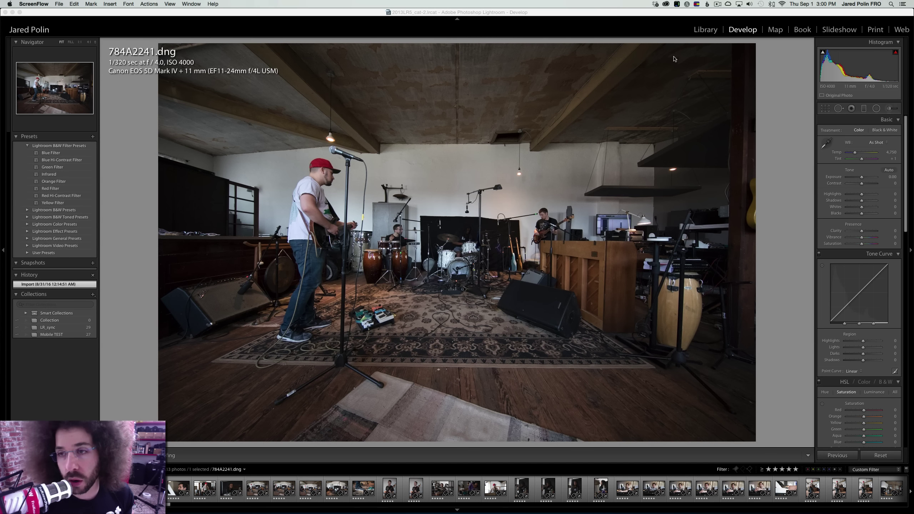
# In Library, clear the star filter, select all 633 photos, and open batch rename's File Naming choices
pyautogui.click(701, 32)
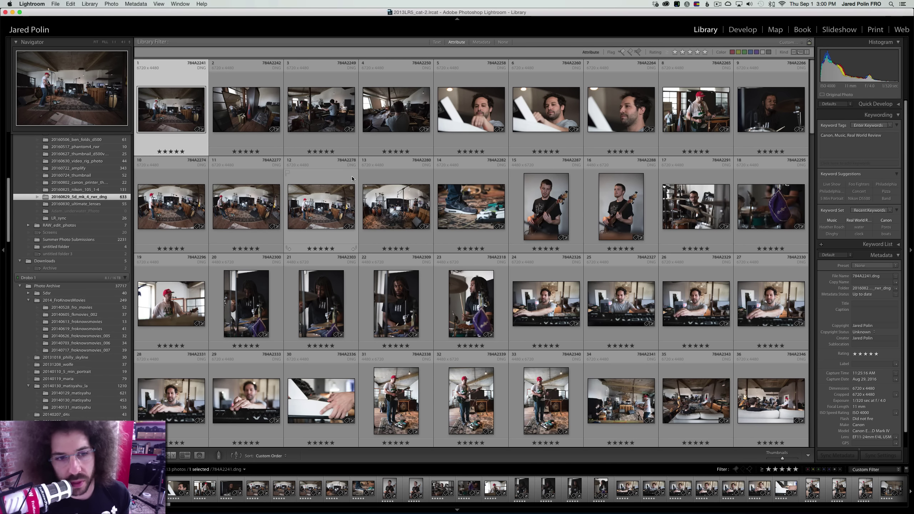
pyautogui.click(768, 470)
pyautogui.click(769, 470)
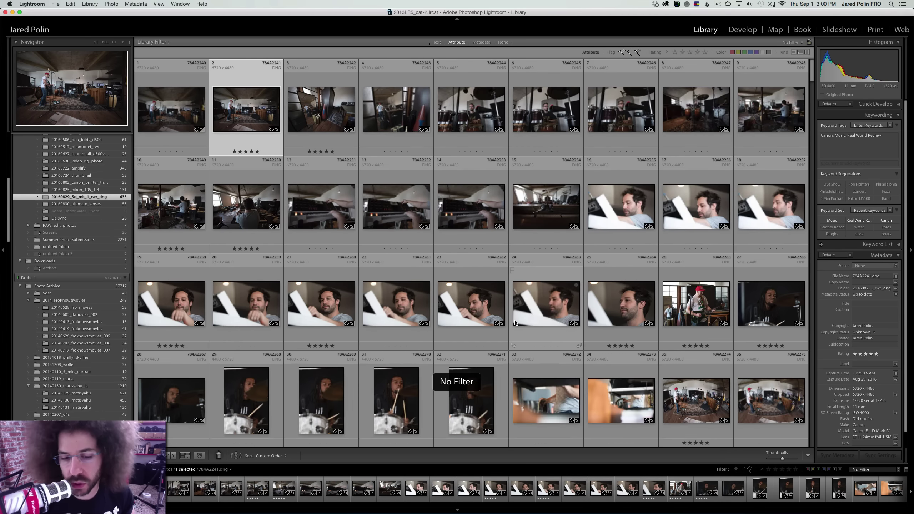
pyautogui.press('super+a')
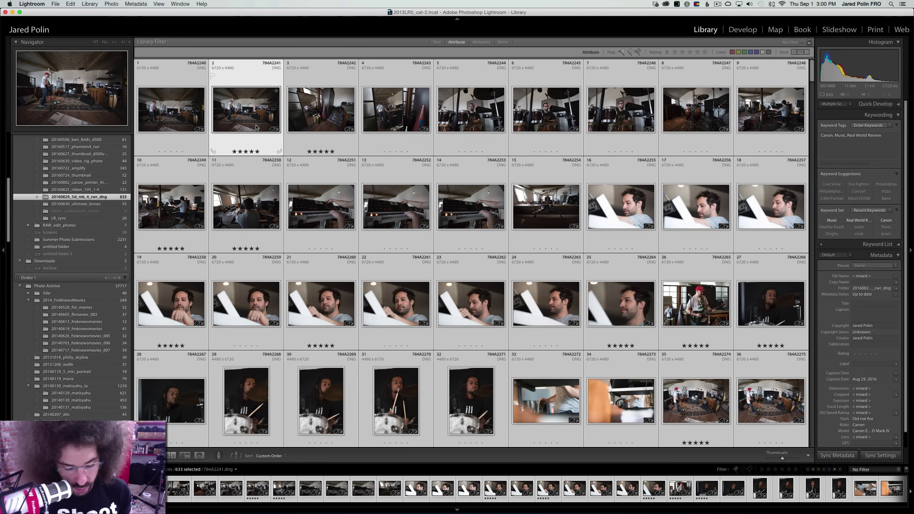
pyautogui.press('F2')
pyautogui.click(423, 139)
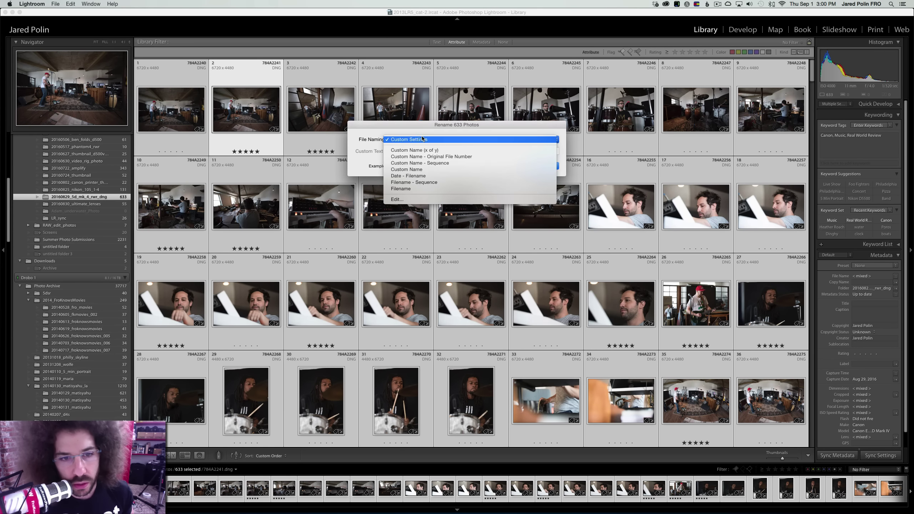
# Rename all 633 photos with the prefix 20160829_5dmk4_rwr_ followed by a three-digit sequence number
pyautogui.click(436, 195)
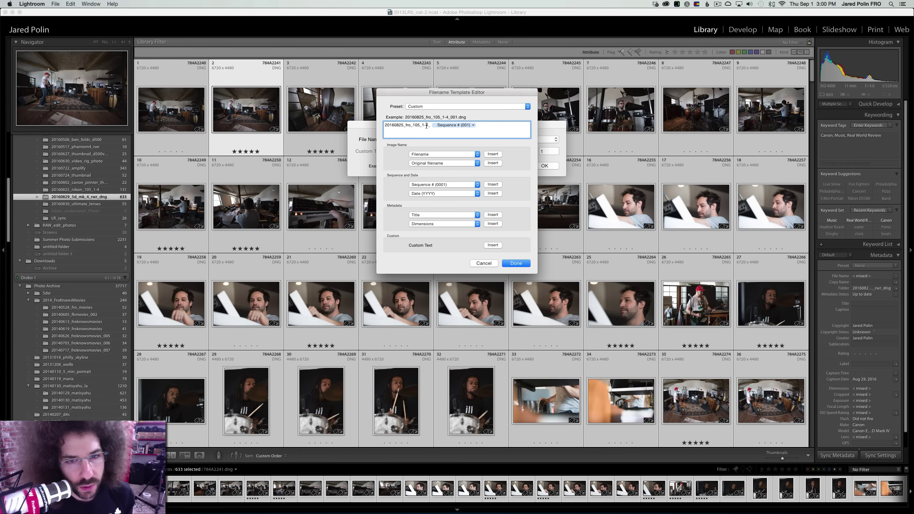
pyautogui.moveTo(428, 125); pyautogui.dragTo(384, 125)
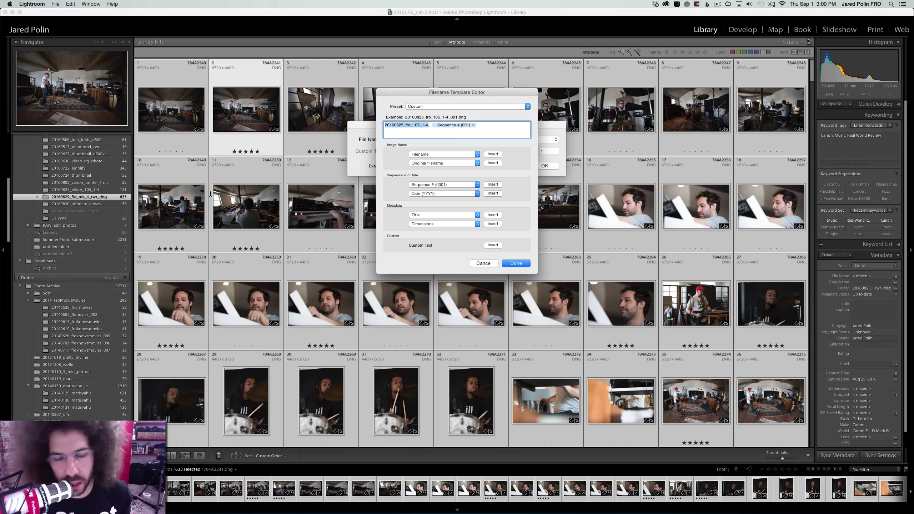
pyautogui.write('201')
pyautogui.write('60829')
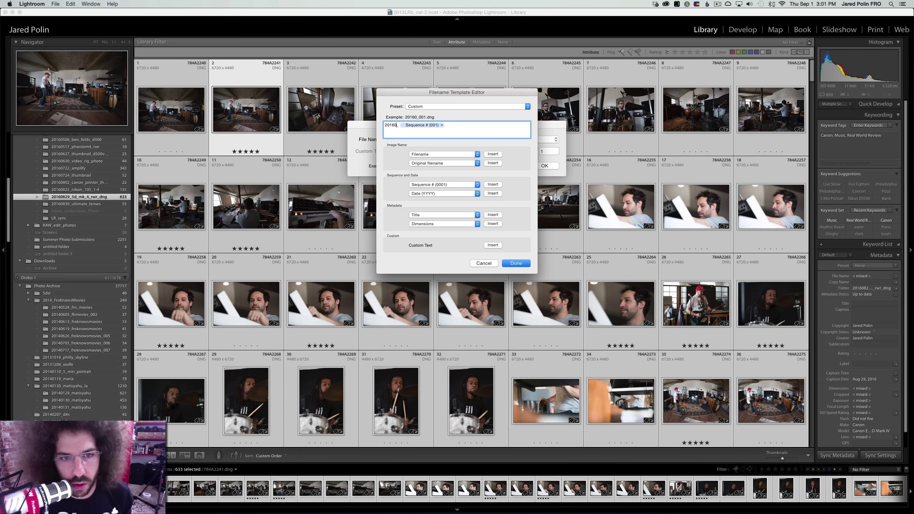
pyautogui.write('_')
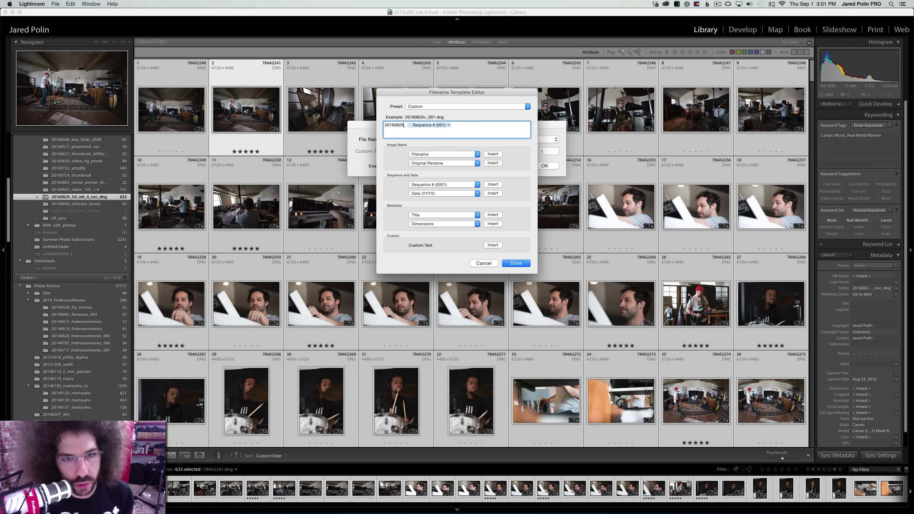
pyautogui.write('5dmk4_')
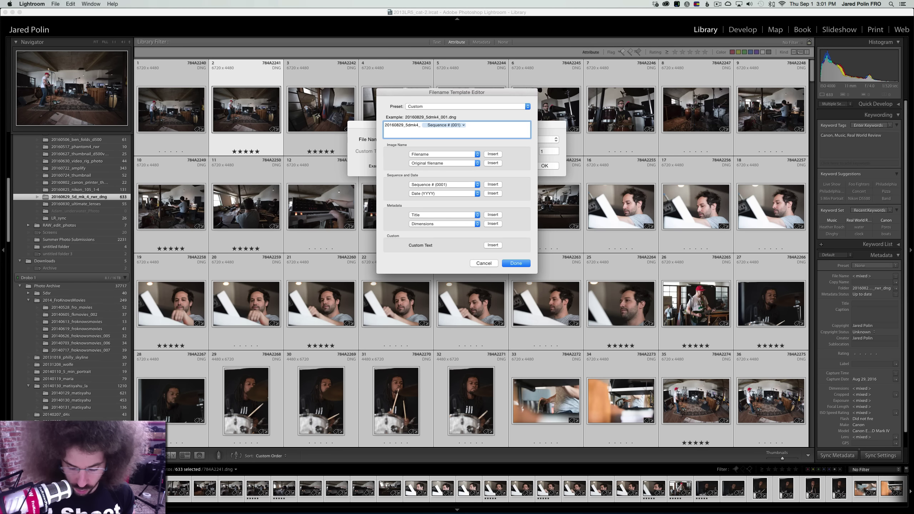
pyautogui.write('rwr_')
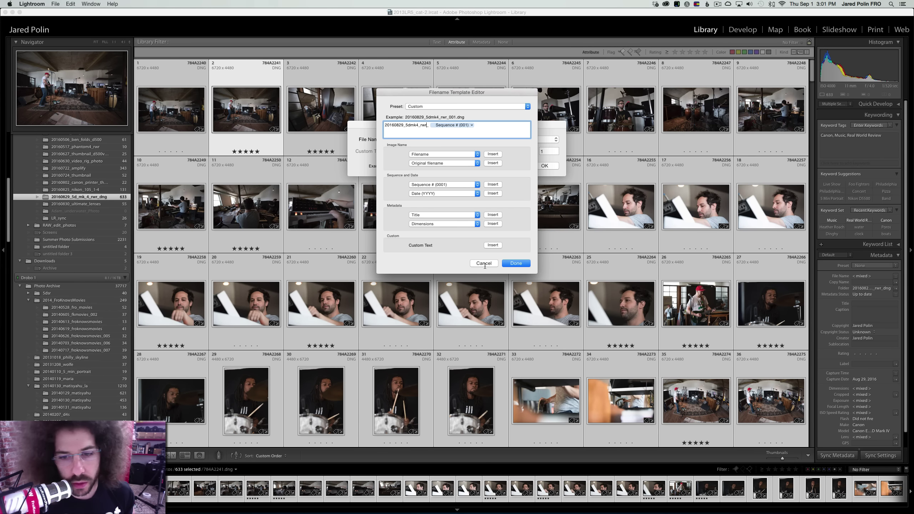
pyautogui.click(511, 263)
pyautogui.click(545, 165)
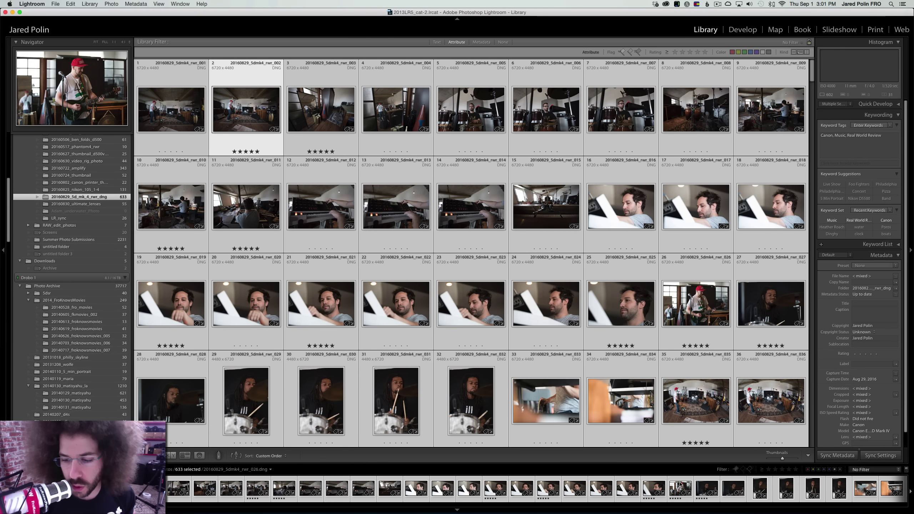
# Filter to the 5-star photos and open the first one in Develop
pyautogui.click(796, 470)
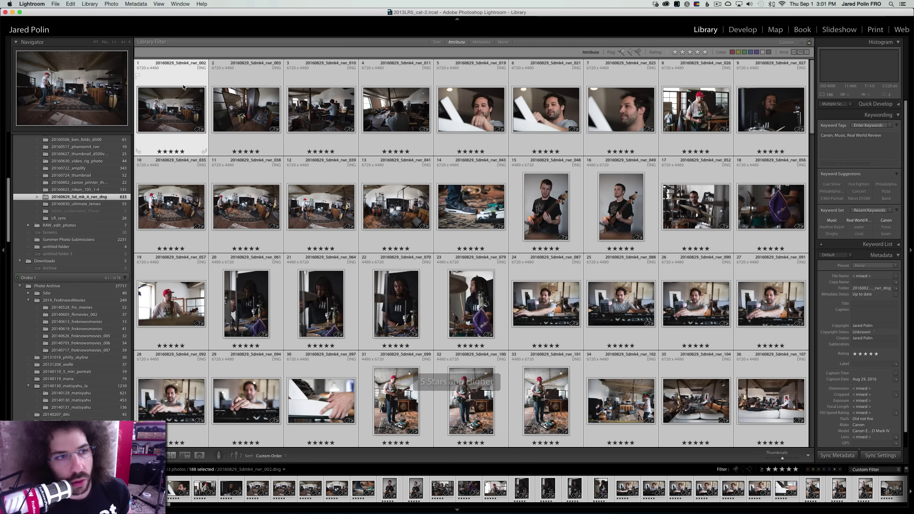
pyautogui.doubleClick(175, 78)
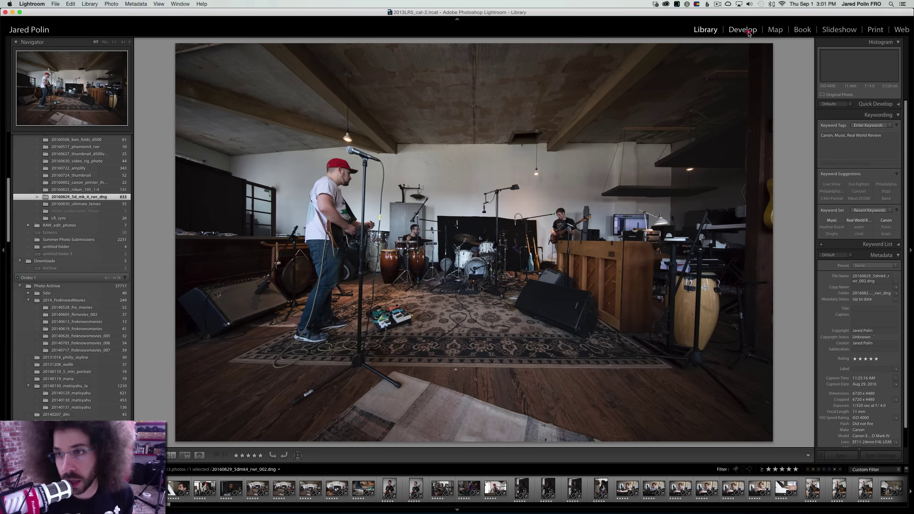
pyautogui.click(748, 33)
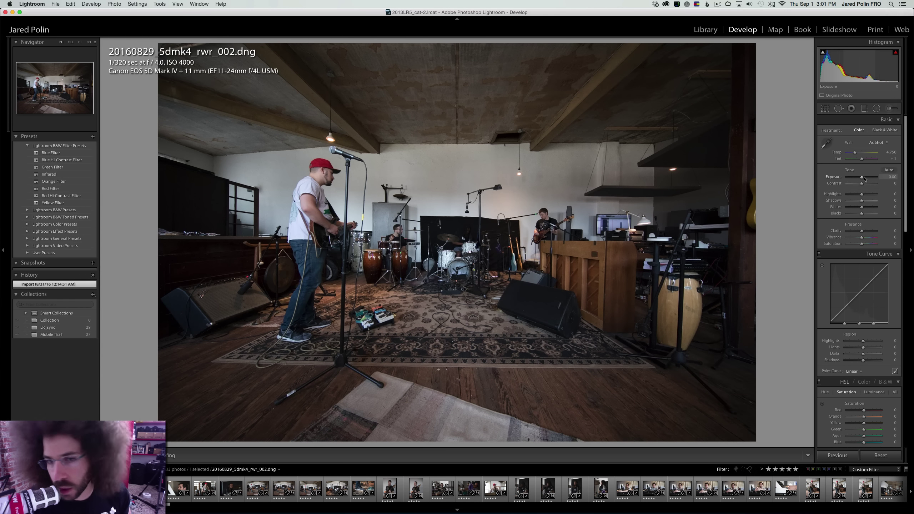
# Set Exposure +0.50, a Medium Contrast point curve, and add clarity to +12
pyautogui.moveTo(865, 179); pyautogui.dragTo(865, 178)
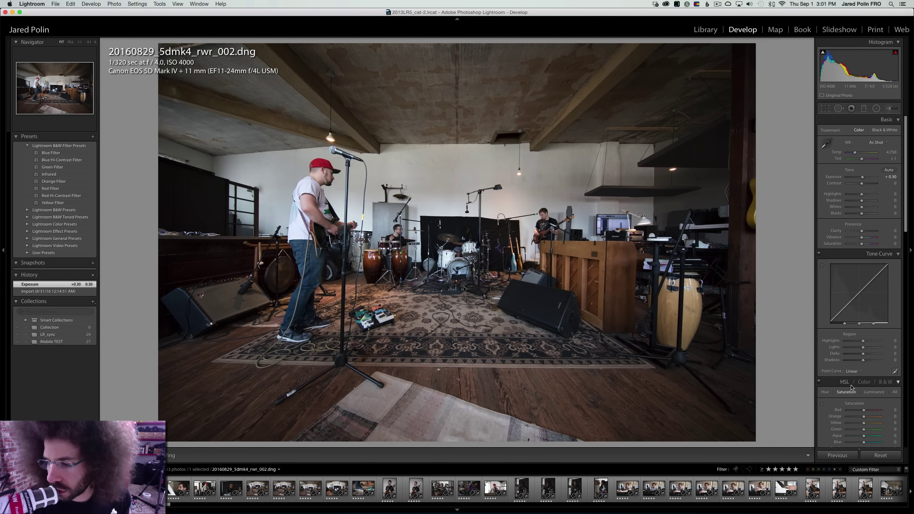
pyautogui.click(855, 372)
pyautogui.click(856, 376)
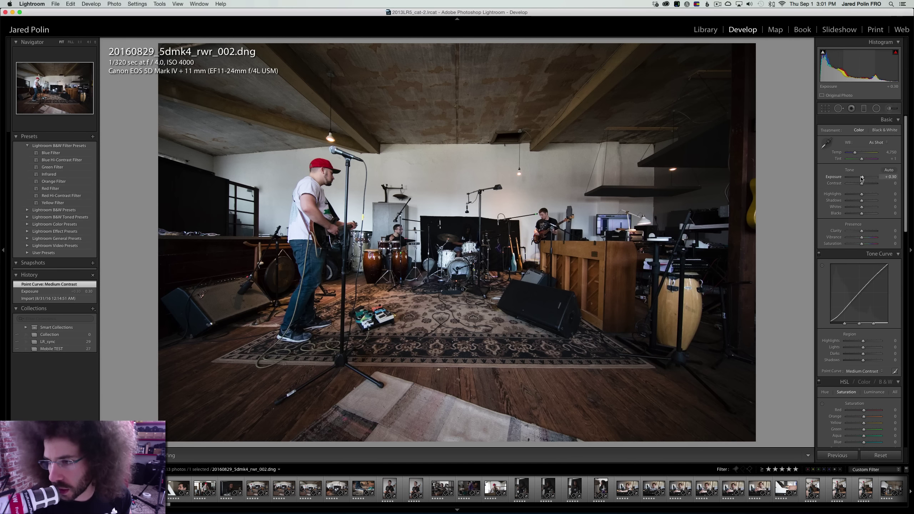
pyautogui.moveTo(863, 177); pyautogui.dragTo(864, 176)
pyautogui.moveTo(862, 231); pyautogui.dragTo(864, 195)
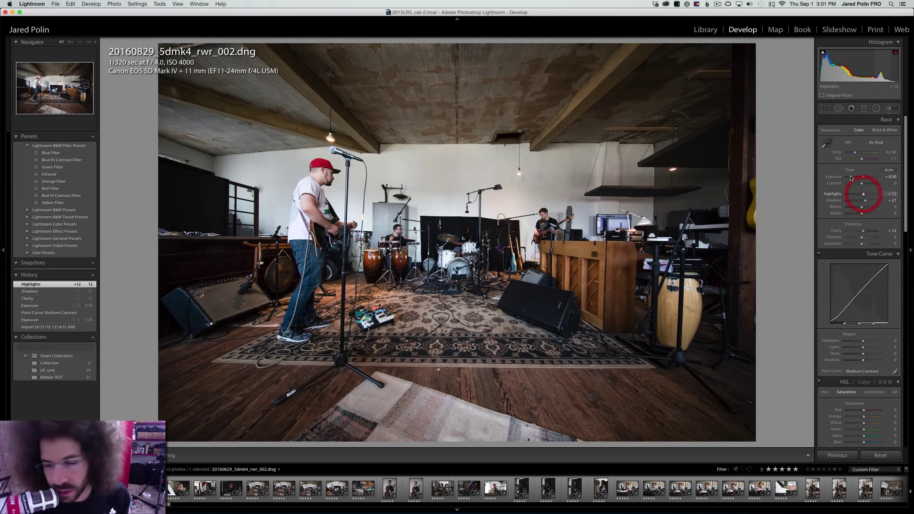
# Preview photo 002 in black and white, check the guitarist at 1:1, and return to colour
pyautogui.click(885, 130)
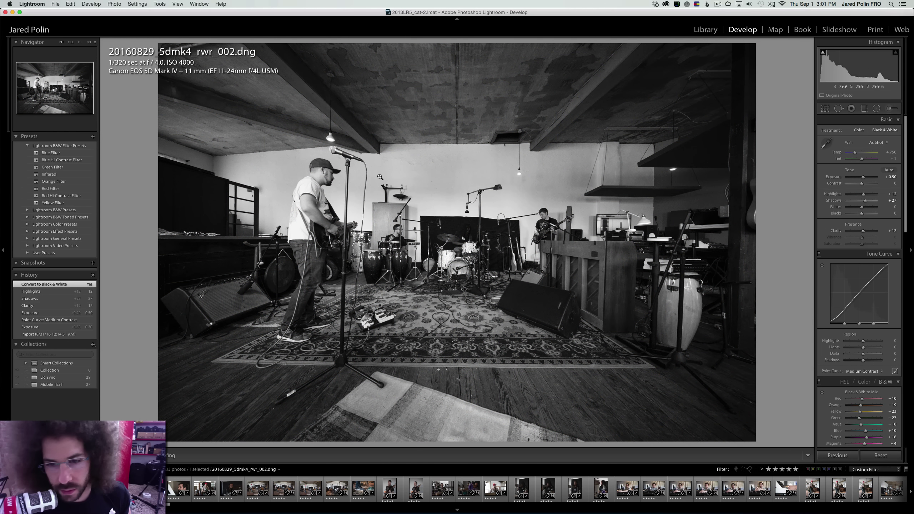
pyautogui.click(320, 171)
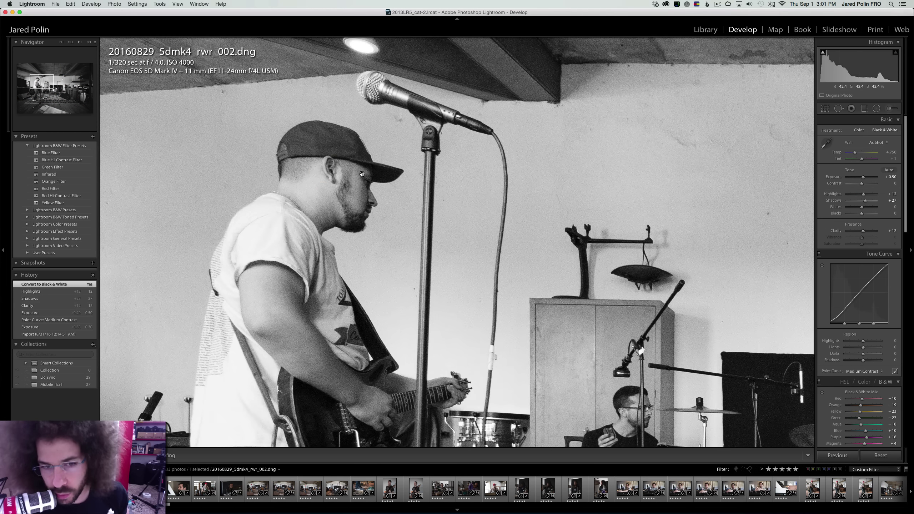
pyautogui.click(344, 166)
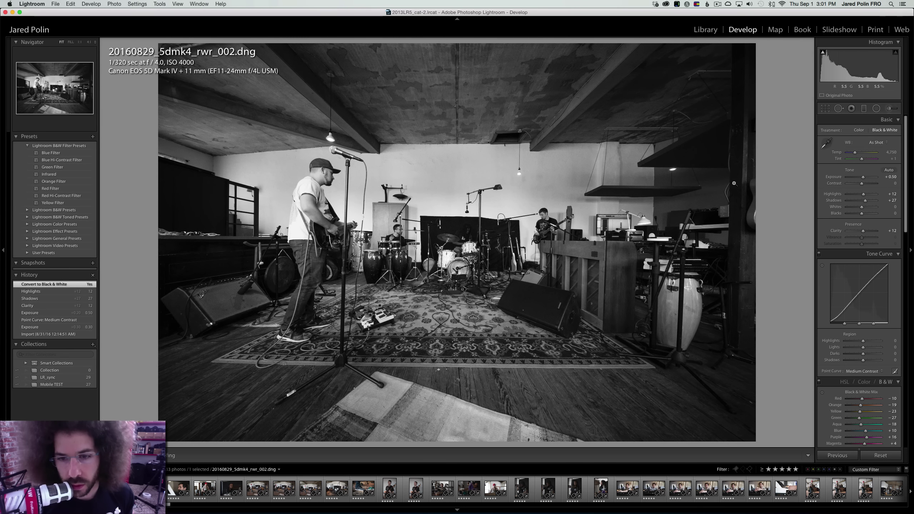
pyautogui.click(860, 130)
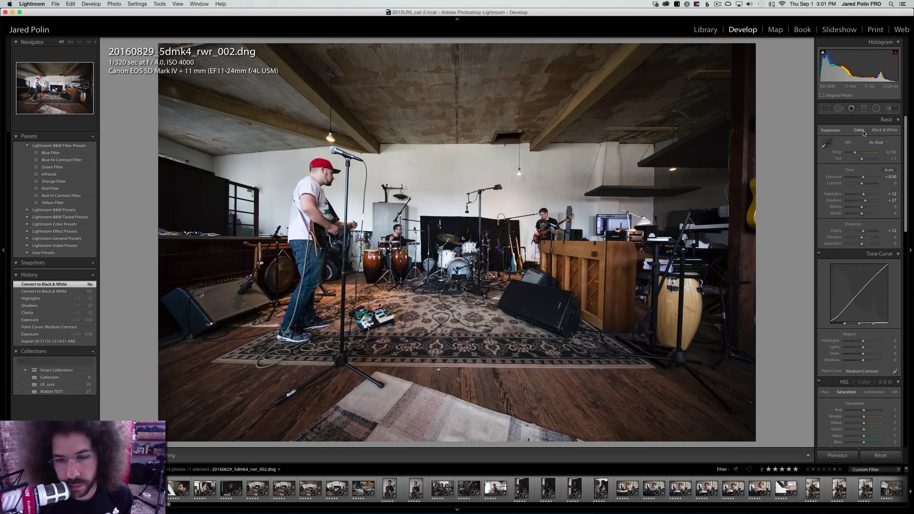
# Raise contrast to +33, whites to +15 and clarity to +22, with highlights set to 0
pyautogui.click(867, 184)
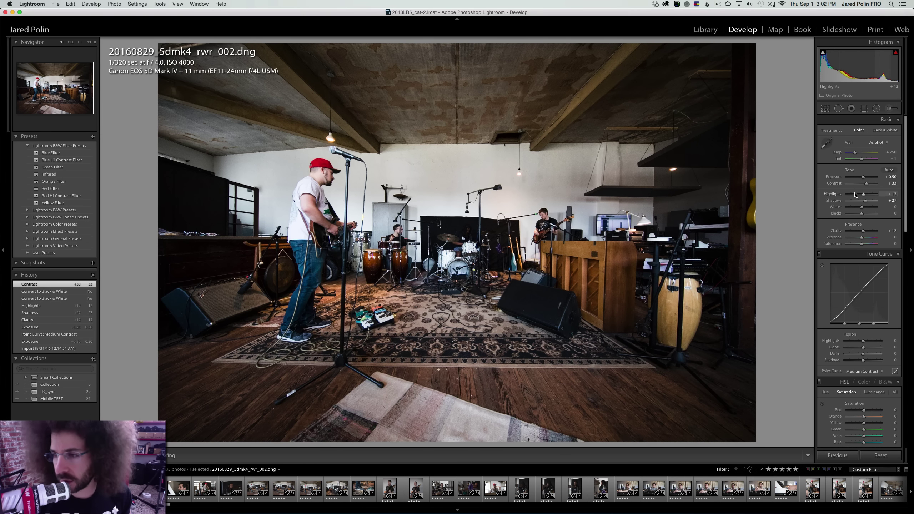
pyautogui.moveTo(856, 195); pyautogui.dragTo(860, 196)
pyautogui.moveTo(863, 195); pyautogui.dragTo(865, 207)
pyautogui.moveTo(864, 201); pyautogui.dragTo(865, 195)
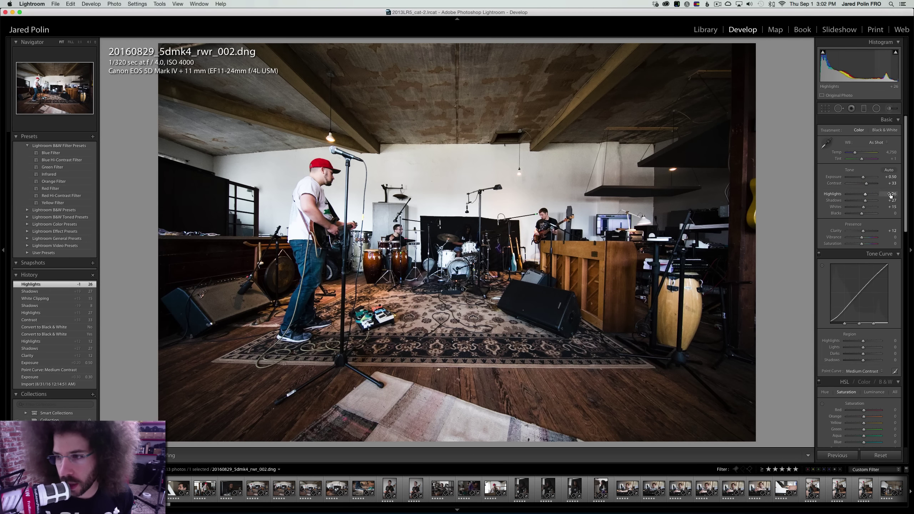
pyautogui.write('0')
pyautogui.press('Return')
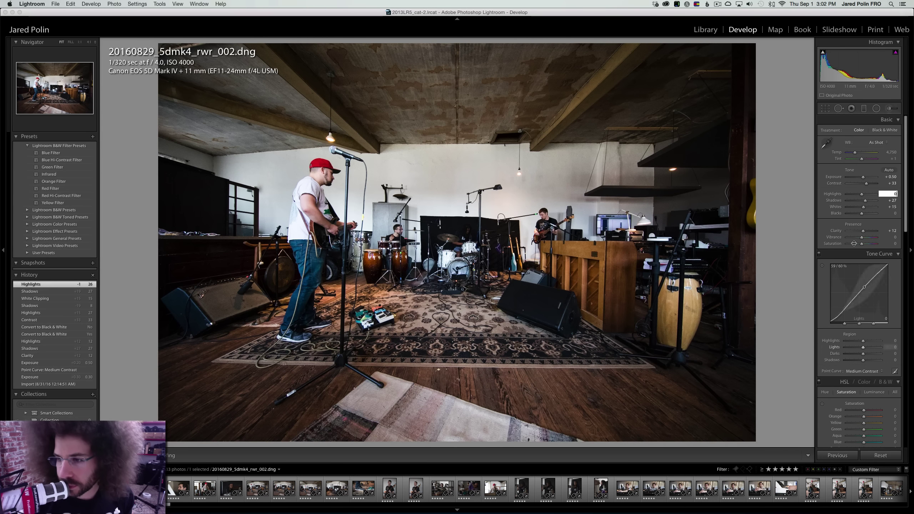
pyautogui.moveTo(863, 231); pyautogui.dragTo(866, 232)
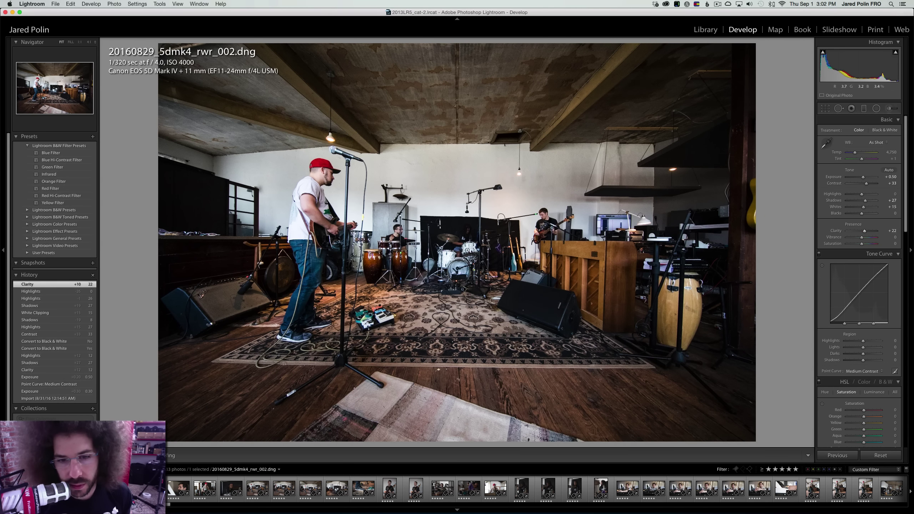
# Lift the shadows to +44, checking the drummers' detail at 1:1
pyautogui.click(442, 224)
pyautogui.click(401, 209)
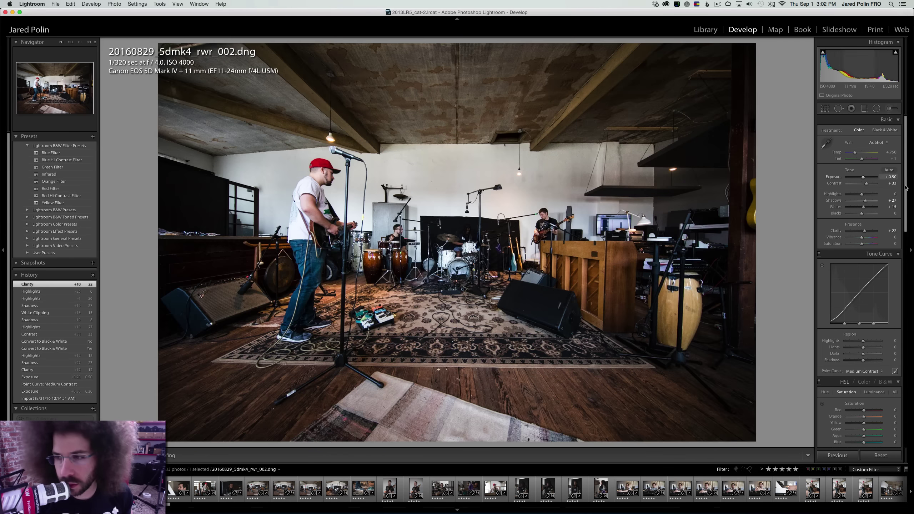
pyautogui.click(868, 201)
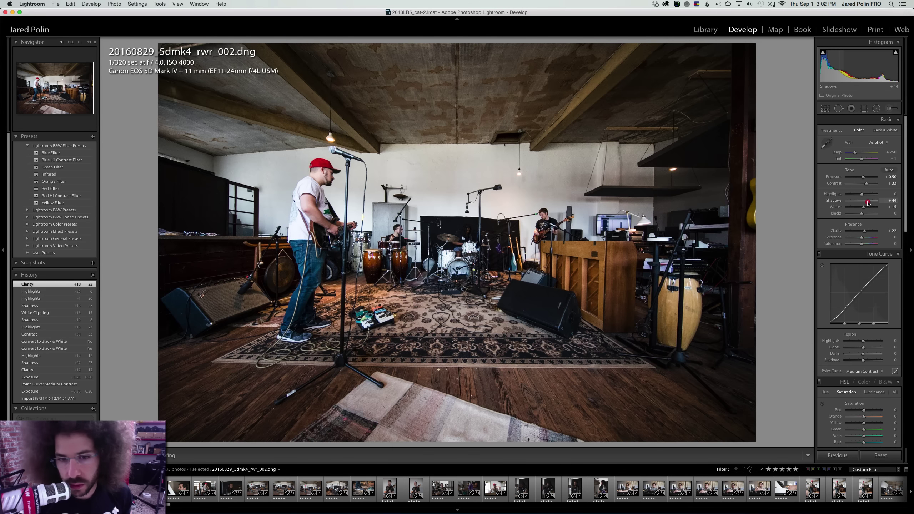
pyautogui.click(868, 201)
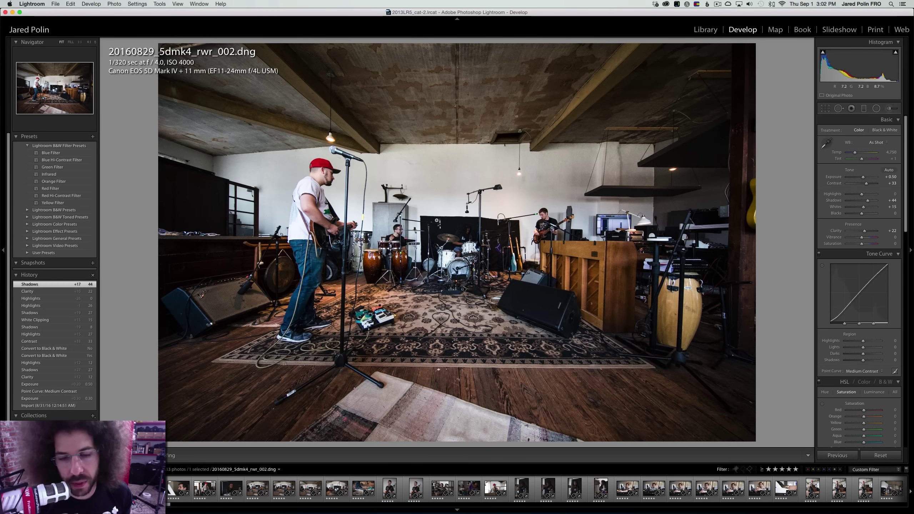
pyautogui.click(438, 221)
pyautogui.click(517, 206)
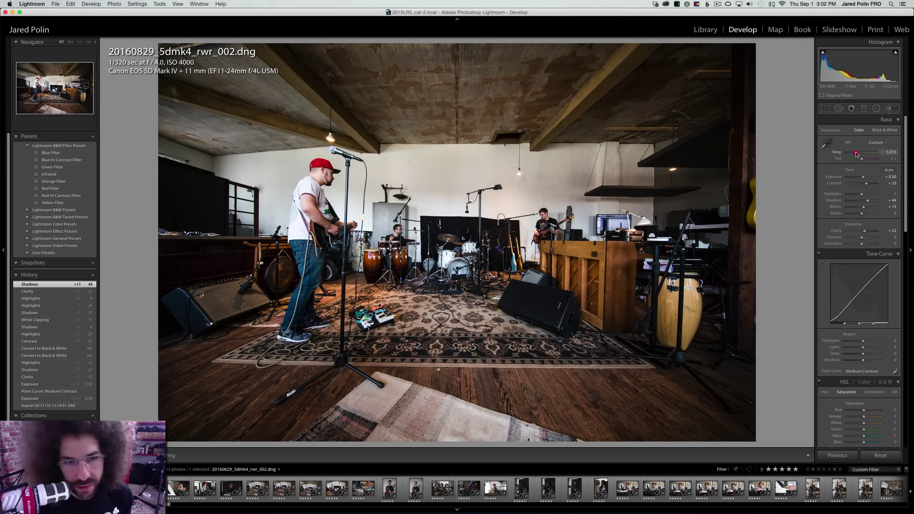
# Cool temperature to 4,963, keep colour, and brighten photo 003 to +0.95 exposure
pyautogui.moveTo(857, 153); pyautogui.dragTo(857, 155)
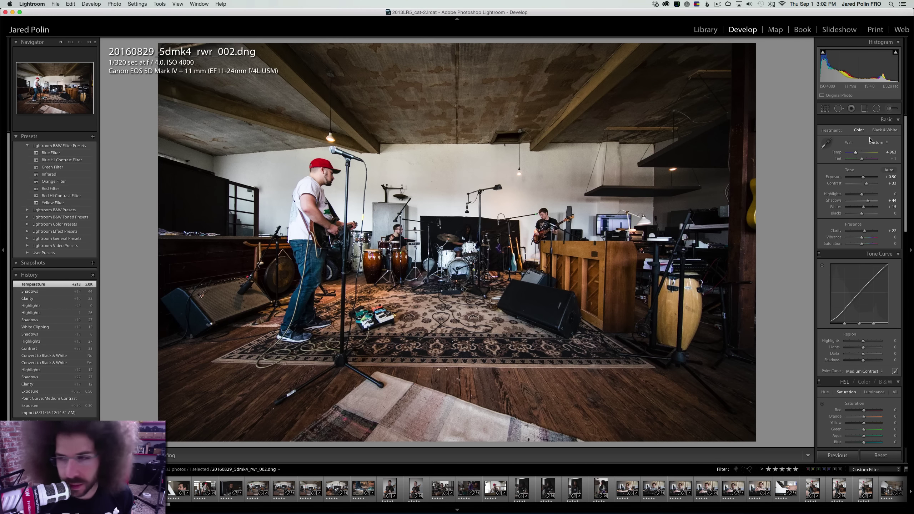
pyautogui.click(884, 130)
pyautogui.click(859, 131)
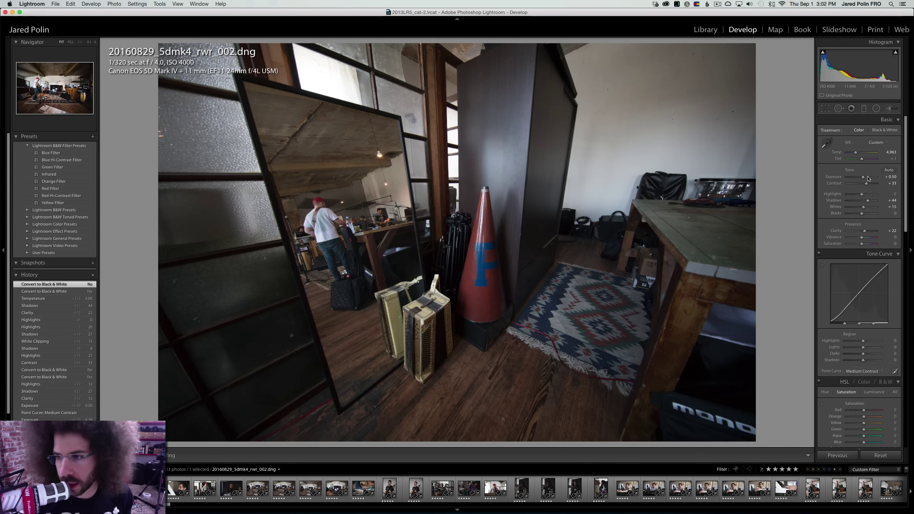
pyautogui.moveTo(866, 179); pyautogui.dragTo(868, 179)
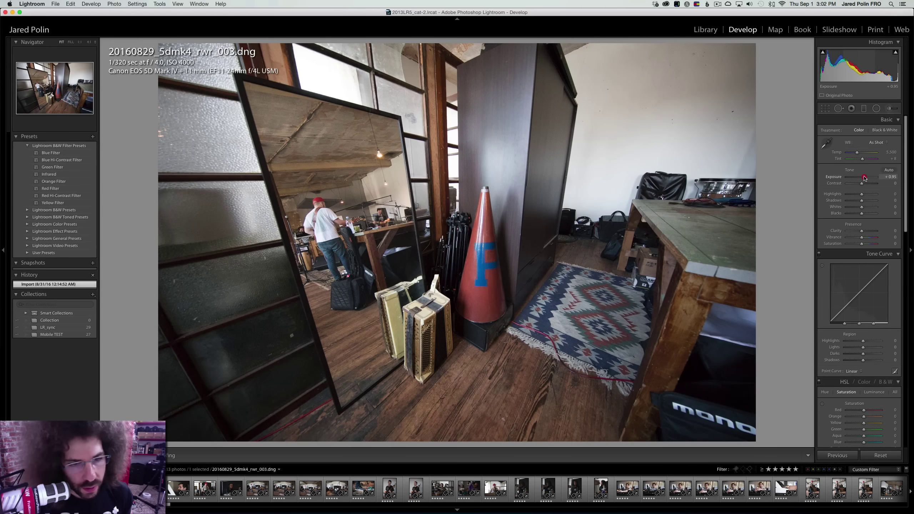
# Give photo 003 contrast +42, a Medium Contrast tone curve and clarity +24
pyautogui.click(868, 183)
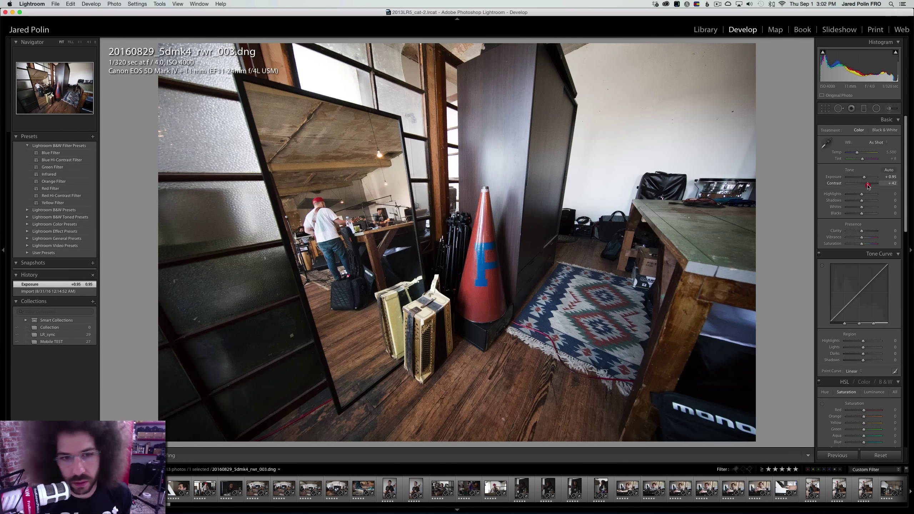
pyautogui.click(852, 372)
pyautogui.click(859, 378)
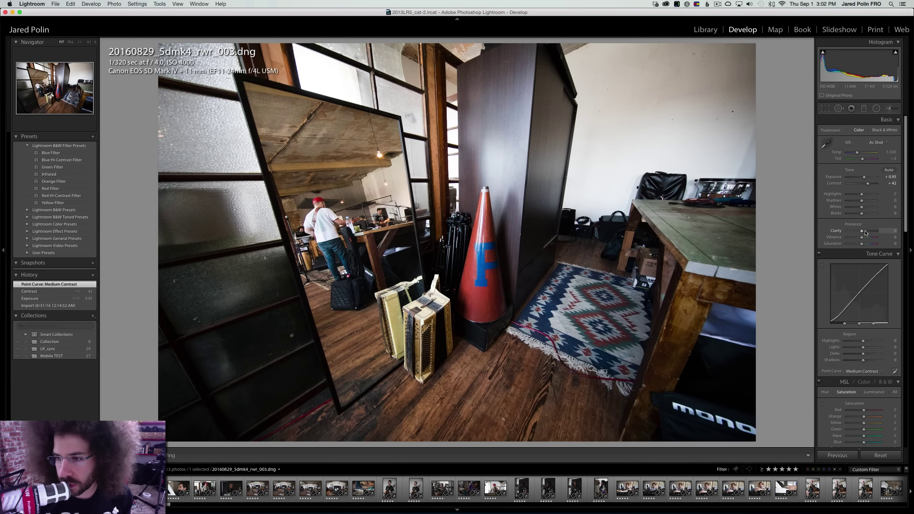
pyautogui.click(866, 231)
# Compare black and white against colour, keep colour, and inspect the mirror ceiling close up
pyautogui.click(878, 131)
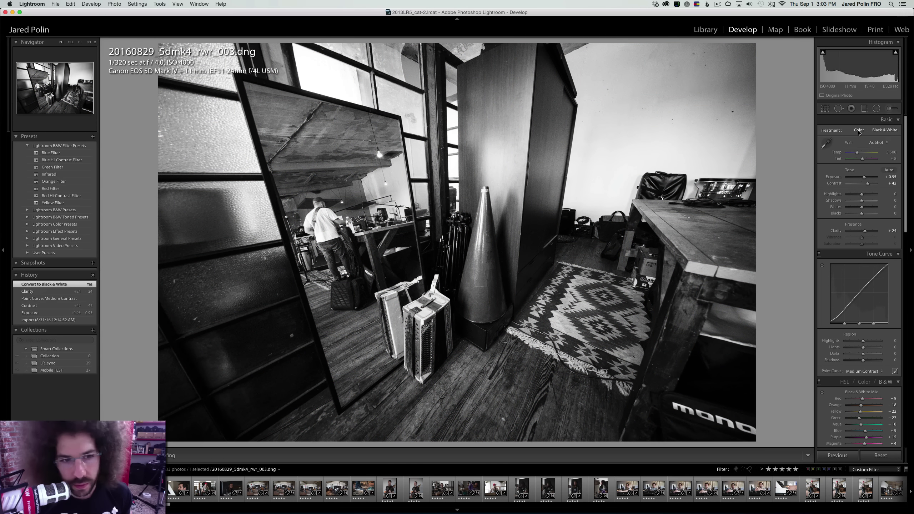
pyautogui.click(859, 131)
pyautogui.click(878, 131)
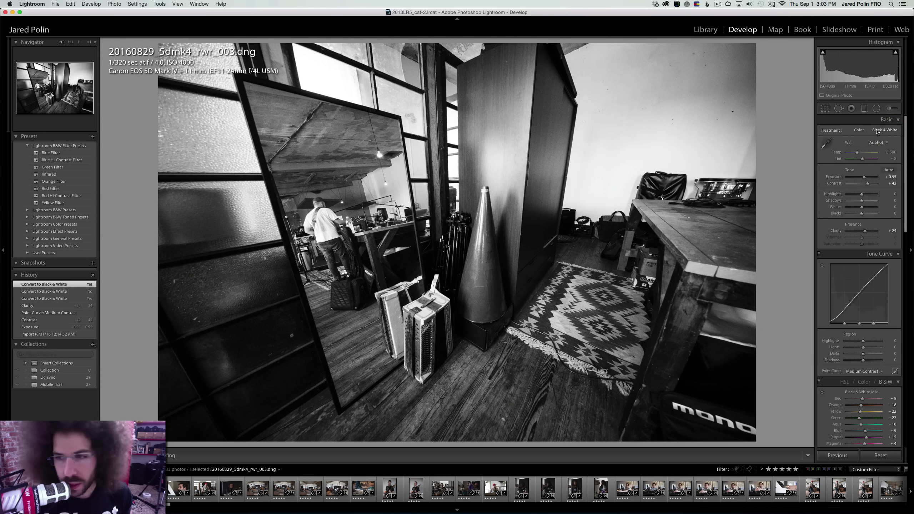
pyautogui.click(857, 131)
pyautogui.click(307, 99)
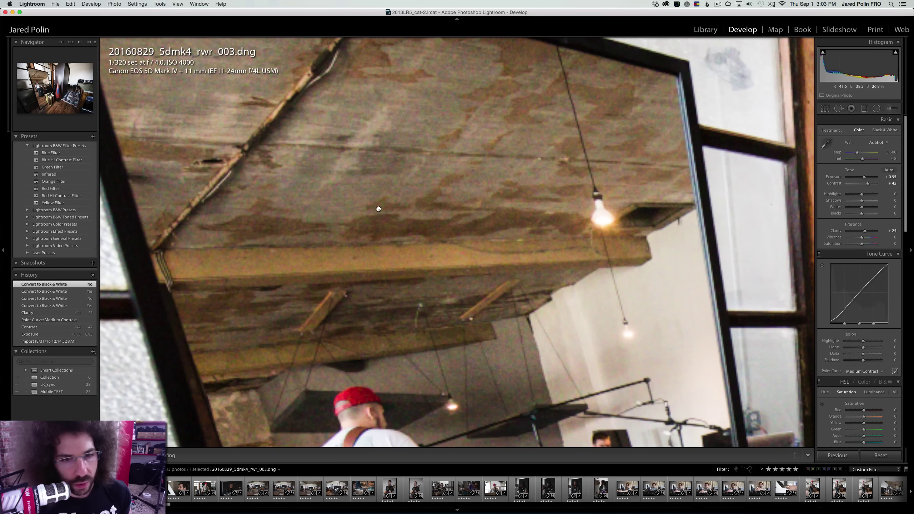
pyautogui.click(399, 179)
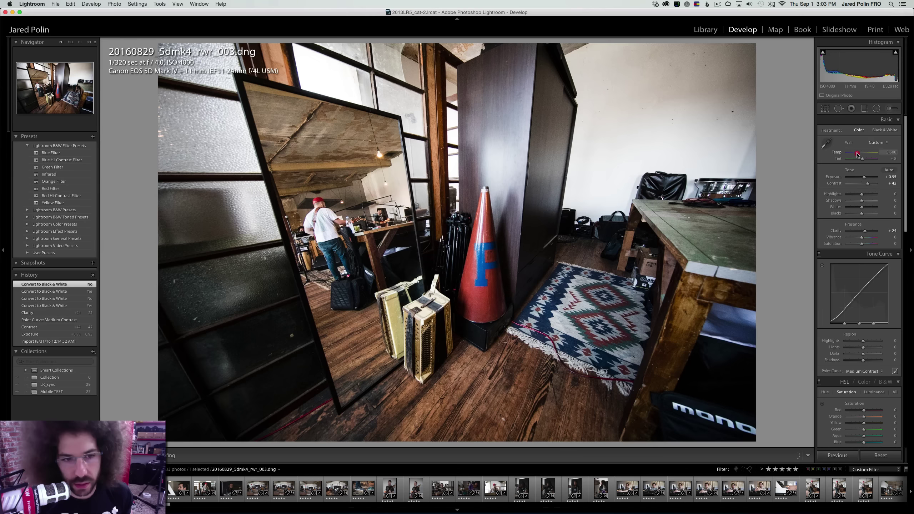
# Warm temperature to 5,086, set exposure +0.85 and contrast +56, and inspect the red-capped man
pyautogui.moveTo(858, 155); pyautogui.dragTo(865, 179)
pyautogui.moveTo(867, 183)
pyautogui.mouseDown()
pyautogui.moveTo(859, 215)
pyautogui.moveTo(857, 196)
pyautogui.moveTo(865, 208)
pyautogui.moveTo(872, 184)
pyautogui.mouseUp()
pyautogui.rightClick(409, 257)
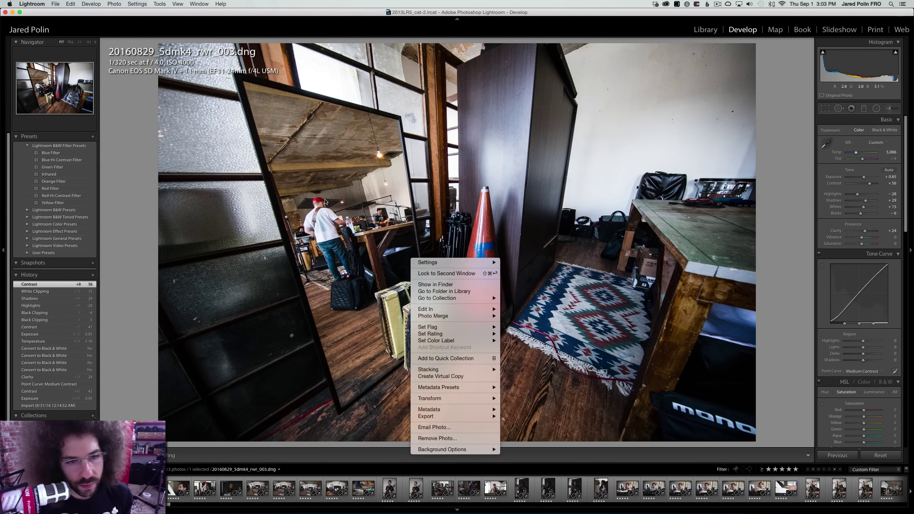
pyautogui.click(328, 210)
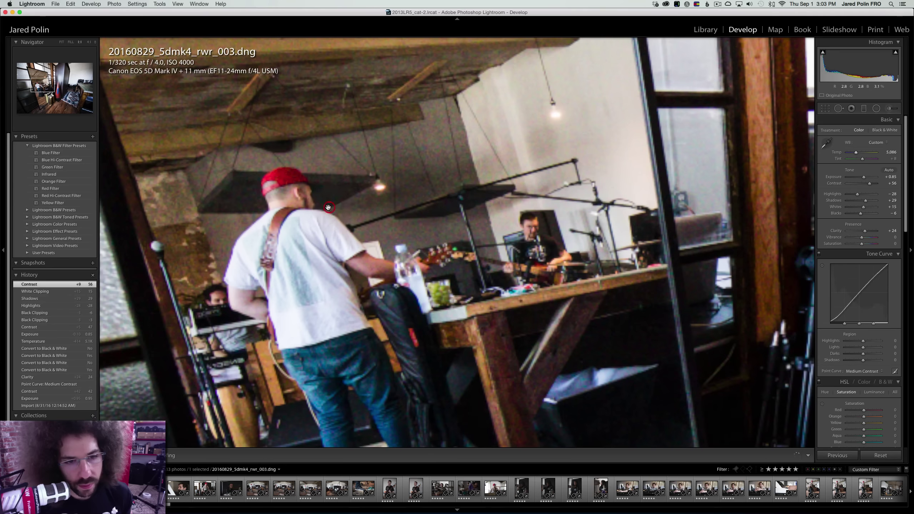
pyautogui.click(285, 174)
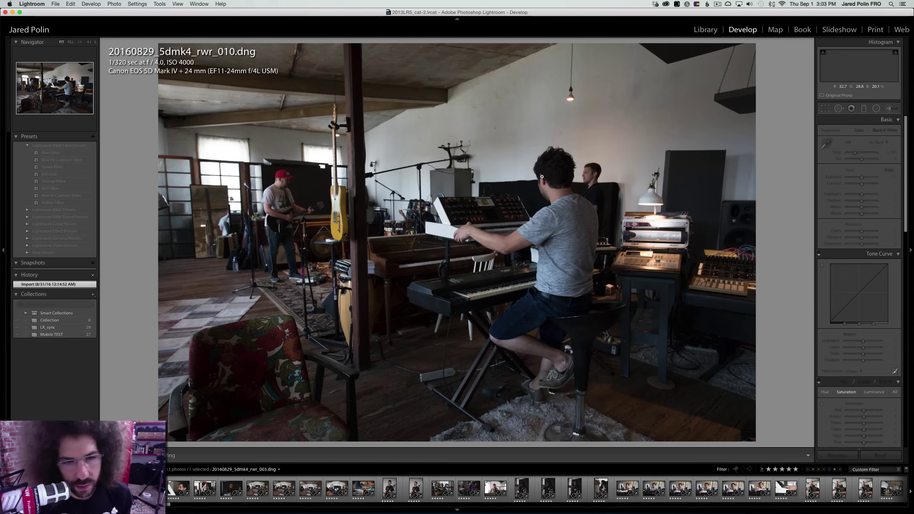
# Convert photo 010 to black and white with brighter exposure and +20 clarity
pyautogui.click(526, 160)
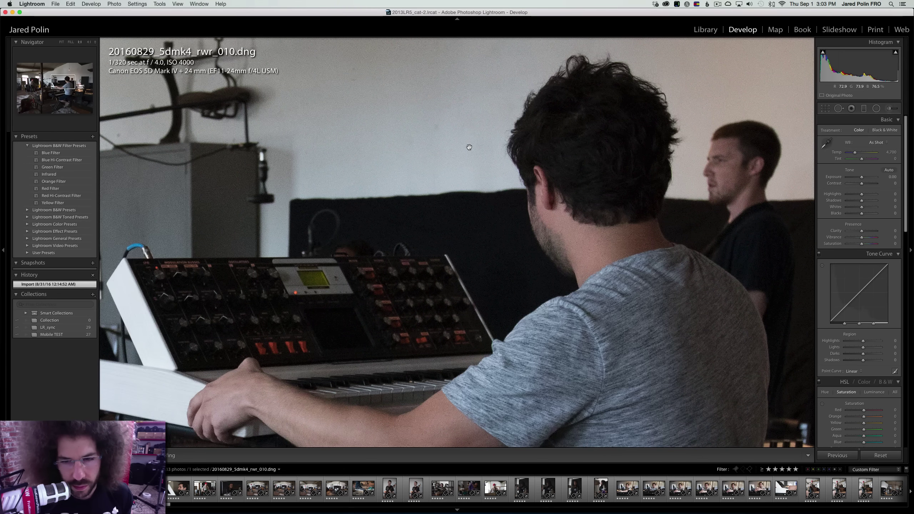
pyautogui.click(428, 165)
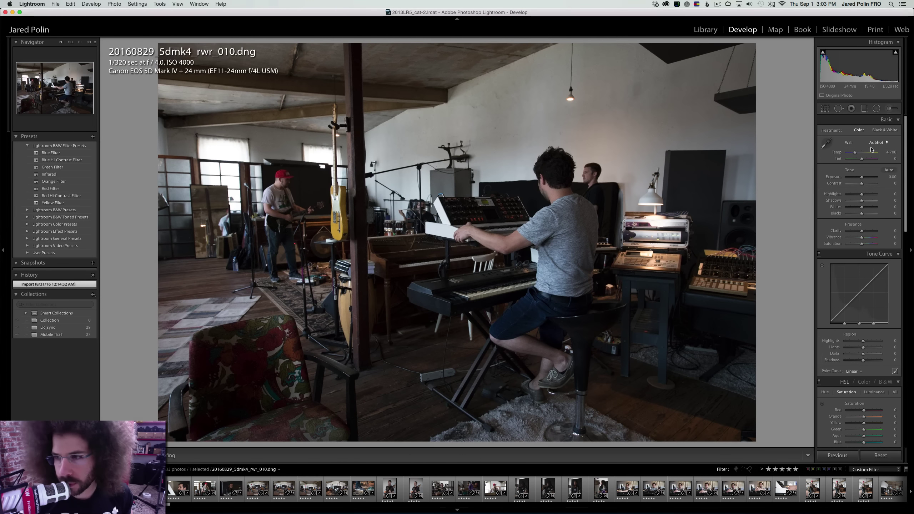
pyautogui.moveTo(862, 177); pyautogui.dragTo(868, 184)
pyautogui.click(875, 130)
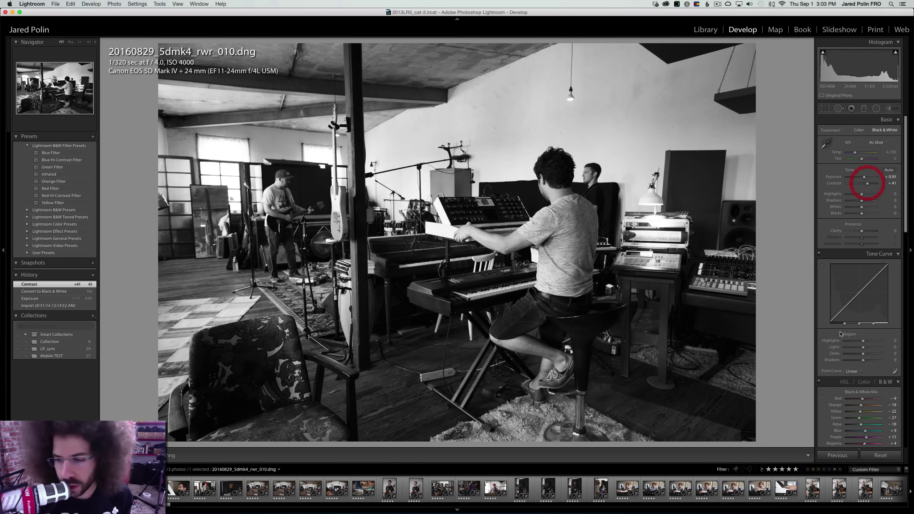
pyautogui.click(853, 371)
pyautogui.moveTo(854, 233); pyautogui.dragTo(876, 201)
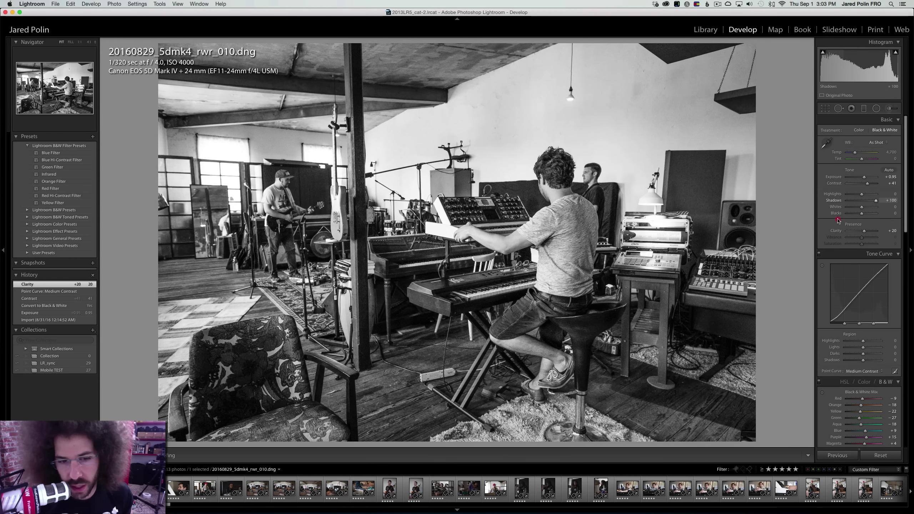
# Set shadows +33, highlights +25, contrast +65 and exposure +0.70
pyautogui.click(867, 201)
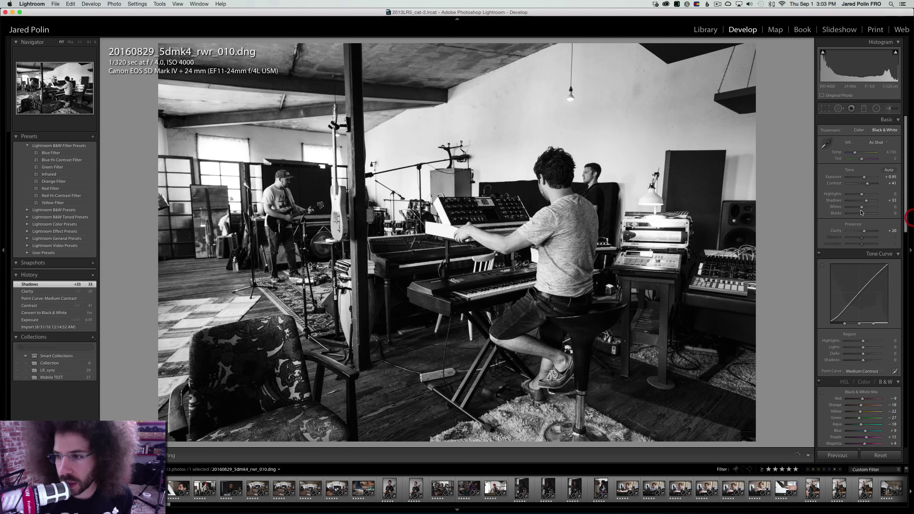
pyautogui.click(861, 214)
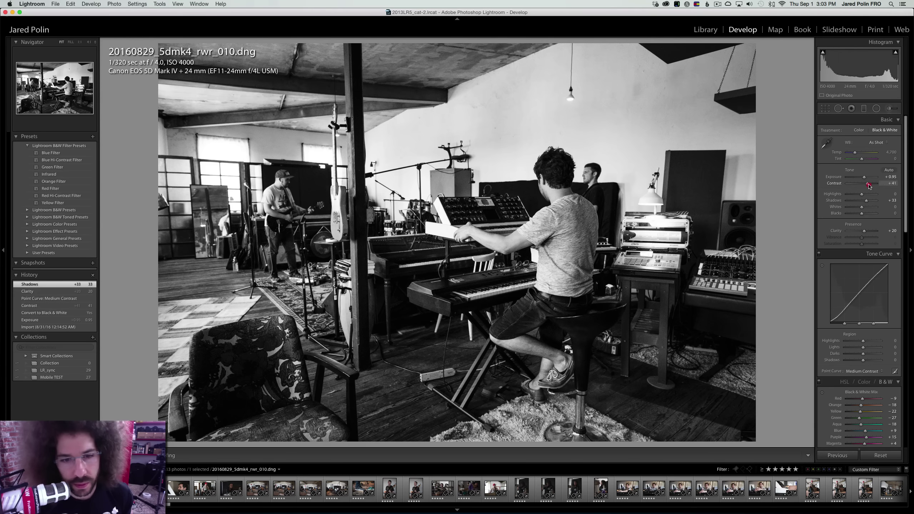
pyautogui.moveTo(869, 186)
pyautogui.mouseDown()
pyautogui.moveTo(852, 195)
pyautogui.moveTo(862, 195)
pyautogui.mouseUp()
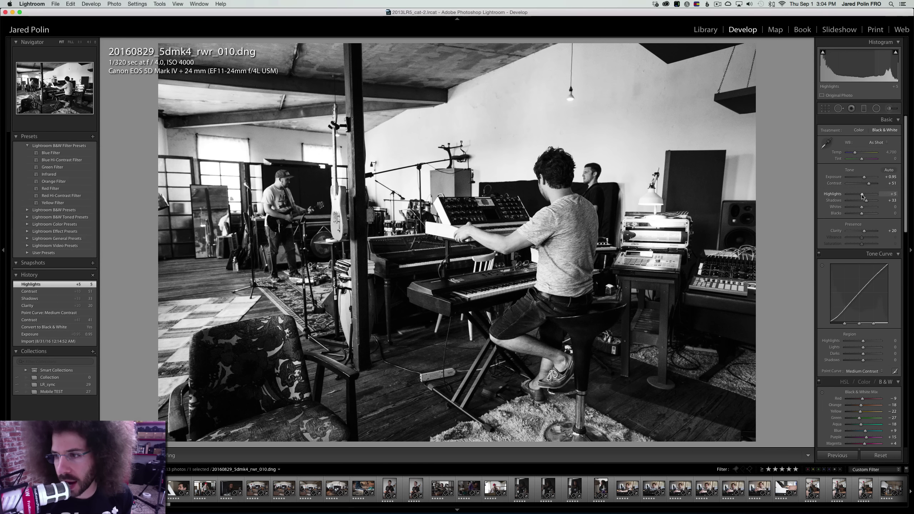
pyautogui.click(860, 195)
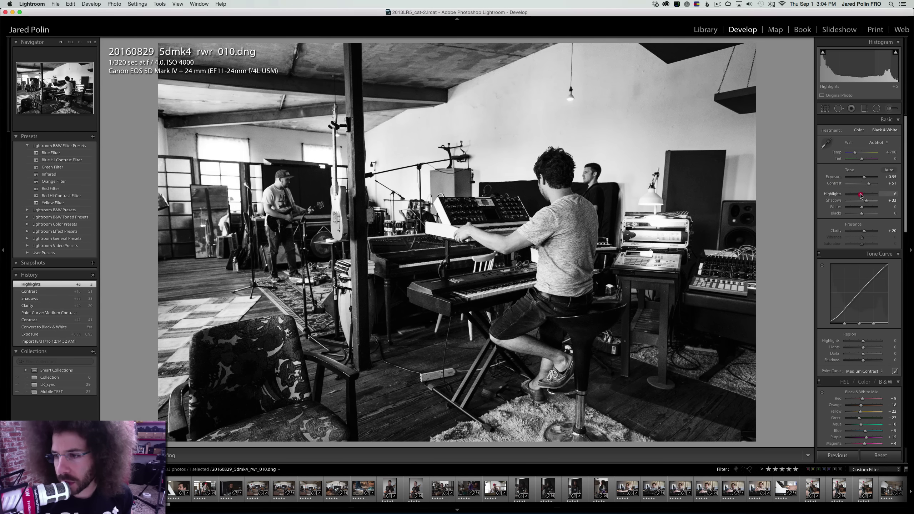
pyautogui.moveTo(860, 196); pyautogui.dragTo(873, 184)
pyautogui.moveTo(517, 195); pyautogui.dragTo(448, 195)
pyautogui.click(635, 133)
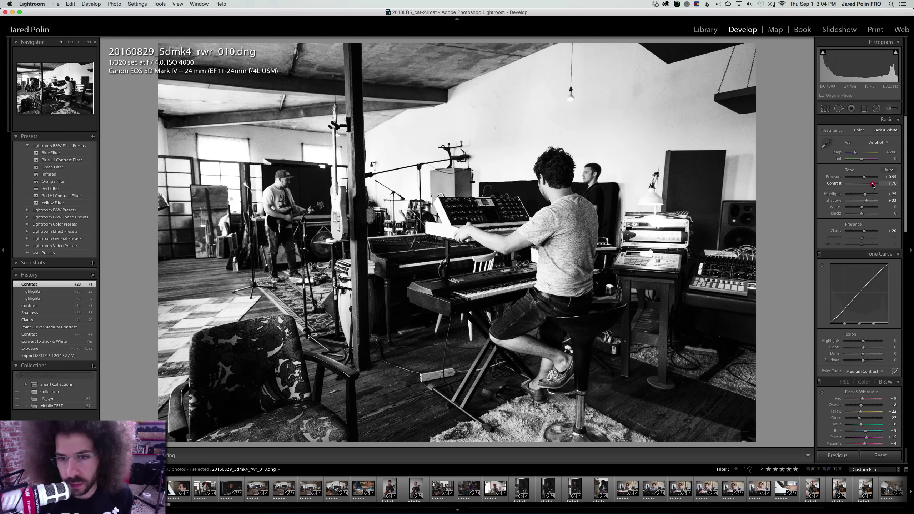
pyautogui.moveTo(872, 185); pyautogui.dragTo(864, 180)
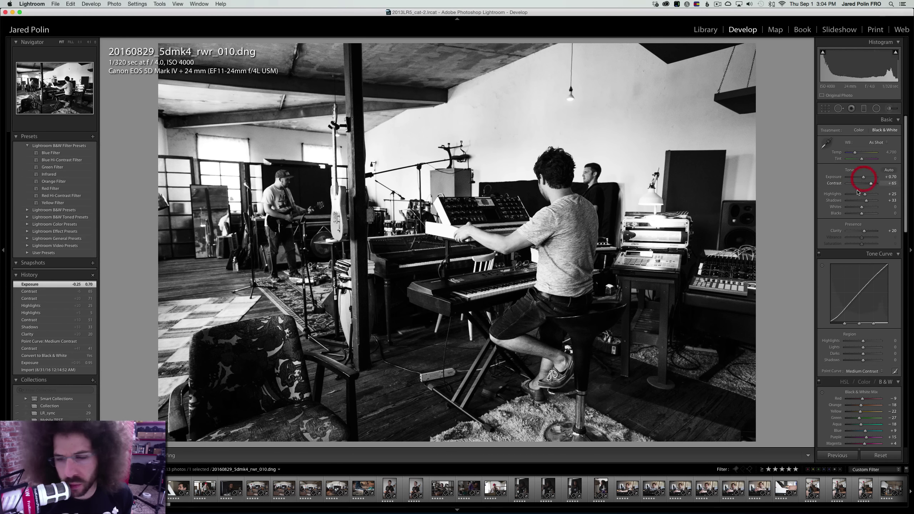
# On photo rwr_011, try exposure +1.80 and contrast +45, then reset all edits
pyautogui.click(867, 202)
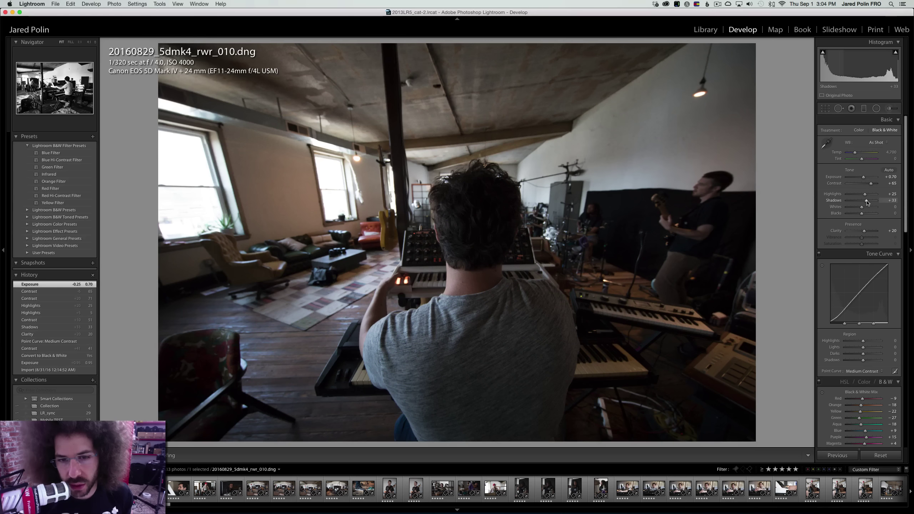
pyautogui.press('Right')
pyautogui.moveTo(867, 179); pyautogui.dragTo(867, 179)
pyautogui.moveTo(862, 183); pyautogui.dragTo(868, 183)
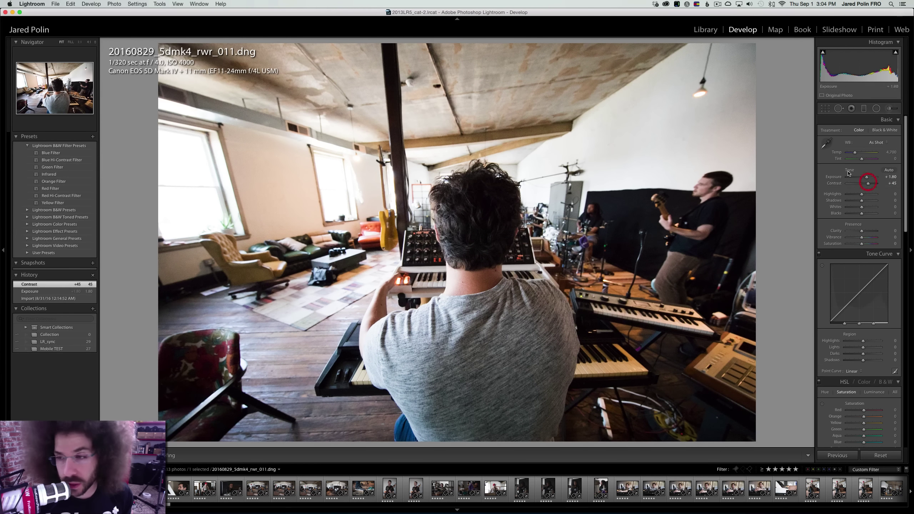
pyautogui.click(880, 456)
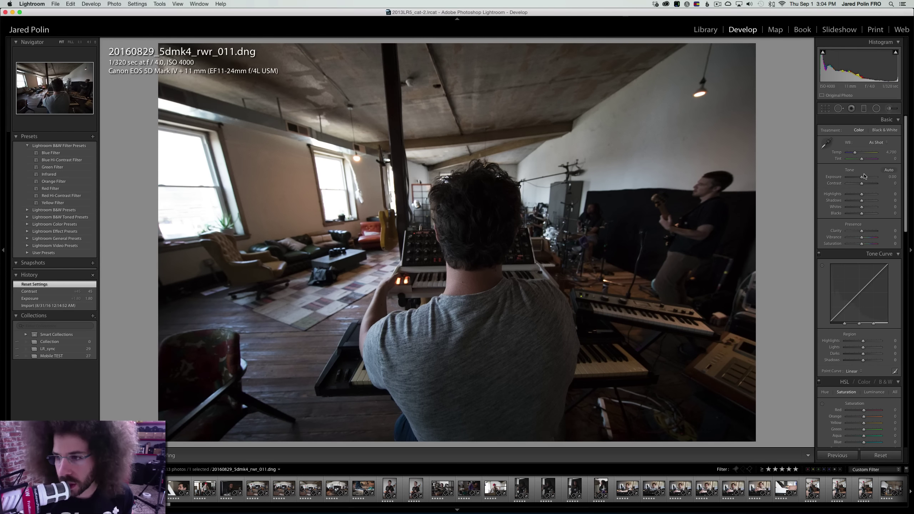
# Try exposure +2.25 and contrast +73, check the hair detail, then reset again
pyautogui.moveTo(865, 176)
pyautogui.mouseDown()
pyautogui.moveTo(882, 180)
pyautogui.moveTo(870, 178)
pyautogui.mouseUp()
pyautogui.click(875, 184)
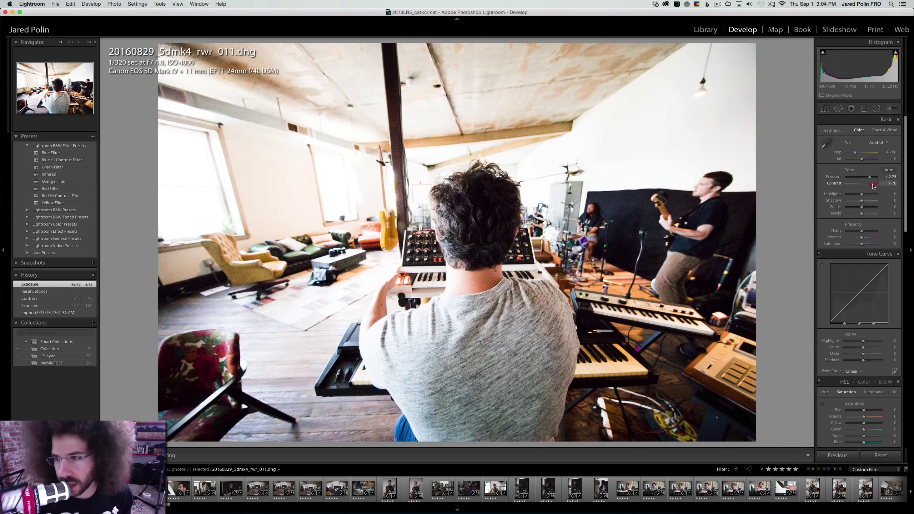
pyautogui.moveTo(874, 186); pyautogui.dragTo(873, 184)
pyautogui.click(451, 192)
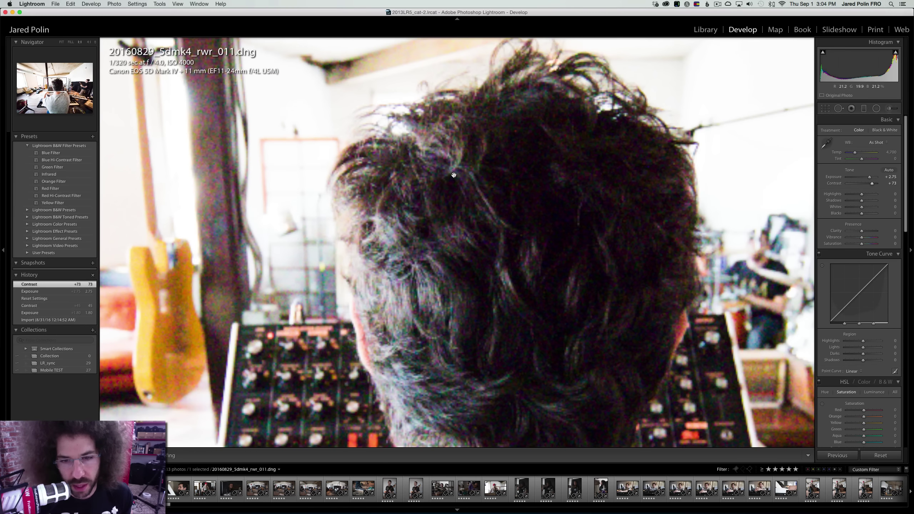
pyautogui.click(453, 175)
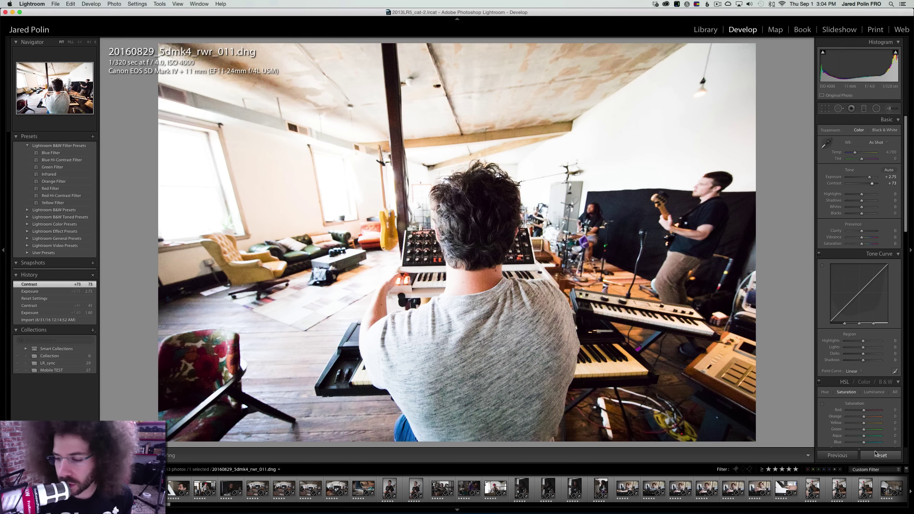
pyautogui.click(871, 454)
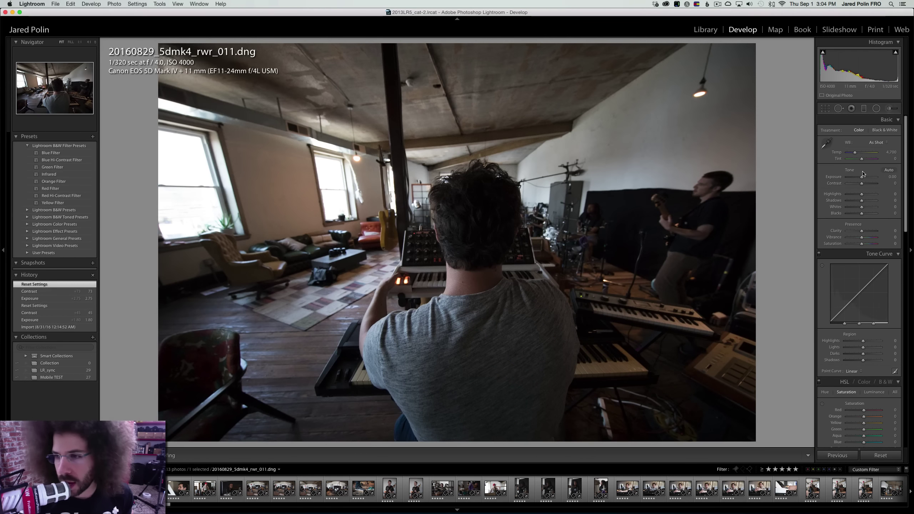
# Set exposure +1.40, a Medium Contrast point curve and clarity +14
pyautogui.moveTo(862, 177); pyautogui.dragTo(866, 183)
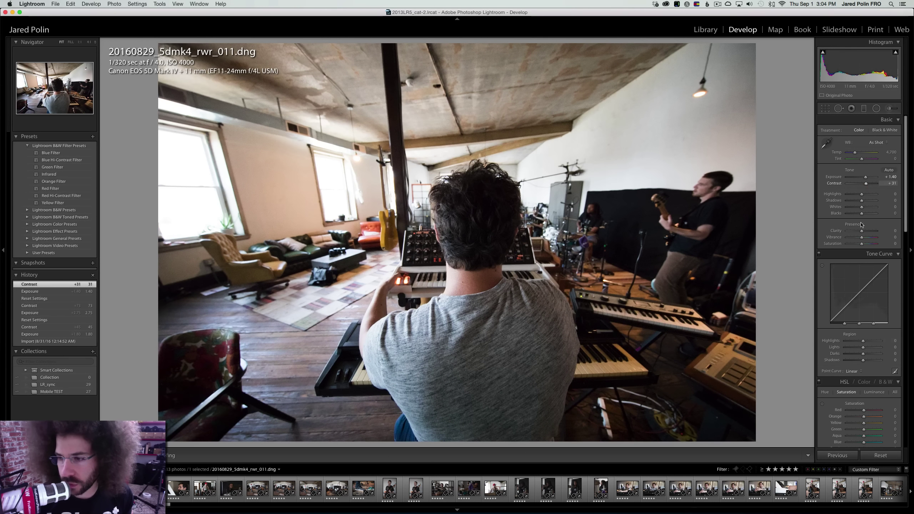
pyautogui.click(855, 371)
pyautogui.click(864, 377)
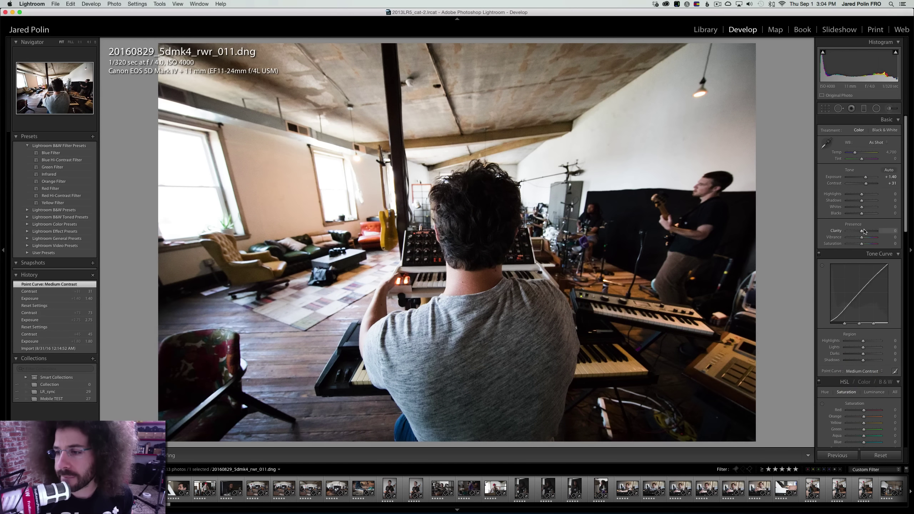
pyautogui.moveTo(864, 231); pyautogui.dragTo(867, 201)
# Compare rwr_011 in black and white versus colour several times, ending in colour
pyautogui.click(884, 131)
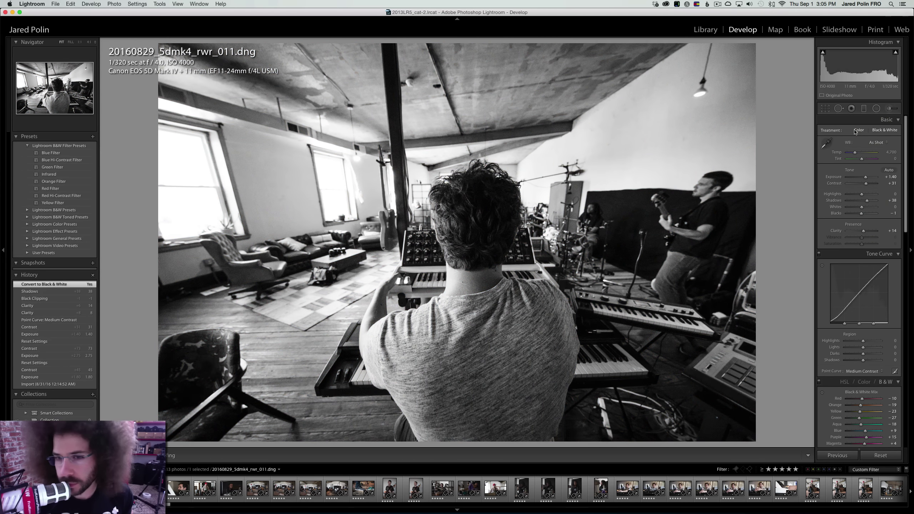
pyautogui.click(857, 131)
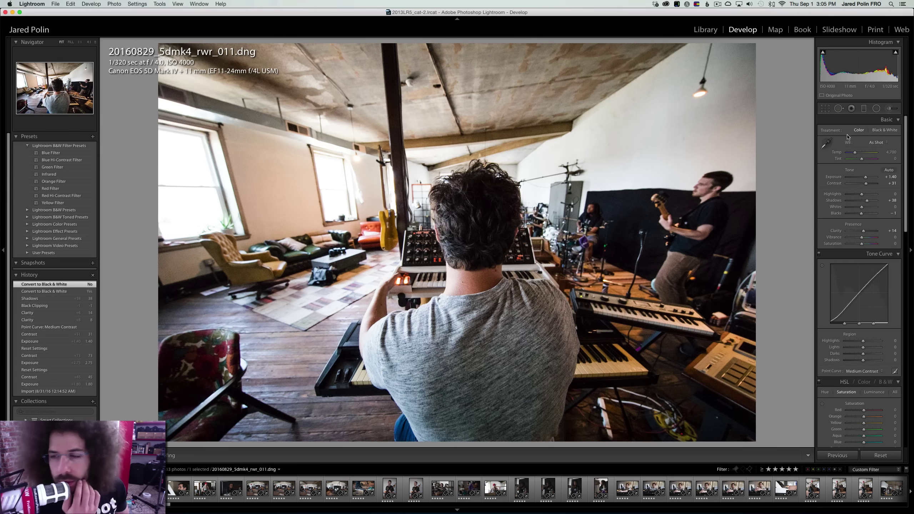
pyautogui.click(878, 132)
pyautogui.click(859, 131)
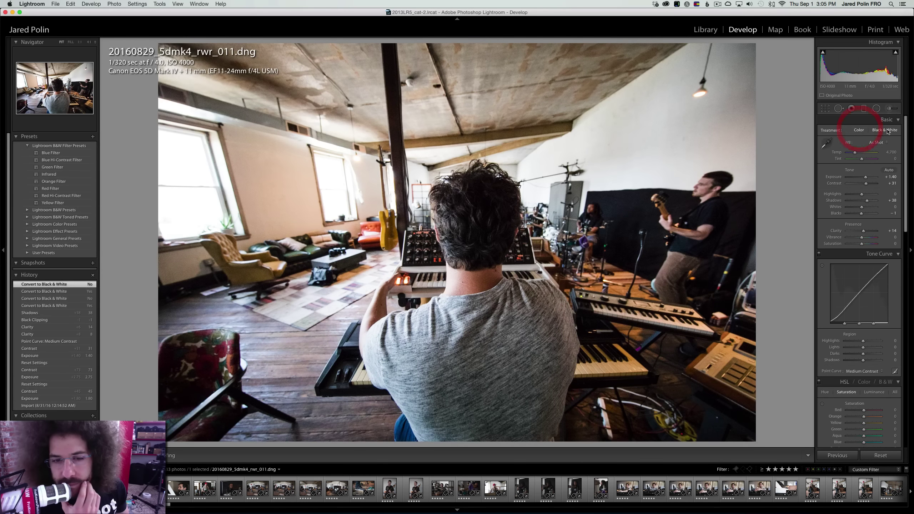
pyautogui.click(887, 131)
pyautogui.click(868, 131)
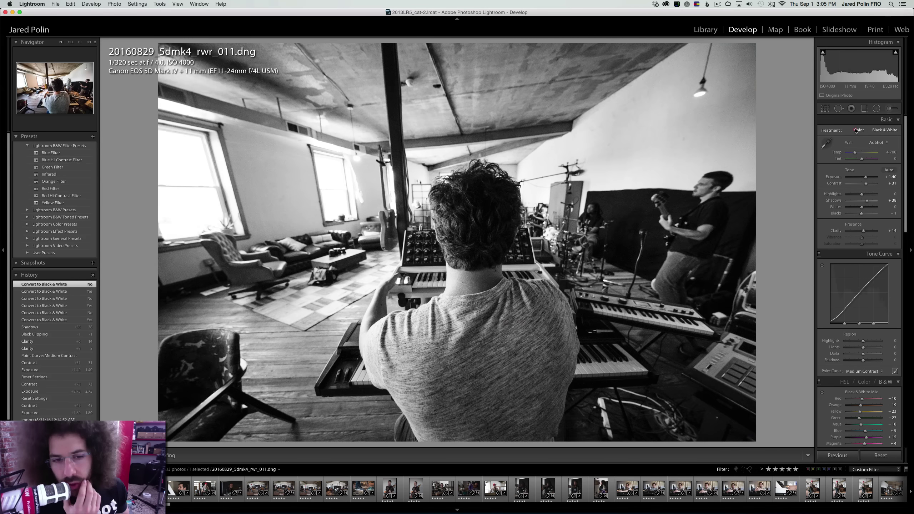
pyautogui.click(879, 130)
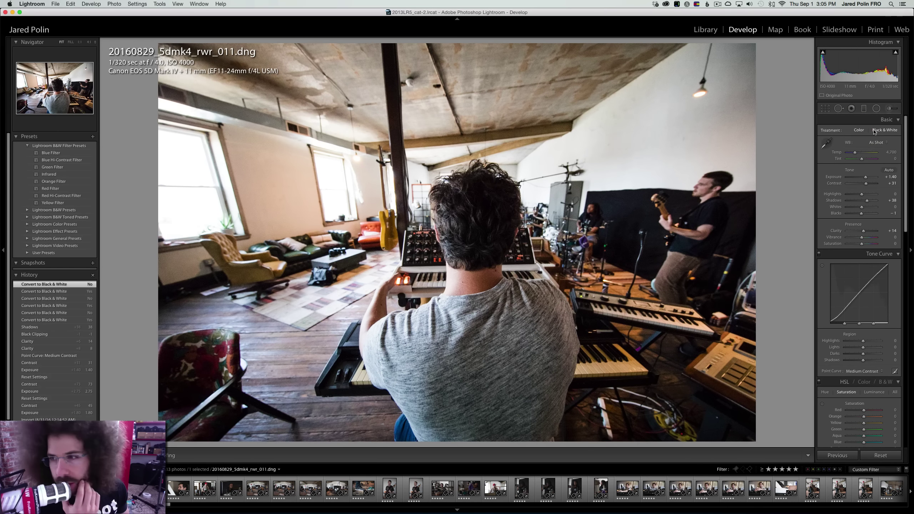
pyautogui.click(860, 130)
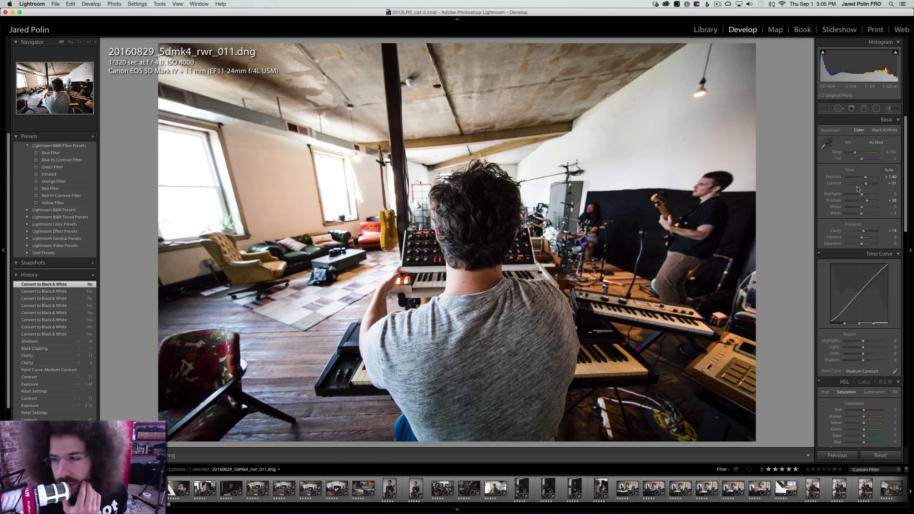
# Raise contrast and pull highlights to -84 to recover the bright windows
pyautogui.moveTo(870, 185); pyautogui.dragTo(870, 203)
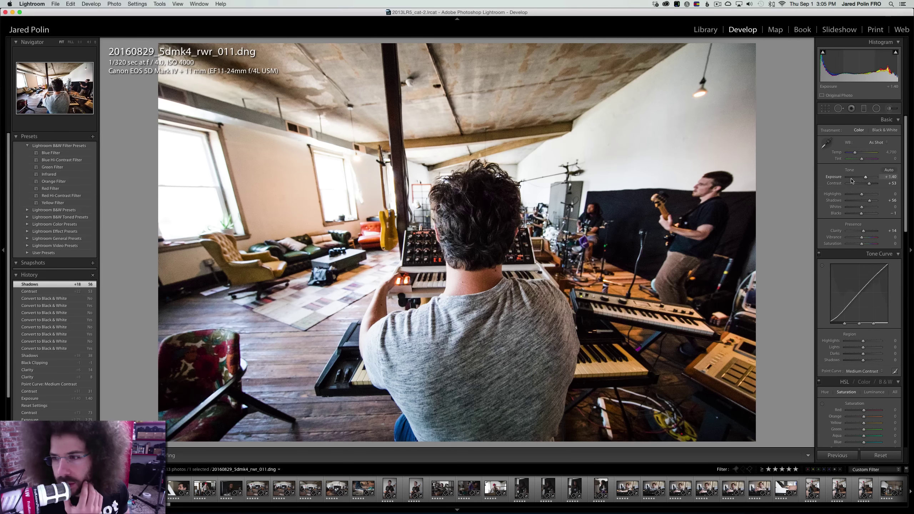
pyautogui.moveTo(853, 196); pyautogui.dragTo(847, 195)
pyautogui.click(178, 204)
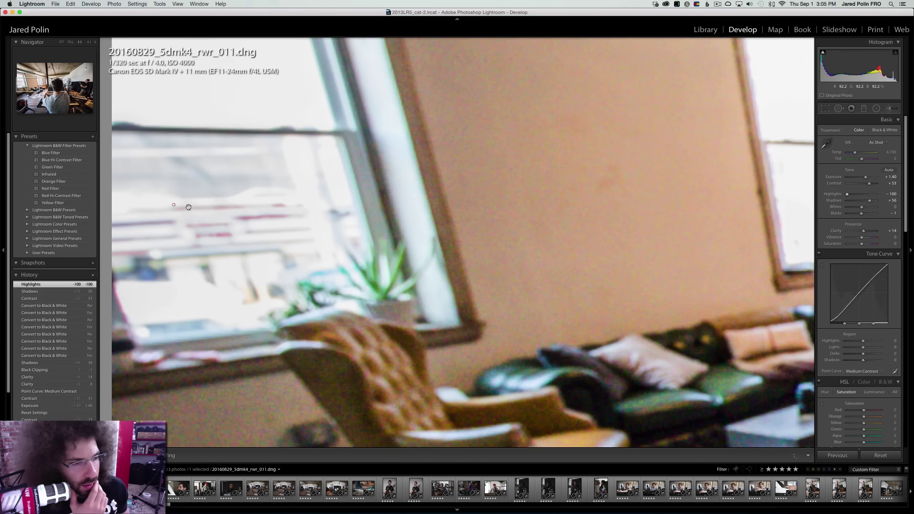
pyautogui.click(191, 204)
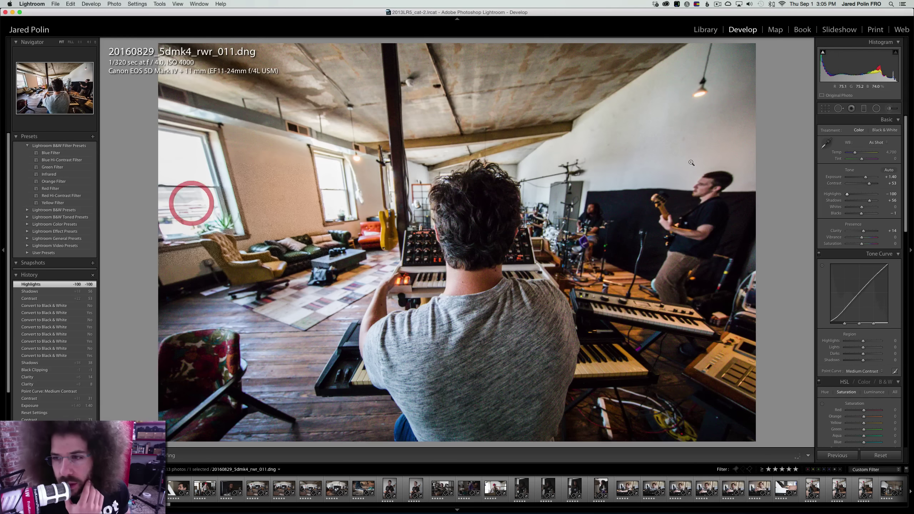
pyautogui.moveTo(856, 197)
pyautogui.mouseDown()
pyautogui.moveTo(869, 195)
pyautogui.moveTo(830, 195)
pyautogui.moveTo(857, 199)
pyautogui.moveTo(850, 202)
pyautogui.mouseUp()
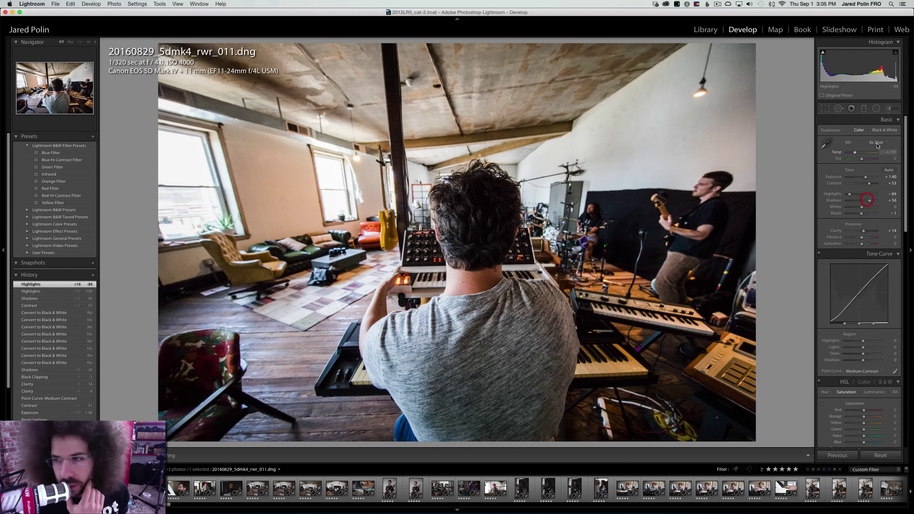
# Recheck black and white, stay in colour, and set contrast +57 and clarity +16
pyautogui.click(884, 131)
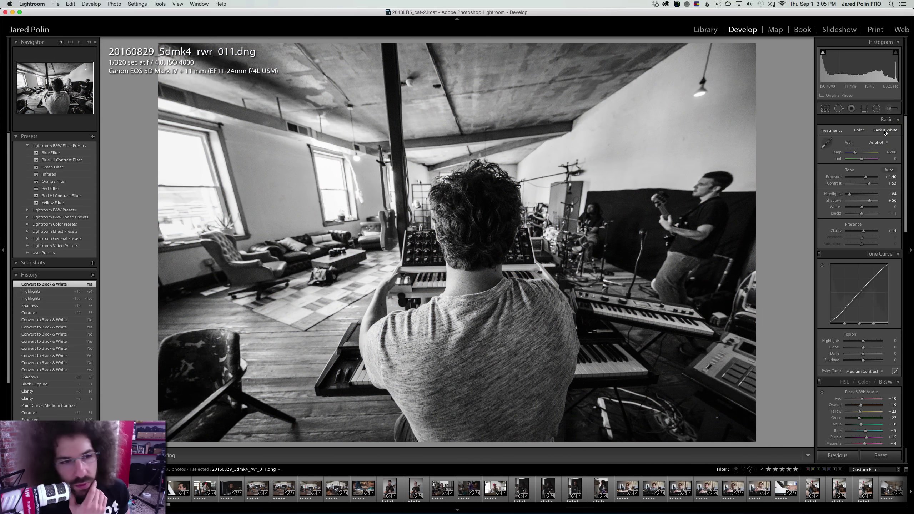
pyautogui.click(865, 131)
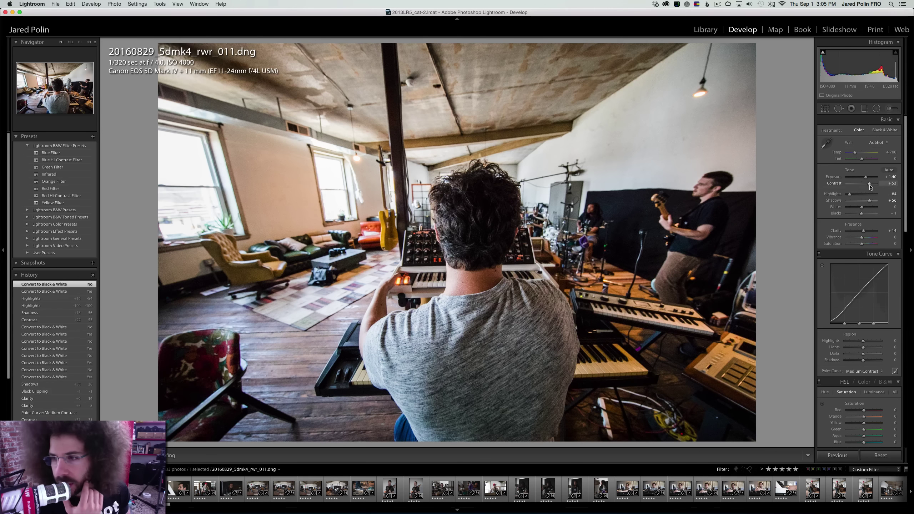
pyautogui.moveTo(870, 186); pyautogui.dragTo(870, 184)
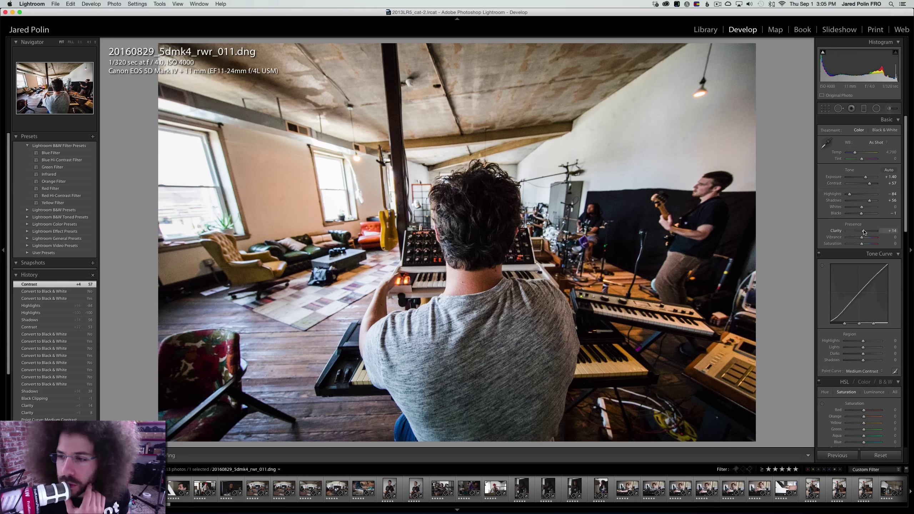
pyautogui.moveTo(864, 231); pyautogui.dragTo(860, 215)
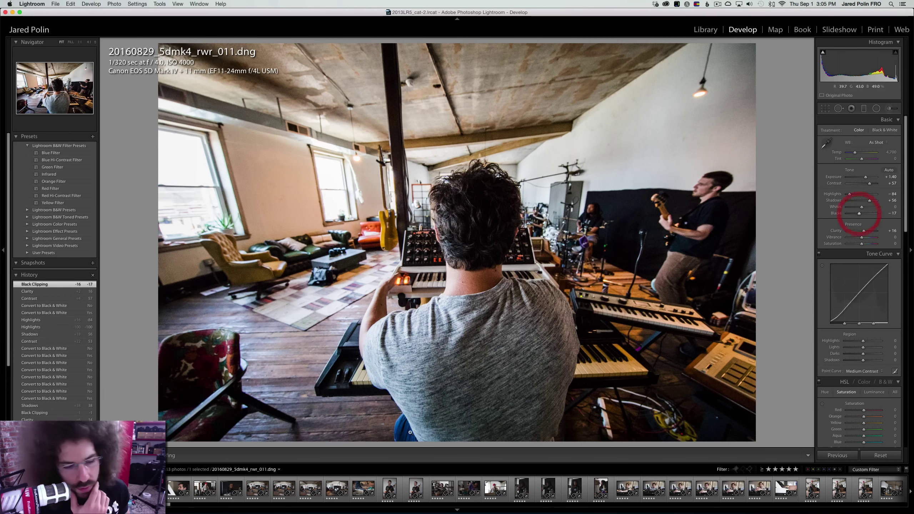
# Create a black-and-white virtual copy of rwr_011 with contrast +60 and lifted shadows
pyautogui.rightClick(106, 489)
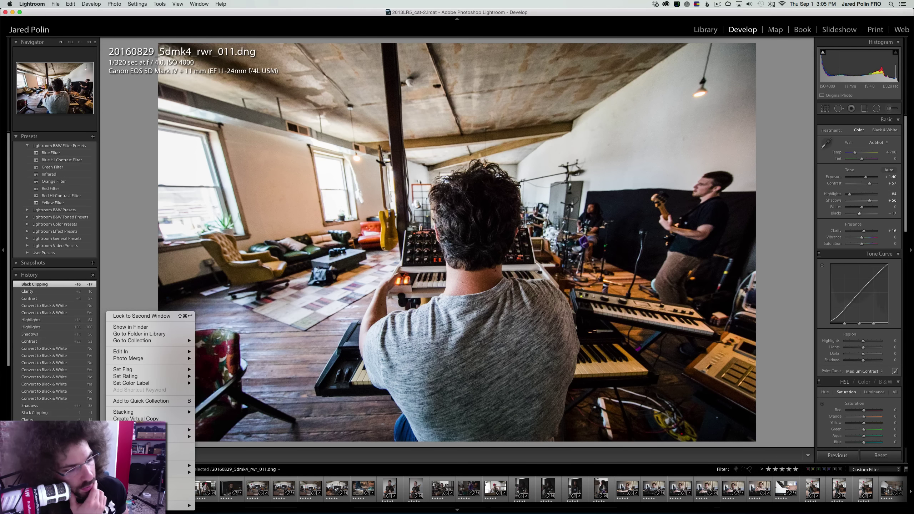
pyautogui.click(150, 414)
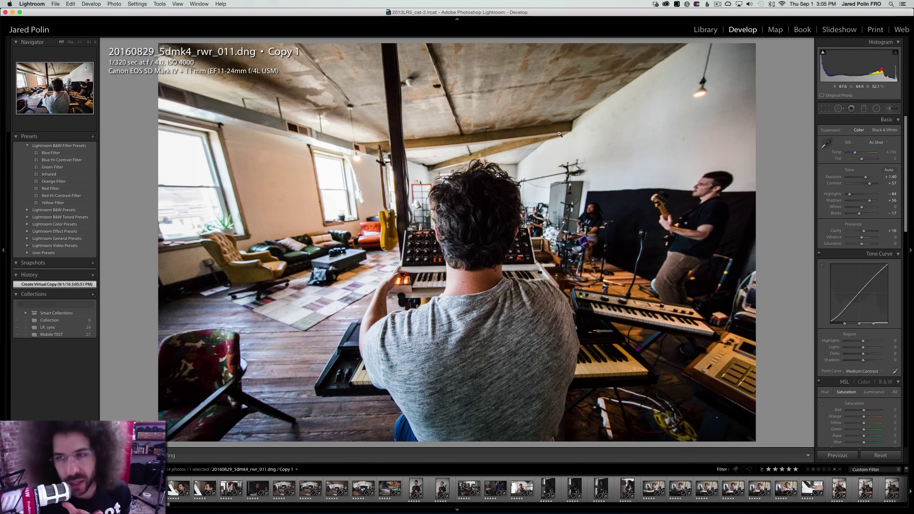
pyautogui.click(879, 132)
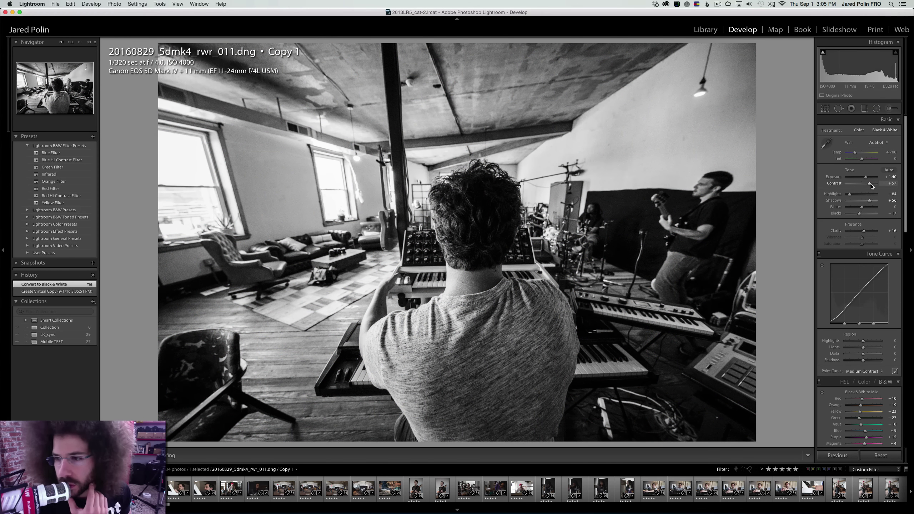
pyautogui.moveTo(873, 185)
pyautogui.mouseDown()
pyautogui.moveTo(866, 202)
pyautogui.moveTo(877, 203)
pyautogui.moveTo(867, 179)
pyautogui.mouseUp()
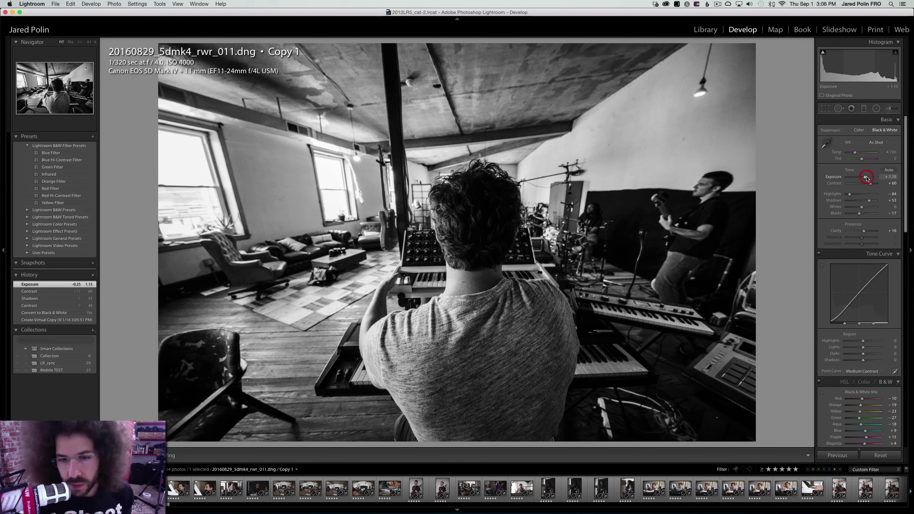
# Compare copy and original, lower the original's exposure to +1.15, then go to rwr_019
pyautogui.press('Left')
pyautogui.press('Right')
pyautogui.press('Left')
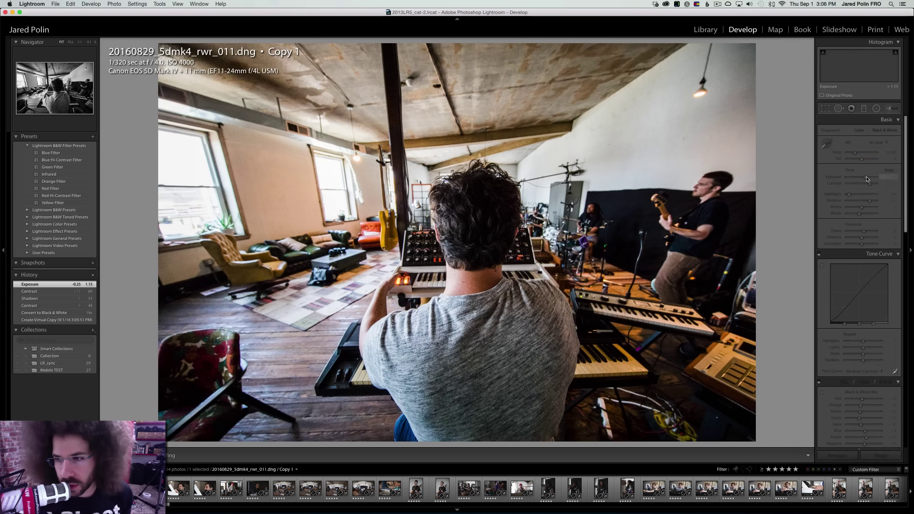
pyautogui.moveTo(865, 179); pyautogui.dragTo(865, 179)
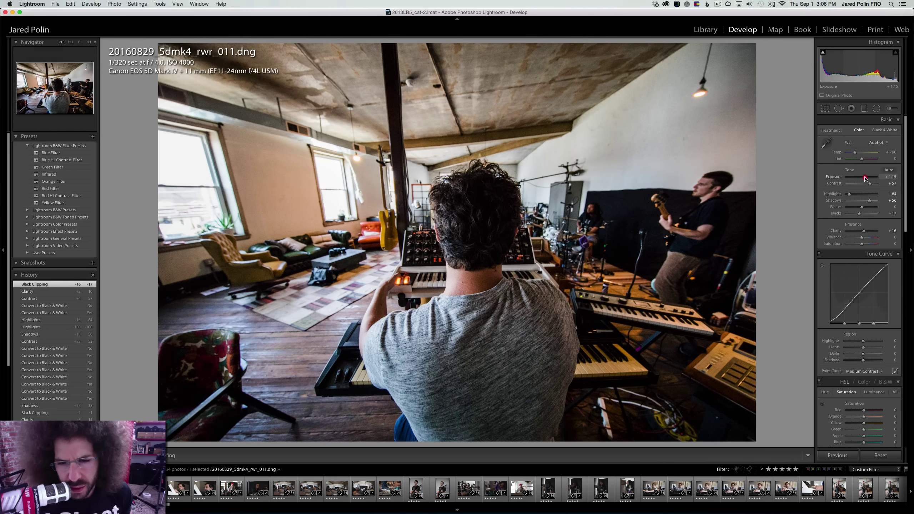
pyautogui.press('Right')
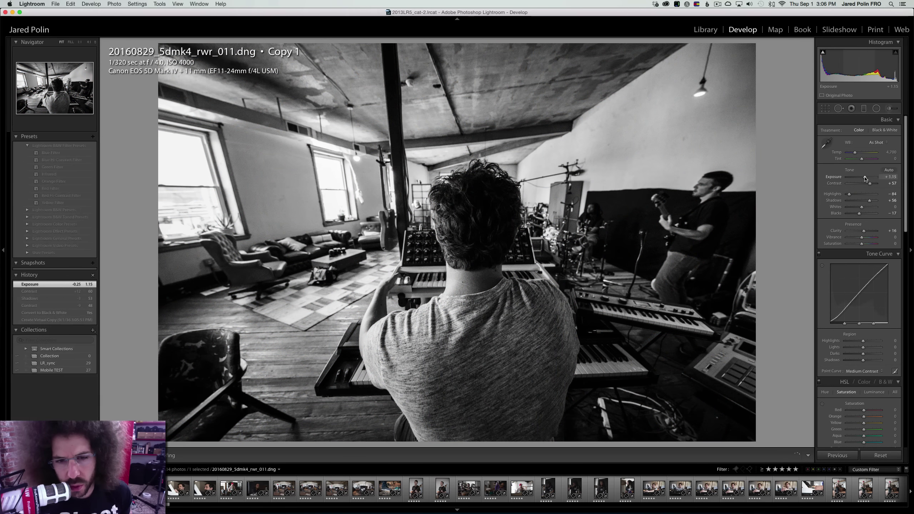
pyautogui.press('Left')
pyautogui.press('Right')
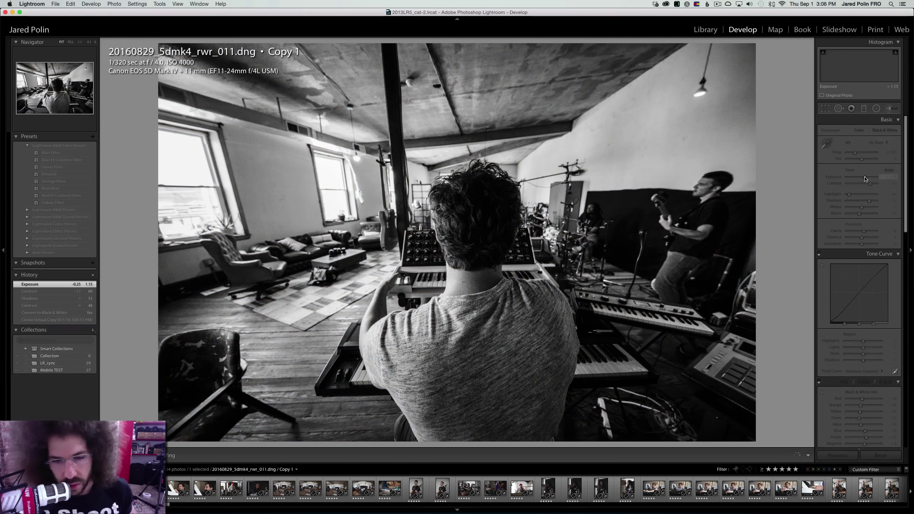
pyautogui.press('Home')
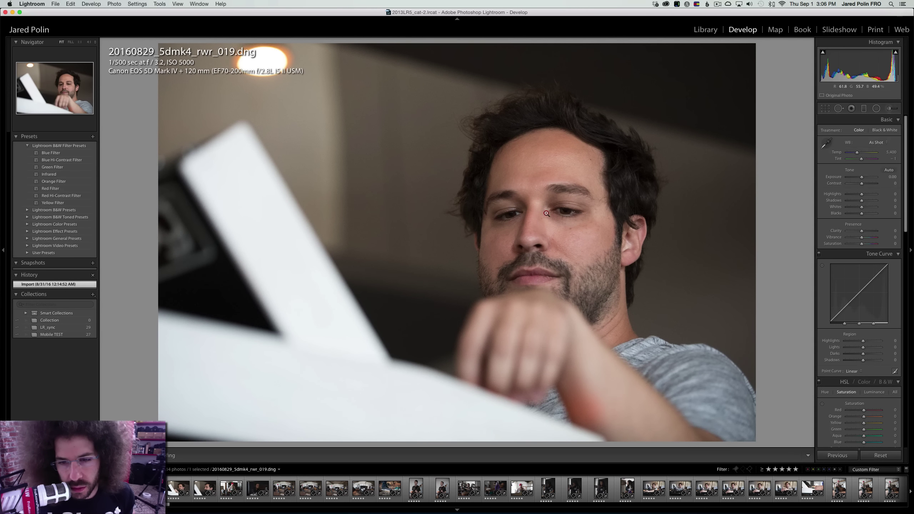
# Check rwr_019's focus, remove its star rating, and check rwr_021's eyes at 1:1
pyautogui.click(546, 211)
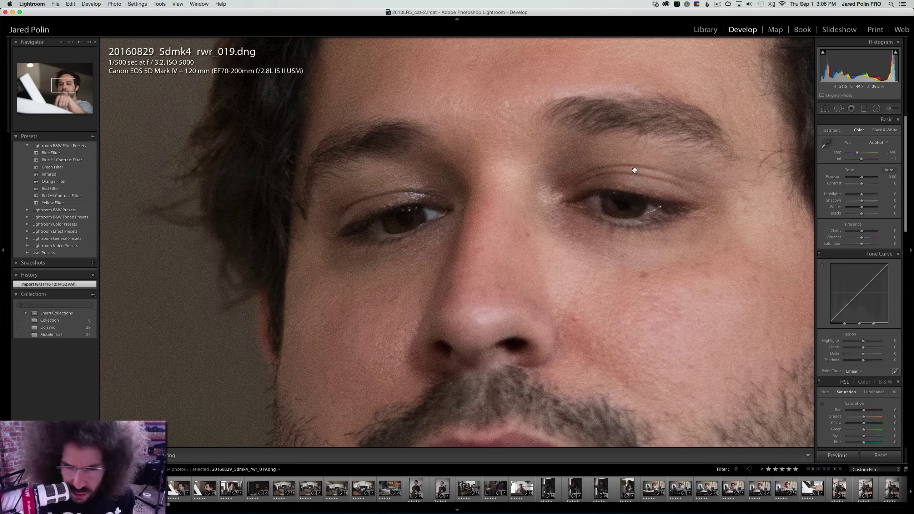
pyautogui.click(401, 179)
pyautogui.press('0')
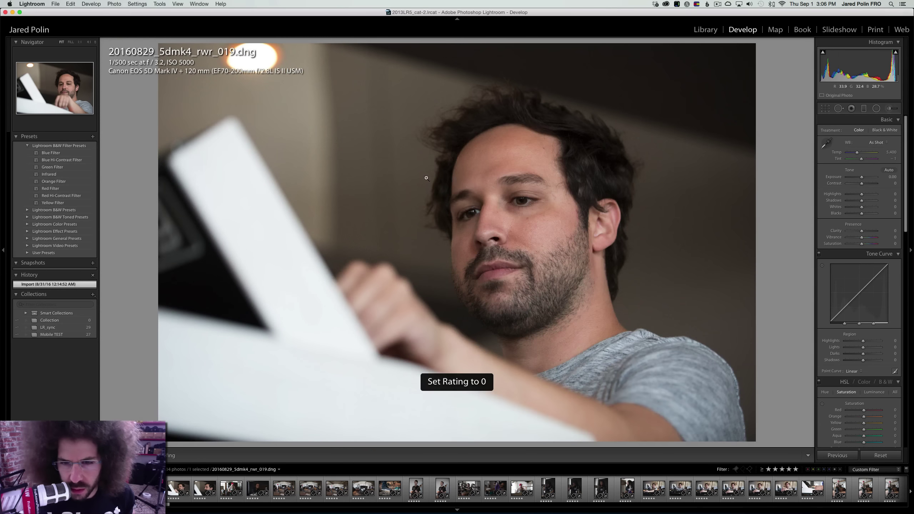
pyautogui.press('Right')
pyautogui.click(522, 186)
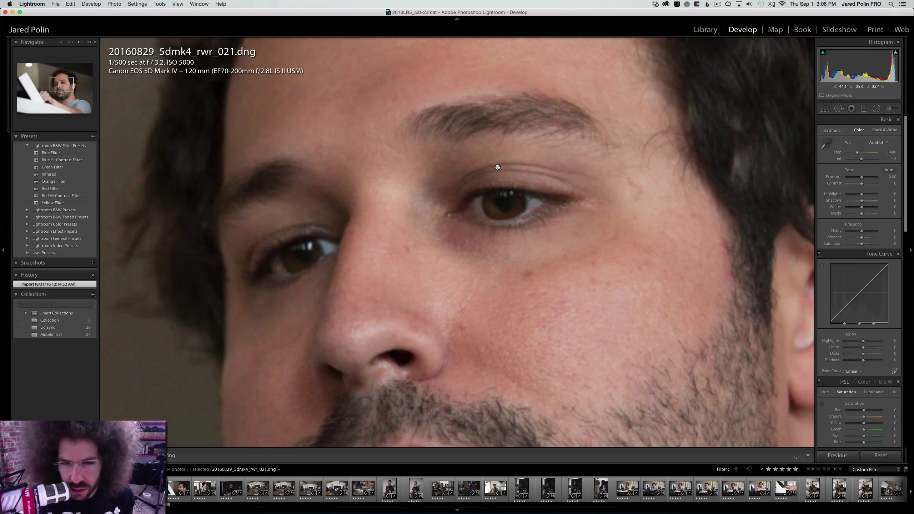
pyautogui.click(511, 175)
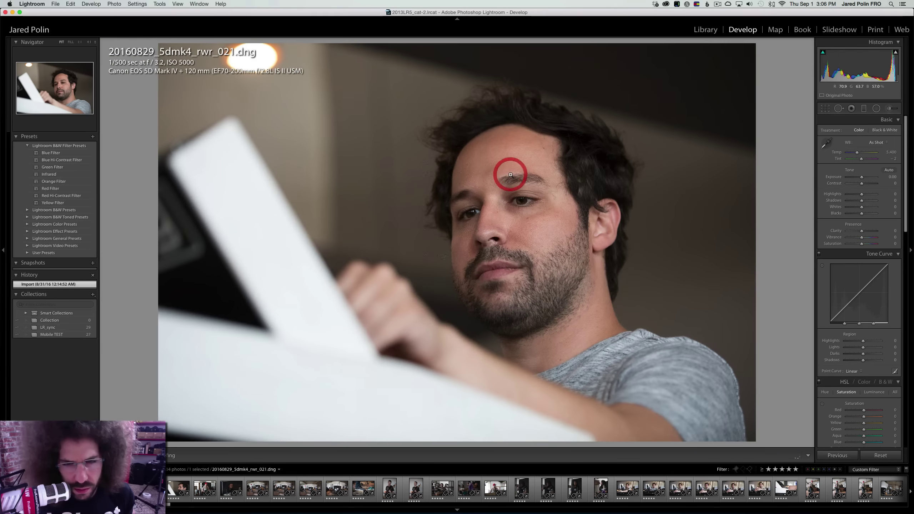
pyautogui.press('Right')
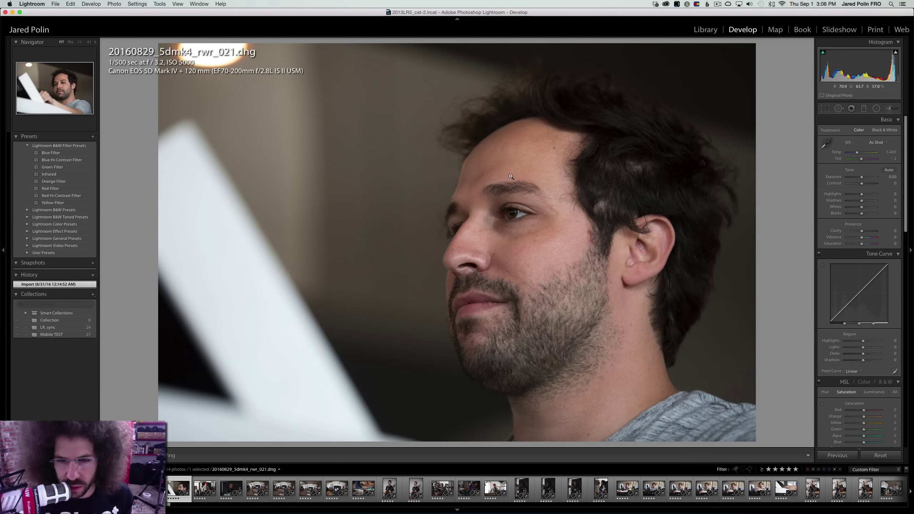
# Keep rwr_021 in colour with contrast +43, exposure +0.15 and a Medium Contrast curve
pyautogui.moveTo(862, 184); pyautogui.dragTo(870, 183)
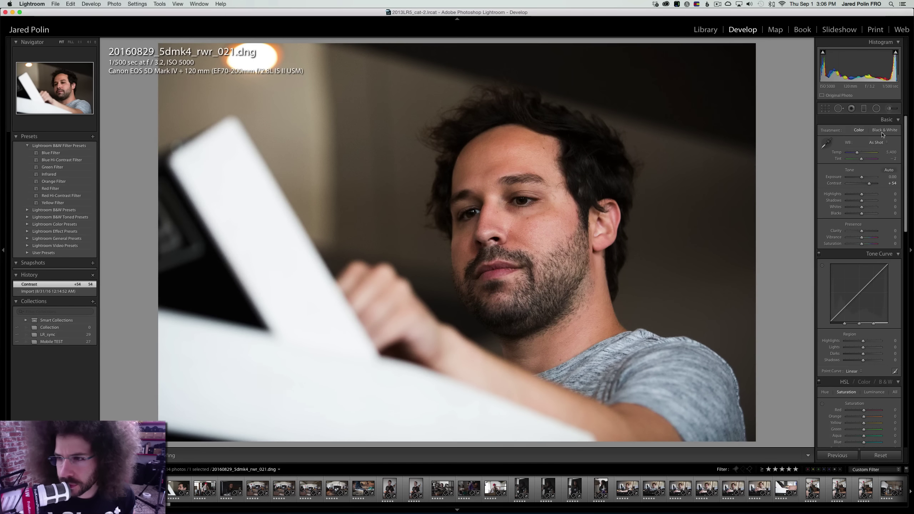
pyautogui.click(883, 131)
pyautogui.click(860, 130)
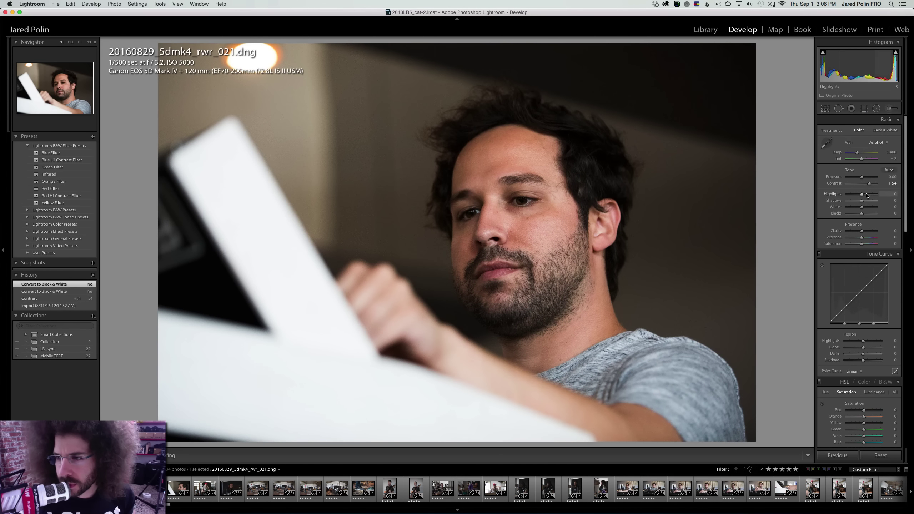
pyautogui.moveTo(869, 184)
pyautogui.mouseDown()
pyautogui.moveTo(862, 178)
pyautogui.moveTo(869, 183)
pyautogui.mouseUp()
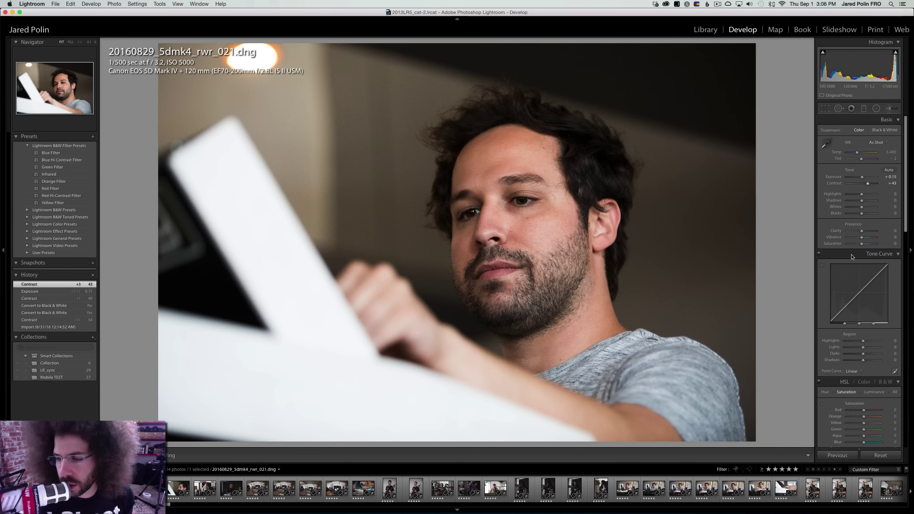
pyautogui.click(852, 372)
pyautogui.click(864, 377)
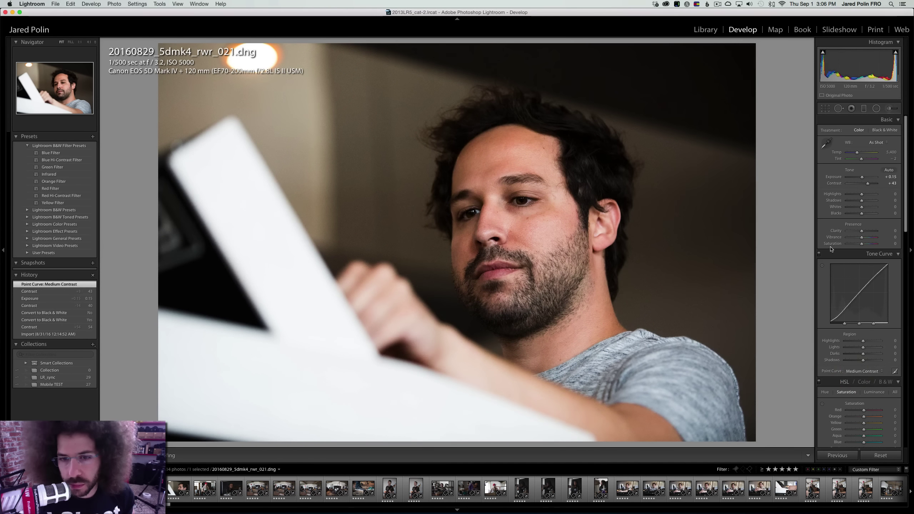
# Set shadows +44, temperature 4,716 and blacks -1, then also select the profile shot
pyautogui.click(869, 202)
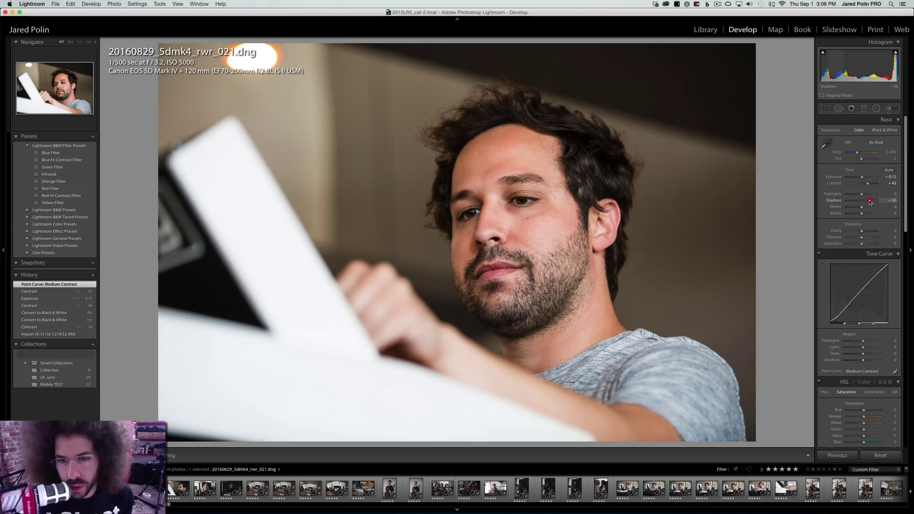
pyautogui.moveTo(868, 204)
pyautogui.mouseDown()
pyautogui.moveTo(864, 232)
pyautogui.moveTo(860, 216)
pyautogui.mouseUp()
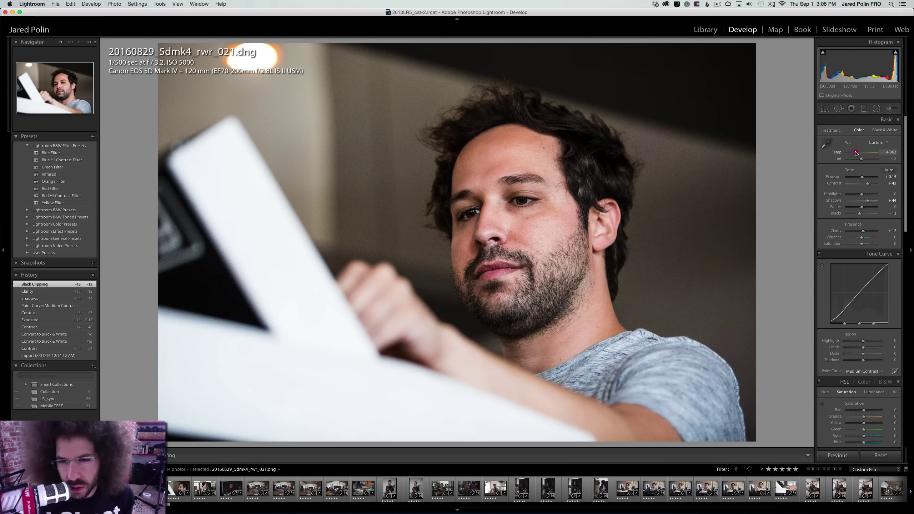
pyautogui.moveTo(856, 153); pyautogui.dragTo(856, 153)
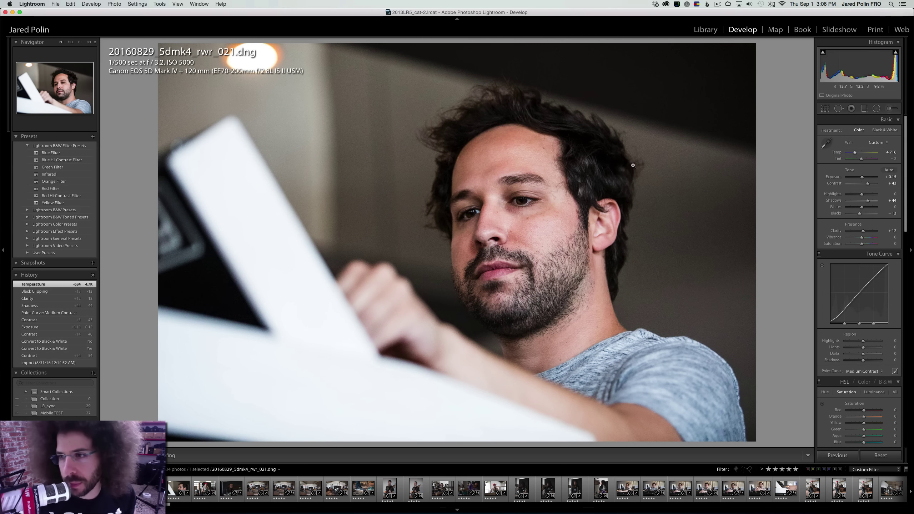
pyautogui.click(885, 131)
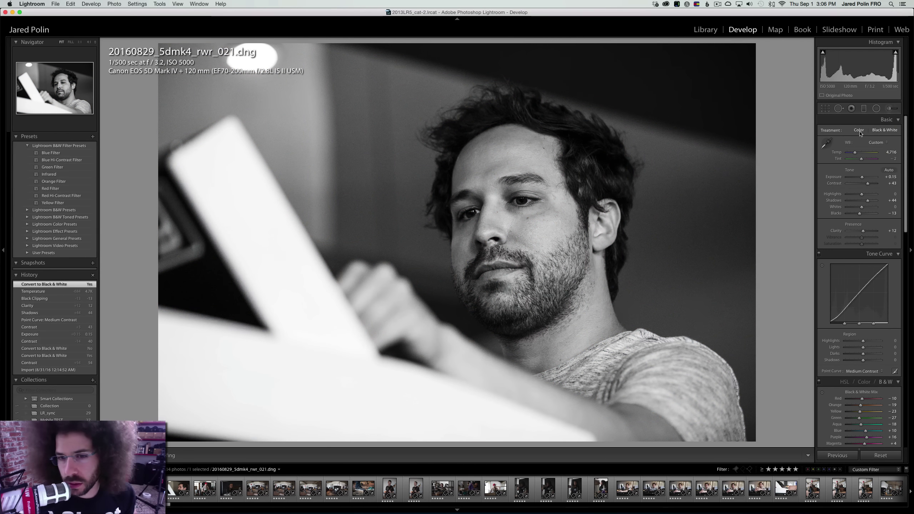
pyautogui.click(859, 130)
pyautogui.click(528, 196)
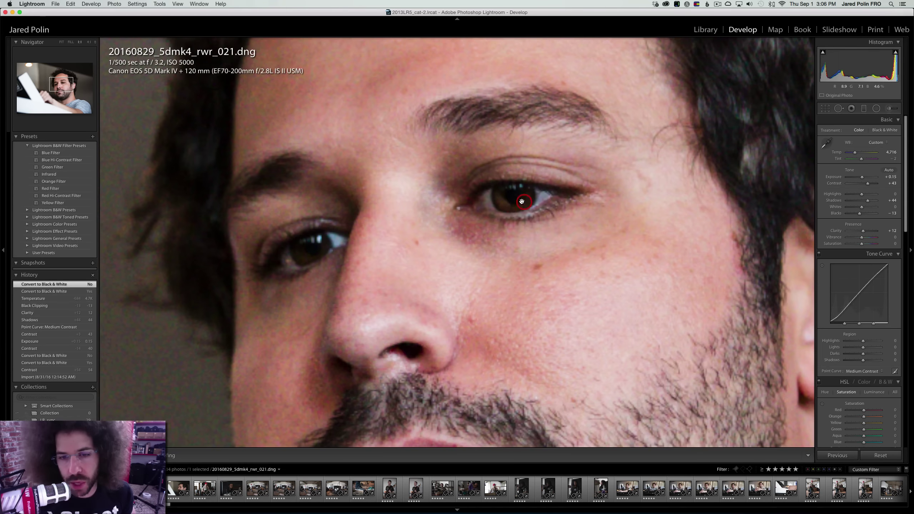
pyautogui.click(490, 164)
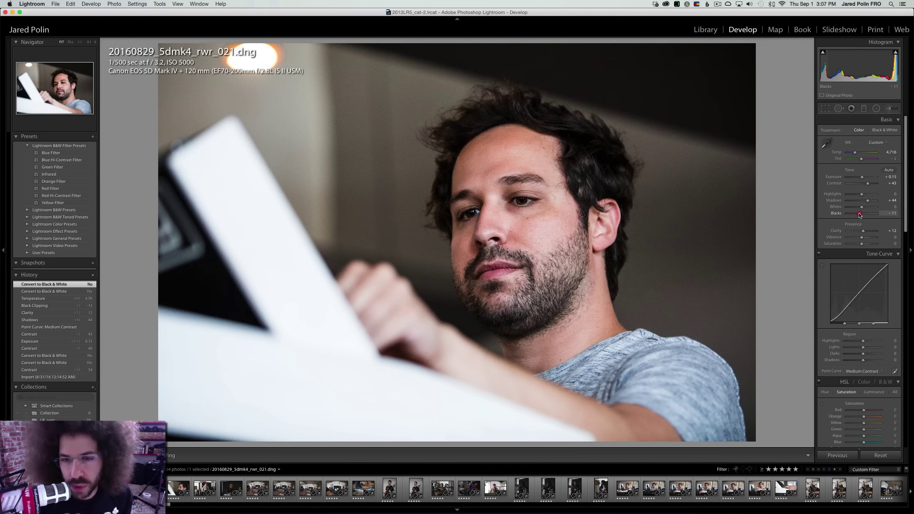
pyautogui.moveTo(860, 215); pyautogui.dragTo(864, 207)
pyautogui.keyDown('super'); pyautogui.click(177, 489); pyautogui.keyUp('super')
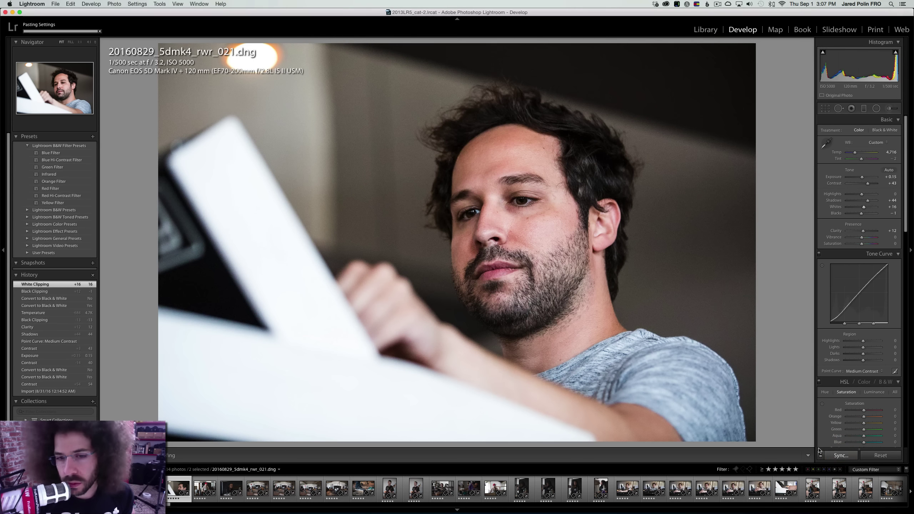
# Sync the portrait edits onto profile shot rwr_025 and check its detail at 1:1
pyautogui.click(172, 485)
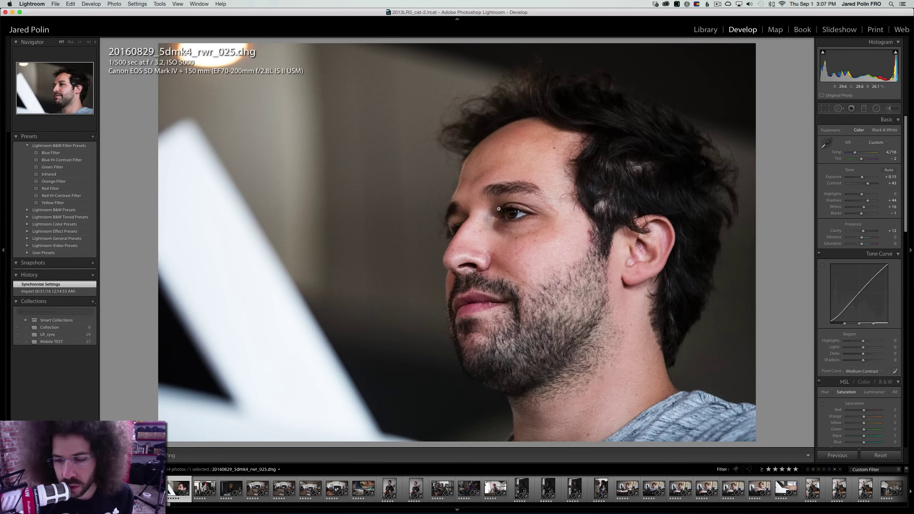
pyautogui.click(514, 211)
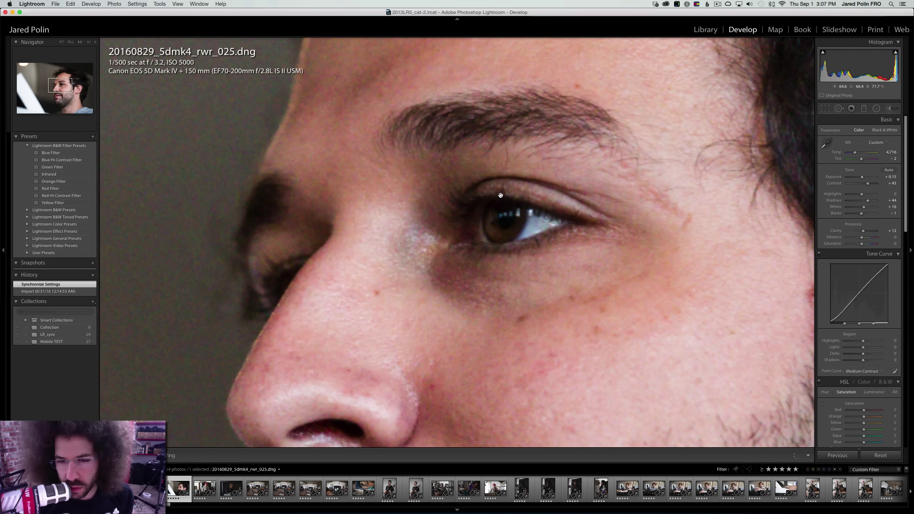
pyautogui.click(506, 200)
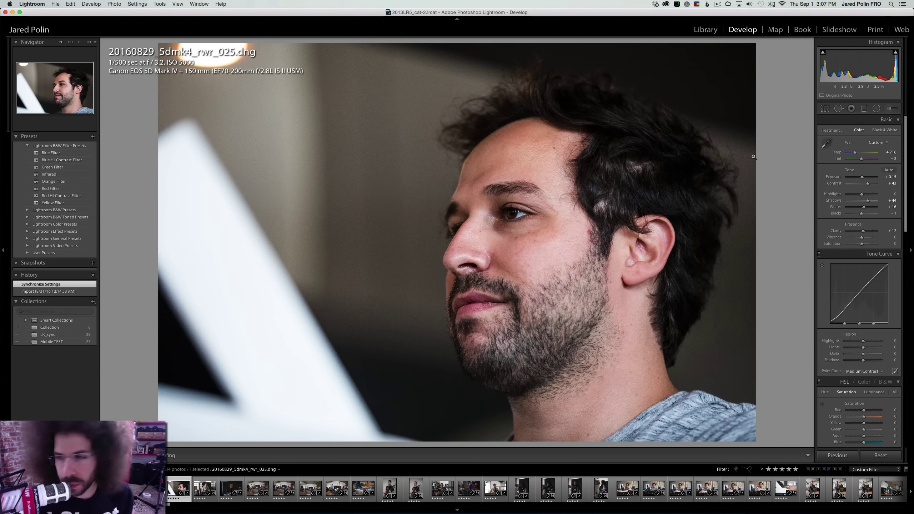
# Preview rwr_025 in black and white, keep it in colour, and advance to guitarist shot rwr_026
pyautogui.click(884, 131)
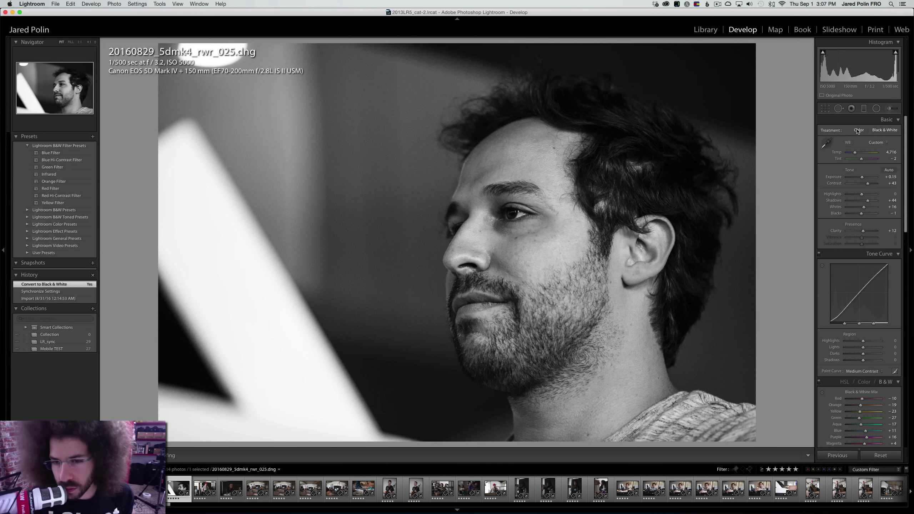
pyautogui.click(858, 130)
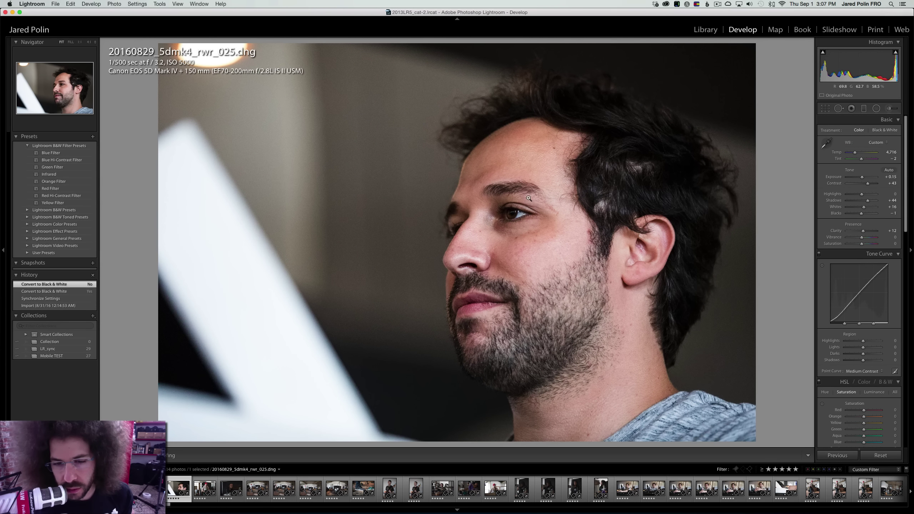
pyautogui.press('Right')
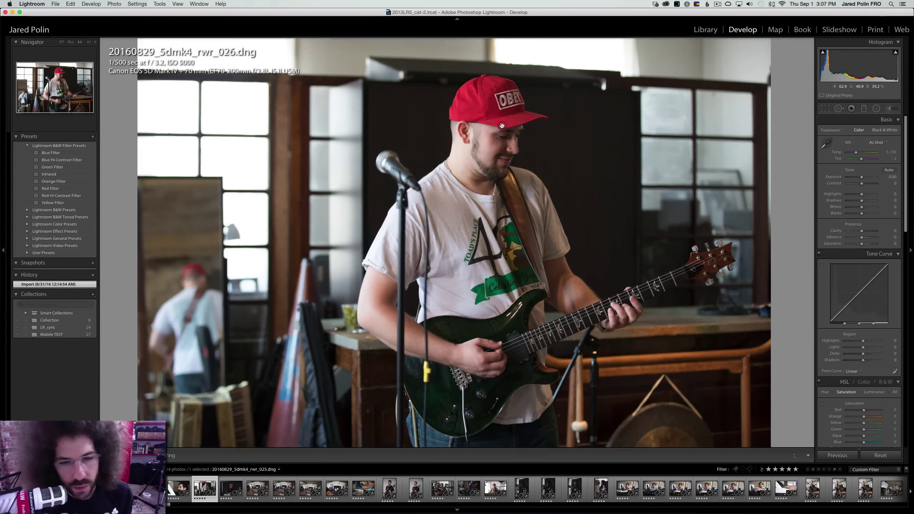
# Inspect the guitarist photo at 1:1 around the hat, guitar and blurred background figure
pyautogui.click(502, 126)
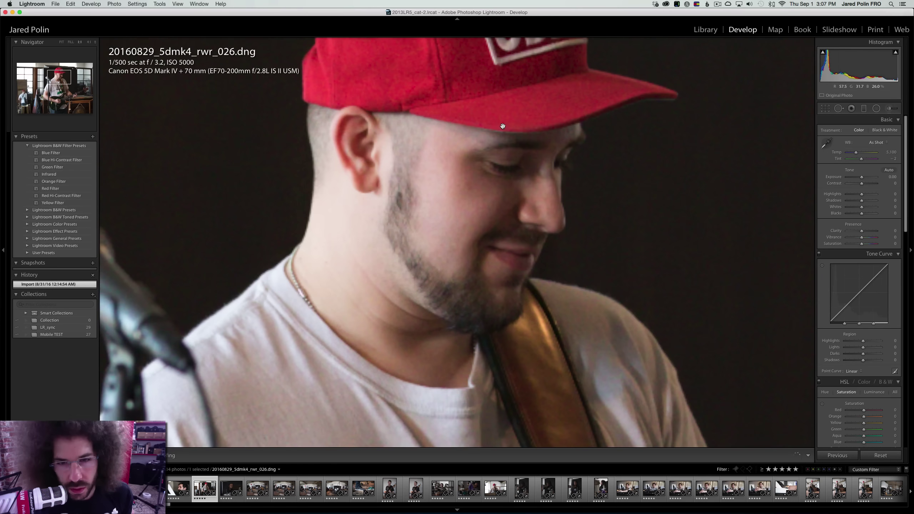
pyautogui.click(531, 153)
pyautogui.moveTo(501, 203); pyautogui.dragTo(505, 211)
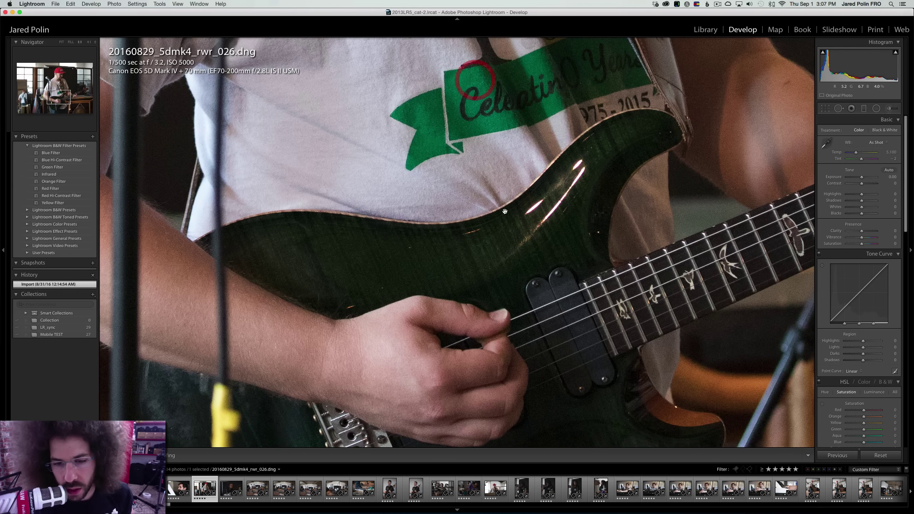
pyautogui.click(212, 276)
pyautogui.click(213, 276)
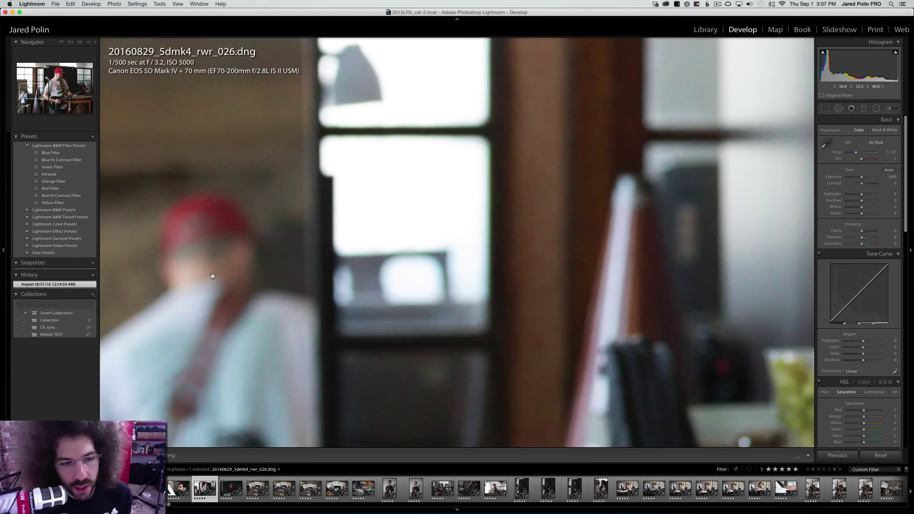
pyautogui.click(212, 276)
# Set Exposure +0.10, Contrast +25, a Medium Contrast curve and Clarity about +13 on the guitarist
pyautogui.moveTo(863, 180); pyautogui.dragTo(864, 180)
pyautogui.click(869, 132)
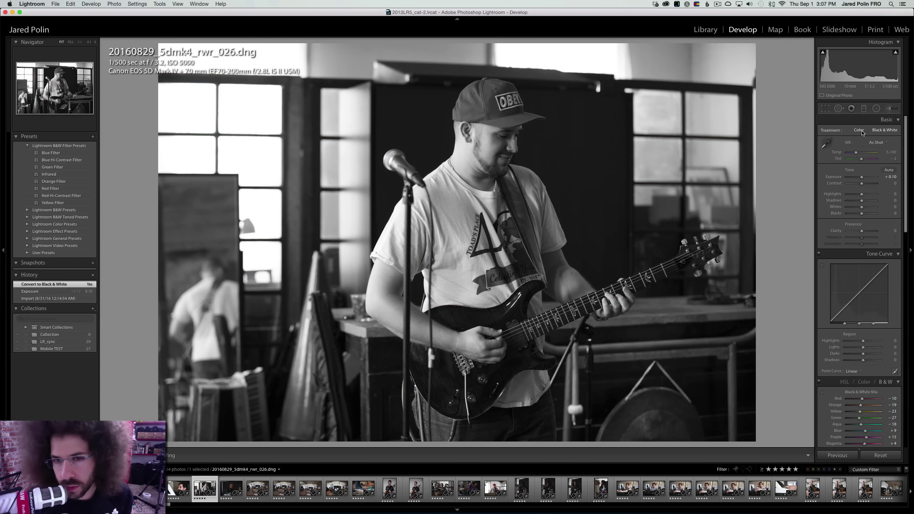
pyautogui.click(861, 130)
pyautogui.moveTo(868, 184); pyautogui.dragTo(866, 184)
pyautogui.click(853, 372)
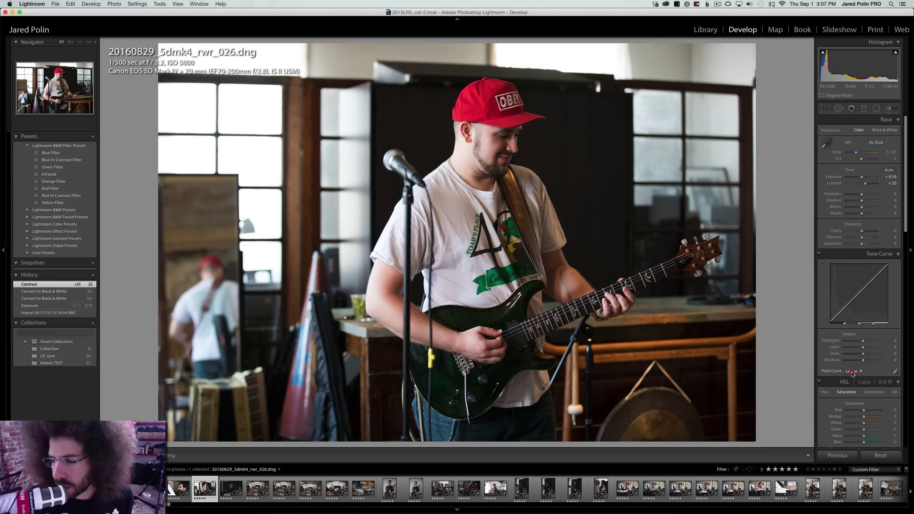
pyautogui.click(864, 376)
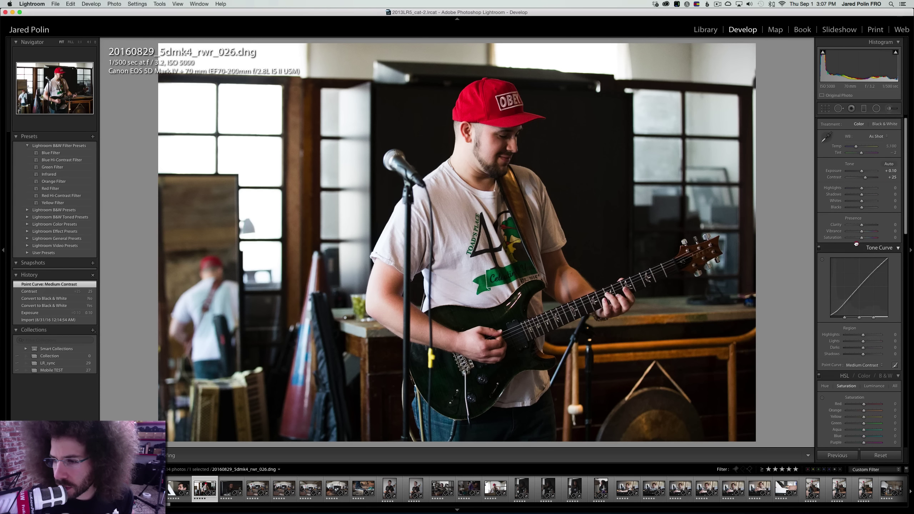
pyautogui.moveTo(863, 230); pyautogui.dragTo(868, 202)
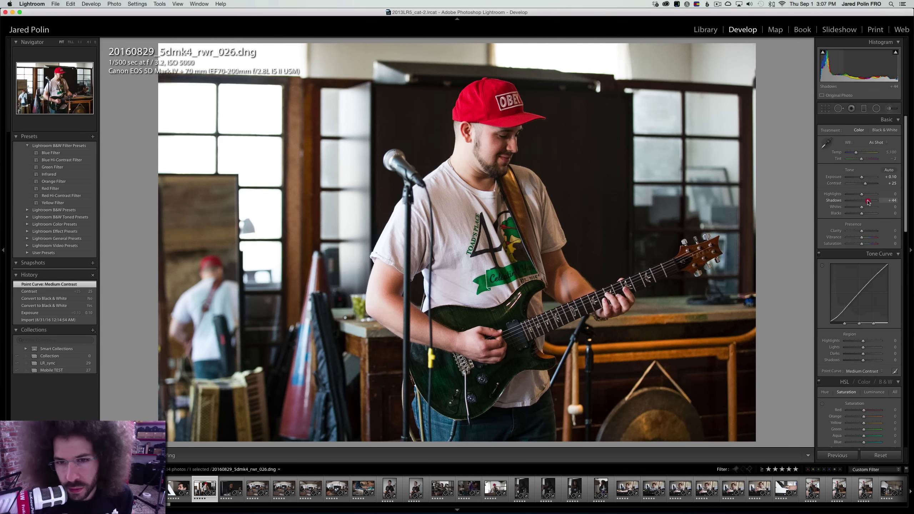
# Compare the guitarist in black and white against colour, keep colour, and check face detail
pyautogui.click(882, 130)
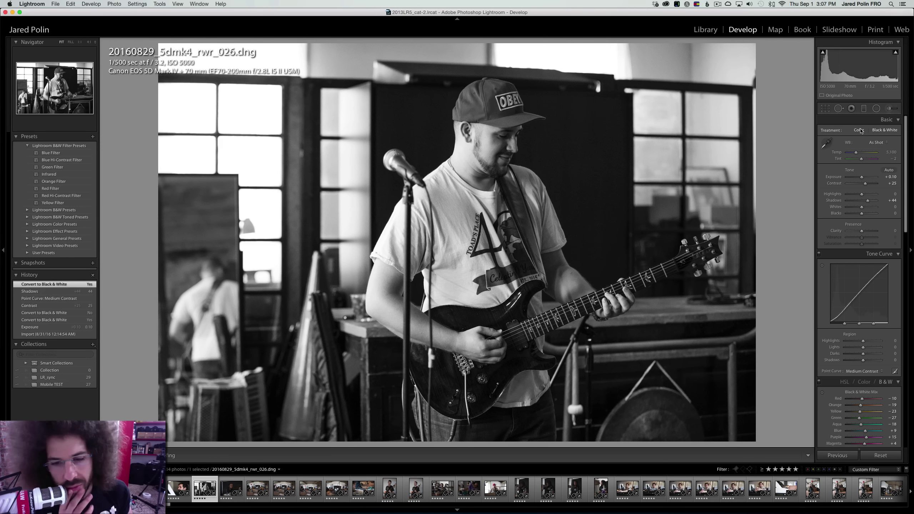
pyautogui.click(860, 130)
pyautogui.click(882, 130)
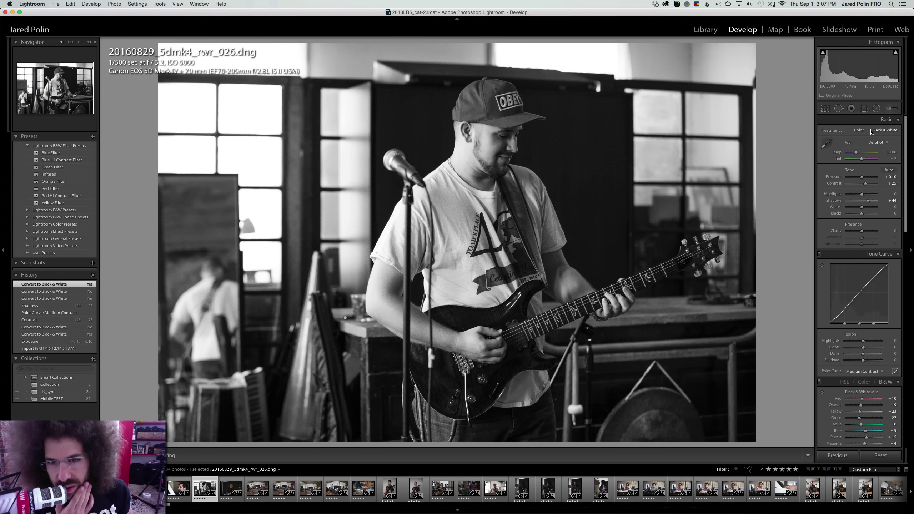
pyautogui.click(861, 130)
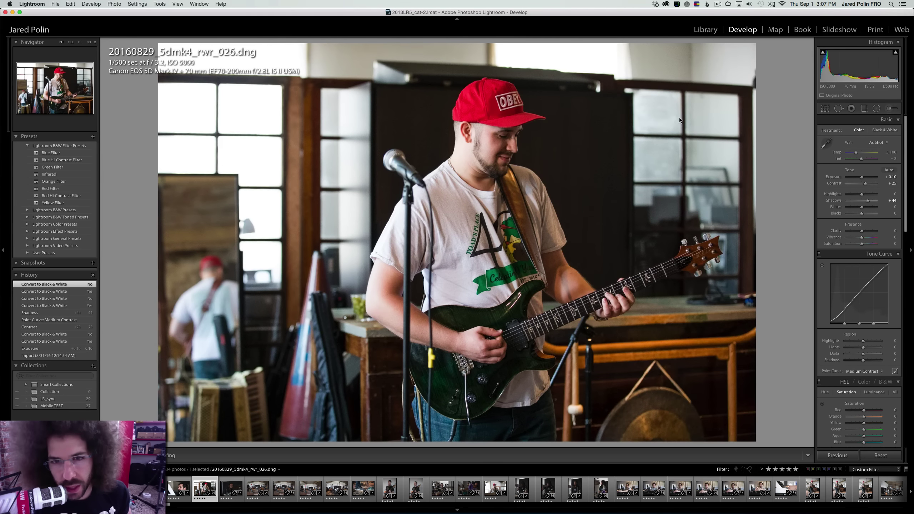
pyautogui.click(482, 101)
pyautogui.rightClick(596, 213)
pyautogui.press('Escape')
pyautogui.click(578, 170)
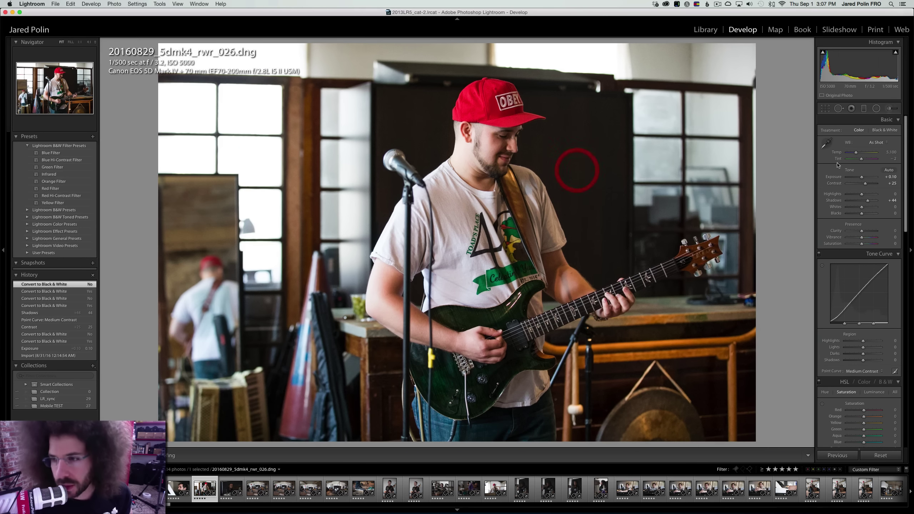
# Raise Contrast to +35, undo an exposure bump, cool Temp to 4.8K, compare before/after, then open rwr_027
pyautogui.moveTo(865, 184); pyautogui.dragTo(867, 185)
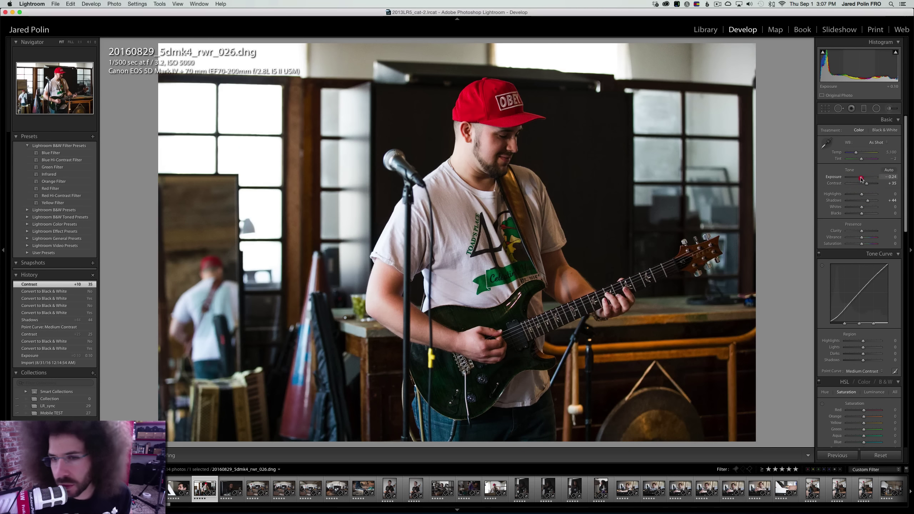
pyautogui.click(864, 179)
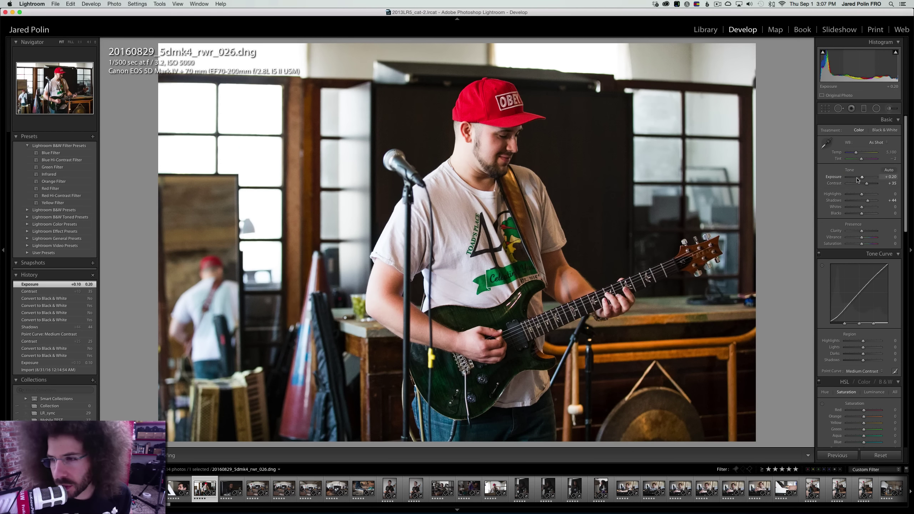
pyautogui.press('super+z')
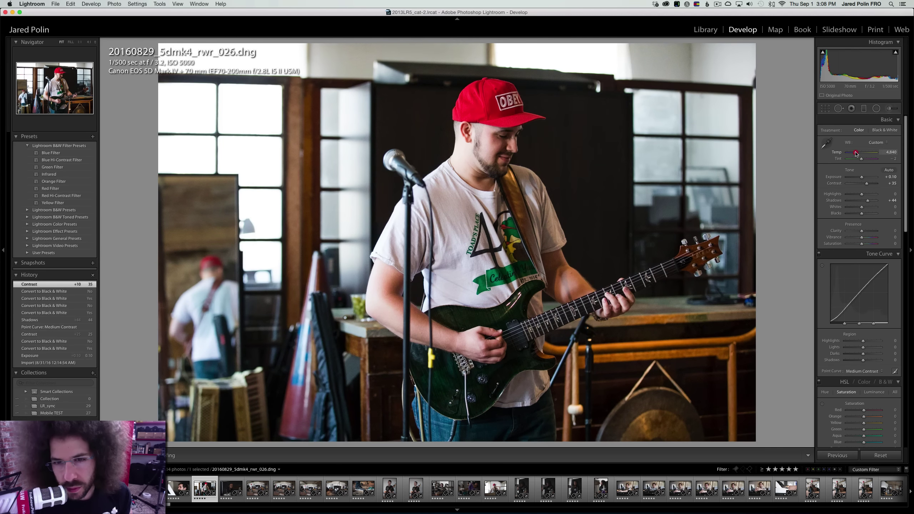
pyautogui.click(857, 152)
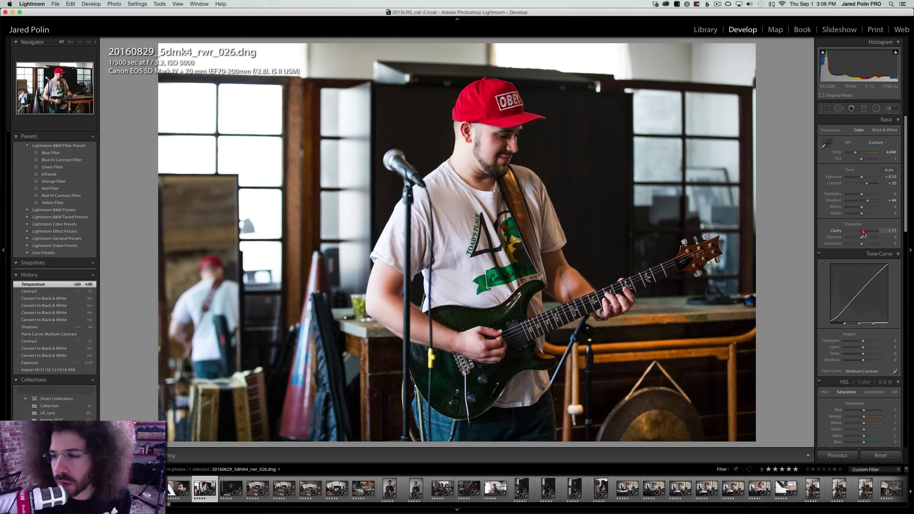
pyautogui.rightClick(539, 173)
pyautogui.click(458, 119)
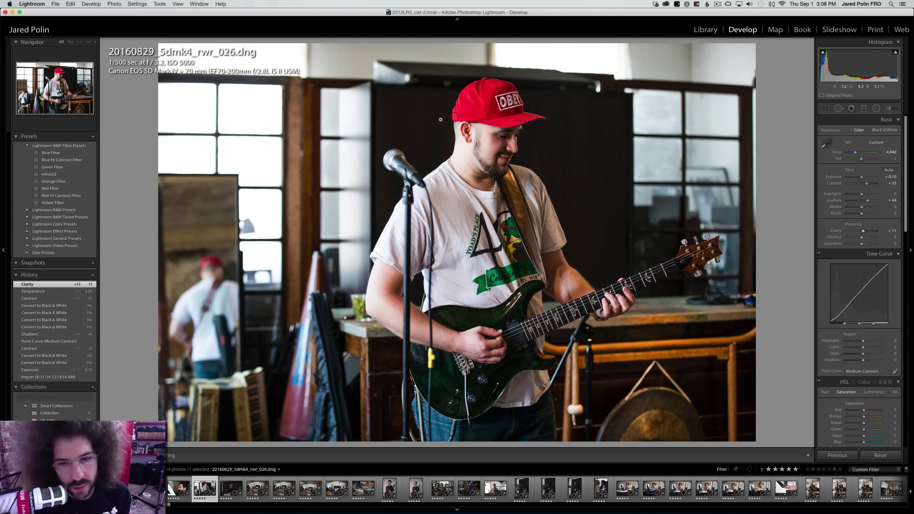
pyautogui.press('\\')
pyautogui.press('\\')
pyautogui.press('\\')
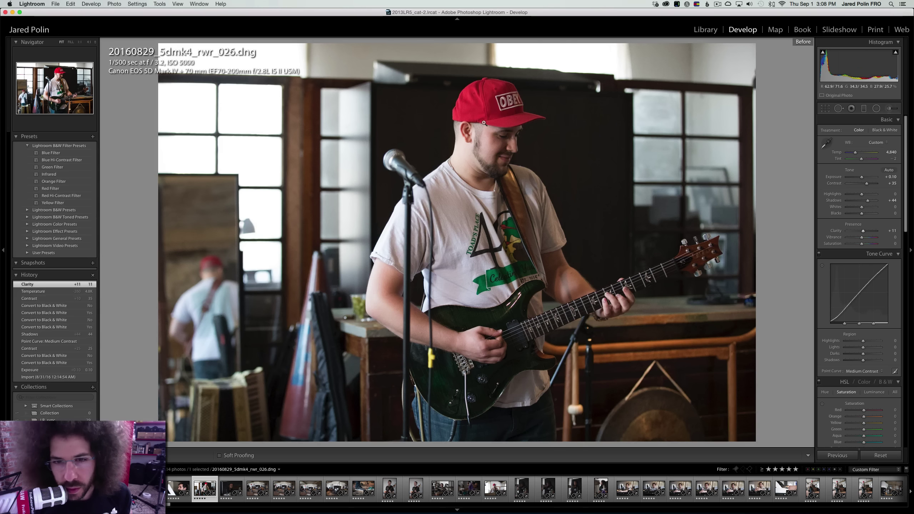
pyautogui.press('\\')
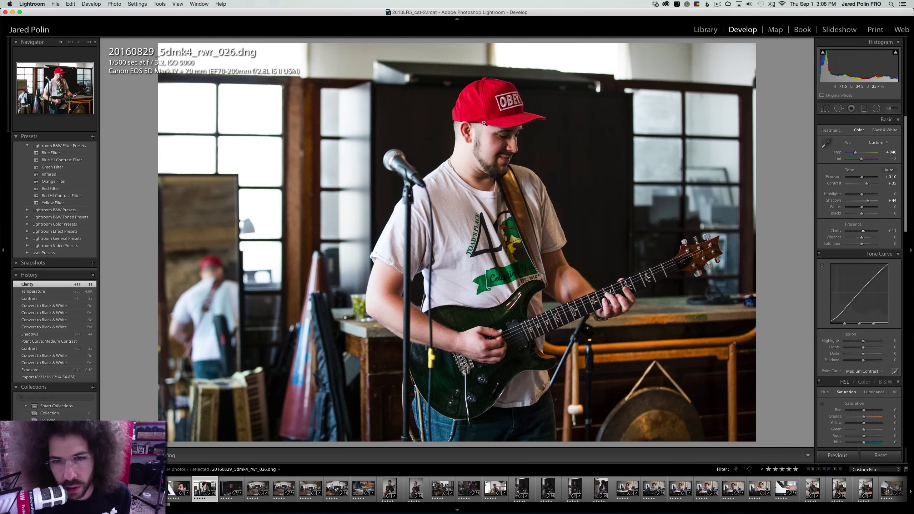
pyautogui.press('Right')
# Brighten the drummer photo's exposure and try a Medium Contrast curve before reverting to Linear
pyautogui.click(464, 136)
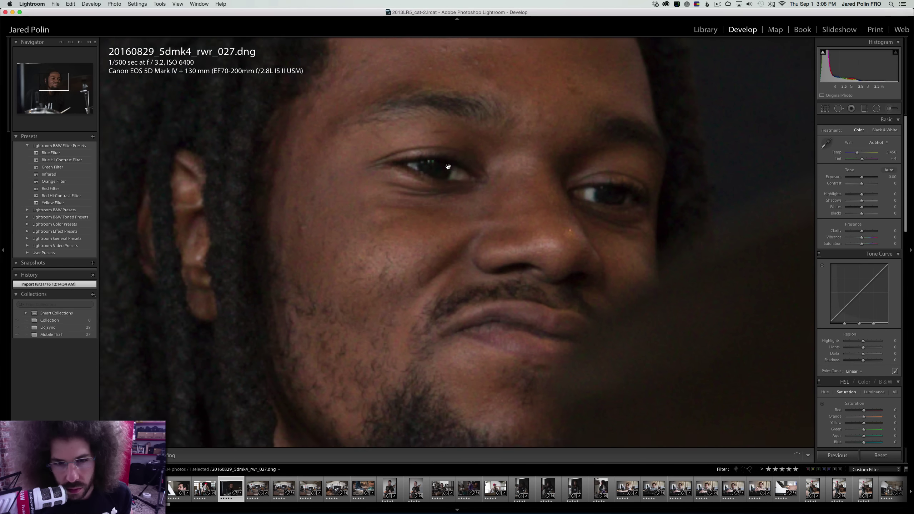
pyautogui.click(465, 135)
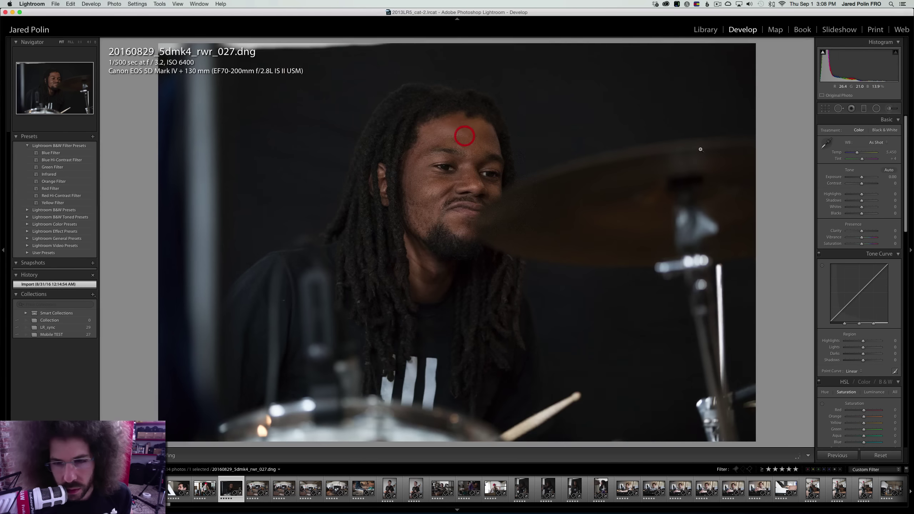
pyautogui.moveTo(862, 177)
pyautogui.mouseDown()
pyautogui.moveTo(869, 183)
pyautogui.moveTo(863, 175)
pyautogui.mouseUp()
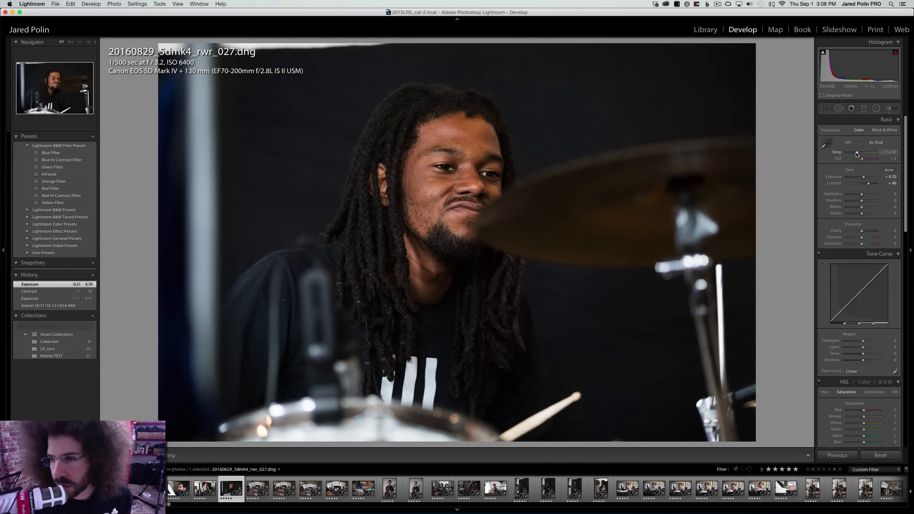
pyautogui.click(853, 371)
pyautogui.click(857, 376)
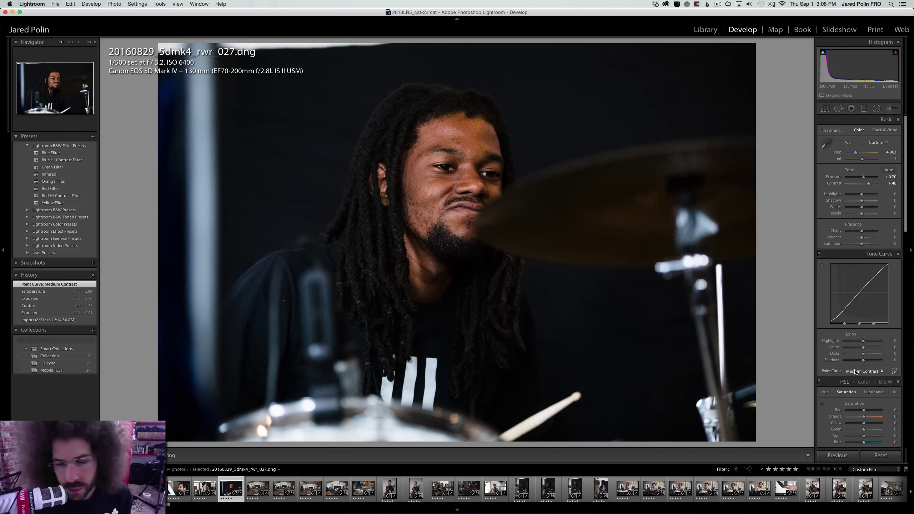
pyautogui.click(856, 371)
pyautogui.click(857, 364)
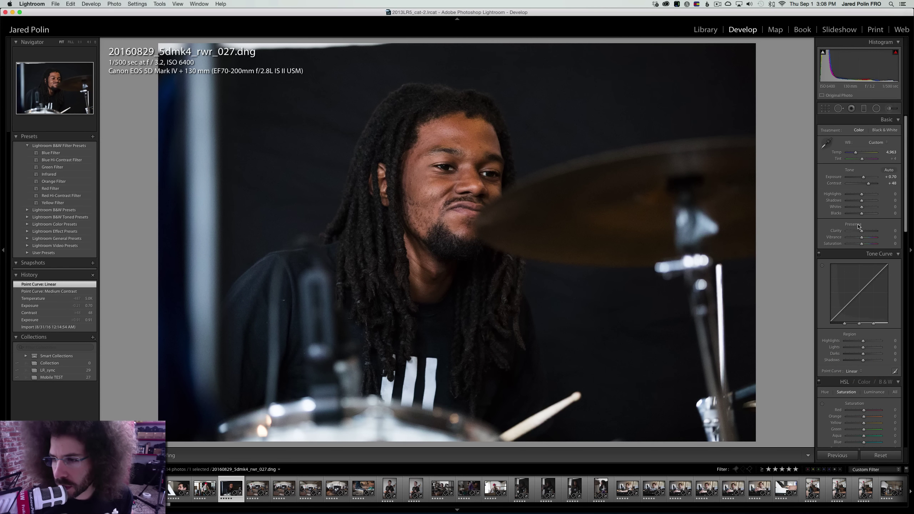
# Add Clarity +18, undo a stray highlights change, settle Temp at 4.8K, and move to rwr_035
pyautogui.moveTo(862, 231); pyautogui.dragTo(851, 196)
pyautogui.press('super+z')
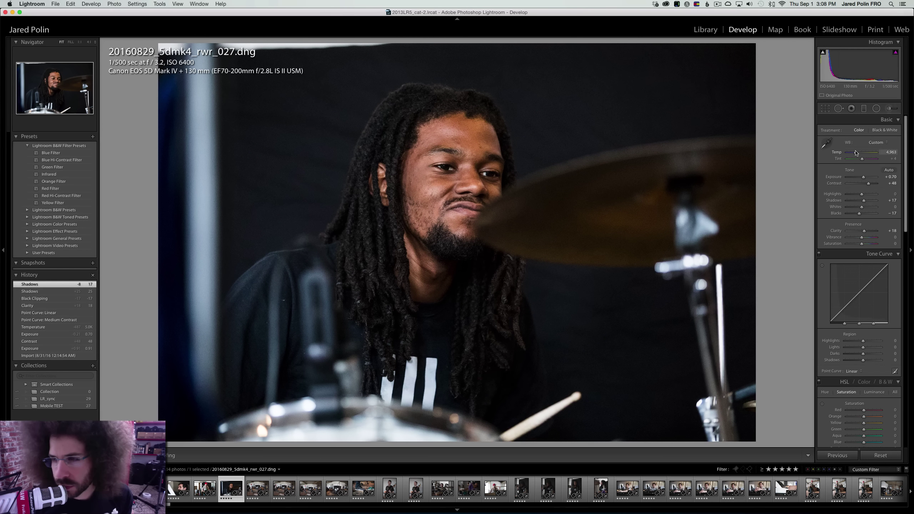
pyautogui.moveTo(857, 153); pyautogui.dragTo(856, 155)
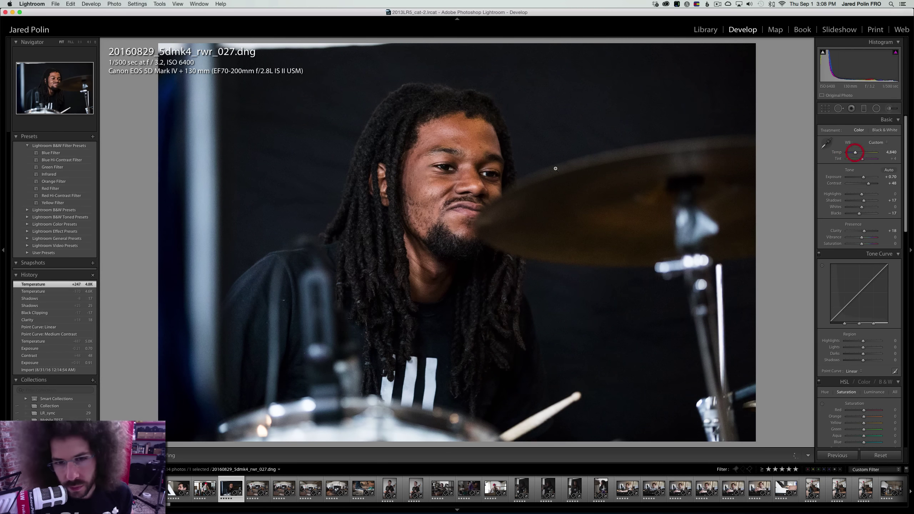
pyautogui.click(420, 178)
pyautogui.press('super+minus')
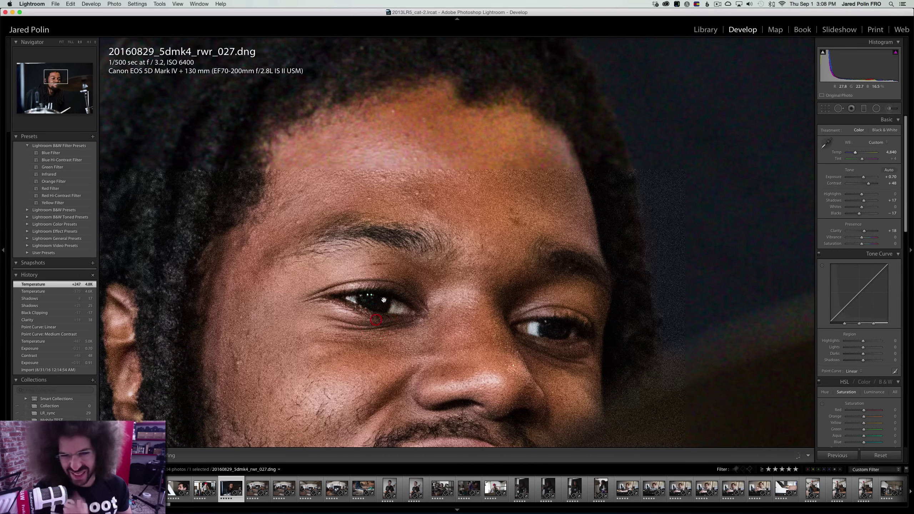
pyautogui.click(402, 292)
pyautogui.press('Right')
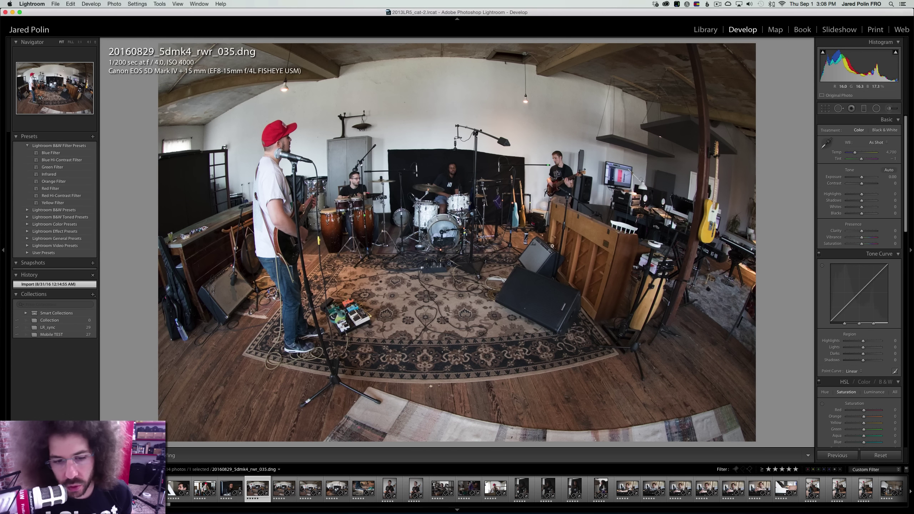
# Raise photo 035's Contrast to +50, preview black and white, and apply a Medium Contrast curve in colour
pyautogui.click(869, 183)
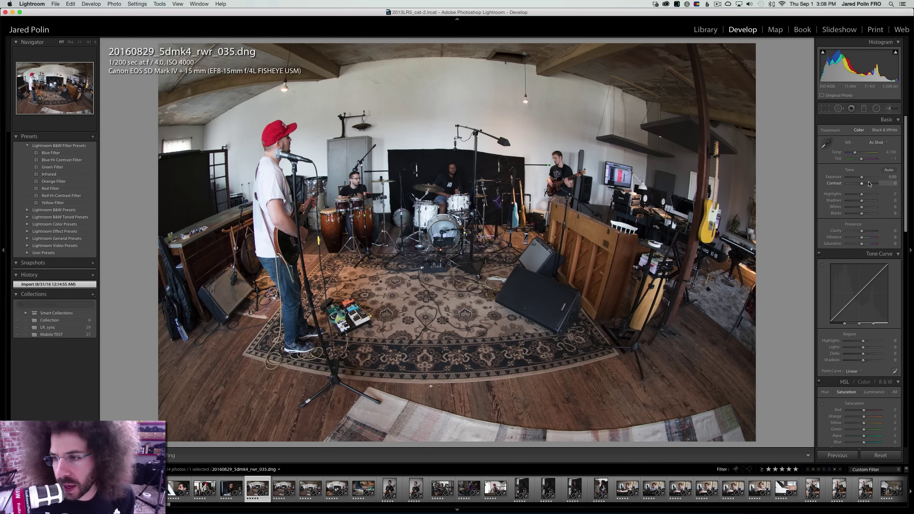
pyautogui.click(881, 131)
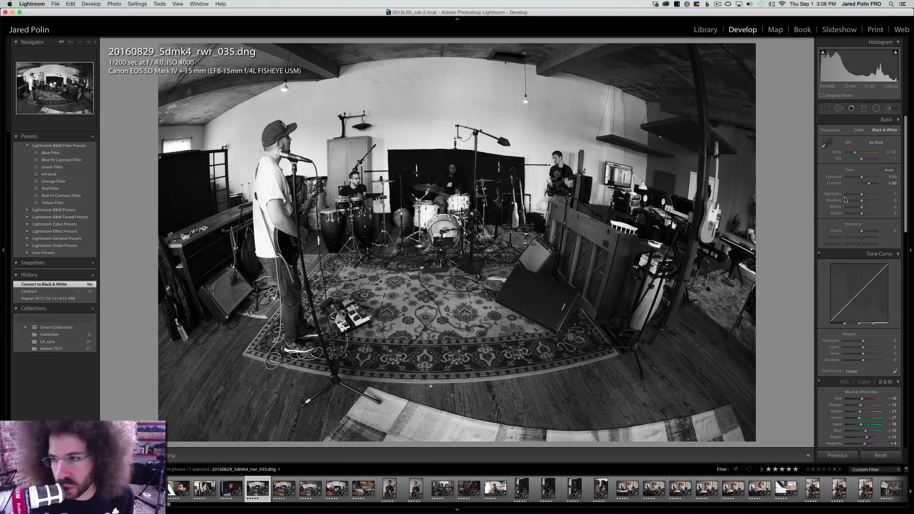
pyautogui.click(861, 131)
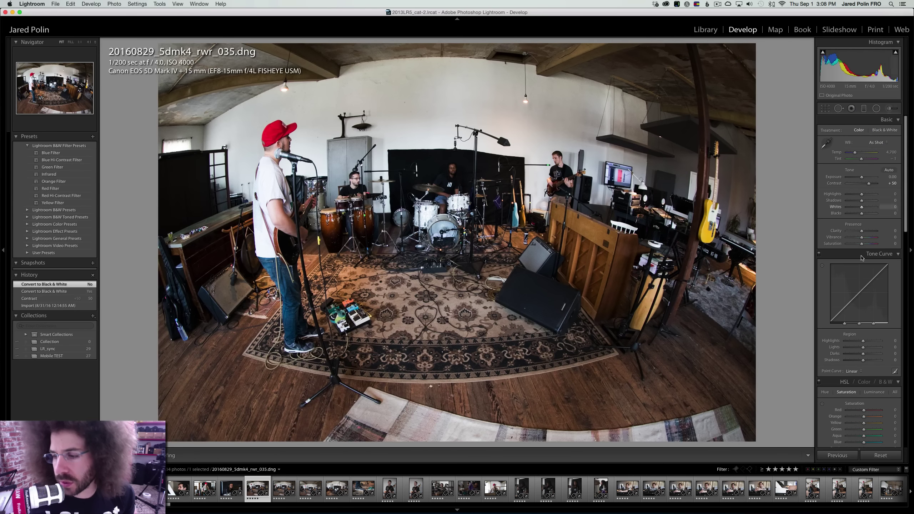
pyautogui.click(856, 373)
pyautogui.click(857, 379)
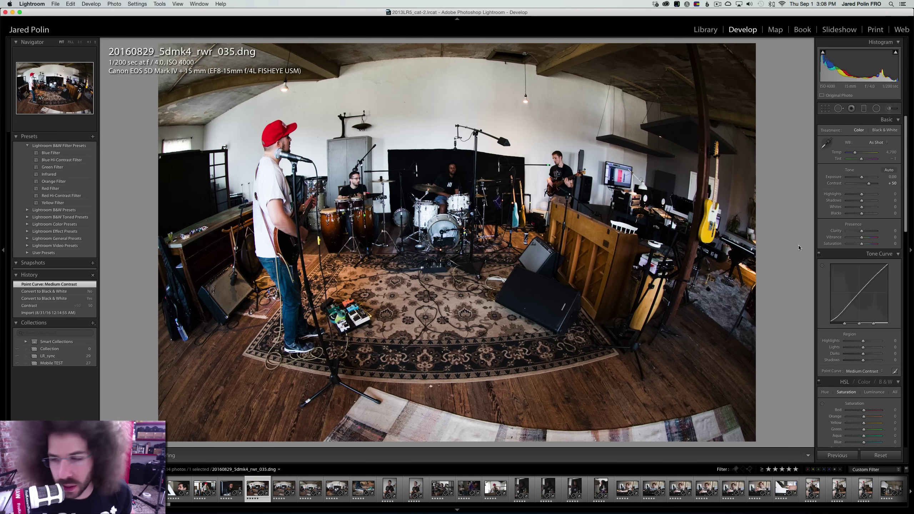
# Set Shadows +60, Exposure +0.05, Highlights -33, Clarity +21, Blacks -9, Contrast +54, and warm Temp
pyautogui.click(870, 201)
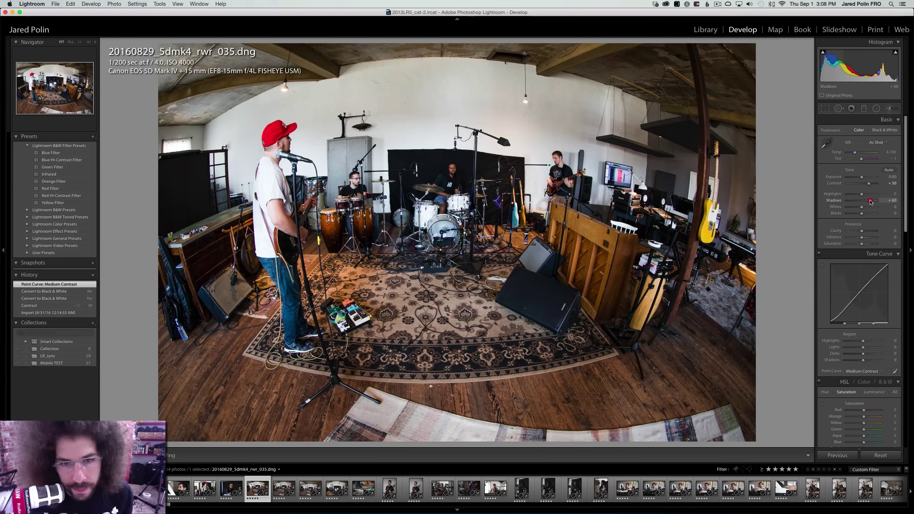
pyautogui.click(862, 177)
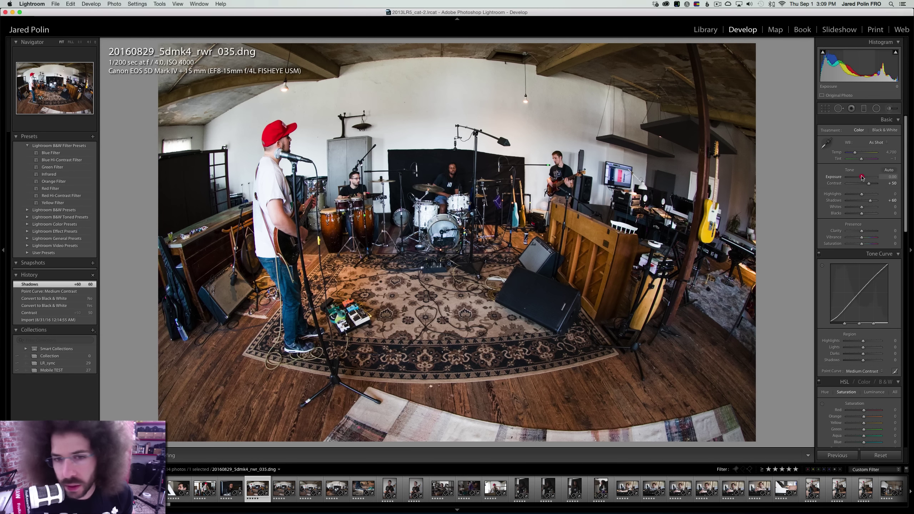
pyautogui.click(857, 195)
pyautogui.click(865, 231)
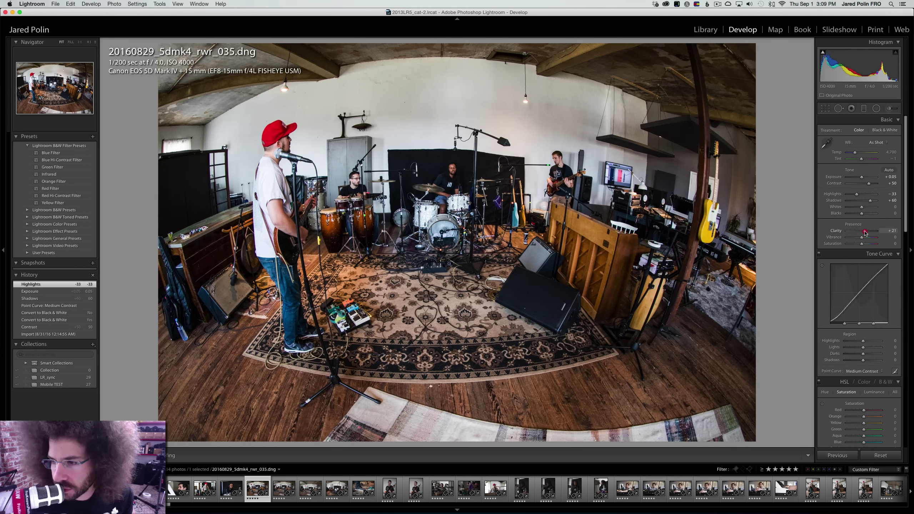
pyautogui.click(860, 214)
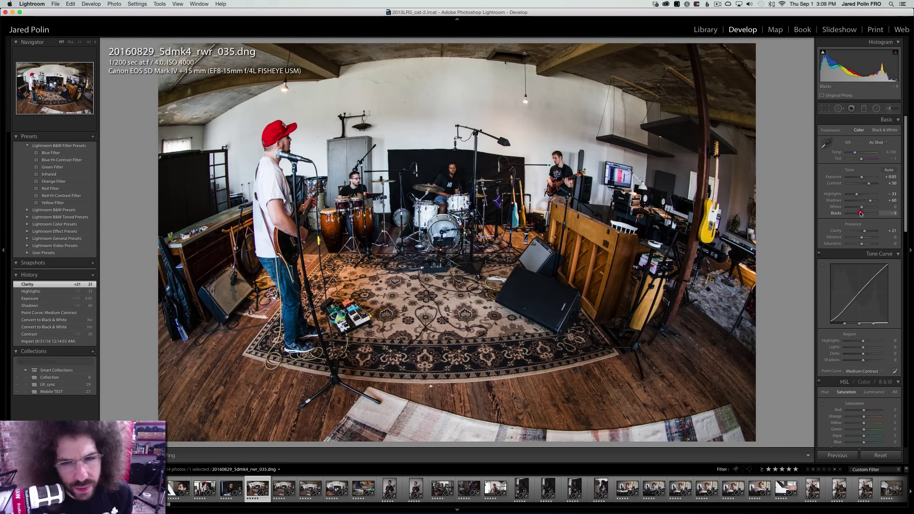
pyautogui.moveTo(870, 185); pyautogui.dragTo(870, 184)
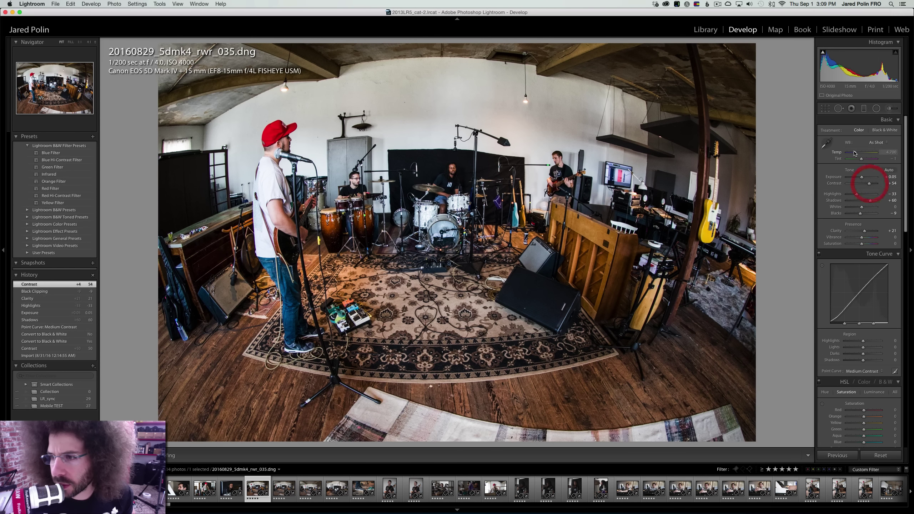
pyautogui.moveTo(856, 155); pyautogui.dragTo(856, 154)
# Inspect photo 035 at 1:1 across the bassist, drummer, percussionist, singer's cap and kick drum
pyautogui.click(559, 156)
pyautogui.rightClick(563, 132)
pyautogui.click(471, 122)
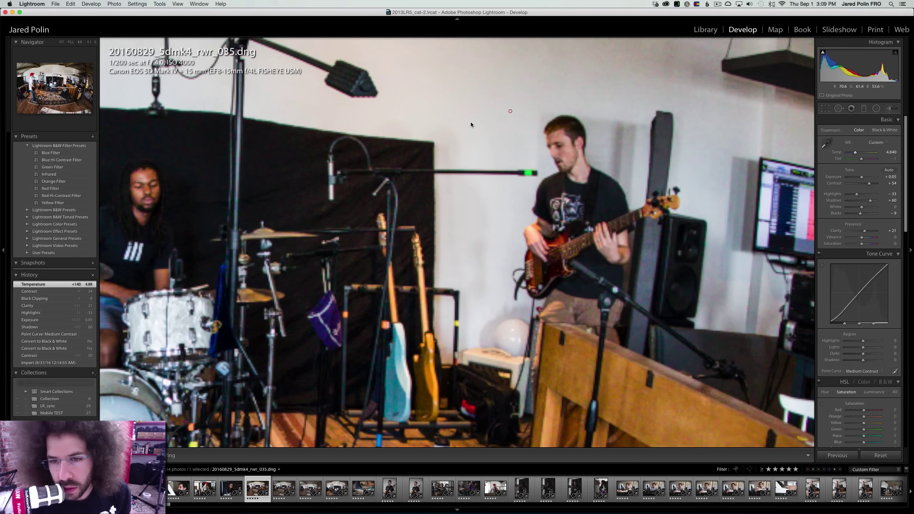
pyautogui.moveTo(100, 238); pyautogui.dragTo(501, 175)
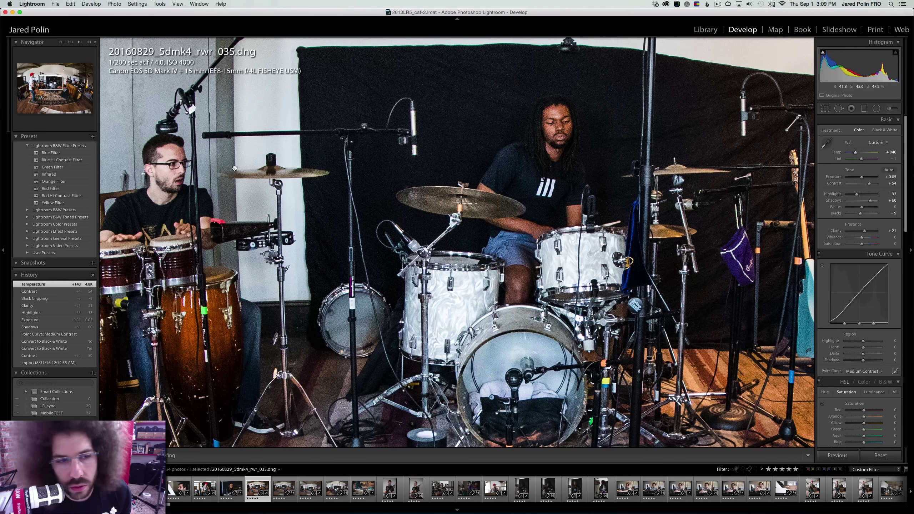
pyautogui.moveTo(163, 170); pyautogui.dragTo(354, 170)
pyautogui.click(355, 170)
pyautogui.click(284, 126)
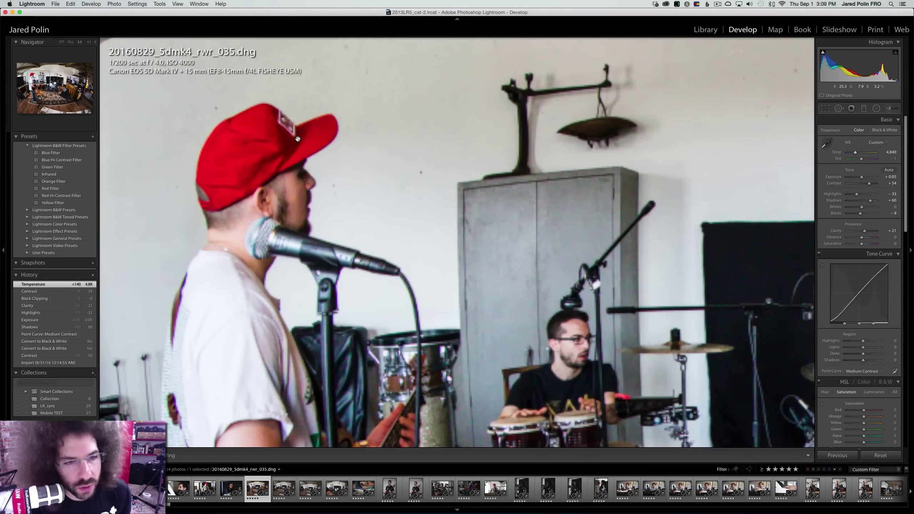
pyautogui.scroll(-10, 396, 180)
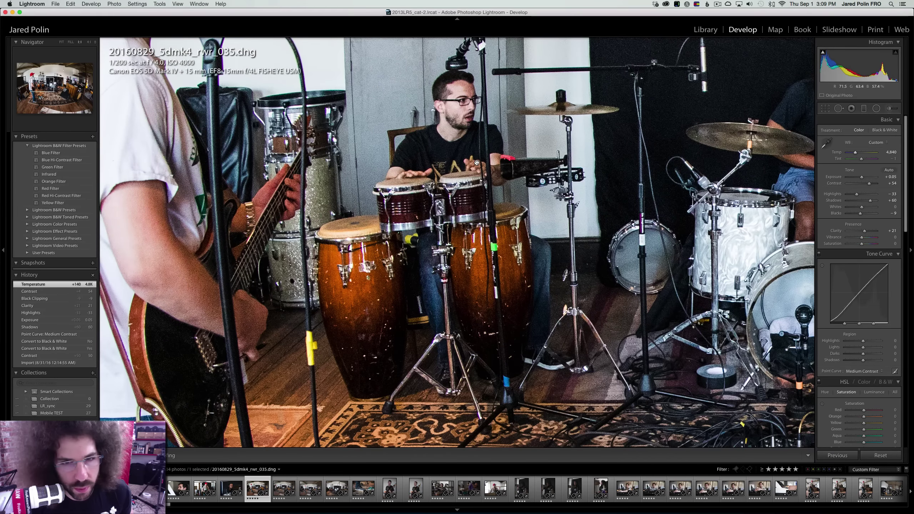
pyautogui.click(458, 104)
pyautogui.click(448, 218)
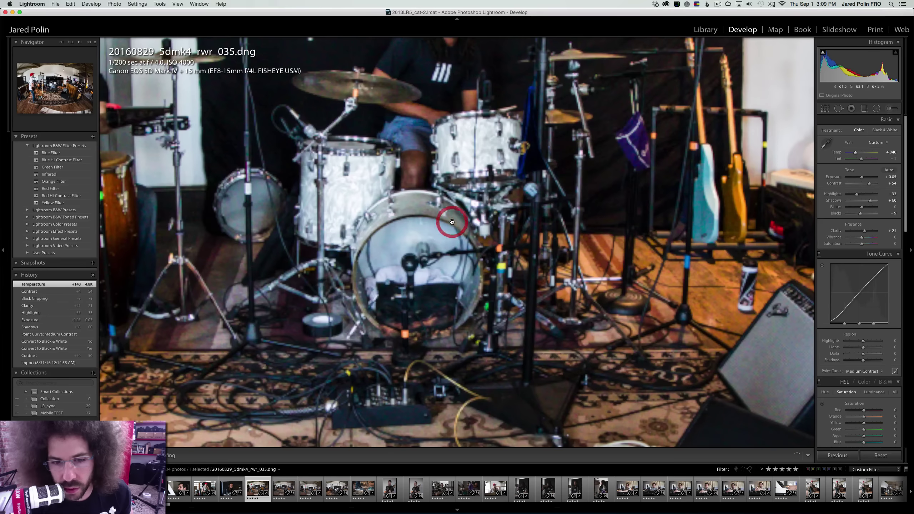
pyautogui.click(471, 225)
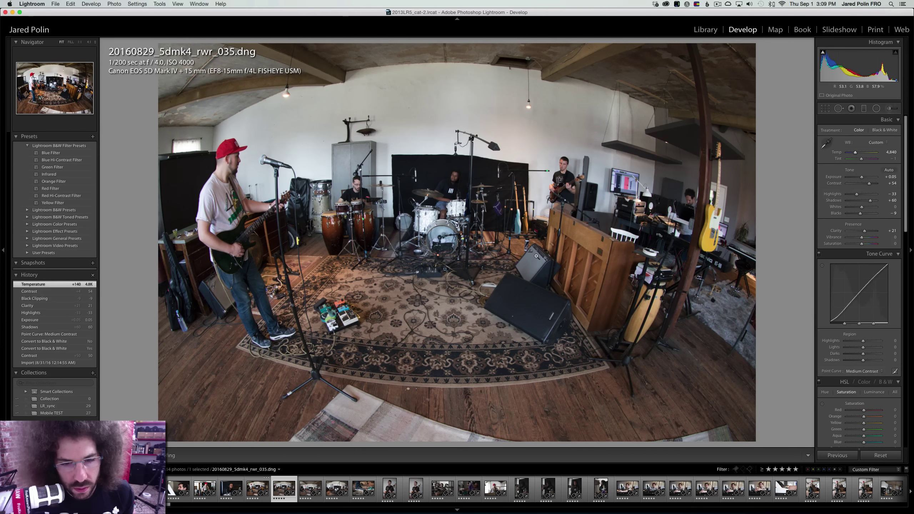
# Flip to photo 038 and back, then open and close the Crop tool without cropping
pyautogui.press('Right')
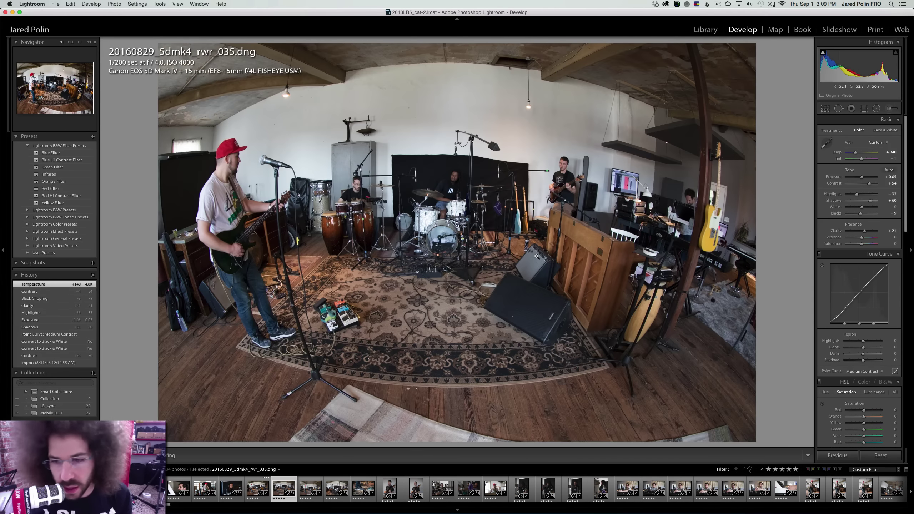
pyautogui.press('Left')
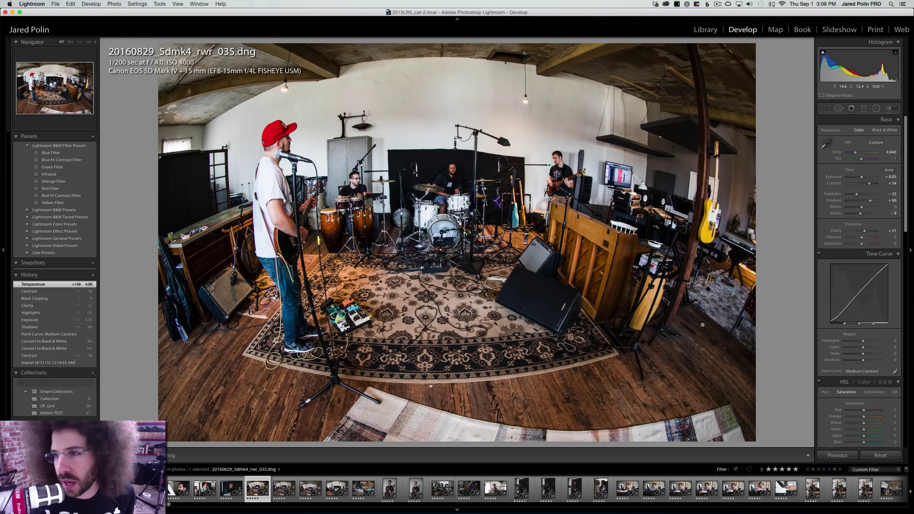
pyautogui.click(827, 109)
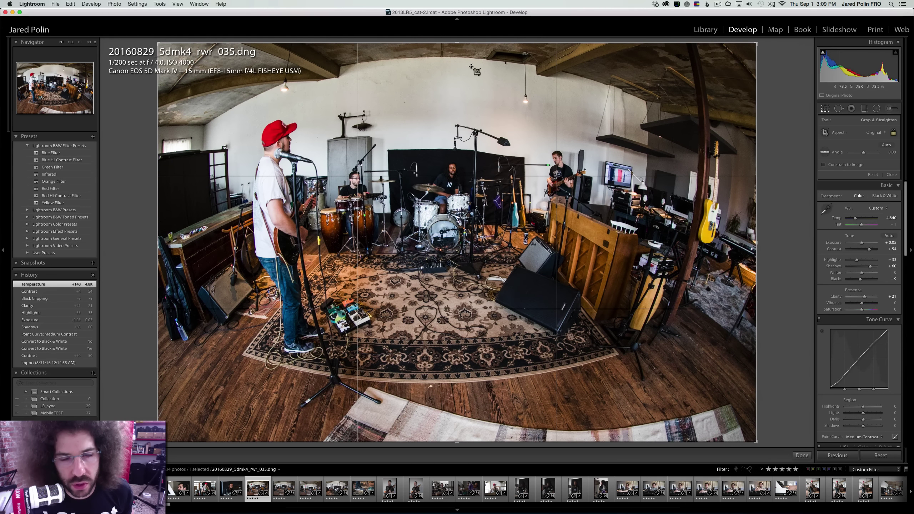
pyautogui.click(825, 109)
# Clear the star ratings of photos 038 and 039 to 0, glancing back at 035 in between
pyautogui.press('Right')
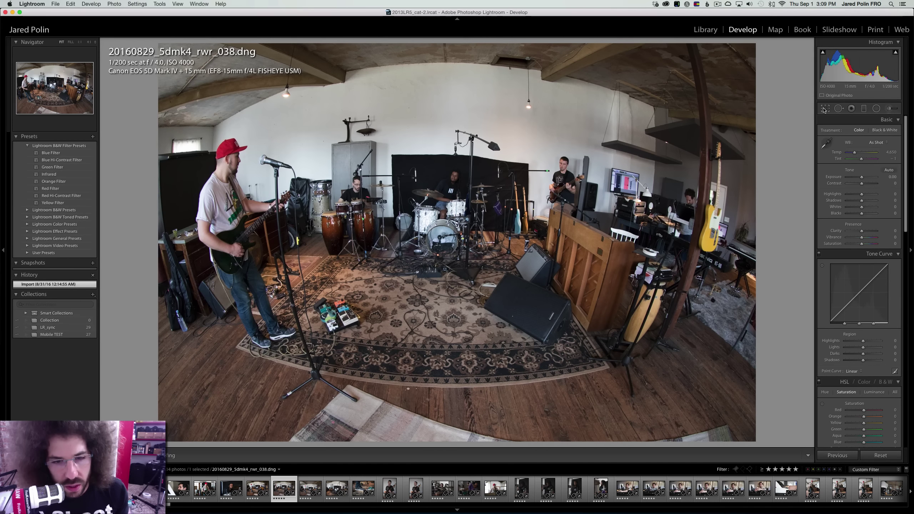
pyautogui.press('0')
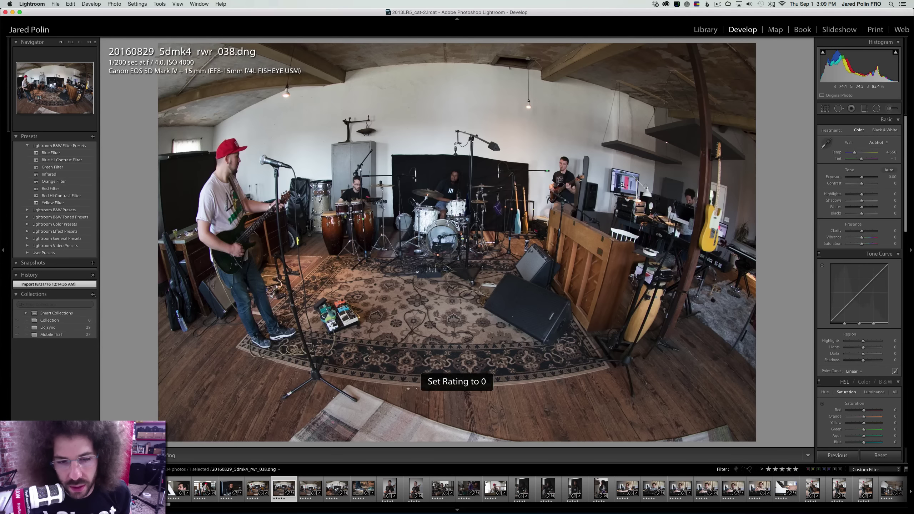
pyautogui.press('Left')
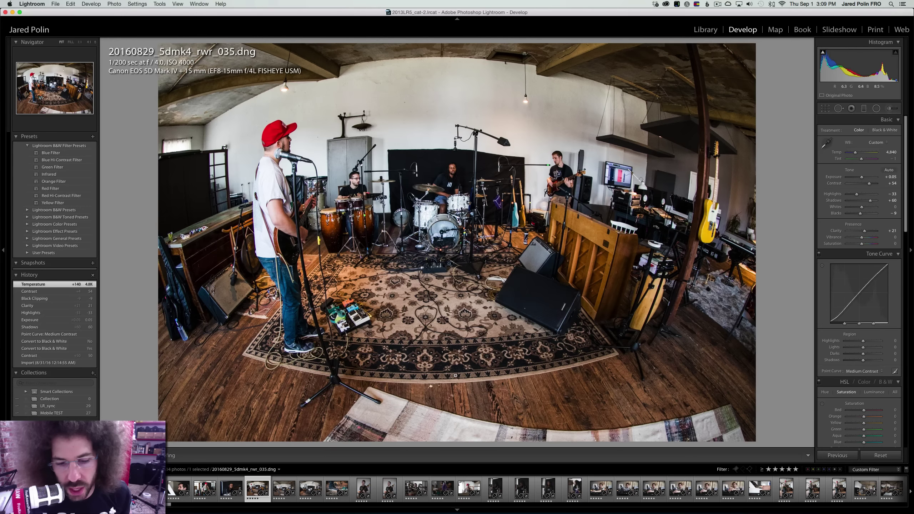
pyautogui.press('Right')
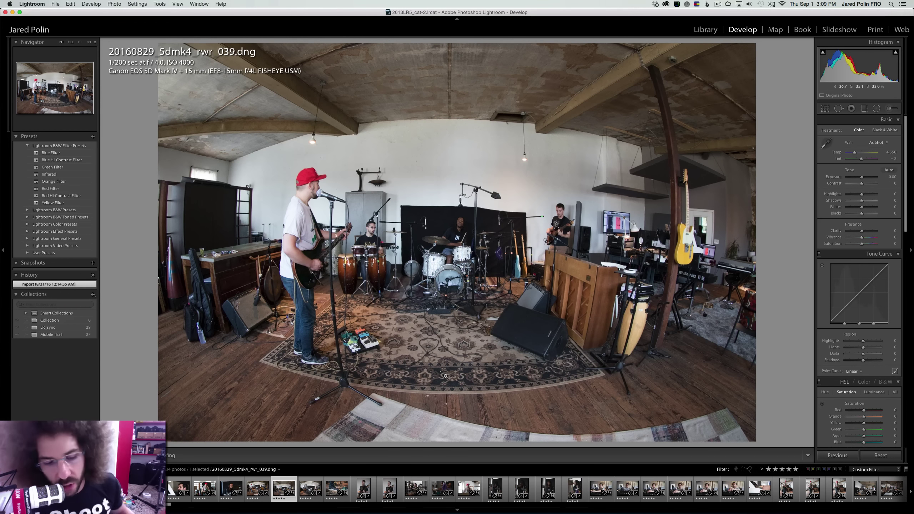
pyautogui.press('0')
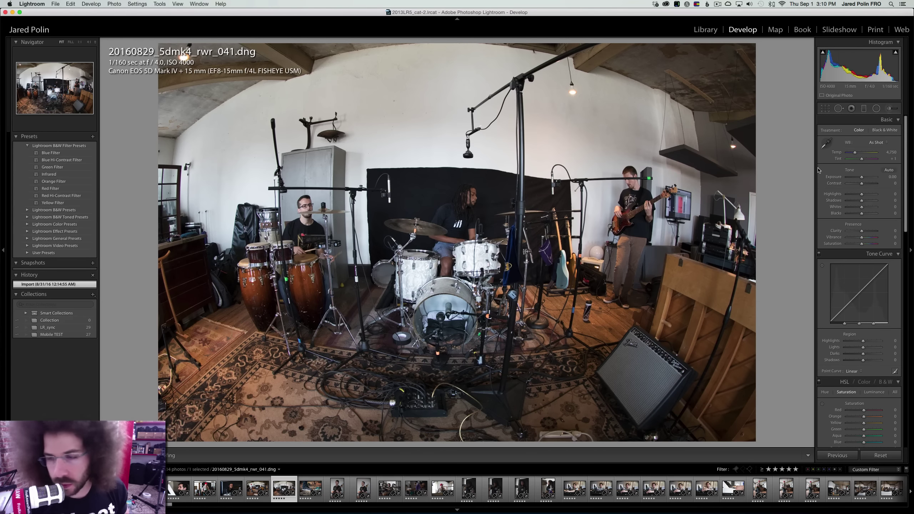
# Brighten photo 041, convert it to black and white, raise Contrast to +69, and apply Medium Contrast curve
pyautogui.moveTo(863, 178); pyautogui.dragTo(869, 184)
pyautogui.click(878, 130)
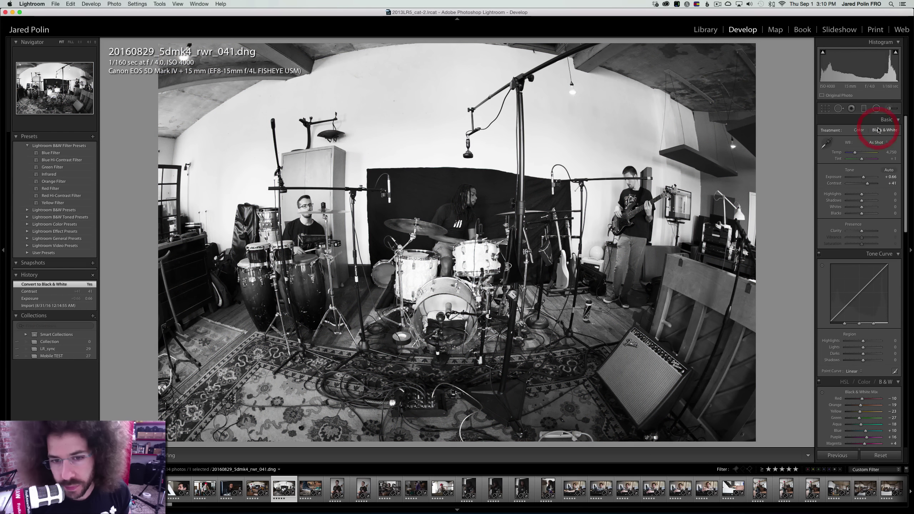
pyautogui.moveTo(868, 184); pyautogui.dragTo(872, 183)
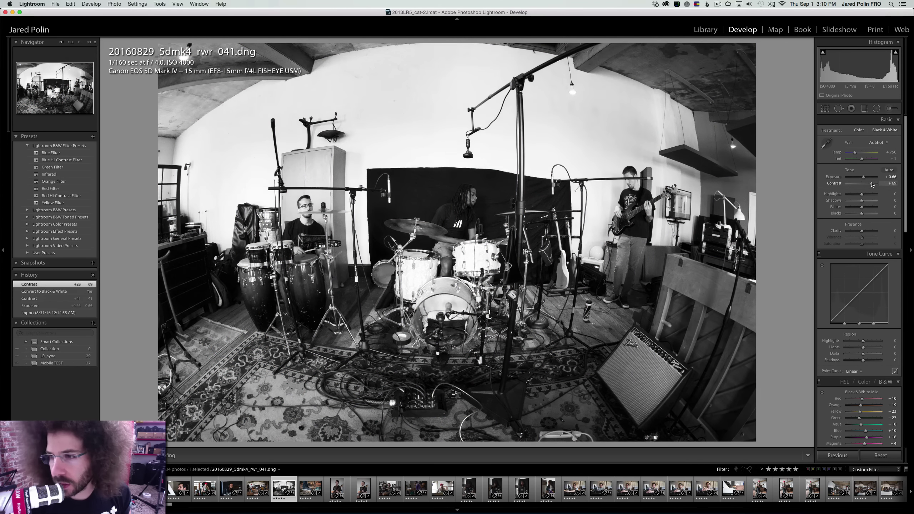
pyautogui.click(852, 372)
pyautogui.click(858, 377)
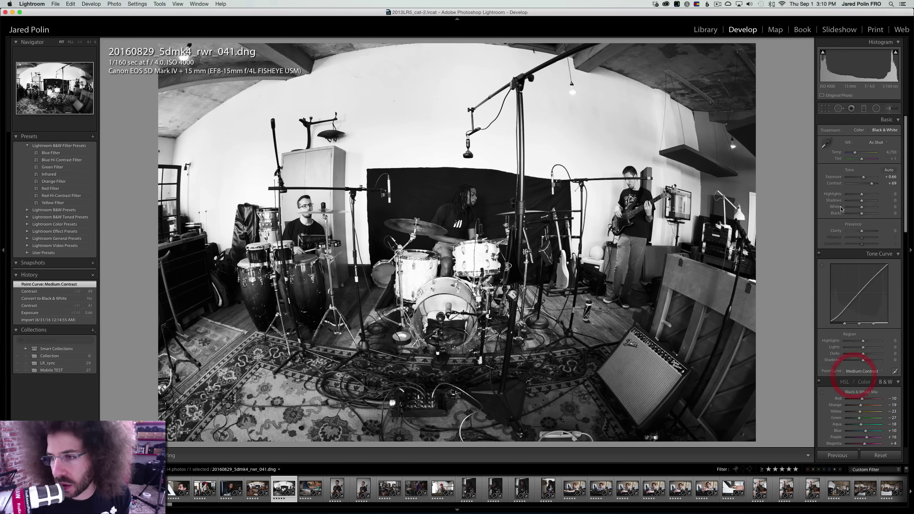
# Set Highlights -85 and Shadows +52, compare with colour, and finish at Contrast +74 in black and white
pyautogui.click(851, 195)
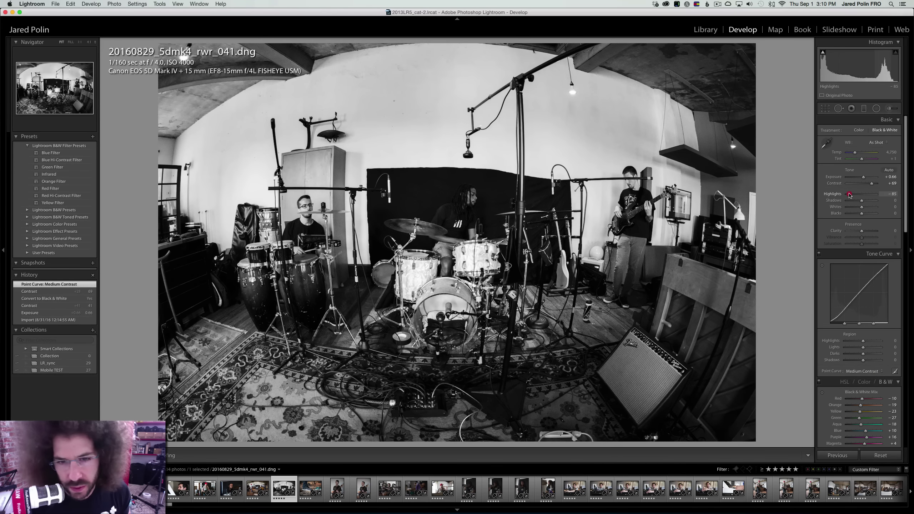
pyautogui.click(870, 201)
pyautogui.moveTo(872, 184); pyautogui.dragTo(871, 183)
pyautogui.click(859, 130)
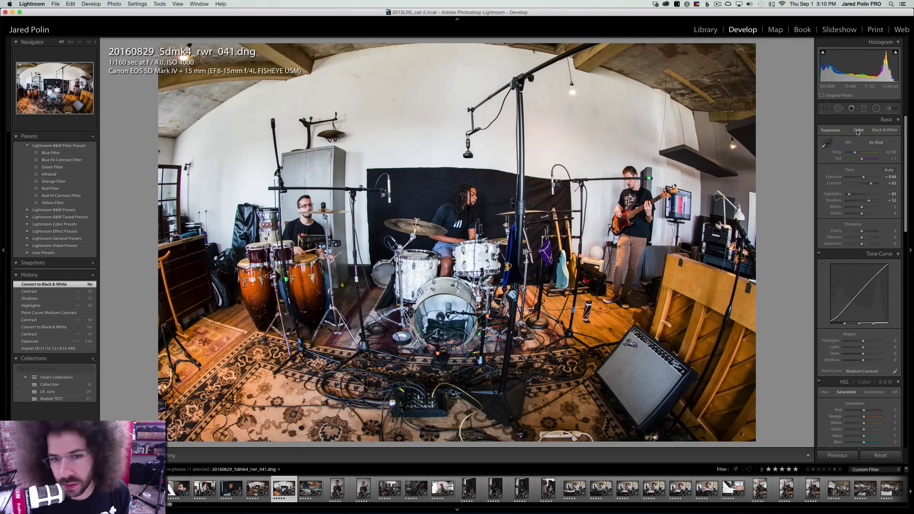
pyautogui.click(883, 130)
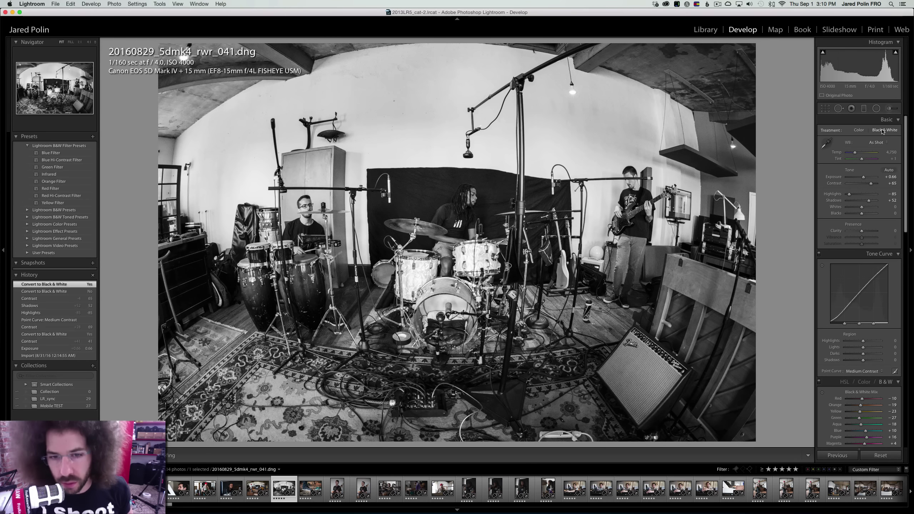
pyautogui.moveTo(871, 184); pyautogui.dragTo(872, 185)
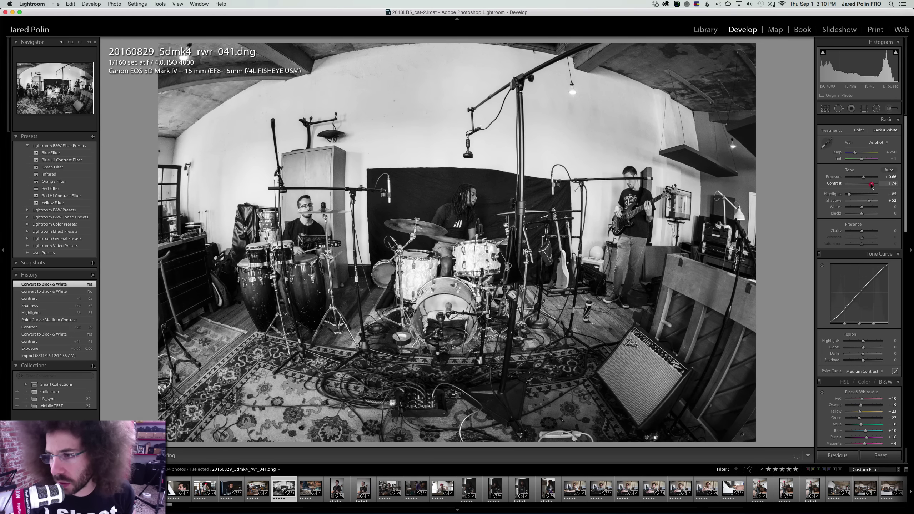
pyautogui.press('Right')
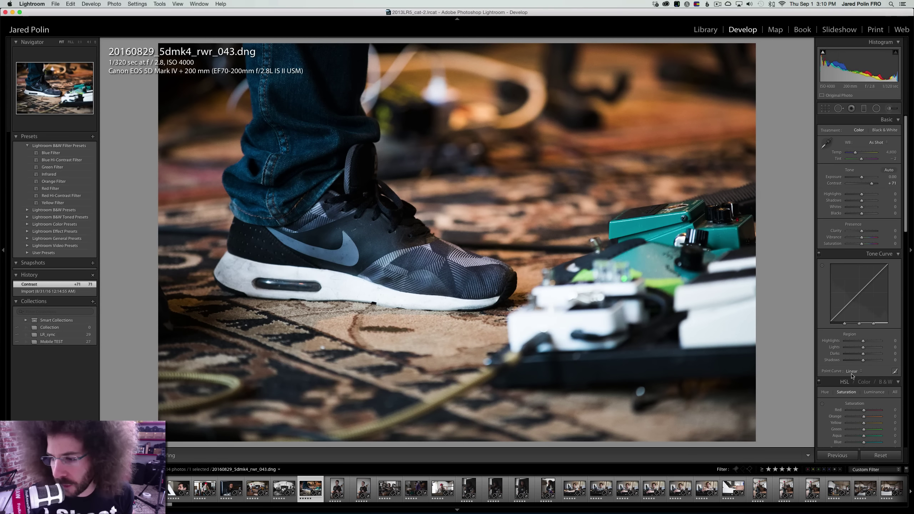
# Give sneaker shot rwr_043 a Medium Contrast curve, Clarity +25, Temp 5,146 and Tint +2
pyautogui.click(852, 373)
pyautogui.click(854, 378)
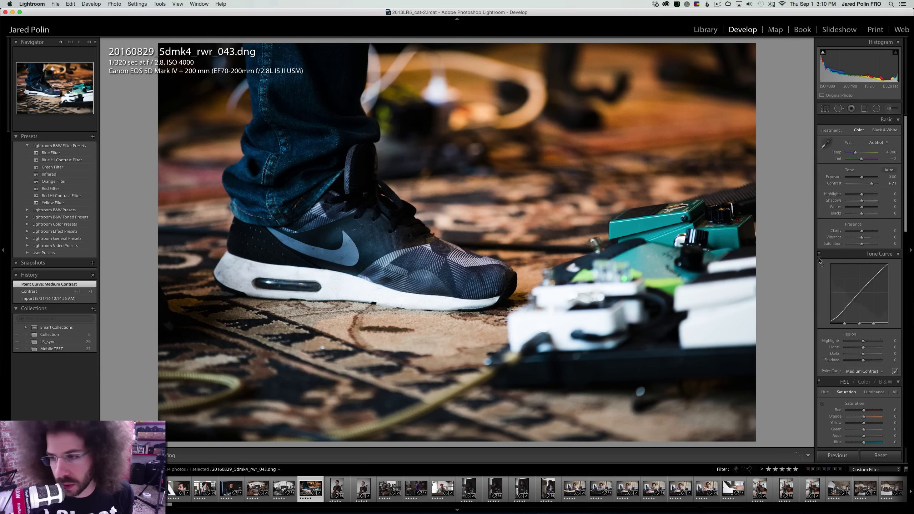
pyautogui.moveTo(863, 232); pyautogui.dragTo(873, 183)
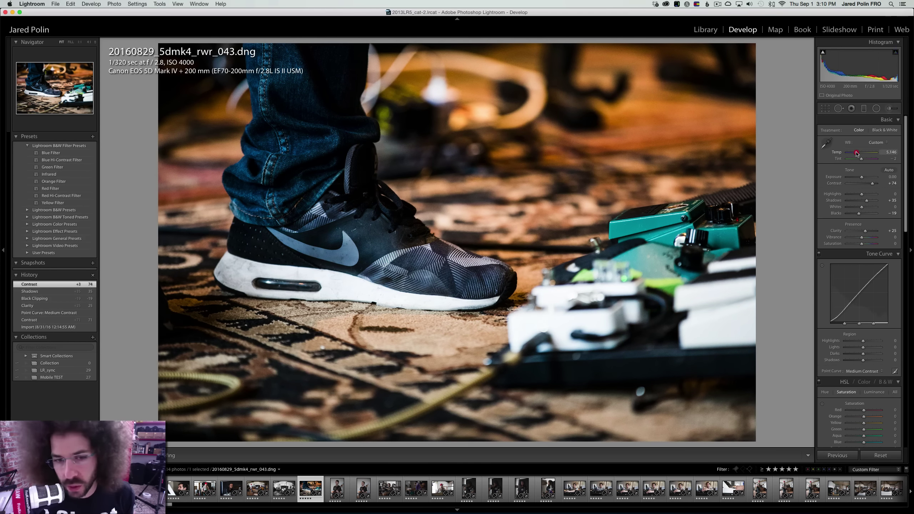
pyautogui.moveTo(857, 154); pyautogui.dragTo(857, 154)
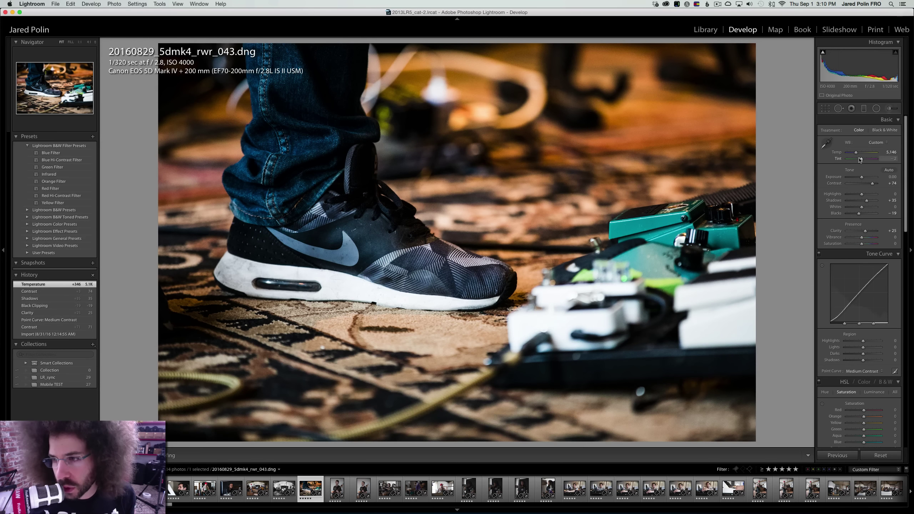
pyautogui.moveTo(863, 160); pyautogui.dragTo(862, 160)
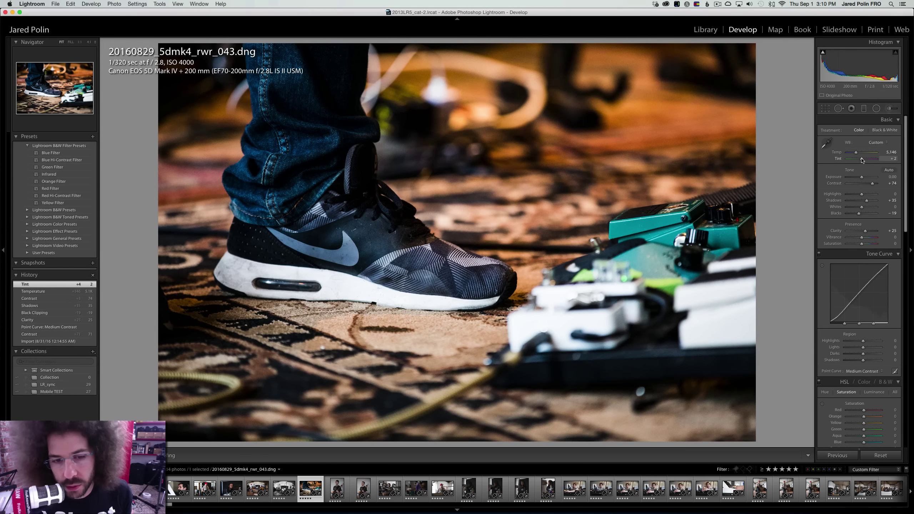
pyautogui.press('Right')
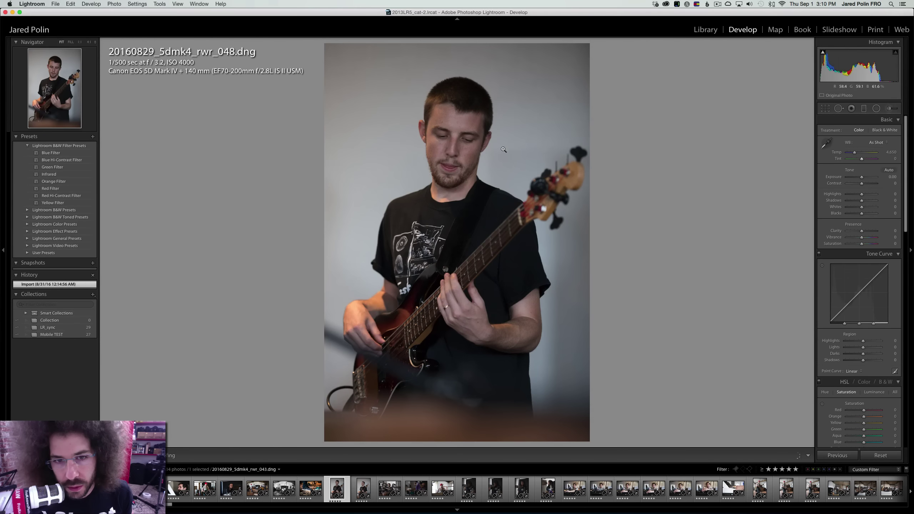
# Check the bassist's face at 1:1, then set Exposure +0.85 and Contrast +64
pyautogui.click(469, 135)
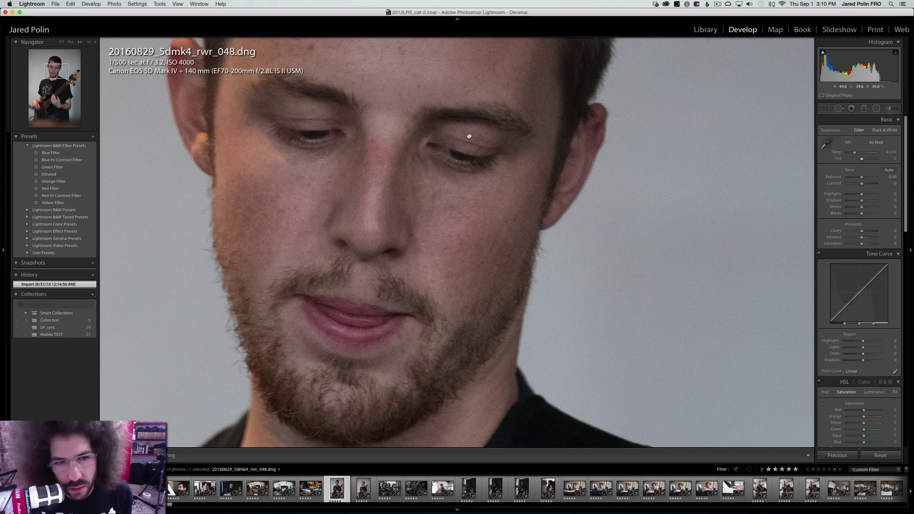
pyautogui.click(469, 135)
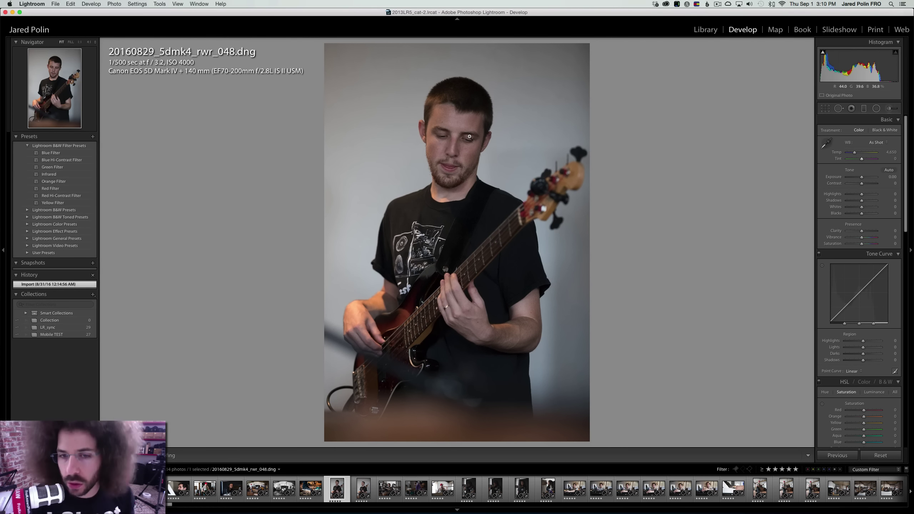
pyautogui.click(868, 184)
pyautogui.click(865, 177)
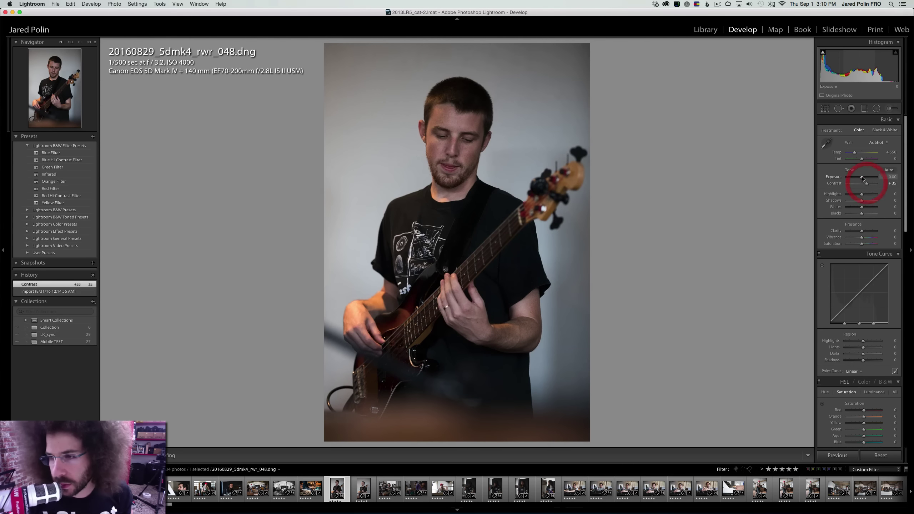
pyautogui.click(871, 183)
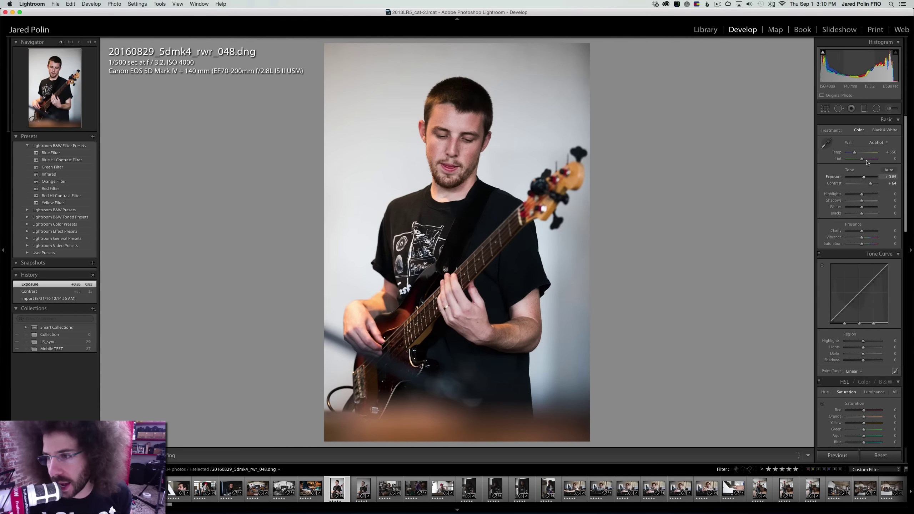
# Compare black and white against colour, keep colour, and push Contrast up to +83
pyautogui.click(879, 130)
pyautogui.click(858, 131)
pyautogui.press('v')
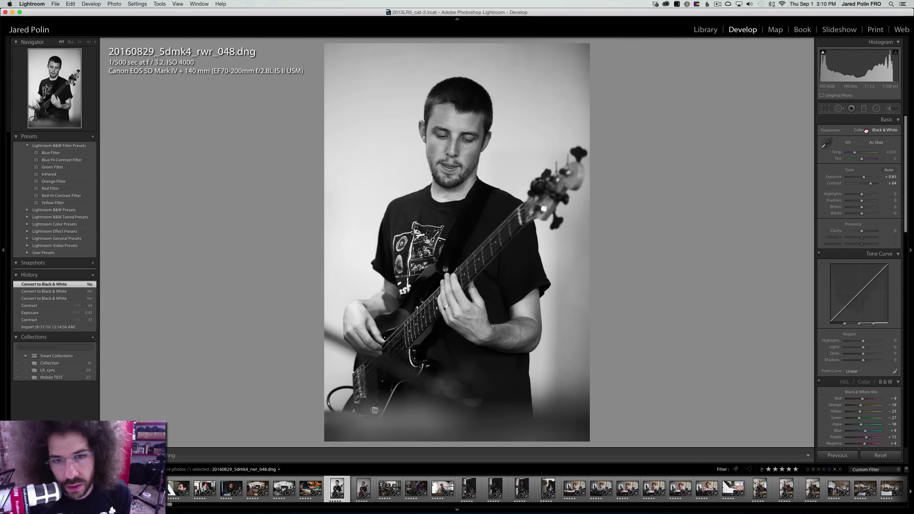
pyautogui.click(858, 131)
pyautogui.click(875, 184)
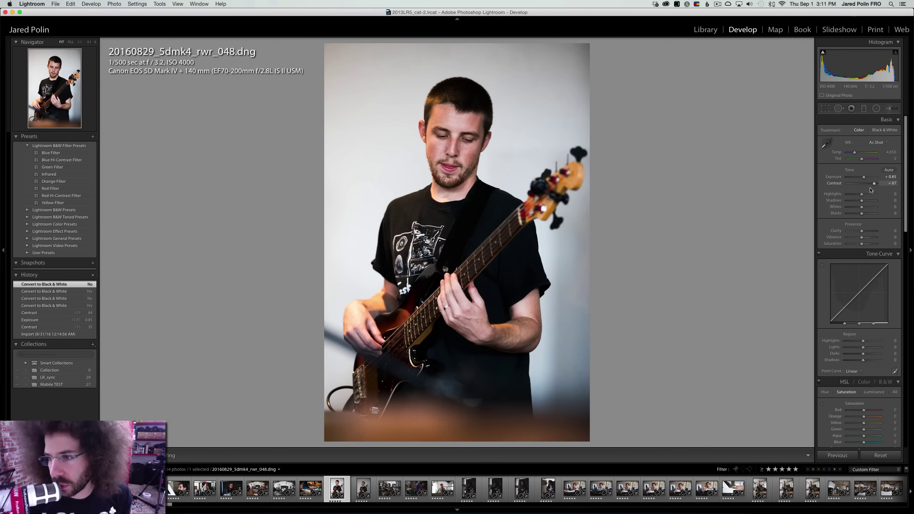
pyautogui.moveTo(875, 184); pyautogui.dragTo(874, 184)
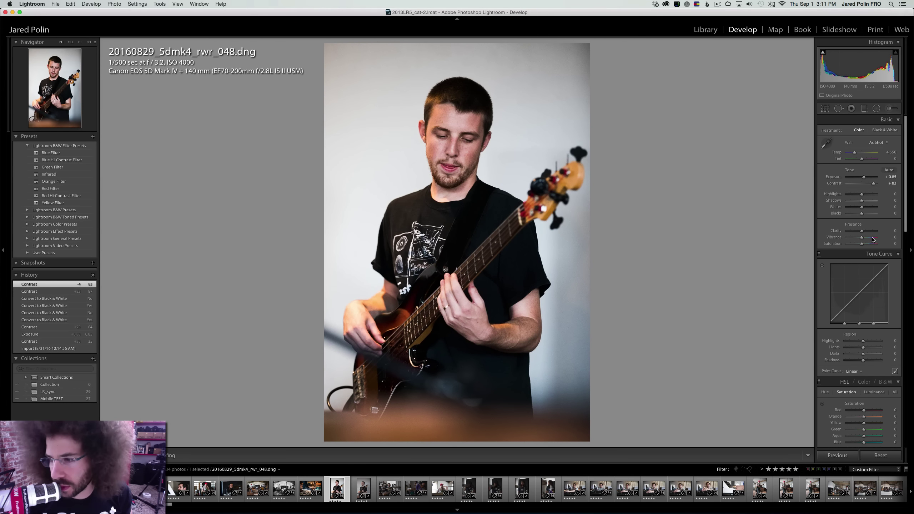
# Add Clarity +14, apply a Medium Contrast curve, and lift Shadows to +38
pyautogui.moveTo(865, 232); pyautogui.dragTo(865, 231)
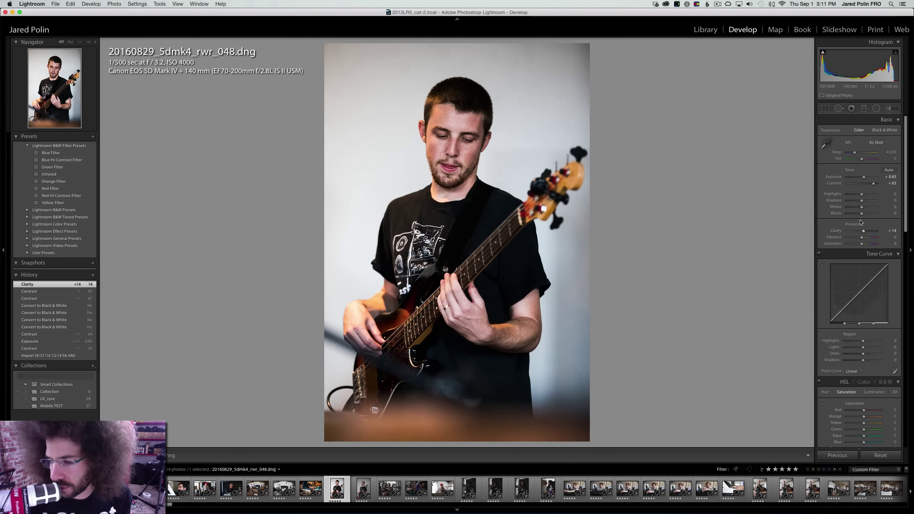
pyautogui.click(852, 372)
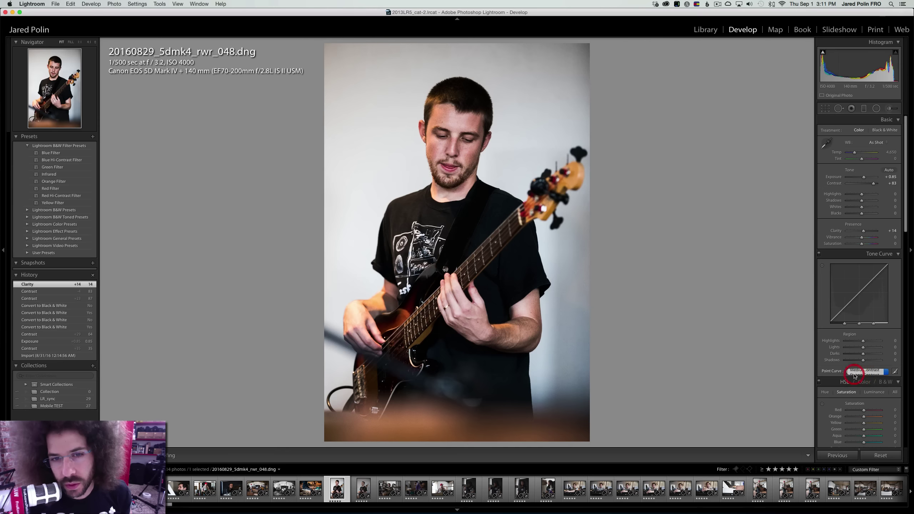
pyautogui.click(856, 375)
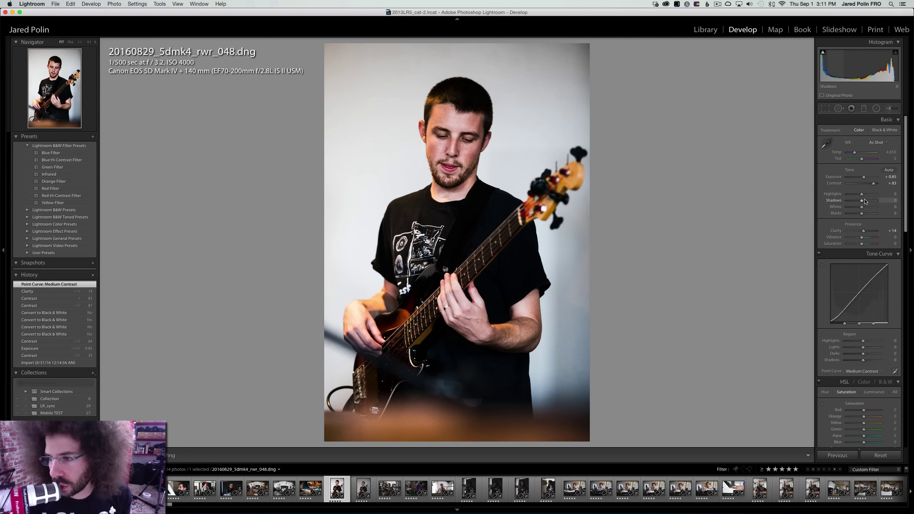
pyautogui.moveTo(866, 202); pyautogui.dragTo(868, 203)
# Inspect the bassist's face and fretting hand at 1:1
pyautogui.click(435, 127)
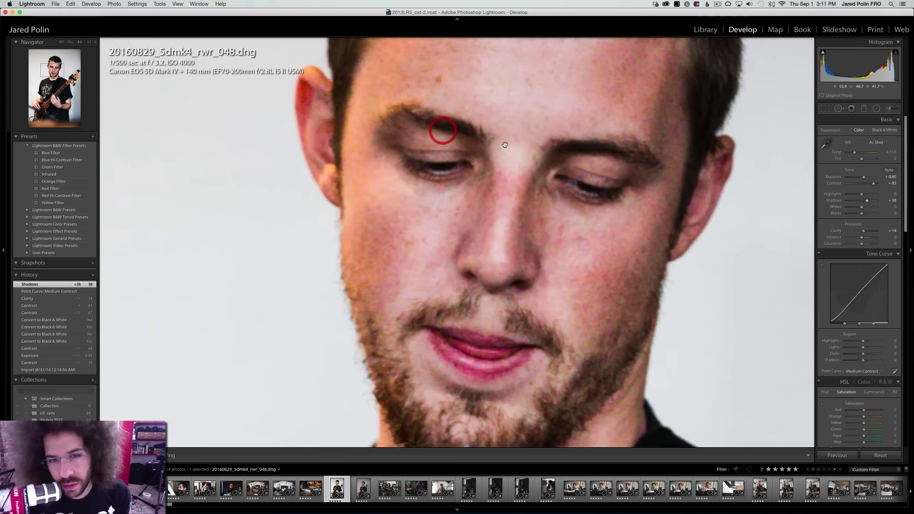
pyautogui.rightClick(484, 120)
pyautogui.click(483, 120)
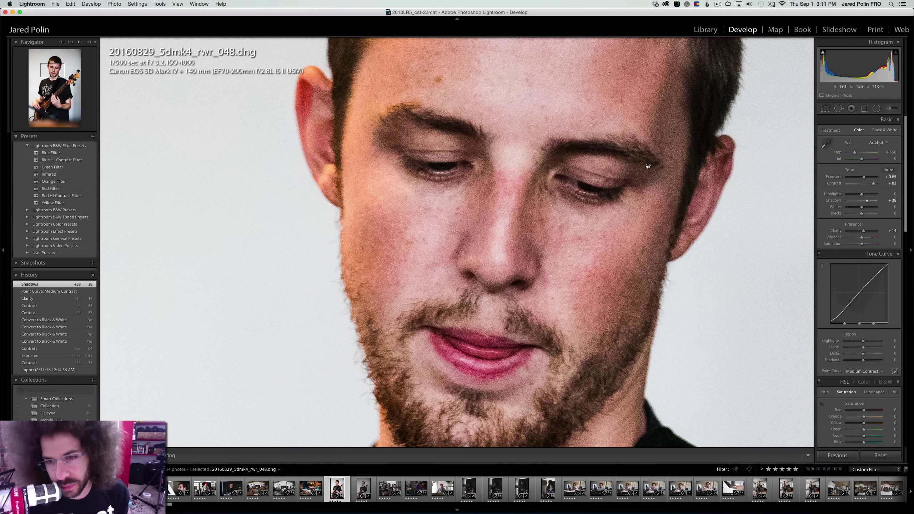
pyautogui.click(493, 173)
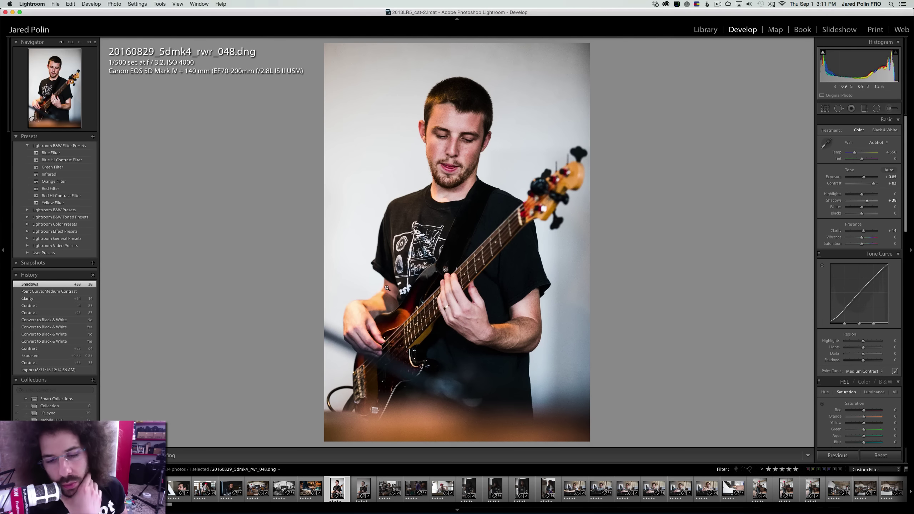
pyautogui.click(450, 303)
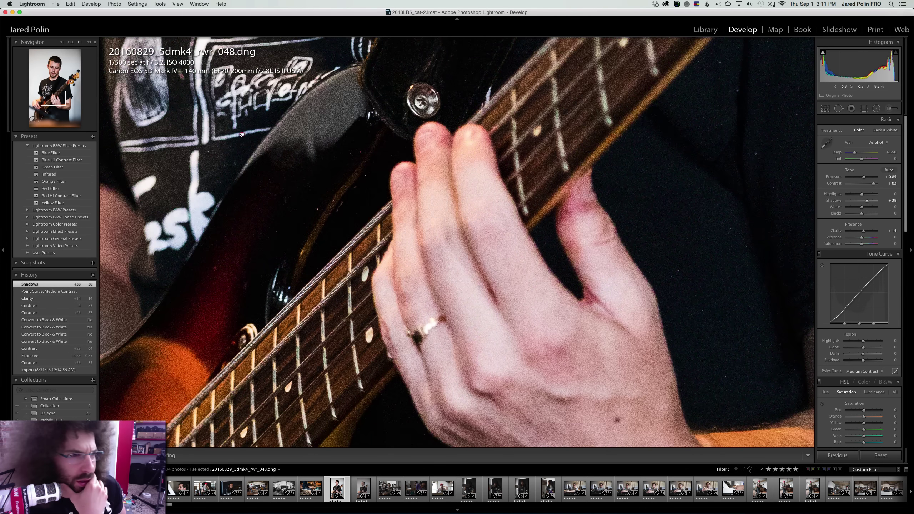
pyautogui.moveTo(242, 134); pyautogui.dragTo(301, 121)
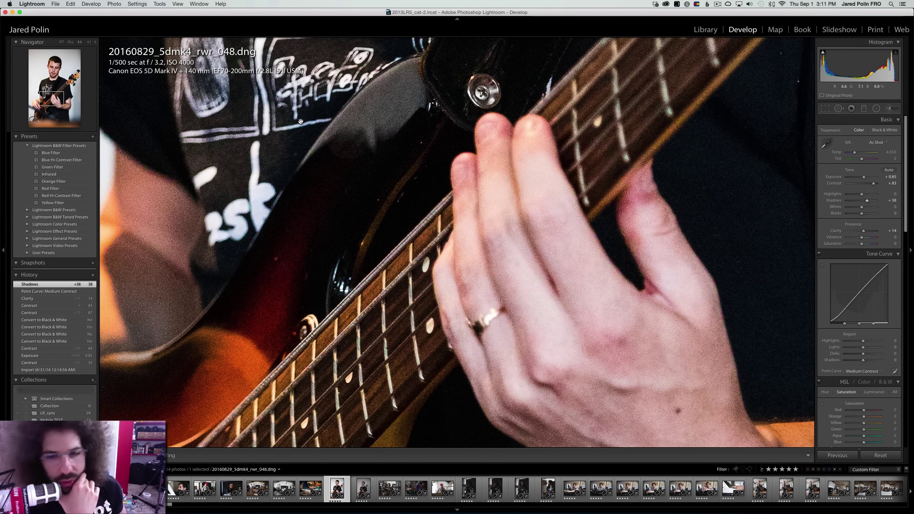
pyautogui.moveTo(297, 163); pyautogui.dragTo(542, 407)
pyautogui.rightClick(527, 260)
pyautogui.press('Escape')
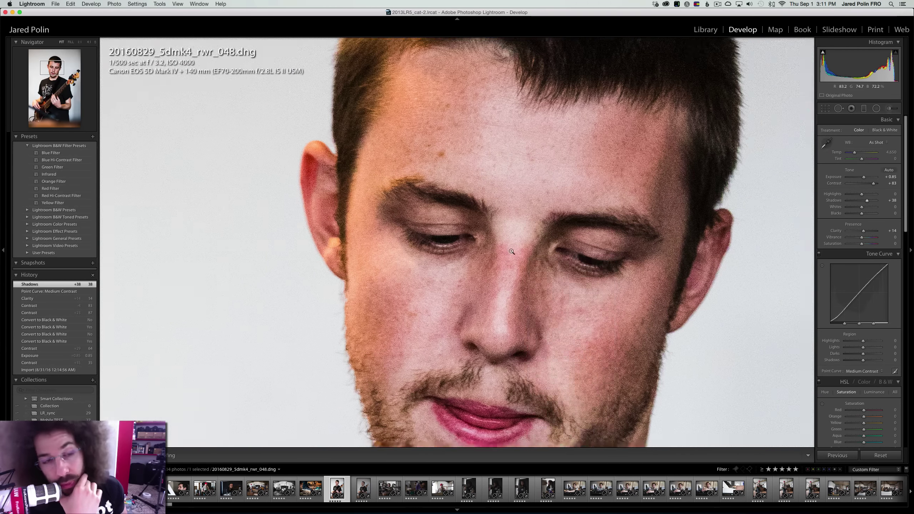
pyautogui.click(504, 246)
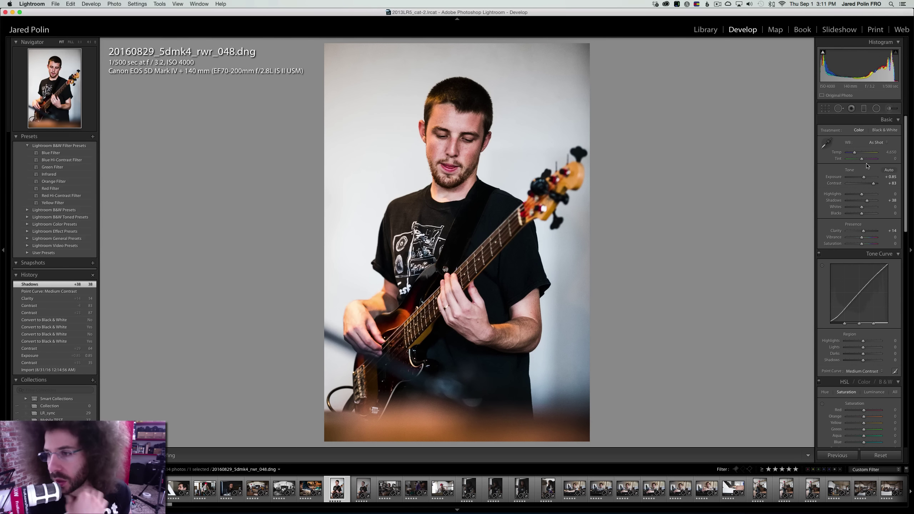
# Fine-tune Temp to 4,593 after another black-and-white comparison, keep colour, and move to rwr_049
pyautogui.moveTo(855, 152); pyautogui.dragTo(854, 152)
pyautogui.click(875, 131)
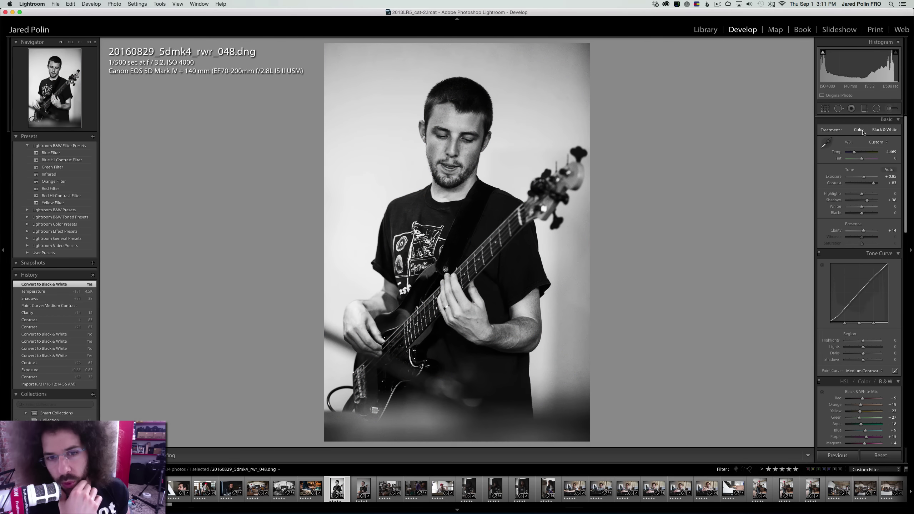
pyautogui.press('v')
pyautogui.click(881, 130)
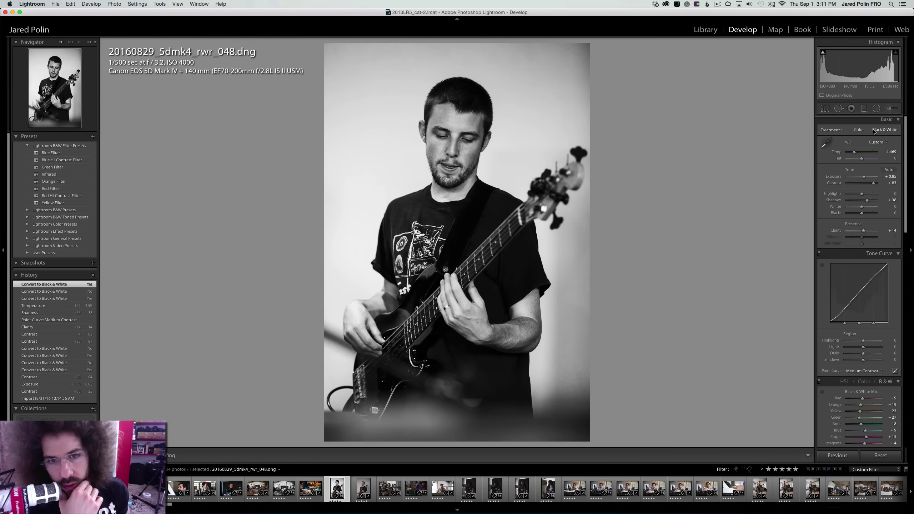
pyautogui.click(864, 131)
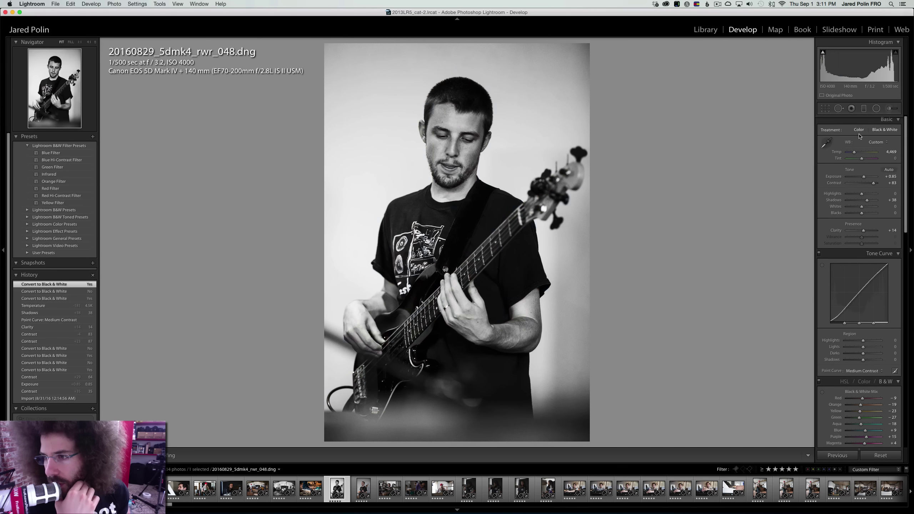
pyautogui.click(859, 133)
pyautogui.moveTo(855, 152); pyautogui.dragTo(856, 152)
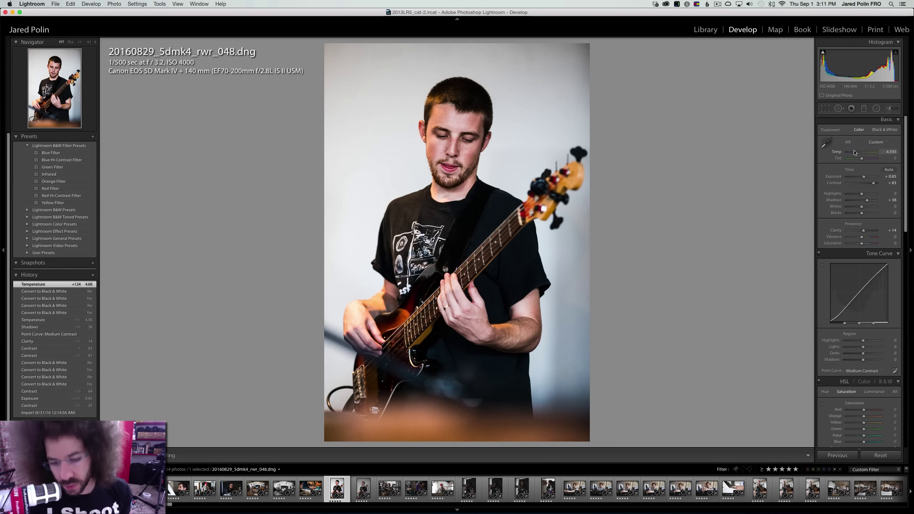
pyautogui.press('Right')
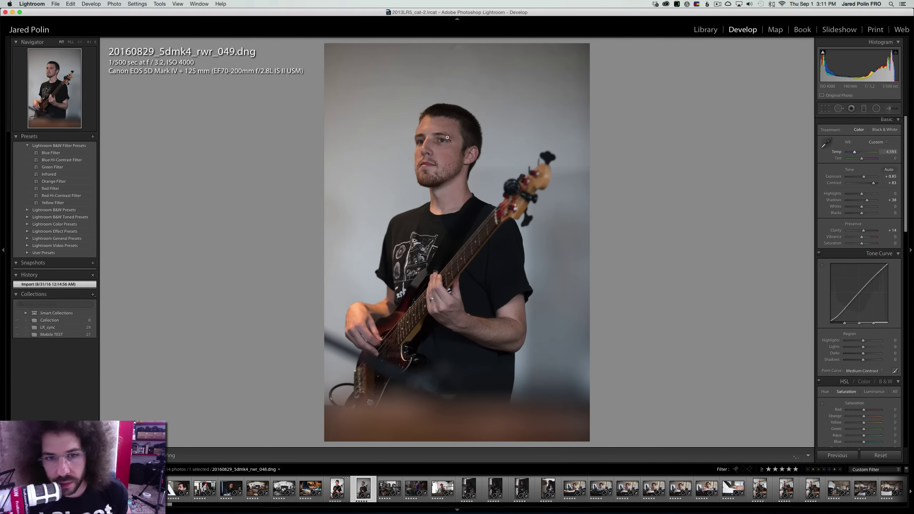
# Check photo 049's face close-up and clear its star rating
pyautogui.click(437, 144)
pyautogui.moveTo(483, 40); pyautogui.dragTo(486, 130)
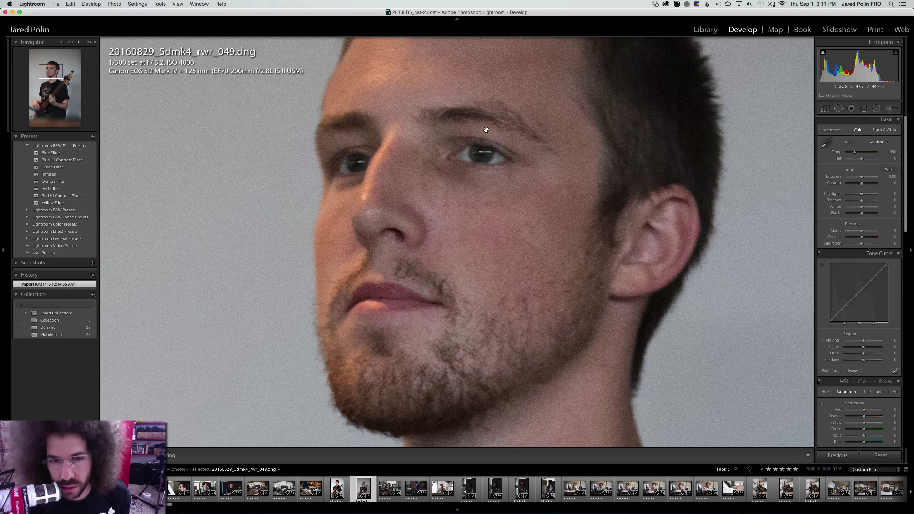
pyautogui.click(487, 131)
pyautogui.press('0')
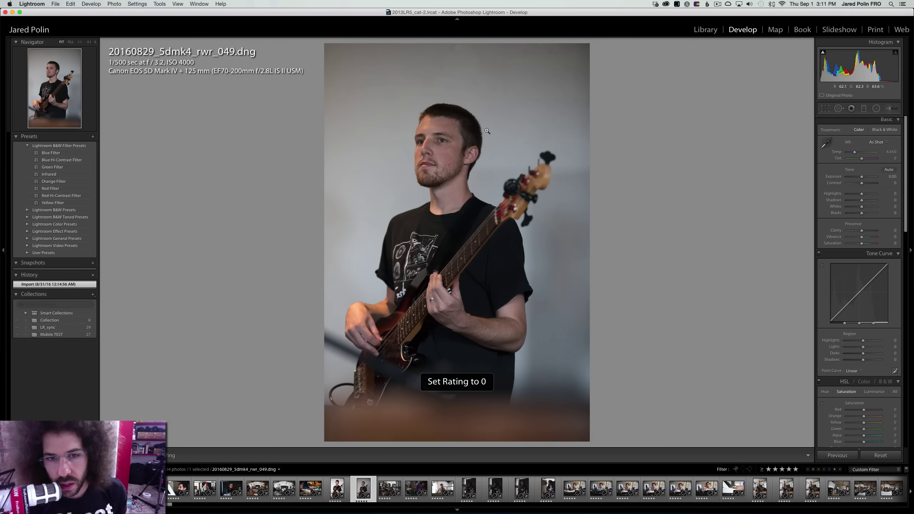
# Brighten drummer photo 052's exposure and raise its contrast, keeping it in colour
pyautogui.press('Right')
pyautogui.click(440, 133)
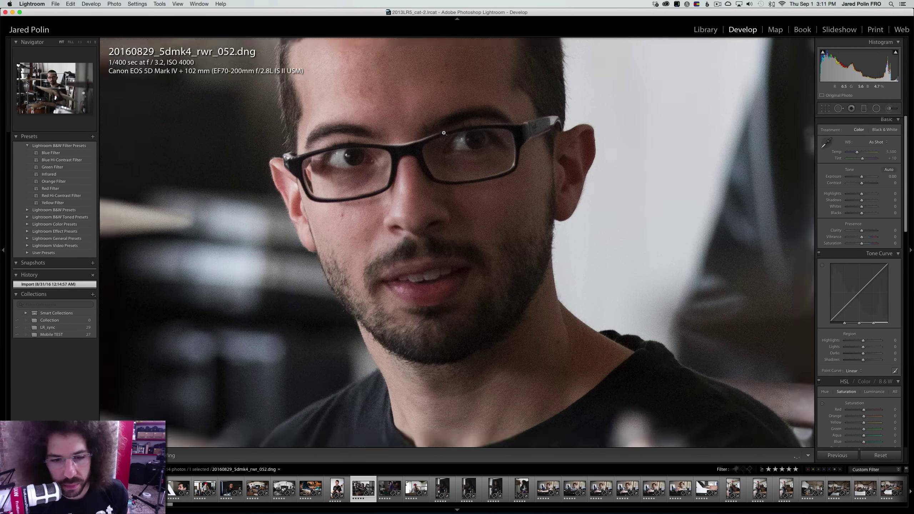
pyautogui.click(444, 132)
pyautogui.click(868, 182)
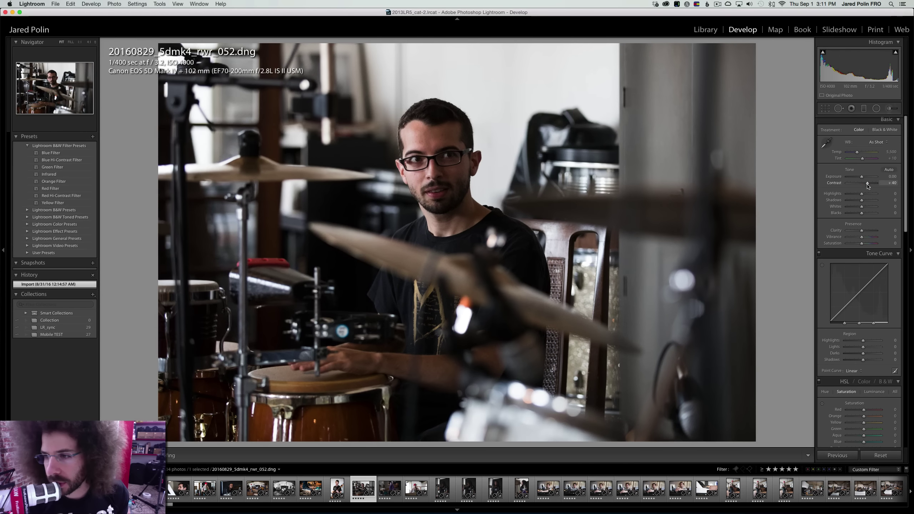
pyautogui.click(884, 130)
pyautogui.moveTo(862, 176)
pyautogui.mouseDown()
pyautogui.moveTo(876, 183)
pyautogui.moveTo(865, 177)
pyautogui.mouseUp()
pyautogui.click(860, 130)
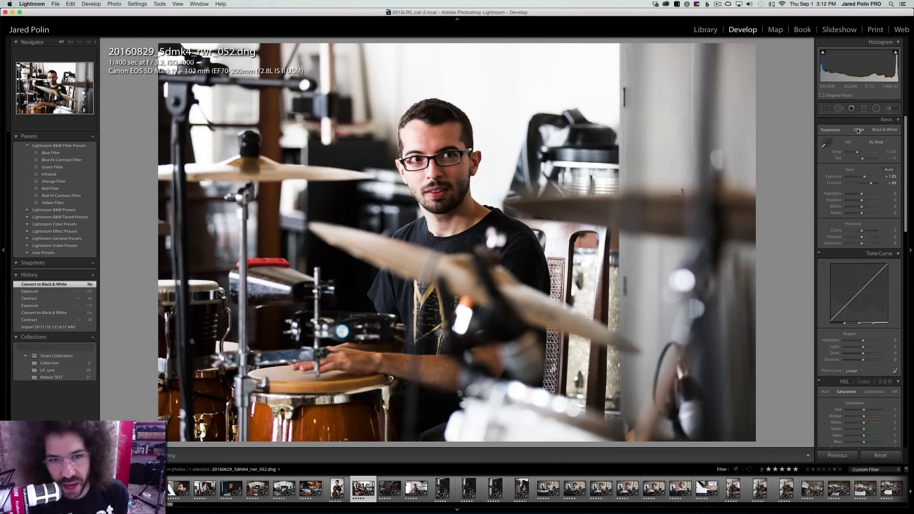
pyautogui.click(436, 161)
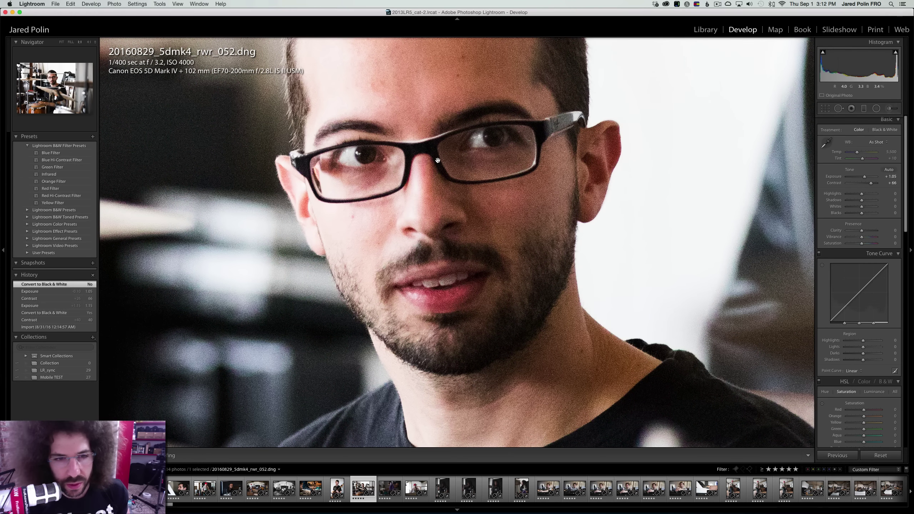
pyautogui.click(499, 159)
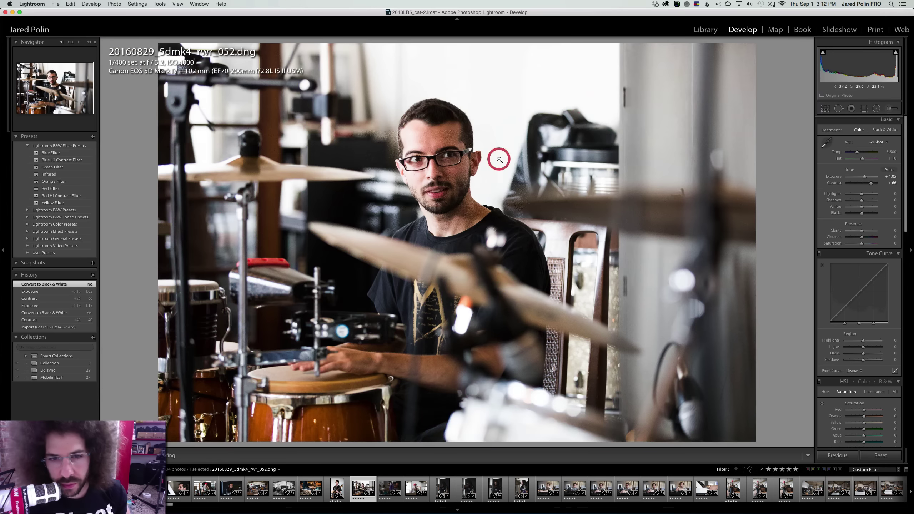
# Give photo 052 a Medium Contrast curve, Clarity +11, Shadows +31 and Temp 5,210
pyautogui.click(430, 178)
pyautogui.rightClick(510, 238)
pyautogui.click(455, 147)
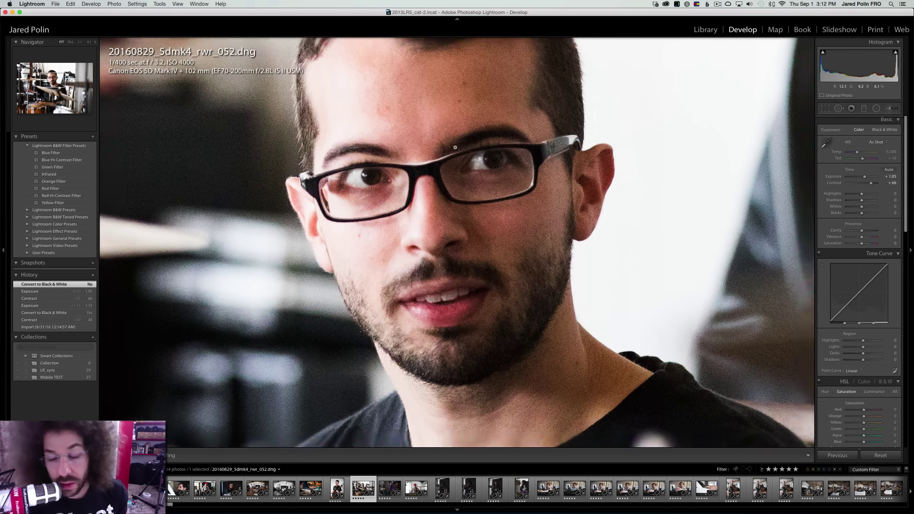
pyautogui.click(455, 147)
pyautogui.click(852, 371)
pyautogui.click(854, 377)
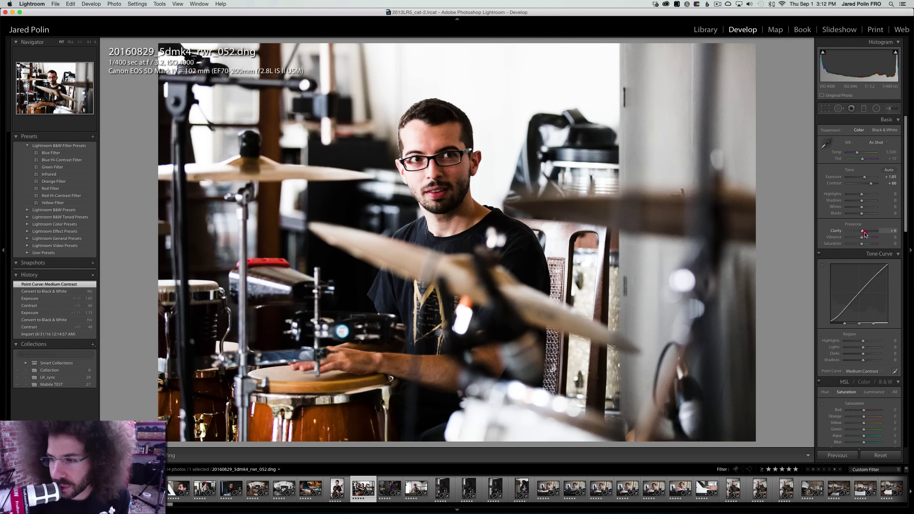
pyautogui.moveTo(866, 234); pyautogui.dragTo(865, 233)
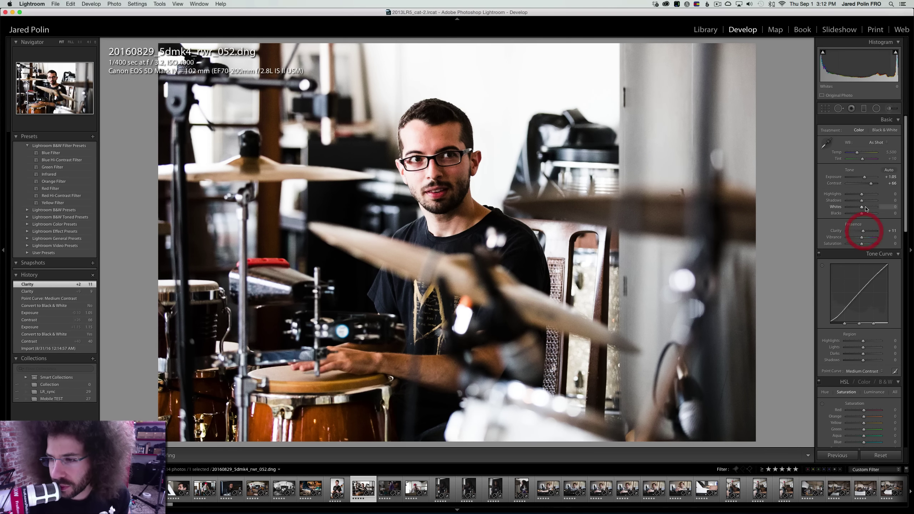
pyautogui.moveTo(862, 201); pyautogui.dragTo(871, 184)
pyautogui.click(439, 123)
pyautogui.click(517, 187)
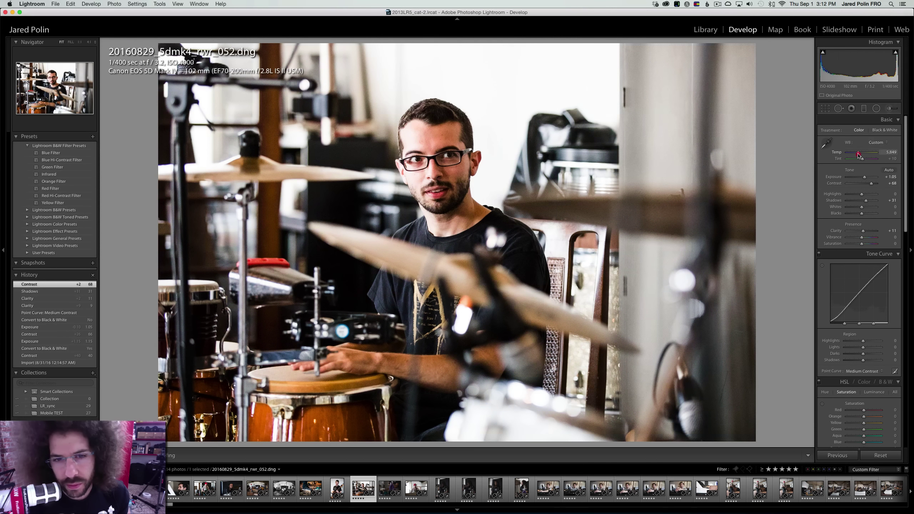
pyautogui.moveTo(858, 156); pyautogui.dragTo(855, 153)
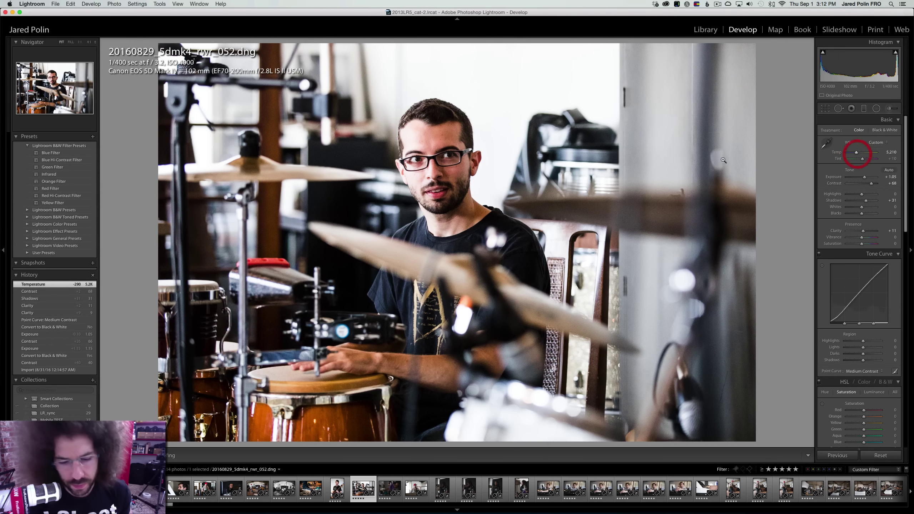
pyautogui.press('Right')
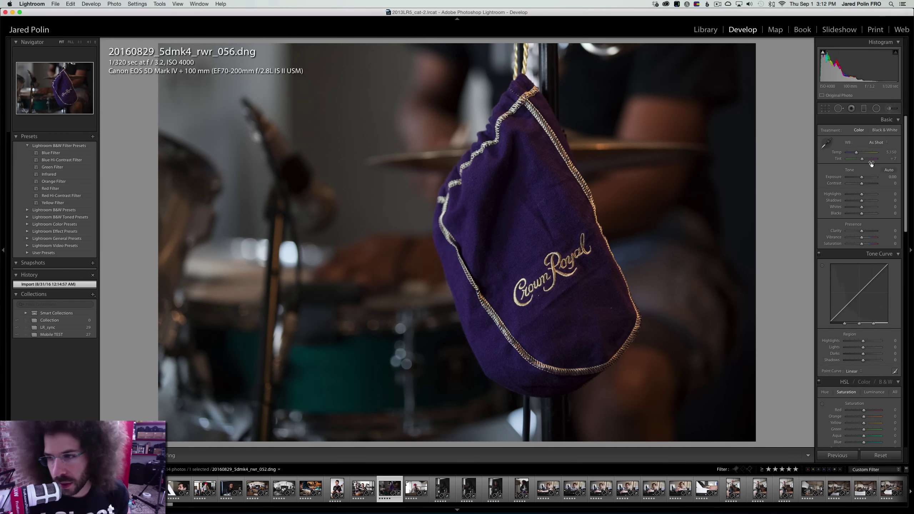
# Set the Crown Royal bag photo to Exposure +1.00, Contrast +63, Medium Contrast curve, Clarity +12, Blacks −19, Temp 6,062
pyautogui.moveTo(862, 183); pyautogui.dragTo(866, 184)
pyautogui.moveTo(862, 177); pyautogui.dragTo(871, 184)
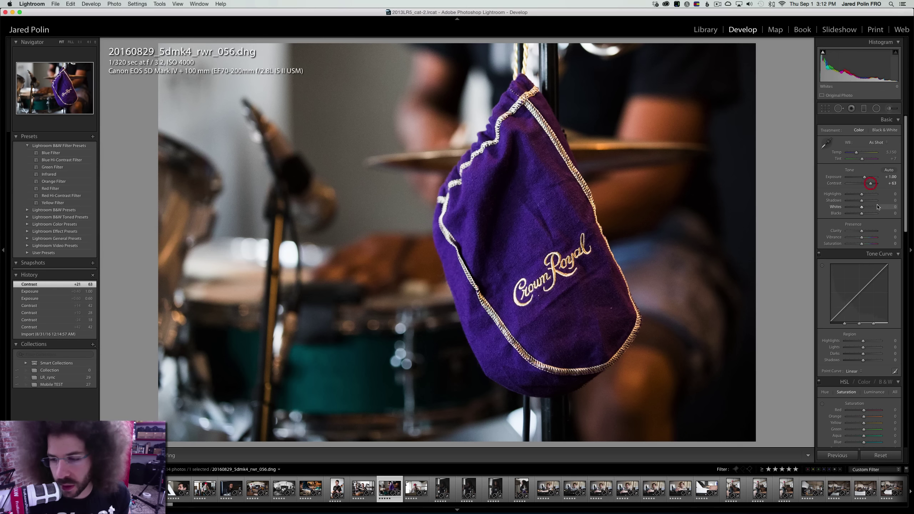
pyautogui.click(853, 372)
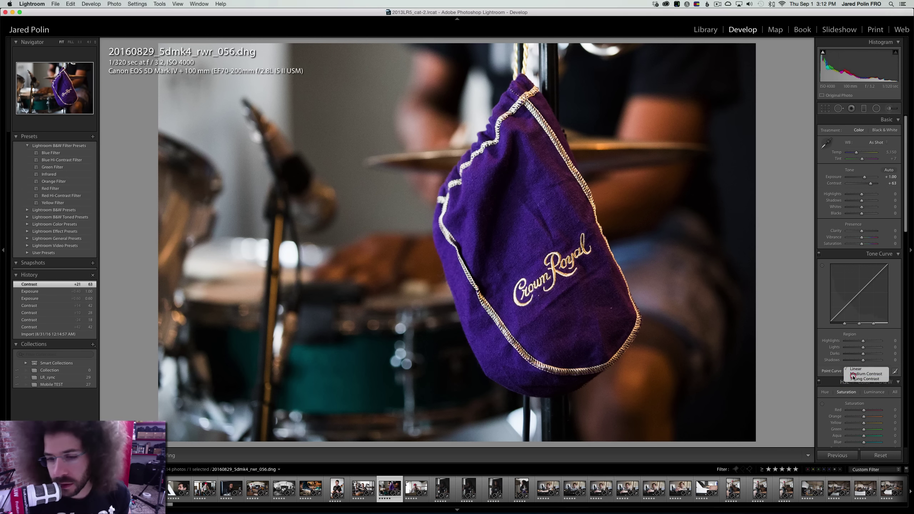
pyautogui.click(855, 375)
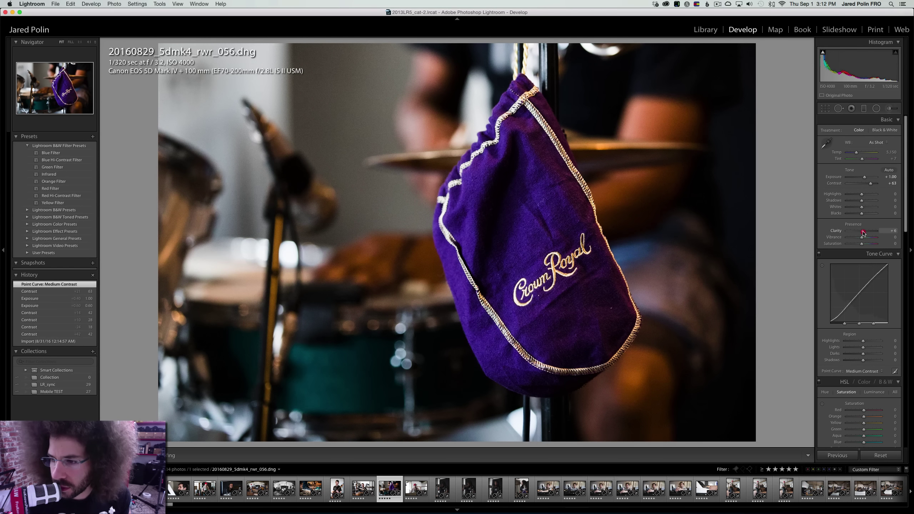
pyautogui.moveTo(863, 232); pyautogui.dragTo(864, 232)
pyautogui.moveTo(862, 214); pyautogui.dragTo(859, 214)
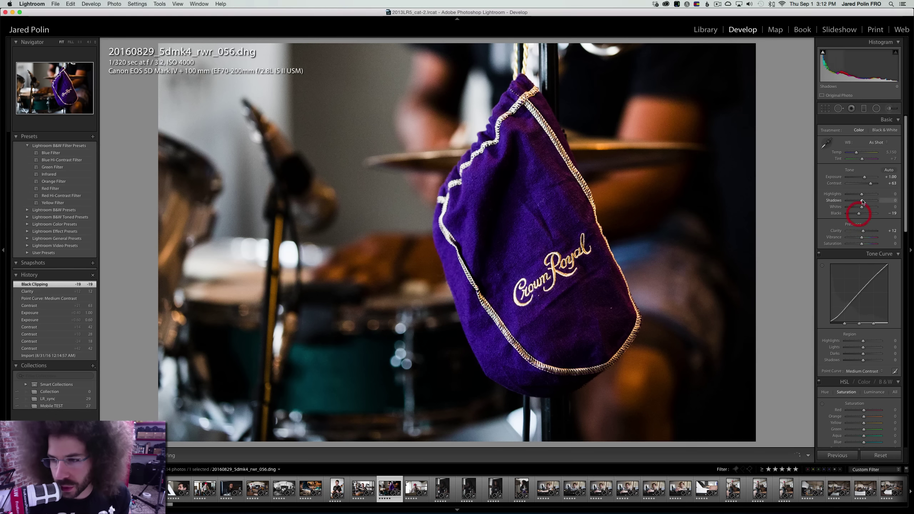
pyautogui.moveTo(861, 154); pyautogui.dragTo(858, 153)
pyautogui.click(558, 252)
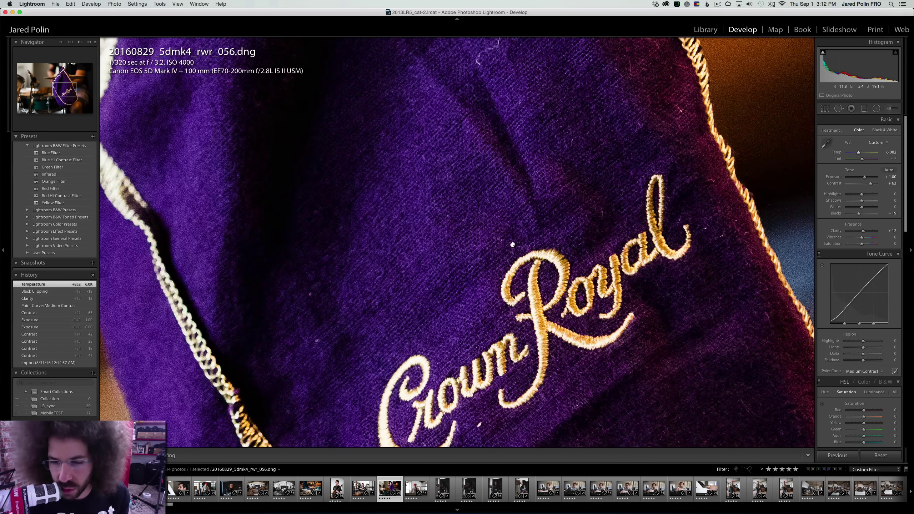
pyautogui.click(513, 245)
pyautogui.press('Right')
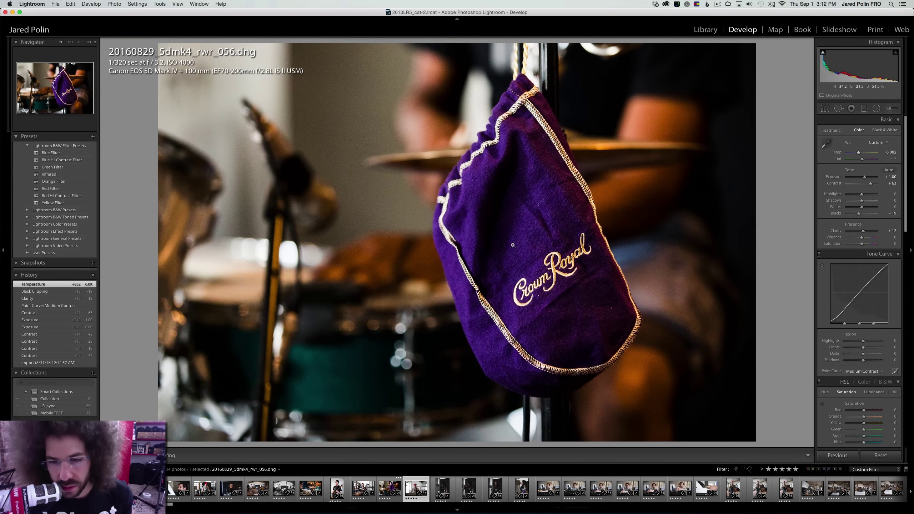
# Convert the guitarist photo to black and white with a Medium Contrast point curve
pyautogui.click(421, 181)
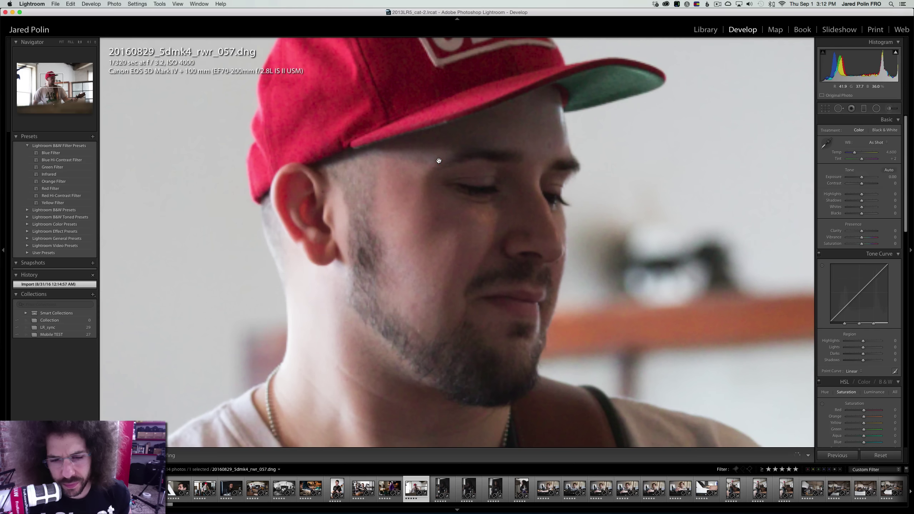
pyautogui.click(468, 156)
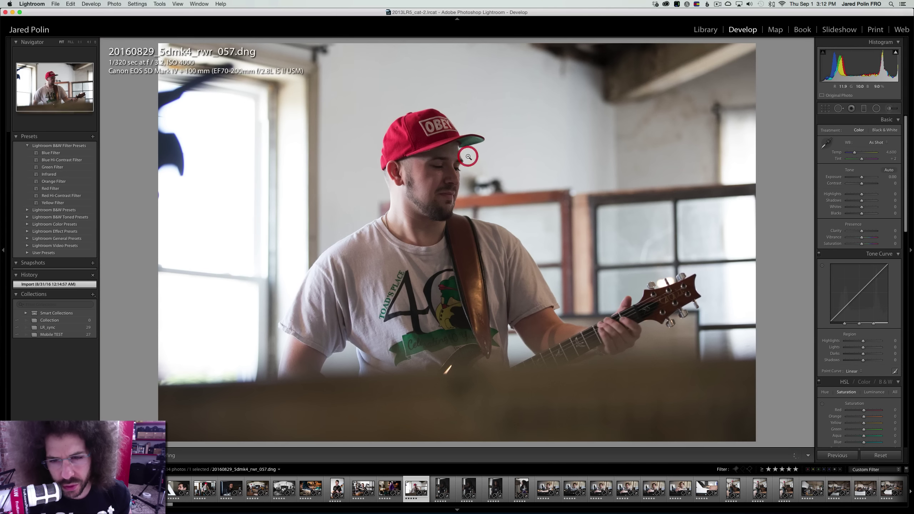
pyautogui.click(886, 130)
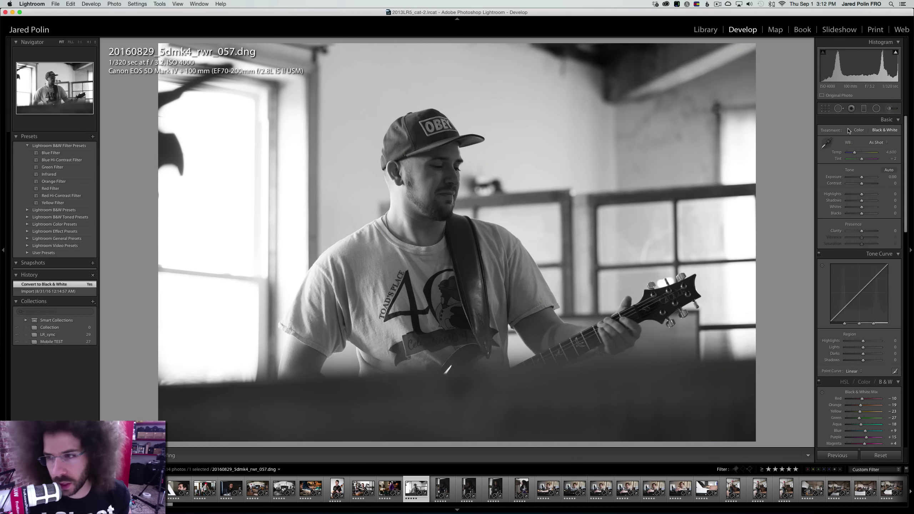
pyautogui.click(859, 130)
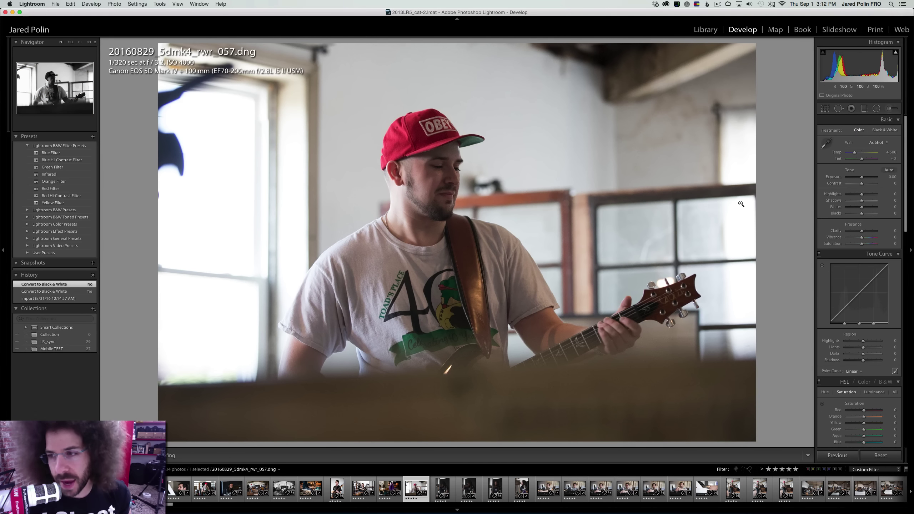
pyautogui.click(872, 184)
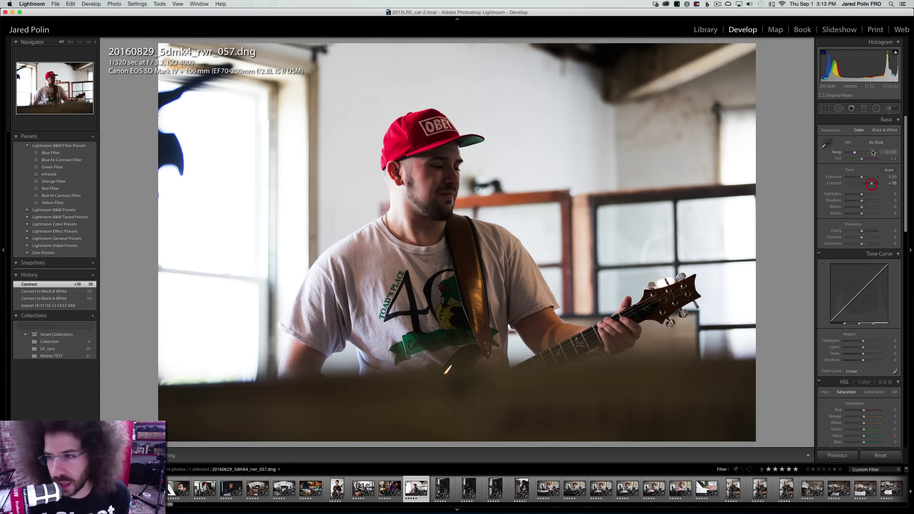
pyautogui.click(875, 131)
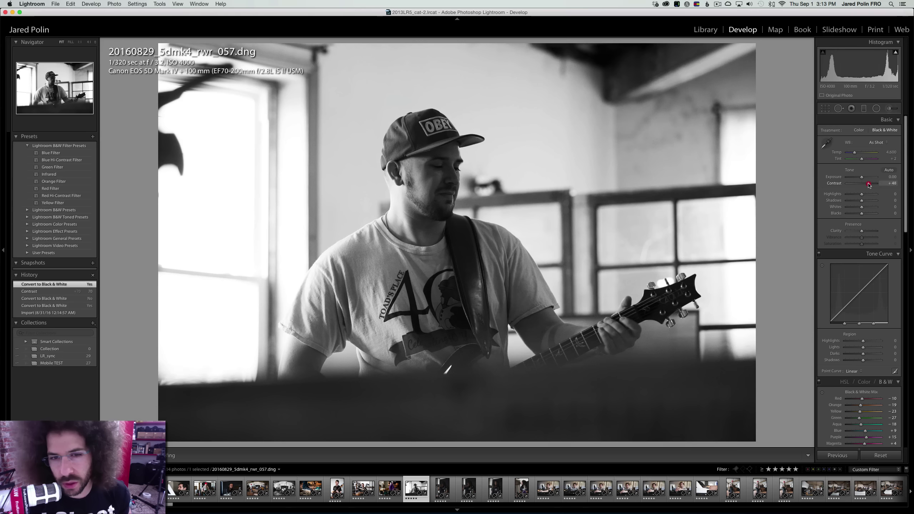
pyautogui.moveTo(869, 185)
pyautogui.mouseDown()
pyautogui.moveTo(871, 202)
pyautogui.moveTo(878, 184)
pyautogui.moveTo(871, 185)
pyautogui.mouseUp()
pyautogui.click(853, 372)
pyautogui.click(852, 379)
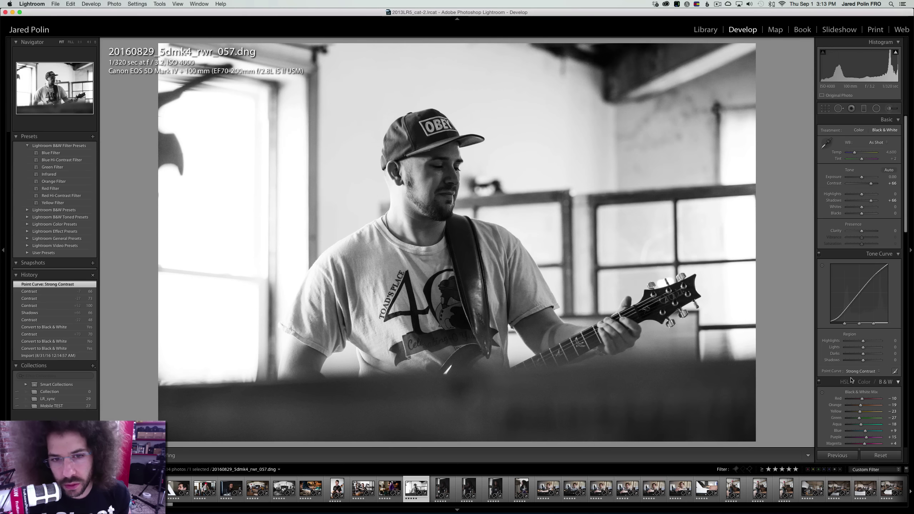
pyautogui.click(852, 373)
pyautogui.click(852, 365)
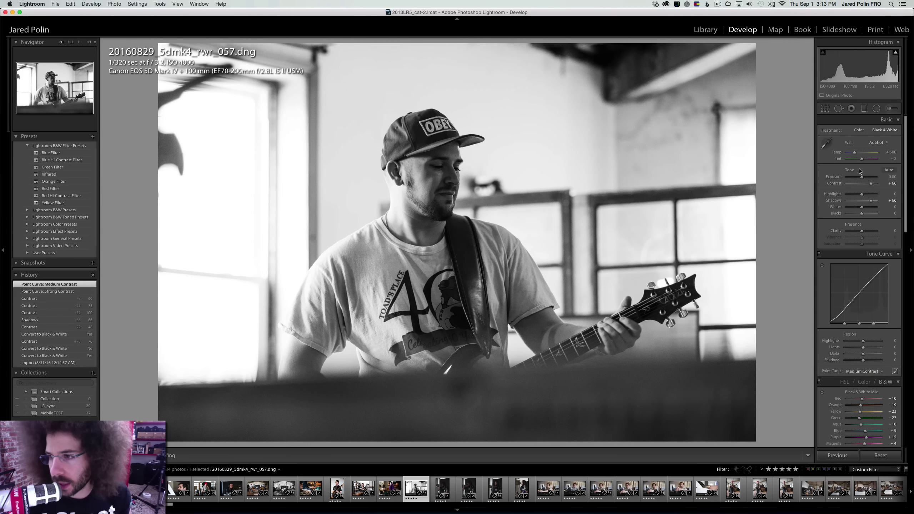
# Push the guitarist photo to Contrast +90, Shadows +77 and Clarity +13
pyautogui.moveTo(875, 185); pyautogui.dragTo(874, 184)
pyautogui.click(859, 130)
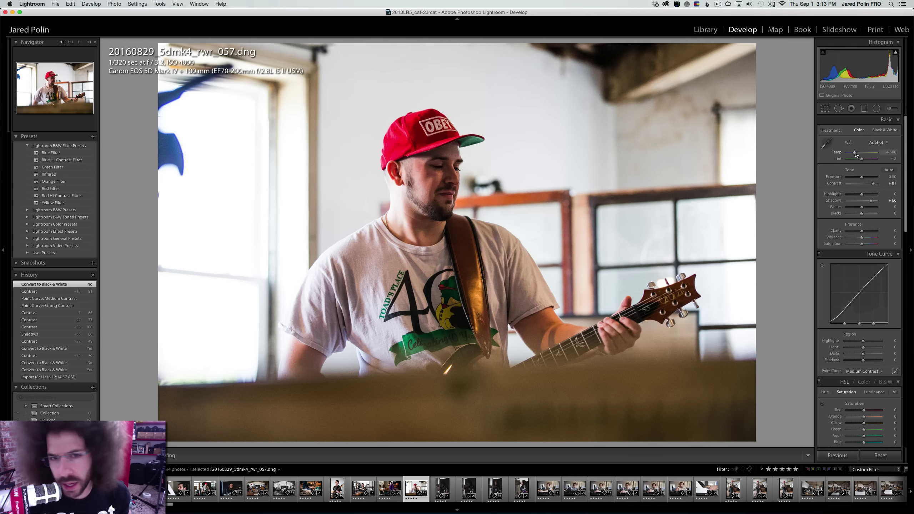
pyautogui.moveTo(857, 155); pyautogui.dragTo(773, 154)
pyautogui.click(882, 131)
pyautogui.press('super+z')
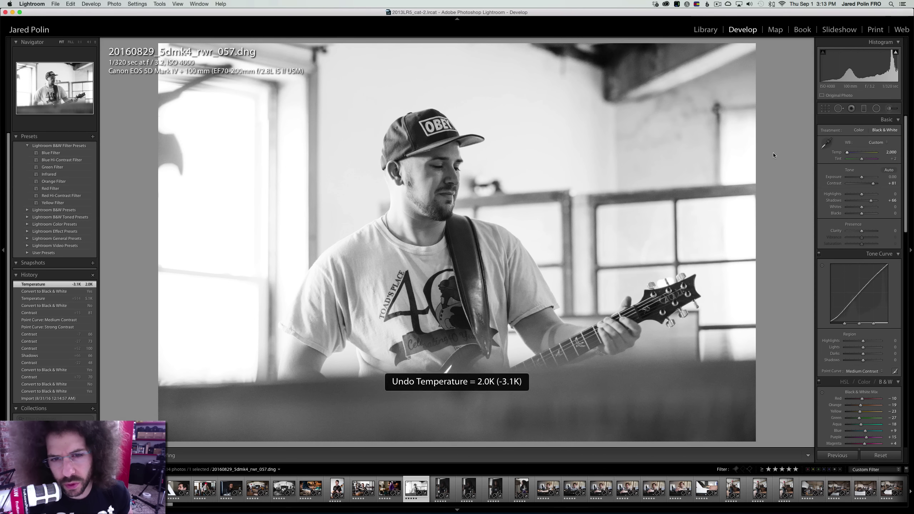
pyautogui.moveTo(874, 184); pyautogui.dragTo(867, 195)
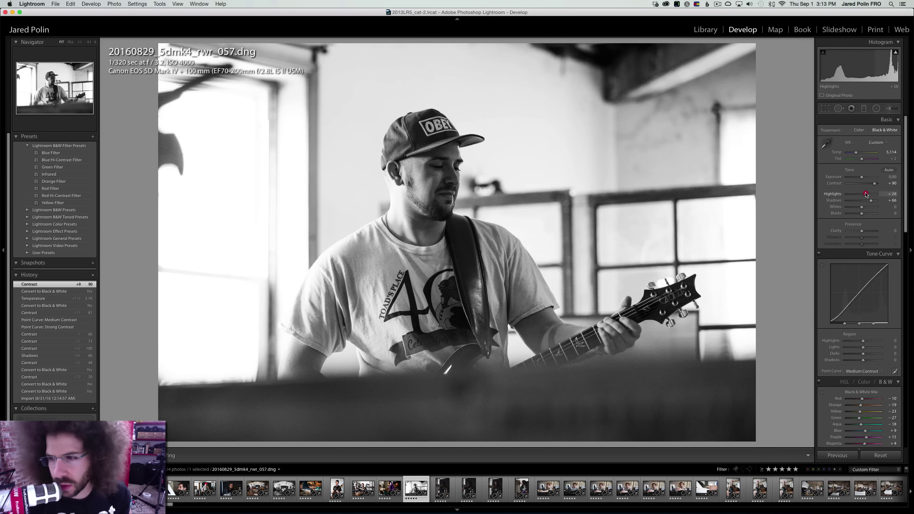
pyautogui.click(870, 194)
pyautogui.press('super+z')
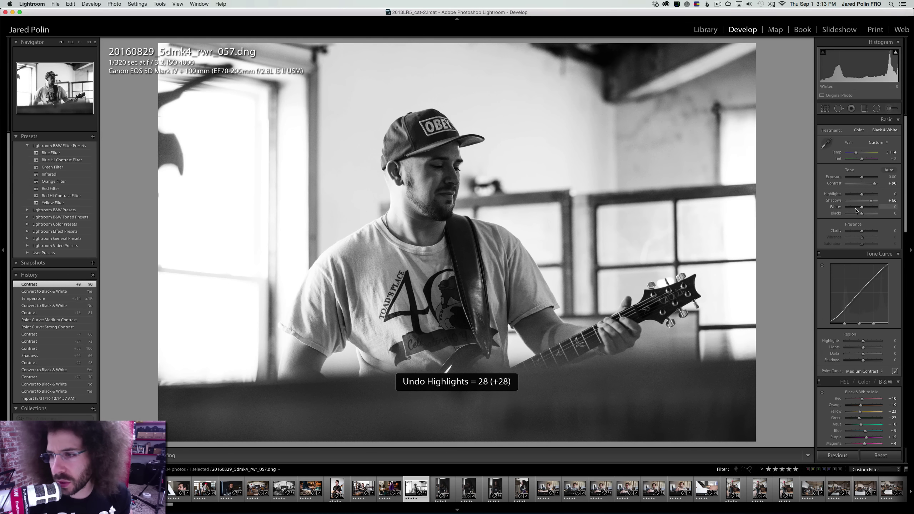
pyautogui.moveTo(862, 231); pyautogui.dragTo(874, 203)
pyautogui.click(879, 201)
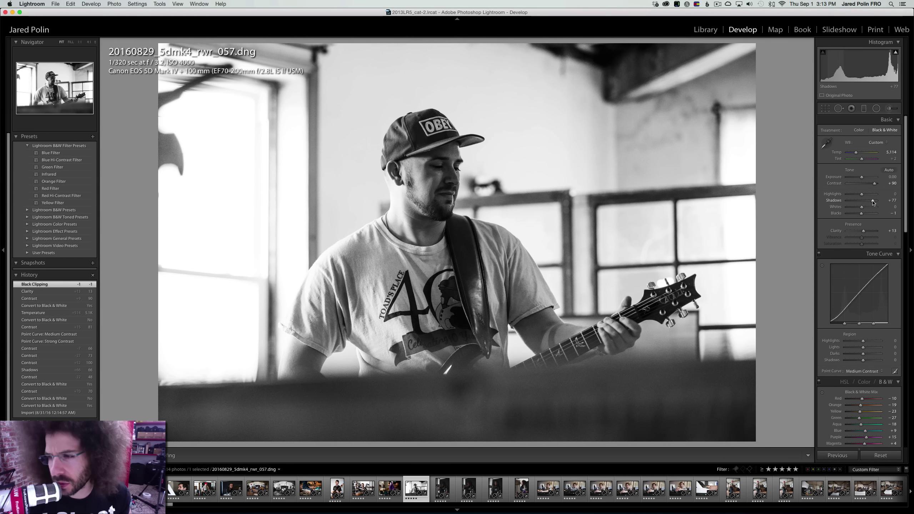
pyautogui.click(424, 164)
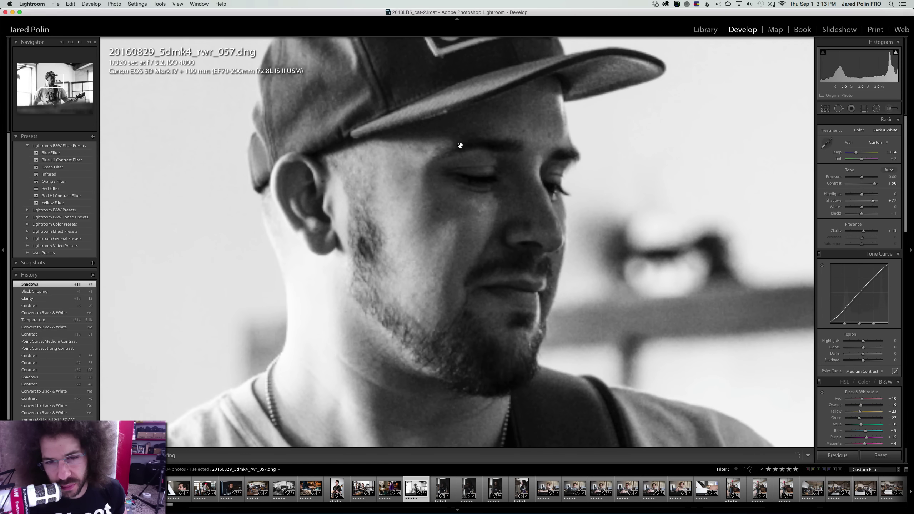
pyautogui.rightClick(467, 167)
pyautogui.click(429, 150)
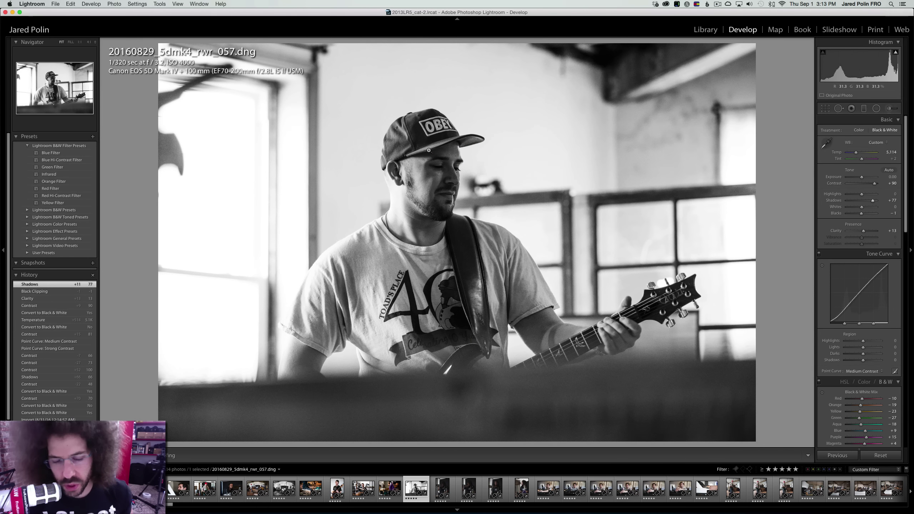
pyautogui.press('Right')
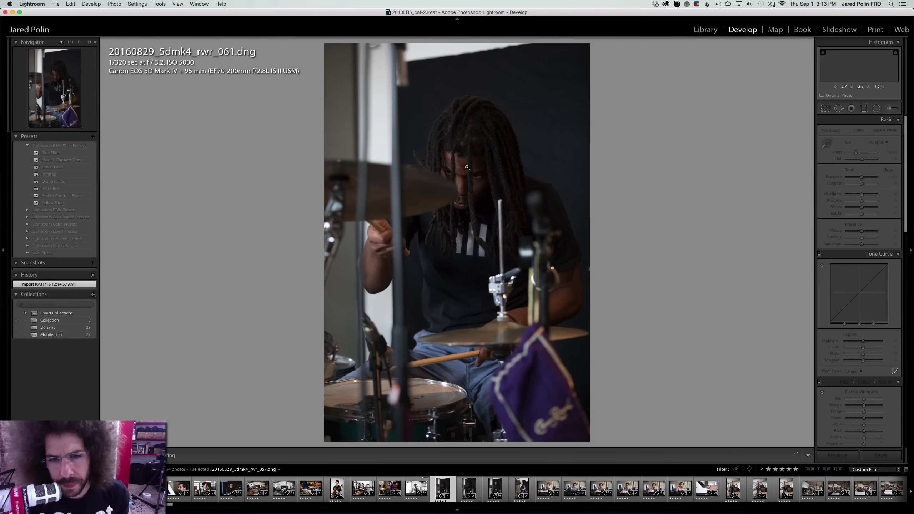
# Set drummer photo 061 to Exposure +1.22, Medium Contrast curve, Clarity +10, Shadows +17, Contrast +44, Temp about 4,689
pyautogui.click(462, 169)
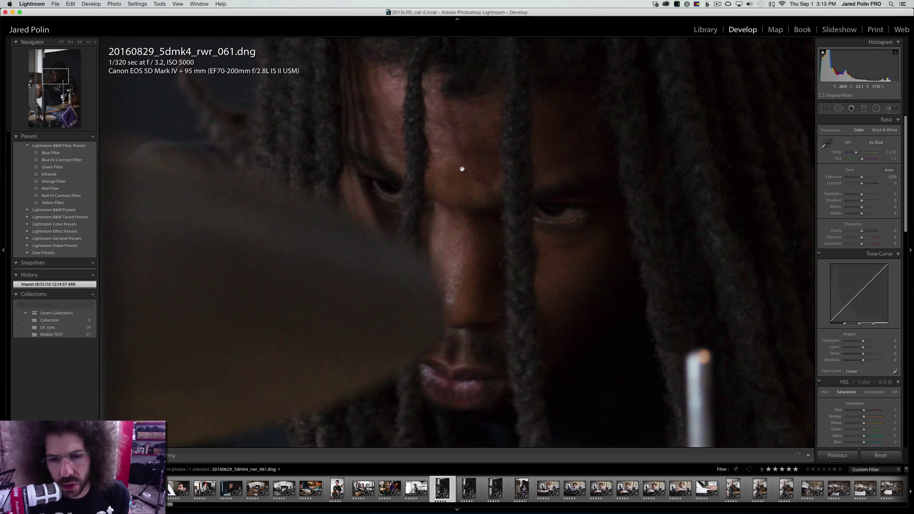
pyautogui.click(543, 189)
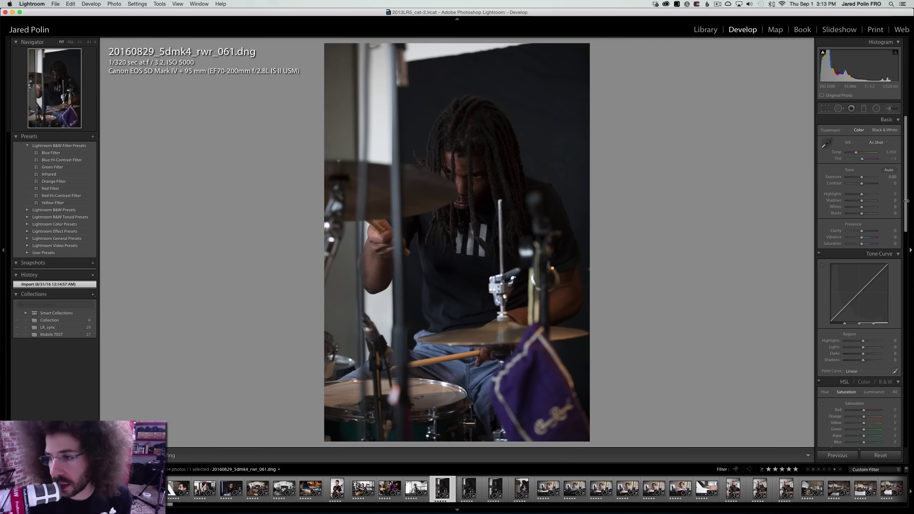
pyautogui.moveTo(865, 178); pyautogui.dragTo(866, 178)
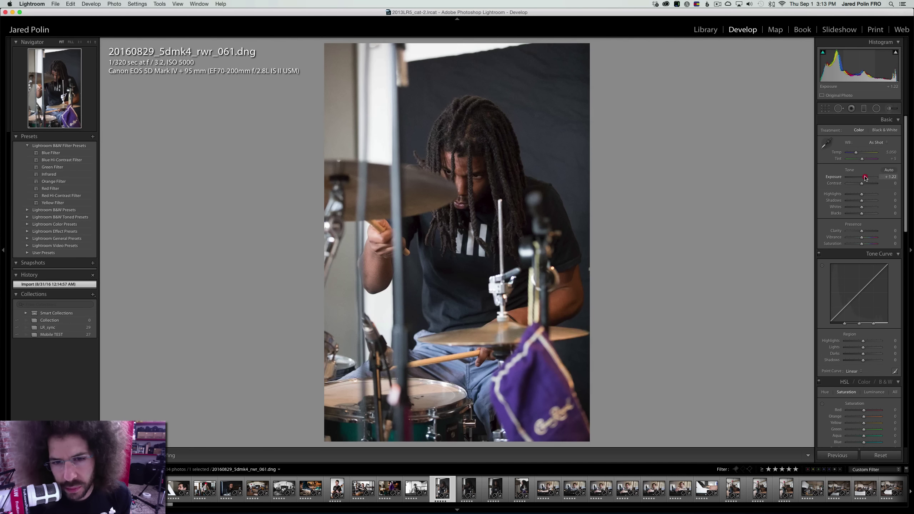
pyautogui.click(854, 371)
pyautogui.click(845, 376)
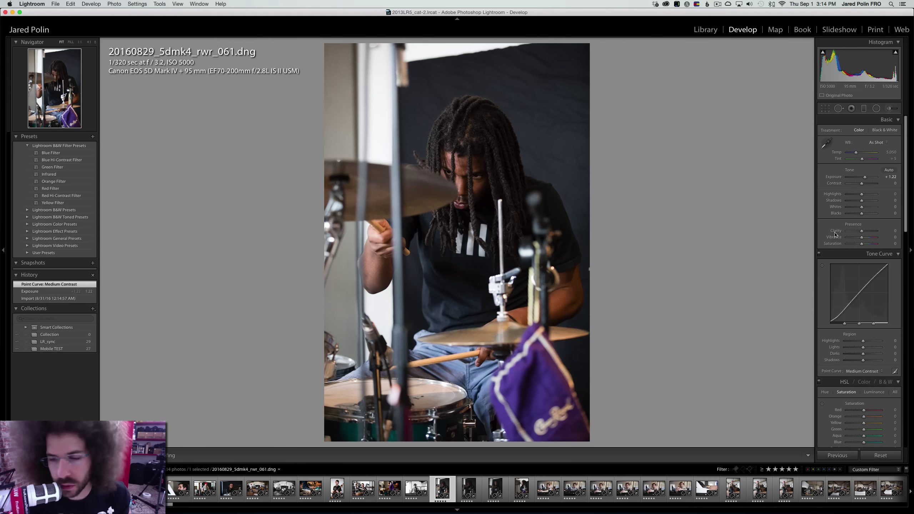
pyautogui.moveTo(864, 231); pyautogui.dragTo(863, 231)
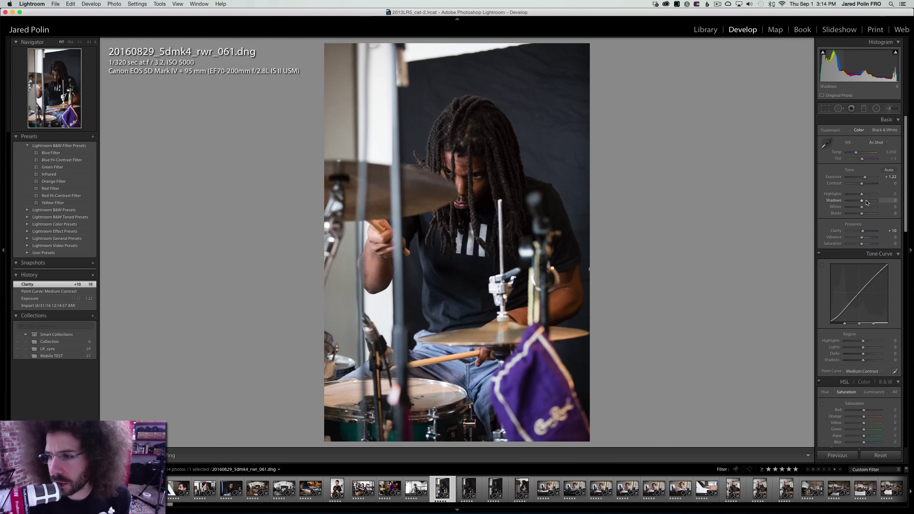
pyautogui.moveTo(866, 202); pyautogui.dragTo(868, 184)
pyautogui.moveTo(856, 152); pyautogui.dragTo(856, 153)
# Convert drummer photo 061 to black and white and raise Exposure to +1.80 and Contrast to +100
pyautogui.click(879, 130)
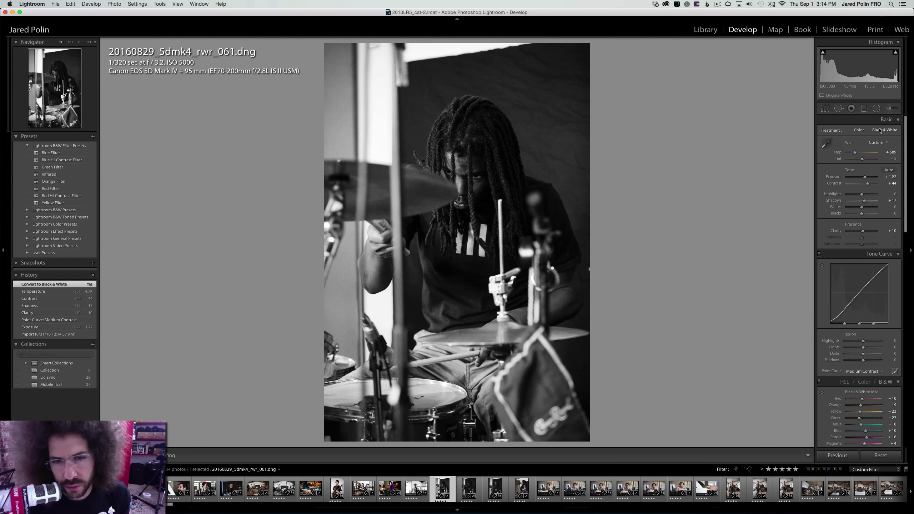
pyautogui.click(861, 131)
pyautogui.click(877, 131)
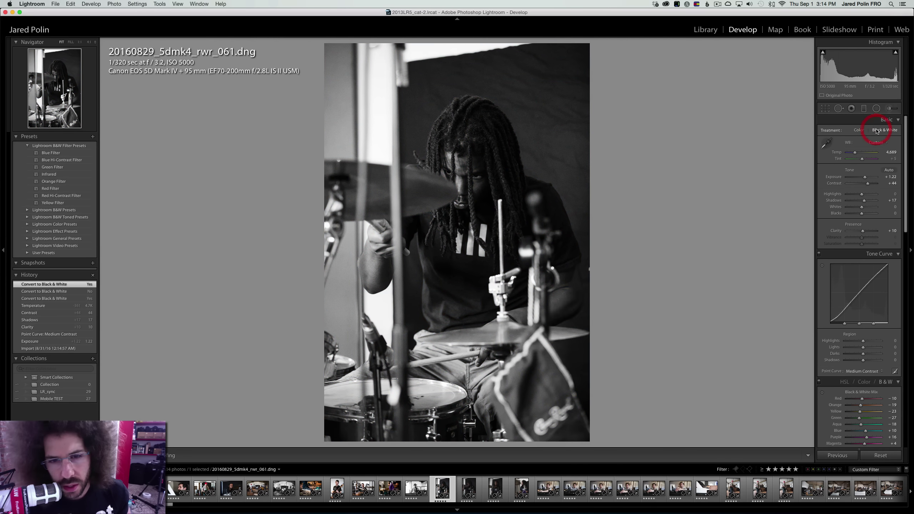
pyautogui.click(860, 131)
pyautogui.click(887, 130)
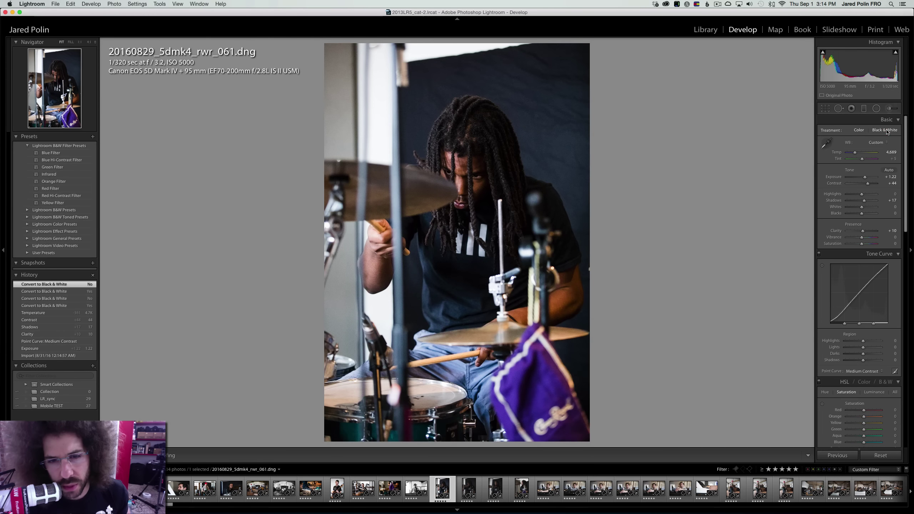
pyautogui.click(862, 131)
pyautogui.click(878, 132)
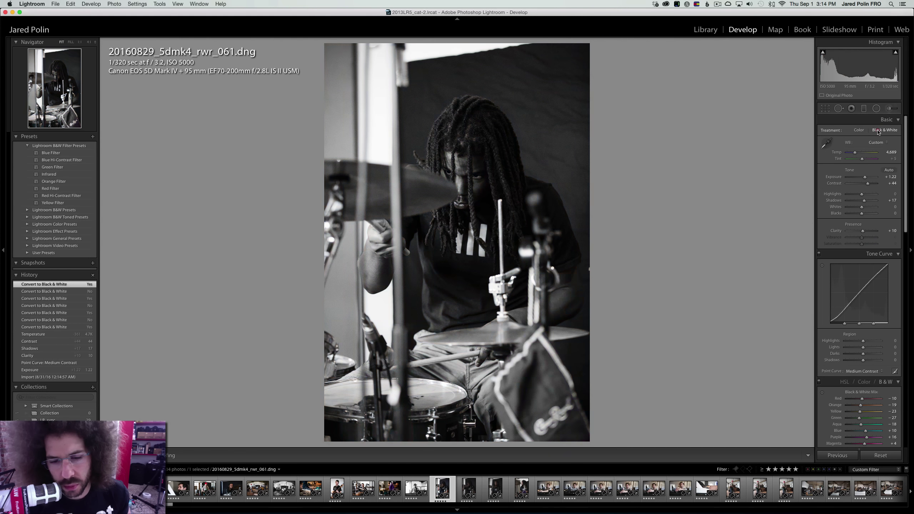
pyautogui.moveTo(865, 177); pyautogui.dragTo(876, 187)
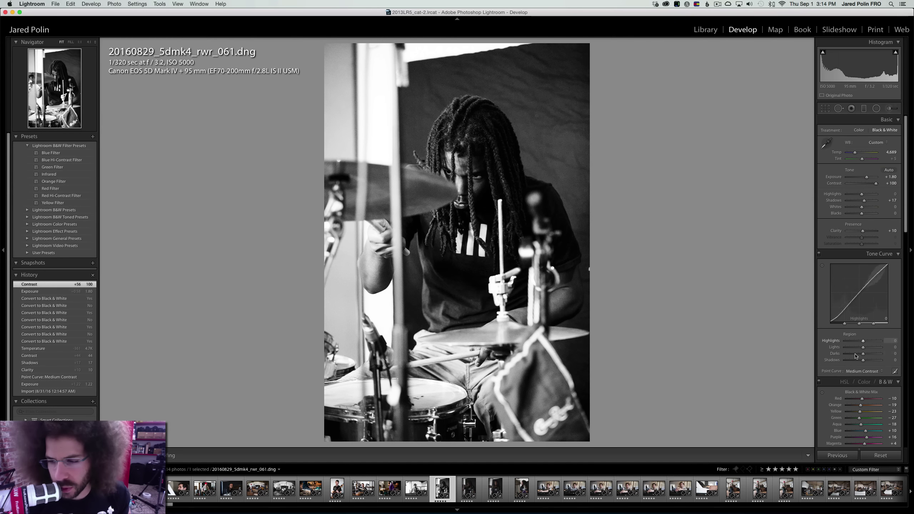
# Apply the Strong Contrast curve, Highlights −37 and Temp 4,593, keeping photo 061 black and white
pyautogui.click(862, 371)
pyautogui.click(858, 376)
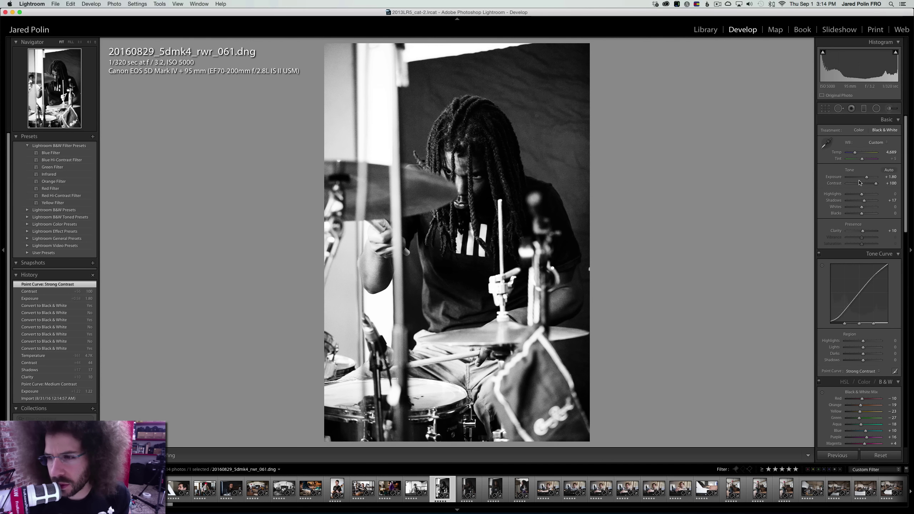
pyautogui.click(857, 195)
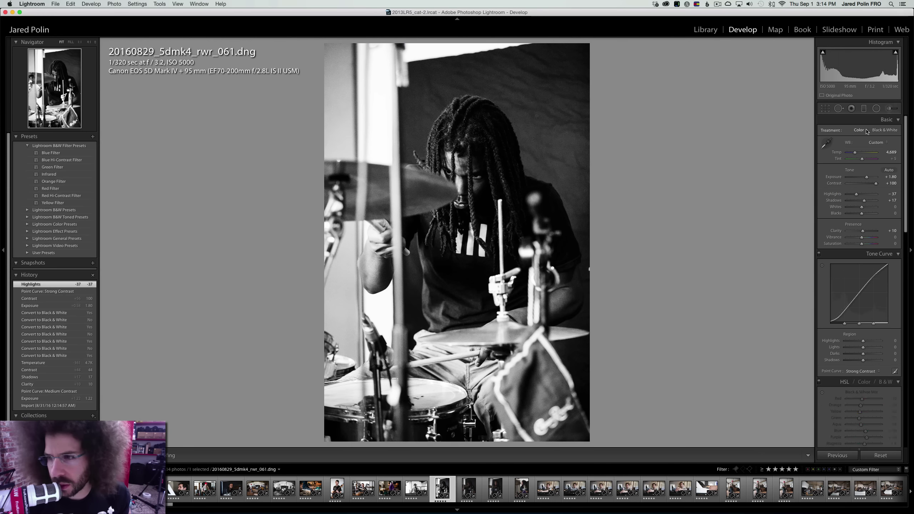
pyautogui.press('v')
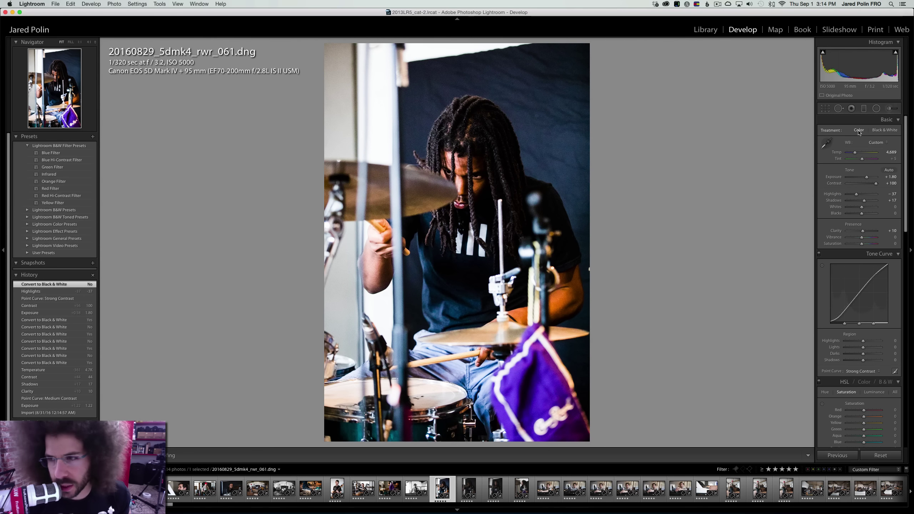
pyautogui.moveTo(856, 155); pyautogui.dragTo(855, 153)
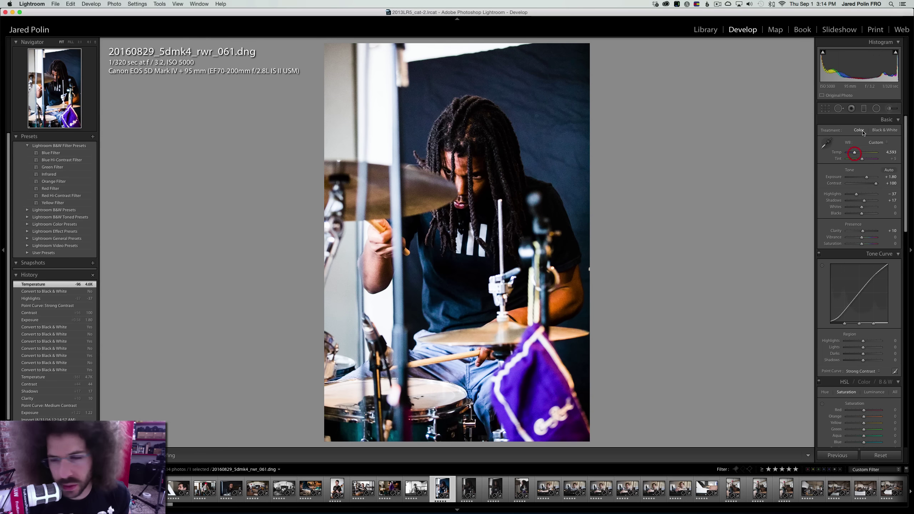
pyautogui.click(877, 132)
pyautogui.rightClick(485, 179)
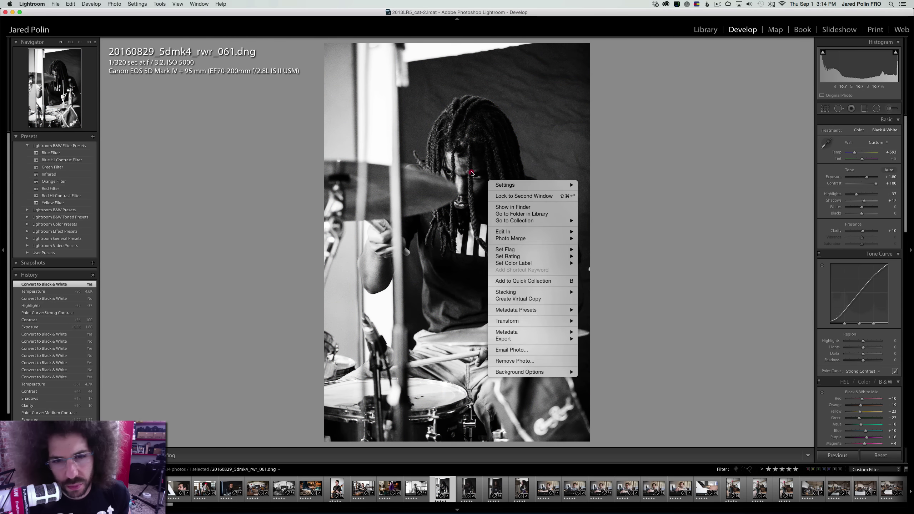
pyautogui.click(431, 155)
pyautogui.click(465, 160)
pyautogui.click(446, 161)
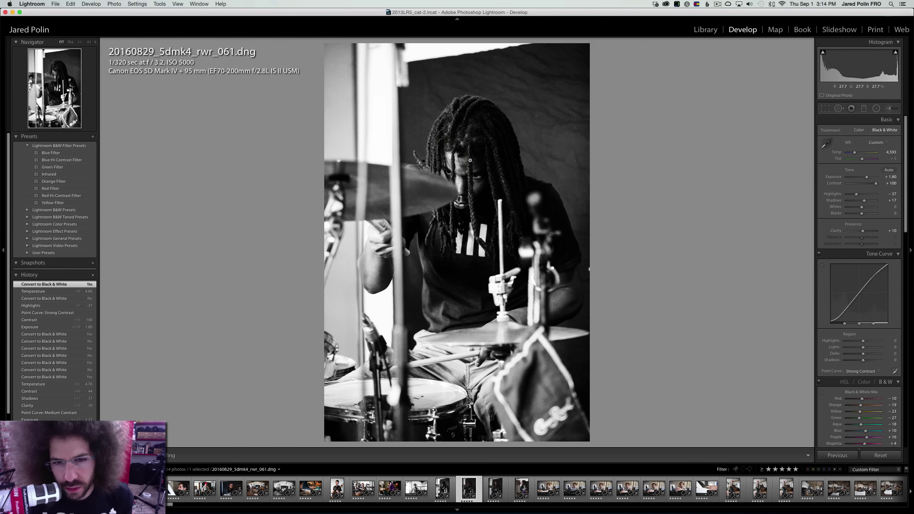
pyautogui.click(501, 488)
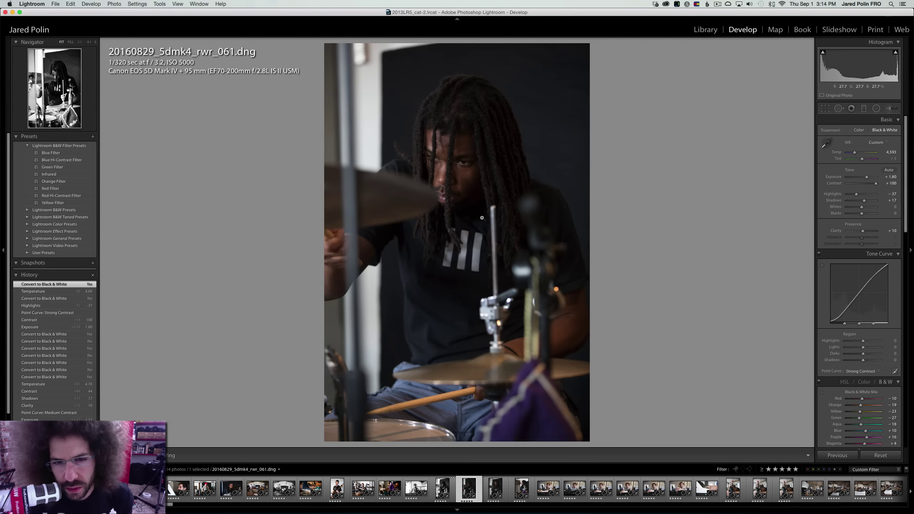
pyautogui.press('Left')
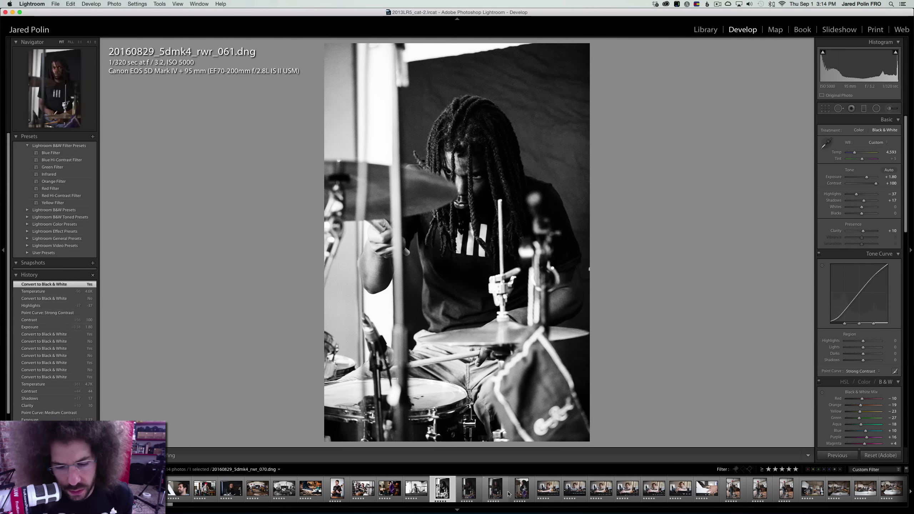
# Sync photo 061's settings to the adjacent drummer shots
pyautogui.keyDown('shift'); pyautogui.click(502, 484); pyautogui.keyUp('shift')
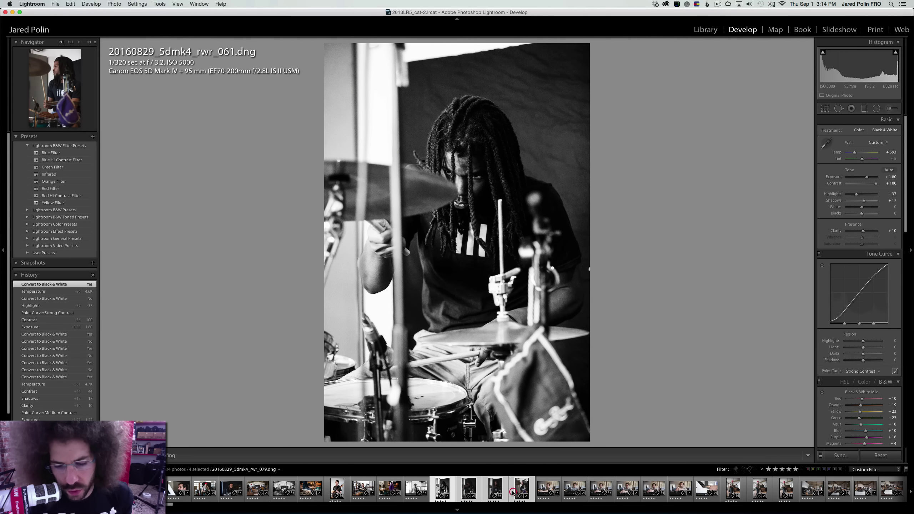
pyautogui.click(840, 456)
pyautogui.press('Return')
# Lower photo 064's contrast to +67, keeping the Strong Contrast curve
pyautogui.click(478, 485)
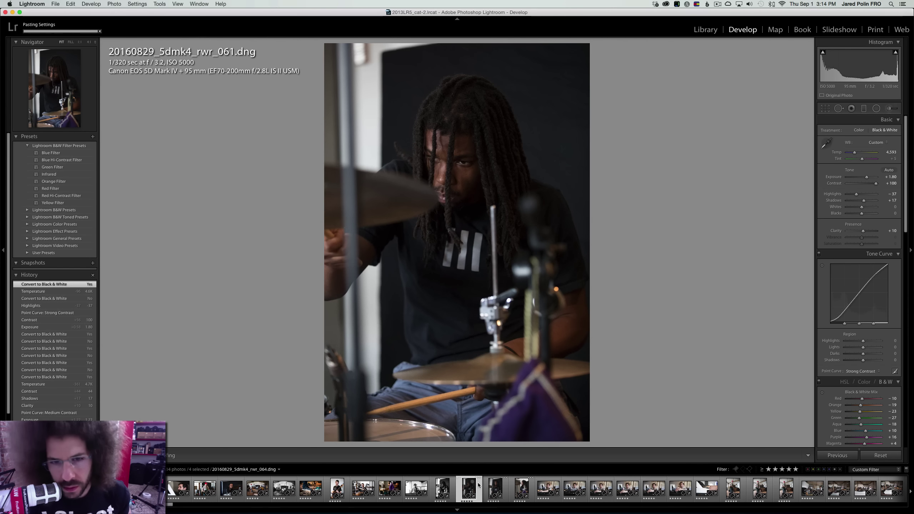
pyautogui.click(422, 143)
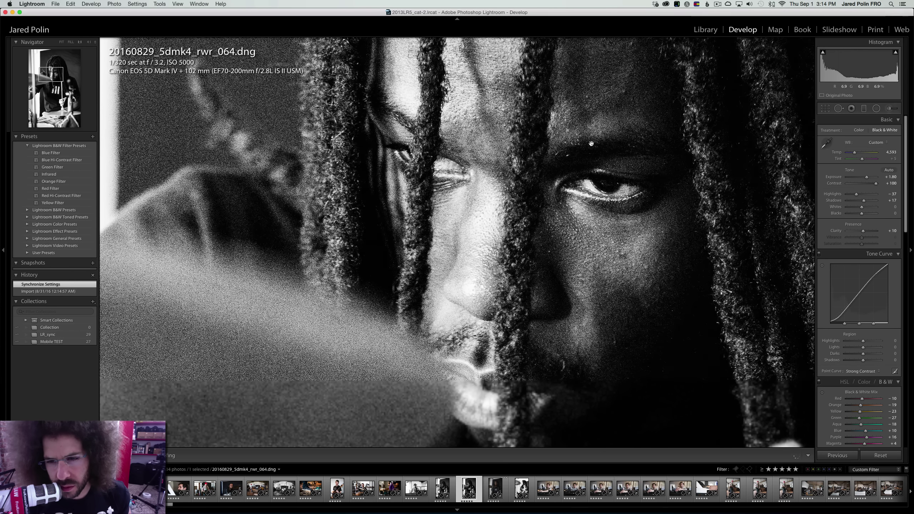
pyautogui.click(592, 143)
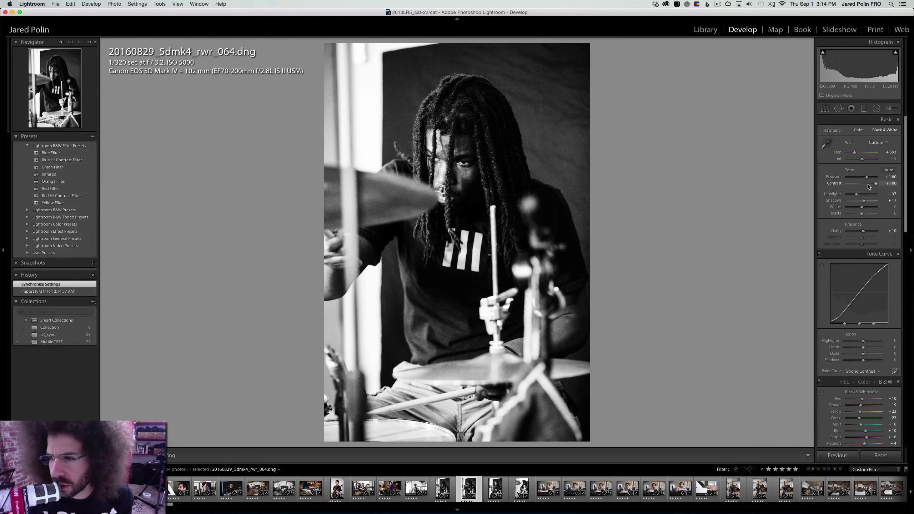
pyautogui.moveTo(871, 186); pyautogui.dragTo(873, 185)
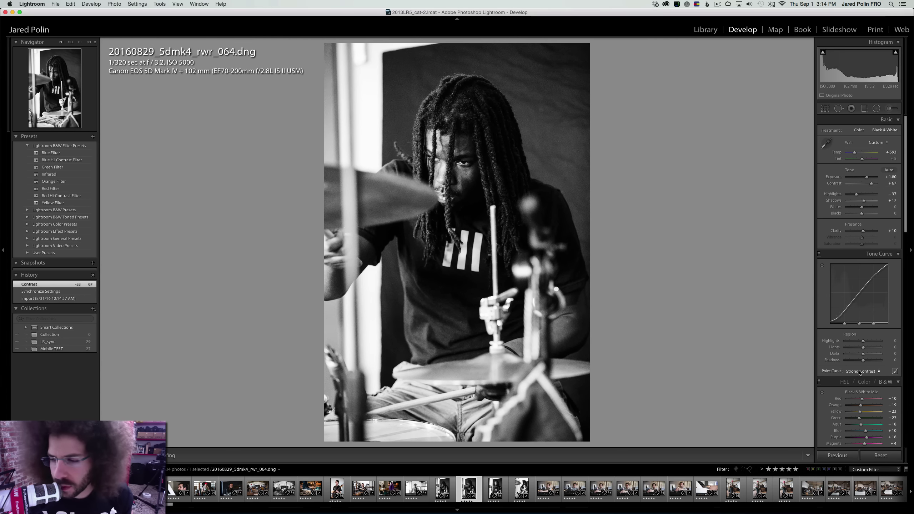
pyautogui.click(861, 371)
pyautogui.click(860, 365)
pyautogui.press('Right')
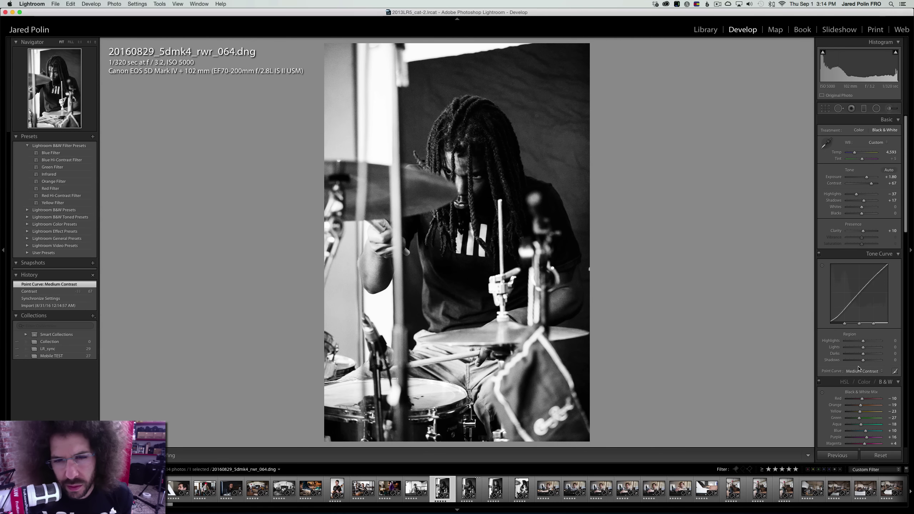
pyautogui.press('Right')
pyautogui.press('Left')
pyautogui.press('Left')
pyautogui.press('Right')
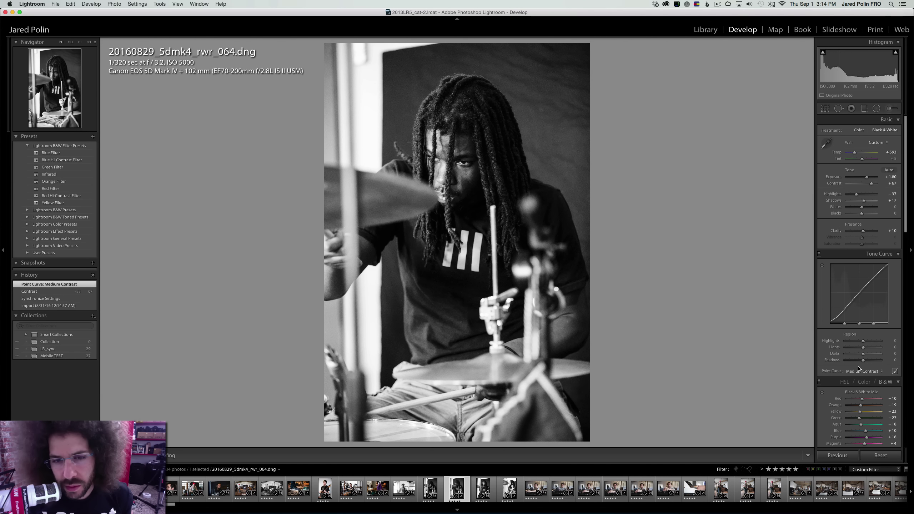
pyautogui.press('Right')
pyautogui.press('Left')
pyautogui.press('Left')
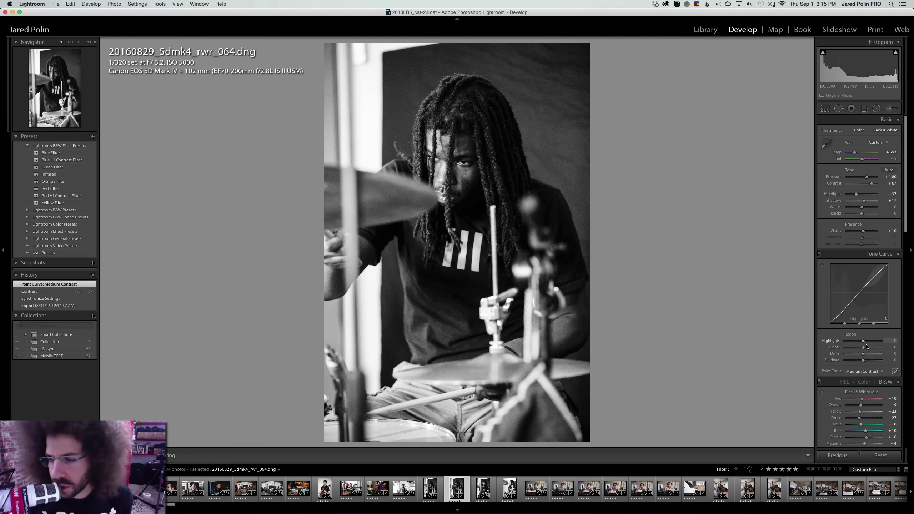
pyautogui.click(861, 372)
pyautogui.click(850, 377)
# Set photo 070's exposure to +1.10 and photo 064's to +1.40, both black and white
pyautogui.press('Right')
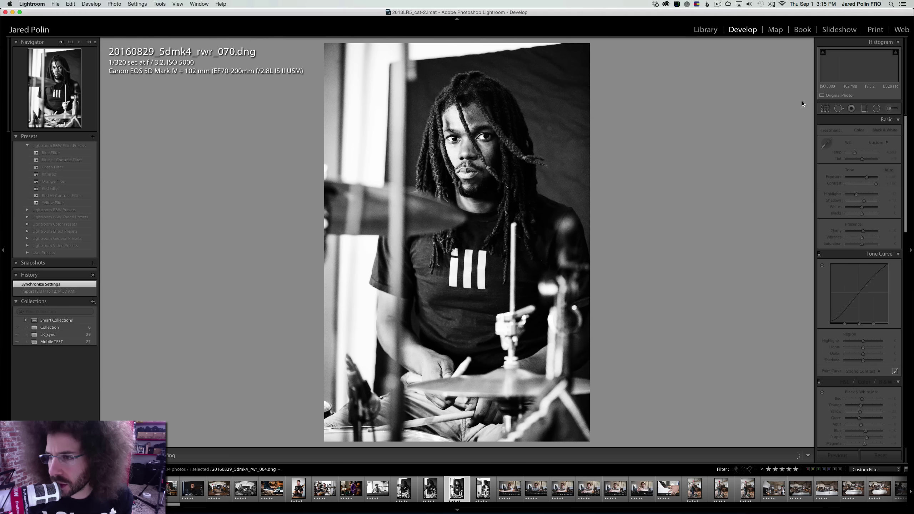
pyautogui.click(860, 130)
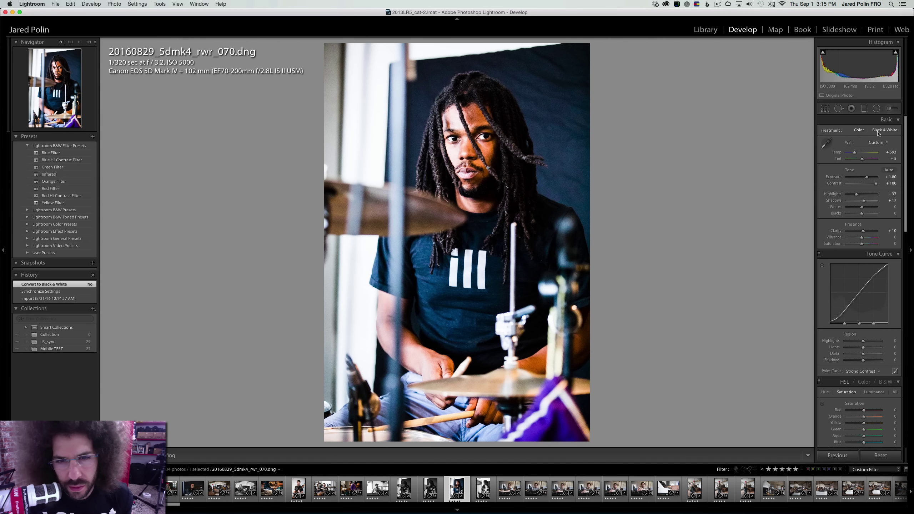
pyautogui.click(864, 178)
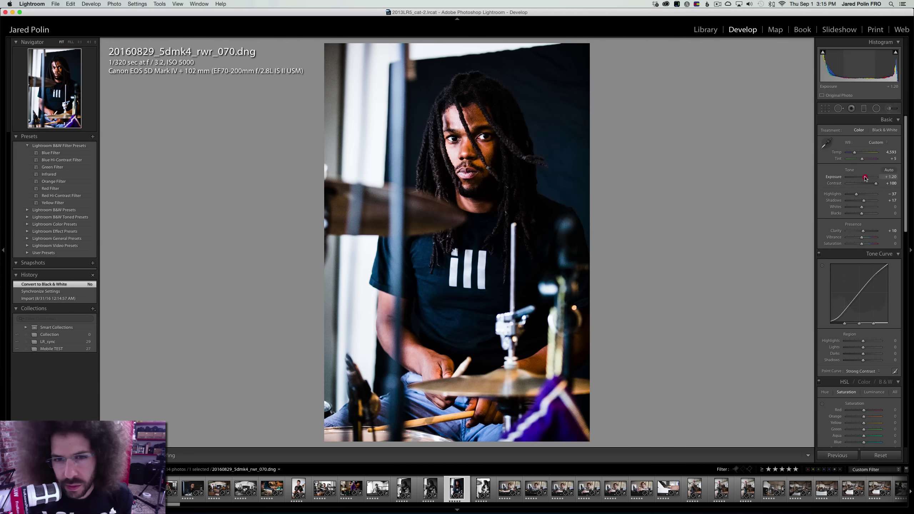
pyautogui.click(880, 131)
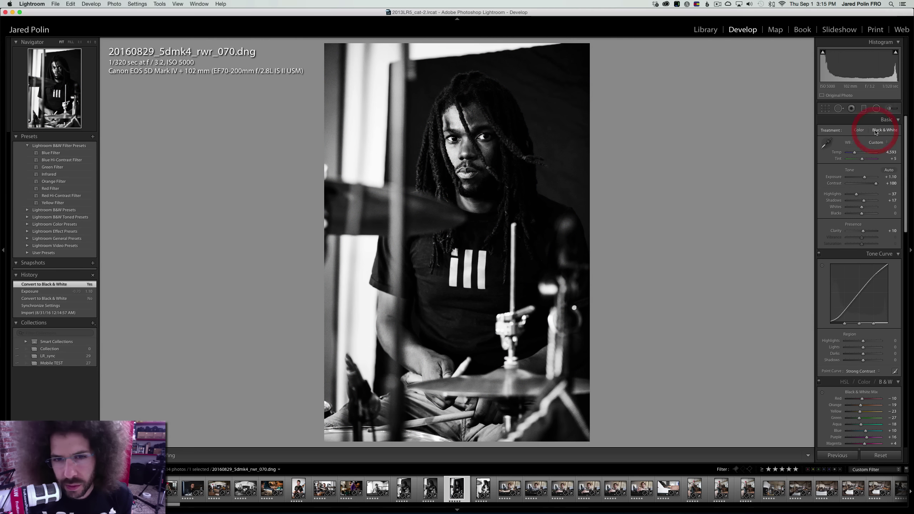
pyautogui.press('Left')
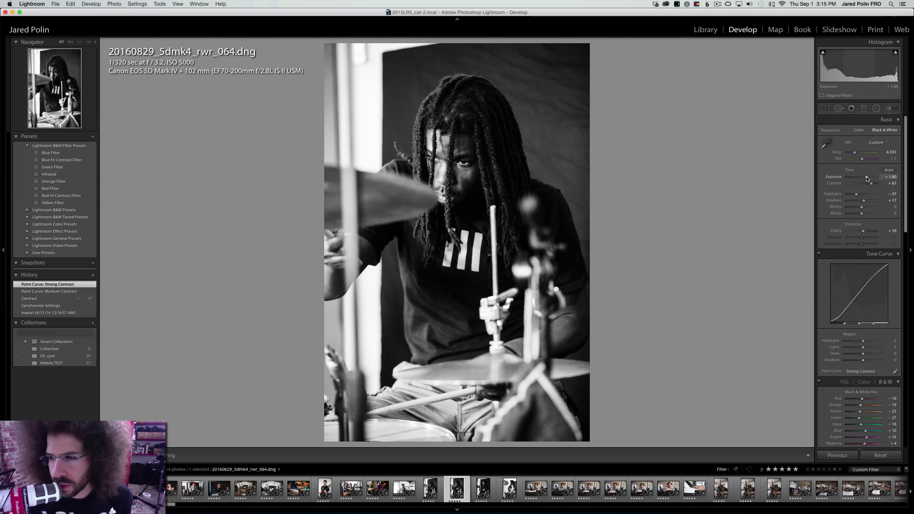
pyautogui.press('Left')
pyautogui.moveTo(867, 178); pyautogui.dragTo(866, 179)
pyautogui.press('Left')
pyautogui.press('Right')
pyautogui.press('Right')
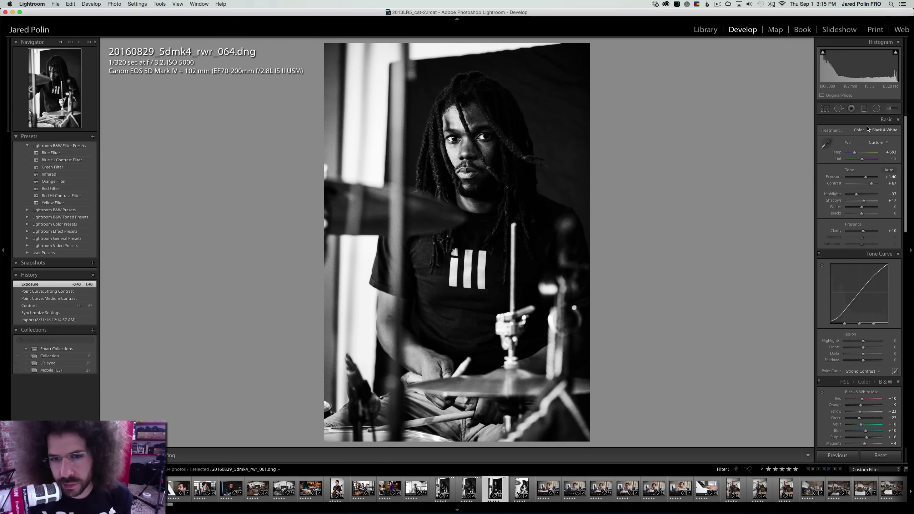
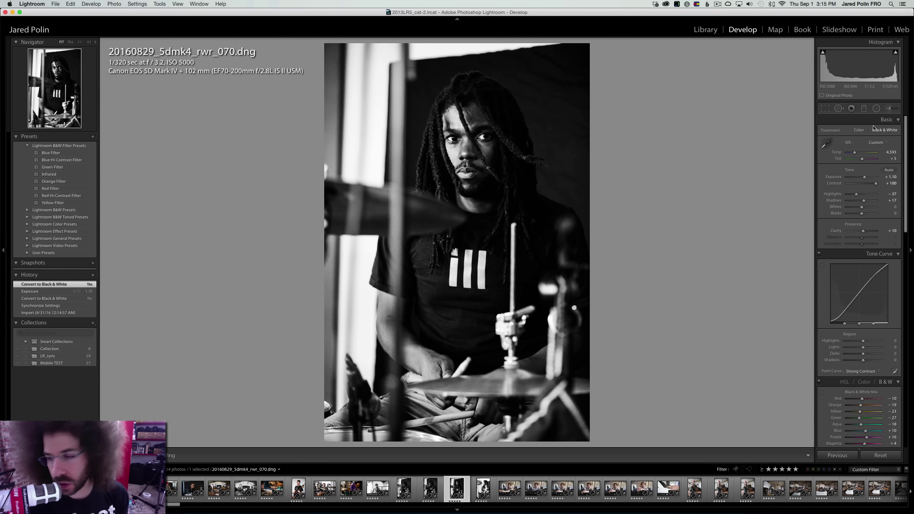
# Switch drummer portrait 070 back to colour, warm Temp to 4,346 and lower Contrast to +56
pyautogui.moveTo(866, 178); pyautogui.dragTo(866, 178)
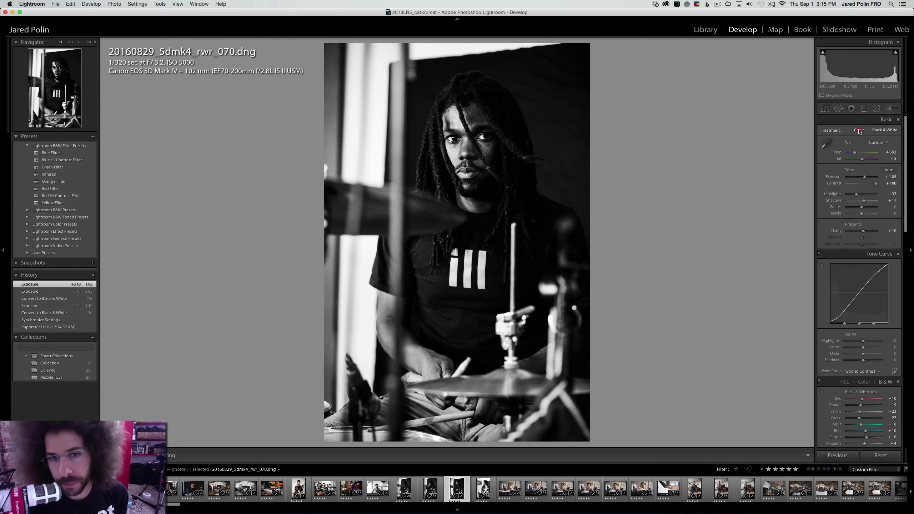
pyautogui.click(860, 130)
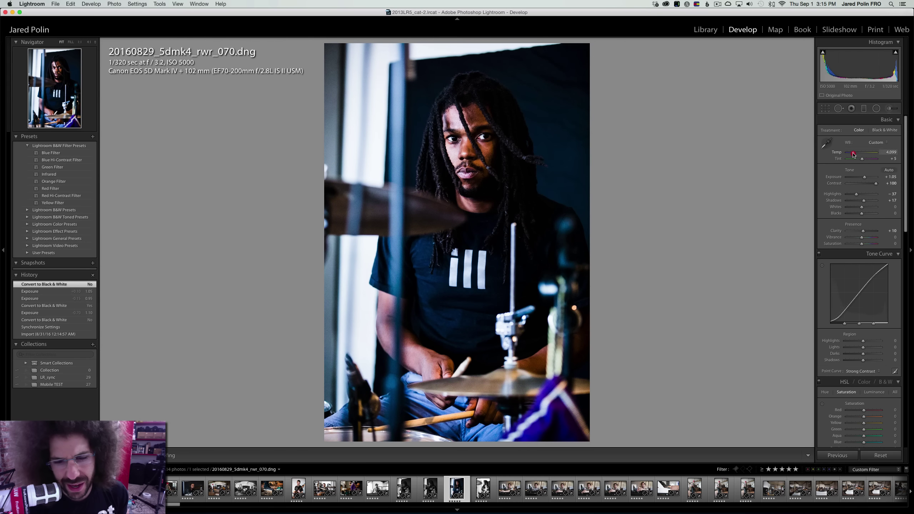
pyautogui.moveTo(854, 154); pyautogui.dragTo(854, 154)
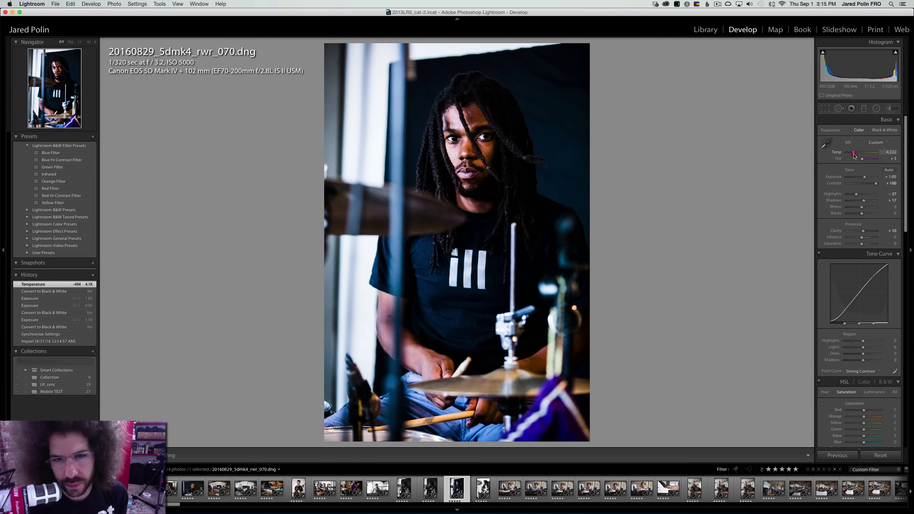
pyautogui.moveTo(854, 155); pyautogui.dragTo(869, 184)
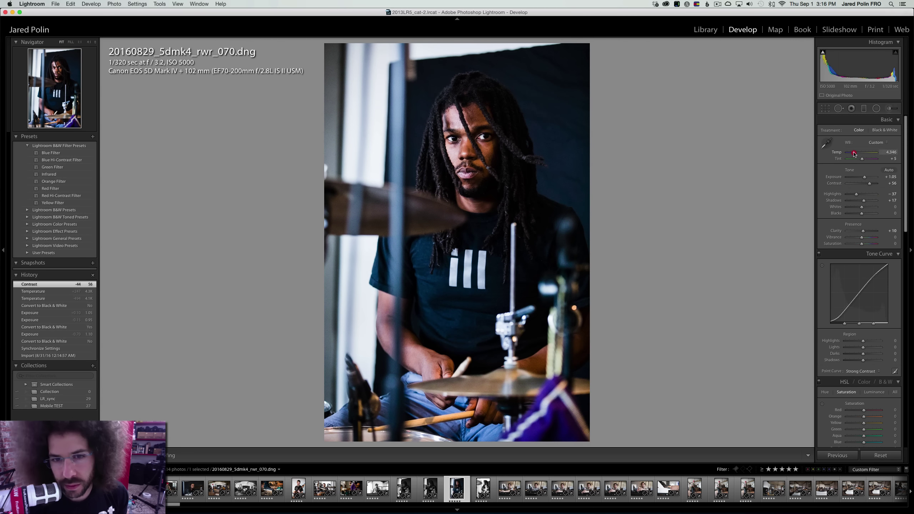
# Check the drummer's face at 1:1, then return to the fitted view
pyautogui.click(465, 132)
pyautogui.rightClick(487, 165)
pyautogui.click(495, 138)
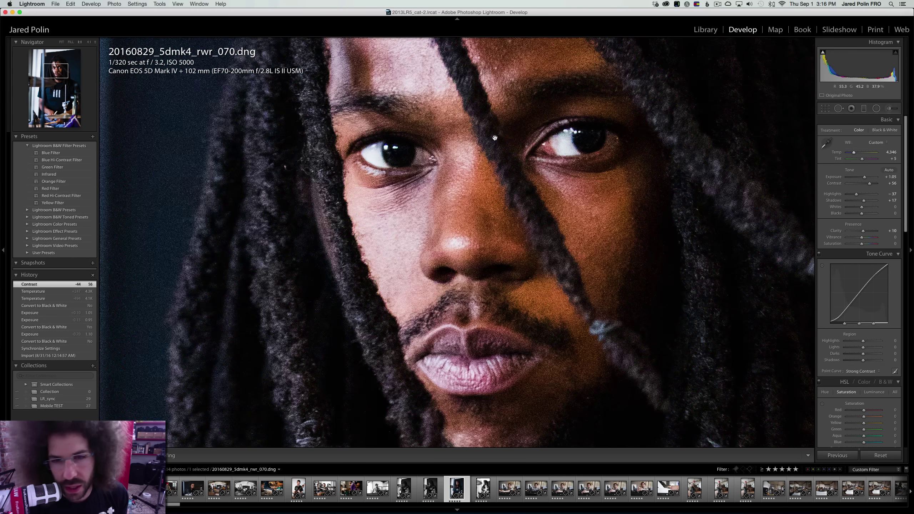
pyautogui.click(447, 146)
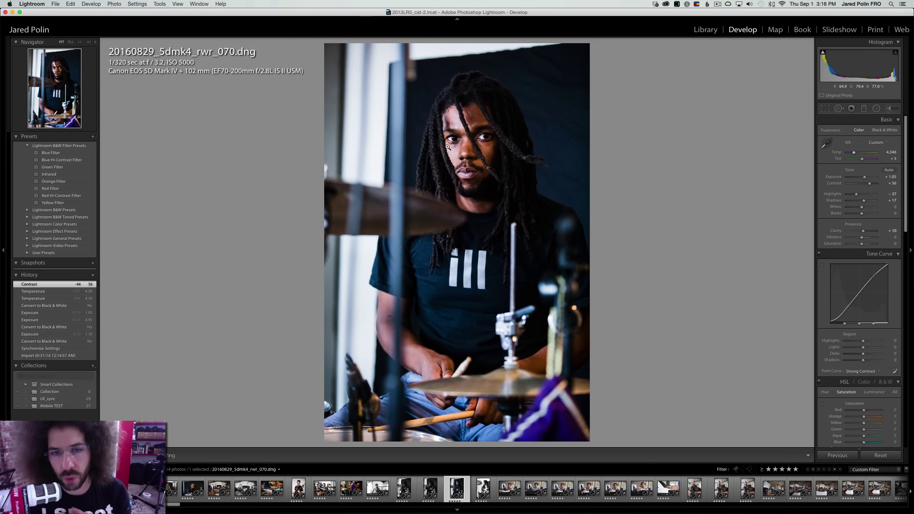
# Move to photo 079 and set Exposure +0.33 and Highlights −10
pyautogui.press('Right')
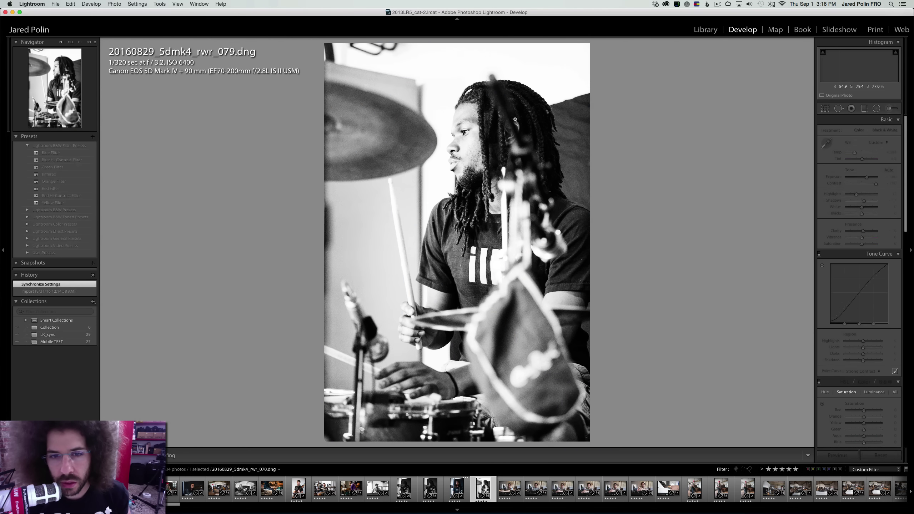
pyautogui.click(863, 178)
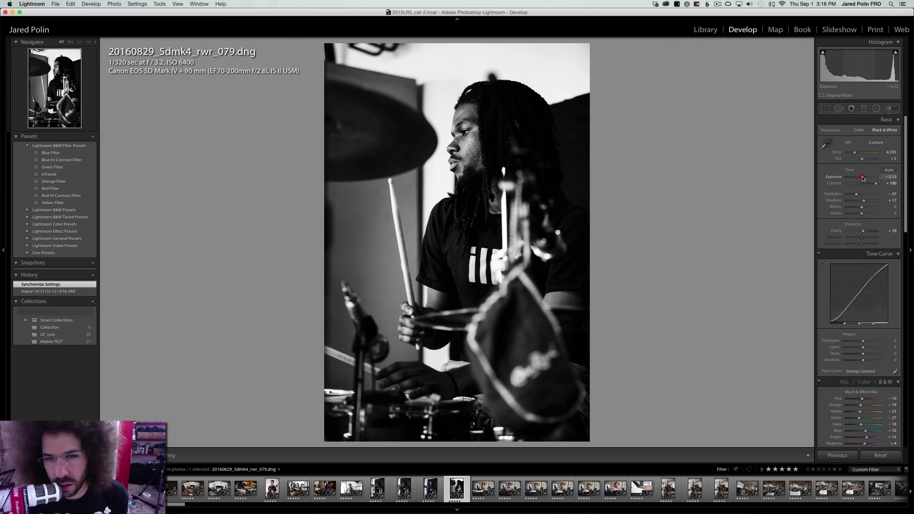
pyautogui.click(862, 195)
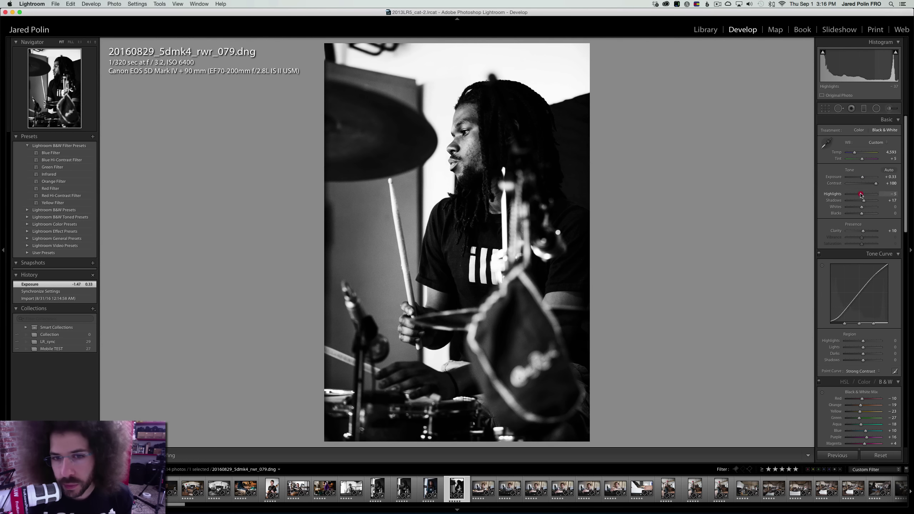
pyautogui.moveTo(861, 195); pyautogui.dragTo(860, 195)
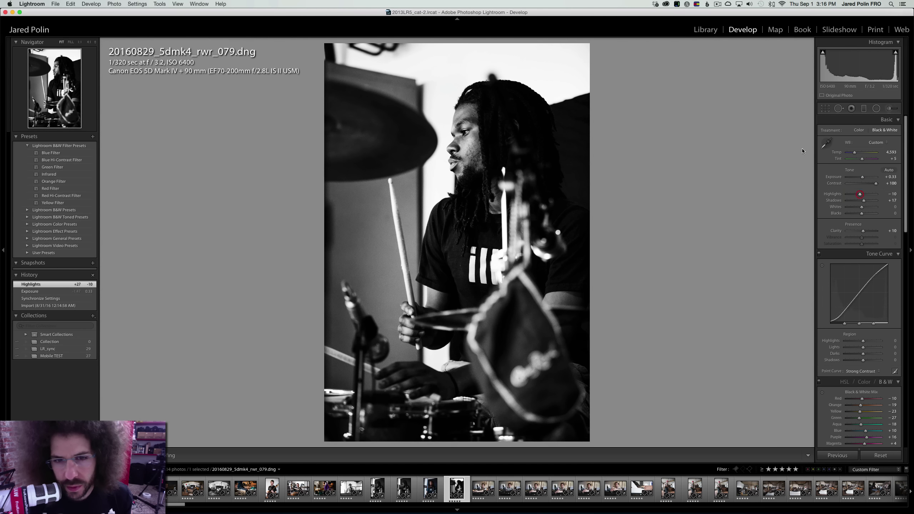
# Compare colour and black and white, drop Contrast to +70, and leave 079 black and white
pyautogui.click(859, 130)
pyautogui.click(875, 131)
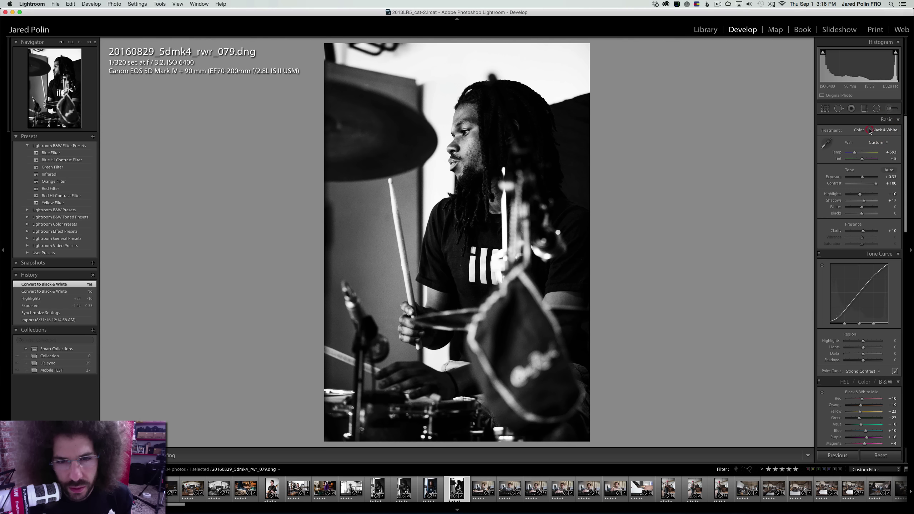
pyautogui.click(861, 130)
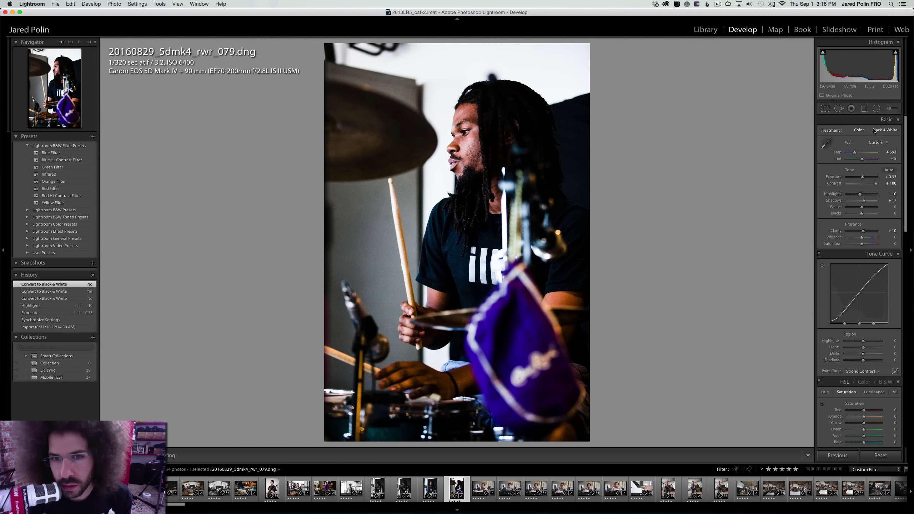
pyautogui.click(856, 153)
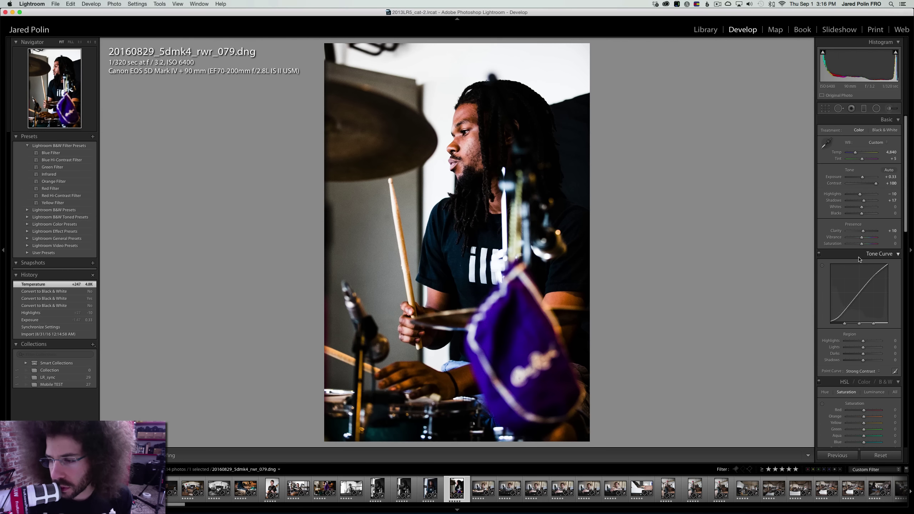
pyautogui.click(872, 184)
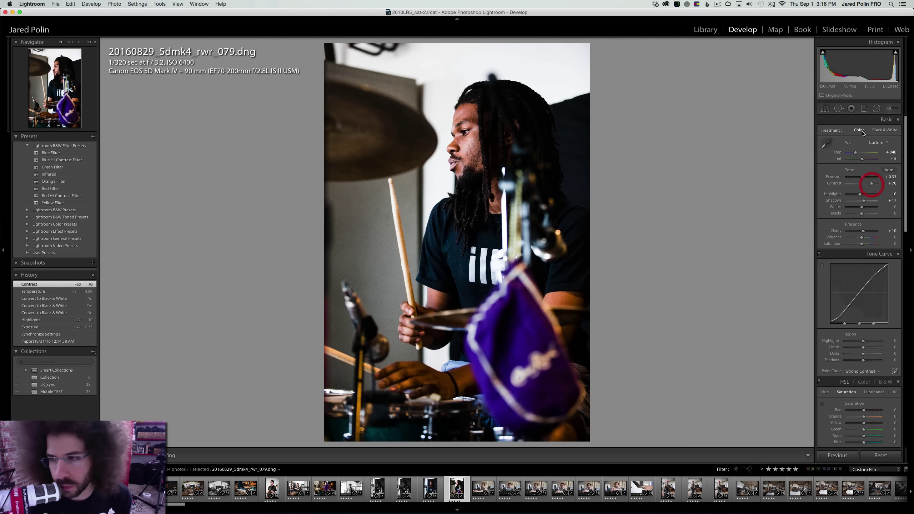
pyautogui.press('v')
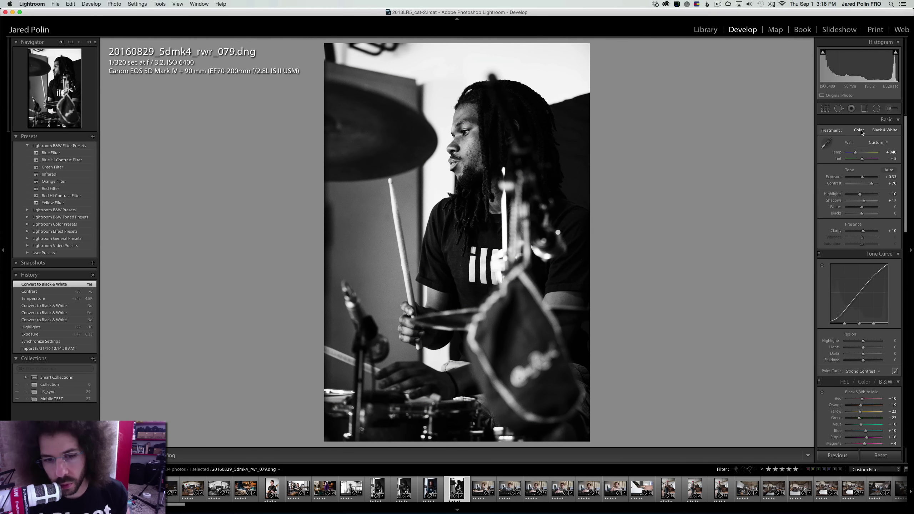
pyautogui.click(862, 132)
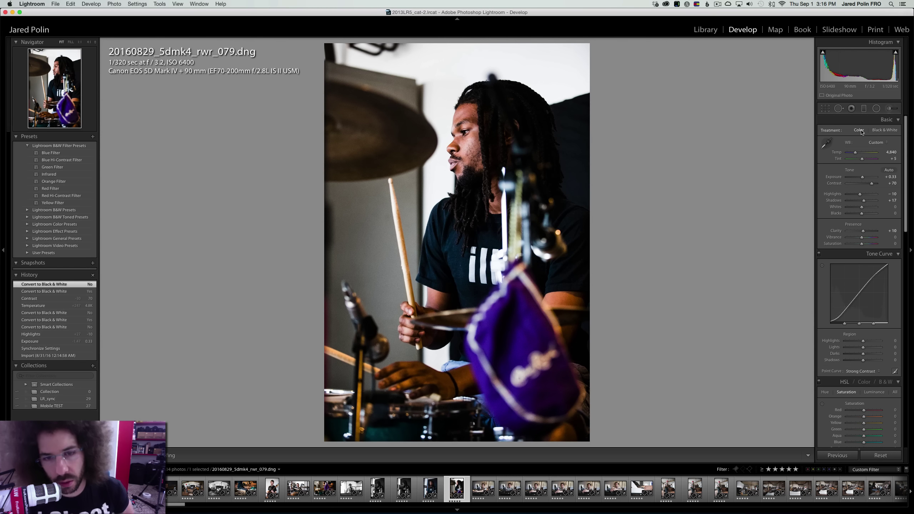
pyautogui.click(882, 131)
# Check the face at 1:1, raise Clarity to +19 and Blacks to −11, then go to 087
pyautogui.click(452, 141)
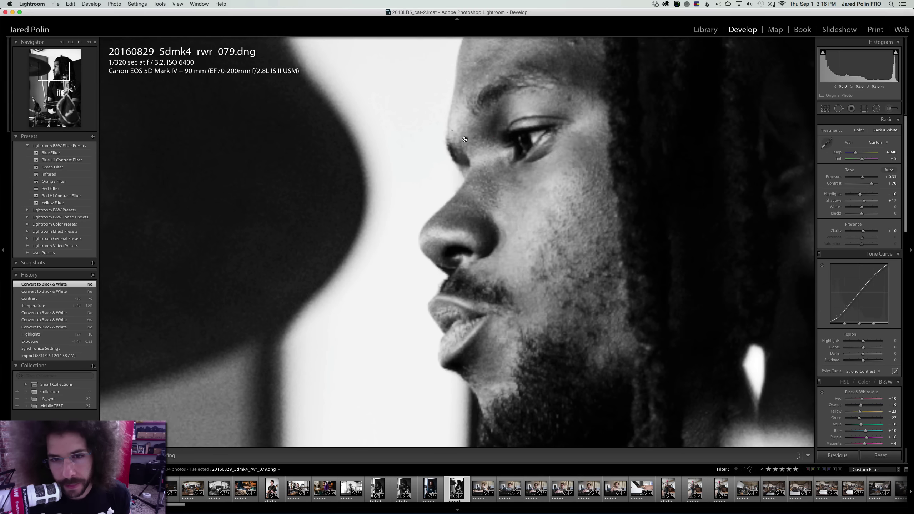
pyautogui.rightClick(500, 141)
pyautogui.click(482, 102)
pyautogui.click(553, 149)
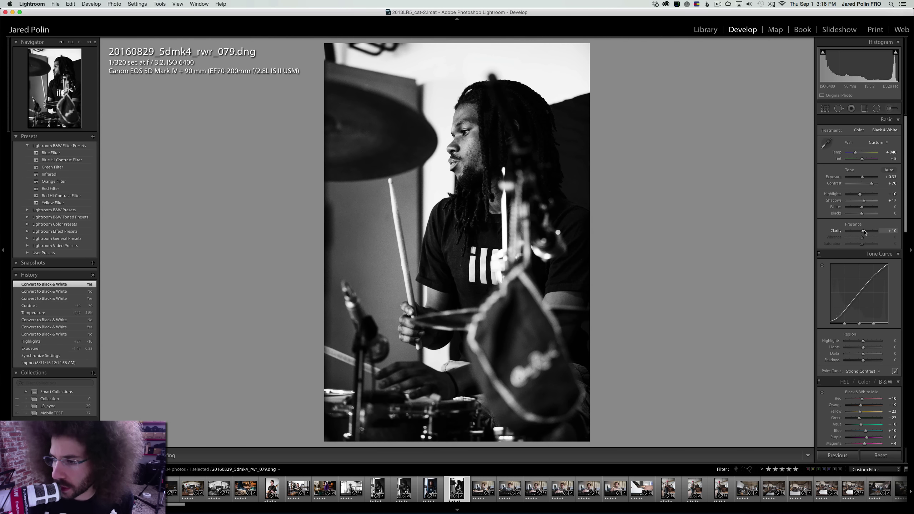
pyautogui.moveTo(865, 232); pyautogui.dragTo(861, 216)
pyautogui.press('Right')
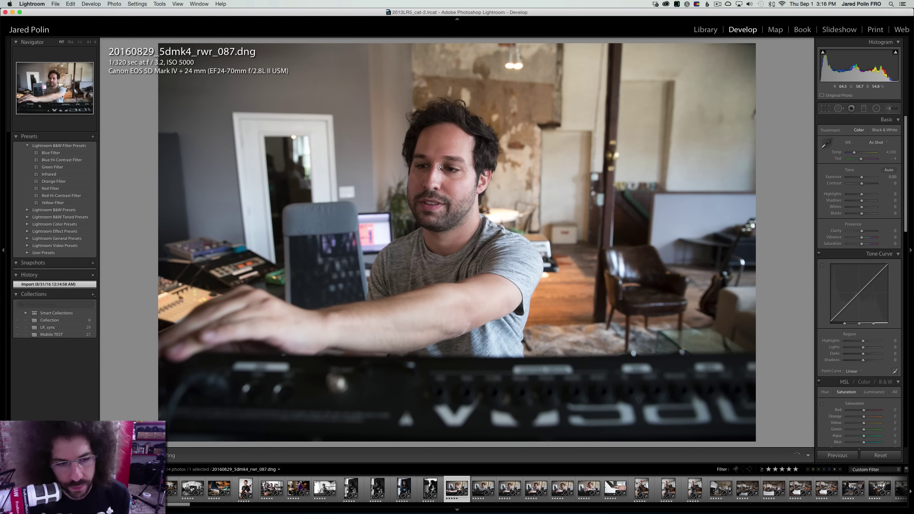
# Inspect photo 087 at 1:1 and compare it with the following shot
pyautogui.click(439, 167)
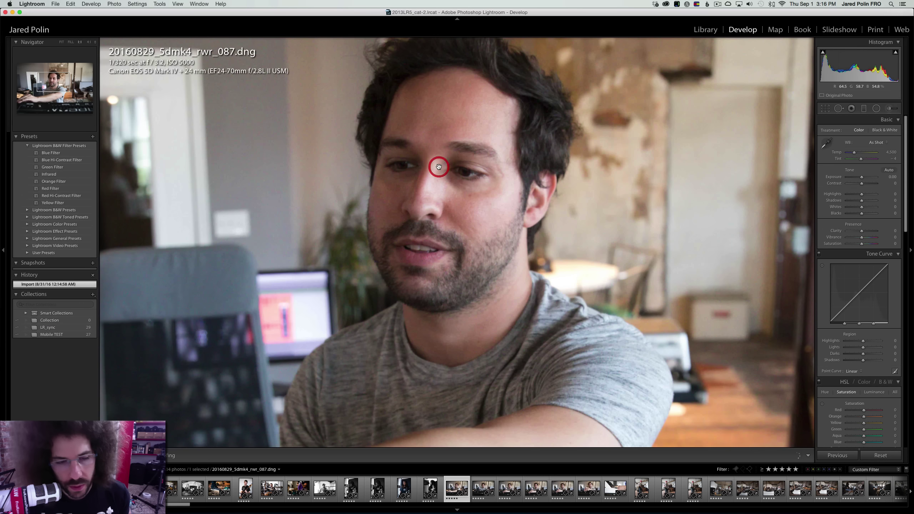
pyautogui.click(460, 163)
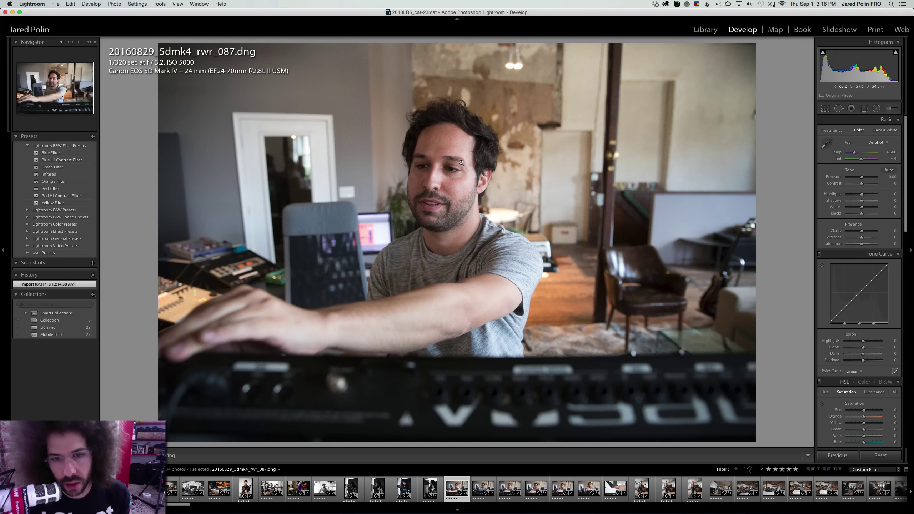
pyautogui.press('Right')
pyautogui.press('Left')
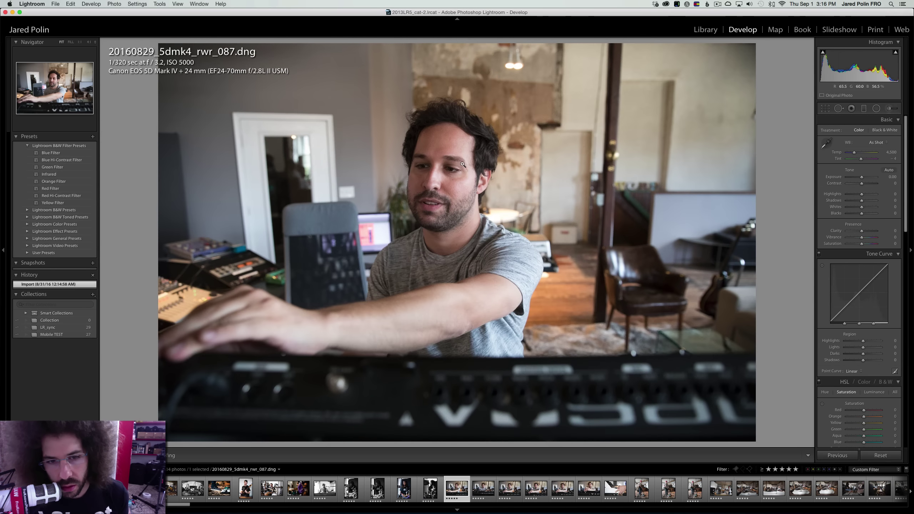
pyautogui.click(450, 165)
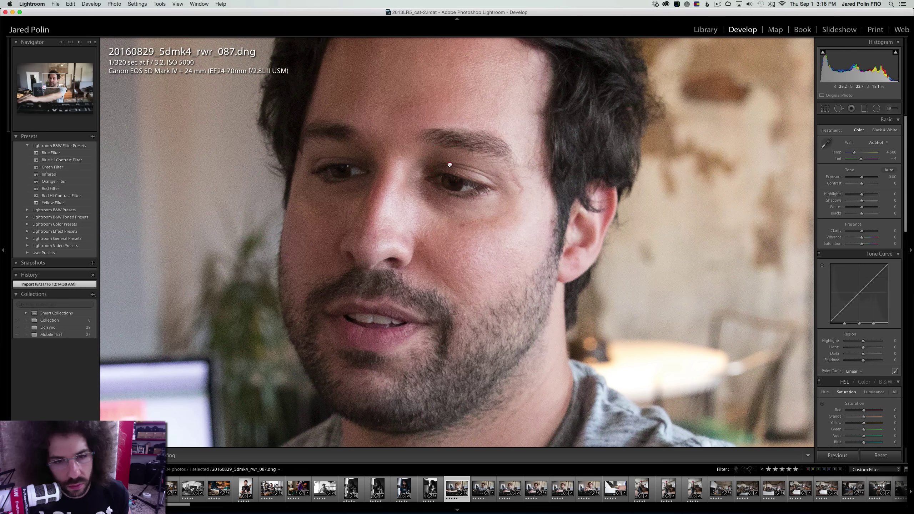
pyautogui.click(450, 165)
# Lower Exposure to +0.19, keep 087 in colour, raise Clarity to +15 and apply the Medium Contrast tone curve
pyautogui.moveTo(852, 179); pyautogui.dragTo(870, 184)
pyautogui.press('v')
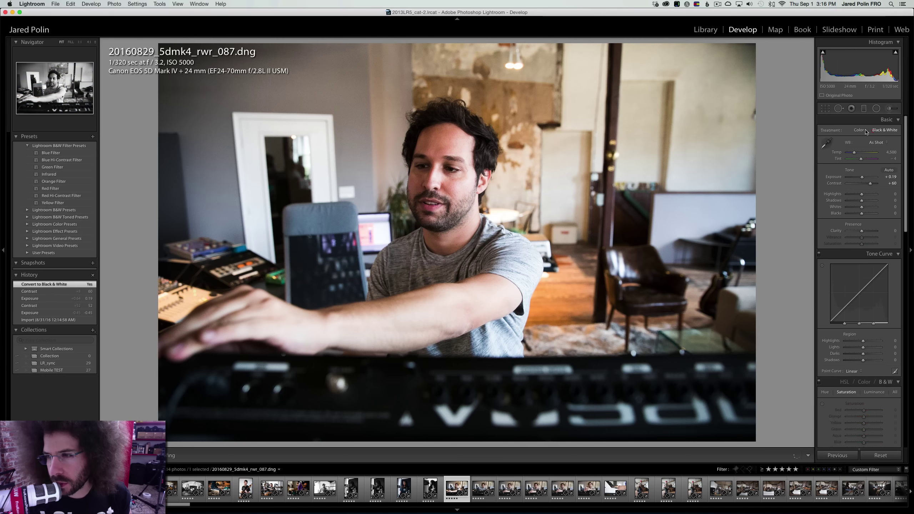
pyautogui.click(860, 130)
pyautogui.click(878, 130)
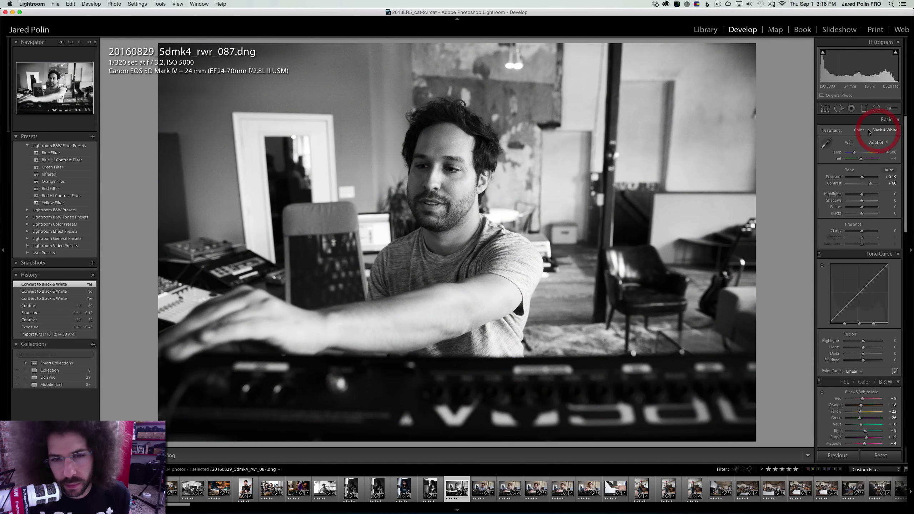
pyautogui.click(859, 130)
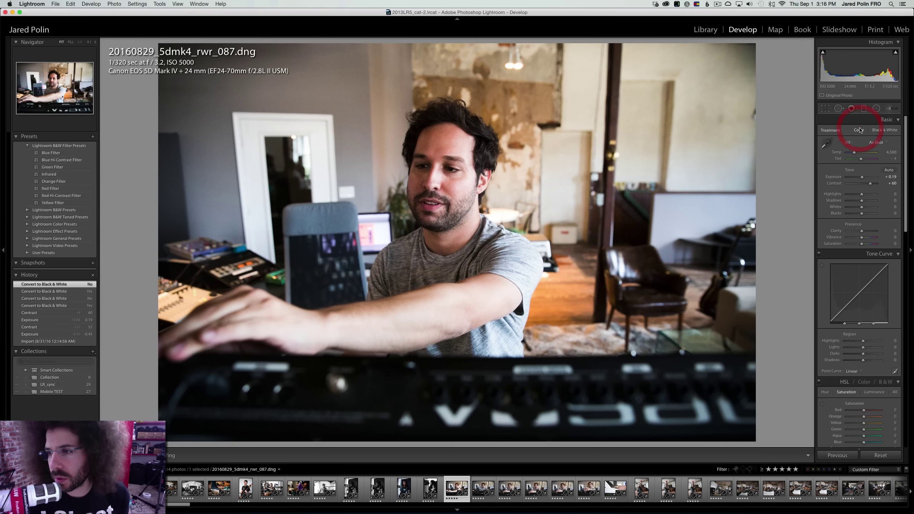
pyautogui.moveTo(863, 231); pyautogui.dragTo(865, 230)
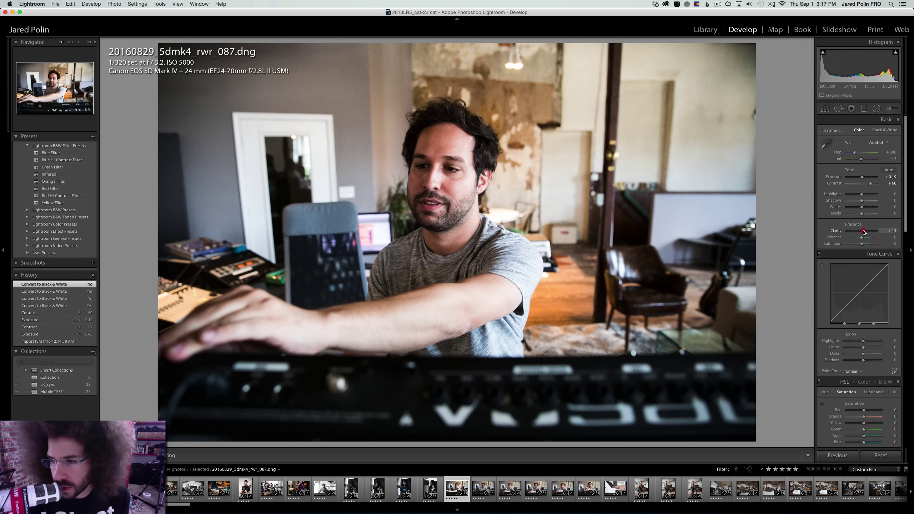
pyautogui.click(854, 371)
pyautogui.click(857, 375)
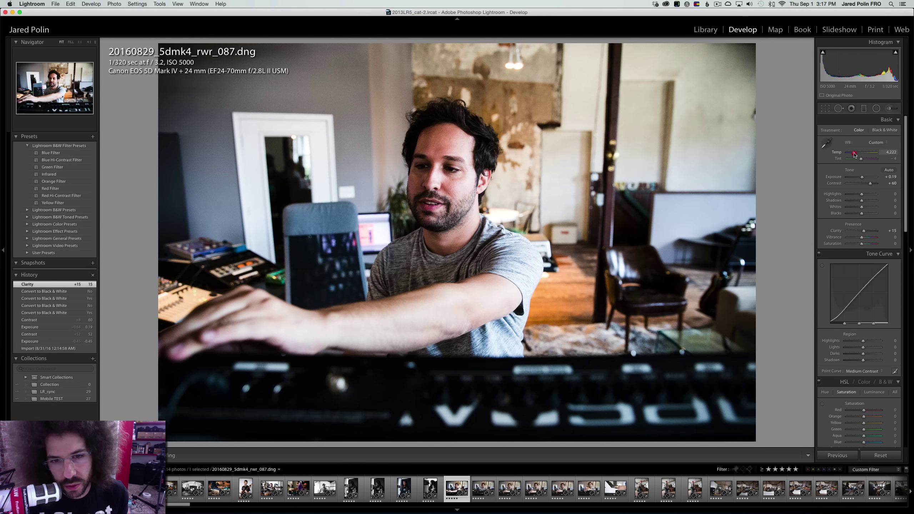
# Cool Temp to about 4,222, set Shadows +4 and Contrast +53, keeping 087 in colour
pyautogui.moveTo(855, 154); pyautogui.dragTo(854, 153)
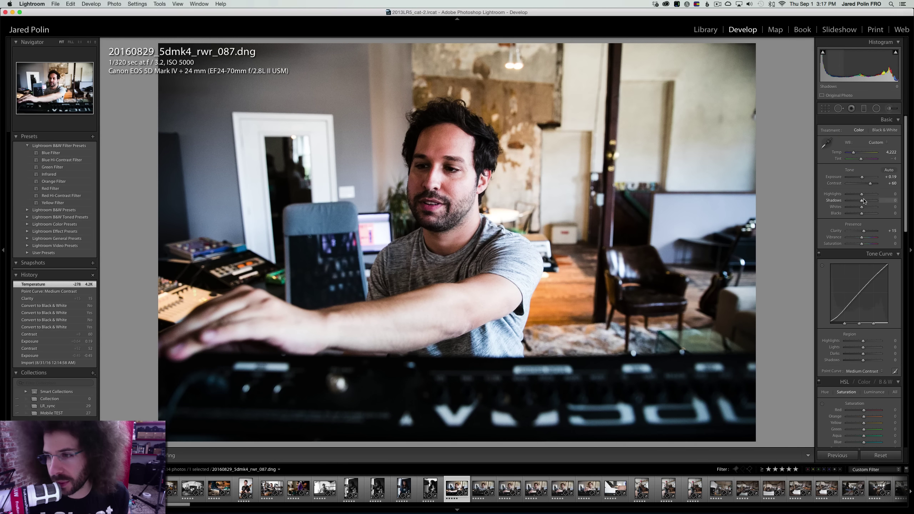
pyautogui.click(864, 201)
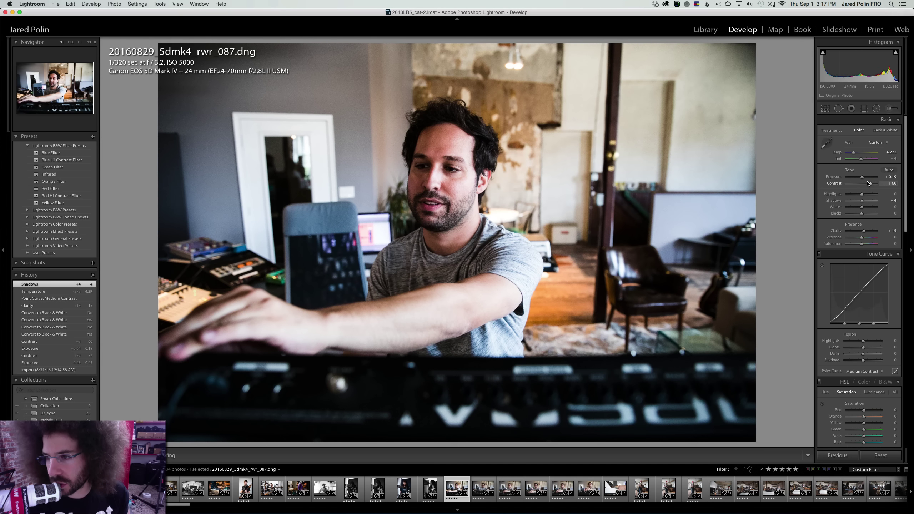
pyautogui.moveTo(869, 183); pyautogui.dragTo(862, 185)
pyautogui.click(453, 164)
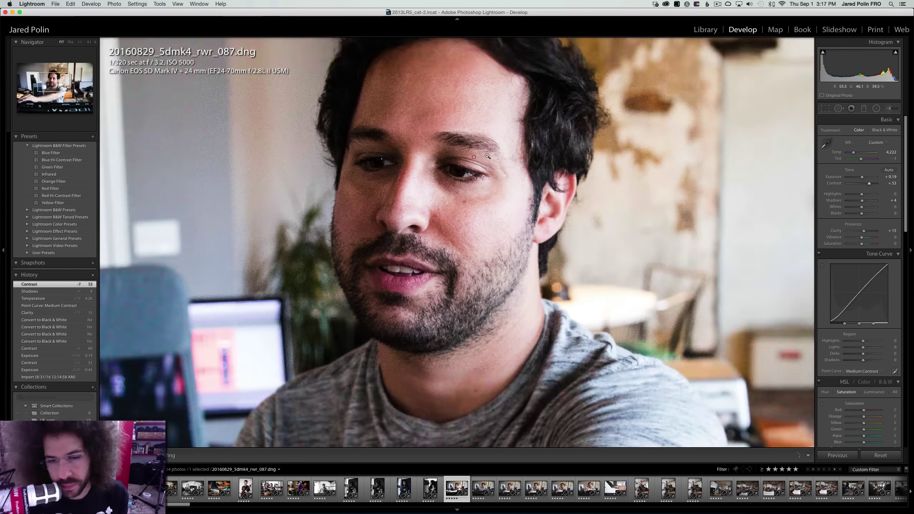
pyautogui.click(474, 157)
pyautogui.click(885, 130)
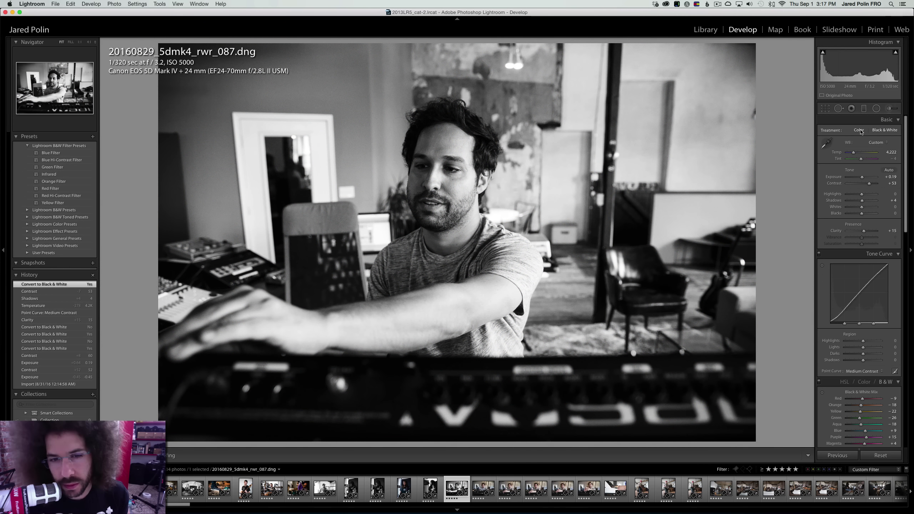
pyautogui.click(860, 130)
# Select 087 with its five similar shots and synchronize 087's settings to them
pyautogui.press('Right')
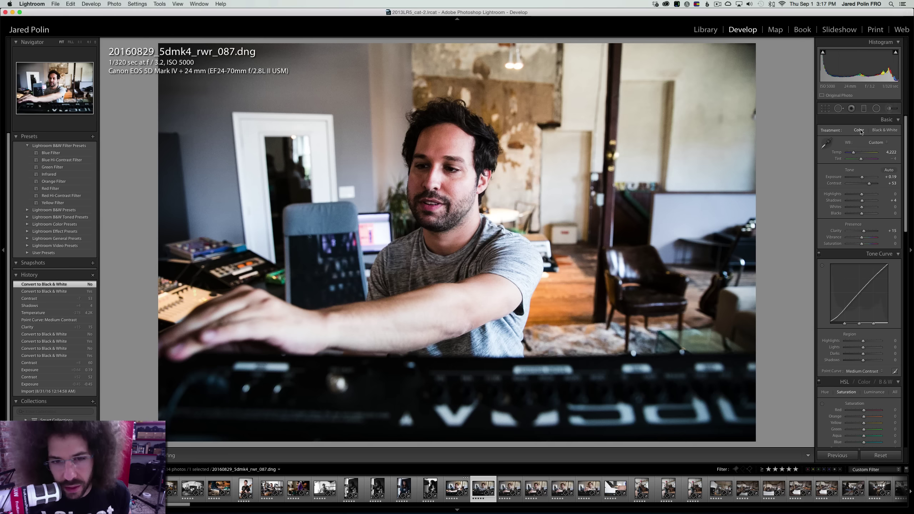
pyautogui.press('Left')
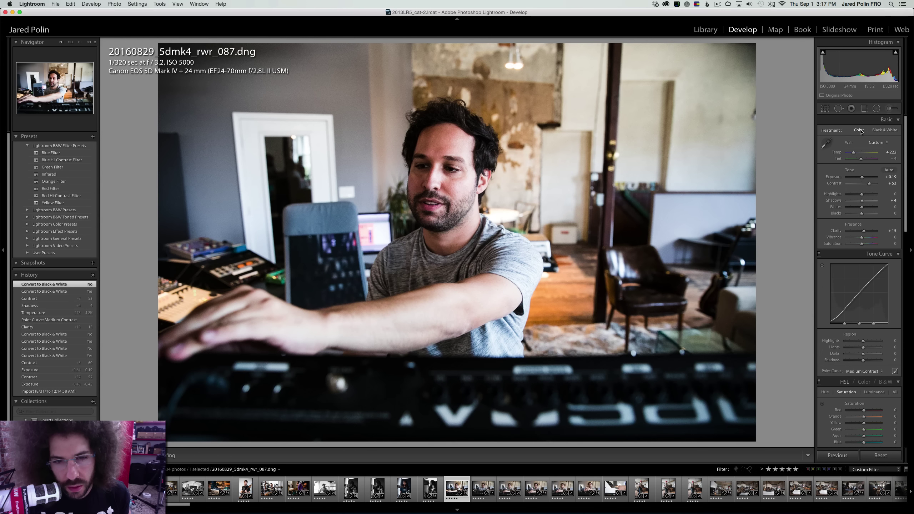
pyautogui.keyDown('shift'); pyautogui.click(589, 489); pyautogui.keyUp('shift')
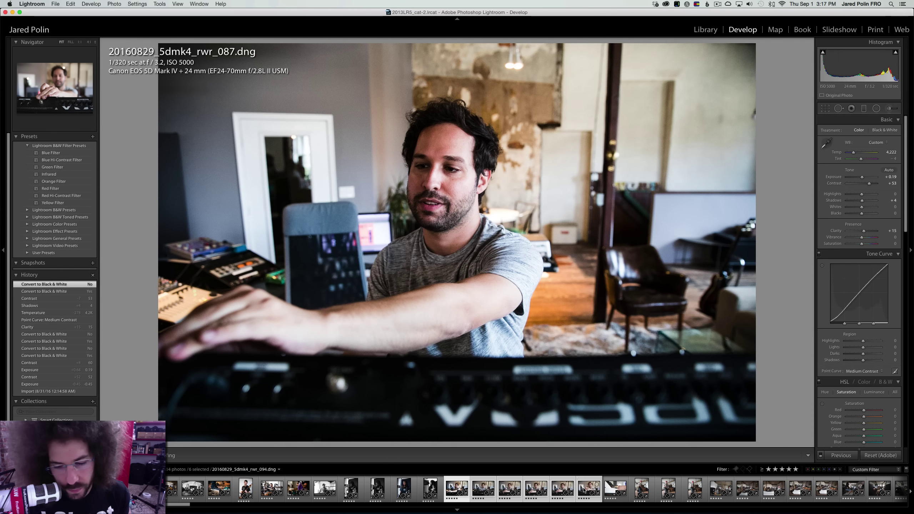
pyautogui.click(828, 456)
pyautogui.click(567, 166)
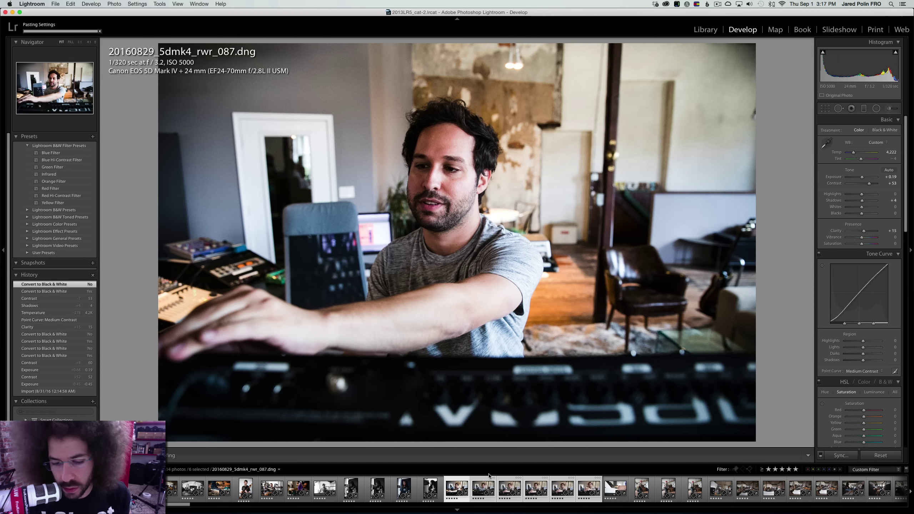
# Open rwr_088 and settle its Contrast at +41, keeping it in colour
pyautogui.click(477, 479)
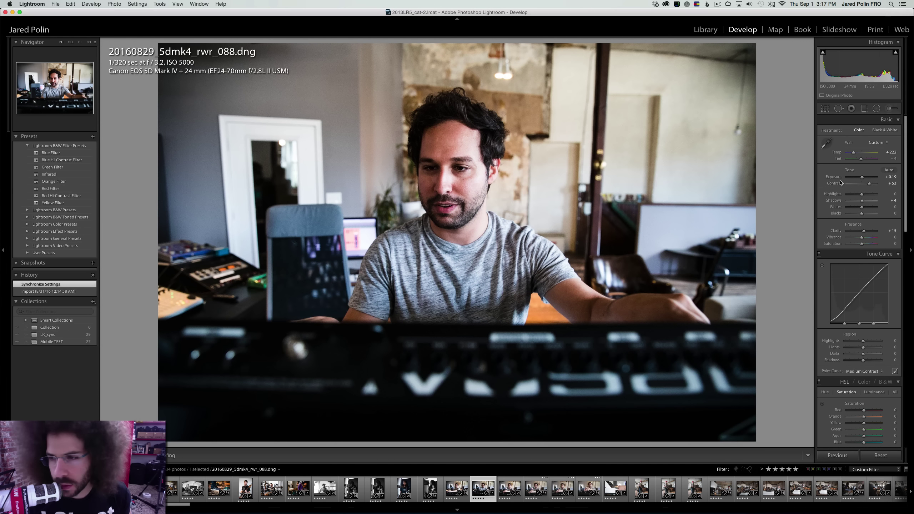
pyautogui.moveTo(870, 183); pyautogui.dragTo(865, 184)
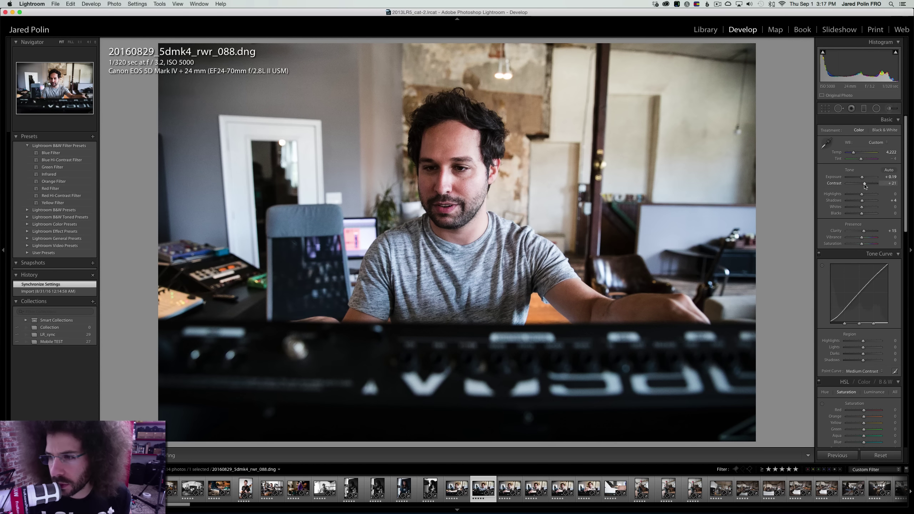
pyautogui.click(864, 184)
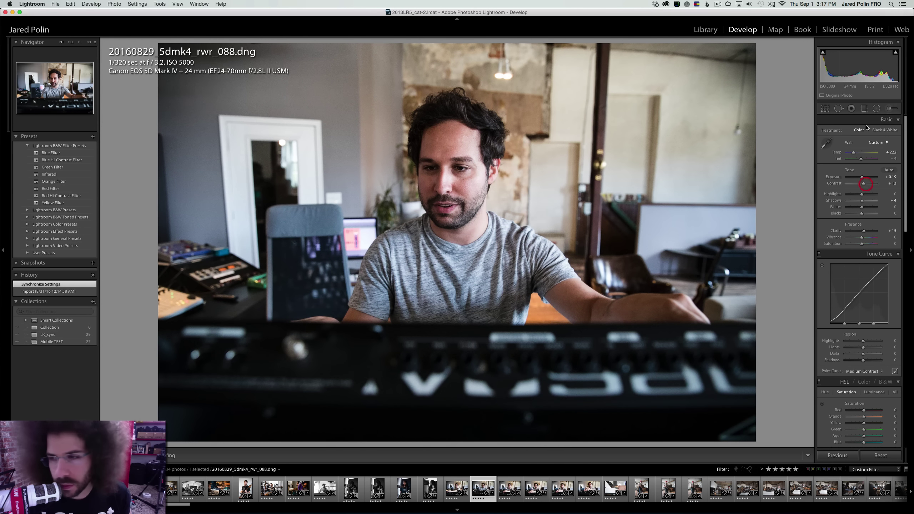
pyautogui.click(878, 130)
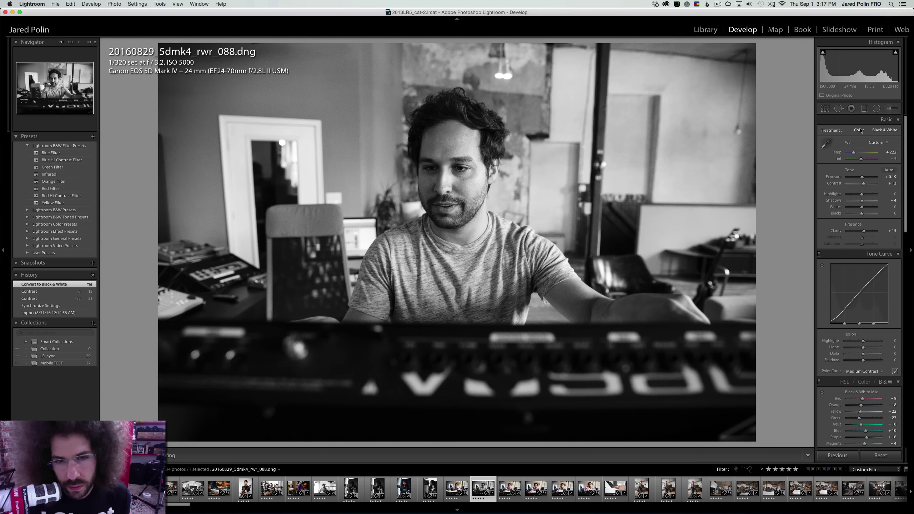
pyautogui.click(861, 130)
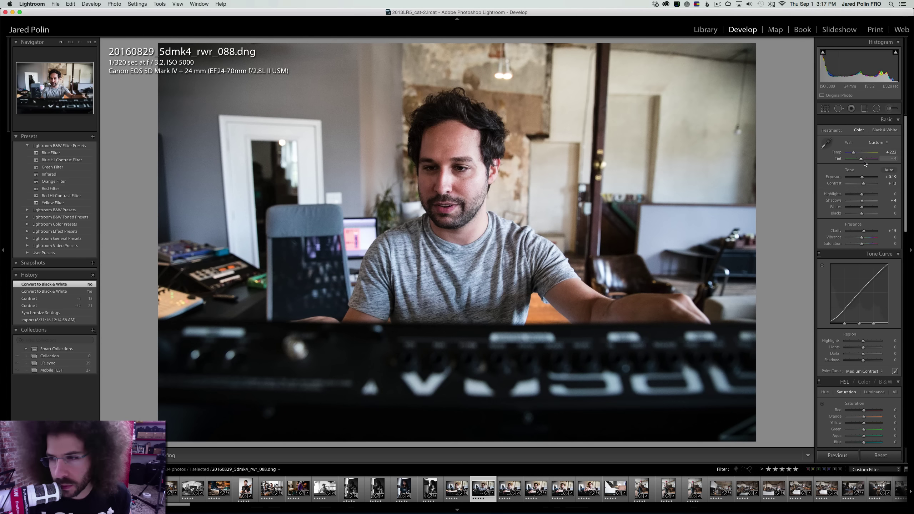
pyautogui.click(867, 185)
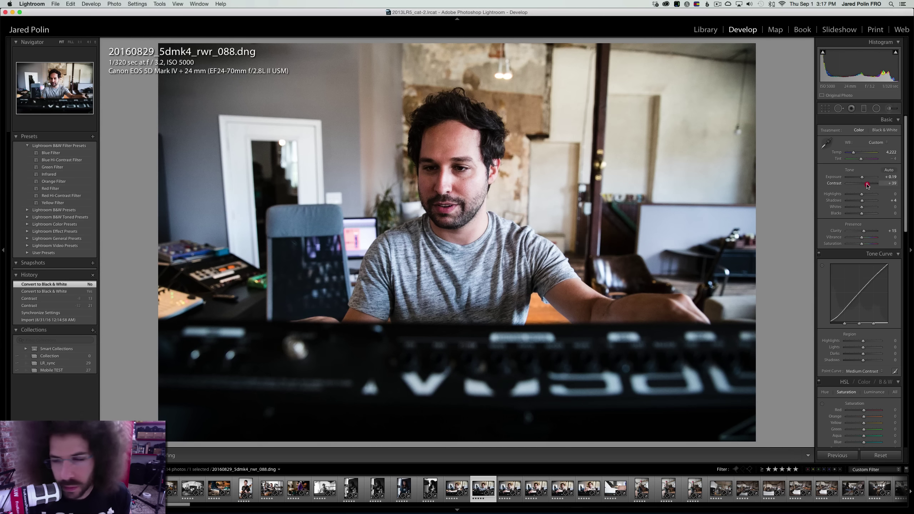
pyautogui.moveTo(867, 185); pyautogui.dragTo(860, 195)
# Reset Highlights, darken Blacks and Shadows, then open rwr_090 and warm its temperature slightly
pyautogui.doubleClick(861, 194)
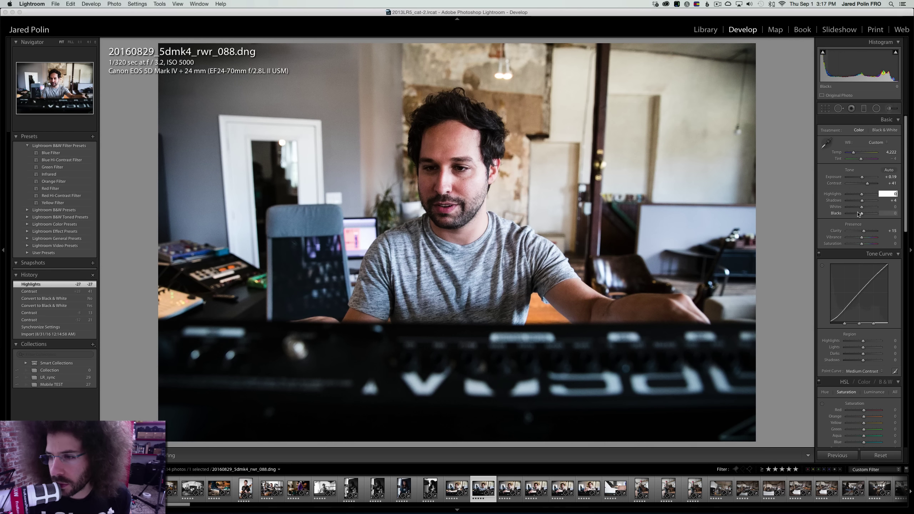
pyautogui.moveTo(859, 215); pyautogui.dragTo(859, 203)
pyautogui.press('Left')
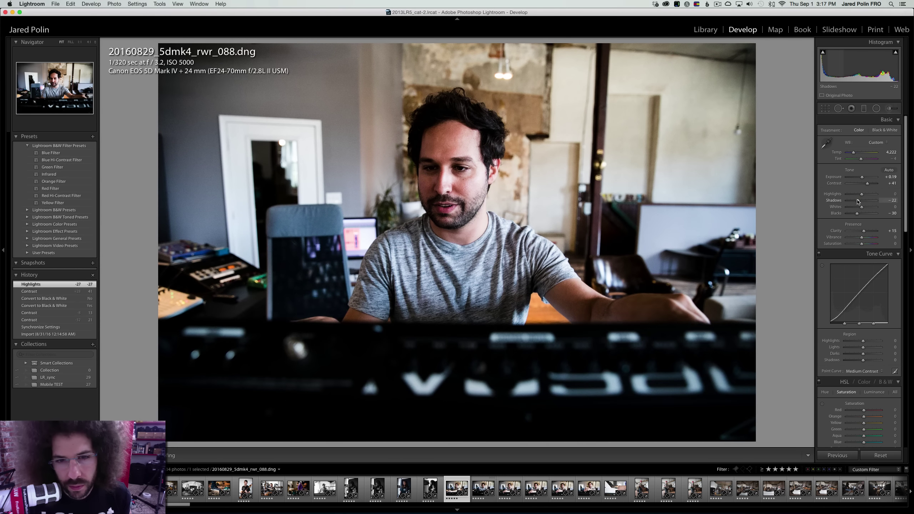
pyautogui.press('Right')
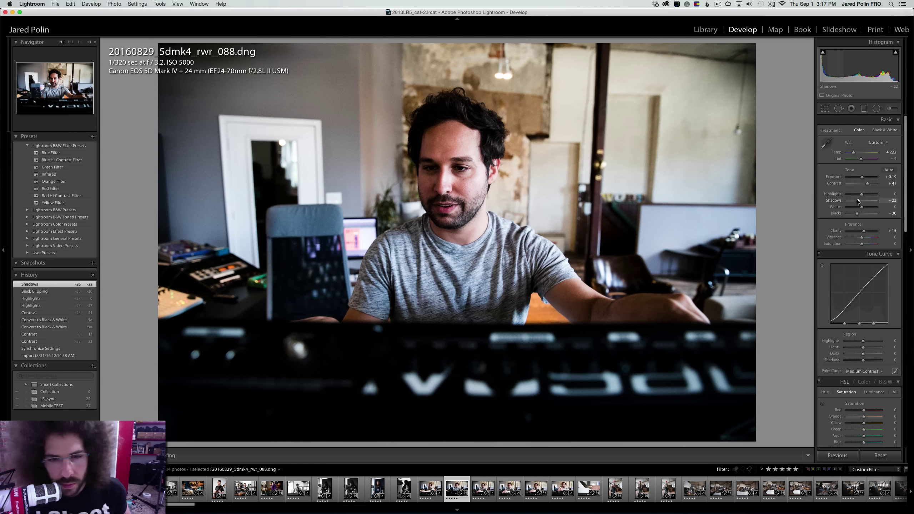
pyautogui.press('Right')
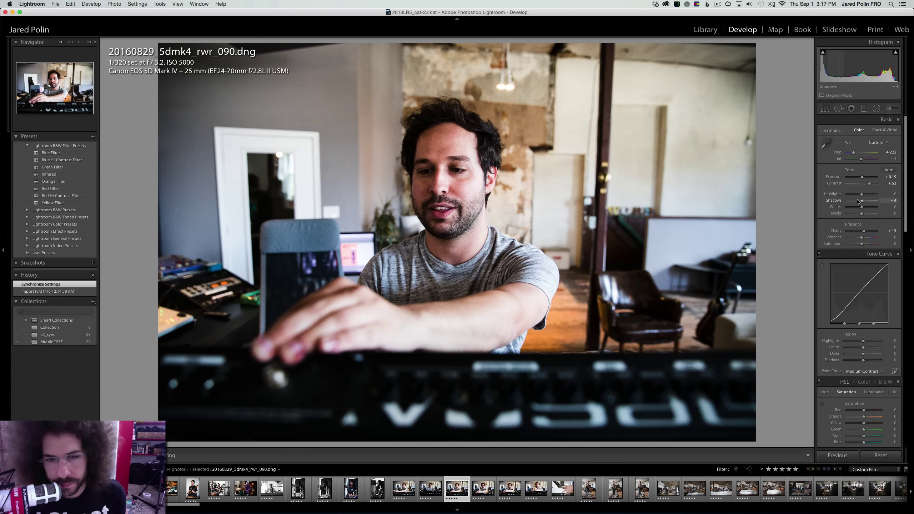
pyautogui.moveTo(853, 153); pyautogui.dragTo(855, 153)
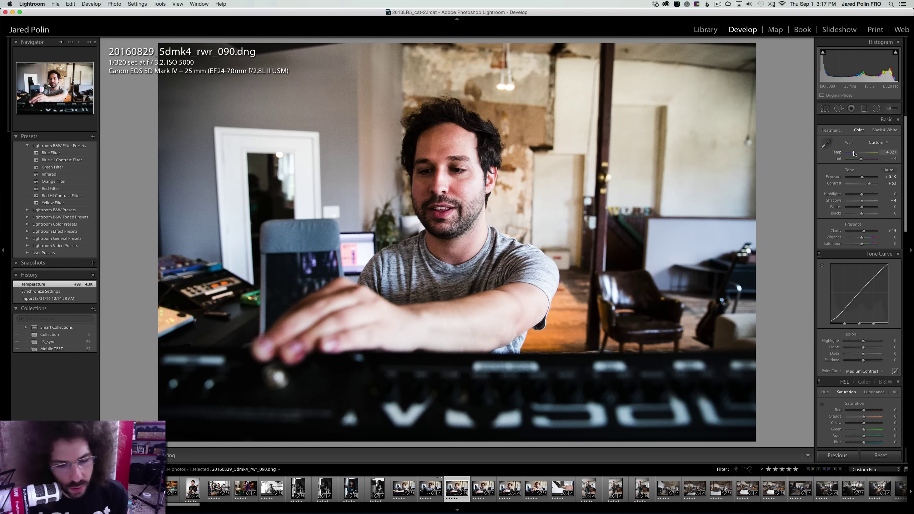
# Keep rwr_090 in colour after a black-and-white preview and cool its Temp to 4,099
pyautogui.click(888, 130)
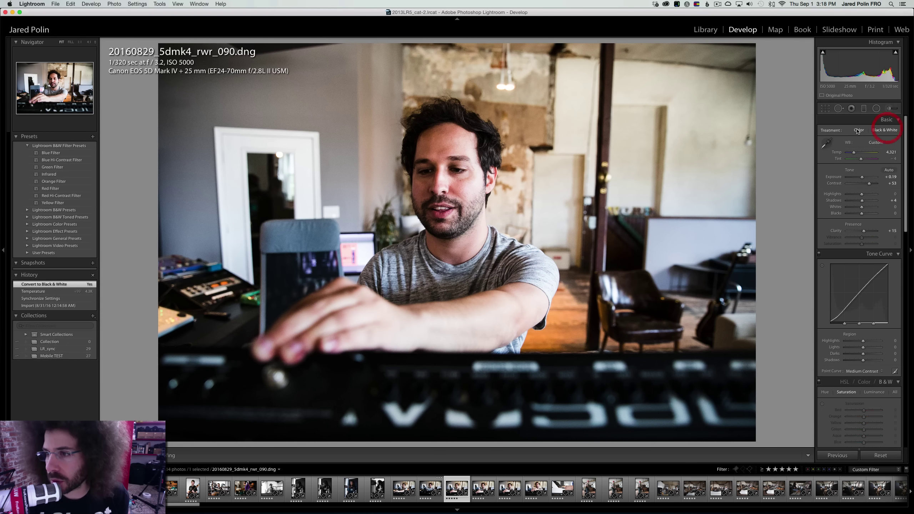
pyautogui.click(858, 131)
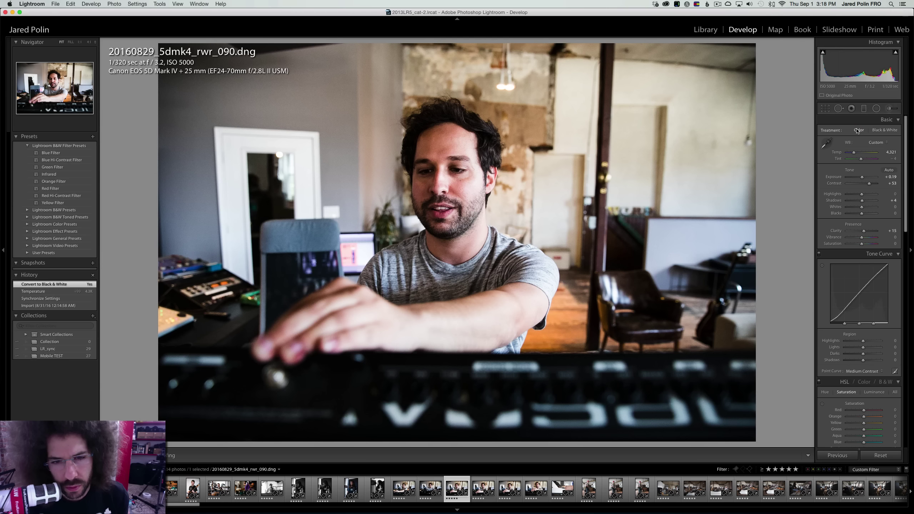
pyautogui.moveTo(854, 152); pyautogui.dragTo(853, 153)
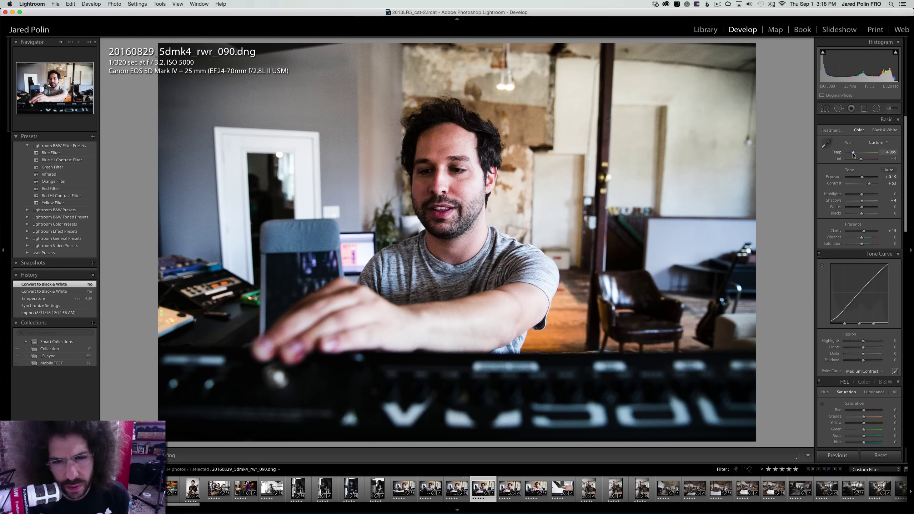
pyautogui.press('Right')
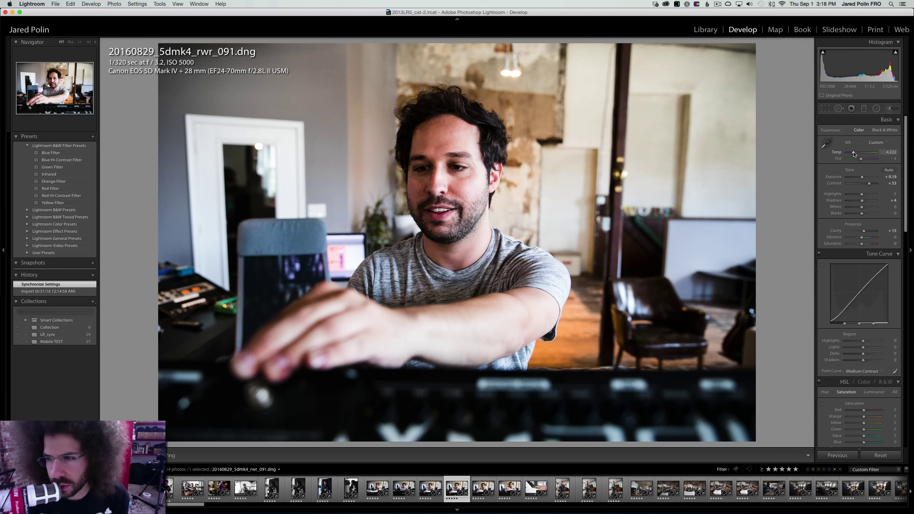
# Cool rwr_091's Temp, keep it in colour after a black-and-white preview, then advance past rwr_092
pyautogui.moveTo(854, 153); pyautogui.dragTo(854, 153)
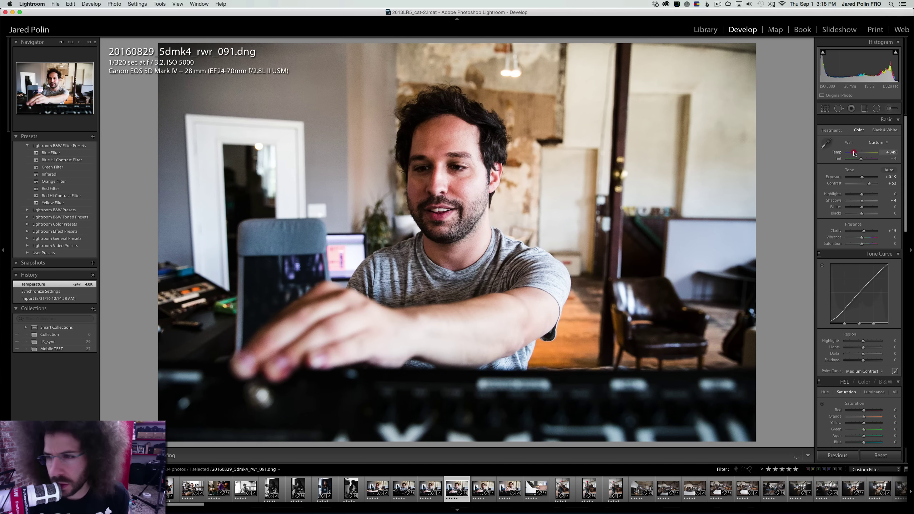
pyautogui.press('Left')
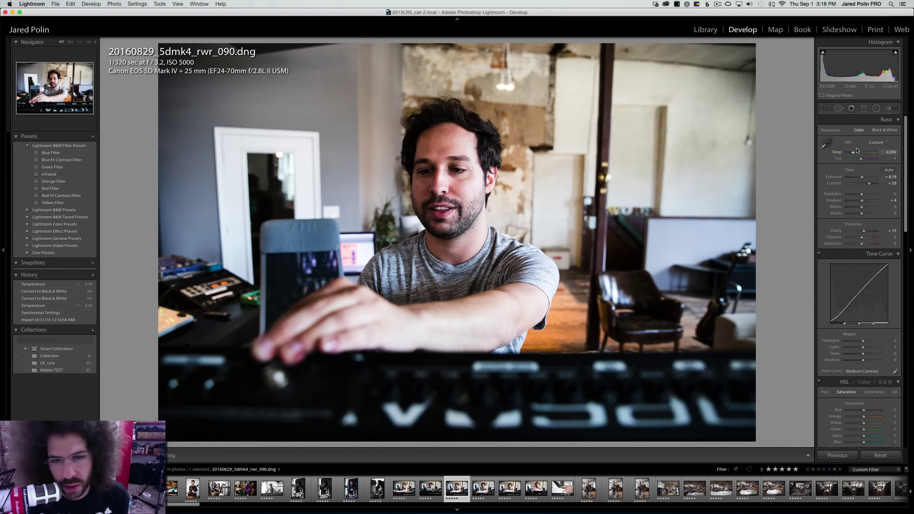
pyautogui.press('Right')
pyautogui.click(885, 130)
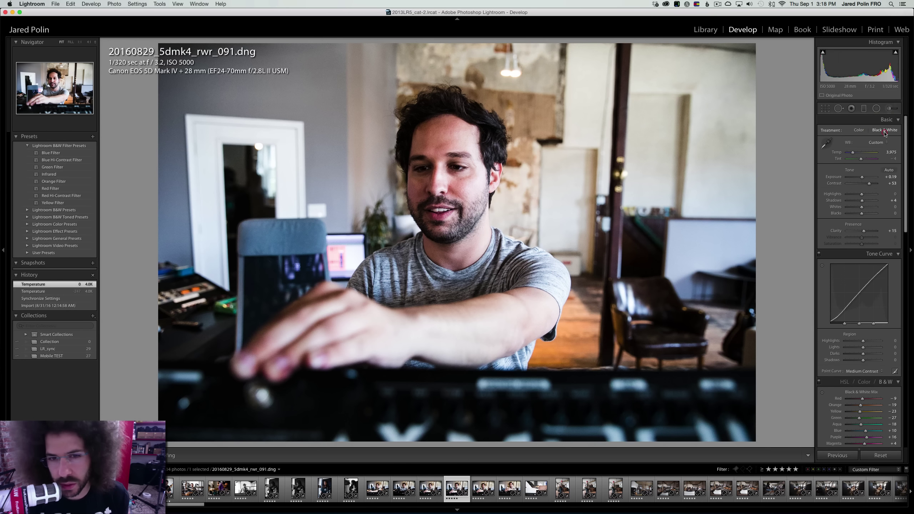
pyautogui.click(860, 130)
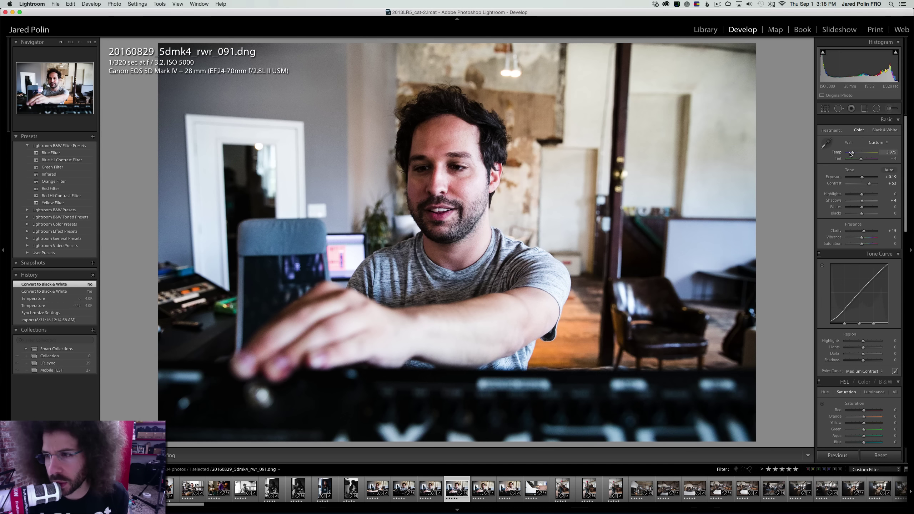
pyautogui.moveTo(853, 155); pyautogui.dragTo(853, 155)
pyautogui.press('Right')
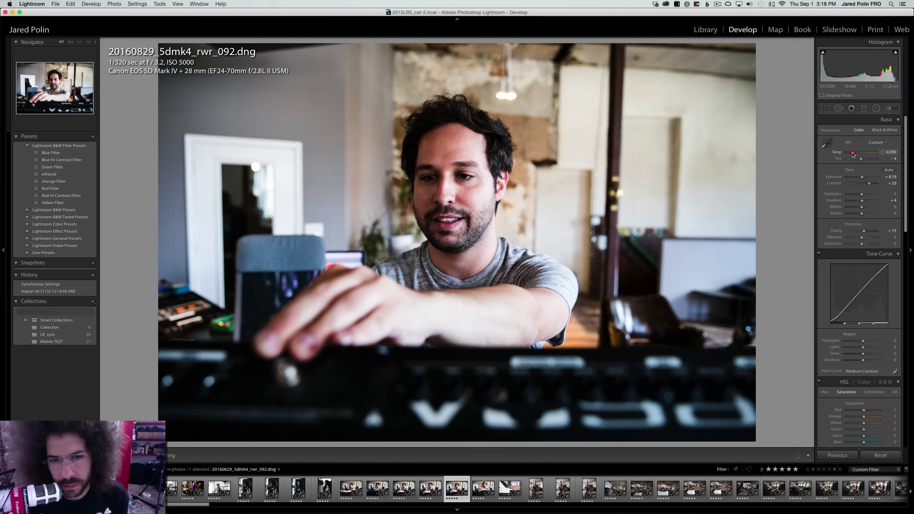
pyautogui.press('Right')
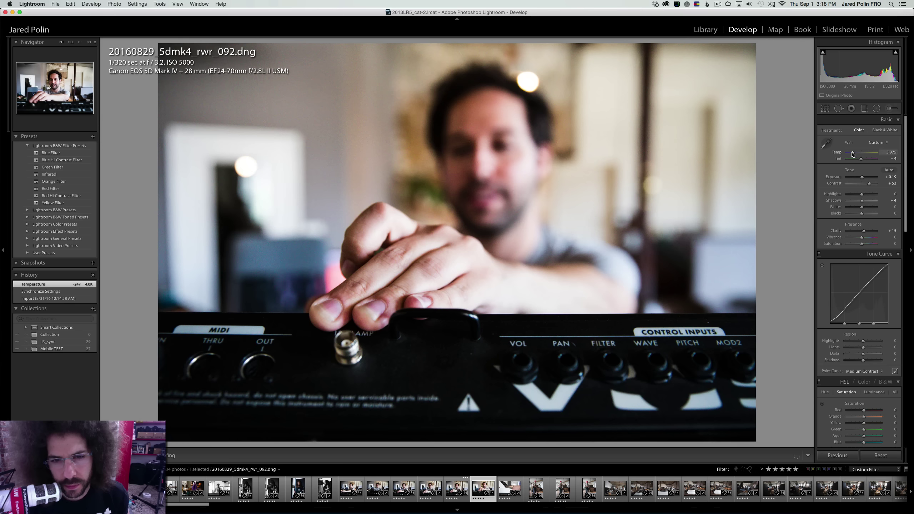
# Keep photo 094 in colour with Highlights −54, Contrast +74, Exposure +0.15 and Shadows +38
pyautogui.click(876, 130)
pyautogui.click(860, 130)
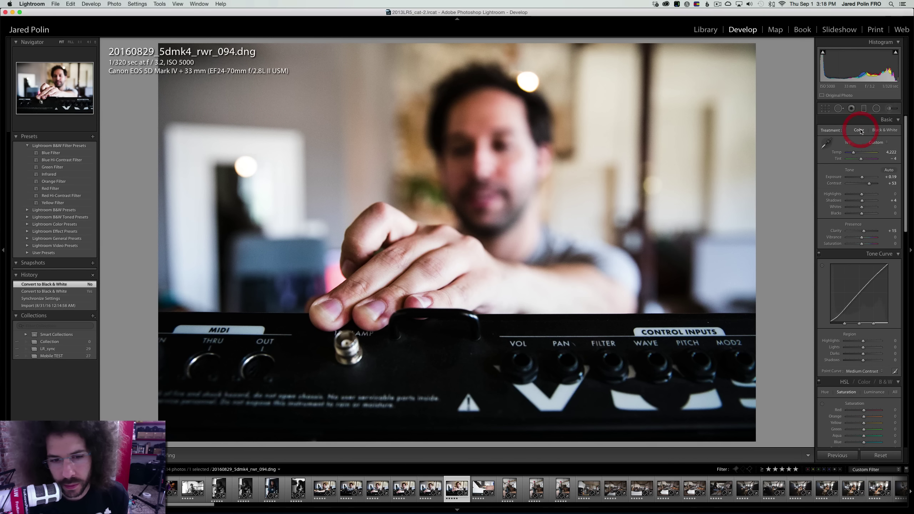
pyautogui.moveTo(862, 195); pyautogui.dragTo(855, 195)
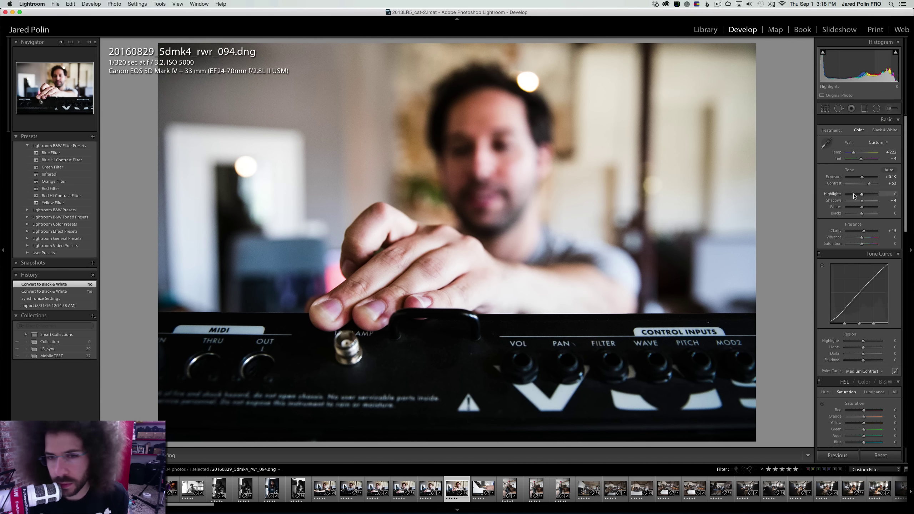
pyautogui.click(872, 184)
pyautogui.click(863, 178)
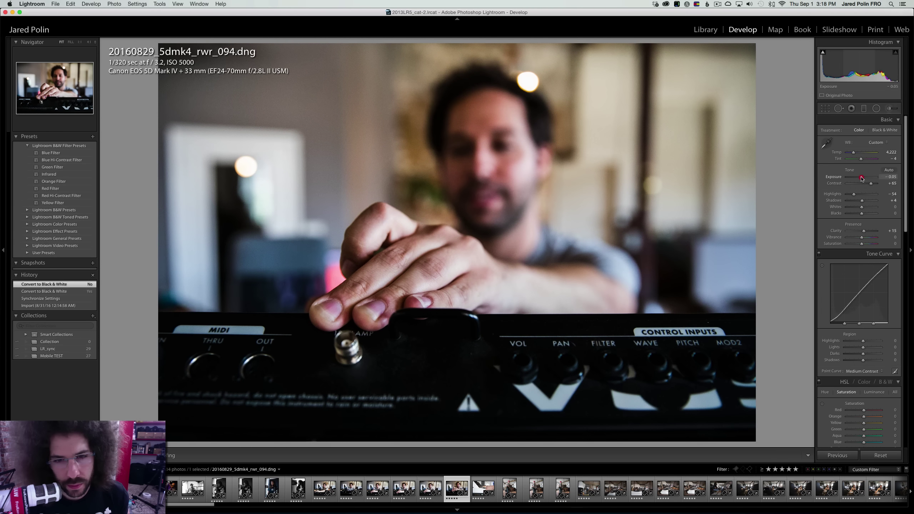
pyautogui.moveTo(863, 178); pyautogui.dragTo(862, 215)
pyautogui.click(873, 184)
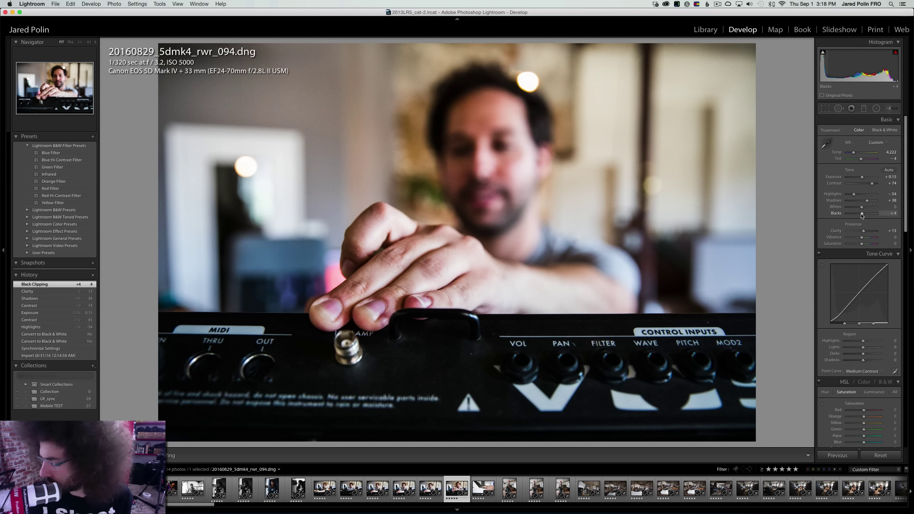
# Check finger detail at 1:1, then move to photo 097 and clear its rating
pyautogui.click(360, 273)
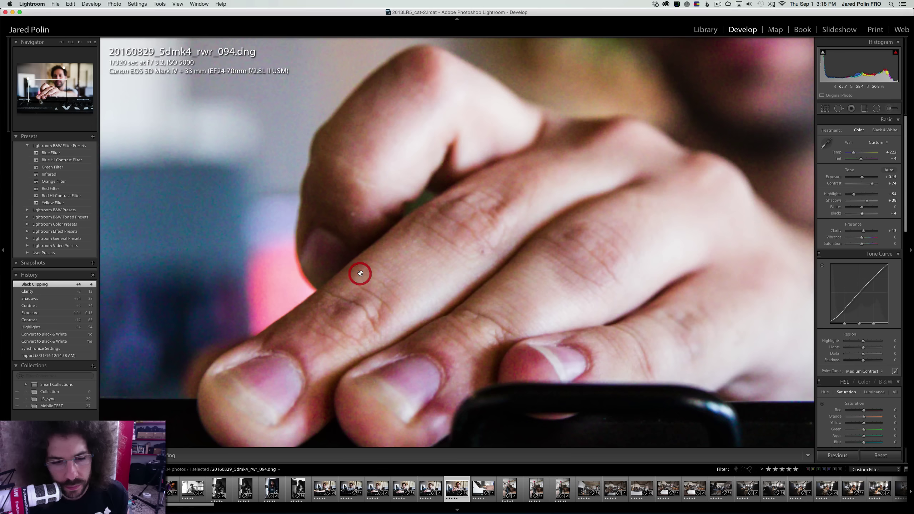
pyautogui.moveTo(360, 272); pyautogui.dragTo(474, 151)
pyautogui.press('Right')
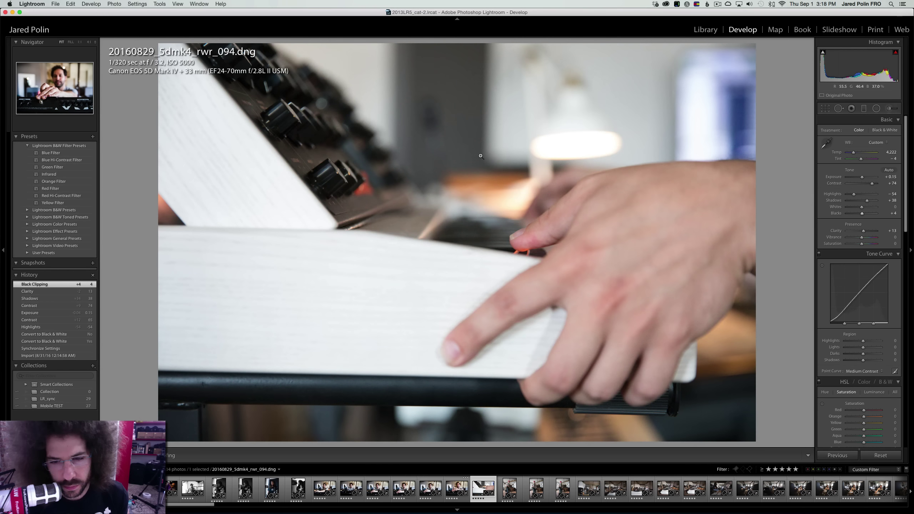
pyautogui.click(532, 229)
pyautogui.press('0')
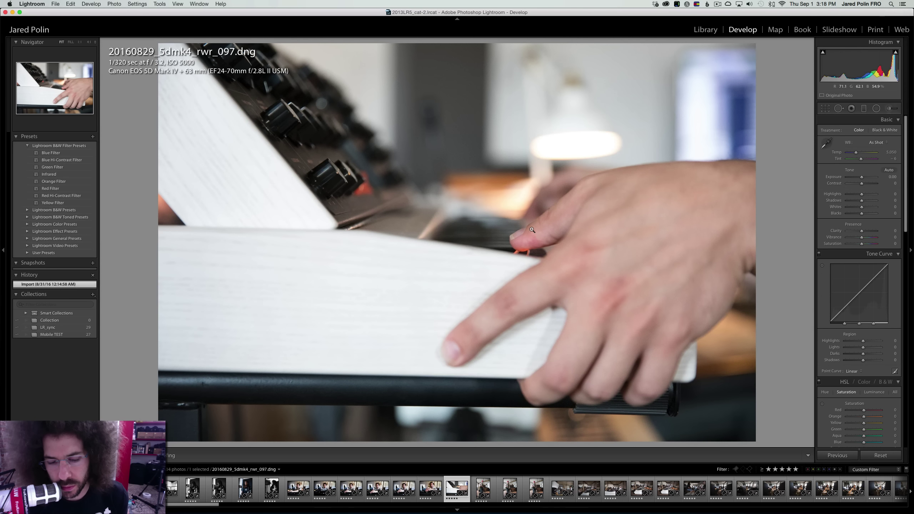
# Give photo 097 a zero rating and compare the neighbouring shots at 1:1
pyautogui.press('0')
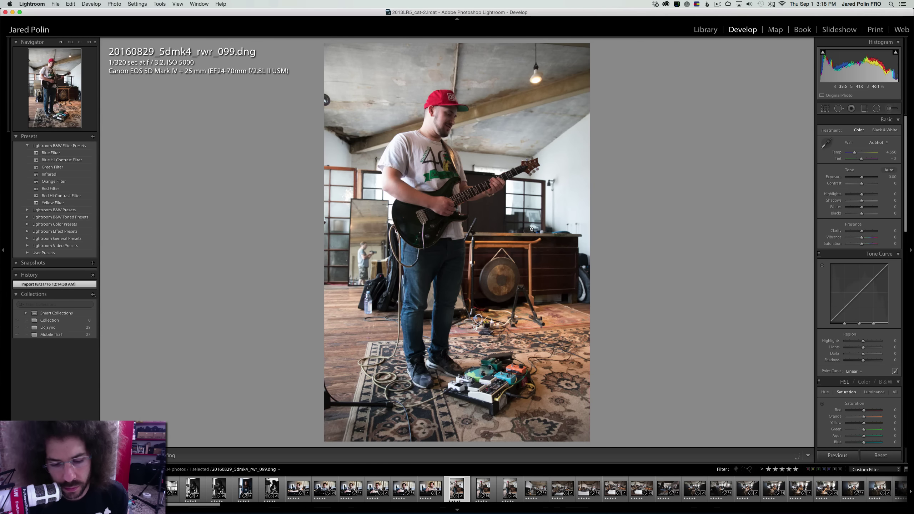
pyautogui.press('Right')
pyautogui.press('Right')
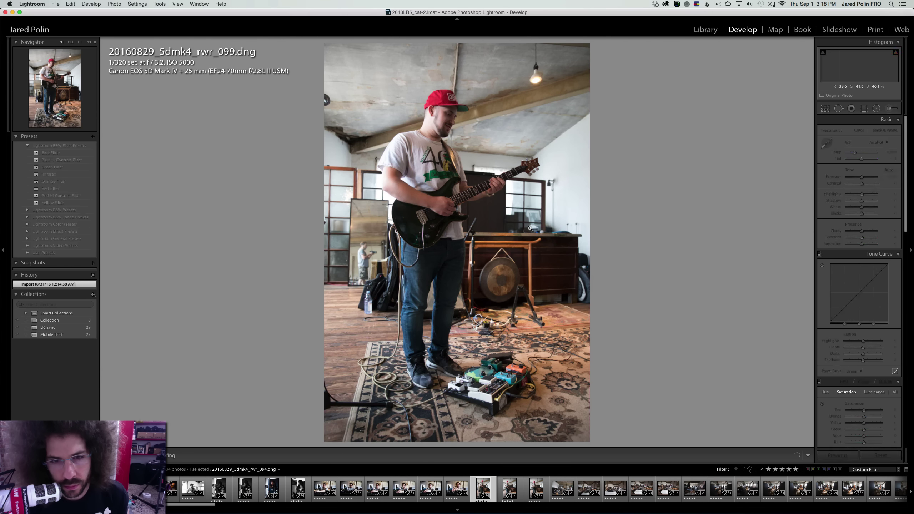
pyautogui.press('Left')
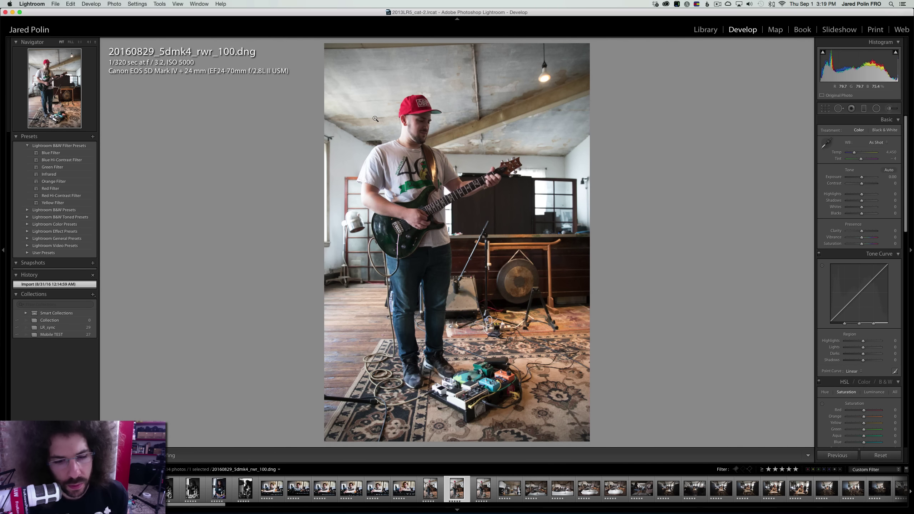
pyautogui.click(324, 101)
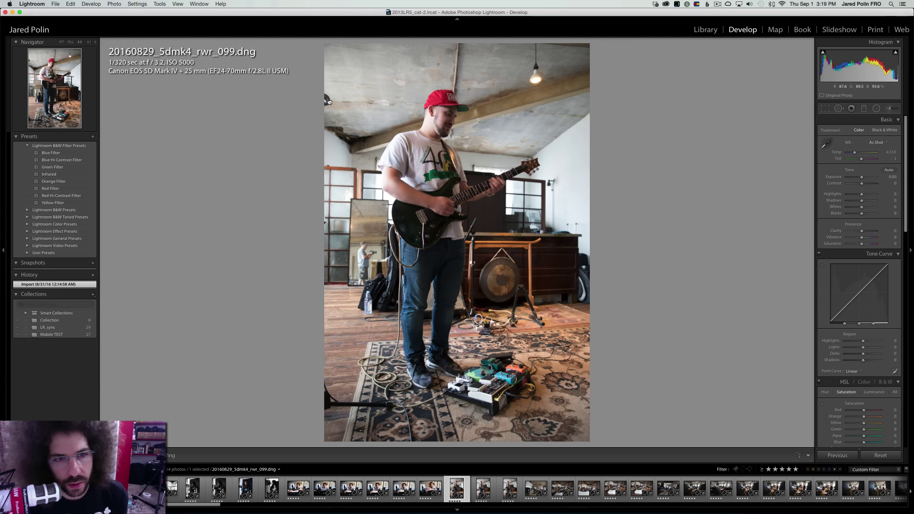
pyautogui.click(324, 99)
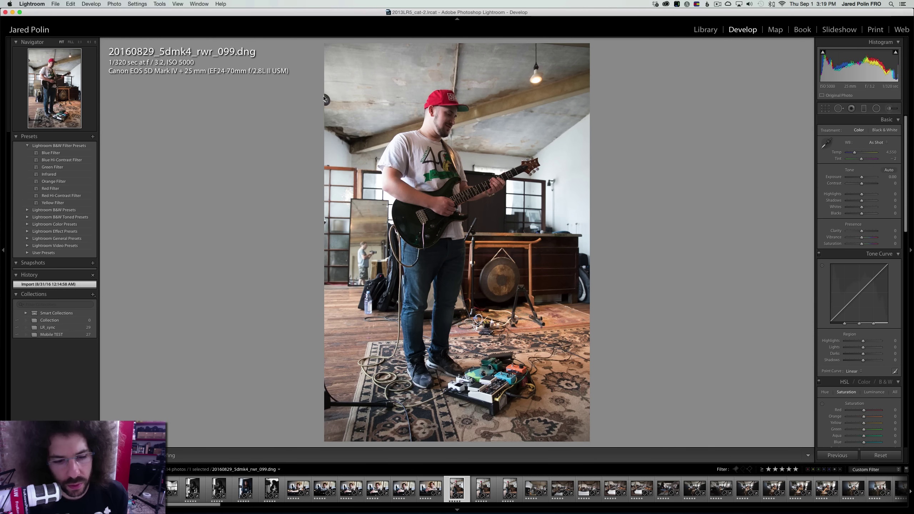
# Zero-rate the next shot, undo it, check the guitarist's focus, then clear the rating again
pyautogui.press('0')
pyautogui.press('Right')
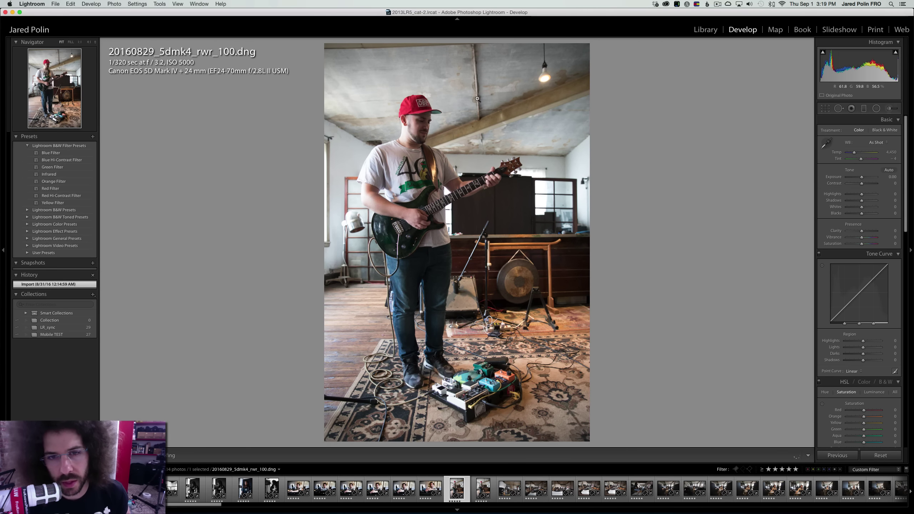
pyautogui.press('super+z')
pyautogui.click(450, 86)
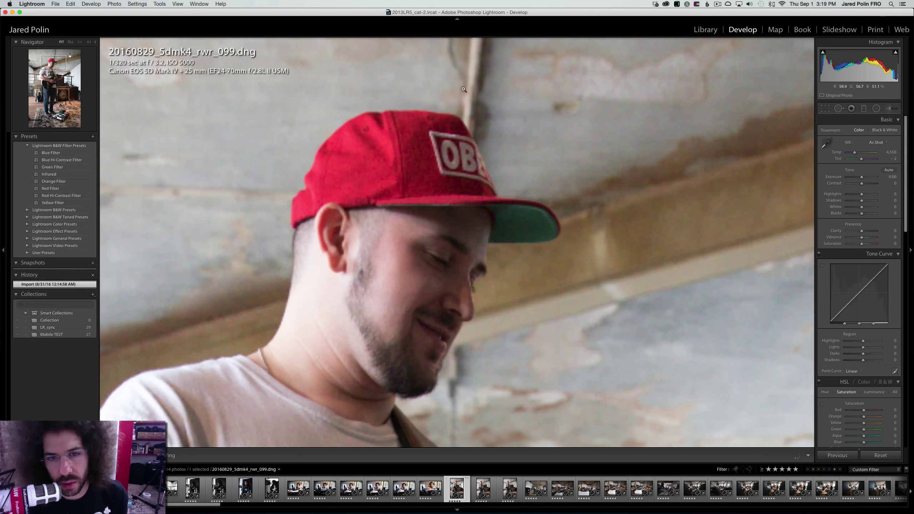
pyautogui.click(456, 87)
pyautogui.press('0')
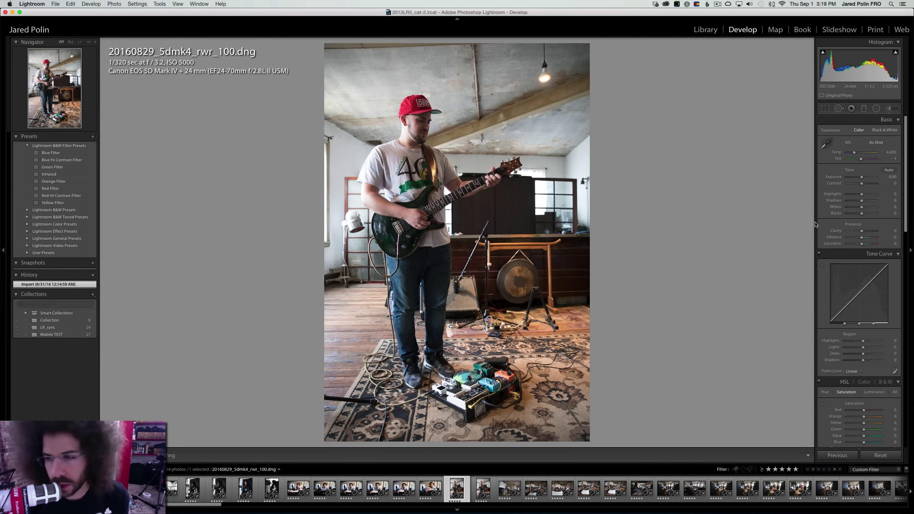
# Make photo 100 black and white with boosted Exposure and Contrast, a Medium Contrast curve, and adjusted Highlights
pyautogui.moveTo(862, 183); pyautogui.dragTo(866, 183)
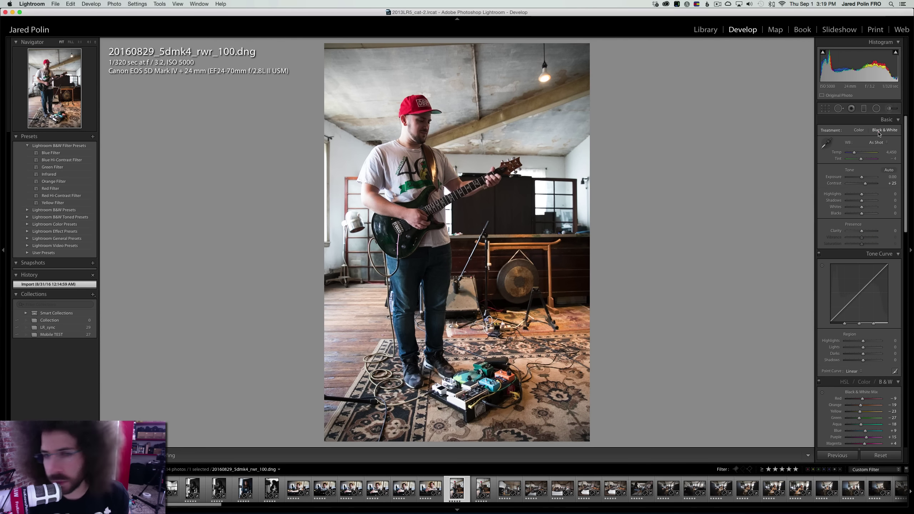
pyautogui.click(871, 131)
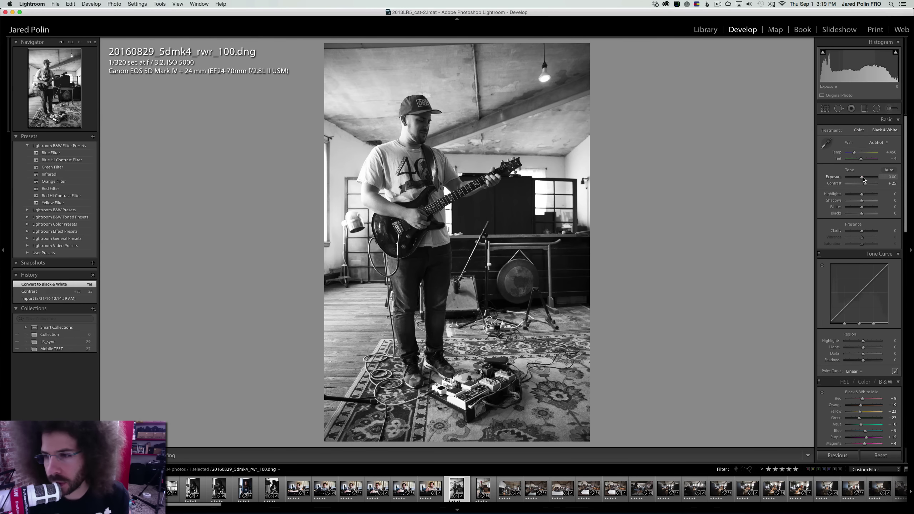
pyautogui.moveTo(864, 179); pyautogui.dragTo(851, 195)
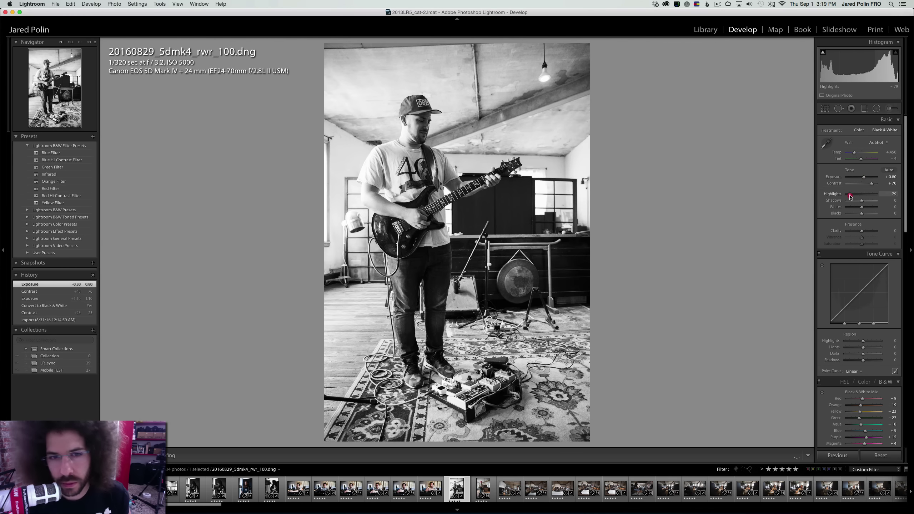
pyautogui.click(853, 372)
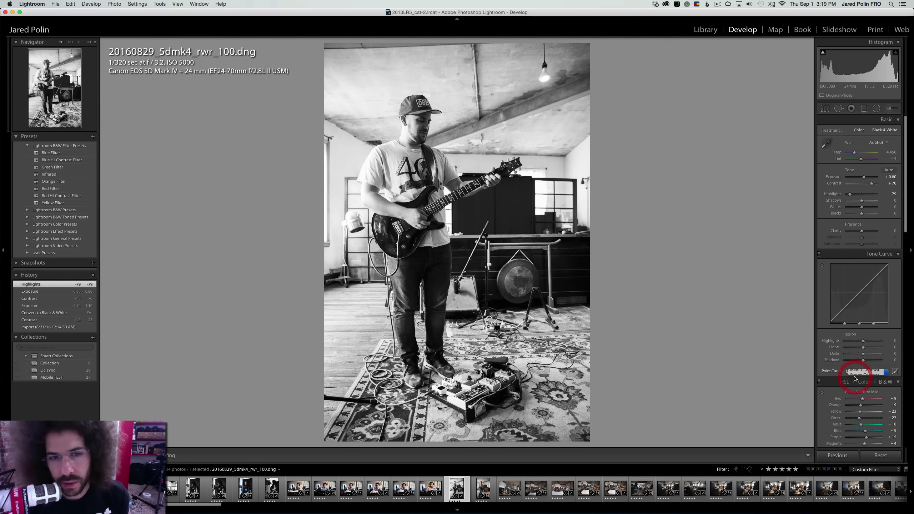
pyautogui.click(856, 378)
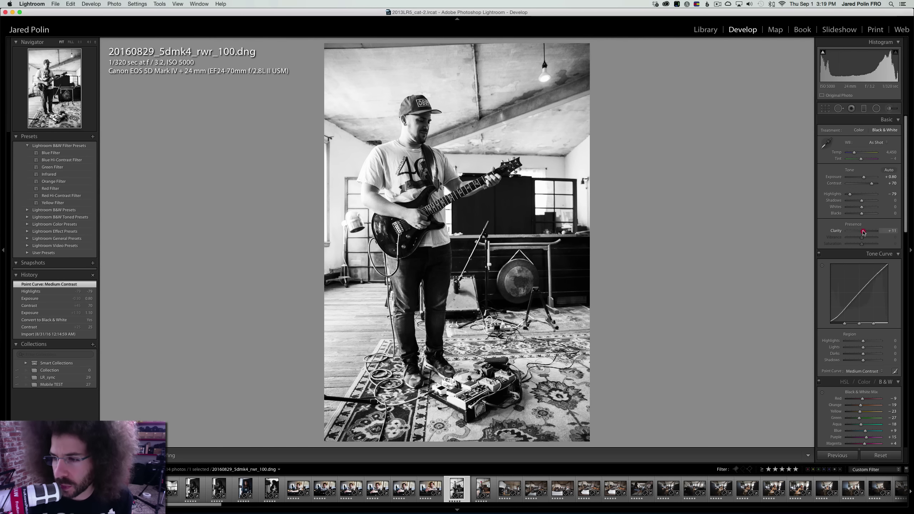
pyautogui.moveTo(864, 232); pyautogui.dragTo(862, 232)
pyautogui.moveTo(851, 195); pyautogui.dragTo(862, 215)
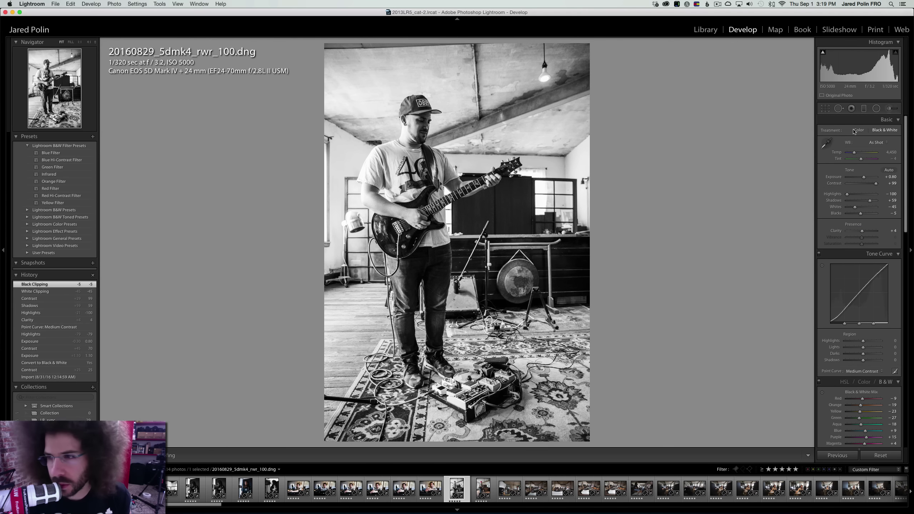
# Return photo 100 to colour with Temp 4,099 and Contrast +64, then move to photo 101
pyautogui.click(859, 130)
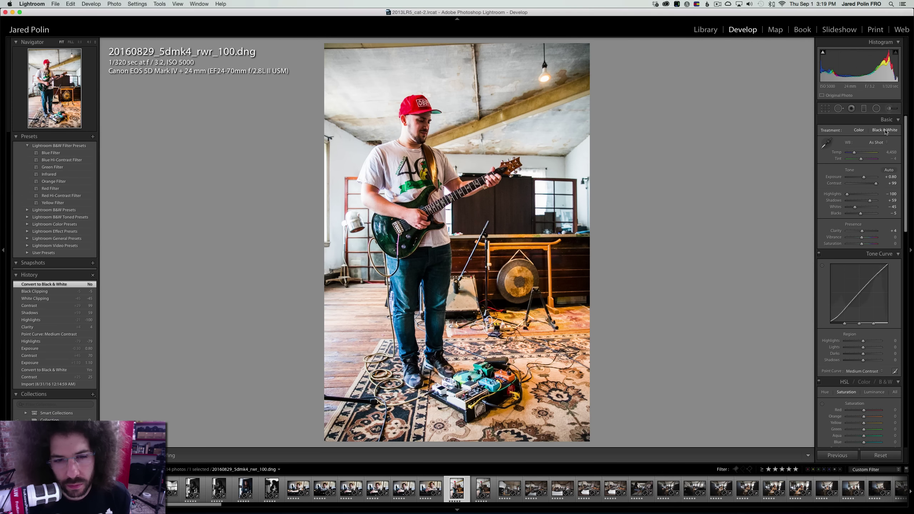
pyautogui.moveTo(855, 155); pyautogui.dragTo(871, 184)
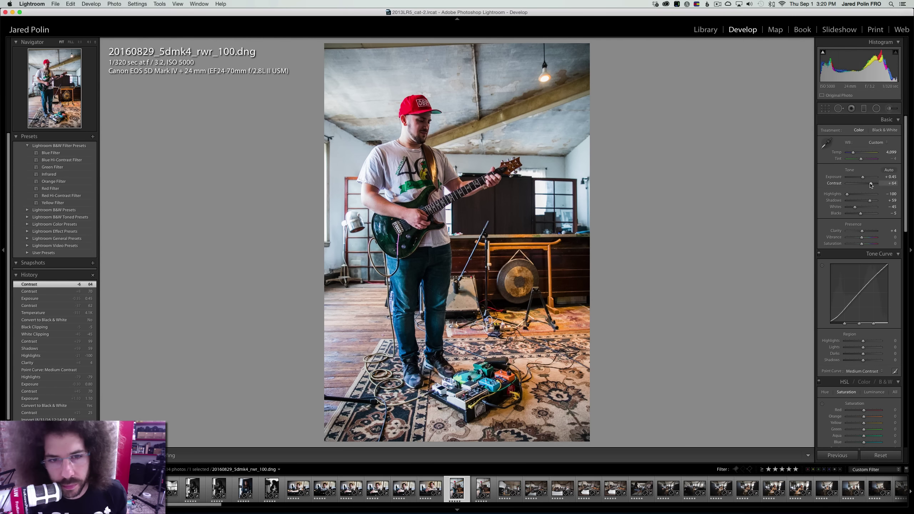
pyautogui.press('Right')
# Sync the adjacent photo's settings onto photo 101
pyautogui.press('Left')
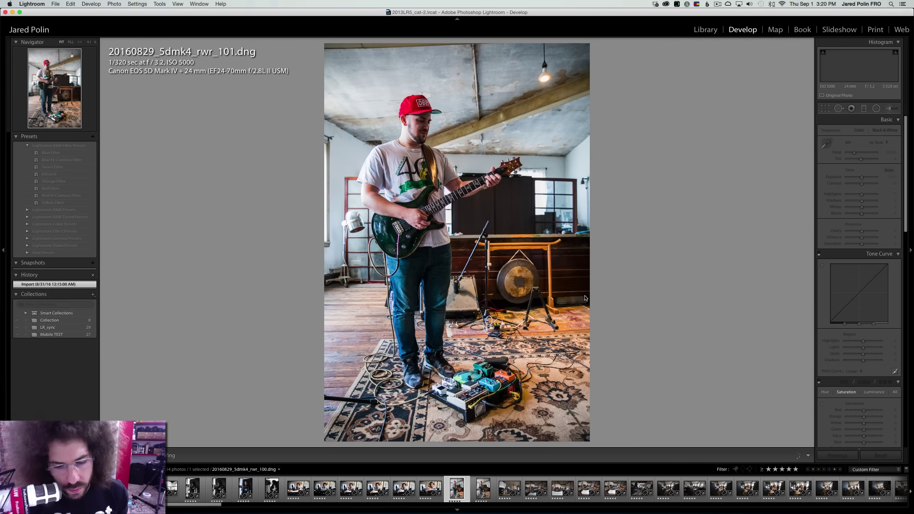
pyautogui.keyDown('super'); pyautogui.click(479, 482); pyautogui.keyUp('super')
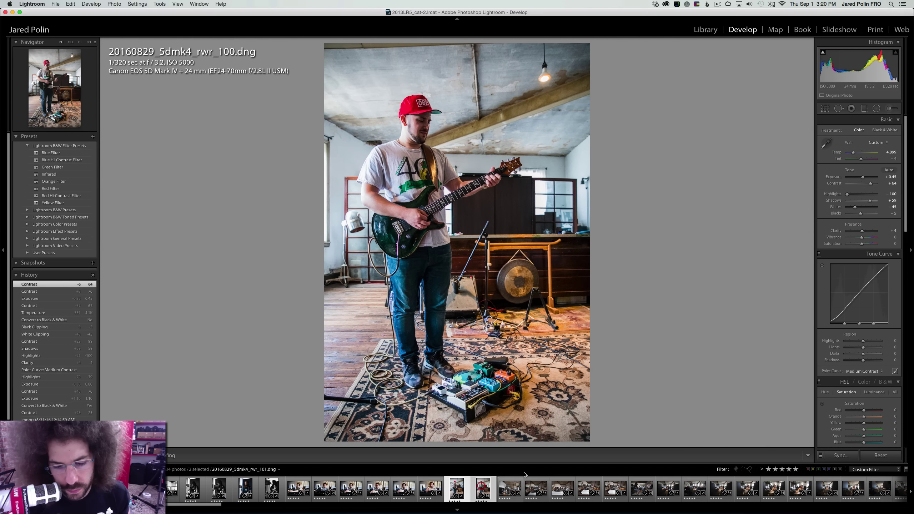
pyautogui.press('super+shift+s')
pyautogui.press('Return')
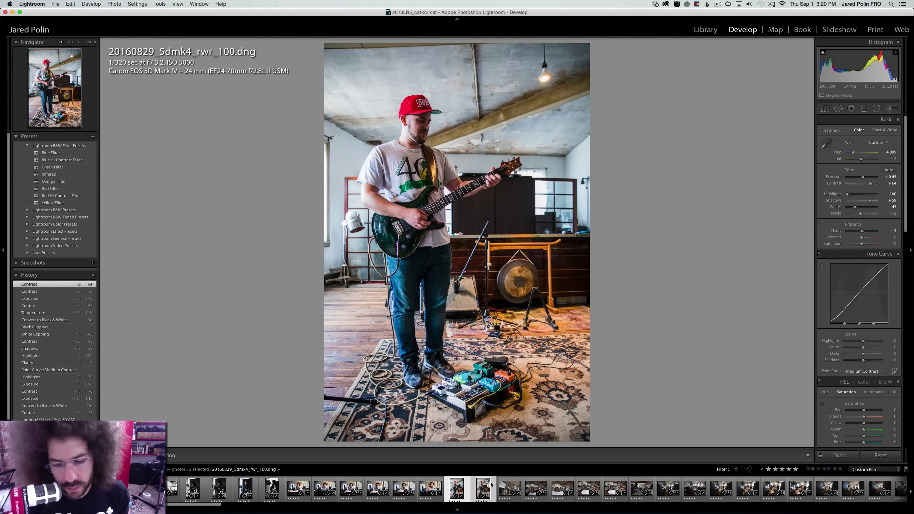
pyautogui.click(491, 485)
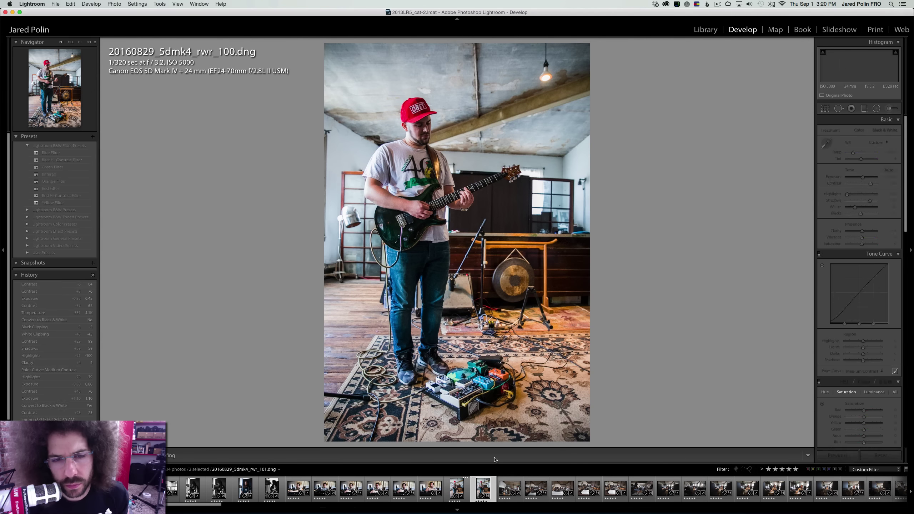
# Keep photo 101 in colour after a black-and-white preview and create a virtual copy
pyautogui.click(895, 134)
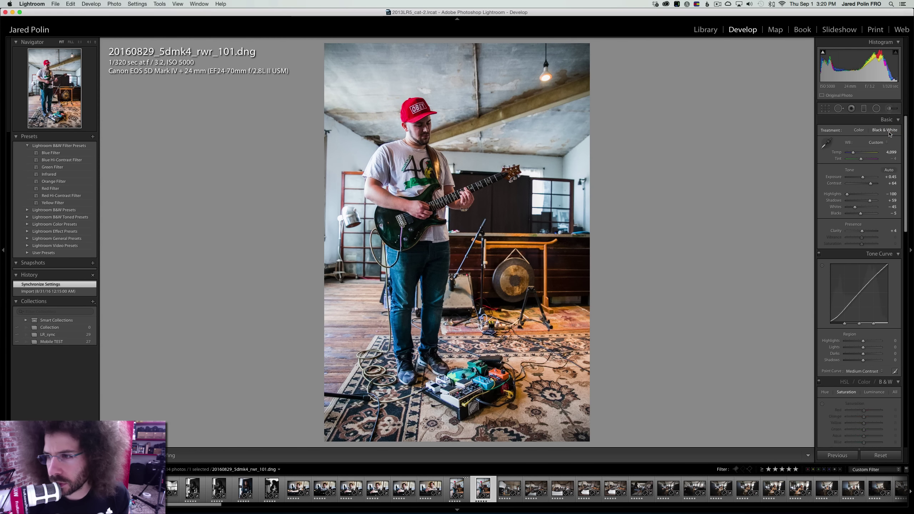
pyautogui.click(859, 130)
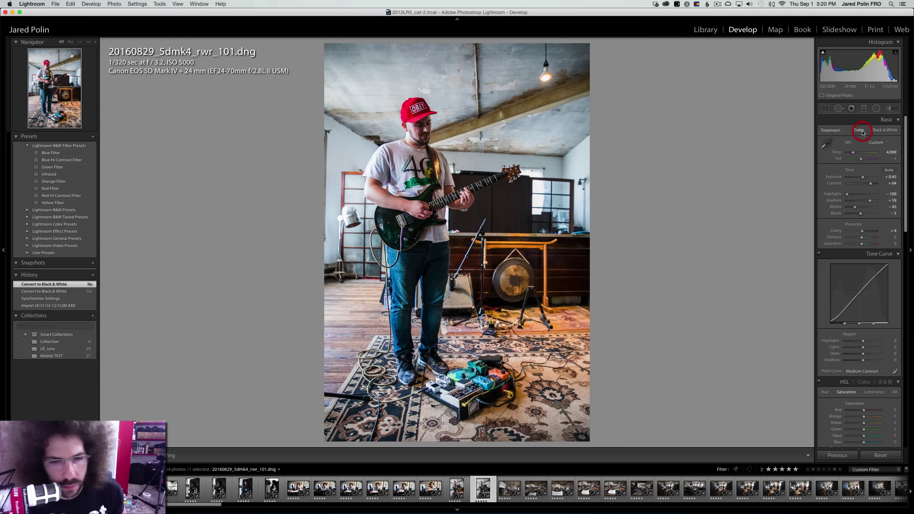
pyautogui.rightClick(485, 489)
pyautogui.click(507, 420)
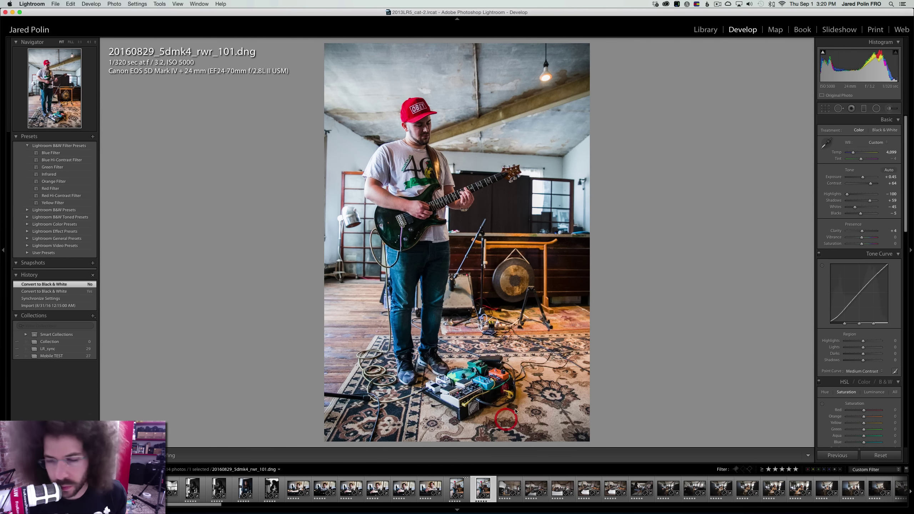
# Make the virtual copy black and white with Contrast +78, undo the exposure change, and check it at 1:1
pyautogui.click(888, 130)
pyautogui.moveTo(870, 186); pyautogui.dragTo(865, 178)
pyautogui.press('super+z')
pyautogui.rightClick(424, 124)
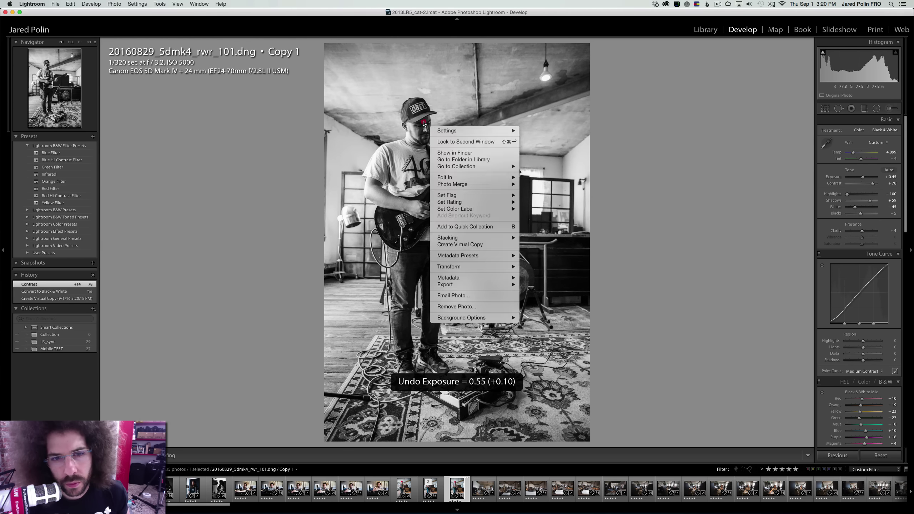
pyautogui.click(424, 124)
pyautogui.click(425, 123)
pyautogui.click(460, 125)
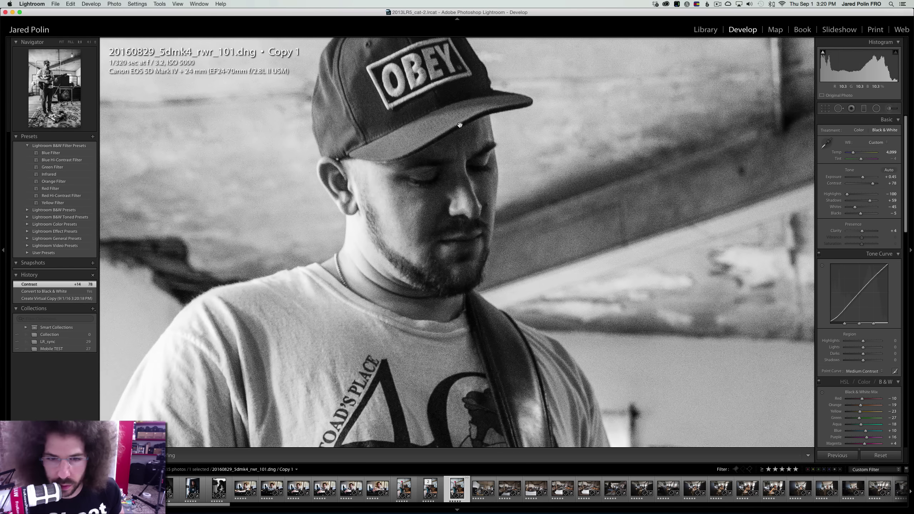
# On photo 102 set Contrast +56, keep it colour, and leave the point curve at Linear
pyautogui.press('Right')
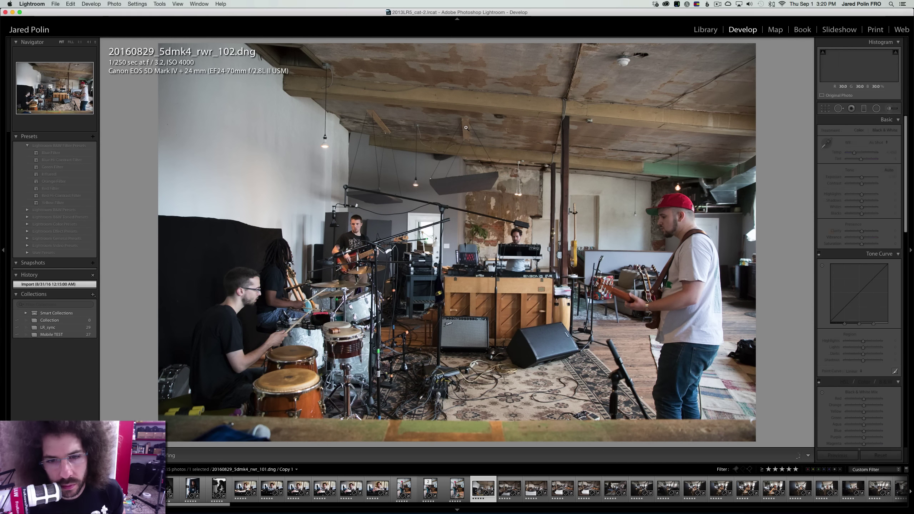
pyautogui.click(869, 185)
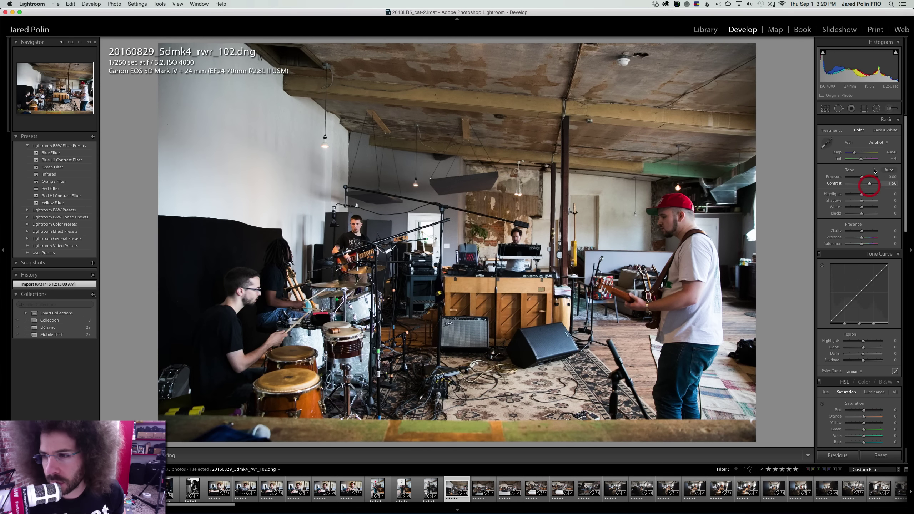
pyautogui.click(884, 131)
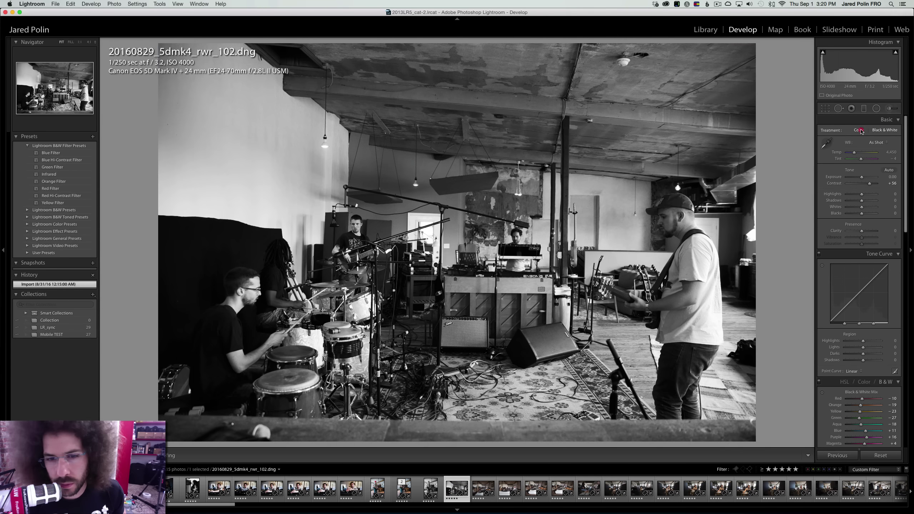
pyautogui.click(860, 130)
pyautogui.click(853, 374)
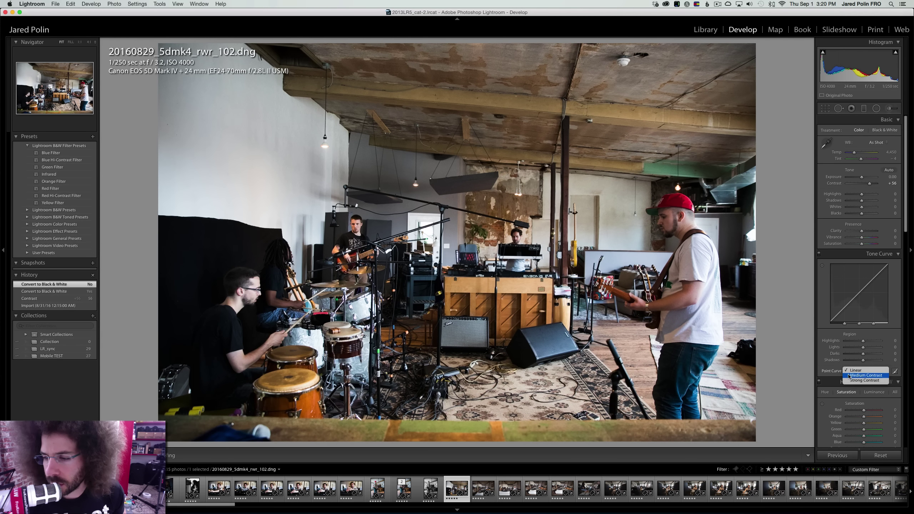
pyautogui.click(859, 379)
pyautogui.click(863, 372)
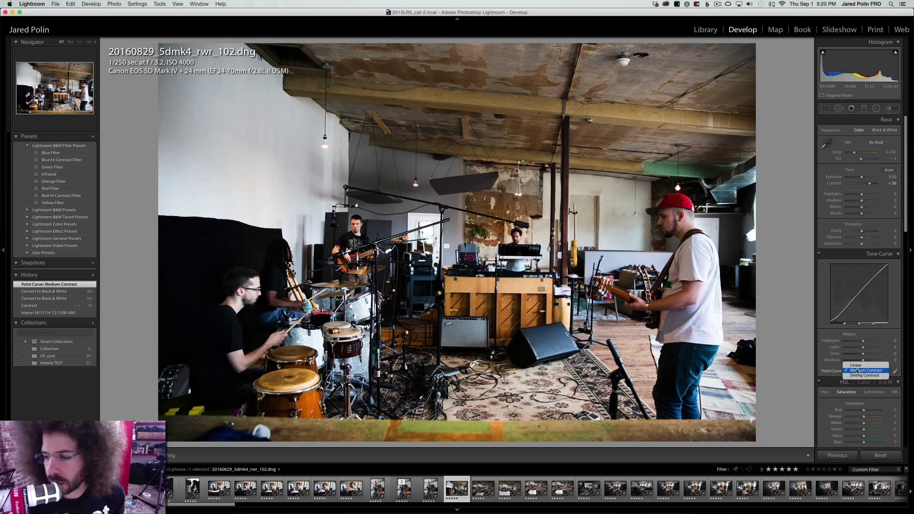
pyautogui.click(860, 366)
# Set Exposure +0.20, Clarity +11 and Highlights −13, then move on to photo 104
pyautogui.moveTo(861, 177); pyautogui.dragTo(863, 177)
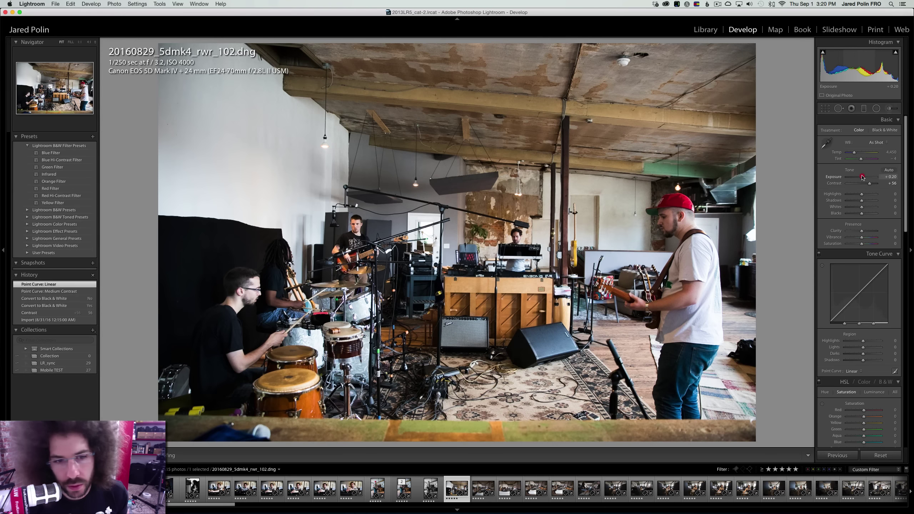
pyautogui.moveTo(862, 231); pyautogui.dragTo(858, 195)
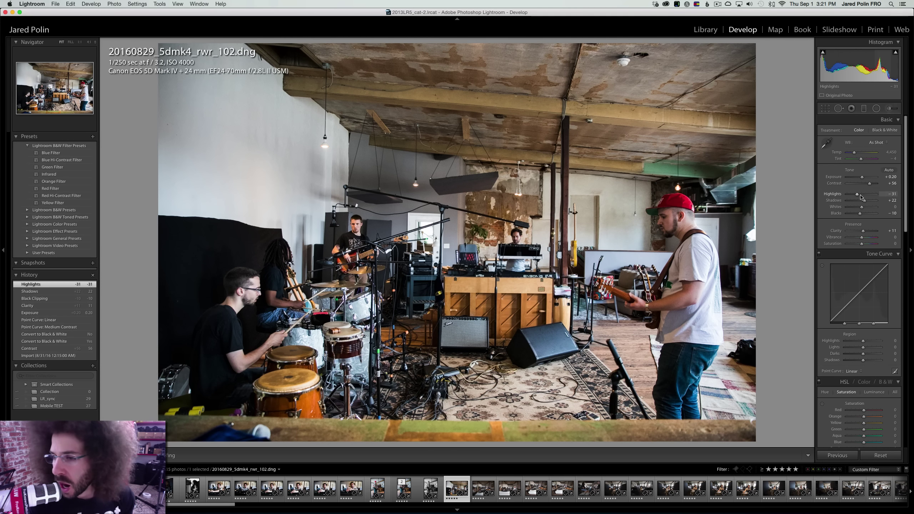
pyautogui.moveTo(861, 197); pyautogui.dragTo(860, 197)
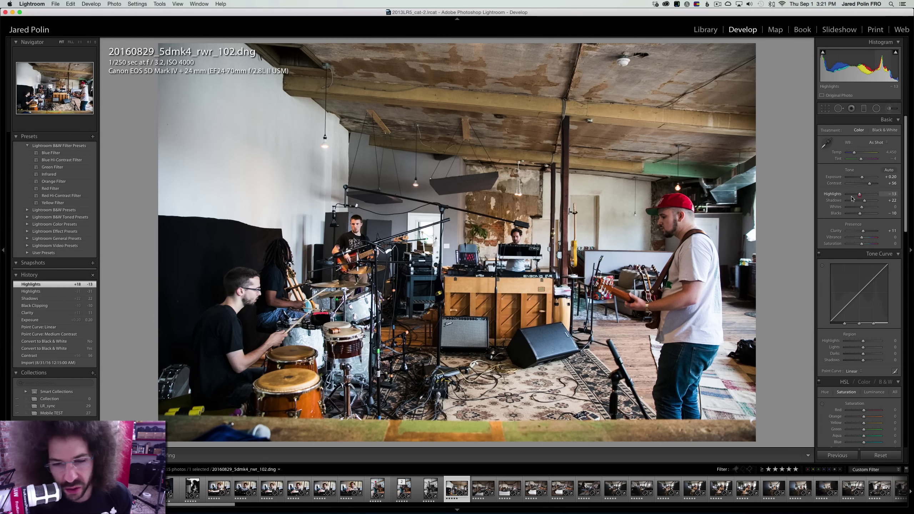
pyautogui.press('Right')
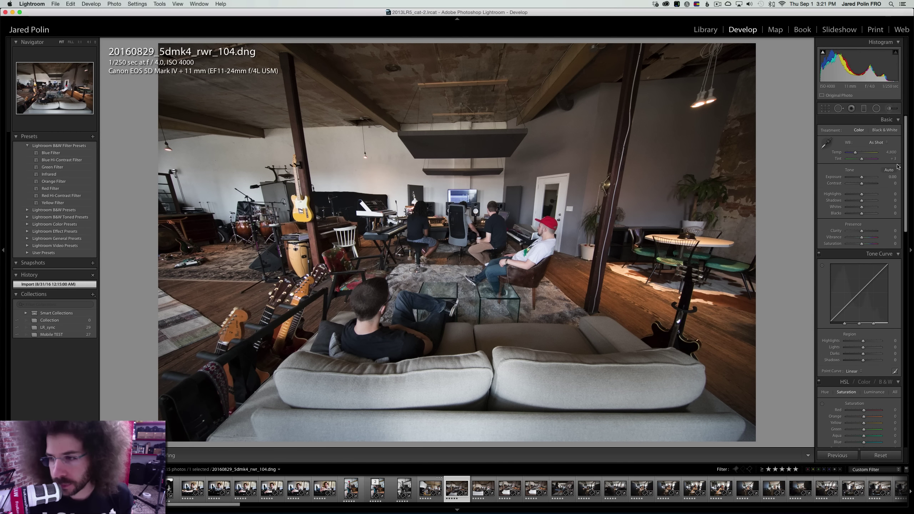
# Keep lounge photo 104 in colour with Contrast +34 and a Medium Contrast point curve
pyautogui.click(884, 130)
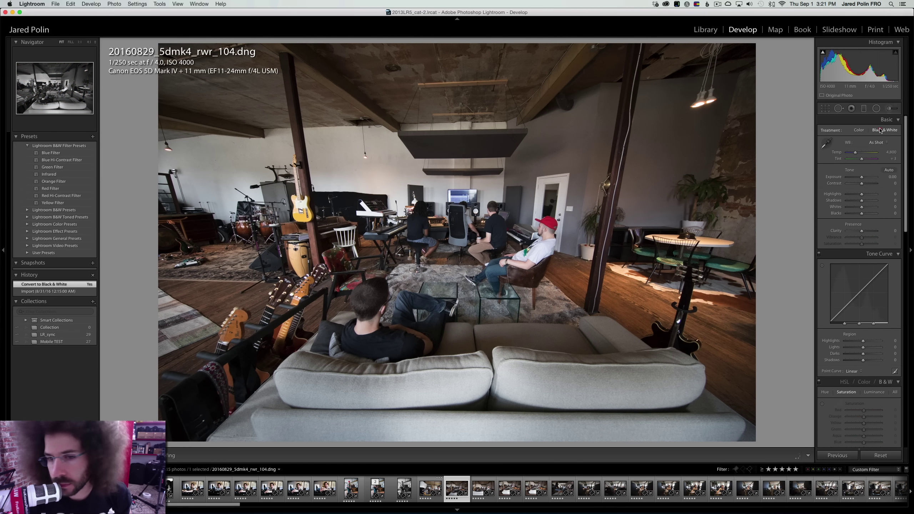
pyautogui.click(859, 130)
pyautogui.moveTo(862, 183); pyautogui.dragTo(867, 184)
pyautogui.click(852, 371)
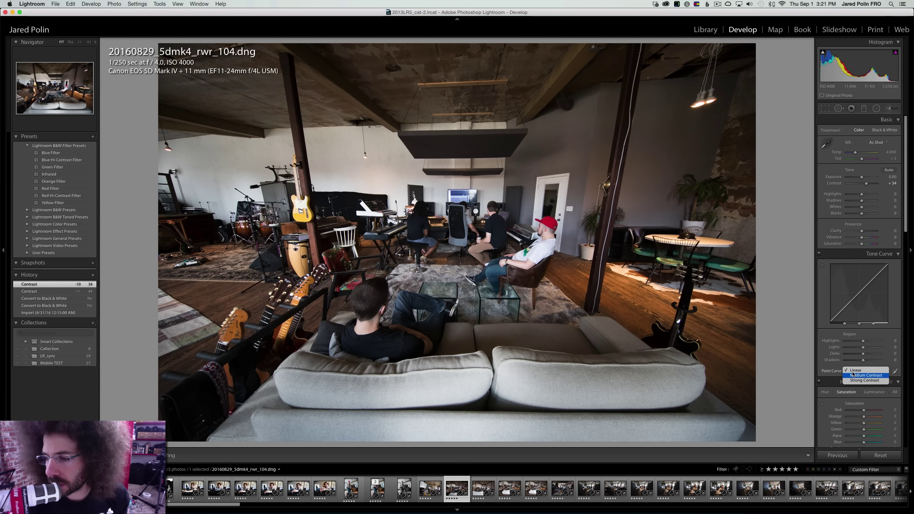
pyautogui.click(857, 377)
# Set Clarity +15, Exposure +0.30, Highlights −34 and Shadows +48 on photo 104
pyautogui.moveTo(862, 231); pyautogui.dragTo(865, 232)
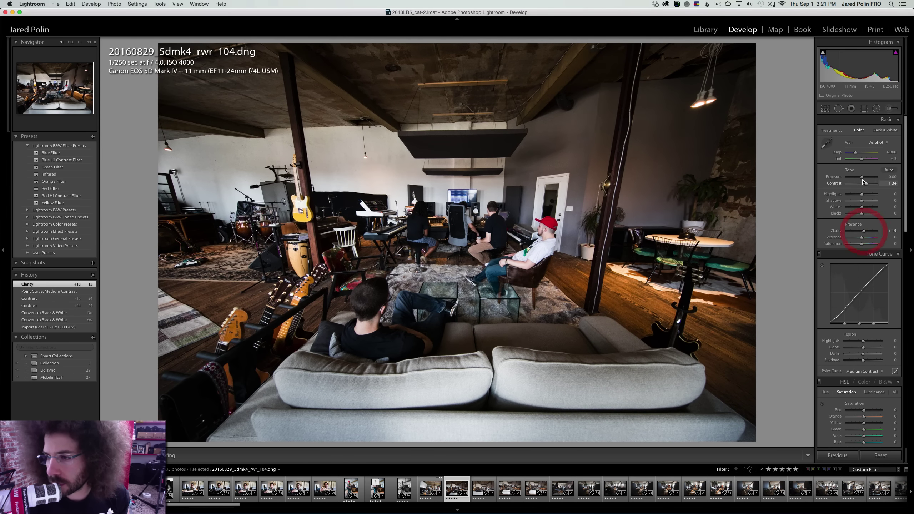
pyautogui.moveTo(862, 177); pyautogui.dragTo(858, 194)
pyautogui.moveTo(862, 201); pyautogui.dragTo(869, 202)
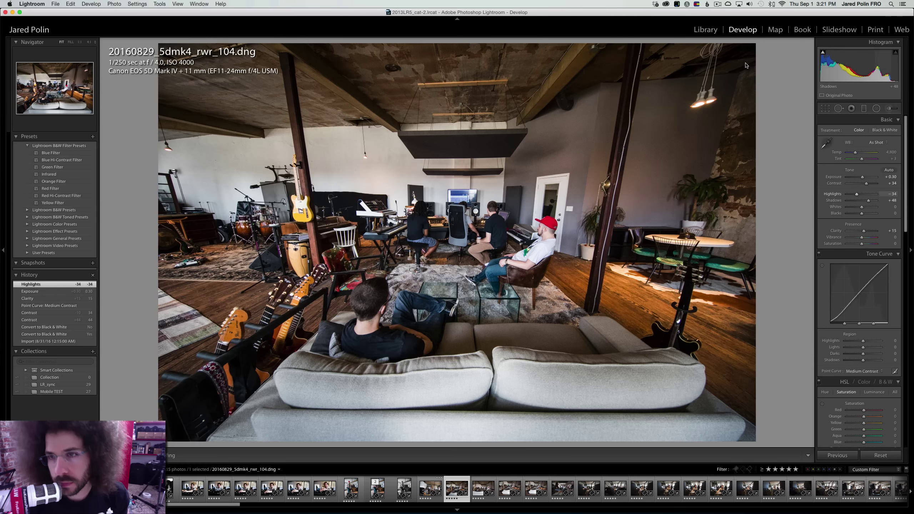
pyautogui.click(717, 4)
pyautogui.click(717, 5)
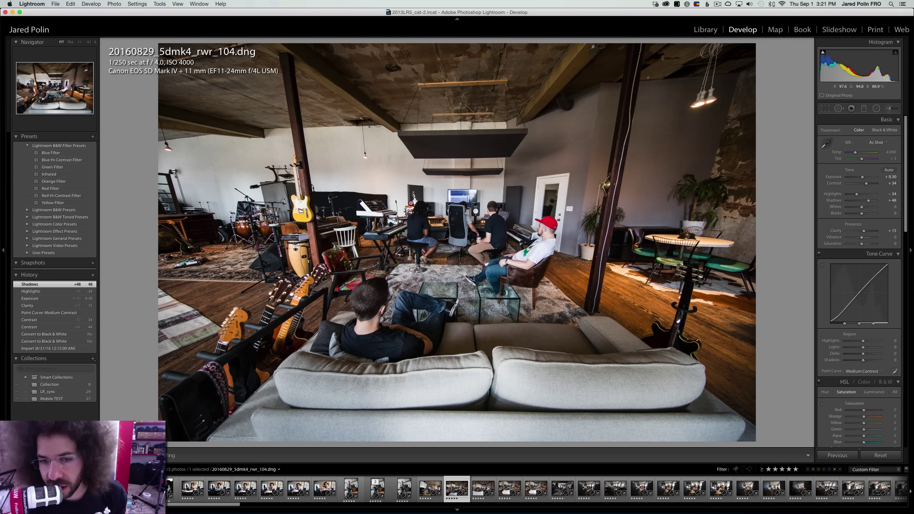
# Check the studio desk detail, raise Contrast to +58 and undo a trial temperature change
pyautogui.click(411, 204)
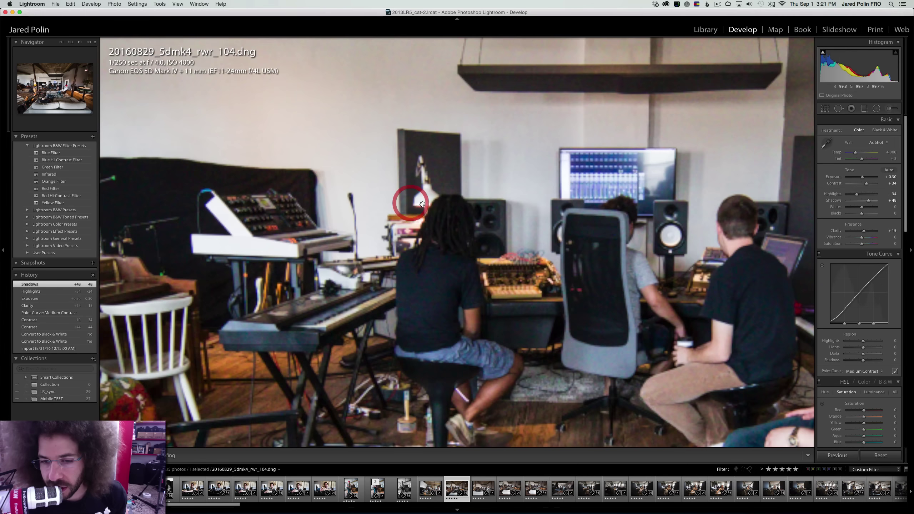
pyautogui.click(554, 201)
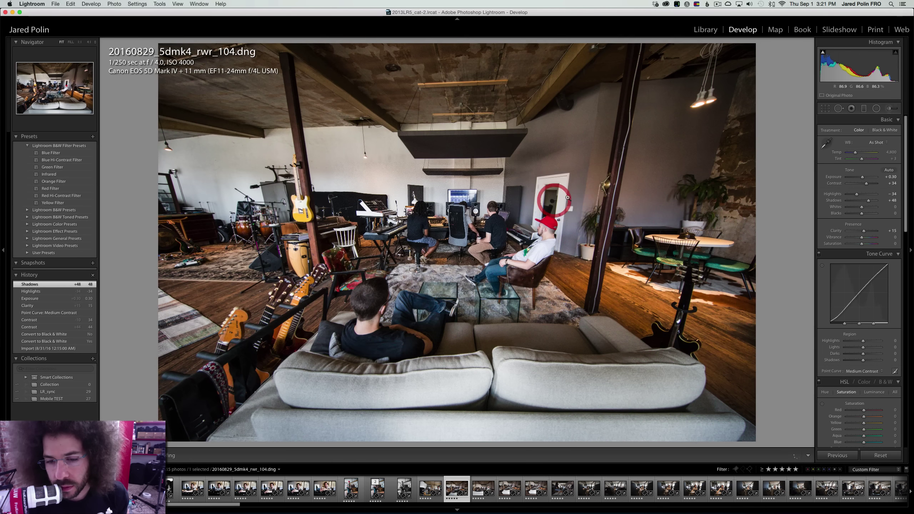
pyautogui.click(870, 184)
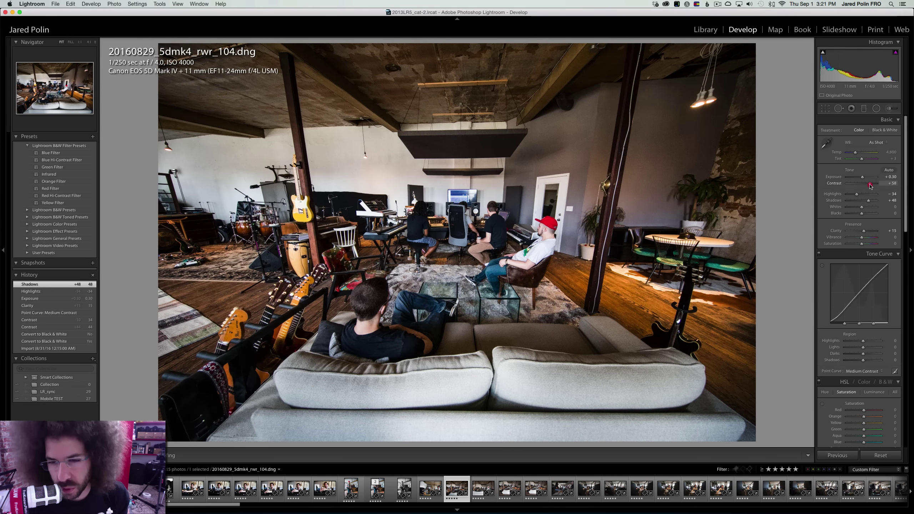
pyautogui.click(858, 153)
pyautogui.press('super+z')
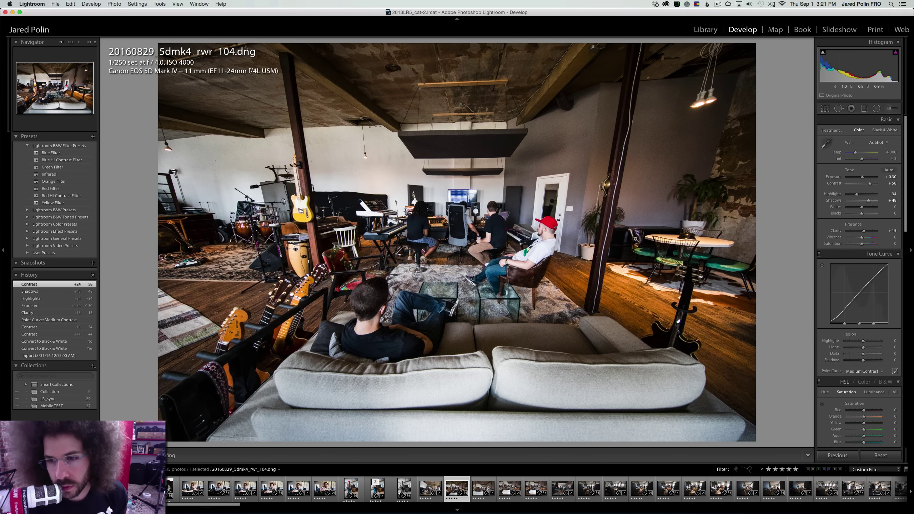
# Inspect the congas and guitar at 1:1, then move on to photo 107
pyautogui.click(267, 226)
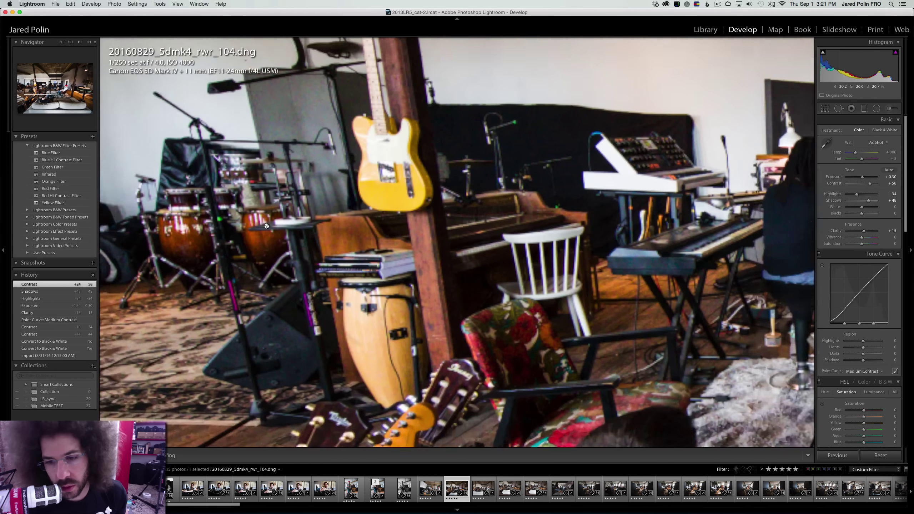
pyautogui.rightClick(436, 265)
pyautogui.click(359, 203)
pyautogui.click(432, 206)
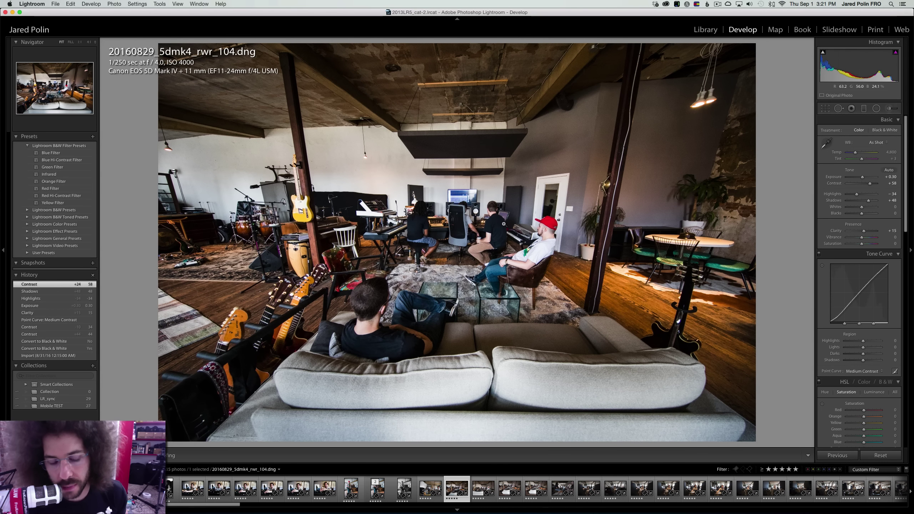
pyautogui.press('Right')
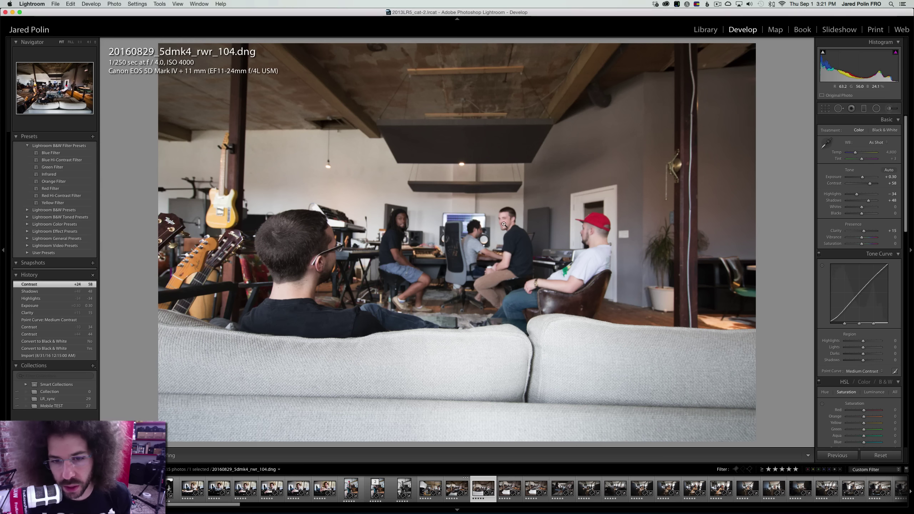
# Give photo 107 more contrast, a Medium Contrast point curve and some clarity
pyautogui.click(869, 184)
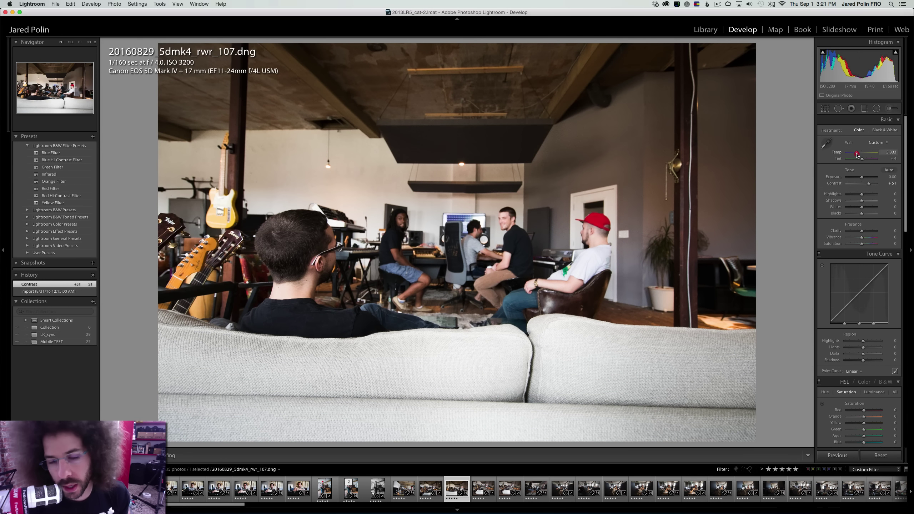
pyautogui.click(854, 372)
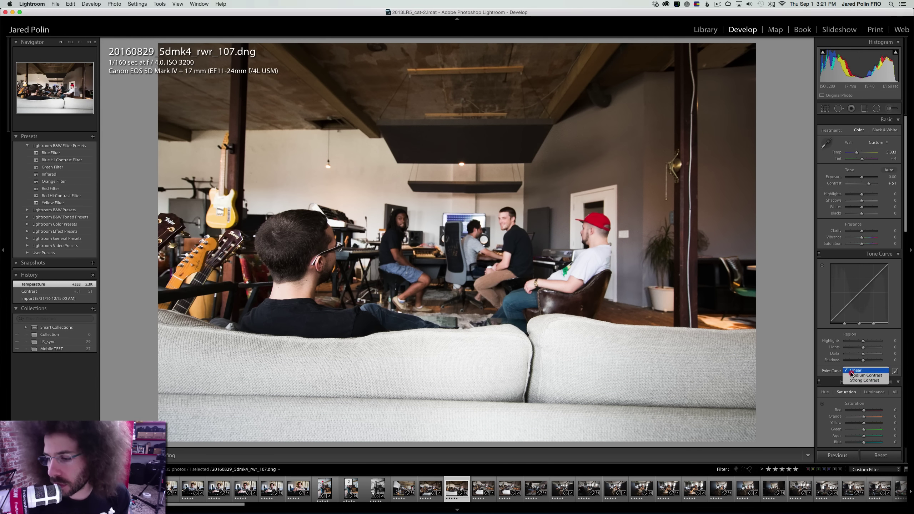
pyautogui.click(851, 376)
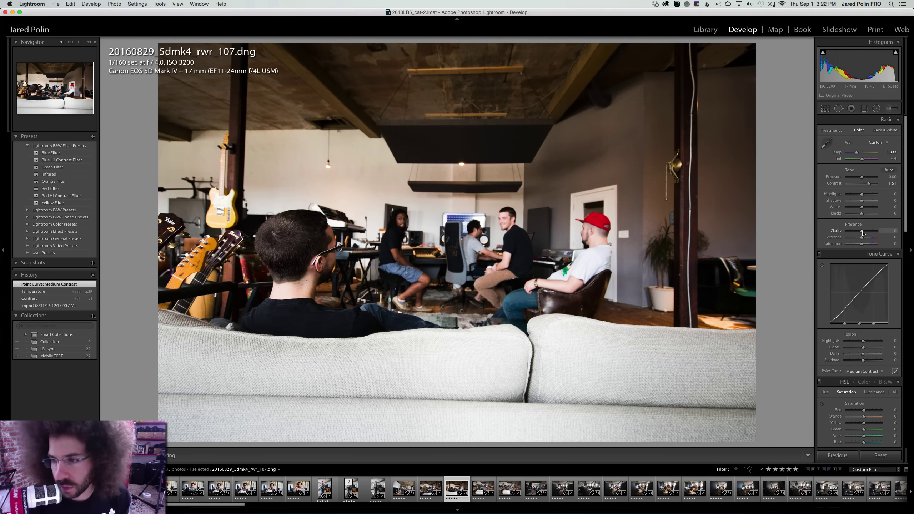
pyautogui.moveTo(864, 233); pyautogui.dragTo(865, 234)
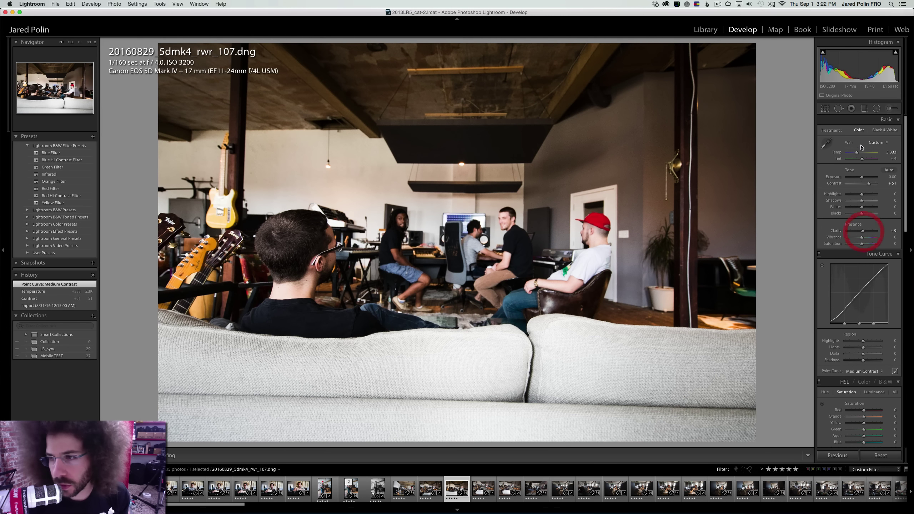
# Make photo 107 black and white with Contrast +65 and Clarity +13, then go to photo 108
pyautogui.click(881, 131)
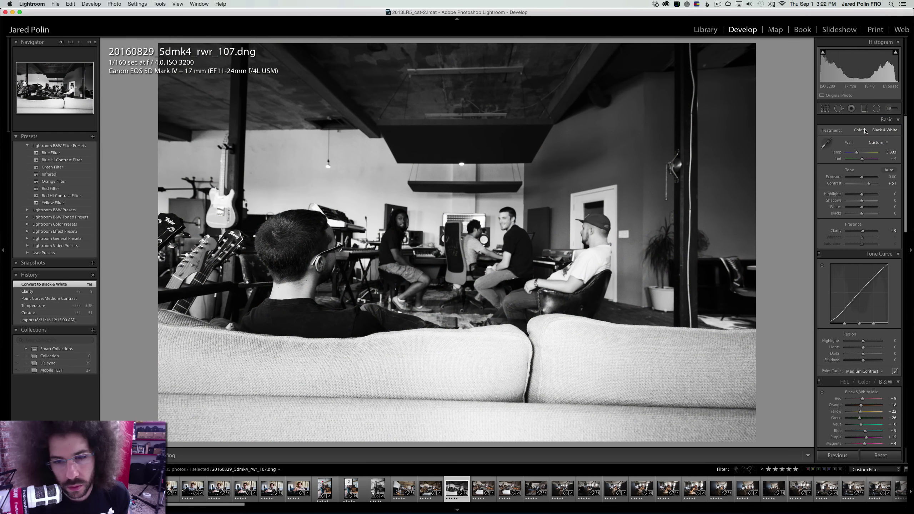
pyautogui.click(866, 131)
pyautogui.click(882, 131)
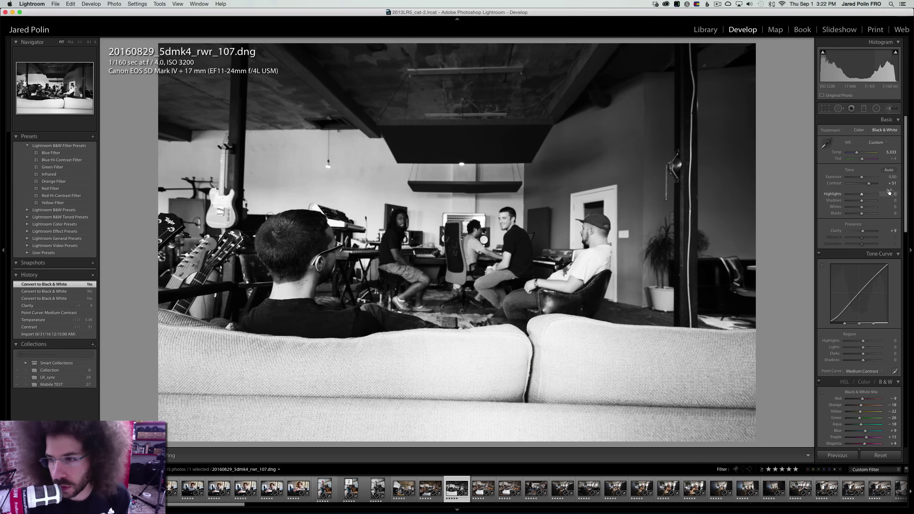
pyautogui.moveTo(871, 185); pyautogui.dragTo(871, 183)
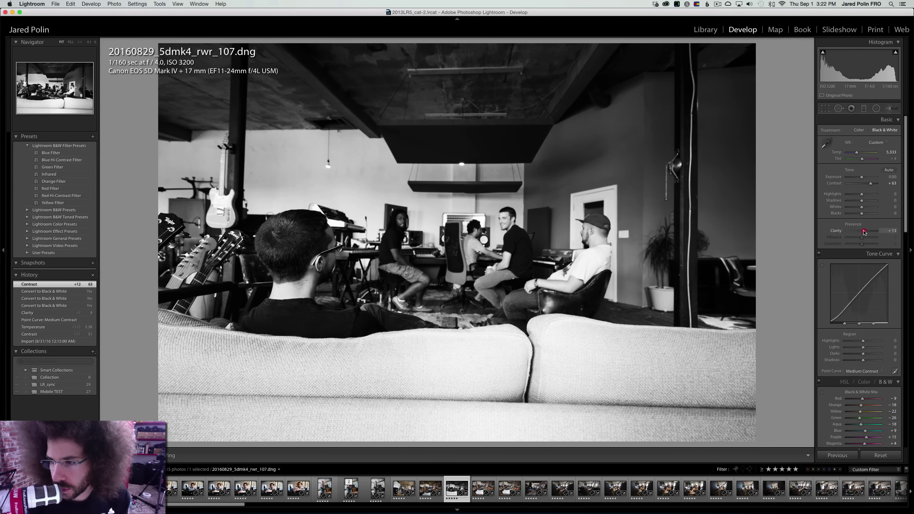
pyautogui.moveTo(863, 231); pyautogui.dragTo(859, 194)
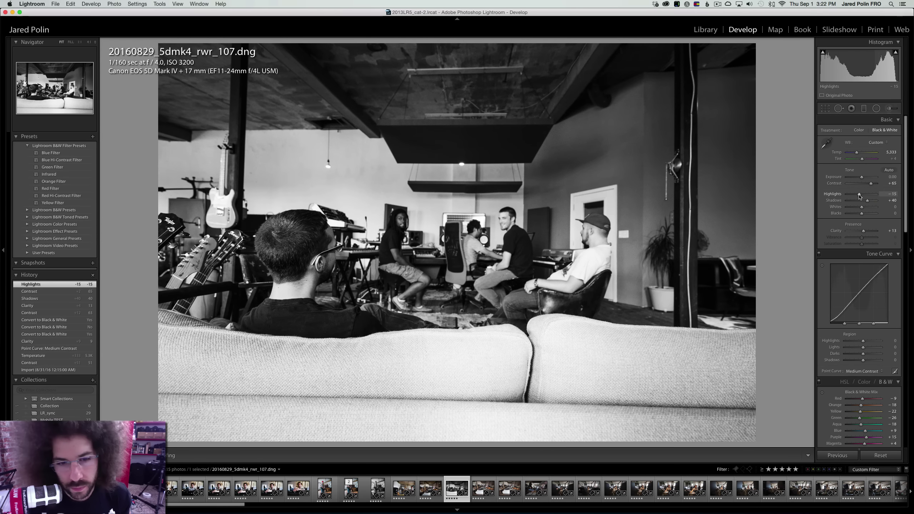
pyautogui.press('Right')
pyautogui.press('Right')
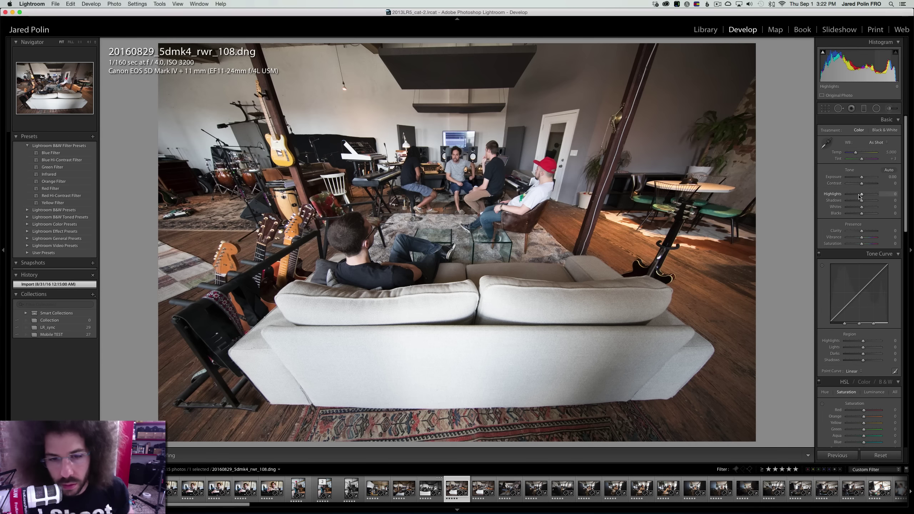
# Inspect the studio monitor area up close and boost contrast on the colour photo 108
pyautogui.click(485, 190)
pyautogui.click(443, 153)
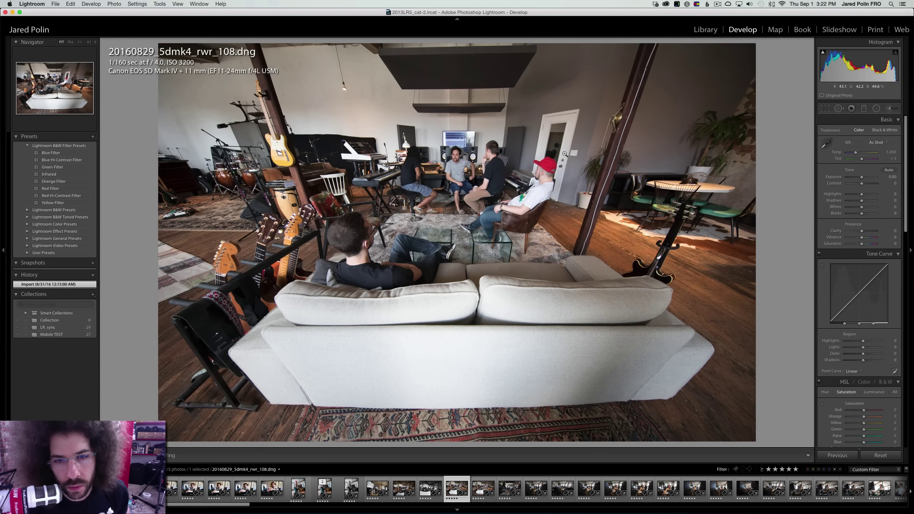
pyautogui.click(450, 155)
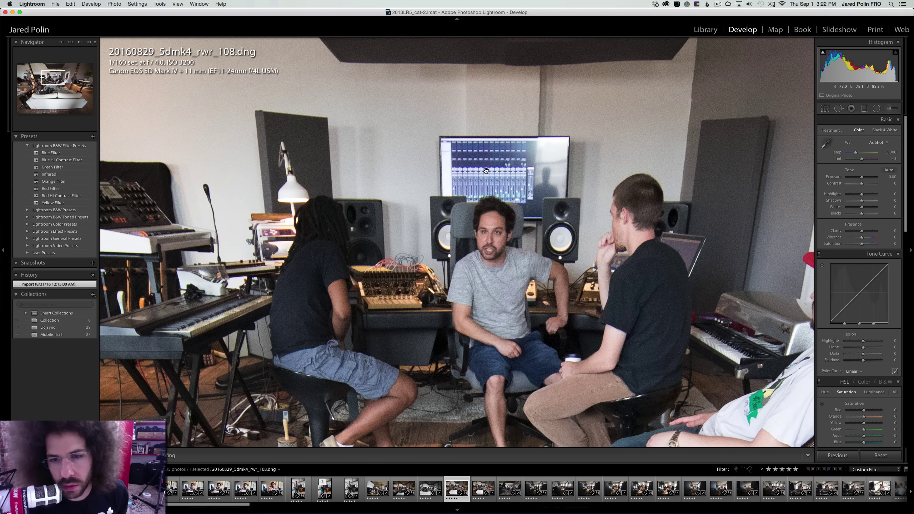
pyautogui.click(512, 170)
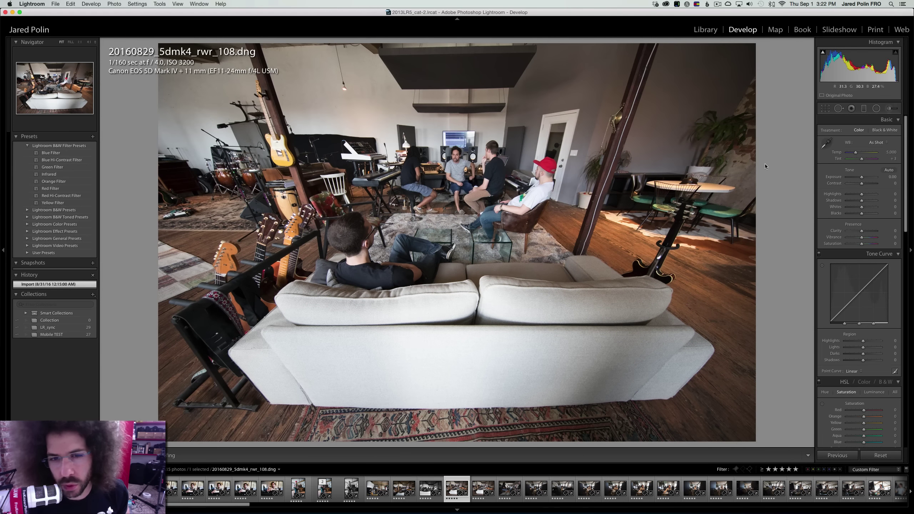
pyautogui.moveTo(863, 185); pyautogui.dragTo(869, 186)
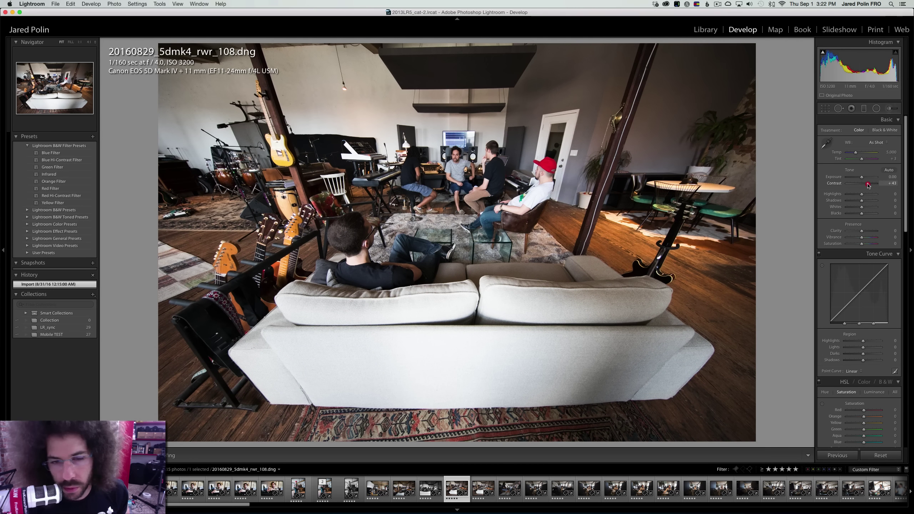
# Convert photo 108 to black and white with a Medium Contrast curve and Clarity +16
pyautogui.click(885, 130)
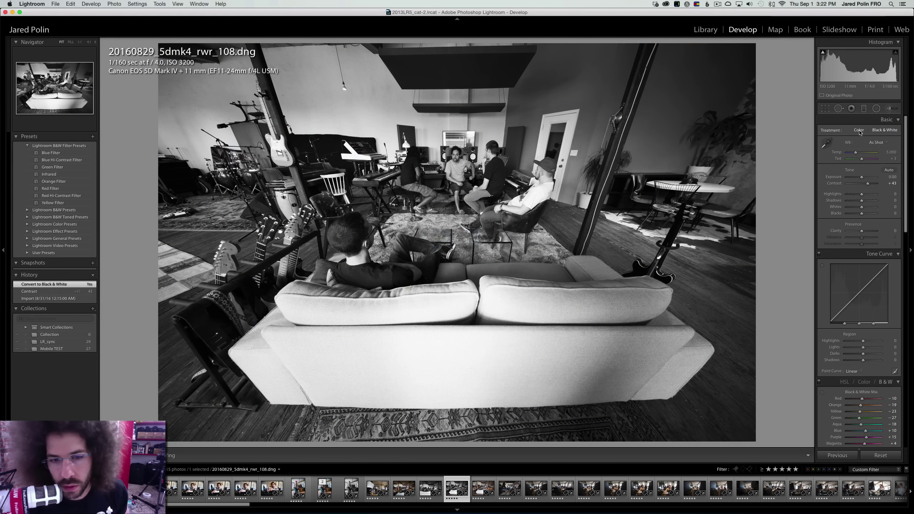
pyautogui.click(859, 131)
pyautogui.click(884, 130)
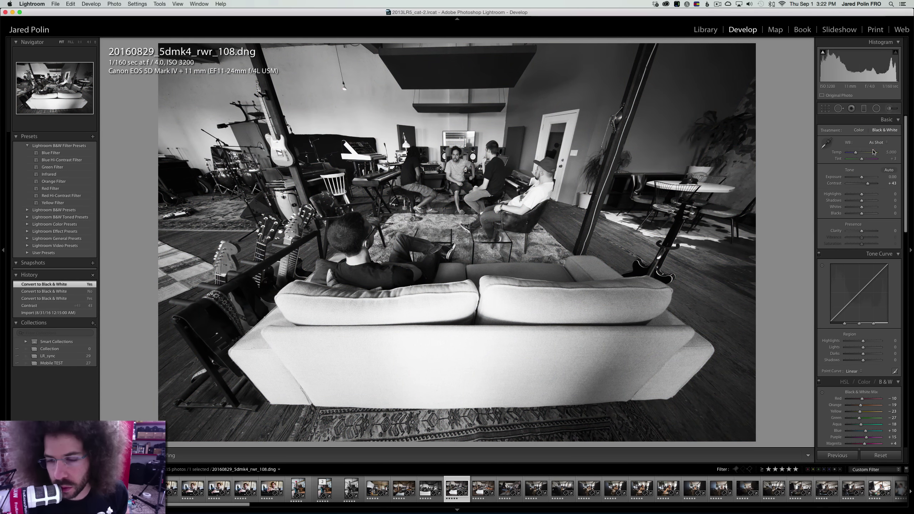
pyautogui.click(853, 372)
pyautogui.click(864, 376)
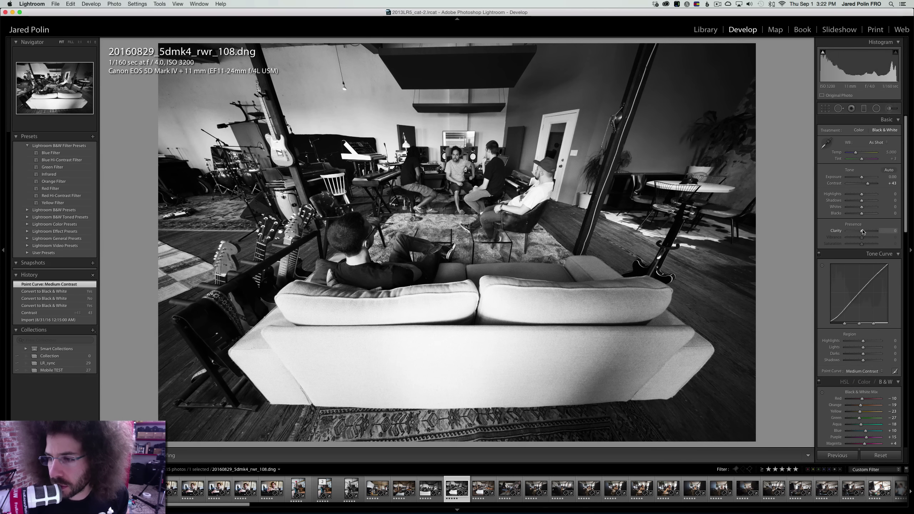
pyautogui.moveTo(863, 232); pyautogui.dragTo(856, 195)
# Lift Shadows to +63, then compare with colour and keep the black-and-white version
pyautogui.click(391, 148)
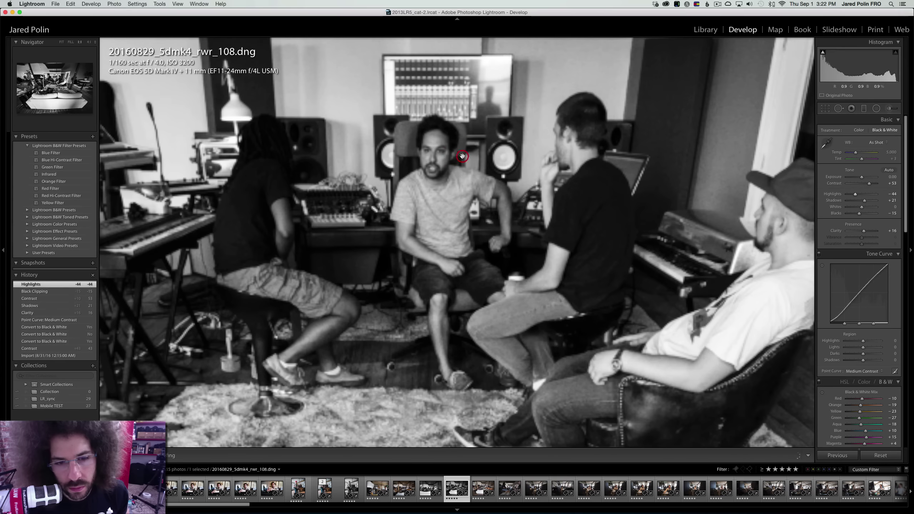
pyautogui.click(424, 152)
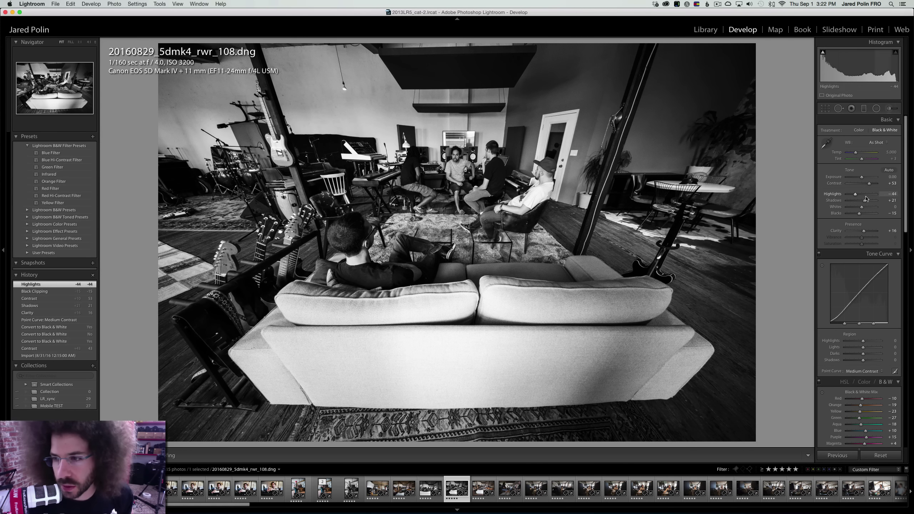
pyautogui.moveTo(871, 202); pyautogui.dragTo(877, 187)
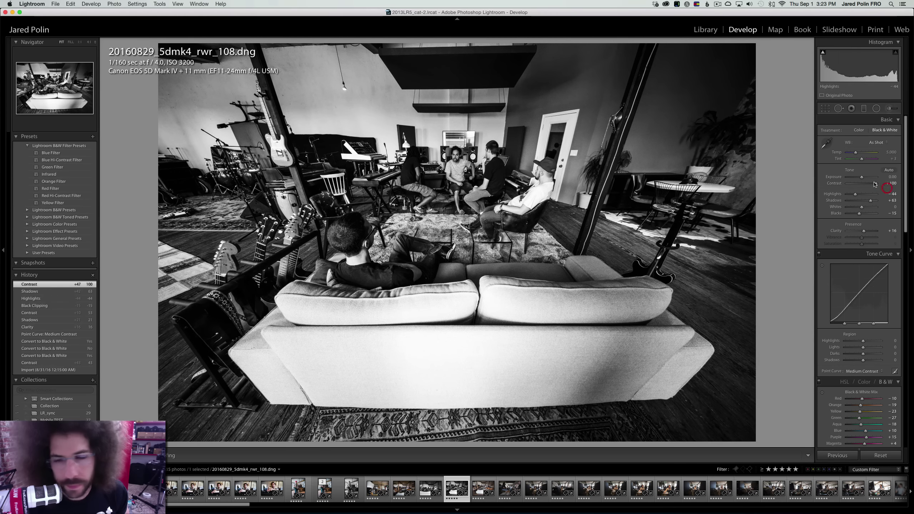
pyautogui.click(860, 130)
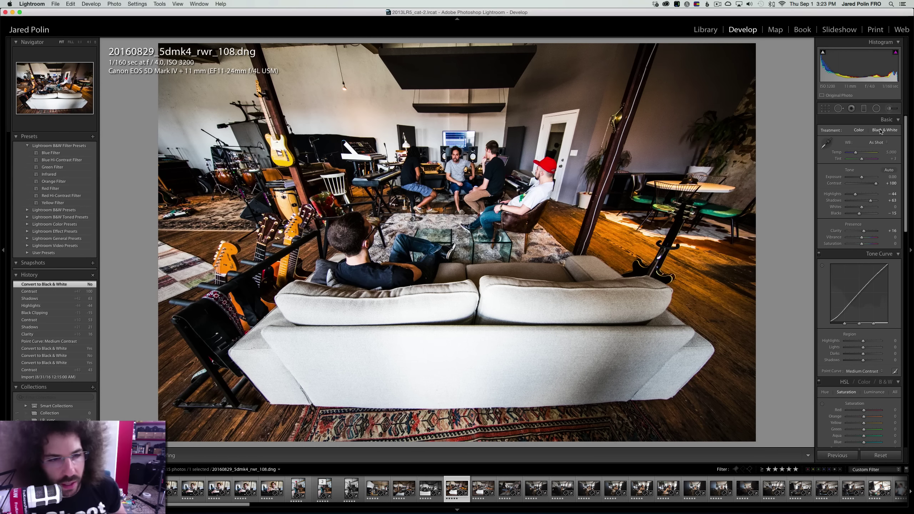
pyautogui.click(881, 130)
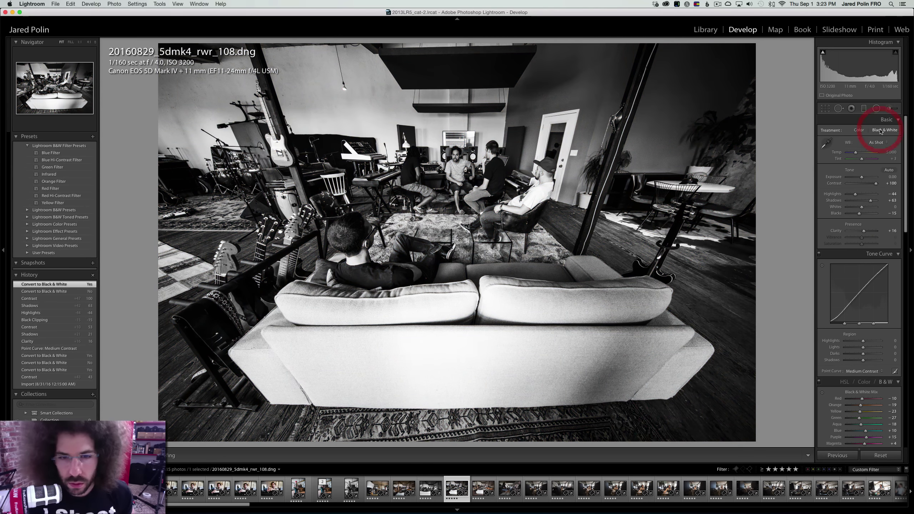
# Create a colour virtual copy of photo 108
pyautogui.rightClick(453, 486)
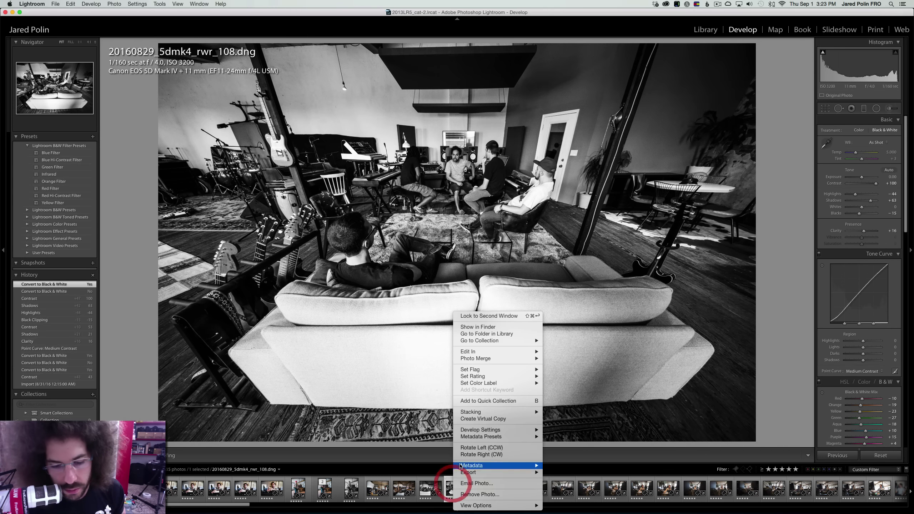
pyautogui.click(476, 419)
pyautogui.click(860, 130)
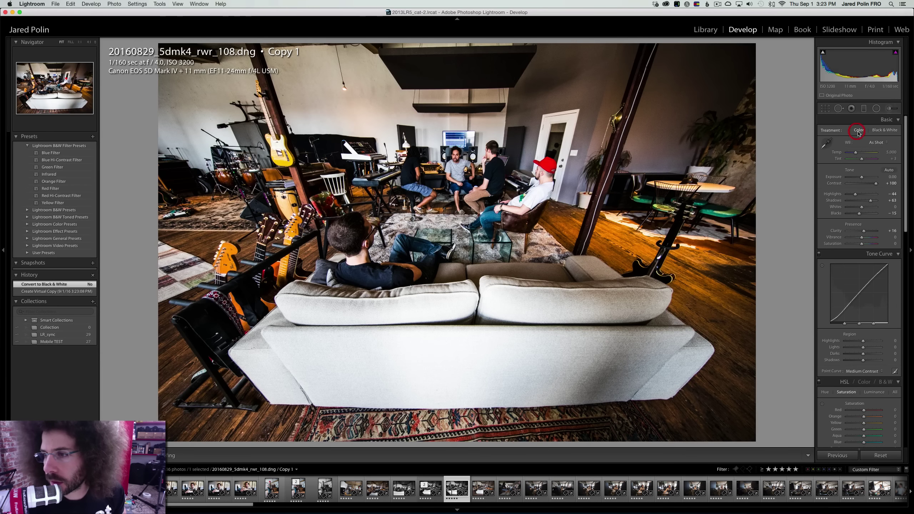
# Give the copy Contrast +88, Highlights −25, Blacks −10 and a cooler temperature, then open rwr_110
pyautogui.click(872, 183)
pyautogui.moveTo(876, 185); pyautogui.dragTo(859, 196)
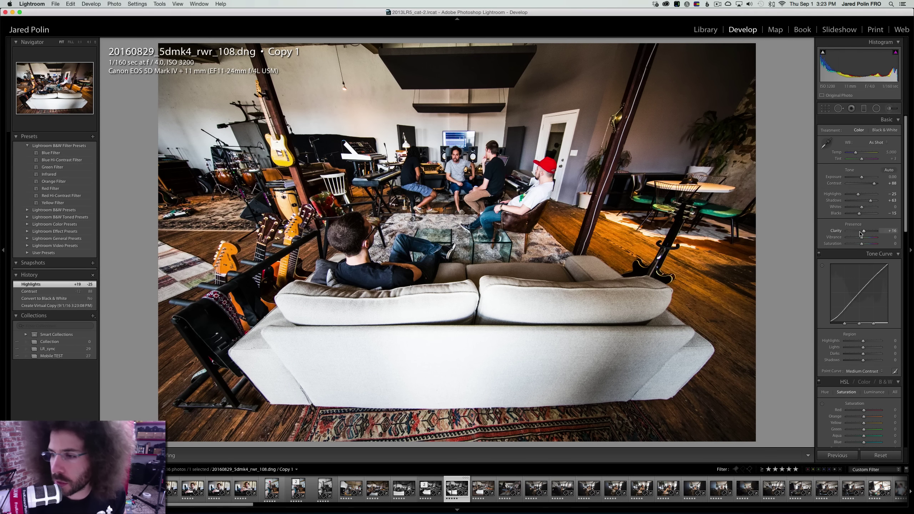
pyautogui.moveTo(860, 215); pyautogui.dragTo(860, 215)
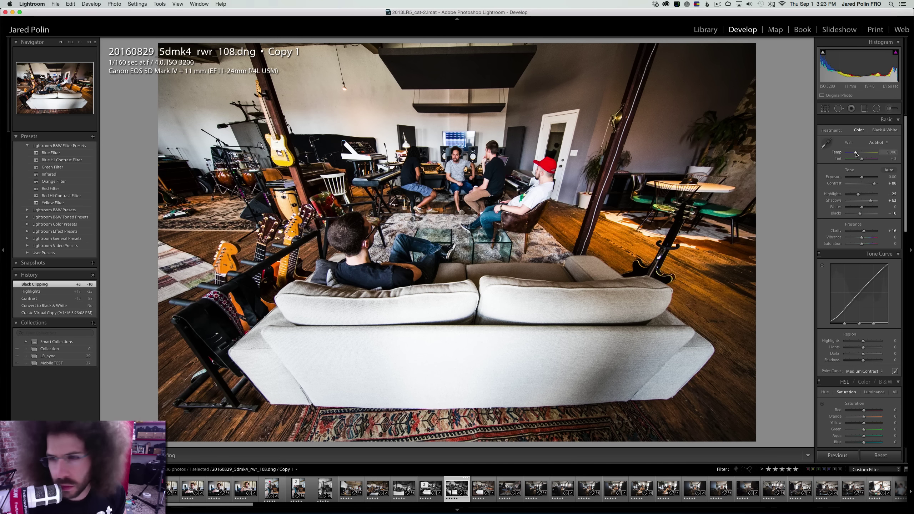
pyautogui.moveTo(856, 154); pyautogui.dragTo(856, 155)
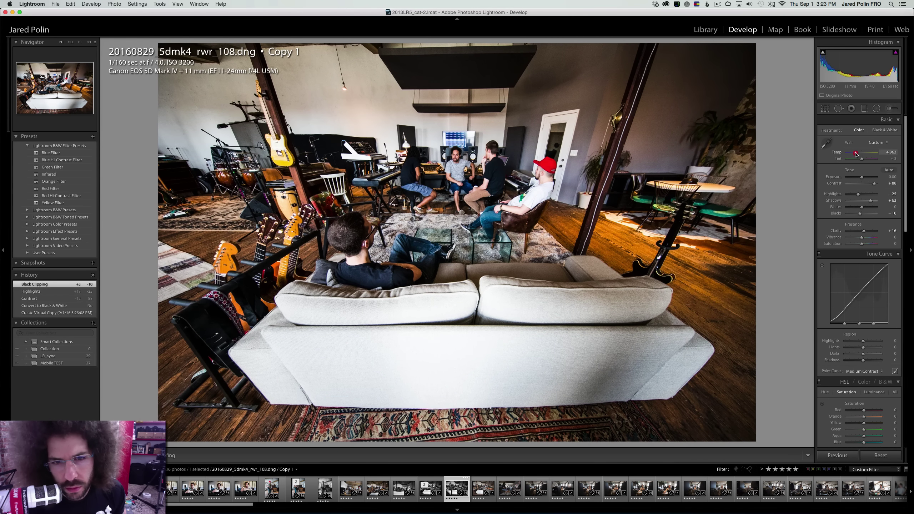
pyautogui.press('Left')
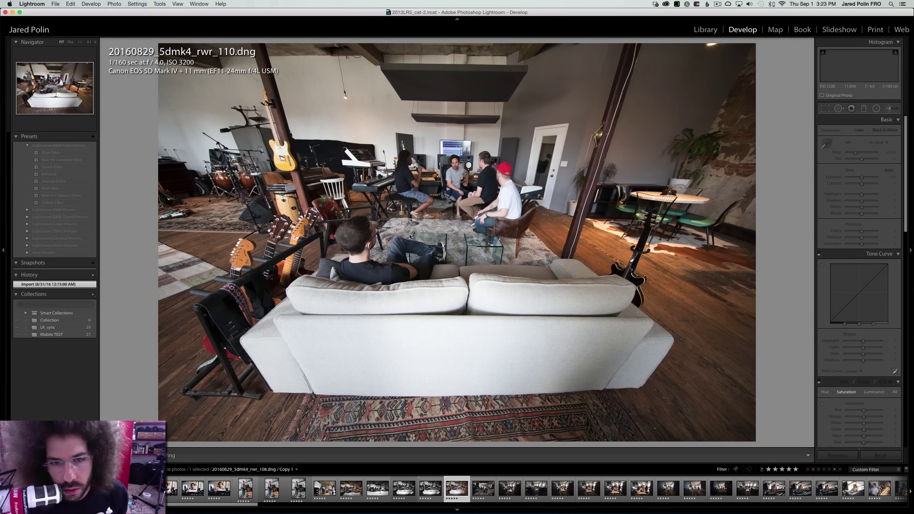
# Step through the filmstrip to the mixing-console shot rwr_112
pyautogui.click(444, 169)
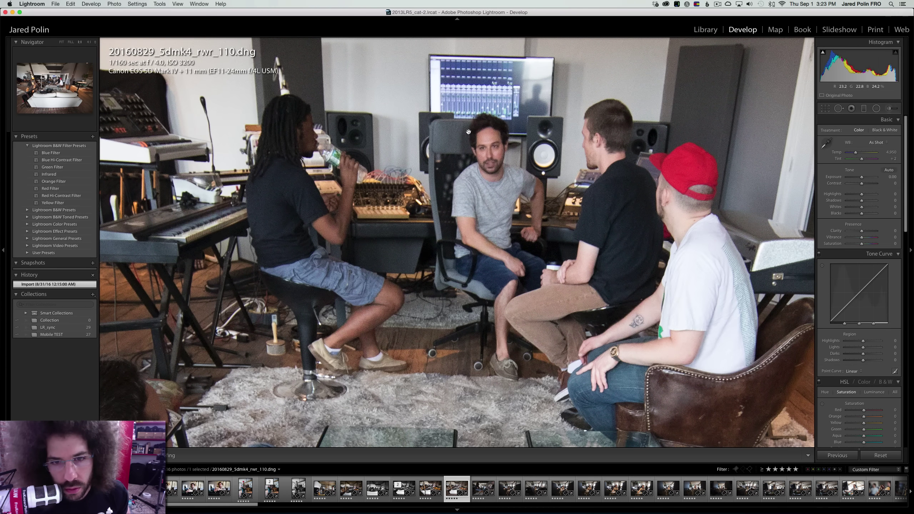
pyautogui.press('Right')
pyautogui.click(490, 138)
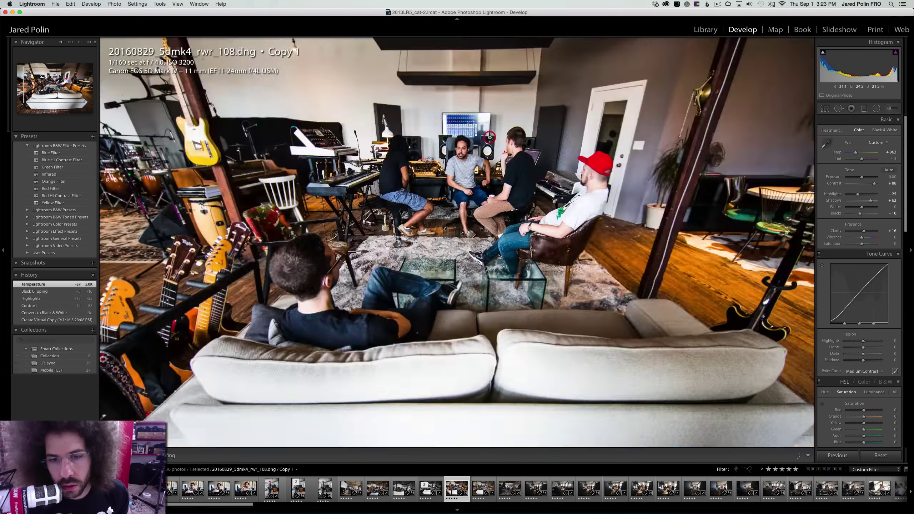
pyautogui.press('0')
pyautogui.press('0')
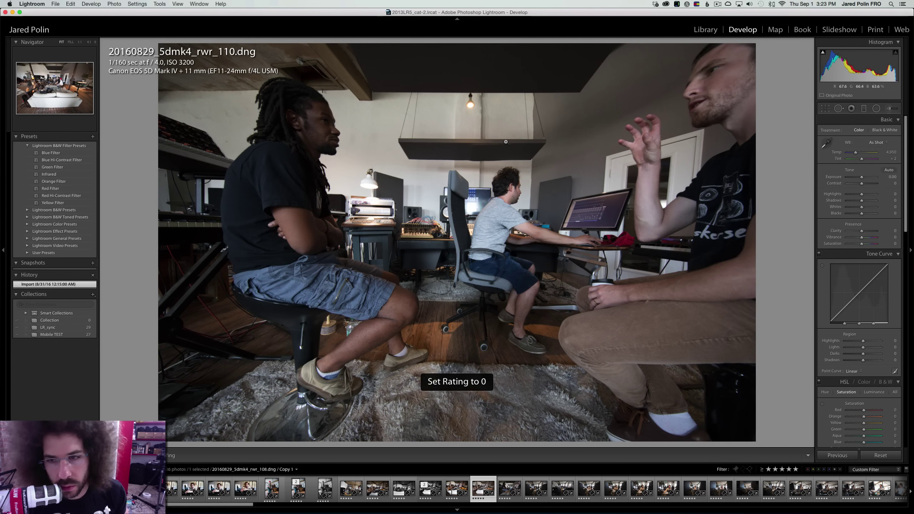
pyautogui.press('0')
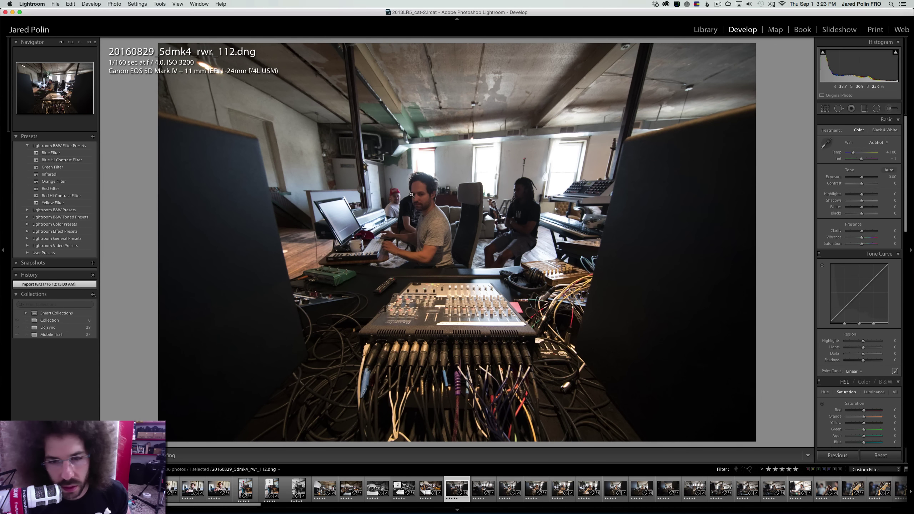
# Edit rwr_112 in colour with Contrast +39, Shadows +30, brighter exposure and Highlights −95
pyautogui.click(874, 130)
pyautogui.moveTo(862, 177); pyautogui.dragTo(863, 178)
pyautogui.click(859, 130)
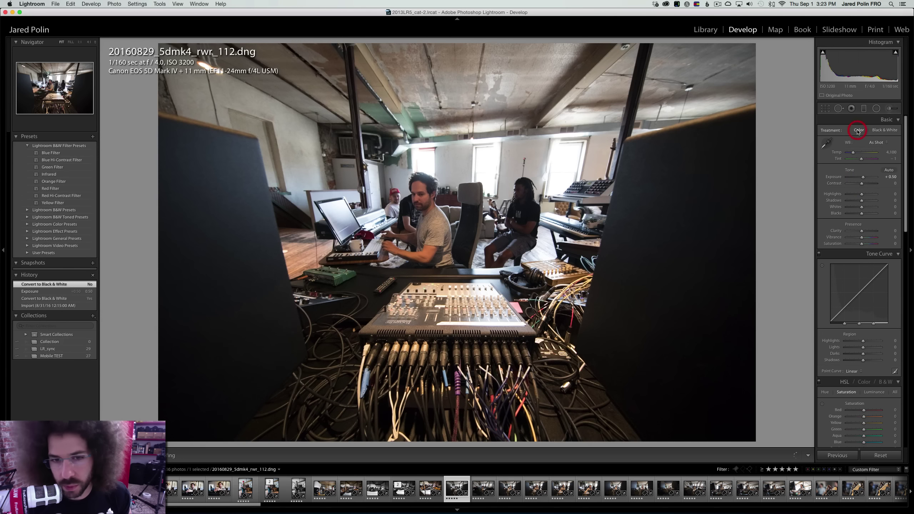
pyautogui.click(868, 184)
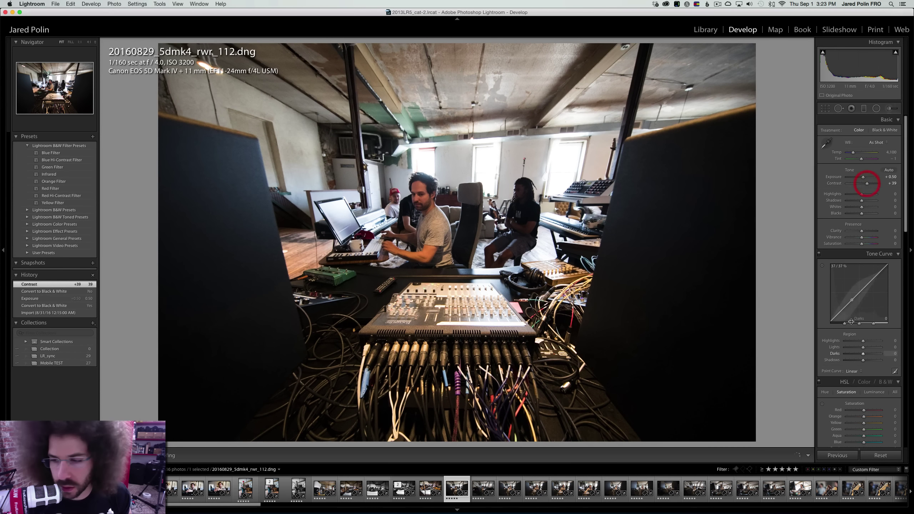
pyautogui.moveTo(869, 202); pyautogui.dragTo(871, 183)
pyautogui.click(869, 177)
pyautogui.click(849, 194)
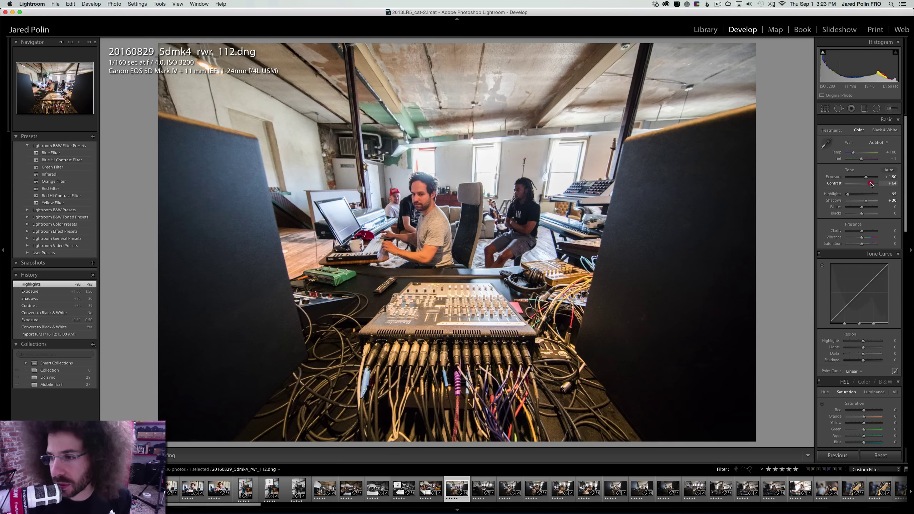
# Raise Contrast to +91 and apply the Strong Contrast point curve
pyautogui.click(877, 130)
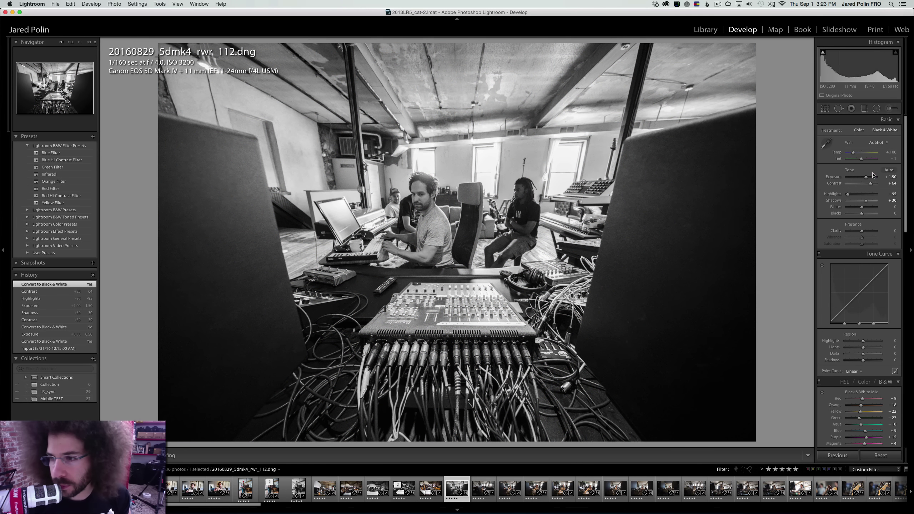
pyautogui.click(874, 184)
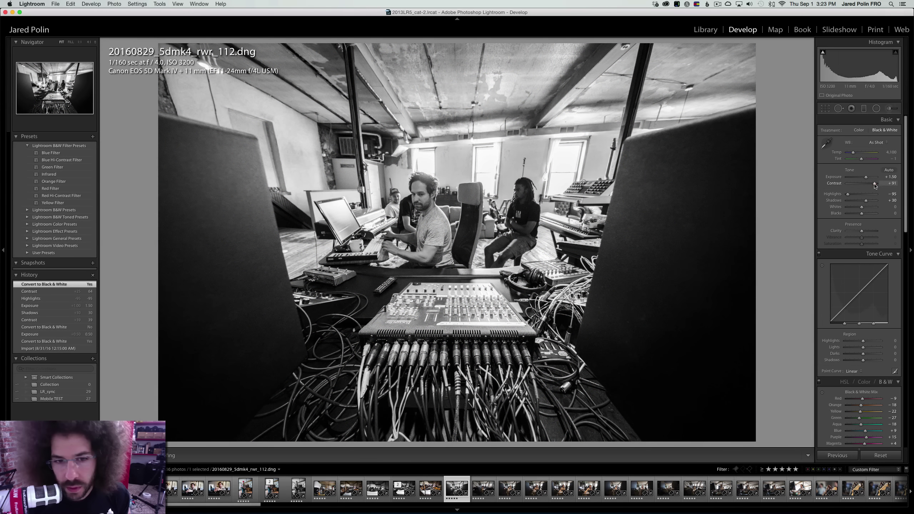
pyautogui.click(854, 371)
pyautogui.click(856, 380)
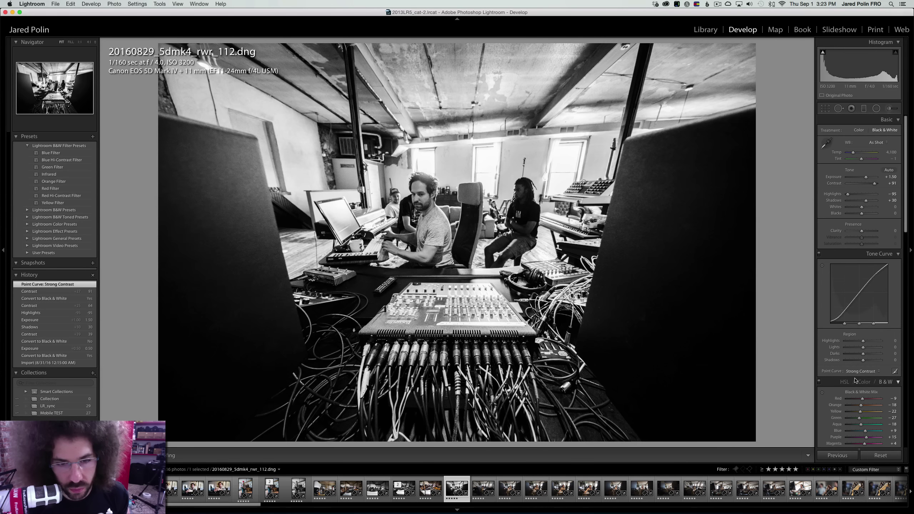
# Cool the white balance, then return to black and white with Contrast +100
pyautogui.click(858, 130)
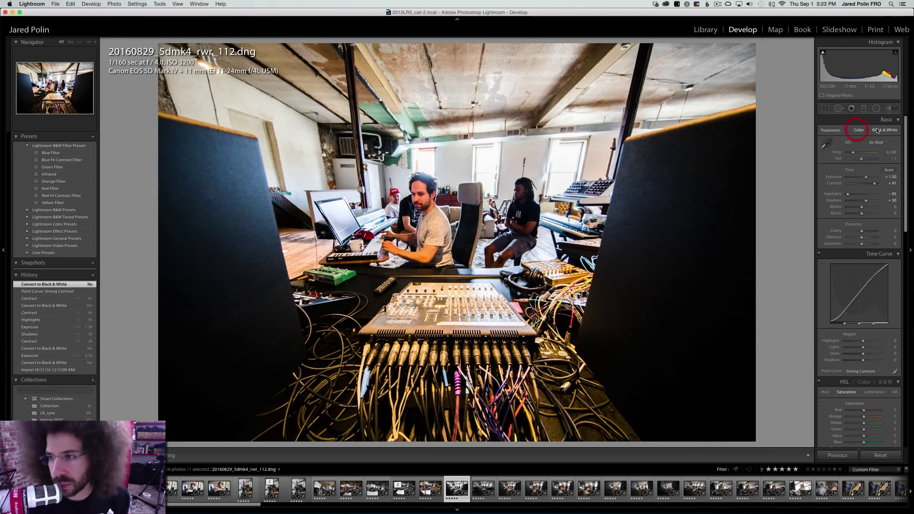
pyautogui.moveTo(856, 153); pyautogui.dragTo(853, 153)
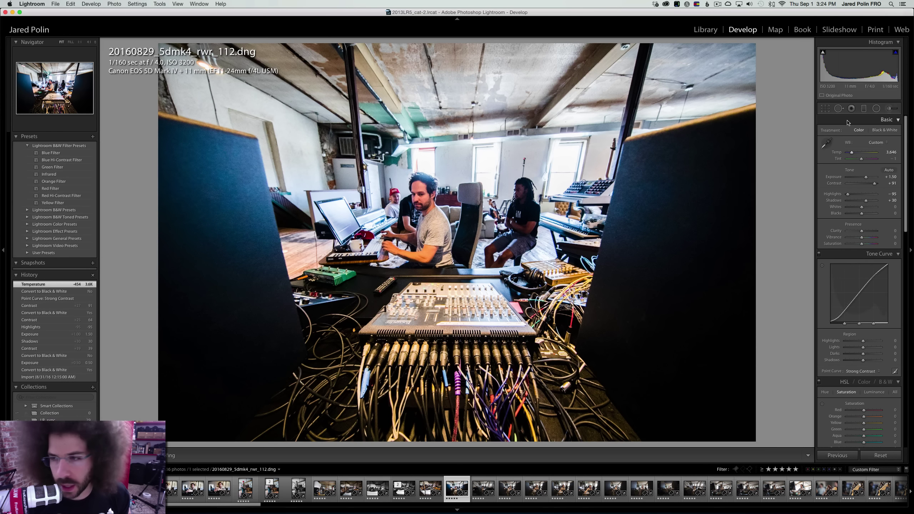
pyautogui.click(877, 132)
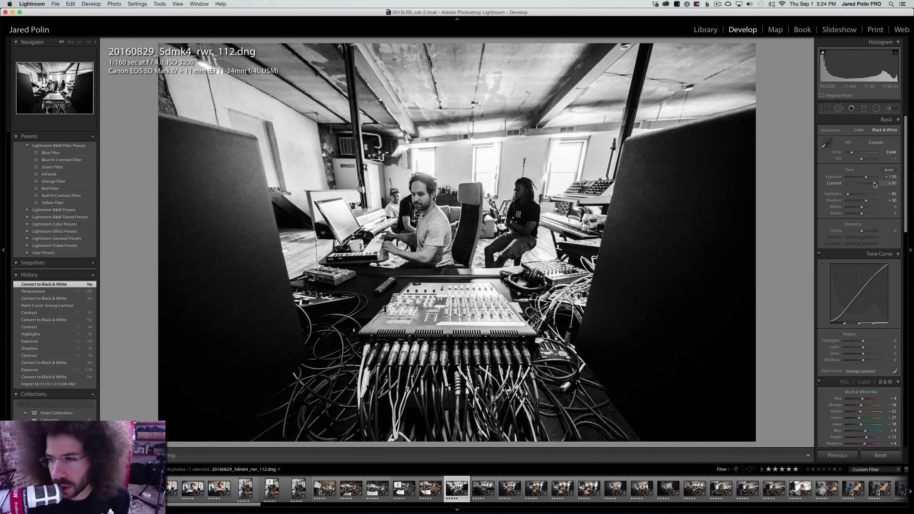
pyautogui.moveTo(875, 183); pyautogui.dragTo(882, 184)
# Inspect the man's head and the mixing console at 1:1 zoom
pyautogui.click(427, 190)
pyautogui.rightClick(403, 172)
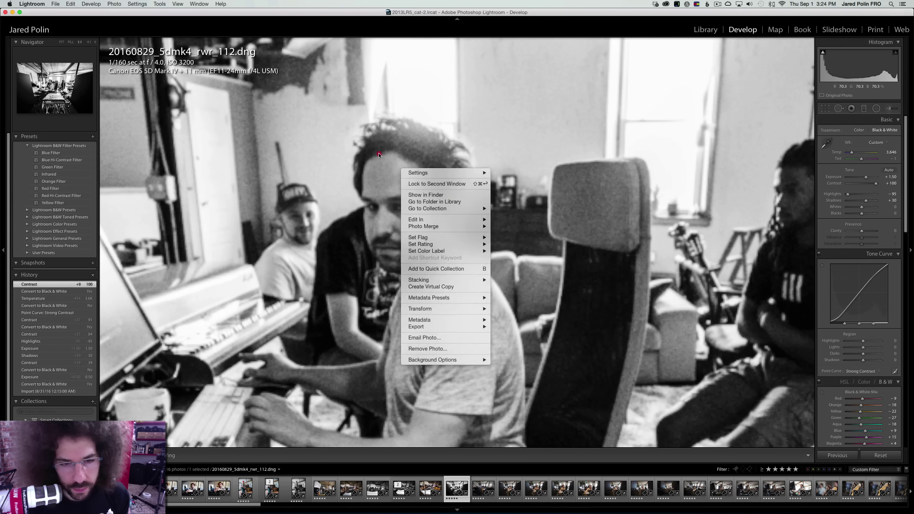
pyautogui.click(363, 146)
pyautogui.click(362, 146)
pyautogui.click(377, 156)
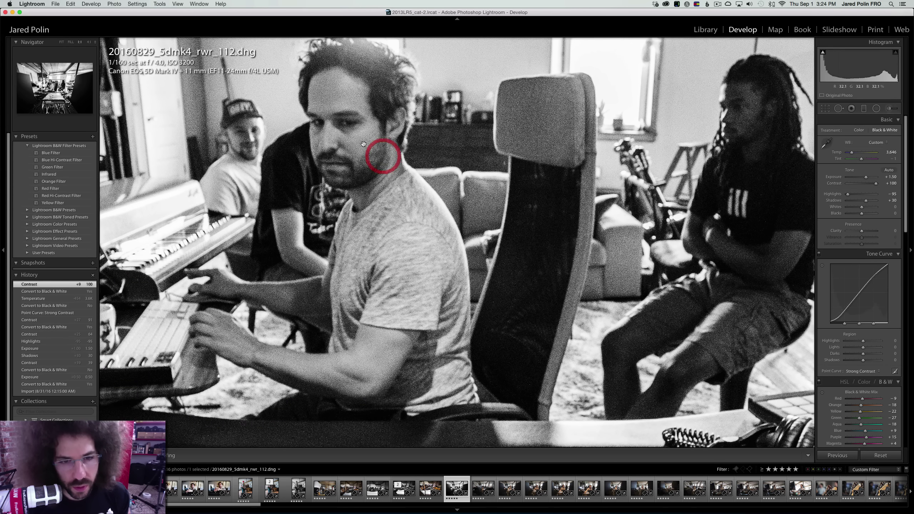
pyautogui.click(335, 128)
pyautogui.click(430, 324)
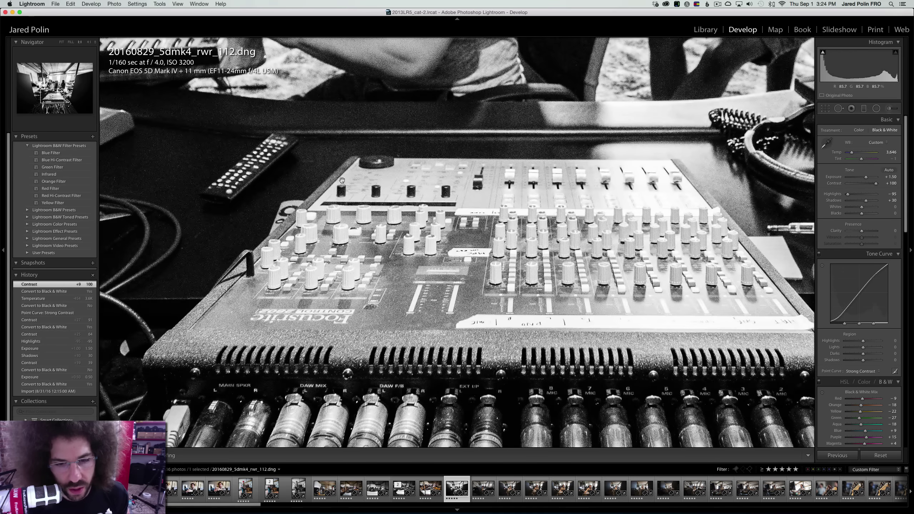
pyautogui.moveTo(368, 151); pyautogui.dragTo(416, 307)
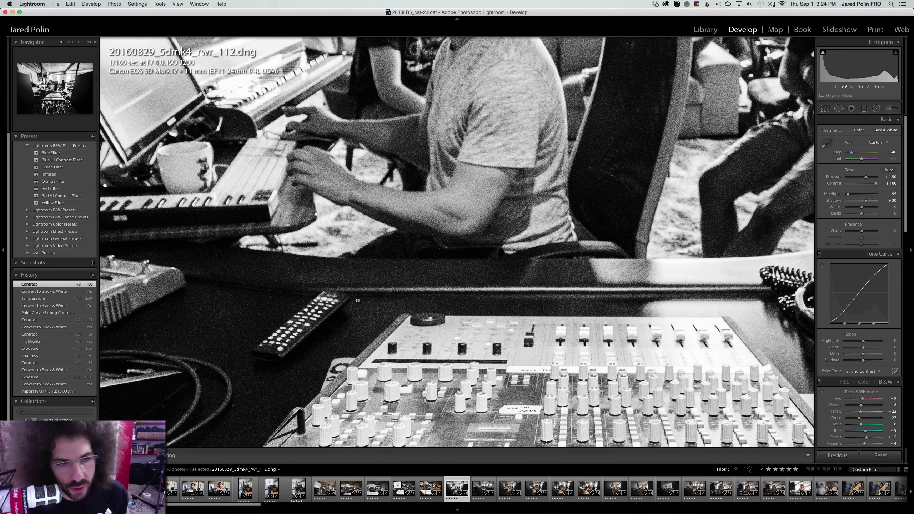
pyautogui.click(417, 302)
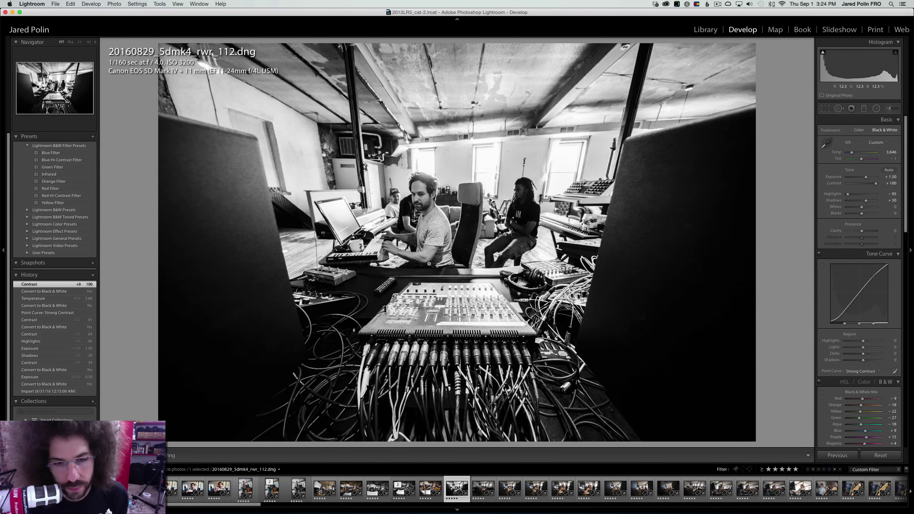
# Undo a trial exposure change, set Clarity +25 and Blacks +4, and check the face up close
pyautogui.press('Right')
pyautogui.press('Left')
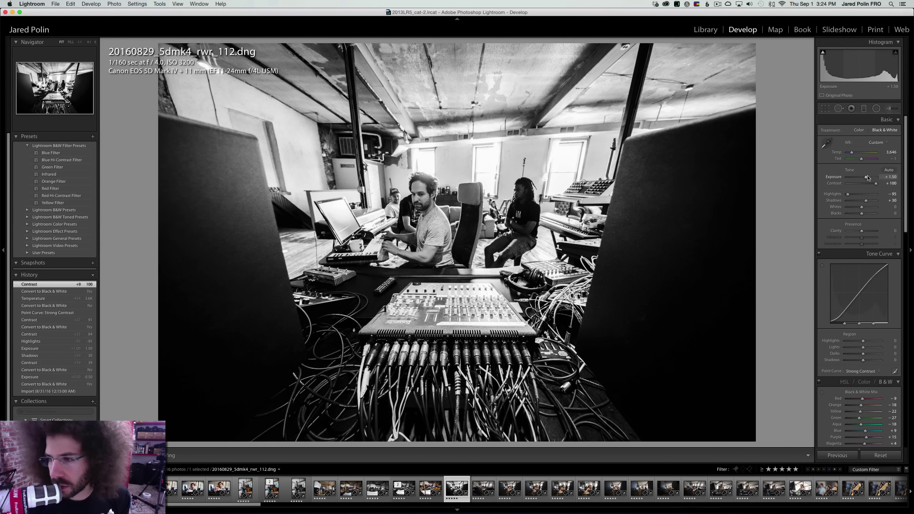
pyautogui.moveTo(868, 178); pyautogui.dragTo(867, 177)
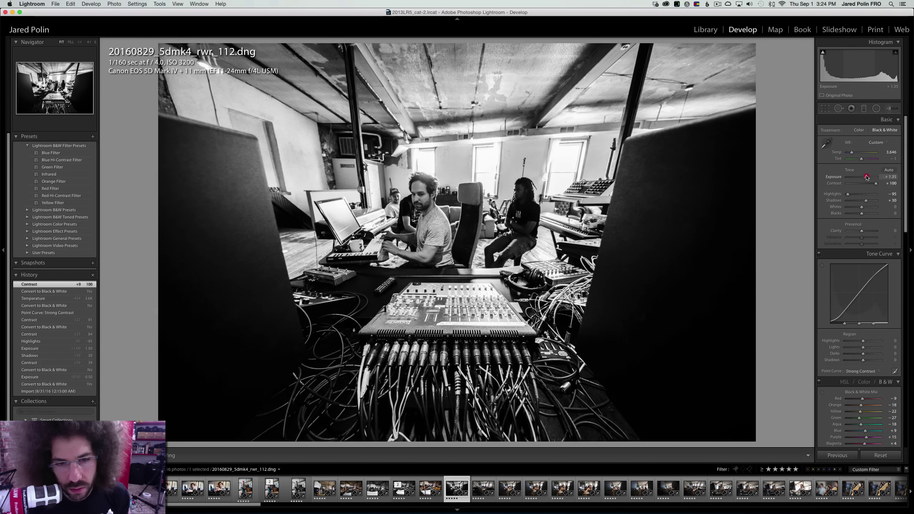
pyautogui.press('super+z')
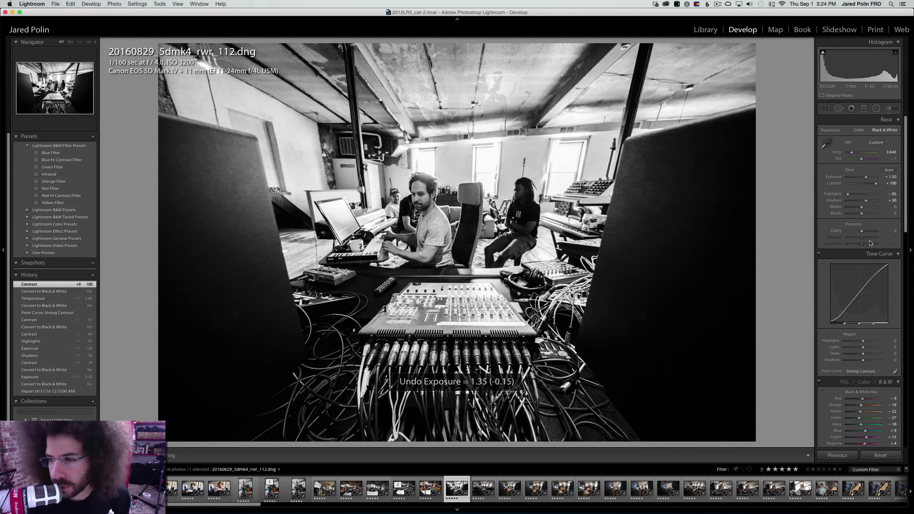
pyautogui.click(866, 231)
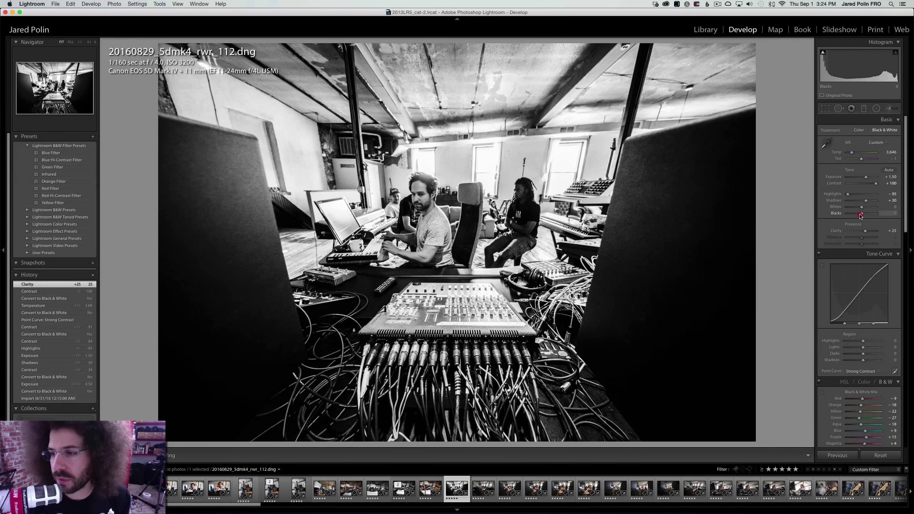
pyautogui.click(862, 215)
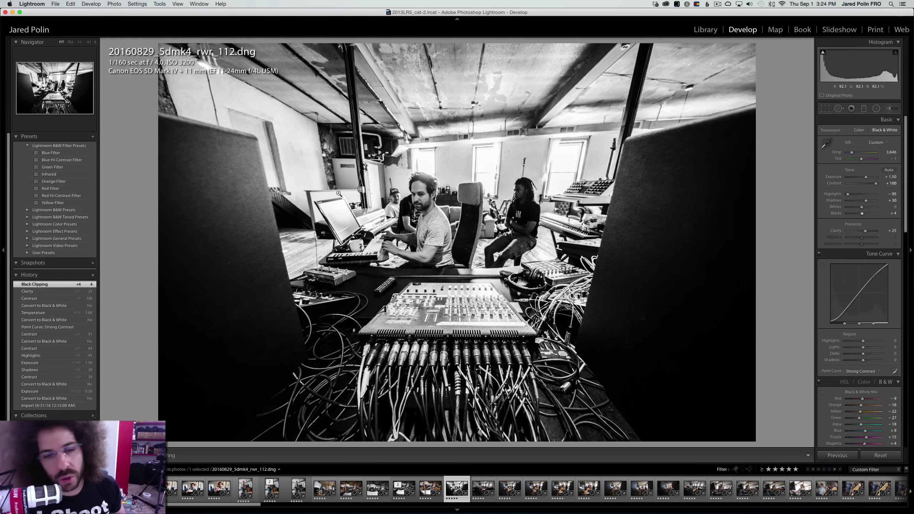
pyautogui.moveTo(414, 191); pyautogui.dragTo(392, 199)
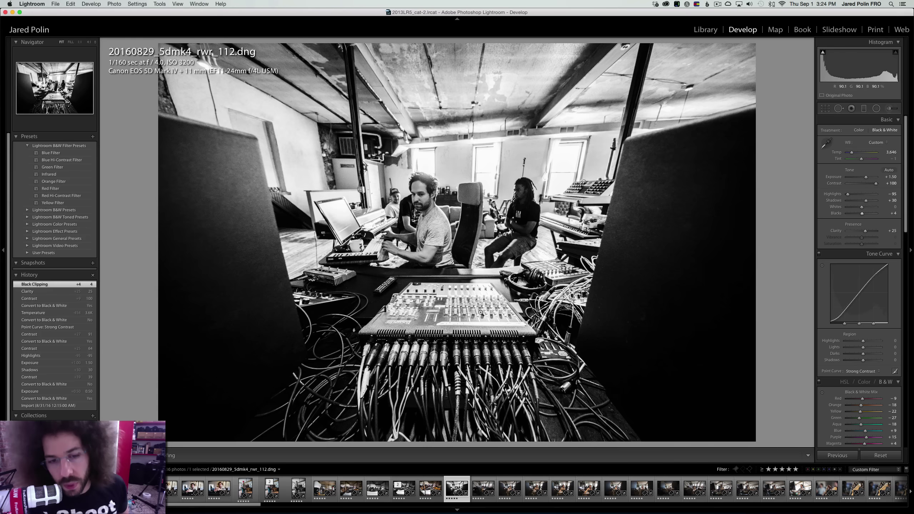
pyautogui.click(425, 199)
pyautogui.click(424, 187)
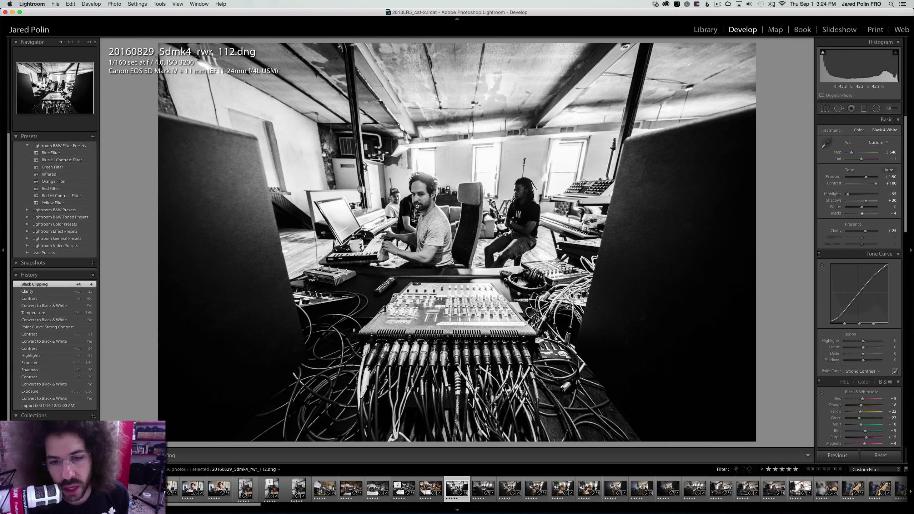
# Compare edited and unedited shots, check grain at 1:1, clear a rating, and stop on rwr_117
pyautogui.press('Right')
pyautogui.press('Right')
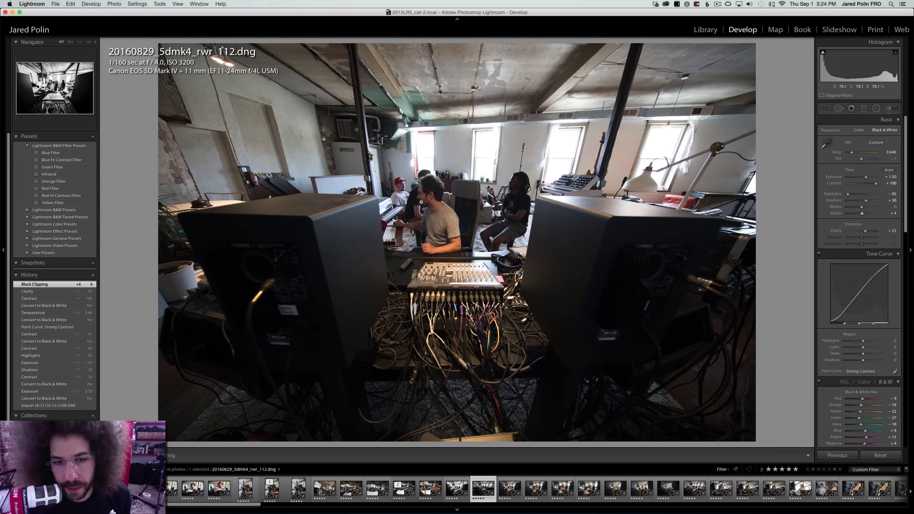
pyautogui.press('Left')
pyautogui.press('Left')
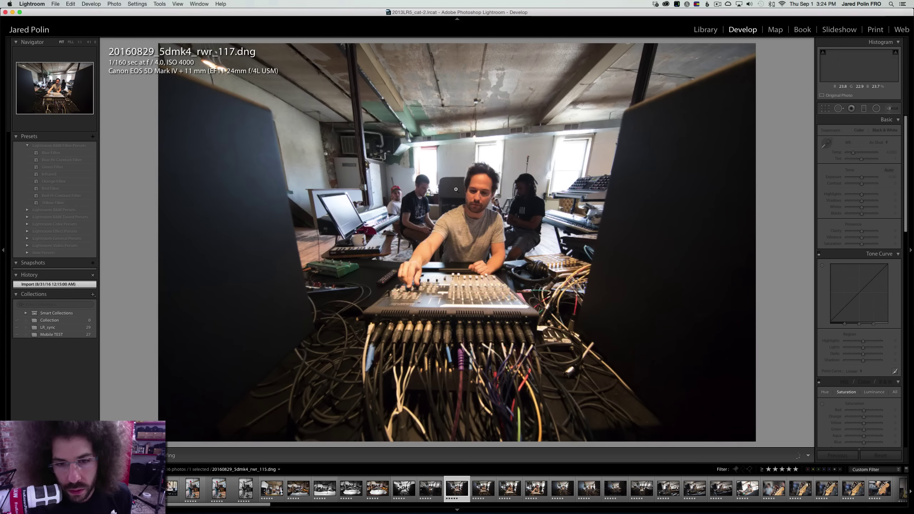
pyautogui.press('Left')
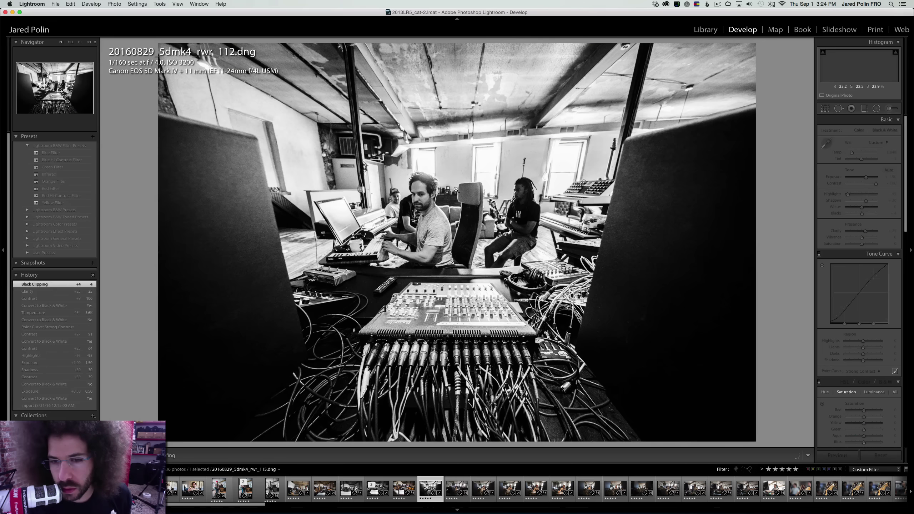
pyautogui.press('Right')
pyautogui.press('Left')
pyautogui.click(220, 203)
pyautogui.hscroll(5, 389, 201)
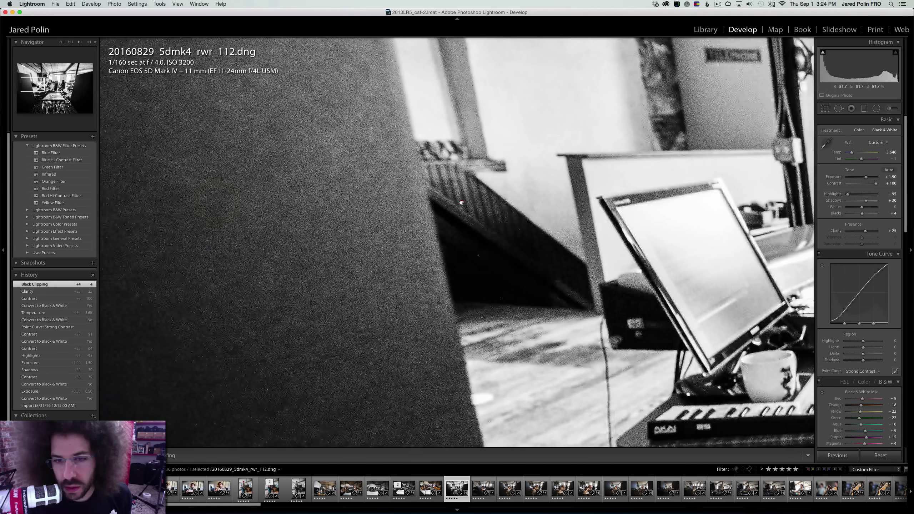
pyautogui.click(676, 189)
pyautogui.press('Right')
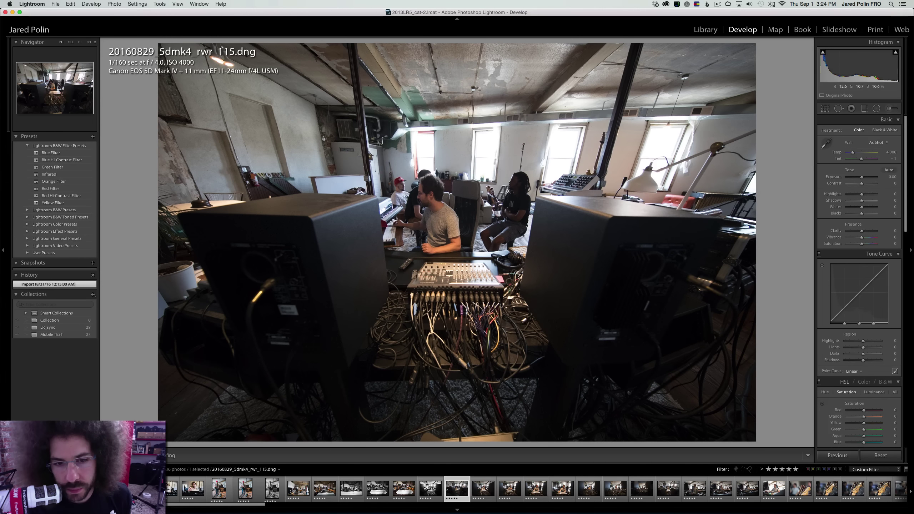
pyautogui.press('0')
pyautogui.press('Right')
pyautogui.press('Right')
pyautogui.press('Right')
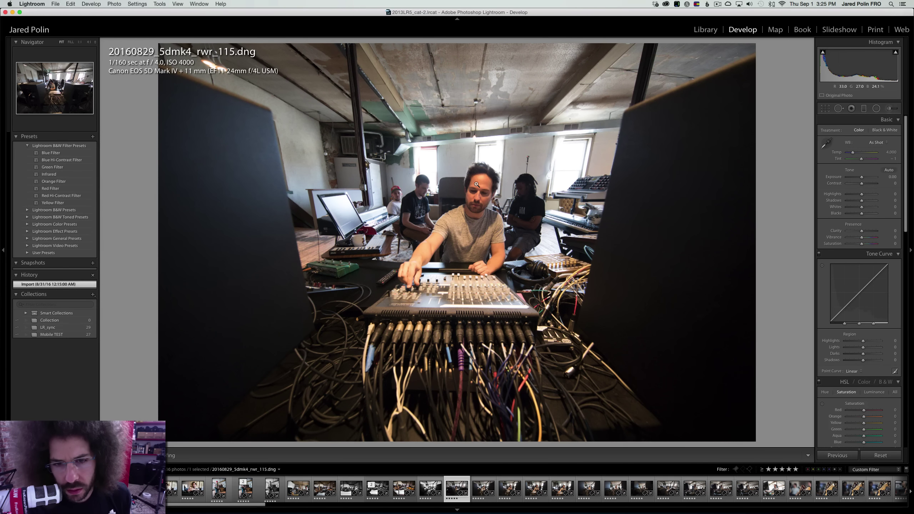
pyautogui.press('Left')
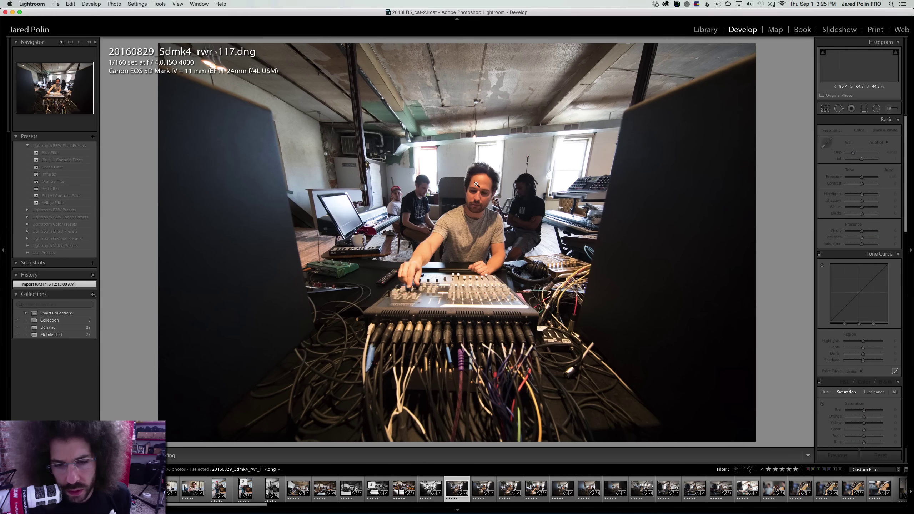
# Make photo 117 black and white with Medium Contrast curve, Exposure +0.65, Shadows +50, Highlights −56, Clarity +13
pyautogui.click(878, 130)
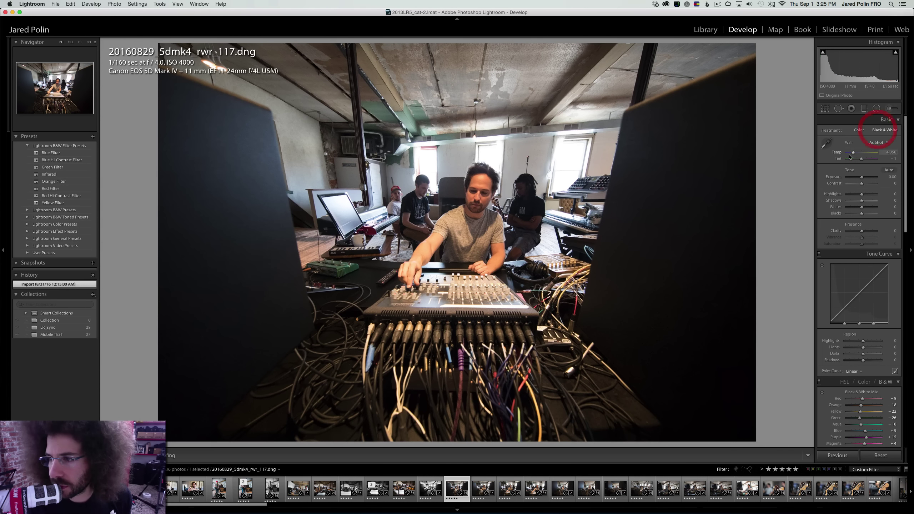
pyautogui.click(854, 372)
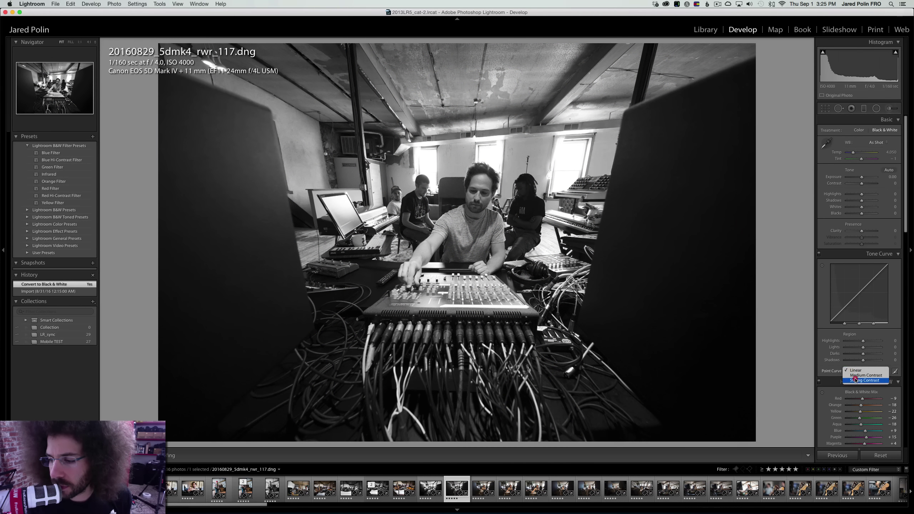
pyautogui.click(860, 386)
pyautogui.moveTo(864, 178)
pyautogui.mouseDown()
pyautogui.moveTo(873, 184)
pyautogui.moveTo(863, 178)
pyautogui.mouseUp()
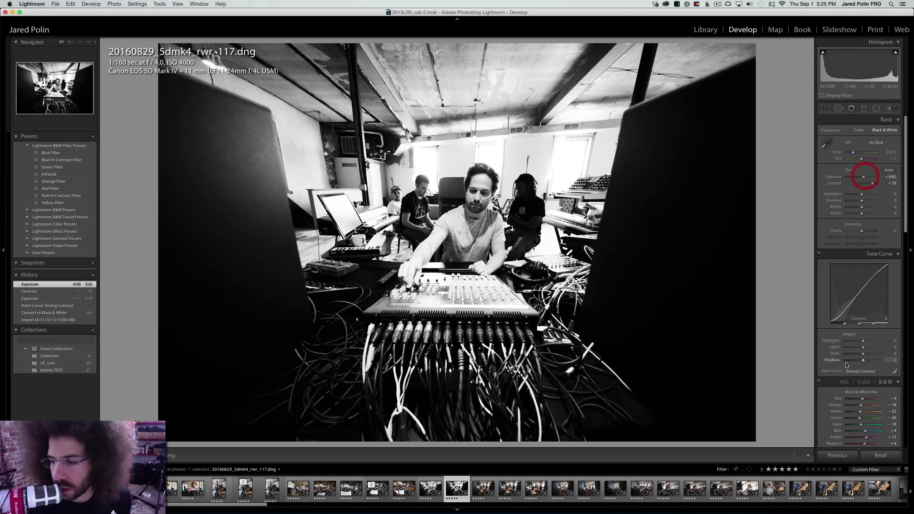
pyautogui.click(861, 371)
pyautogui.click(859, 364)
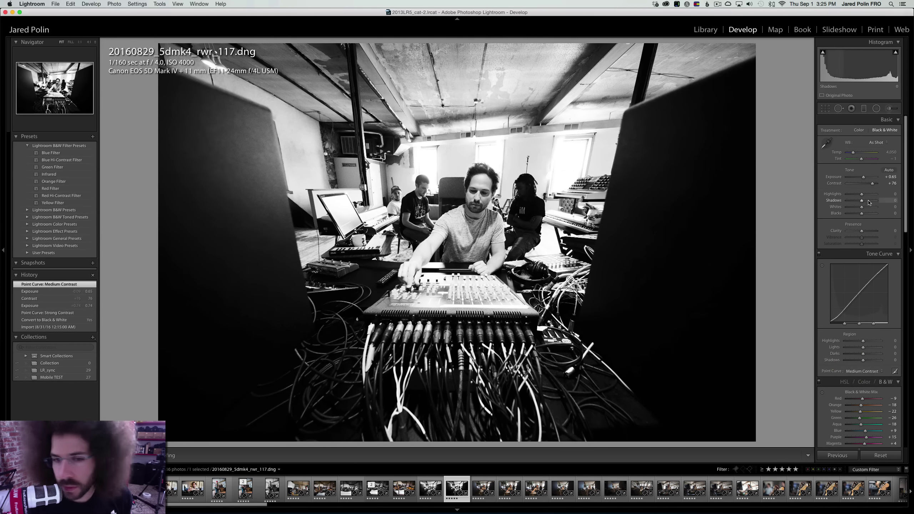
pyautogui.click(869, 201)
pyautogui.moveTo(865, 231); pyautogui.dragTo(874, 185)
# Undo the temperature change, restore black and white, and discard a trial Lights curve tweak
pyautogui.click(867, 132)
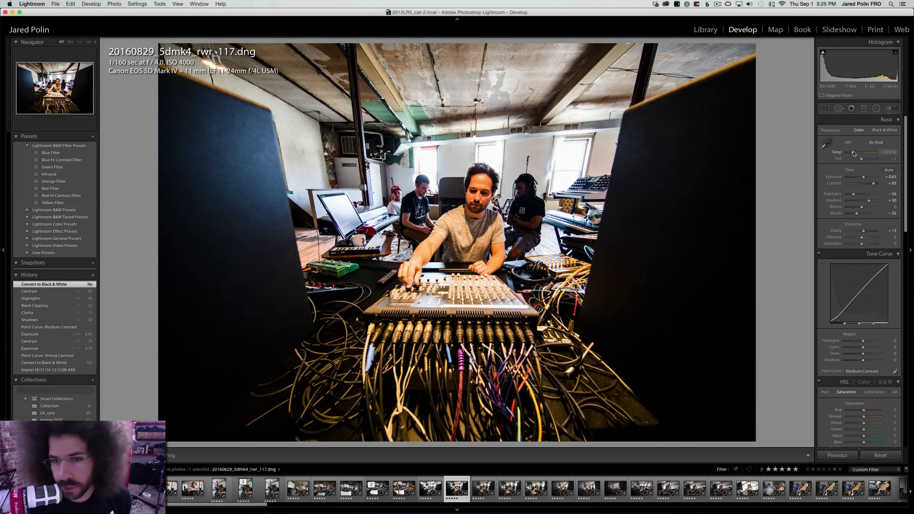
pyautogui.press('super+z')
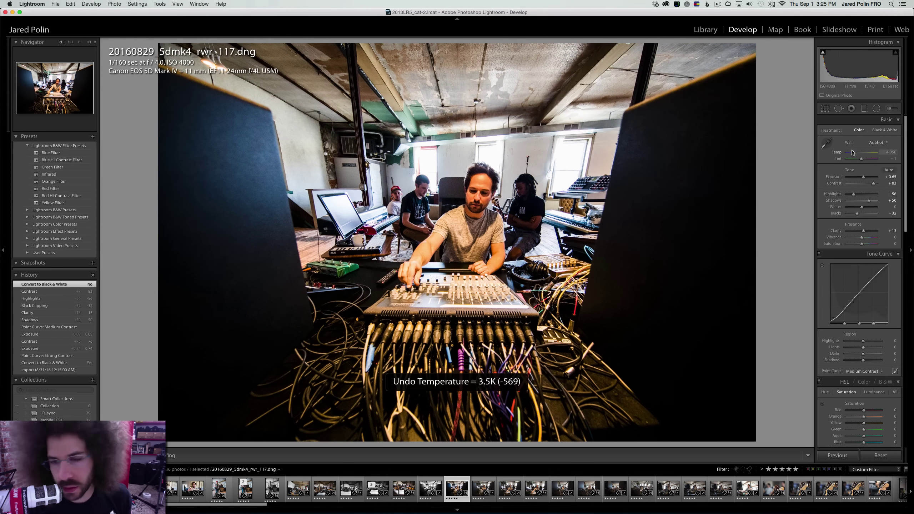
pyautogui.click(877, 131)
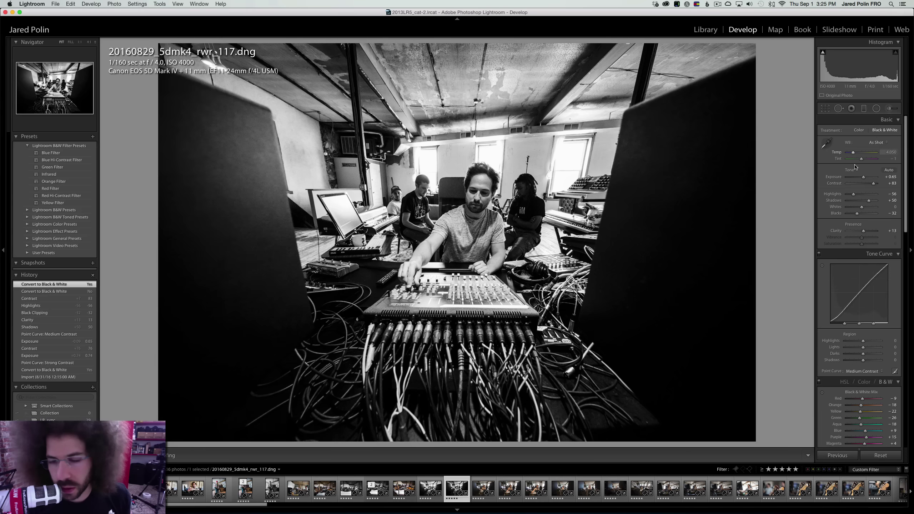
pyautogui.moveTo(863, 347); pyautogui.dragTo(868, 348)
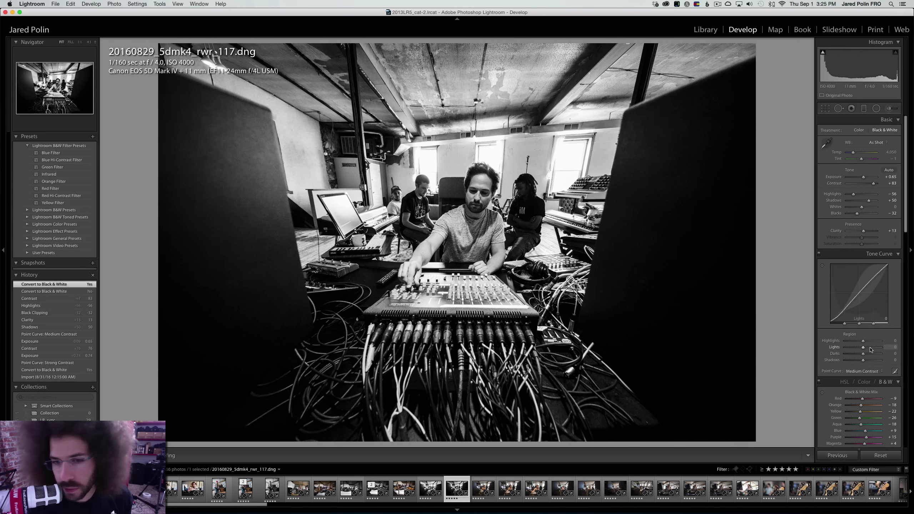
pyautogui.press('super+z')
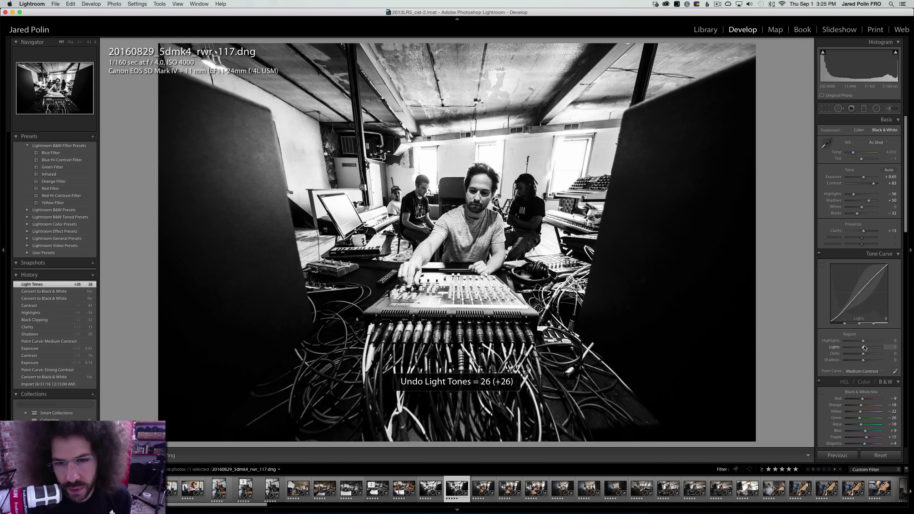
# Set Exposure to +0.91 and Blacks to −42, then move to the next photo
pyautogui.moveTo(864, 178); pyautogui.dragTo(880, 184)
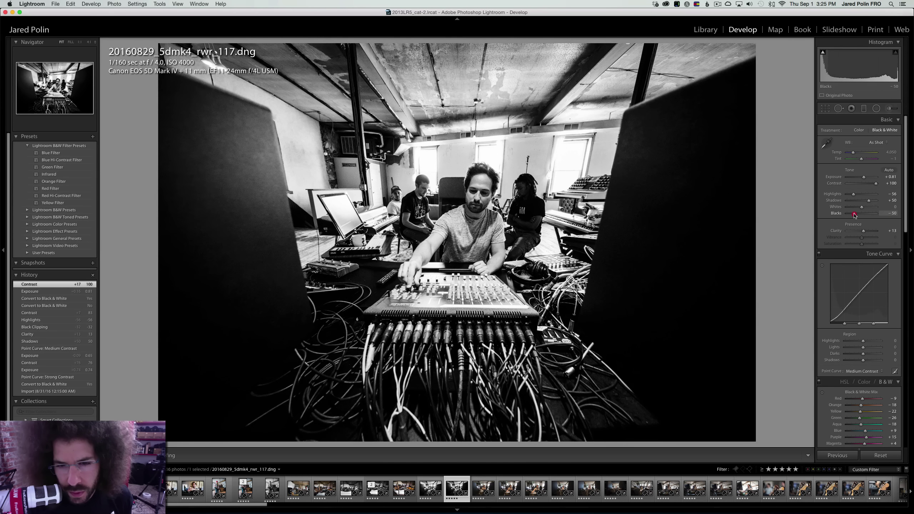
pyautogui.moveTo(856, 215); pyautogui.dragTo(852, 214)
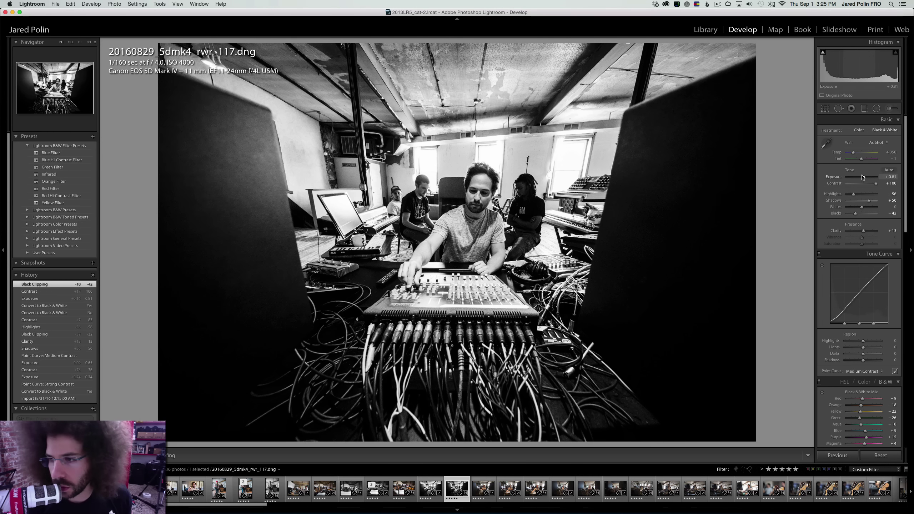
pyautogui.moveTo(863, 177); pyautogui.dragTo(865, 178)
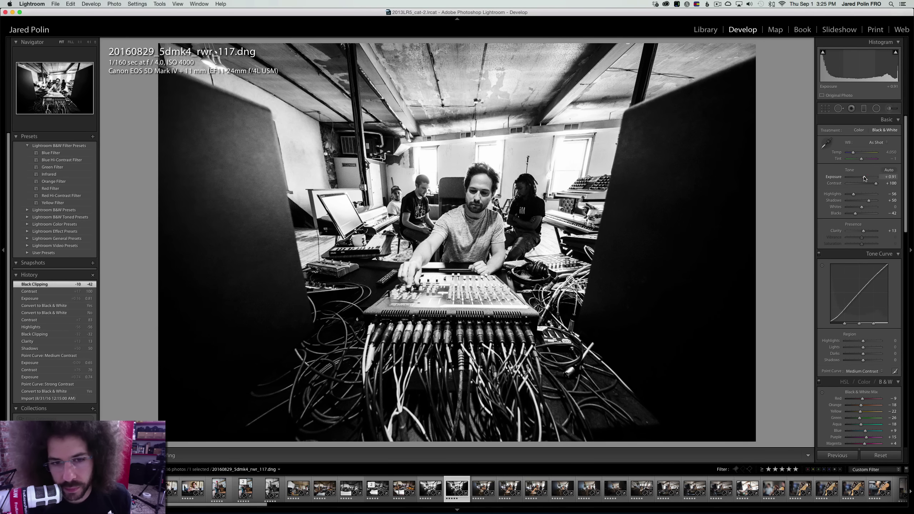
pyautogui.press('Right')
# Sync rwr_117's black-and-white settings to the next three filmstrip photos
pyautogui.press('Left')
pyautogui.press('Left')
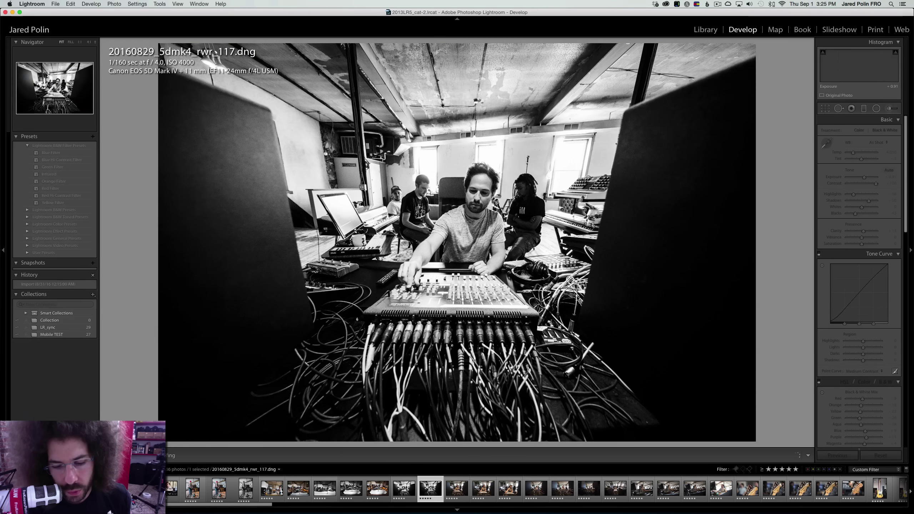
pyautogui.keyDown('shift'); pyautogui.click(537, 489); pyautogui.keyUp('shift')
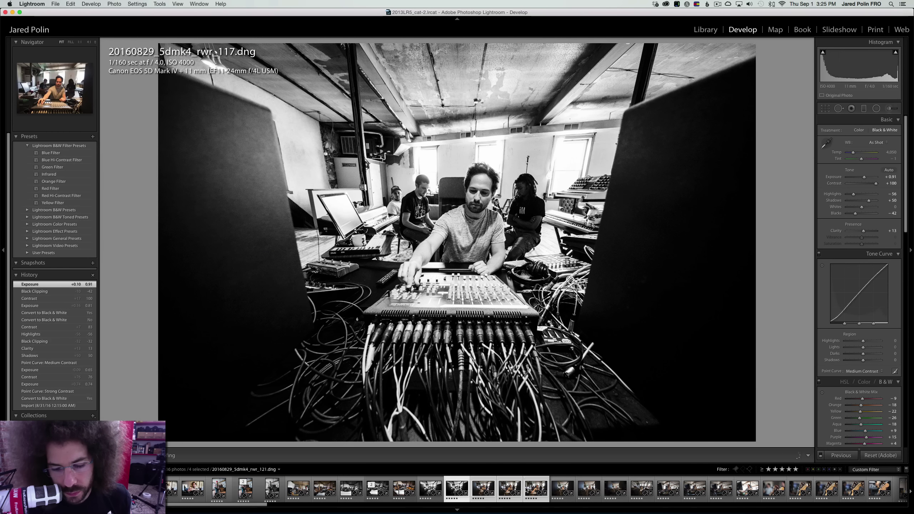
pyautogui.press('super+alt+s')
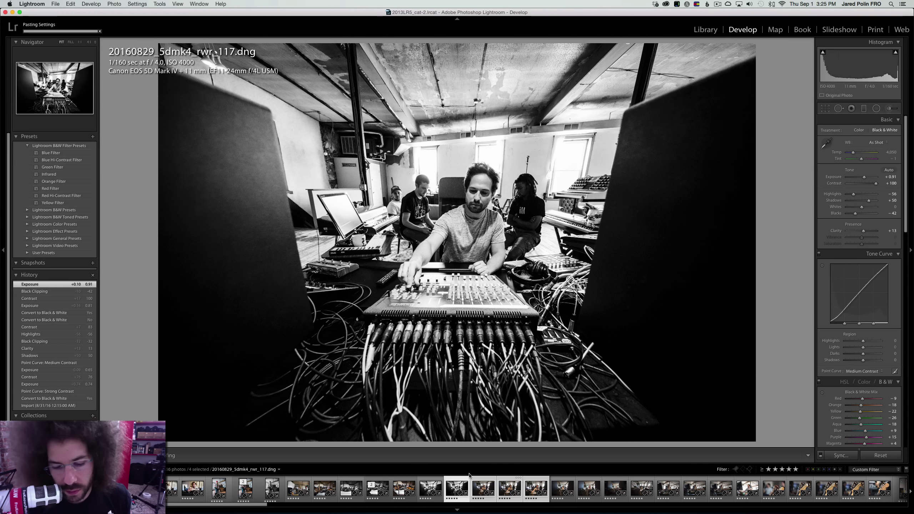
pyautogui.press('Right')
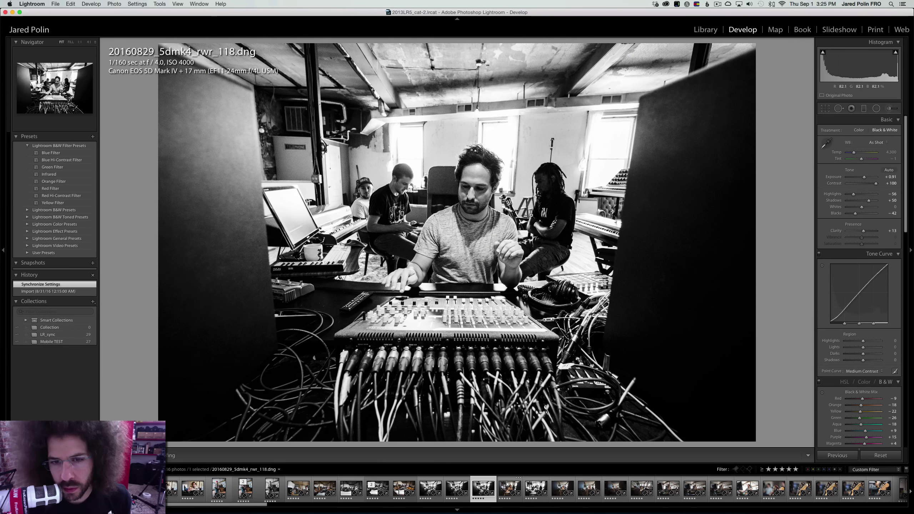
# Compare rwr_118 in colour, undo a temperature tweak, and return it to black and white
pyautogui.click(860, 129)
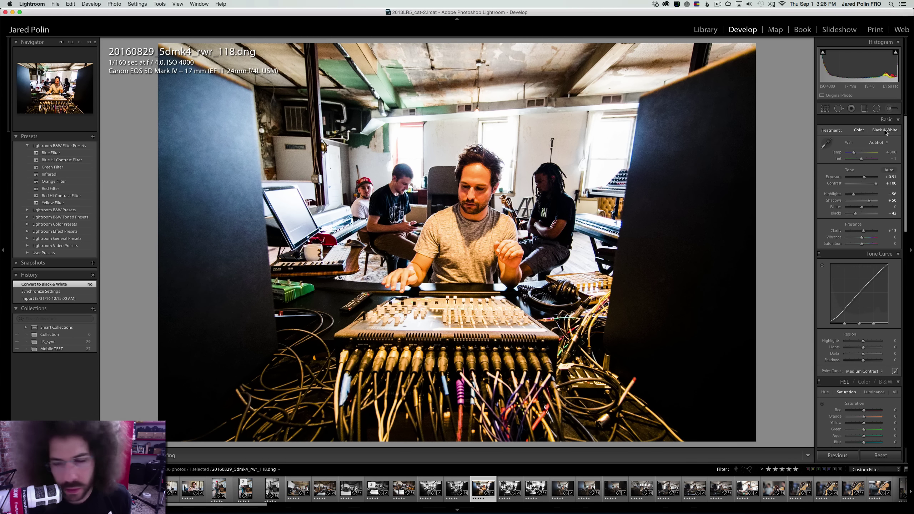
pyautogui.moveTo(849, 155); pyautogui.dragTo(853, 155)
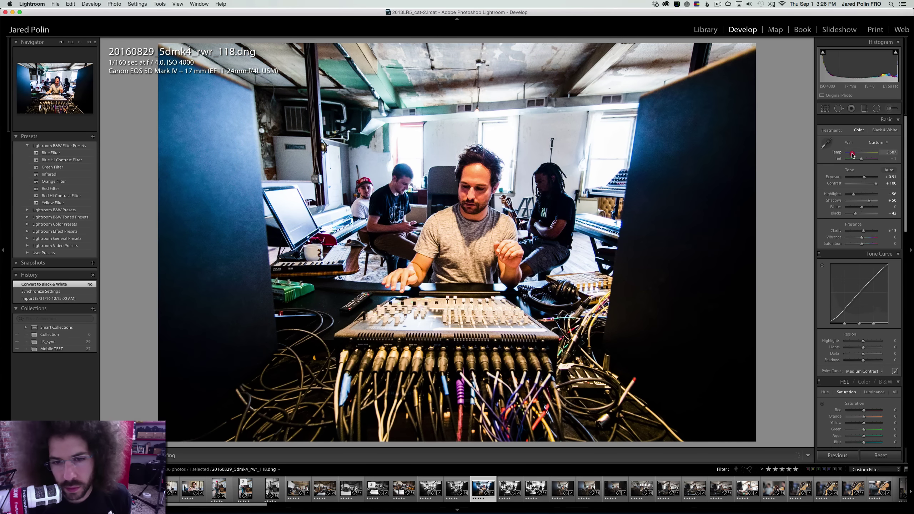
pyautogui.press('cmd+z')
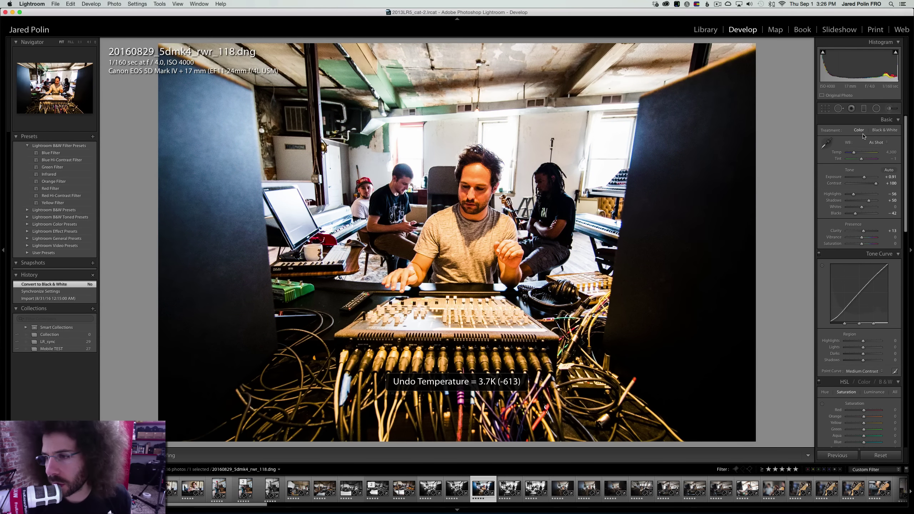
pyautogui.click(879, 131)
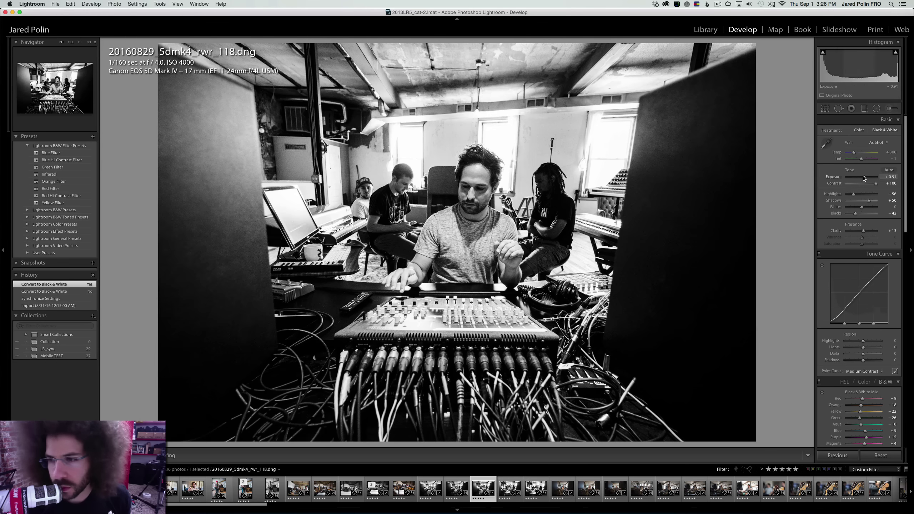
# Open rwr_119 and zoom in on the man's face to check the synced look
pyautogui.press('Right')
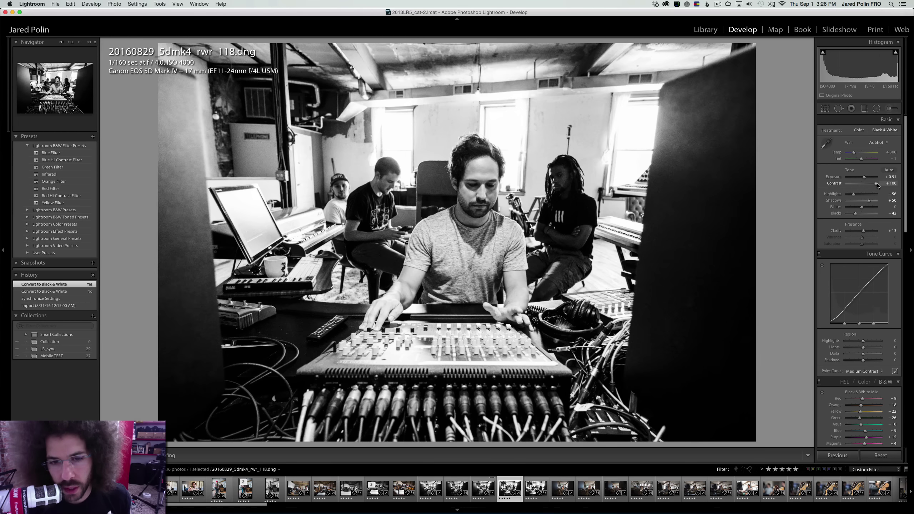
pyautogui.click(424, 176)
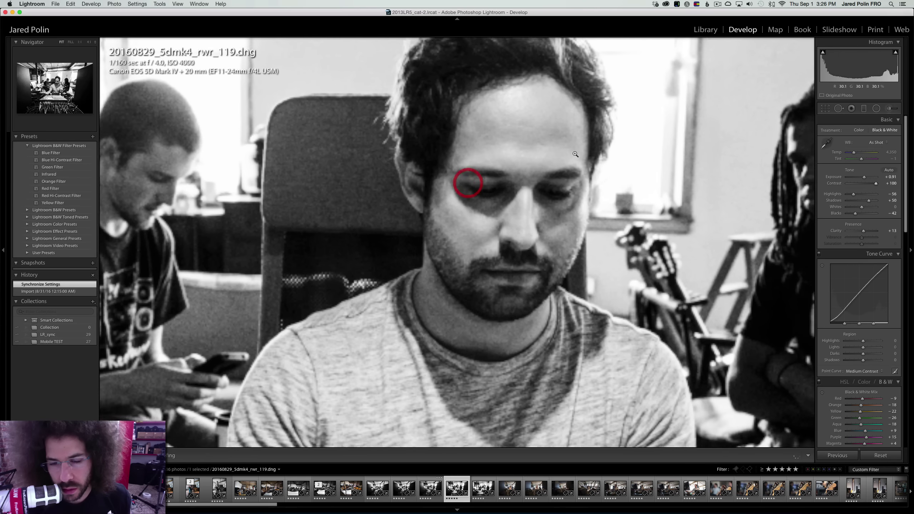
pyautogui.click(468, 180)
pyautogui.click(487, 162)
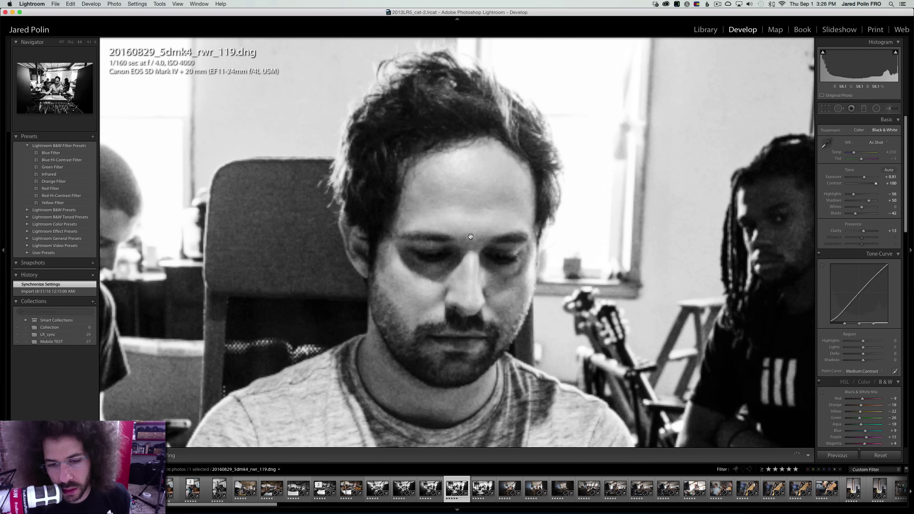
pyautogui.click(478, 224)
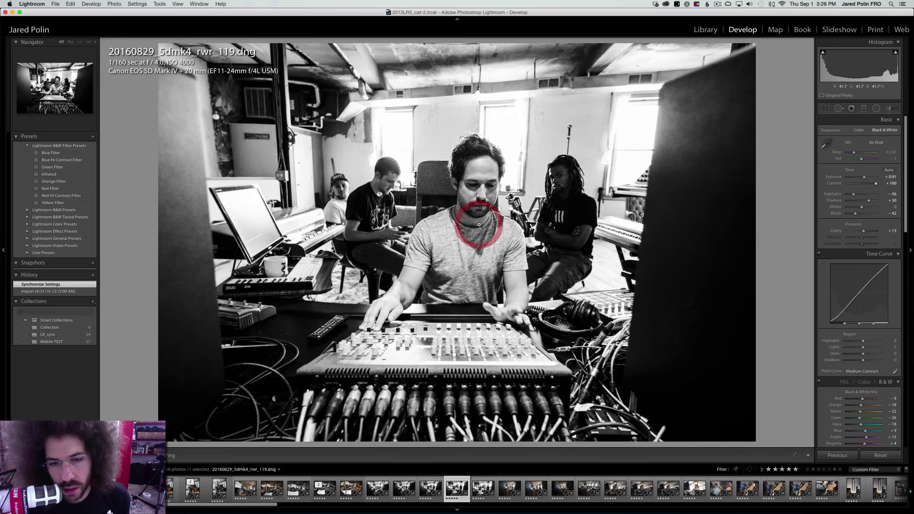
# Inspect rwr_119 close up on the mixing desk, hands and the dreadlocked man's head
pyautogui.click(414, 348)
pyautogui.moveTo(418, 342); pyautogui.dragTo(553, 326)
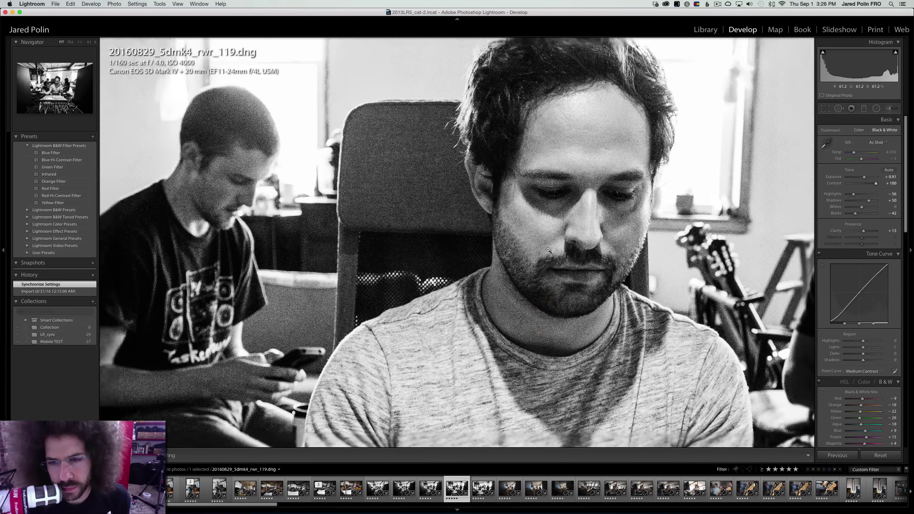
pyautogui.click(548, 250)
pyautogui.rightClick(528, 249)
pyautogui.press('Escape')
pyautogui.click(553, 175)
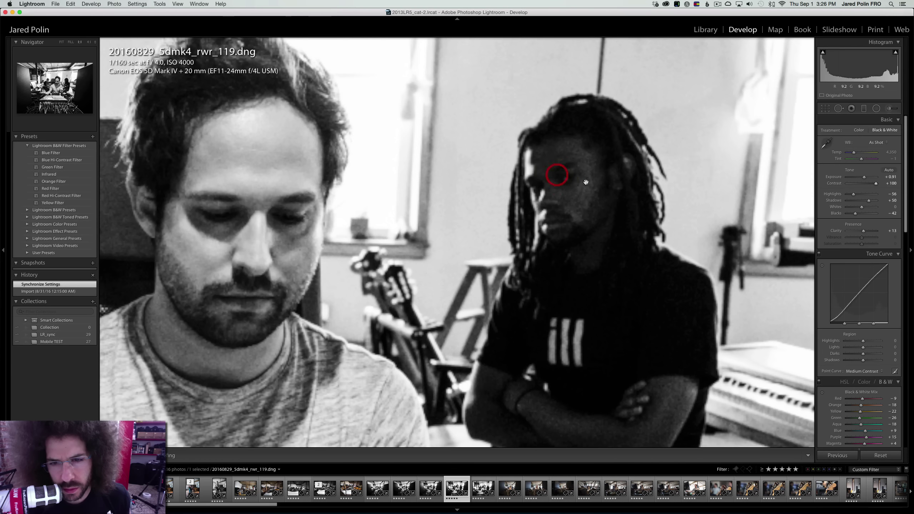
pyautogui.click(621, 166)
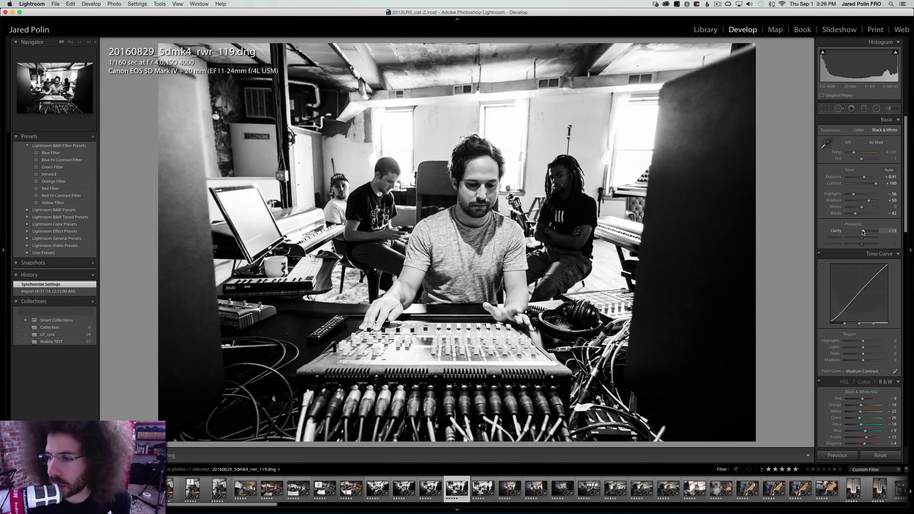
# Set rwr_119 to Clarity +16, Shadows +74, Blacks -58 and Exposure +0.75
pyautogui.moveTo(863, 232); pyautogui.dragTo(885, 202)
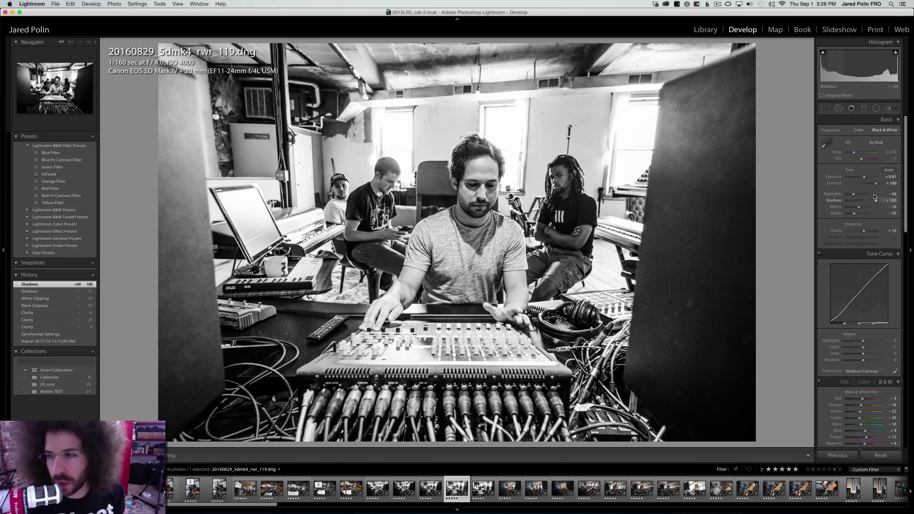
pyautogui.moveTo(870, 202); pyautogui.dragTo(854, 215)
pyautogui.click(888, 200)
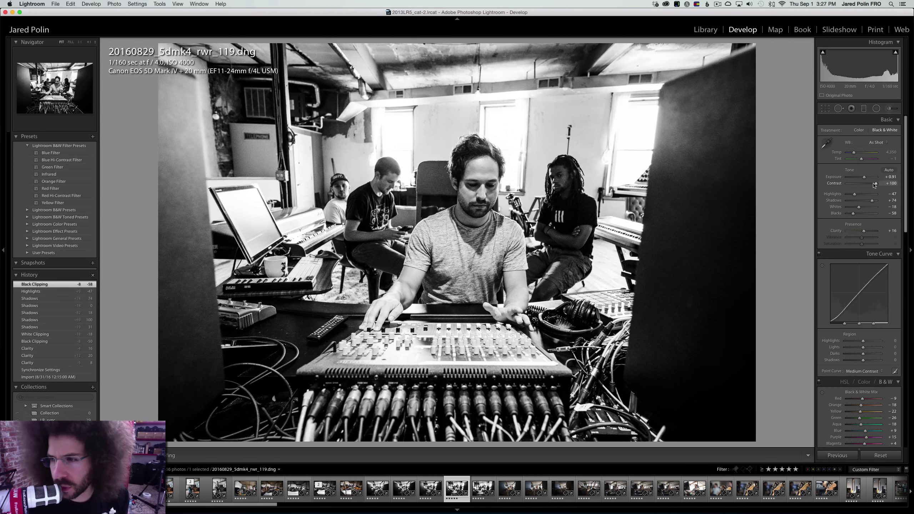
pyautogui.moveTo(864, 178); pyautogui.dragTo(864, 179)
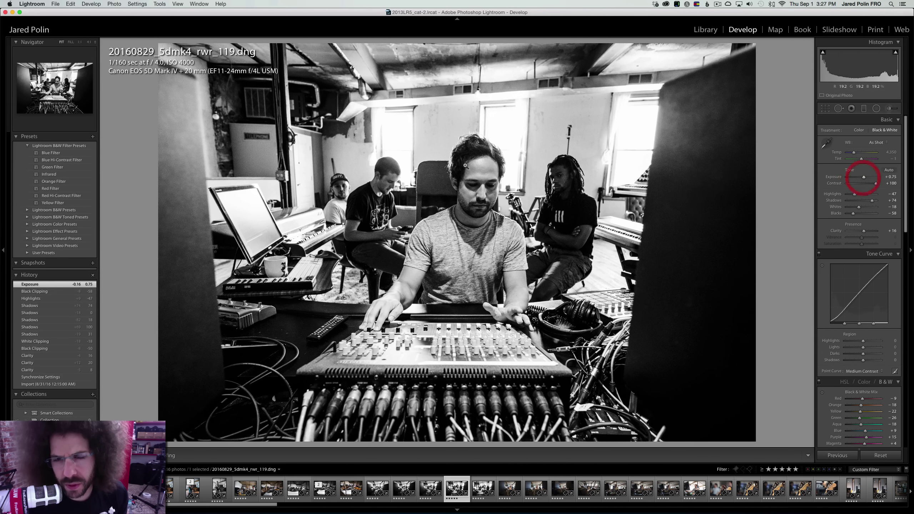
# Zoom in to inspect rwr_119's detail, then advance to rwr_121
pyautogui.click(564, 131)
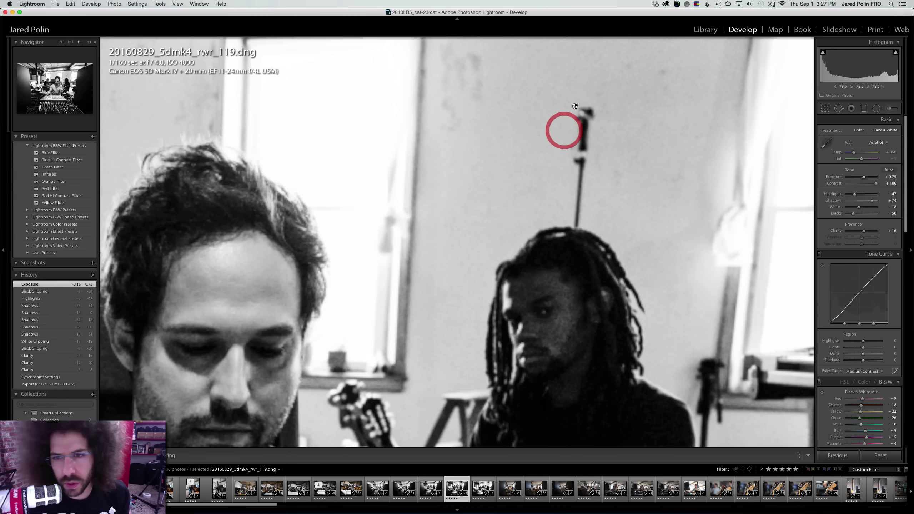
pyautogui.click(573, 104)
pyautogui.press('Right')
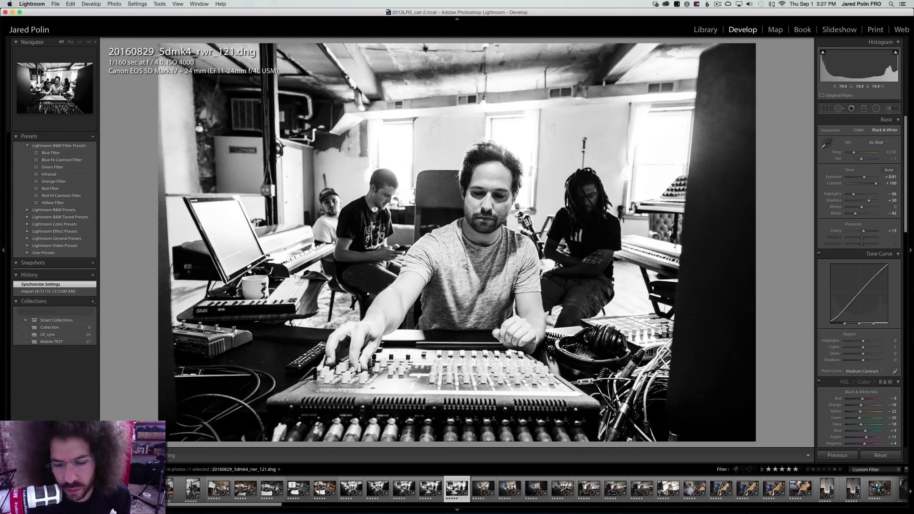
# Sync rwr_119's black-and-white settings onto the following photo, rwr_121
pyautogui.press('Left')
pyautogui.keyDown('super'); pyautogui.click(476, 487); pyautogui.keyUp('super')
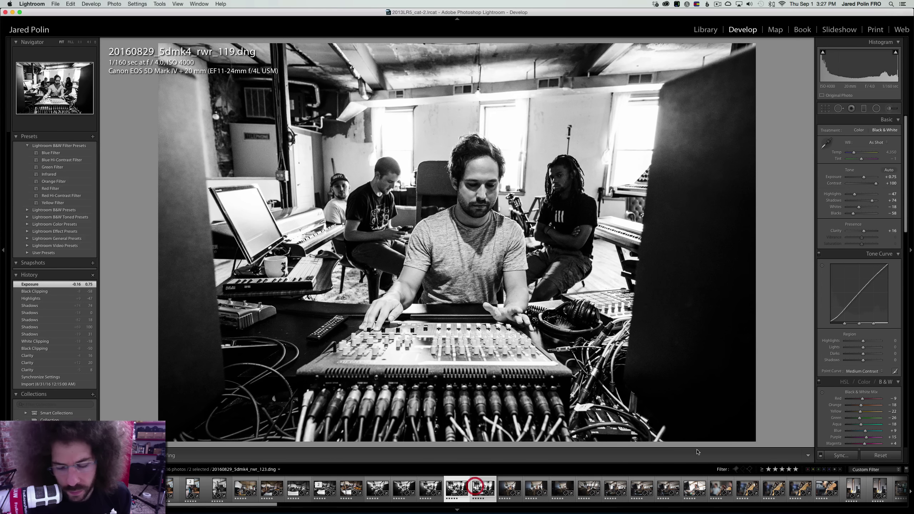
pyautogui.click(839, 456)
pyautogui.press('Return')
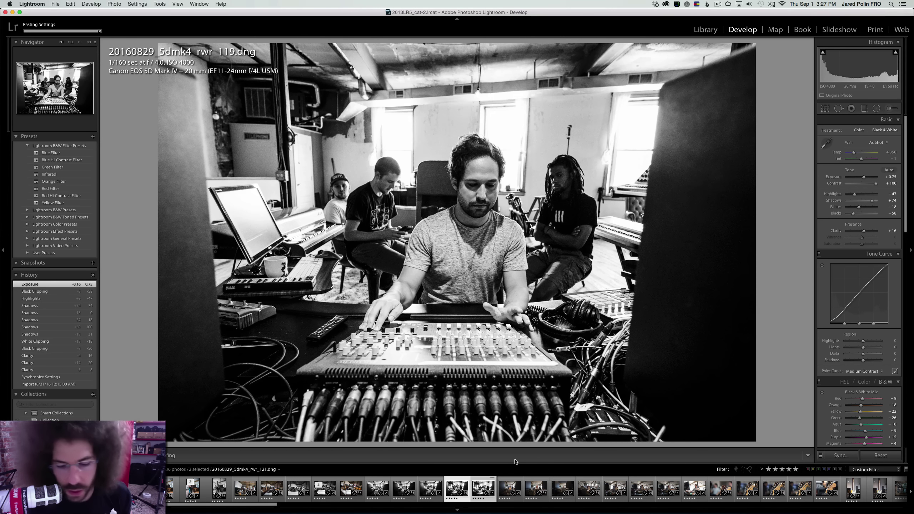
# Zoom in on the musician's face to check rwr_121 and rwr_123
pyautogui.click(483, 486)
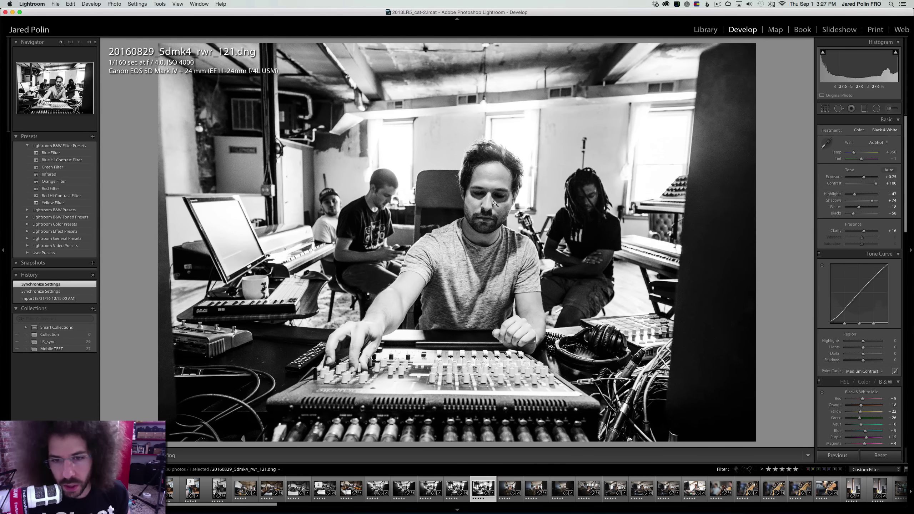
pyautogui.click(498, 191)
pyautogui.click(498, 190)
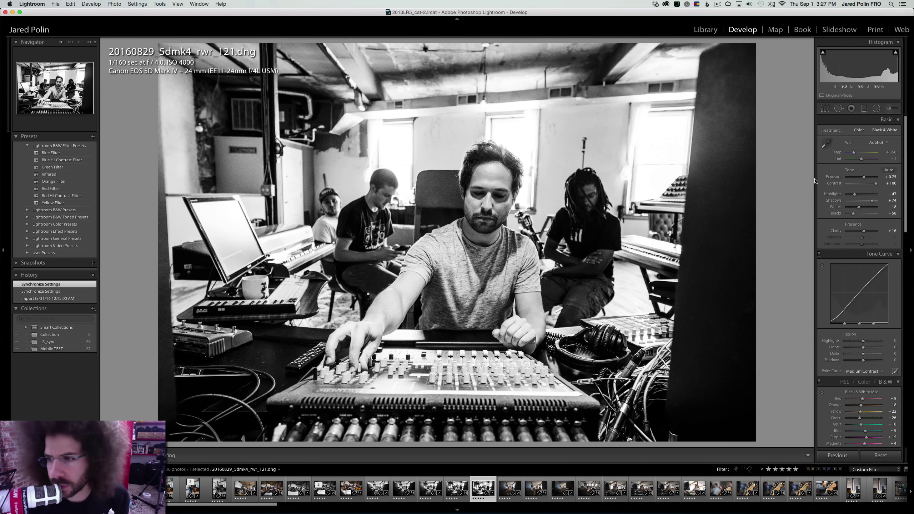
pyautogui.press('Right')
pyautogui.click(483, 187)
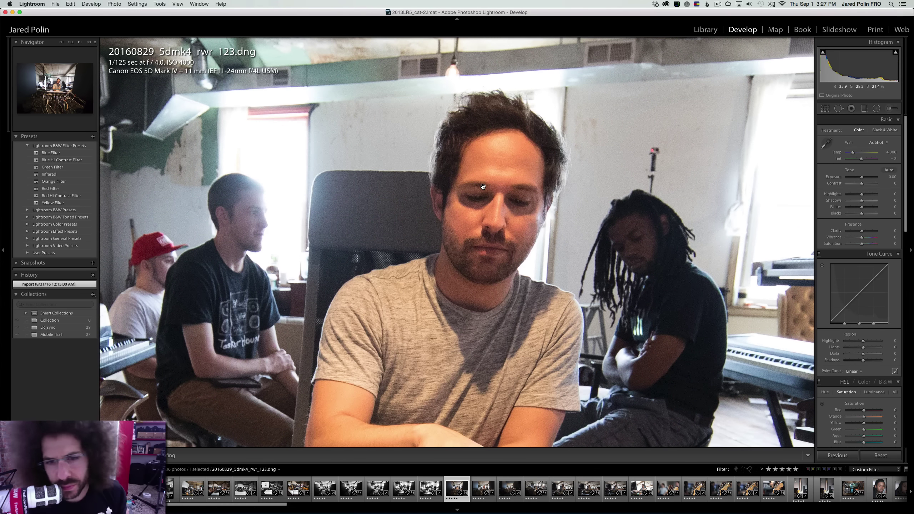
pyautogui.click(483, 186)
pyautogui.press('Left')
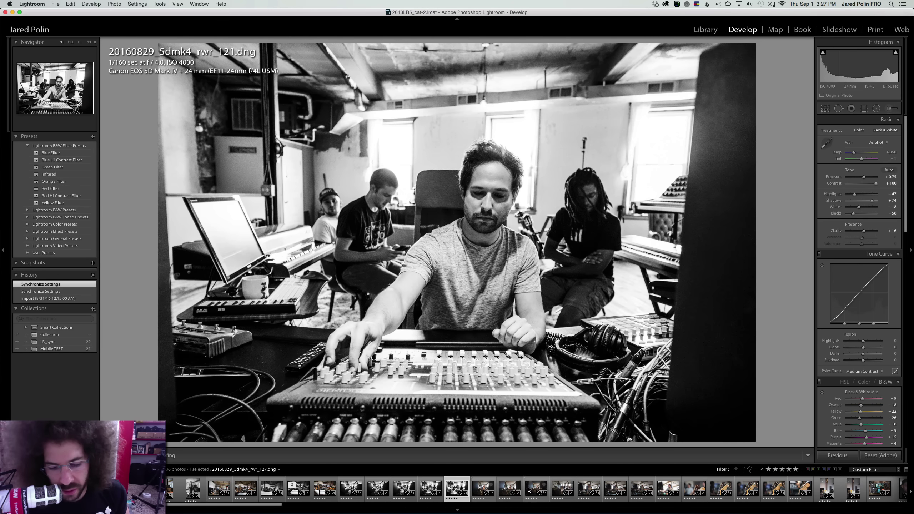
# Sync rwr_121's edits across four similar studio shots and open rwr_123 alone
pyautogui.keyDown('shift'); pyautogui.click(536, 489); pyautogui.keyUp('shift')
pyautogui.click(839, 456)
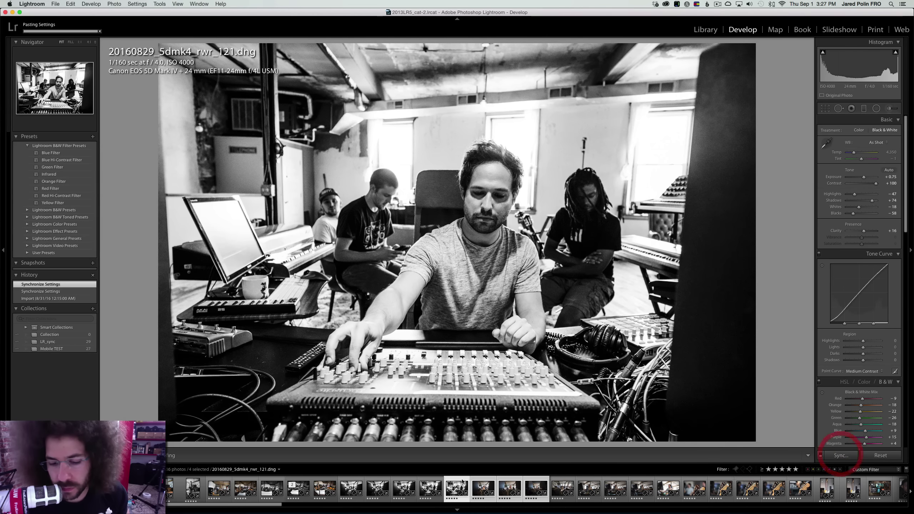
pyautogui.click(478, 480)
pyautogui.click(478, 480)
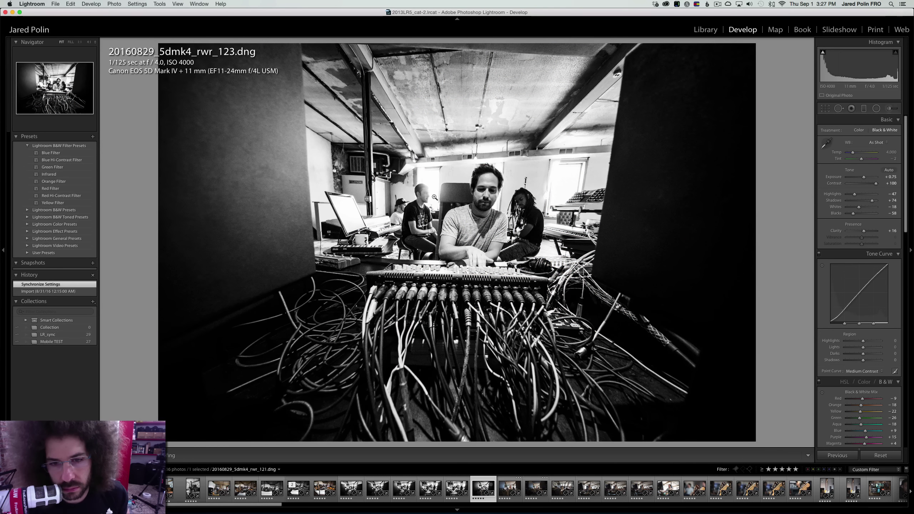
# Compare rwr_123 in colour, keep it black and white, and check the face at full size
pyautogui.click(860, 130)
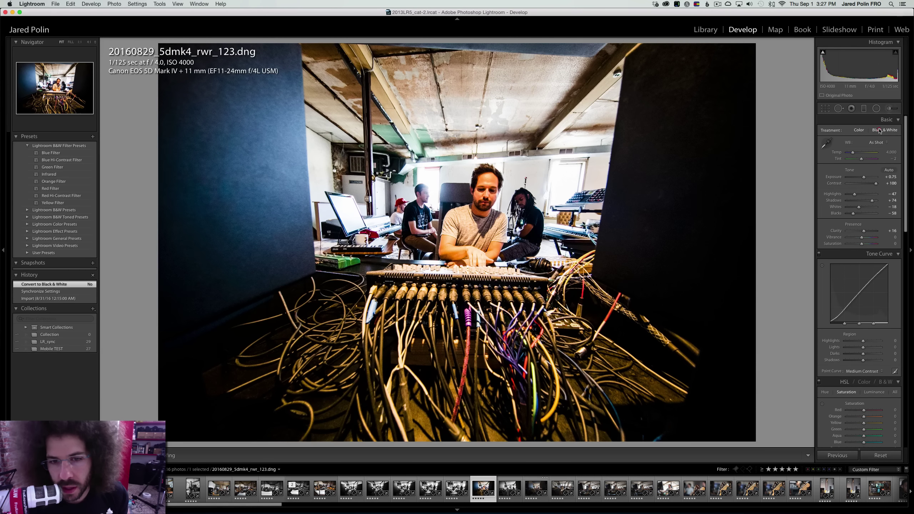
pyautogui.click(879, 130)
pyautogui.click(381, 203)
pyautogui.rightClick(535, 146)
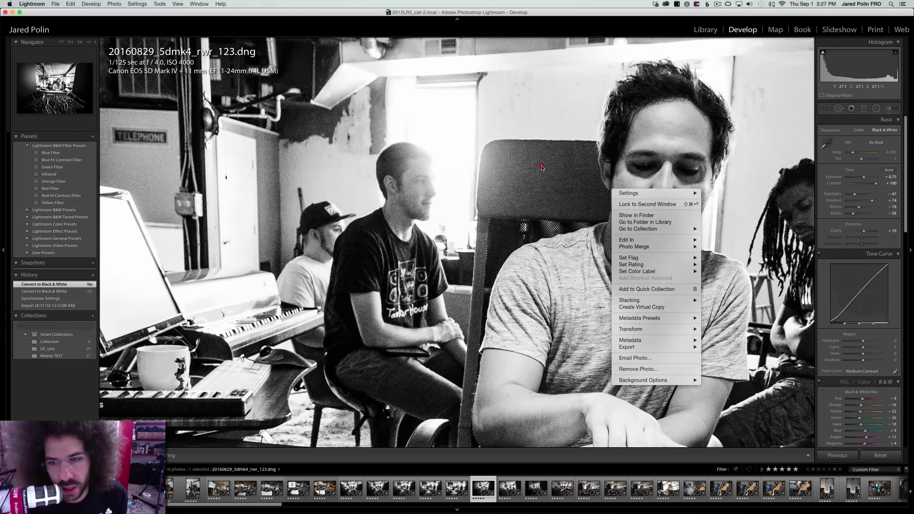
pyautogui.press('Escape')
pyautogui.moveTo(535, 146); pyautogui.dragTo(524, 154)
pyautogui.click(525, 154)
# Zoom in to check rwr_124's synced look, then step ahead to rwr_127
pyautogui.press('Right')
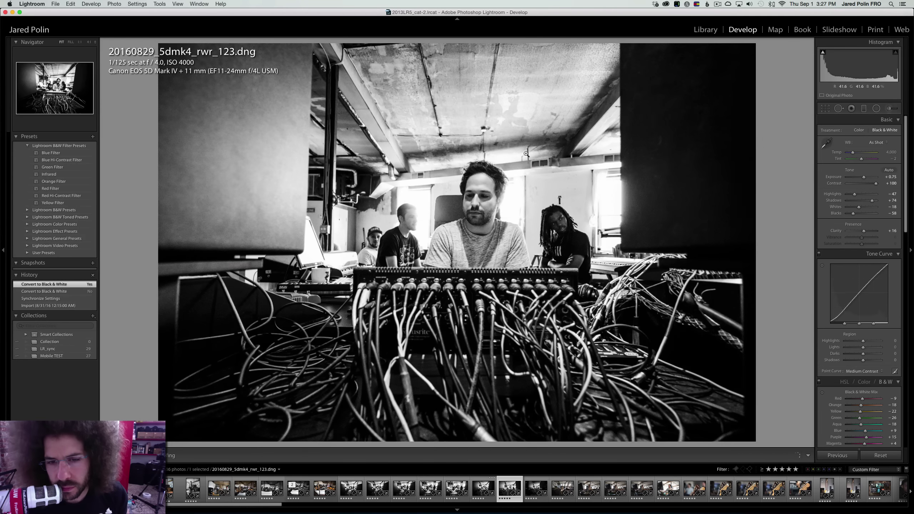
pyautogui.click(474, 193)
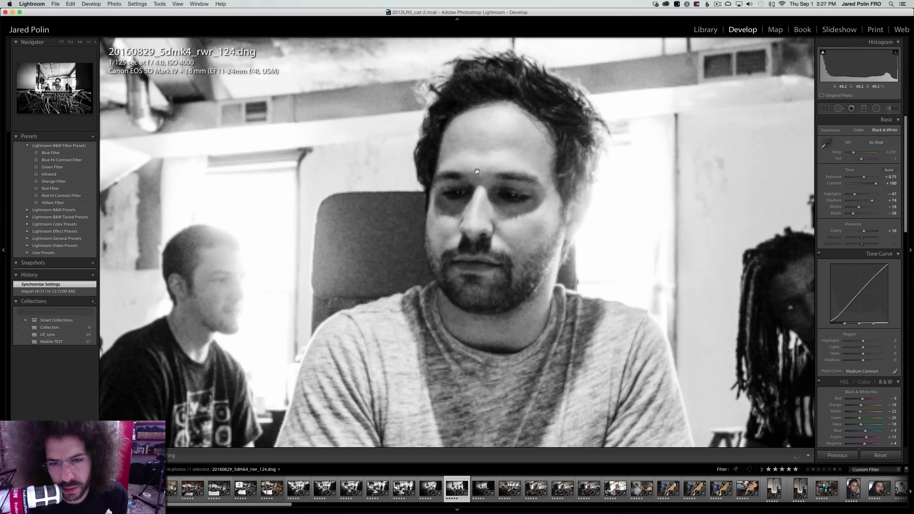
pyautogui.click(478, 172)
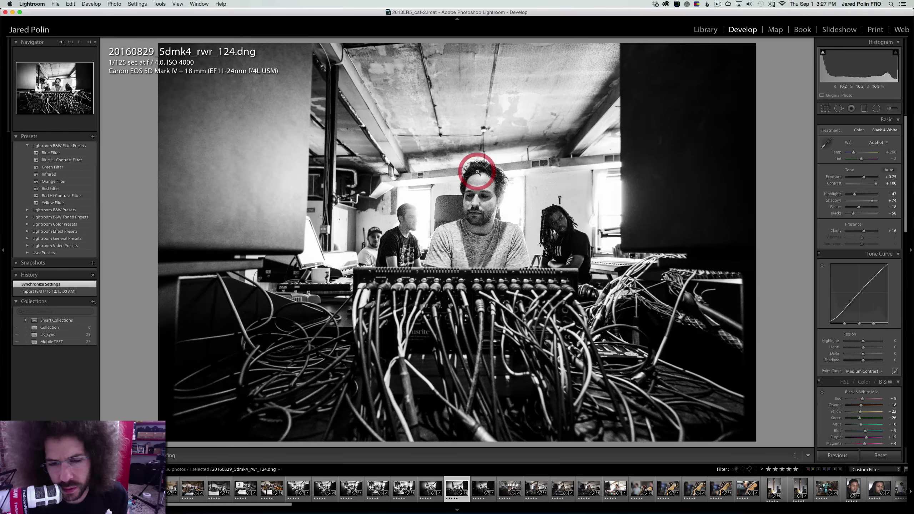
pyautogui.press('Right')
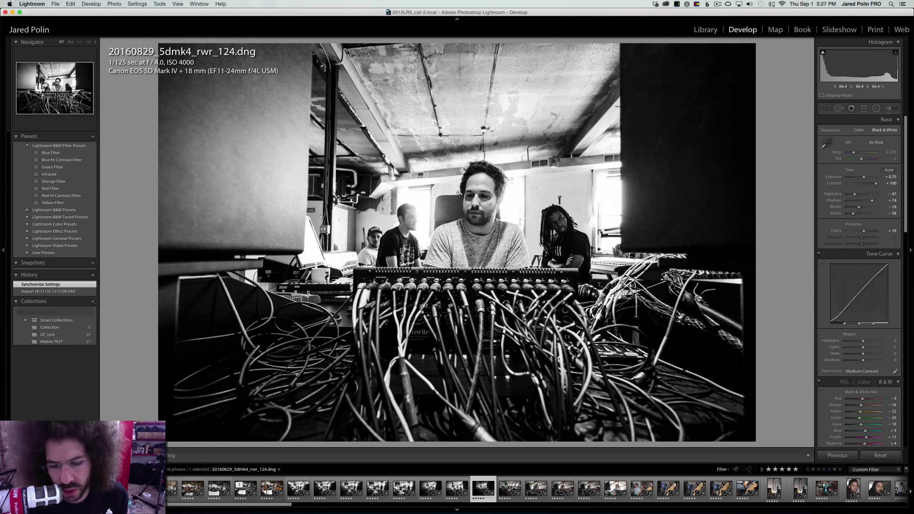
pyautogui.press('Right')
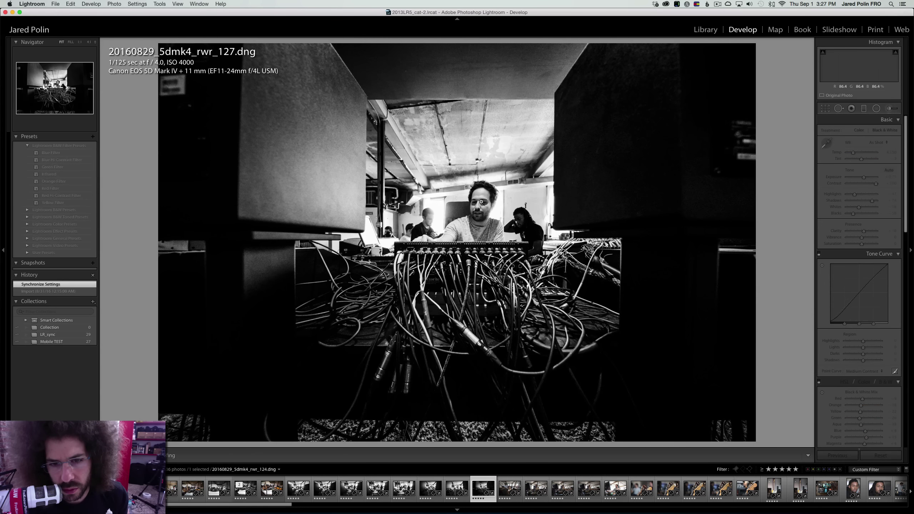
# Zoom into rwr_127, compare it in colour with a cooler temperature, then restore black and white
pyautogui.press('Left')
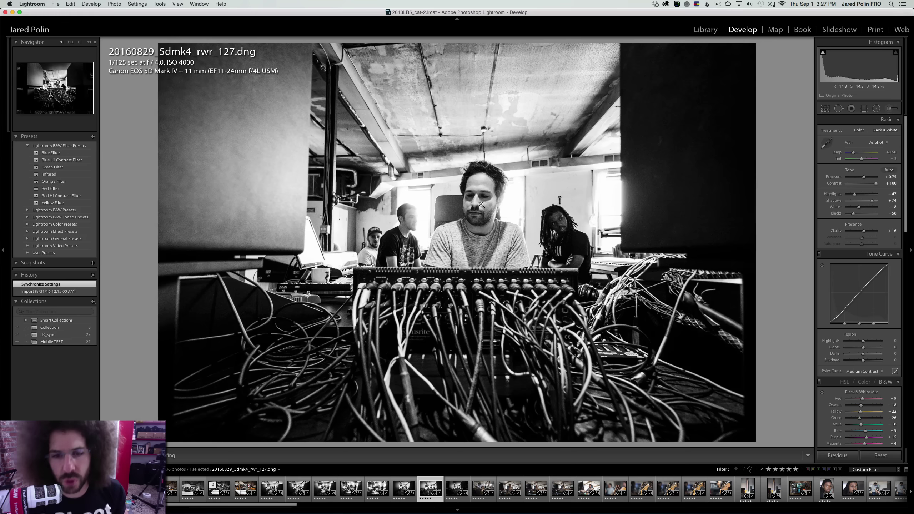
pyautogui.press('Right')
pyautogui.click(436, 228)
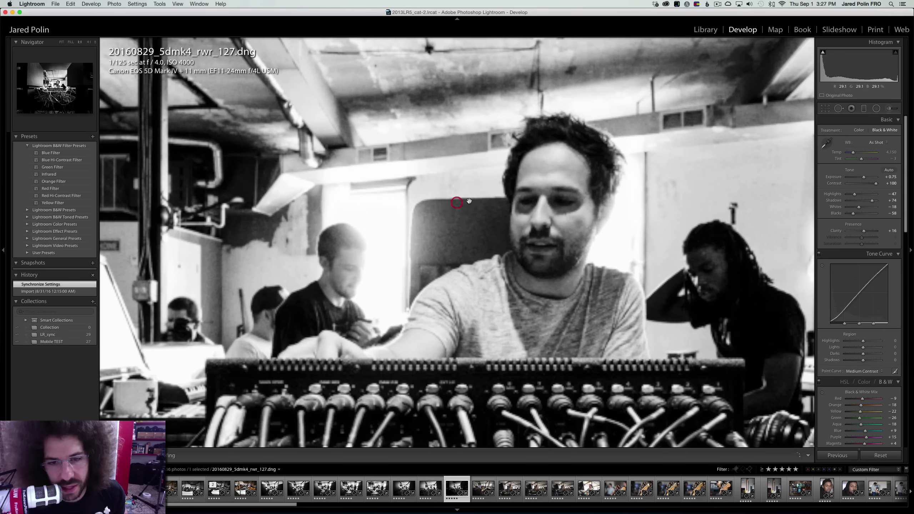
pyautogui.rightClick(540, 203)
pyautogui.click(506, 159)
pyautogui.press('super+minus')
pyautogui.click(531, 175)
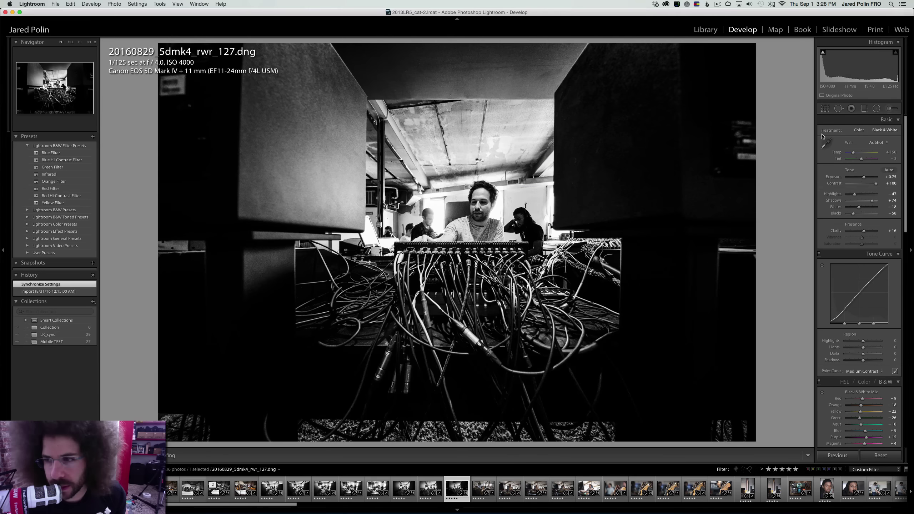
pyautogui.click(859, 130)
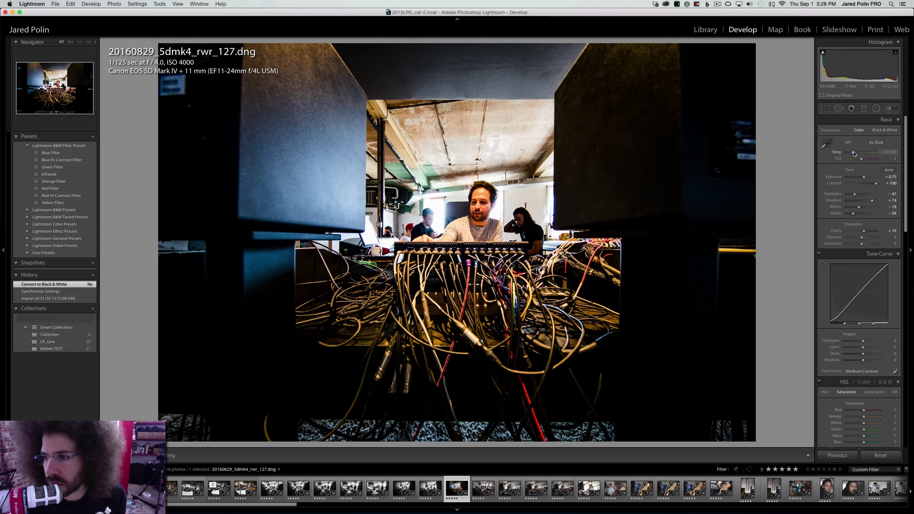
pyautogui.moveTo(853, 153); pyautogui.dragTo(851, 153)
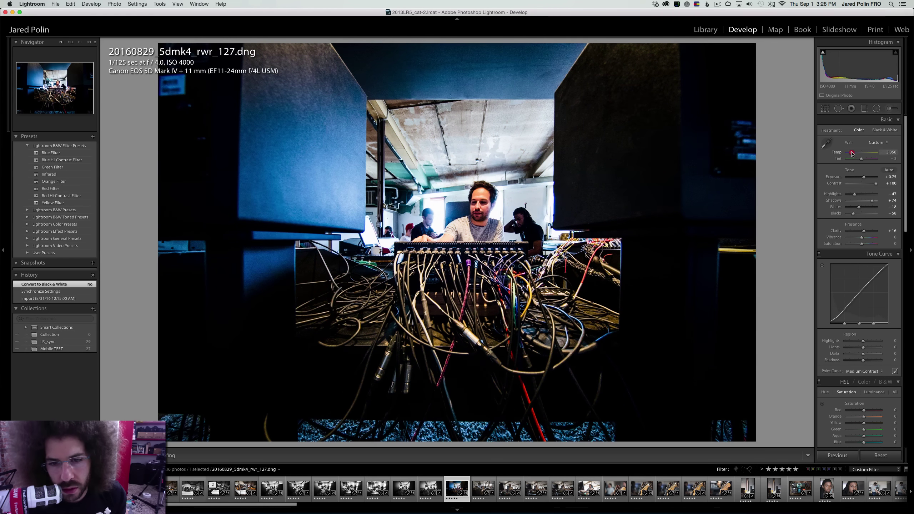
pyautogui.press('super+z')
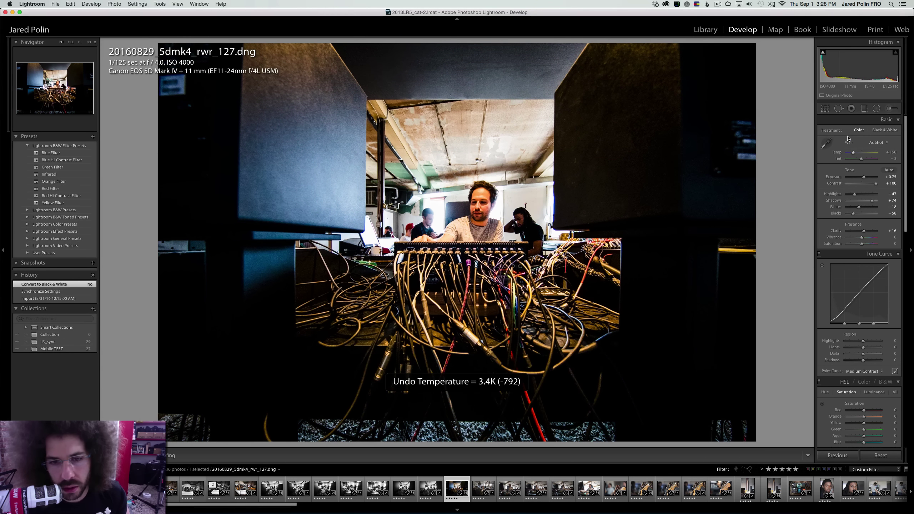
pyautogui.click(884, 130)
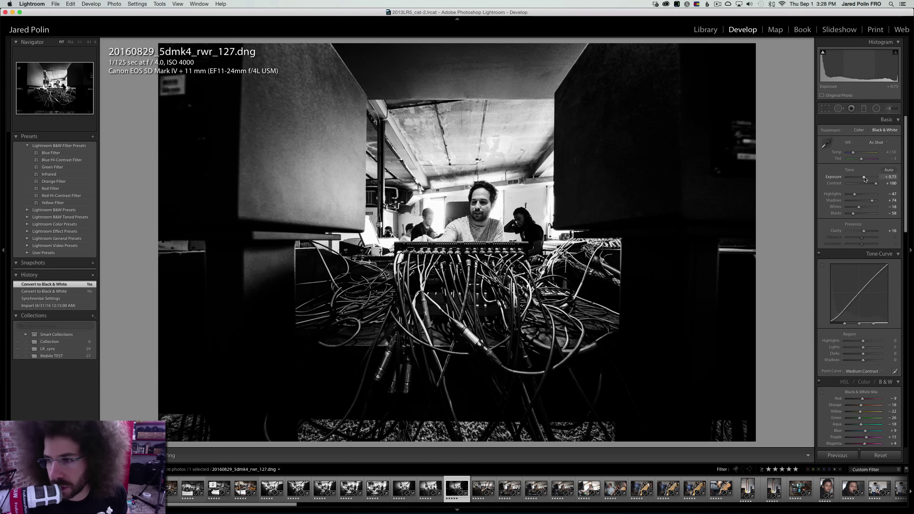
# Set rwr_127's Clarity to +19, trialling Exposure +0.85, then move to rwr_132
pyautogui.moveTo(865, 179); pyautogui.dragTo(866, 179)
pyautogui.press('super+z')
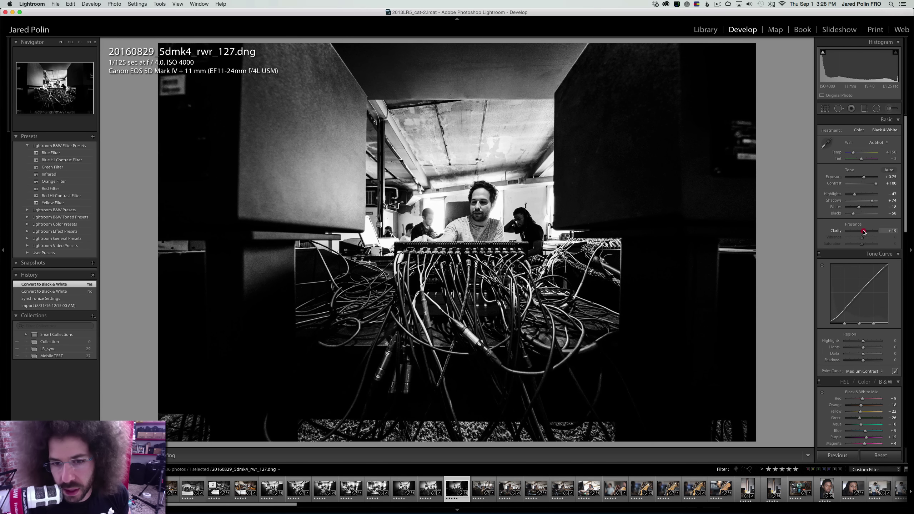
pyautogui.moveTo(864, 233); pyautogui.dragTo(851, 203)
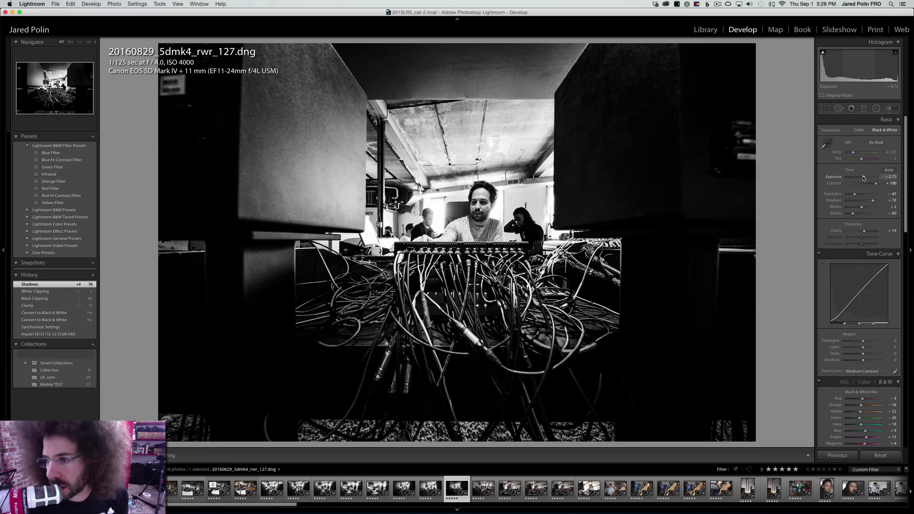
pyautogui.moveTo(863, 178); pyautogui.dragTo(855, 194)
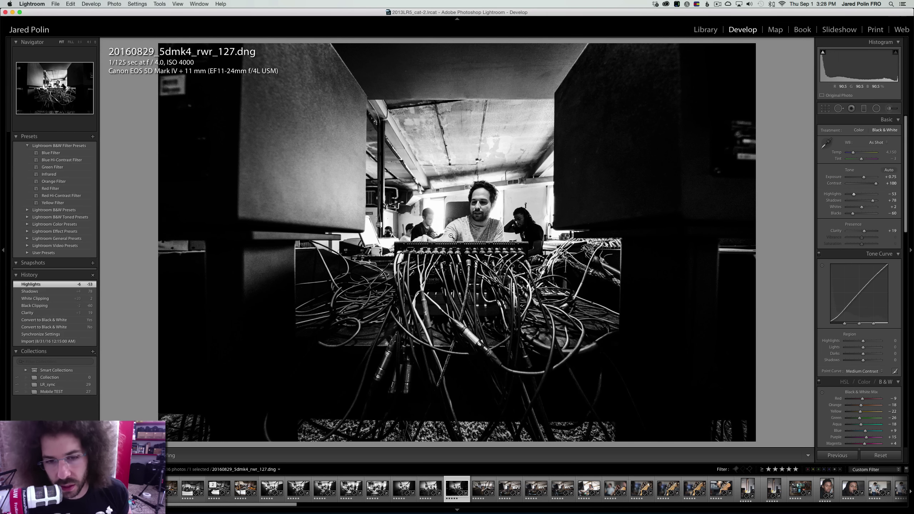
pyautogui.press('Right')
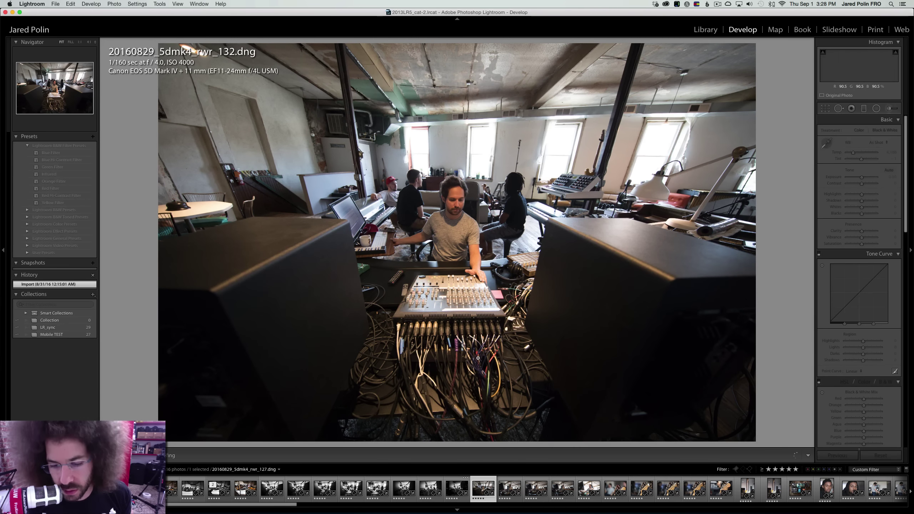
# Sync rwr_127's black-and-white settings onto rwr_132 and open the crop and straighten controls
pyautogui.hotkey('shift', 'Left')
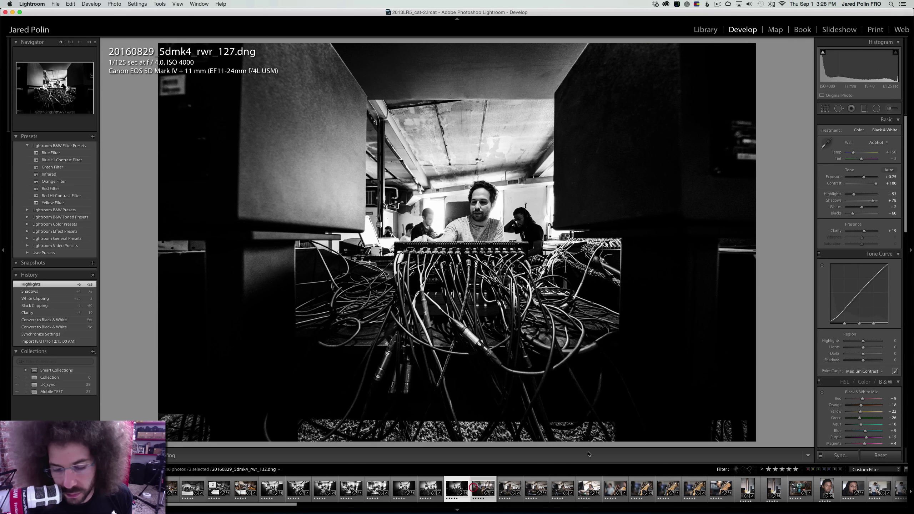
pyautogui.click(841, 456)
pyautogui.click(476, 482)
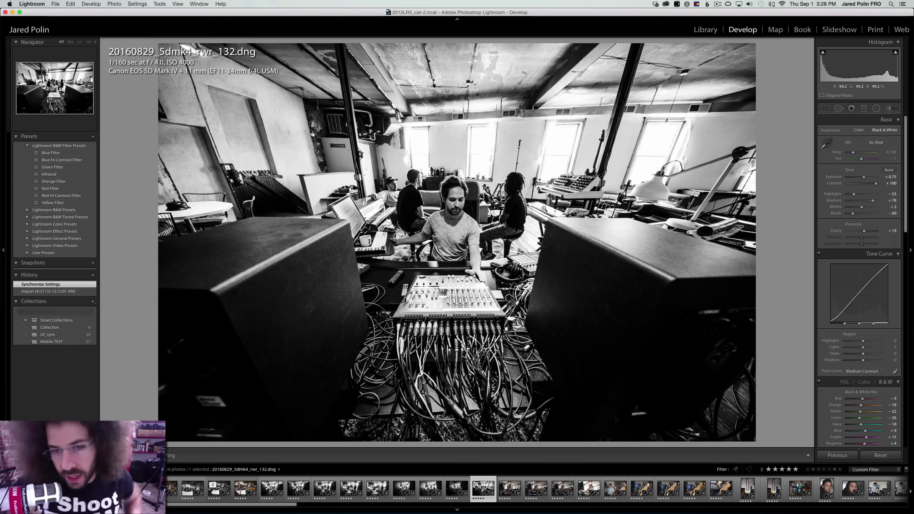
pyautogui.click(821, 109)
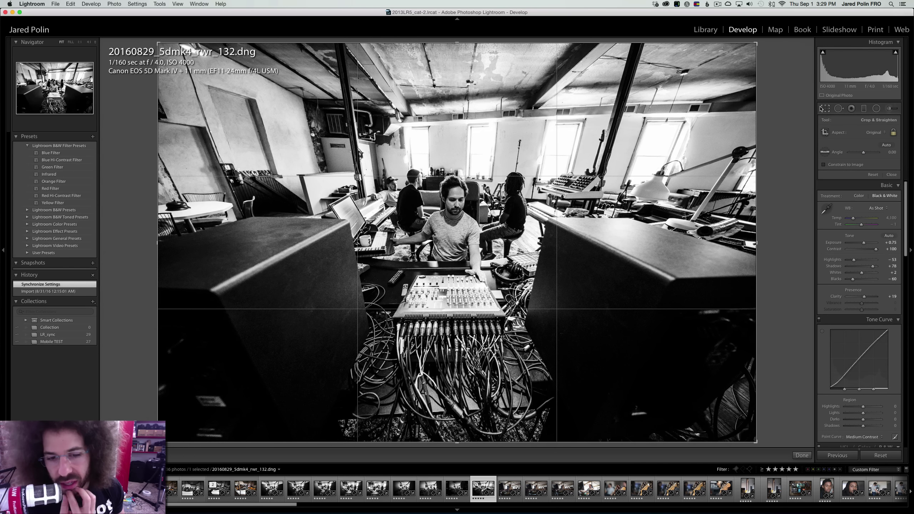
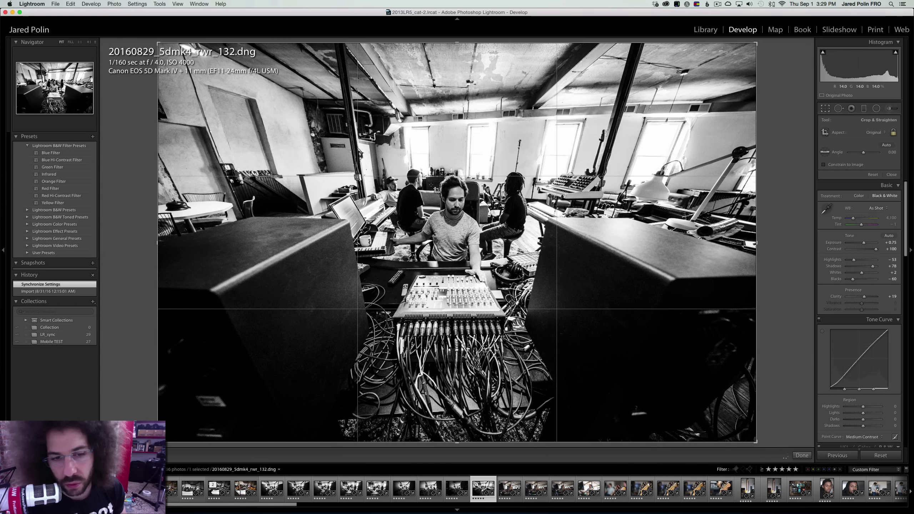
# Close crop mode and mark the black-and-white studio photo with a red label
pyautogui.click(829, 111)
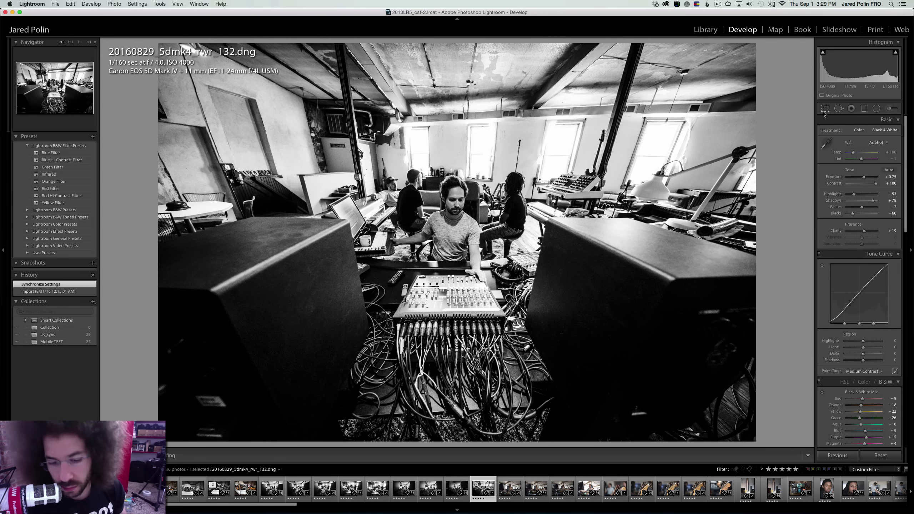
pyautogui.press('6')
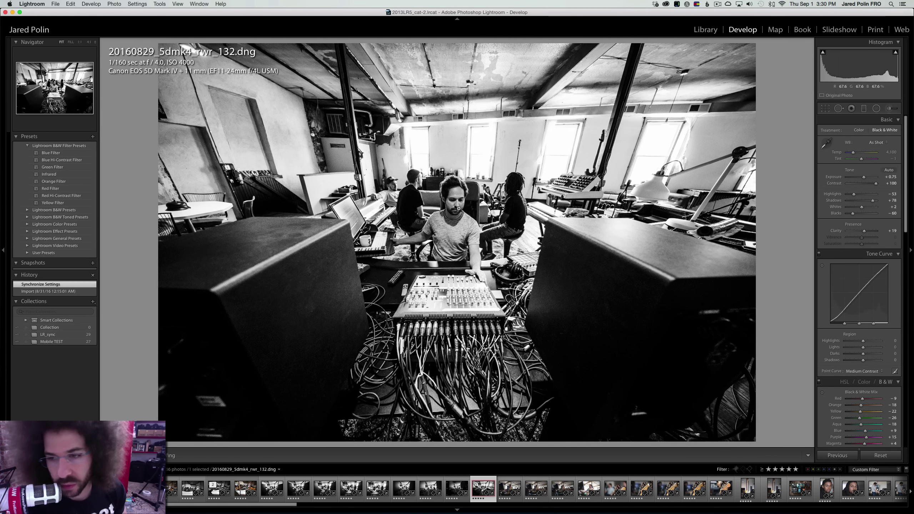
pyautogui.rightClick(447, 192)
pyautogui.rightClick(437, 184)
# Zoom to 1:1 on the central man's face and back out to check detail
pyautogui.click(431, 168)
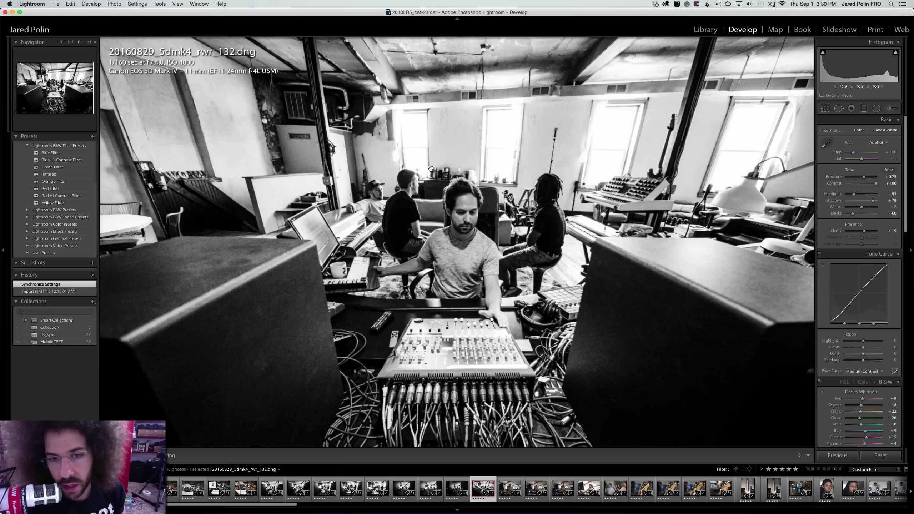
pyautogui.click(431, 168)
pyautogui.click(413, 120)
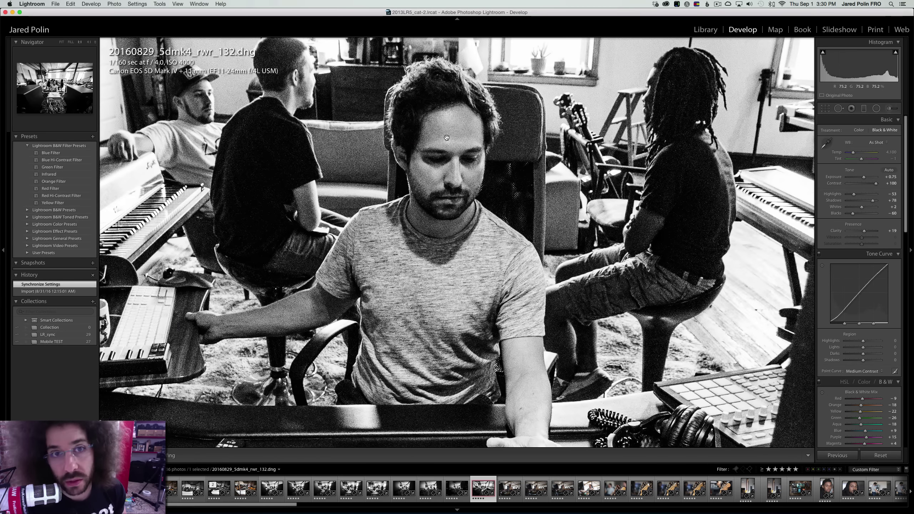
pyautogui.click(447, 138)
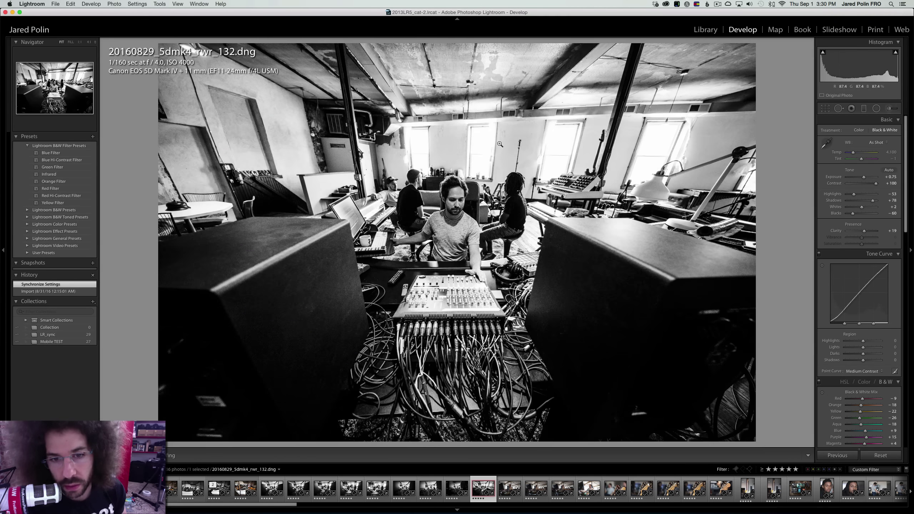
pyautogui.click(444, 211)
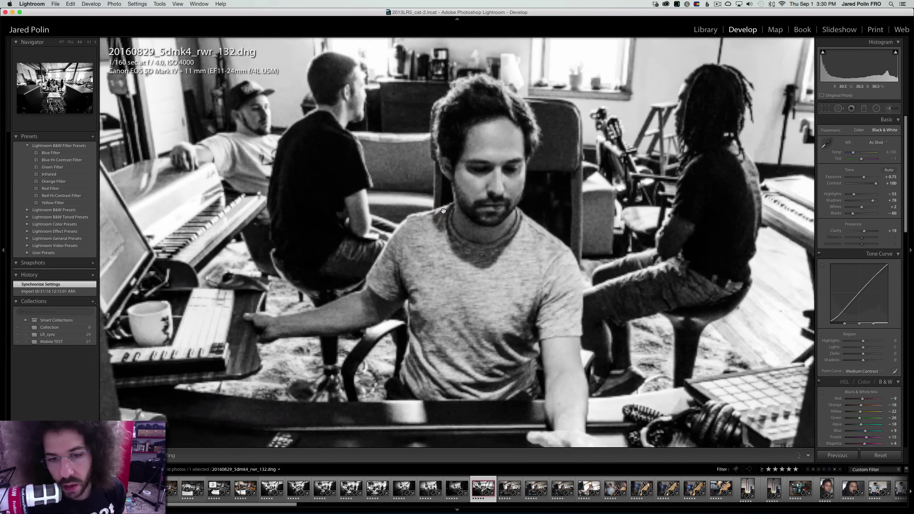
pyautogui.rightClick(454, 132)
pyautogui.click(375, 180)
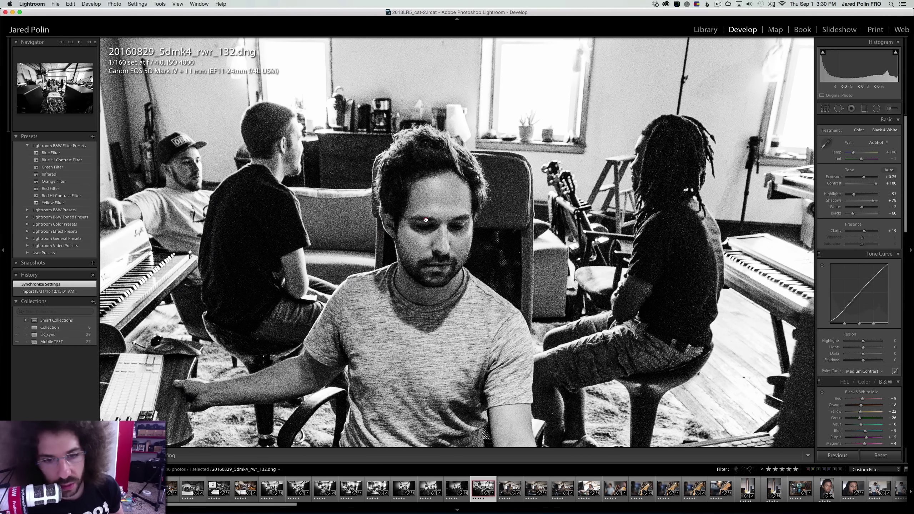
pyautogui.click(426, 220)
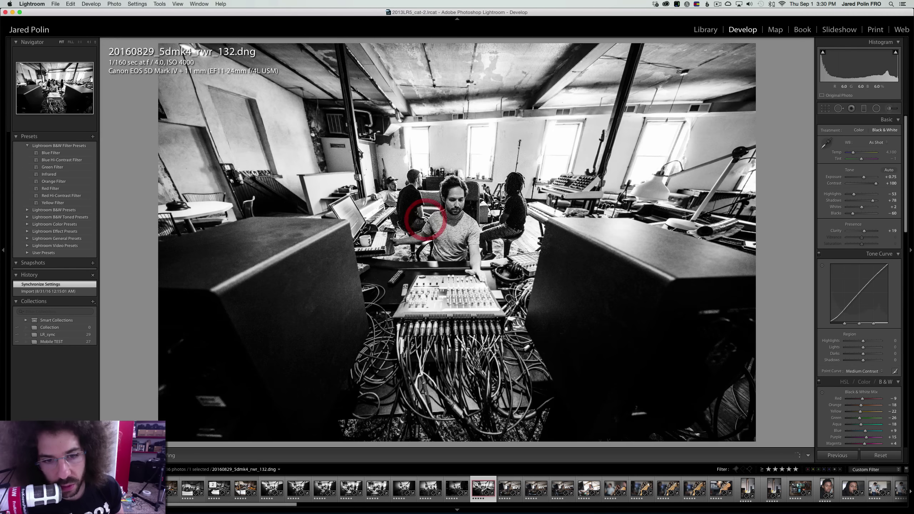
# Inspect the man at the mixing console up close, panning to his face, then fit the photo
pyautogui.click(434, 206)
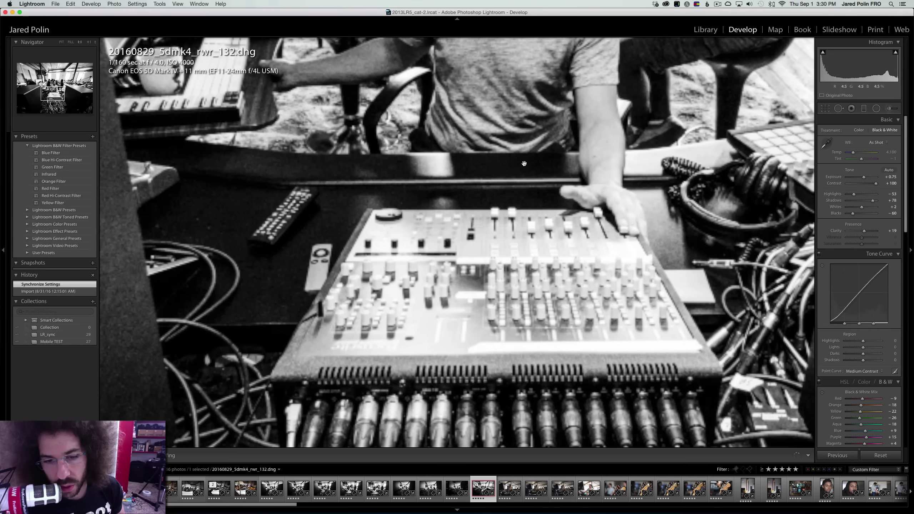
pyautogui.click(457, 379)
pyautogui.moveTo(468, 264); pyautogui.dragTo(456, 172)
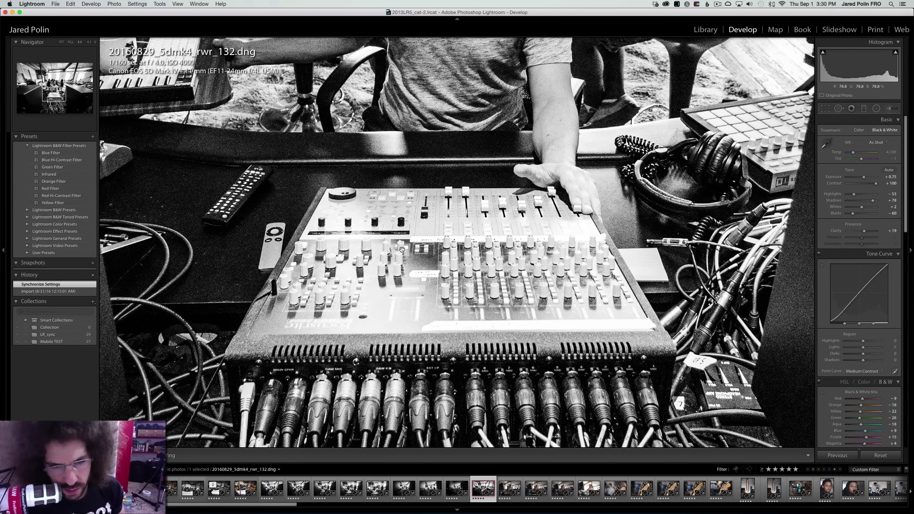
pyautogui.moveTo(253, 186); pyautogui.dragTo(473, 377)
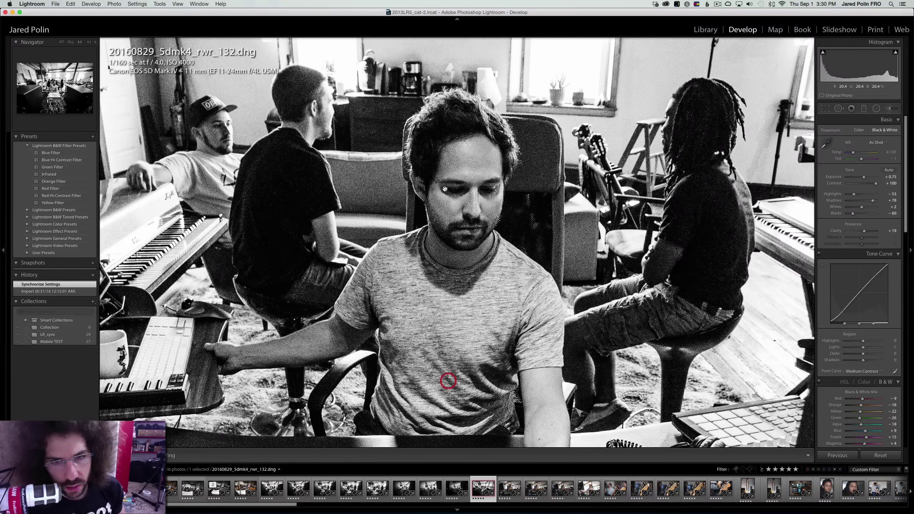
pyautogui.rightClick(414, 169)
pyautogui.click(395, 158)
pyautogui.click(401, 155)
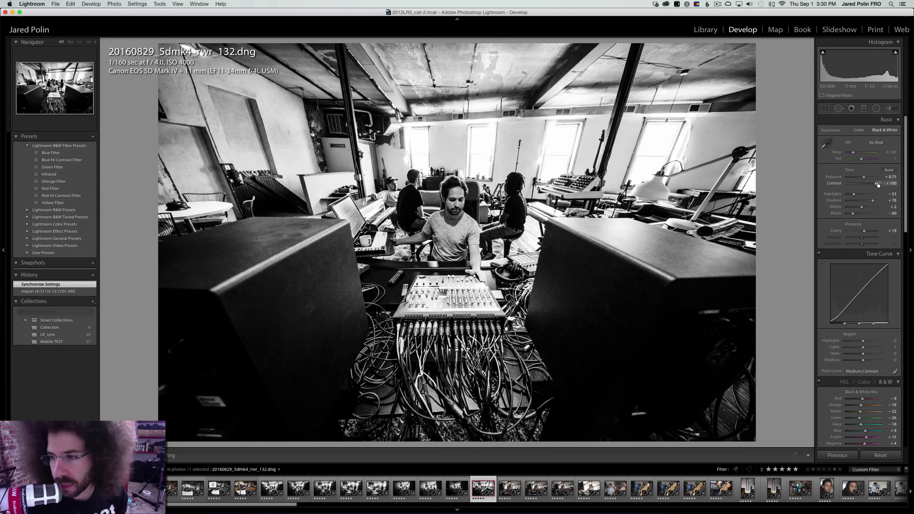
# Pull Highlights down to -71 and zoom in on the seated man and lamp area to check
pyautogui.moveTo(860, 195); pyautogui.dragTo(853, 216)
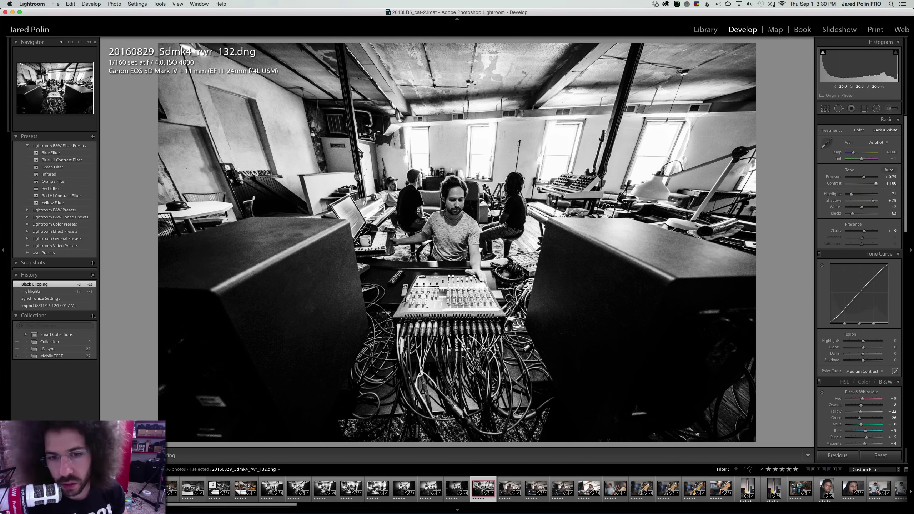
pyautogui.click(436, 196)
pyautogui.click(440, 204)
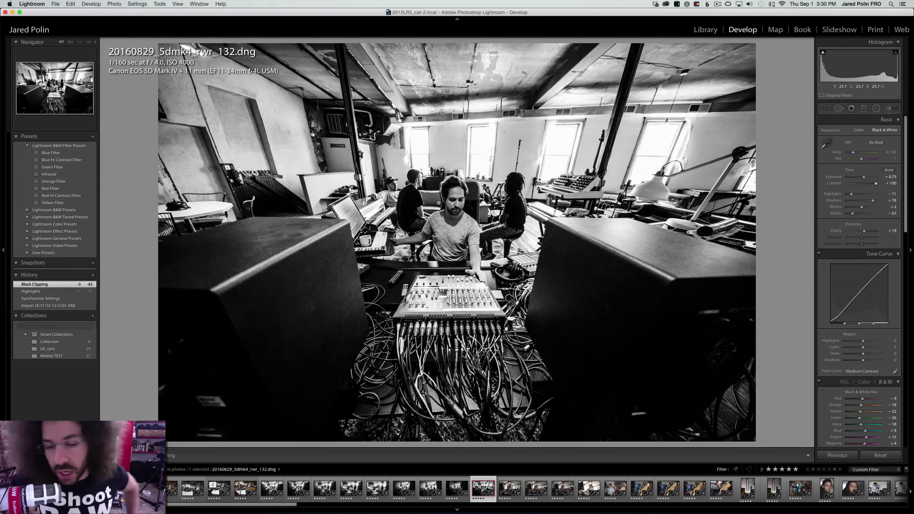
pyautogui.click(425, 212)
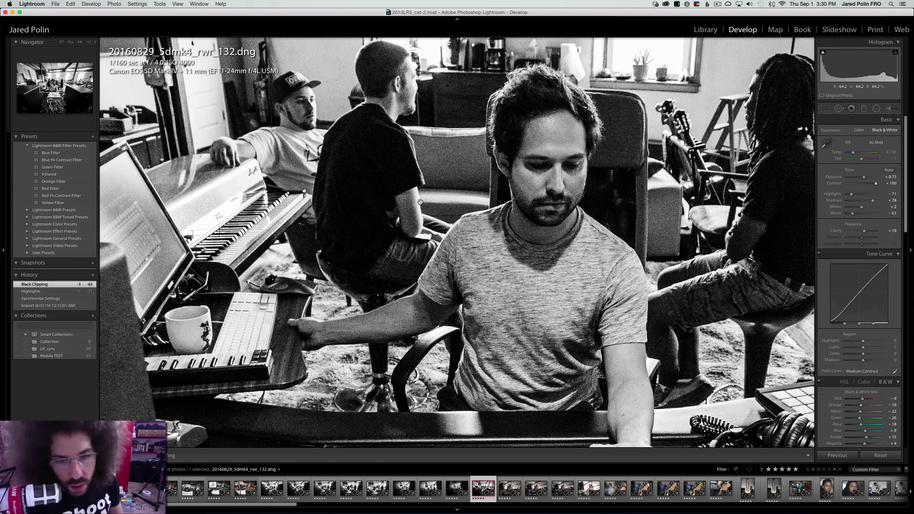
pyautogui.click(451, 193)
pyautogui.click(653, 196)
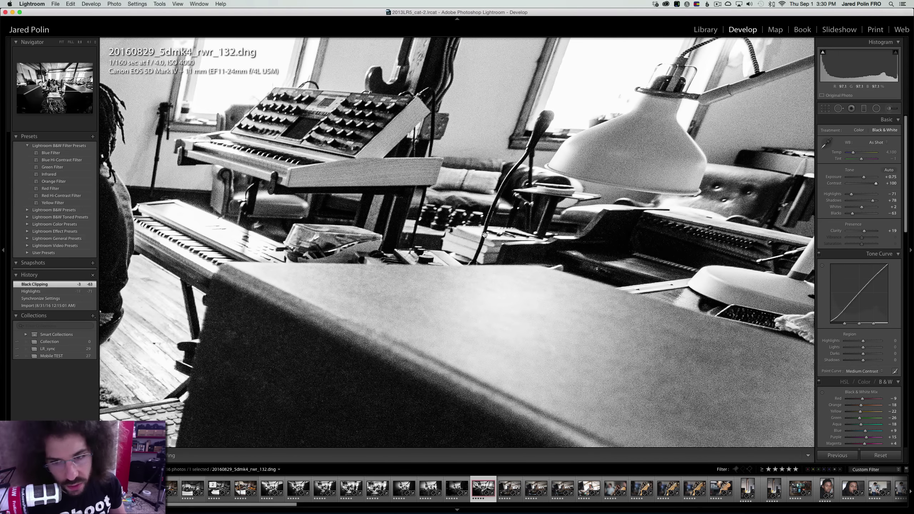
pyautogui.click(466, 227)
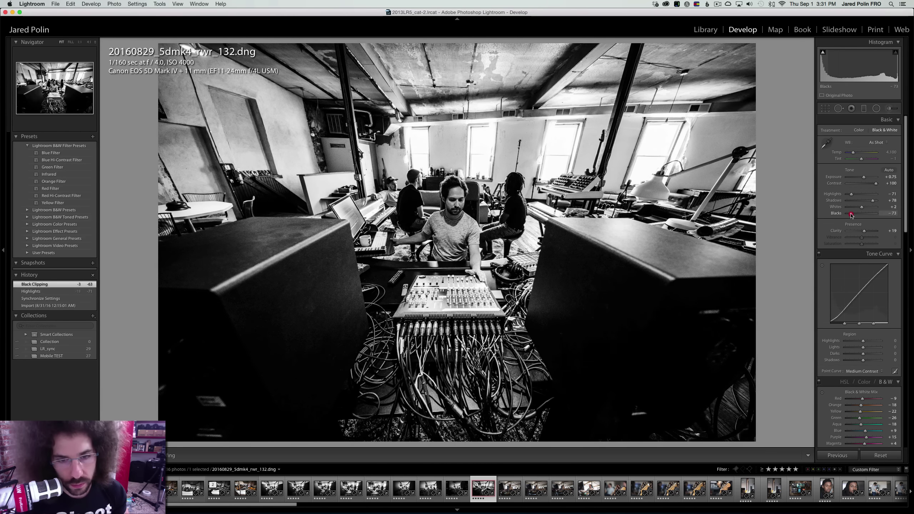
# Set Whites to -12 and Blacks to about -43, undoing trial Temp and Highlights changes
pyautogui.moveTo(852, 214)
pyautogui.mouseDown()
pyautogui.moveTo(890, 218)
pyautogui.moveTo(844, 216)
pyautogui.mouseUp()
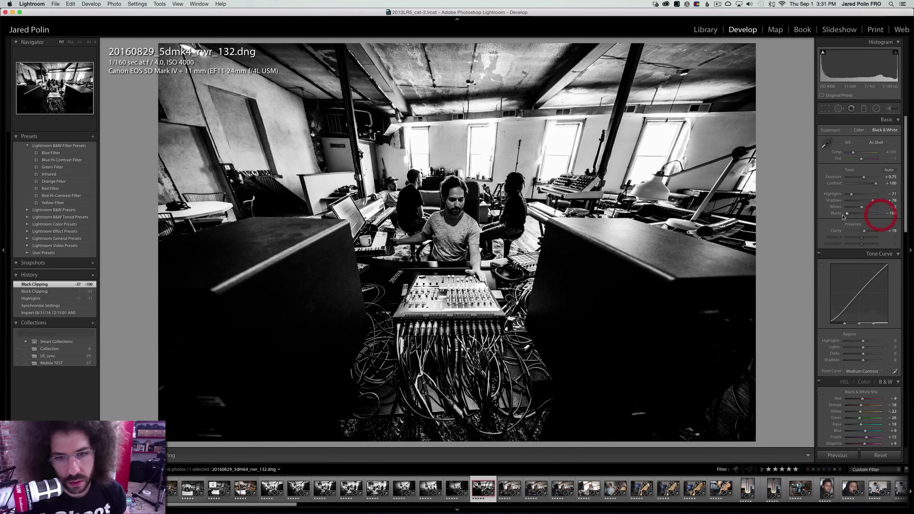
pyautogui.press('super+z')
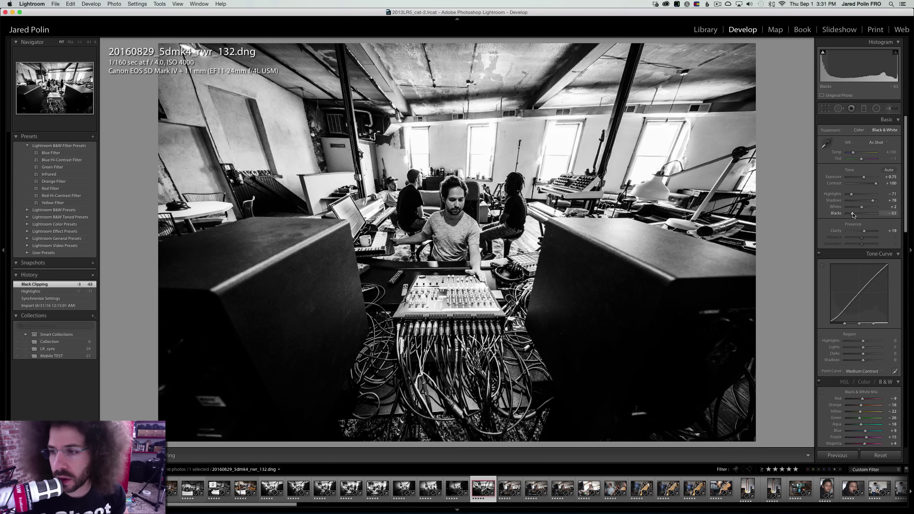
pyautogui.moveTo(858, 215); pyautogui.dragTo(857, 215)
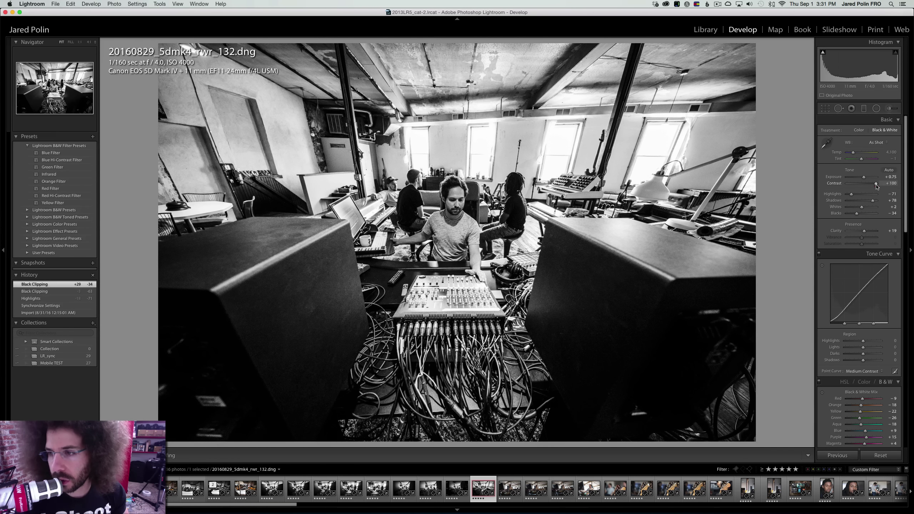
pyautogui.moveTo(851, 154); pyautogui.dragTo(857, 155)
pyautogui.press('super+z')
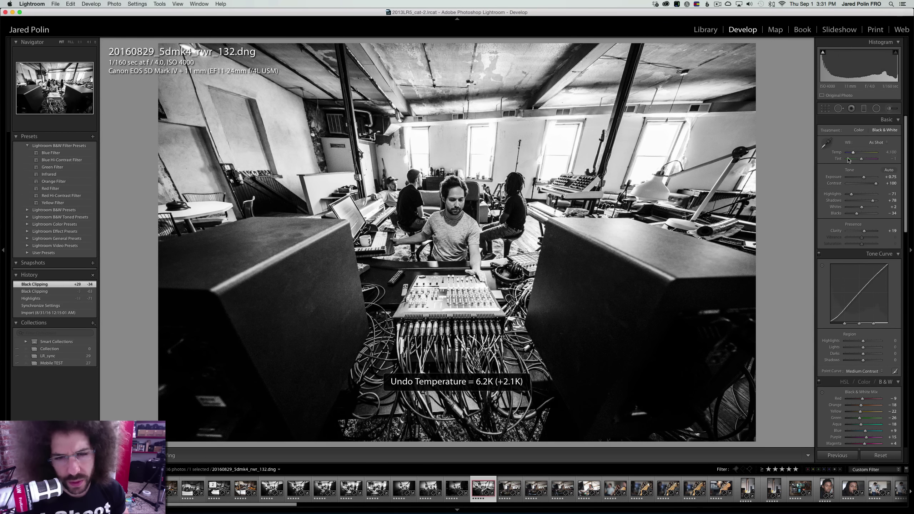
pyautogui.moveTo(857, 196); pyautogui.dragTo(843, 196)
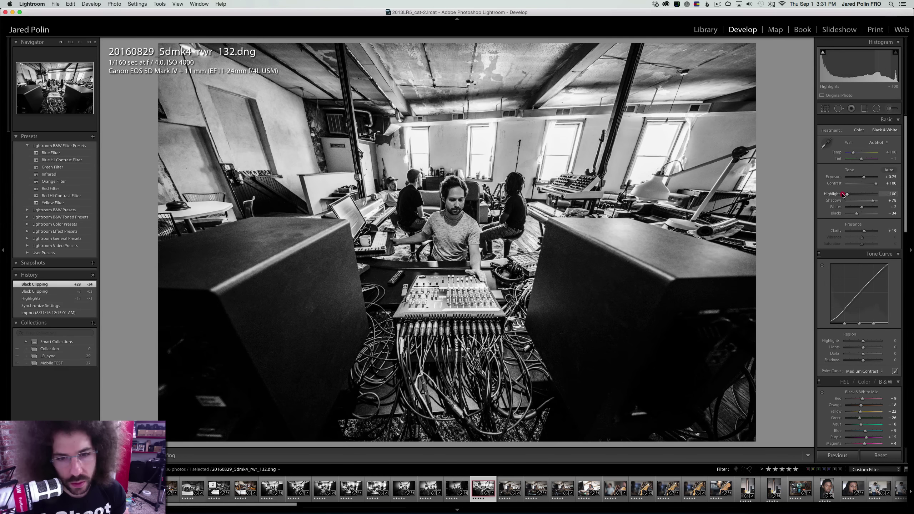
pyautogui.press('super+z')
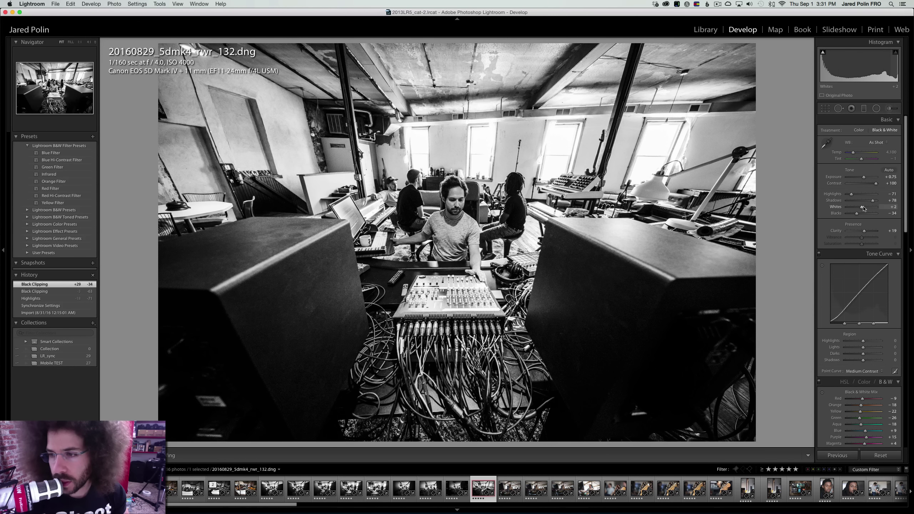
pyautogui.moveTo(861, 208); pyautogui.dragTo(859, 208)
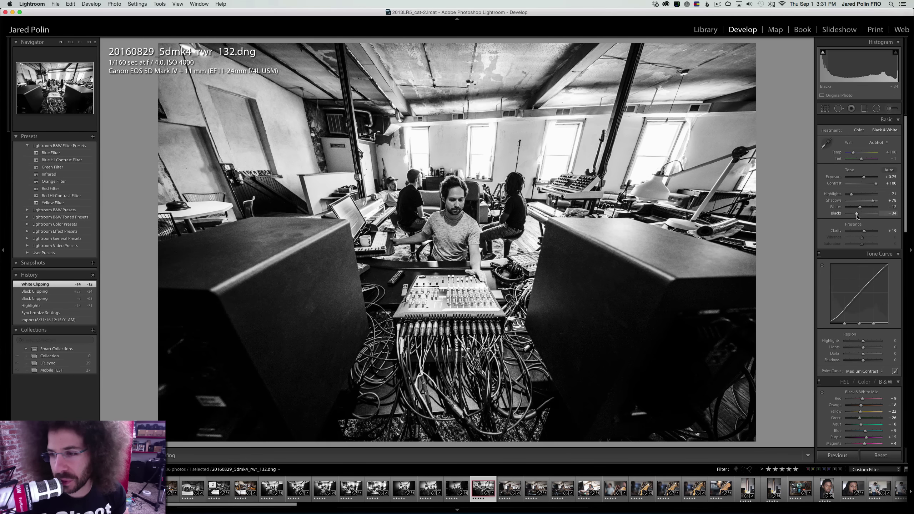
pyautogui.moveTo(857, 215); pyautogui.dragTo(856, 215)
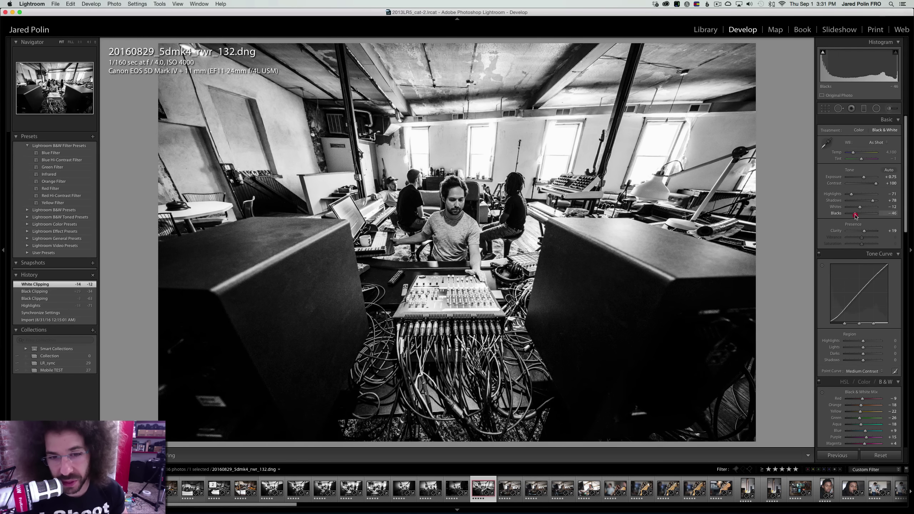
# Check the man's face at 1:1, then step to the next filmstrip photo and back
pyautogui.click(455, 197)
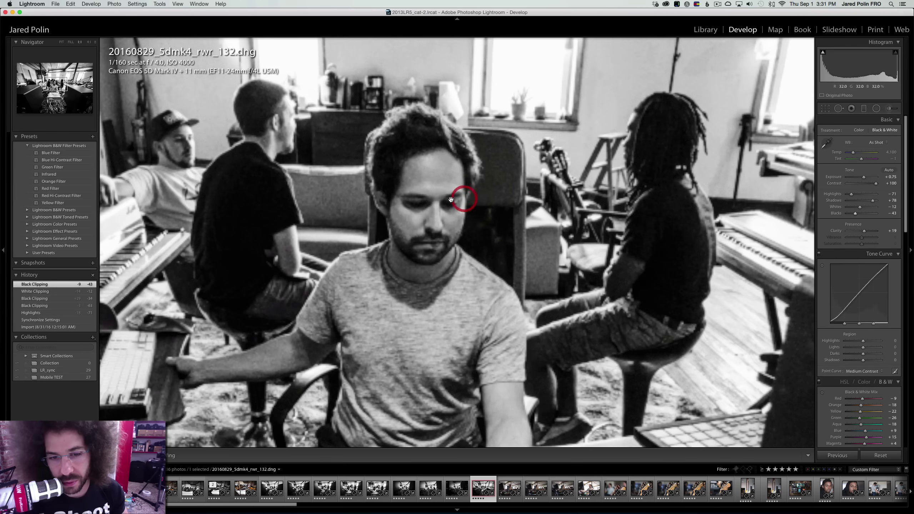
pyautogui.click(446, 195)
pyautogui.press('Right')
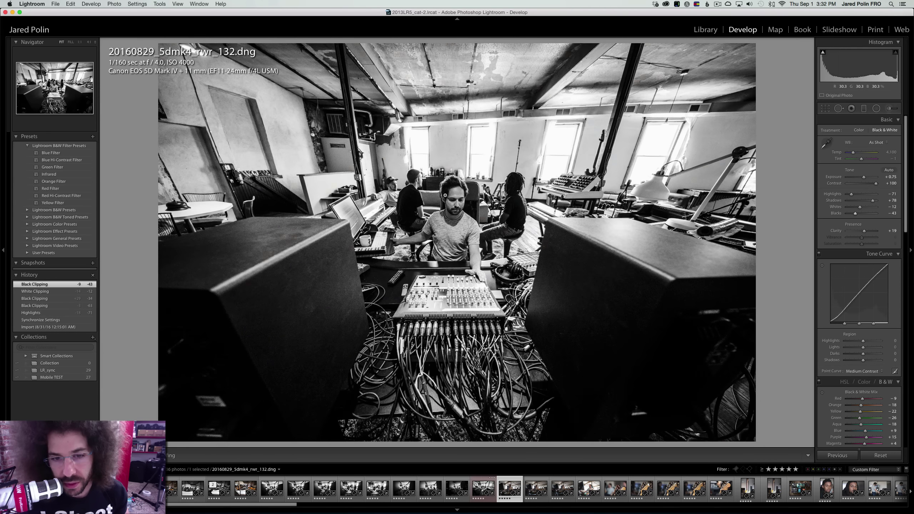
pyautogui.press('Left')
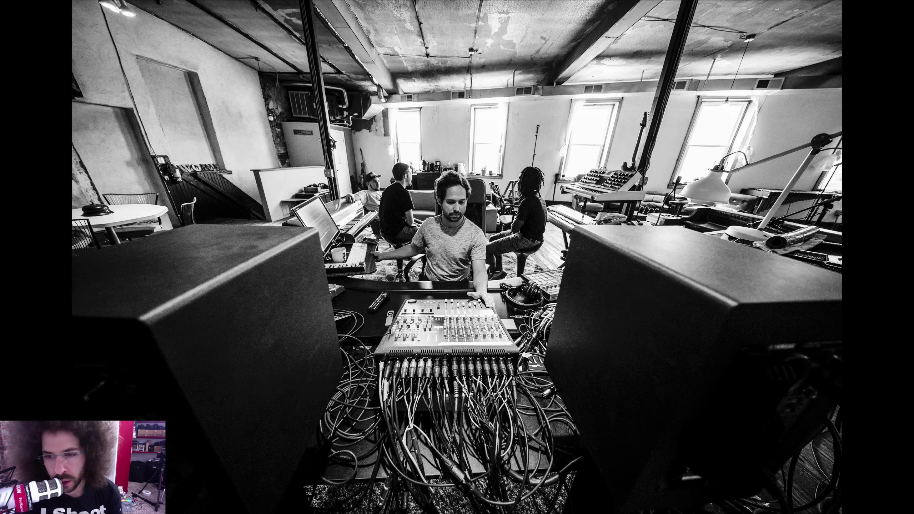
# Zoom in and out on the full-screen preview of _132, then exit back to Develop
pyautogui.click(630, 204)
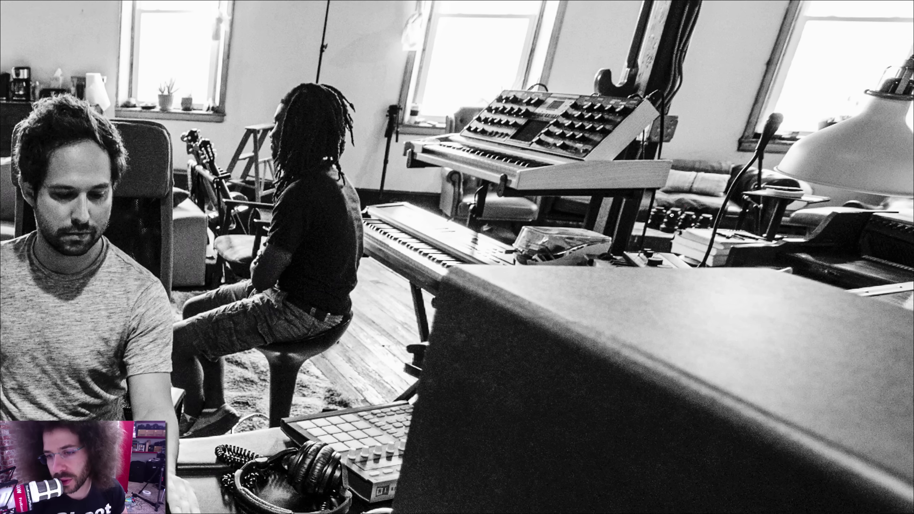
pyautogui.rightClick(683, 216)
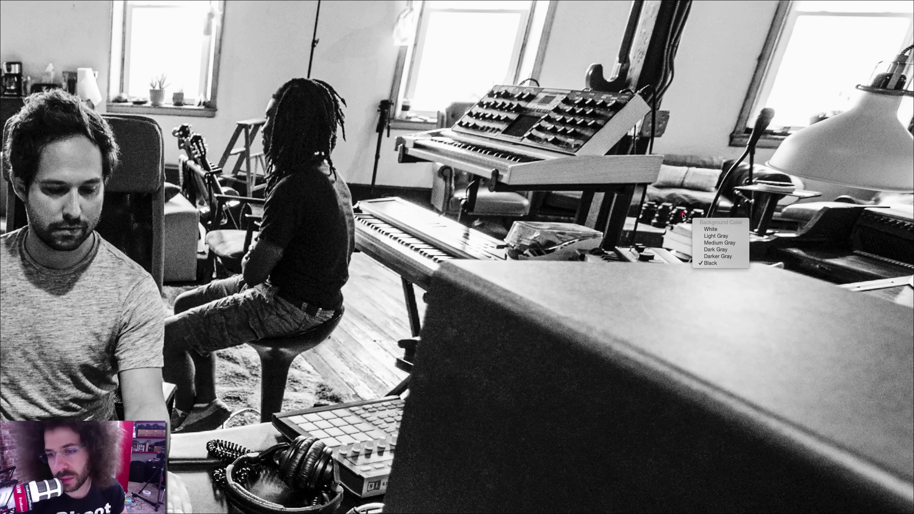
pyautogui.click(682, 215)
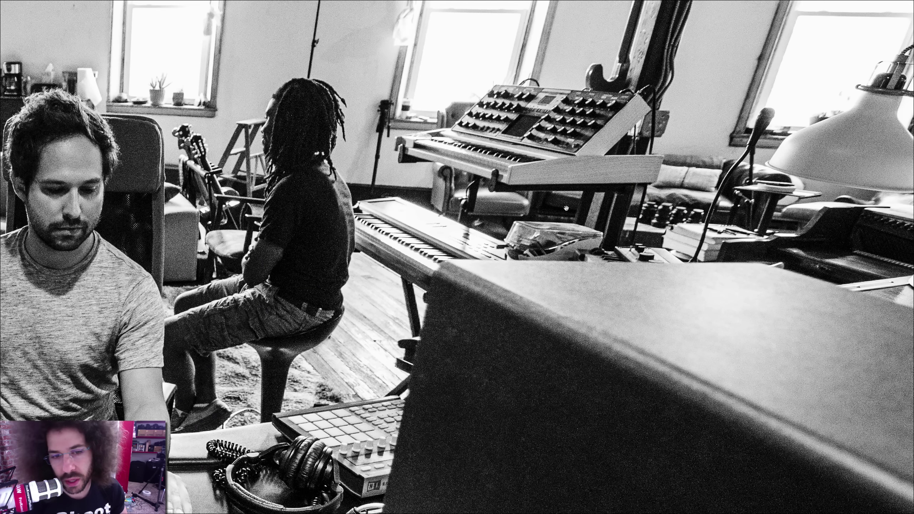
pyautogui.click(420, 214)
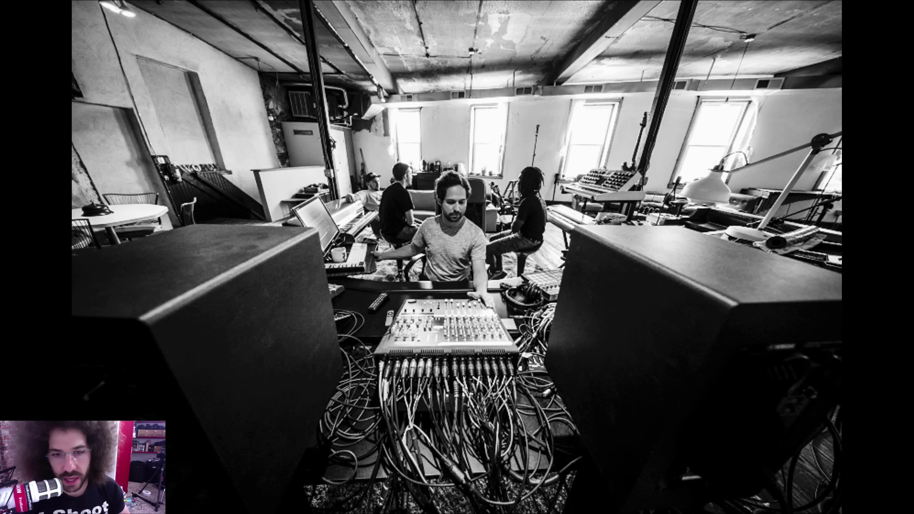
pyautogui.click(453, 204)
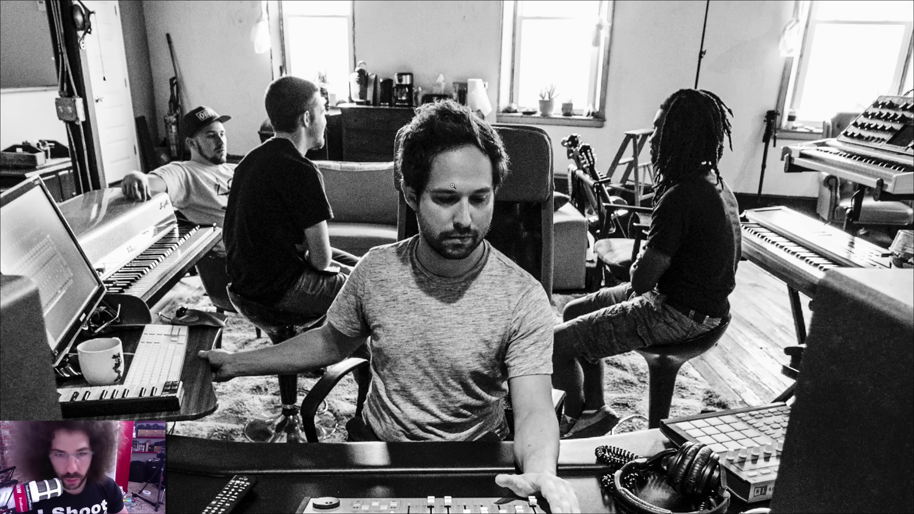
pyautogui.click(453, 185)
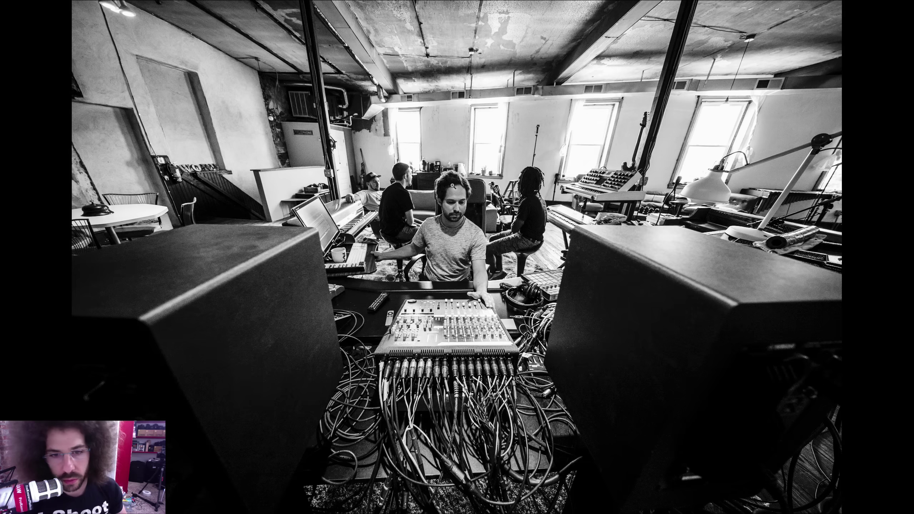
pyautogui.press('Escape')
pyautogui.click(435, 192)
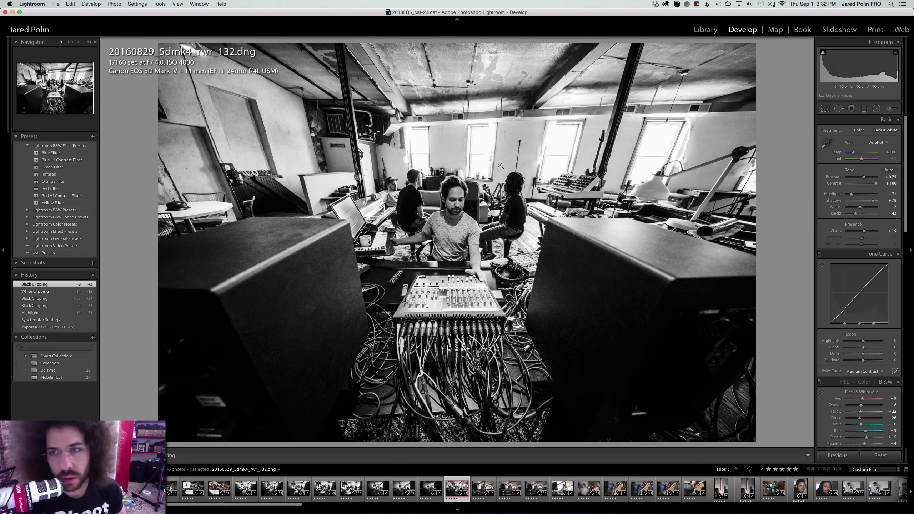
# Move to shot _137, raise Exposure to +1.25 and convert it to black and white
pyautogui.click(717, 6)
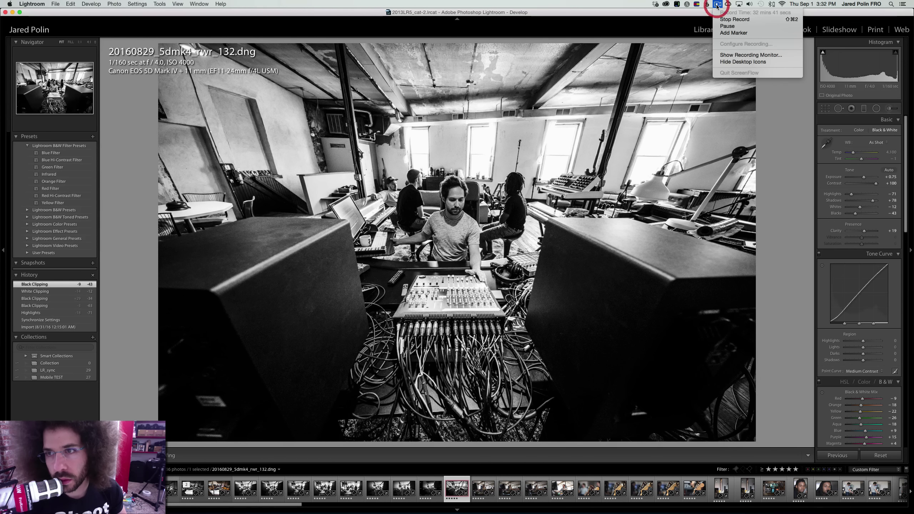
pyautogui.click(697, 19)
pyautogui.press('Right')
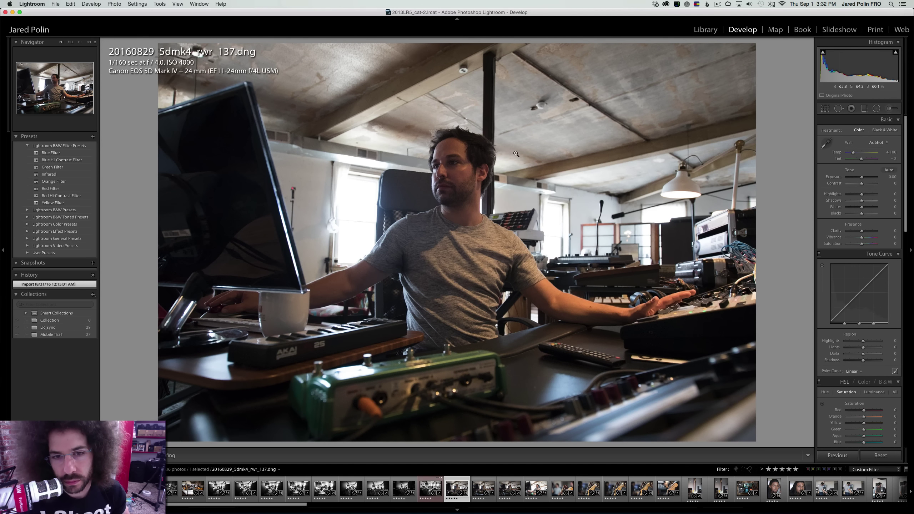
pyautogui.moveTo(862, 177); pyautogui.dragTo(866, 178)
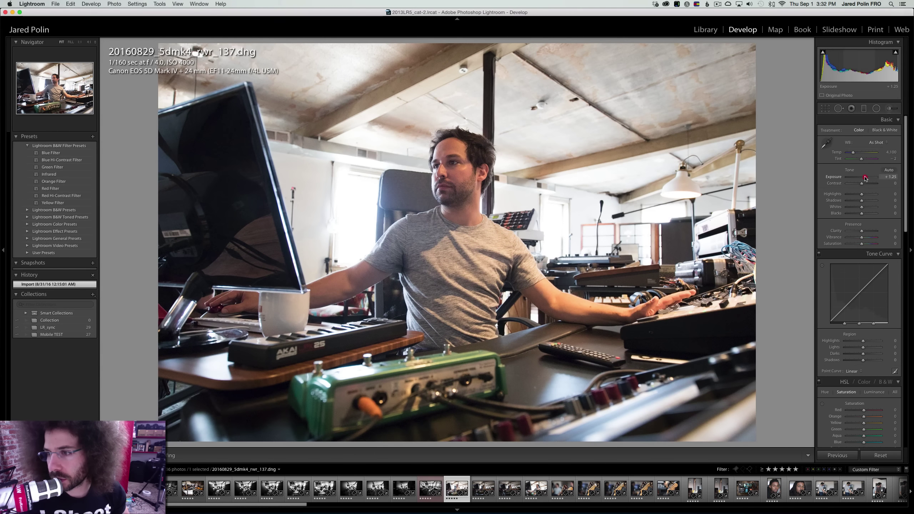
pyautogui.click(884, 130)
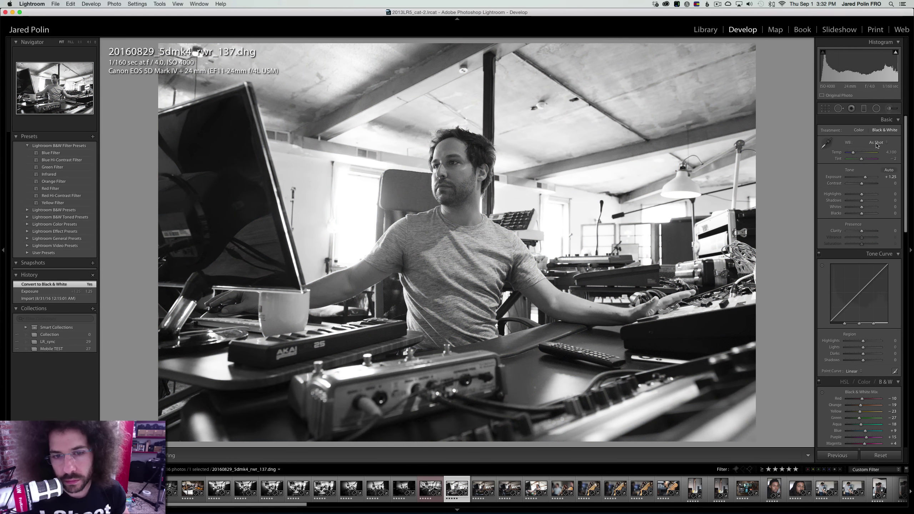
# Set Contrast +100, a Medium Contrast point curve, Shadows +36 and Clarity +18 on _137
pyautogui.moveTo(862, 184); pyautogui.dragTo(870, 184)
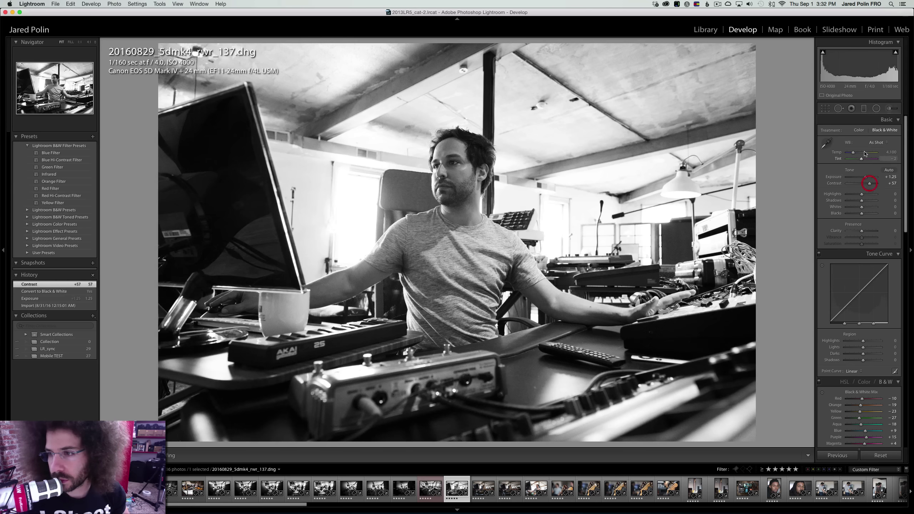
pyautogui.click(864, 130)
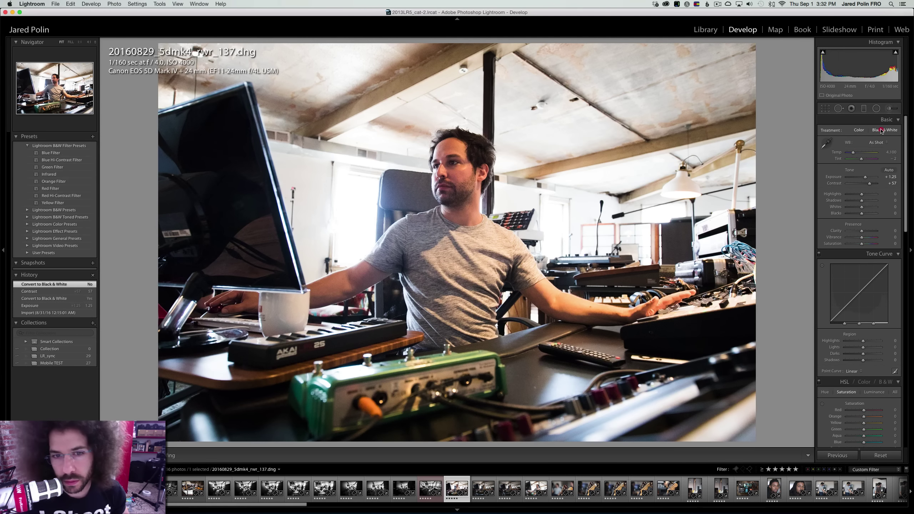
pyautogui.click(882, 130)
pyautogui.moveTo(870, 183); pyautogui.dragTo(880, 184)
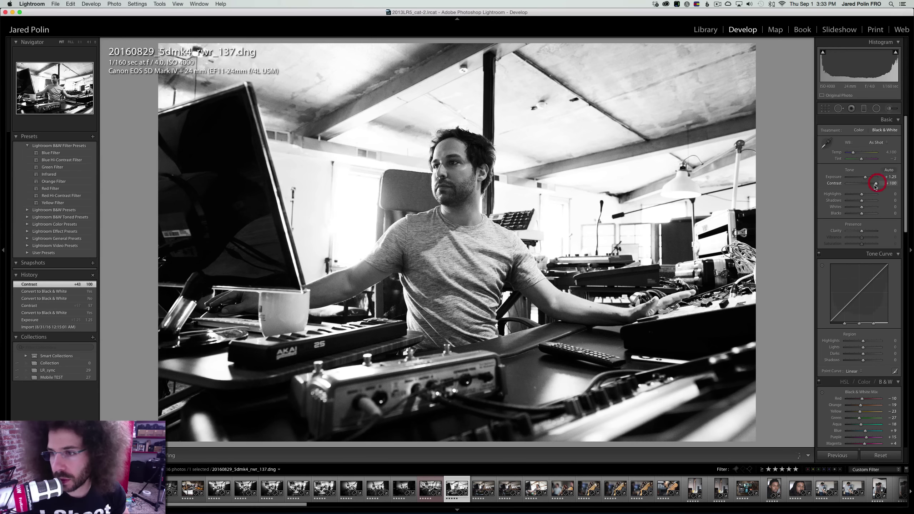
pyautogui.click(853, 372)
pyautogui.click(860, 378)
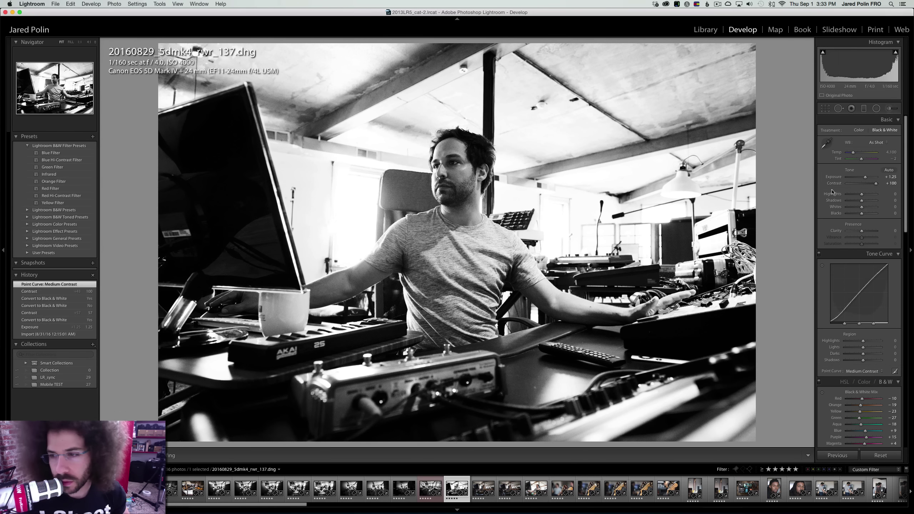
pyautogui.moveTo(862, 201); pyautogui.dragTo(852, 195)
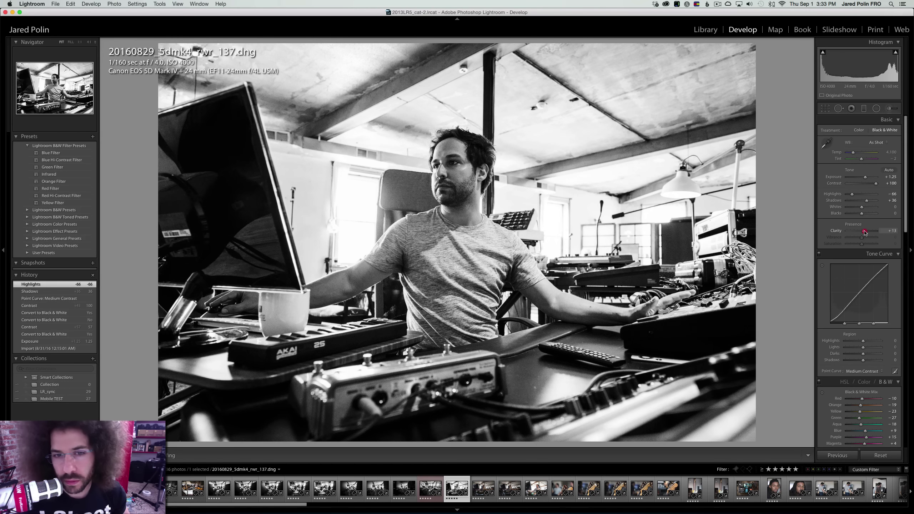
pyautogui.moveTo(866, 233); pyautogui.dragTo(866, 233)
# Zoom in on the face and hair of _137 to check detail
pyautogui.click(455, 150)
pyautogui.rightClick(454, 149)
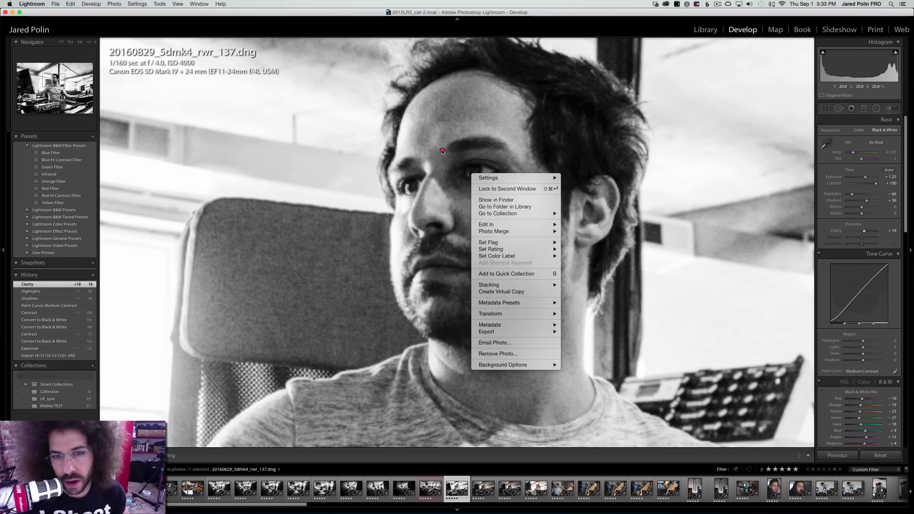
pyautogui.click(454, 149)
pyautogui.press('super+minus')
pyautogui.press('super+minus')
pyautogui.press('super+minus')
pyautogui.click(475, 150)
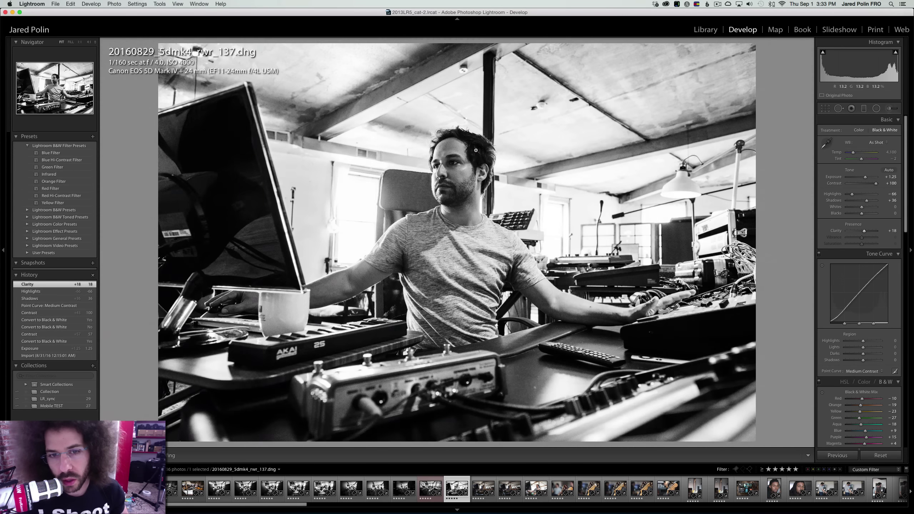
pyautogui.press('super+equal')
pyautogui.rightClick(372, 183)
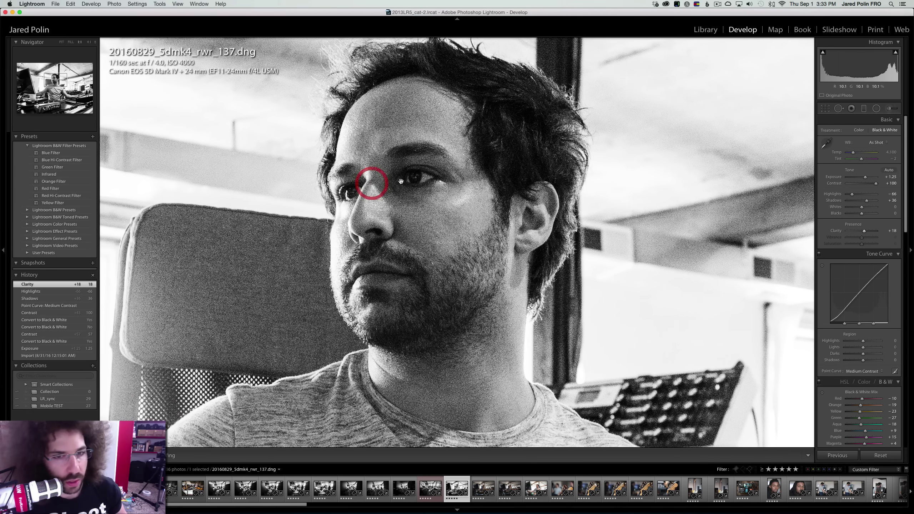
pyautogui.click(408, 173)
pyautogui.click(428, 173)
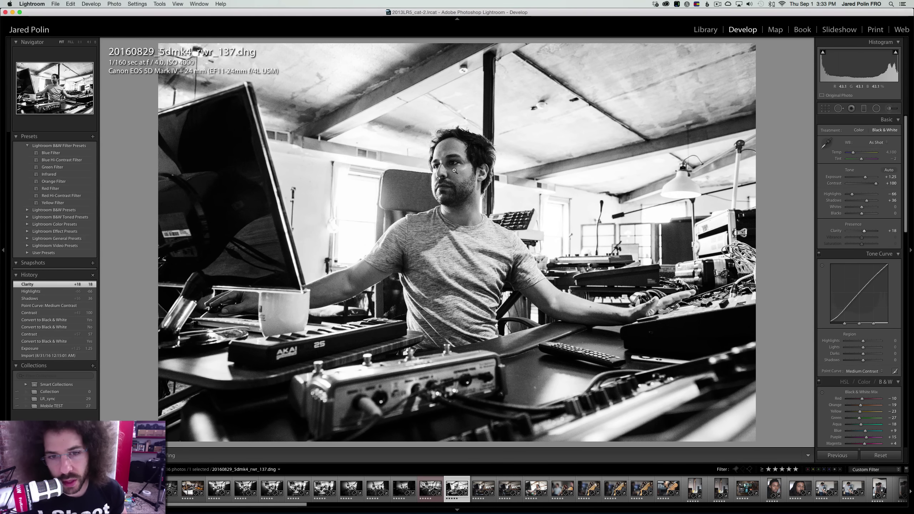
# Compare _137 against _132 close up, then recheck the face in _137
pyautogui.press('Left')
pyautogui.click(452, 202)
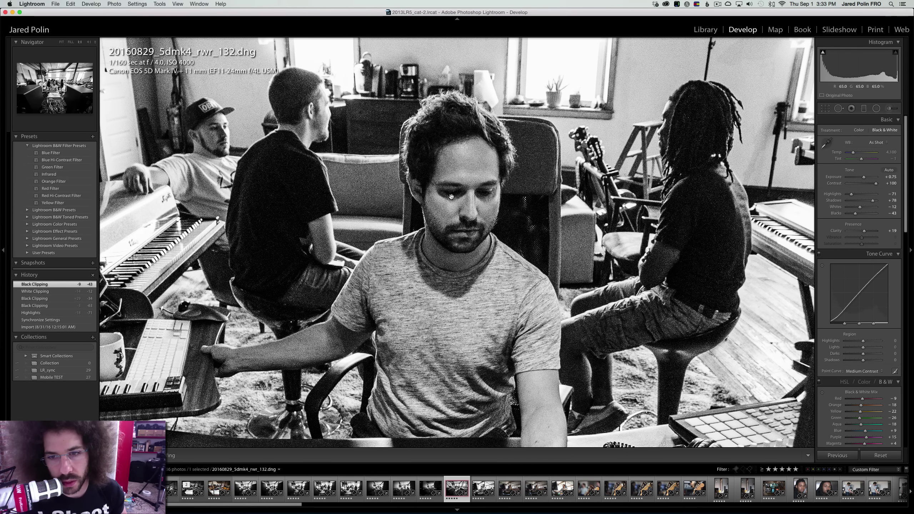
pyautogui.press('Right')
pyautogui.press('Right')
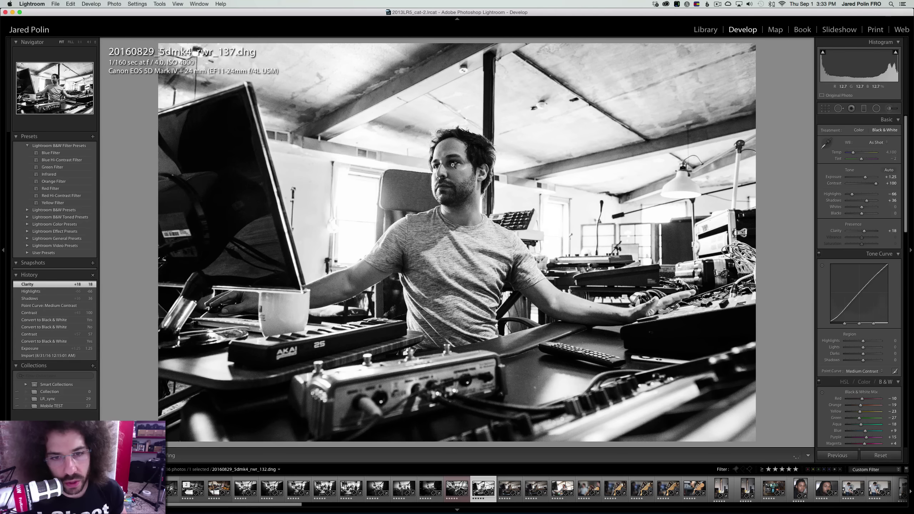
pyautogui.click(452, 161)
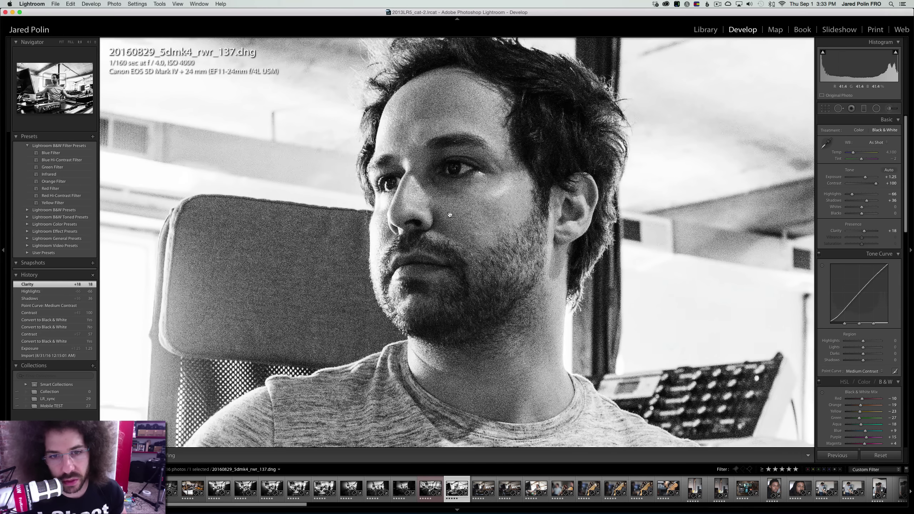
pyautogui.click(461, 163)
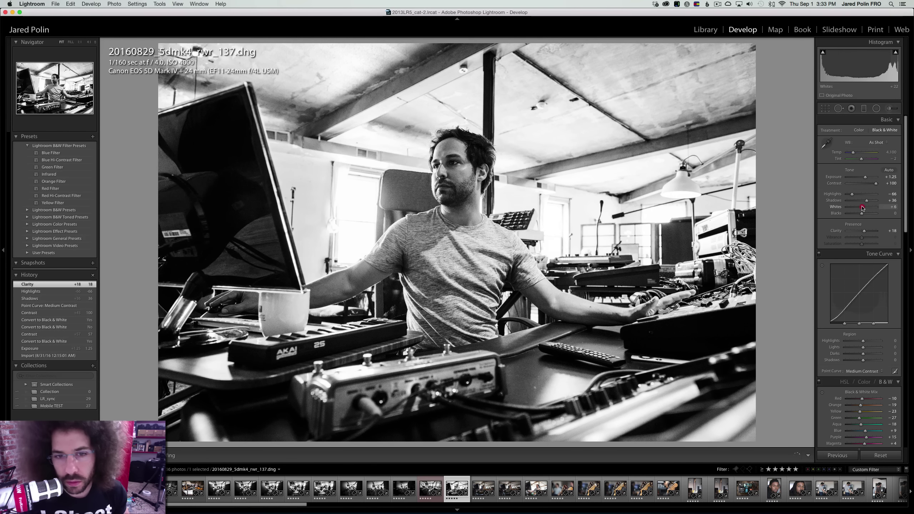
# Raise Blacks to +5 and paste _137's settings onto photos _137 through _139
pyautogui.moveTo(863, 213); pyautogui.dragTo(861, 215)
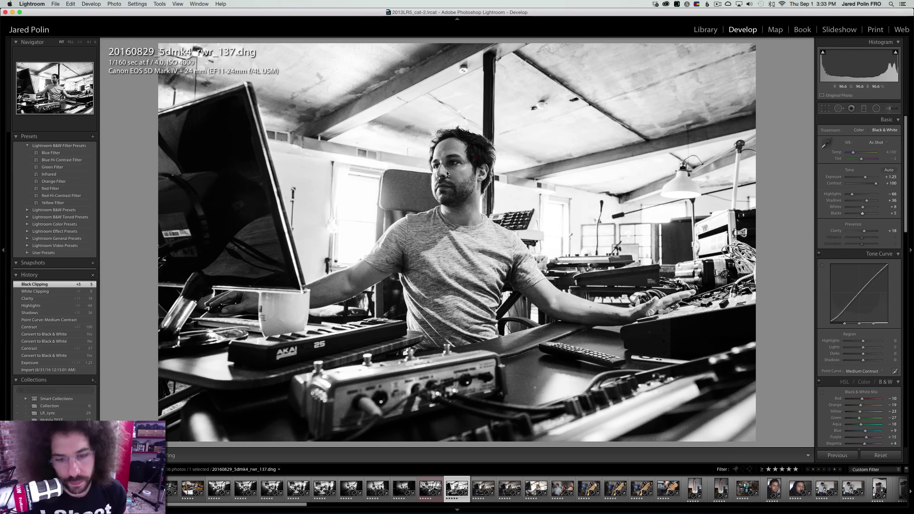
pyautogui.keyDown('shift'); pyautogui.click(510, 488); pyautogui.keyUp('shift')
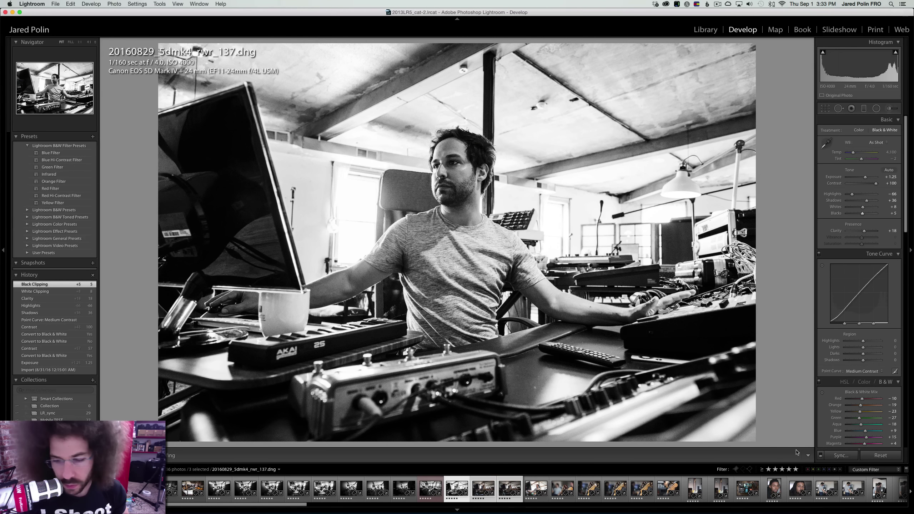
pyautogui.press('super+shift+v')
# Review _138 and _139, then add colour photo _149 to the selection and sync the grade onto it
pyautogui.click(485, 479)
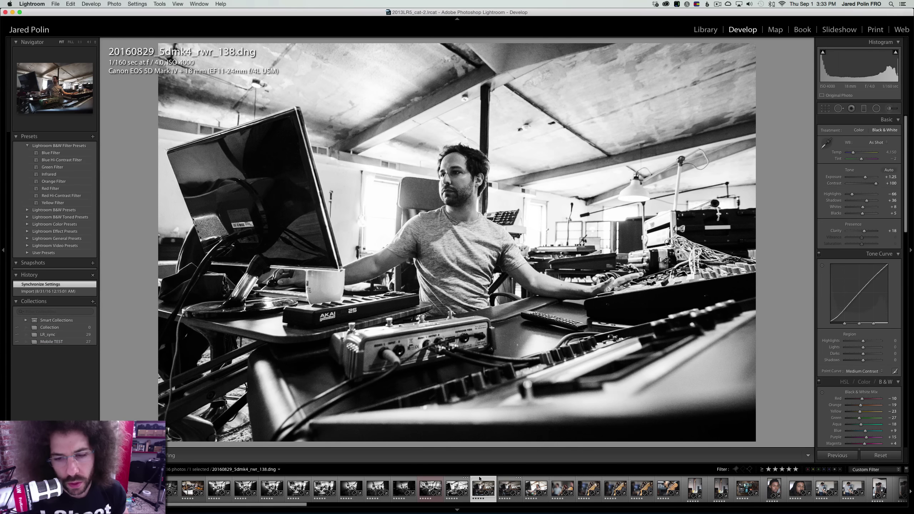
pyautogui.press('Right')
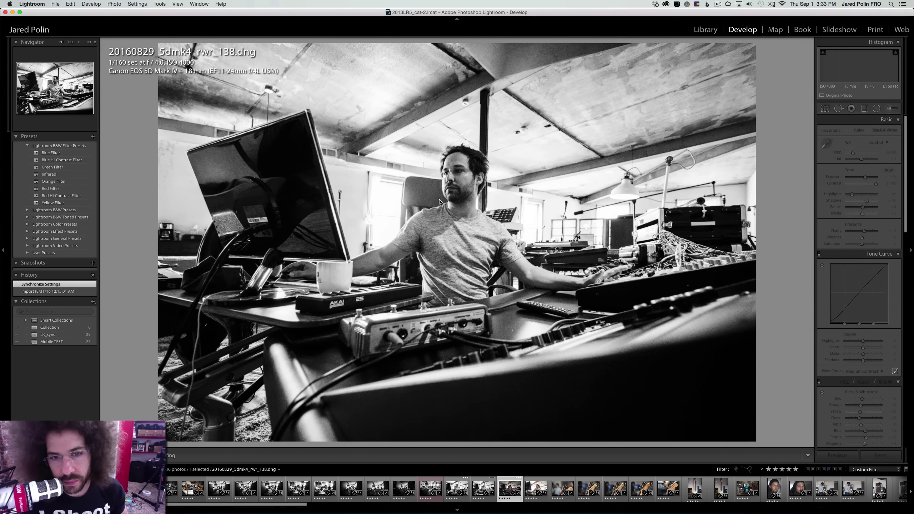
pyautogui.click(458, 169)
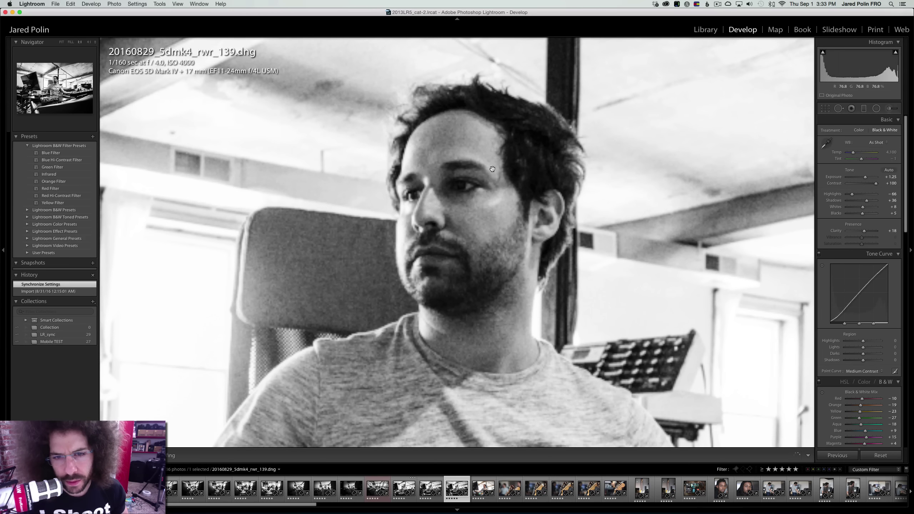
pyautogui.click(493, 169)
pyautogui.press('Right')
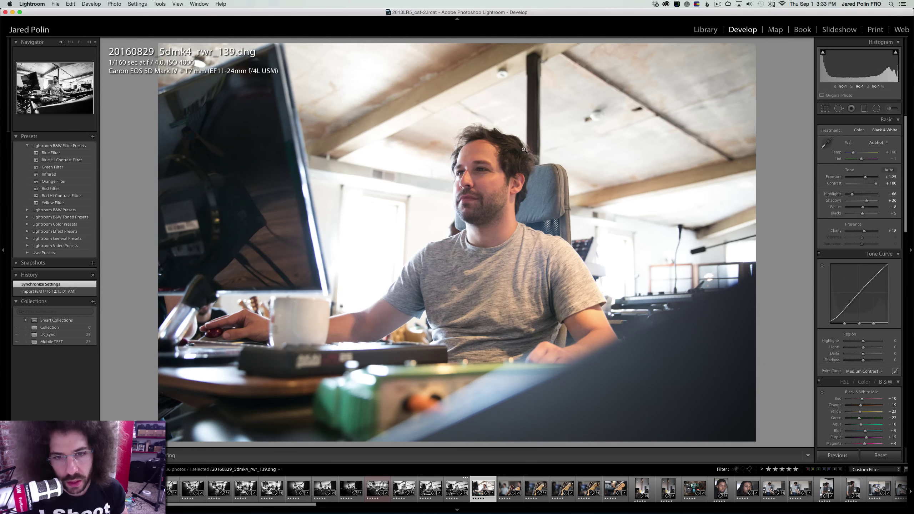
pyautogui.click(464, 490)
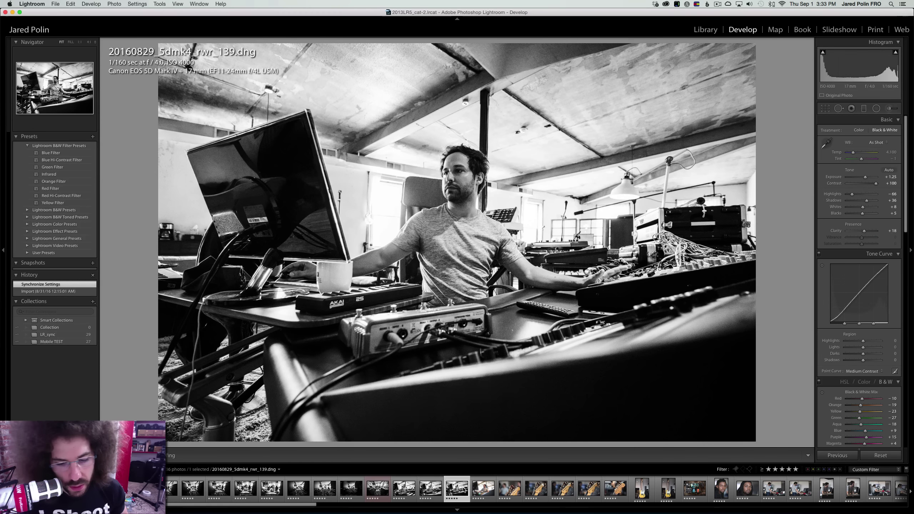
pyautogui.keyDown('super'); pyautogui.click(479, 488); pyautogui.keyUp('super')
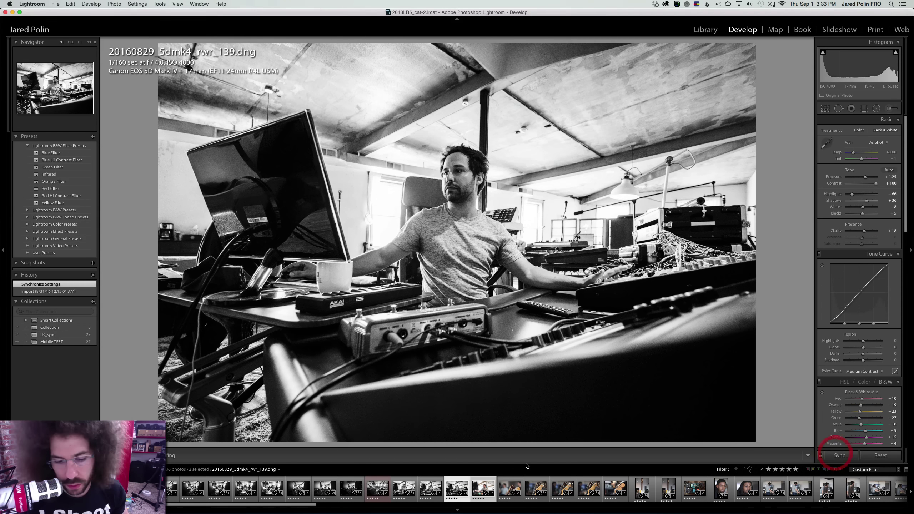
pyautogui.click(482, 488)
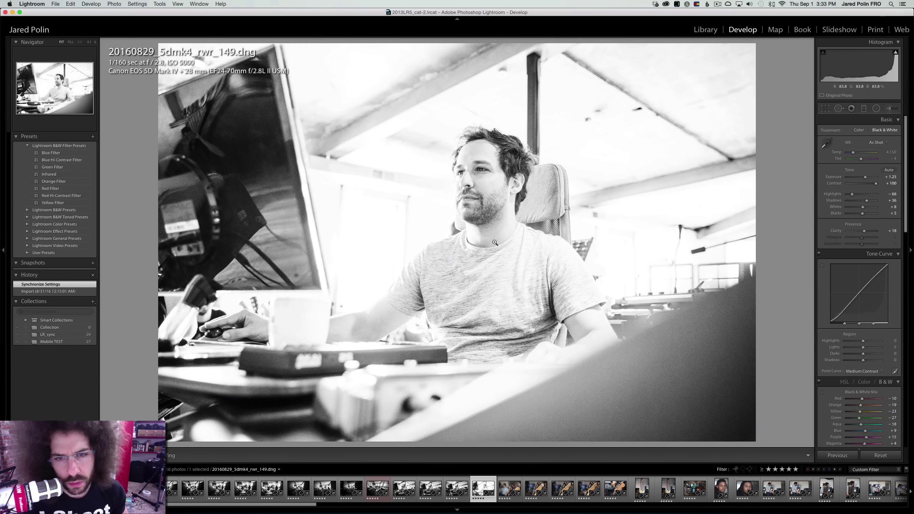
# Experiment on _149 with lower exposure, a reset and undo, and contrast and blacks tweaks
pyautogui.moveTo(865, 177); pyautogui.dragTo(862, 177)
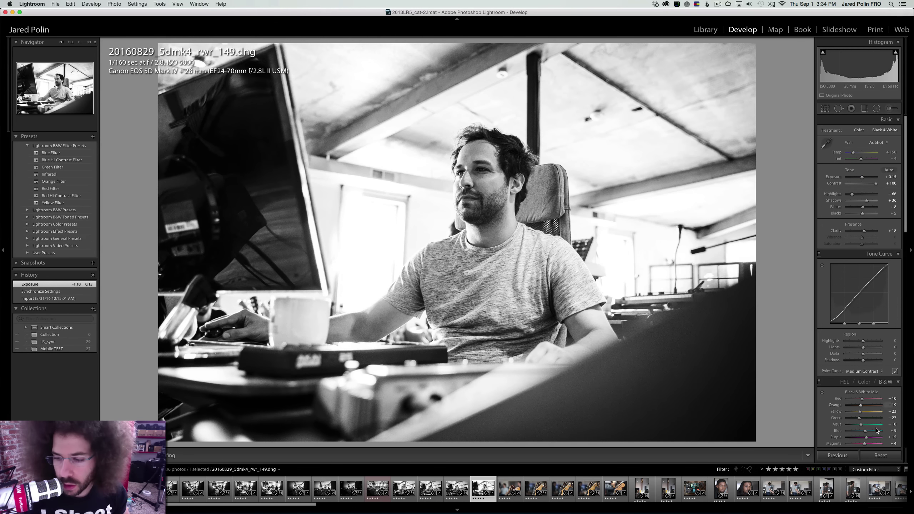
pyautogui.click(881, 455)
pyautogui.press('super+z')
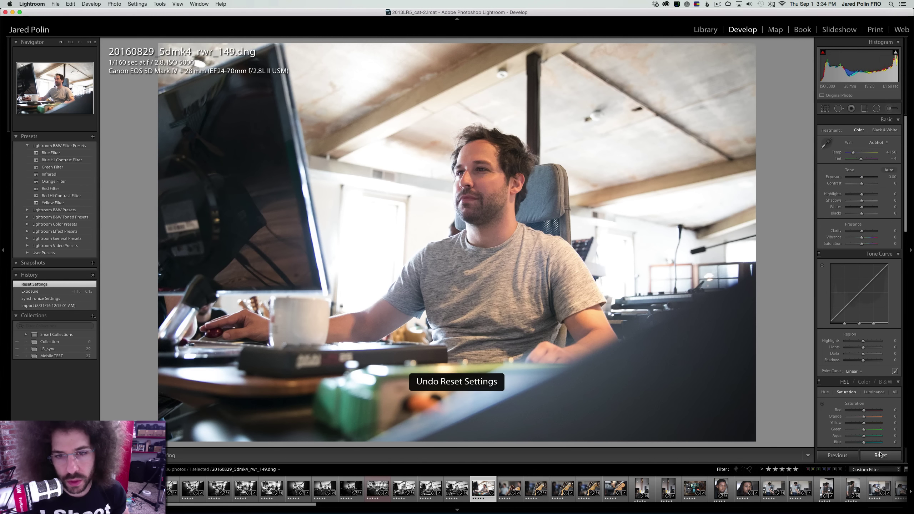
pyautogui.moveTo(870, 183)
pyautogui.mouseDown()
pyautogui.moveTo(892, 186)
pyautogui.moveTo(872, 184)
pyautogui.mouseUp()
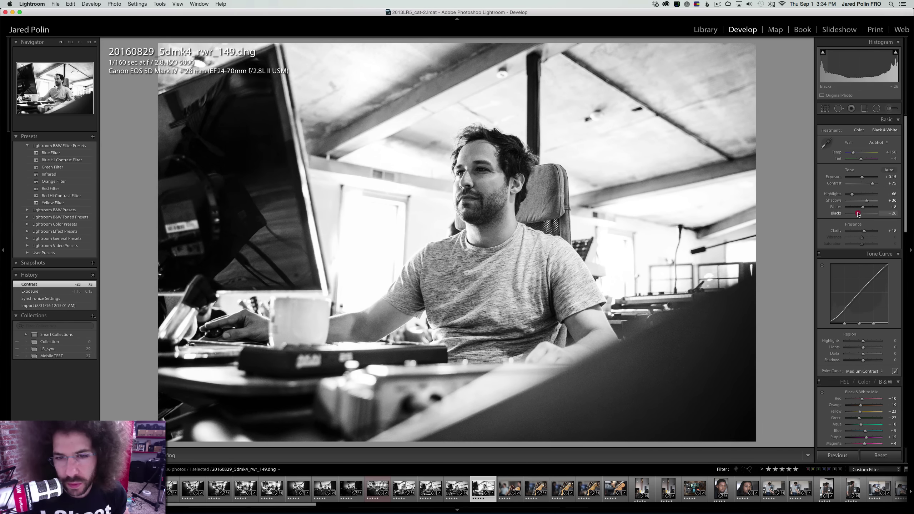
pyautogui.moveTo(858, 214); pyautogui.dragTo(855, 194)
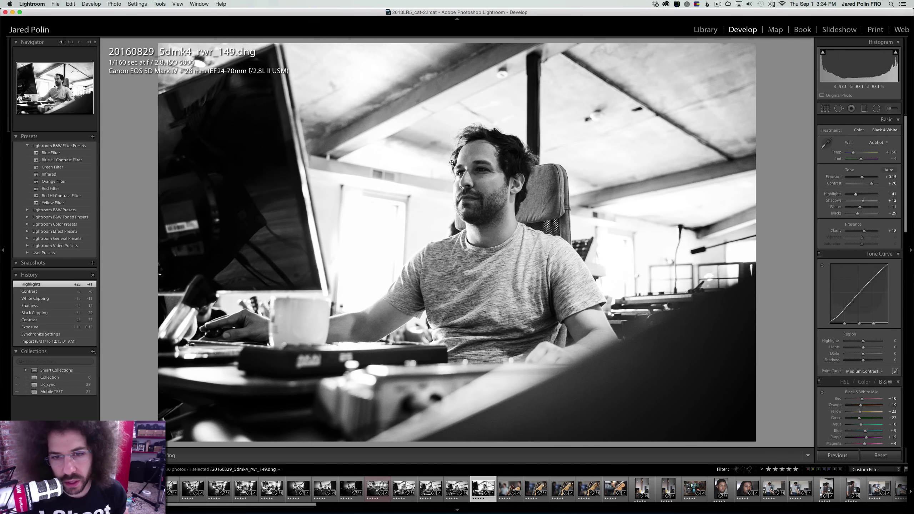
pyautogui.click(486, 170)
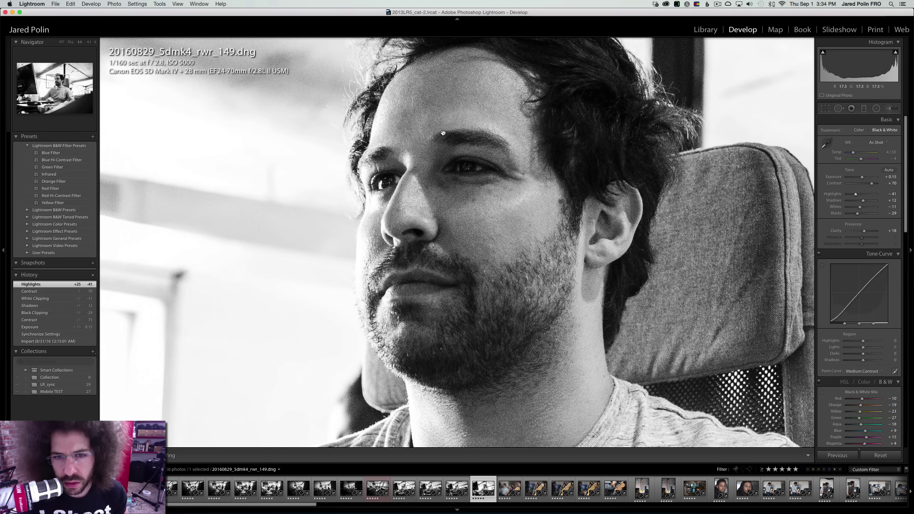
pyautogui.click(444, 133)
pyautogui.press('Left')
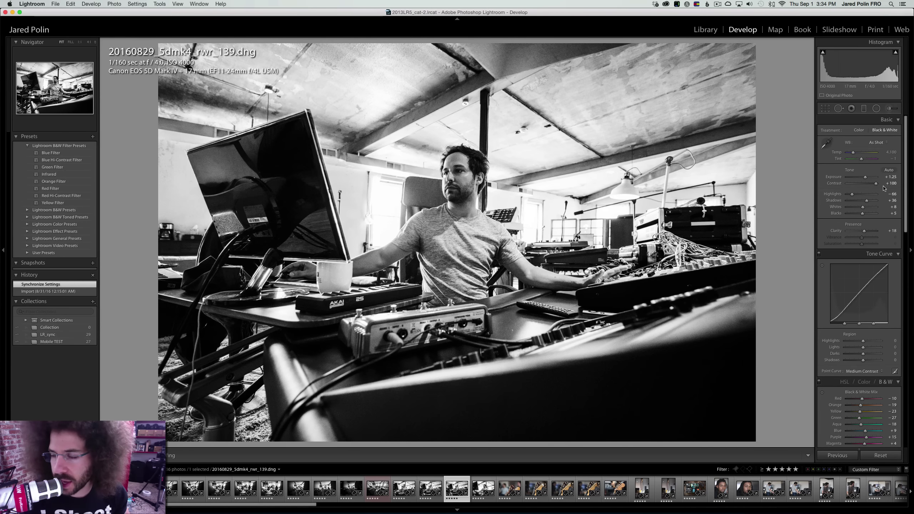
pyautogui.press('Right')
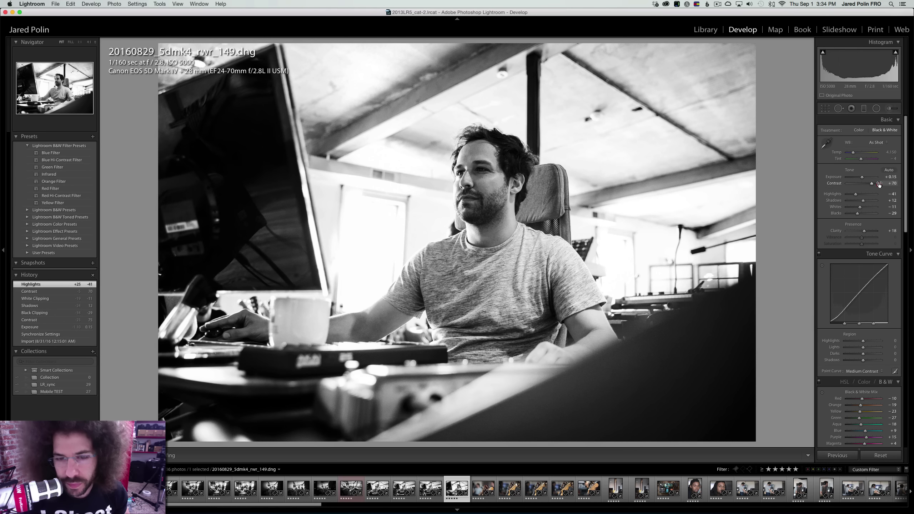
# Set _149 to Contrast +64, tone-curve Darks +31 and Blacks −47, then move to _156
pyautogui.moveTo(888, 183); pyautogui.dragTo(888, 183)
pyautogui.moveTo(863, 354); pyautogui.dragTo(877, 354)
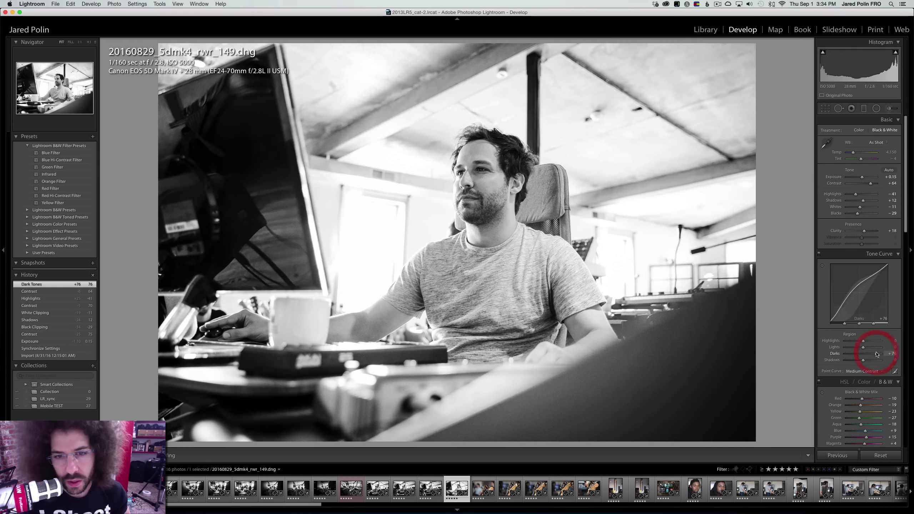
pyautogui.press('super+z')
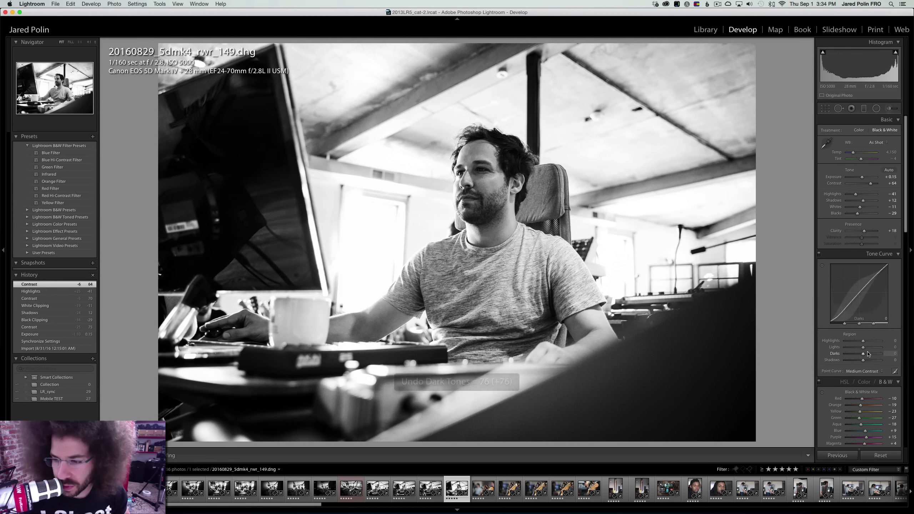
pyautogui.click(869, 354)
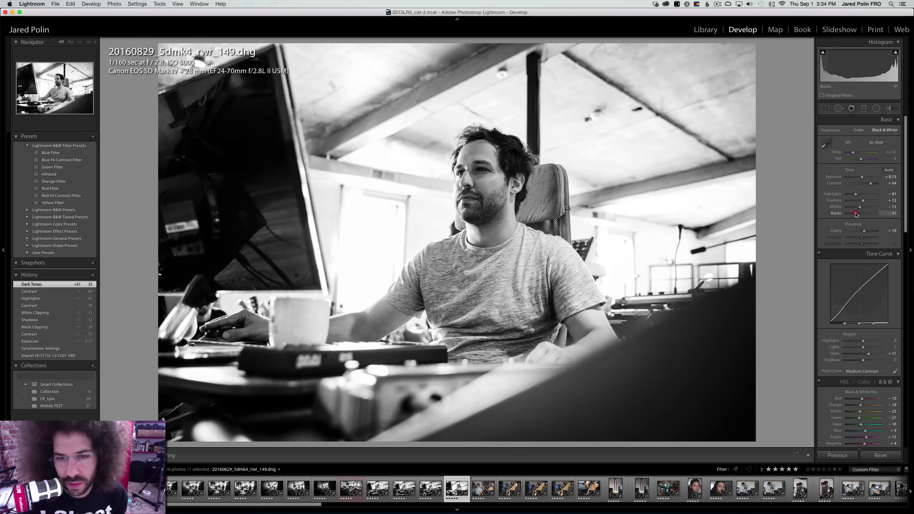
pyautogui.moveTo(857, 214); pyautogui.dragTo(854, 214)
pyautogui.press('Right')
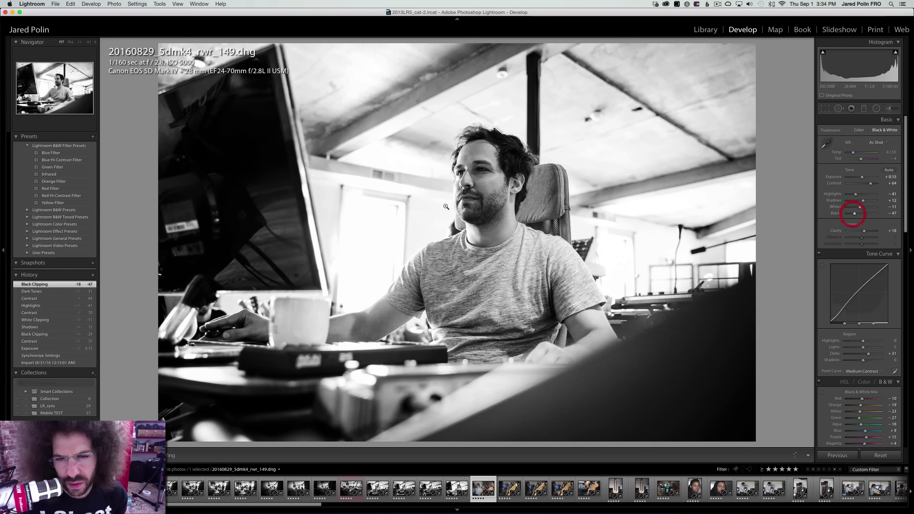
pyautogui.rightClick(509, 172)
pyautogui.press('Escape')
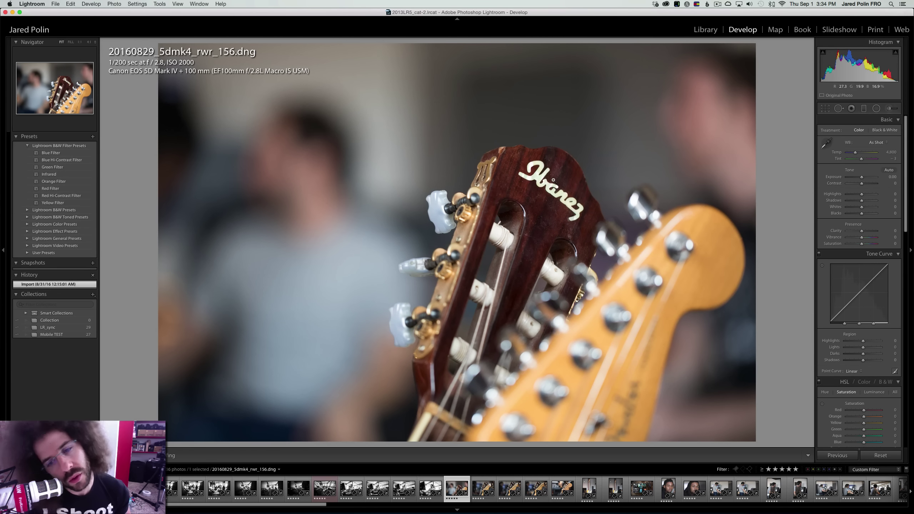
# Clear _156's star rating and give _160 Contrast +70 with a Medium Contrast point curve
pyautogui.press('0')
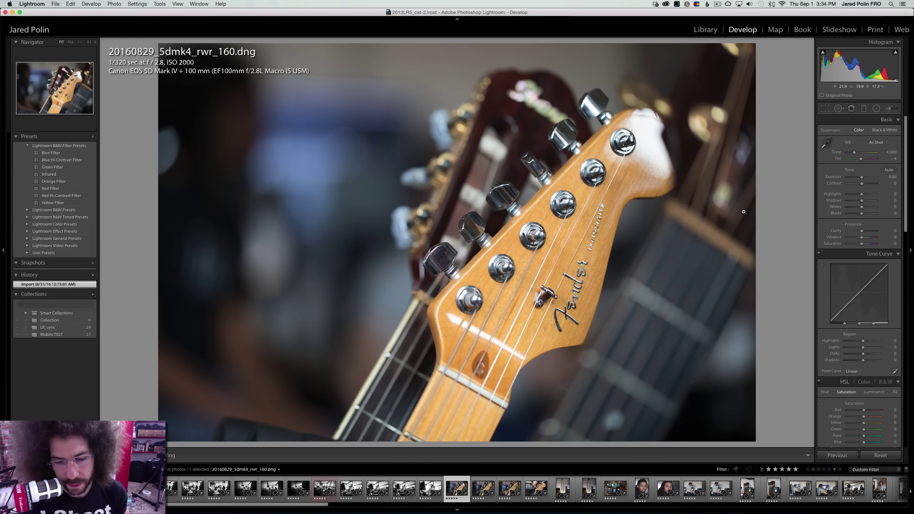
pyautogui.moveTo(862, 183)
pyautogui.mouseDown()
pyautogui.moveTo(876, 184)
pyautogui.moveTo(862, 177)
pyautogui.mouseUp()
pyautogui.click(854, 371)
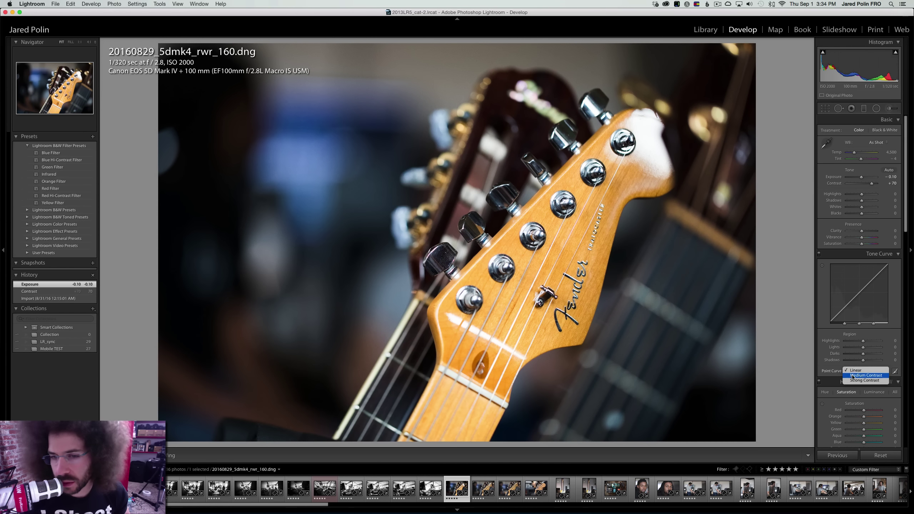
pyautogui.click(852, 376)
# Add Clarity +30 and Vibrance +7 to _160, undo a saturation boost, and check headstock sharpness
pyautogui.moveTo(867, 231); pyautogui.dragTo(868, 238)
pyautogui.click(863, 238)
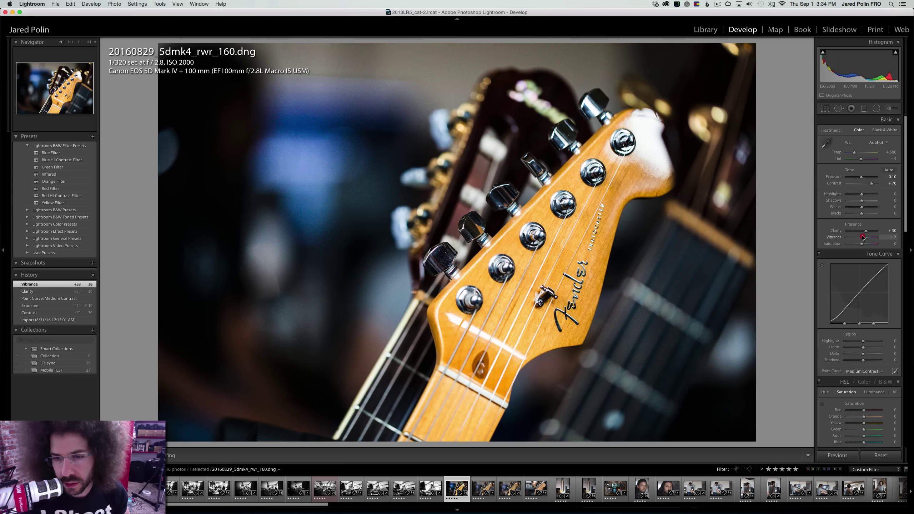
pyautogui.click(869, 244)
pyautogui.press('super+z')
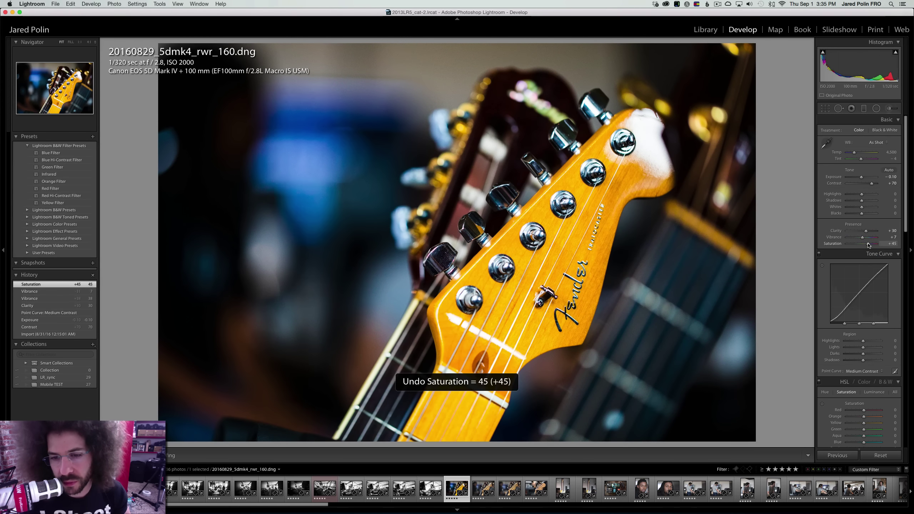
pyautogui.click(567, 230)
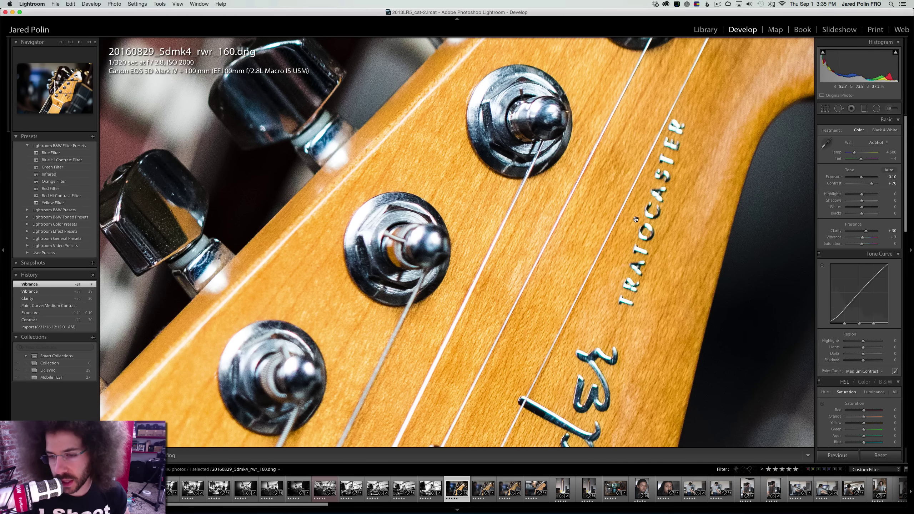
pyautogui.click(637, 219)
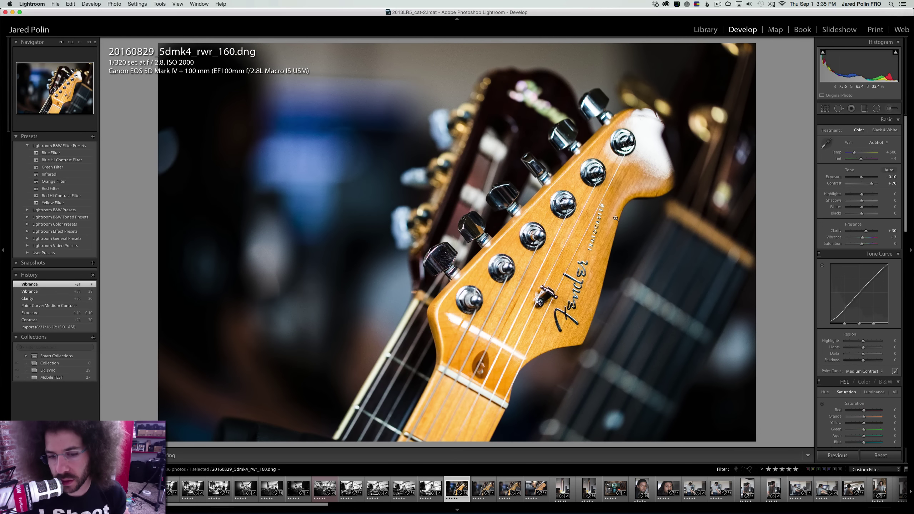
pyautogui.press('Right')
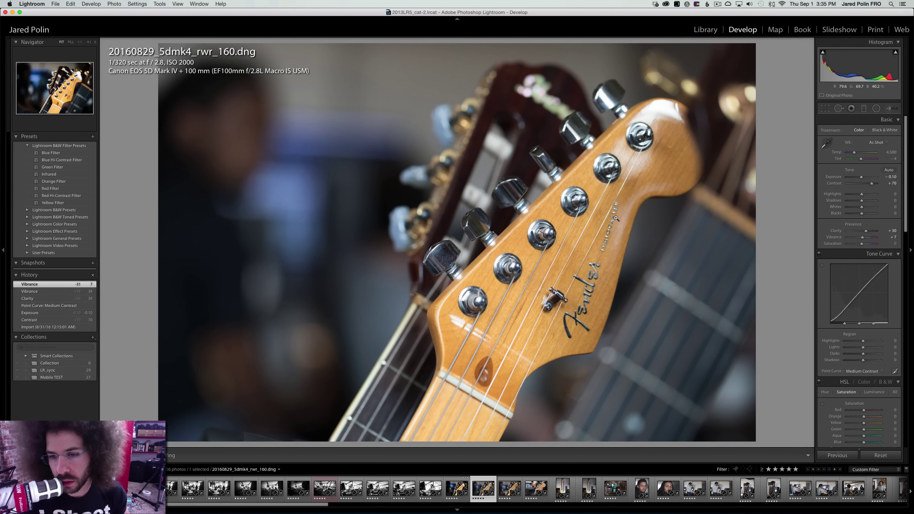
pyautogui.press('Left')
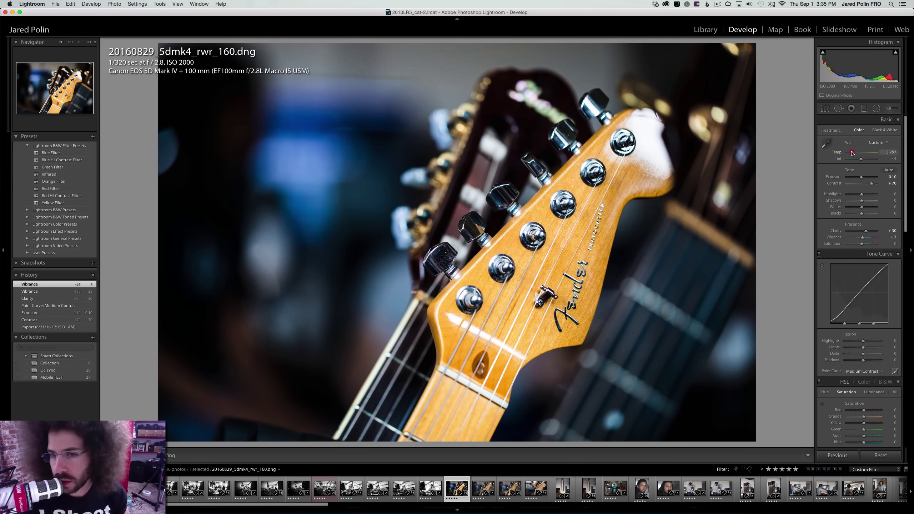
# Undo a trial temperature change and set Highlights −44, Shadows −7, Whites −15, Blacks −10
pyautogui.moveTo(852, 154); pyautogui.dragTo(861, 215)
pyautogui.press('super+z')
pyautogui.press('super+z')
pyautogui.moveTo(866, 208); pyautogui.dragTo(862, 202)
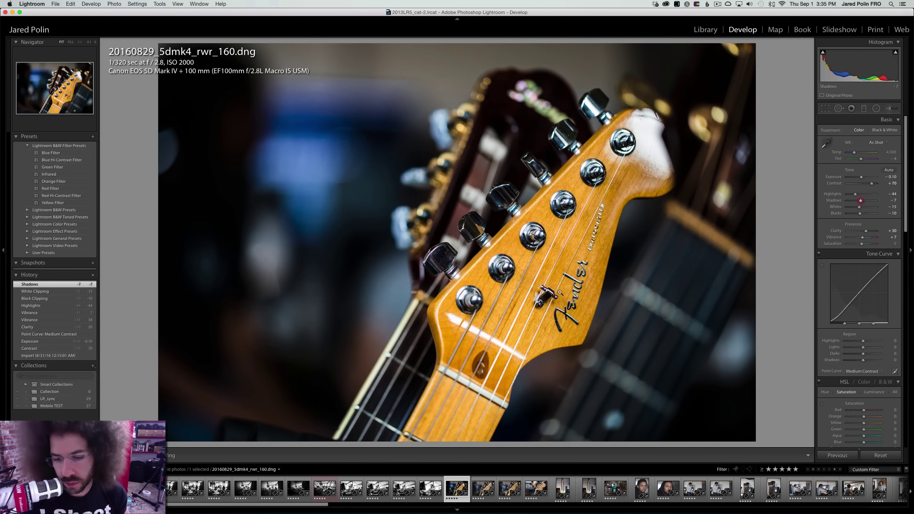
# Synchronize _160's settings onto three more selected guitar photos, then review _162
pyautogui.keyDown('shift'); pyautogui.click(533, 484); pyautogui.keyUp('shift')
pyautogui.press('super+shift+s')
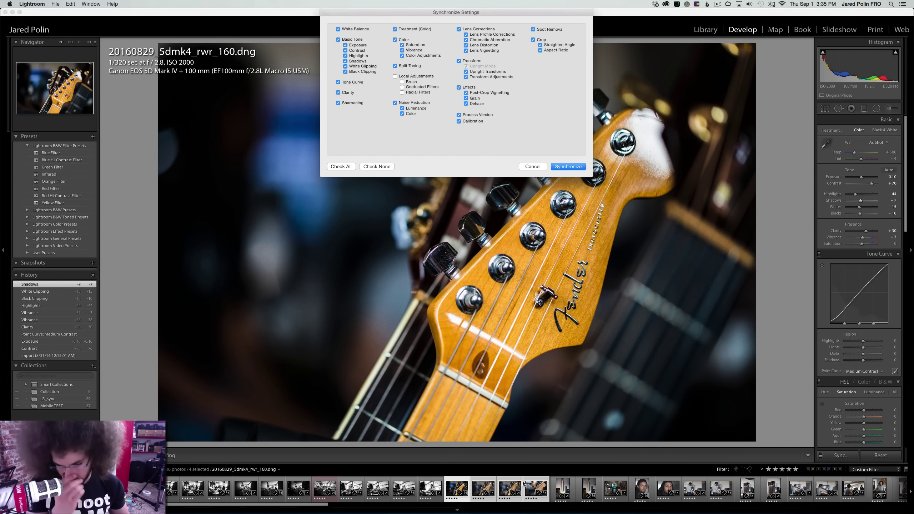
pyautogui.press('Return')
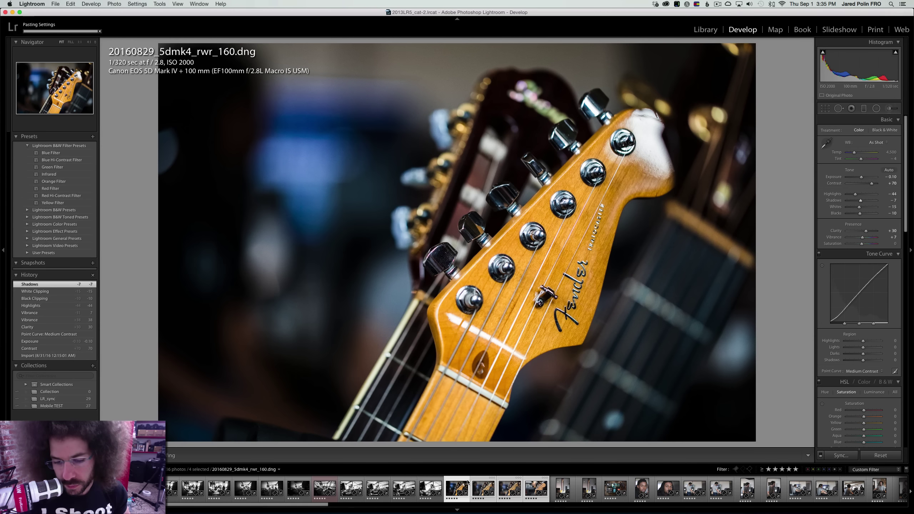
pyautogui.click(479, 479)
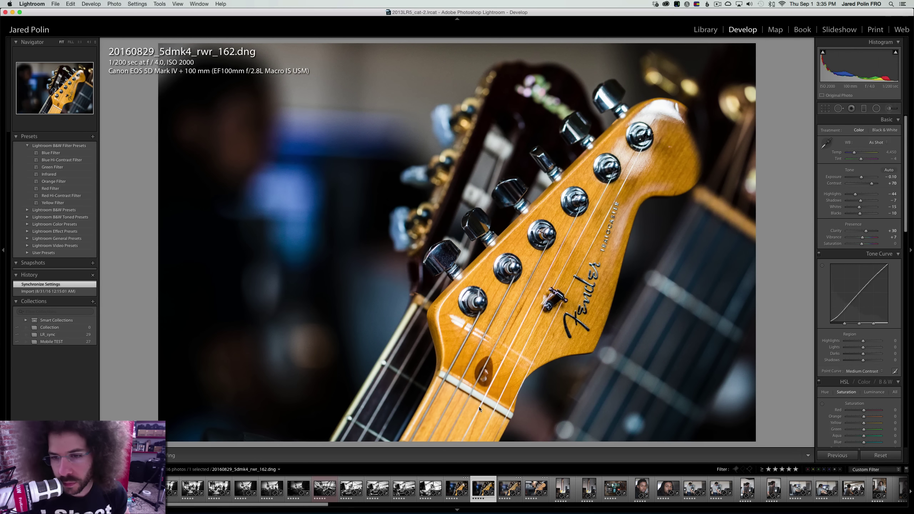
pyautogui.press('Right')
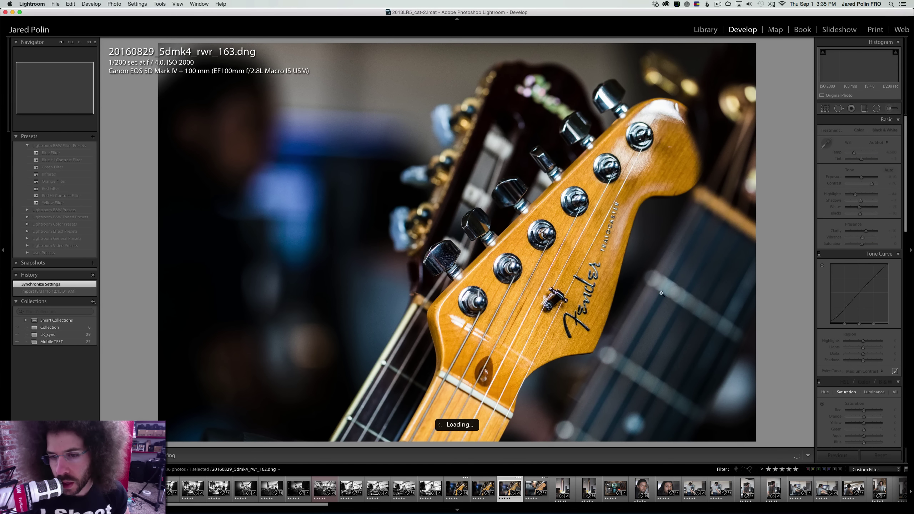
pyautogui.press('Right')
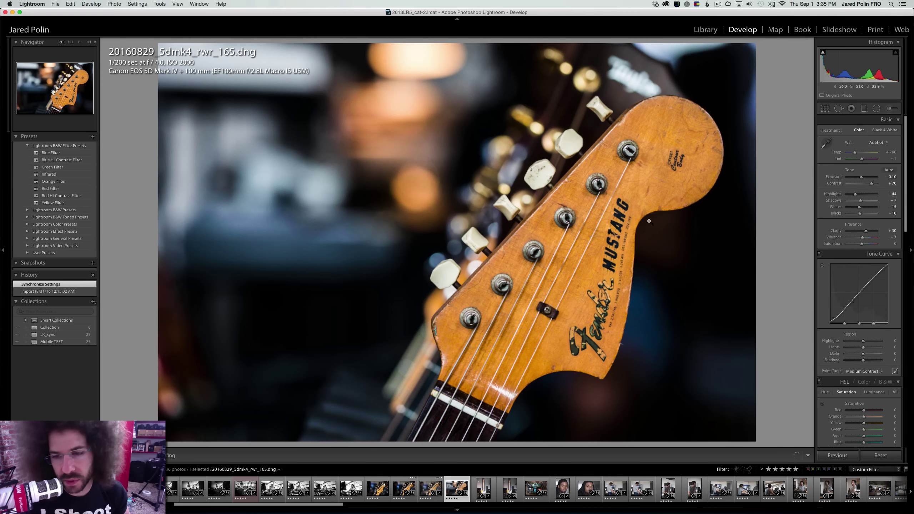
pyautogui.click(609, 226)
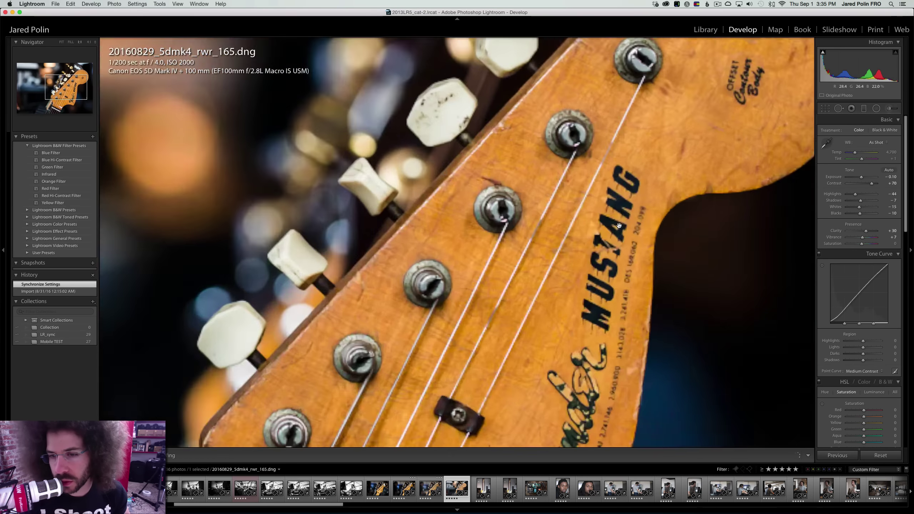
pyautogui.rightClick(583, 162)
pyautogui.press('Escape')
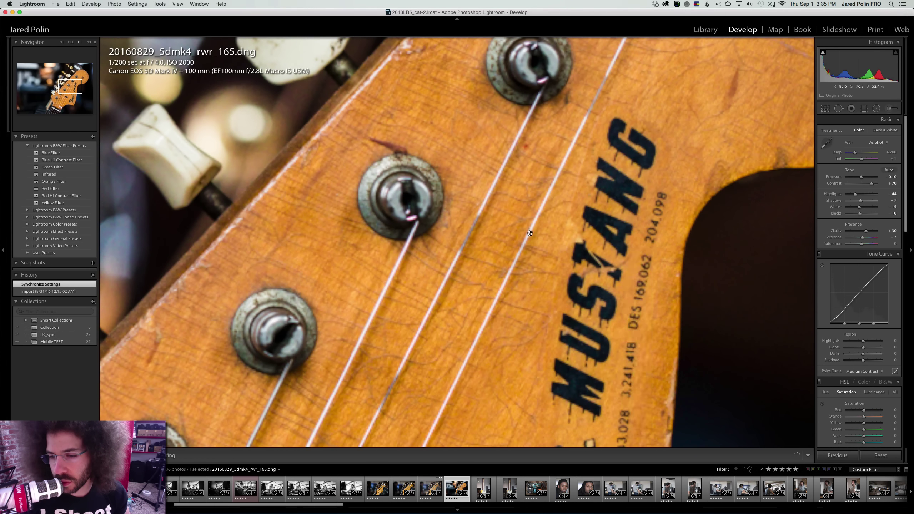
pyautogui.moveTo(602, 225); pyautogui.dragTo(611, 139)
pyautogui.moveTo(608, 180); pyautogui.dragTo(608, 142)
pyautogui.moveTo(612, 256); pyautogui.dragTo(627, 143)
pyautogui.moveTo(625, 220); pyautogui.dragTo(666, 145)
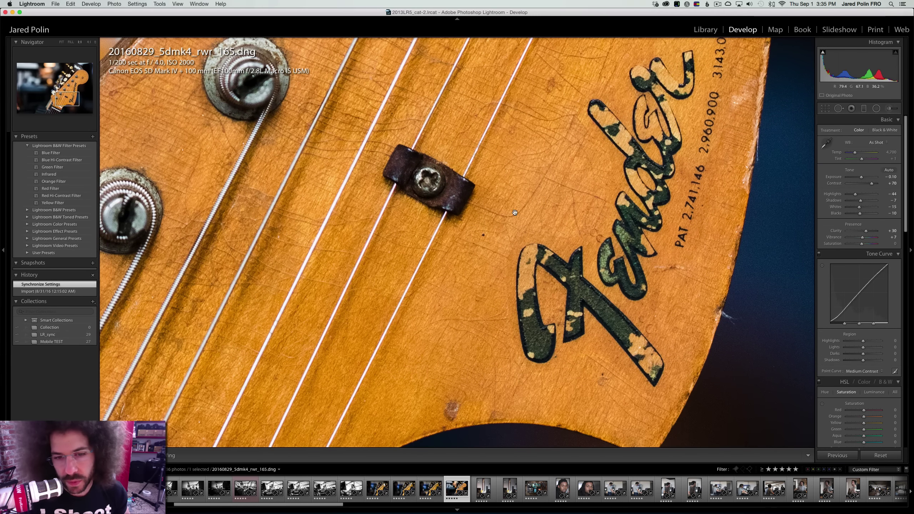
pyautogui.moveTo(400, 81)
pyautogui.mouseDown()
pyautogui.moveTo(475, 156)
pyautogui.moveTo(385, 320)
pyautogui.mouseUp()
pyautogui.moveTo(319, 334); pyautogui.dragTo(391, 346)
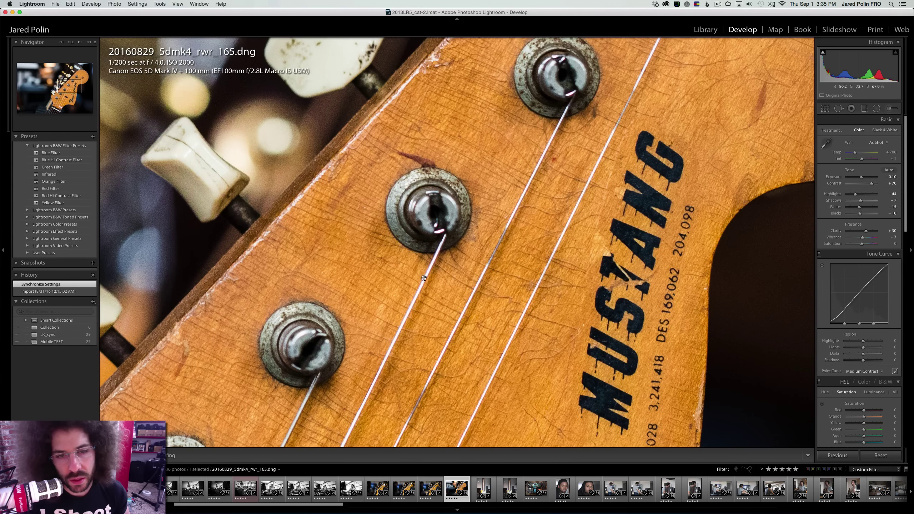
pyautogui.moveTo(255, 261); pyautogui.dragTo(431, 290)
pyautogui.moveTo(468, 144); pyautogui.dragTo(369, 359)
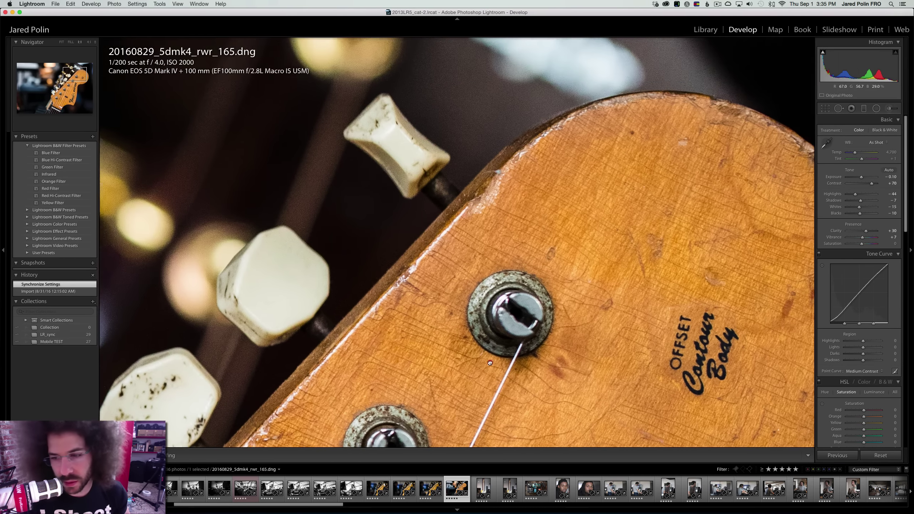
pyautogui.moveTo(647, 370); pyautogui.dragTo(588, 338)
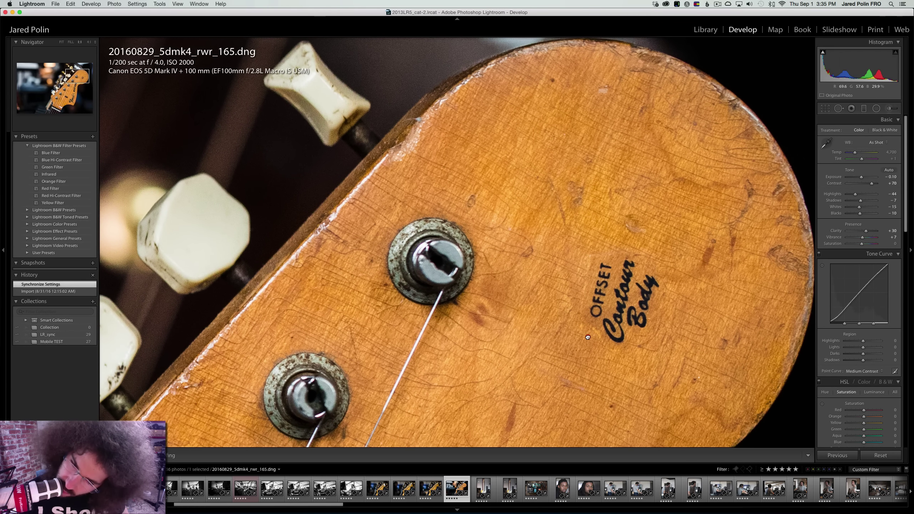
pyautogui.click(588, 336)
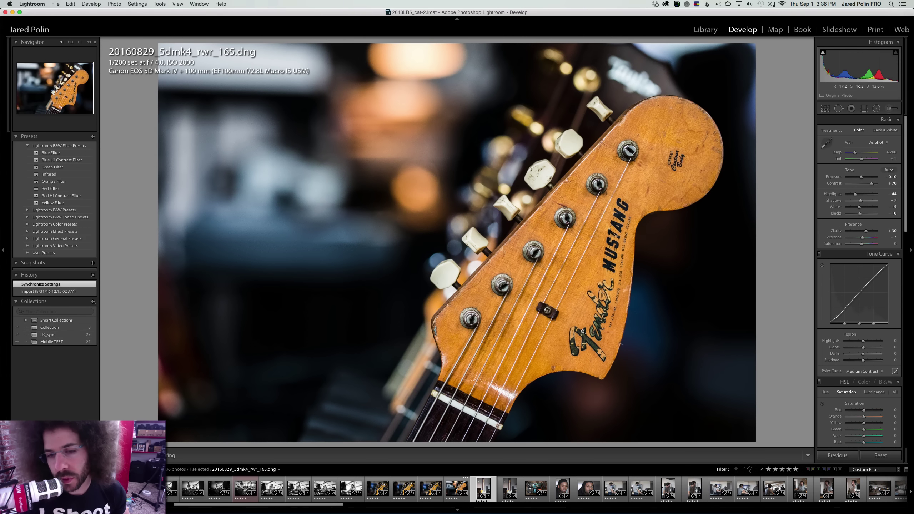
# On photo _169, set Exposure -0.90, Contrast +76, Shadows +42 and a Medium Contrast point curve
pyautogui.press('Right')
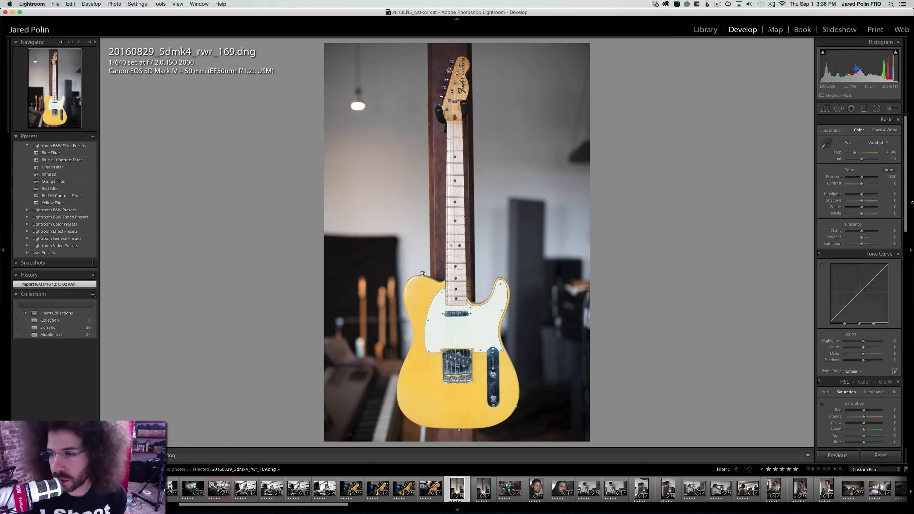
pyautogui.moveTo(857, 177); pyautogui.dragTo(875, 185)
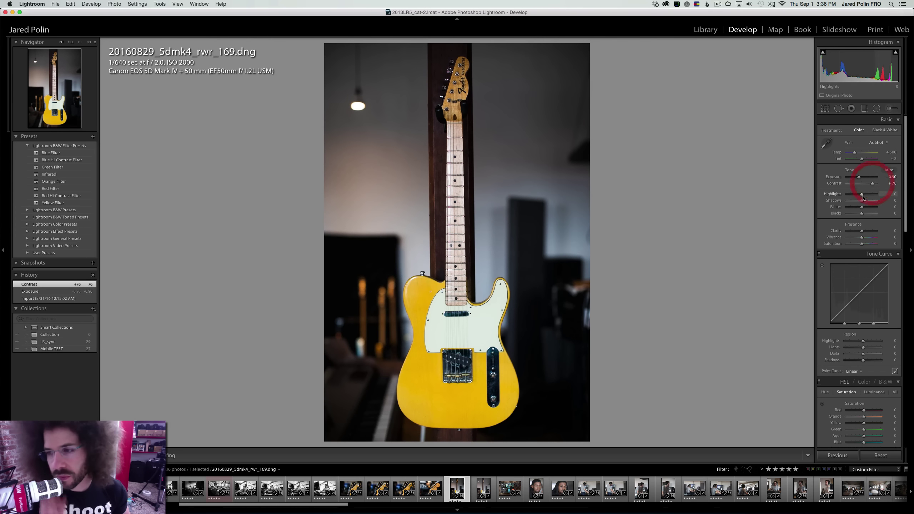
pyautogui.moveTo(862, 200); pyautogui.dragTo(868, 201)
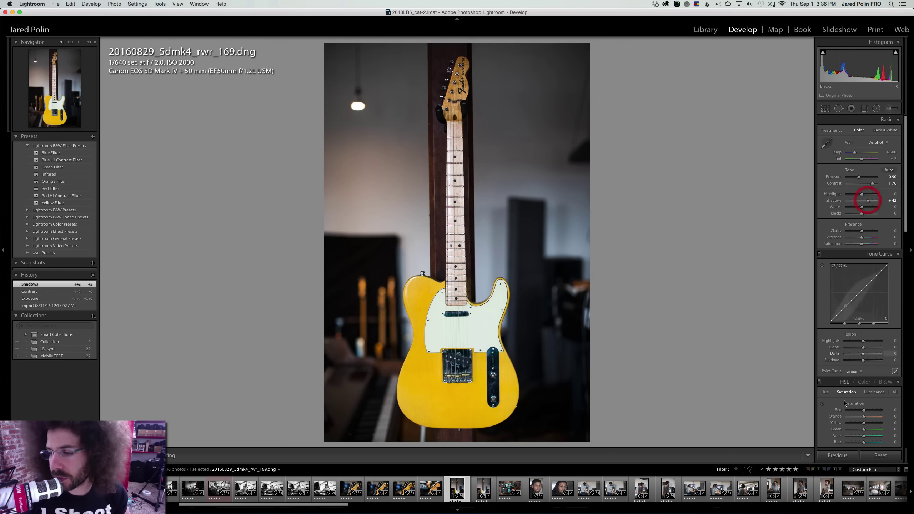
pyautogui.click(852, 373)
pyautogui.click(856, 377)
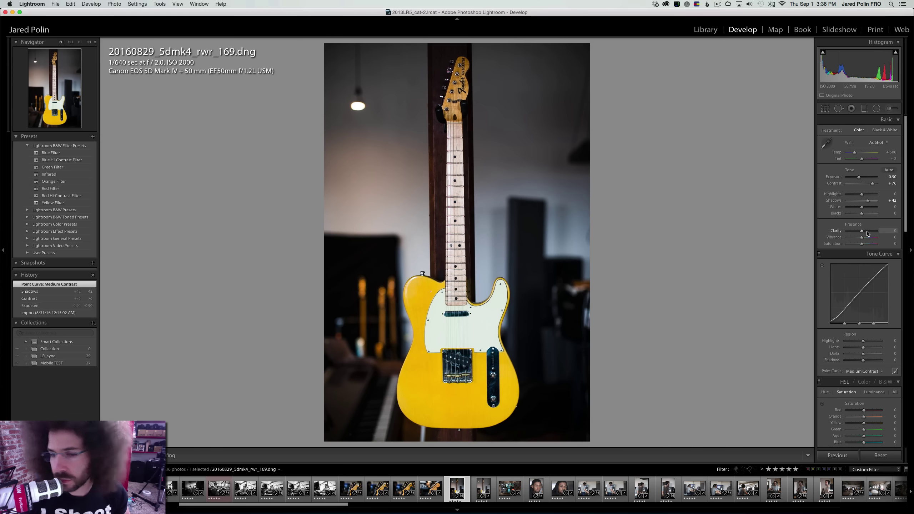
# Add Clarity +28, undo a trial Whites change, and keep the photo in colour after previewing Black & White
pyautogui.moveTo(866, 233); pyautogui.dragTo(862, 207)
pyautogui.click(871, 208)
pyautogui.press('cmd+z')
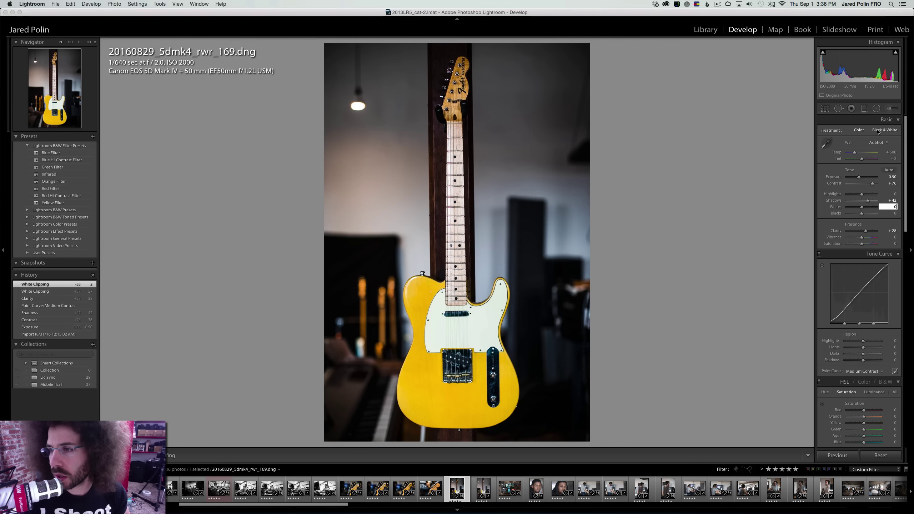
pyautogui.click(878, 131)
pyautogui.click(863, 130)
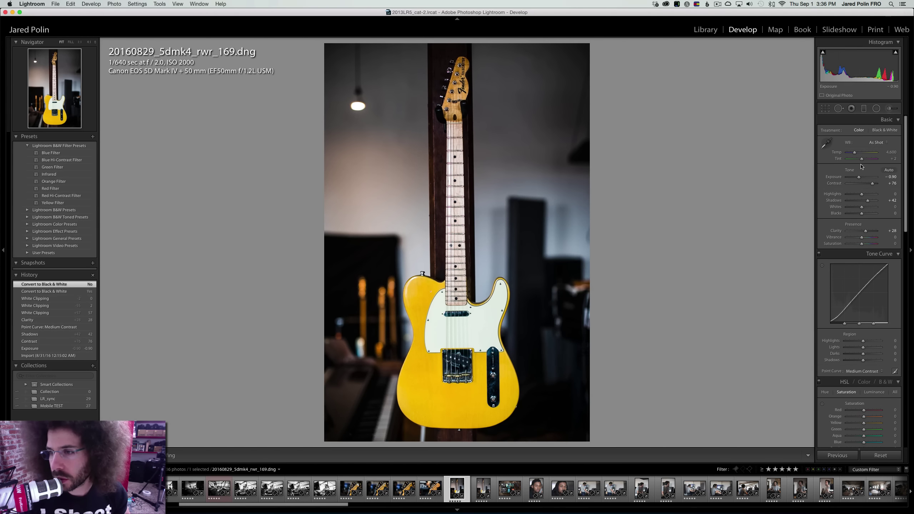
pyautogui.scroll(-10, 860, 180)
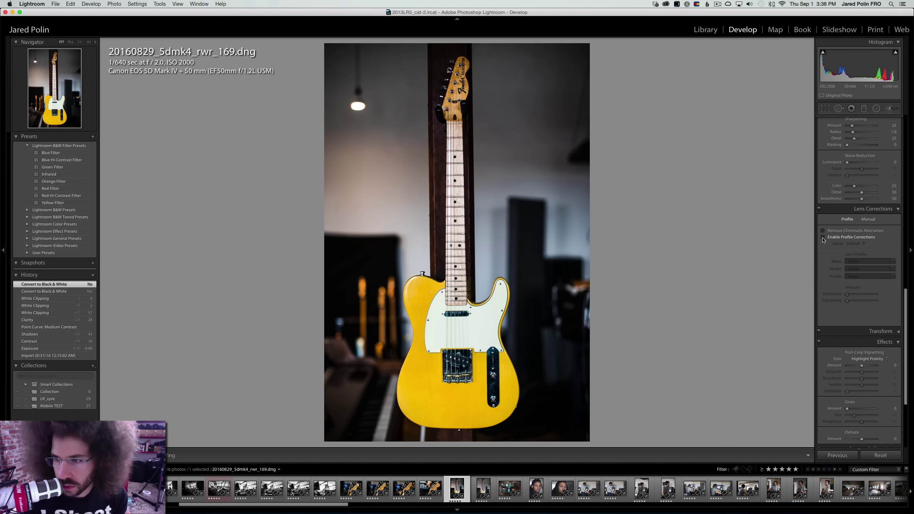
pyautogui.click(823, 237)
pyautogui.click(823, 238)
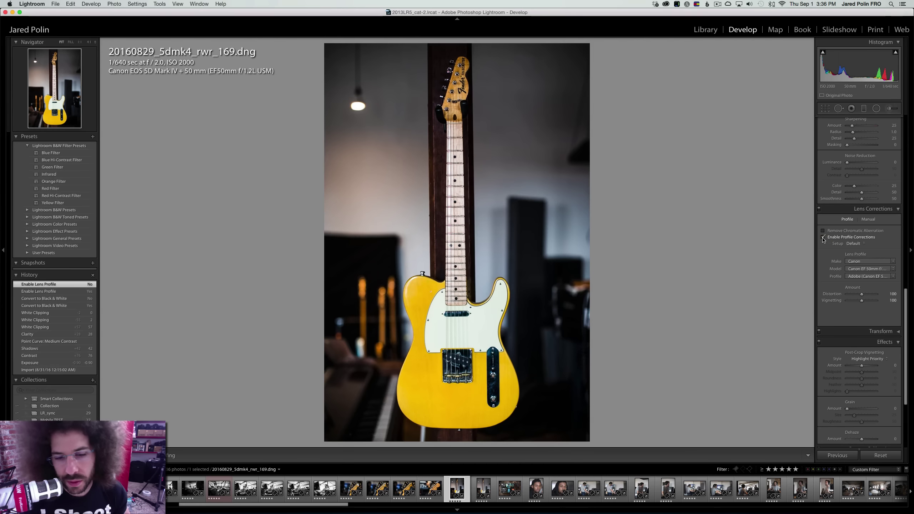
pyautogui.click(824, 237)
pyautogui.click(823, 238)
pyautogui.click(824, 237)
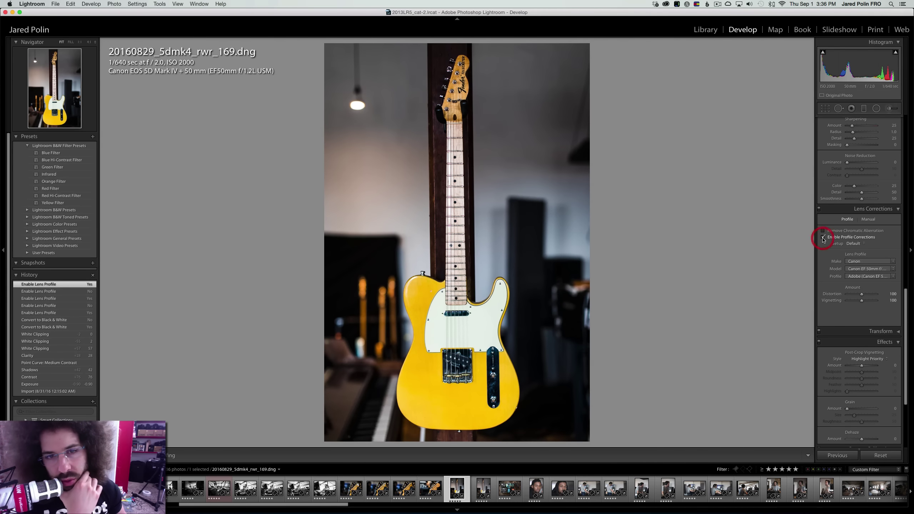
pyautogui.click(824, 238)
pyautogui.click(824, 237)
pyautogui.click(824, 237)
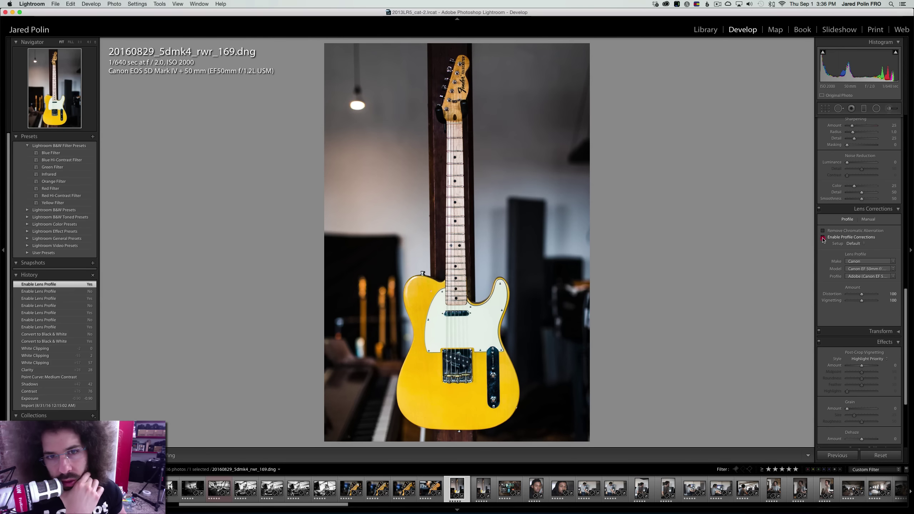
pyautogui.click(824, 238)
pyautogui.click(823, 237)
pyautogui.click(824, 238)
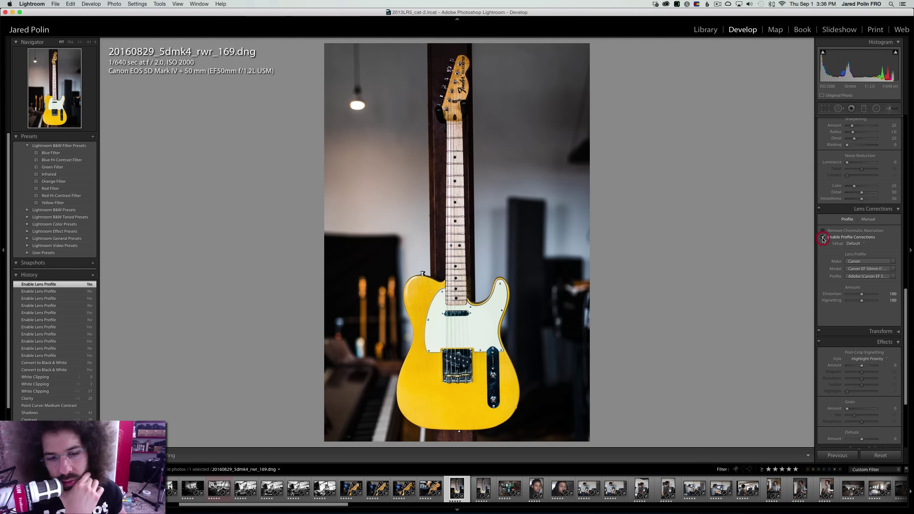
pyautogui.click(824, 237)
pyautogui.click(824, 238)
pyautogui.click(824, 238)
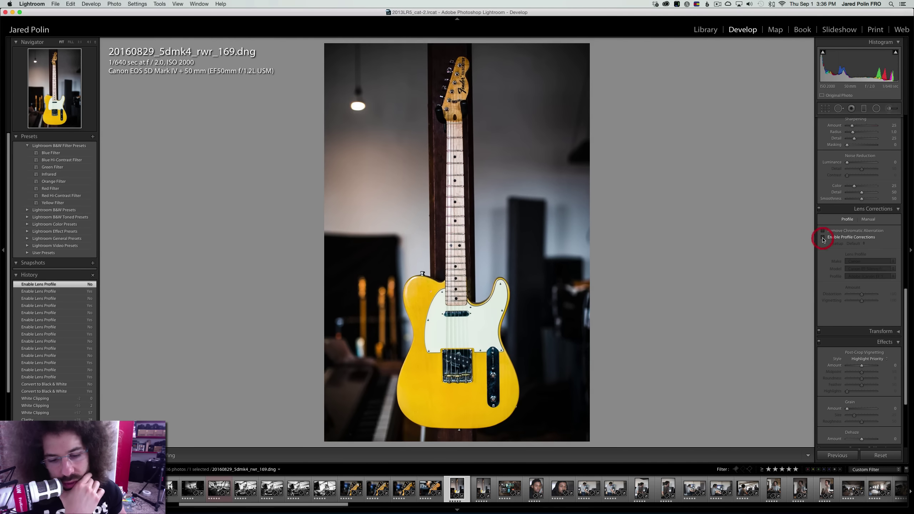
pyautogui.click(824, 238)
pyautogui.click(824, 238)
pyautogui.click(823, 238)
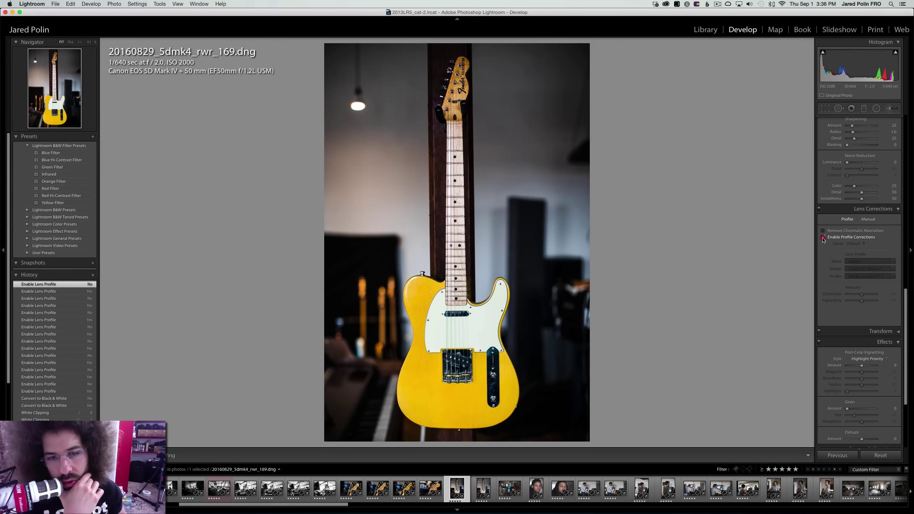
pyautogui.click(824, 238)
pyautogui.click(824, 238)
pyautogui.scroll(10, 844, 202)
pyautogui.scroll(-2, 850, 204)
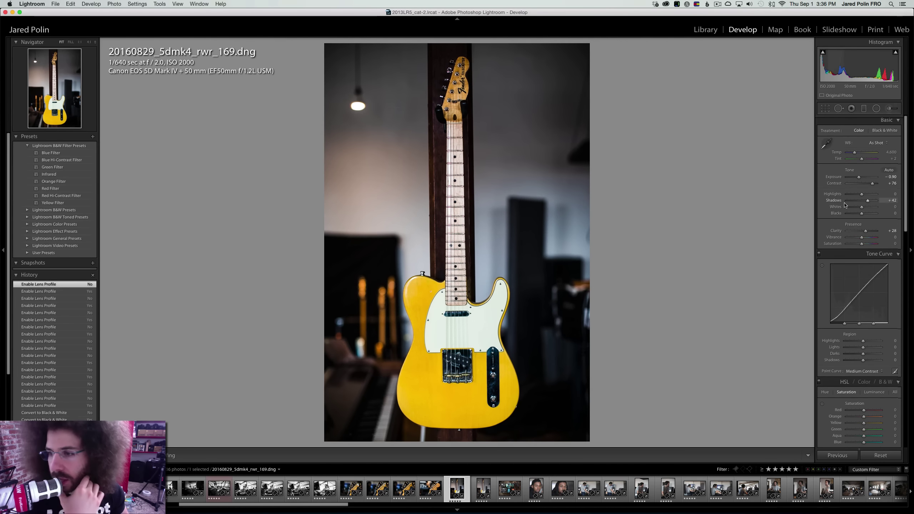
# Set Whites to +20 on _169 and check the pickguard and bridge at 1:1
pyautogui.click(866, 208)
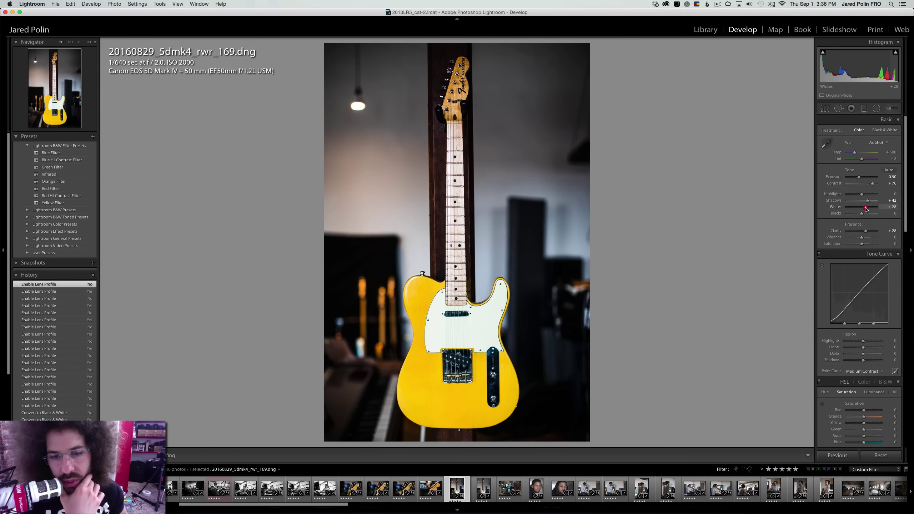
pyautogui.moveTo(866, 209); pyautogui.dragTo(865, 208)
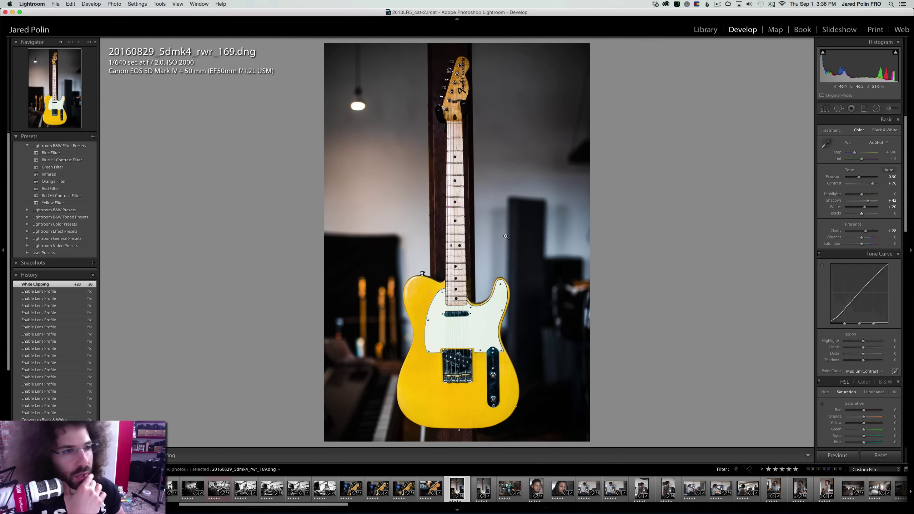
pyautogui.moveTo(482, 317); pyautogui.dragTo(479, 115)
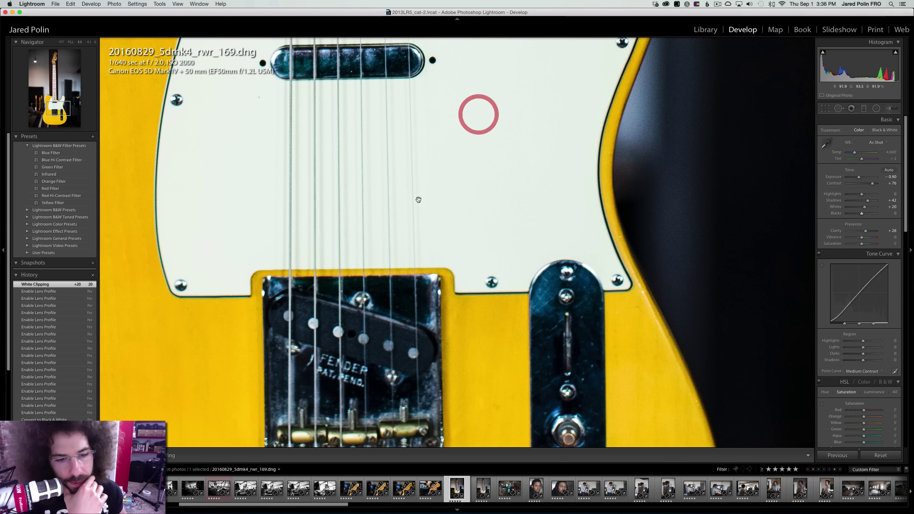
pyautogui.moveTo(393, 245); pyautogui.dragTo(429, 140)
pyautogui.click(430, 142)
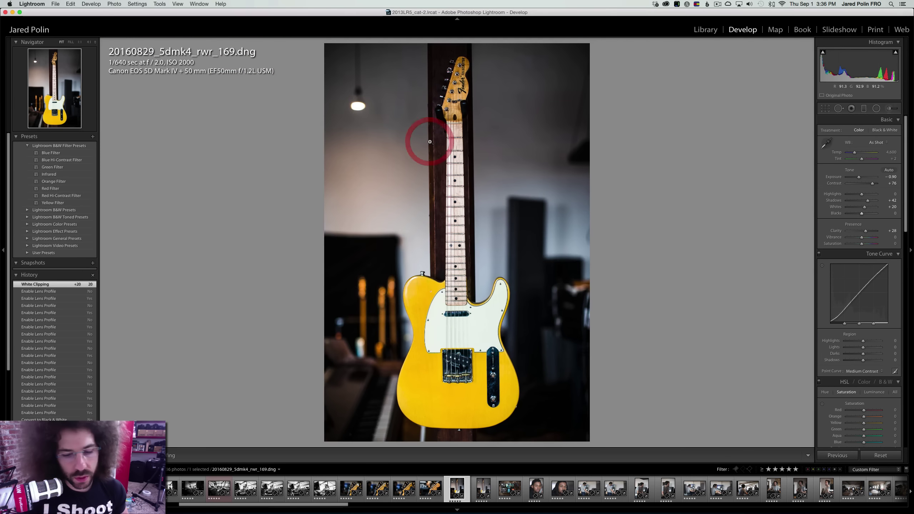
# Synchronize rwr_169's settings onto rwr_170
pyautogui.press('Right')
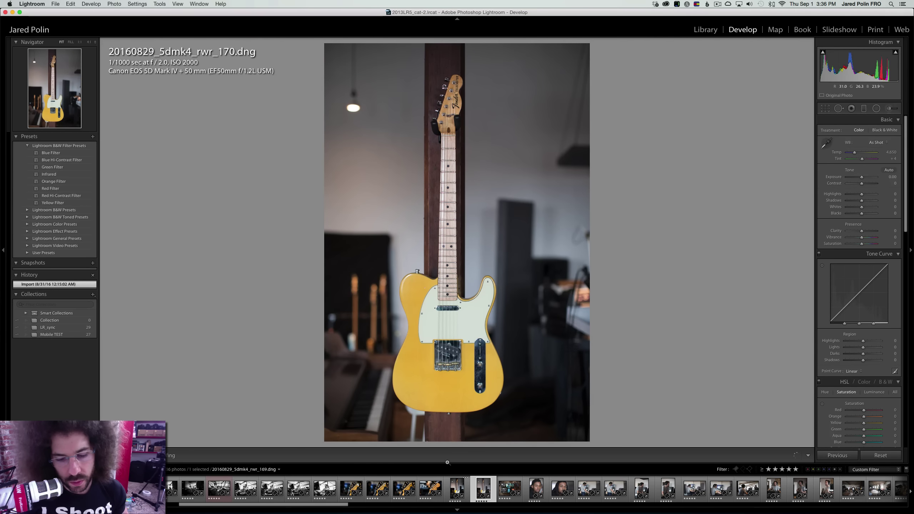
pyautogui.click(458, 491)
pyautogui.keyDown('super'); pyautogui.click(457, 491); pyautogui.keyUp('super')
pyautogui.click(457, 491)
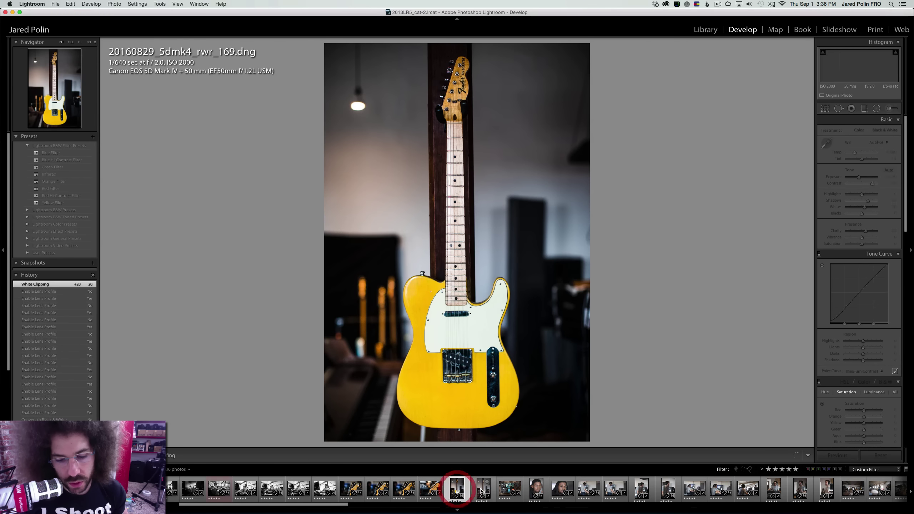
pyautogui.keyDown('super'); pyautogui.click(484, 492); pyautogui.keyUp('super')
pyautogui.click(833, 456)
pyautogui.press('Return')
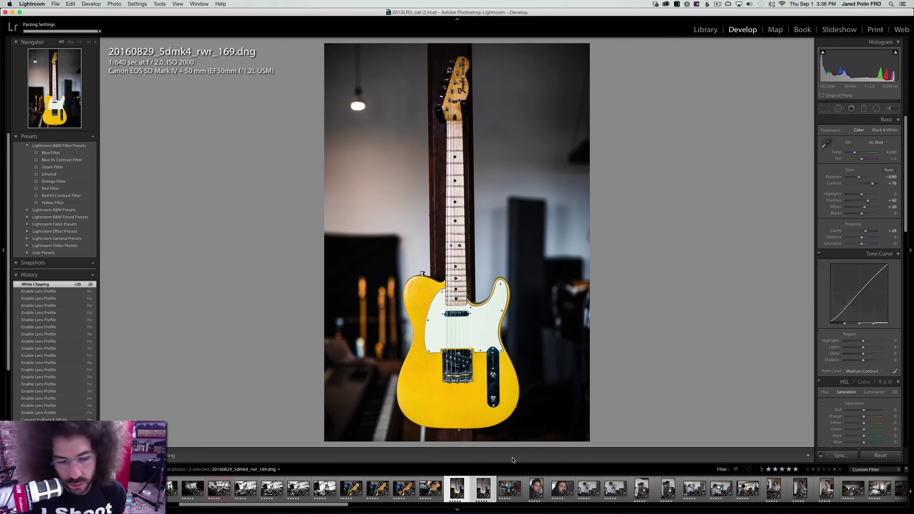
# On rwr_170 alone, raise Shadows to +69, pull Highlights to -27 and set Contrast to +100
pyautogui.click(493, 490)
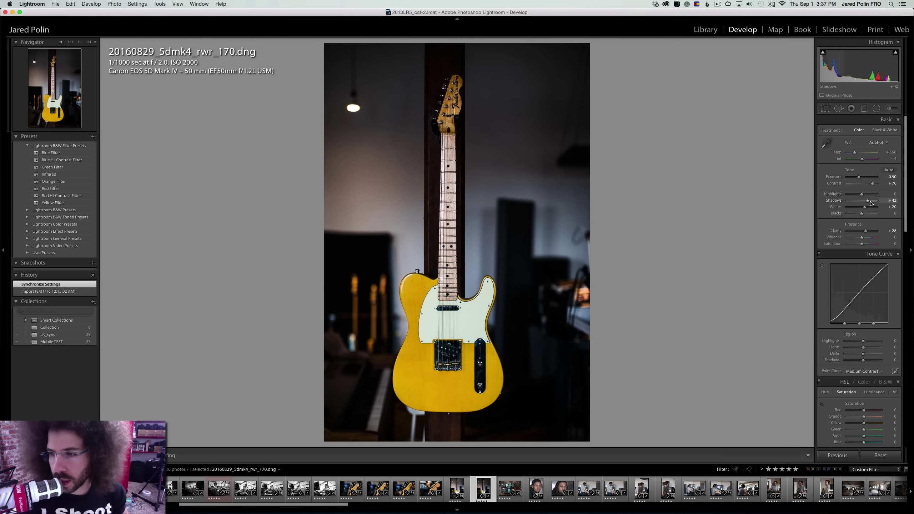
pyautogui.moveTo(872, 202); pyautogui.dragTo(875, 184)
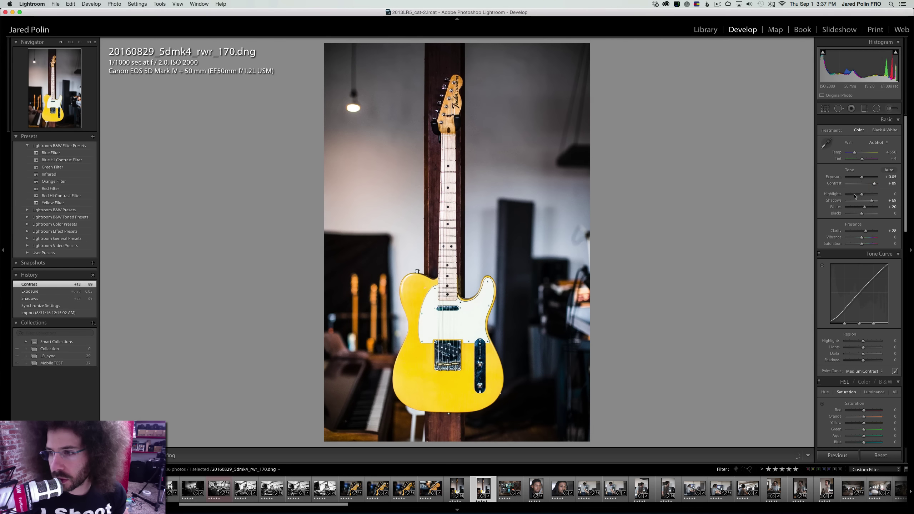
pyautogui.click(858, 197)
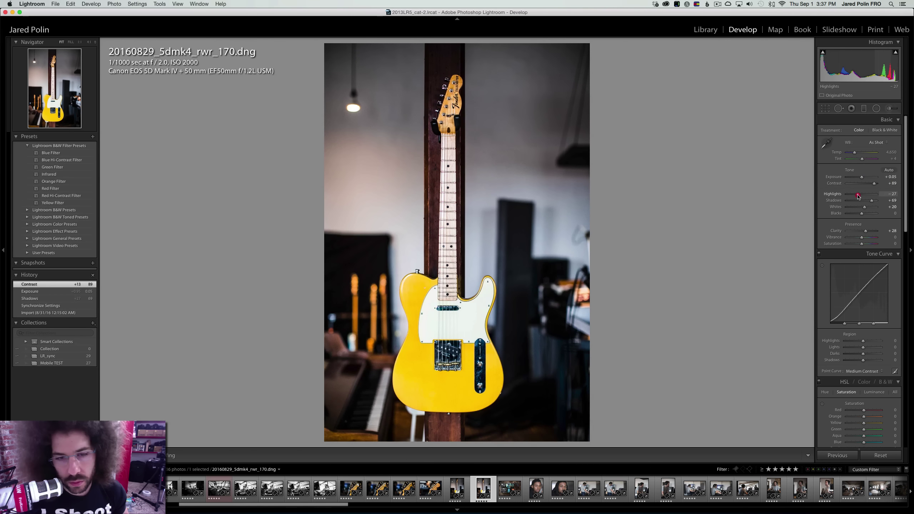
pyautogui.click(880, 184)
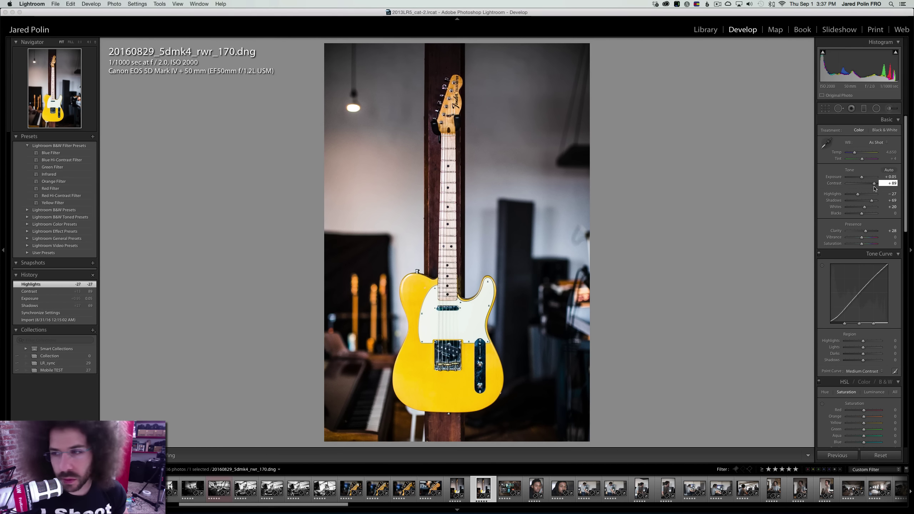
pyautogui.press('Return')
# Compare rwr_170 against rwr_169 and darken its Blacks to -15
pyautogui.press('Left')
pyautogui.press('Right')
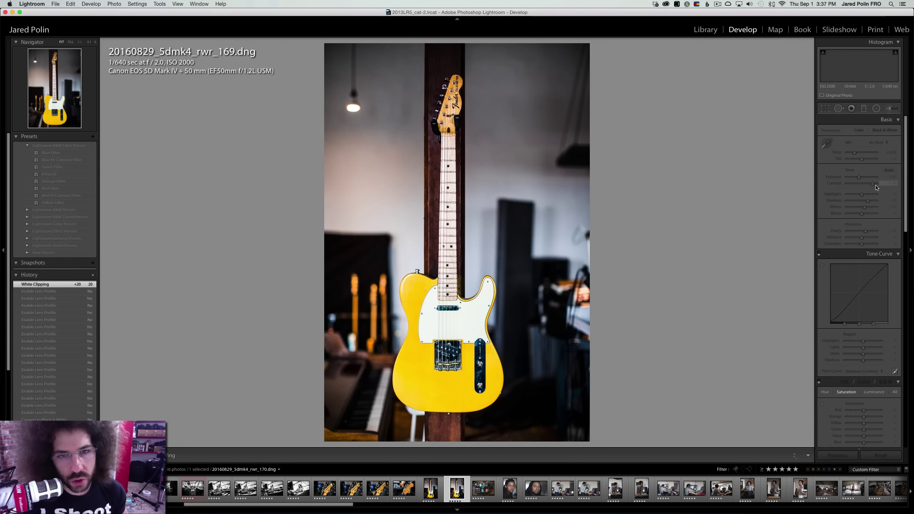
pyautogui.press('Left')
pyautogui.press('Right')
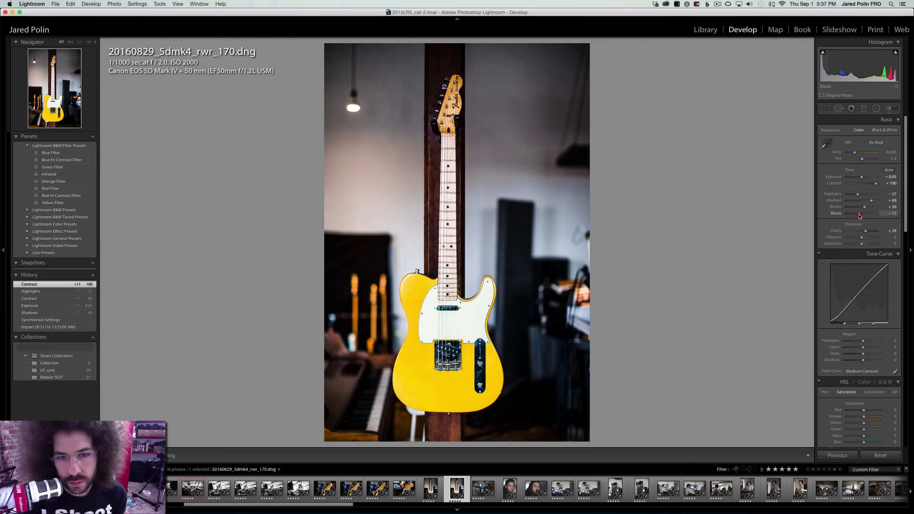
pyautogui.click(860, 215)
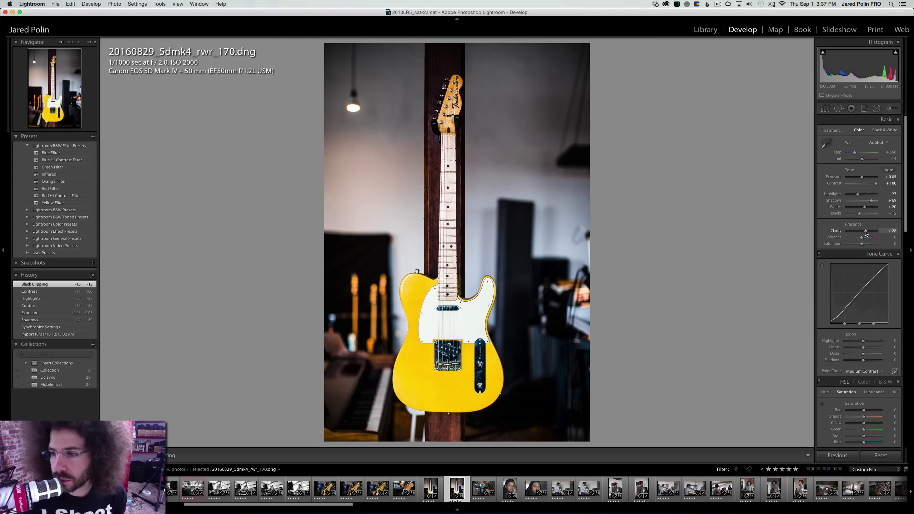
# Try a cooler Temp on rwr_170, revert to As Shot, and go to pedalboard _172
pyautogui.click(717, 4)
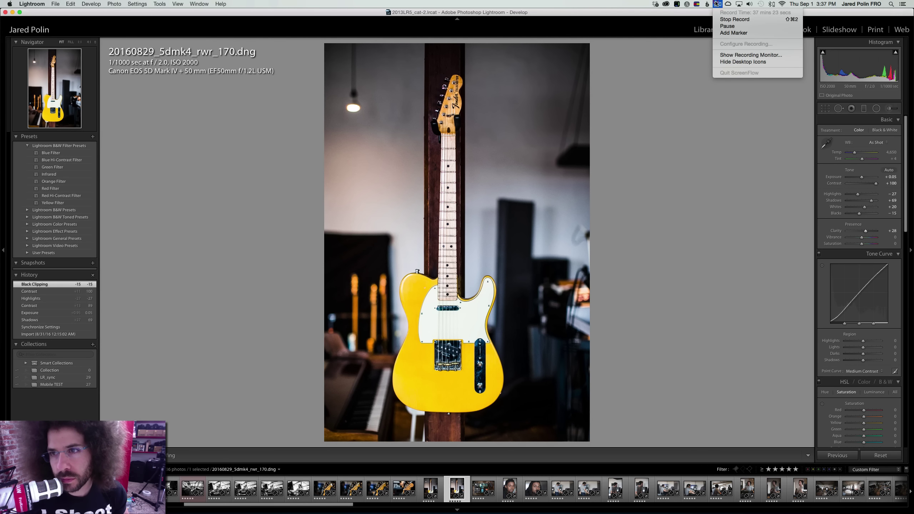
pyautogui.click(718, 4)
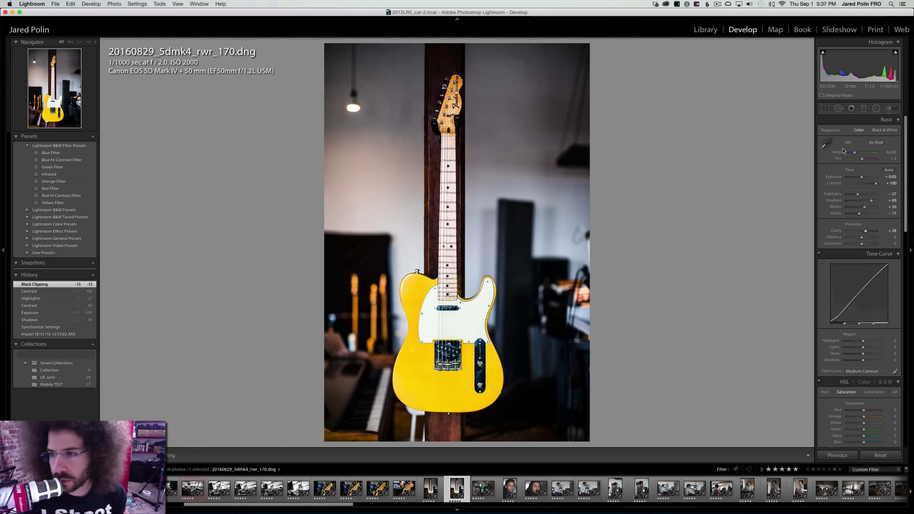
pyautogui.moveTo(854, 153); pyautogui.dragTo(854, 153)
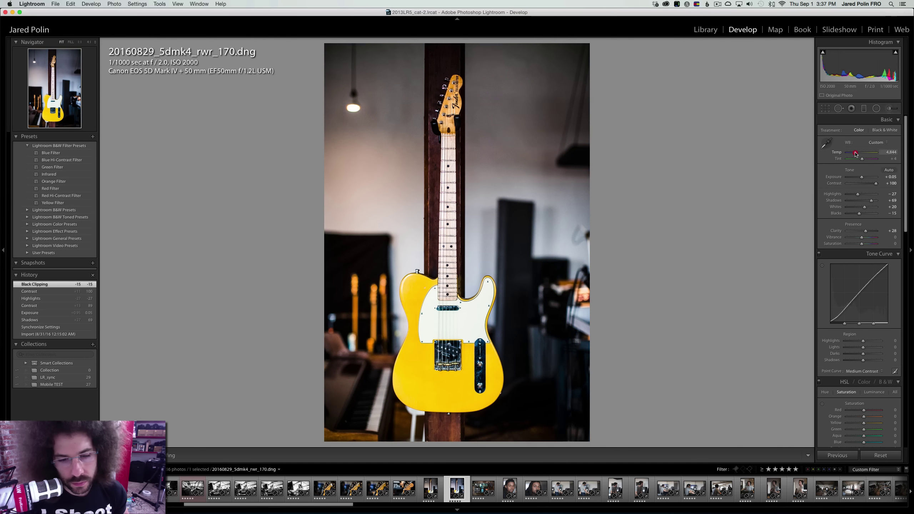
pyautogui.press('super+z')
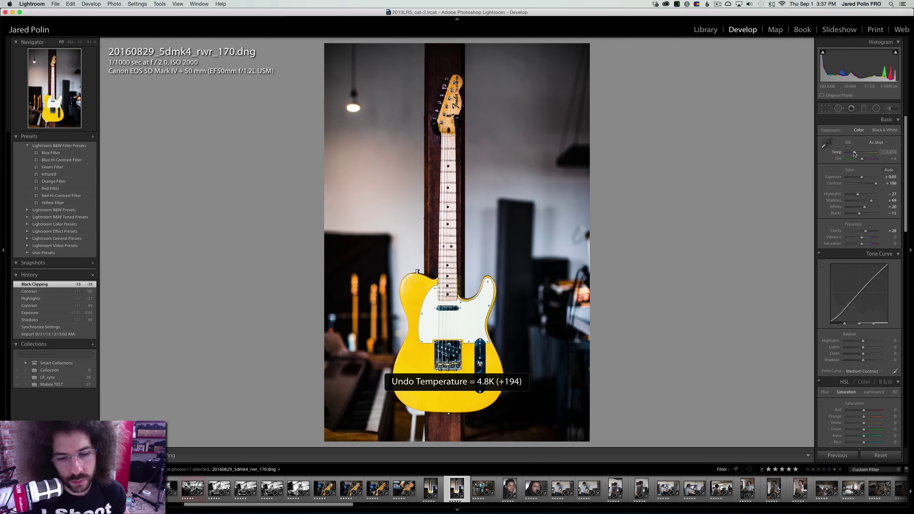
pyautogui.press('Right')
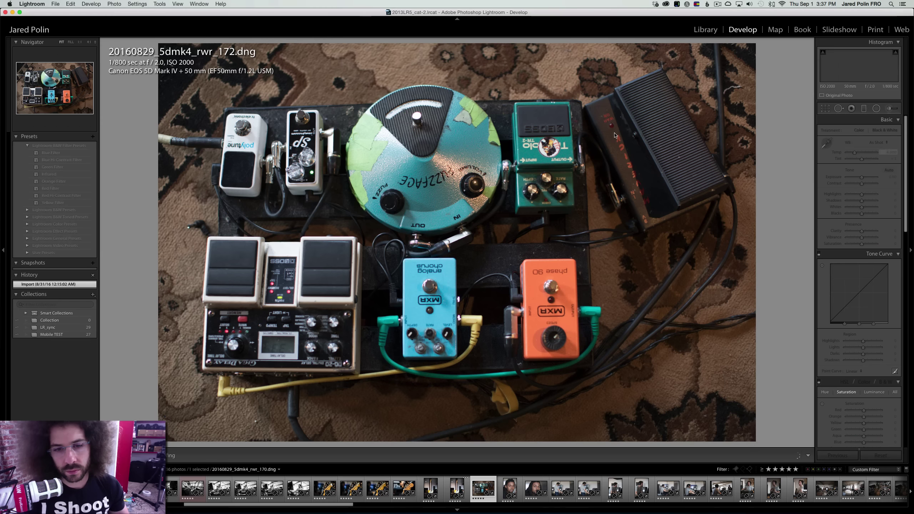
# Give pedalboard _172 Exposure +0.35, Contrast +54, Medium Contrast curve, Clarity +24, Shadows +43, Blacks -1
pyautogui.click(868, 184)
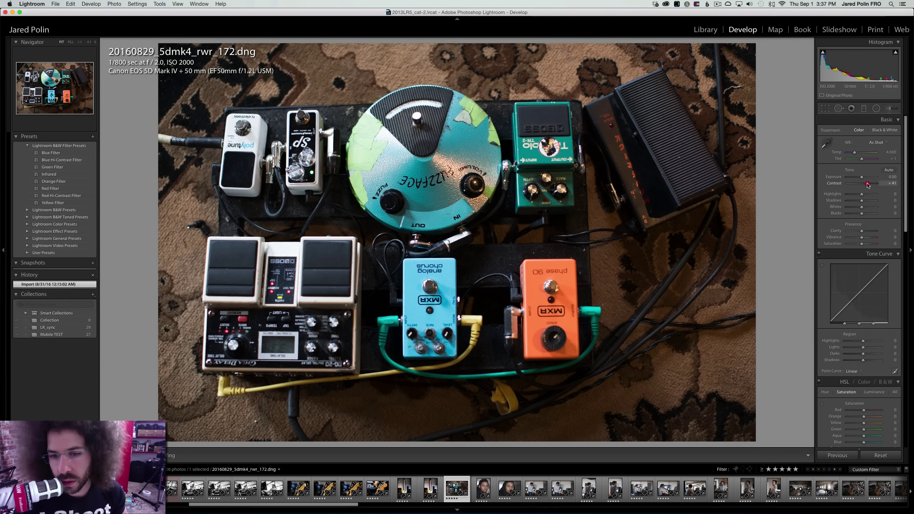
pyautogui.click(863, 176)
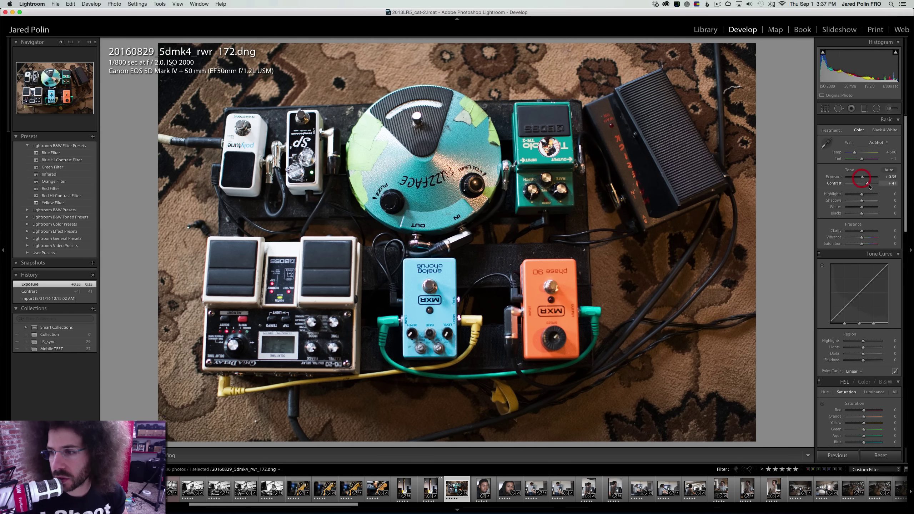
pyautogui.click(869, 184)
pyautogui.click(857, 371)
pyautogui.click(862, 378)
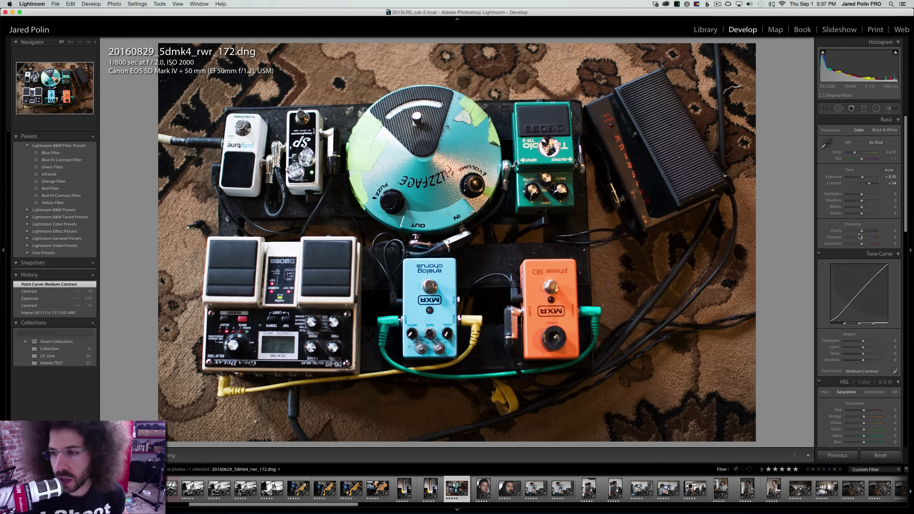
pyautogui.click(866, 231)
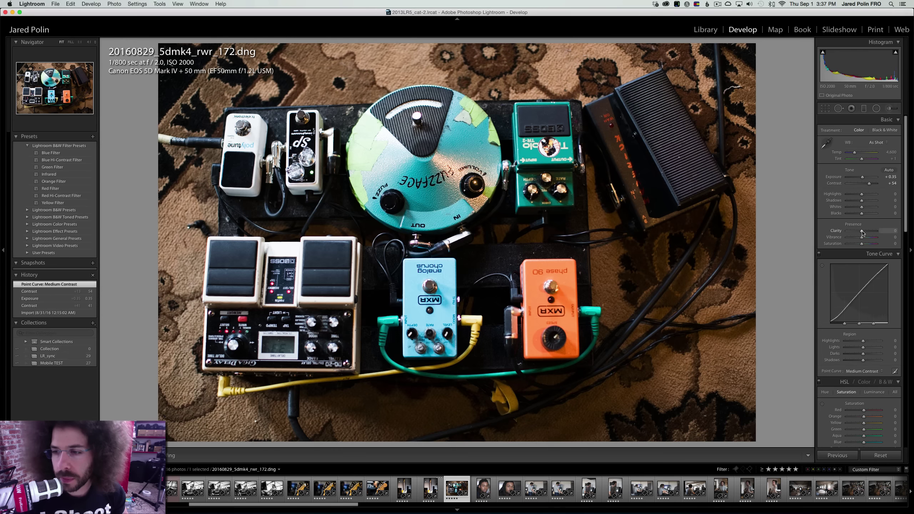
pyautogui.click(869, 201)
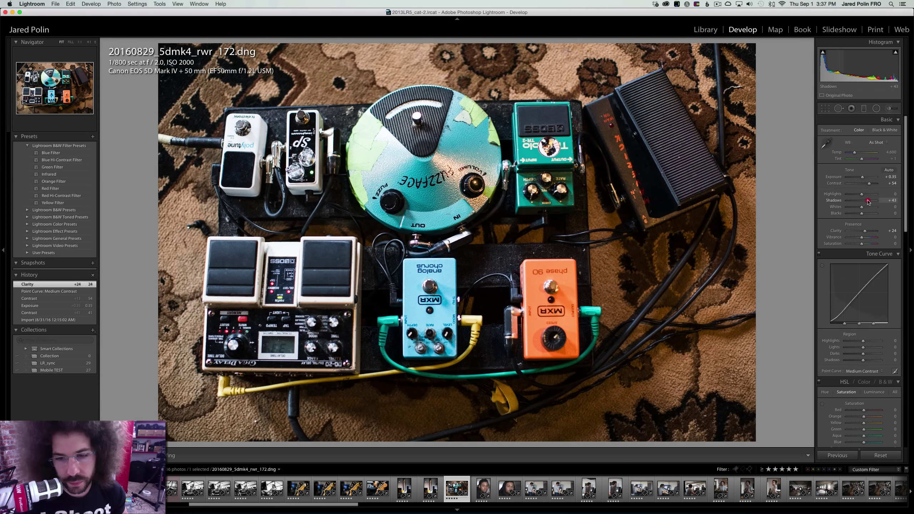
pyautogui.click(861, 214)
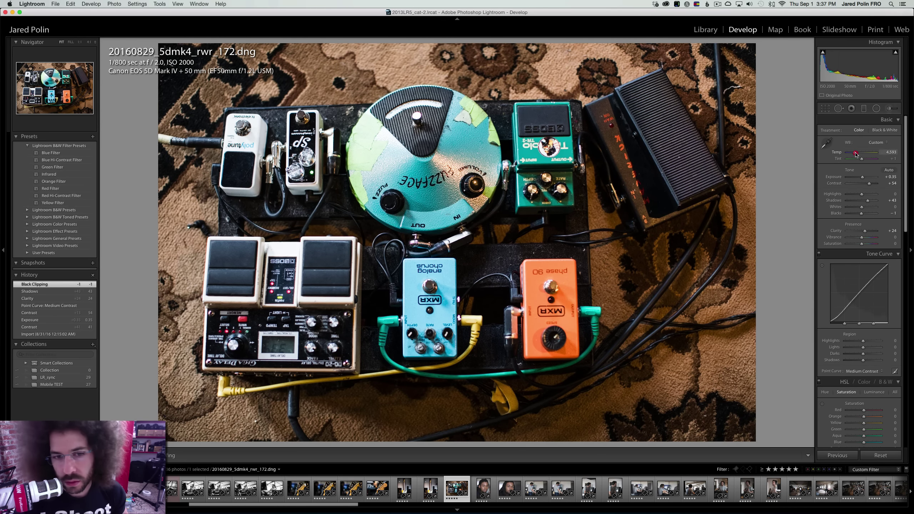
# Inspect the pedals at 1:1, return to the full view, and advance to portrait _174
pyautogui.click(364, 243)
pyautogui.rightClick(371, 247)
pyautogui.click(299, 175)
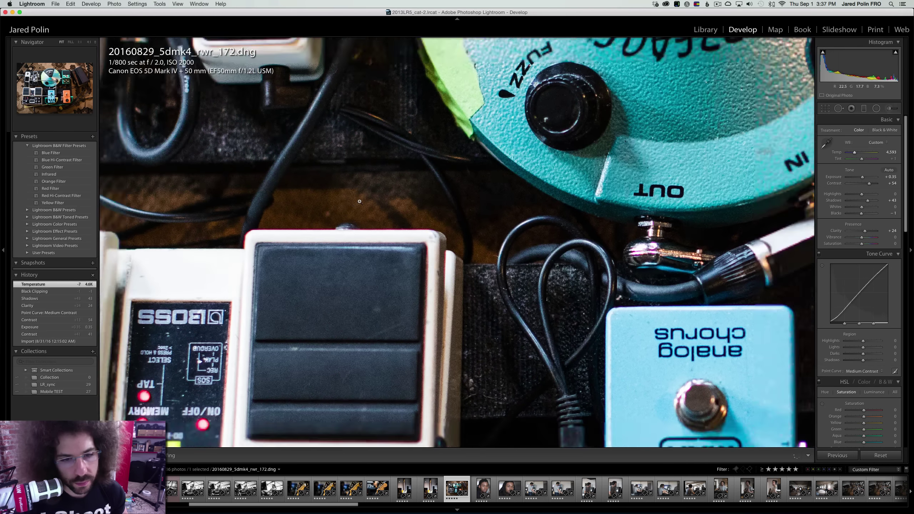
pyautogui.click(360, 202)
pyautogui.press('Right')
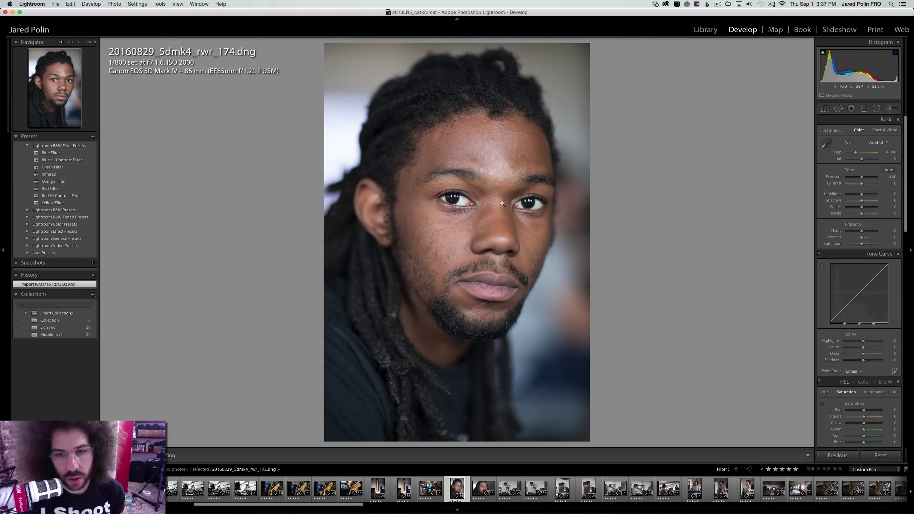
# Set portrait _174 to Exposure -0.10, Contrast +64, a Medium Contrast curve and Clarity +2
pyautogui.moveTo(865, 177); pyautogui.dragTo(872, 184)
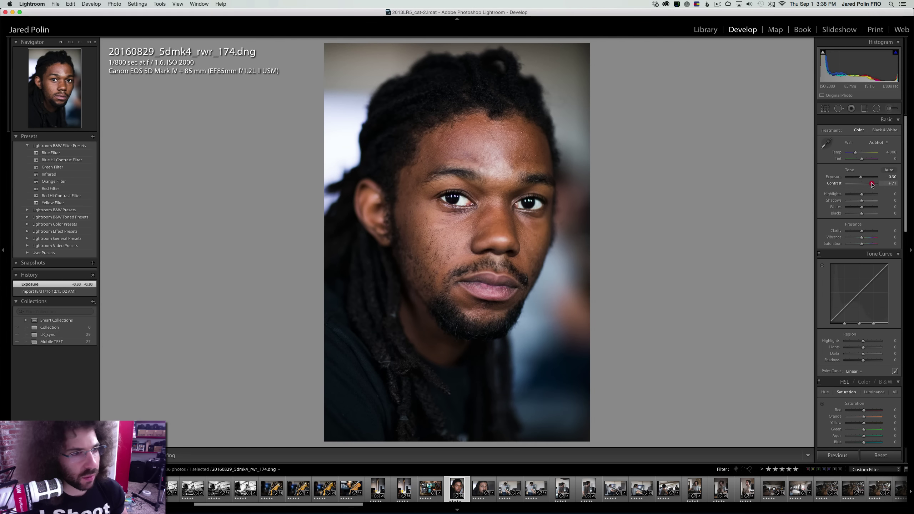
pyautogui.moveTo(871, 185); pyautogui.dragTo(863, 180)
pyautogui.click(848, 371)
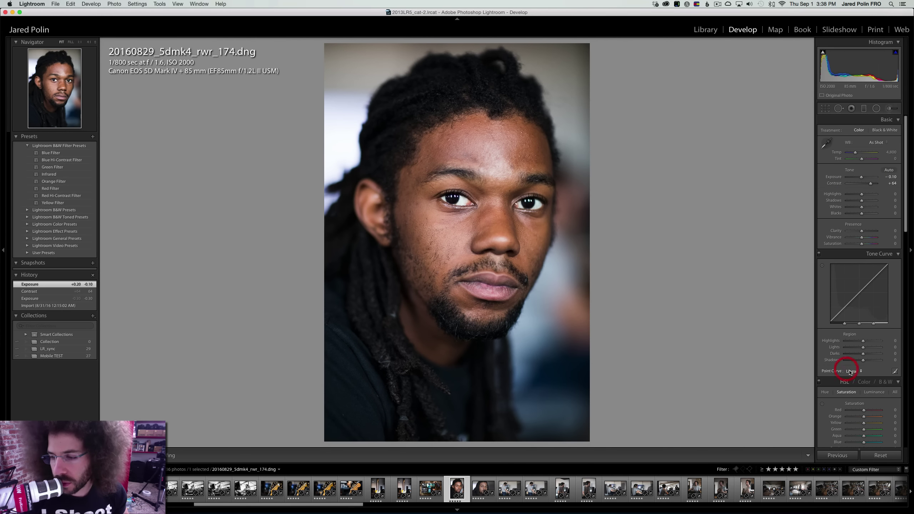
pyautogui.click(852, 373)
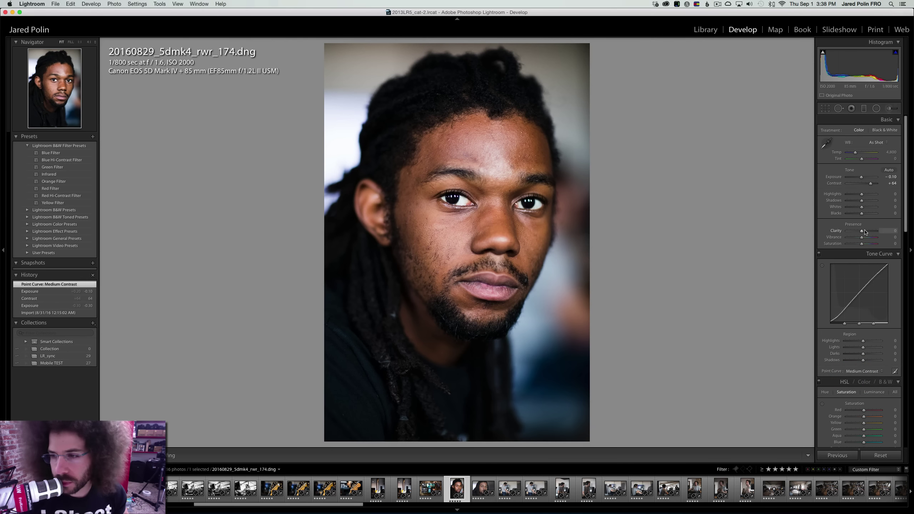
pyautogui.moveTo(863, 232); pyautogui.dragTo(862, 232)
# Preview Black & White but keep colour, then check the eye at 1:1 and return to full view
pyautogui.press('v')
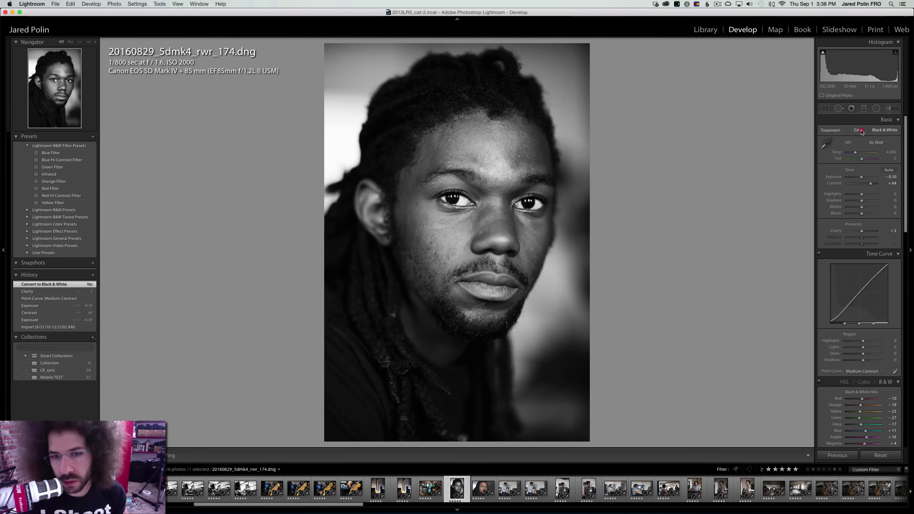
pyautogui.click(859, 130)
pyautogui.click(455, 203)
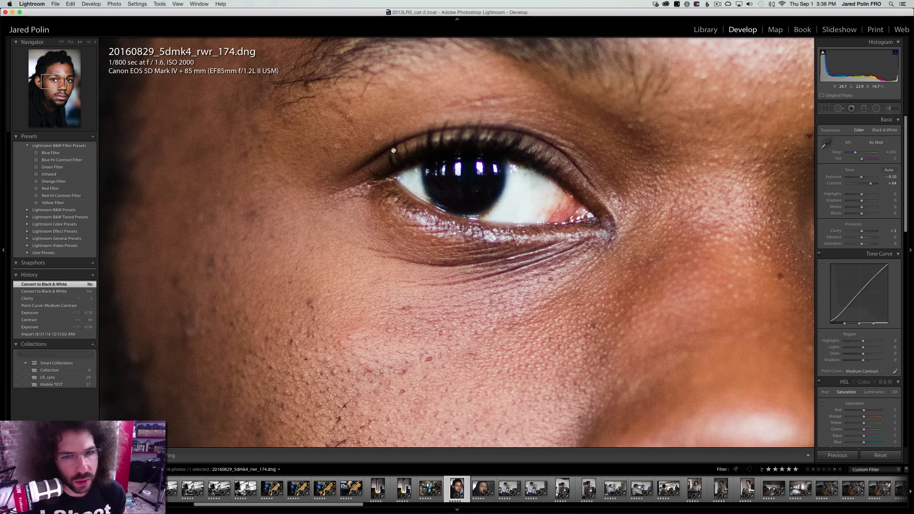
pyautogui.rightClick(472, 207)
pyautogui.click(438, 170)
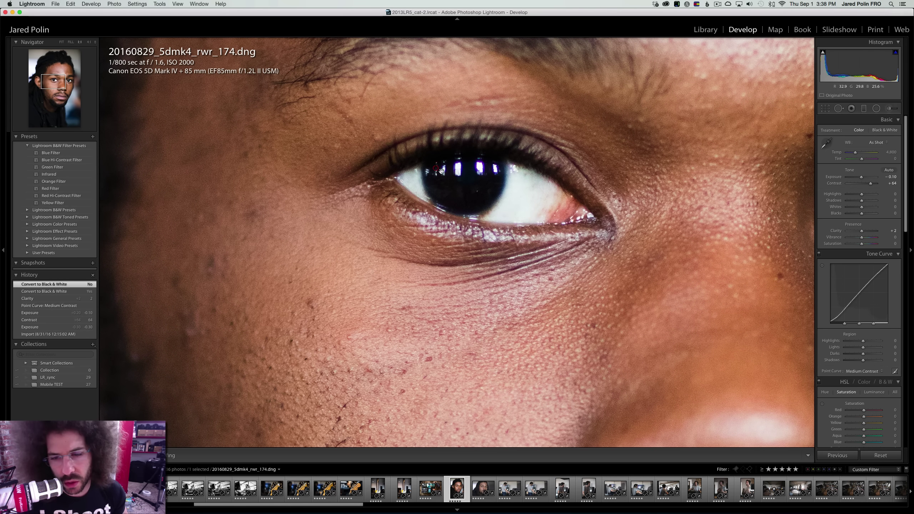
pyautogui.click(475, 177)
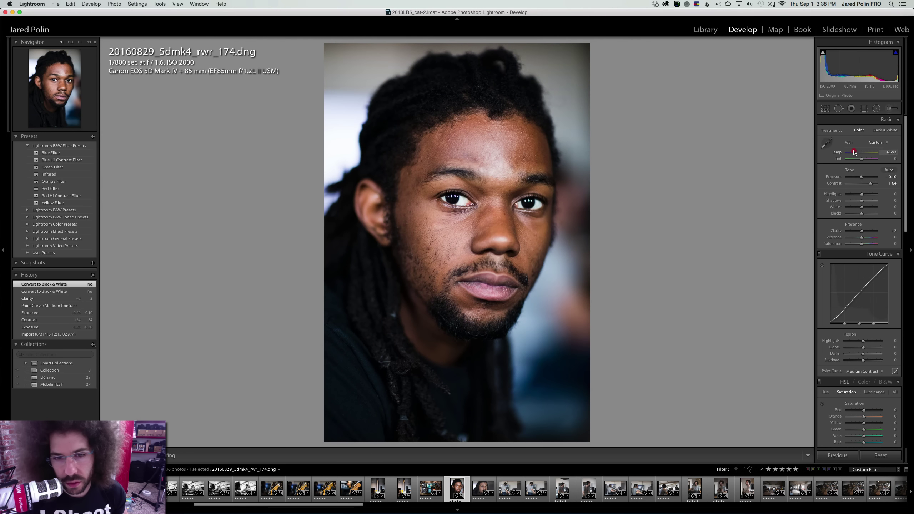
# Cool the portrait's temperature slightly and undo a stray Tint change
pyautogui.moveTo(855, 152); pyautogui.dragTo(855, 152)
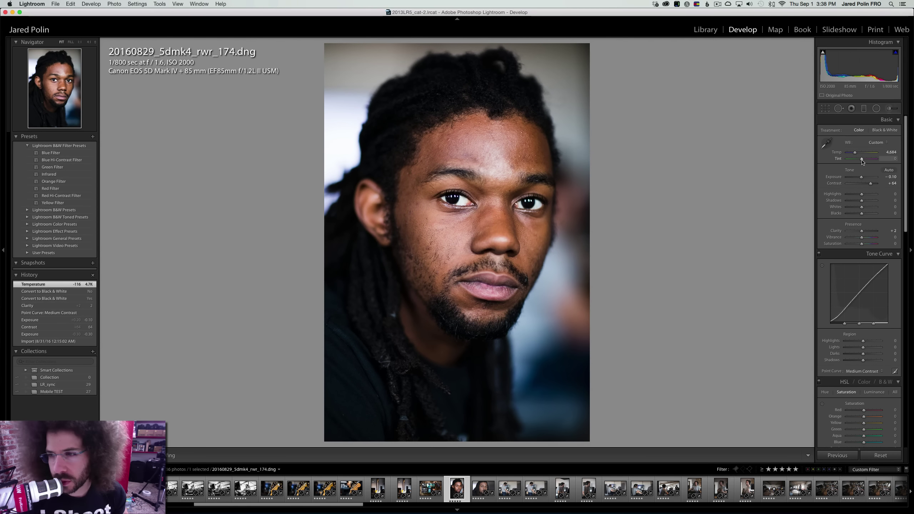
pyautogui.click(862, 161)
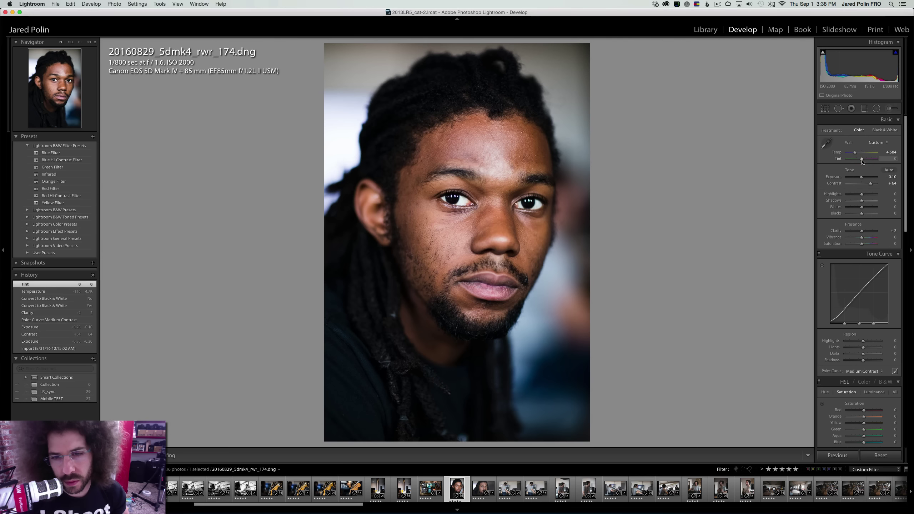
pyautogui.press('super+z')
pyautogui.rightClick(402, 215)
pyautogui.press('Escape')
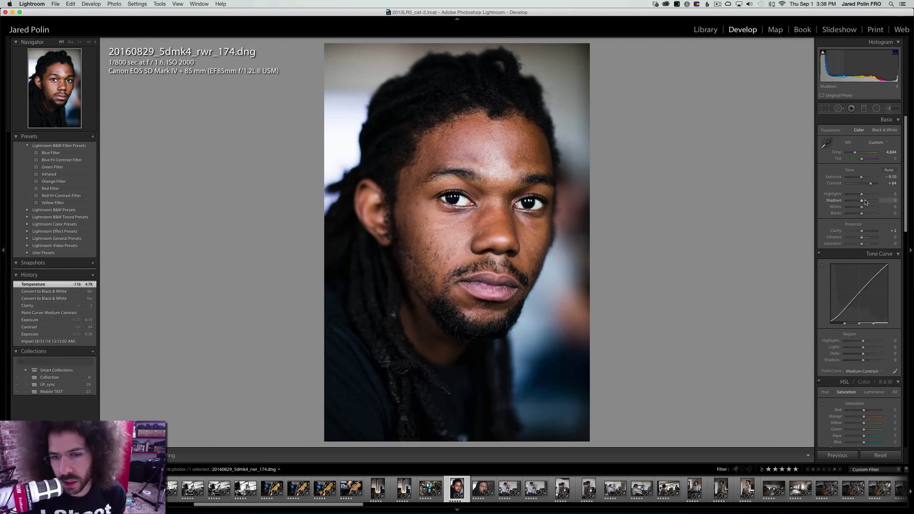
# Lift Shadows to +26, raise Clarity to +12 and lower Exposure to -0.30, undoing a further Temp change
pyautogui.moveTo(866, 201); pyautogui.dragTo(866, 201)
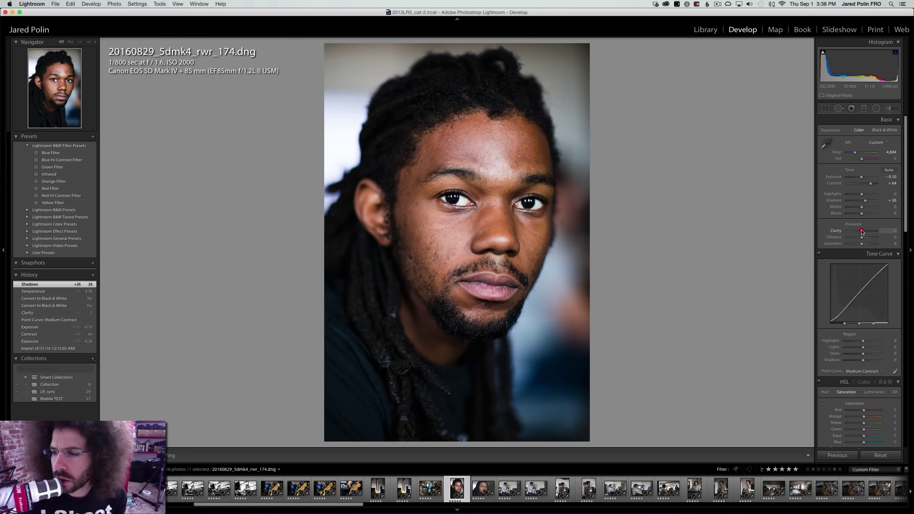
pyautogui.moveTo(863, 232); pyautogui.dragTo(863, 232)
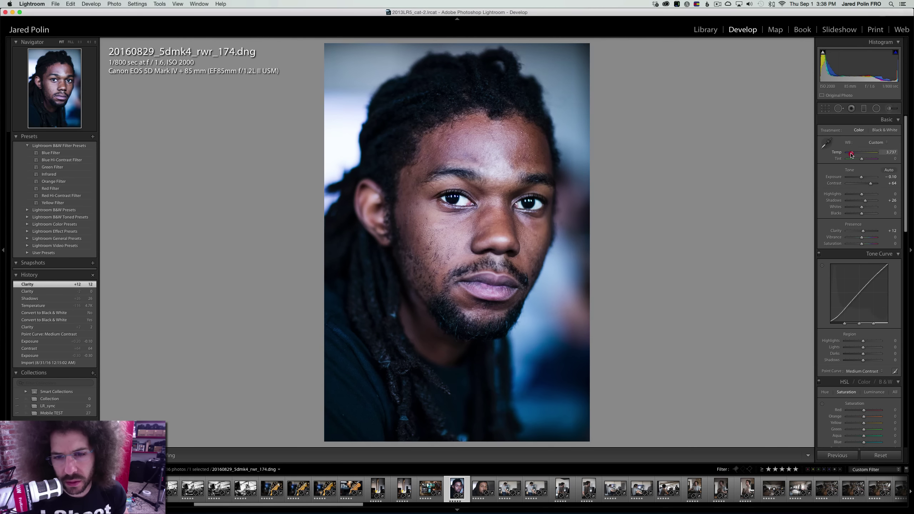
pyautogui.moveTo(852, 155); pyautogui.dragTo(853, 155)
pyautogui.press('super+z')
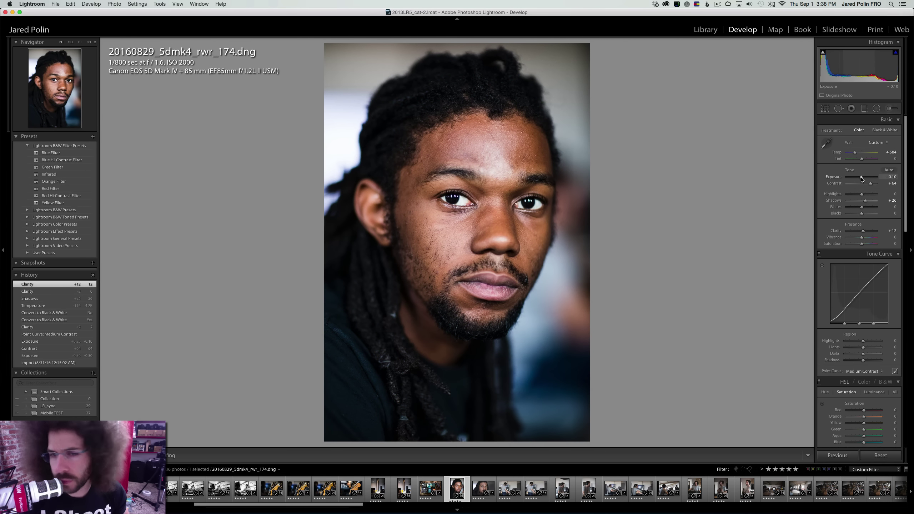
pyautogui.moveTo(863, 179); pyautogui.dragTo(861, 180)
# Preview the portrait in Black & White, keep it in colour, and check the eye at 1:1
pyautogui.press('v')
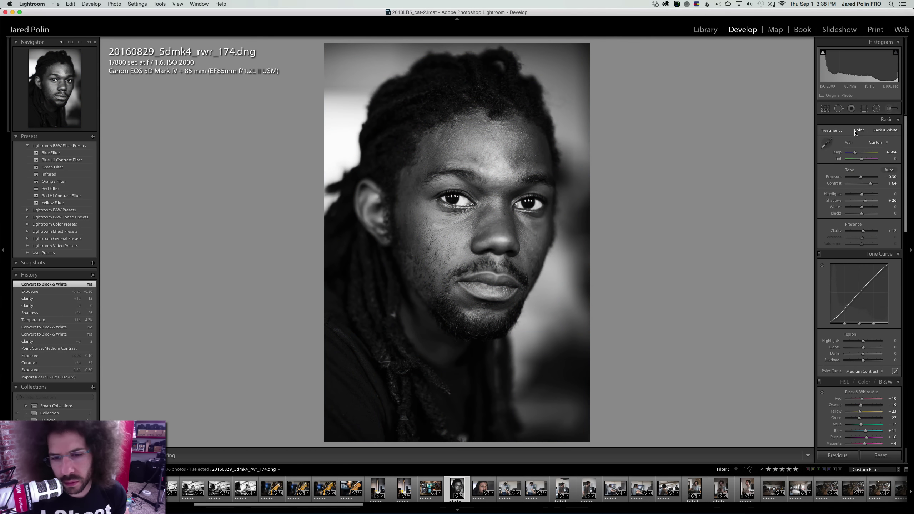
pyautogui.click(859, 130)
pyautogui.click(455, 193)
pyautogui.click(470, 197)
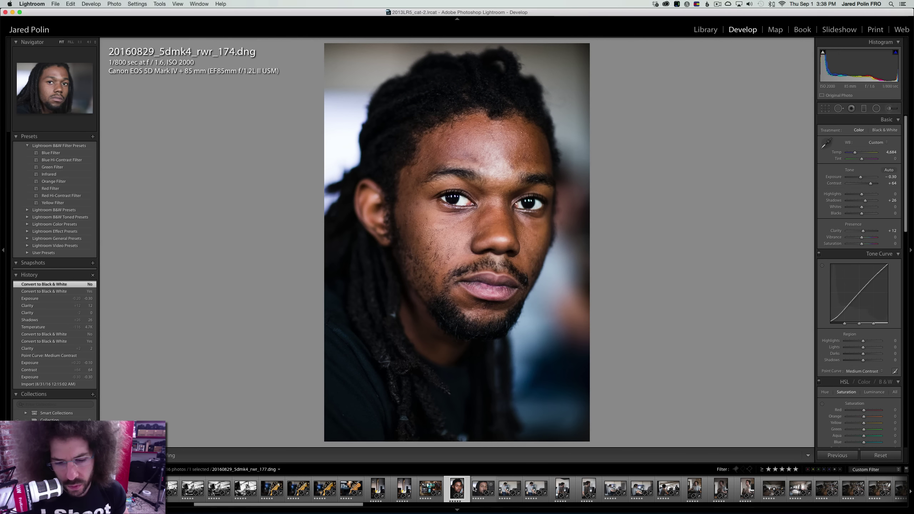
# Sync portrait _174's settings onto the next portrait _177 and open it
pyautogui.keyDown('super'); pyautogui.click(475, 489); pyautogui.keyUp('super')
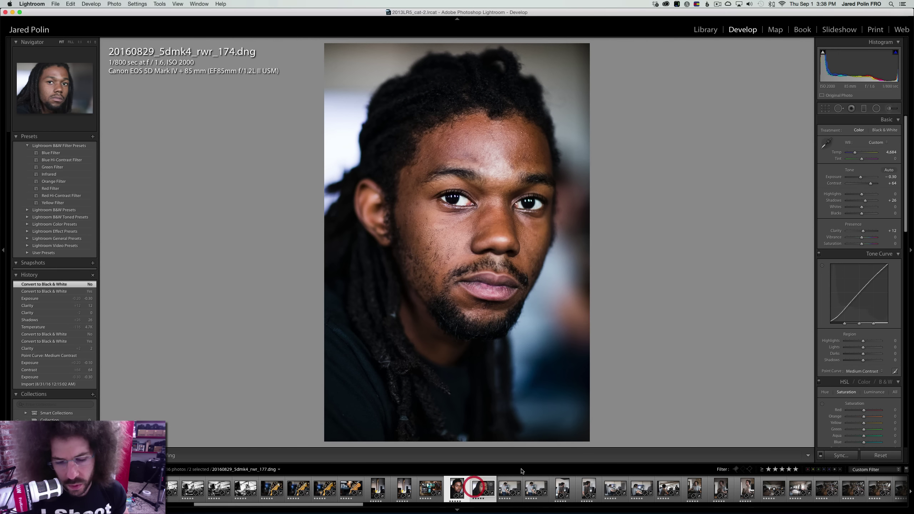
pyautogui.press('super+shift+s')
pyautogui.press('Return')
pyautogui.click(484, 488)
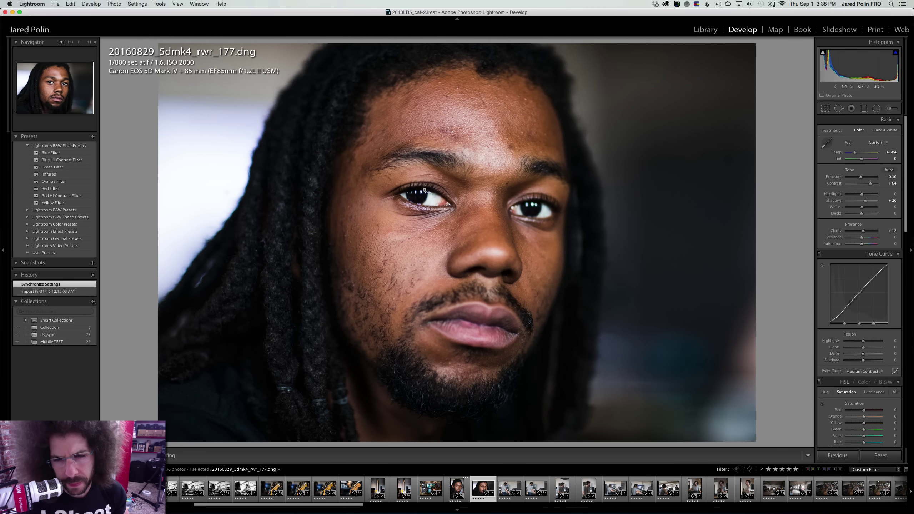
# Check both eyes of _177 at 1:1 and return to the whole-face view
pyautogui.click(403, 187)
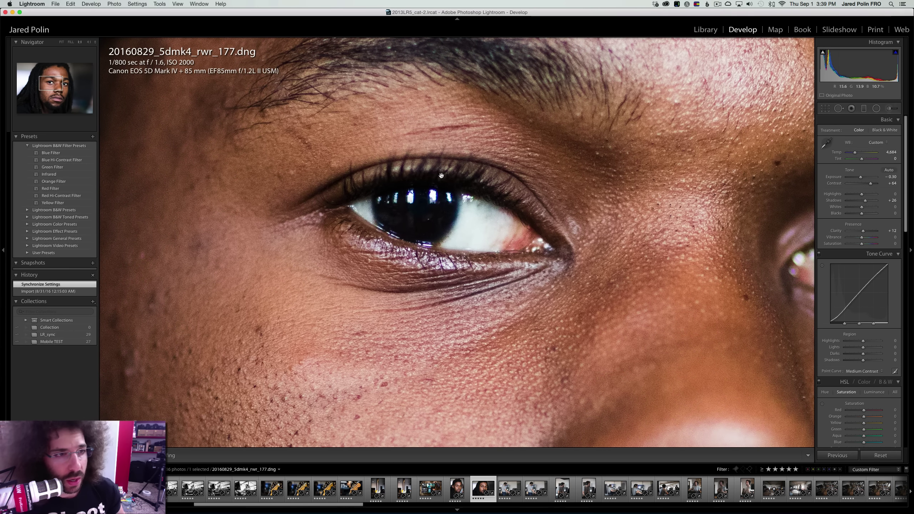
pyautogui.click(441, 176)
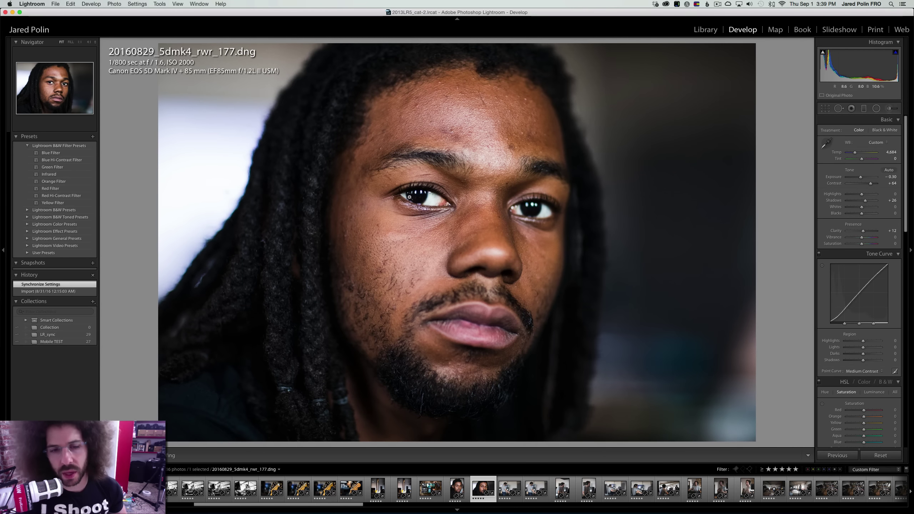
pyautogui.click(558, 208)
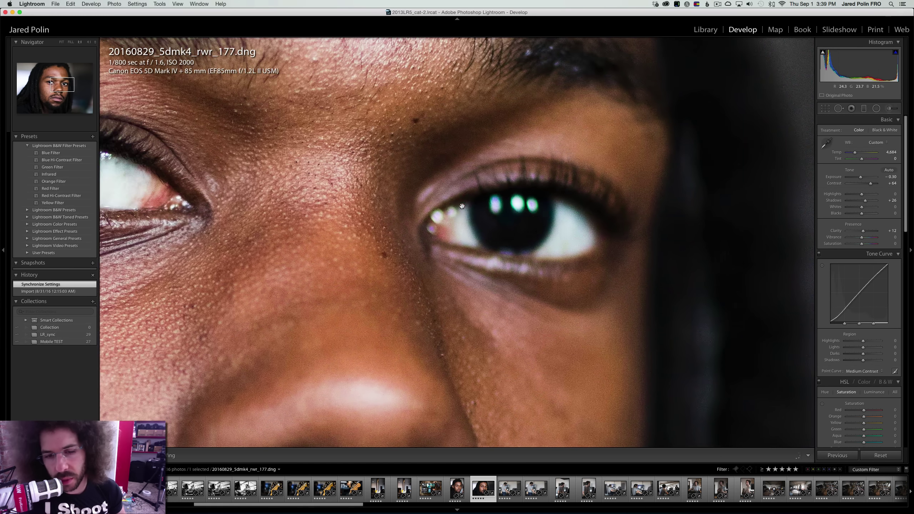
pyautogui.hscroll(-5, 483, 194)
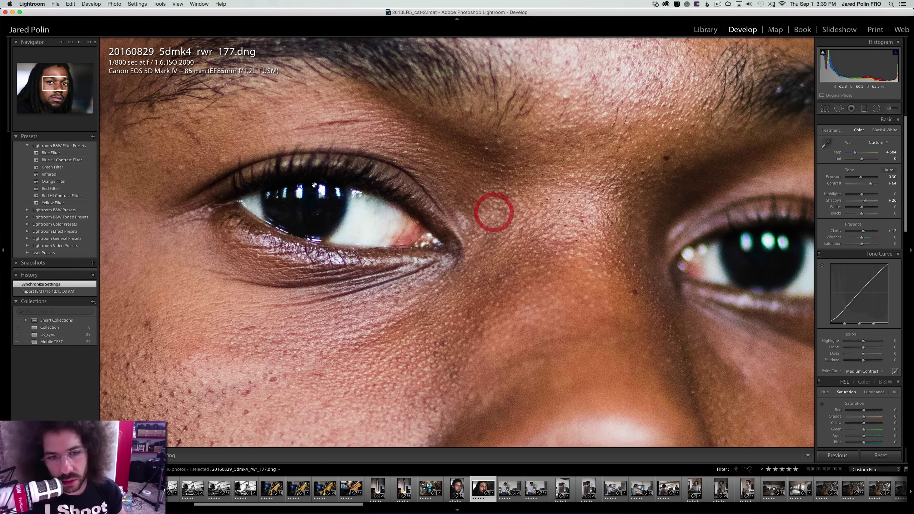
pyautogui.click(315, 185)
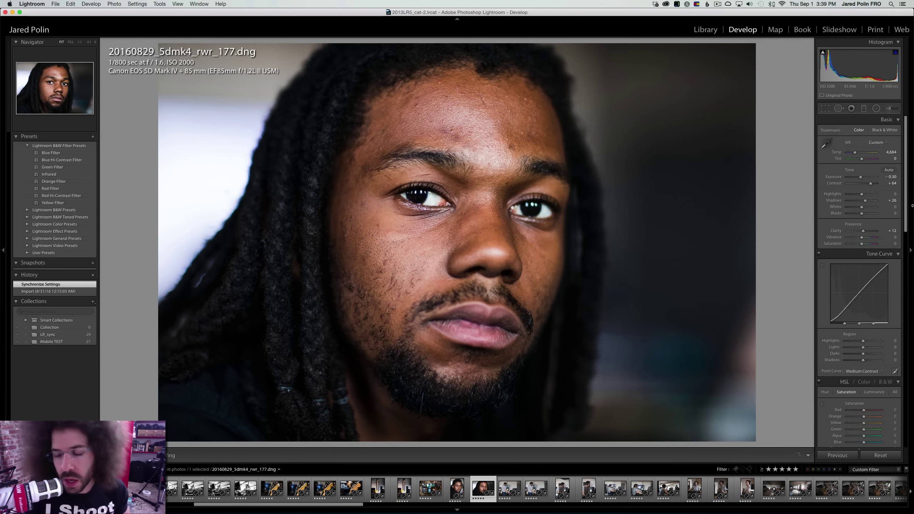
# Lower _177's Exposure to -0.55, undo a trial negative Clarity, and move to studio shot _188
pyautogui.moveTo(860, 177); pyautogui.dragTo(860, 178)
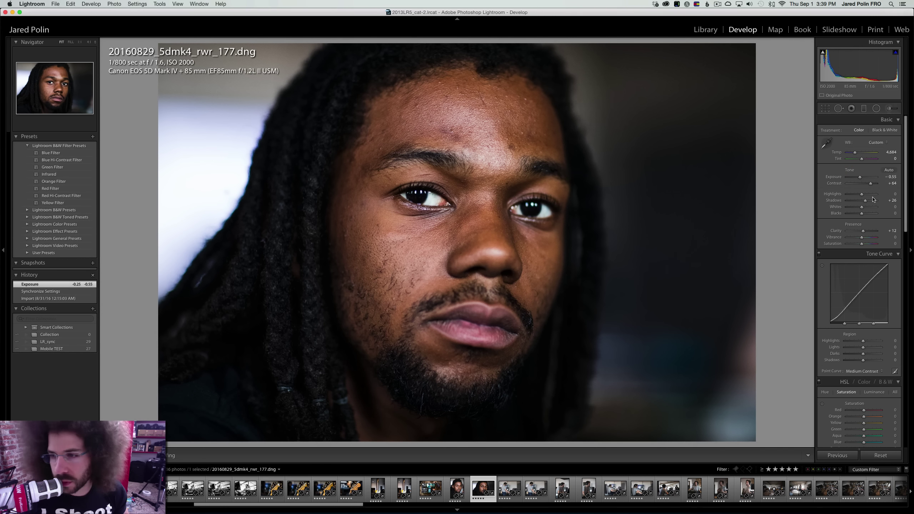
pyautogui.moveTo(848, 231); pyautogui.dragTo(850, 233)
pyautogui.press('super+z')
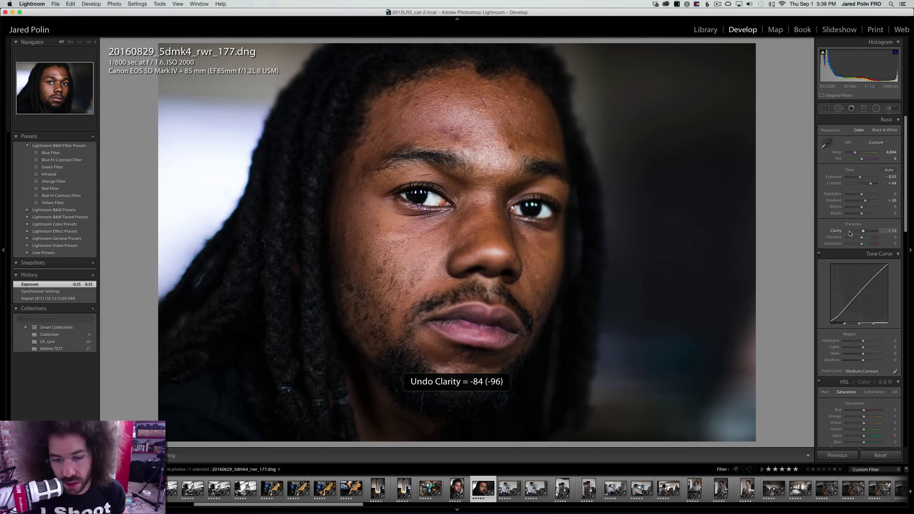
pyautogui.press('Right')
# Advance to studio shot _190 and inspect the man's face at 1:1
pyautogui.press('Right')
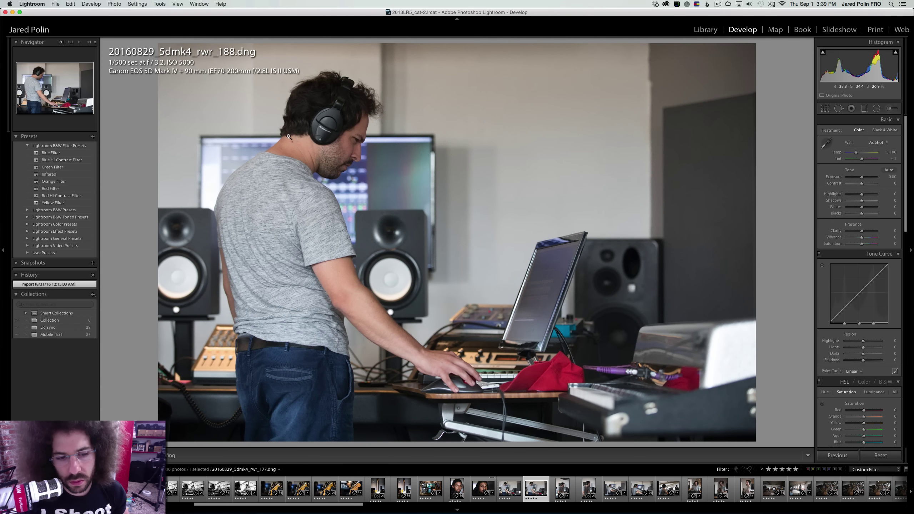
pyautogui.press('Right')
pyautogui.press('0')
pyautogui.press('Right')
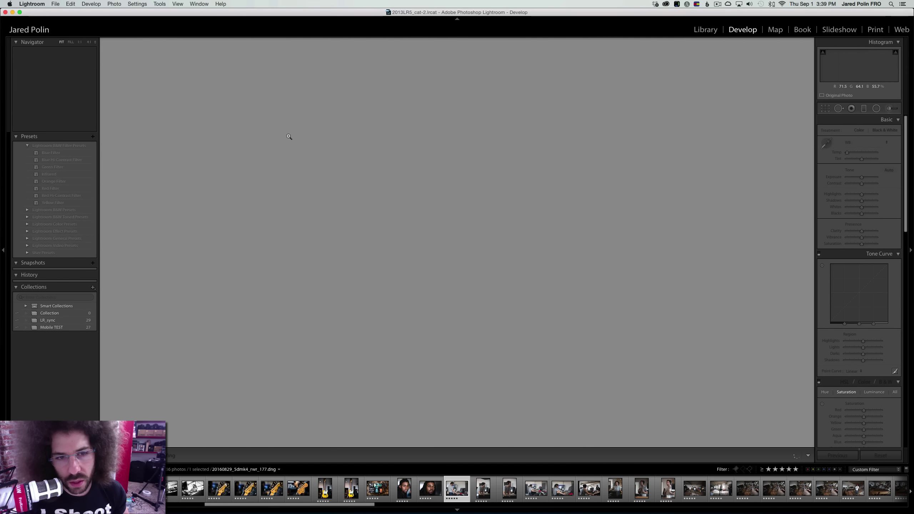
pyautogui.press('0')
pyautogui.press('Right')
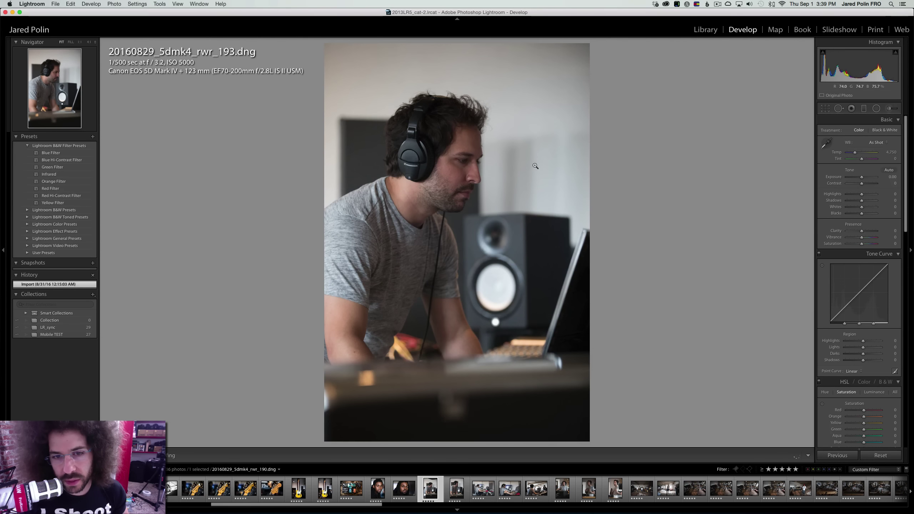
pyautogui.click(459, 178)
pyautogui.moveTo(551, 187); pyautogui.dragTo(511, 165)
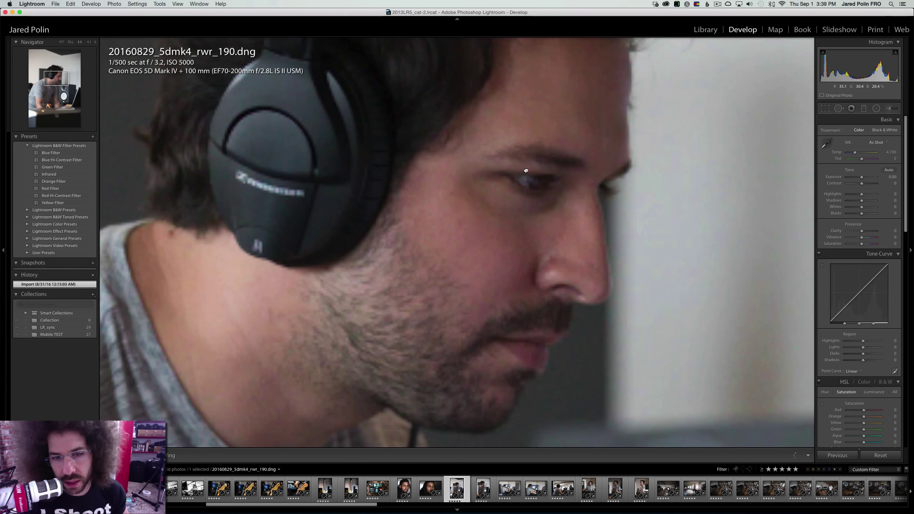
pyautogui.click(536, 152)
# Raise Contrast to +48, preview Black & White, and apply a Medium Contrast point curve
pyautogui.moveTo(862, 184); pyautogui.dragTo(864, 178)
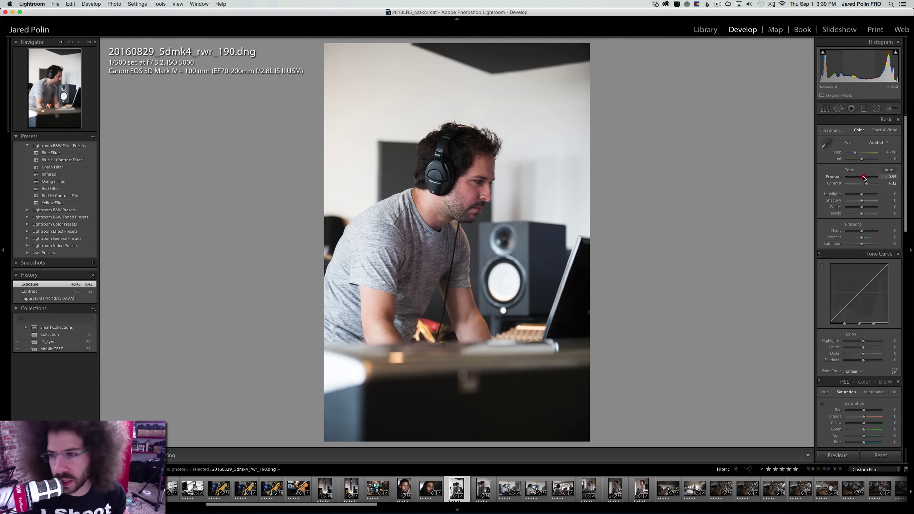
pyautogui.click(885, 130)
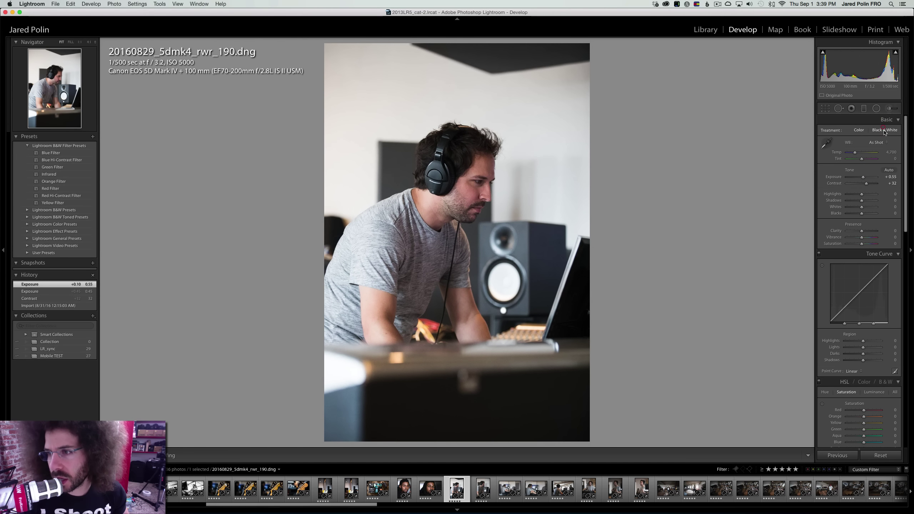
pyautogui.click(860, 130)
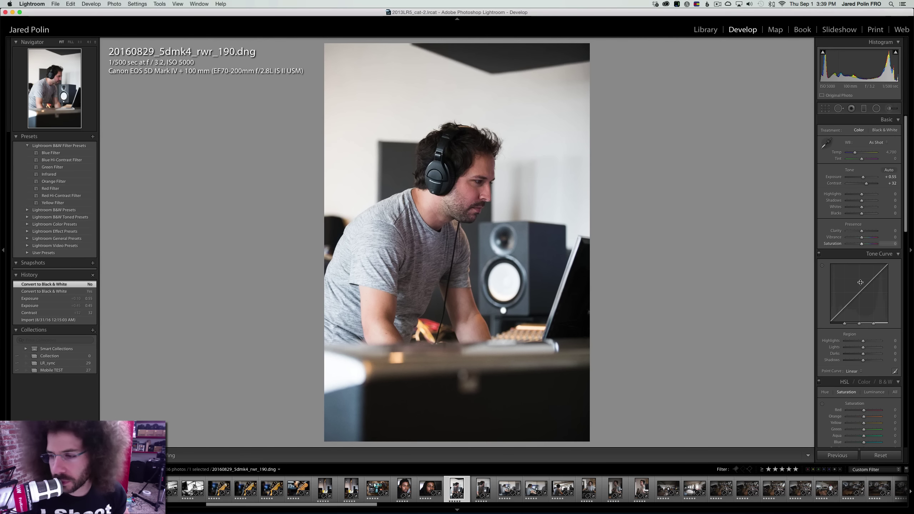
pyautogui.click(857, 375)
pyautogui.click(855, 379)
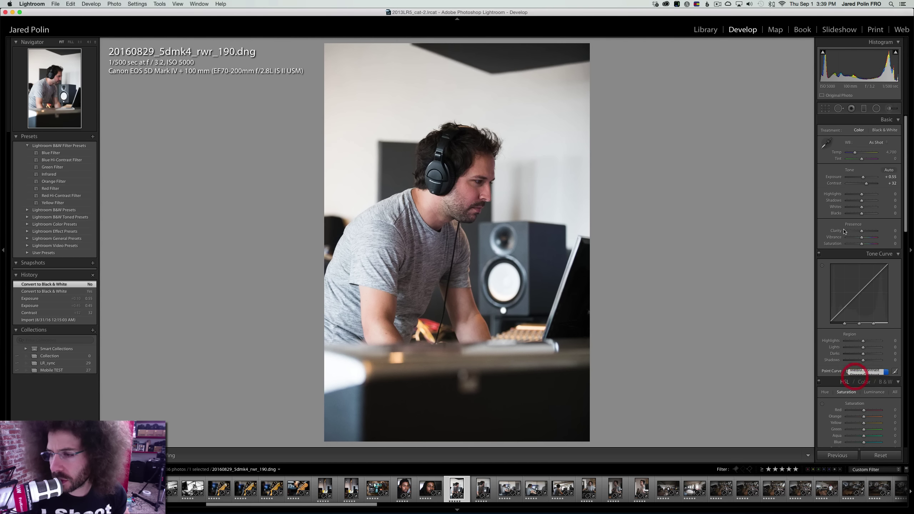
# Set Clarity +11, Shadows +27, Contrast +52, Highlights -23 and Exposure about +0.55
pyautogui.click(865, 231)
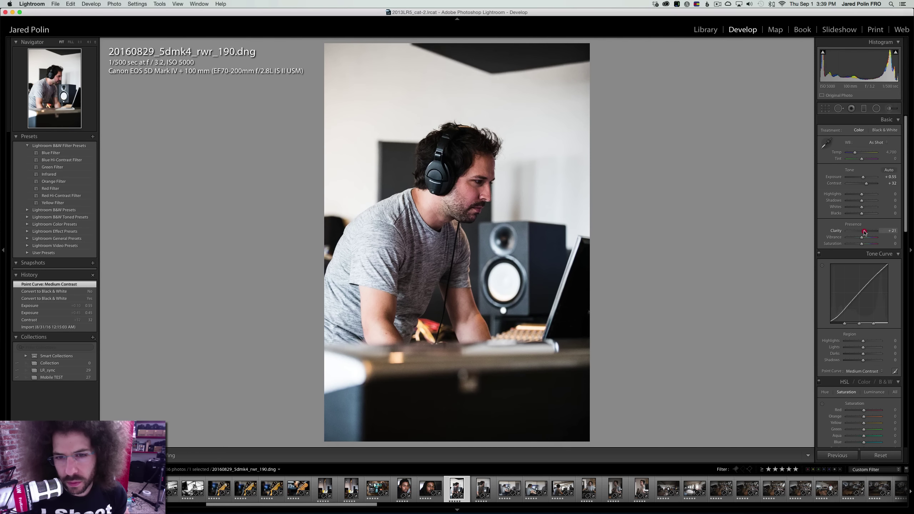
pyautogui.moveTo(865, 233); pyautogui.dragTo(863, 231)
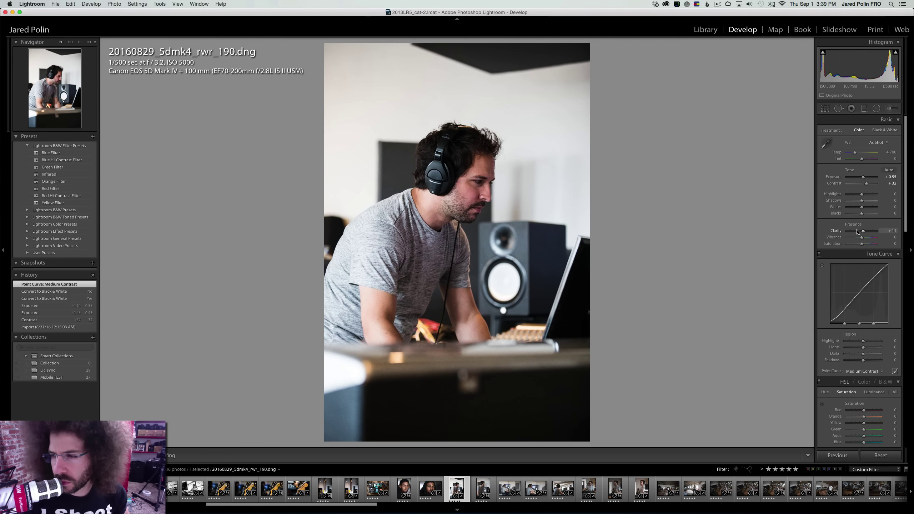
pyautogui.click(867, 201)
pyautogui.click(870, 184)
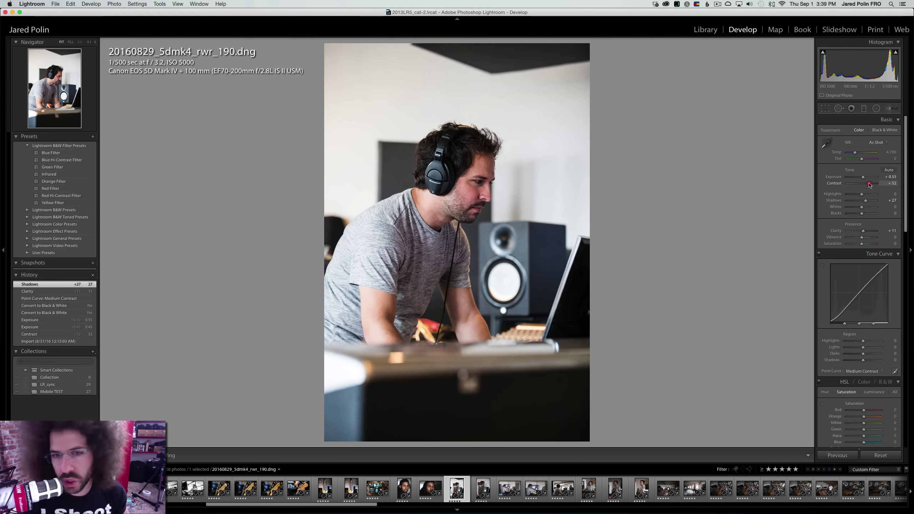
pyautogui.click(859, 195)
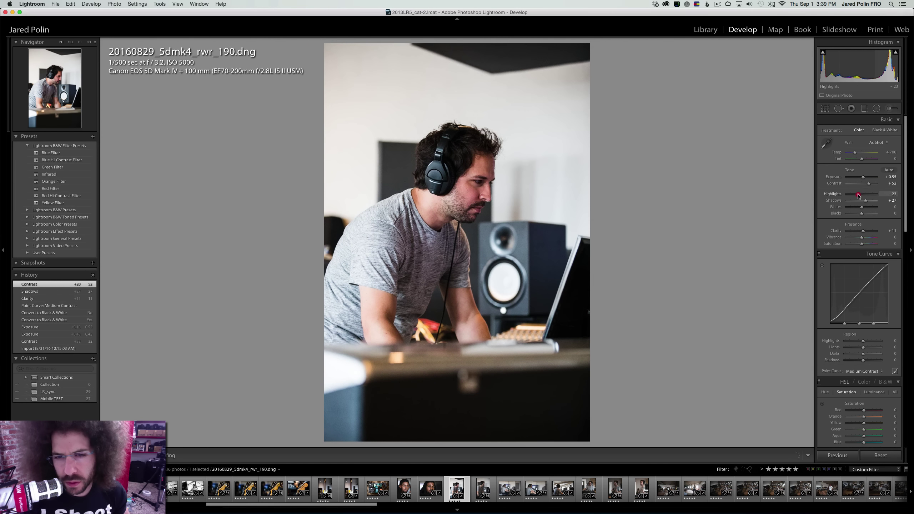
pyautogui.click(863, 177)
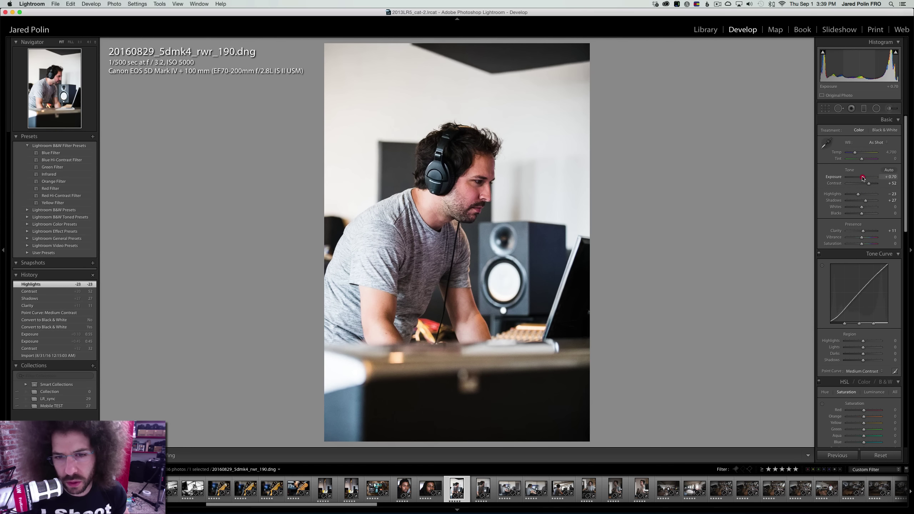
pyautogui.moveTo(864, 178); pyautogui.dragTo(857, 179)
# Convert _190 to Black & White, push Contrast to +100 and set Clarity to +18
pyautogui.click(869, 131)
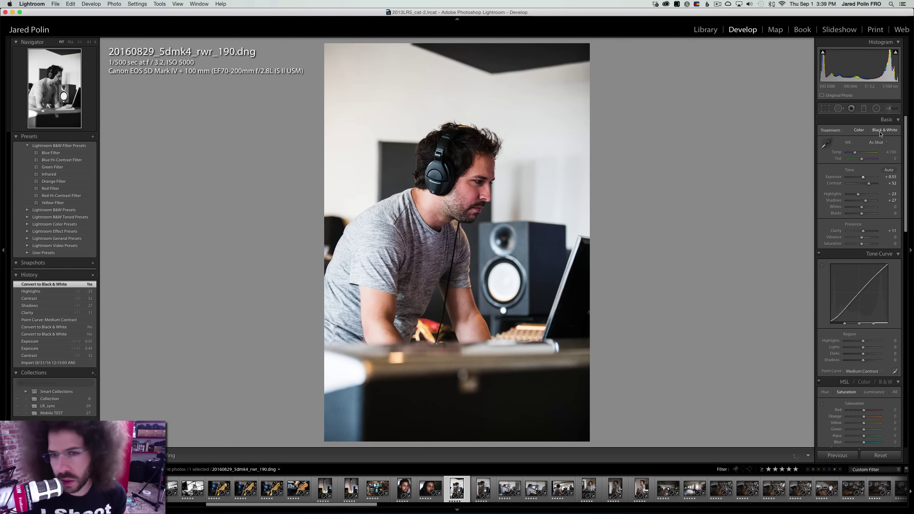
pyautogui.click(864, 131)
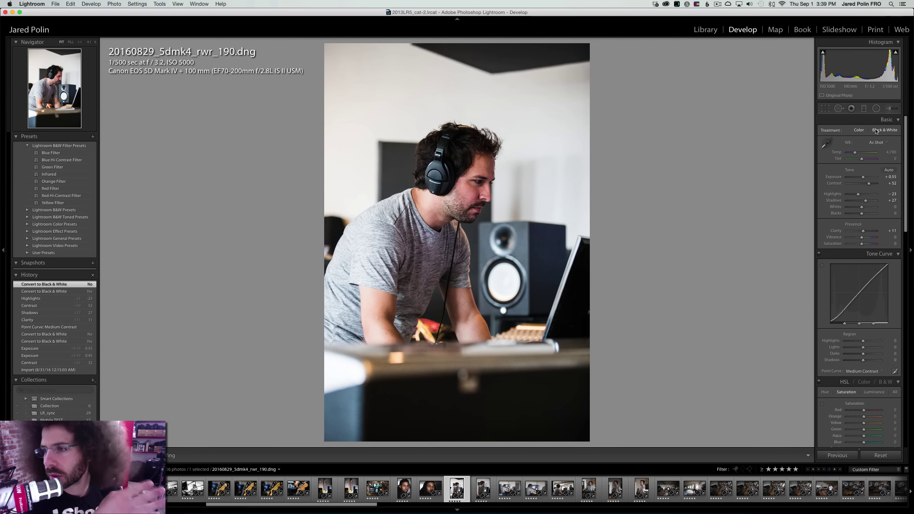
pyautogui.click(876, 131)
pyautogui.moveTo(869, 183)
pyautogui.mouseDown()
pyautogui.moveTo(863, 177)
pyautogui.moveTo(852, 195)
pyautogui.moveTo(878, 183)
pyautogui.mouseUp()
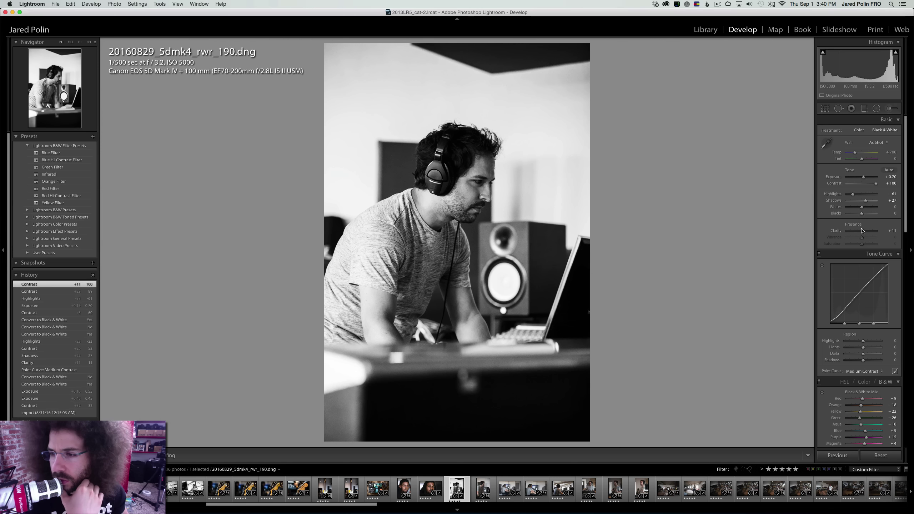
pyautogui.moveTo(864, 232); pyautogui.dragTo(867, 208)
# Check the headphones up close, zoom back out, and move to the next photo
pyautogui.rightClick(542, 188)
pyautogui.click(437, 168)
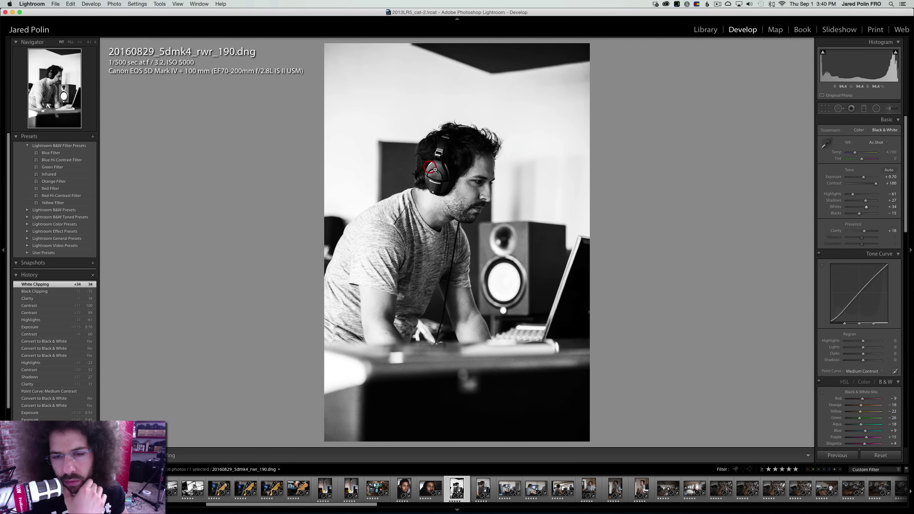
pyautogui.click(491, 172)
pyautogui.click(441, 171)
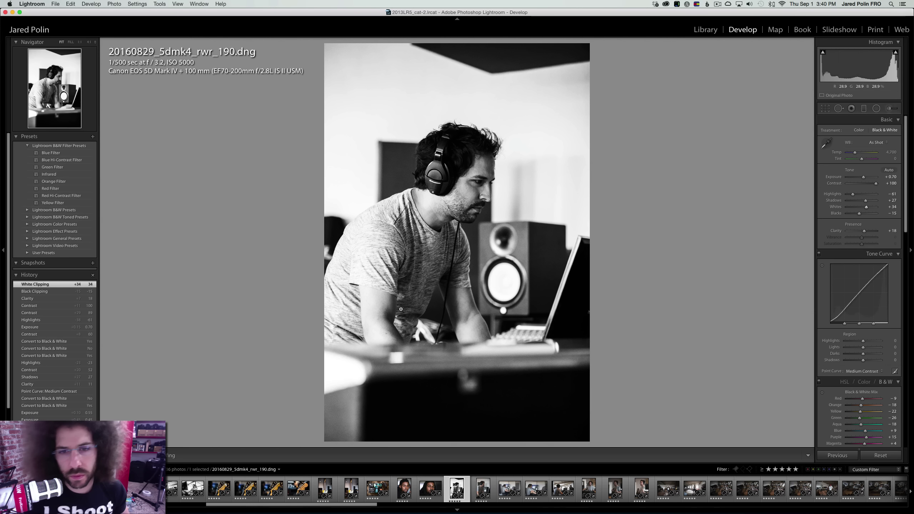
pyautogui.press('Right')
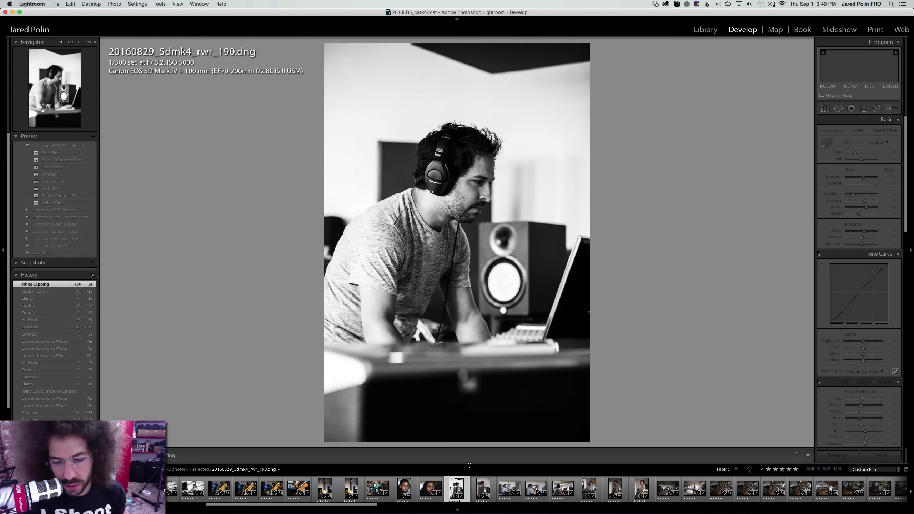
# Sync photo 190's black-and-white settings onto photo 193 and open it
pyautogui.press('Right')
pyautogui.press('Left')
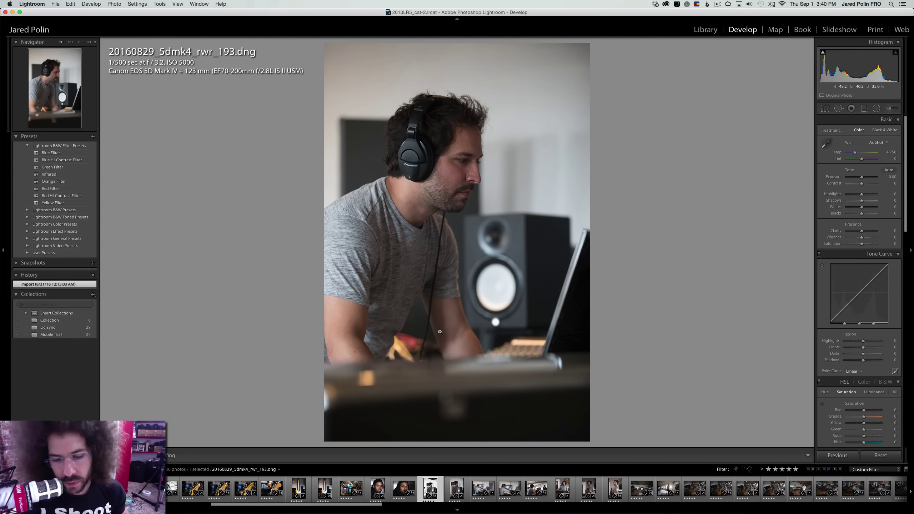
pyautogui.keyDown('super'); pyautogui.click(483, 488); pyautogui.keyUp('super')
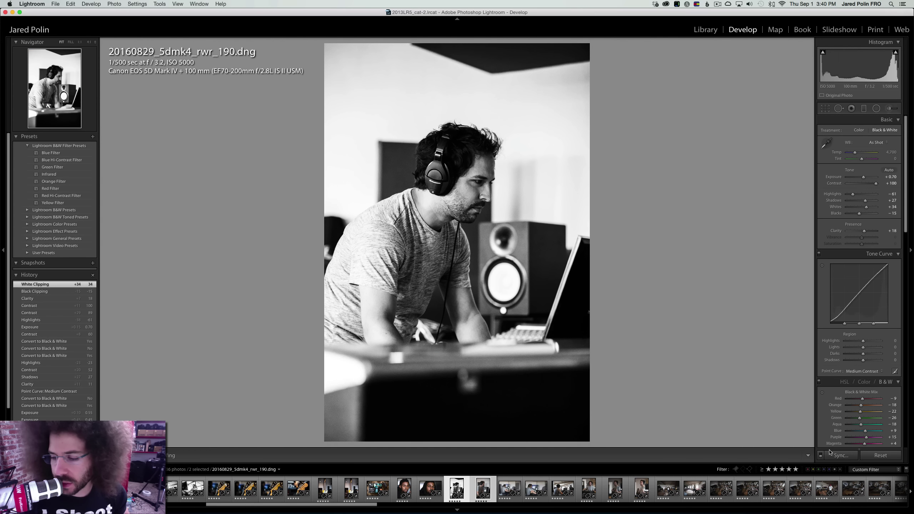
pyautogui.click(841, 455)
pyautogui.press('Return')
pyautogui.click(492, 486)
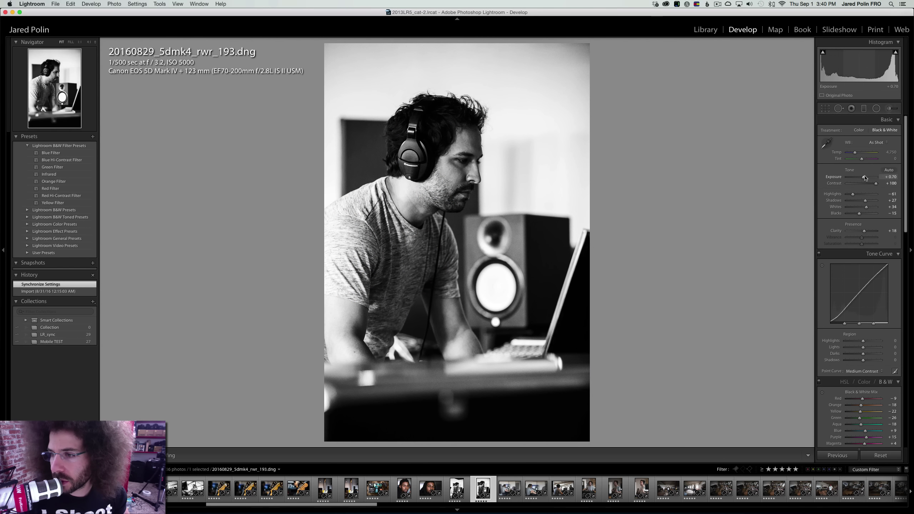
# Brighten photo 193 to Exposure +0.95, check the face at 1:1, and move to shot _197
pyautogui.moveTo(864, 177); pyautogui.dragTo(865, 178)
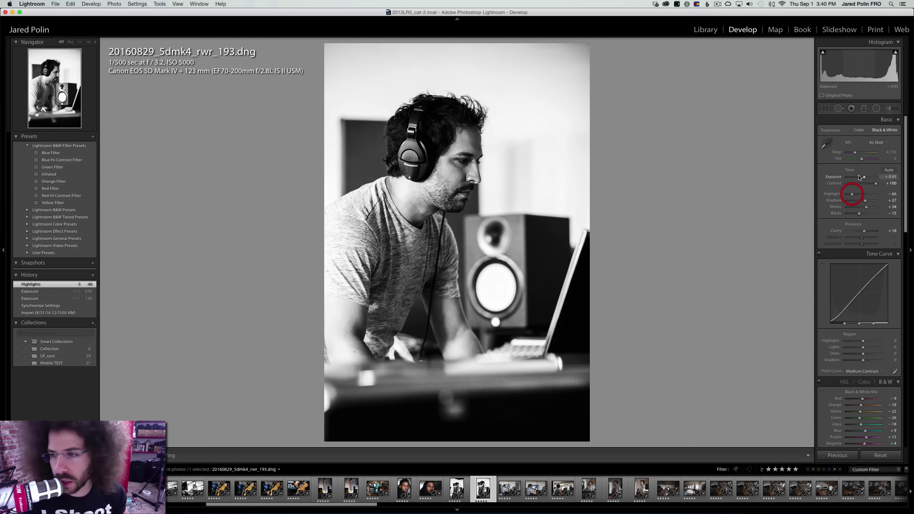
pyautogui.moveTo(863, 178); pyautogui.dragTo(863, 177)
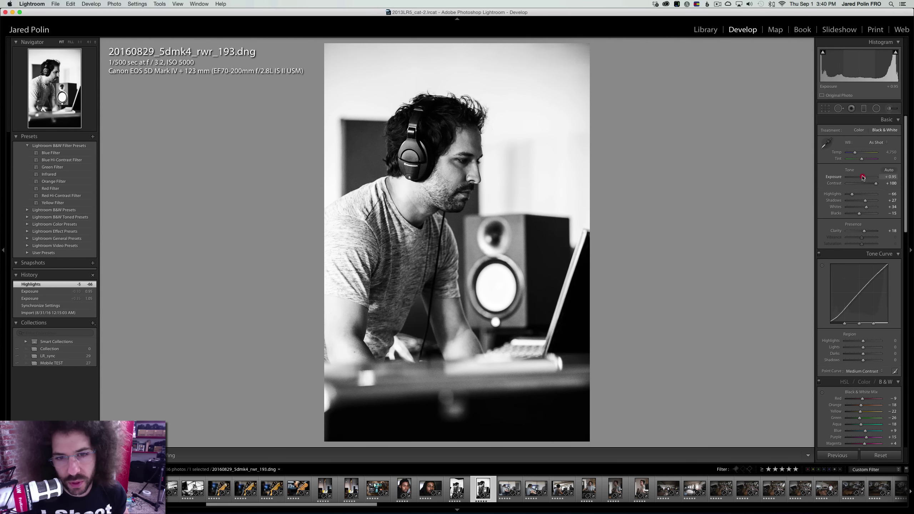
pyautogui.click(450, 162)
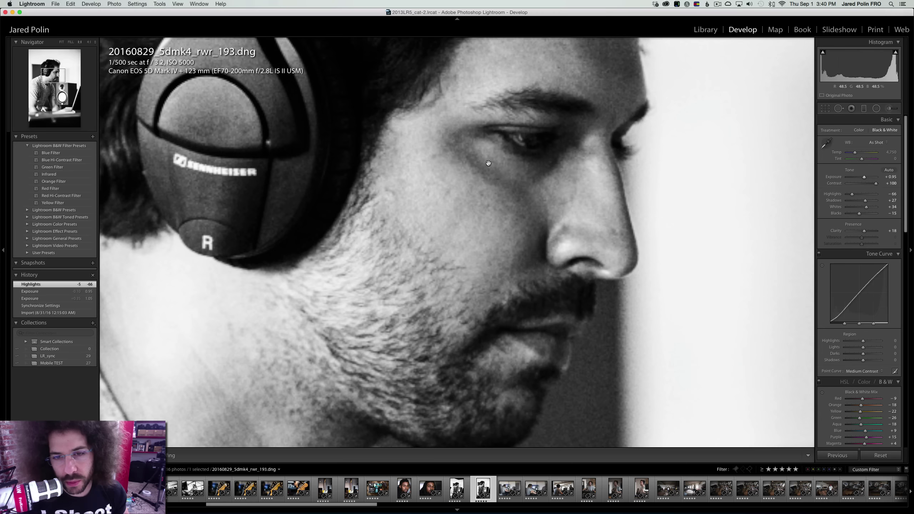
pyautogui.click(514, 129)
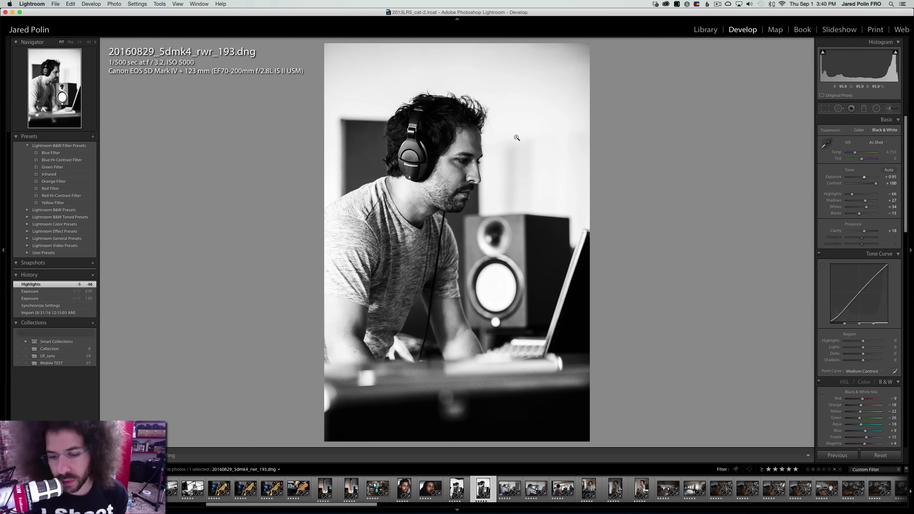
pyautogui.press('Right')
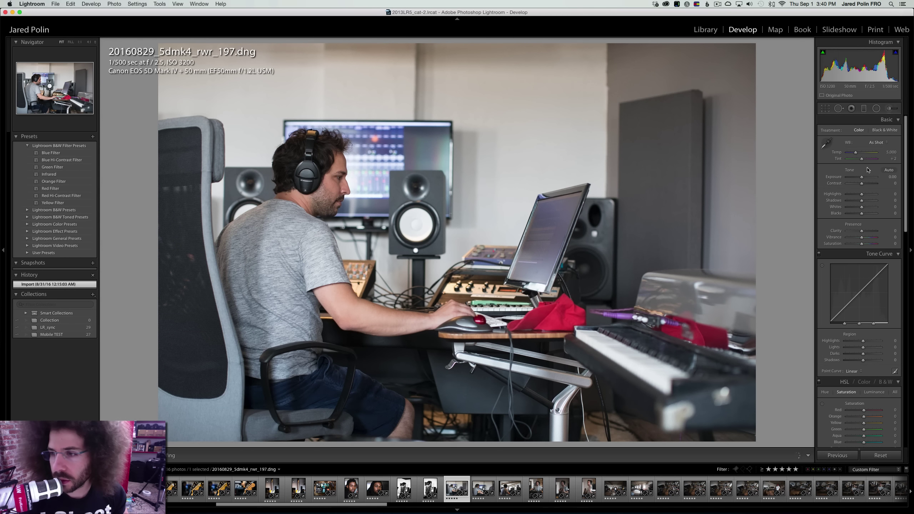
# Raise Exposure to +0.10, preview in black and white, and apply the Medium Contrast point curve
pyautogui.moveTo(862, 184); pyautogui.dragTo(864, 177)
pyautogui.click(877, 130)
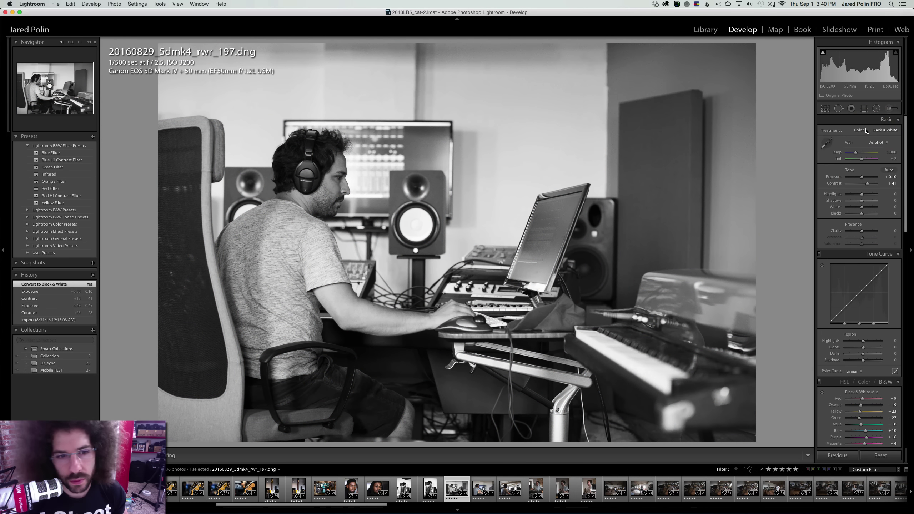
pyautogui.click(860, 130)
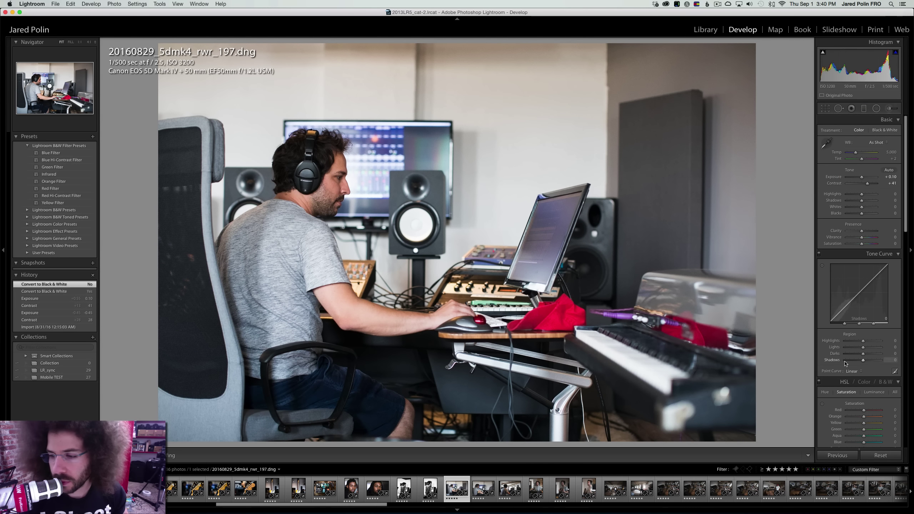
pyautogui.click(852, 372)
pyautogui.click(865, 376)
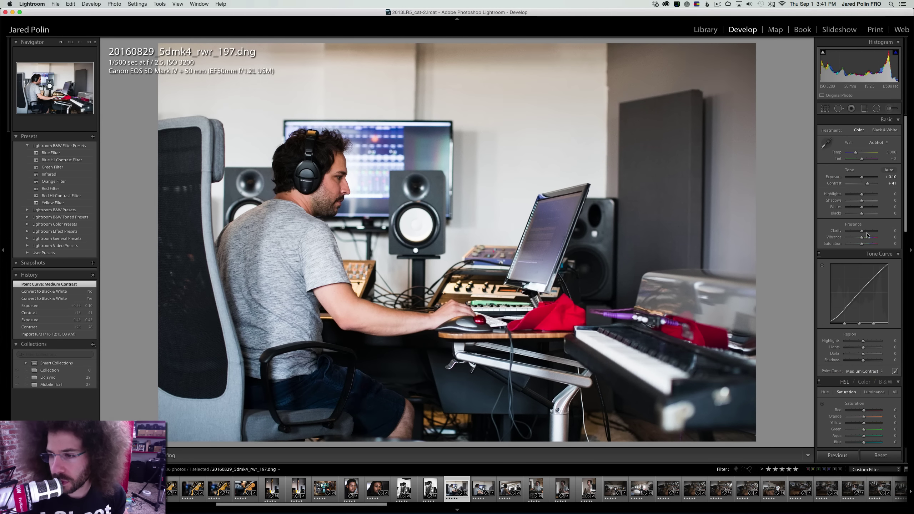
# Add clarity, lift Shadows to +16, pull Highlights to -29 and warm Temp to 4,840
pyautogui.moveTo(866, 232); pyautogui.dragTo(864, 232)
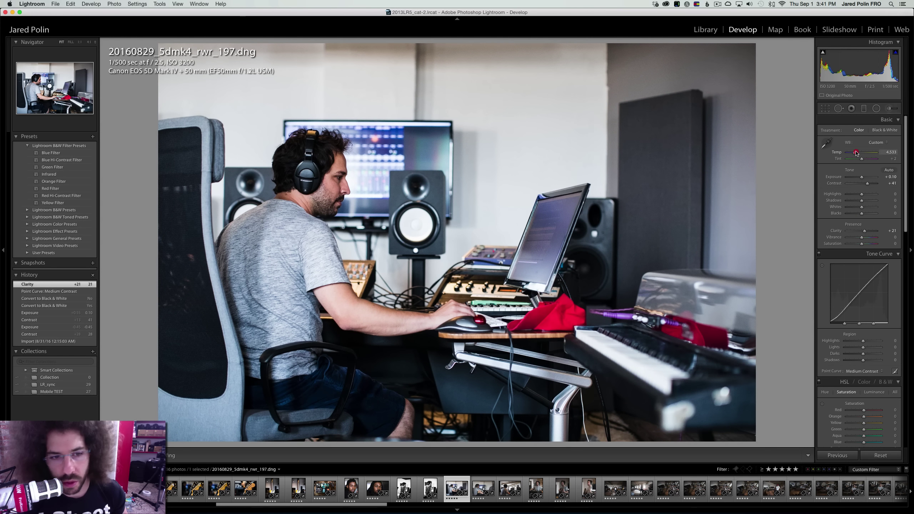
pyautogui.moveTo(857, 153); pyautogui.dragTo(858, 153)
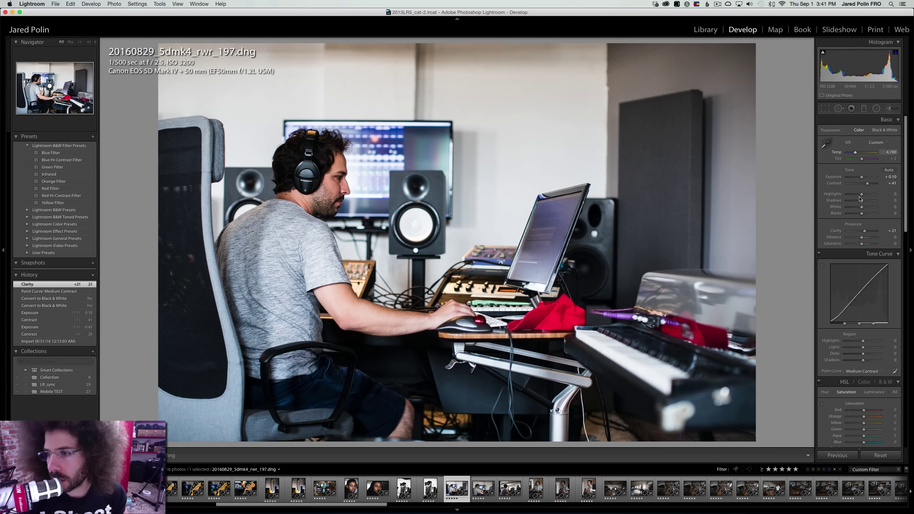
pyautogui.moveTo(866, 215); pyautogui.dragTo(864, 215)
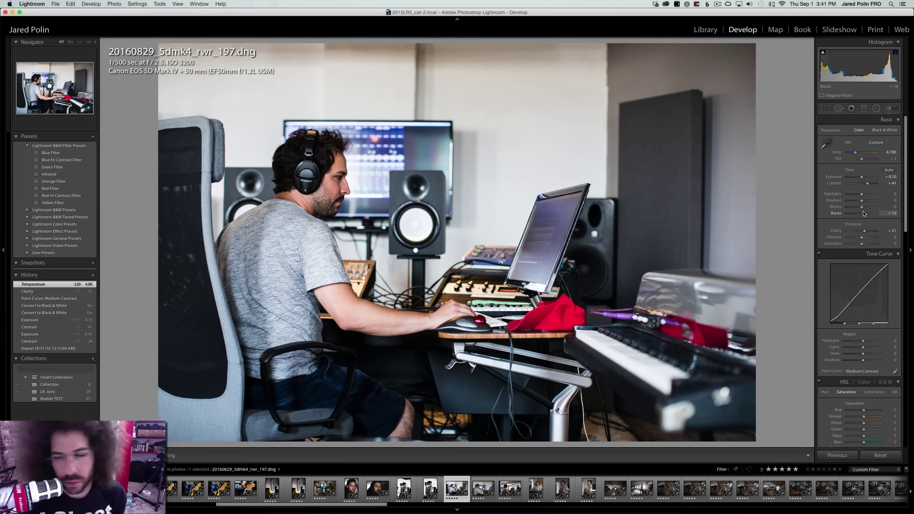
pyautogui.click(864, 200)
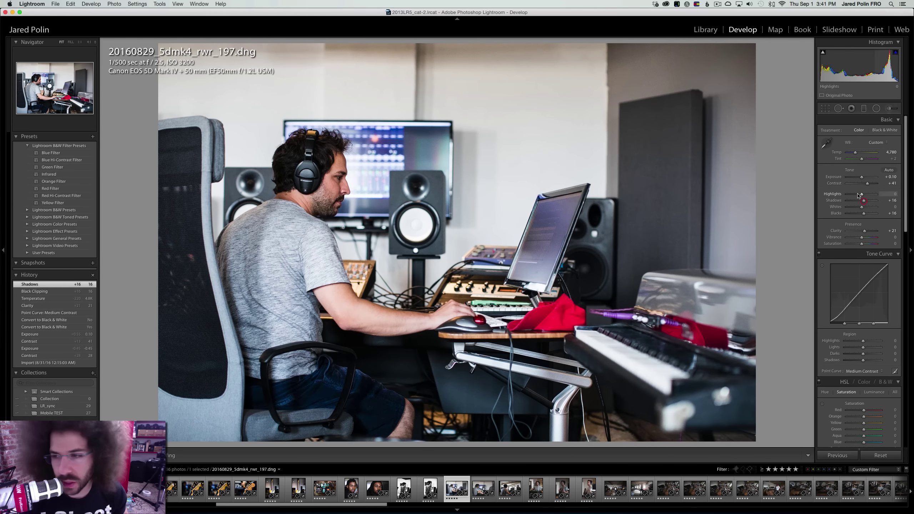
pyautogui.click(858, 195)
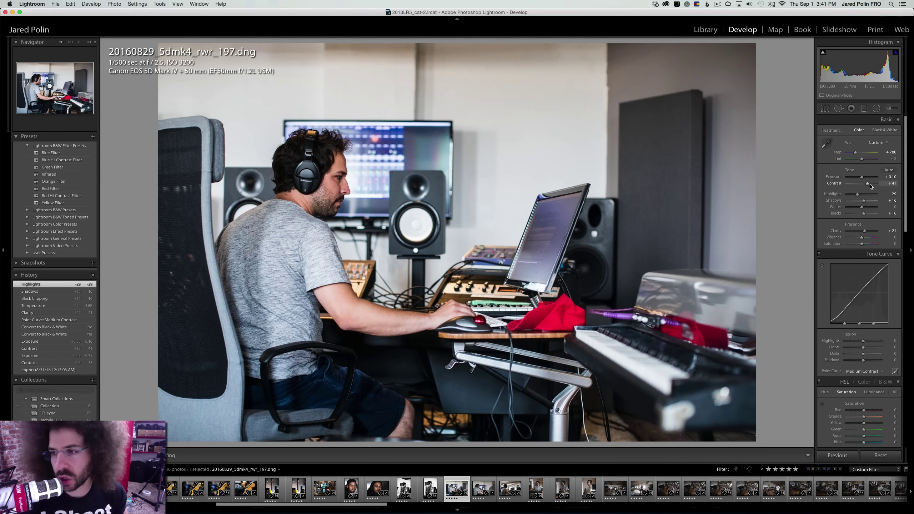
pyautogui.moveTo(870, 186); pyautogui.dragTo(867, 184)
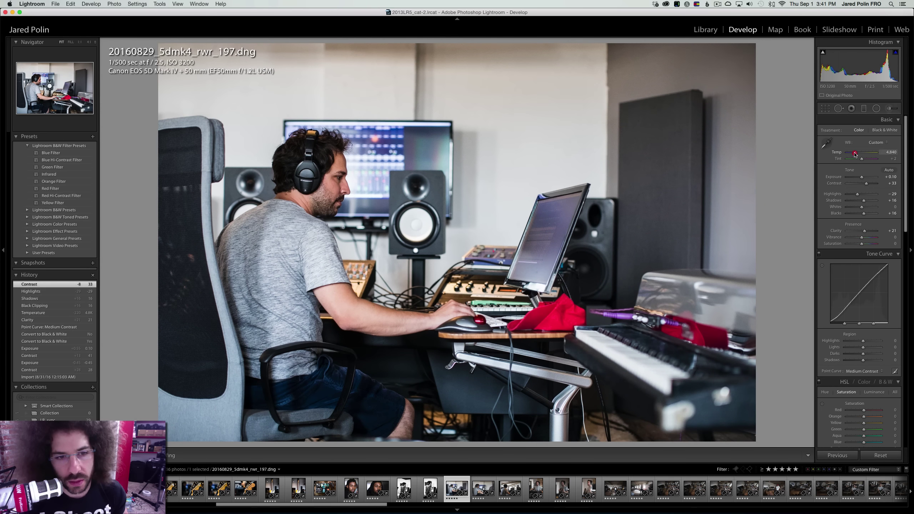
pyautogui.moveTo(856, 154); pyautogui.dragTo(856, 153)
# Compare in black and white, then finalise Clarity +25, Contrast +38 and Blacks -6
pyautogui.click(876, 131)
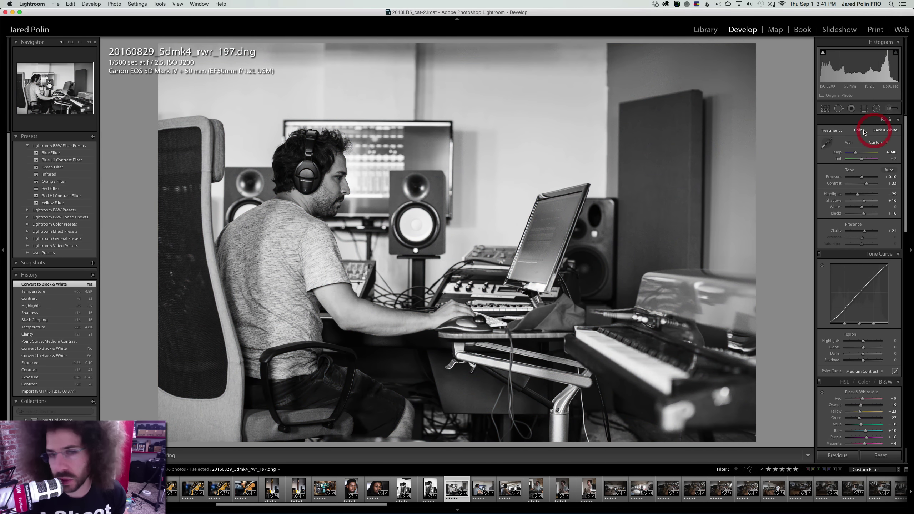
pyautogui.click(861, 131)
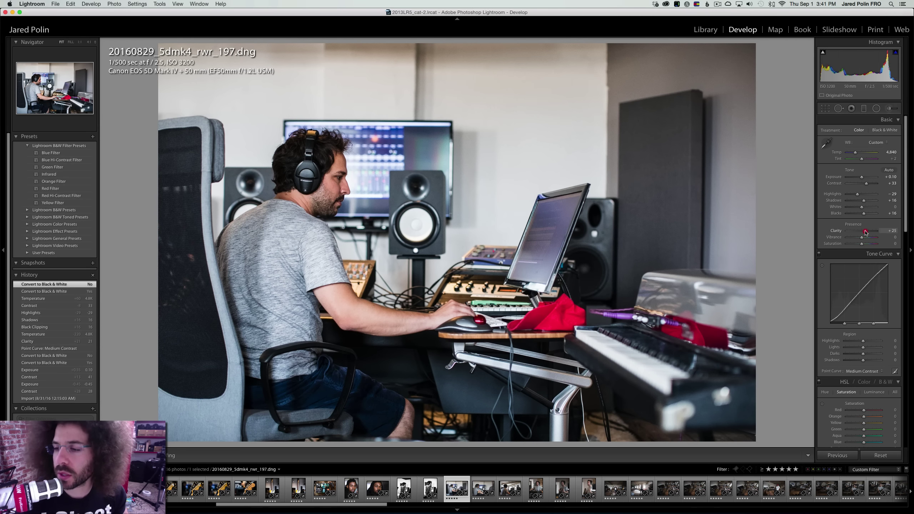
pyautogui.moveTo(865, 232); pyautogui.dragTo(866, 232)
pyautogui.moveTo(864, 213); pyautogui.dragTo(862, 214)
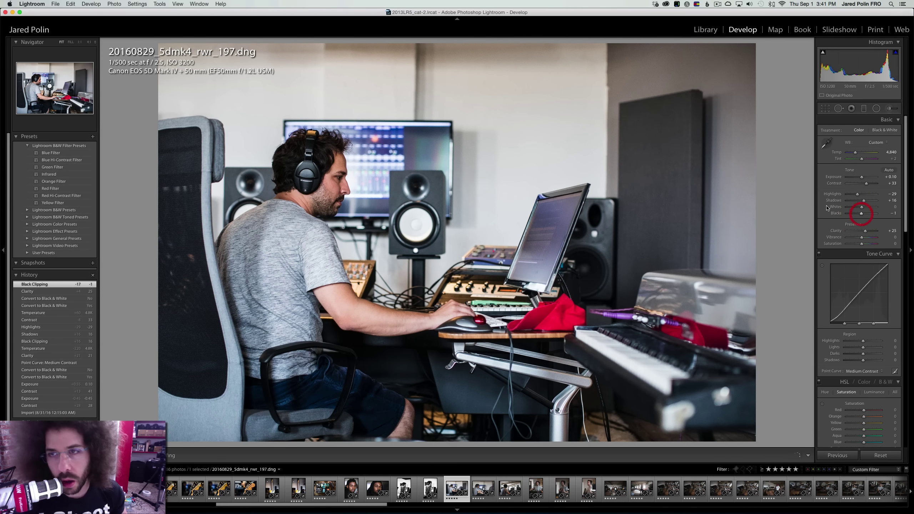
pyautogui.click(719, 7)
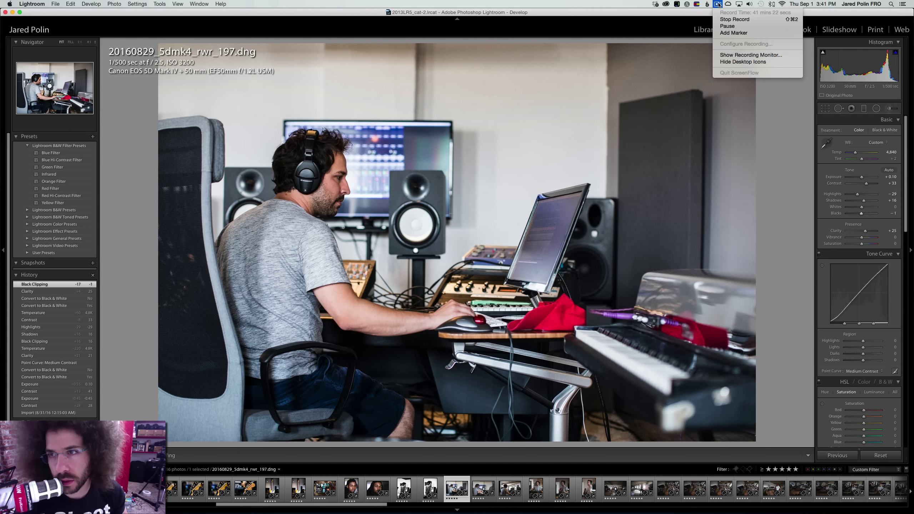
pyautogui.click(719, 7)
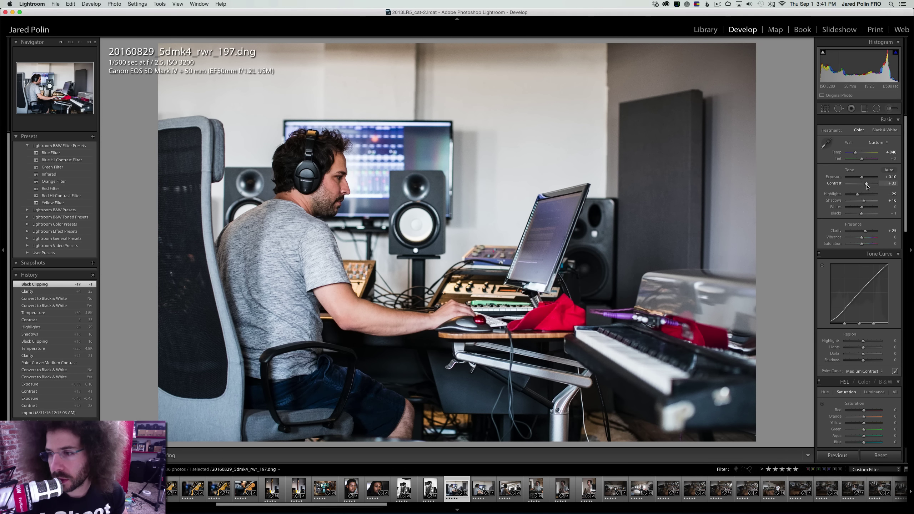
pyautogui.moveTo(868, 186); pyautogui.dragTo(867, 186)
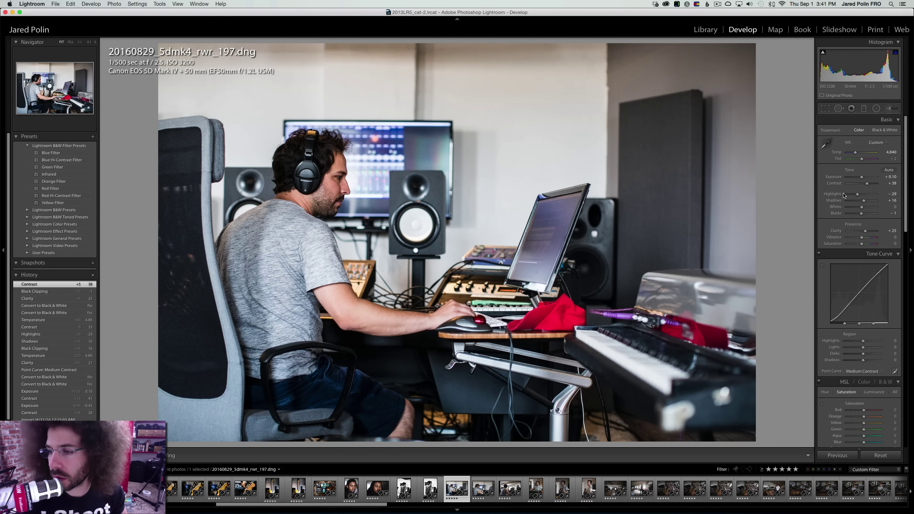
pyautogui.moveTo(861, 214); pyautogui.dragTo(861, 214)
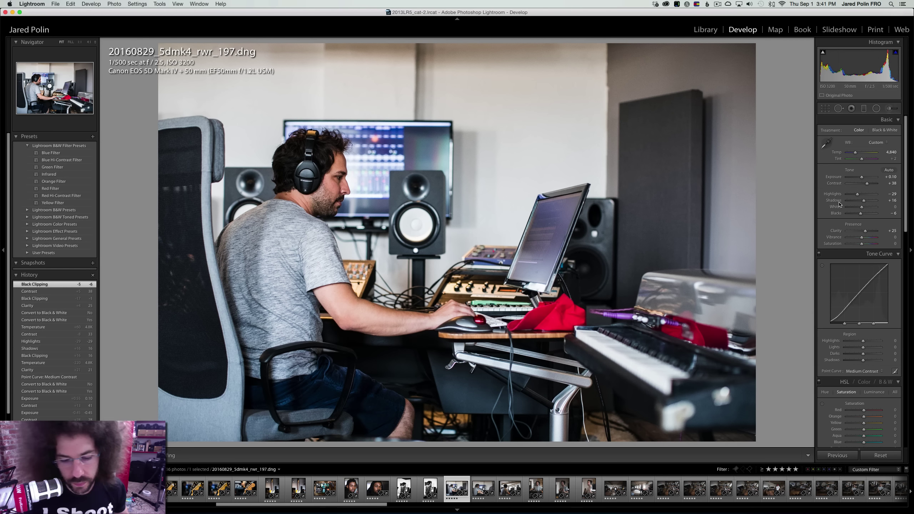
pyautogui.press('Right')
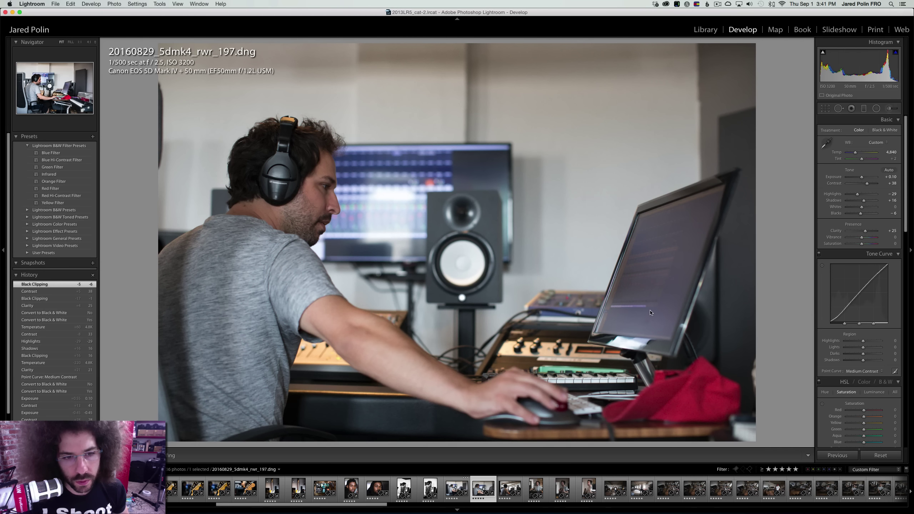
# Clear the rating, go to the synth-desk shot and set Exposure +0.10, Contrast +26
pyautogui.press('0')
pyautogui.press('Right')
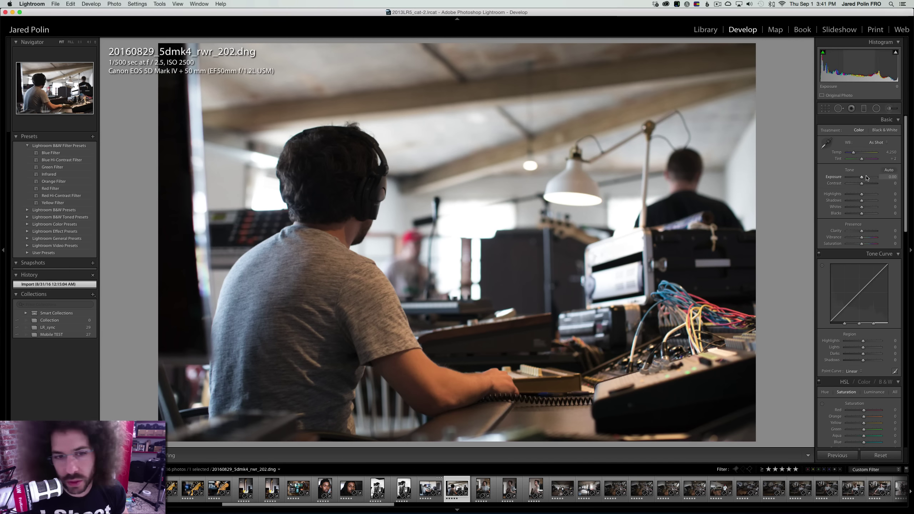
pyautogui.press('Up')
pyautogui.moveTo(863, 190); pyautogui.dragTo(867, 190)
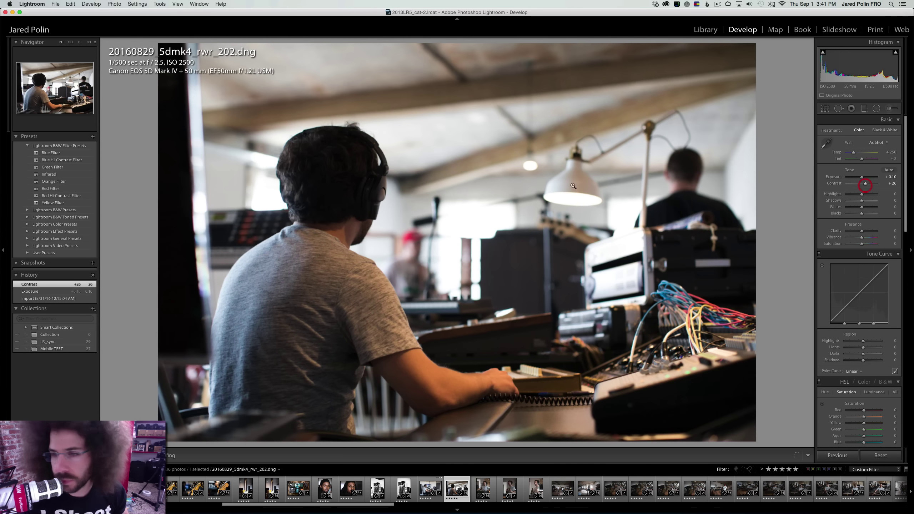
# Check focus on the man's head at 1:1, then return to Fit and move on
pyautogui.click(312, 186)
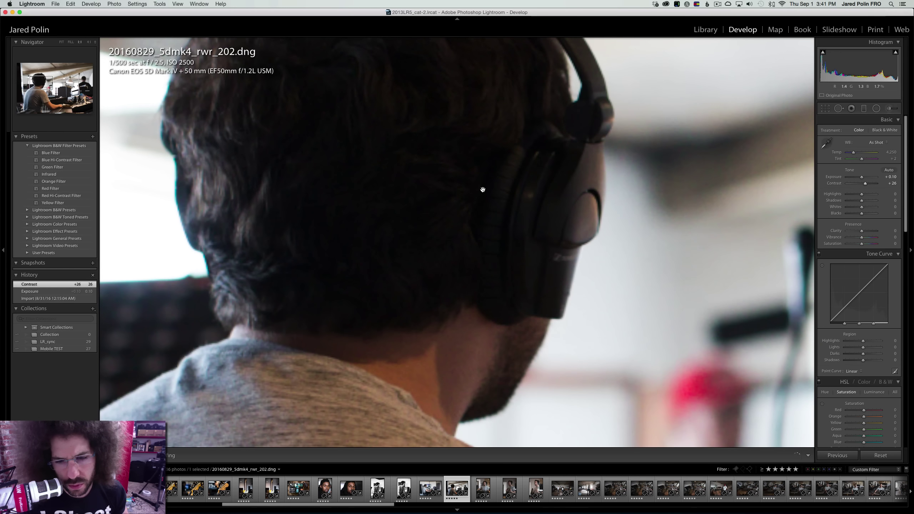
pyautogui.moveTo(461, 237)
pyautogui.mouseDown()
pyautogui.moveTo(475, 133)
pyautogui.moveTo(408, 198)
pyautogui.moveTo(418, 198)
pyautogui.mouseUp()
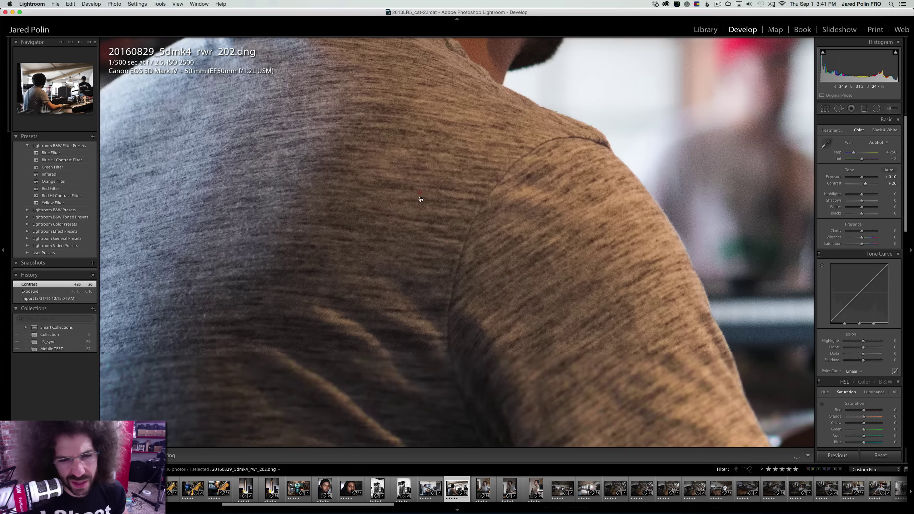
pyautogui.click(423, 204)
pyautogui.press('0')
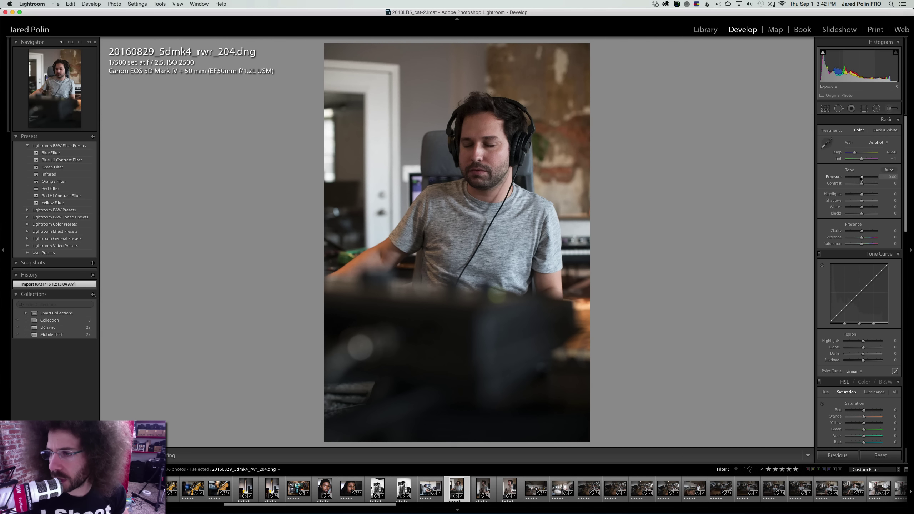
# Brighten portrait _204, apply the Medium Contrast curve and convert it to black and white
pyautogui.moveTo(862, 178); pyautogui.dragTo(869, 183)
pyautogui.click(853, 371)
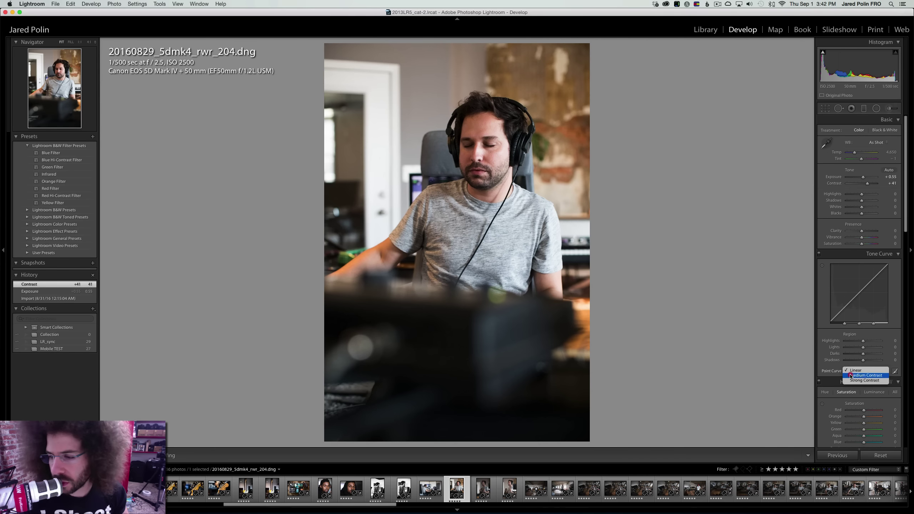
pyautogui.click(852, 376)
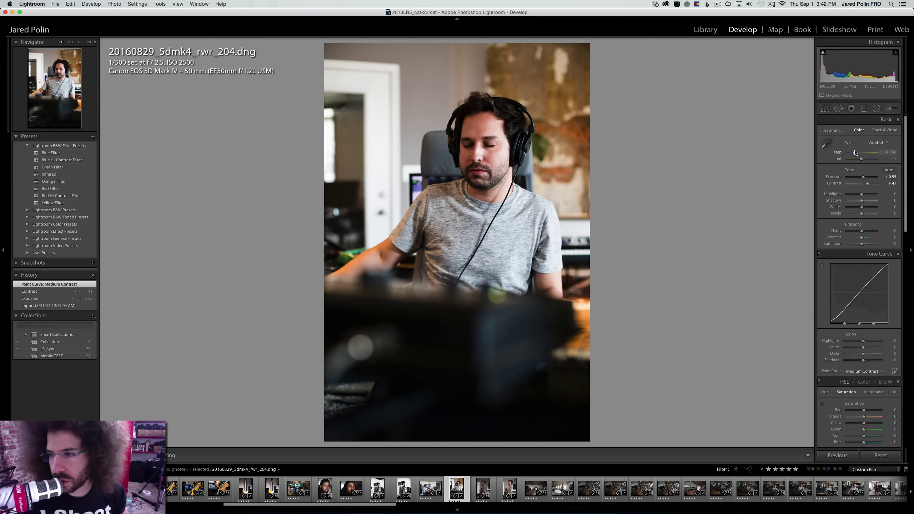
pyautogui.click(879, 130)
pyautogui.click(864, 131)
pyautogui.click(875, 130)
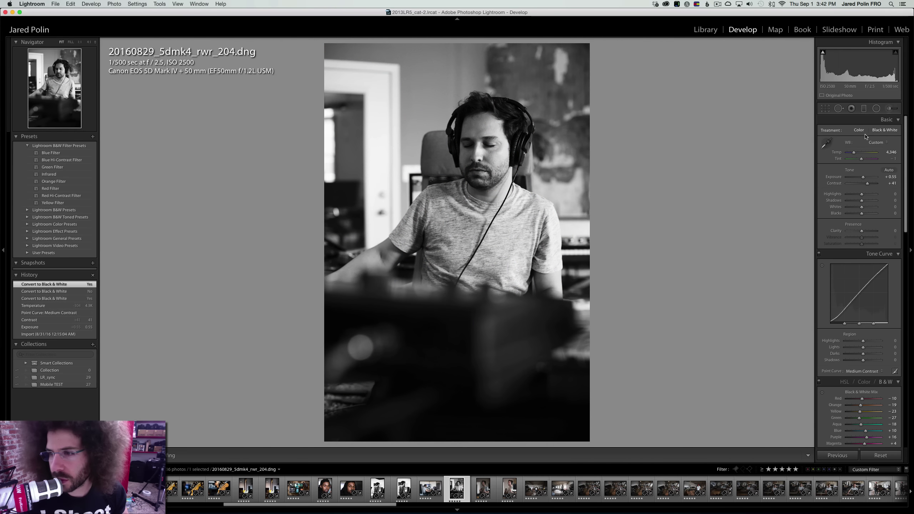
pyautogui.moveTo(861, 179); pyautogui.dragTo(850, 194)
# Undo Highlights back to -46, raise Whites to +13, and check the face at 1:1
pyautogui.rightClick(508, 172)
pyautogui.press('Escape')
pyautogui.press('super+z')
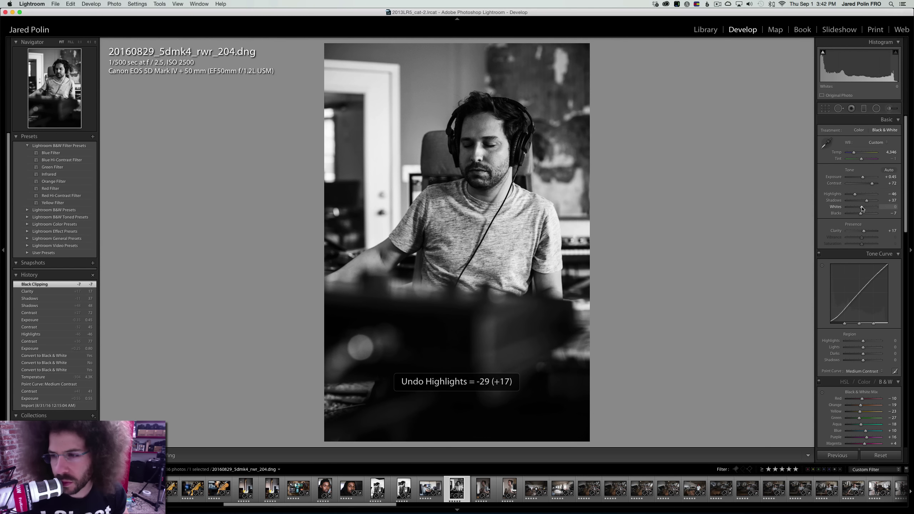
pyautogui.click(866, 210)
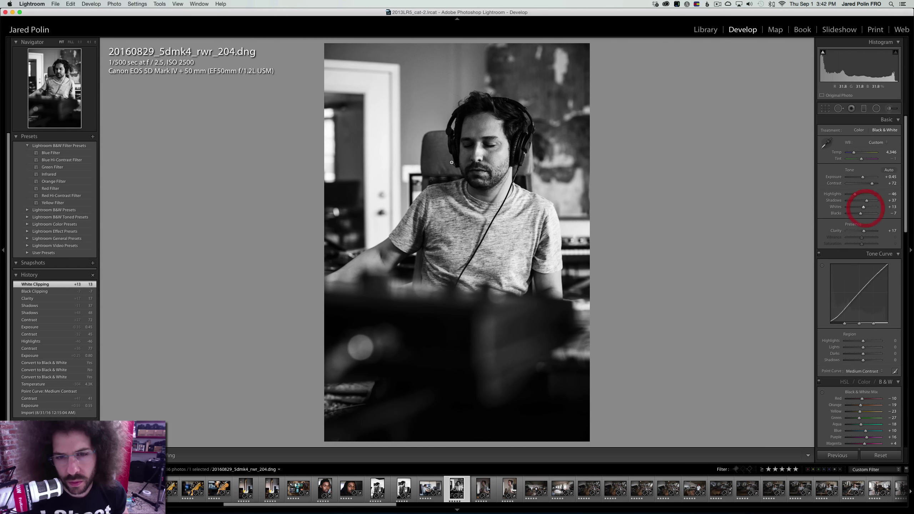
pyautogui.click(515, 146)
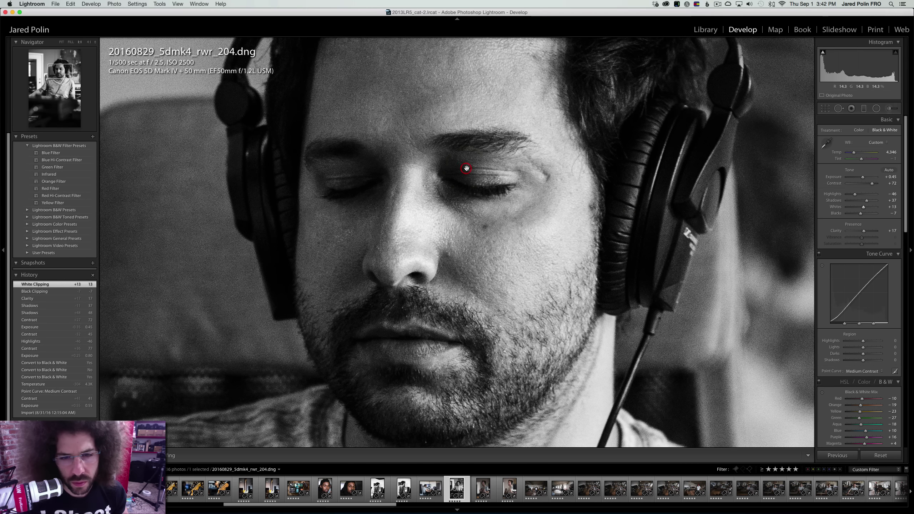
pyautogui.click(475, 168)
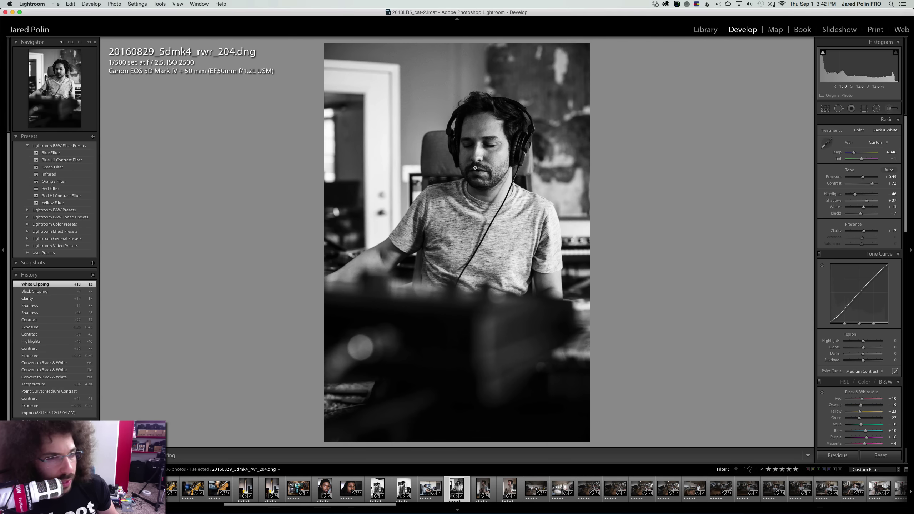
pyautogui.press('Right')
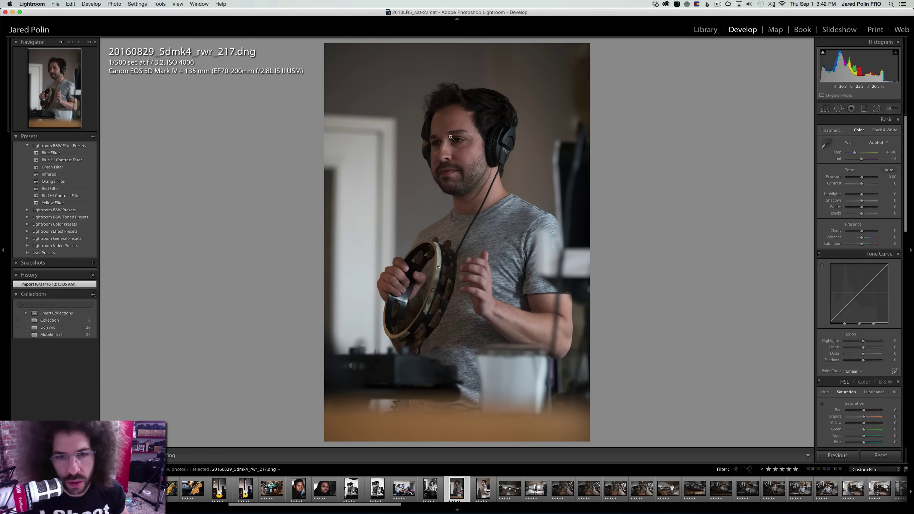
# Rate the photo, inspect the eye at 1:1, clear the rating and move to shot _236
pyautogui.press('5')
pyautogui.click(460, 132)
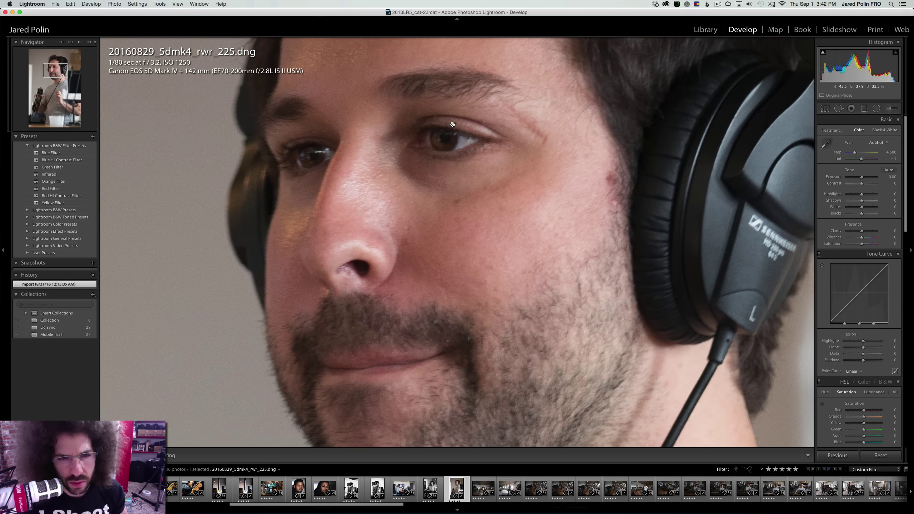
pyautogui.click(453, 125)
pyautogui.press('0')
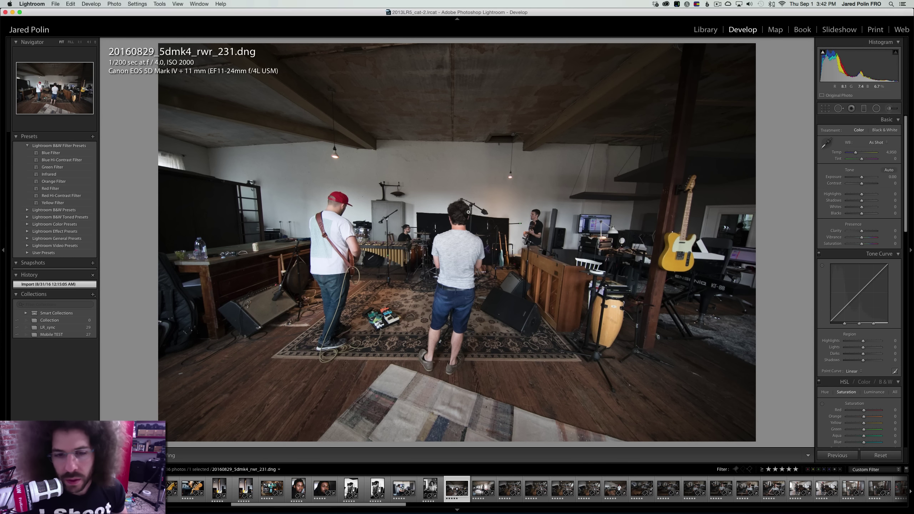
pyautogui.press('0')
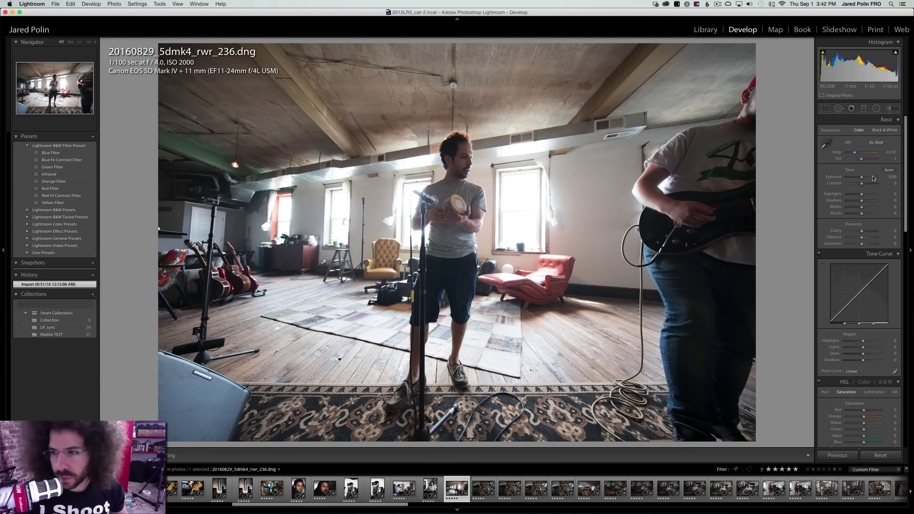
# Raise Exposure to +0.60, compare black and white, apply Medium Contrast curve and Clarity +13
pyautogui.moveTo(868, 177)
pyautogui.mouseDown()
pyautogui.moveTo(878, 177)
pyautogui.moveTo(873, 183)
pyautogui.mouseUp()
pyautogui.click(879, 130)
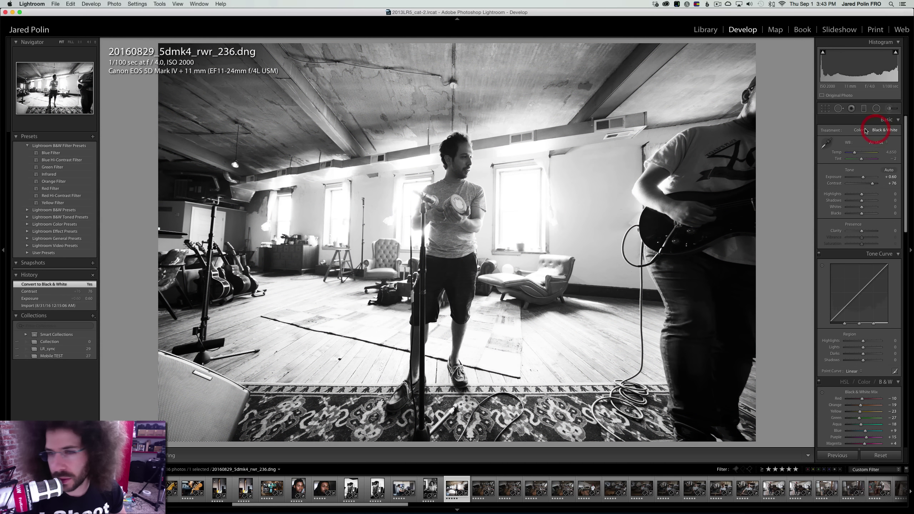
pyautogui.click(861, 130)
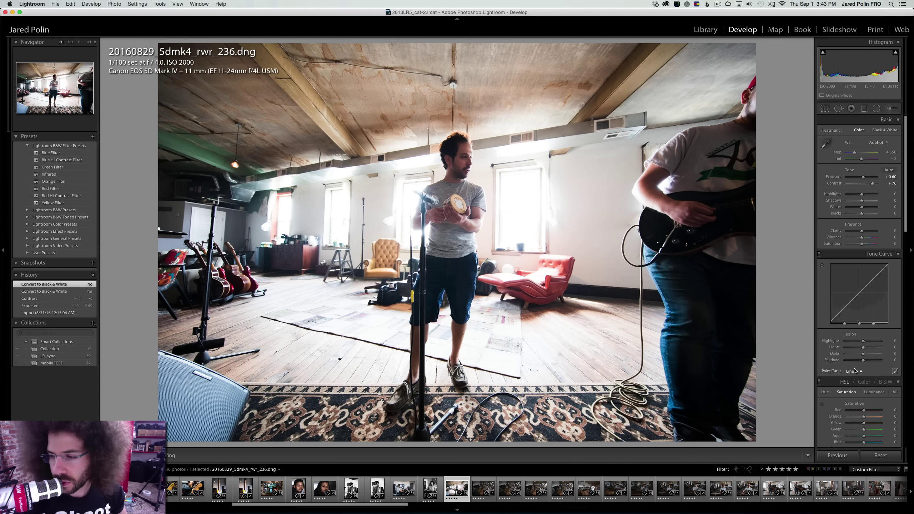
pyautogui.click(854, 372)
pyautogui.click(857, 376)
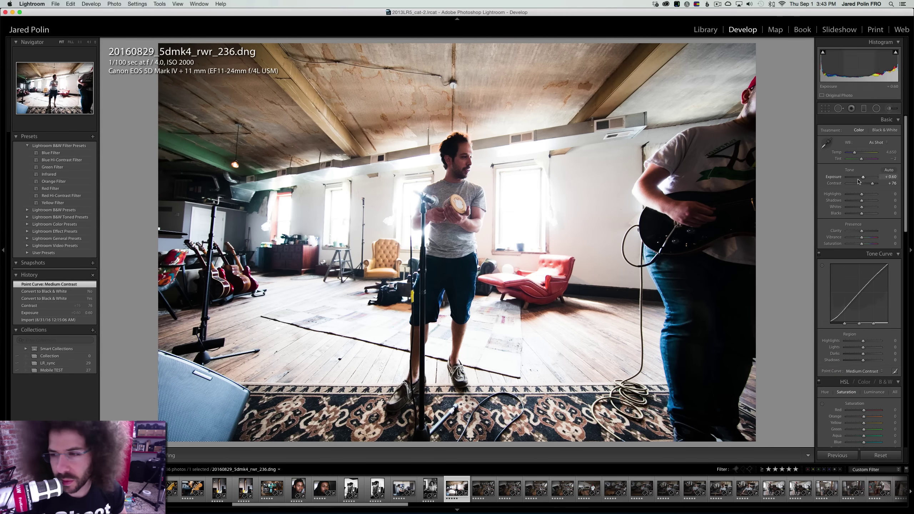
pyautogui.moveTo(864, 232); pyautogui.dragTo(866, 231)
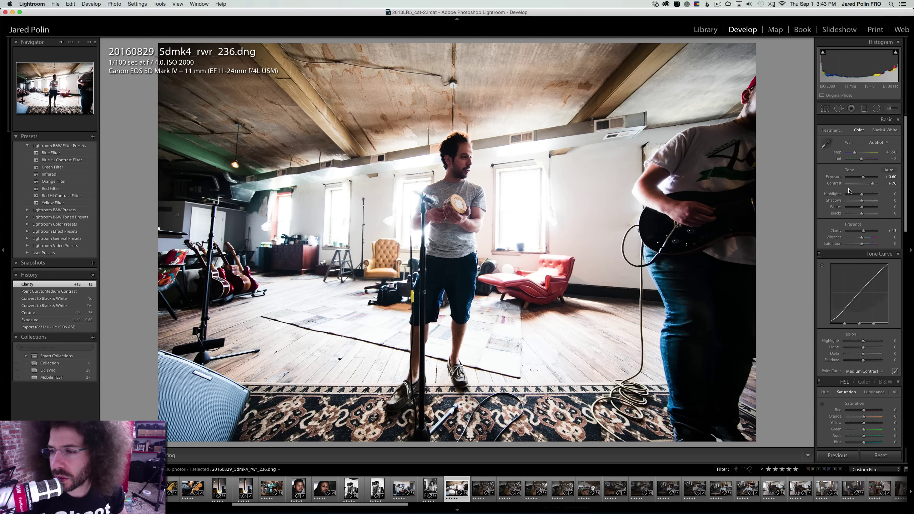
# Pull Highlights to -94, adjust Temp, set Blacks -13 and Shadows +47, keeping it colour
pyautogui.moveTo(862, 194); pyautogui.dragTo(848, 195)
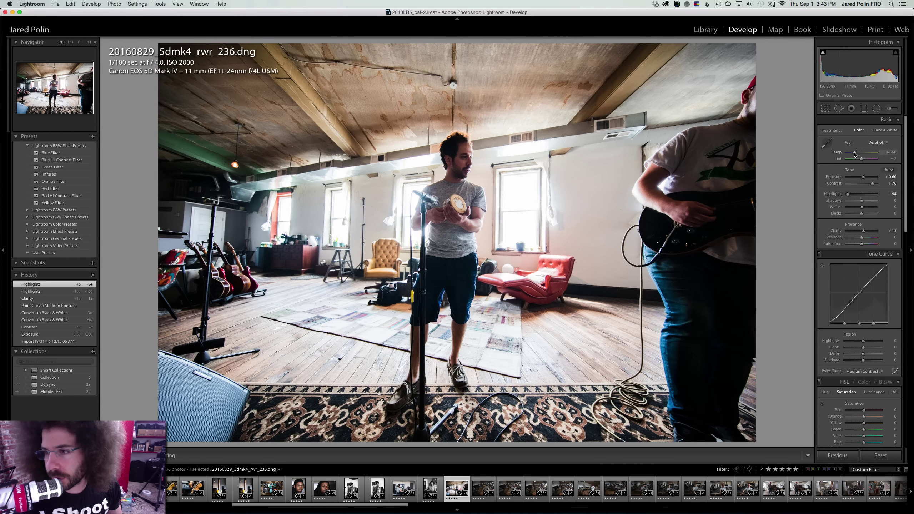
pyautogui.moveTo(855, 154); pyautogui.dragTo(856, 154)
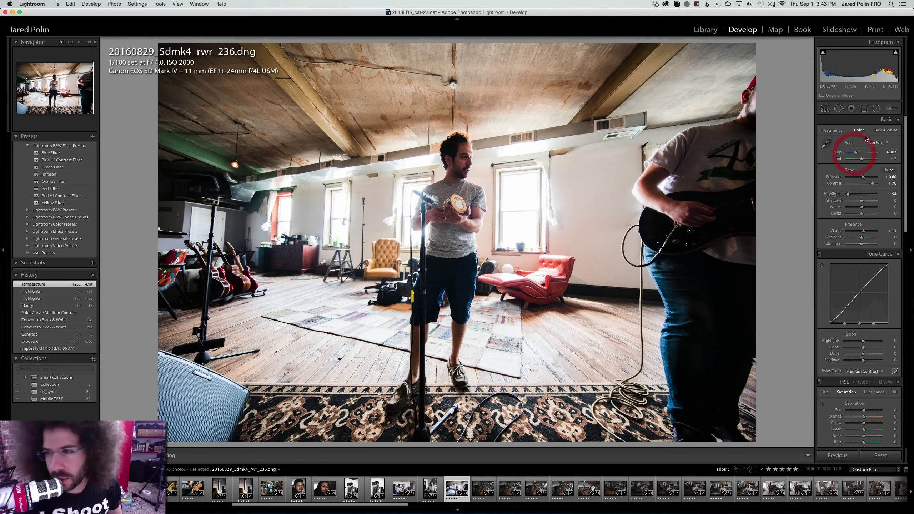
pyautogui.click(879, 131)
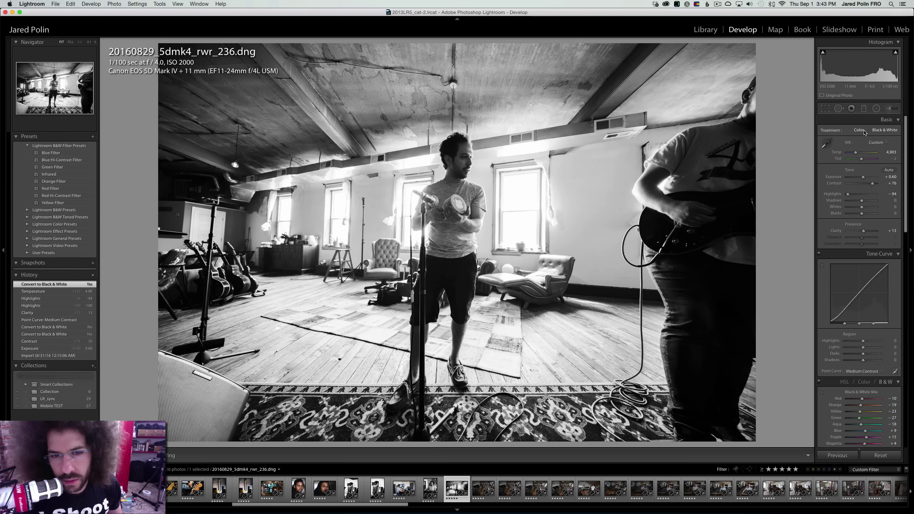
pyautogui.click(860, 130)
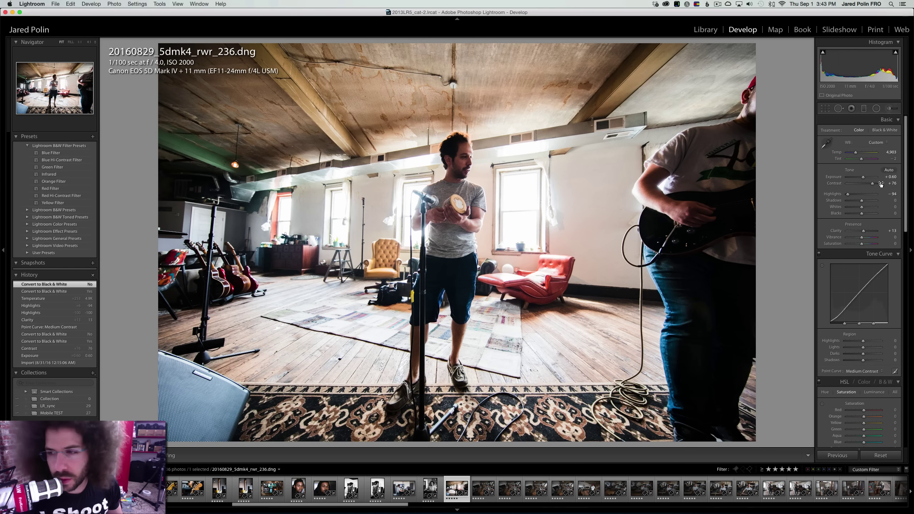
pyautogui.click(860, 216)
pyautogui.moveTo(862, 201); pyautogui.dragTo(878, 186)
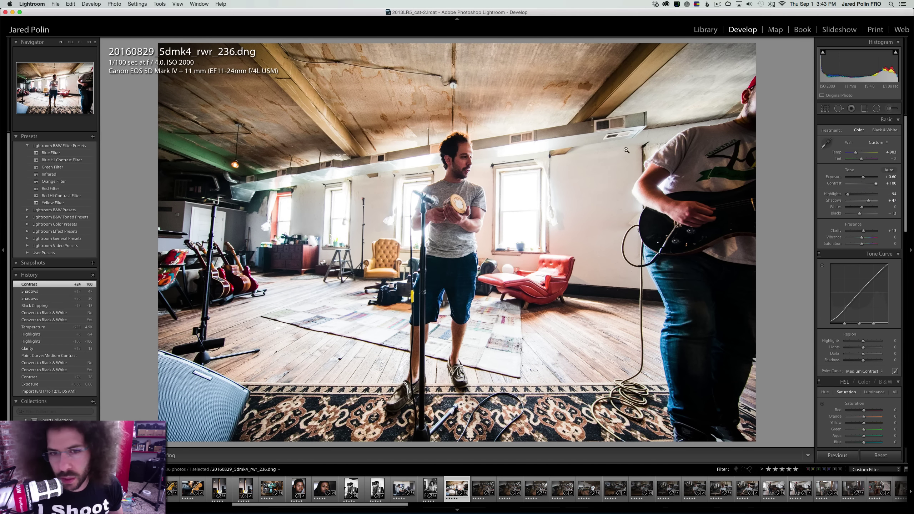
pyautogui.press('Right')
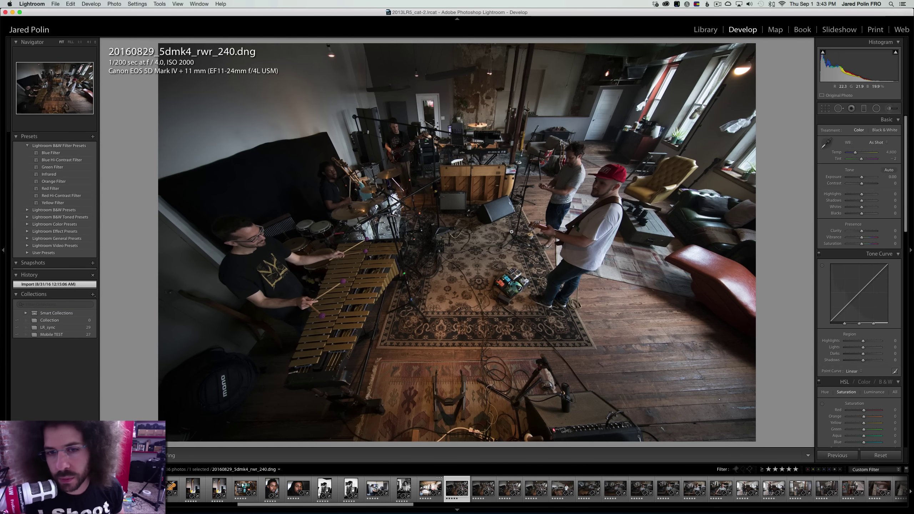
# Check detail at 1:1, then raise Exposure to +0.85 and set Contrast to +32
pyautogui.click(657, 216)
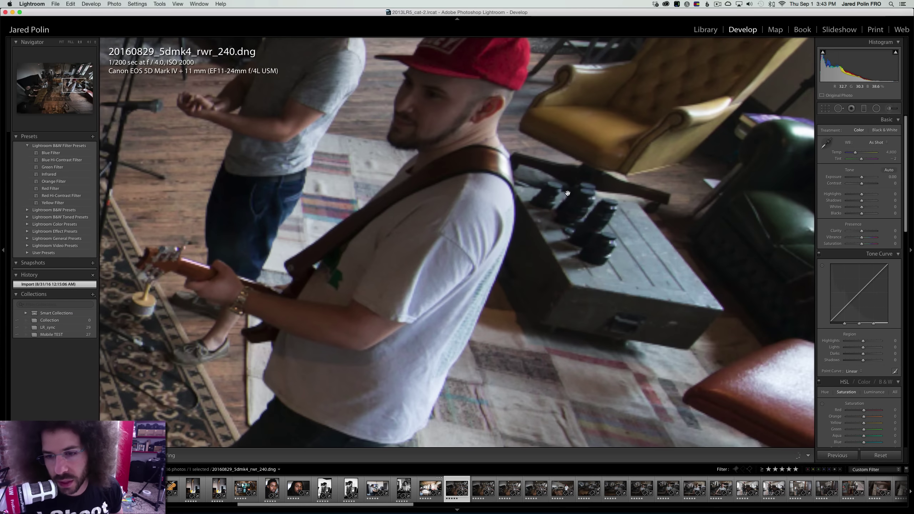
pyautogui.click(573, 195)
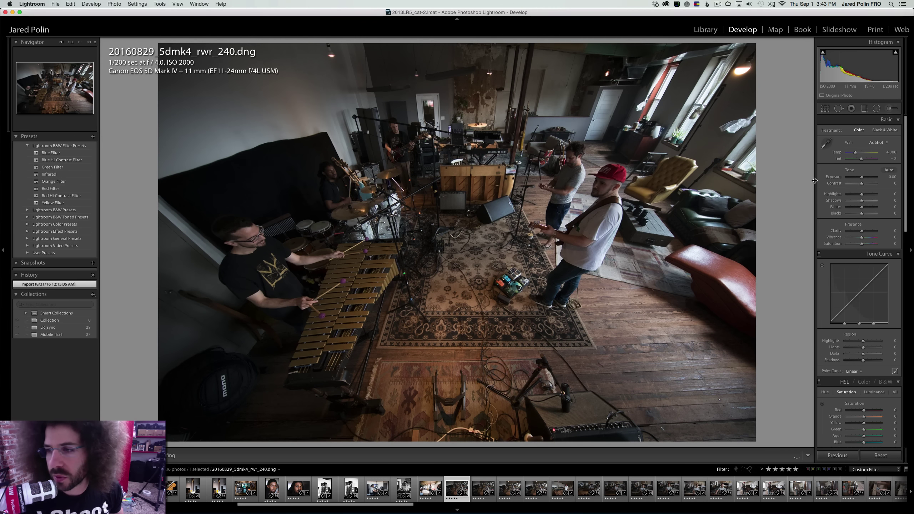
pyautogui.click(864, 177)
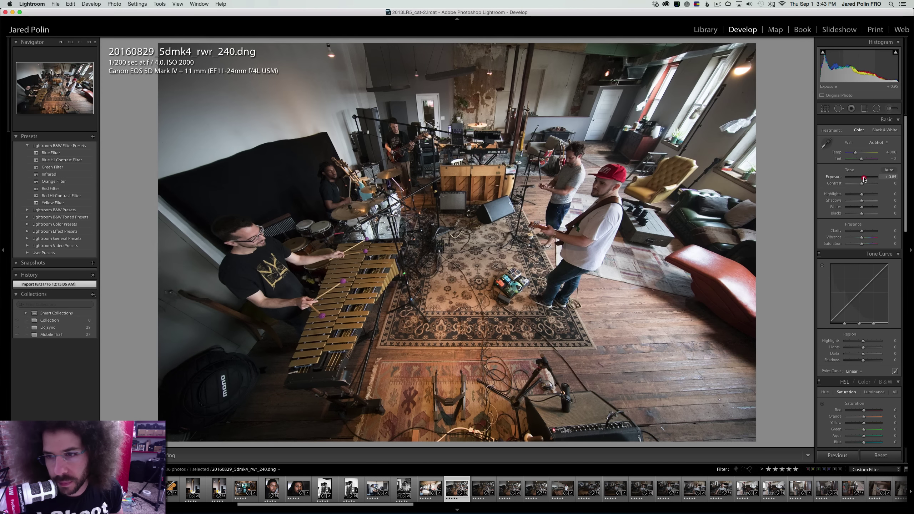
pyautogui.click(866, 184)
# Toggle lens profile corrections on and off to compare, leaving them off
pyautogui.scroll(-10, 828, 186)
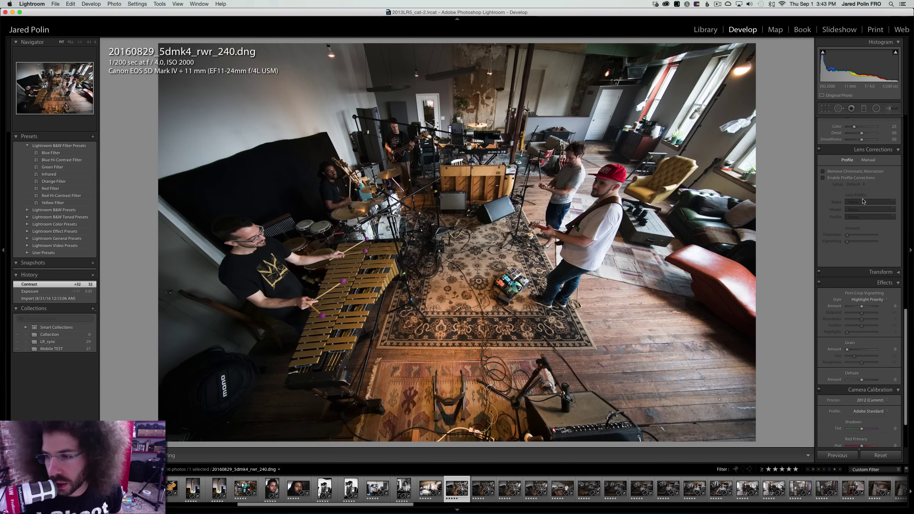
pyautogui.click(823, 178)
pyautogui.click(824, 178)
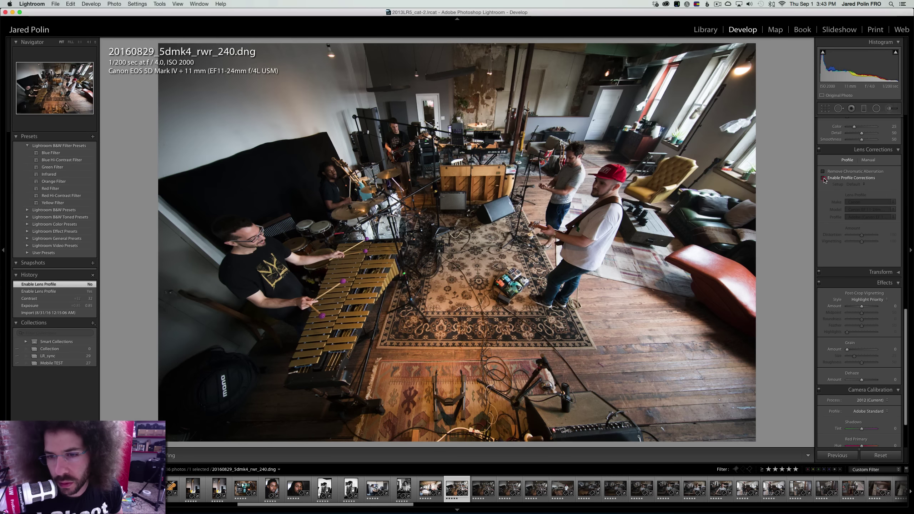
pyautogui.click(823, 178)
pyautogui.click(824, 178)
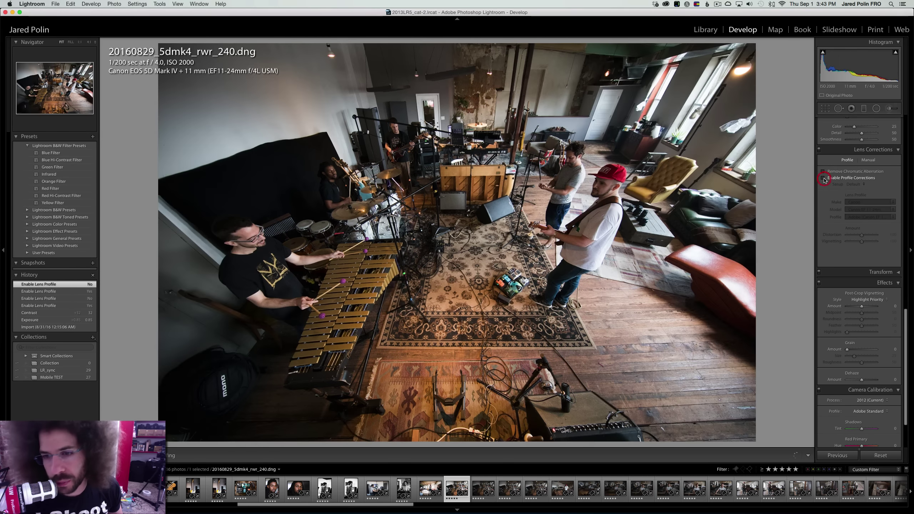
pyautogui.click(823, 178)
pyautogui.click(824, 178)
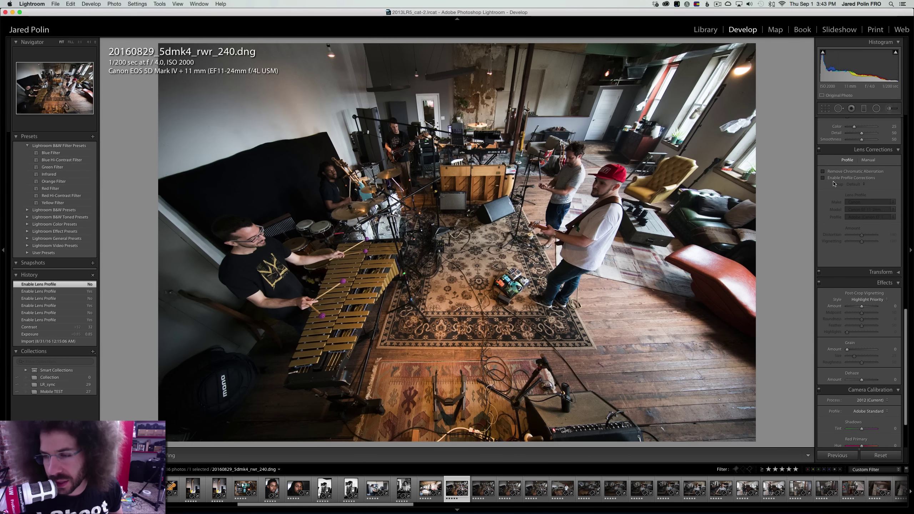
pyautogui.scroll(10, 834, 184)
# Set Clarity +15, apply the Medium Contrast curve, lift Shadows to +43 and warm Temp slightly
pyautogui.moveTo(863, 231); pyautogui.dragTo(864, 232)
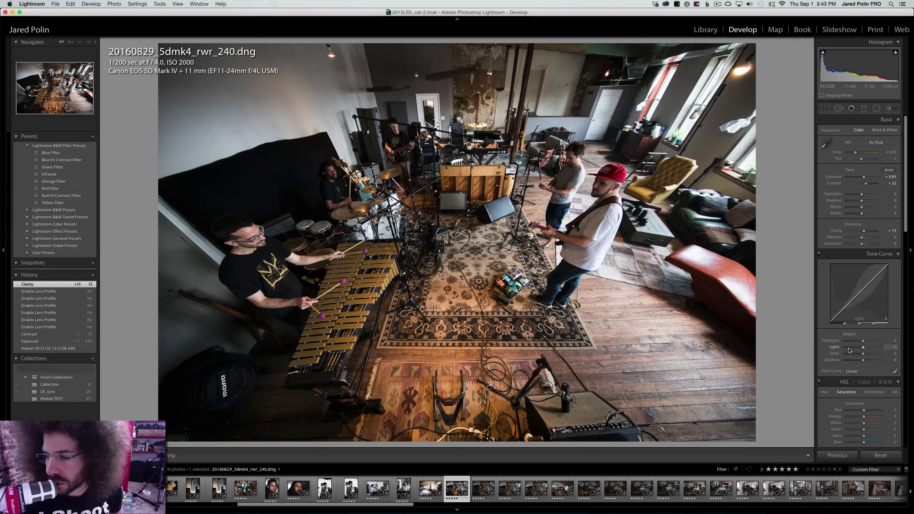
pyautogui.click(853, 371)
pyautogui.click(856, 376)
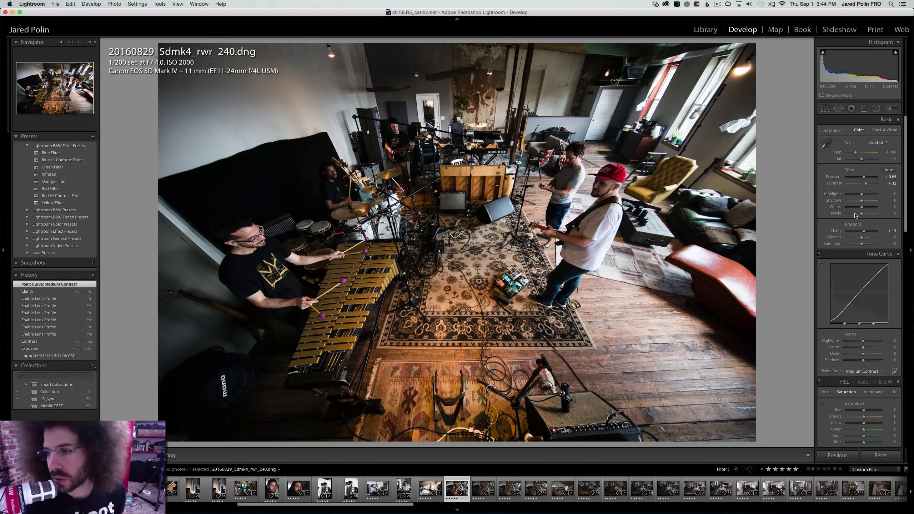
pyautogui.moveTo(868, 201)
pyautogui.mouseDown()
pyautogui.moveTo(865, 176)
pyautogui.moveTo(865, 185)
pyautogui.mouseUp()
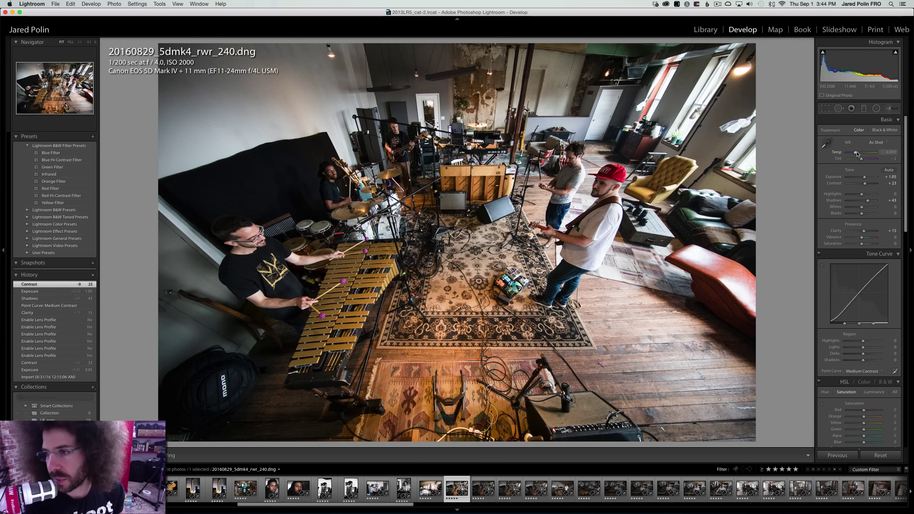
pyautogui.moveTo(857, 153); pyautogui.dragTo(858, 154)
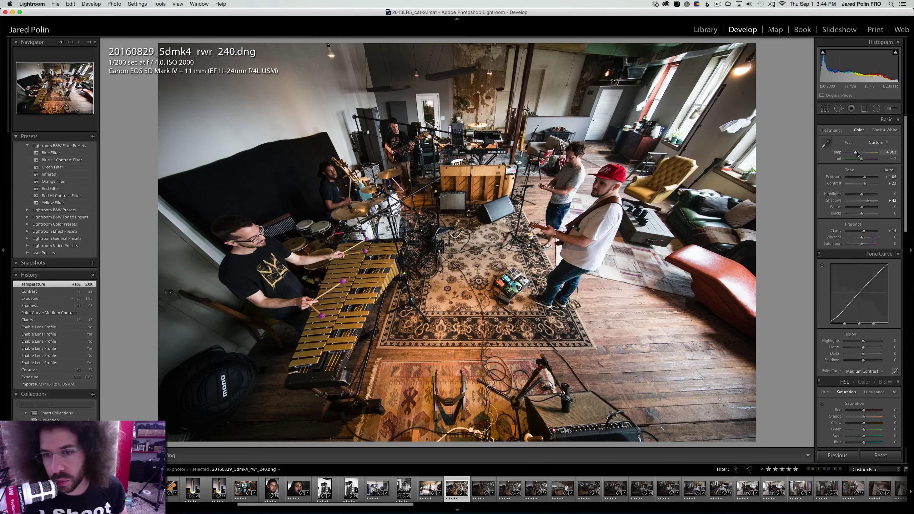
# Step ahead, clear a star rating, and return to rwr_240
pyautogui.press('Right')
pyautogui.press('Right')
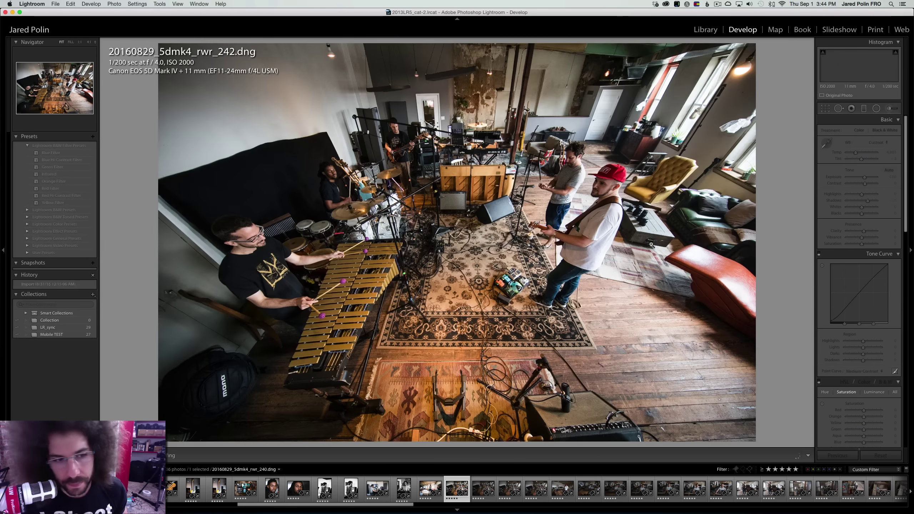
pyautogui.press('0')
pyautogui.press('Right')
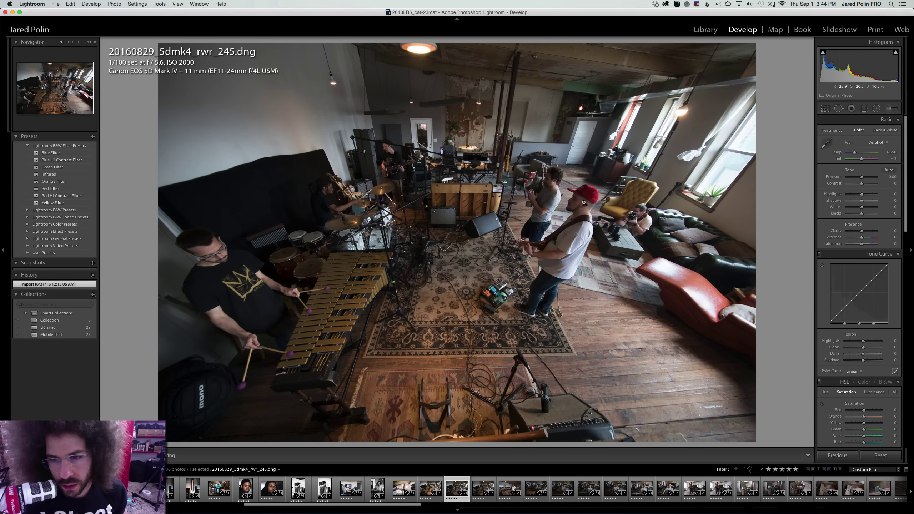
pyautogui.press('Left')
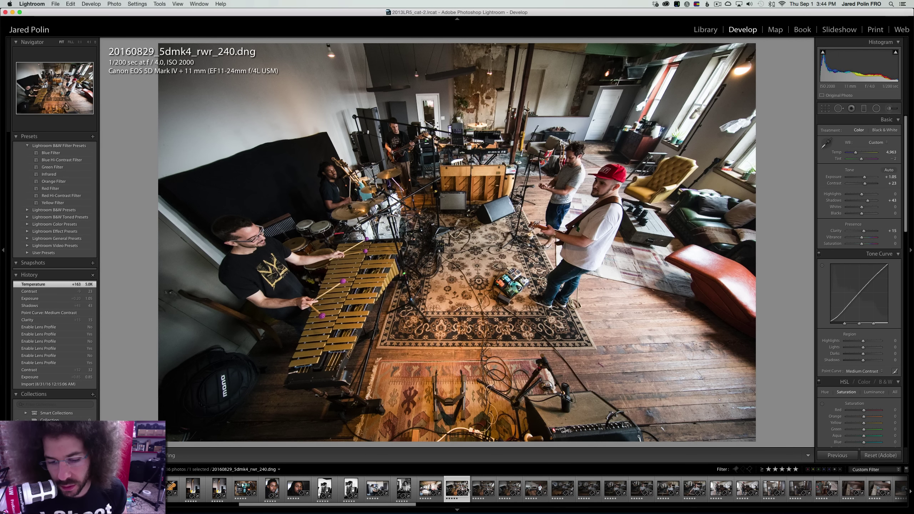
# Sync rwr_240's settings onto rwr_245 and compare the two
pyautogui.keyDown('shift'); pyautogui.click(484, 489); pyautogui.keyUp('shift')
pyautogui.click(842, 456)
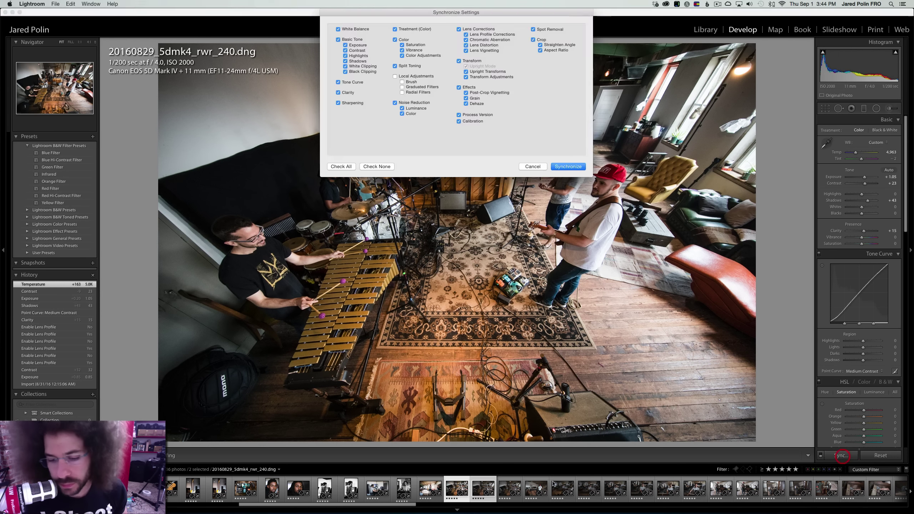
pyautogui.press('Return')
pyautogui.press('Right')
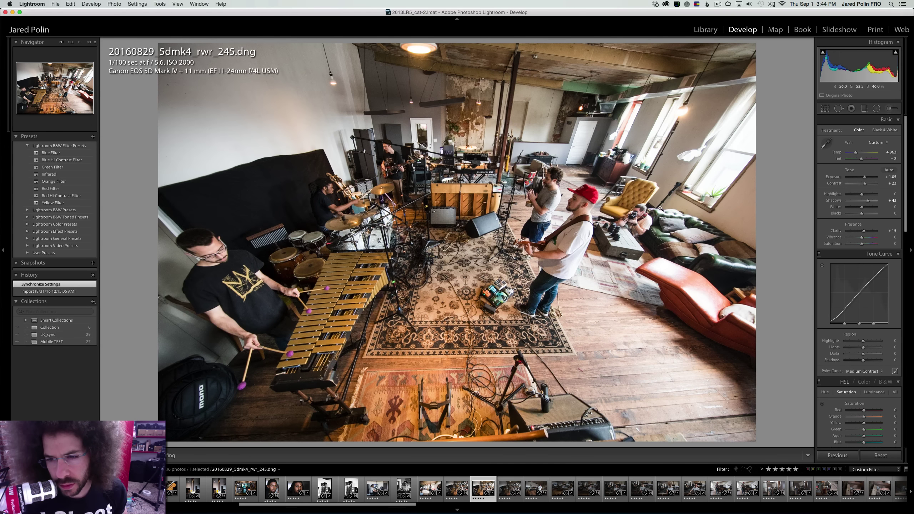
pyautogui.press('Left')
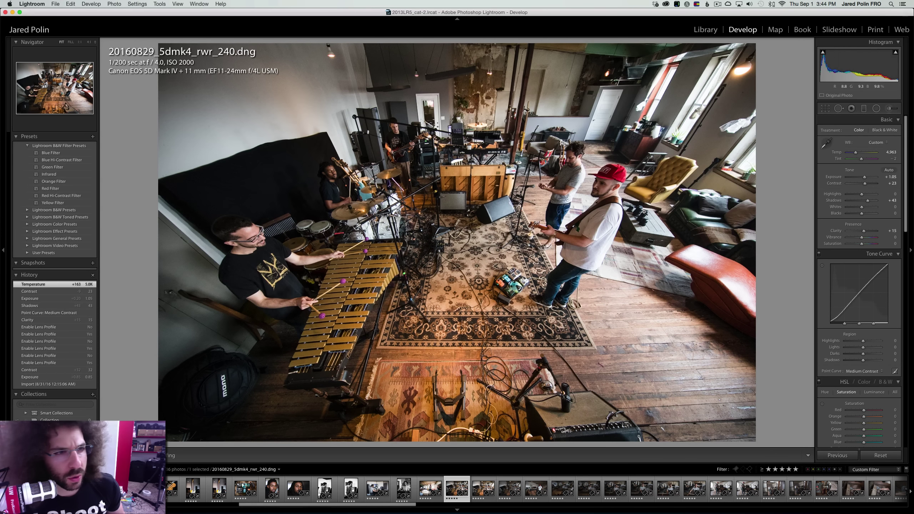
pyautogui.press('Right')
pyautogui.press('Left')
pyautogui.press('Right')
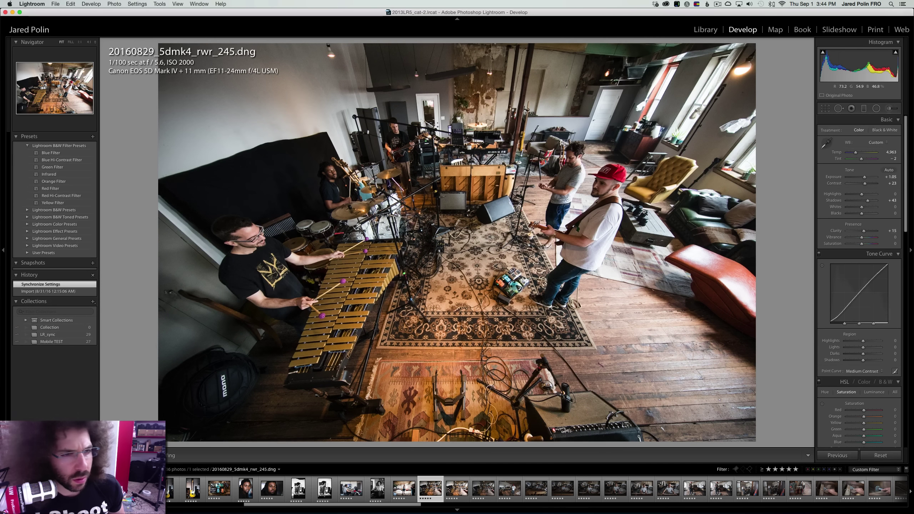
pyautogui.press('Right')
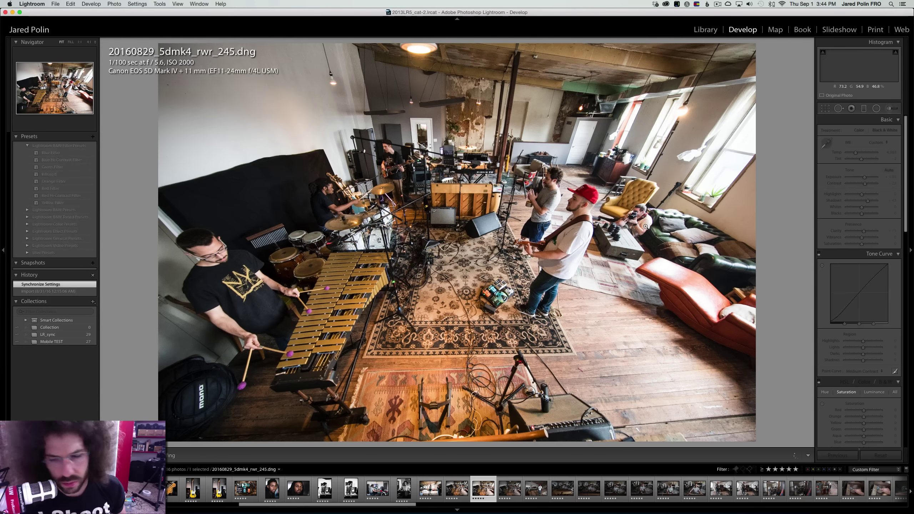
# Raise rwr_245's Contrast to +52 and lower its exposure, comparing against neighbours
pyautogui.click(870, 184)
pyautogui.moveTo(865, 177); pyautogui.dragTo(855, 154)
pyautogui.press('Right')
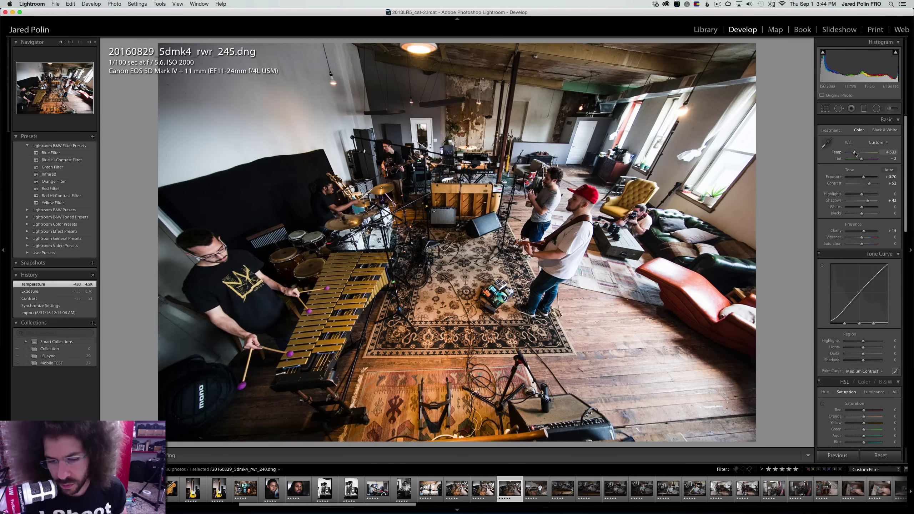
pyautogui.press('Left')
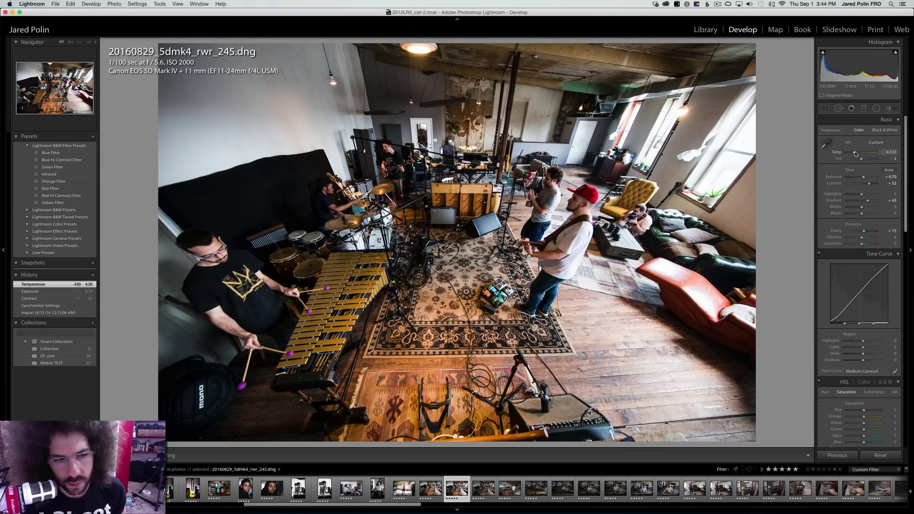
pyautogui.press('Left')
pyautogui.press('Right')
pyautogui.press('Right')
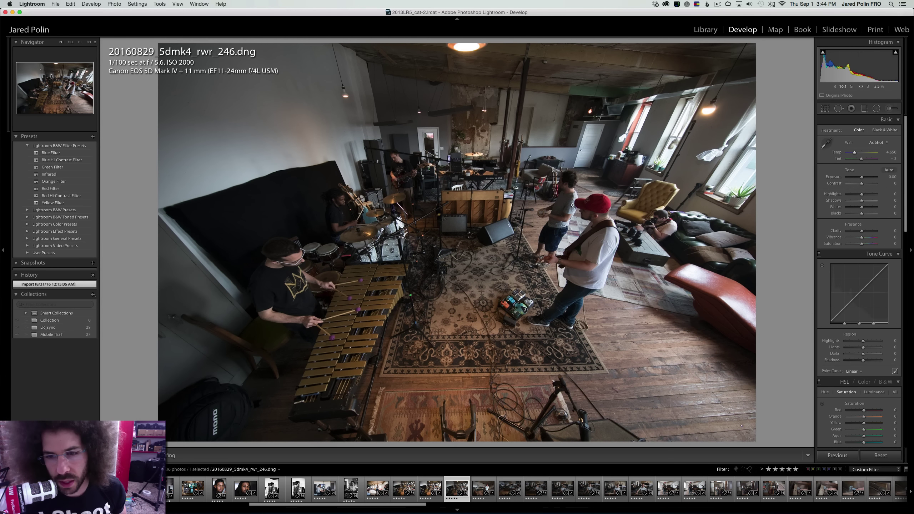
pyautogui.press('Left')
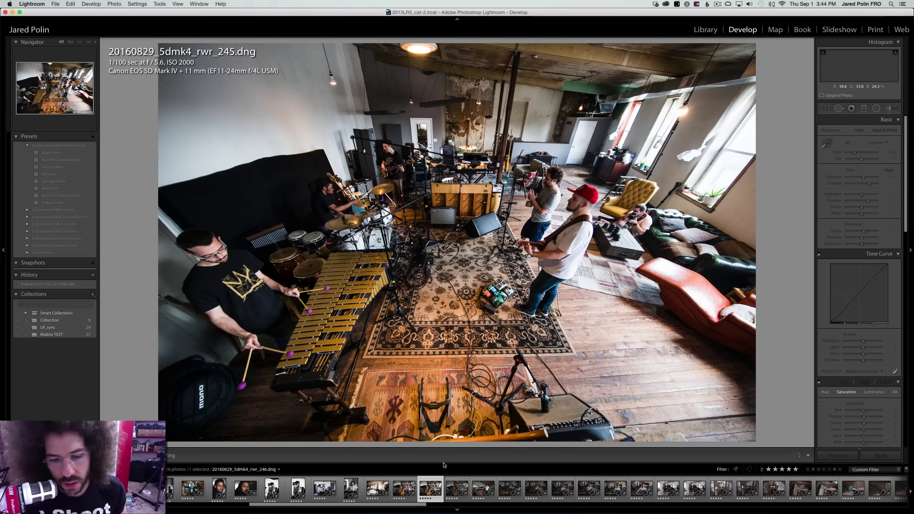
# Sync rwr_245's settings to rwr_246, then brighten it slightly and ease its contrast
pyautogui.keyDown('super'); pyautogui.click(476, 492); pyautogui.keyUp('super')
pyautogui.press('super+shift+c')
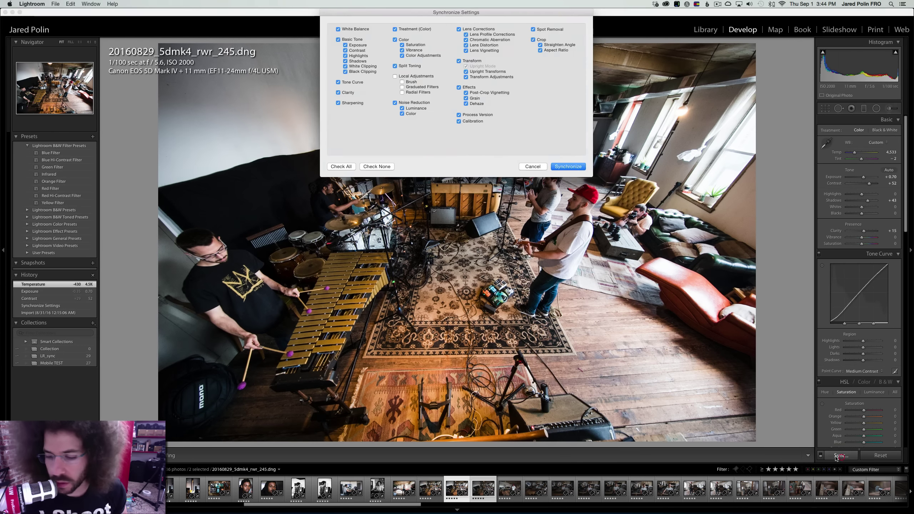
pyautogui.press('Return')
pyautogui.press('super+shift+v')
pyautogui.click(481, 483)
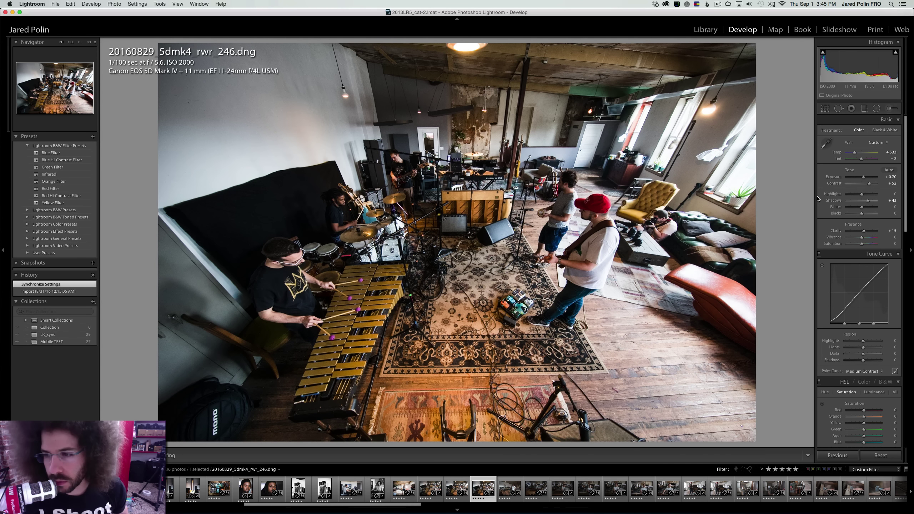
pyautogui.moveTo(864, 178)
pyautogui.mouseDown()
pyautogui.moveTo(863, 196)
pyautogui.moveTo(868, 183)
pyautogui.mouseUp()
# On rwr_247, try black and white and apply the Medium Contrast tone curve
pyautogui.press('Right')
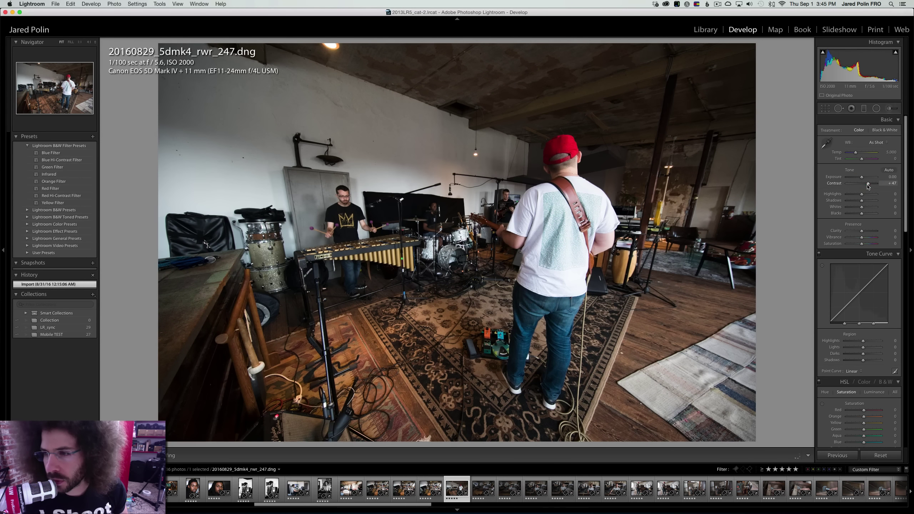
pyautogui.click(878, 130)
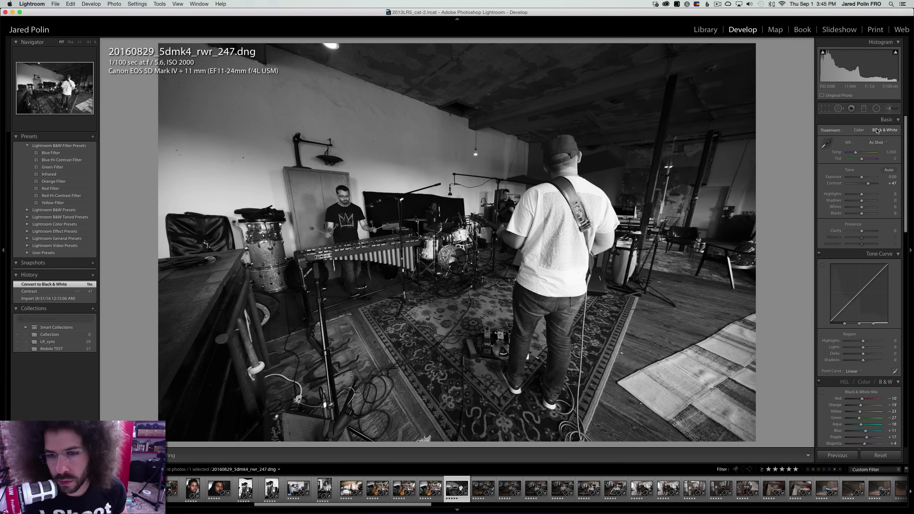
pyautogui.click(859, 131)
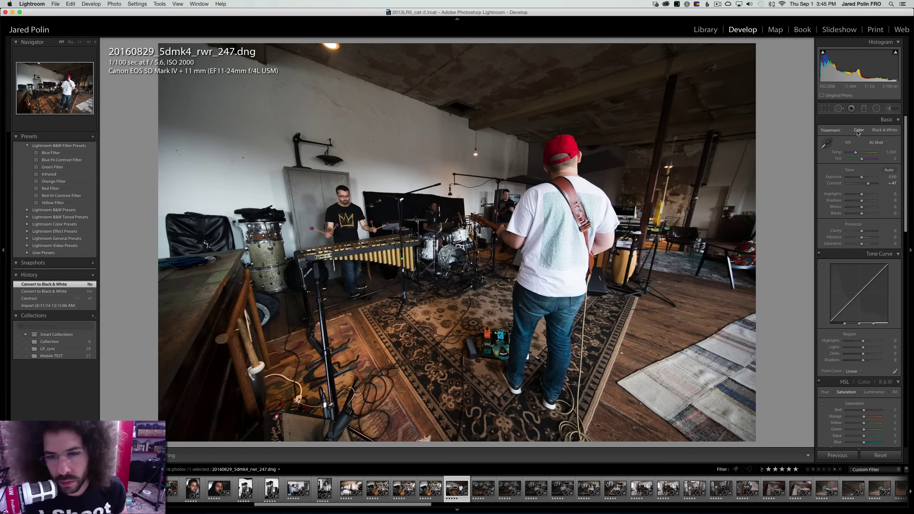
pyautogui.click(879, 131)
pyautogui.click(854, 371)
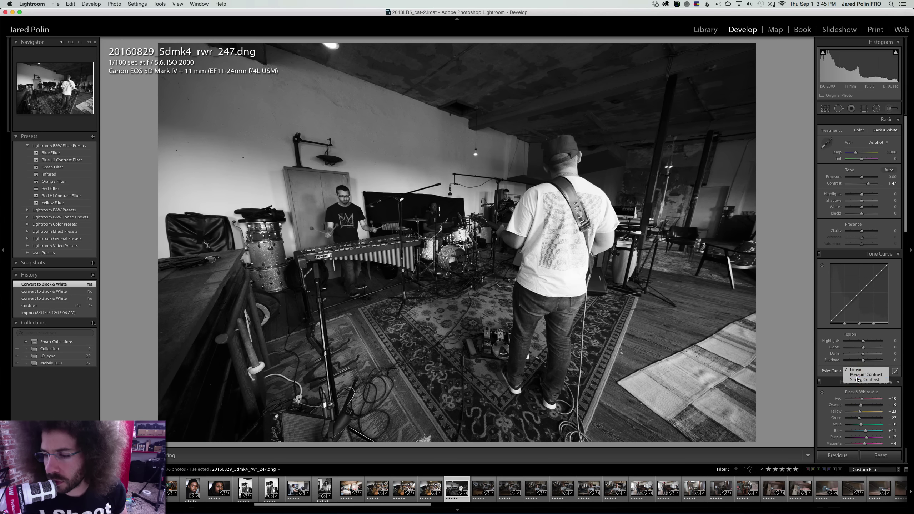
pyautogui.click(864, 375)
# Set Exposure about +0.45, Highlights -61, Clarity +10, Shadows +30, and keep it in colour
pyautogui.moveTo(862, 176)
pyautogui.mouseDown()
pyautogui.moveTo(871, 185)
pyautogui.moveTo(862, 179)
pyautogui.mouseUp()
pyautogui.click(852, 195)
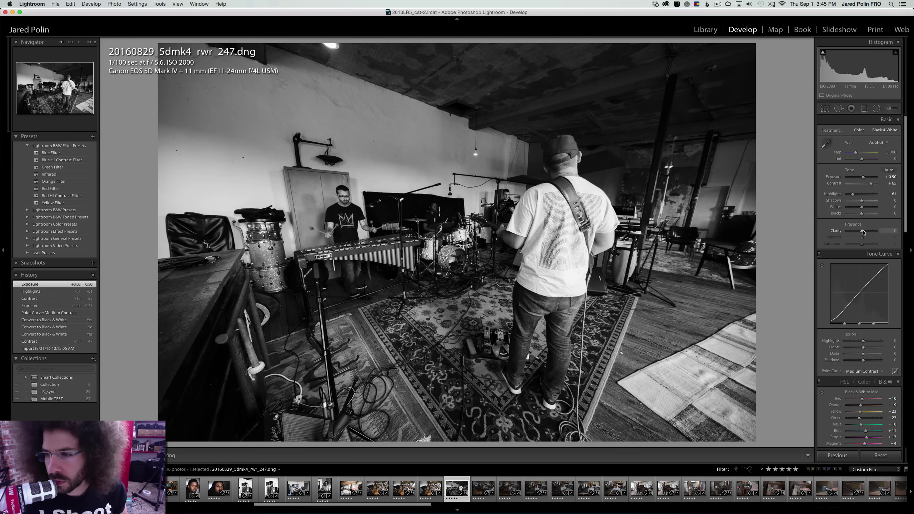
pyautogui.moveTo(865, 232); pyautogui.dragTo(859, 215)
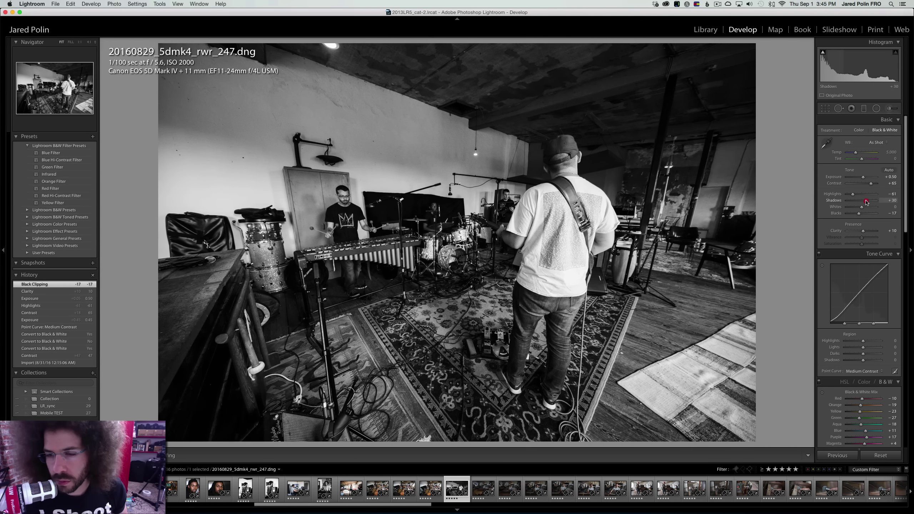
pyautogui.moveTo(867, 203); pyautogui.dragTo(873, 183)
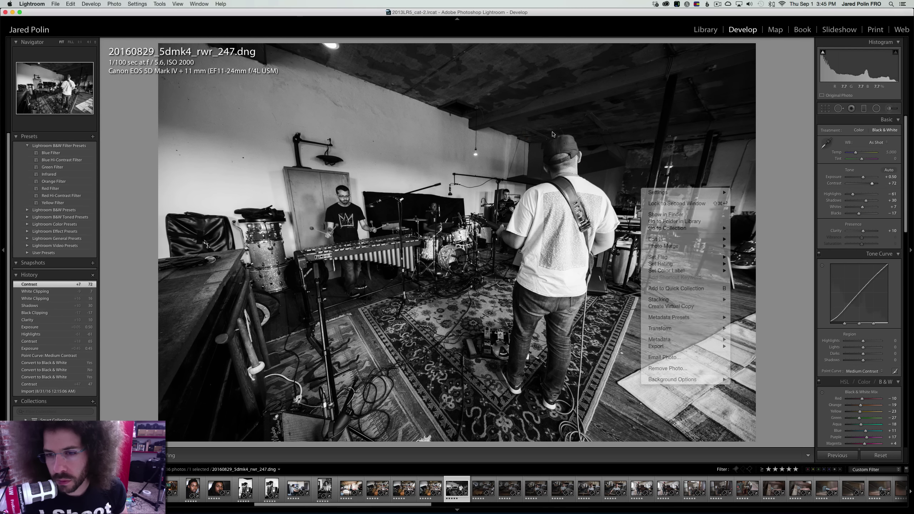
pyautogui.click(860, 130)
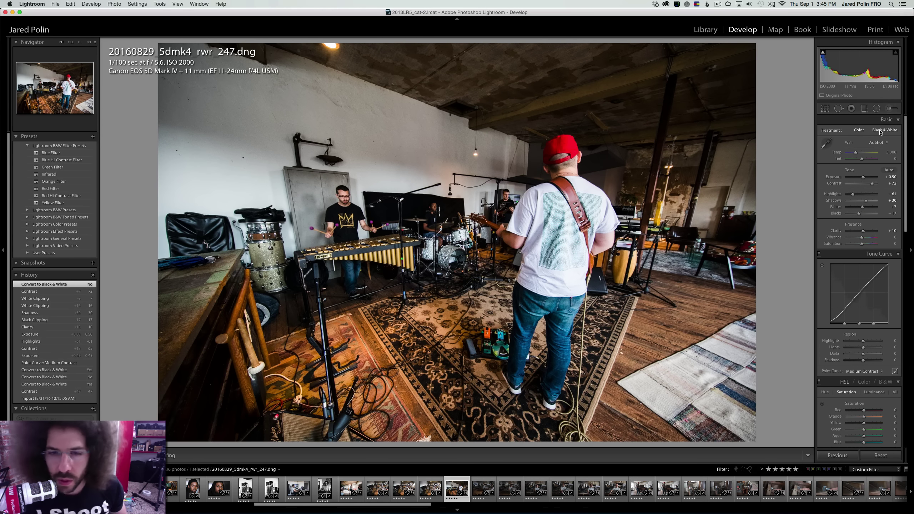
pyautogui.click(878, 131)
pyautogui.click(860, 130)
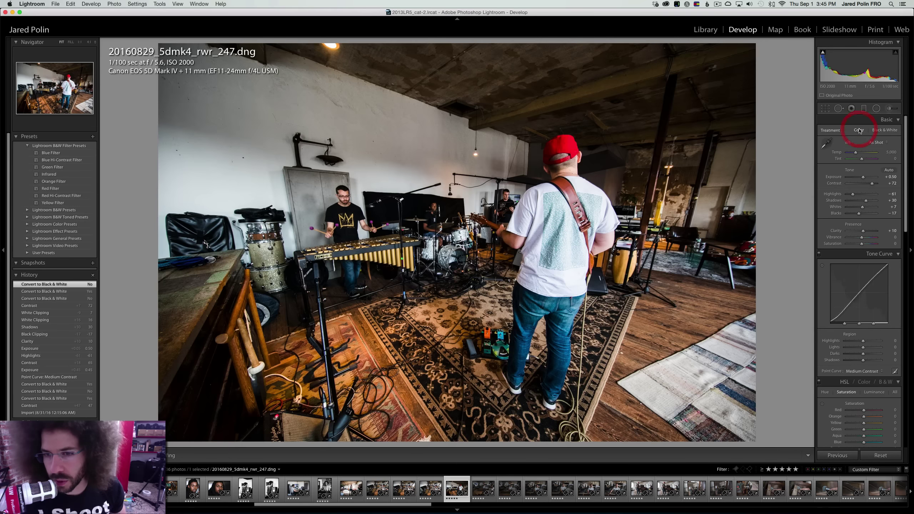
# Make a virtual copy of rwr_247, convert it to black and white, and drop Highlights to -83
pyautogui.rightClick(461, 489)
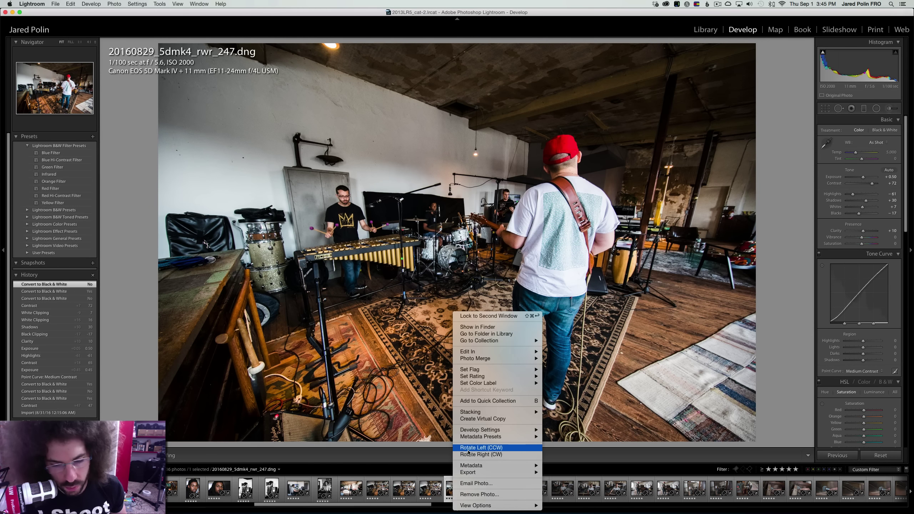
pyautogui.click(467, 420)
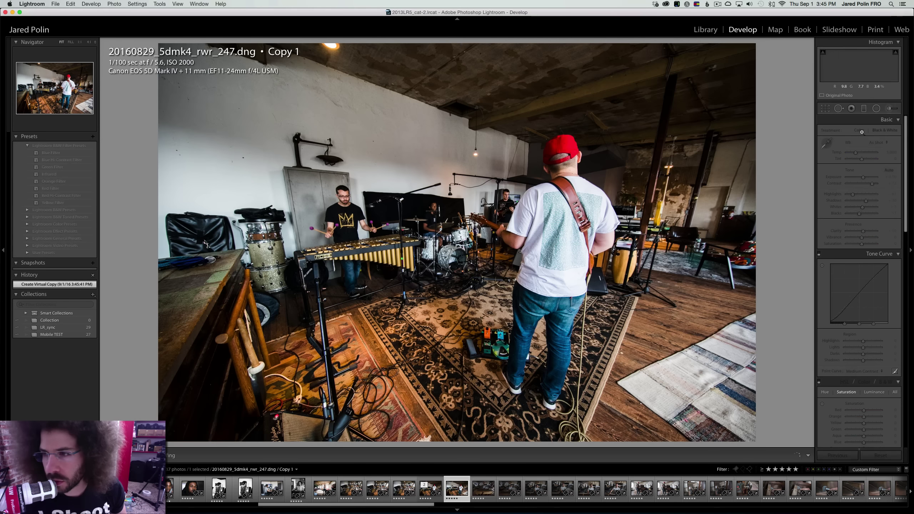
pyautogui.click(879, 132)
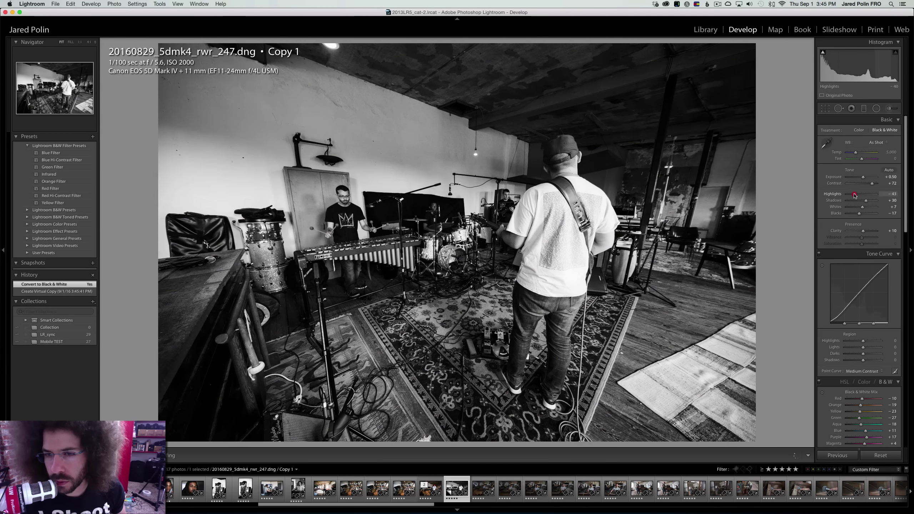
pyautogui.moveTo(853, 195); pyautogui.dragTo(858, 215)
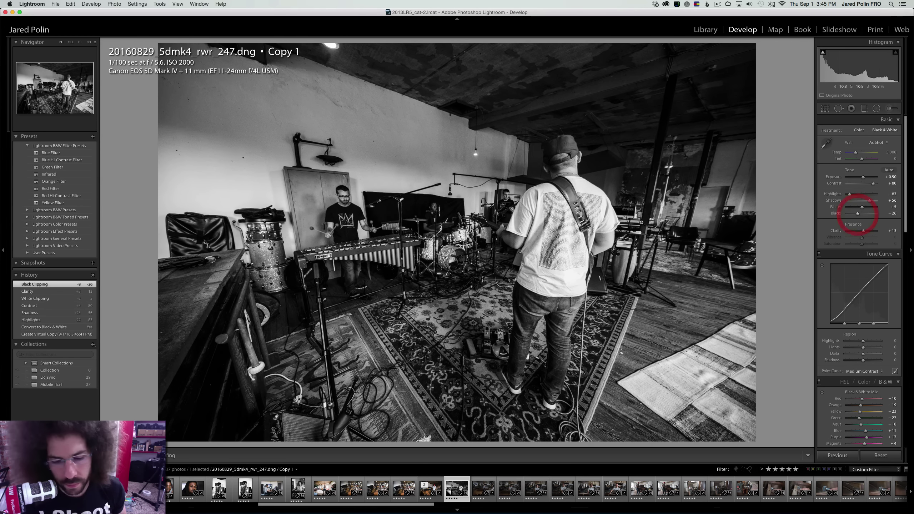
# Brighten rwr_250 to Exposure +0.90 with Contrast +57, previewing black and white before staying colour
pyautogui.press('Right')
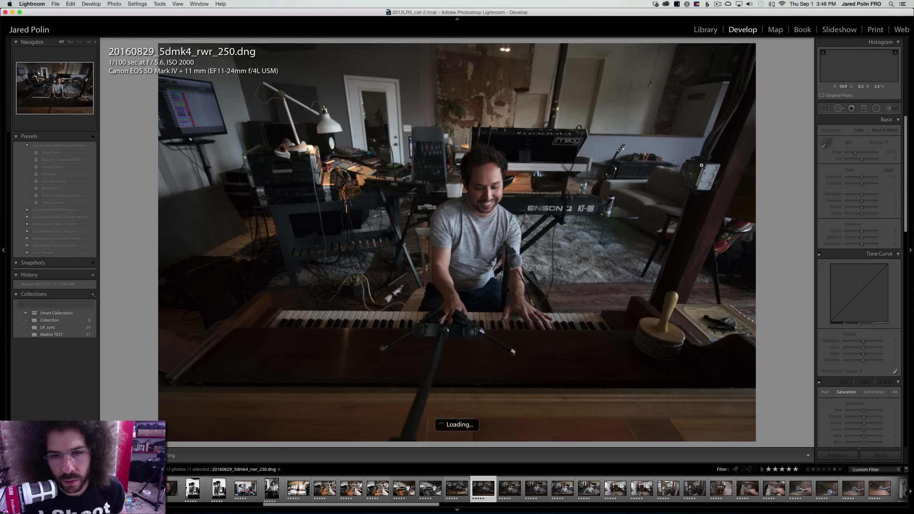
pyautogui.press('Left')
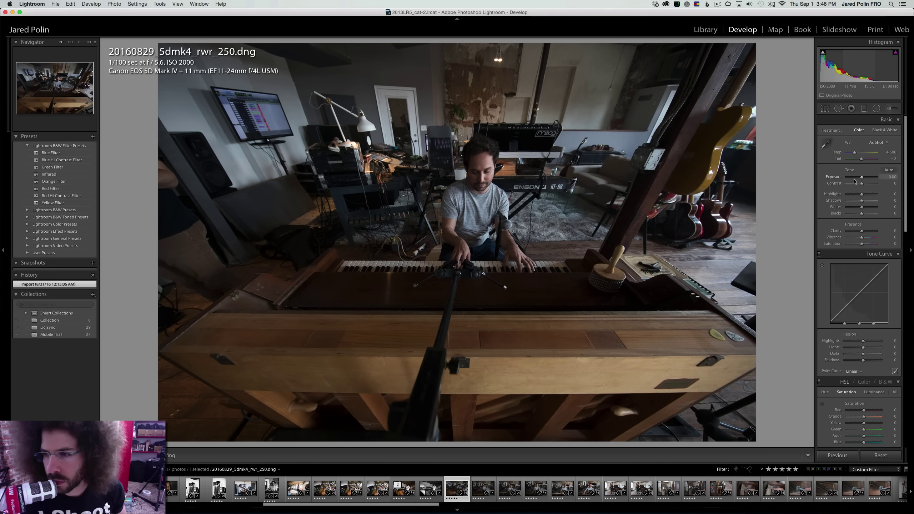
pyautogui.moveTo(864, 179); pyautogui.dragTo(871, 184)
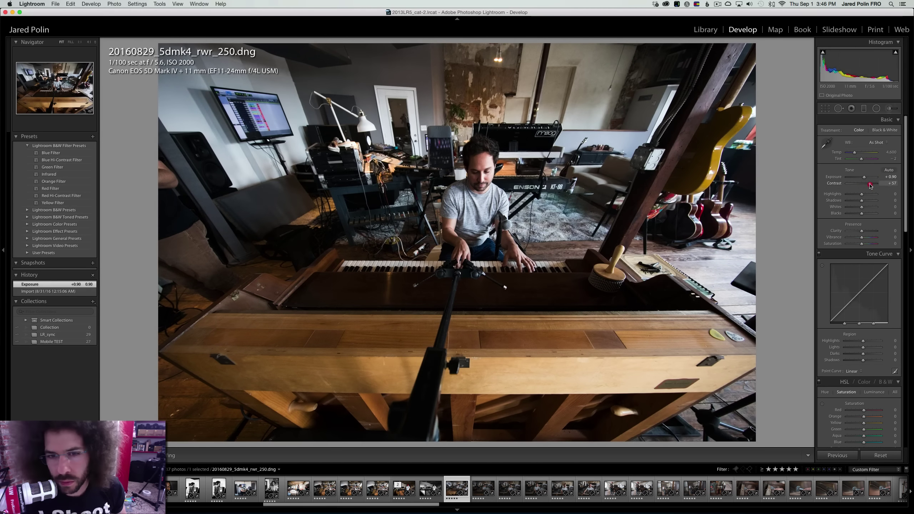
pyautogui.click(880, 131)
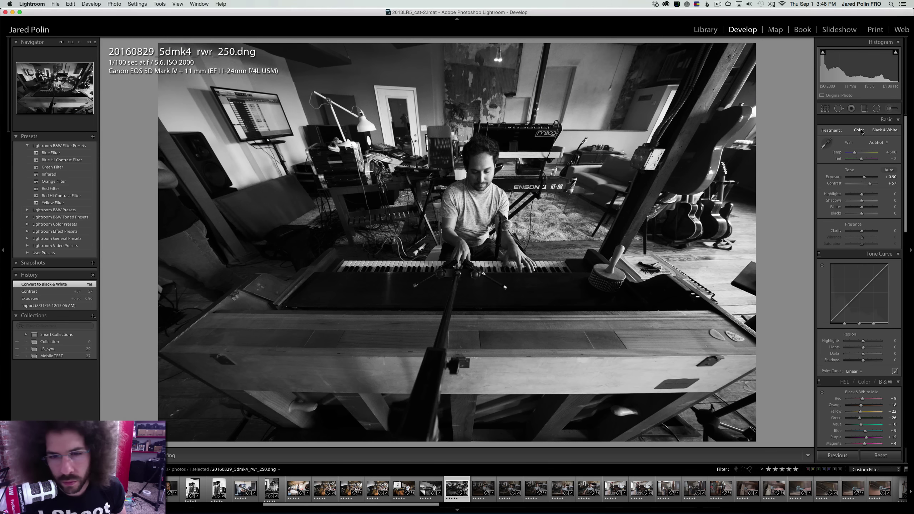
pyautogui.click(861, 130)
# Apply the Medium Contrast curve, Clarity +12, Temp 4,254, Shadows +30, then check the pianist's face
pyautogui.click(853, 372)
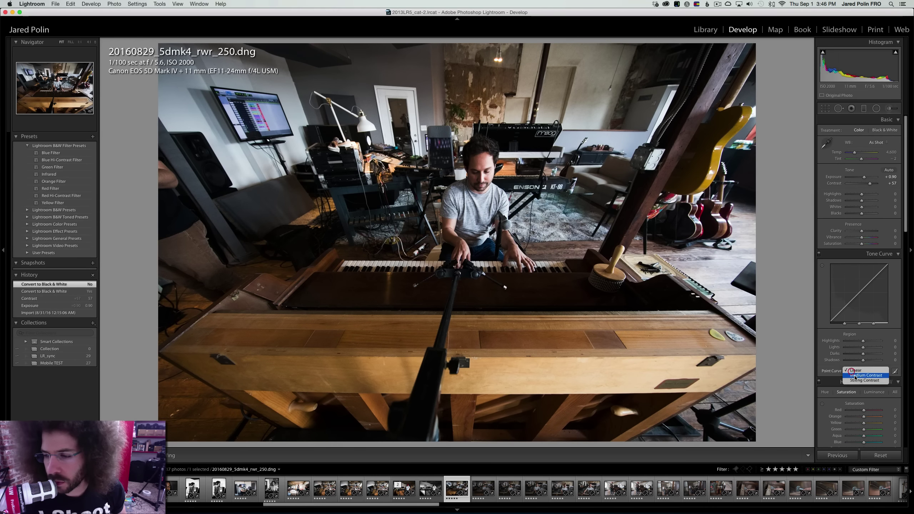
pyautogui.click(856, 377)
pyautogui.moveTo(862, 231); pyautogui.dragTo(863, 231)
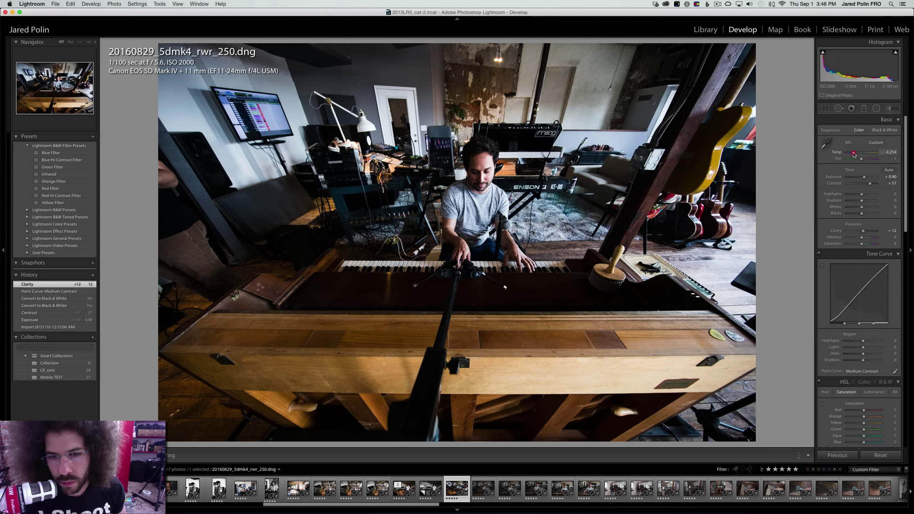
pyautogui.moveTo(855, 154); pyautogui.dragTo(853, 153)
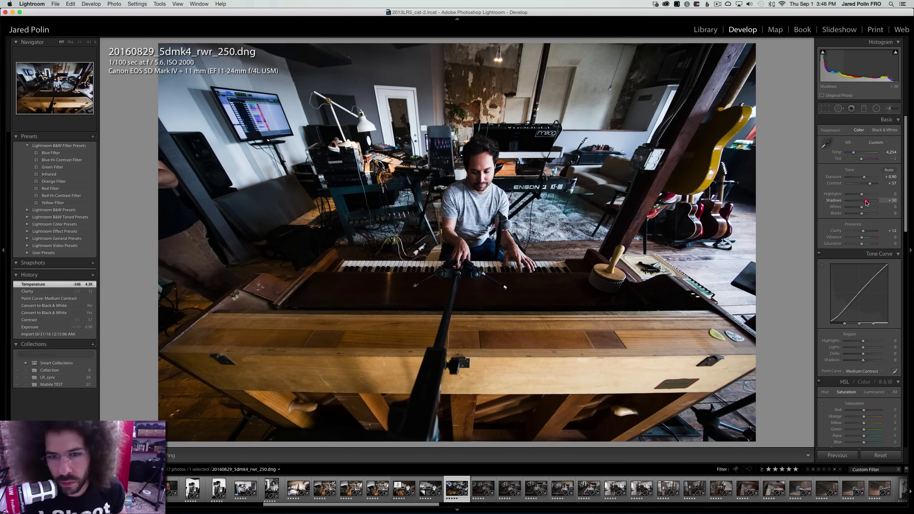
pyautogui.moveTo(867, 203); pyautogui.dragTo(867, 203)
pyautogui.moveTo(379, 154); pyautogui.dragTo(421, 170)
pyautogui.rightClick(419, 179)
pyautogui.click(391, 164)
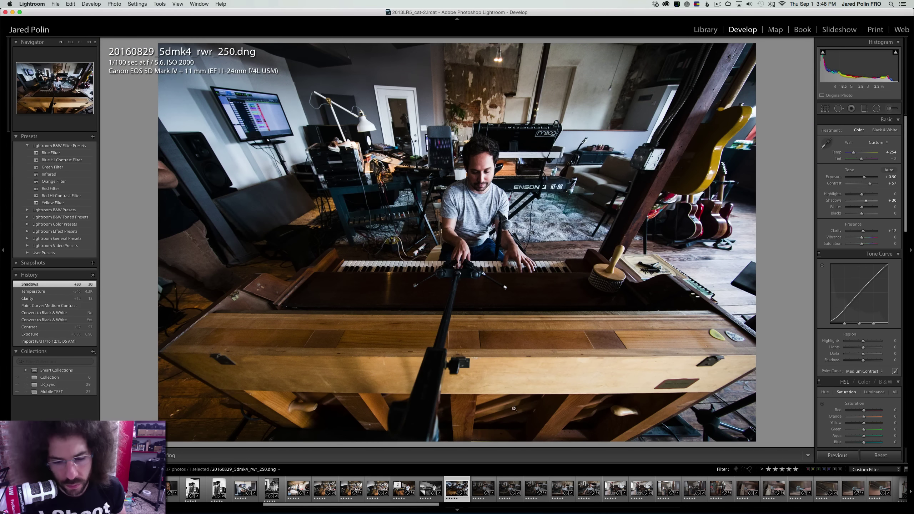
# Synchronize rwr_250's settings onto the next five photos in the filmstrip
pyautogui.keyDown('shift'); pyautogui.click(587, 489); pyautogui.keyUp('shift')
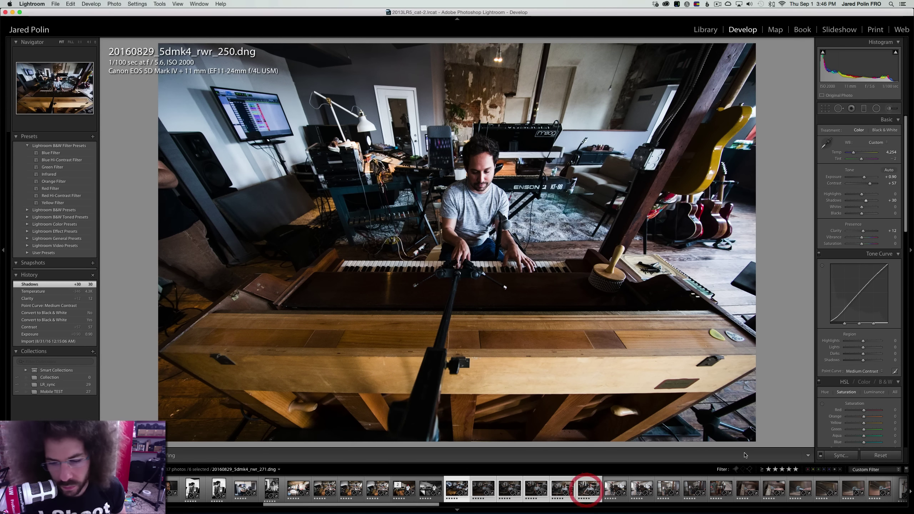
pyautogui.click(842, 456)
pyautogui.press('Return')
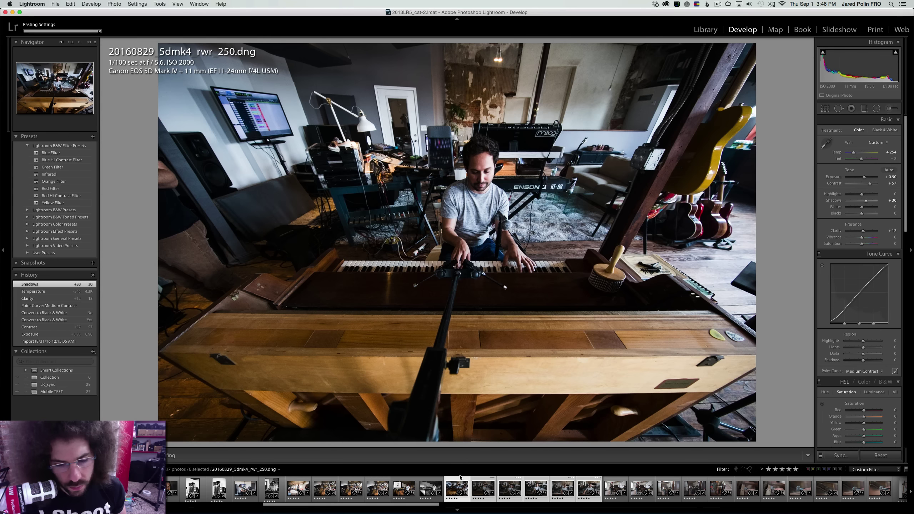
# Narrow the filmstrip selection back to rwr_250 alone
pyautogui.click(462, 477)
pyautogui.scroll(10, 462, 489)
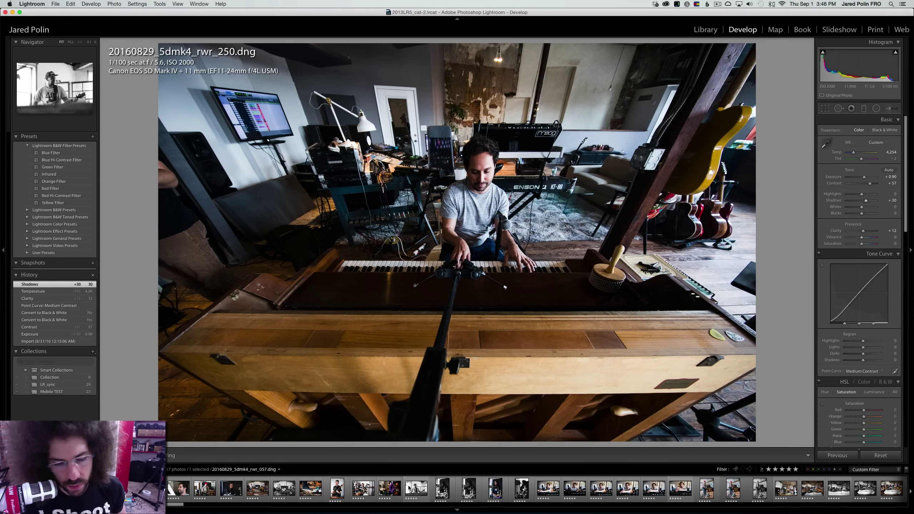
pyautogui.press('super+a')
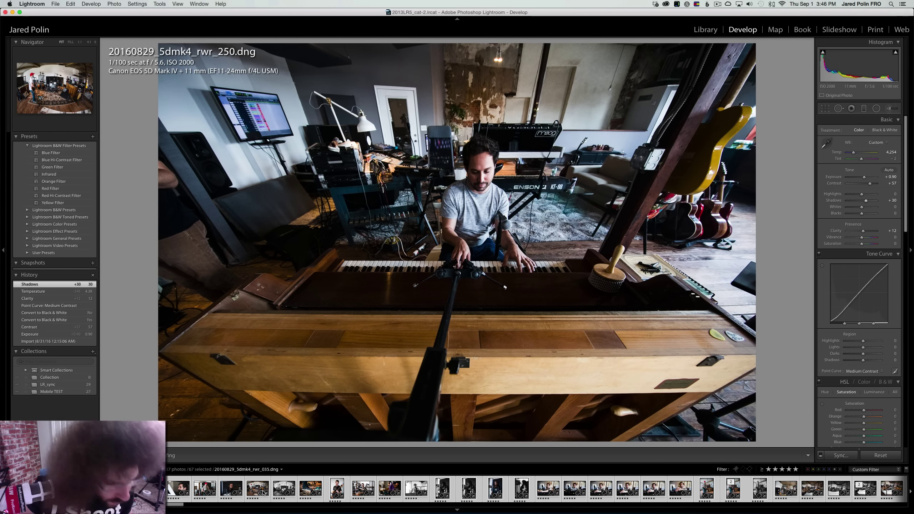
pyautogui.scroll(-10, 284, 492)
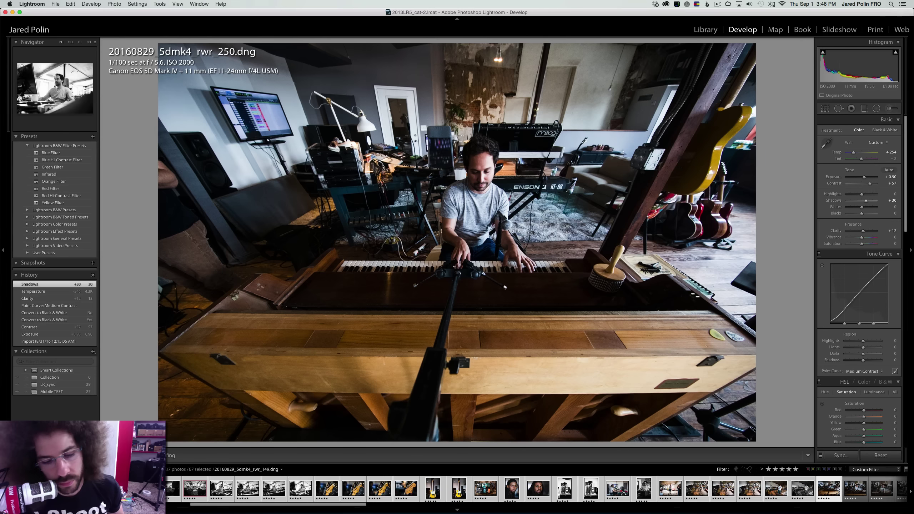
pyautogui.scroll(-10, 335, 482)
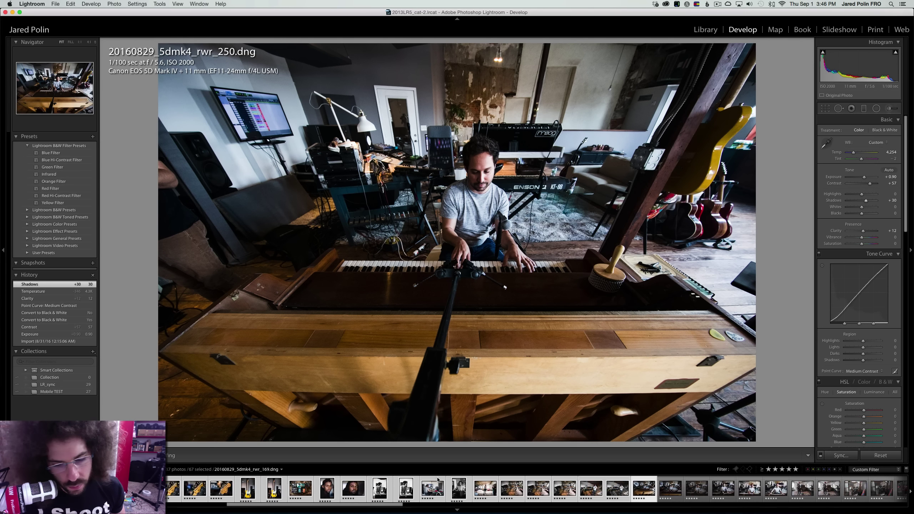
pyautogui.click(375, 481)
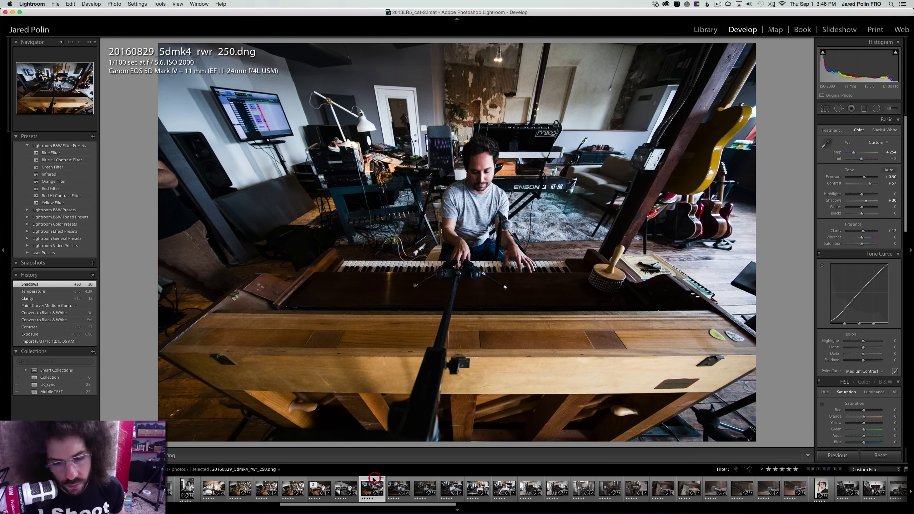
pyautogui.click(717, 4)
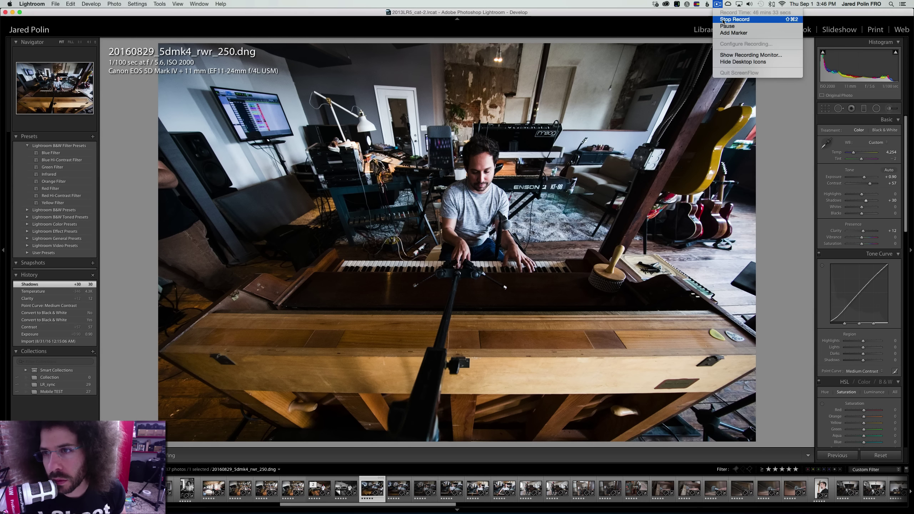
# Raise Exposure to +1.05 and adjust Highlights, previewing Black & White before returning to Color
pyautogui.click(734, 19)
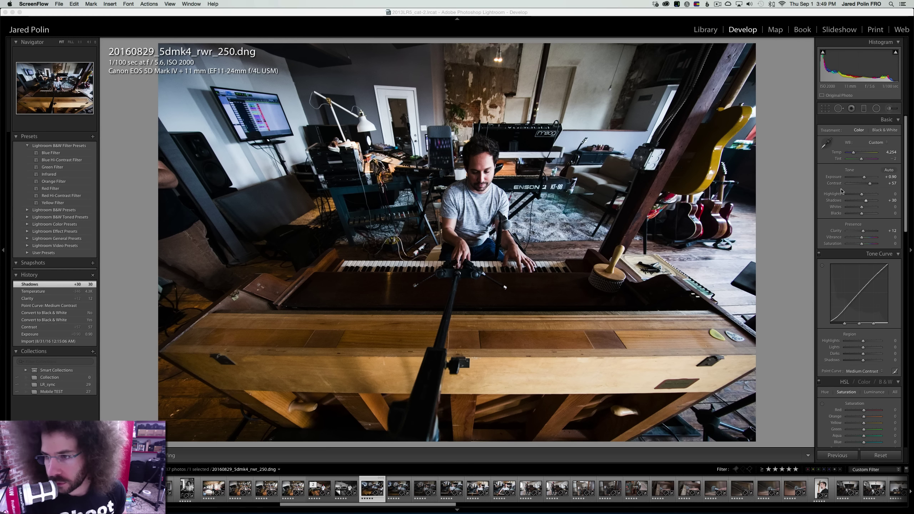
pyautogui.click(866, 195)
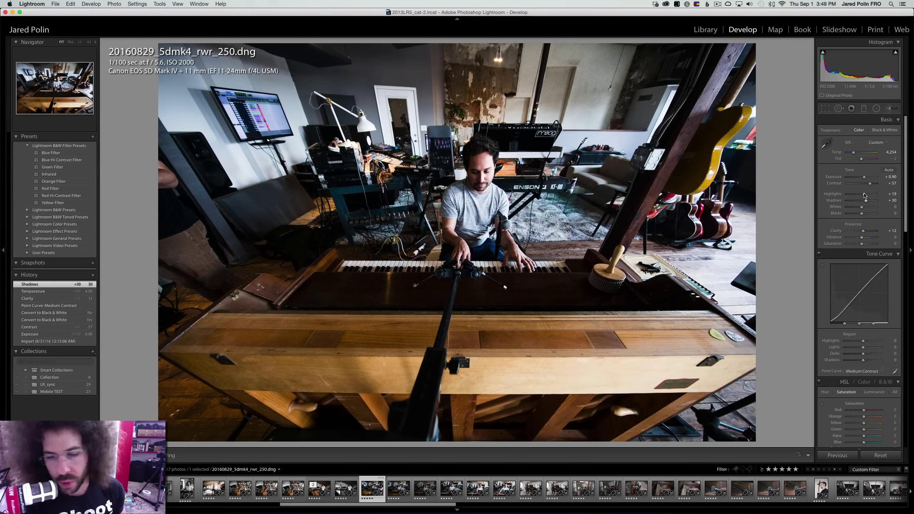
pyautogui.click(879, 134)
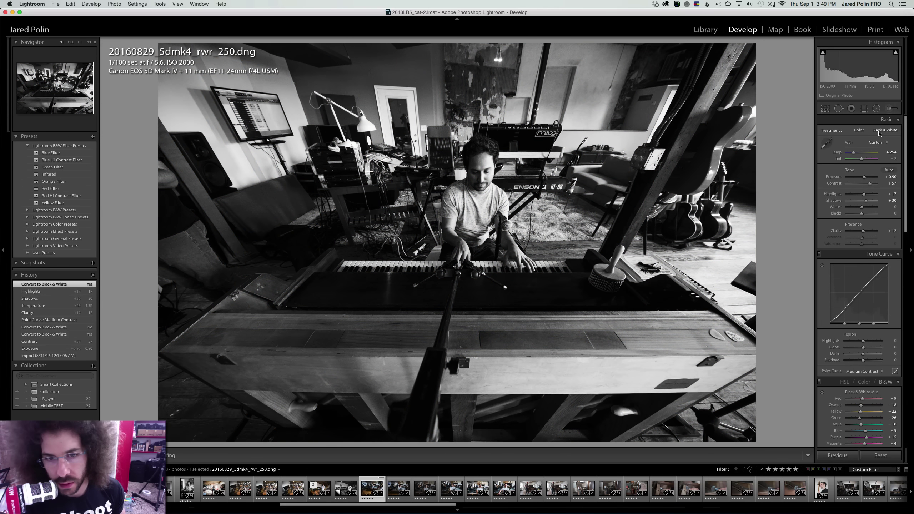
pyautogui.click(864, 131)
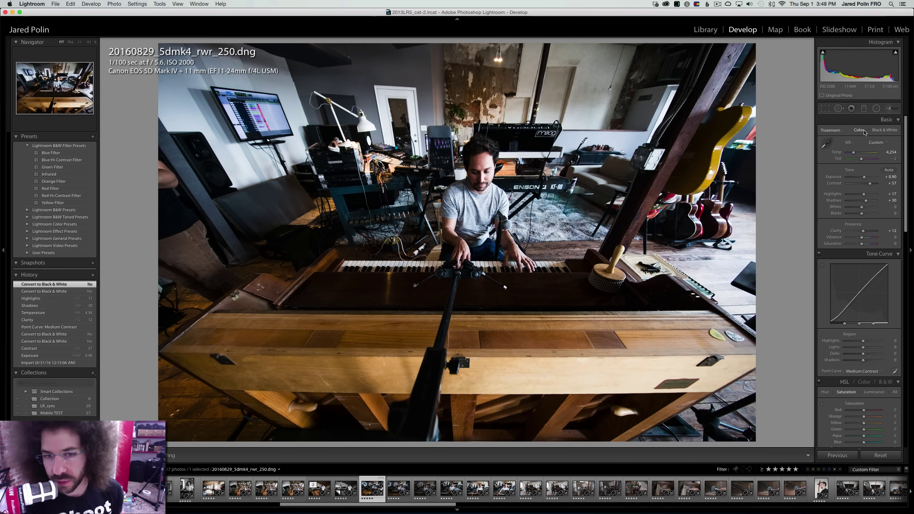
pyautogui.moveTo(864, 177); pyautogui.dragTo(860, 195)
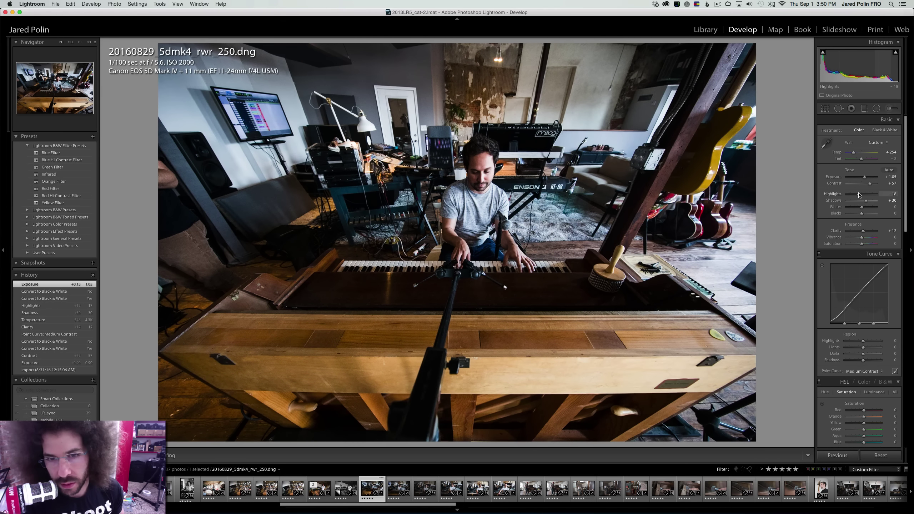
# Inspect the pianist's face at 1:1 and compare black-and-white against colour again, keeping colour
pyautogui.click(484, 170)
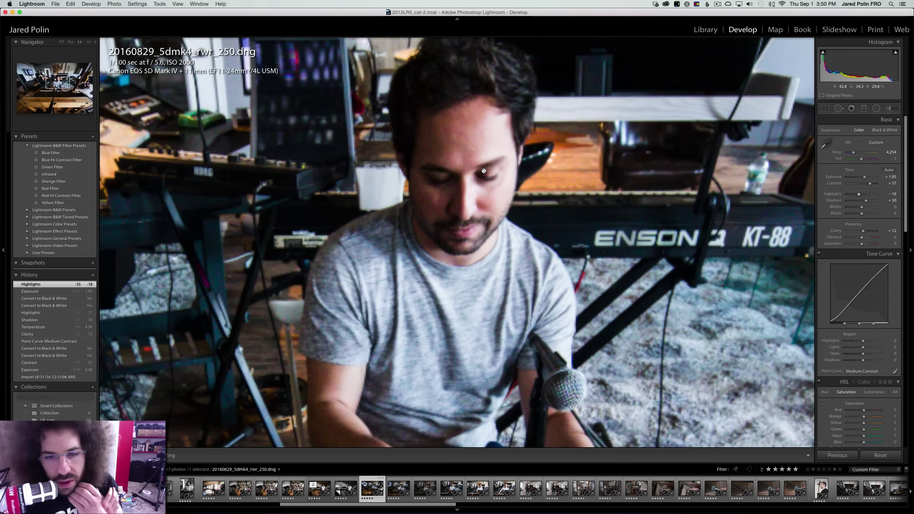
pyautogui.click(485, 171)
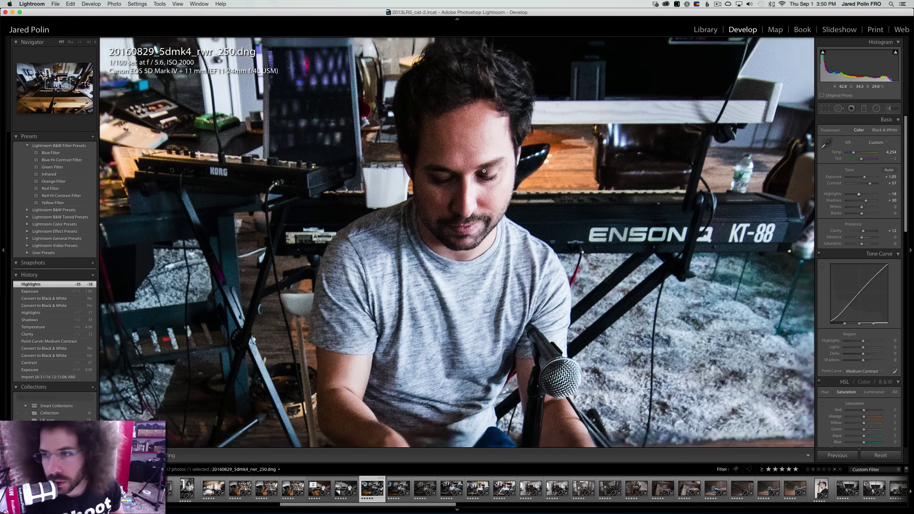
pyautogui.click(883, 130)
pyautogui.click(859, 130)
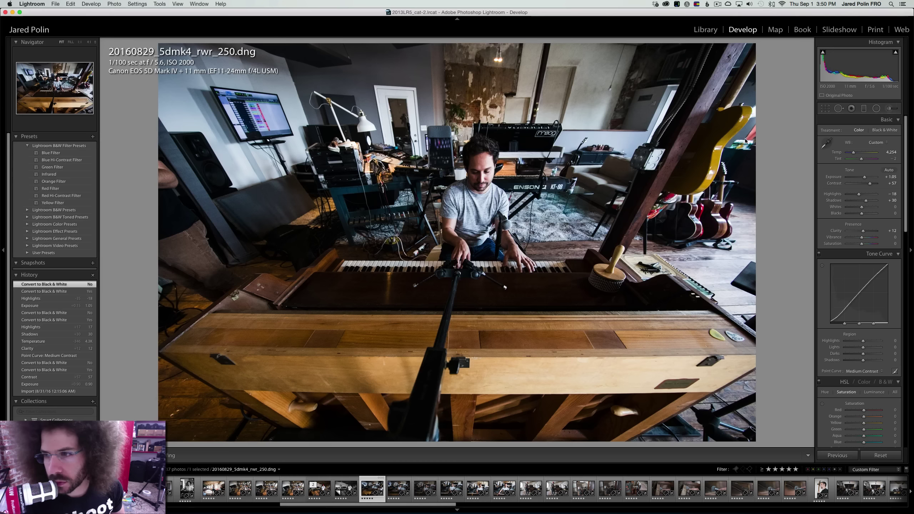
pyautogui.rightClick(451, 151)
pyautogui.press('Escape')
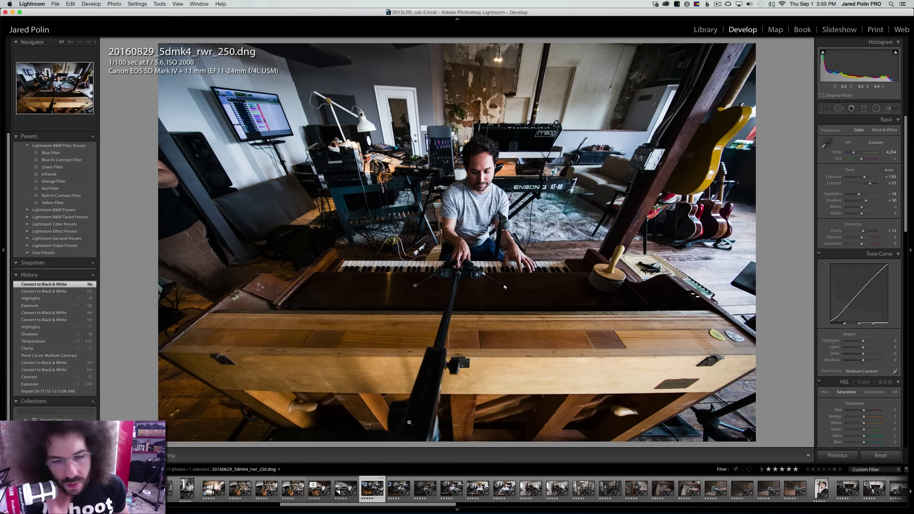
# Check the synced settings on rwr_255 and the neighbouring photos toward rwr_252
pyautogui.click(427, 491)
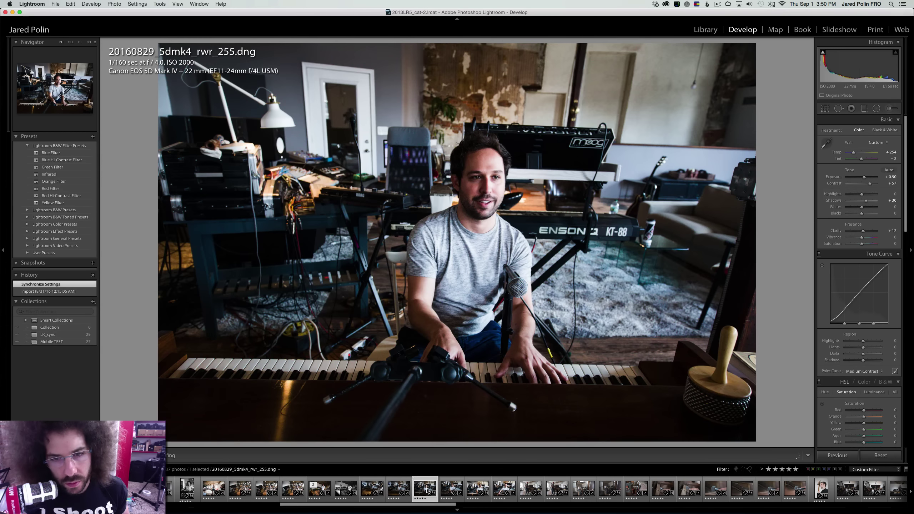
pyautogui.press('Left')
pyautogui.press('Left')
pyautogui.press('Left')
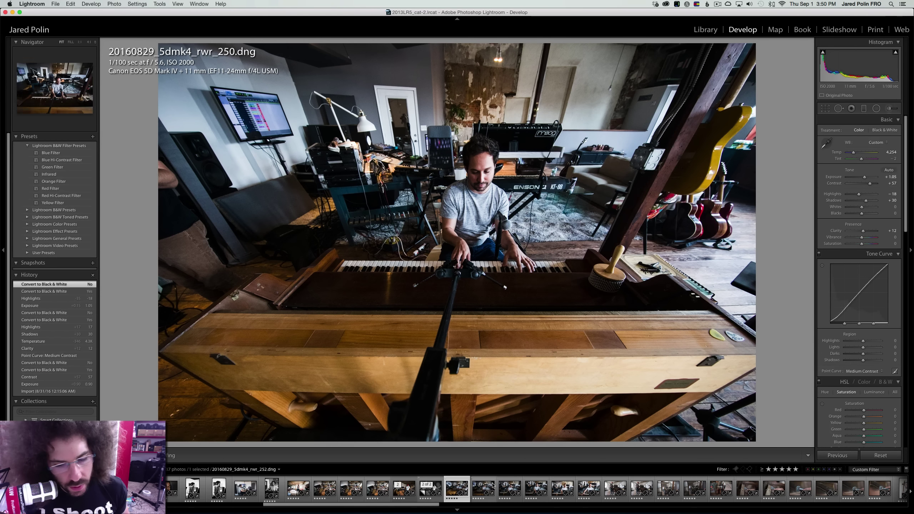
pyautogui.scroll(-2, 488, 487)
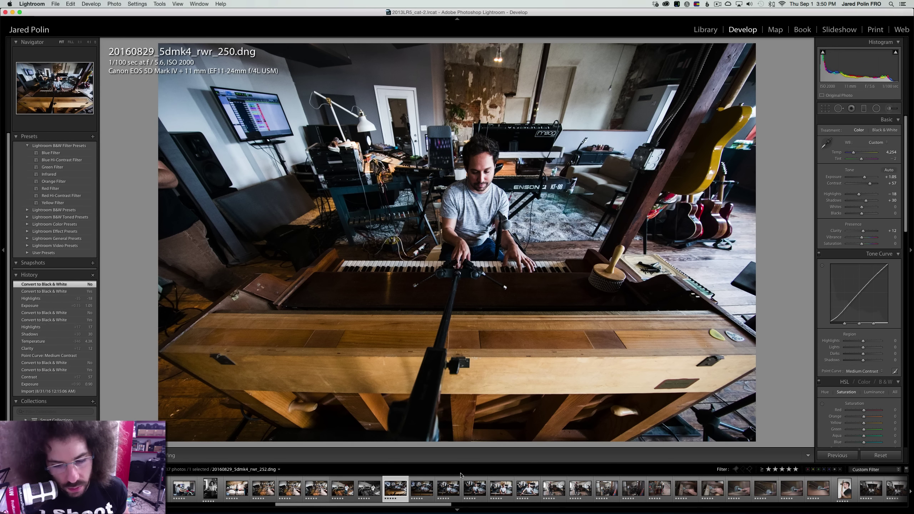
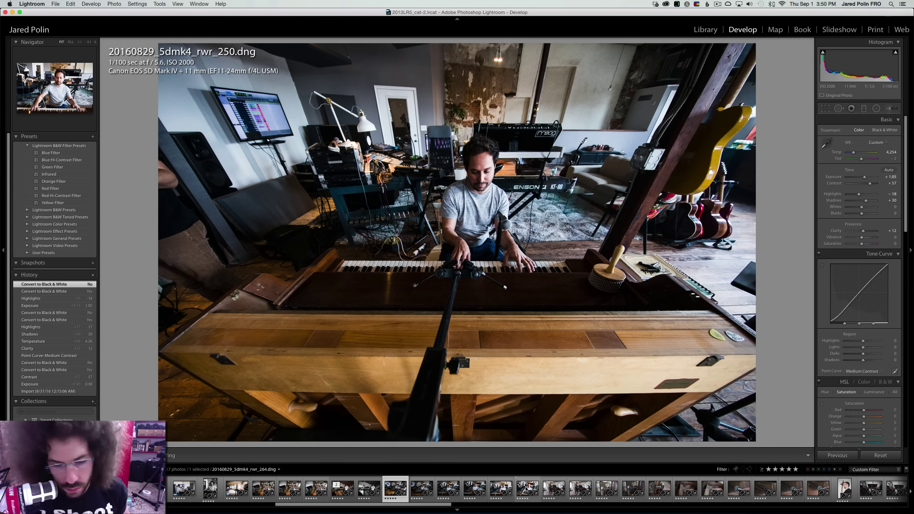
# Review the filmstrip from 247 to 264, then select photo 250 plus the next three for syncing
pyautogui.hscroll(-10, 527, 489)
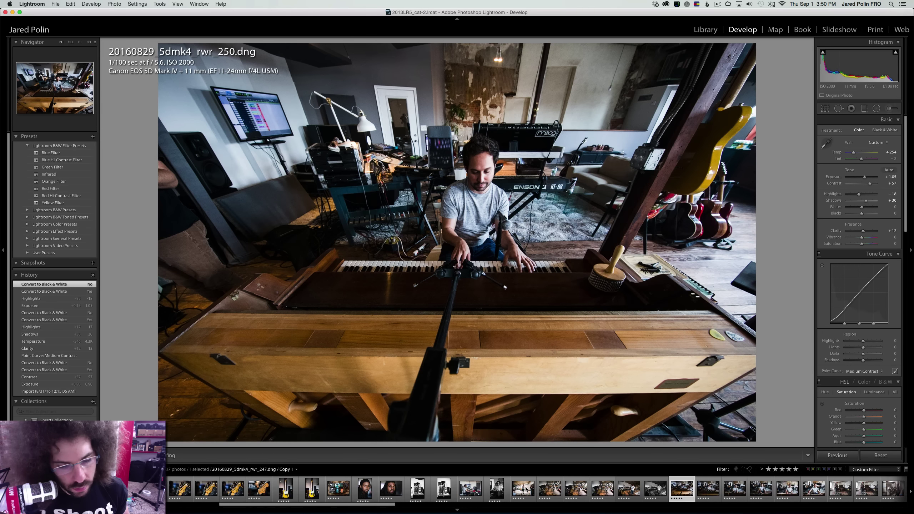
pyautogui.hscroll(10, 525, 489)
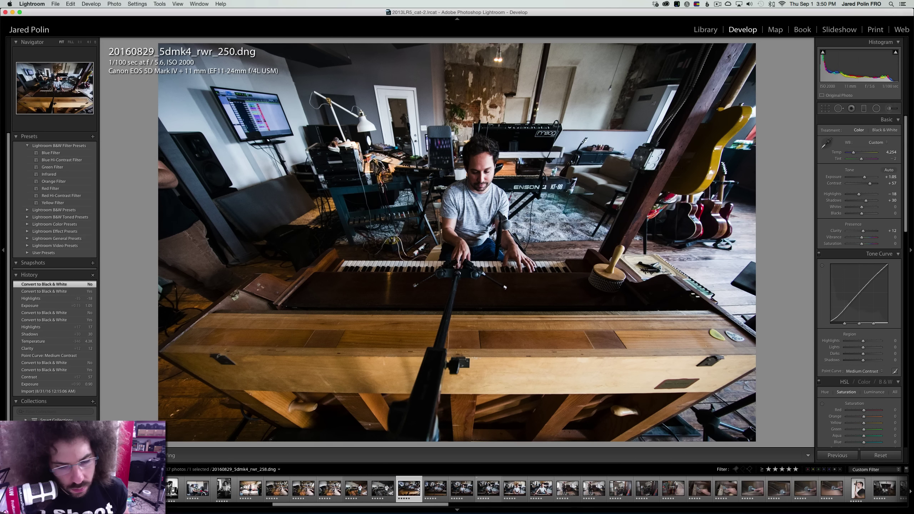
pyautogui.click(380, 493)
pyautogui.press('super+z')
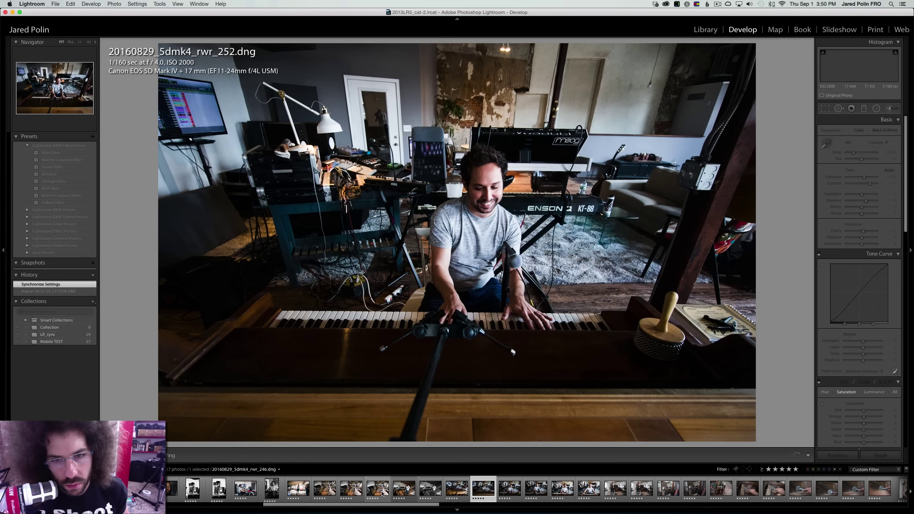
pyautogui.press('Right')
pyautogui.press('Right')
pyautogui.press('Right')
pyautogui.press('Right')
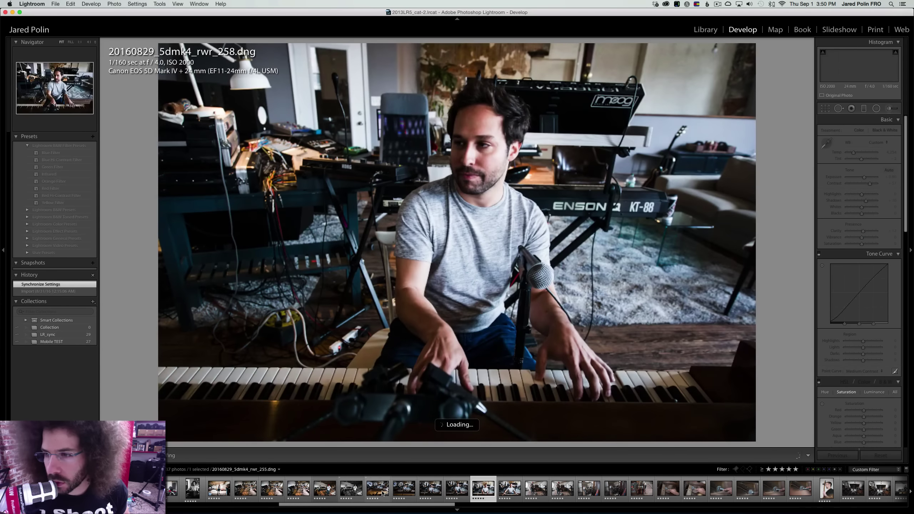
pyautogui.press('Right')
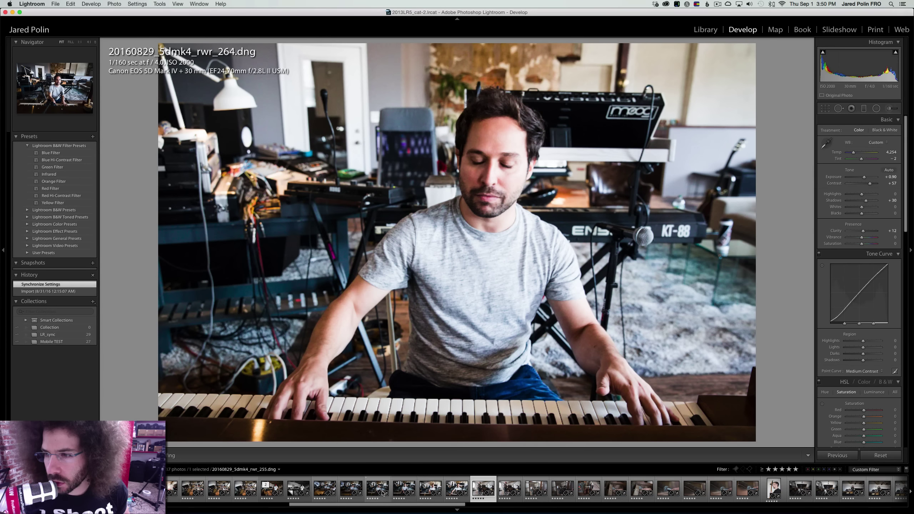
pyautogui.press('Left')
pyautogui.press('Left')
pyautogui.press('Left')
pyautogui.press('Left')
pyautogui.press('Left')
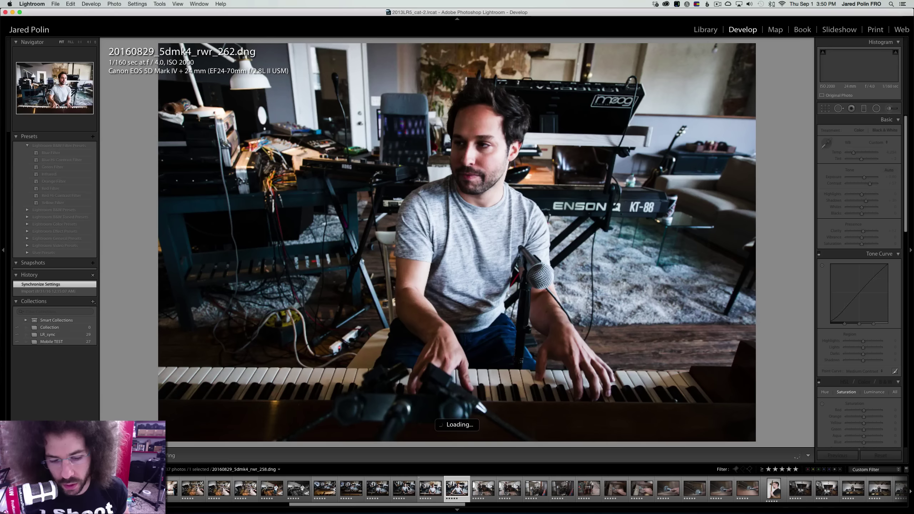
pyautogui.press('Left')
pyautogui.press('Left')
pyautogui.press('Left')
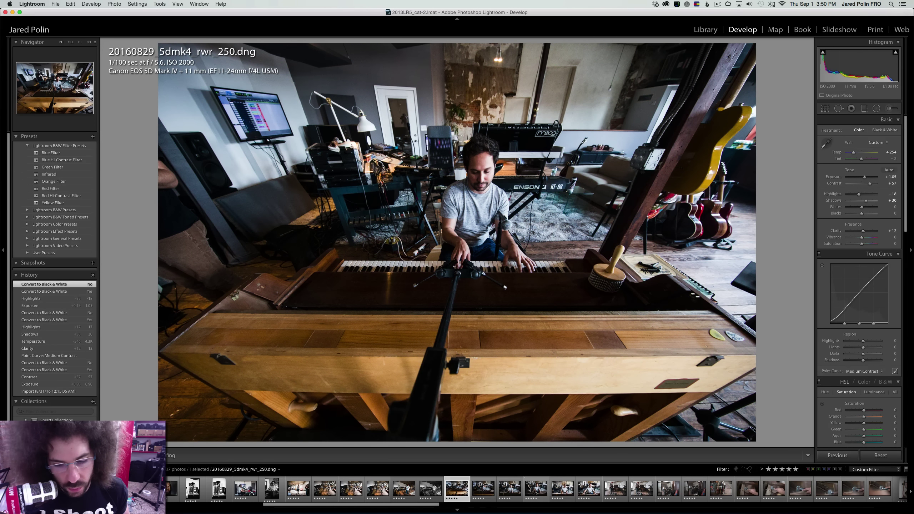
pyautogui.keyDown('shift'); pyautogui.click(538, 492); pyautogui.keyUp('shift')
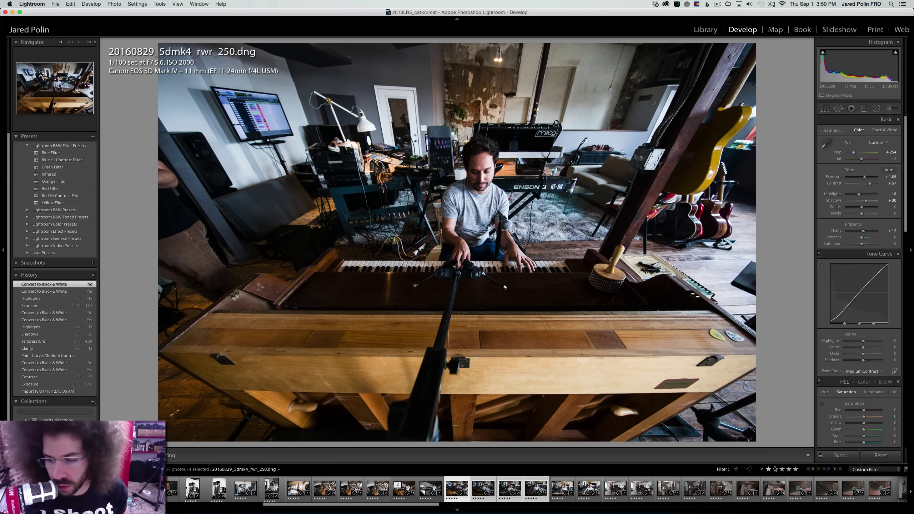
pyautogui.click(834, 461)
# Apply 250's settings to the selection, then try photo 252 in black and white before keeping colour
pyautogui.press('Return')
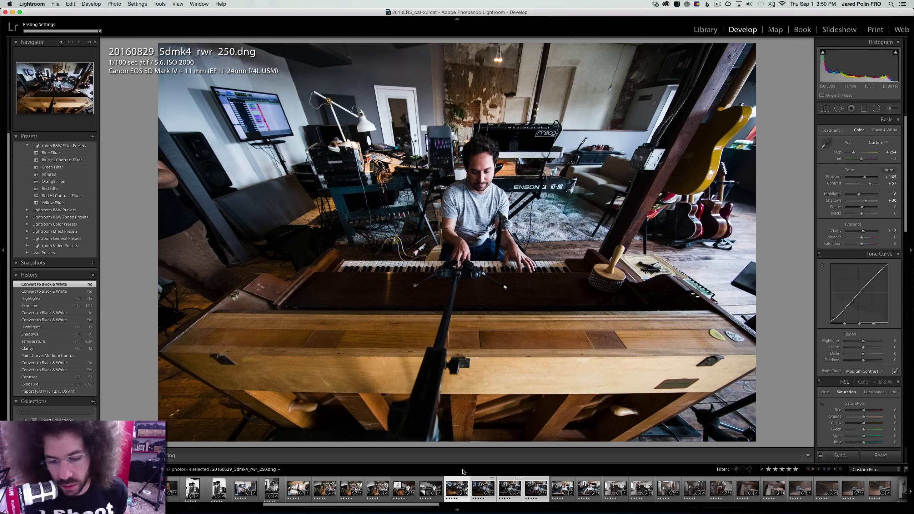
pyautogui.click(481, 484)
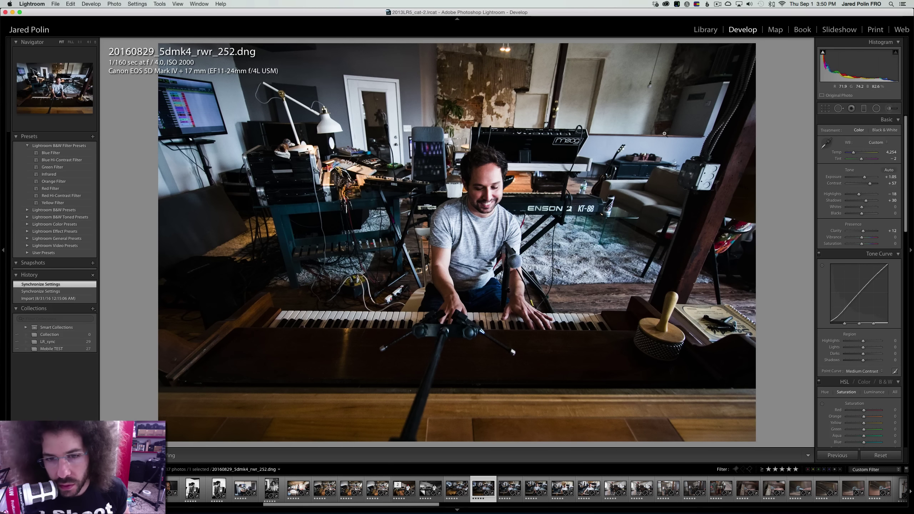
pyautogui.click(878, 130)
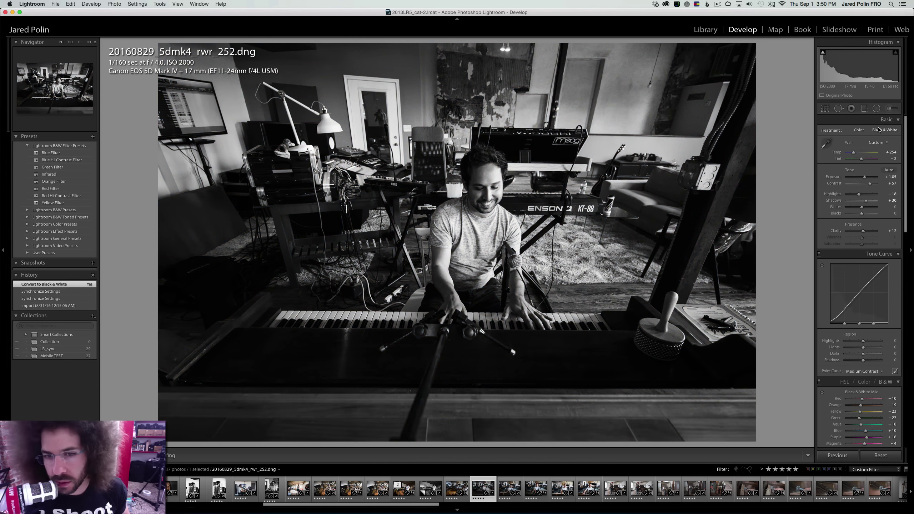
pyautogui.click(860, 130)
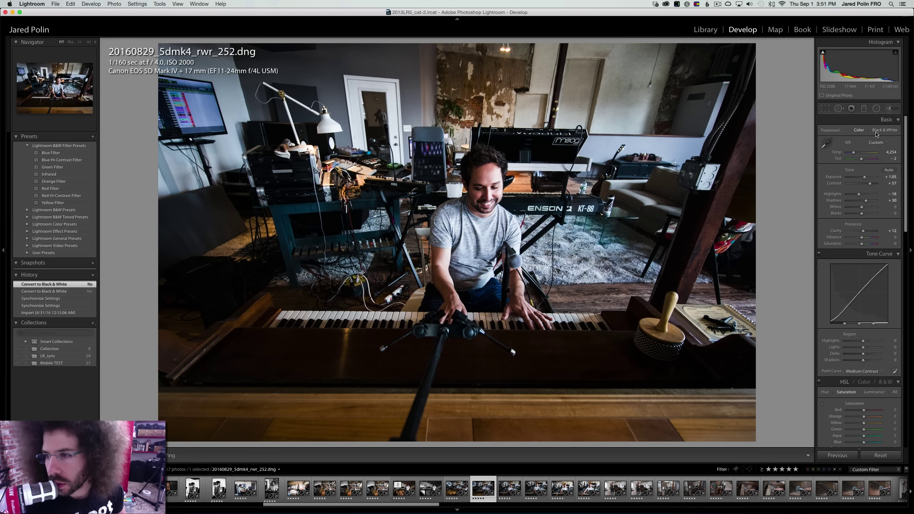
pyautogui.click(876, 131)
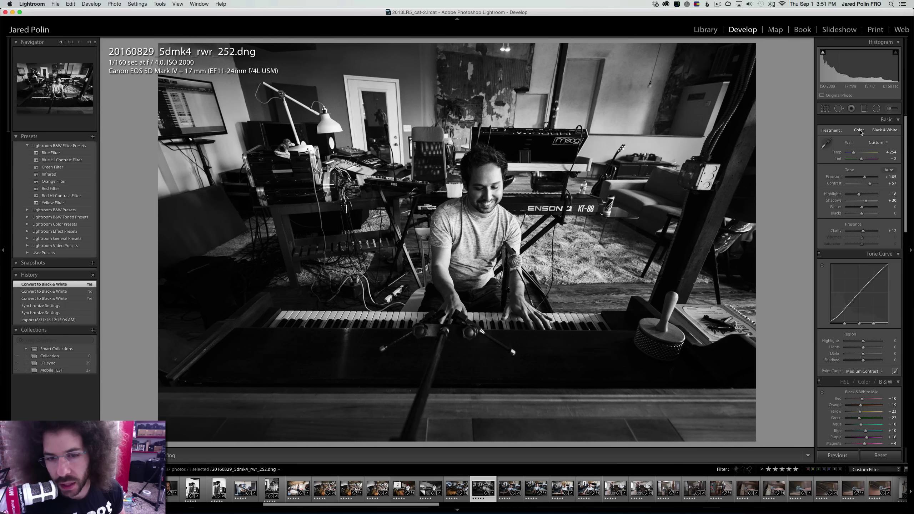
pyautogui.click(876, 203)
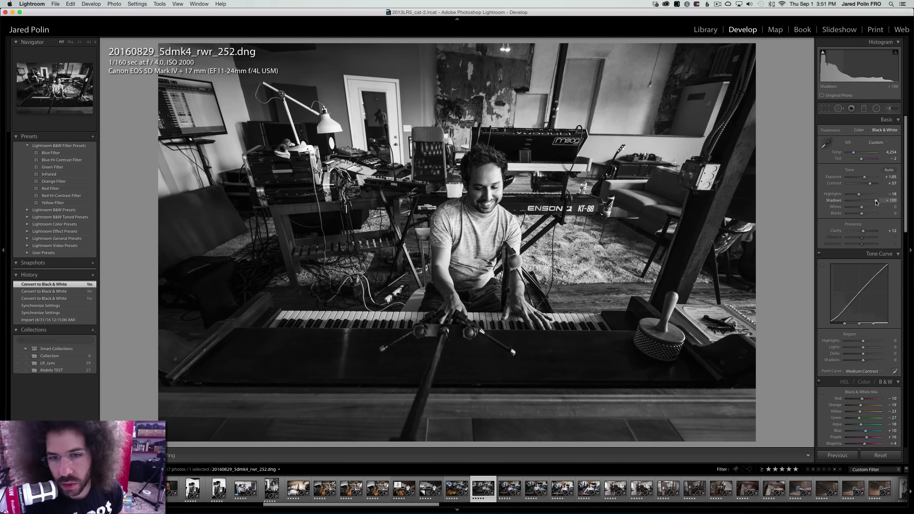
pyautogui.press('super+z')
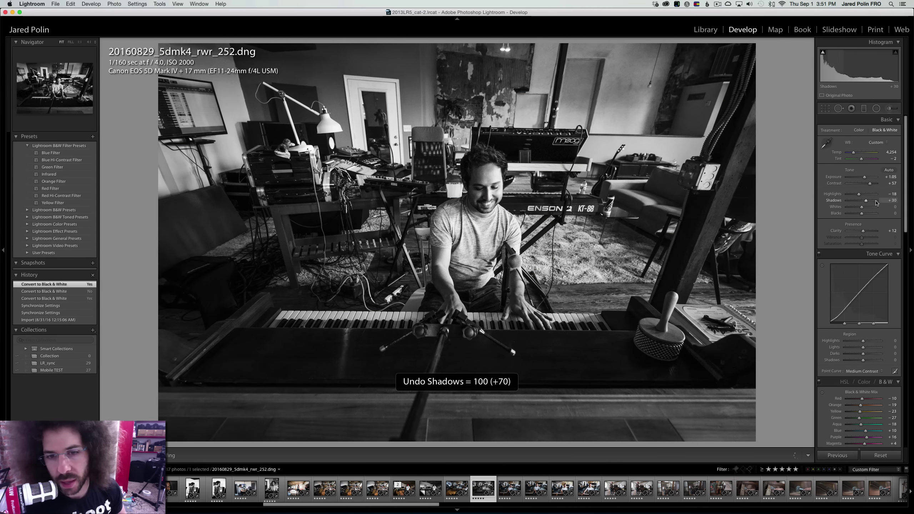
pyautogui.click(861, 131)
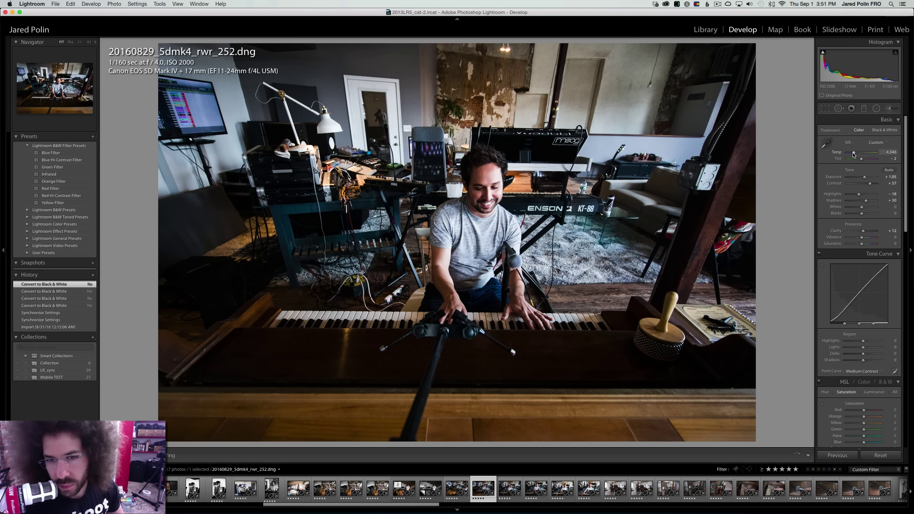
# Warm photo 252 to temperature 4,469 with highlights −36, shadows +25 and blacks −3
pyautogui.moveTo(855, 154); pyautogui.dragTo(855, 153)
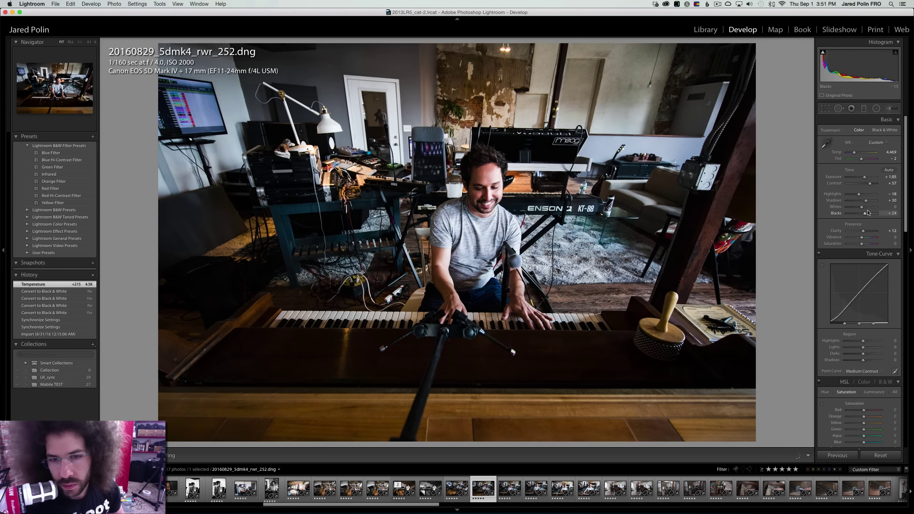
pyautogui.moveTo(862, 213)
pyautogui.mouseDown()
pyautogui.moveTo(873, 208)
pyautogui.moveTo(860, 208)
pyautogui.mouseUp()
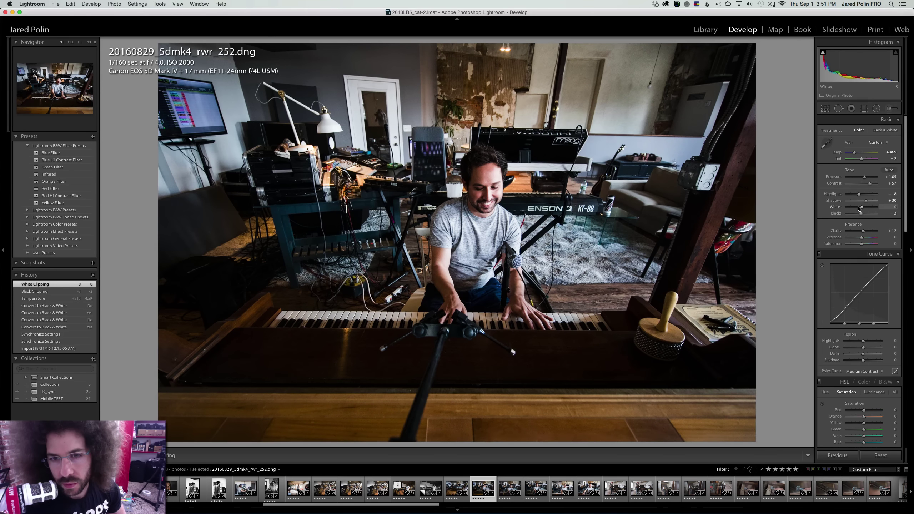
pyautogui.press('super+z')
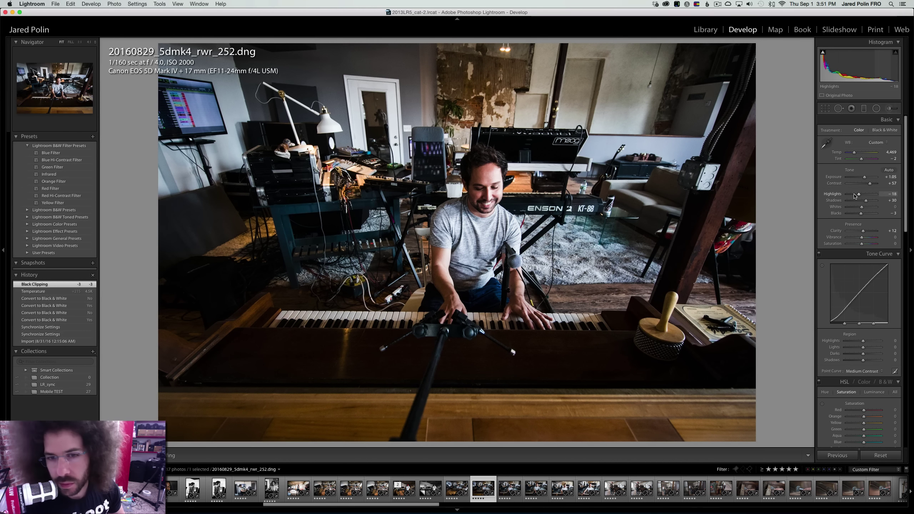
pyautogui.moveTo(859, 194); pyautogui.dragTo(856, 195)
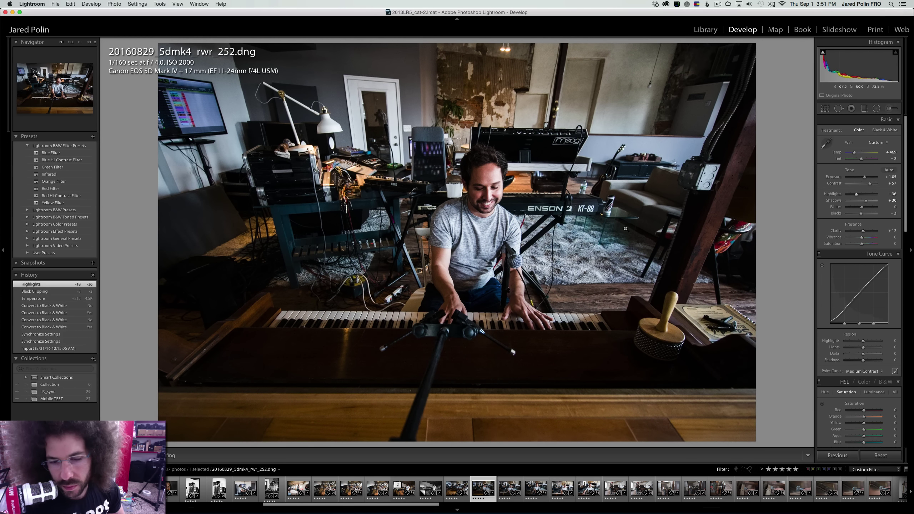
pyautogui.moveTo(878, 203); pyautogui.dragTo(876, 203)
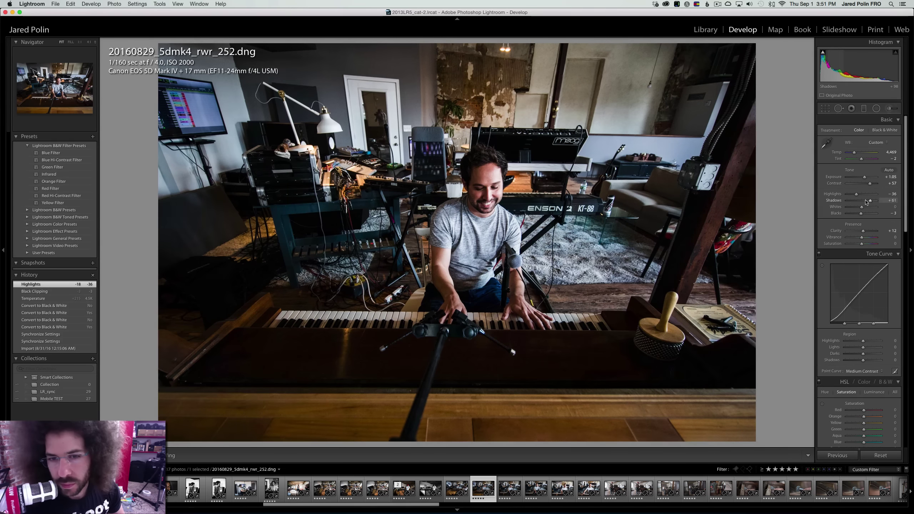
pyautogui.click(426, 169)
# Inspect photo 255 up close, preview it in black and white, then keep colour and warm its white balance
pyautogui.rightClick(493, 182)
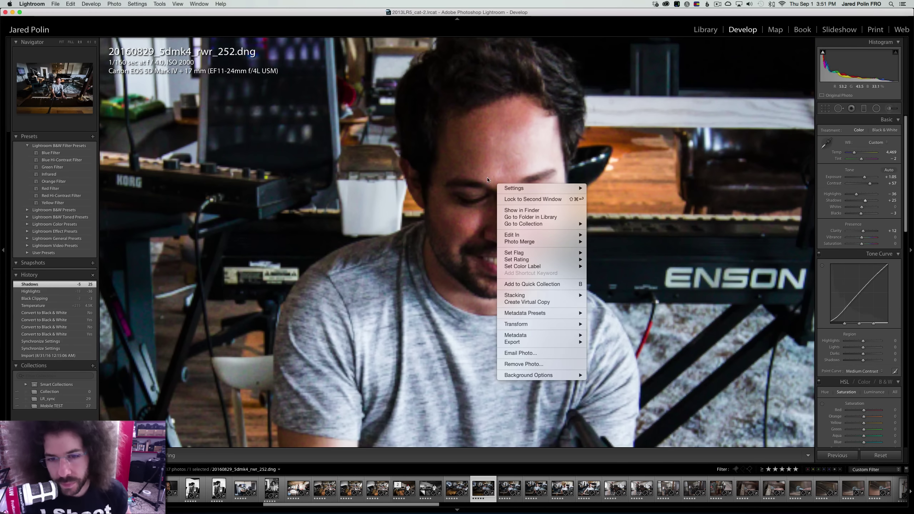
pyautogui.click(437, 140)
pyautogui.click(479, 142)
pyautogui.press('Right')
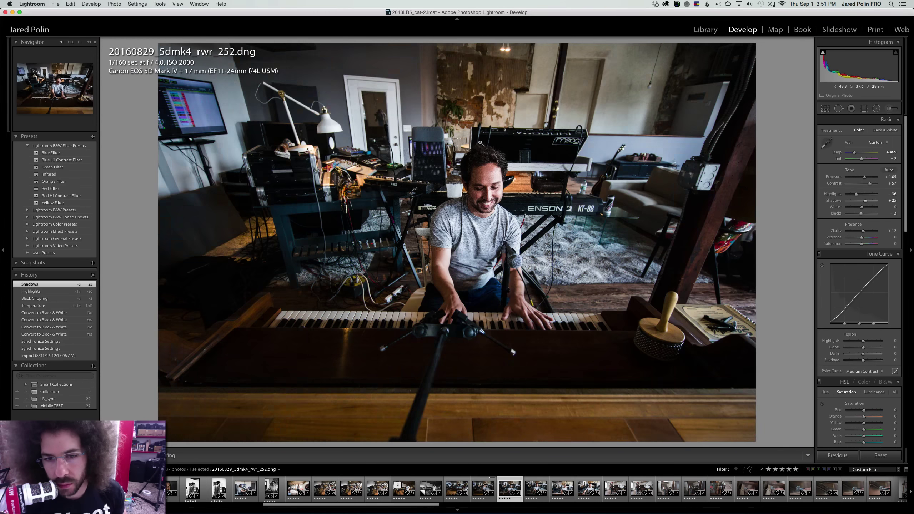
pyautogui.click(485, 179)
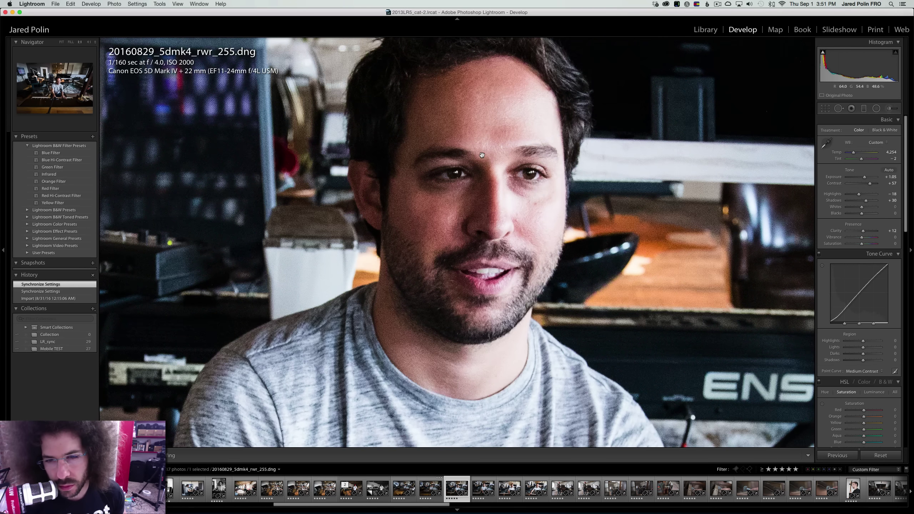
pyautogui.click(482, 155)
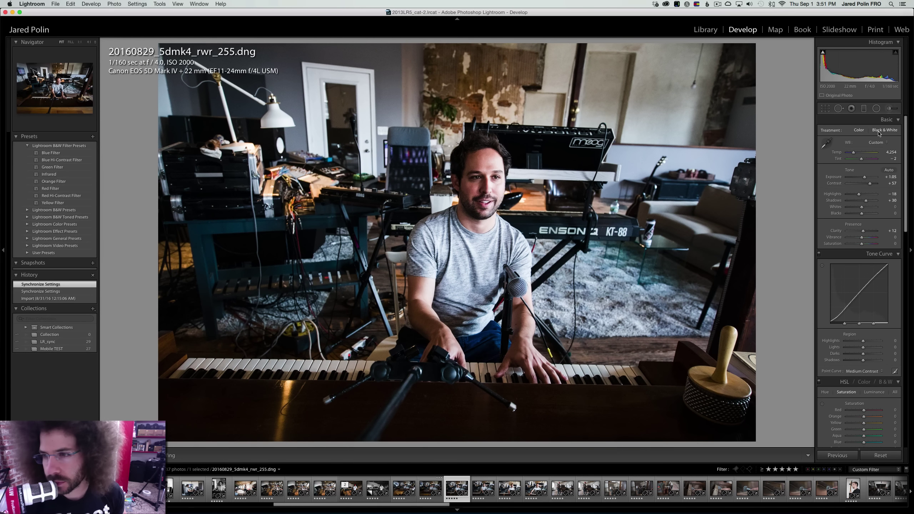
pyautogui.click(880, 130)
pyautogui.click(862, 130)
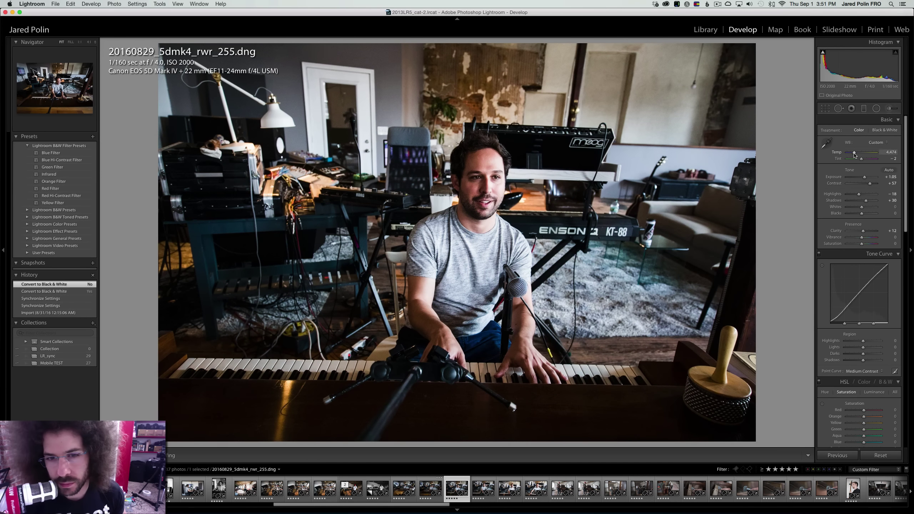
pyautogui.click(855, 155)
# Preview photo 258 in black and white, keep it in colour, and return to photo _262
pyautogui.press('Right')
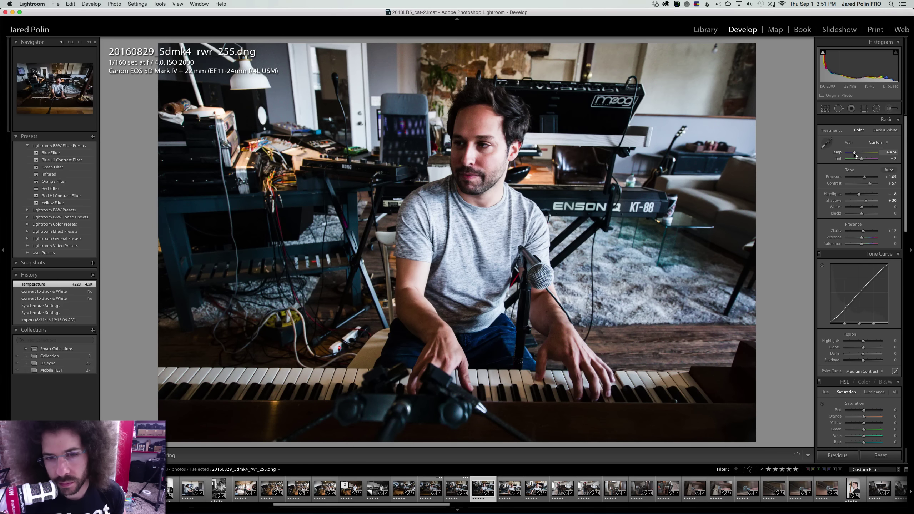
pyautogui.press('Right')
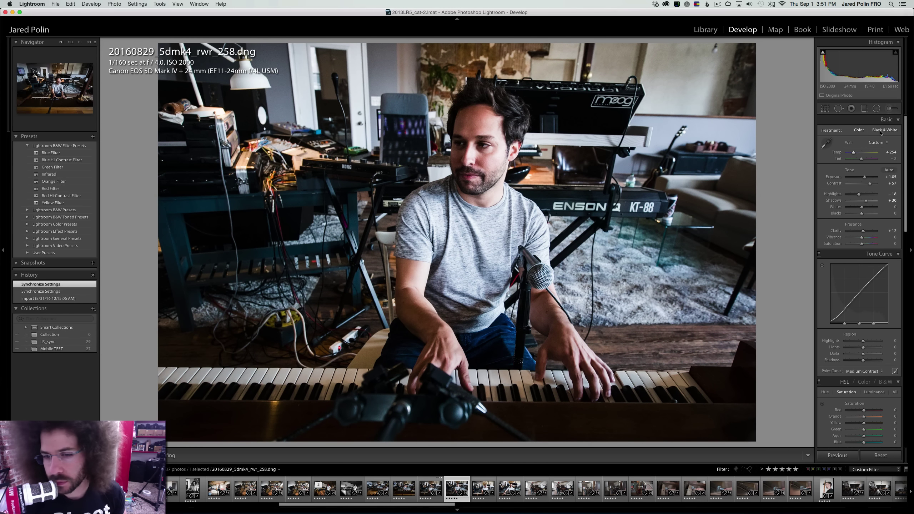
pyautogui.click(881, 131)
pyautogui.click(860, 130)
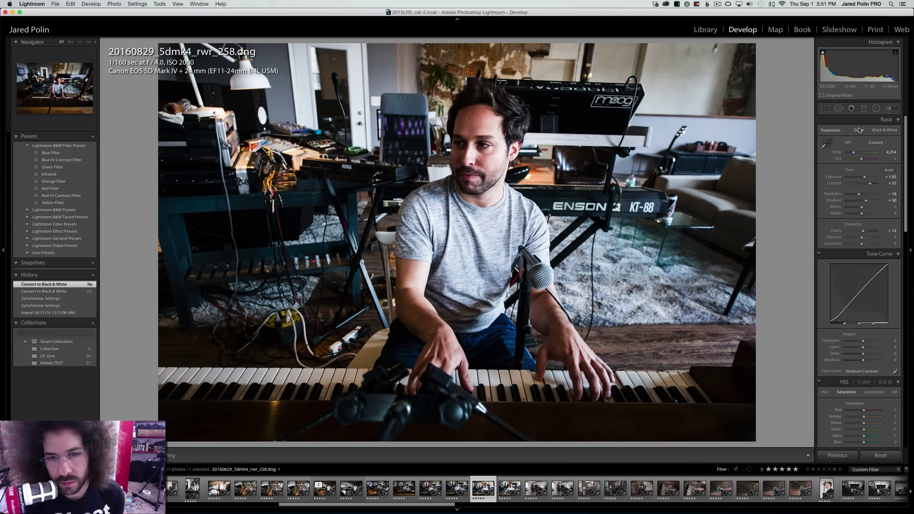
pyautogui.press('Left')
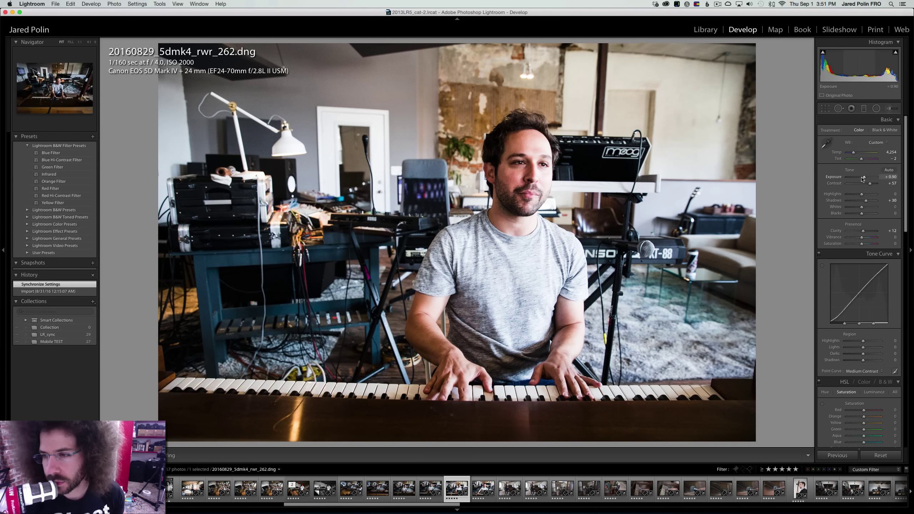
# Lower photo _262's exposure from +0.90 to +0.15 and compare it against _258
pyautogui.moveTo(863, 179); pyautogui.dragTo(863, 179)
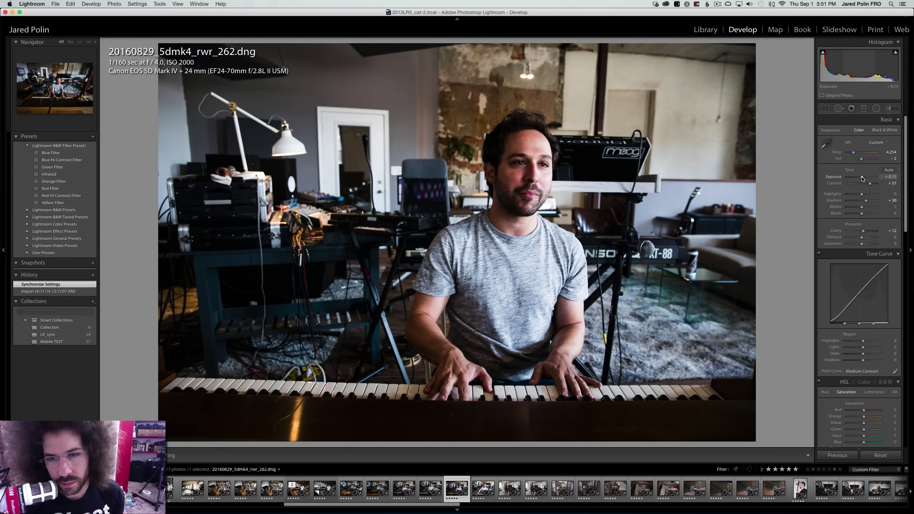
pyautogui.press('Left')
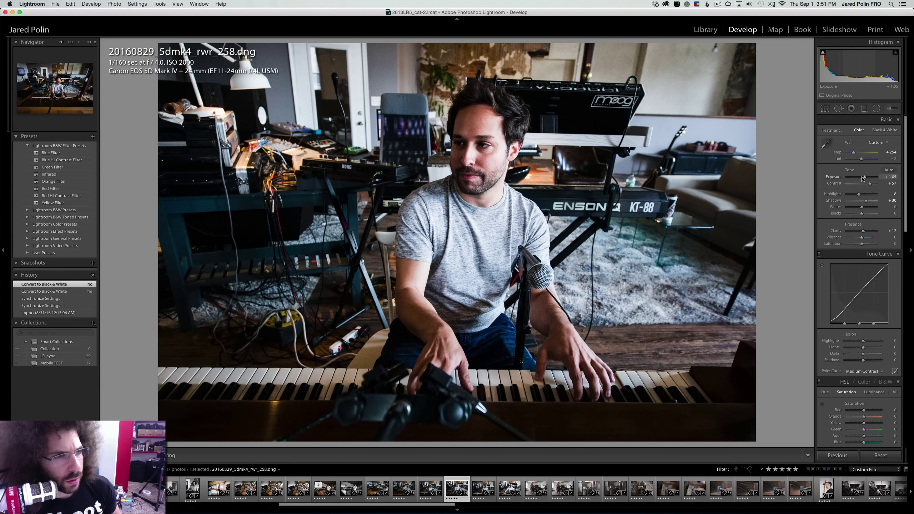
pyautogui.press('Right')
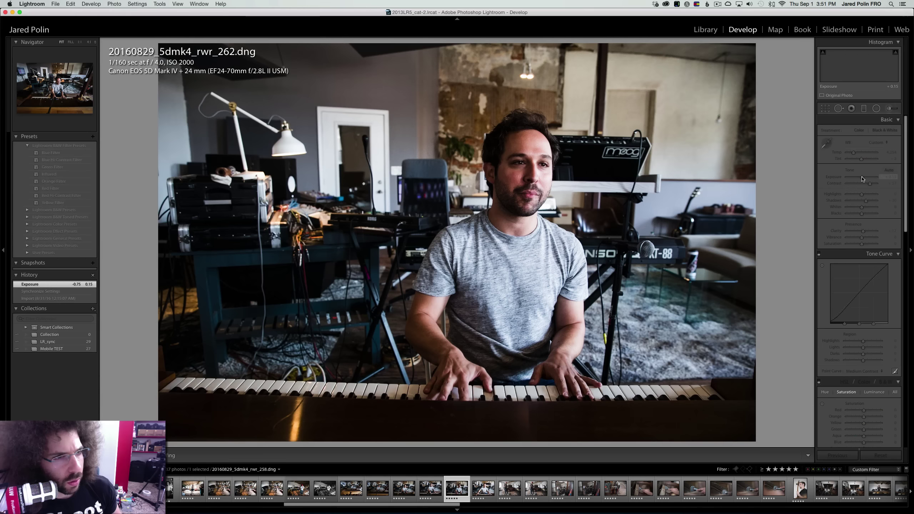
pyautogui.press('Left')
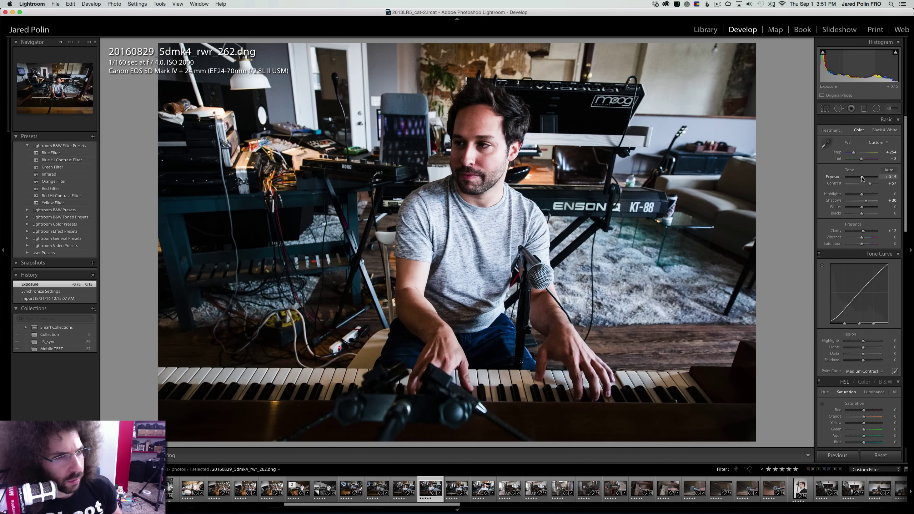
pyautogui.press('Right')
pyautogui.press('Left')
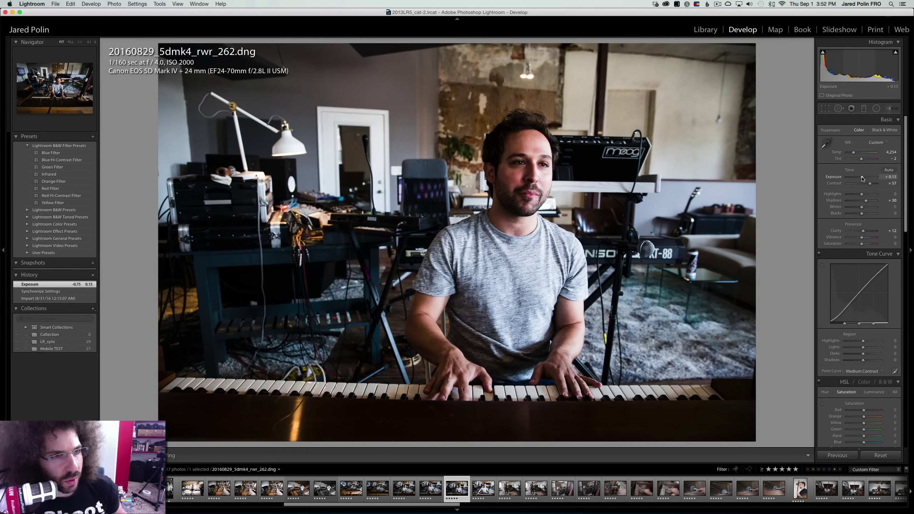
pyautogui.press('Left')
pyautogui.press('Right')
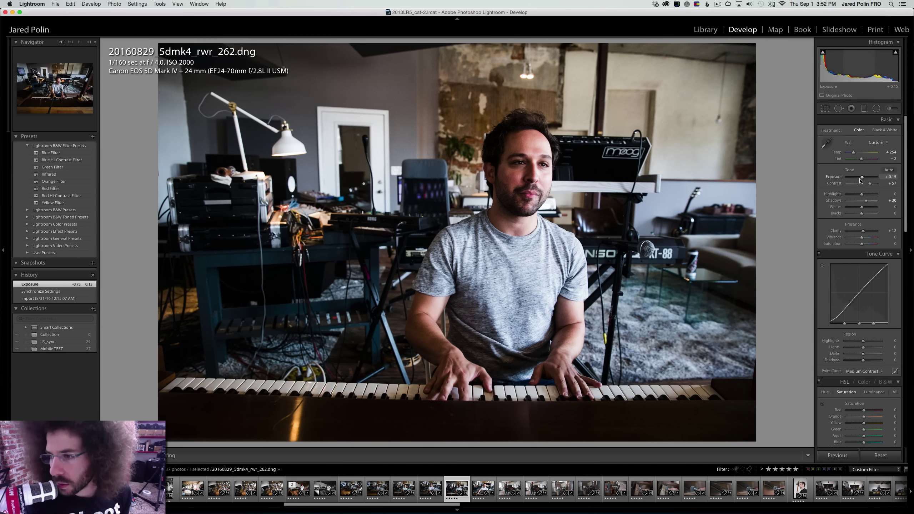
# Keep photo _262 in colour with Clarity +9, Highlights −36, Shadows +34 and Whites +5
pyautogui.click(886, 130)
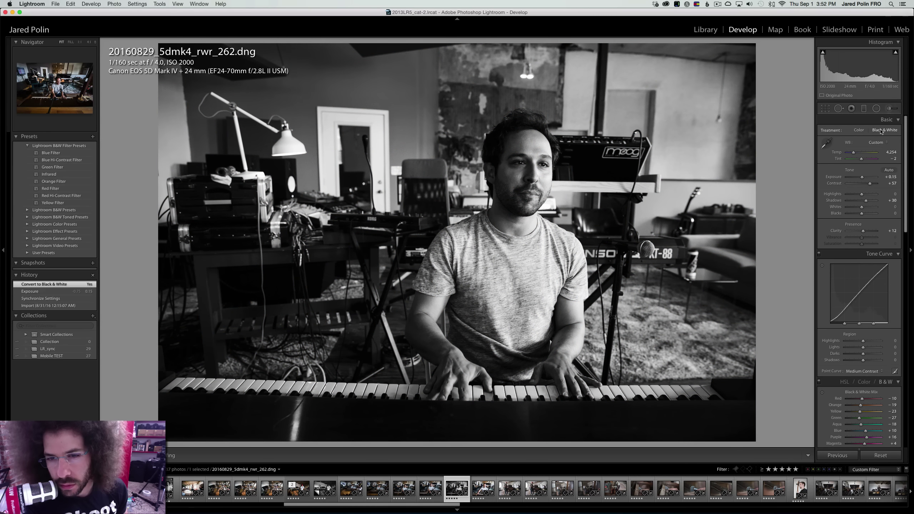
pyautogui.click(863, 131)
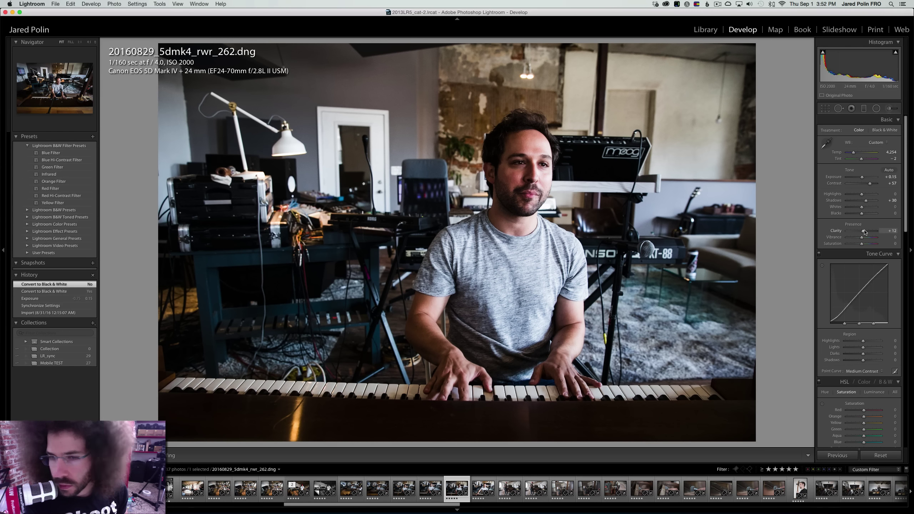
pyautogui.moveTo(866, 232); pyautogui.dragTo(867, 207)
pyautogui.moveTo(868, 201); pyautogui.dragTo(857, 195)
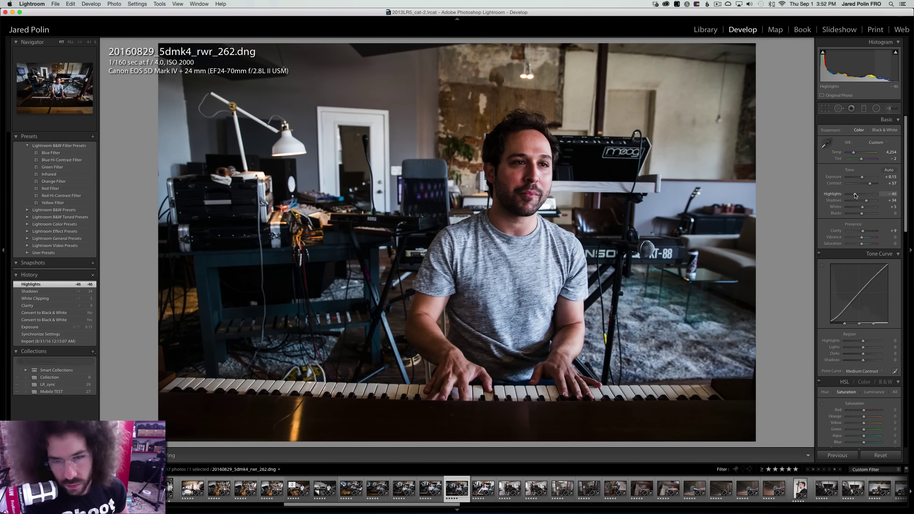
pyautogui.press('super+z')
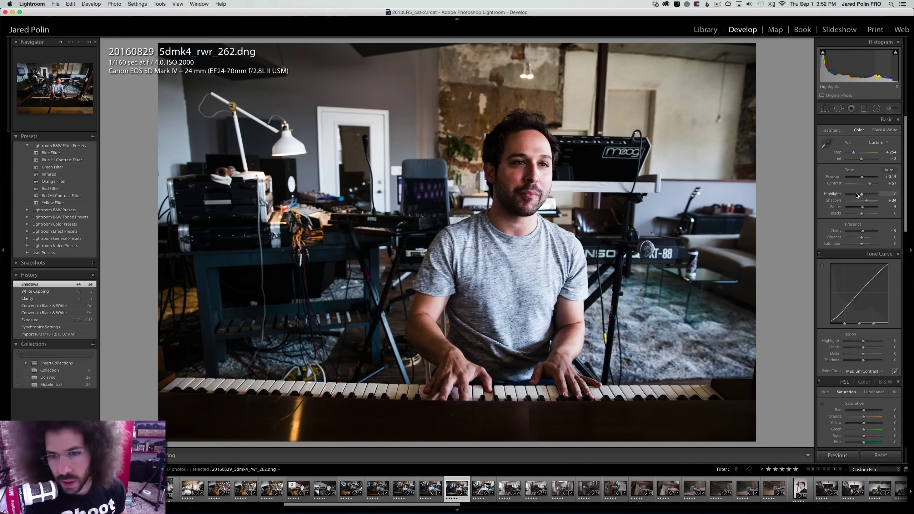
pyautogui.moveTo(857, 196); pyautogui.dragTo(858, 196)
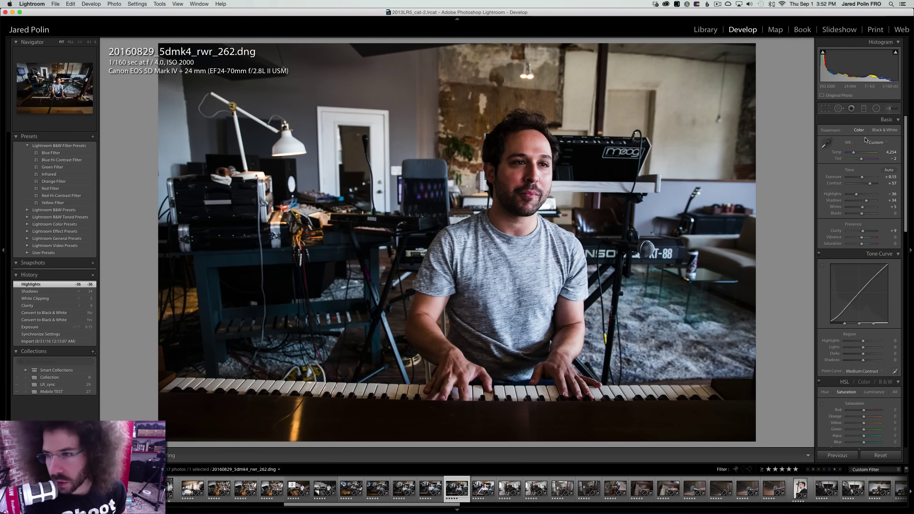
pyautogui.click(879, 132)
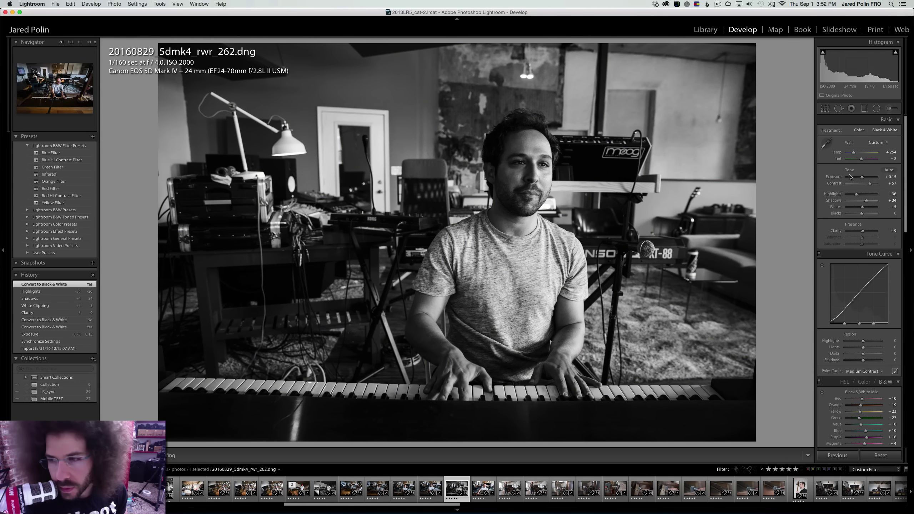
pyautogui.moveTo(862, 177); pyautogui.dragTo(863, 179)
pyautogui.press('super+z')
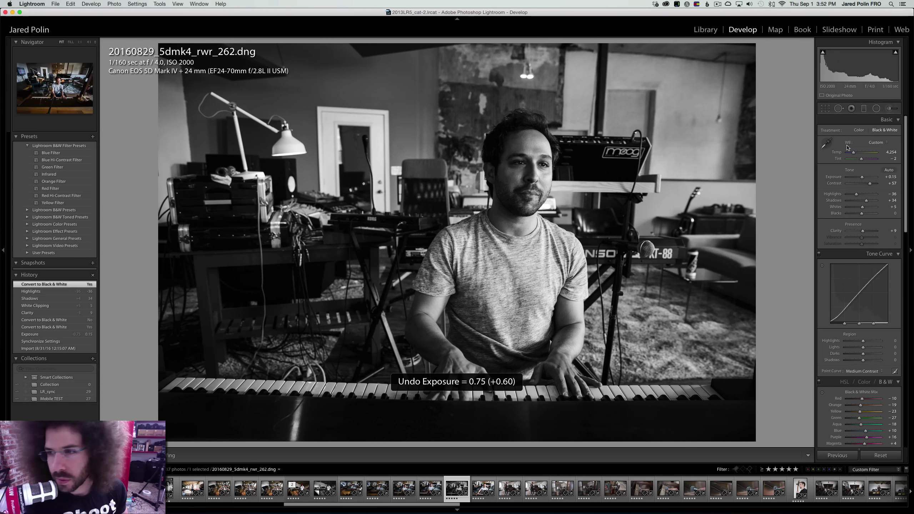
pyautogui.click(859, 130)
# Select _262 and _264 together and sync _262's settings onto _264
pyautogui.press('Right')
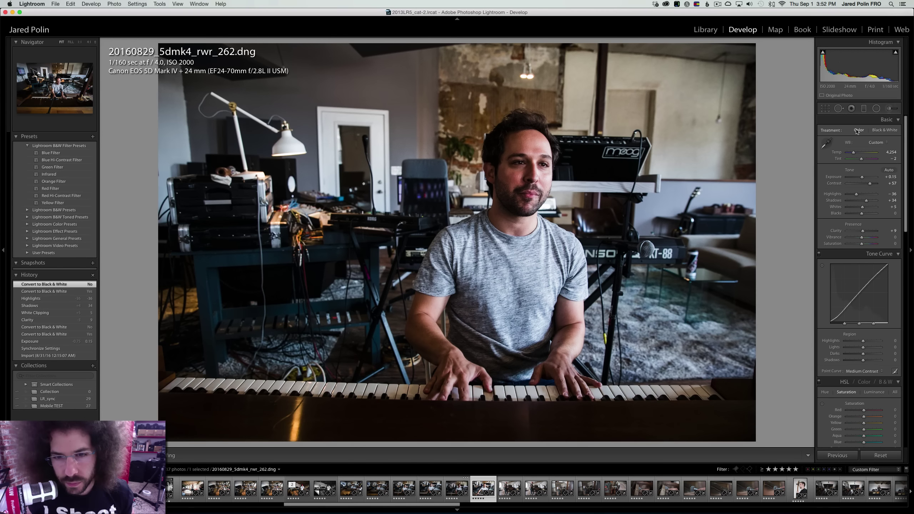
pyautogui.press('Left')
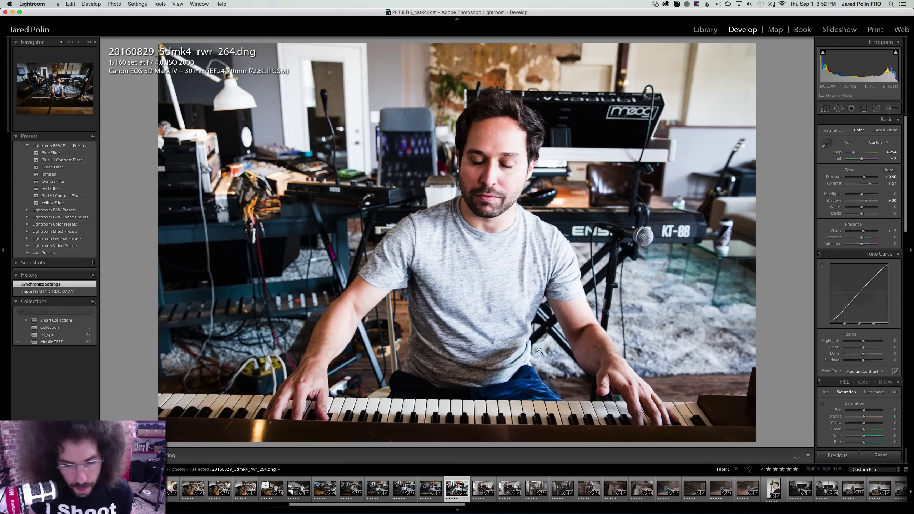
pyautogui.hotkey('shift', 'Right')
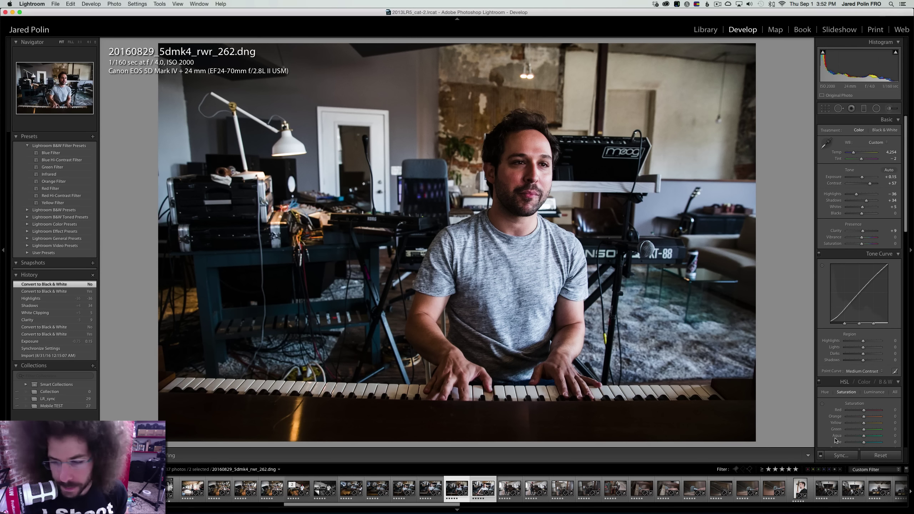
pyautogui.click(844, 456)
pyautogui.click(484, 489)
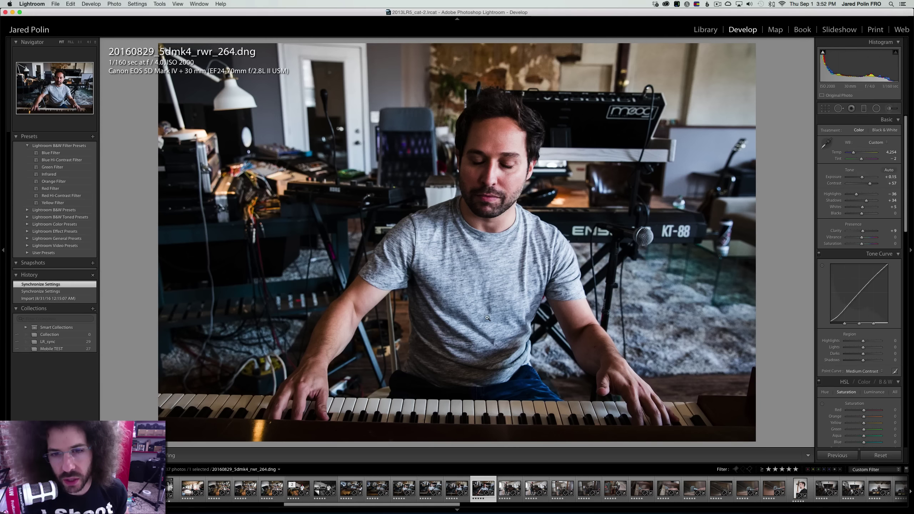
# Convert photo _264 to black and white with Clarity +9, Blacks +25 and Whites raised to +29
pyautogui.click(881, 132)
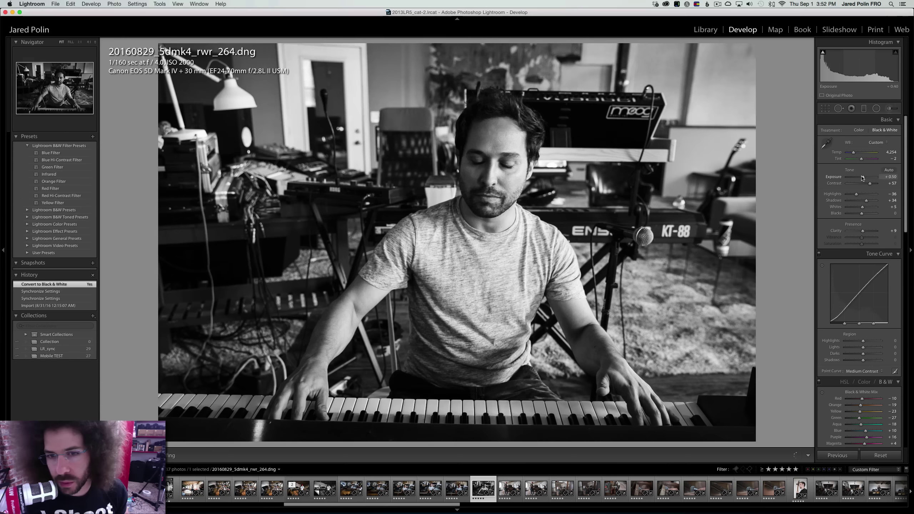
pyautogui.moveTo(862, 177)
pyautogui.mouseDown()
pyautogui.moveTo(871, 184)
pyautogui.moveTo(848, 195)
pyautogui.moveTo(861, 177)
pyautogui.mouseUp()
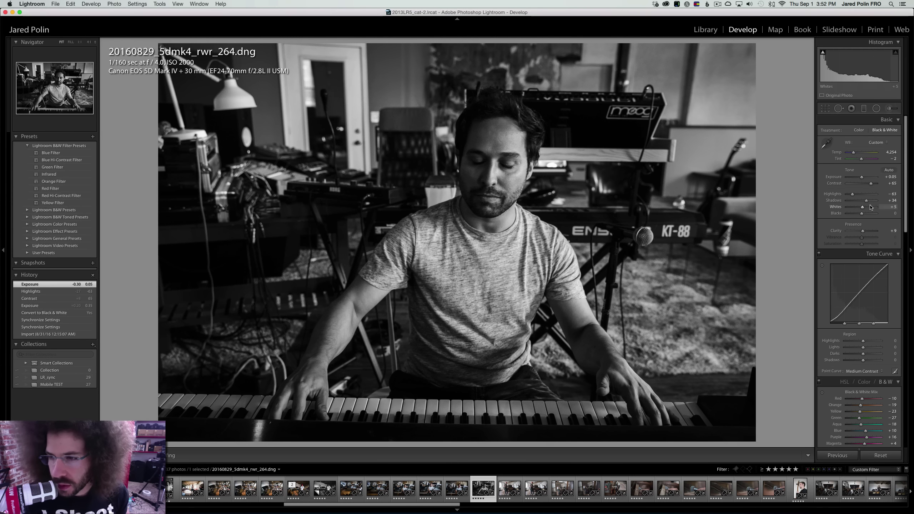
pyautogui.moveTo(866, 232); pyautogui.dragTo(862, 230)
pyautogui.moveTo(862, 214); pyautogui.dragTo(866, 215)
pyautogui.moveTo(866, 208); pyautogui.dragTo(853, 196)
# Enter _264's exposure precisely as +0.25, then +0.14, and move to the next photo
pyautogui.press('Left')
pyautogui.press('Right')
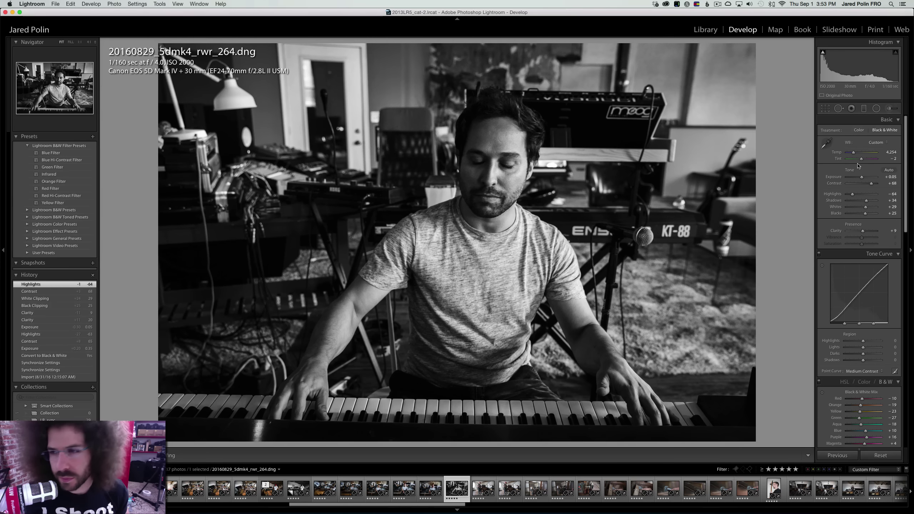
pyautogui.click(896, 177)
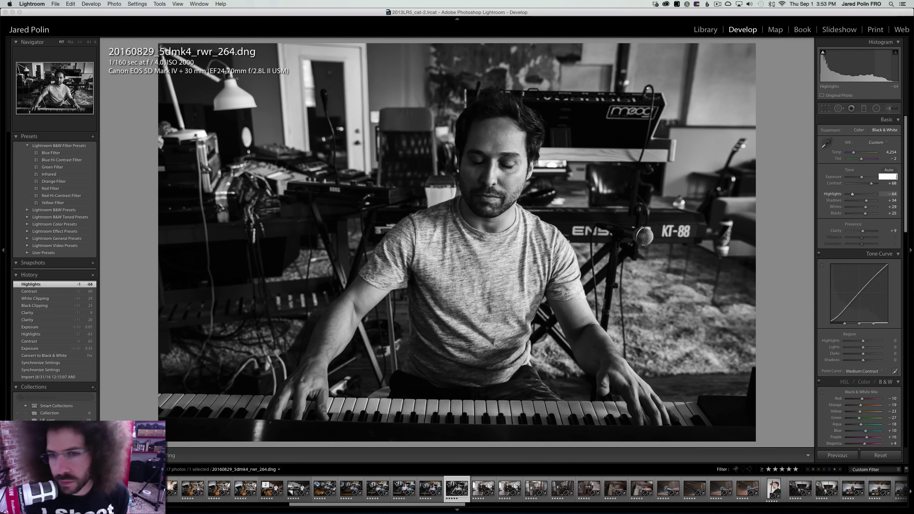
pyautogui.write('.25')
pyautogui.press('Return')
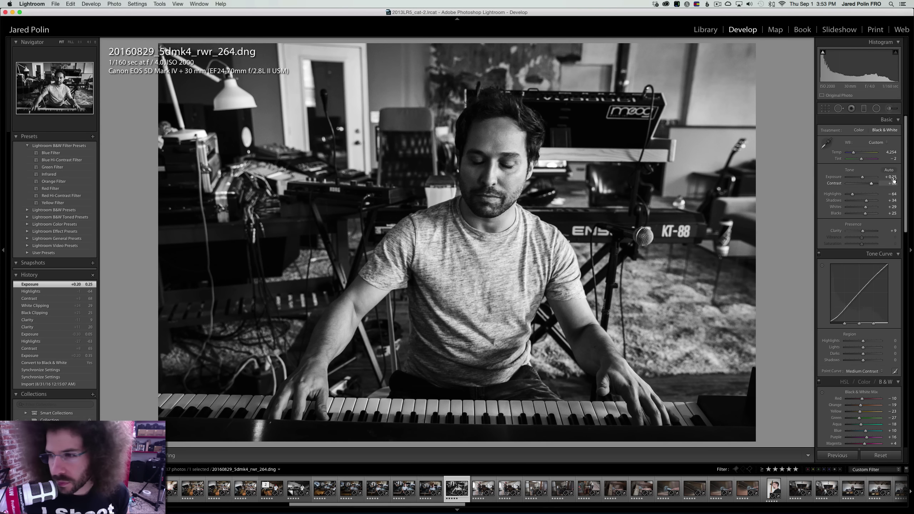
pyautogui.click(894, 178)
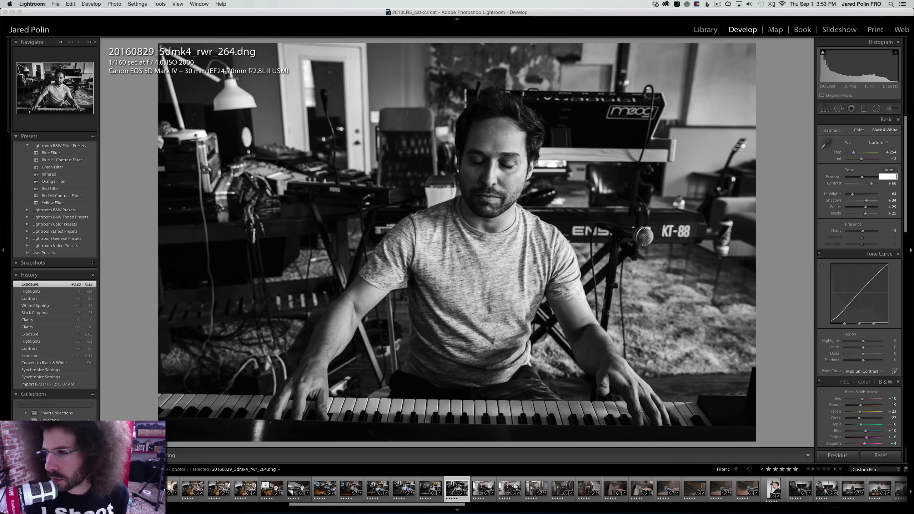
pyautogui.write('.14')
pyautogui.press('Return')
pyautogui.press('Right')
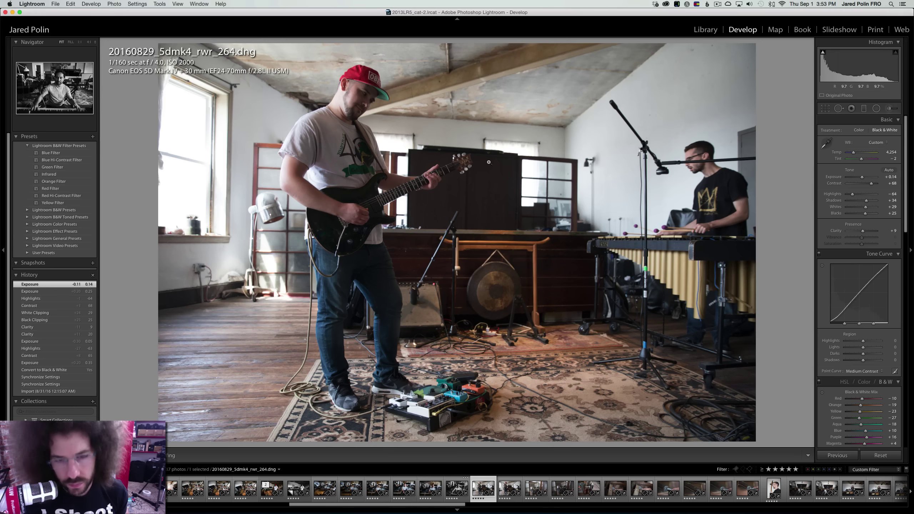
# Give photo 271 contrast +41 and exposure +0.45, keeping it in colour after a black-and-white preview
pyautogui.click(358, 95)
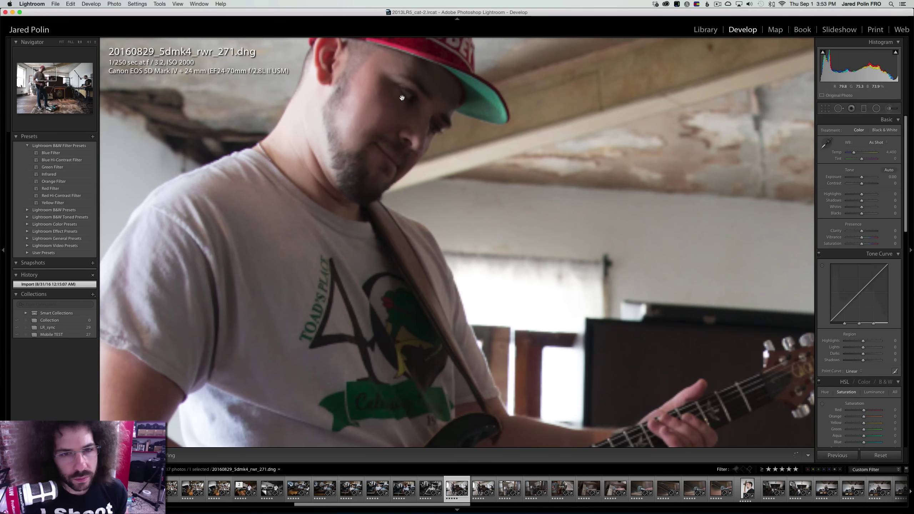
pyautogui.click(402, 97)
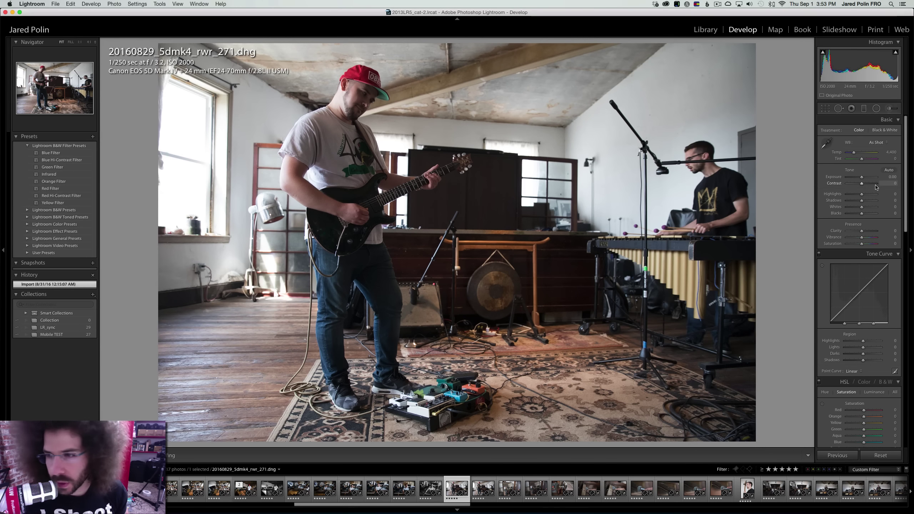
pyautogui.click(868, 185)
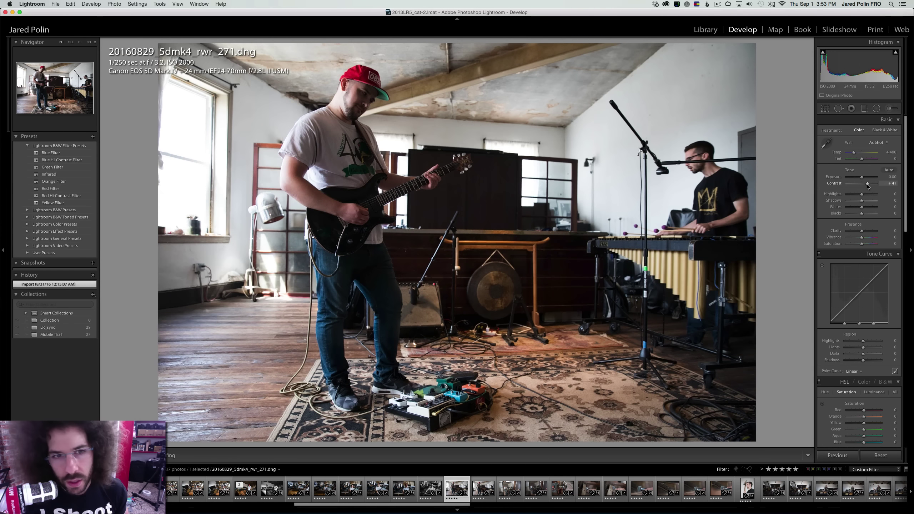
pyautogui.click(883, 130)
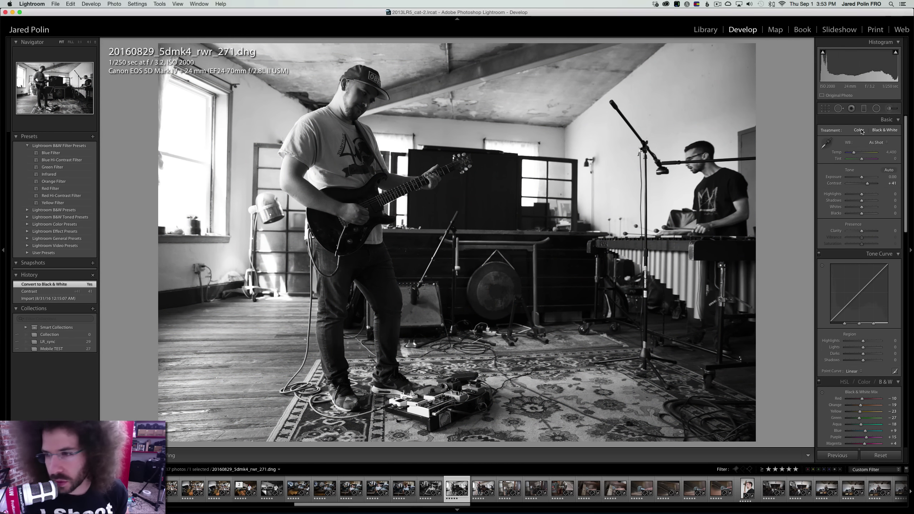
pyautogui.click(862, 130)
pyautogui.moveTo(862, 180); pyautogui.dragTo(863, 179)
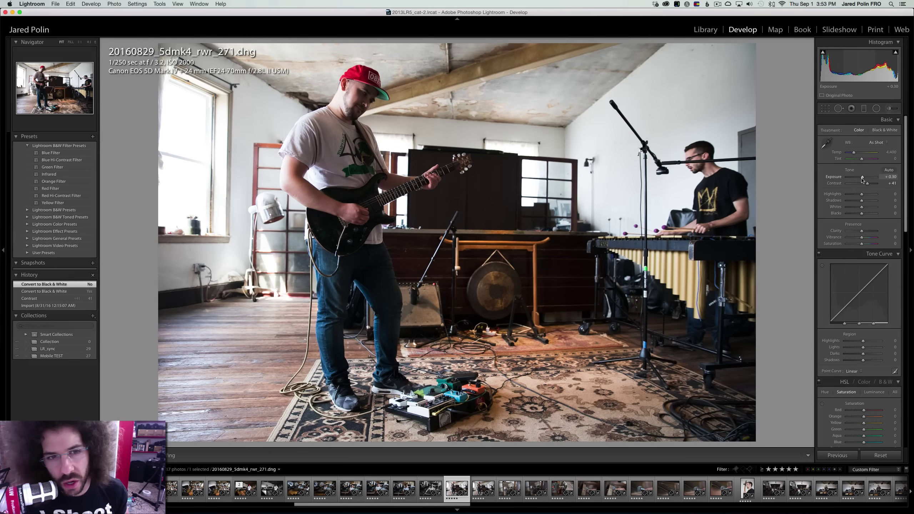
# Apply the Medium Contrast point curve, add Clarity +19, and raise contrast to +61
pyautogui.click(854, 371)
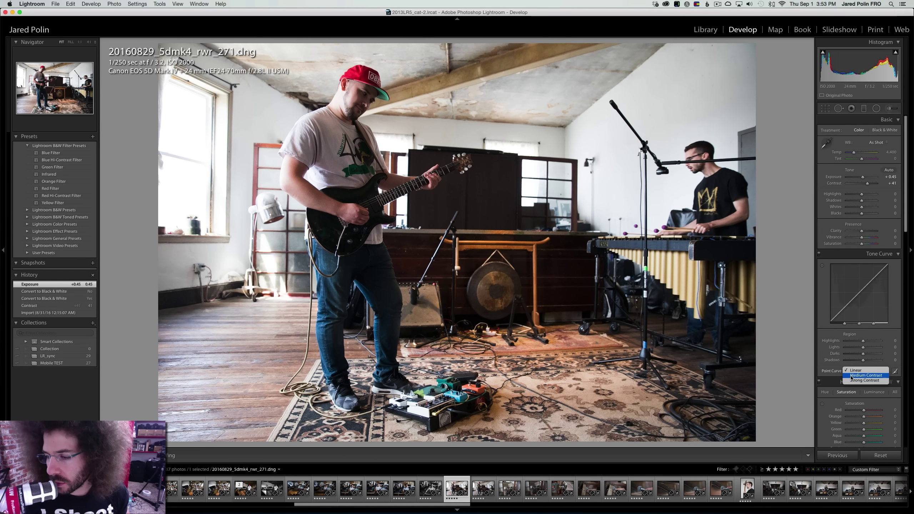
pyautogui.click(866, 376)
pyautogui.moveTo(862, 230); pyautogui.dragTo(868, 201)
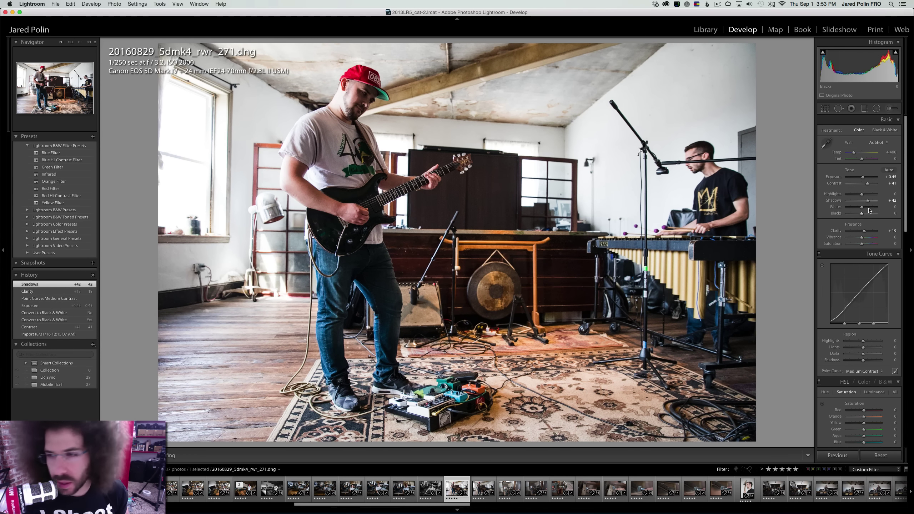
pyautogui.moveTo(871, 185)
pyautogui.mouseDown()
pyautogui.moveTo(864, 197)
pyautogui.moveTo(842, 197)
pyautogui.moveTo(857, 196)
pyautogui.mouseUp()
pyautogui.click(387, 118)
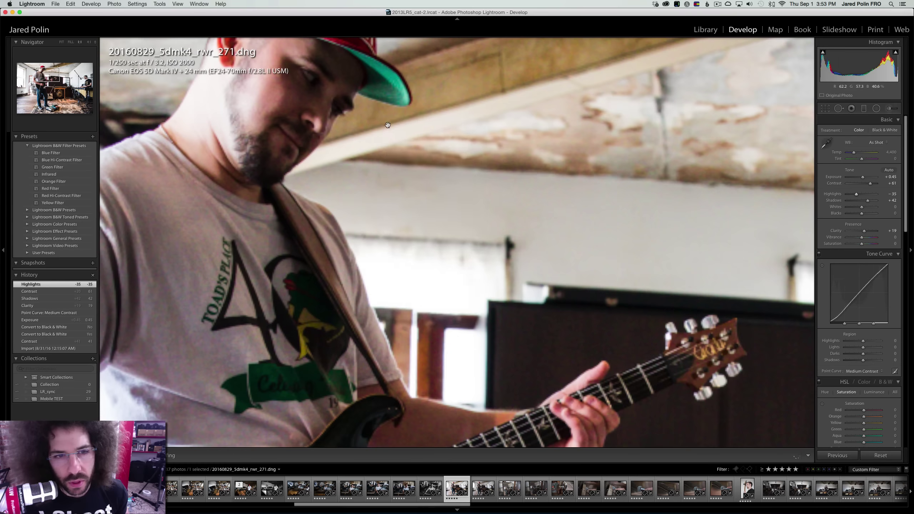
pyautogui.rightClick(389, 124)
pyautogui.click(286, 94)
# Select photos 271 and 273 and synchronize 271's settings onto 273
pyautogui.press('Right')
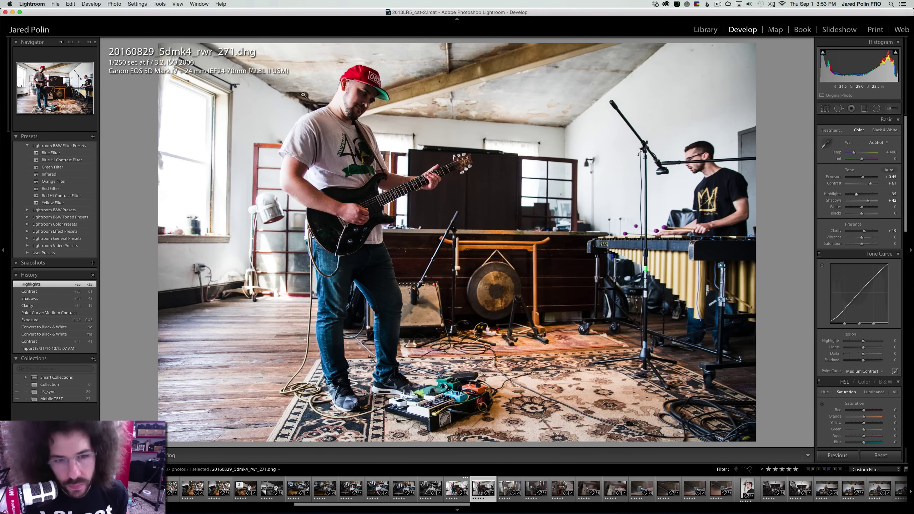
pyautogui.click(457, 488)
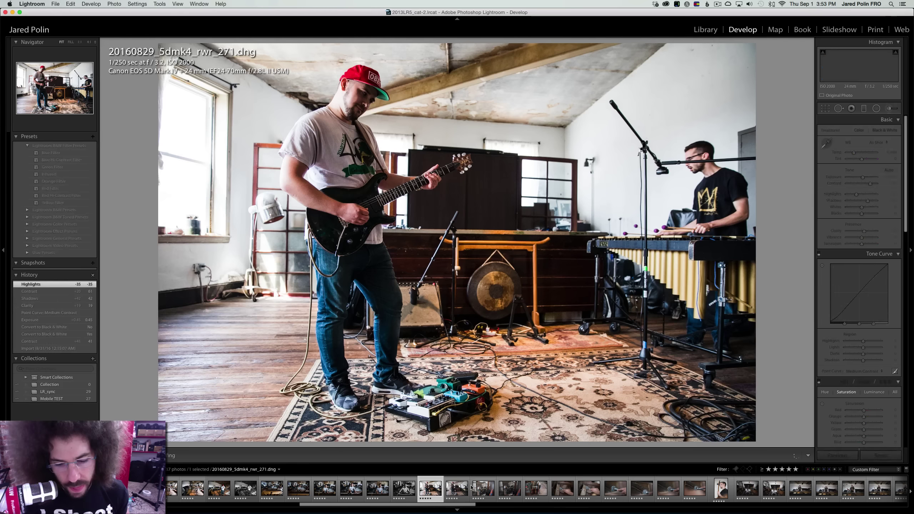
pyautogui.keyDown('super'); pyautogui.click(479, 489); pyautogui.keyUp('super')
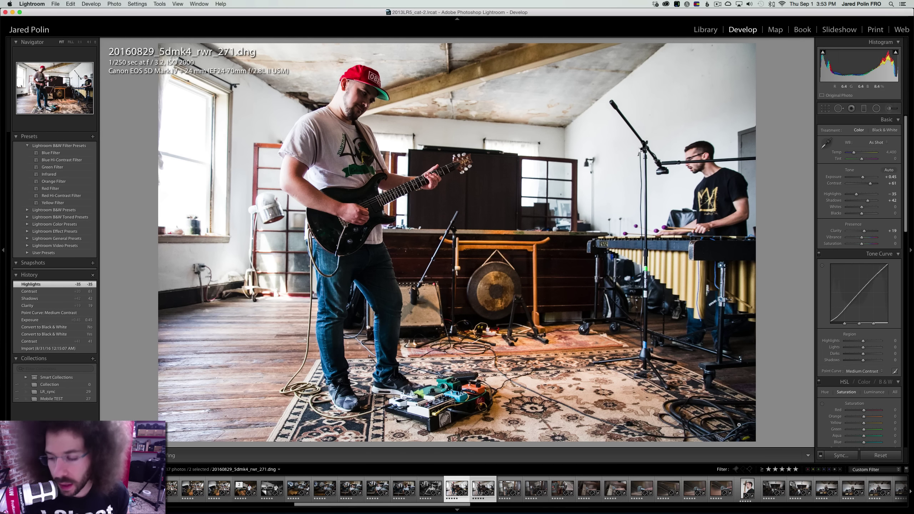
pyautogui.press('super+shift+s')
pyautogui.press('Return')
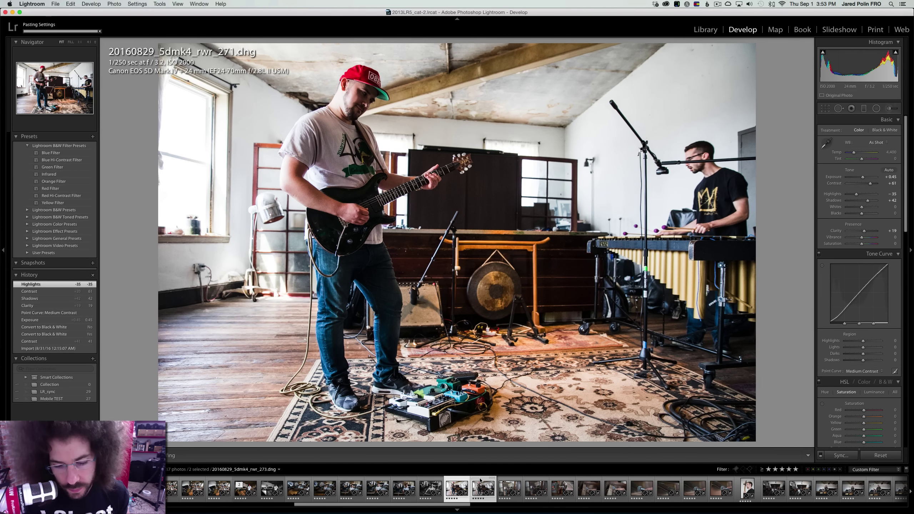
# Convert photo 273 to black and white, raise contrast from +61 to +77, and go to Library
pyautogui.click(481, 481)
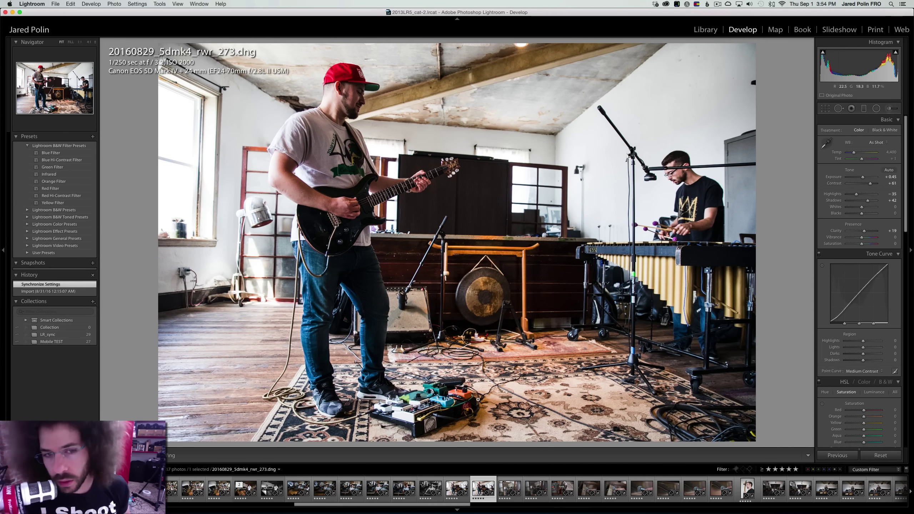
pyautogui.press('Left')
pyautogui.press('Right')
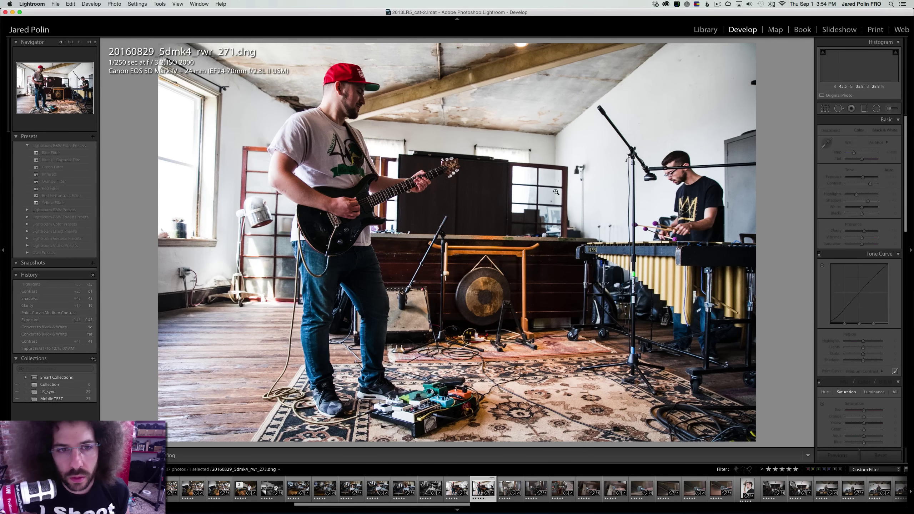
pyautogui.click(887, 132)
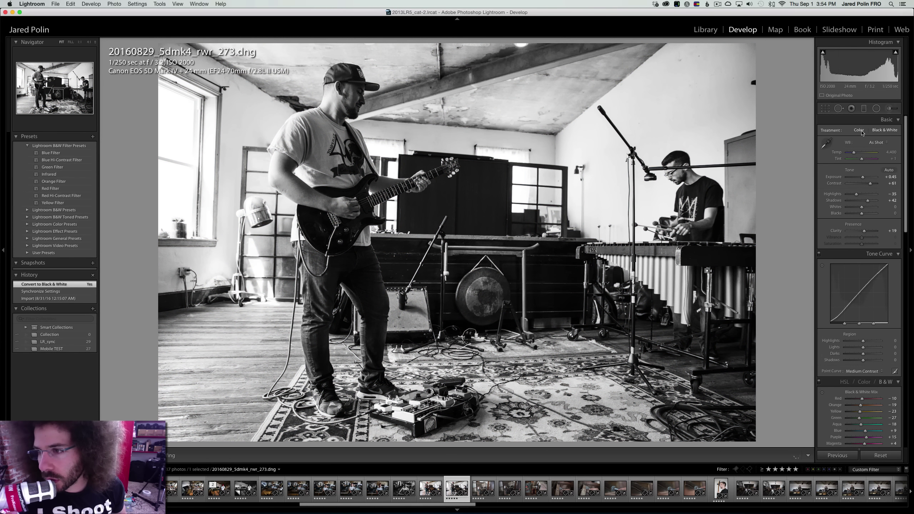
pyautogui.click(863, 132)
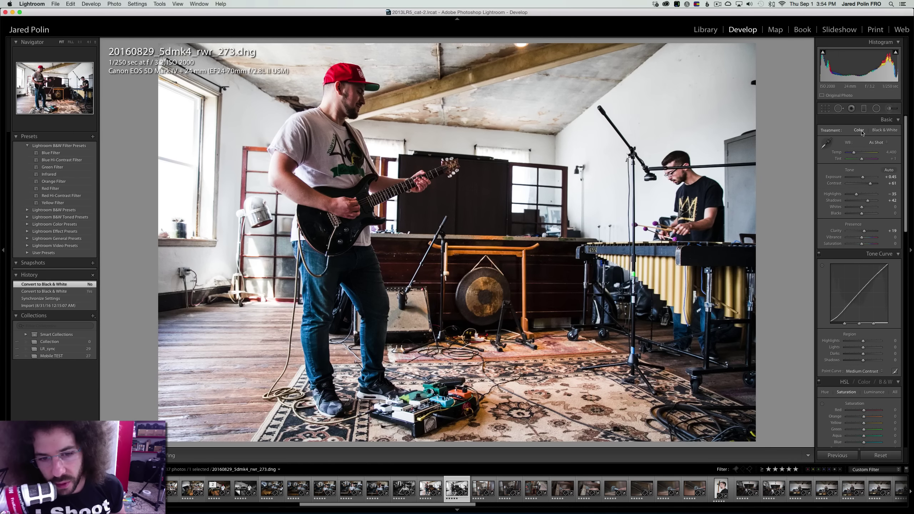
pyautogui.click(878, 131)
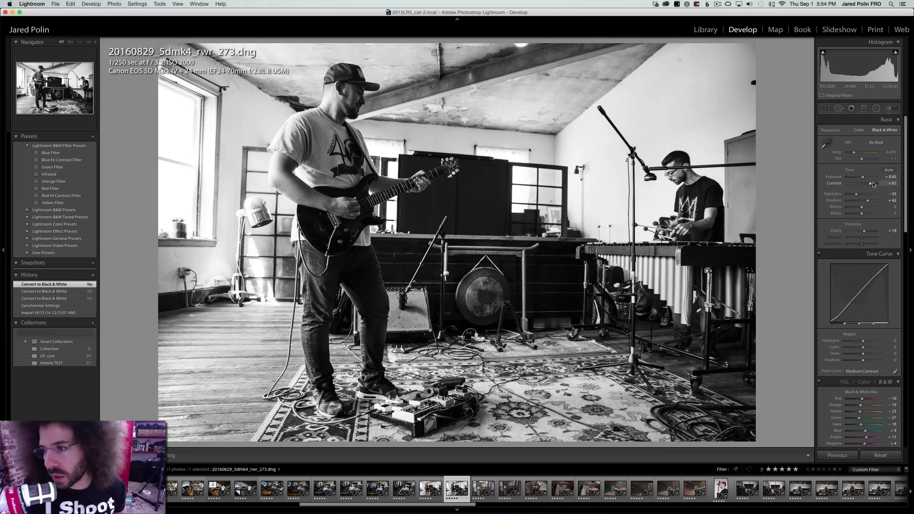
pyautogui.moveTo(873, 184); pyautogui.dragTo(876, 184)
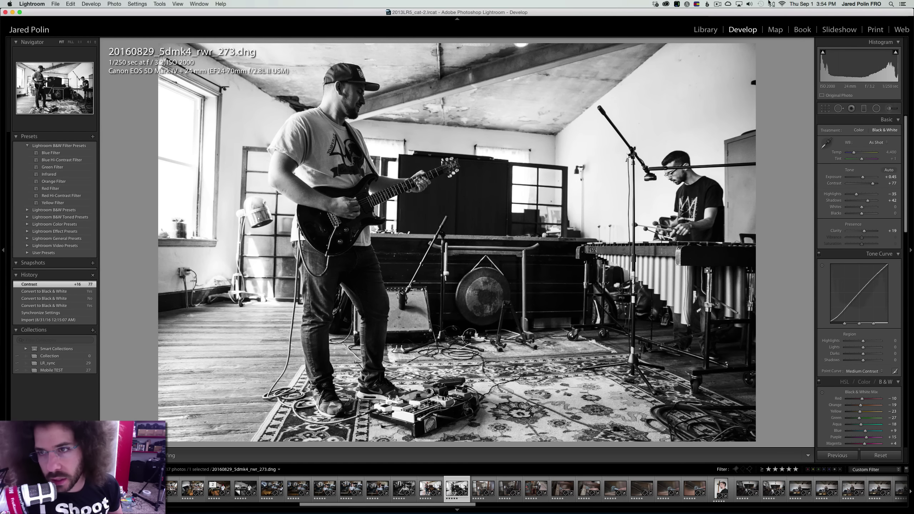
pyautogui.click(708, 29)
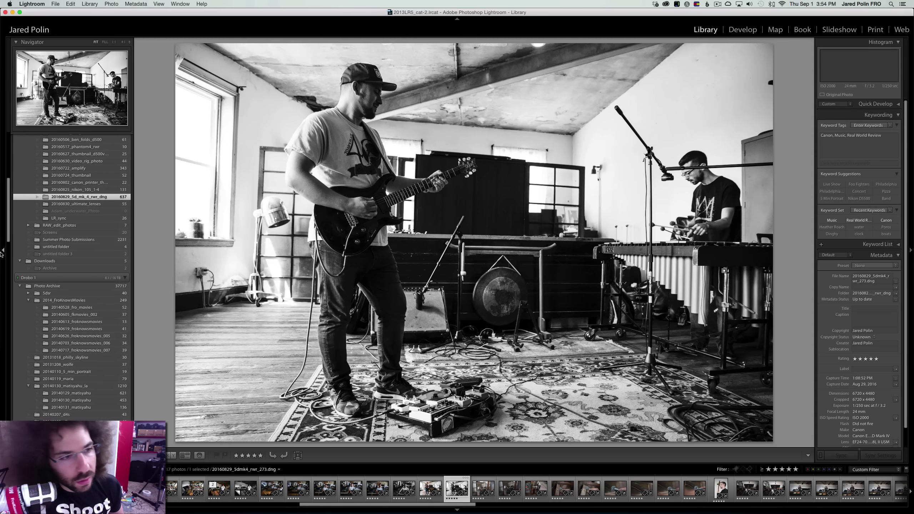
# Open folder 20160506_ben_folds, filter to five-star photos, and bring FRO_3387.NEF into Develop
pyautogui.scroll(5, 86, 241)
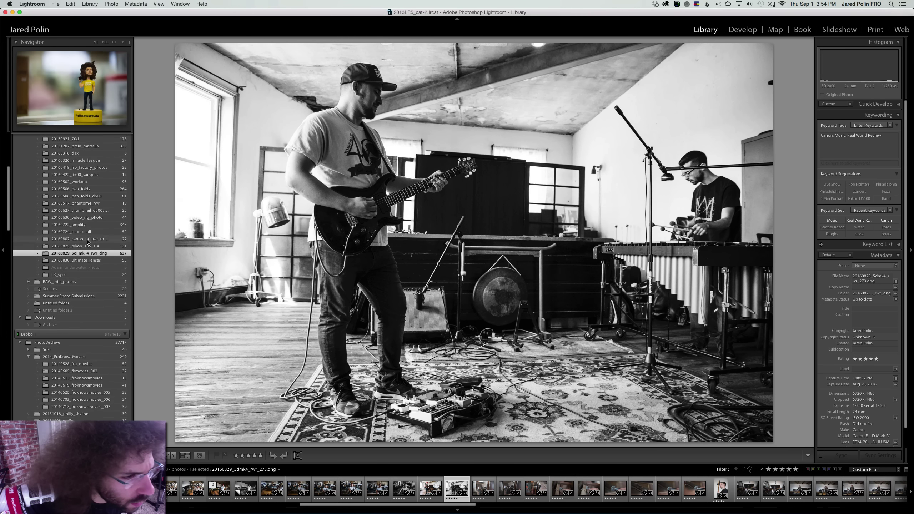
pyautogui.scroll(4, 88, 242)
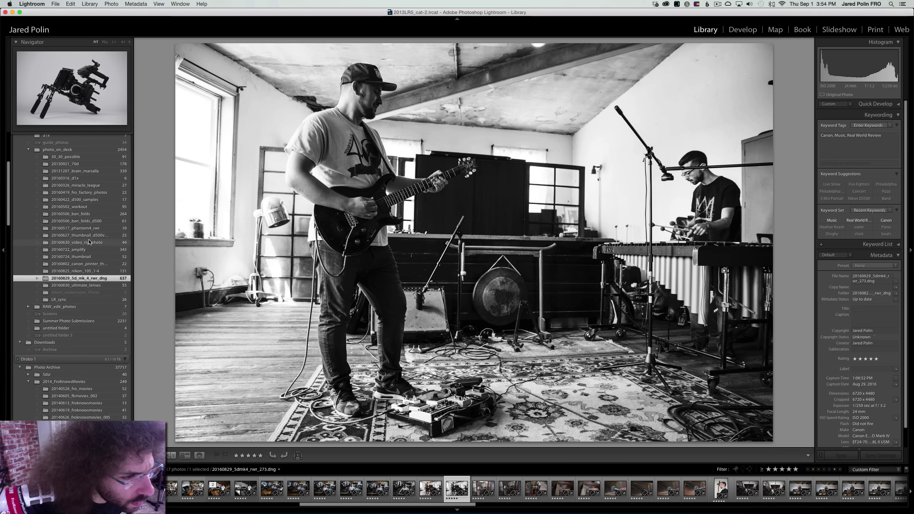
pyautogui.scroll(2, 89, 241)
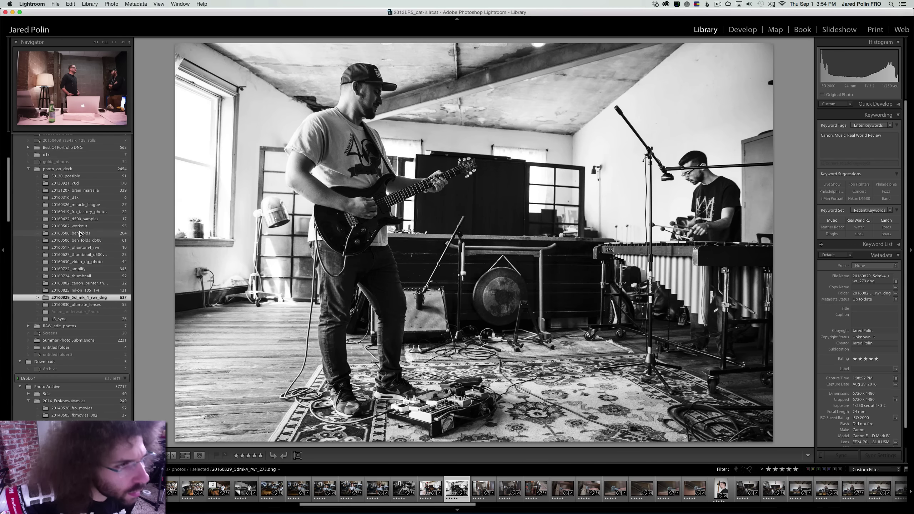
pyautogui.click(86, 234)
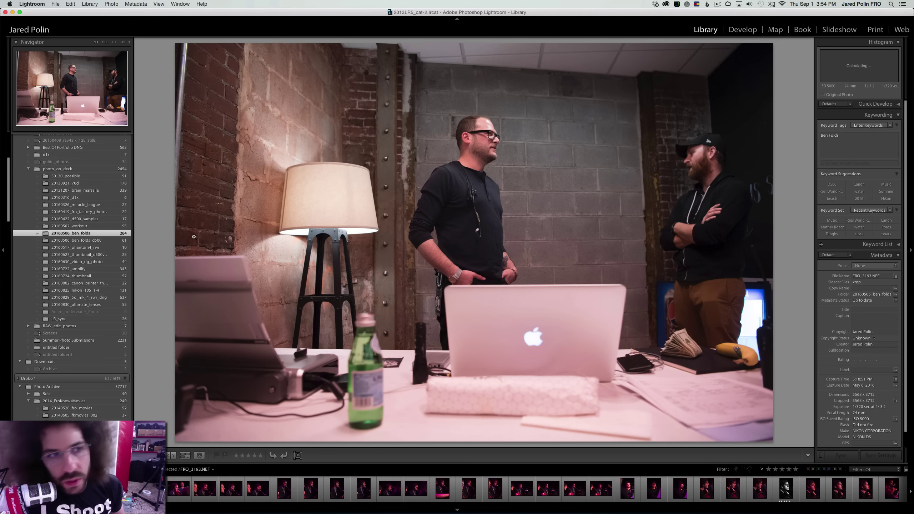
pyautogui.click(797, 469)
pyautogui.click(808, 469)
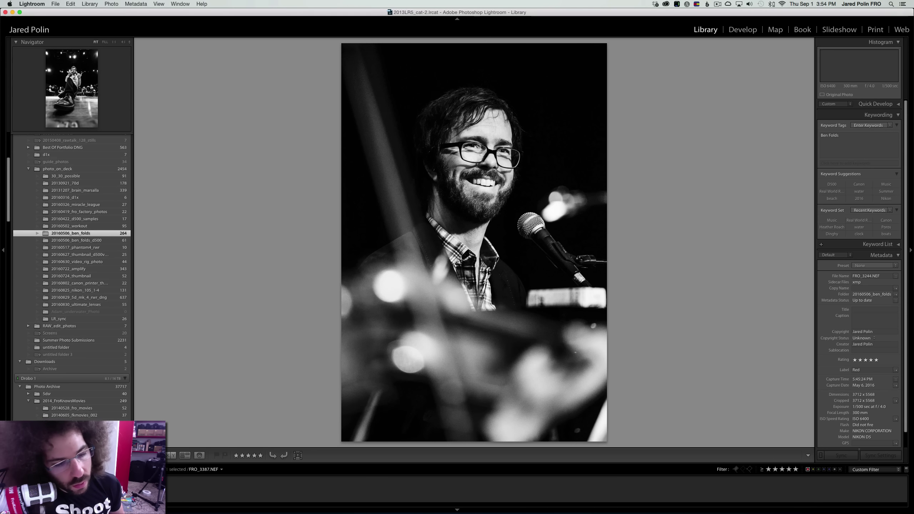
pyautogui.press('Right')
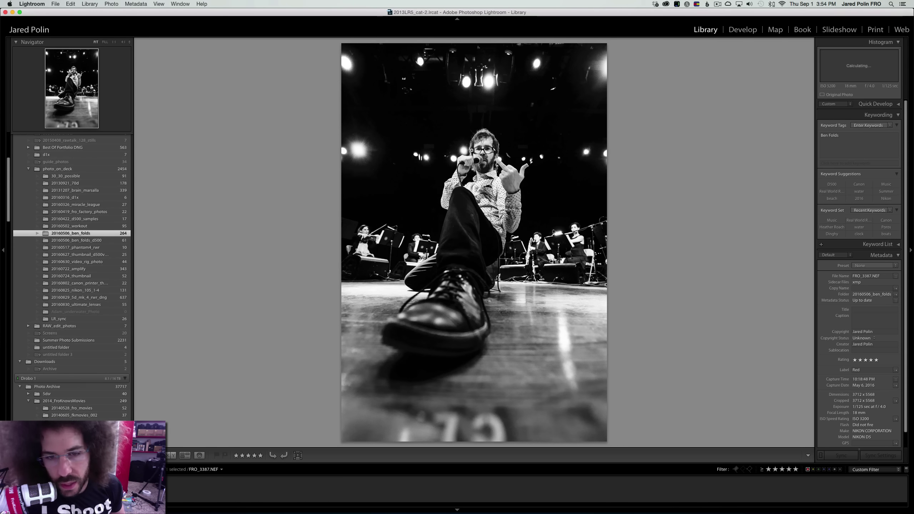
pyautogui.click(733, 30)
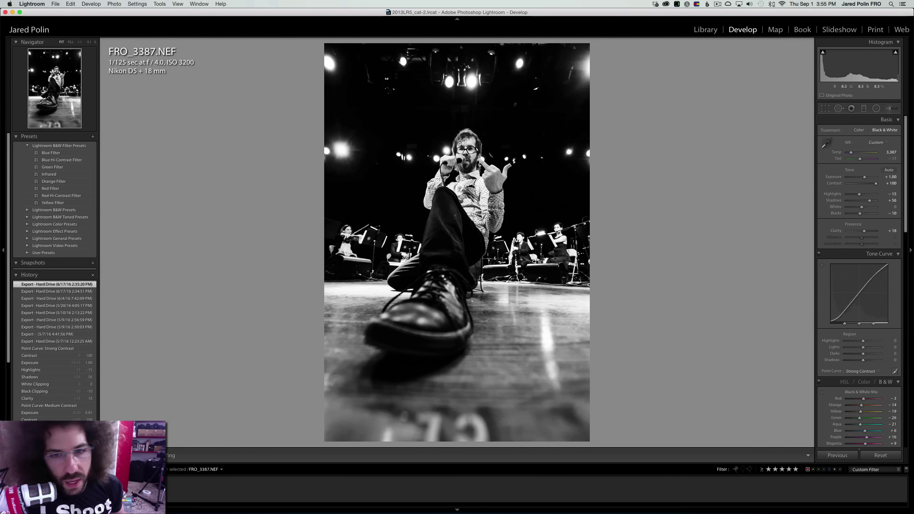
# Check the singer's face at 1:1, then try Shadows at +100 before settling on a lower lift
pyautogui.click(449, 154)
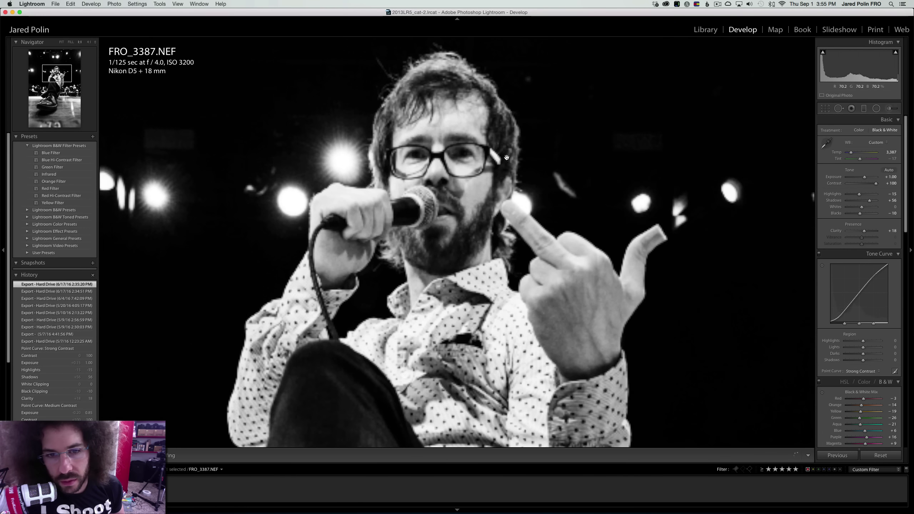
pyautogui.rightClick(448, 167)
pyautogui.click(408, 122)
pyautogui.click(408, 122)
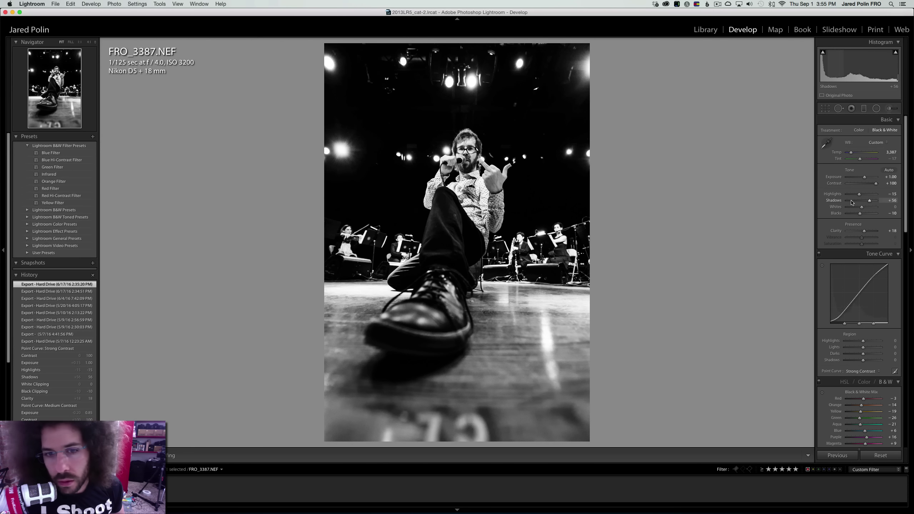
pyautogui.moveTo(852, 204); pyautogui.dragTo(913, 200)
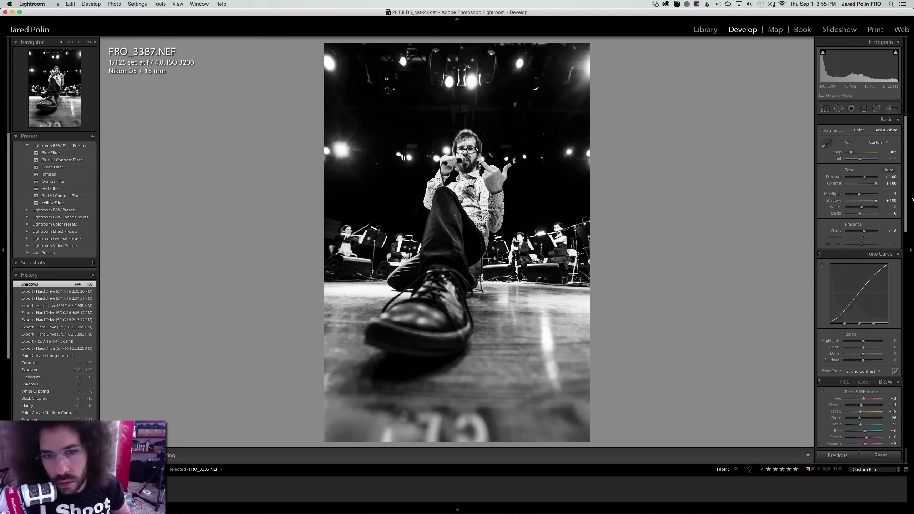
pyautogui.press('super+z')
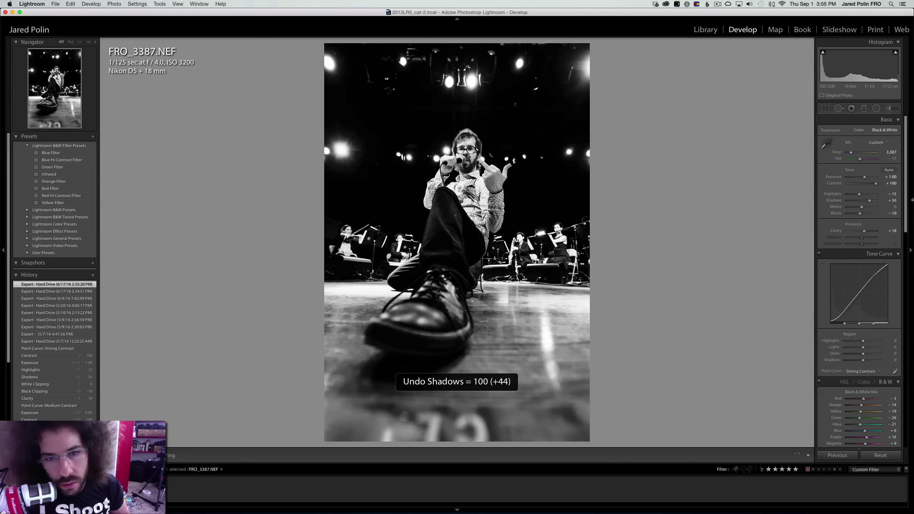
pyautogui.click(876, 201)
pyautogui.moveTo(873, 203); pyautogui.dragTo(891, 201)
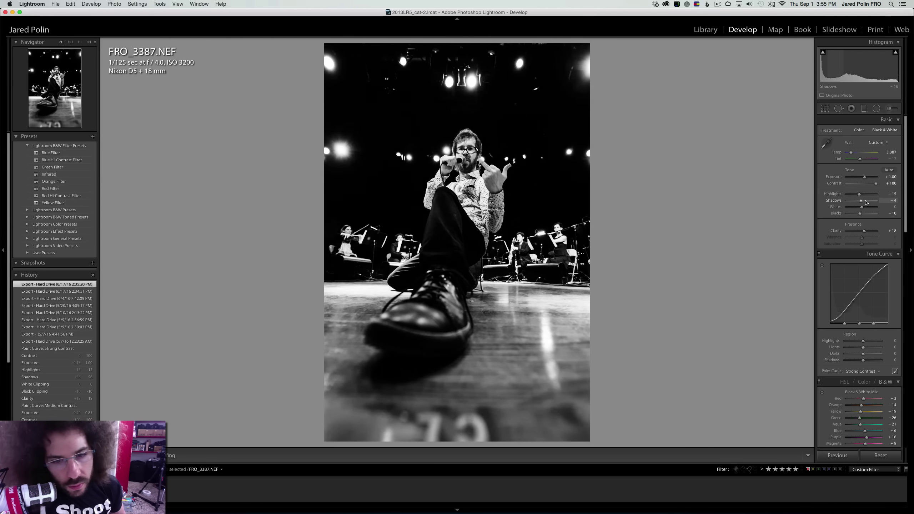
pyautogui.press('super+z')
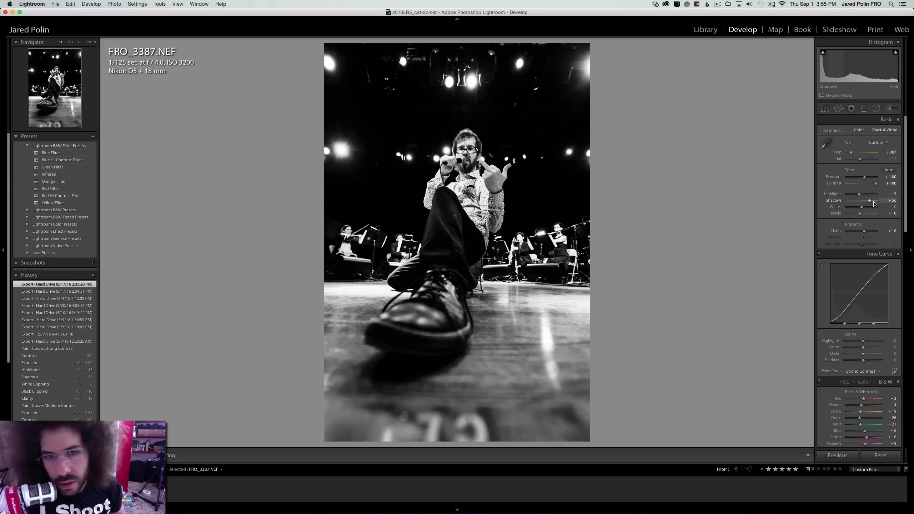
pyautogui.moveTo(875, 204)
pyautogui.mouseDown()
pyautogui.moveTo(889, 203)
pyautogui.moveTo(856, 204)
pyautogui.moveTo(892, 208)
pyautogui.moveTo(876, 203)
pyautogui.mouseUp()
# Recheck FRO_3387.NEF at 1:1 and fit view, then return to the Library module
pyautogui.rightClick(398, 138)
pyautogui.click(481, 142)
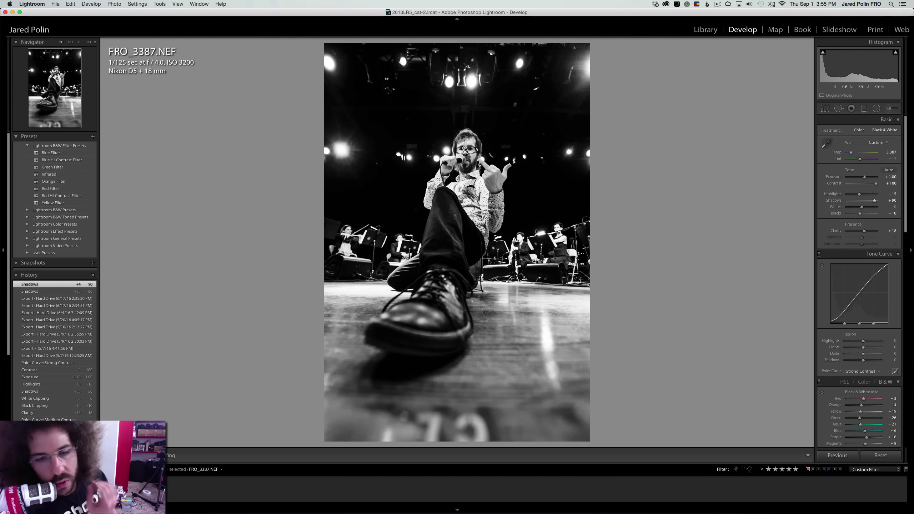
pyautogui.click(464, 148)
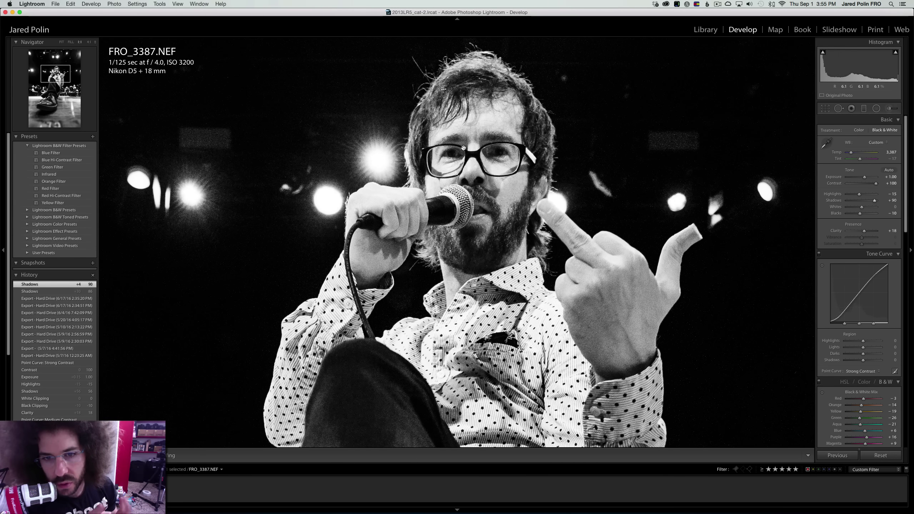
pyautogui.click(463, 148)
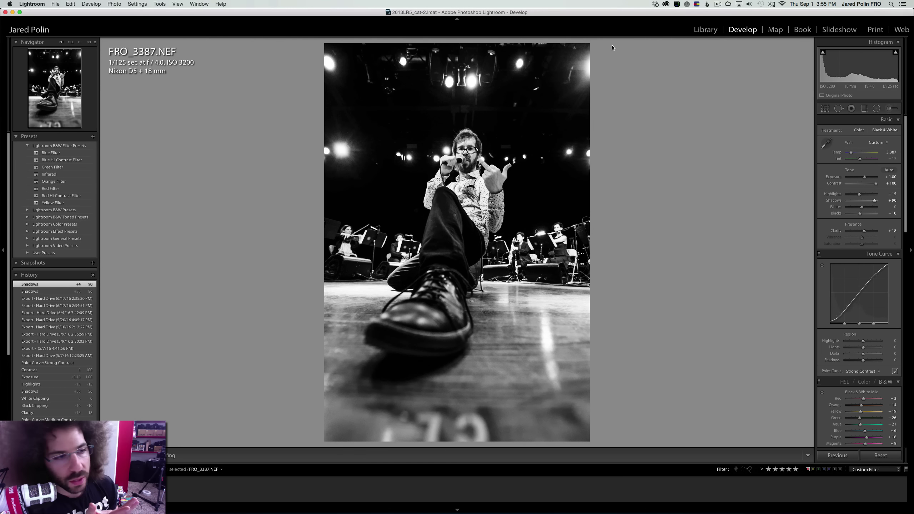
pyautogui.press('e')
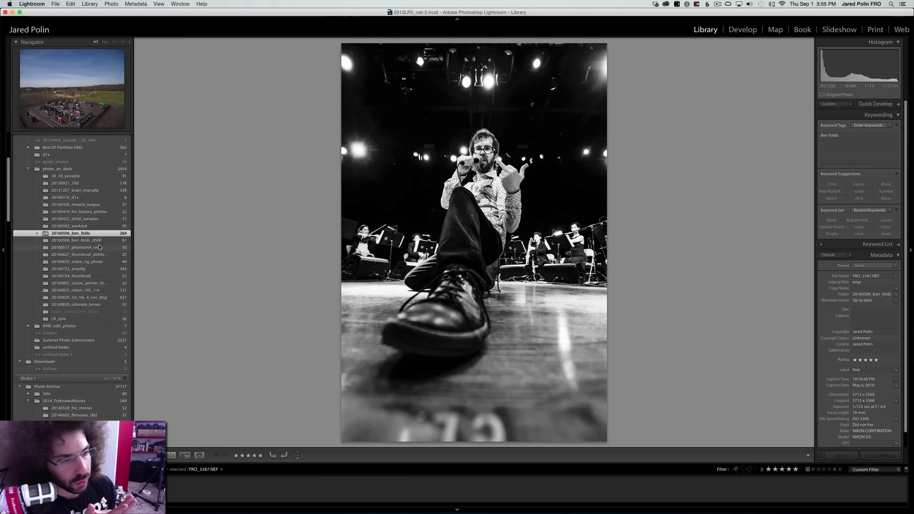
# Show the 20160829 rwr studio folder filtered to photos rated 5 stars and higher
pyautogui.click(91, 298)
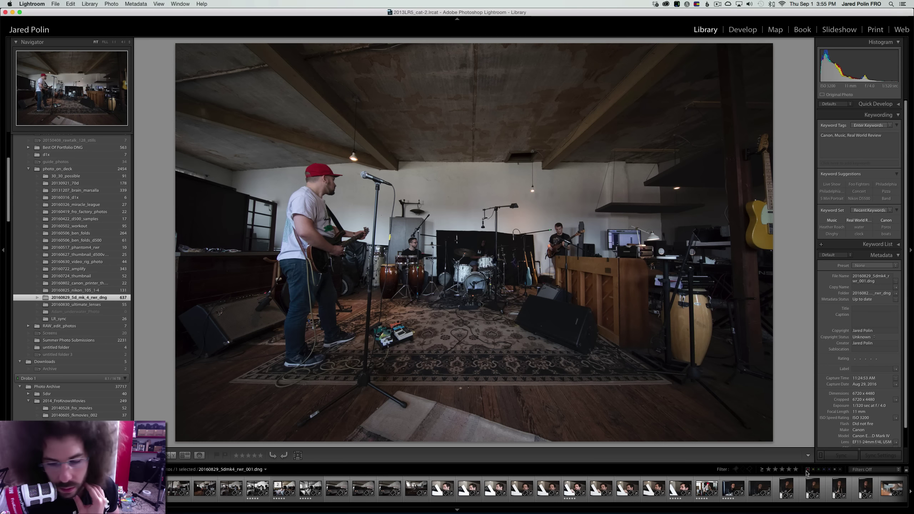
pyautogui.click(808, 470)
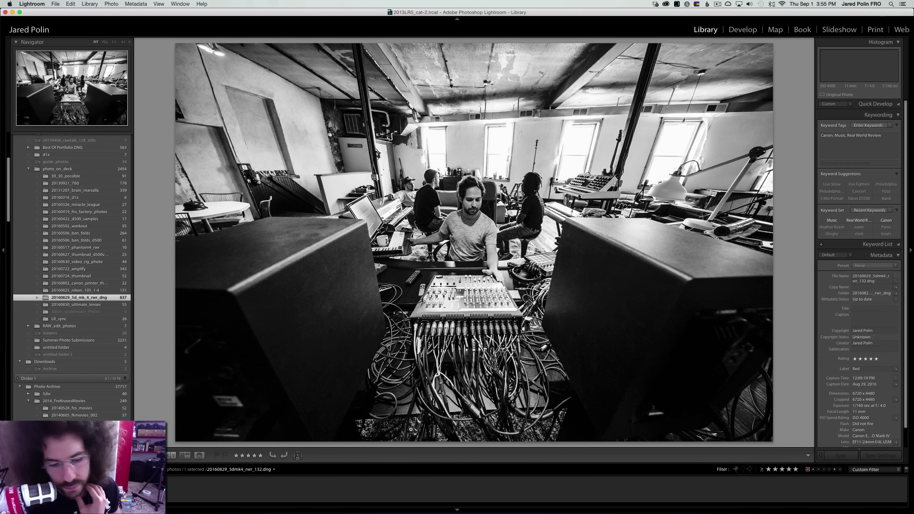
pyautogui.click(807, 470)
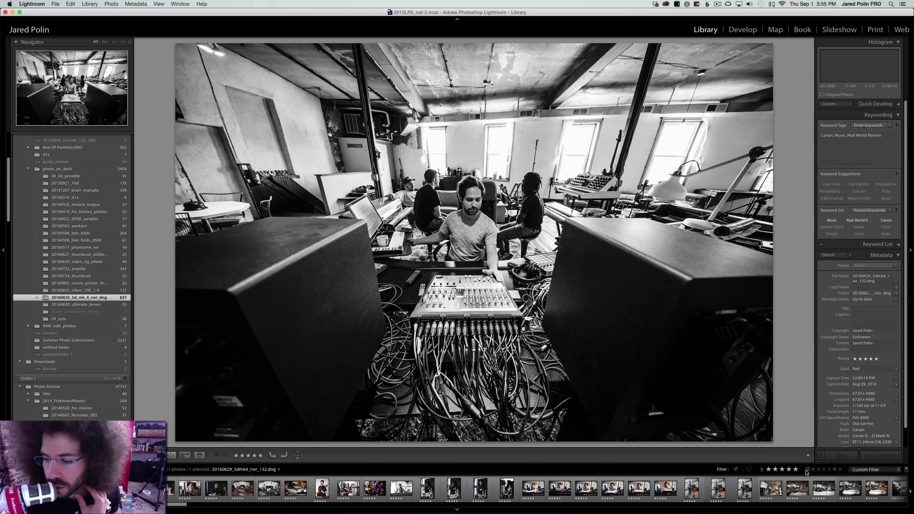
pyautogui.scroll(-10, 601, 486)
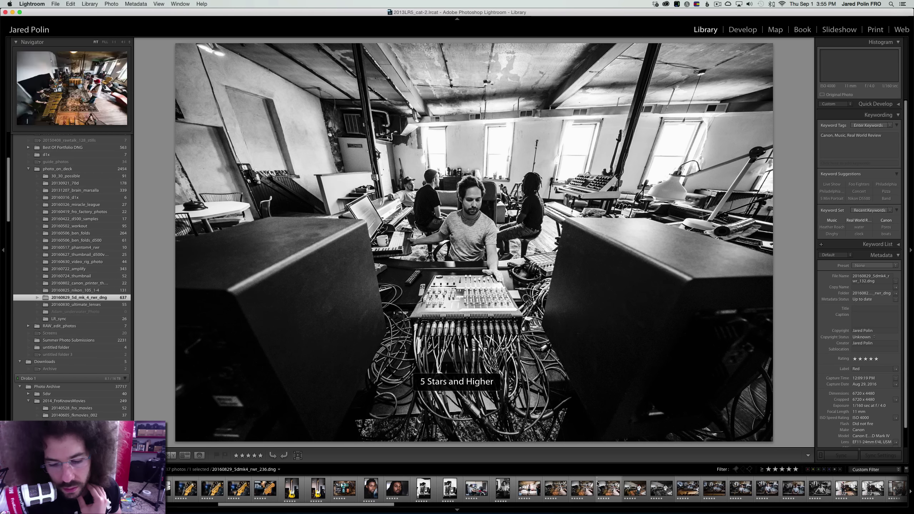
pyautogui.scroll(-5, 600, 486)
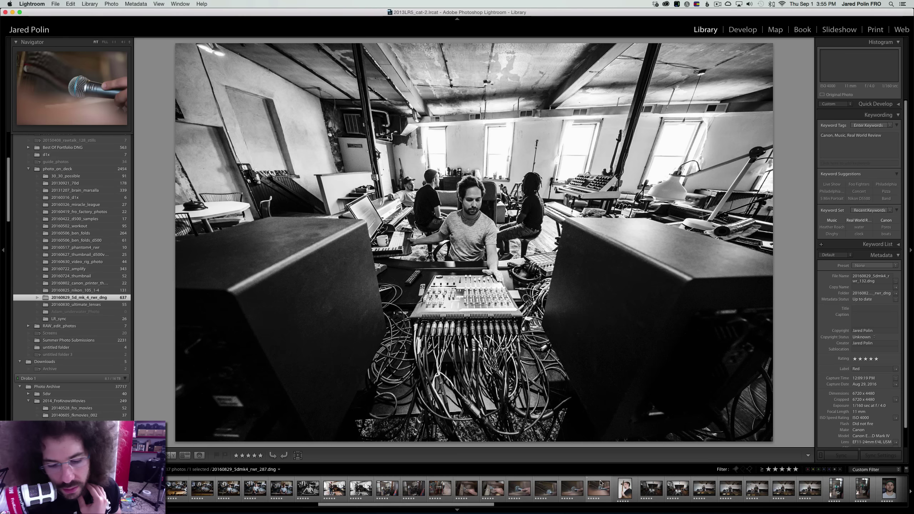
# Open the black-and-white guitarist photo 20160829_5dmk4_rwr_273.dng in Develop
pyautogui.click(356, 488)
pyautogui.click(378, 95)
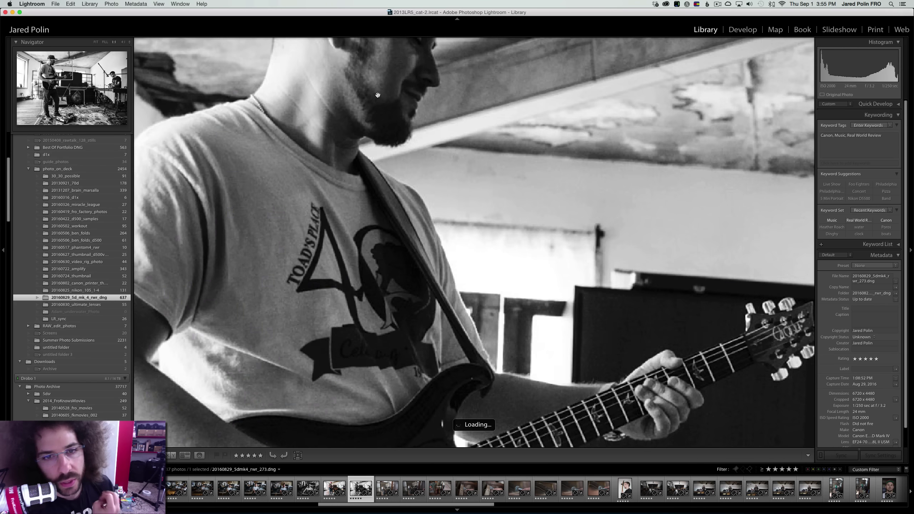
pyautogui.click(428, 126)
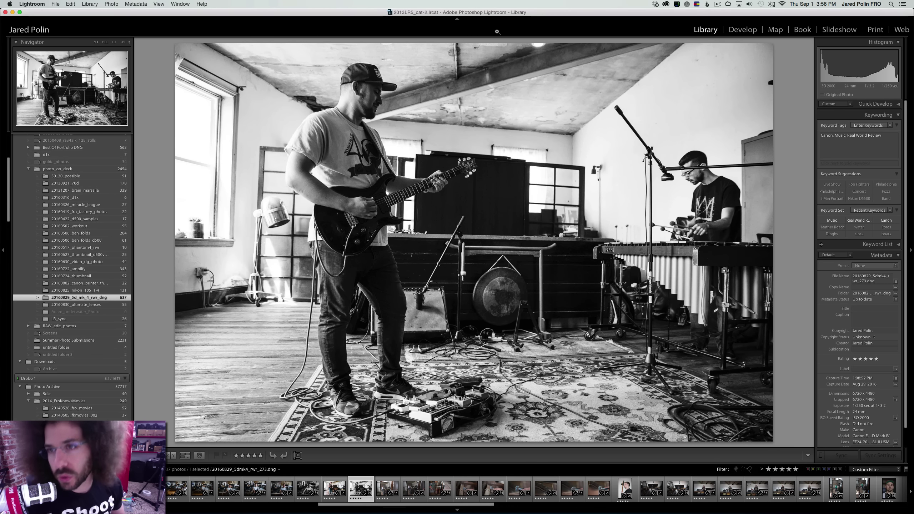
pyautogui.click(739, 29)
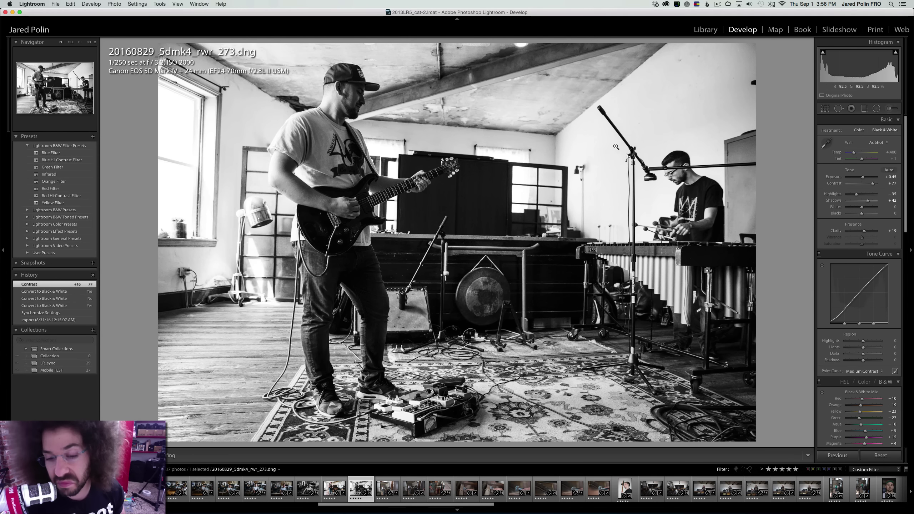
# Move to colour mirror shot 275 and apply the Medium Contrast point curve
pyautogui.press('Right')
pyautogui.press('Right')
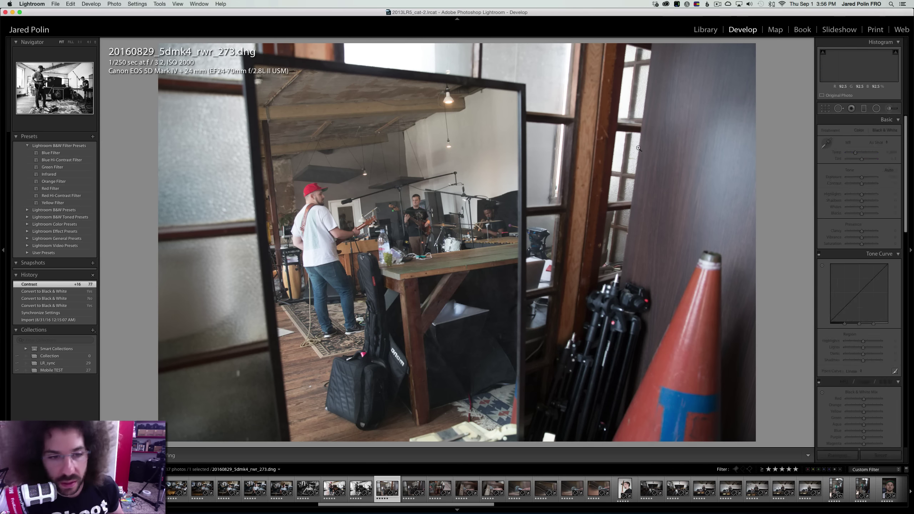
pyautogui.moveTo(862, 177); pyautogui.dragTo(835, 207)
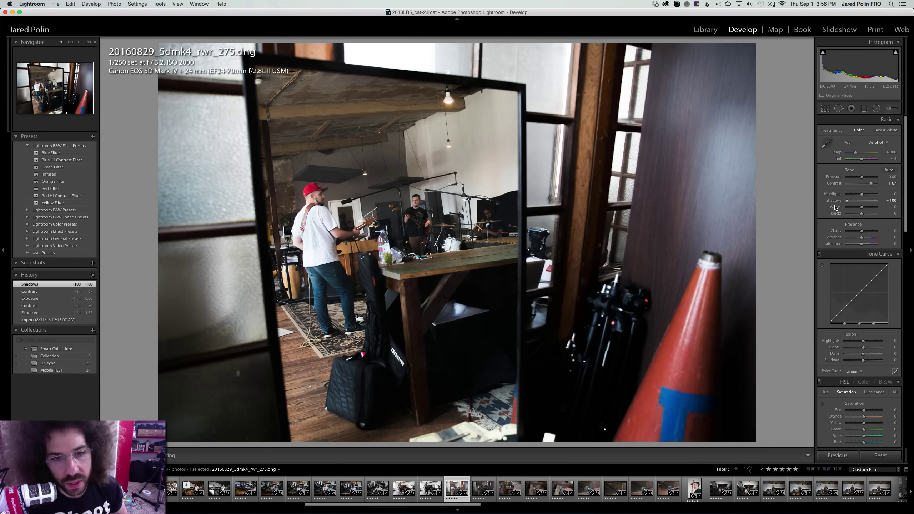
pyautogui.press('super+z')
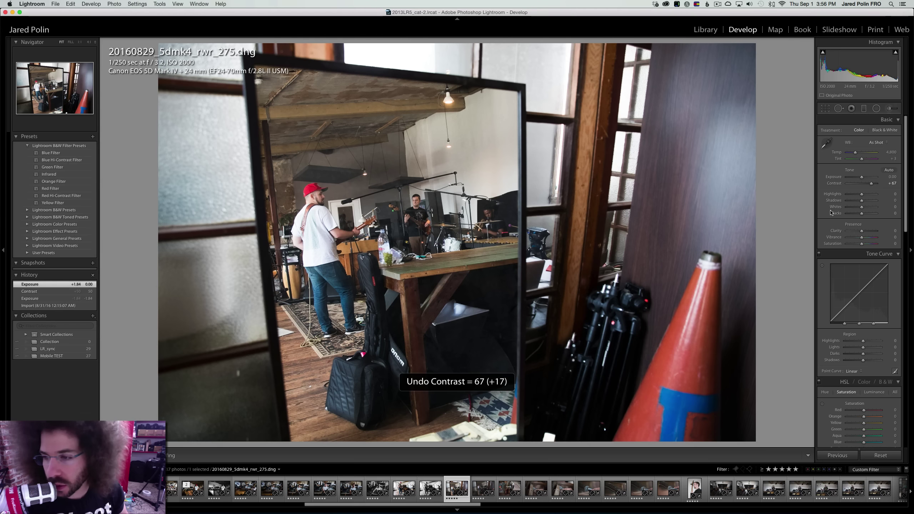
pyautogui.click(853, 371)
pyautogui.click(865, 377)
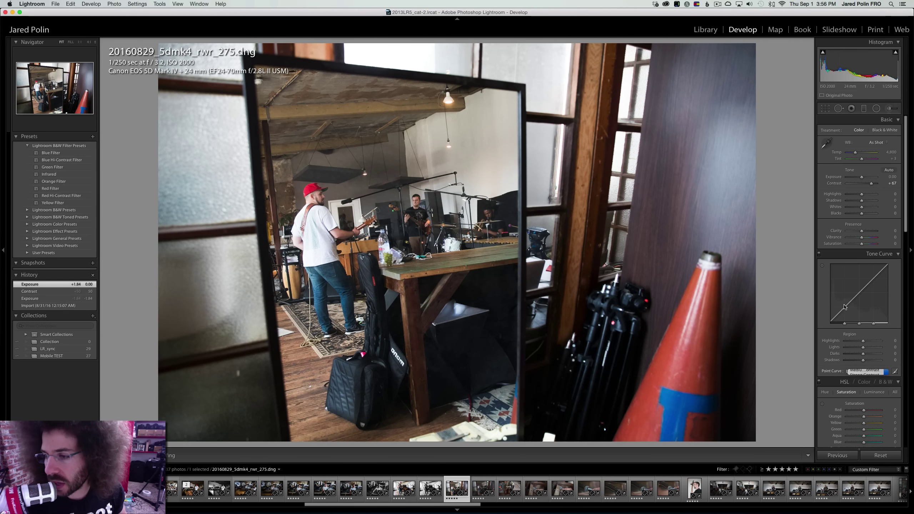
# Raise Clarity to +41 and deepen Blacks to -6, briefly trying black and white
pyautogui.click(868, 231)
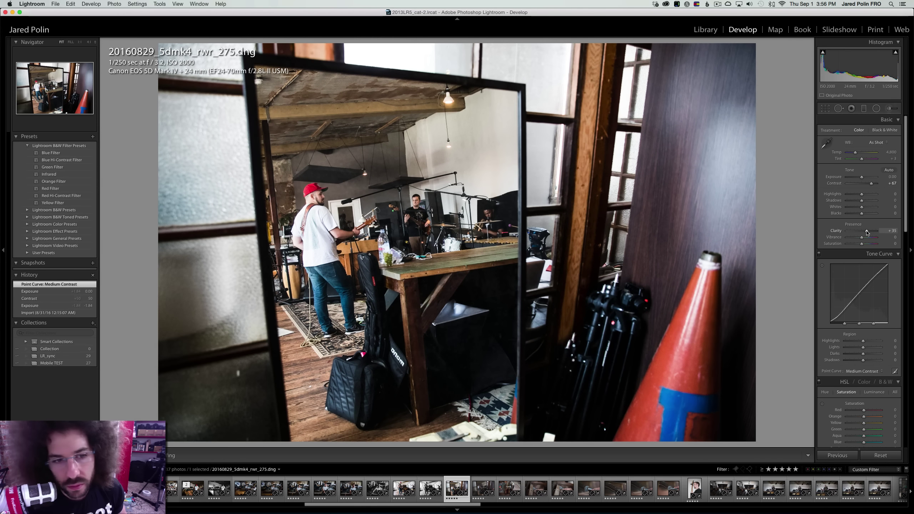
pyautogui.click(878, 133)
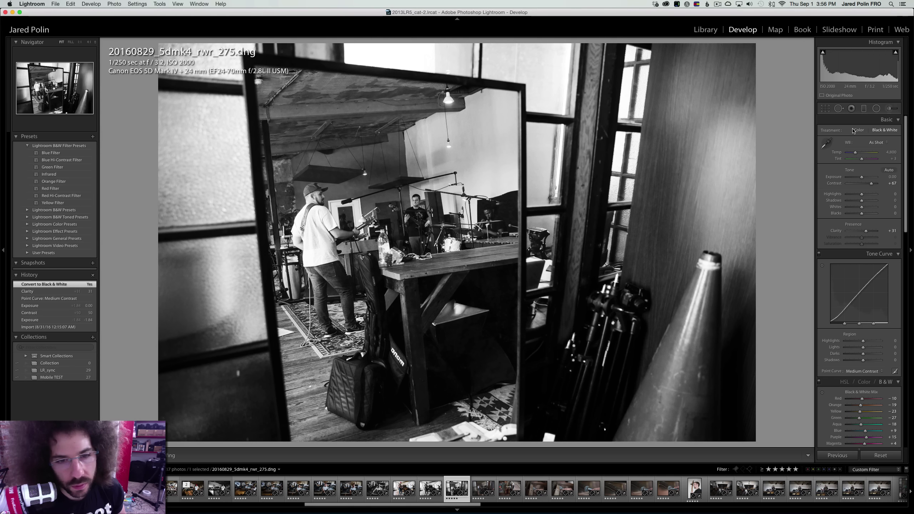
pyautogui.click(859, 130)
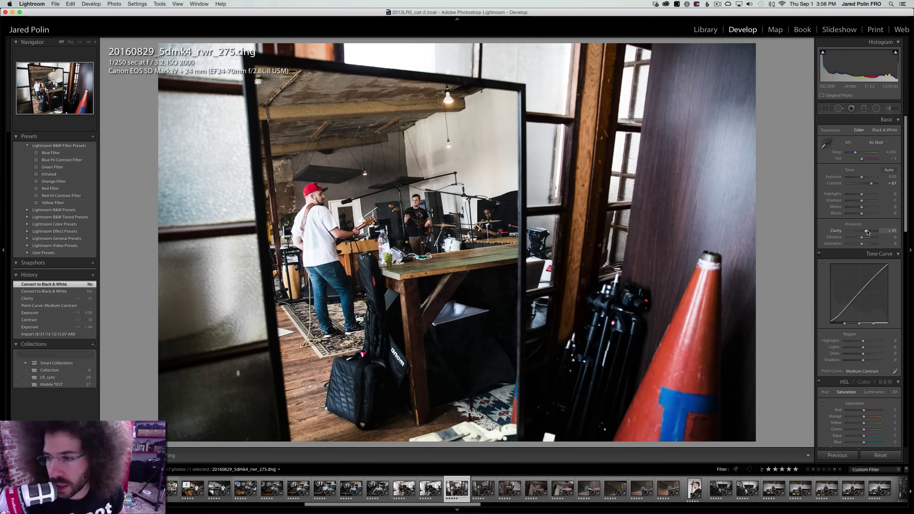
pyautogui.click(868, 231)
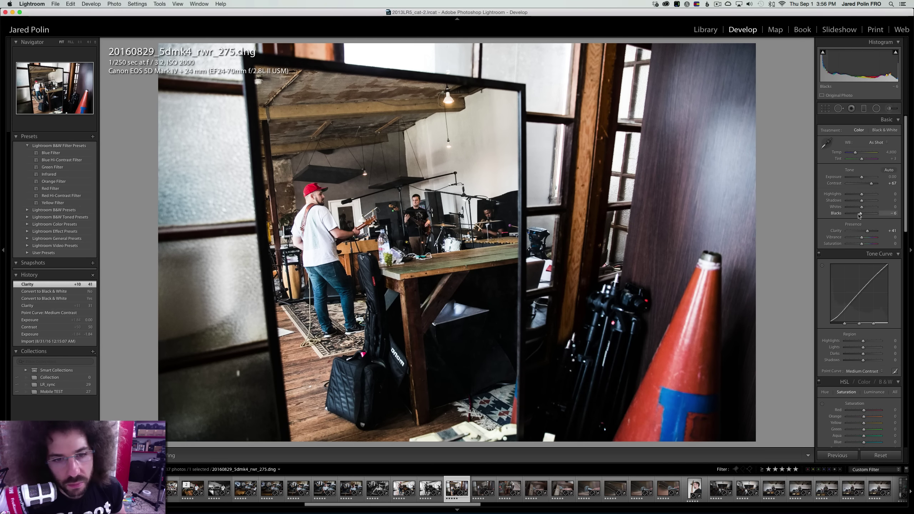
pyautogui.moveTo(860, 216); pyautogui.dragTo(860, 215)
# Warm the white balance to 4,948 and lower Exposure to -0.45, keeping it in colour
pyautogui.click(351, 179)
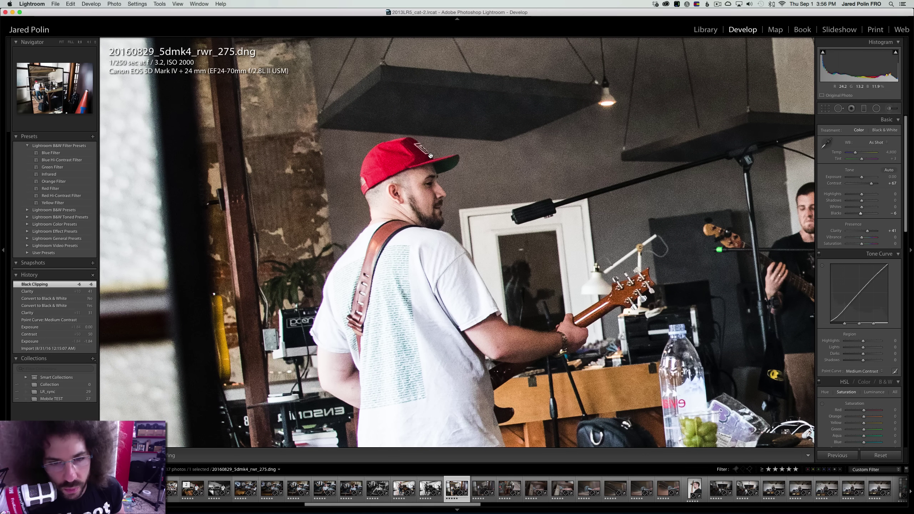
pyautogui.moveTo(557, 194); pyautogui.dragTo(414, 193)
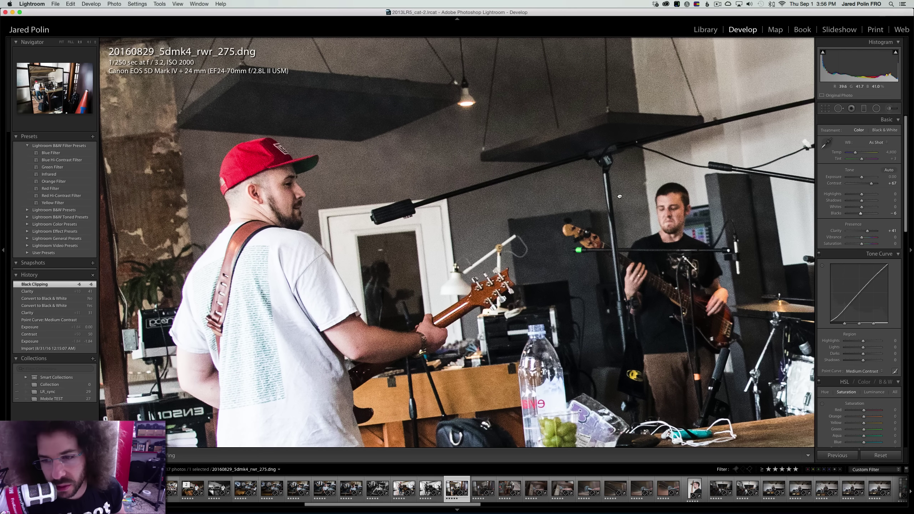
pyautogui.moveTo(620, 197); pyautogui.dragTo(429, 196)
pyautogui.click(428, 196)
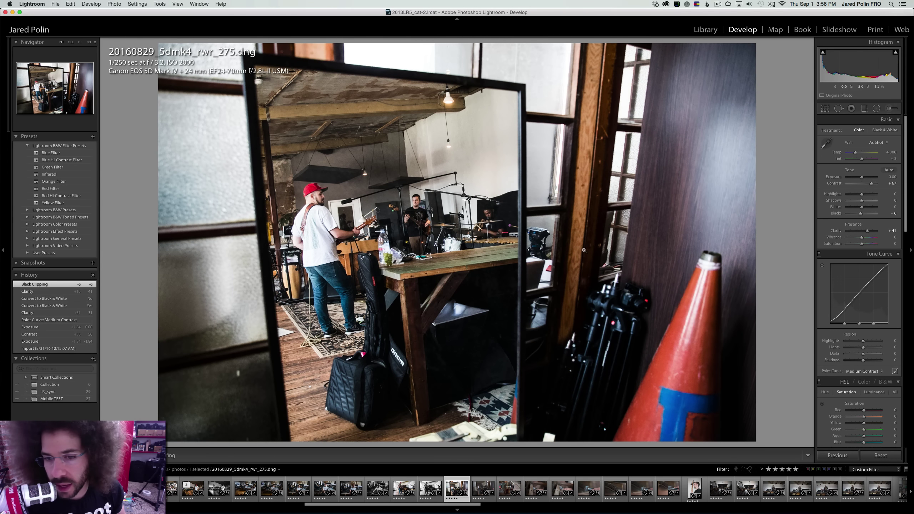
pyautogui.moveTo(584, 250); pyautogui.dragTo(453, 101)
pyautogui.moveTo(594, 342); pyautogui.dragTo(566, 264)
pyautogui.moveTo(585, 202); pyautogui.dragTo(544, 215)
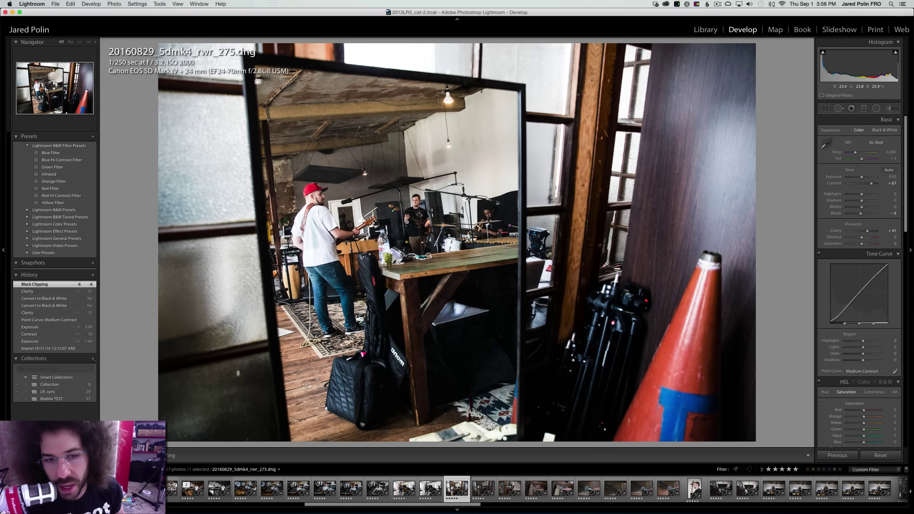
pyautogui.moveTo(856, 154); pyautogui.dragTo(857, 154)
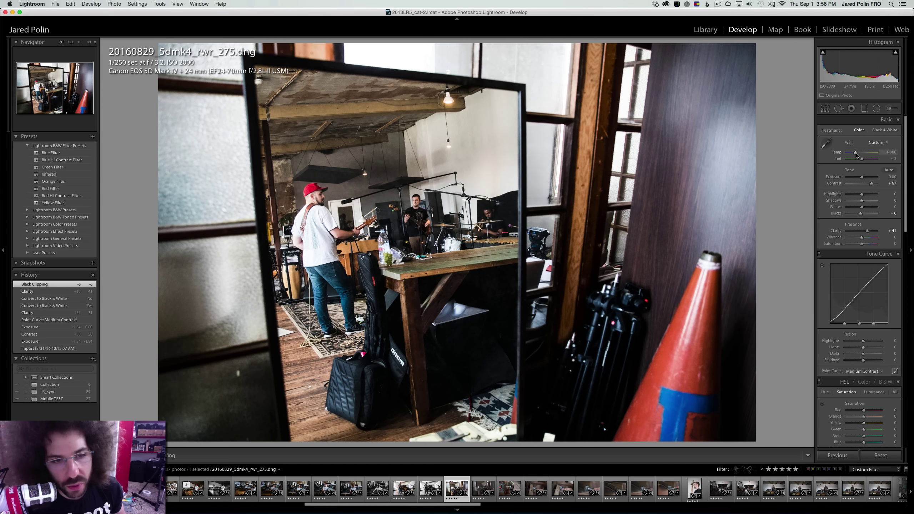
pyautogui.click(869, 131)
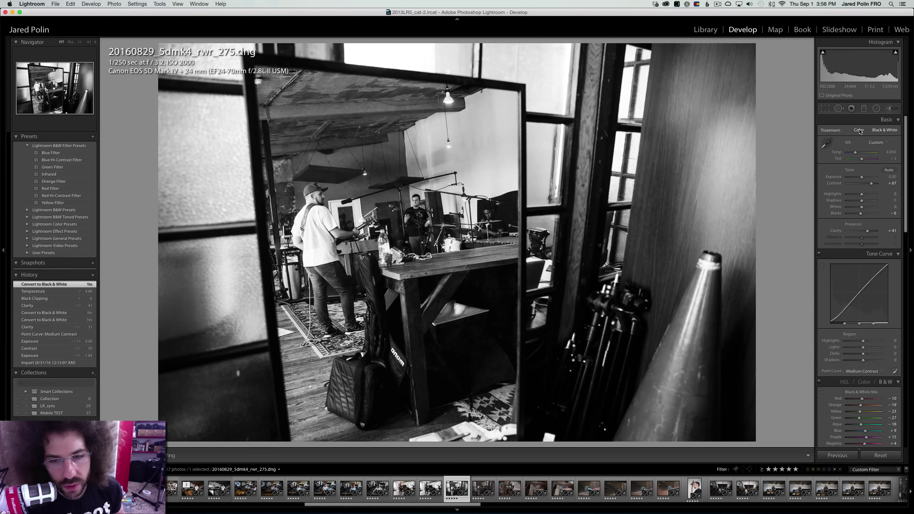
pyautogui.click(859, 130)
pyautogui.moveTo(865, 179); pyautogui.dragTo(863, 161)
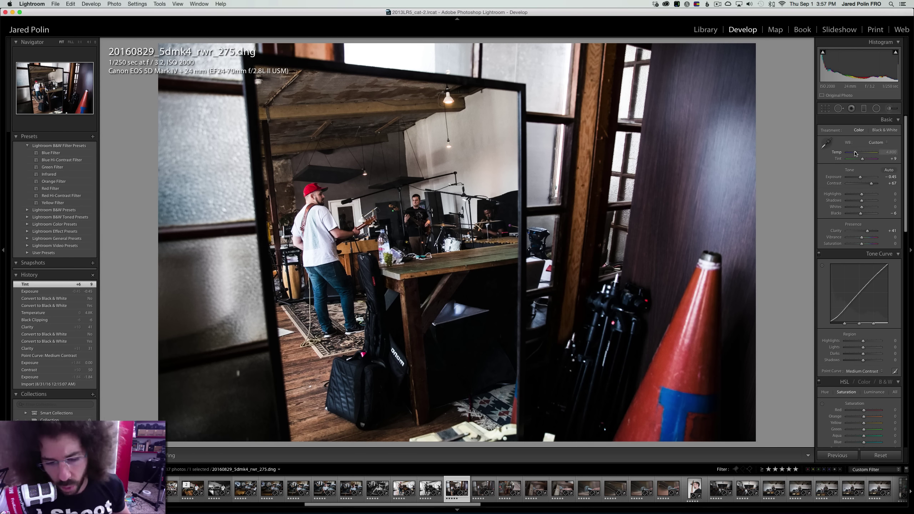
# Select photos 275 and 276 and sync 275's develop settings onto 276
pyautogui.press('Right')
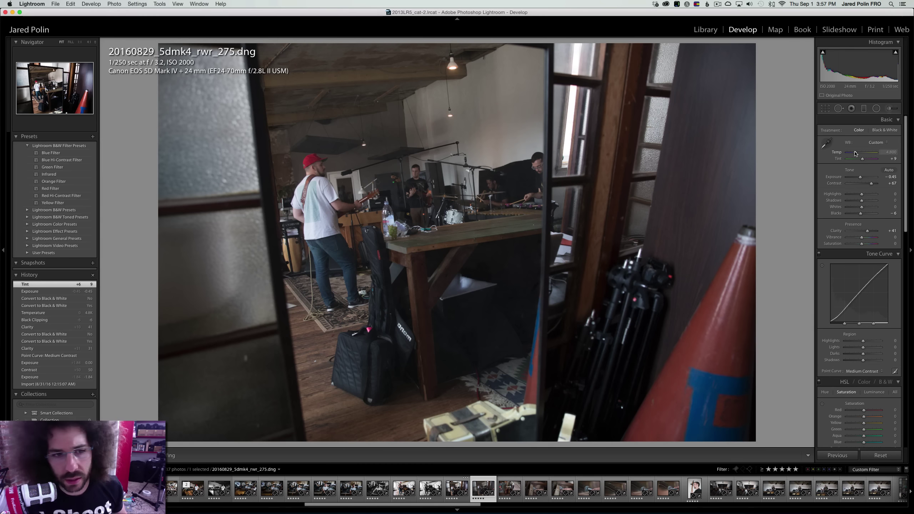
pyautogui.press('Right')
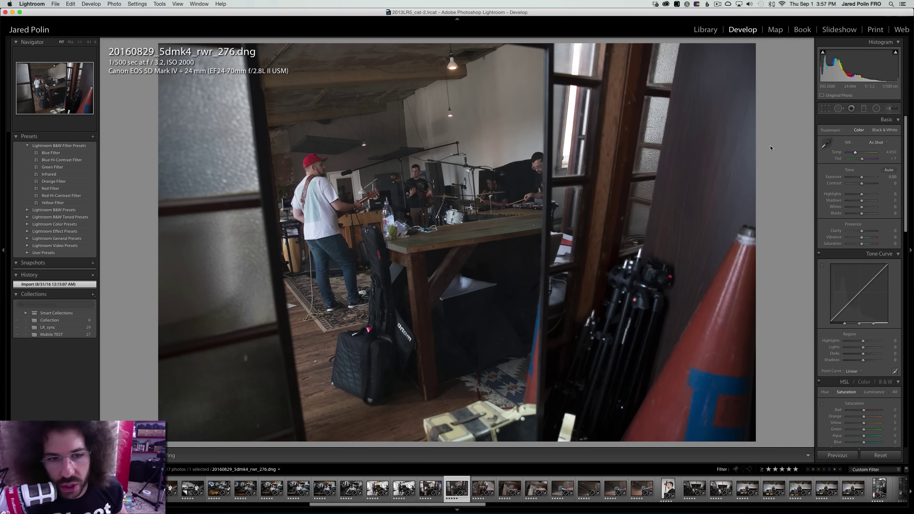
pyautogui.press('Left')
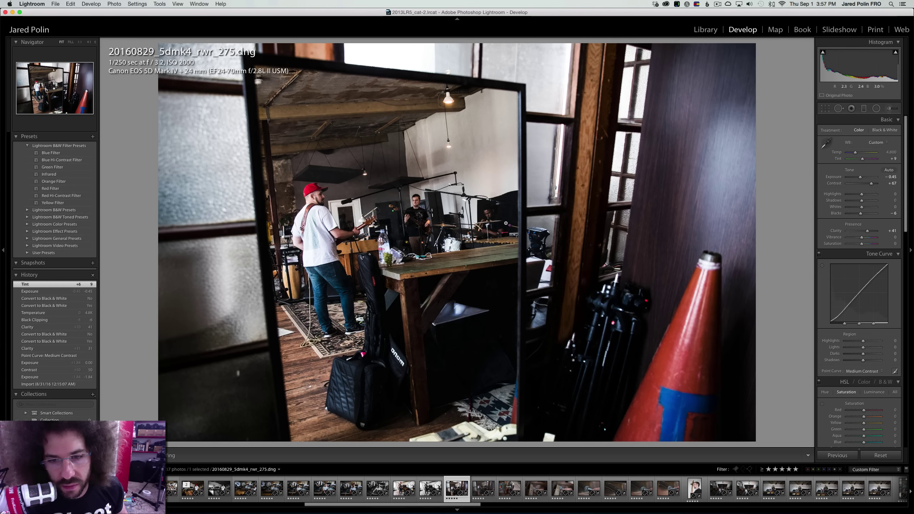
pyautogui.click(511, 225)
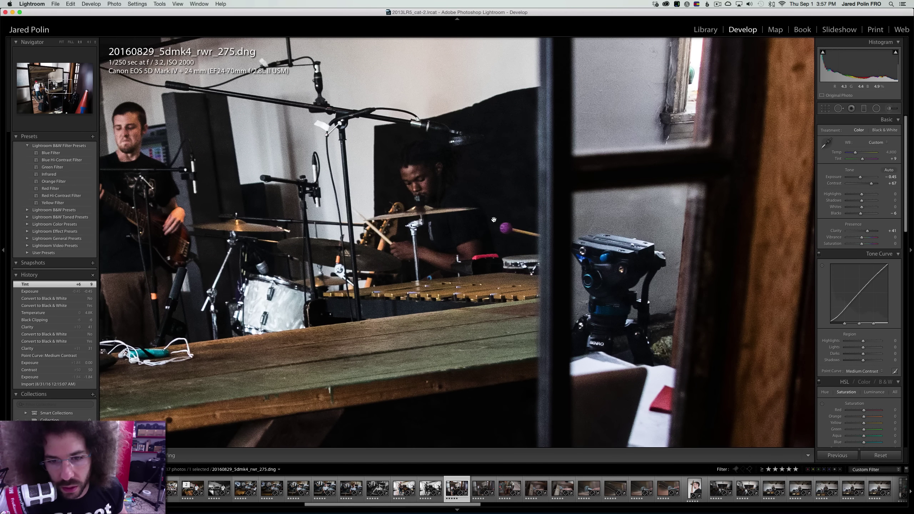
pyautogui.press('Right')
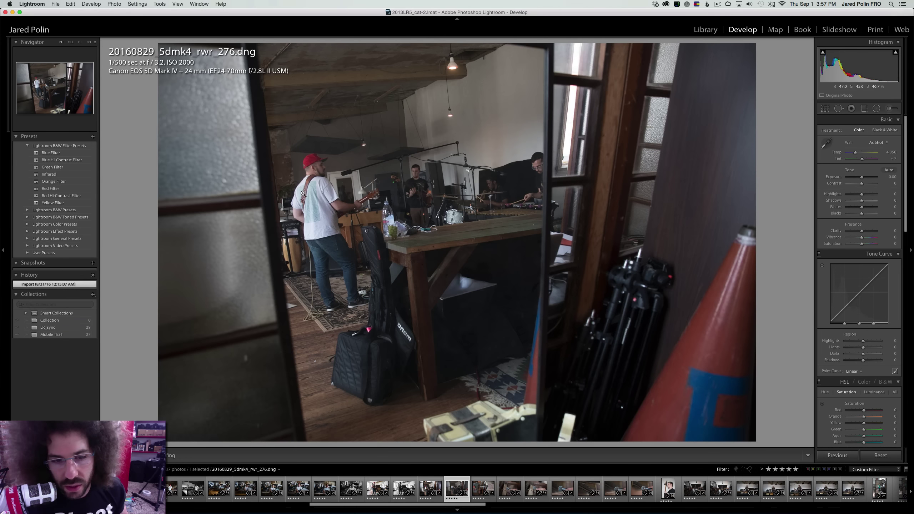
pyautogui.press('Left')
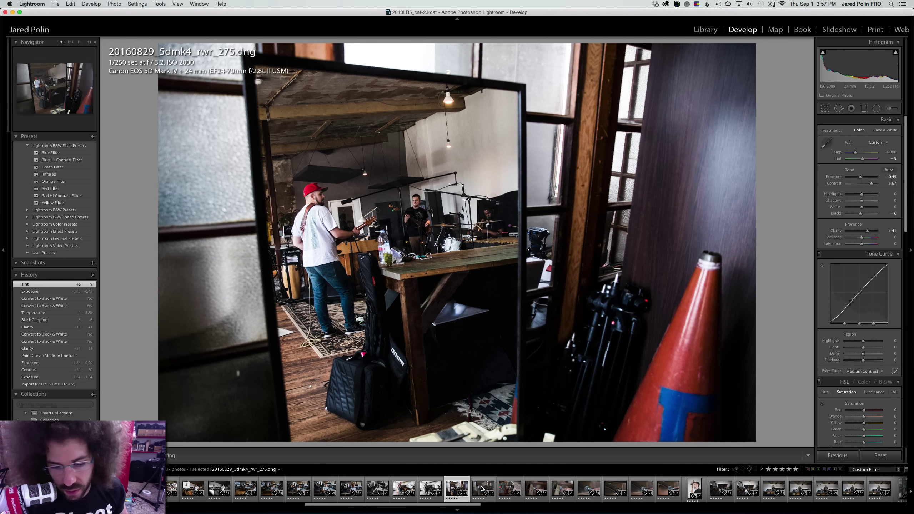
pyautogui.keyDown('super'); pyautogui.click(483, 489); pyautogui.keyUp('super')
pyautogui.press('super+shift+s')
pyautogui.press('Return')
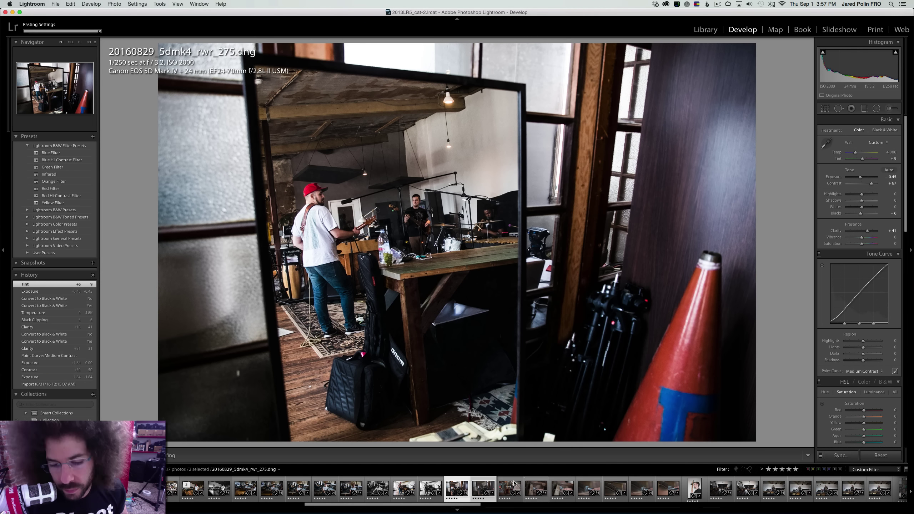
# Set photo 276's exposure to +0.45, comparing it against photo 275
pyautogui.click(483, 479)
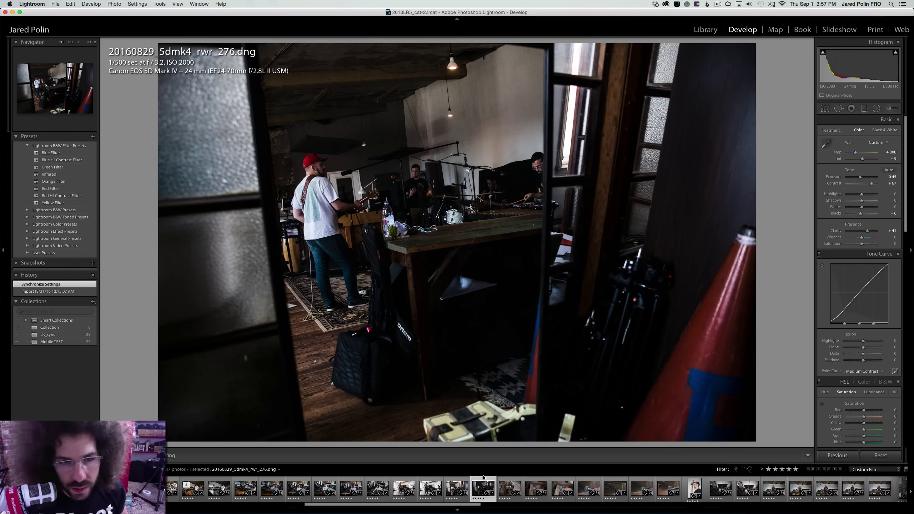
pyautogui.press('Left')
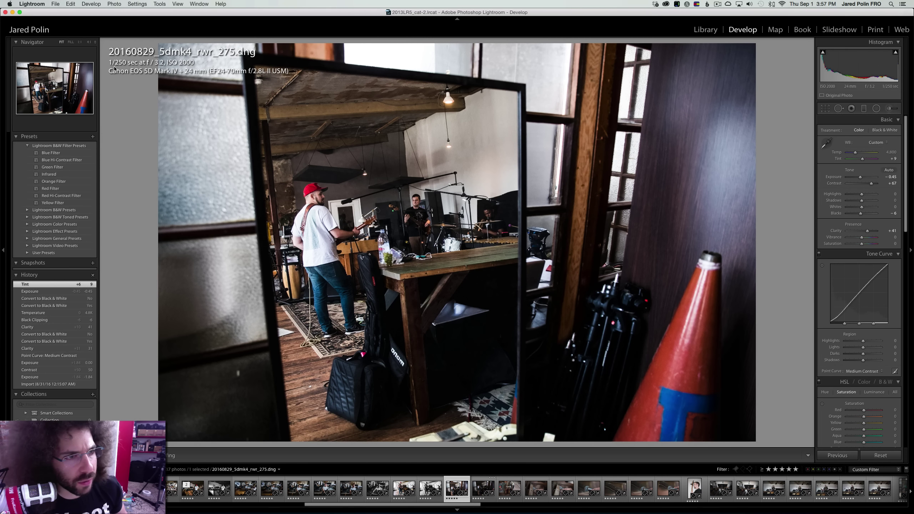
pyautogui.press('Right')
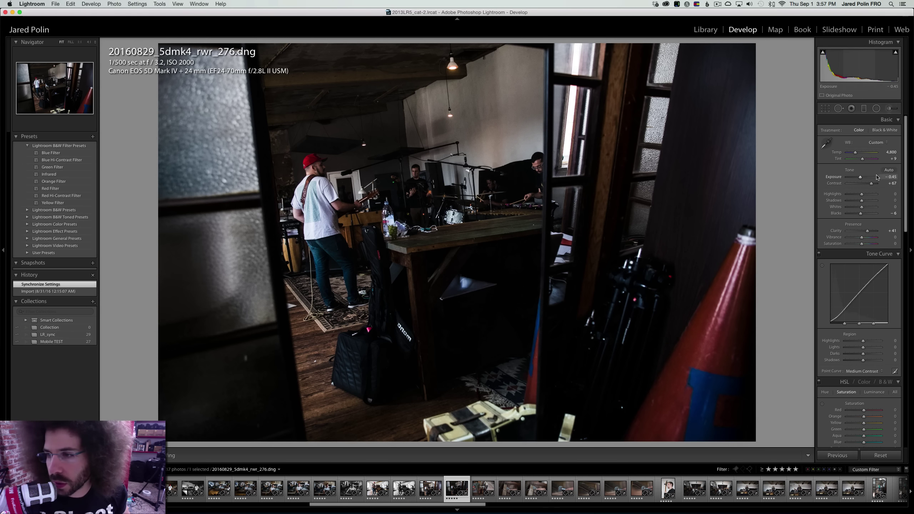
pyautogui.press('Return')
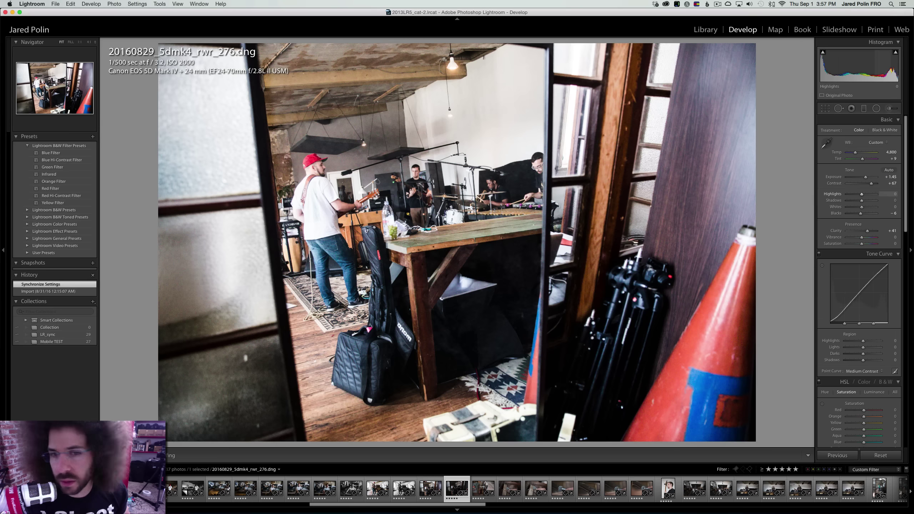
pyautogui.press('Left')
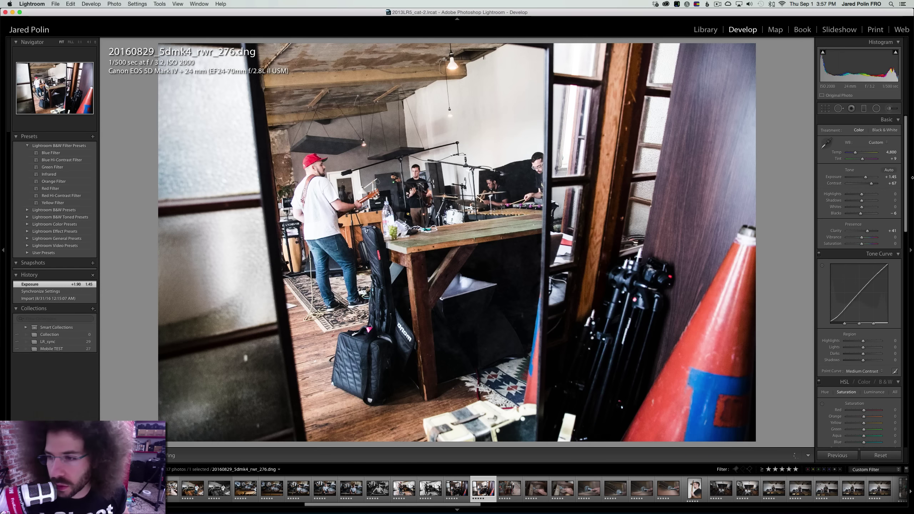
pyautogui.moveTo(866, 178); pyautogui.dragTo(863, 178)
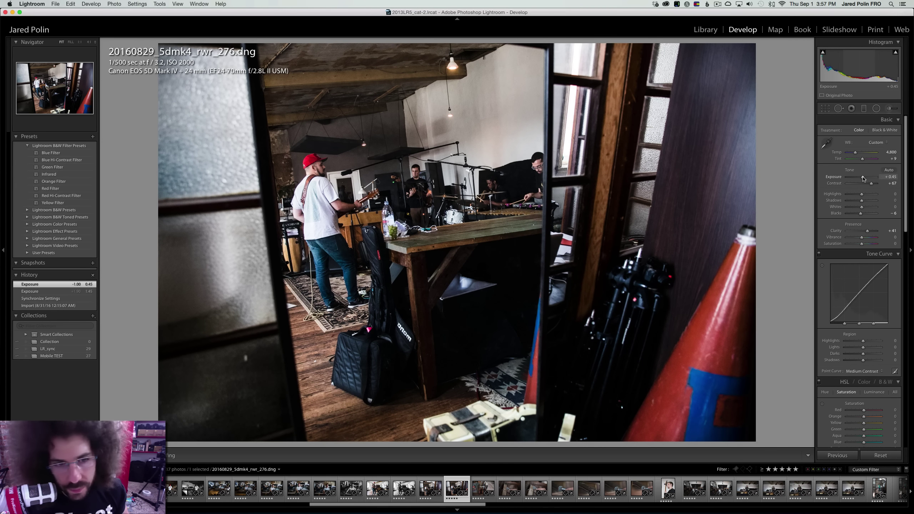
pyautogui.press('Left')
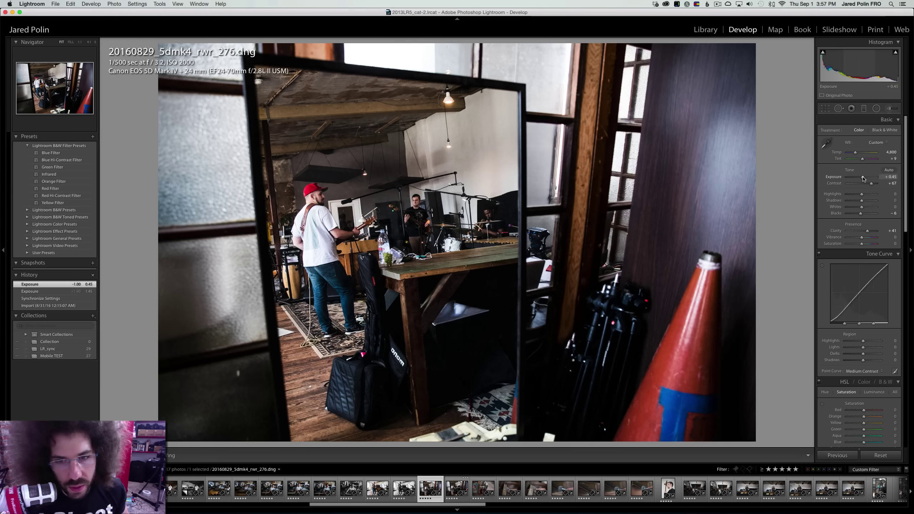
pyautogui.press('Right')
pyautogui.press('Right')
pyautogui.press('Left')
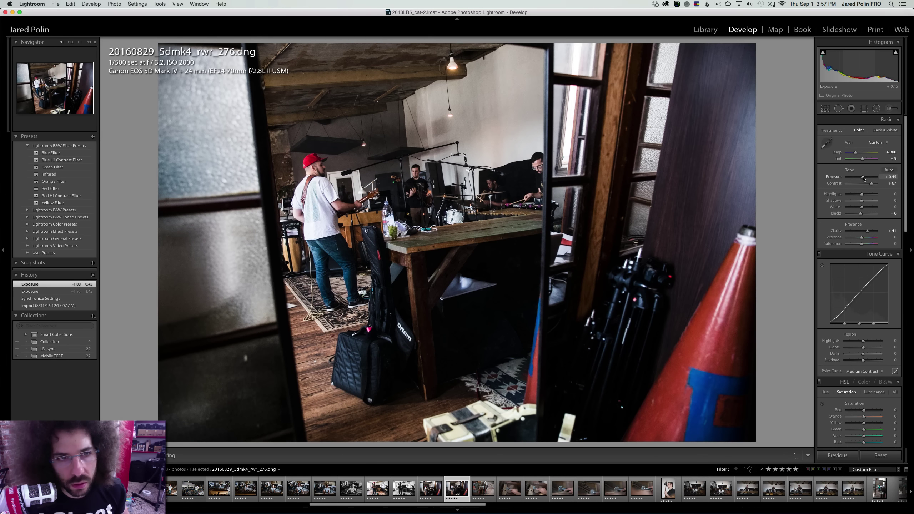
pyautogui.press('Right')
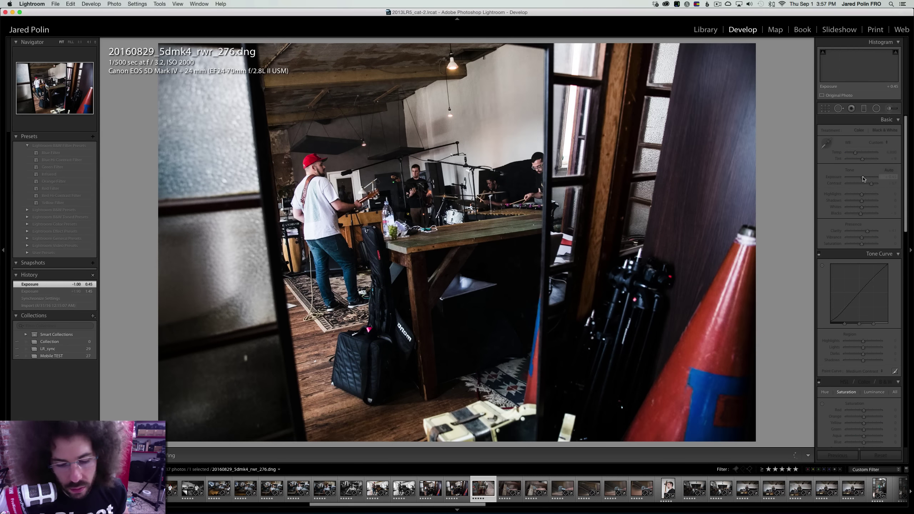
pyautogui.press('Right')
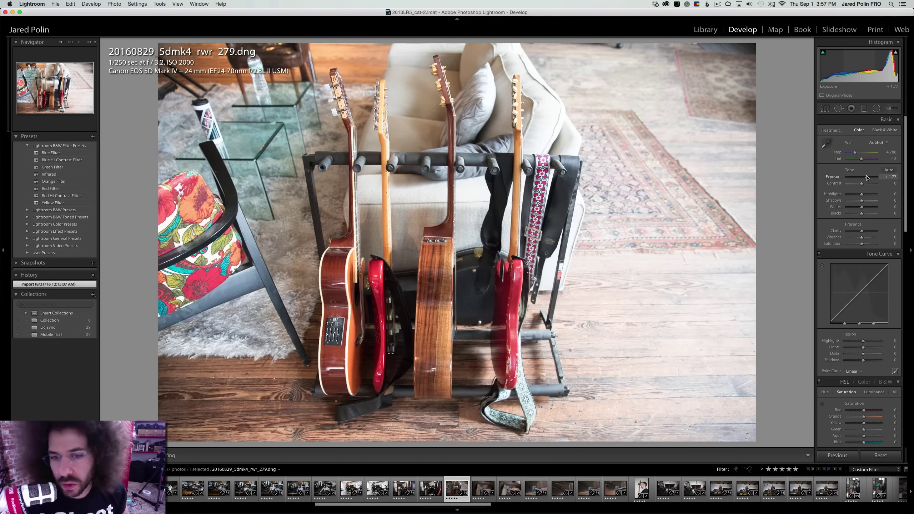
# Tone down photo 279, then give microphone photo 282 Contrast +75, Medium Contrast curve, Clarity +30
pyautogui.moveTo(867, 178); pyautogui.dragTo(863, 178)
pyautogui.moveTo(863, 231); pyautogui.dragTo(870, 201)
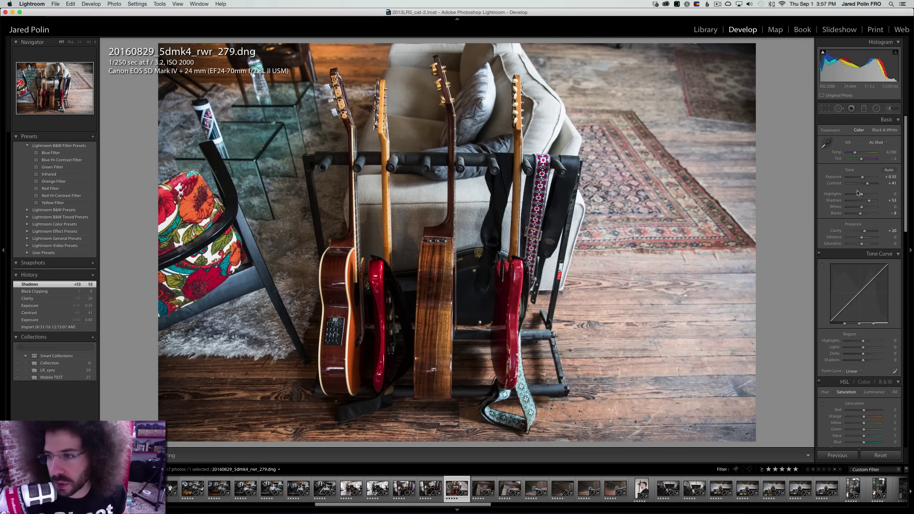
pyautogui.press('Right')
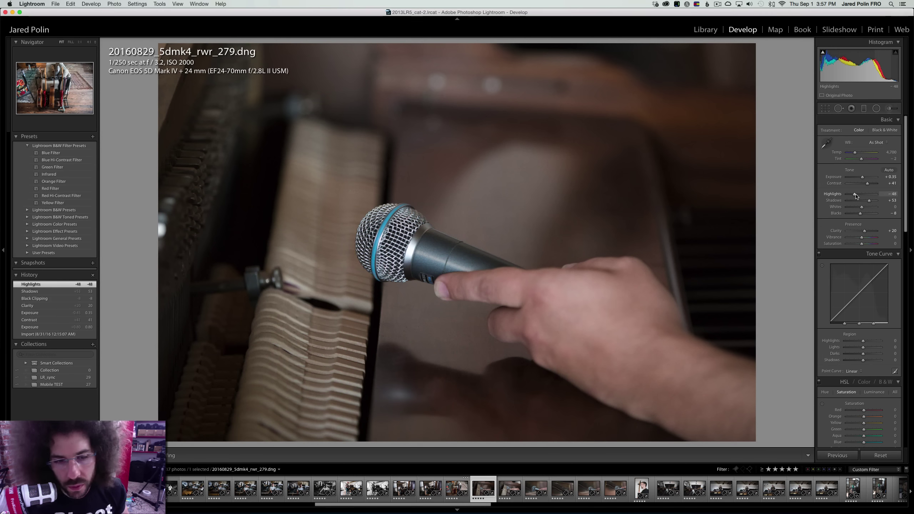
pyautogui.moveTo(862, 184); pyautogui.dragTo(872, 184)
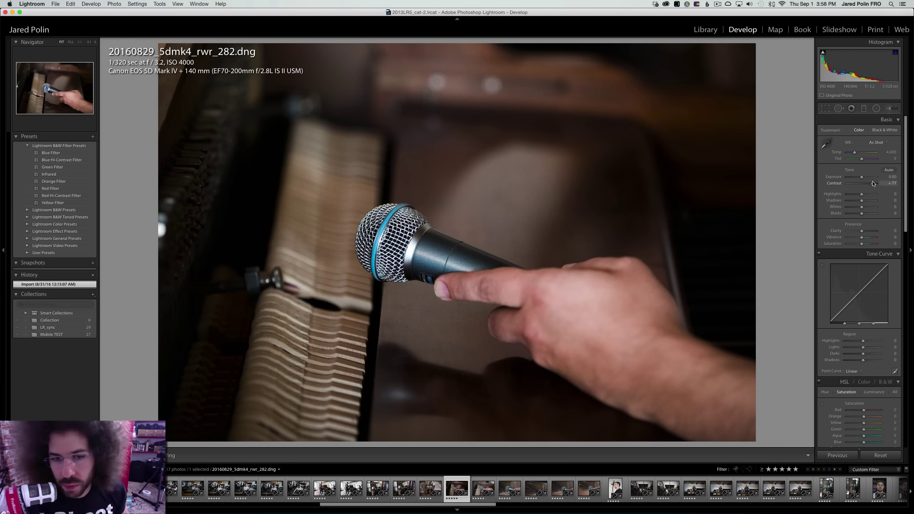
pyautogui.click(854, 371)
pyautogui.click(862, 376)
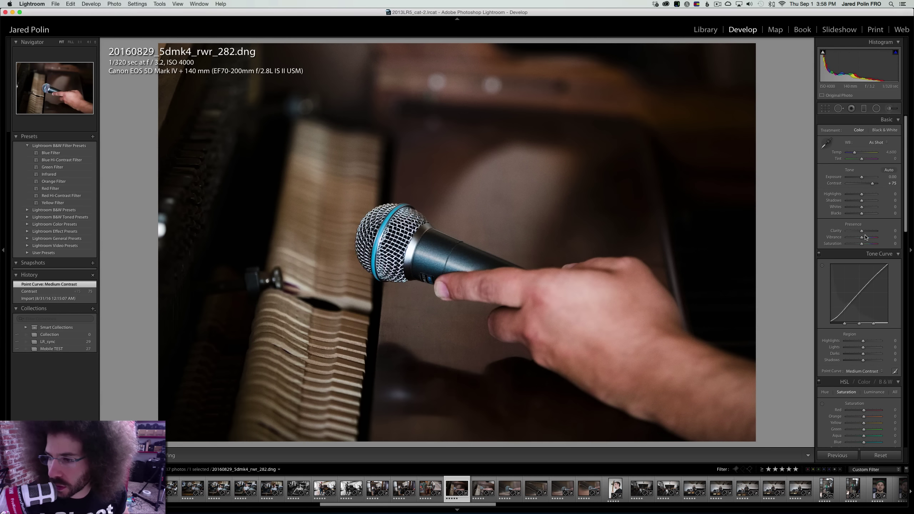
pyautogui.click(868, 231)
pyautogui.moveTo(867, 233); pyautogui.dragTo(854, 202)
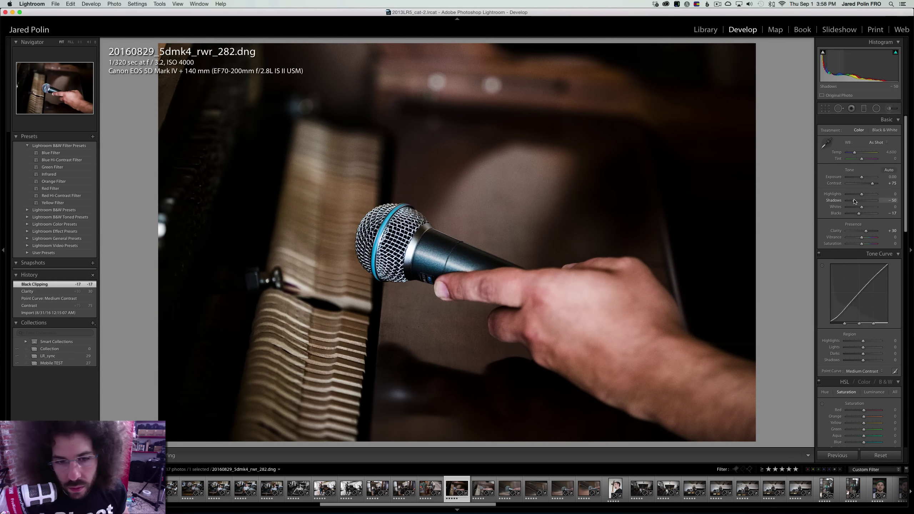
pyautogui.press('super+z')
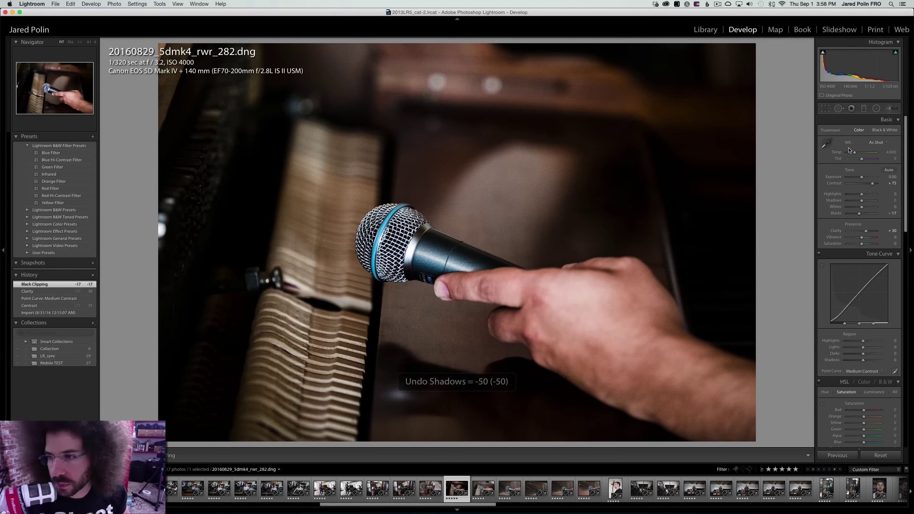
# Give microphone photo 283 more contrast, a Medium Contrast curve, a little clarity and Blacks -18
pyautogui.press('Right')
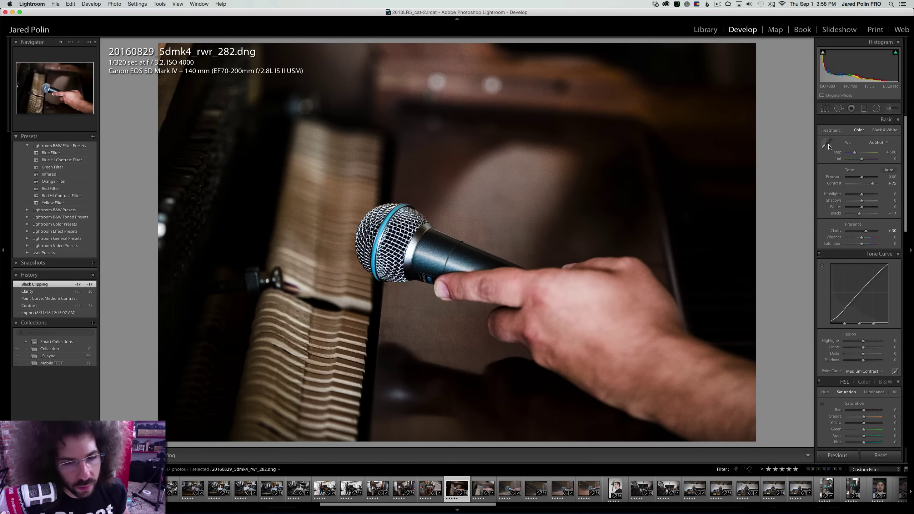
pyautogui.press('Right')
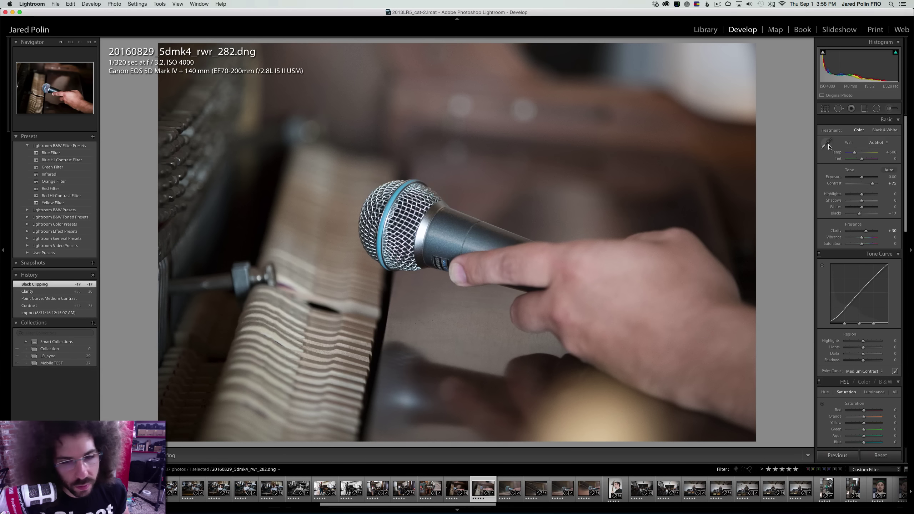
pyautogui.moveTo(866, 182); pyautogui.dragTo(862, 177)
pyautogui.click(855, 371)
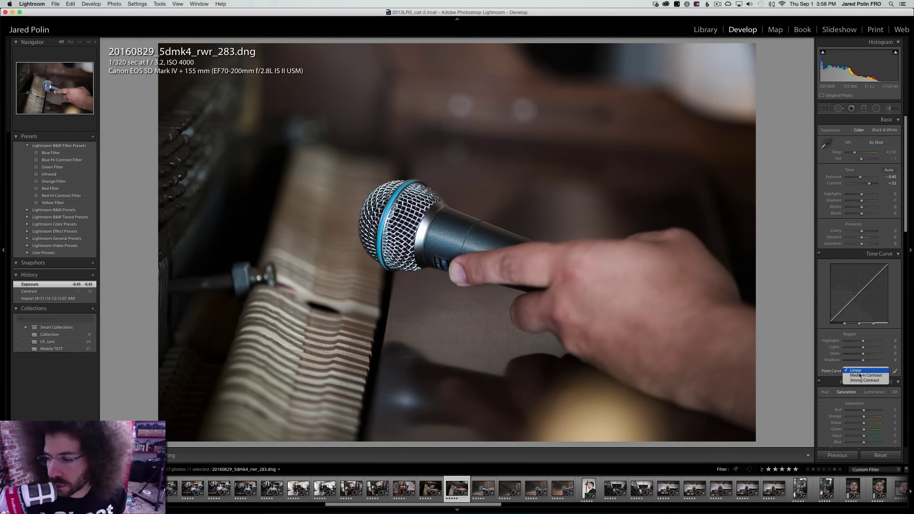
pyautogui.click(862, 378)
pyautogui.click(863, 232)
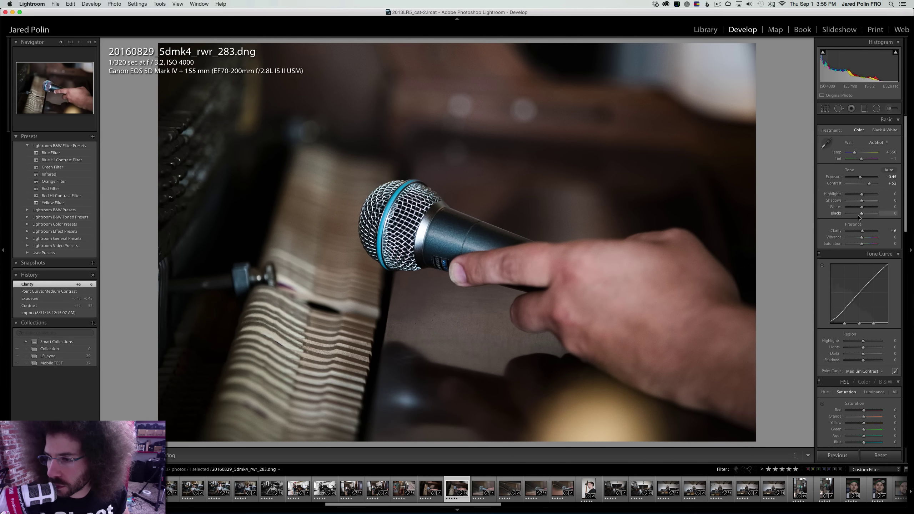
pyautogui.moveTo(859, 216); pyautogui.dragTo(859, 214)
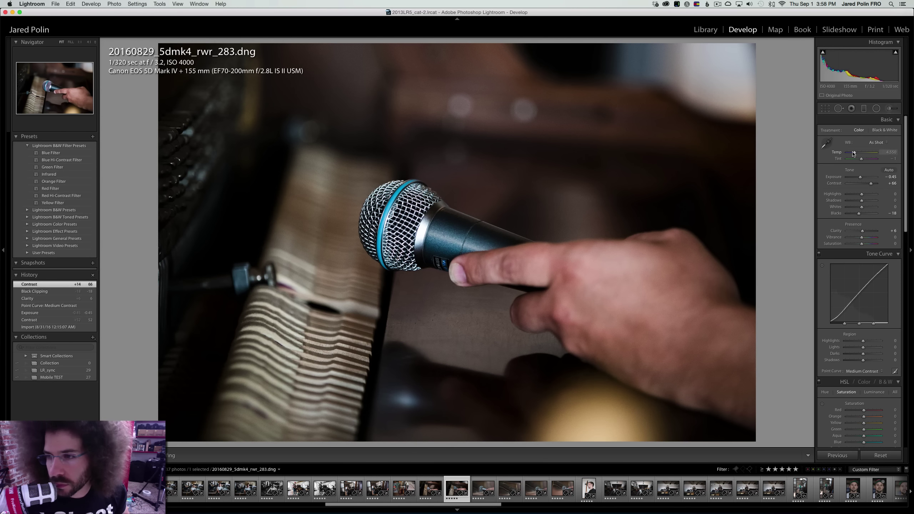
# Give photo 284 more contrast, a Medium Contrast curve and Clarity +17
pyautogui.press('Right')
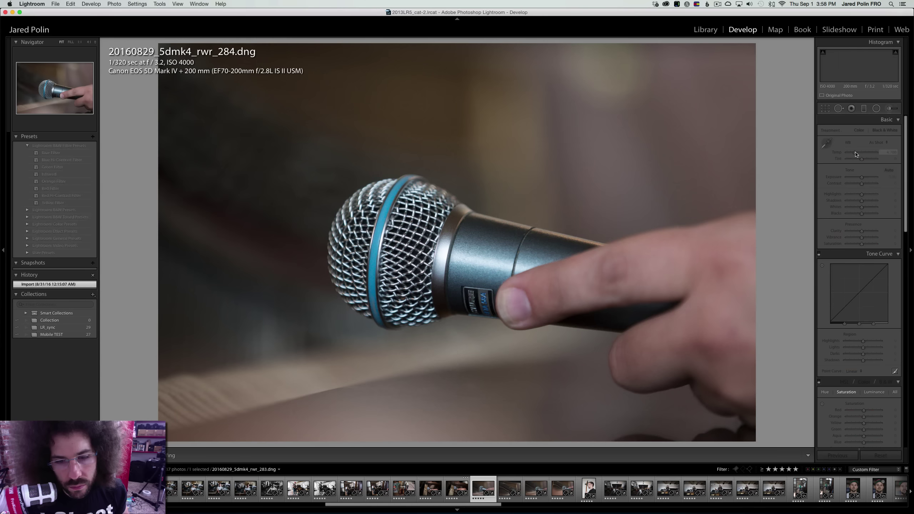
pyautogui.click(872, 183)
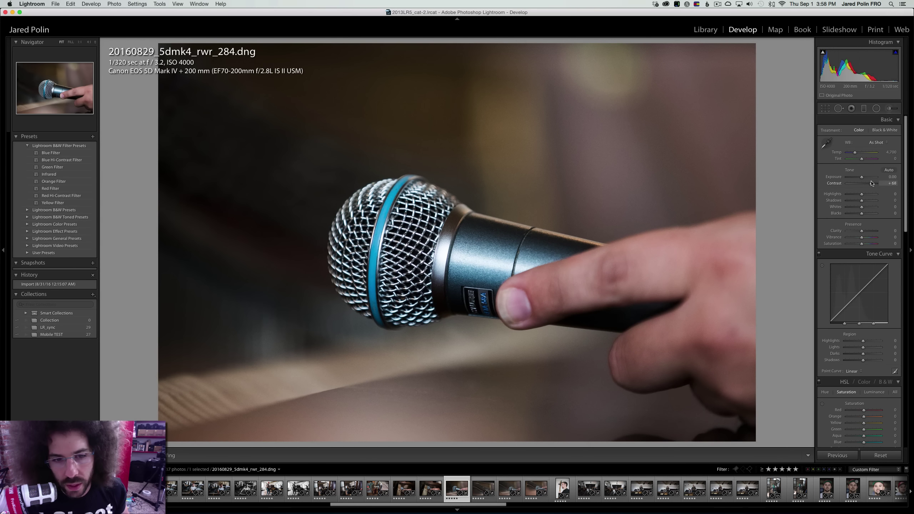
pyautogui.click(855, 371)
pyautogui.click(863, 376)
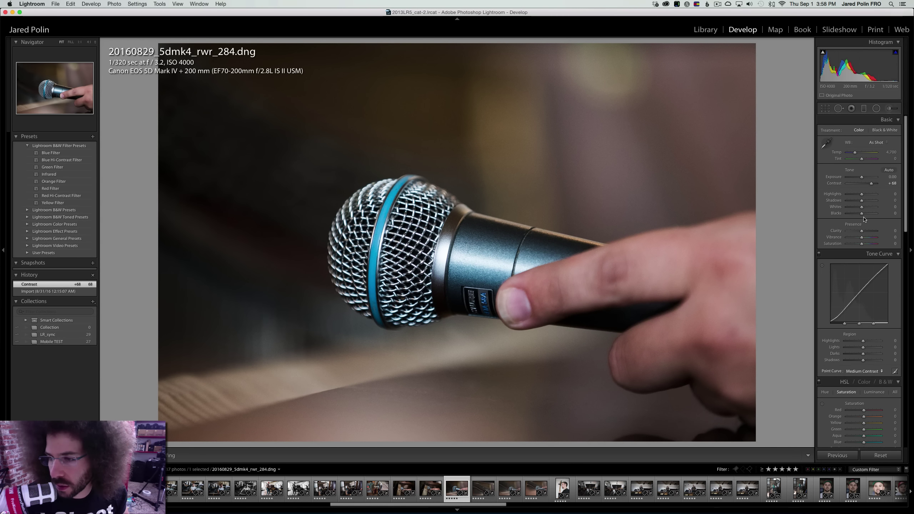
pyautogui.moveTo(862, 231); pyautogui.dragTo(869, 203)
pyautogui.click(404, 213)
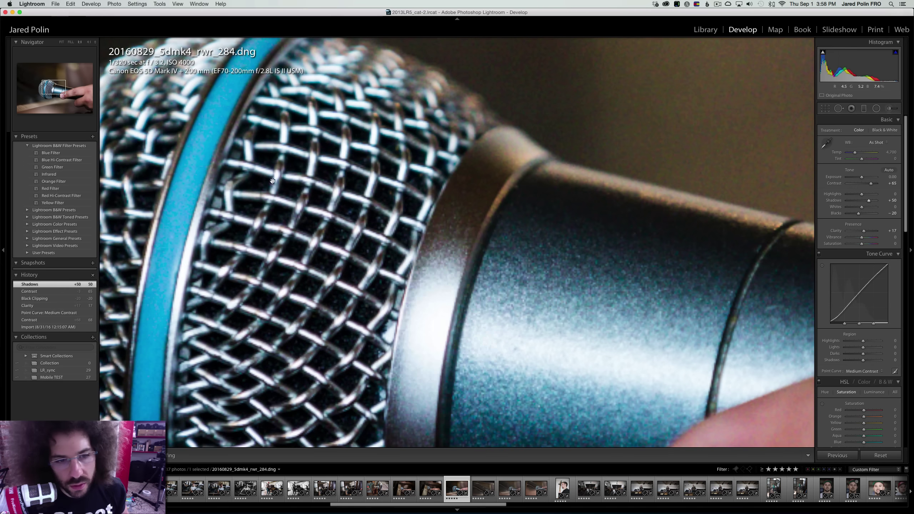
pyautogui.moveTo(252, 137); pyautogui.dragTo(493, 134)
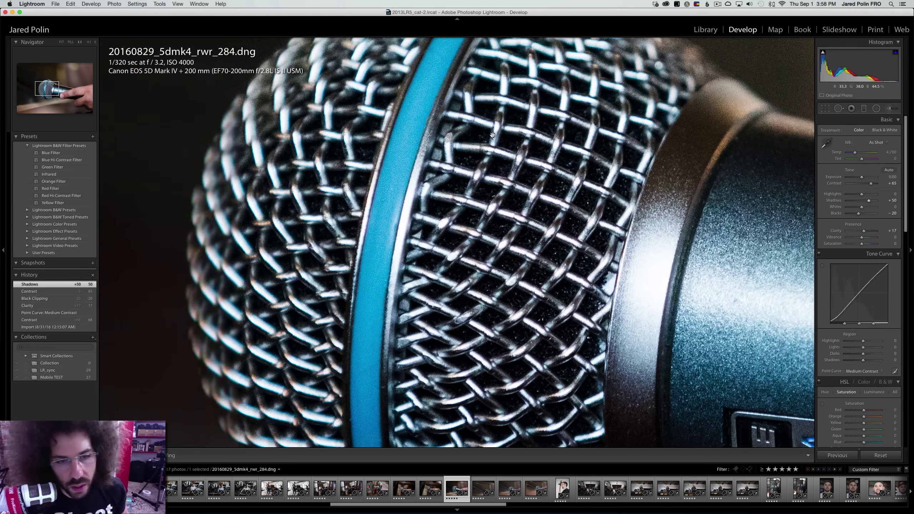
pyautogui.click(422, 176)
# Give the piano photo Contrast +51, a Medium Contrast curve, Blacks -26 and a cooler temperature
pyautogui.press('Right')
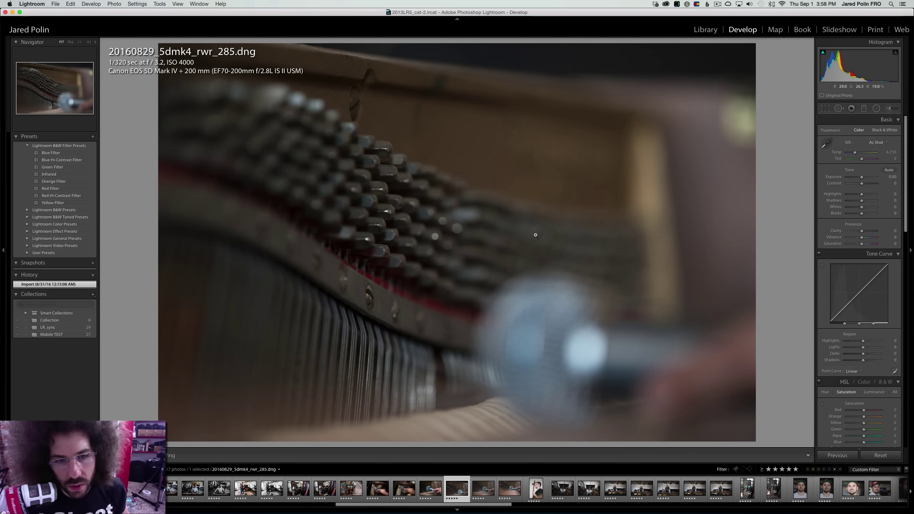
pyautogui.moveTo(862, 184); pyautogui.dragTo(864, 176)
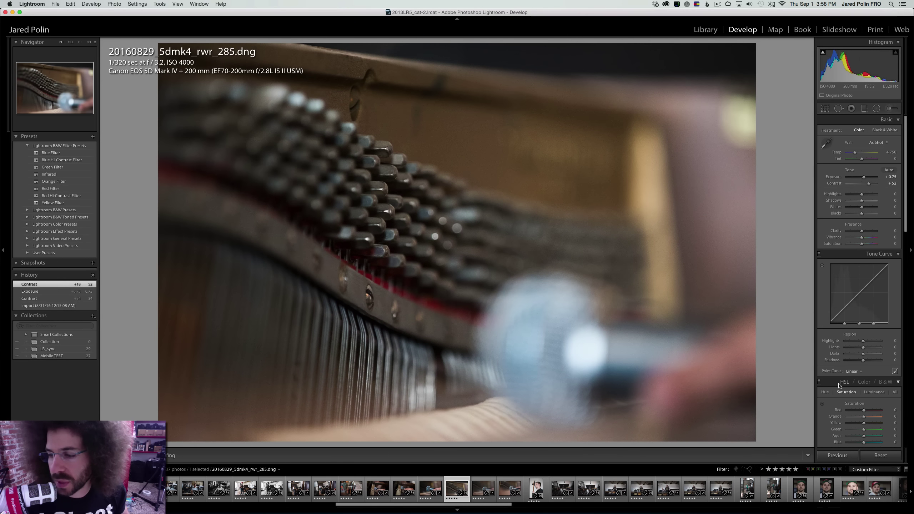
pyautogui.click(853, 372)
pyautogui.click(862, 377)
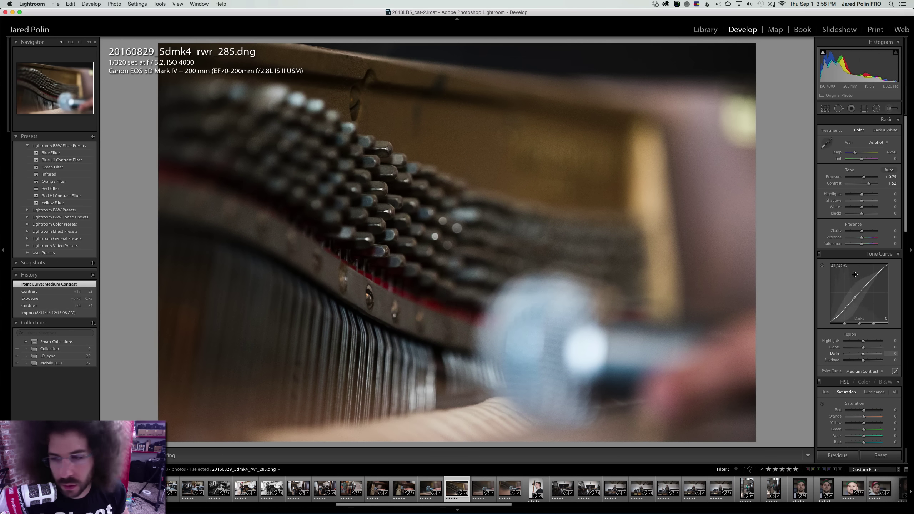
pyautogui.moveTo(862, 214); pyautogui.dragTo(866, 231)
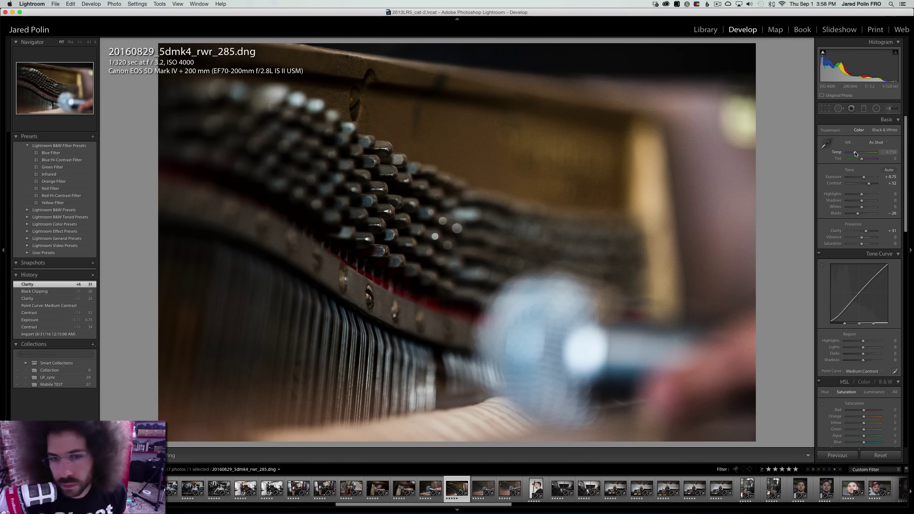
pyautogui.moveTo(856, 153); pyautogui.dragTo(856, 155)
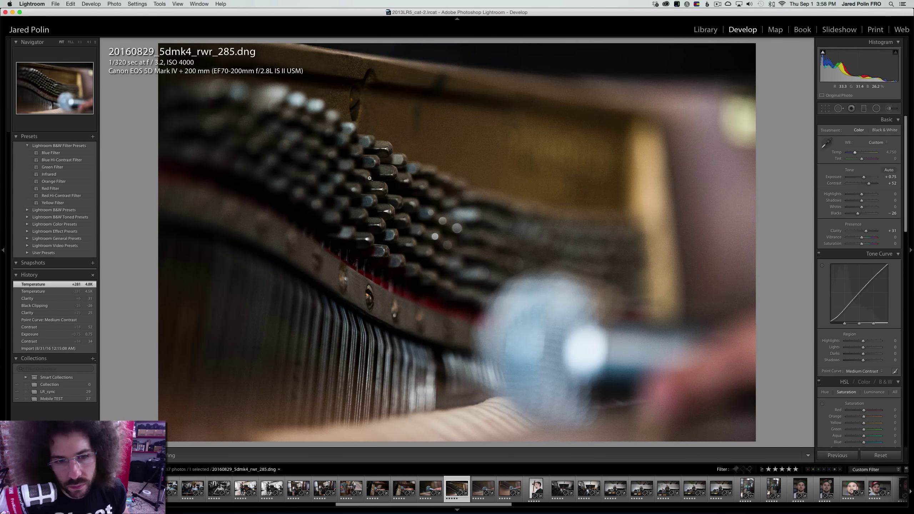
pyautogui.click(410, 187)
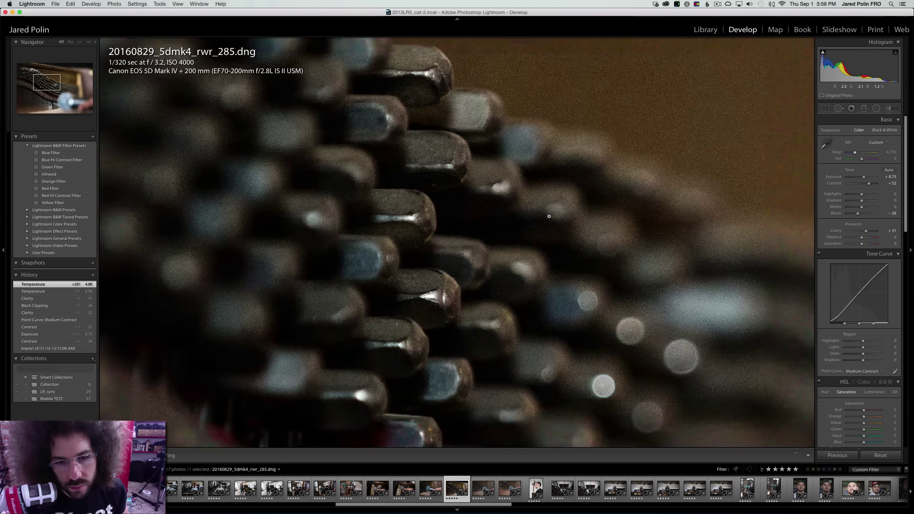
pyautogui.click(549, 216)
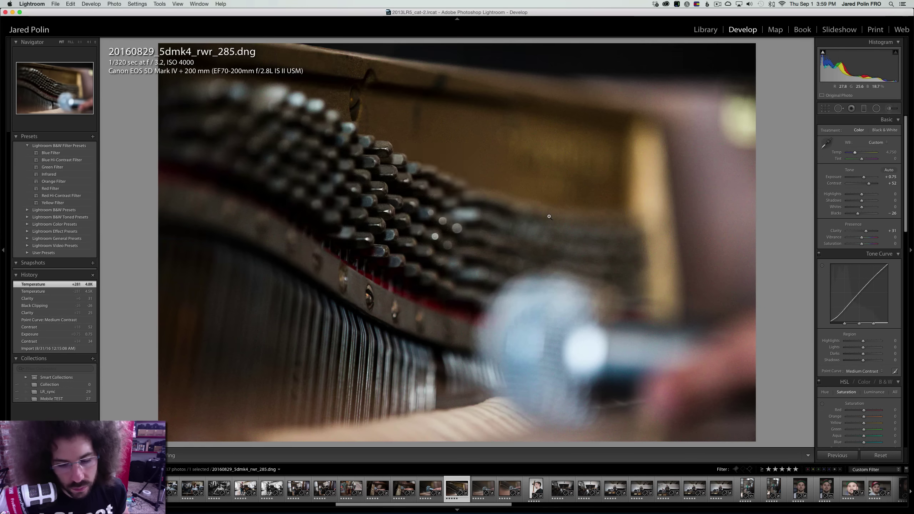
# Set photo 286's rating to 0; give 287 Contrast +58, Medium Contrast curve, Clarity +27, Exposure -0.05
pyautogui.press('Right')
pyautogui.press('0')
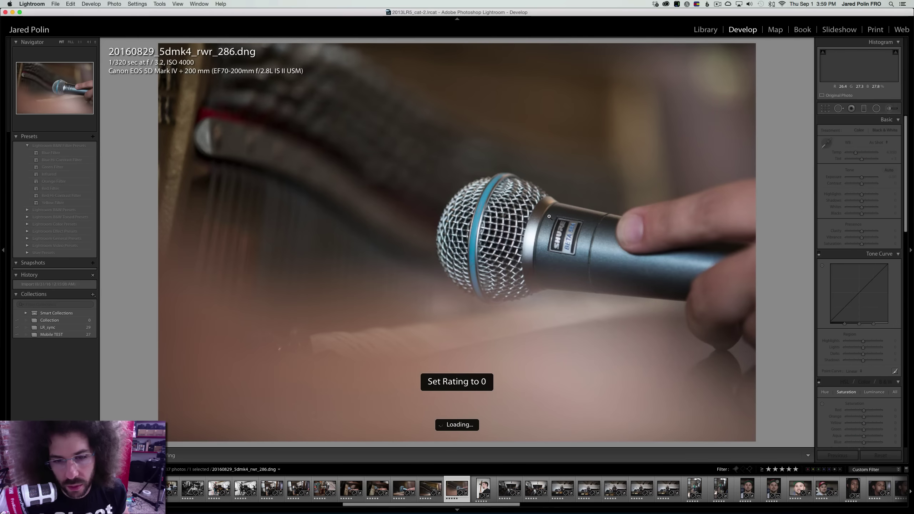
pyautogui.moveTo(862, 184); pyautogui.dragTo(870, 183)
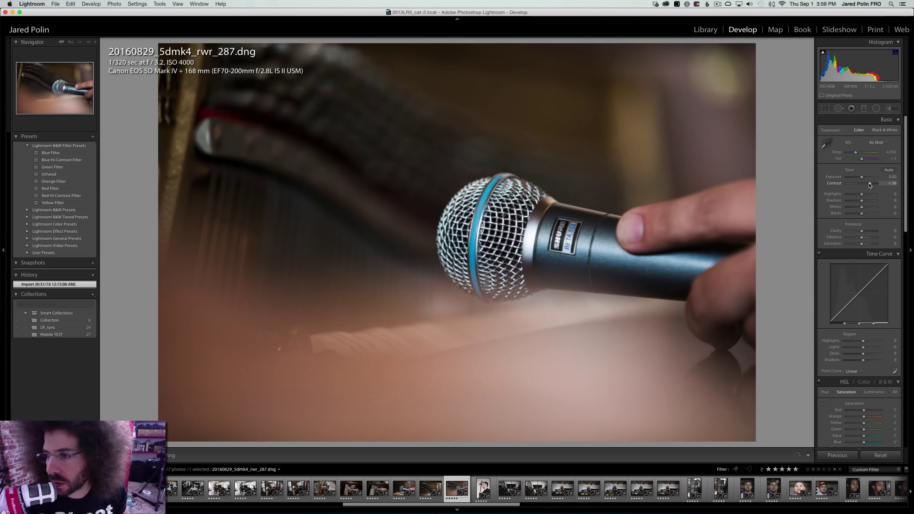
pyautogui.click(853, 372)
pyautogui.click(853, 375)
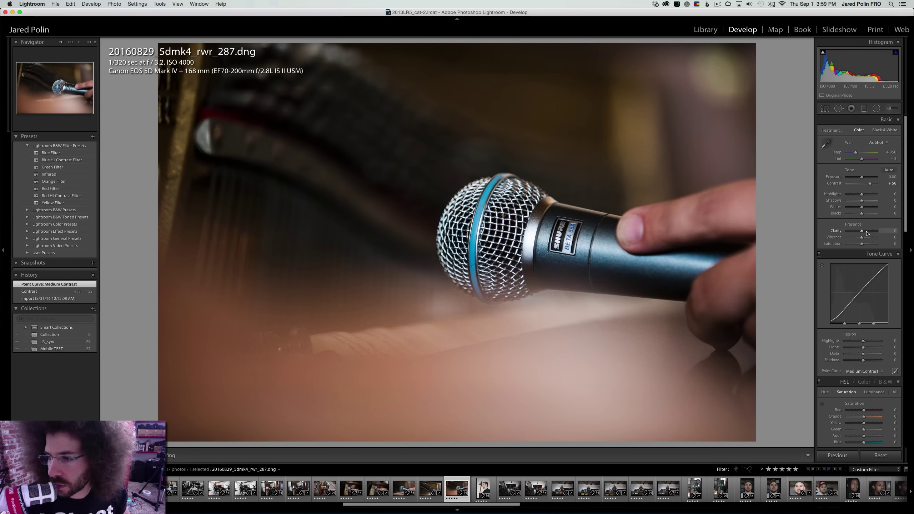
pyautogui.moveTo(862, 231); pyautogui.dragTo(866, 231)
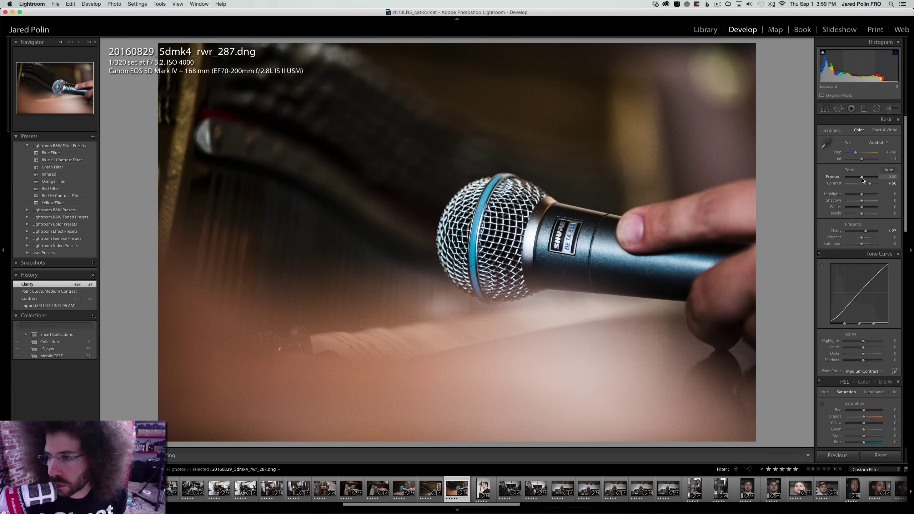
pyautogui.moveTo(862, 179); pyautogui.dragTo(861, 179)
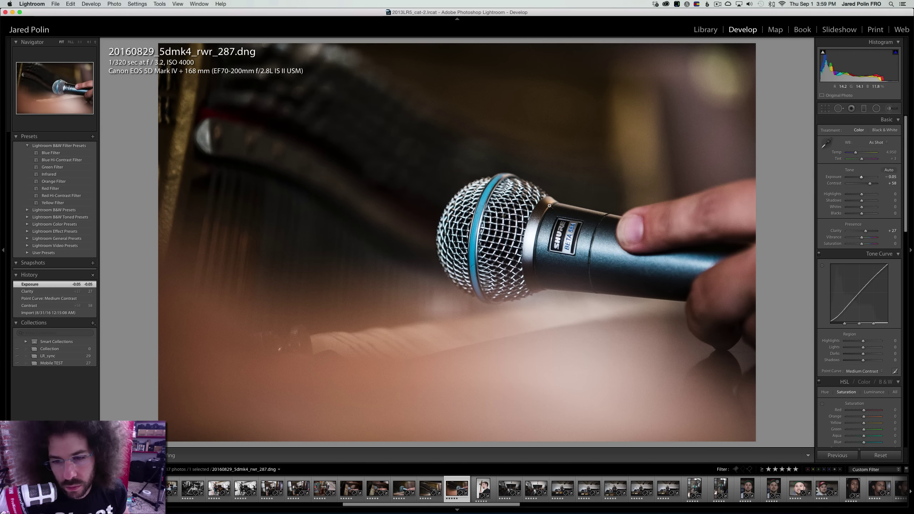
pyautogui.click(570, 226)
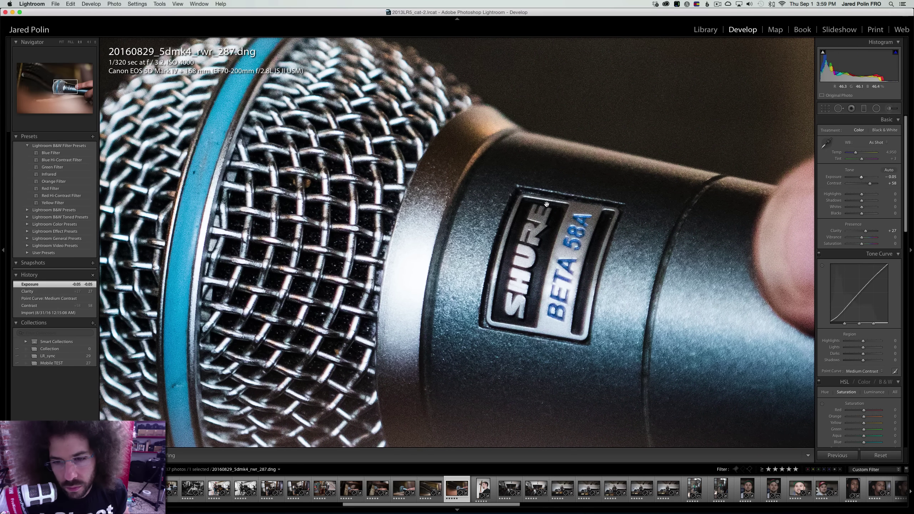
pyautogui.click(545, 203)
pyautogui.press('Right')
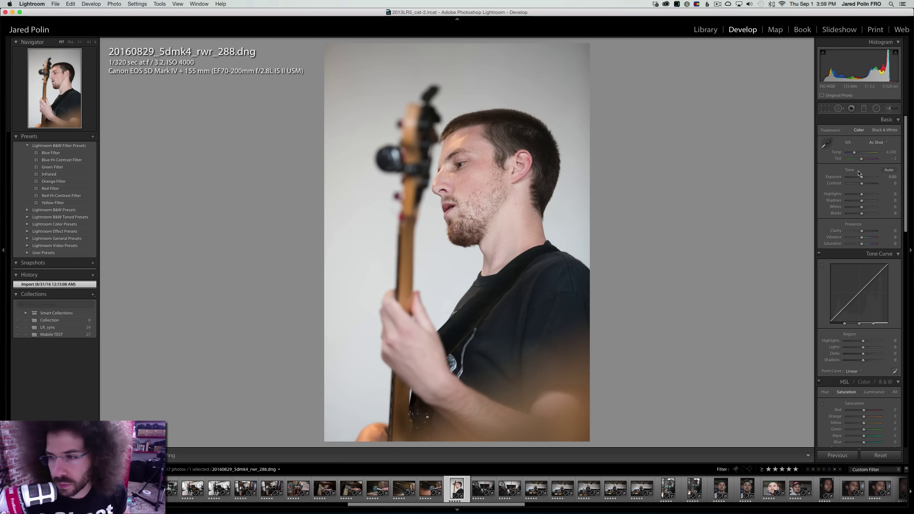
# On guitarist photo 288 set Exposure -0.25, keep it in colour, and apply Medium Contrast curve
pyautogui.moveTo(860, 177)
pyautogui.mouseDown()
pyautogui.moveTo(869, 183)
pyautogui.moveTo(861, 178)
pyautogui.mouseUp()
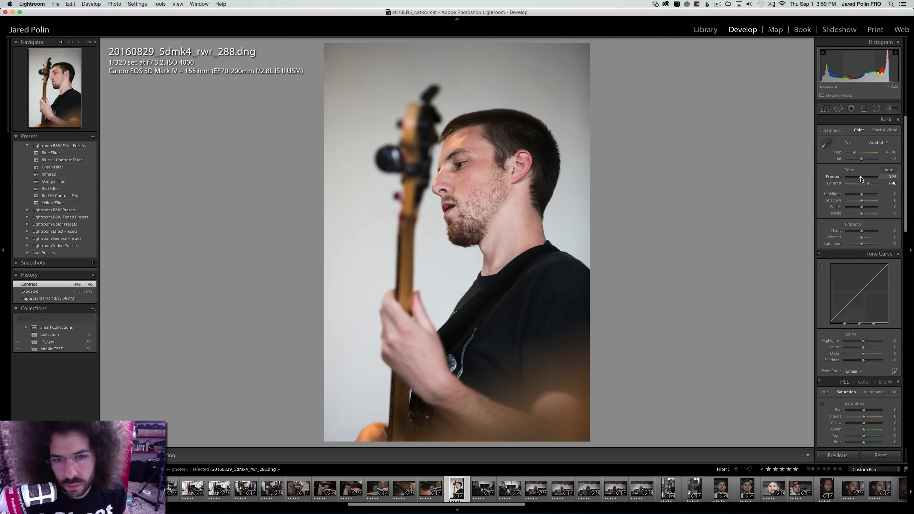
pyautogui.click(881, 131)
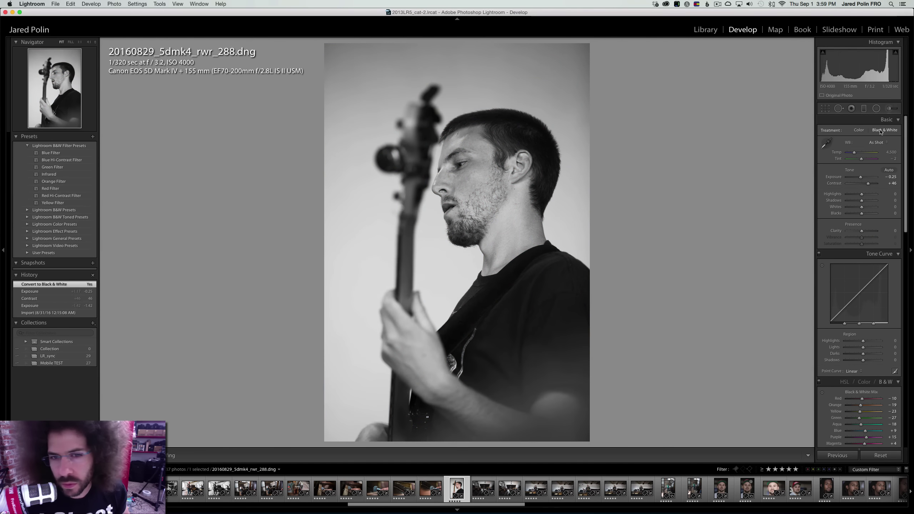
pyautogui.click(860, 130)
pyautogui.click(856, 371)
pyautogui.click(866, 376)
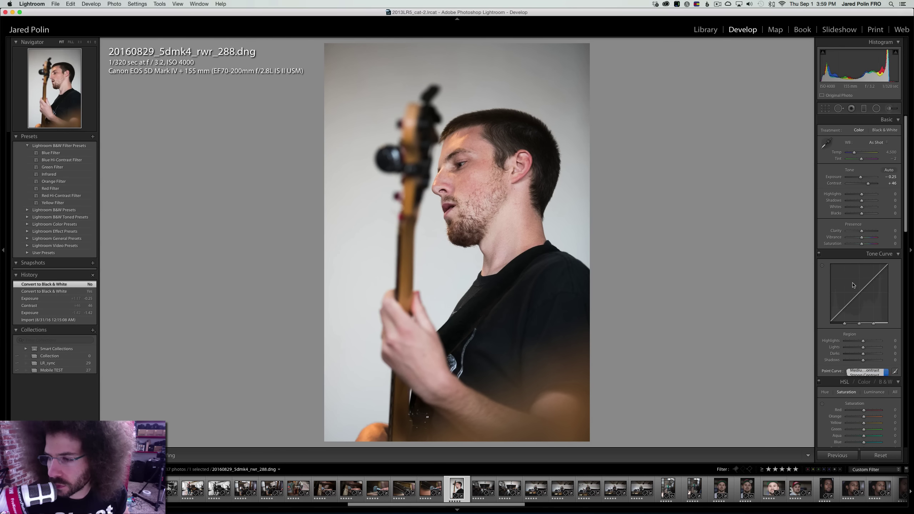
# Add Clarity +26, cool the temperature, set Contrast +51 and lift Shadows to +31
pyautogui.moveTo(862, 231); pyautogui.dragTo(866, 230)
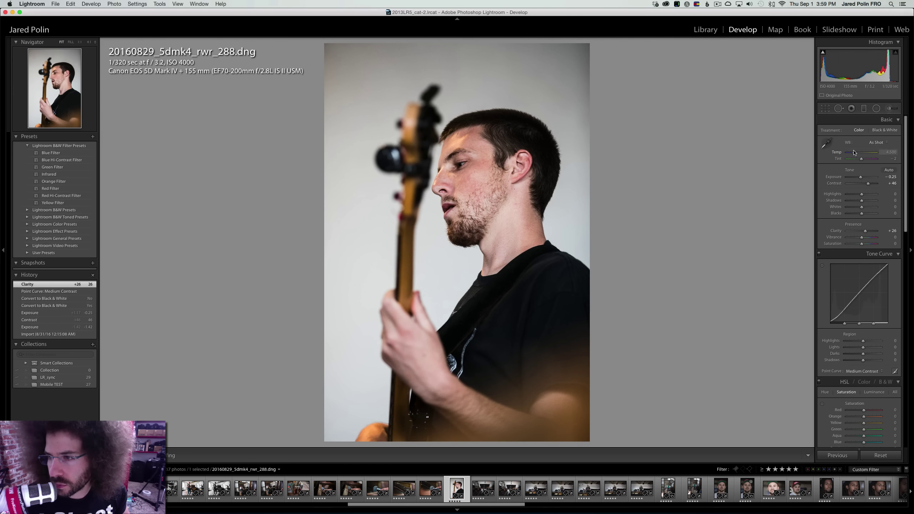
pyautogui.moveTo(855, 153); pyautogui.dragTo(855, 153)
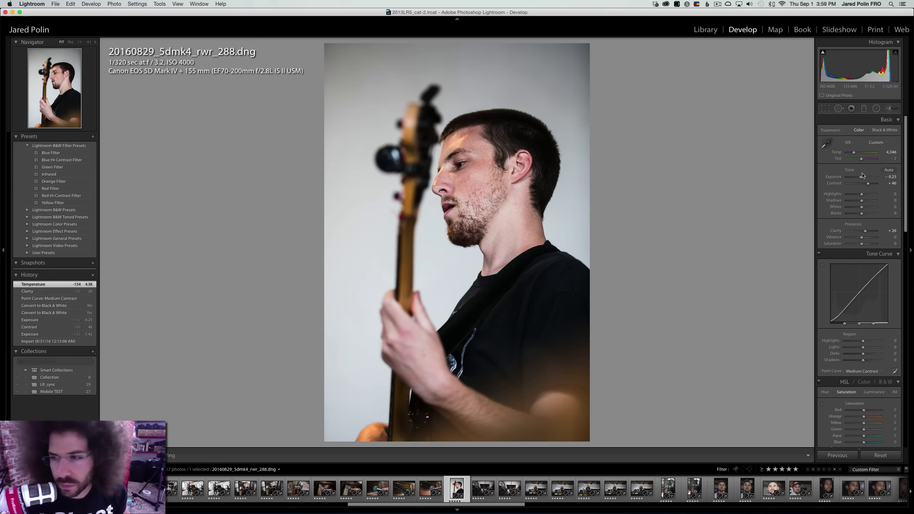
pyautogui.moveTo(869, 186); pyautogui.dragTo(860, 216)
pyautogui.rightClick(452, 155)
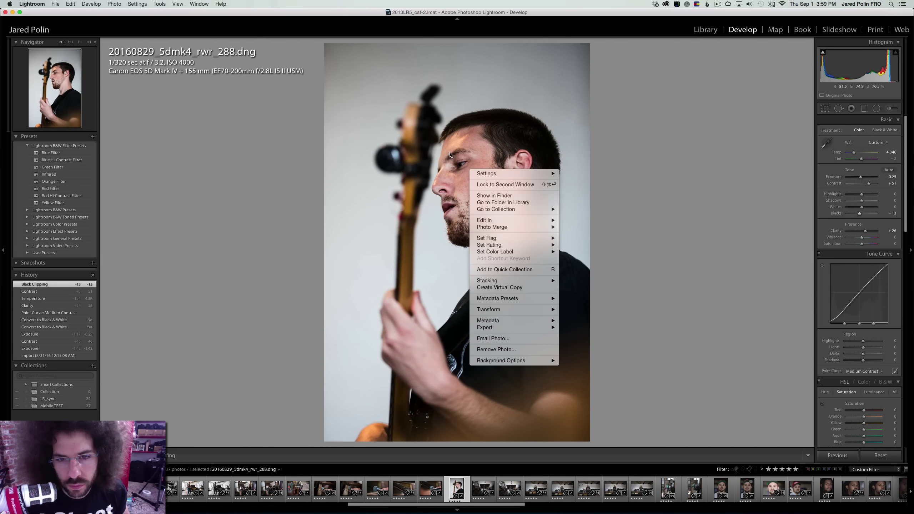
pyautogui.click(866, 200)
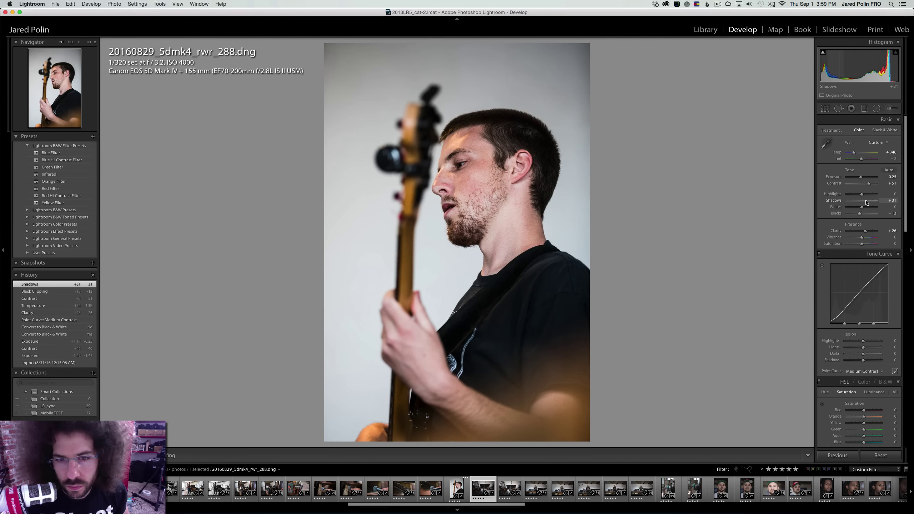
pyautogui.press('Right')
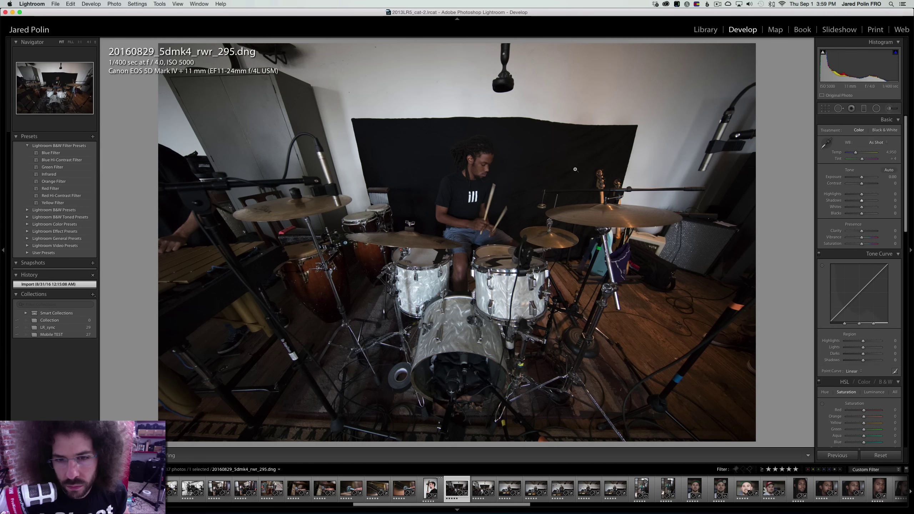
# Give the drum-kit photo Exposure +0.62, Clarity +20, a Medium Contrast curve and Blacks -29
pyautogui.moveTo(863, 178); pyautogui.dragTo(864, 177)
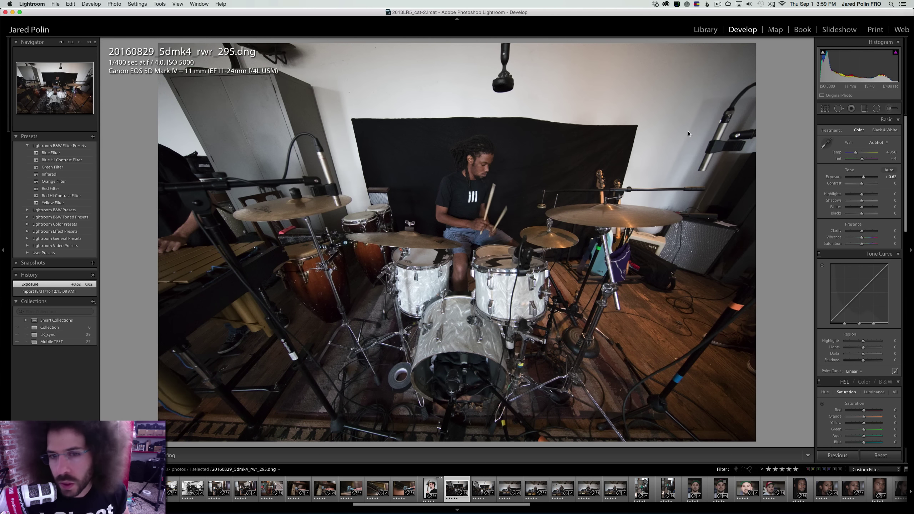
pyautogui.click(499, 85)
pyautogui.click(522, 74)
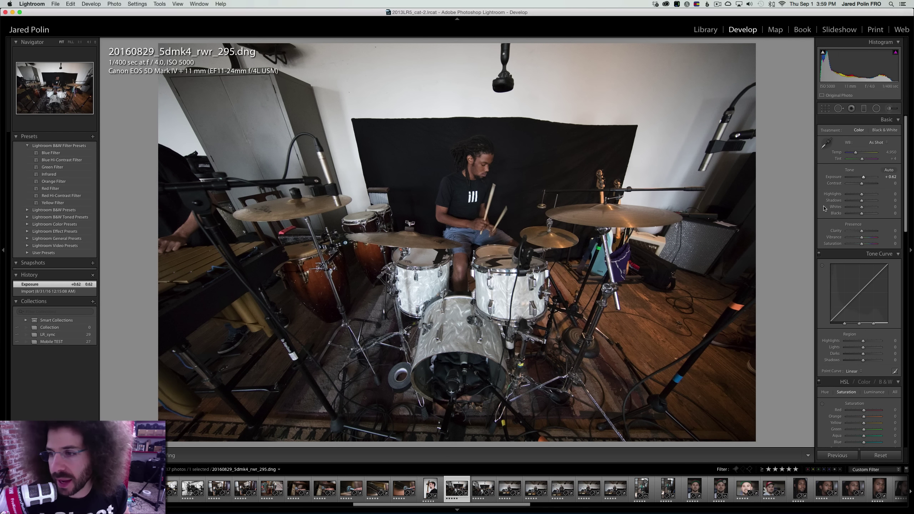
pyautogui.moveTo(868, 202); pyautogui.dragTo(865, 231)
pyautogui.click(854, 371)
pyautogui.click(863, 378)
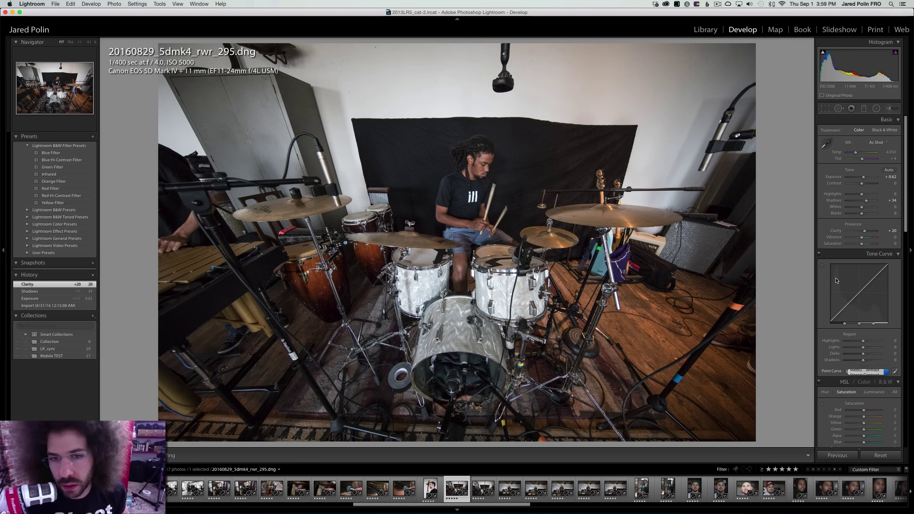
pyautogui.moveTo(862, 213); pyautogui.dragTo(859, 213)
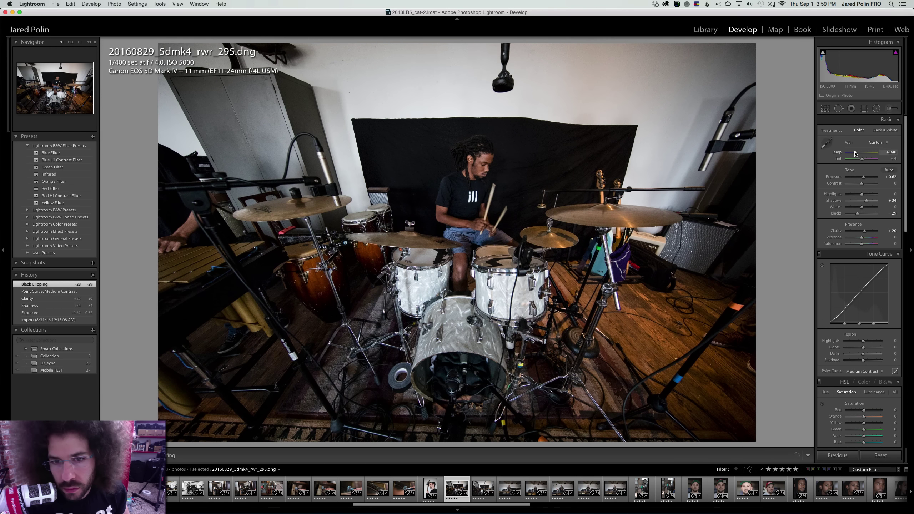
# Convert the drum-kit photo to black and white, rebalancing its exposure and contrast
pyautogui.click(867, 131)
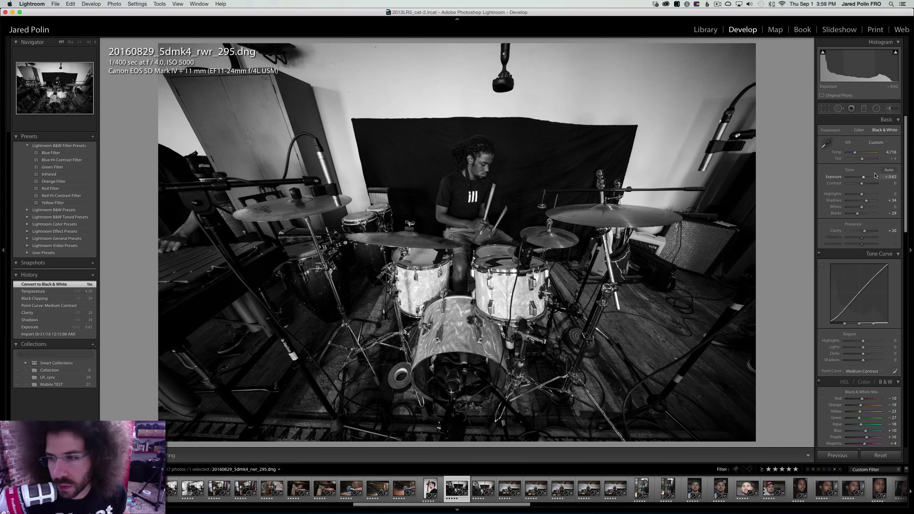
pyautogui.moveTo(866, 178); pyautogui.dragTo(858, 194)
pyautogui.click(862, 131)
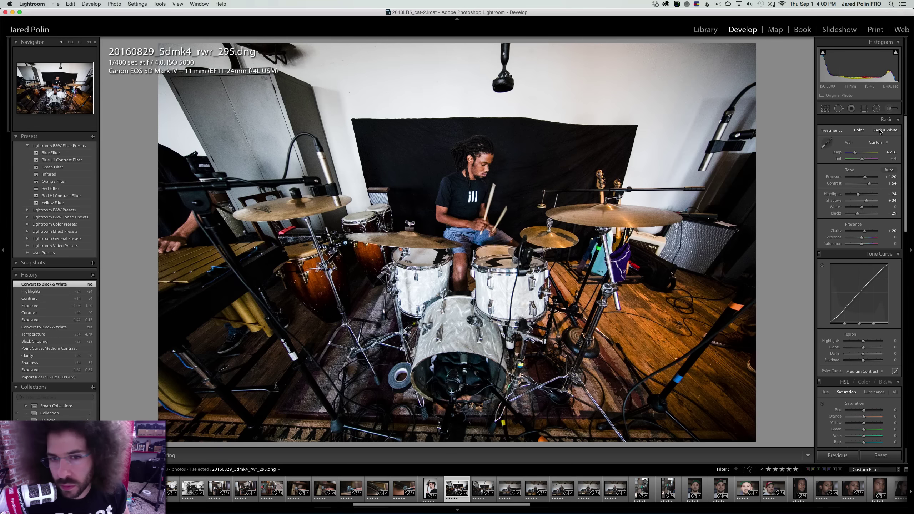
pyautogui.click(880, 131)
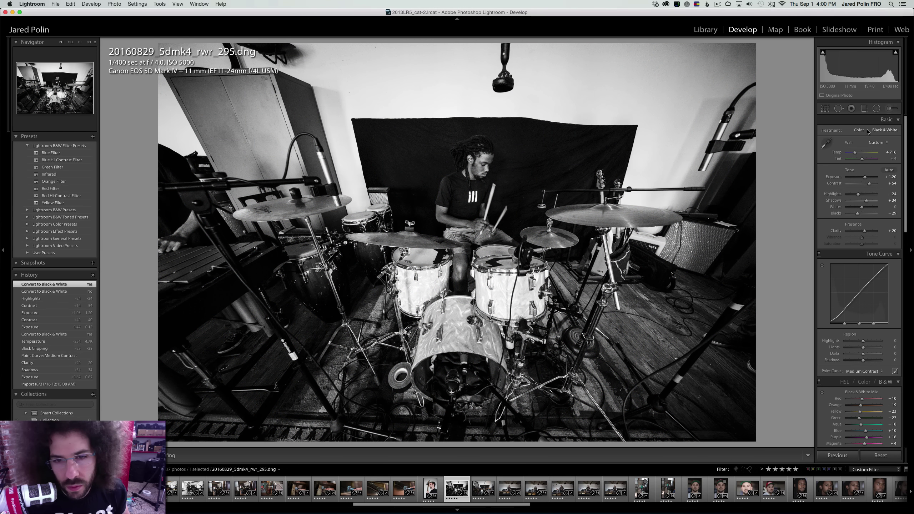
pyautogui.click(863, 131)
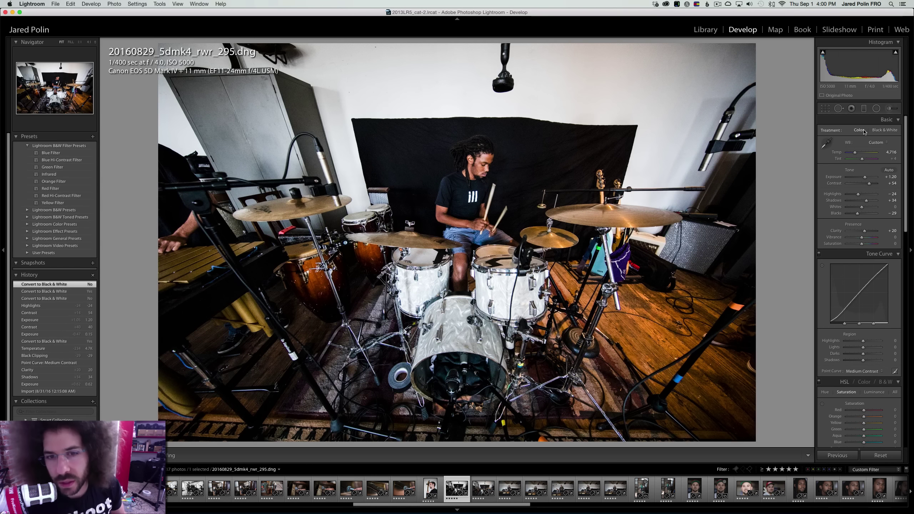
pyautogui.click(882, 131)
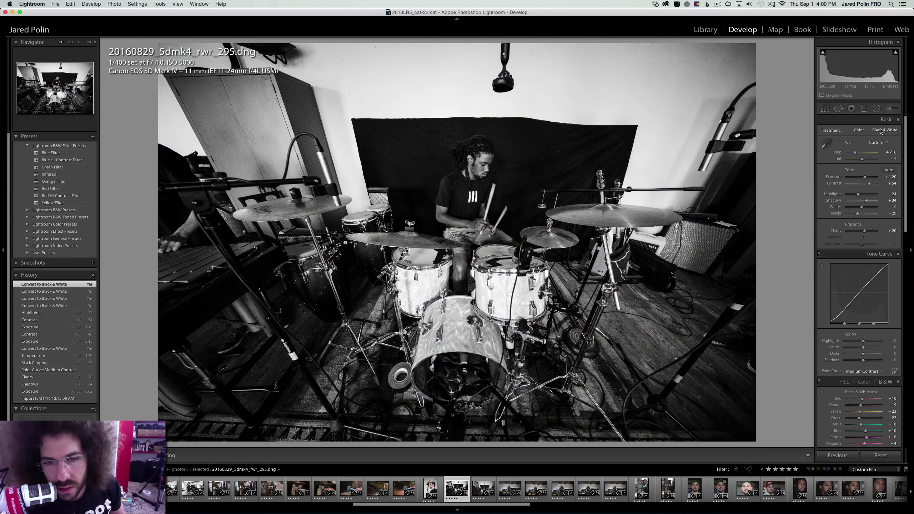
# Raise contrast to +59 and cool temperature to 4,378, then compare with the original
pyautogui.click(489, 199)
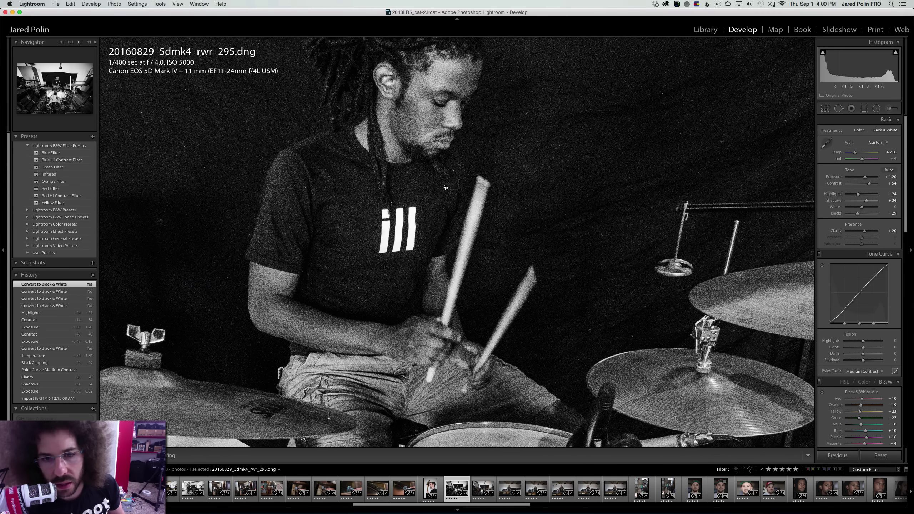
pyautogui.rightClick(444, 184)
pyautogui.click(420, 148)
pyautogui.click(420, 149)
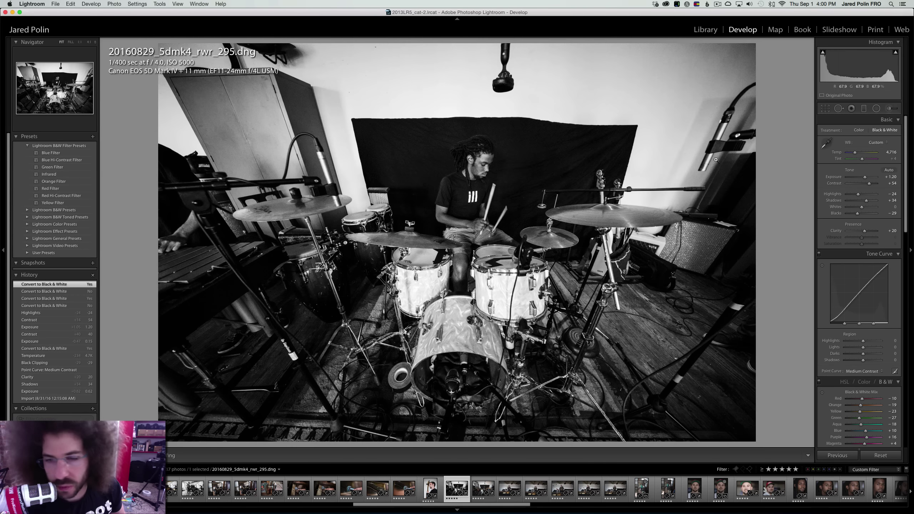
pyautogui.moveTo(871, 186); pyautogui.dragTo(873, 186)
pyautogui.moveTo(856, 153); pyautogui.dragTo(856, 155)
pyautogui.rightClick(465, 208)
pyautogui.click(431, 166)
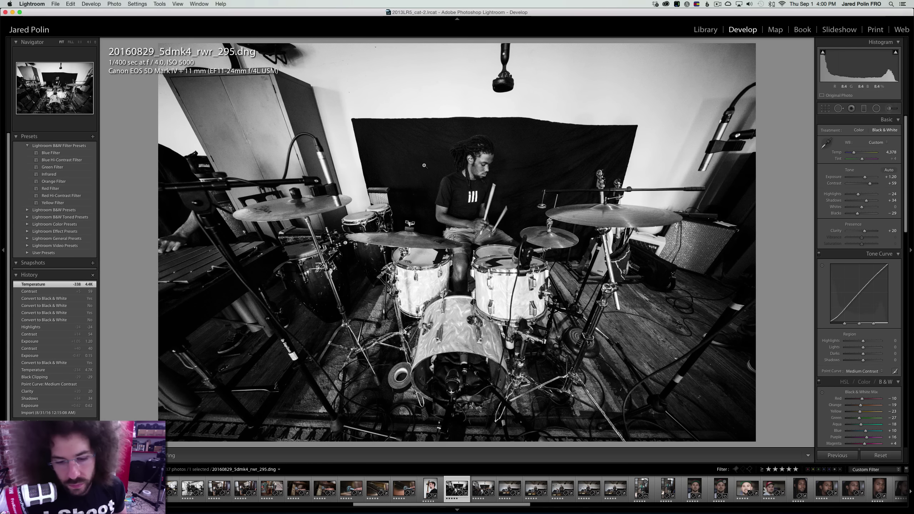
pyautogui.press('\\')
# Go back to the black and white version, then move to the vibraphone photo rwr_301
pyautogui.press('\\')
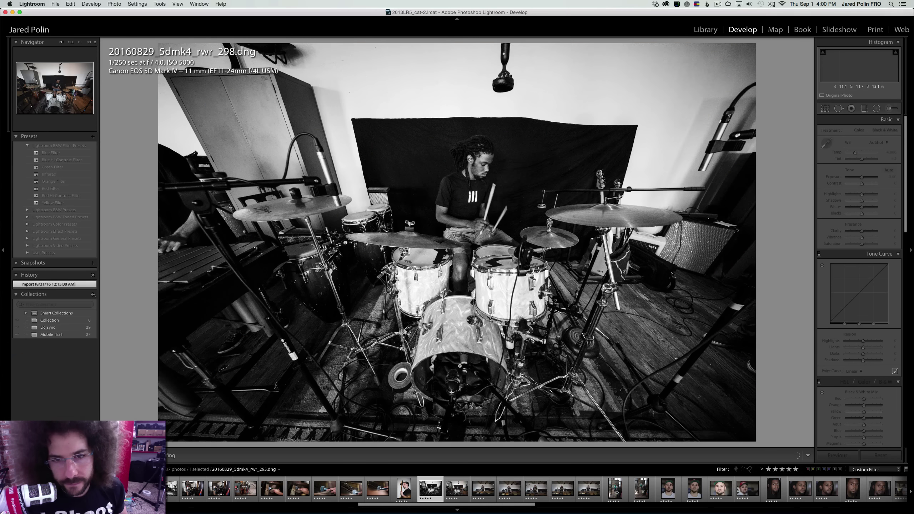
pyautogui.press('\\')
pyautogui.press('\\')
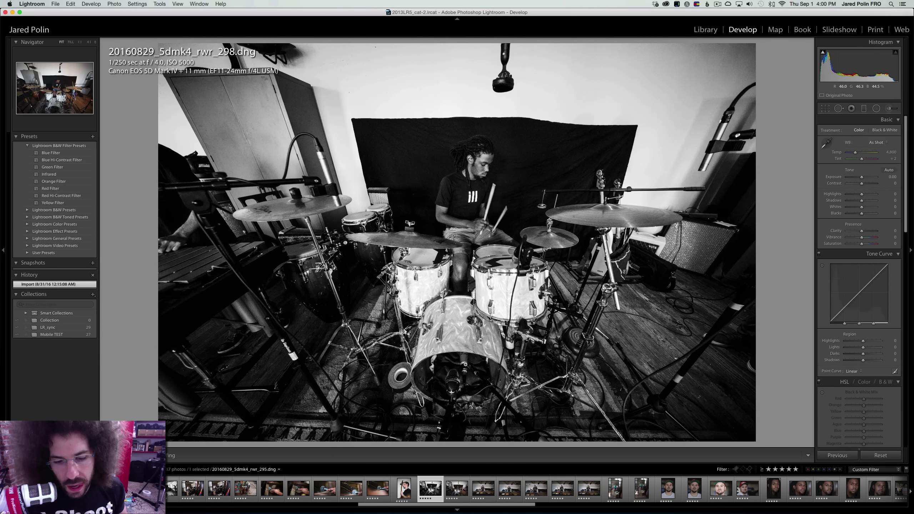
pyautogui.press('Right')
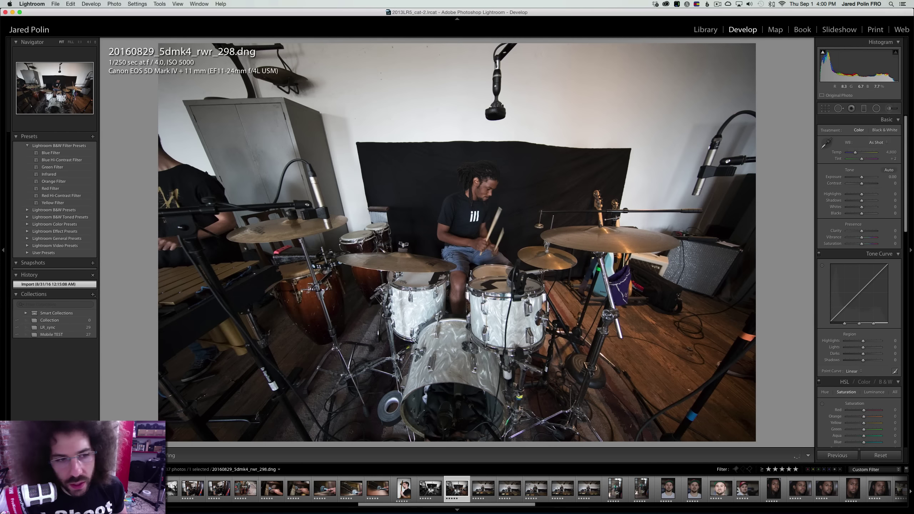
pyautogui.press('0')
pyautogui.press('Left')
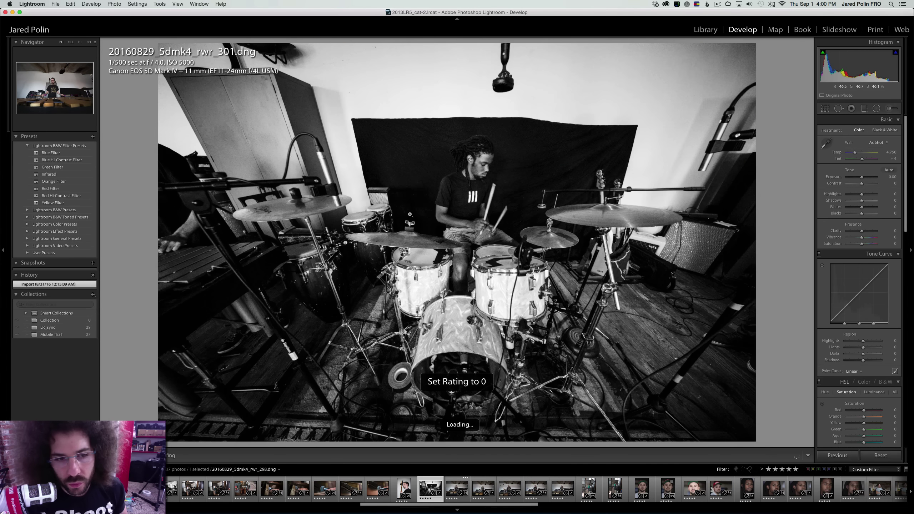
pyautogui.press('Right')
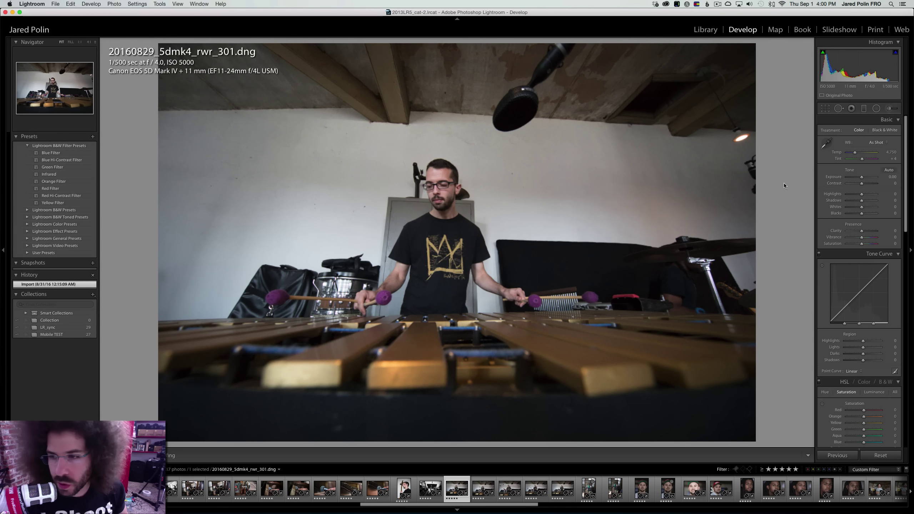
# Set Contrast to +40, check detail at 1:1, set Exposure +0.40 and apply the Medium Contrast curve
pyautogui.click(868, 184)
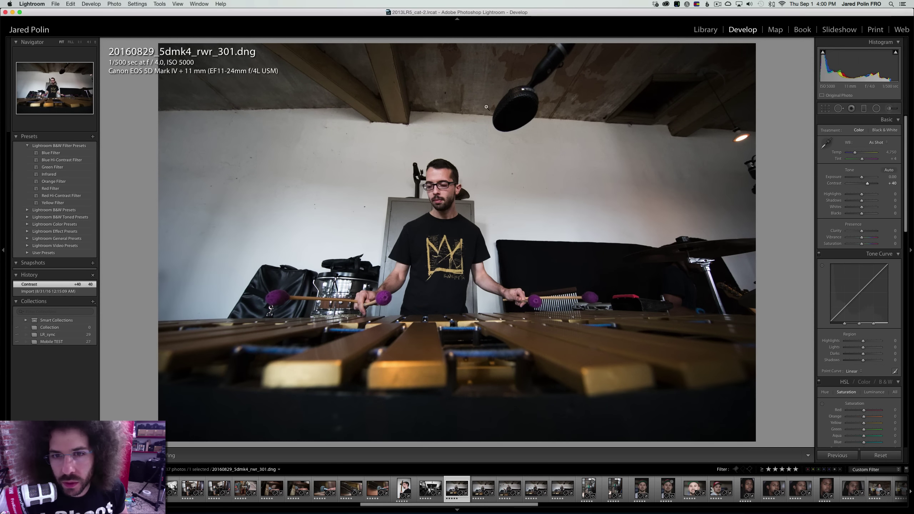
pyautogui.click(561, 139)
pyautogui.rightClick(561, 138)
pyautogui.click(600, 114)
pyautogui.click(600, 114)
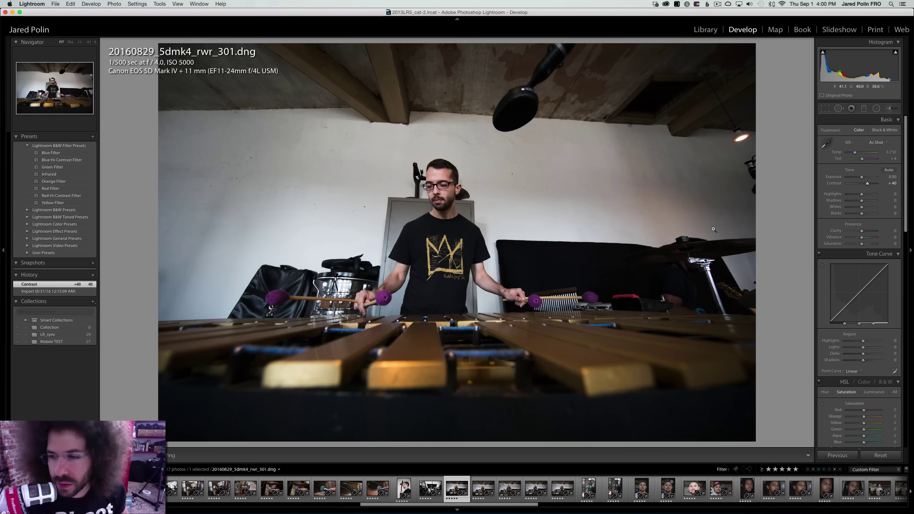
pyautogui.moveTo(860, 180); pyautogui.dragTo(862, 180)
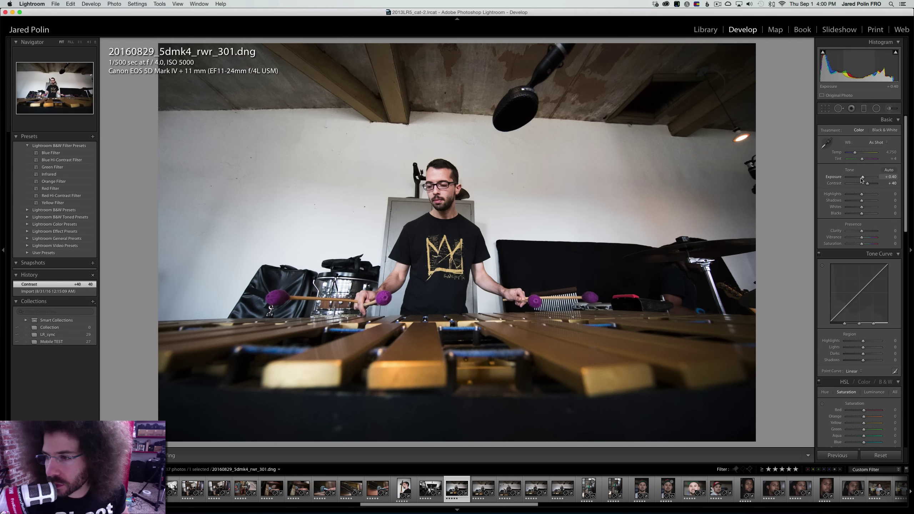
pyautogui.click(853, 371)
pyautogui.click(853, 376)
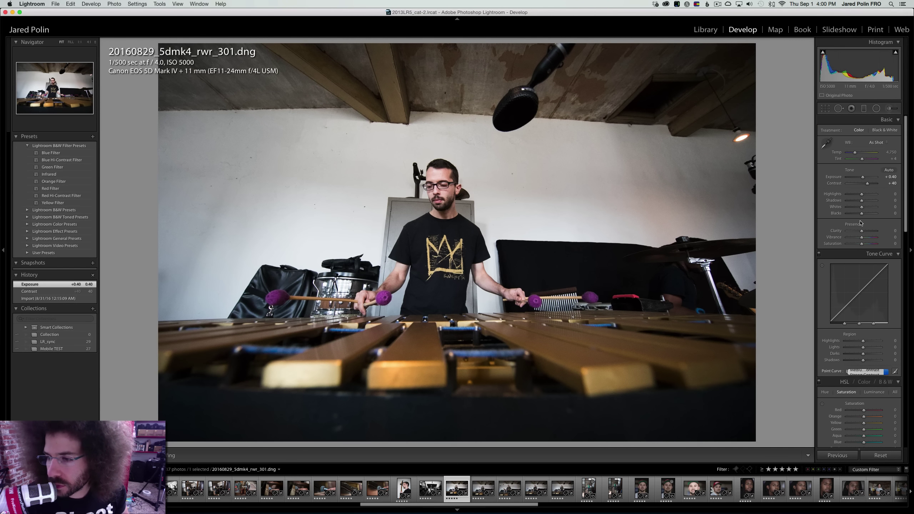
# Raise Clarity to +23, keep the photo in colour and cool Temperature to 4,469
pyautogui.moveTo(862, 231); pyautogui.dragTo(867, 203)
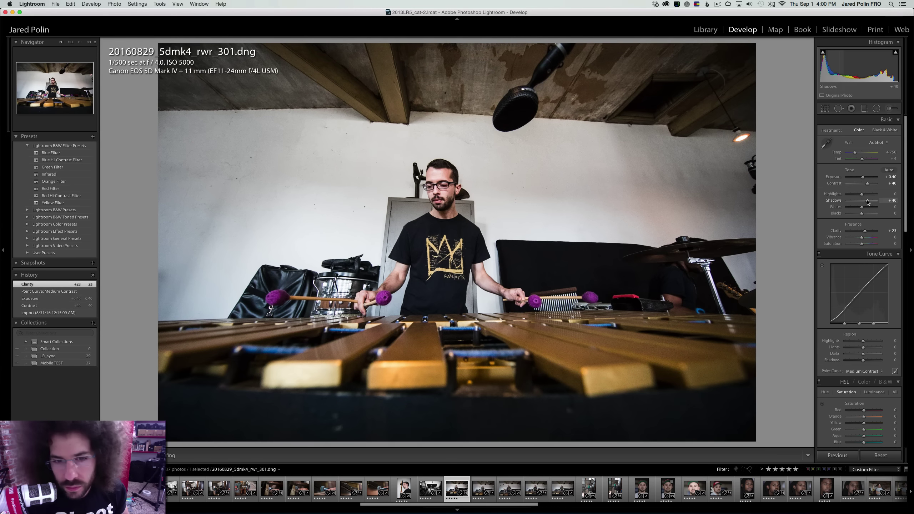
pyautogui.click(873, 131)
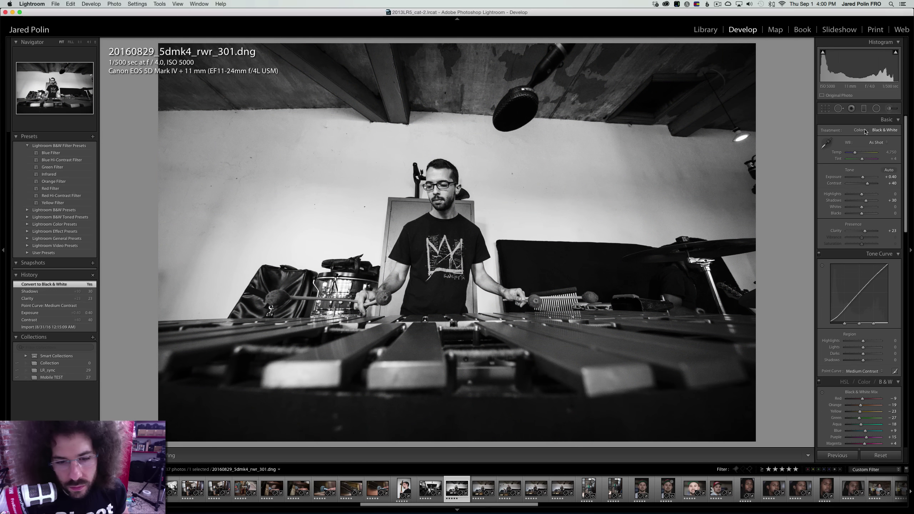
pyautogui.click(859, 130)
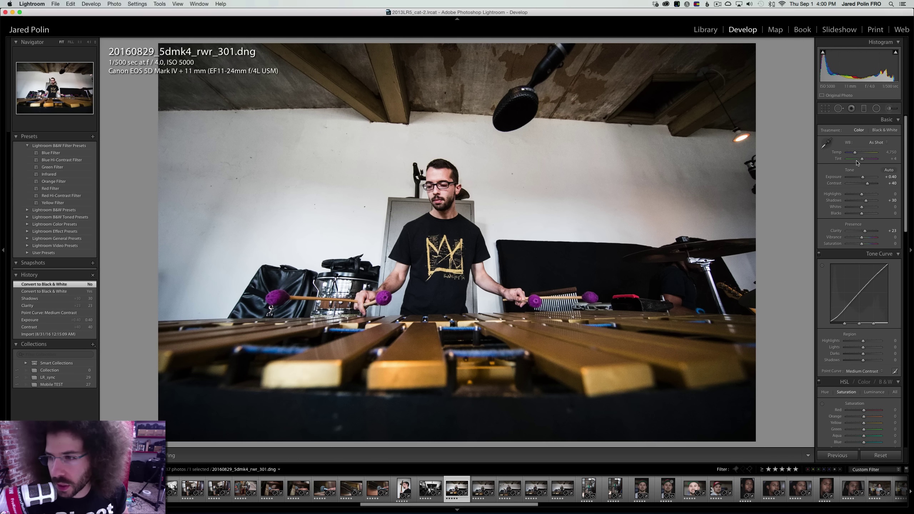
pyautogui.moveTo(856, 154); pyautogui.dragTo(856, 155)
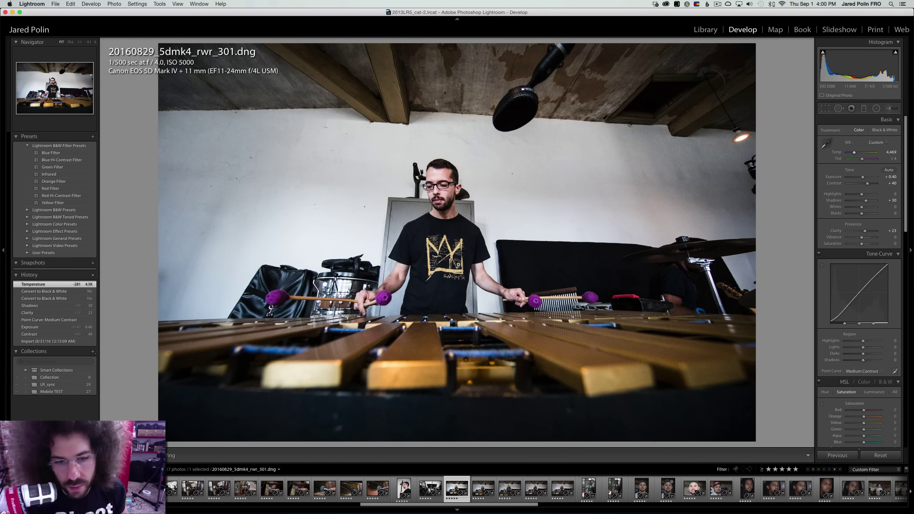
pyautogui.click(386, 290)
pyautogui.click(470, 262)
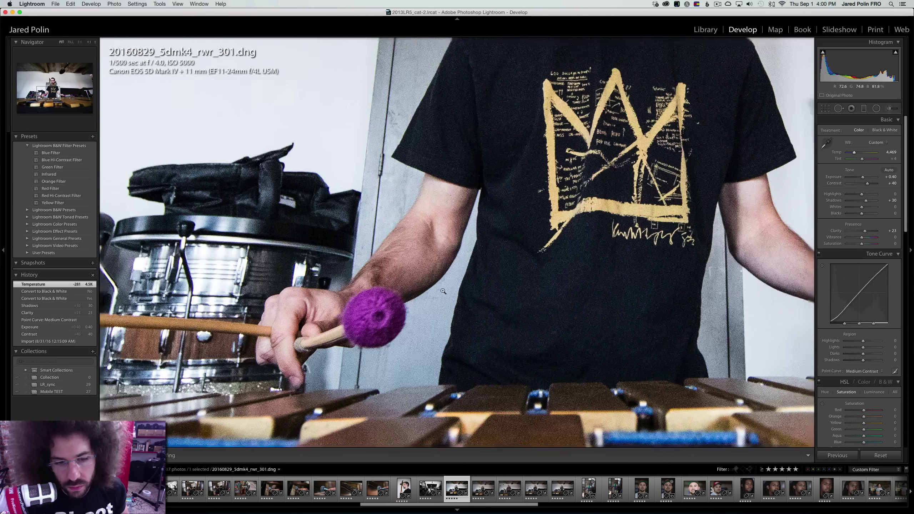
# Move ahead and select the following vibraphone photos for syncing
pyautogui.press('Right')
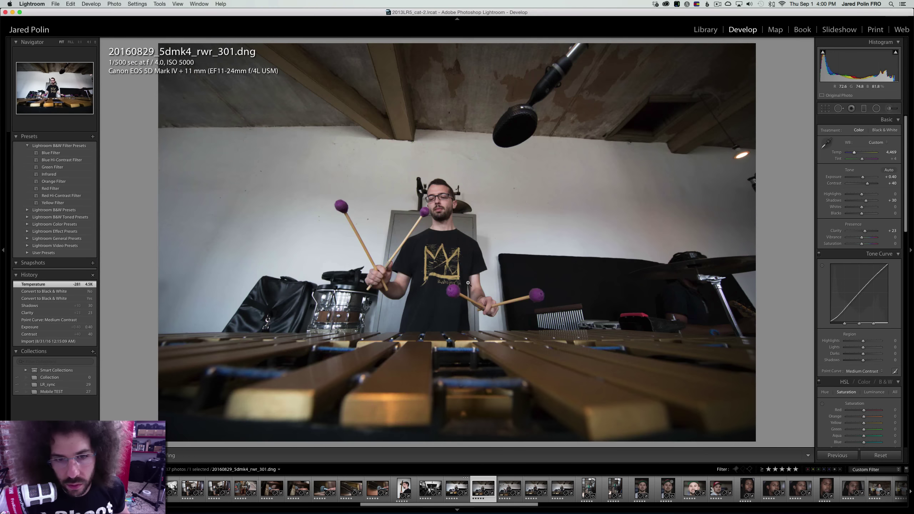
pyautogui.click(457, 489)
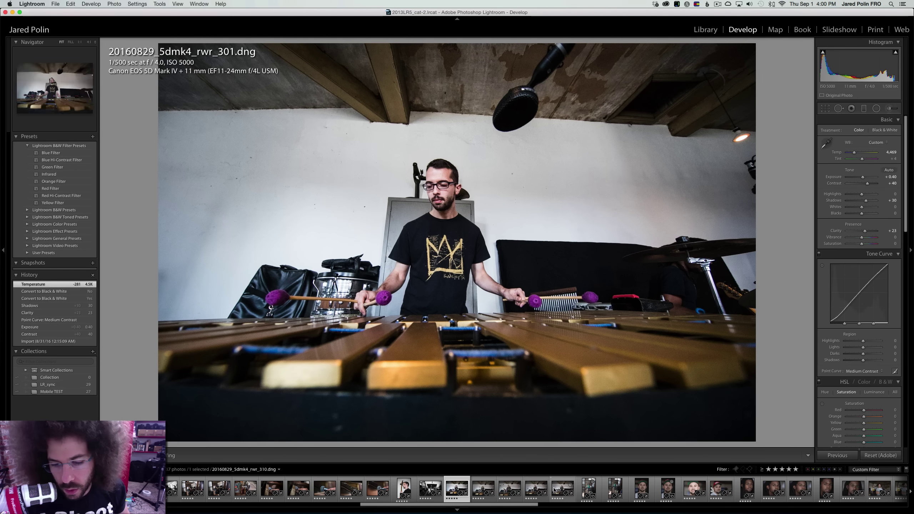
pyautogui.keyDown('shift'); pyautogui.click(563, 489); pyautogui.keyUp('shift')
# Synchronize _301's edits onto the selected vibraphone photos, then select rwr_303 alone
pyautogui.click(838, 455)
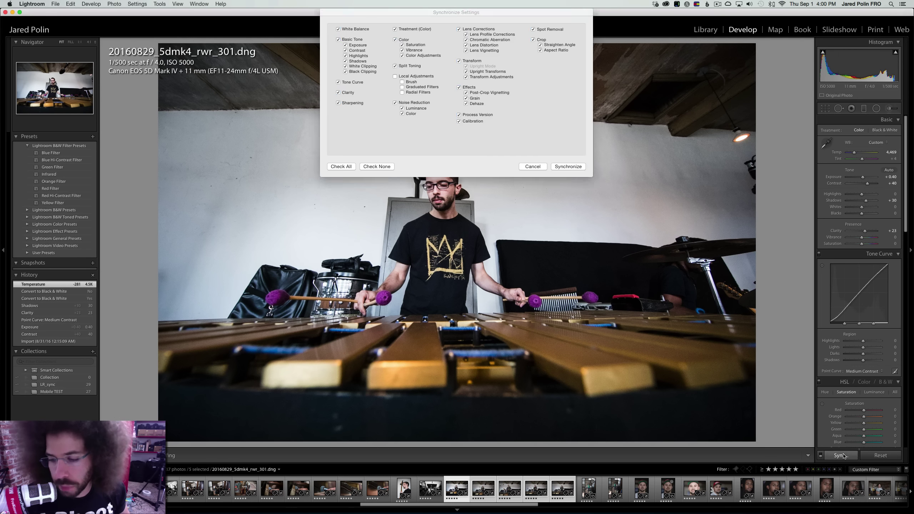
pyautogui.press('Return')
pyautogui.click(478, 481)
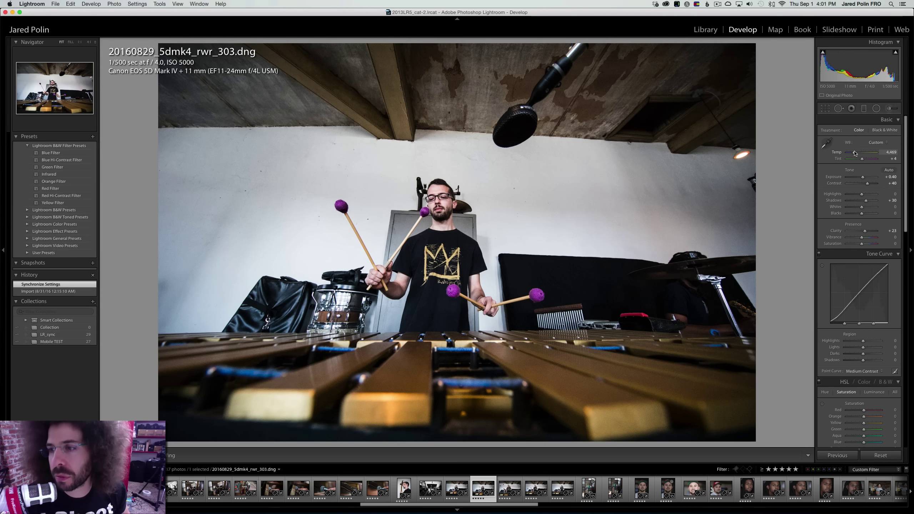
# Warm rwr_303's temperature slightly and check the player's face at 1:1
pyautogui.moveTo(855, 153); pyautogui.dragTo(856, 153)
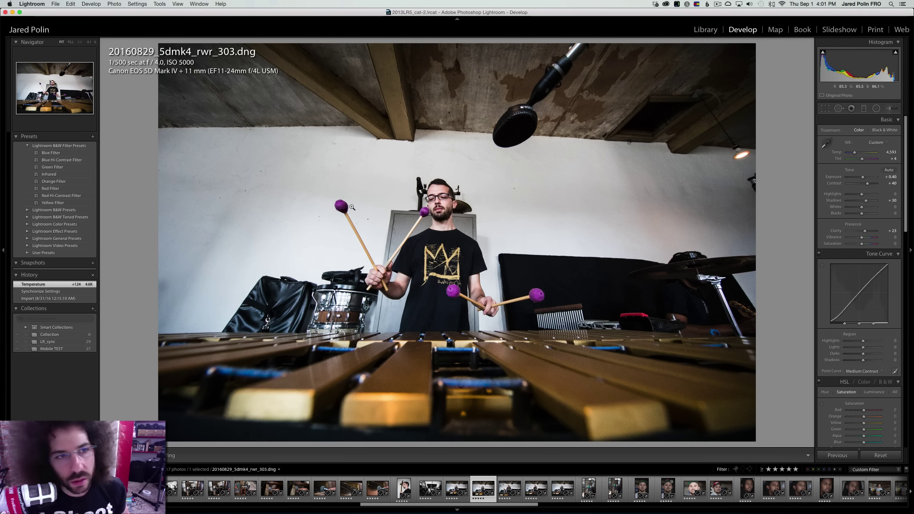
pyautogui.click(447, 212)
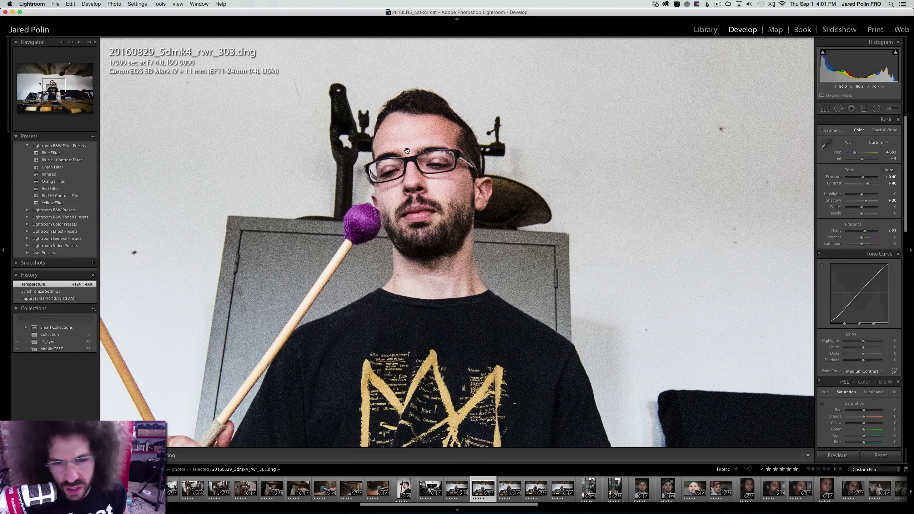
pyautogui.moveTo(322, 190); pyautogui.dragTo(443, 194)
pyautogui.rightClick(430, 242)
pyautogui.click(396, 204)
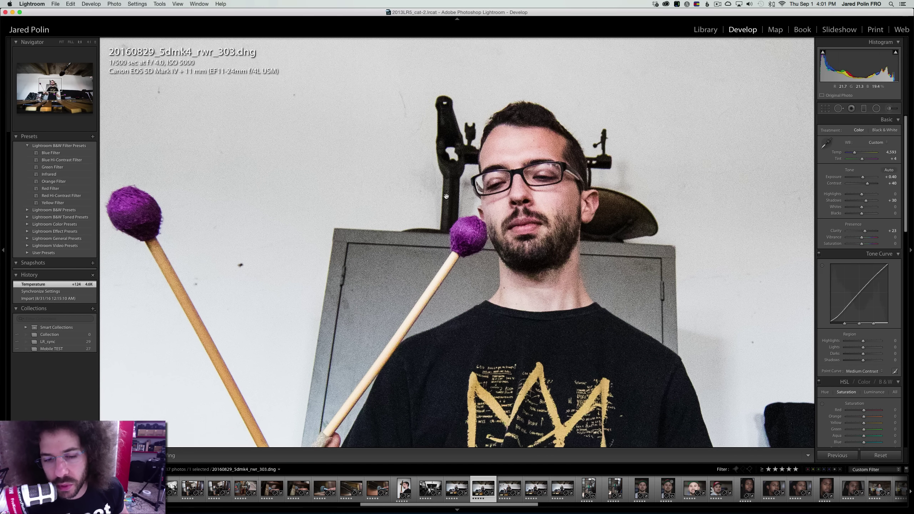
pyautogui.click(448, 197)
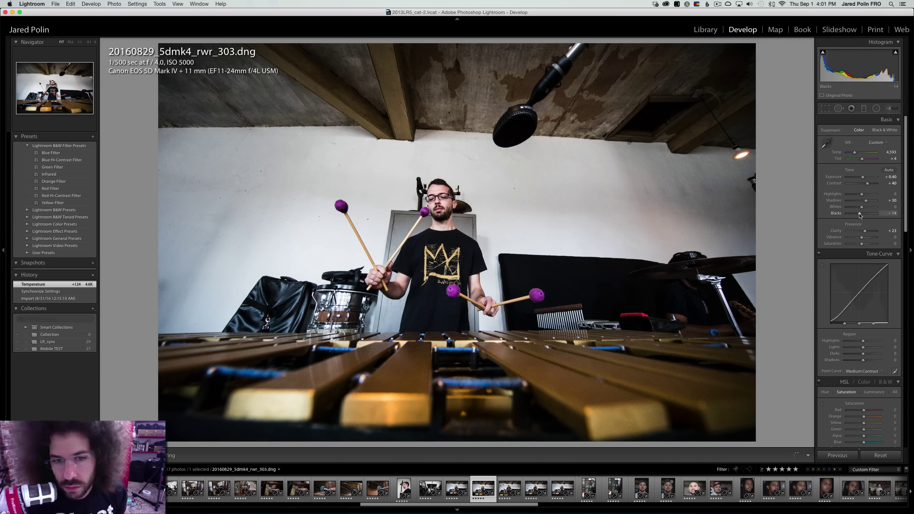
# Step through the filmstrip past rwr_306 to the mirror self-portrait _311
pyautogui.press('Right')
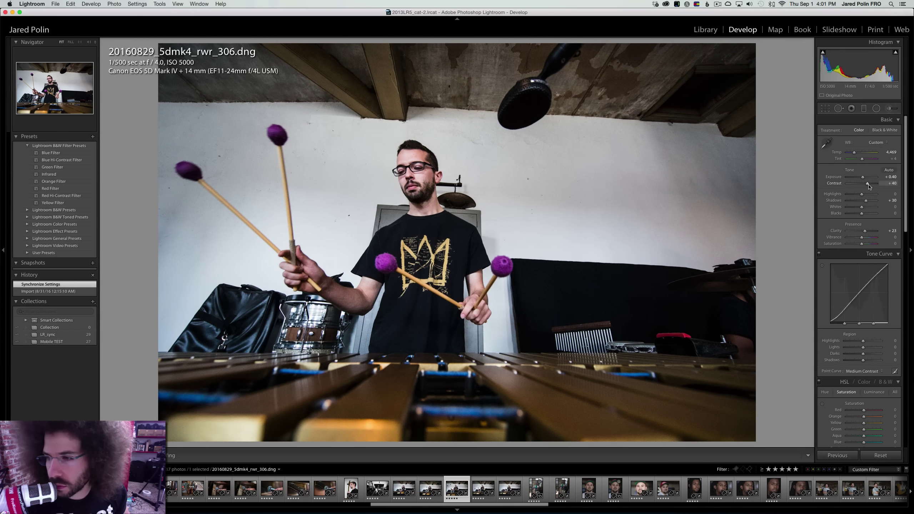
pyautogui.press('Right')
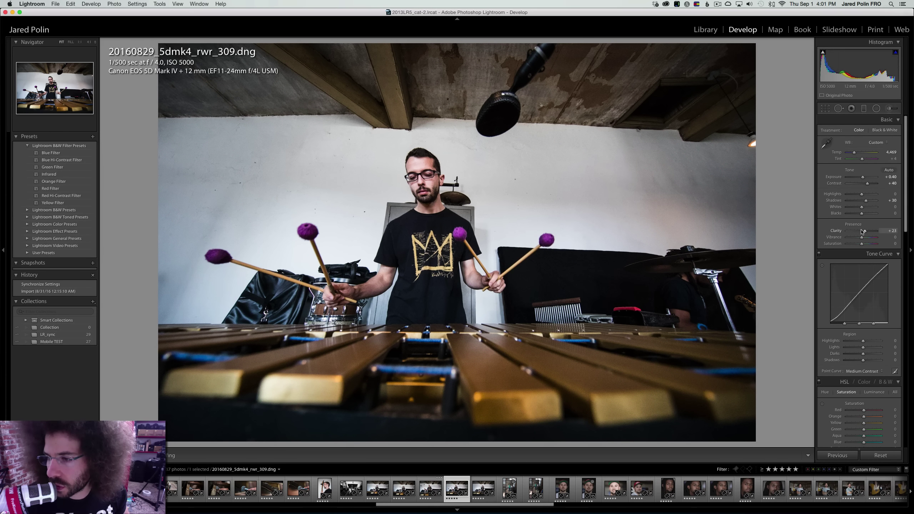
pyautogui.press('Right')
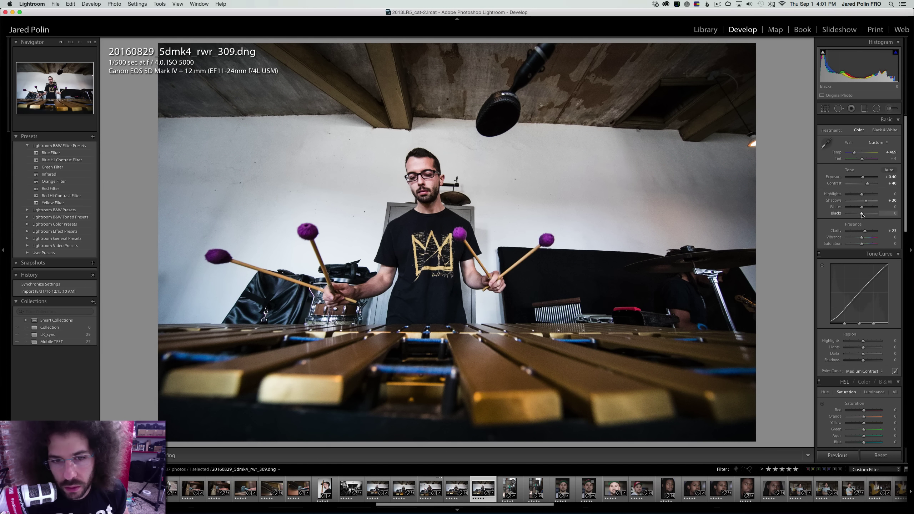
pyautogui.press('Right')
pyautogui.press('Right')
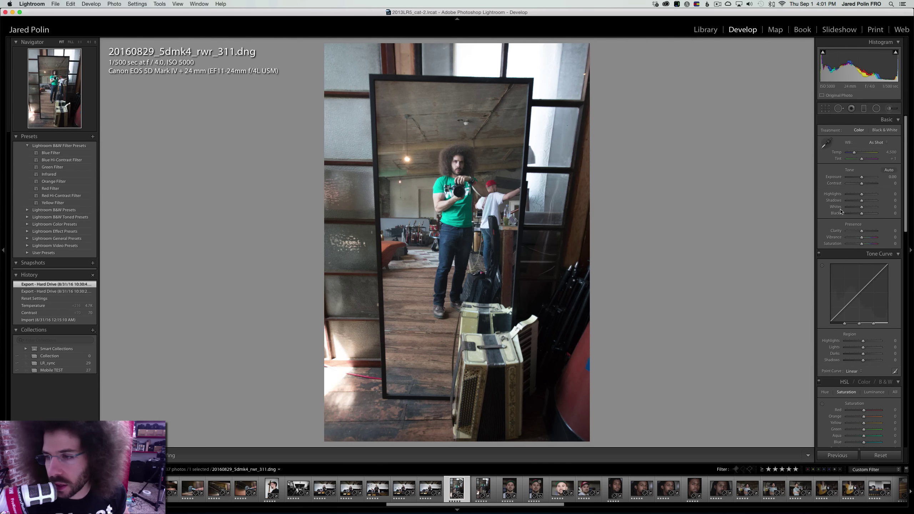
# Boost Contrast to +71, darken Exposure to -0.55 and apply the Medium Contrast curve
pyautogui.click(868, 184)
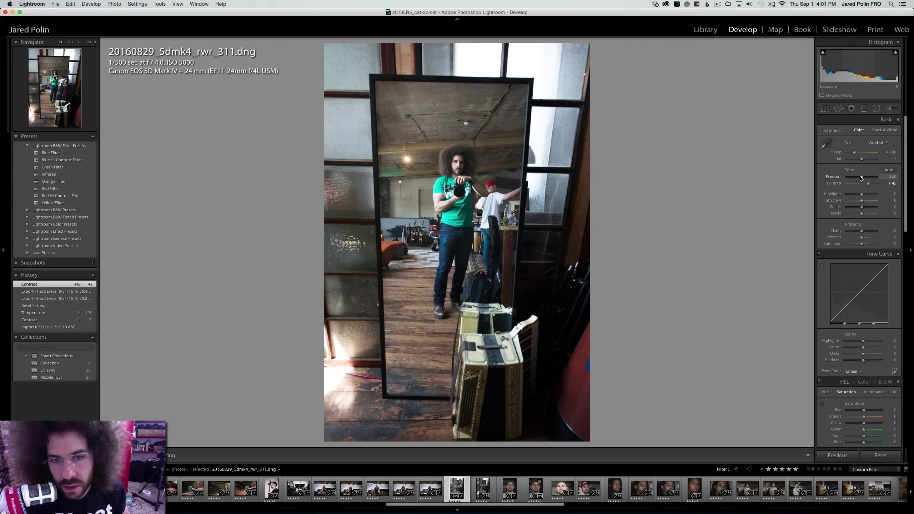
pyautogui.moveTo(861, 178); pyautogui.dragTo(859, 178)
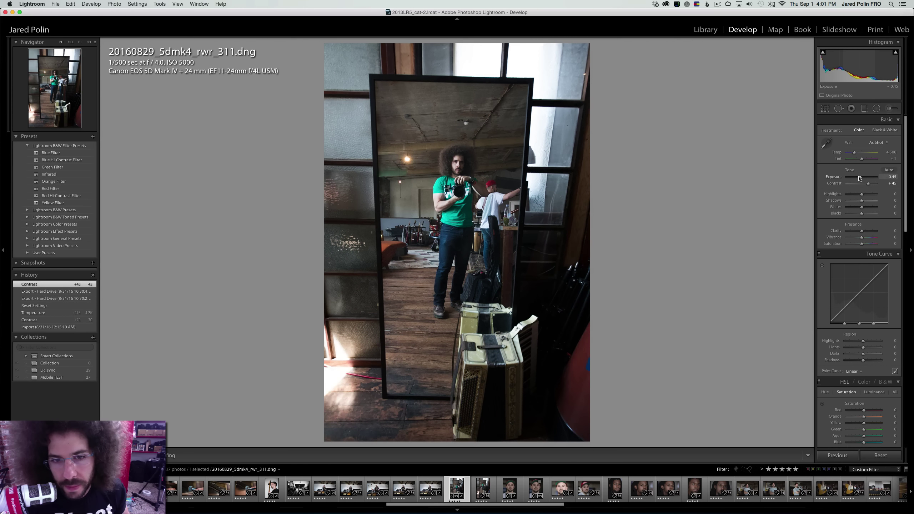
pyautogui.click(856, 373)
pyautogui.click(863, 378)
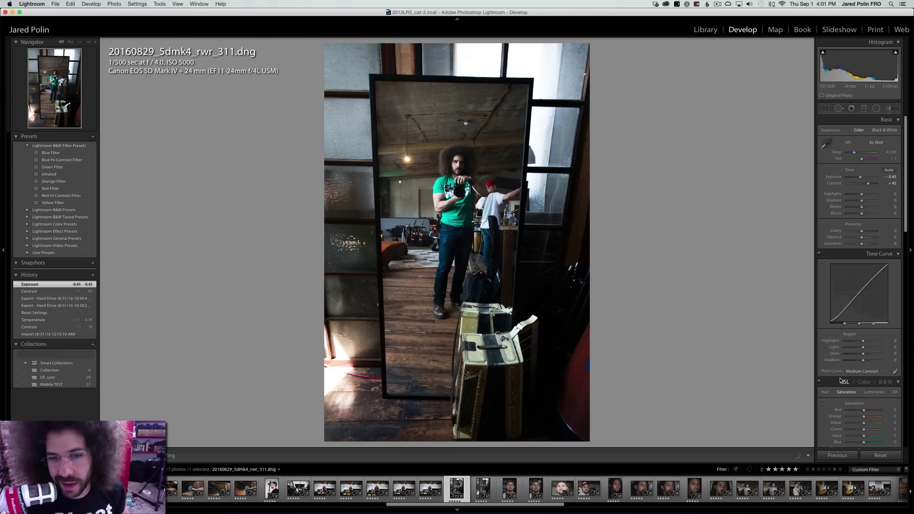
# Inspect the face, arm and guitar rack at 1:1, then lift Shadows to +67
pyautogui.click(446, 166)
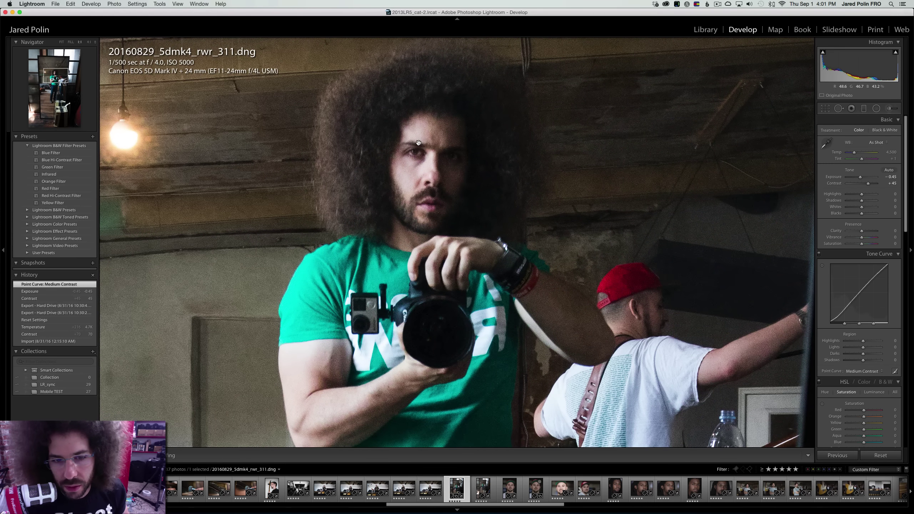
pyautogui.click(418, 143)
pyautogui.click(439, 197)
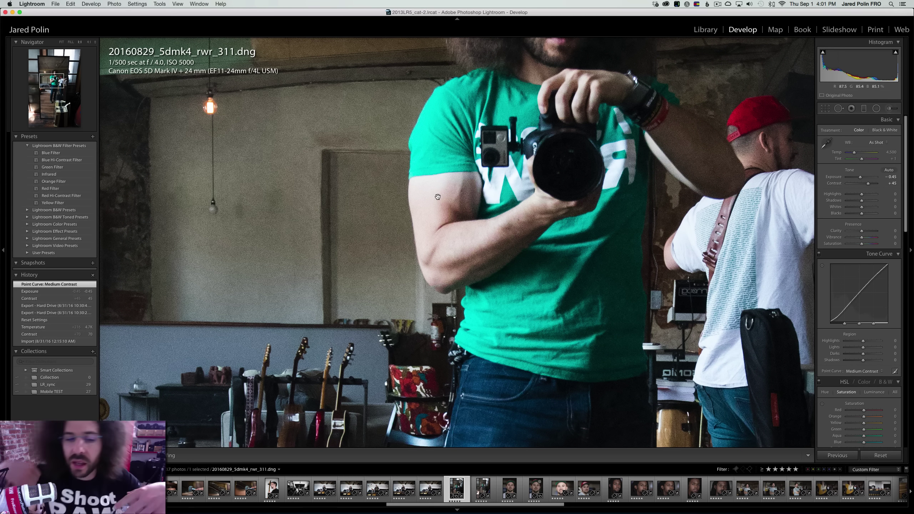
pyautogui.click(438, 196)
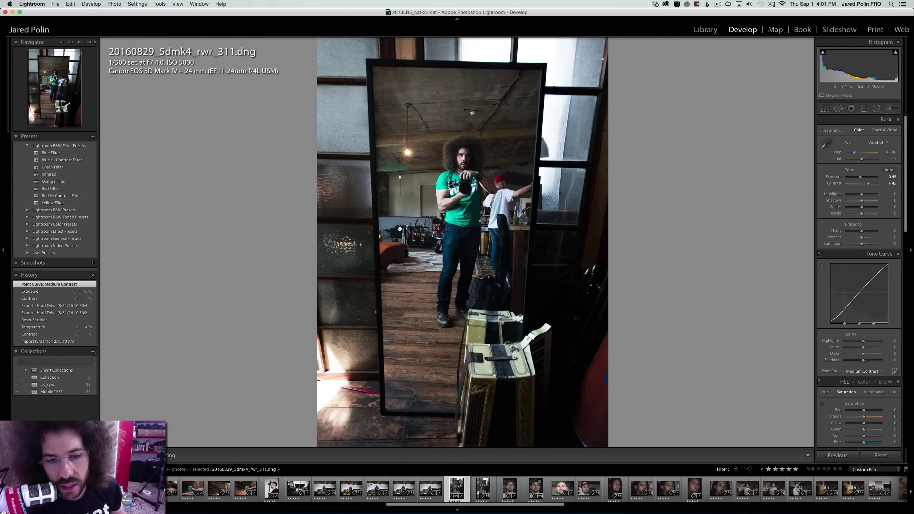
pyautogui.click(418, 238)
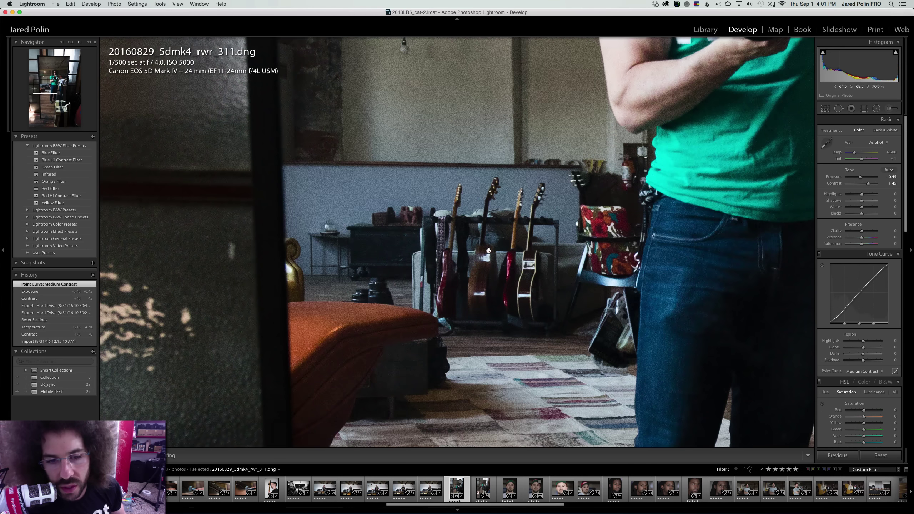
pyautogui.click(523, 212)
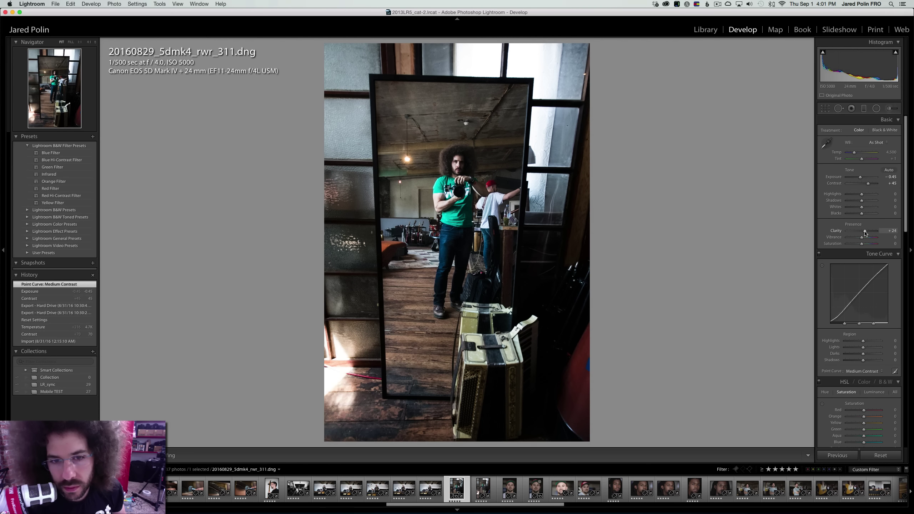
pyautogui.moveTo(862, 201); pyautogui.dragTo(860, 178)
# Undo the accidental temperature change, set Tint +6 and Exposure -0.30, and check the face at 1:1
pyautogui.click(855, 153)
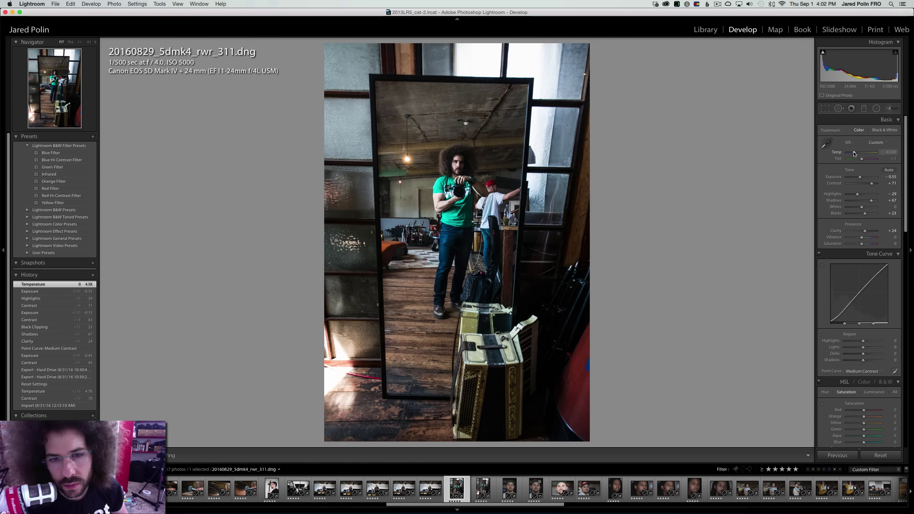
pyautogui.press('super+z')
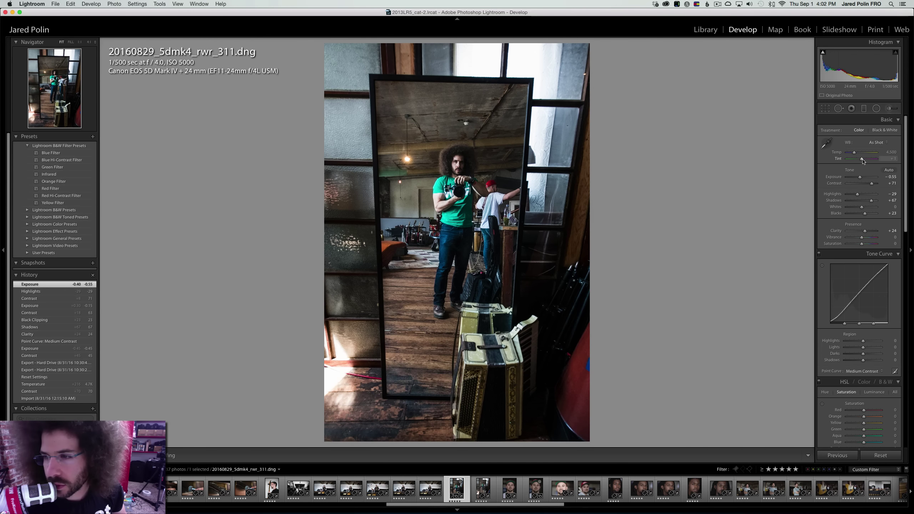
pyautogui.moveTo(863, 161); pyautogui.dragTo(863, 161)
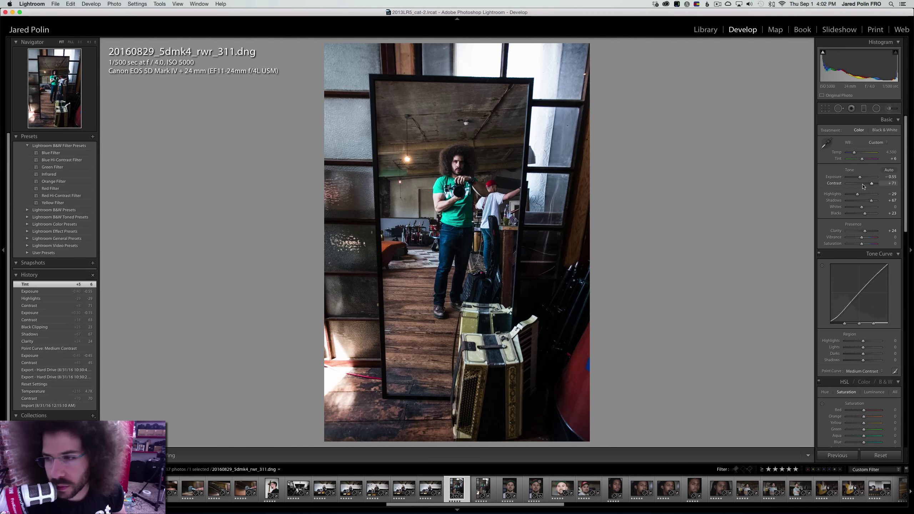
pyautogui.moveTo(861, 178); pyautogui.dragTo(861, 179)
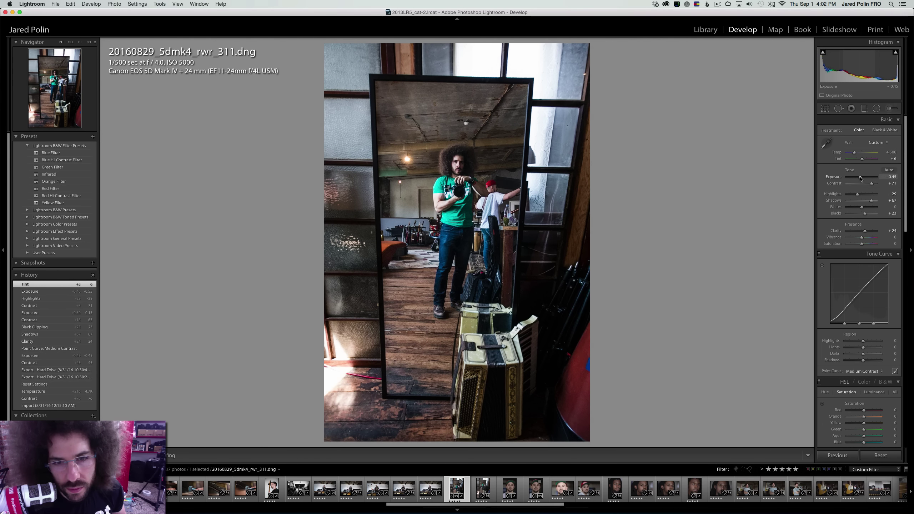
pyautogui.click(464, 170)
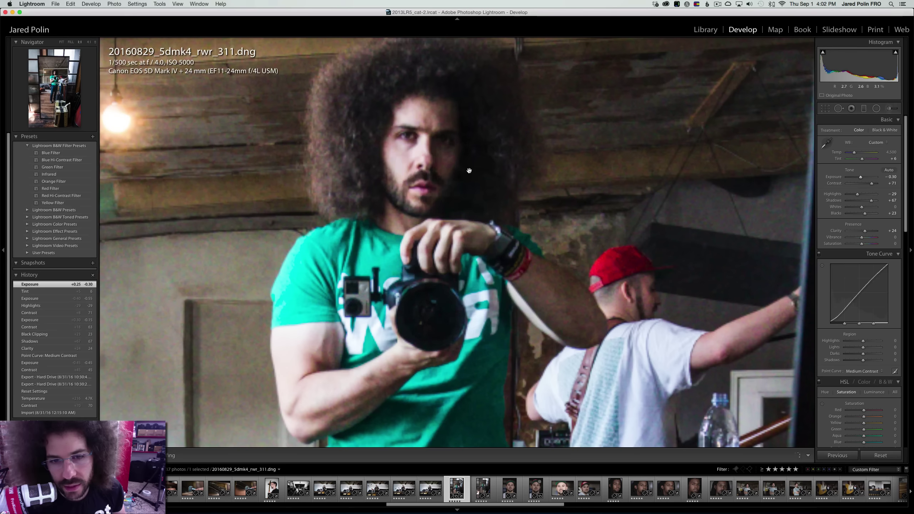
pyautogui.rightClick(396, 140)
pyautogui.click(393, 126)
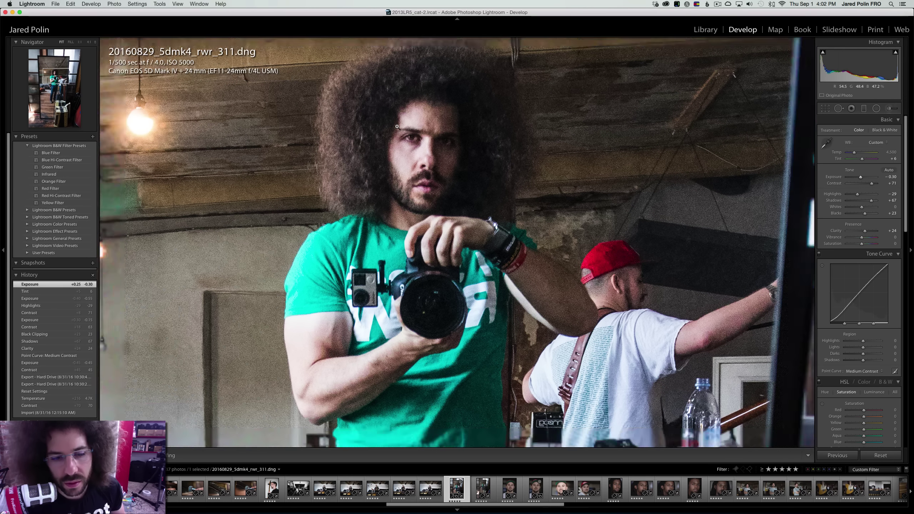
pyautogui.click(396, 126)
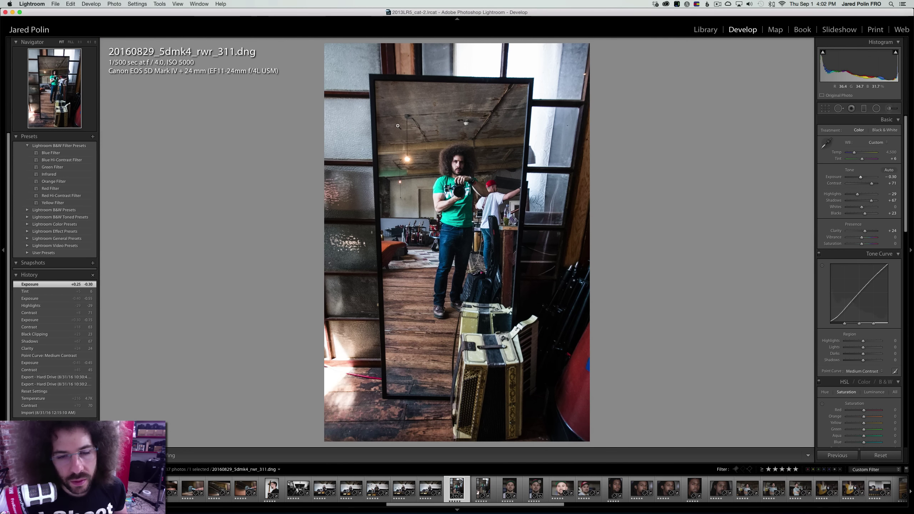
# Return to mirror photo _311 and enter temperatures of 4,550 then 4,600
pyautogui.press('Right')
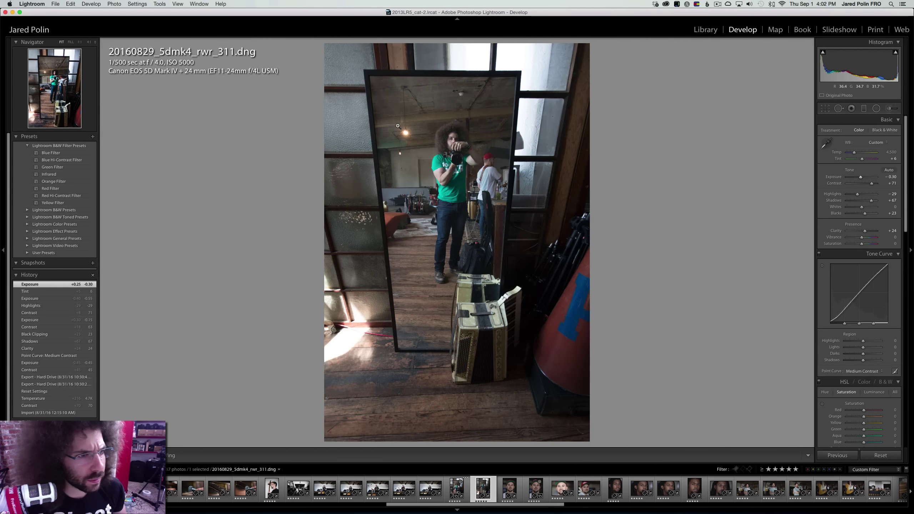
pyautogui.press('Left')
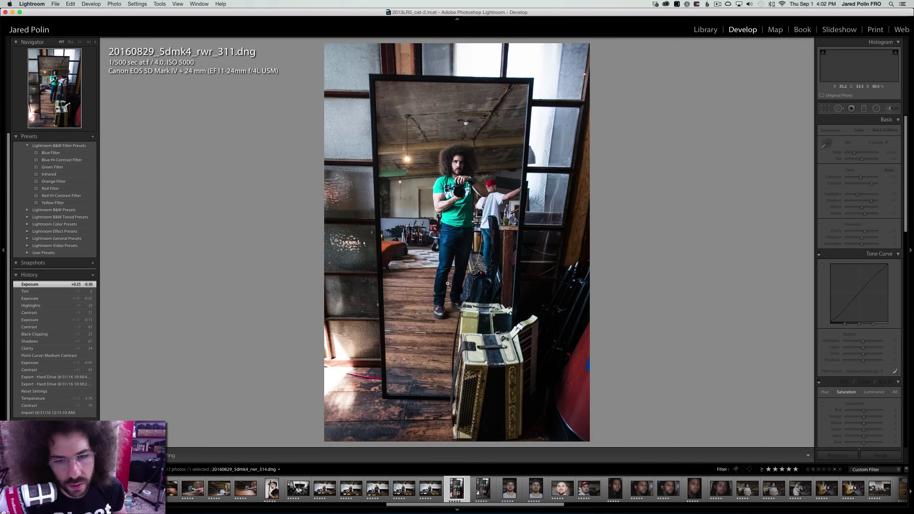
pyautogui.press('Right')
pyautogui.press('Left')
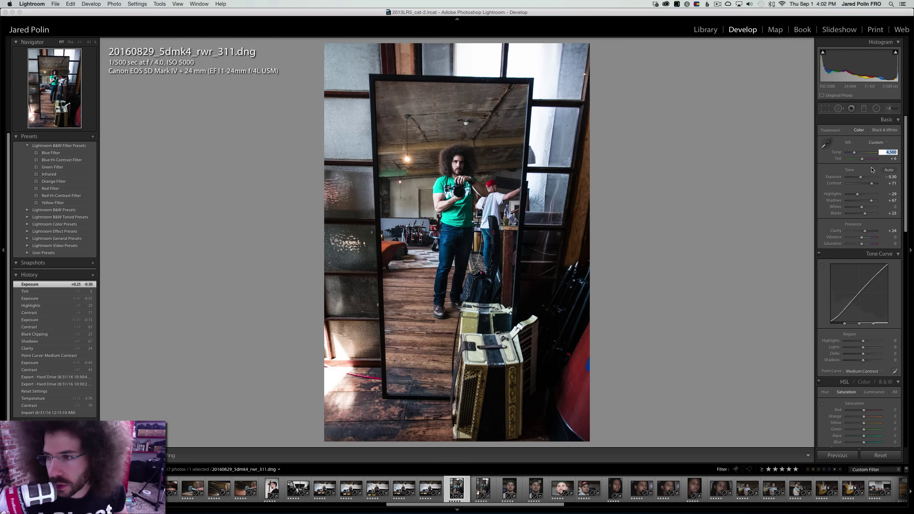
pyautogui.write('45')
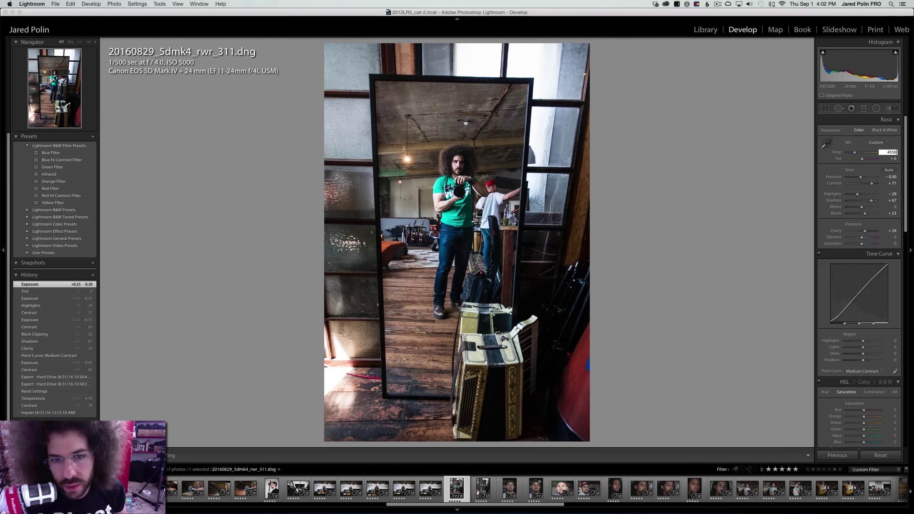
pyautogui.press('Tab')
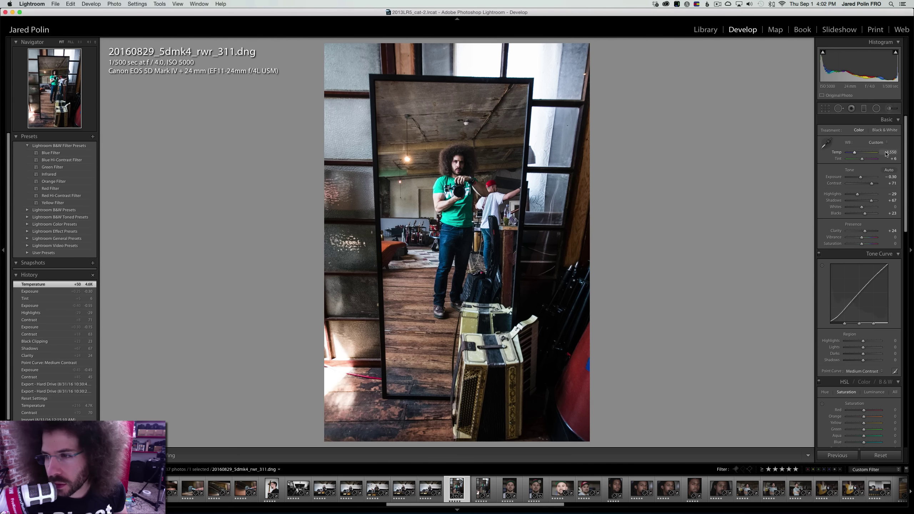
pyautogui.click(887, 153)
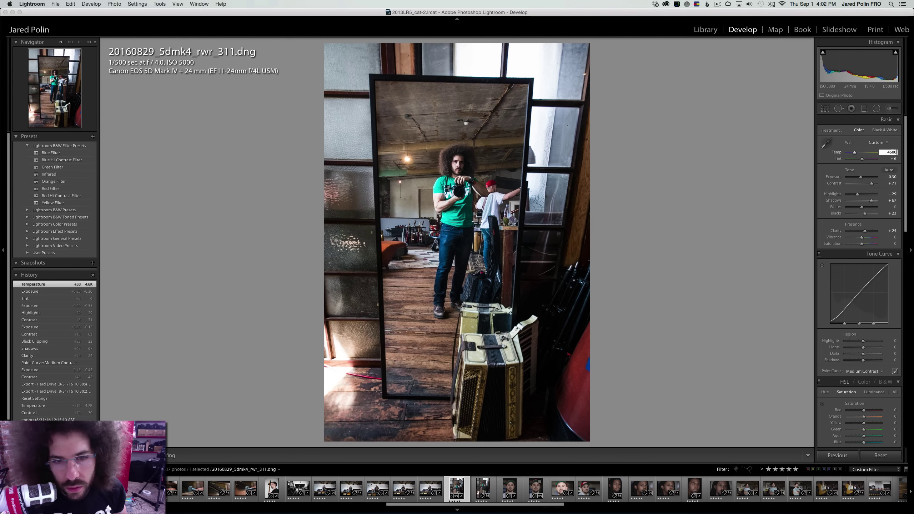
pyautogui.press('Return')
# Try temperatures of 5,000 and 4,750, then type 4,678 into the Temp field
pyautogui.click(888, 152)
pyautogui.write('5,0')
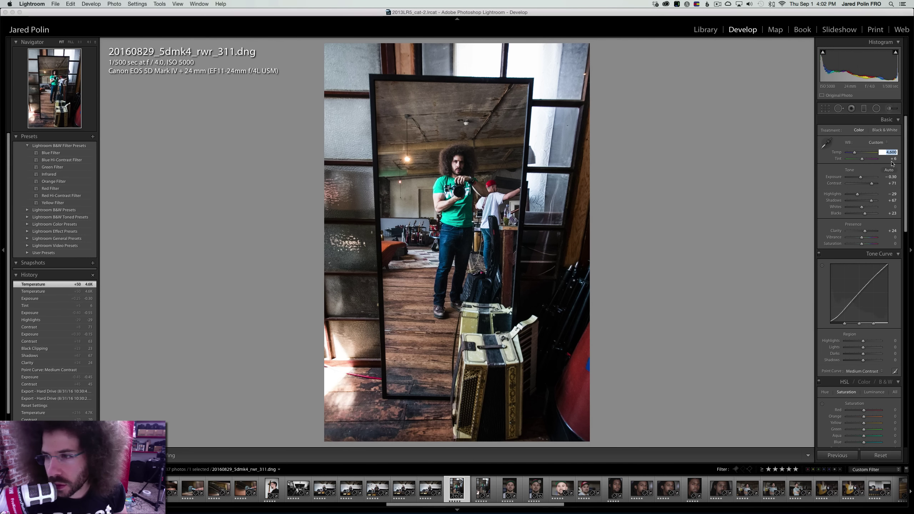
pyautogui.write('000')
pyautogui.press('Return')
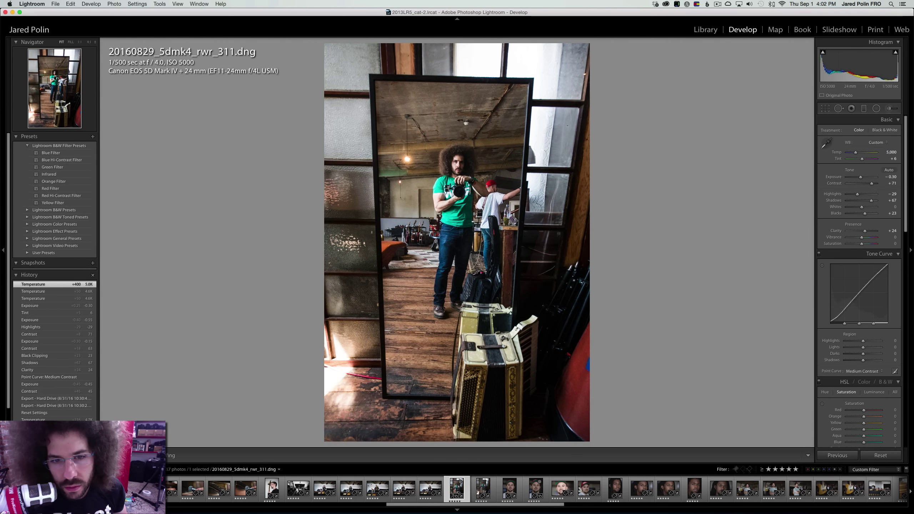
pyautogui.click(891, 154)
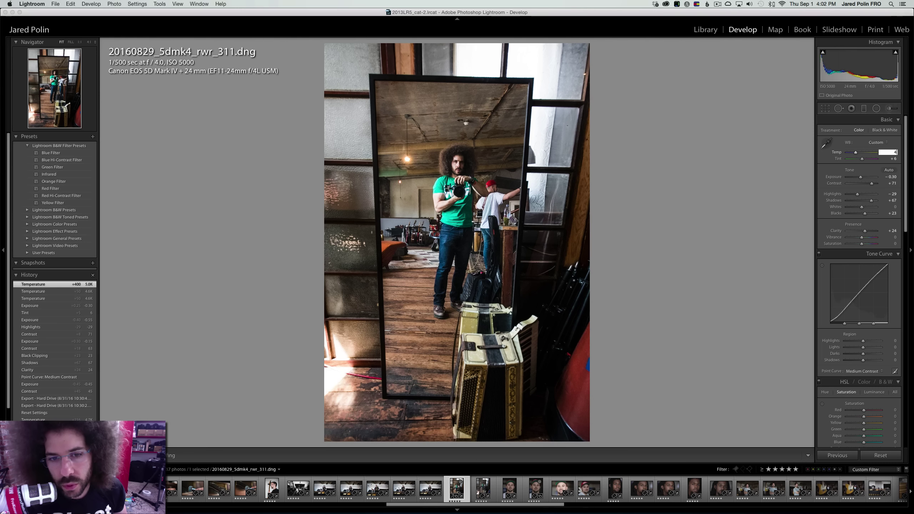
pyautogui.write('4750')
pyautogui.press('Return')
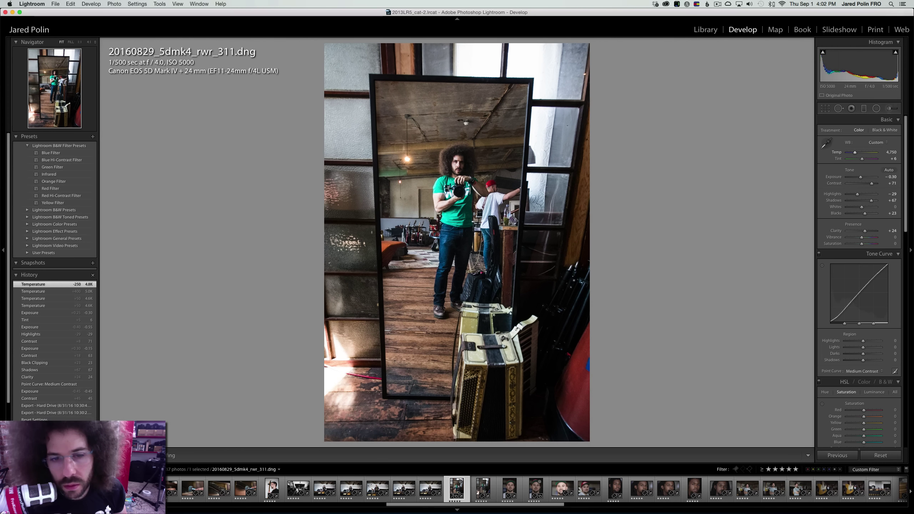
# Set mirror shot 311's temperature to 4,678 K, check it at 1:1, then move to cap portrait 315
pyautogui.write('4,6')
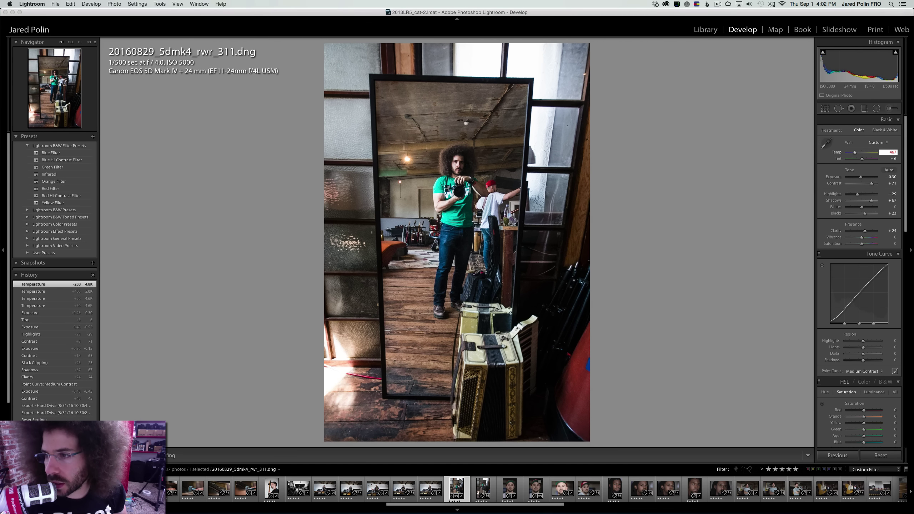
# Try temperatures of 5,000 and 4,750, then type 4,678 into the Temp field
# Set mirror shot 311's temperature to 4,678 K, check it at 1:1, then move to cap portrait 315
pyautogui.write('78')
pyautogui.press('Return')
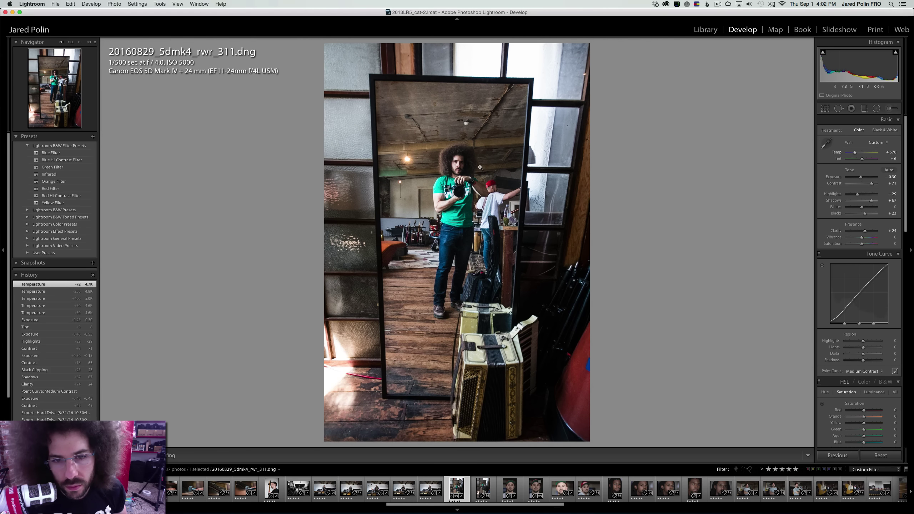
pyautogui.click(457, 169)
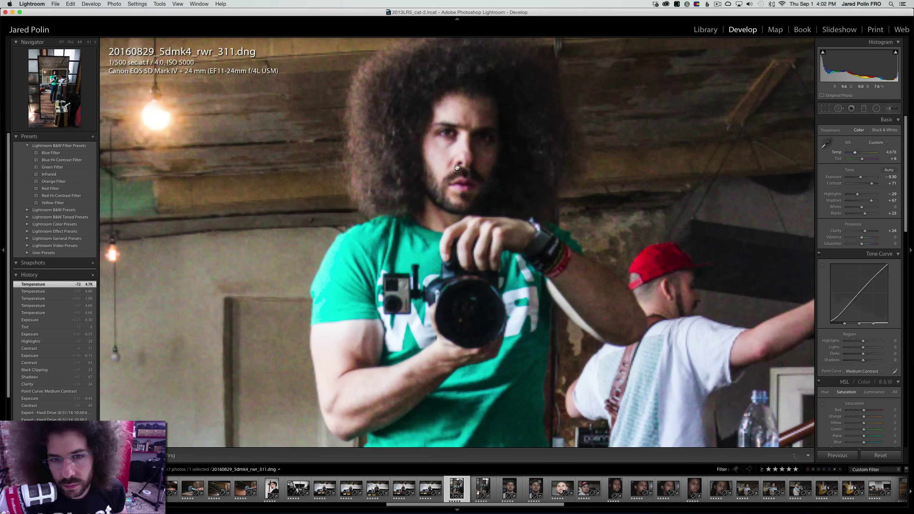
pyautogui.rightClick(471, 166)
pyautogui.click(454, 119)
pyautogui.click(455, 121)
pyautogui.press('Right')
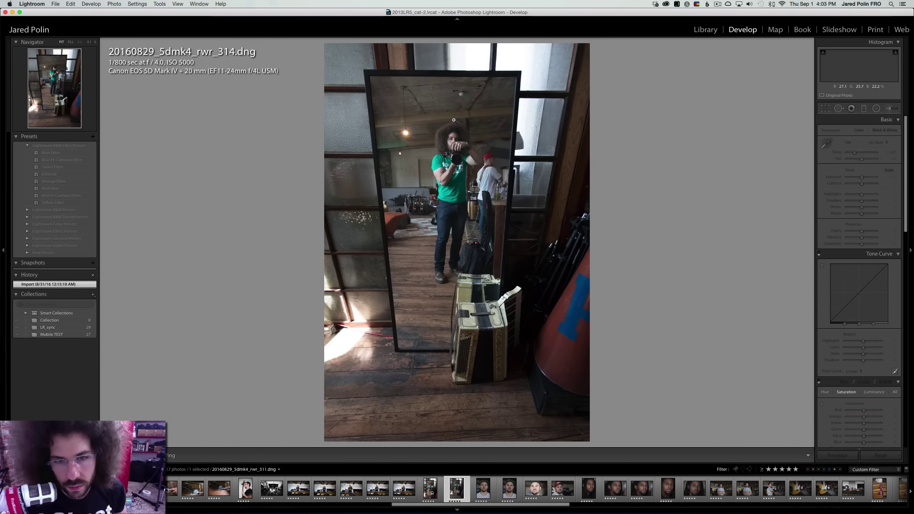
pyautogui.press('0')
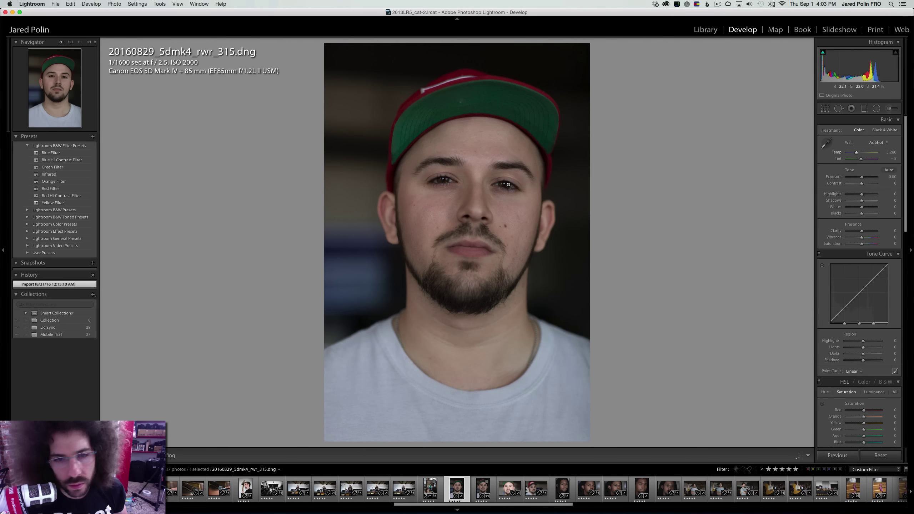
# Check the eyes at 1:1, raise exposure to +0.85 and apply the Medium Contrast point curve
pyautogui.click(508, 185)
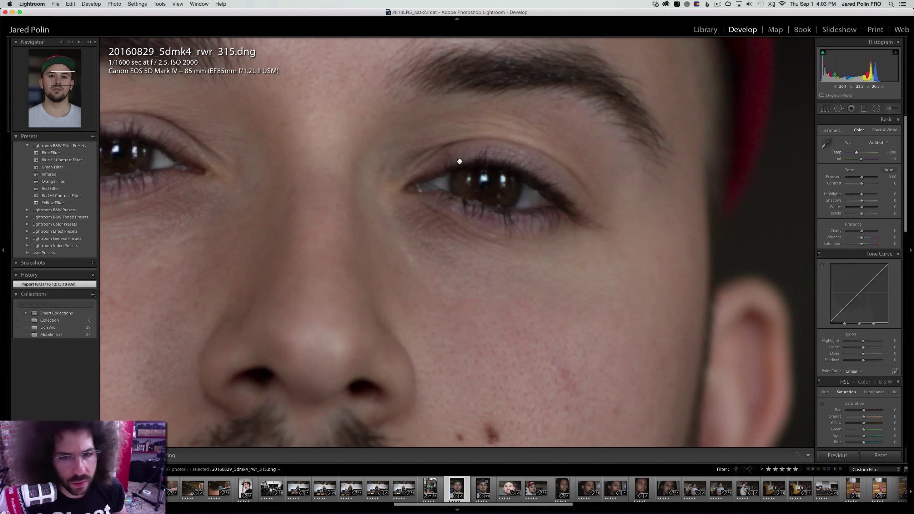
pyautogui.hscroll(-5, 371, 166)
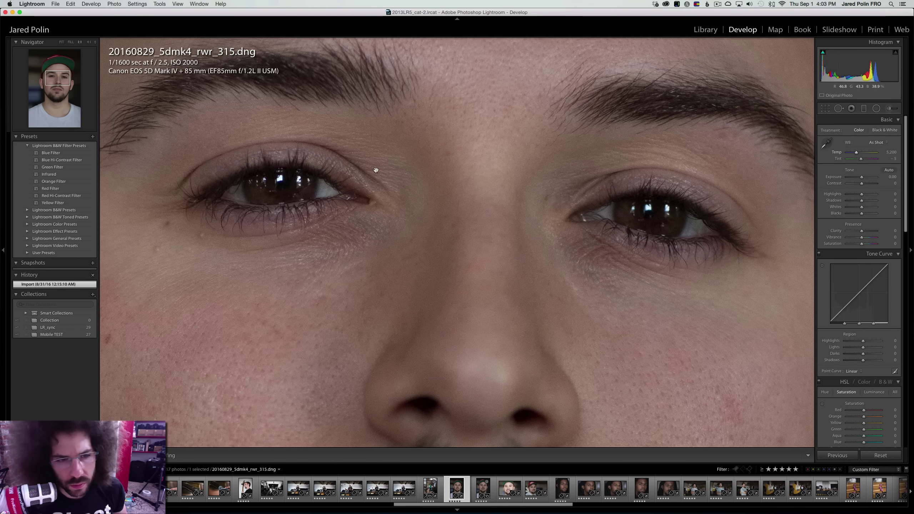
pyautogui.click(378, 170)
pyautogui.moveTo(858, 180); pyautogui.dragTo(868, 184)
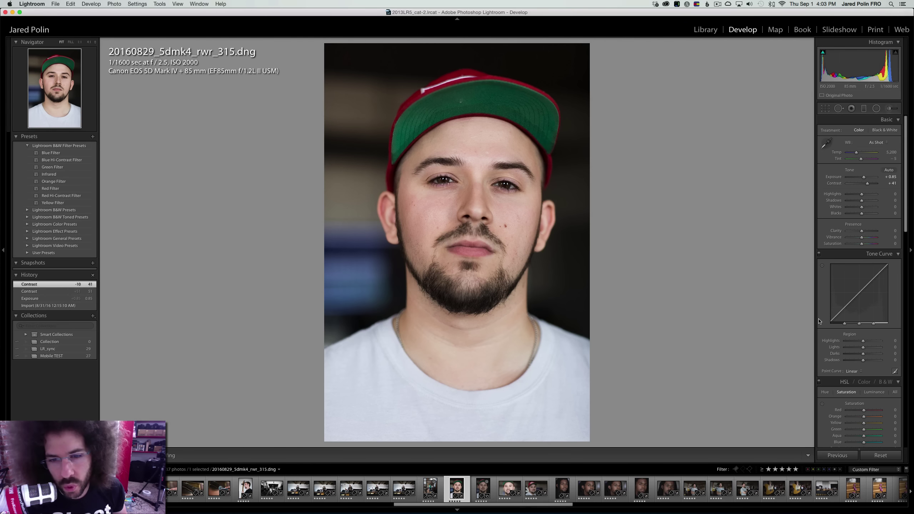
pyautogui.click(854, 372)
pyautogui.click(854, 377)
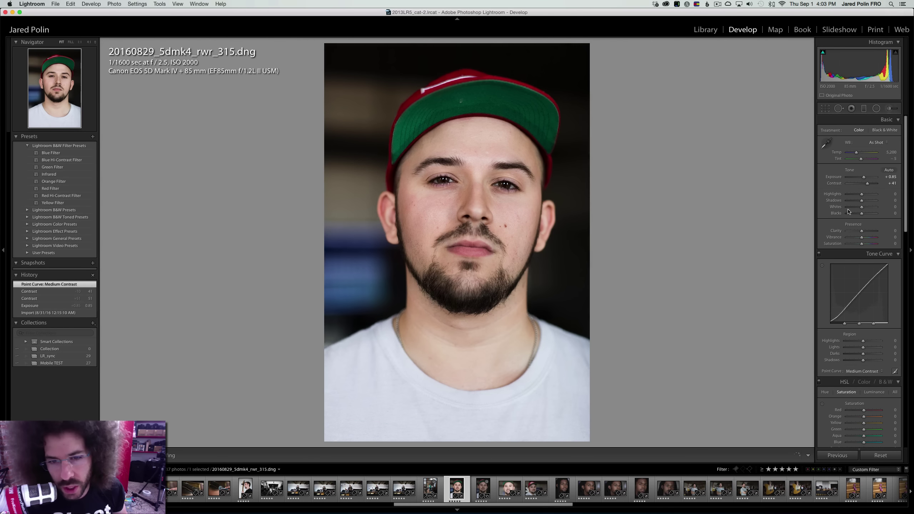
# Add Clarity +20 and preview the portrait in black and white before returning to colour
pyautogui.moveTo(862, 231); pyautogui.dragTo(866, 232)
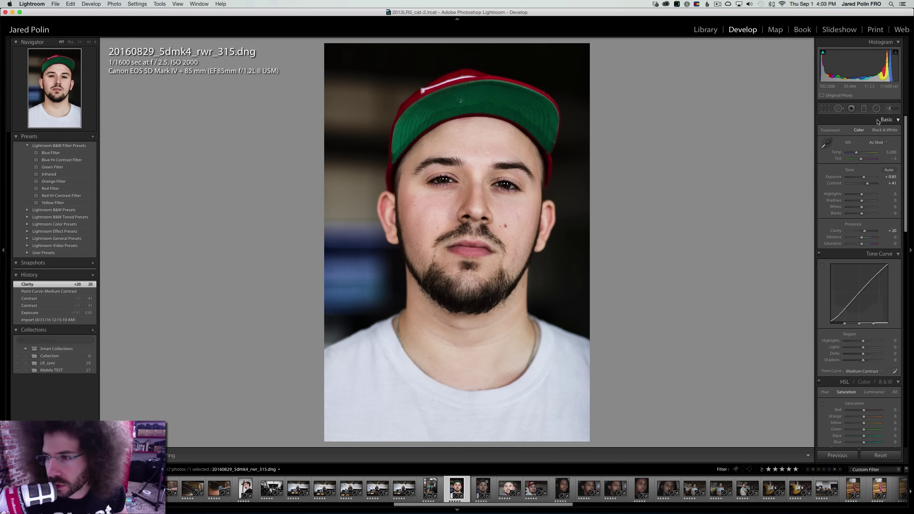
pyautogui.click(882, 130)
pyautogui.click(860, 130)
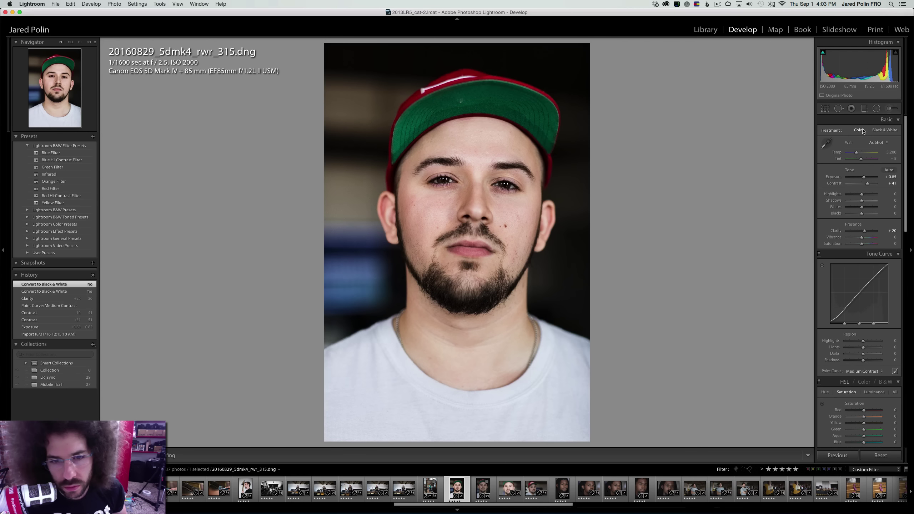
# Raise Contrast to +68 and Shadows to +38, discarding the trial highlight changes
pyautogui.moveTo(870, 185); pyautogui.dragTo(878, 205)
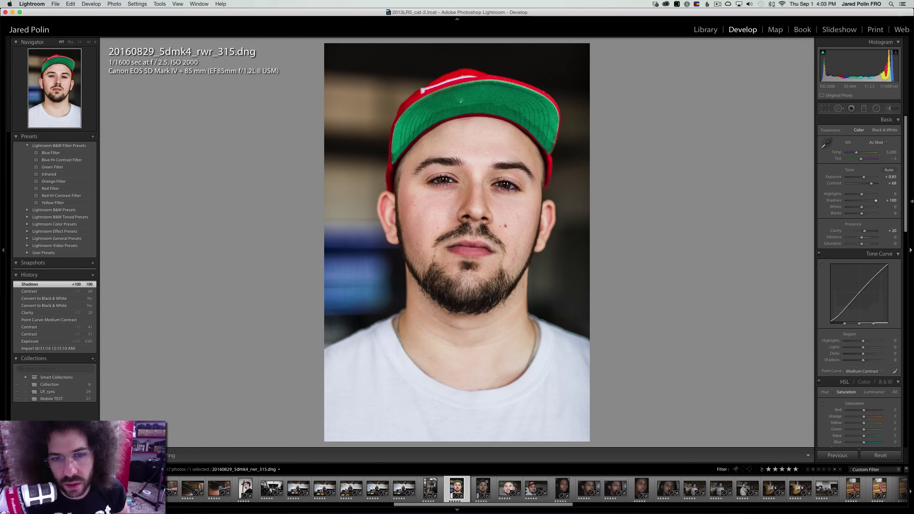
pyautogui.press('super+z')
pyautogui.moveTo(862, 195); pyautogui.dragTo(875, 195)
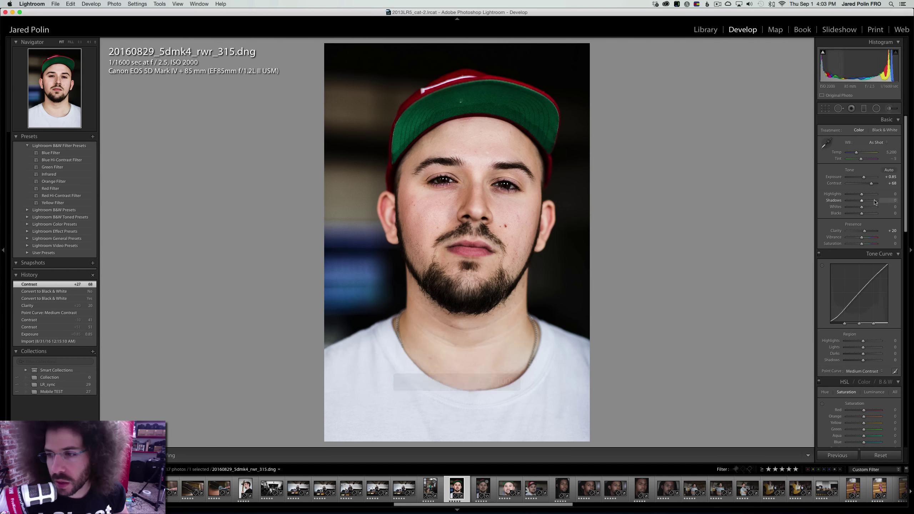
pyautogui.press('super+z')
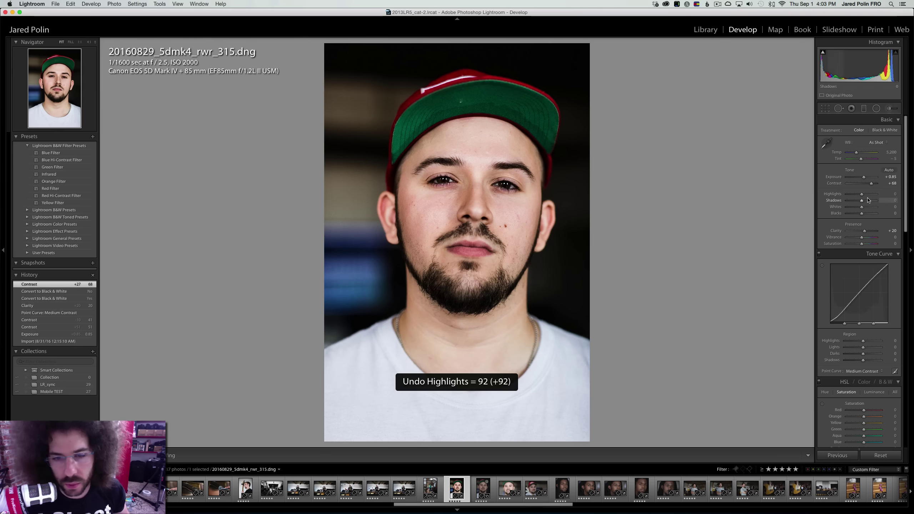
pyautogui.click(852, 195)
pyautogui.press('super+z')
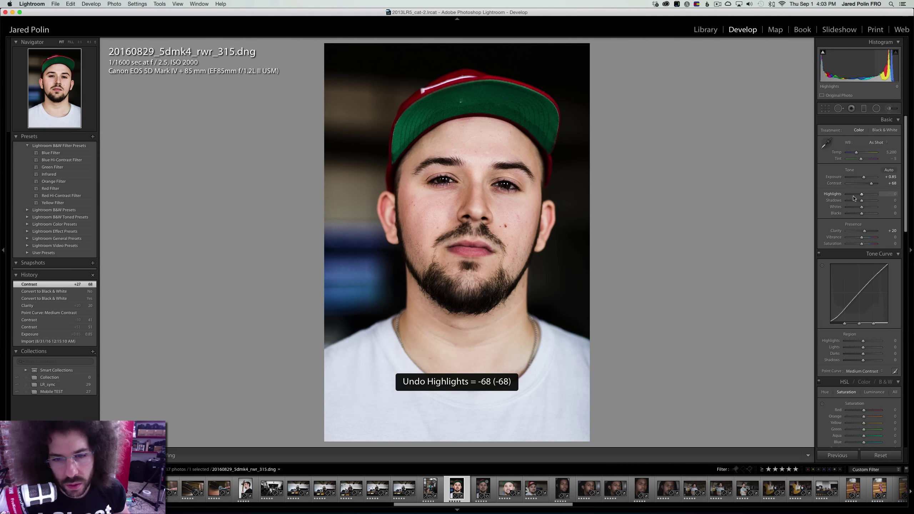
pyautogui.click(867, 201)
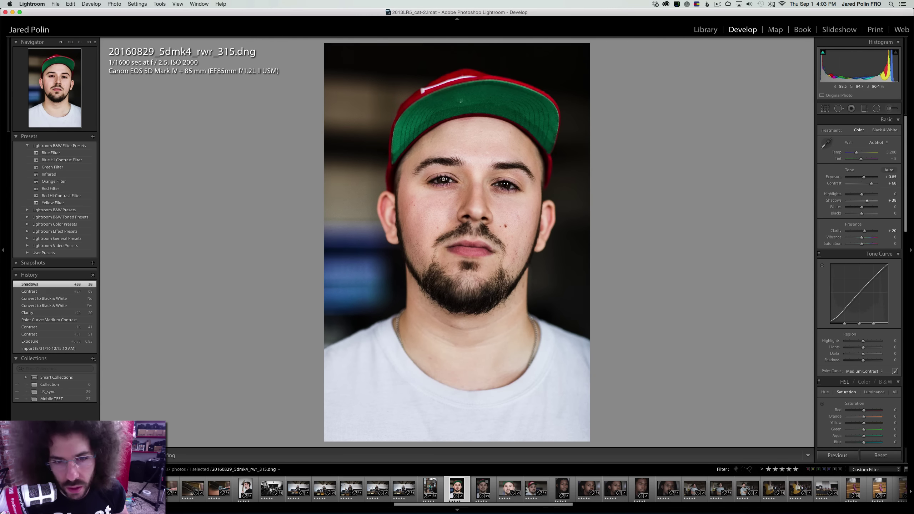
# Check the left eye at 1:1 and cool the temperature to 4,903 K, keeping tint unchanged
pyautogui.click(438, 177)
pyautogui.rightClick(459, 204)
pyautogui.press('Escape')
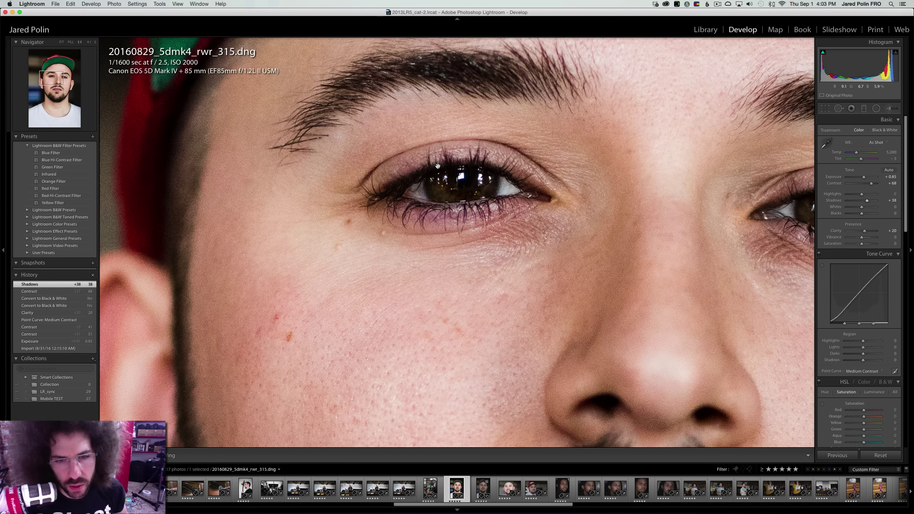
pyautogui.click(438, 166)
pyautogui.moveTo(857, 152); pyautogui.dragTo(856, 152)
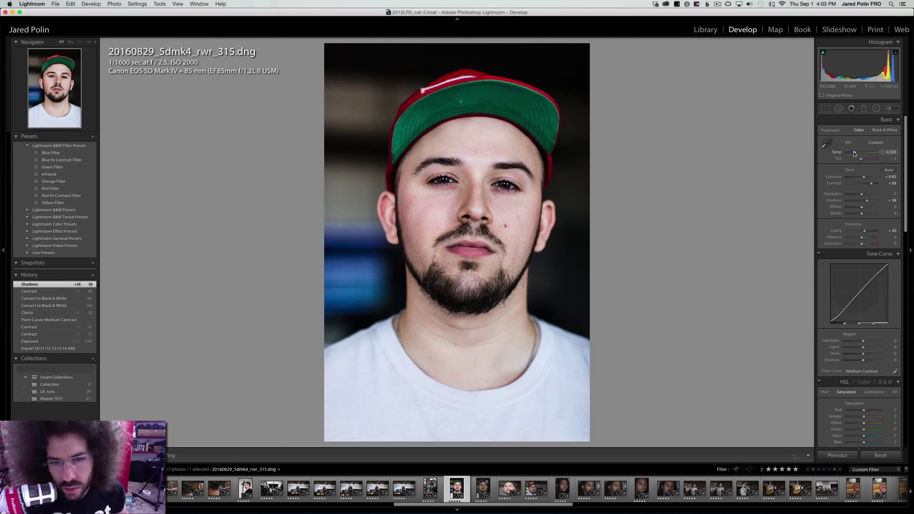
pyautogui.moveTo(857, 154); pyautogui.dragTo(863, 160)
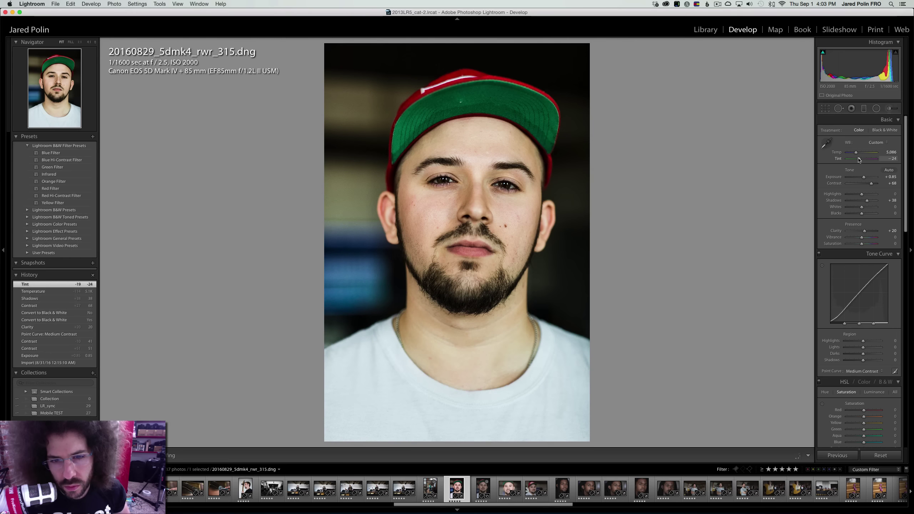
pyautogui.press('super+z')
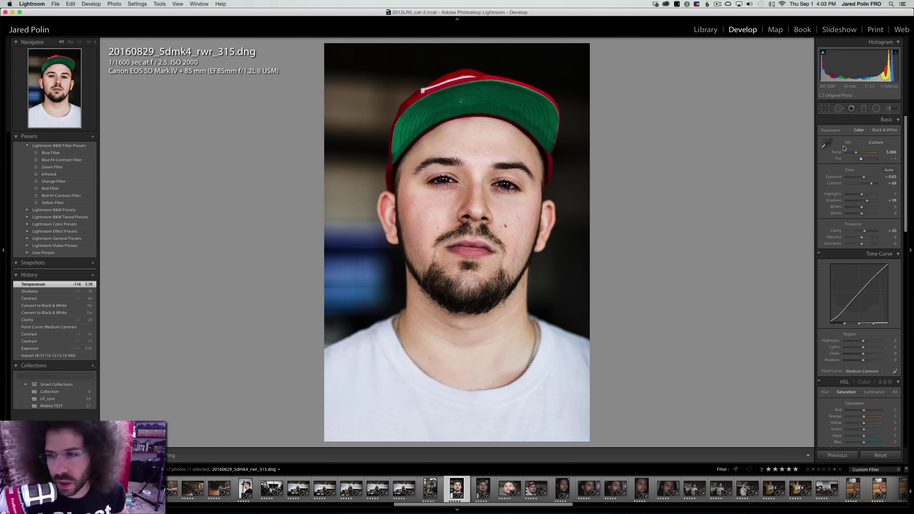
pyautogui.press('Down')
pyautogui.press('Down')
pyautogui.press('Down')
pyautogui.press('Down')
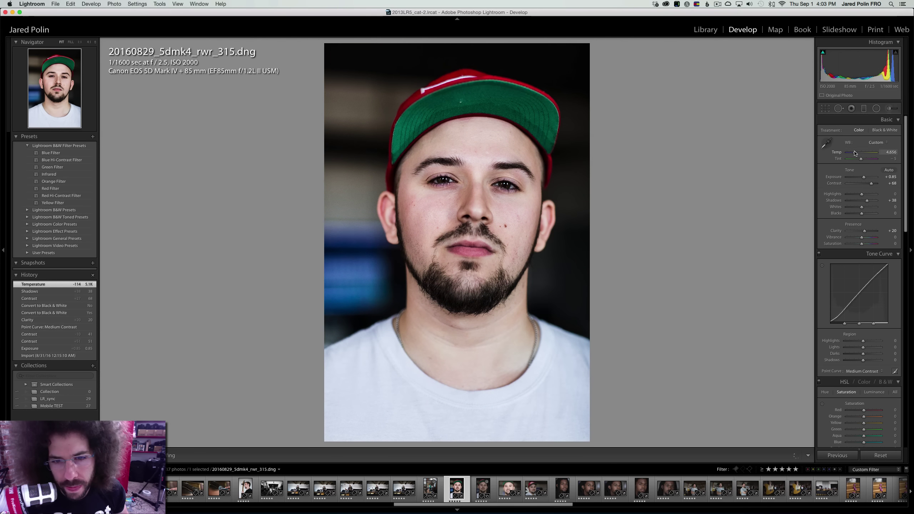
pyautogui.press('Up')
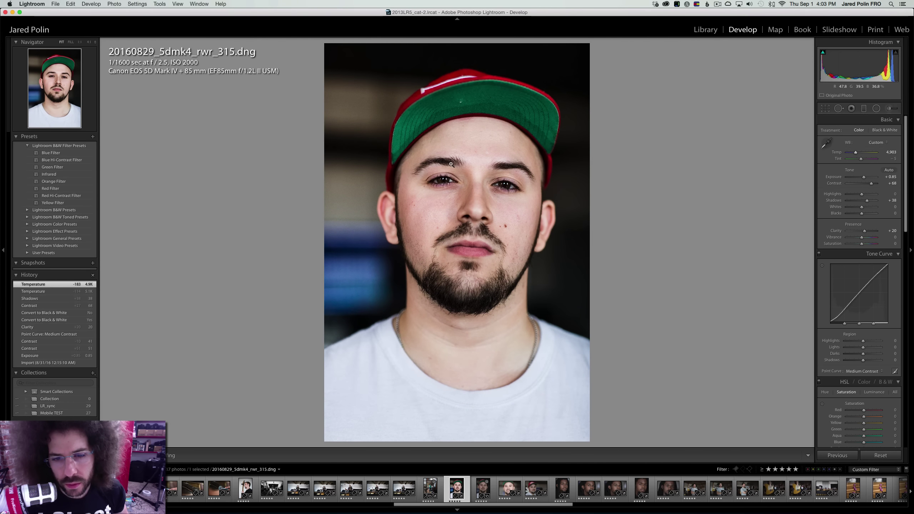
# Synchronize portrait 315's development settings onto photo 317
pyautogui.keyDown('super'); pyautogui.click(484, 489); pyautogui.keyUp('super')
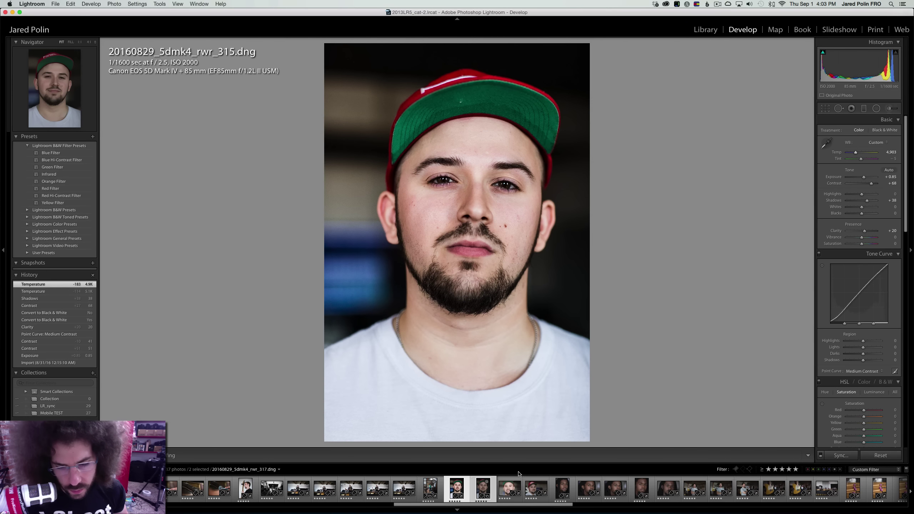
pyautogui.click(839, 455)
pyautogui.click(567, 165)
# Review the synced photo 317, then open portrait 319
pyautogui.click(490, 488)
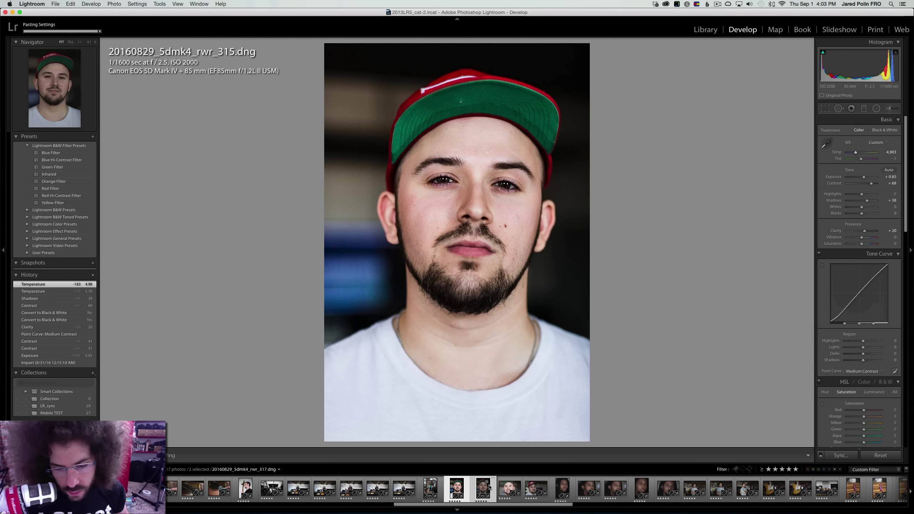
pyautogui.press('Left')
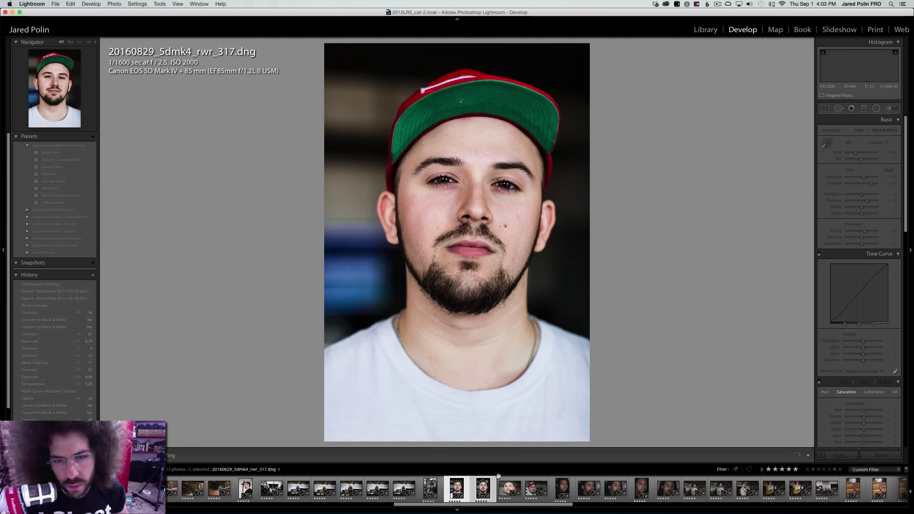
pyautogui.click(505, 488)
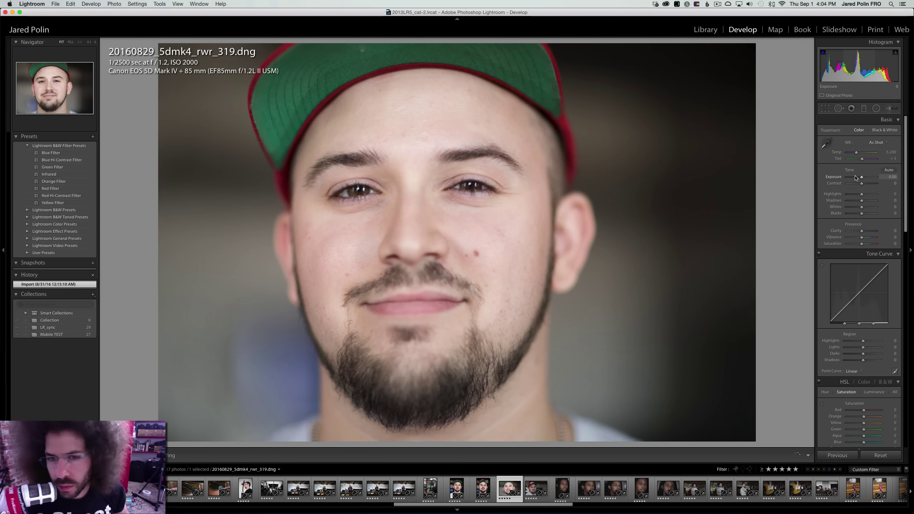
# Check both eyes at 1:1 and set portrait 319's exposure to -0.45 with added contrast
pyautogui.click(857, 177)
pyautogui.click(362, 180)
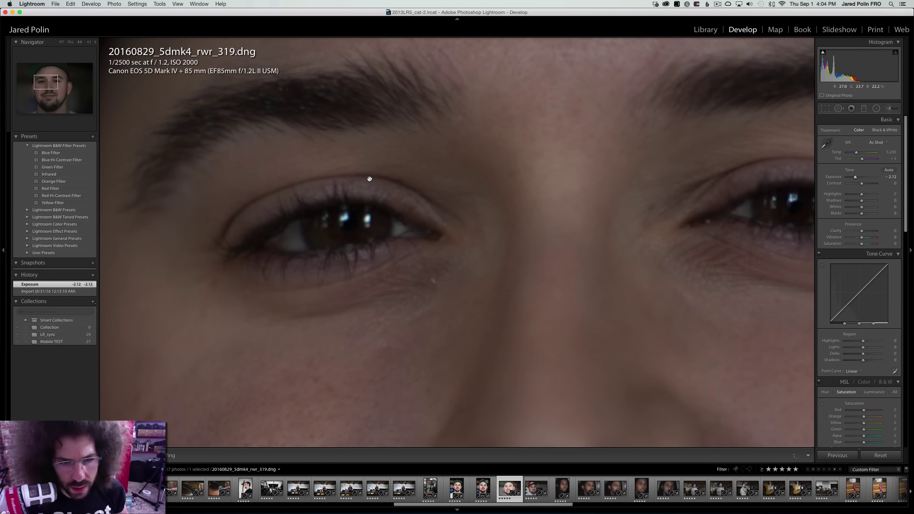
pyautogui.moveTo(469, 195); pyautogui.dragTo(377, 198)
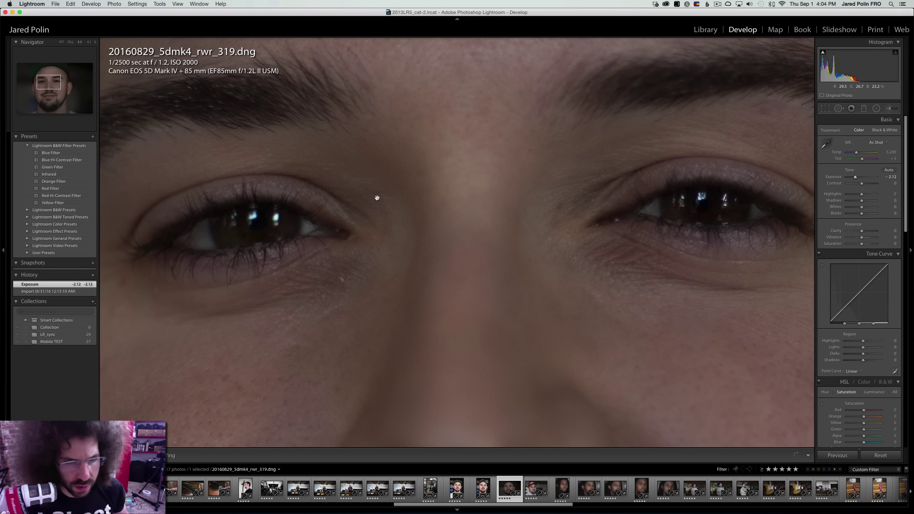
pyautogui.click(329, 198)
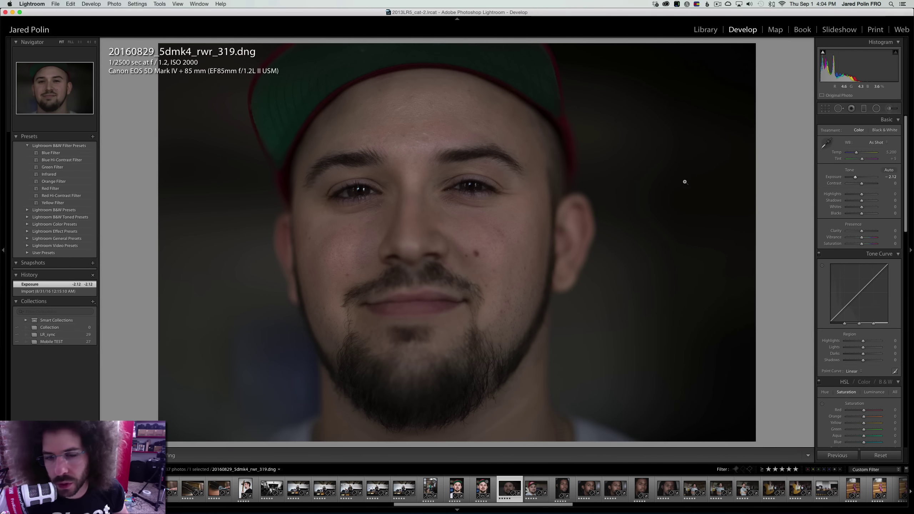
pyautogui.click(859, 178)
pyautogui.moveTo(860, 177); pyautogui.dragTo(868, 183)
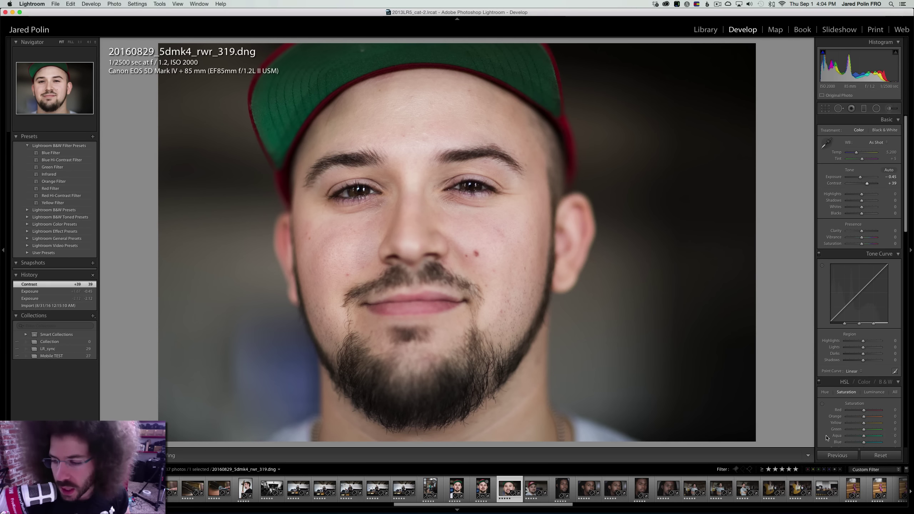
# Apply the Medium Contrast point curve and recheck both eyes at 1:1
pyautogui.click(858, 372)
pyautogui.click(868, 377)
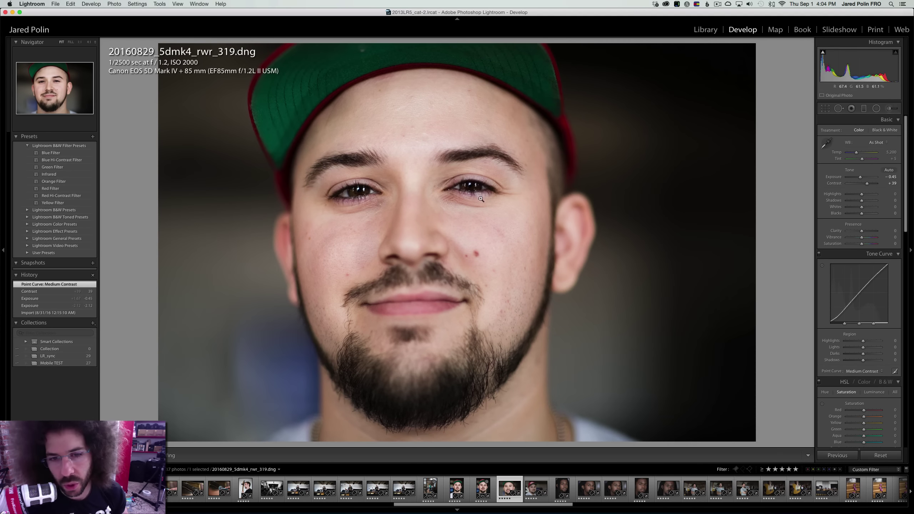
pyautogui.click(470, 179)
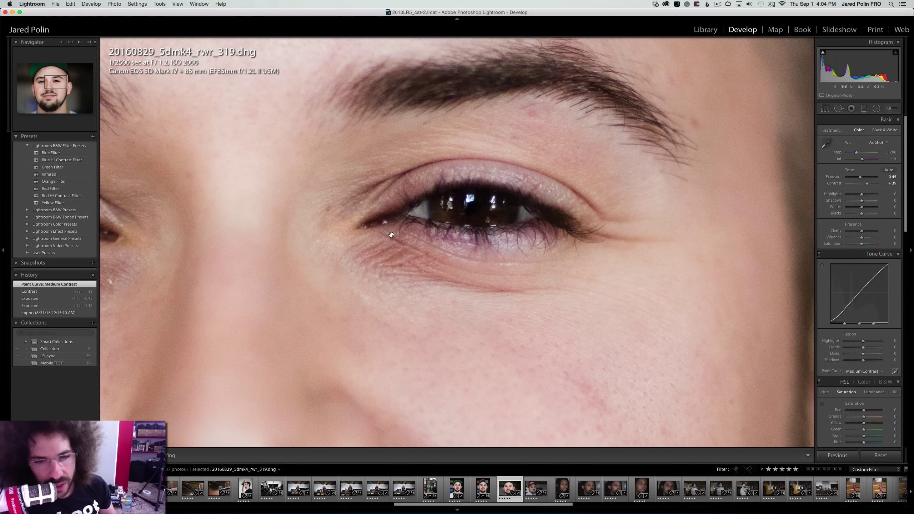
pyautogui.click(392, 235)
pyautogui.click(414, 222)
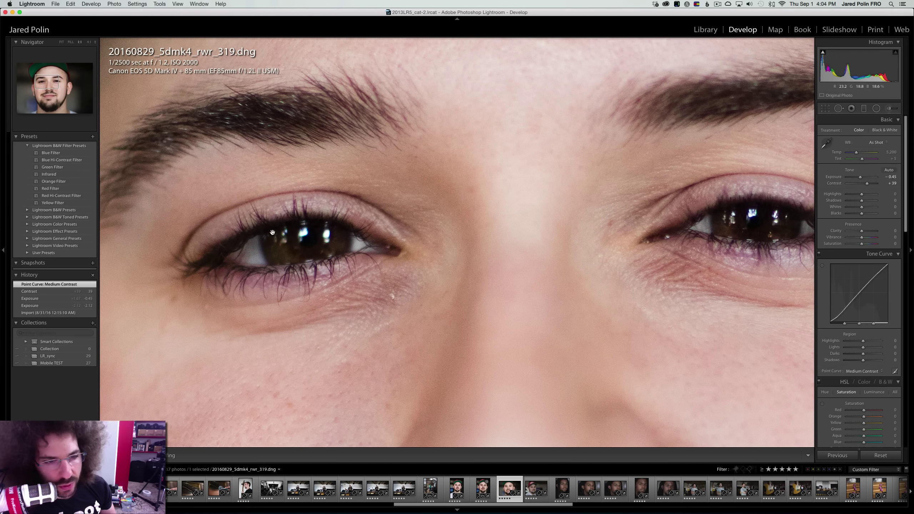
pyautogui.click(317, 237)
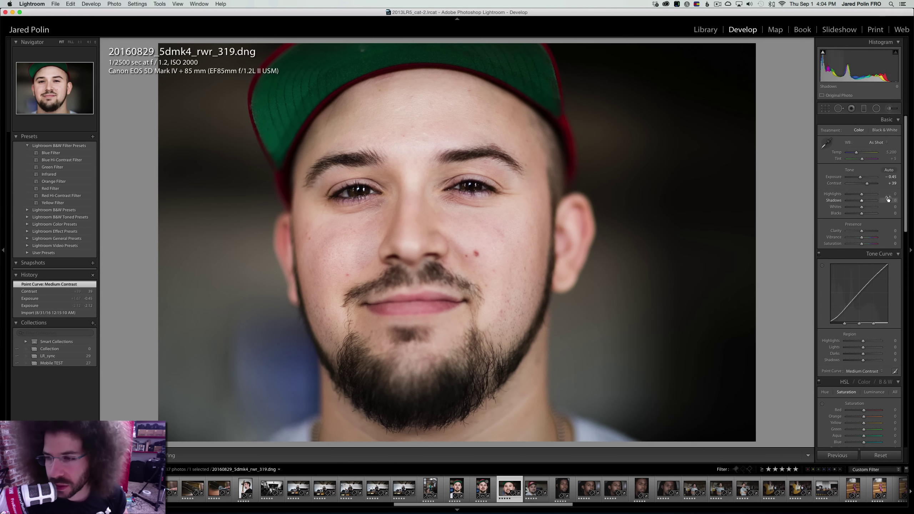
# Raise Clarity to +13, then move on to portrait rwr_335
pyautogui.moveTo(866, 232); pyautogui.dragTo(859, 215)
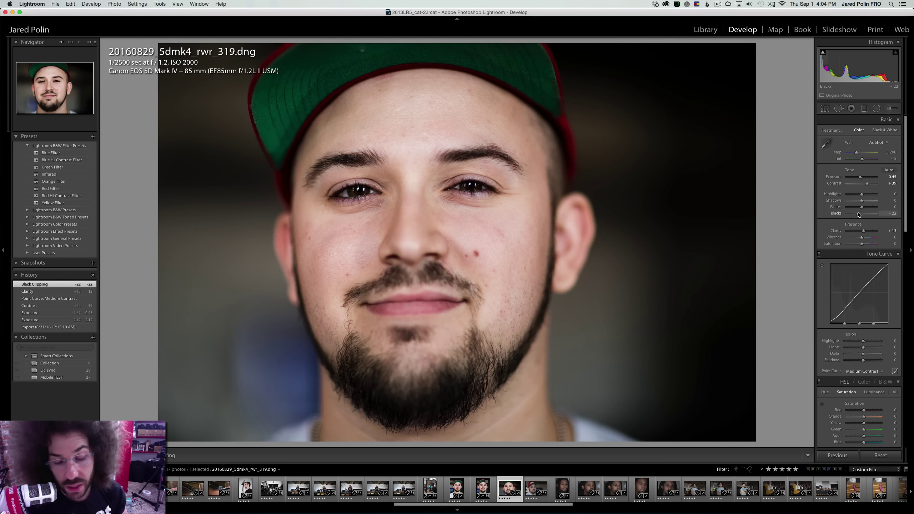
pyautogui.press('0')
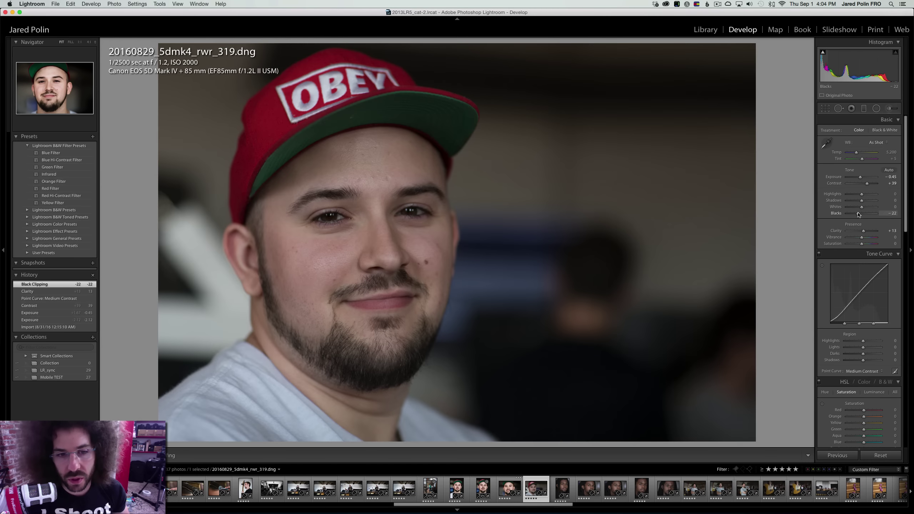
pyautogui.press('0')
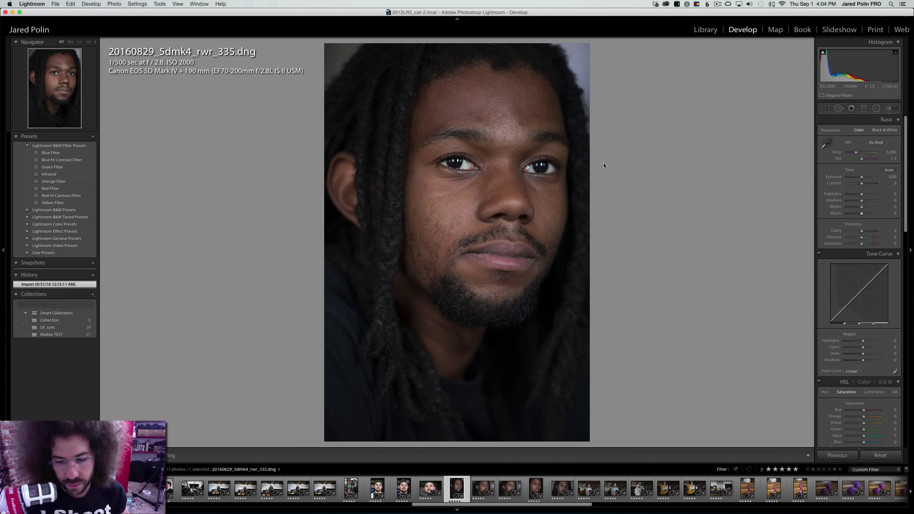
# Set rwr_335's exposure to +0.25 and apply the Medium Contrast point curve
pyautogui.press('Right')
pyautogui.press('Left')
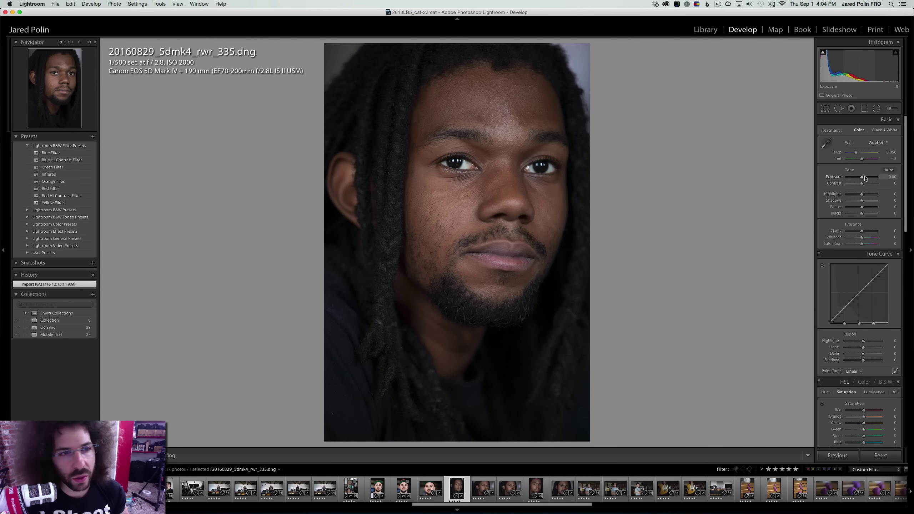
pyautogui.moveTo(865, 179); pyautogui.dragTo(864, 184)
pyautogui.click(864, 371)
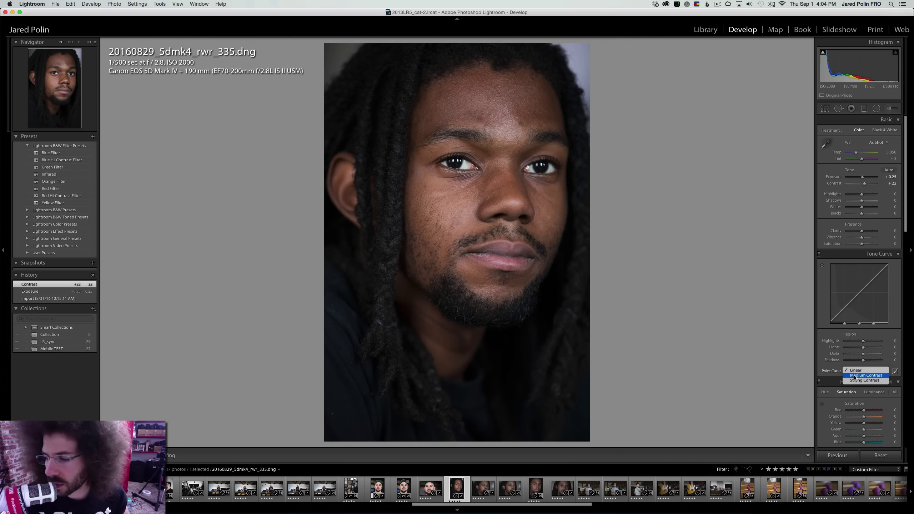
pyautogui.click(864, 378)
# Add Clarity +20 to rwr_335 and check the eye at 1:1 zoom
pyautogui.moveTo(862, 231); pyautogui.dragTo(867, 202)
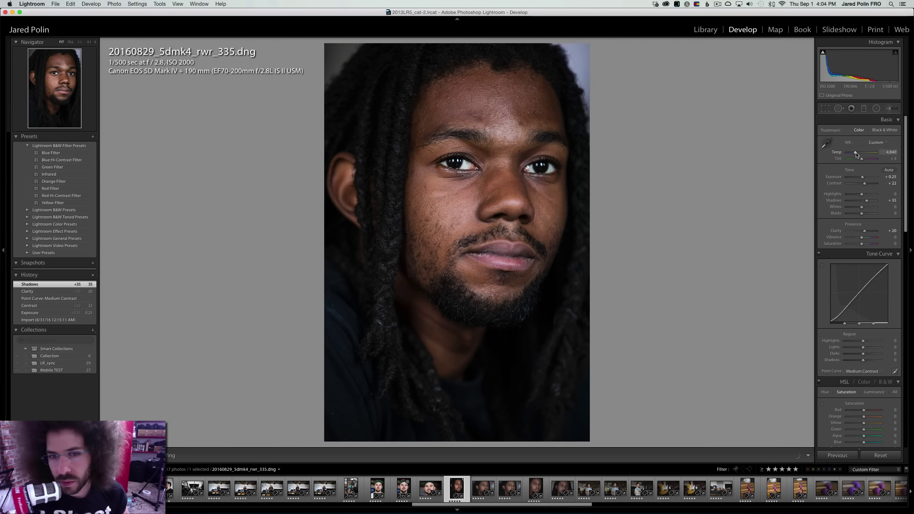
pyautogui.click(452, 152)
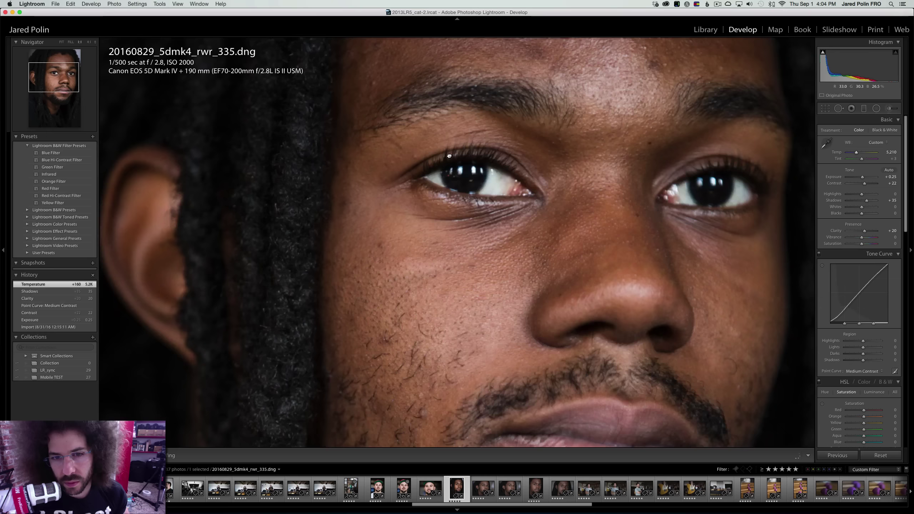
pyautogui.click(501, 156)
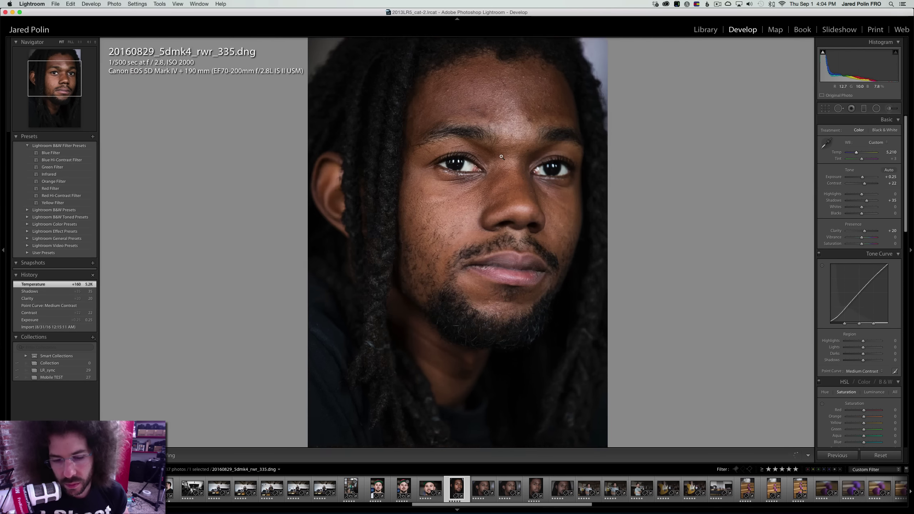
pyautogui.click(452, 156)
pyautogui.rightClick(478, 220)
pyautogui.click(464, 178)
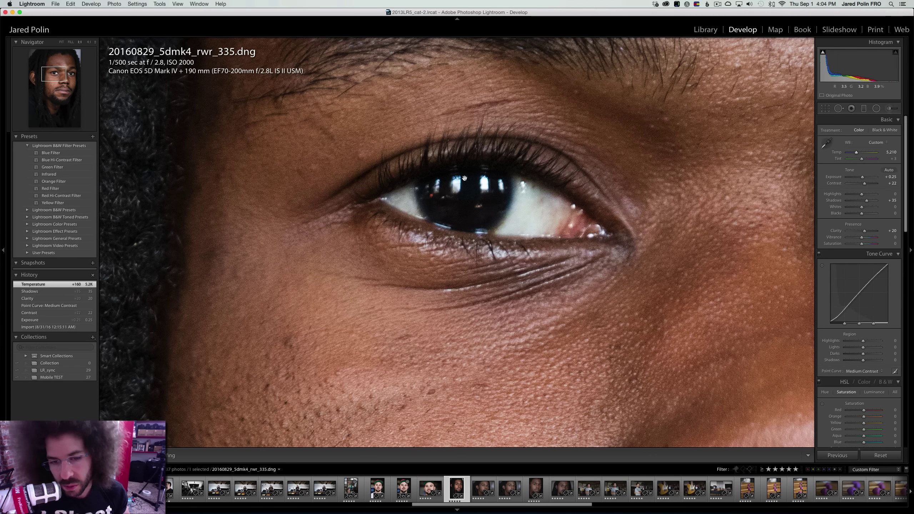
pyautogui.click(464, 178)
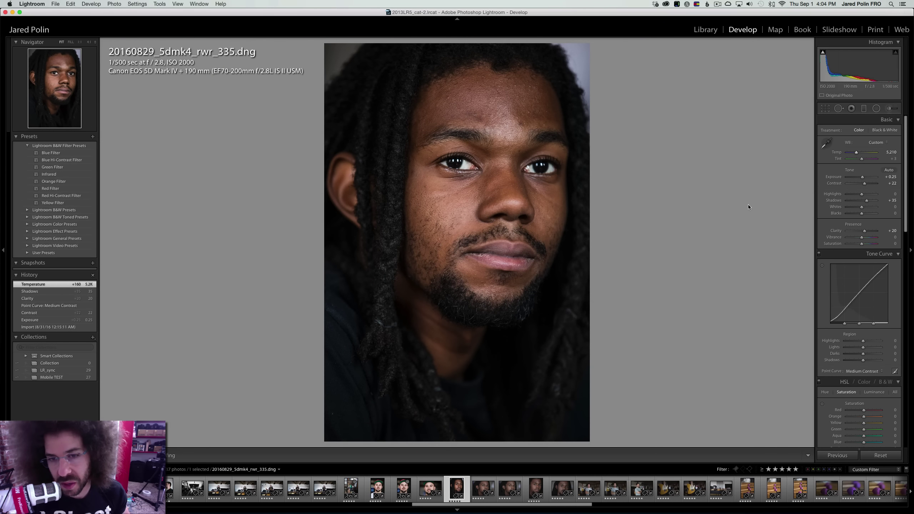
pyautogui.press('Right')
pyautogui.press('Left')
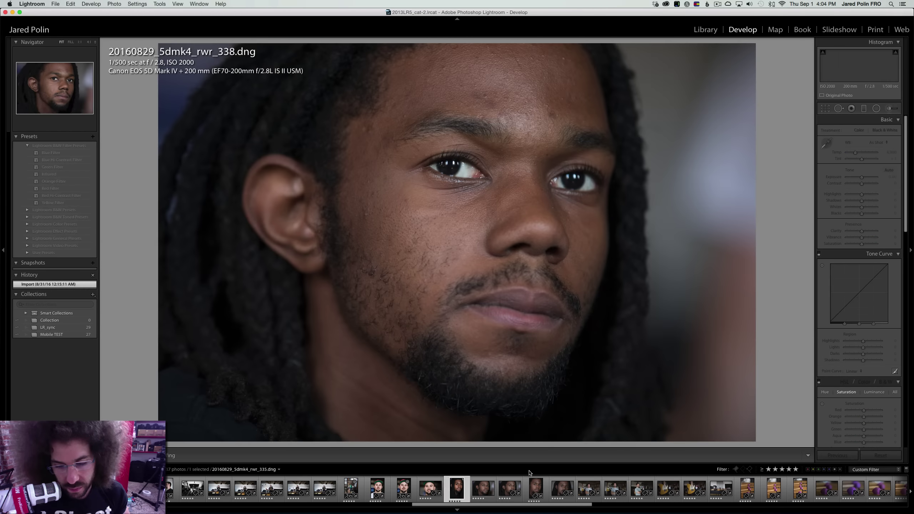
# Sync rwr_335's settings across five selected shots and review rwr_338 and rwr_341
pyautogui.keyDown('shift'); pyautogui.click(562, 490); pyautogui.keyUp('shift')
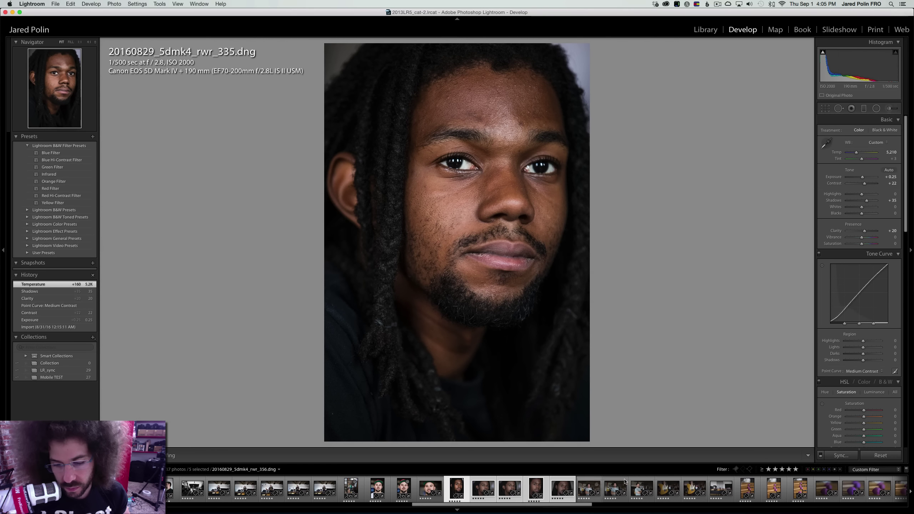
pyautogui.click(841, 455)
pyautogui.press('Return')
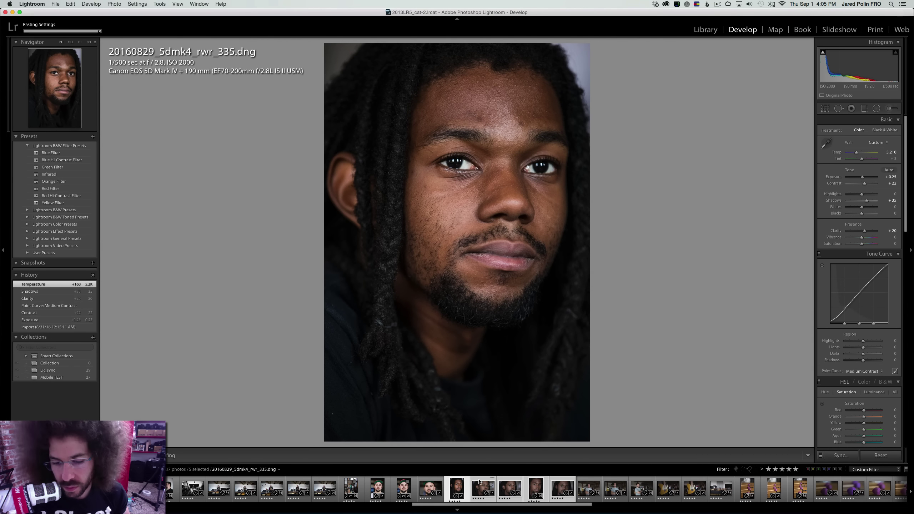
pyautogui.click(482, 479)
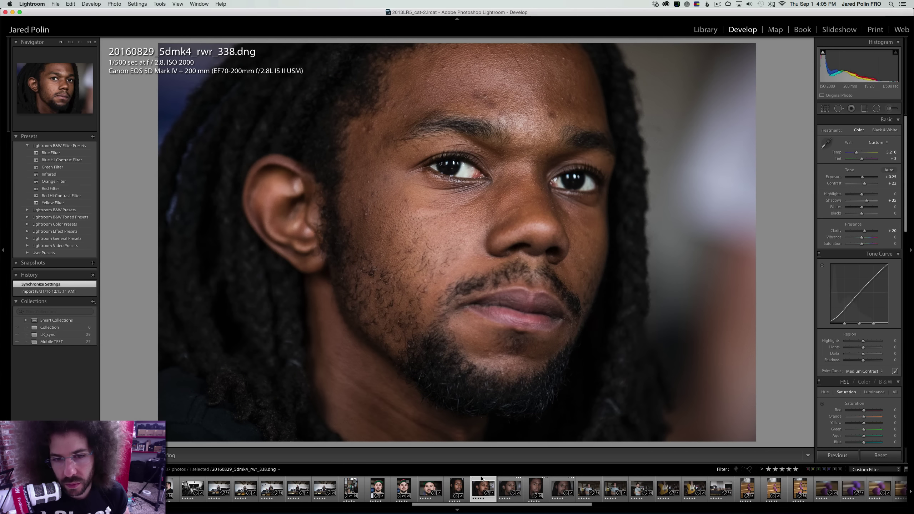
pyautogui.press('Right')
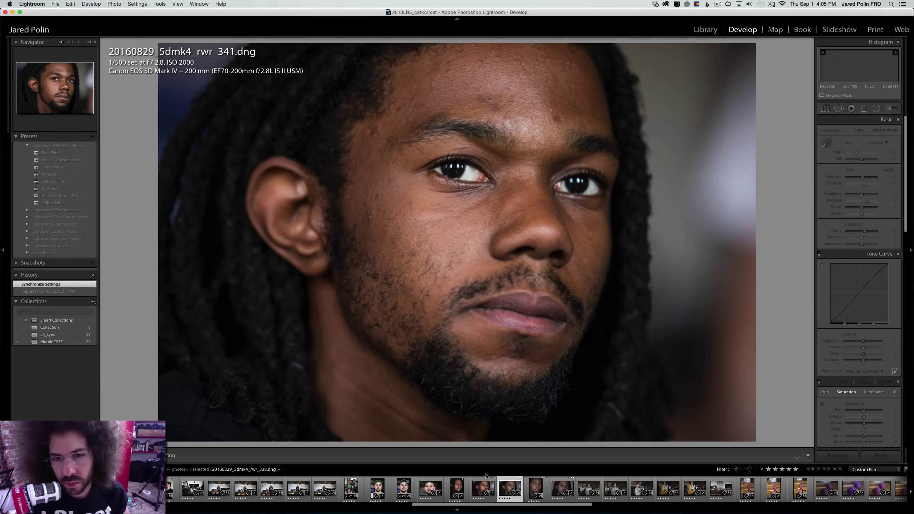
pyautogui.press('Right')
pyautogui.press('Right')
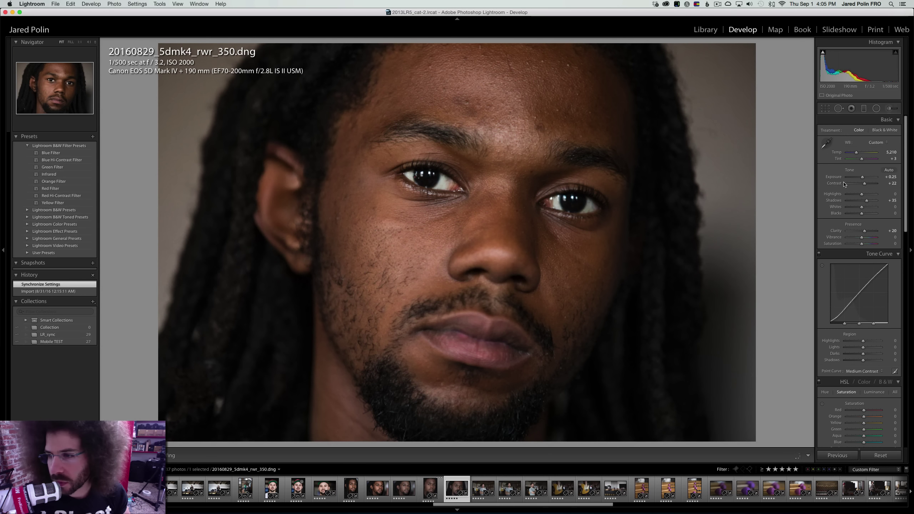
# Give rwr_350 Exposure +0.55 and a cooler 4,624 K temperature, comparing with rwr_346
pyautogui.moveTo(857, 178); pyautogui.dragTo(859, 178)
pyautogui.moveTo(856, 152); pyautogui.dragTo(856, 153)
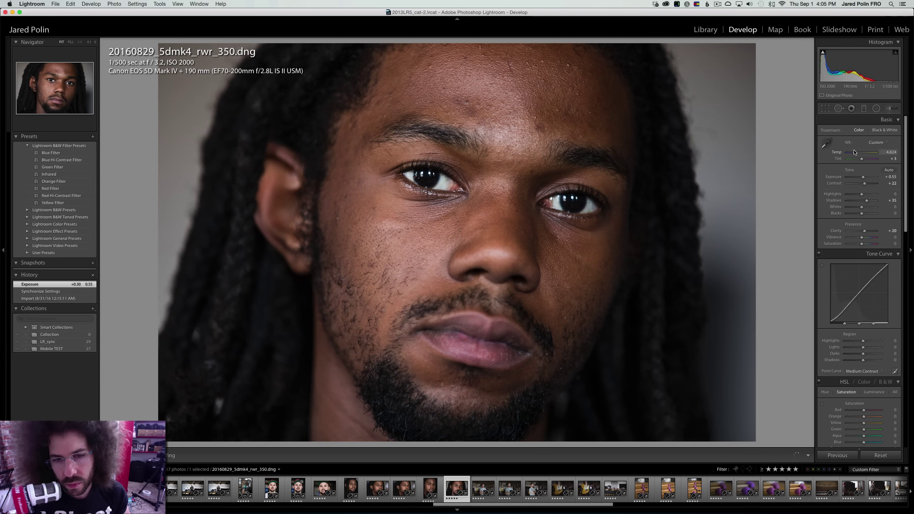
pyautogui.press('Left')
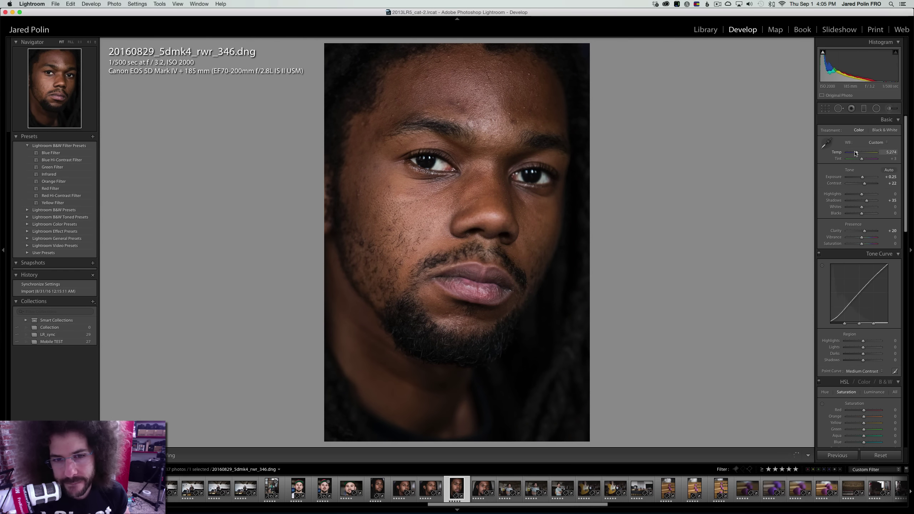
pyautogui.press('Right')
# Inspect rwr_350's eye at 1:1, panning across the close-up
pyautogui.click(423, 173)
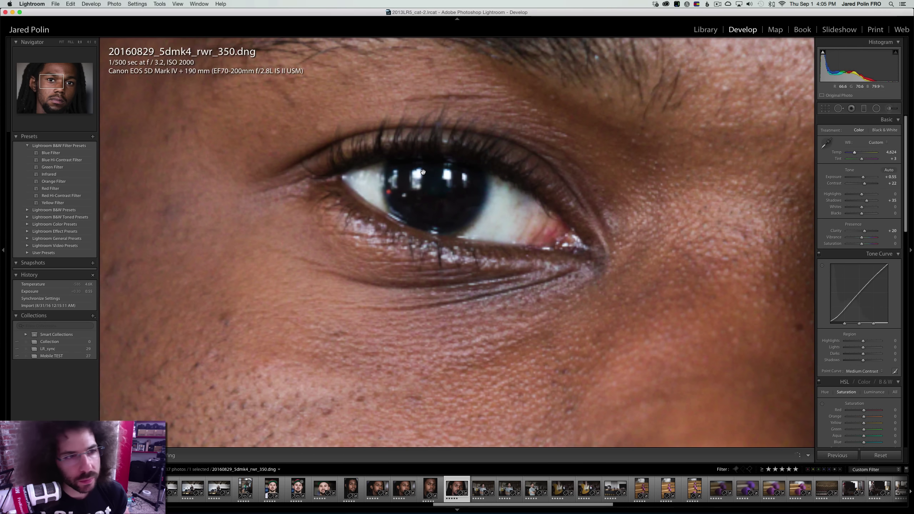
pyautogui.click(473, 169)
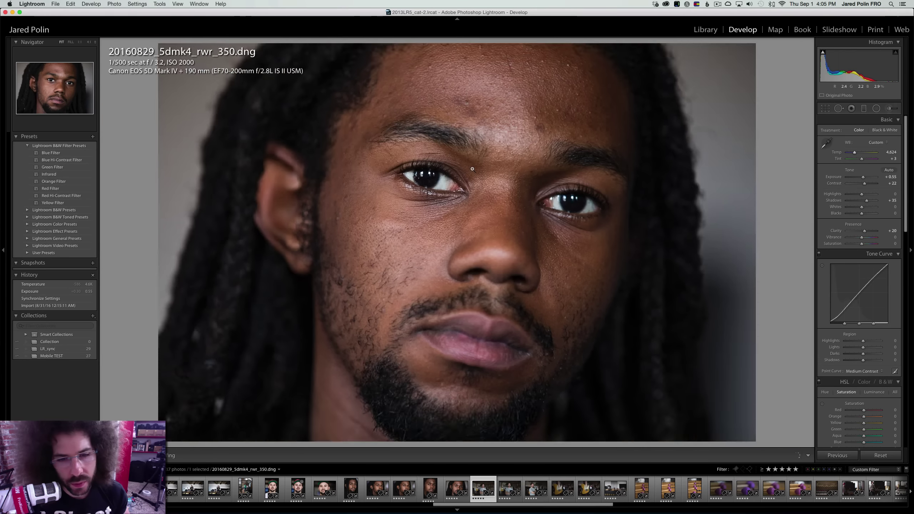
pyautogui.press('Right')
pyautogui.press('Left')
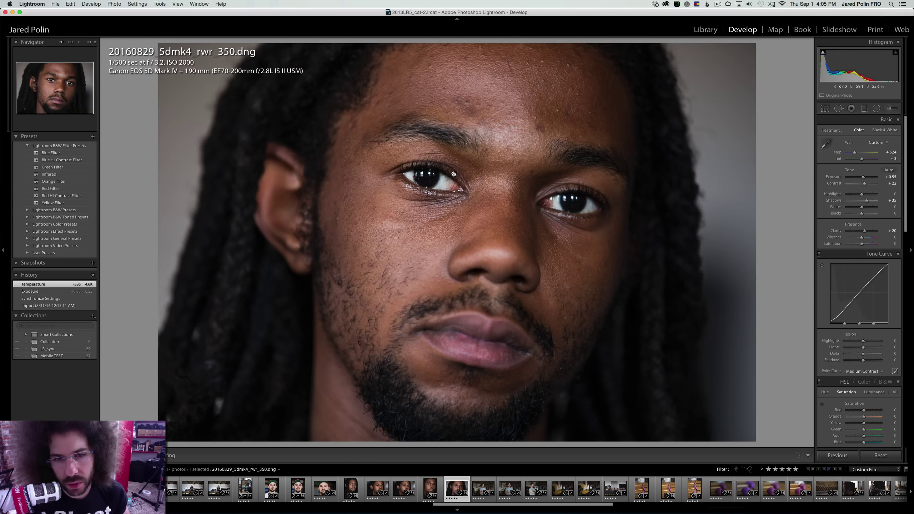
pyautogui.click(454, 174)
pyautogui.moveTo(344, 142); pyautogui.dragTo(392, 156)
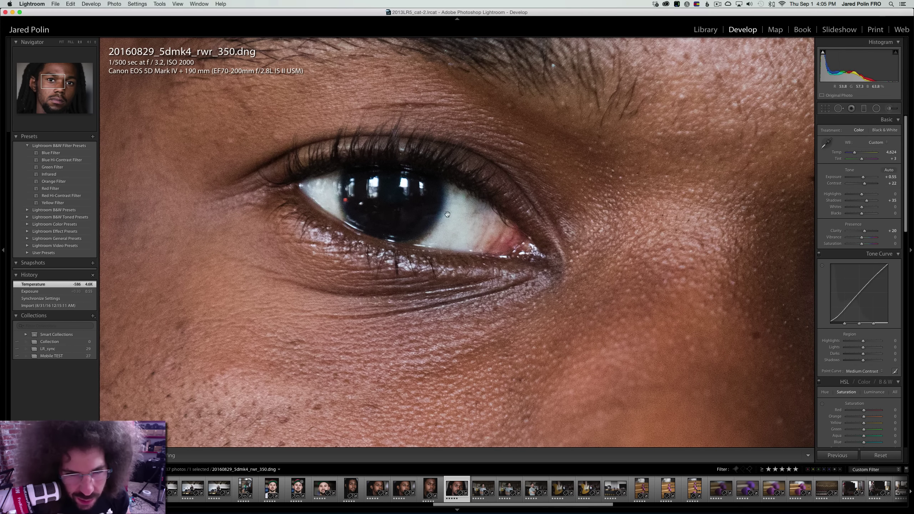
pyautogui.click(367, 219)
# On rwr_356 set Contrast +28, Medium Contrast curve, Exposure +0.20 and Clarity +20
pyautogui.press('Right')
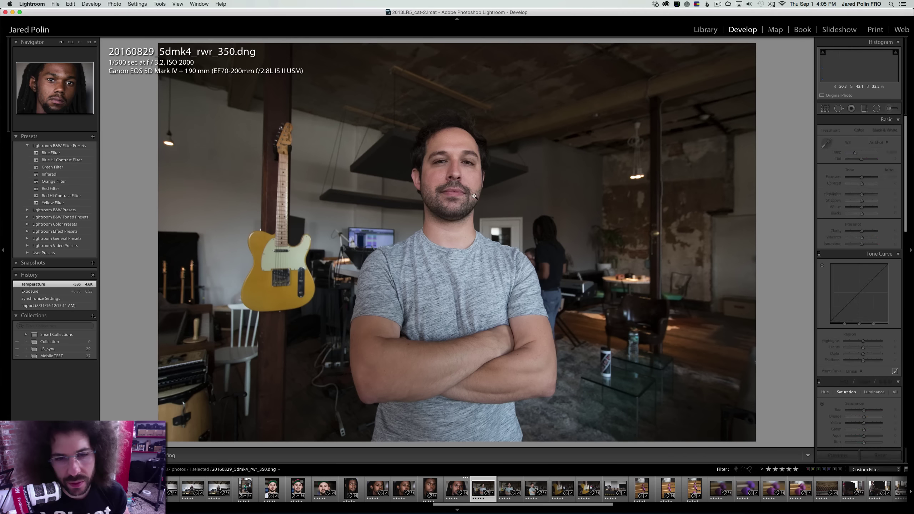
pyautogui.moveTo(862, 183); pyautogui.dragTo(866, 184)
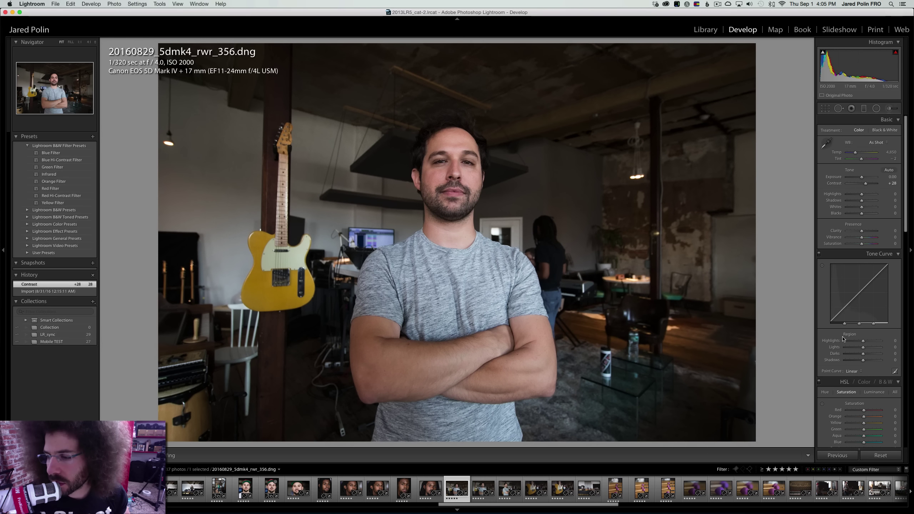
pyautogui.click(855, 370)
pyautogui.click(861, 376)
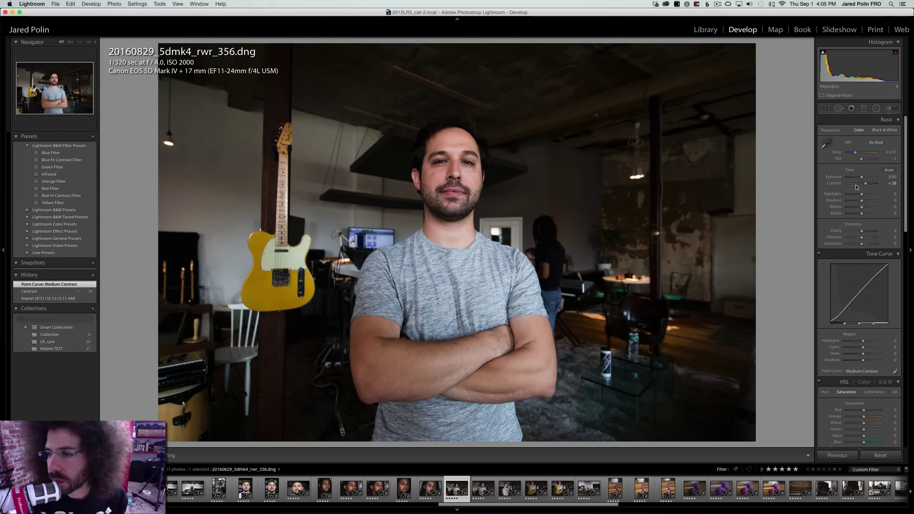
pyautogui.moveTo(861, 178); pyautogui.dragTo(871, 202)
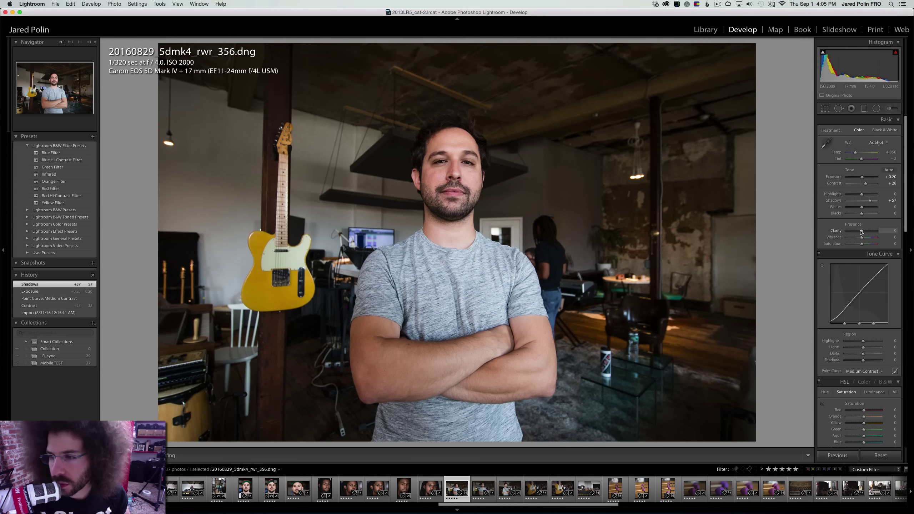
pyautogui.moveTo(861, 232); pyautogui.dragTo(860, 196)
# Check the face at 1:1, then sync rwr_356's settings onto rwr_358 and view it
pyautogui.click(454, 148)
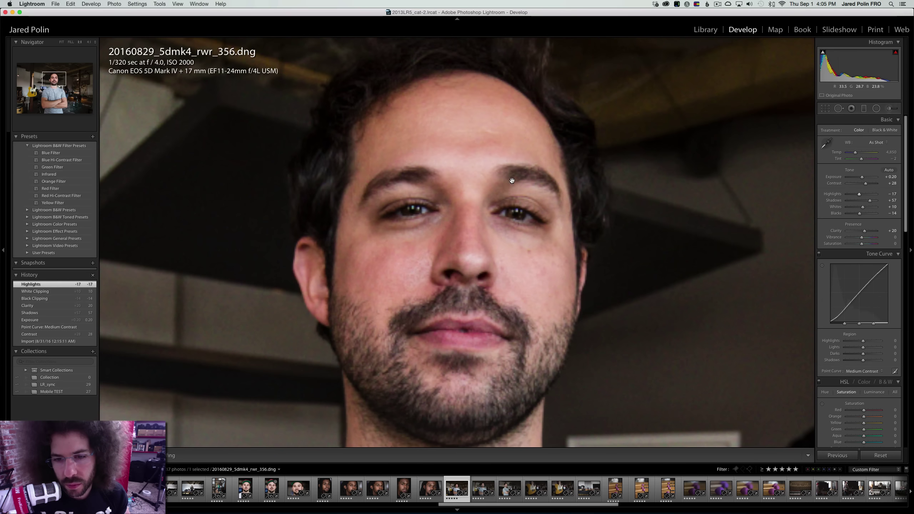
pyautogui.click(513, 181)
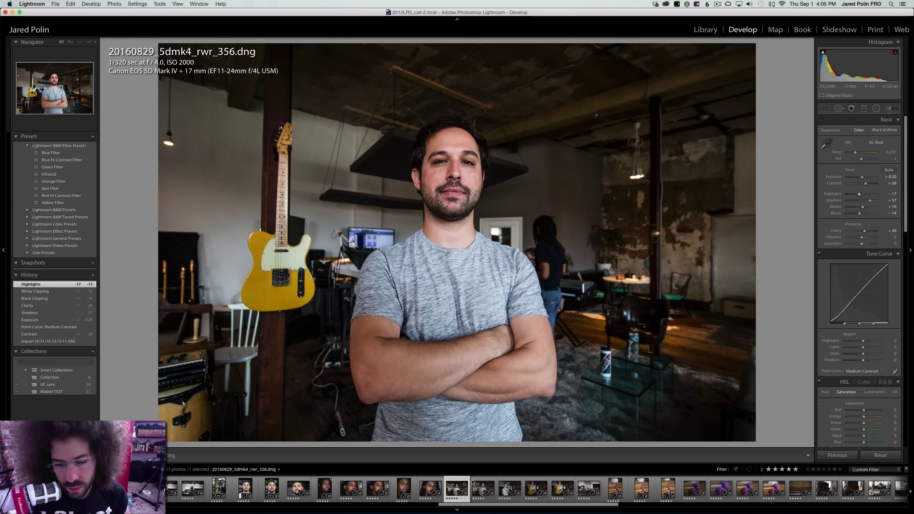
pyautogui.keyDown('shift'); pyautogui.click(510, 489); pyautogui.keyUp('shift')
pyautogui.click(841, 456)
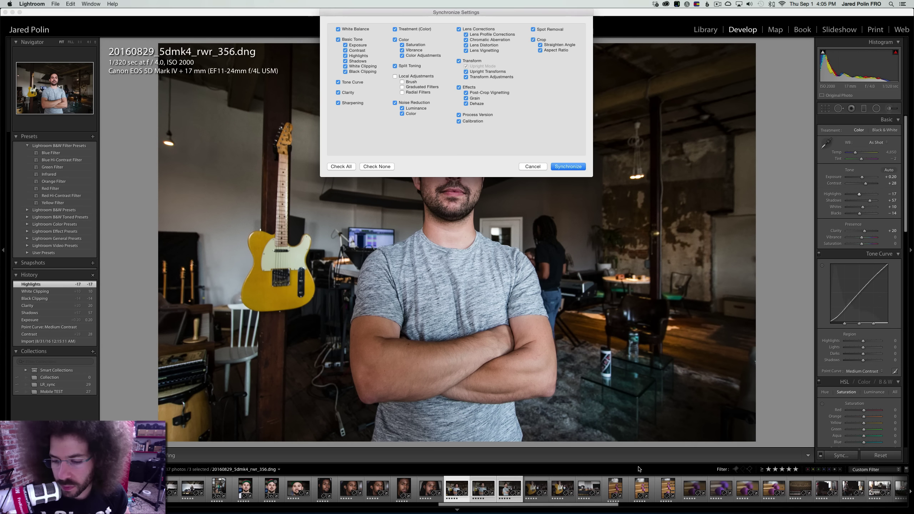
pyautogui.press('Return')
pyautogui.click(482, 485)
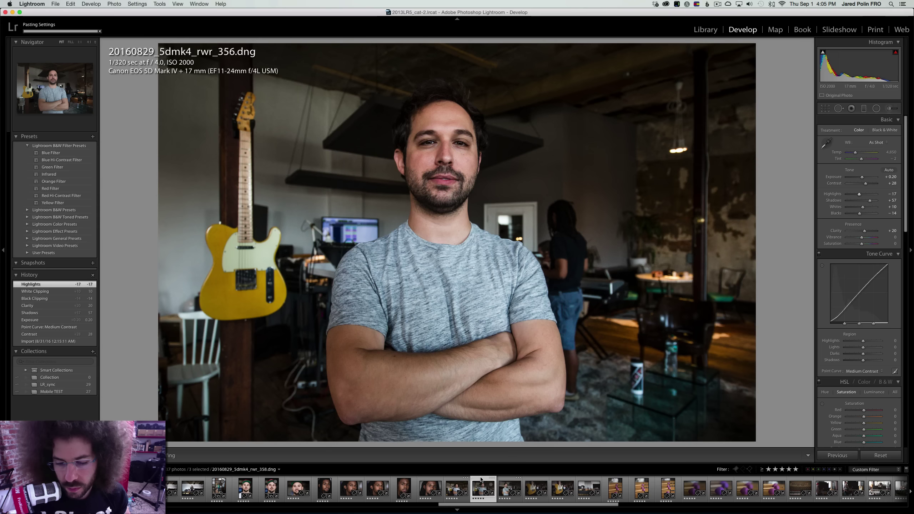
pyautogui.hscroll(8, 486, 489)
pyautogui.hscroll(-10, 487, 491)
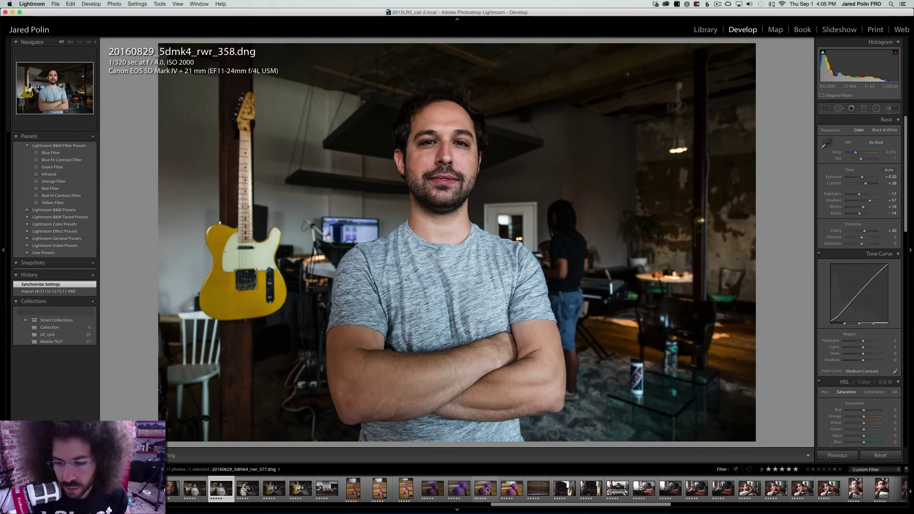
# Raise rwr_358's exposure to +0.30 and adjust its tint and highlights
pyautogui.click(486, 490)
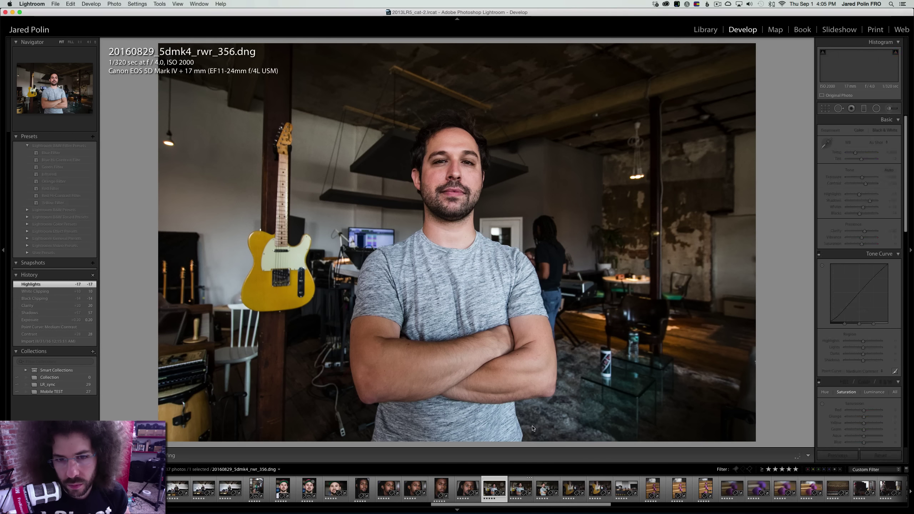
pyautogui.press('Right')
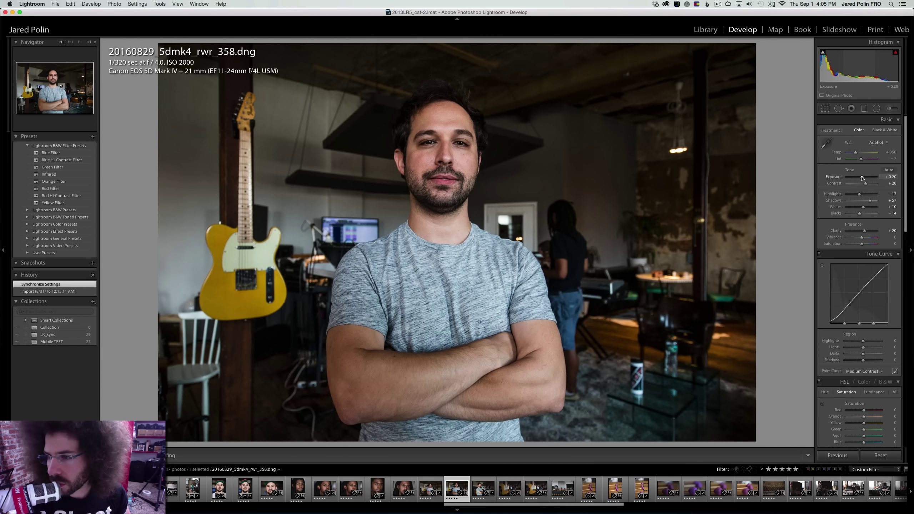
pyautogui.moveTo(863, 178); pyautogui.dragTo(863, 178)
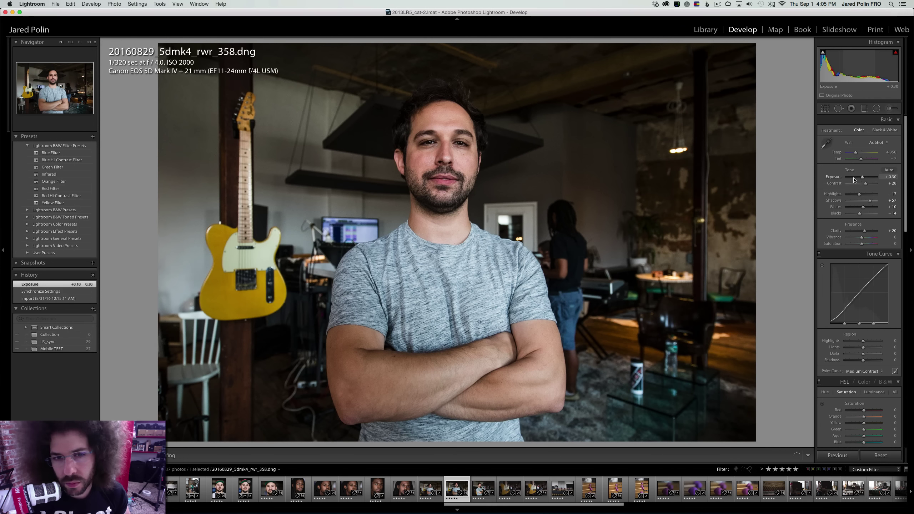
pyautogui.click(861, 159)
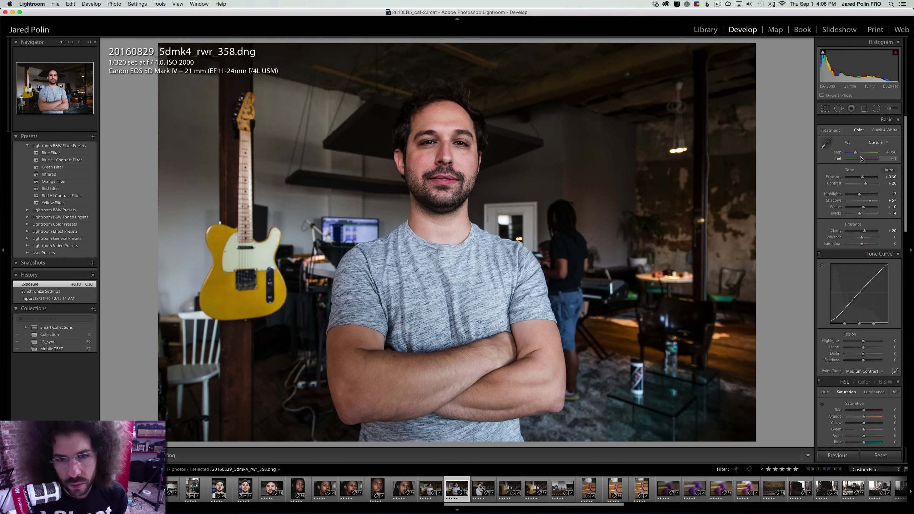
pyautogui.click(894, 159)
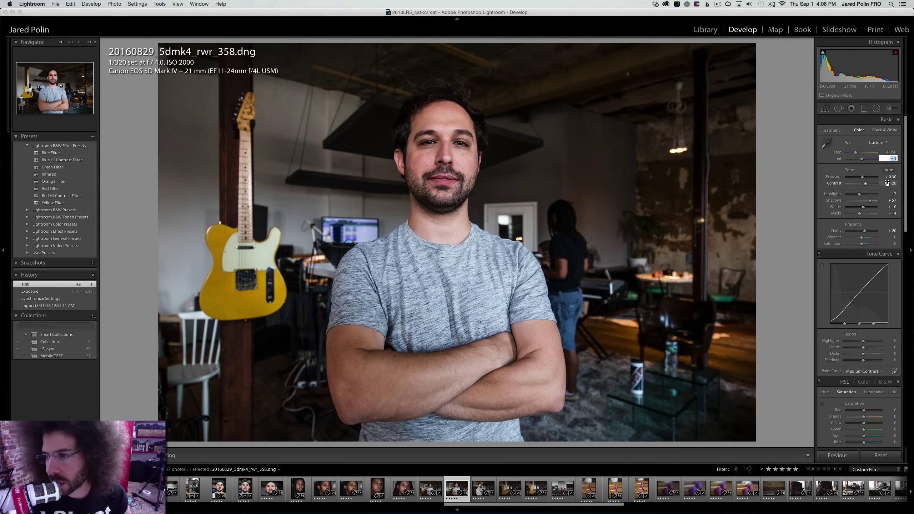
pyautogui.press('Escape')
pyautogui.press('super+z')
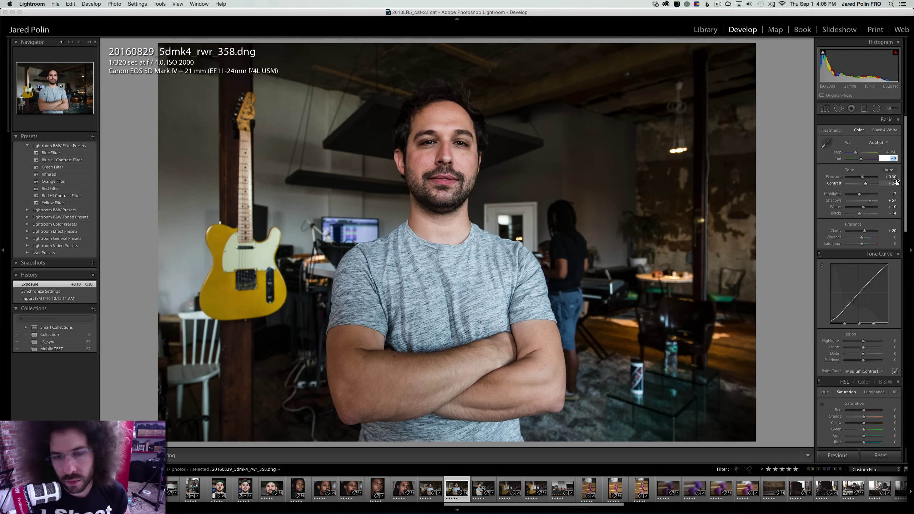
pyautogui.press('BackSpace')
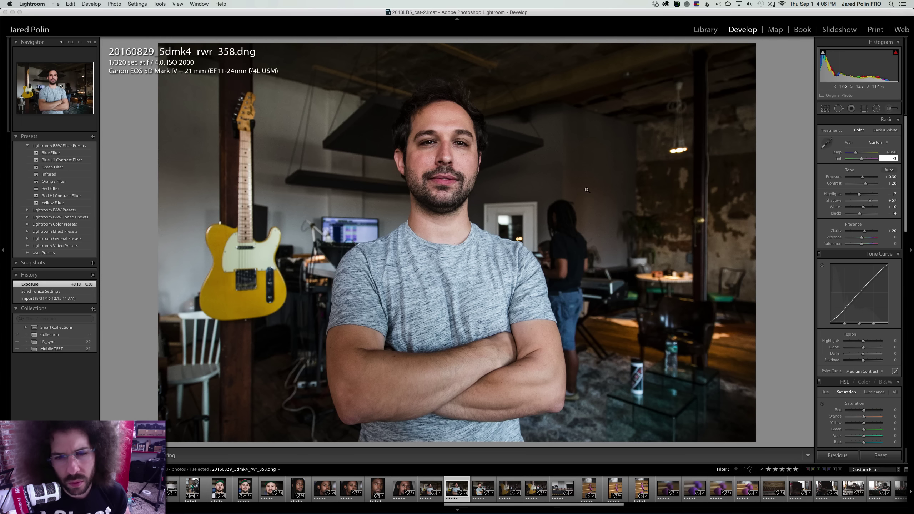
pyautogui.moveTo(859, 195); pyautogui.dragTo(850, 197)
# Give rwr_363 temperature 5,274, exposure +0.30, contrast +41 and clarity +28
pyautogui.press('Right')
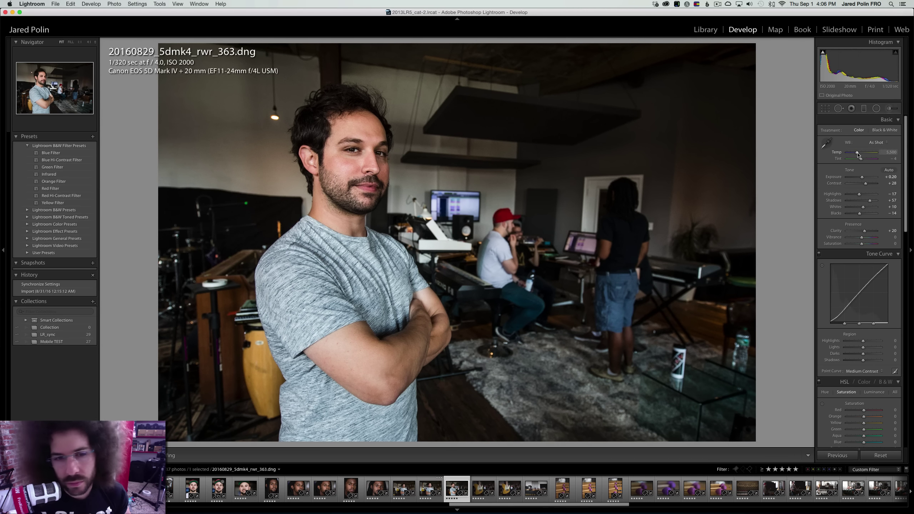
pyautogui.moveTo(859, 155); pyautogui.dragTo(868, 184)
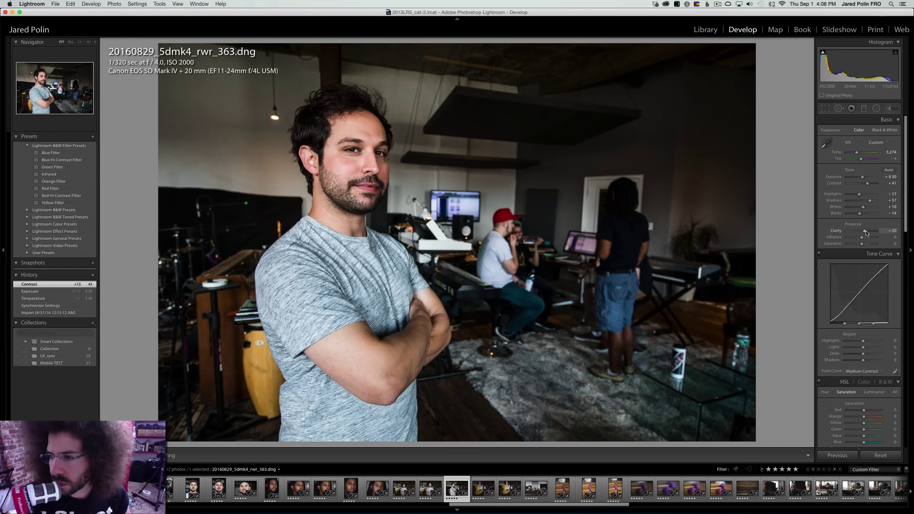
pyautogui.moveTo(866, 232); pyautogui.dragTo(865, 231)
pyautogui.press('Right')
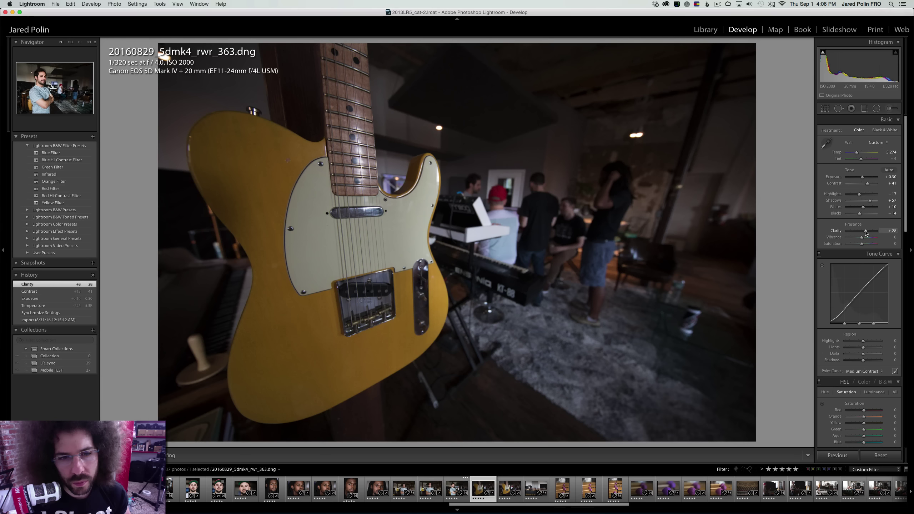
# On guitar photo rwr_365 boost contrast, apply Medium Contrast curve, lift shadows, add clarity, reset whites
pyautogui.press('Right')
pyautogui.moveTo(862, 184); pyautogui.dragTo(874, 185)
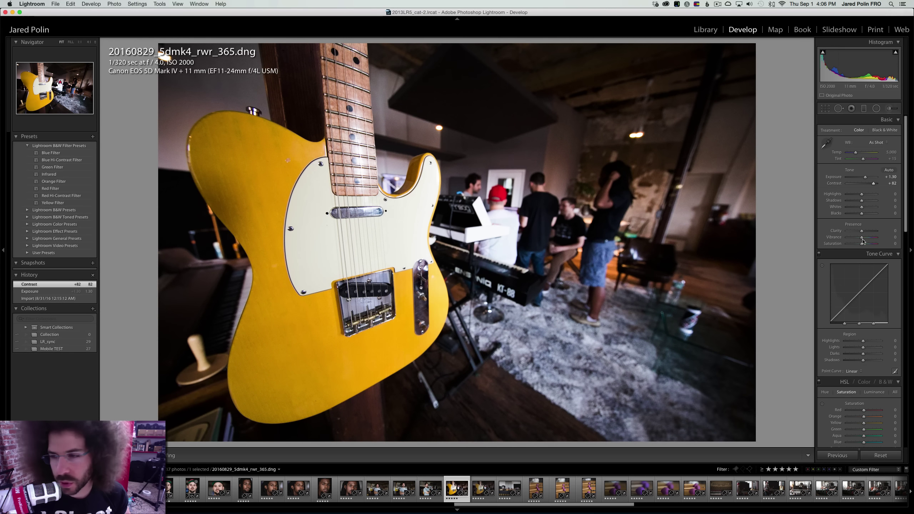
pyautogui.click(852, 371)
pyautogui.click(859, 378)
pyautogui.moveTo(863, 231); pyautogui.dragTo(866, 232)
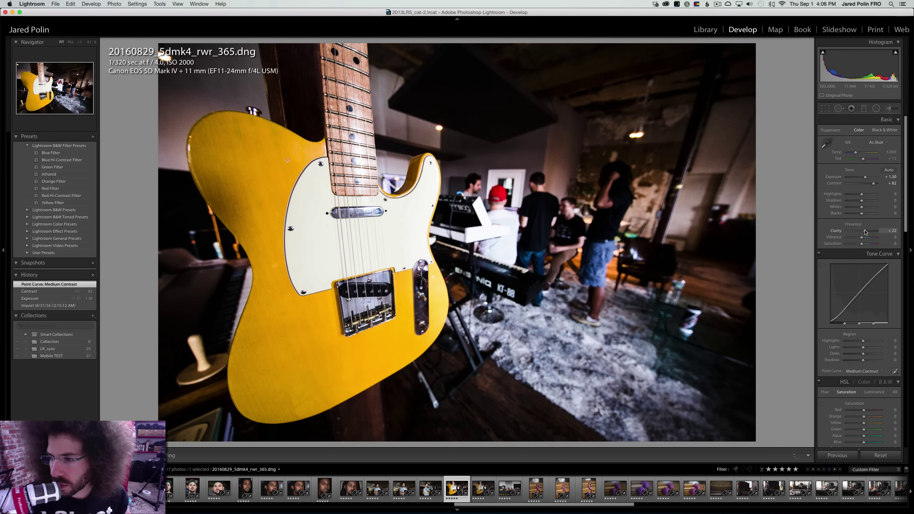
pyautogui.moveTo(862, 201)
pyautogui.mouseDown()
pyautogui.moveTo(866, 179)
pyautogui.moveTo(854, 202)
pyautogui.moveTo(869, 202)
pyautogui.moveTo(848, 203)
pyautogui.moveTo(873, 201)
pyautogui.mouseUp()
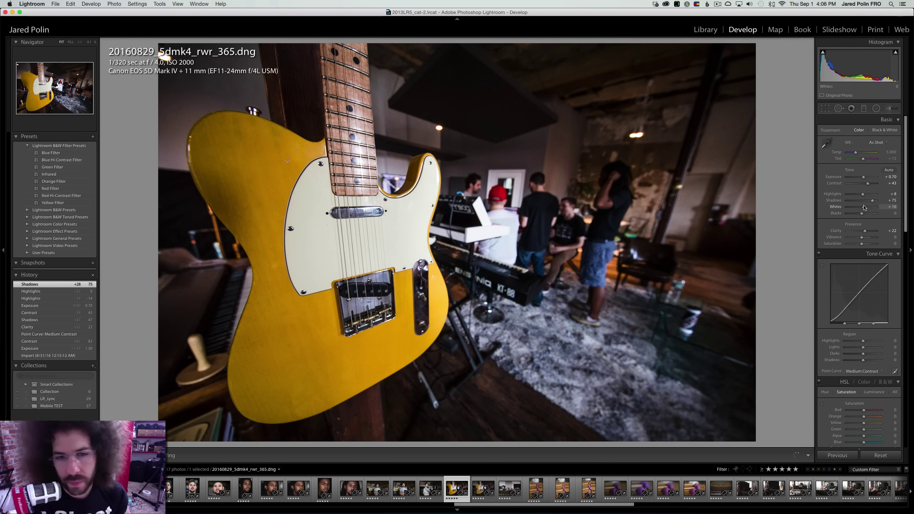
pyautogui.doubleClick(864, 208)
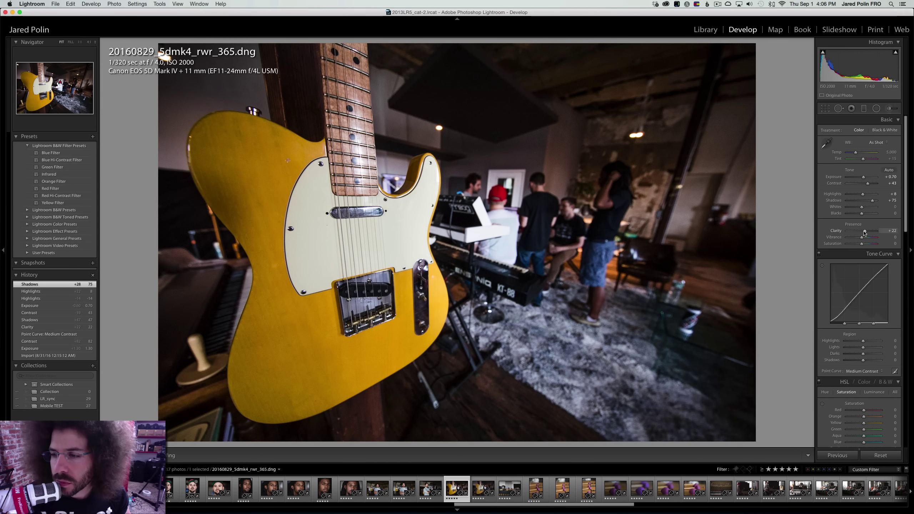
pyautogui.moveTo(865, 233); pyautogui.dragTo(867, 233)
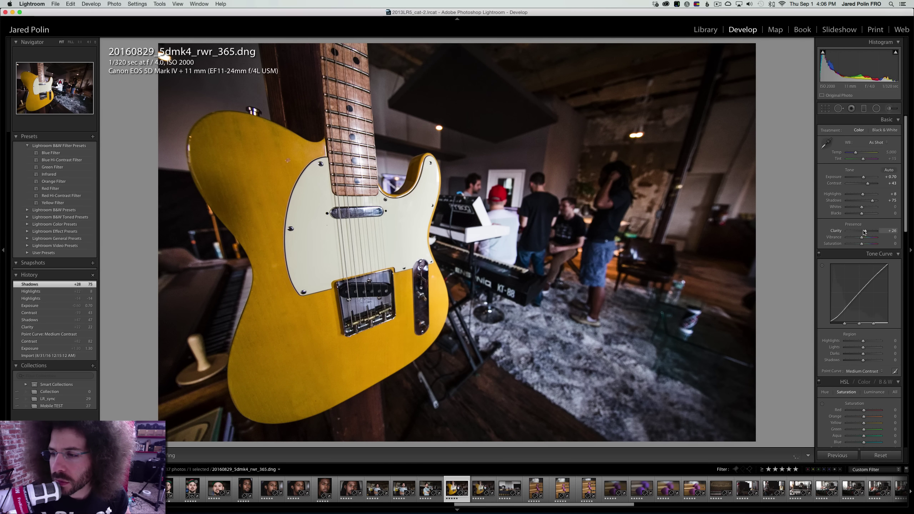
# Sync rwr_365's settings onto rwr_367
pyautogui.press('Right')
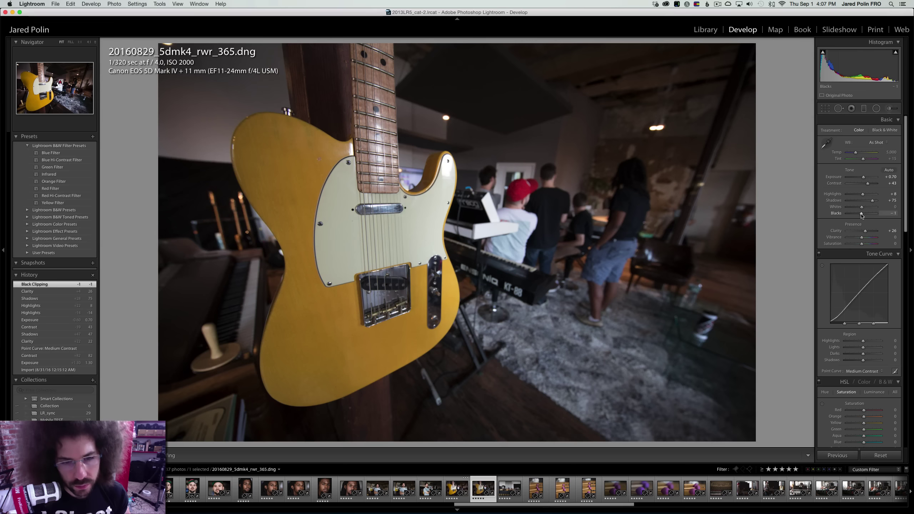
pyautogui.press('Left')
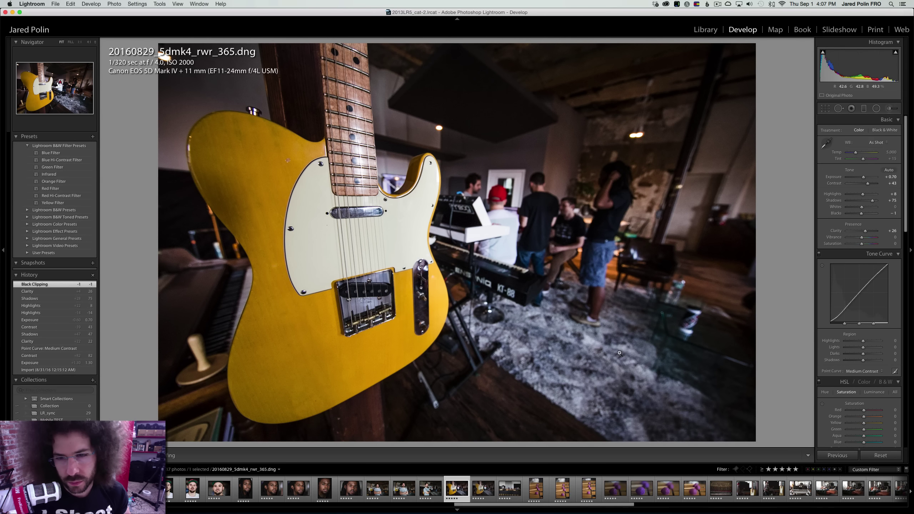
pyautogui.keyDown('shift'); pyautogui.click(484, 489); pyautogui.keyUp('shift')
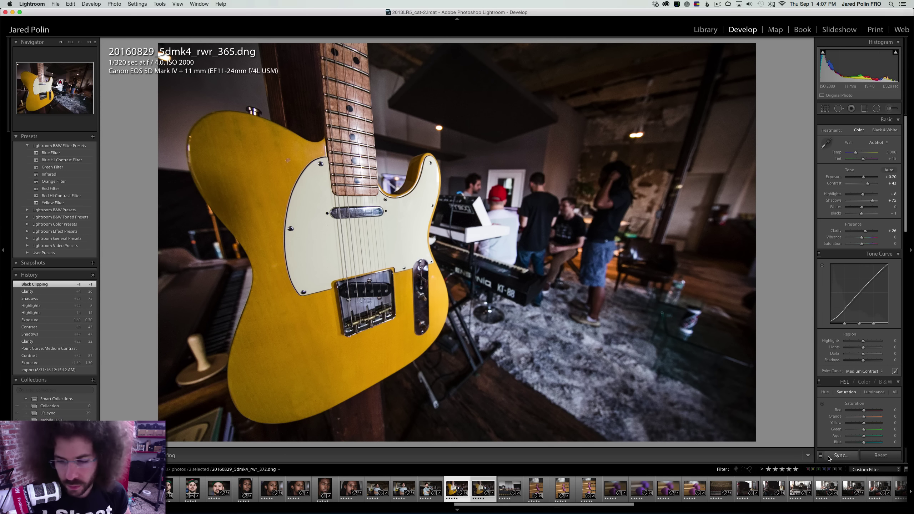
pyautogui.press('super+shift+v')
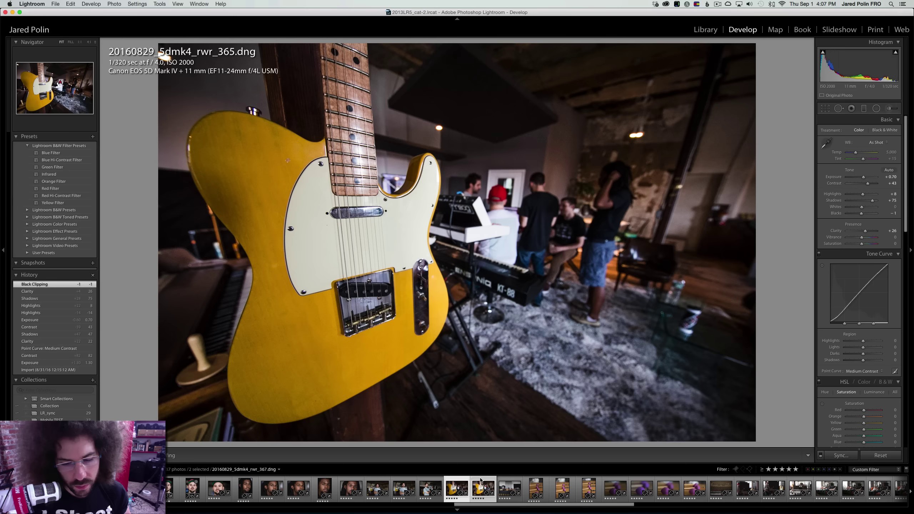
pyautogui.click(481, 483)
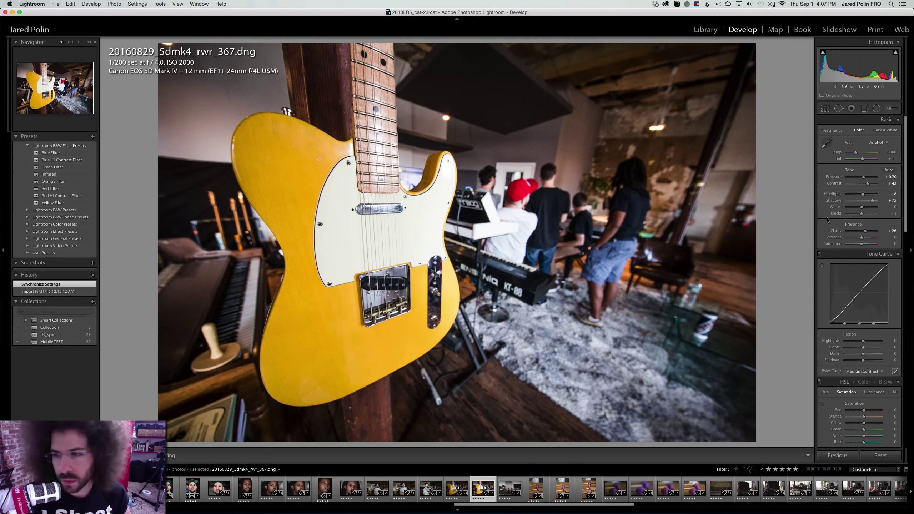
# Lower rwr_367's exposure to -0.15 after comparing with rwr_365
pyautogui.press('Left')
pyautogui.press('Right')
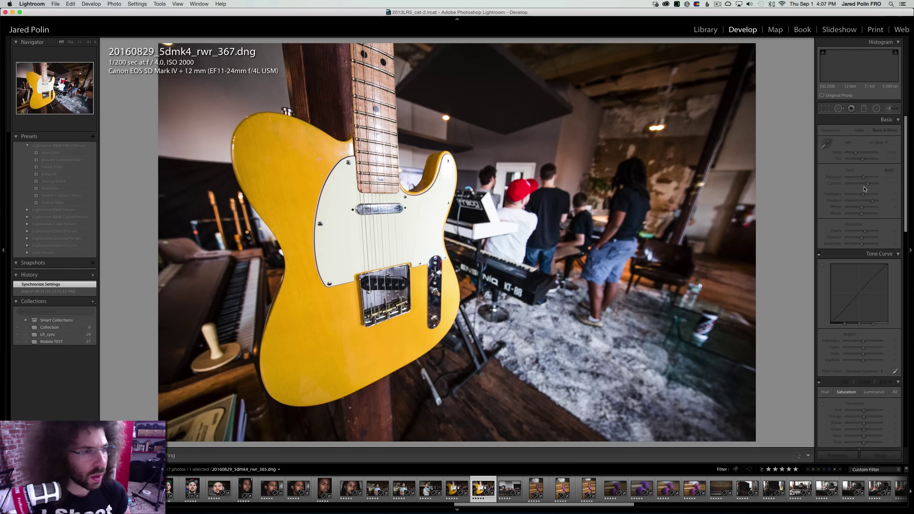
pyautogui.moveTo(866, 178); pyautogui.dragTo(866, 195)
pyautogui.press('Right')
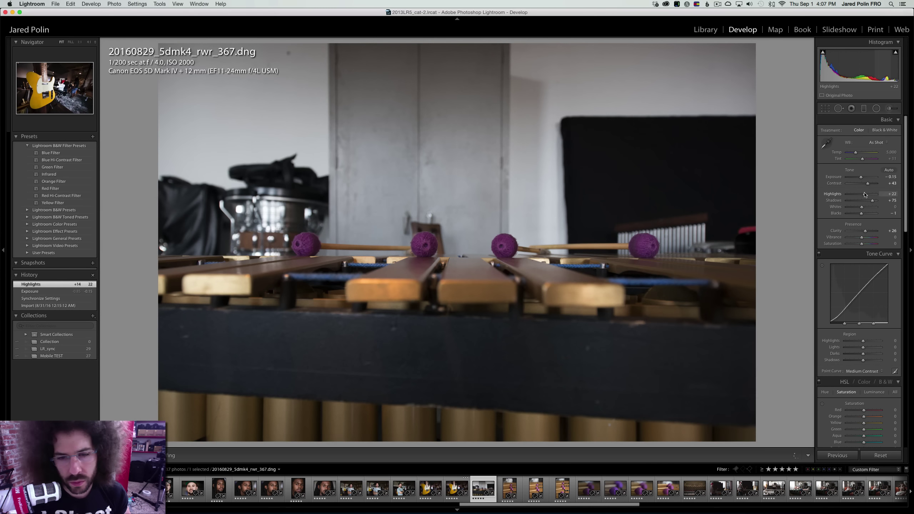
# Give marimba shot rwr_369 Contrast +52, the Medium Contrast curve and Exposure +0.65
pyautogui.click(869, 183)
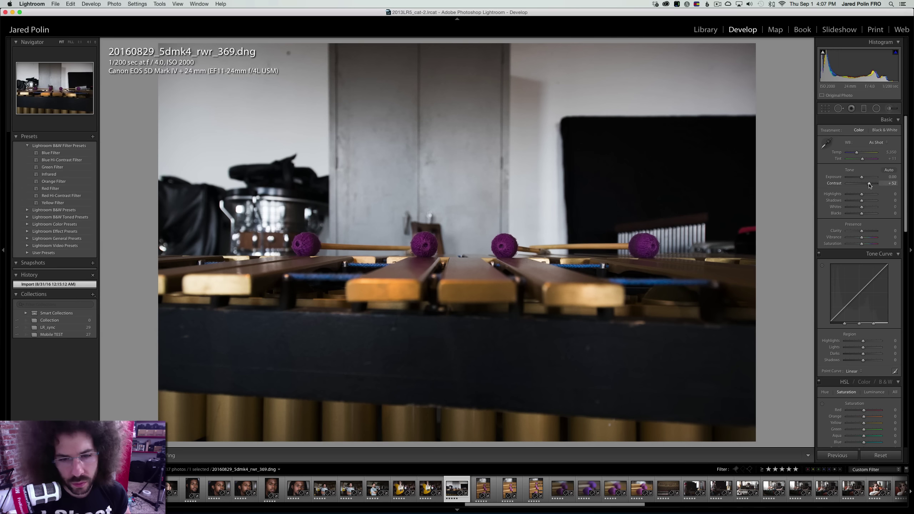
pyautogui.click(854, 371)
pyautogui.click(859, 380)
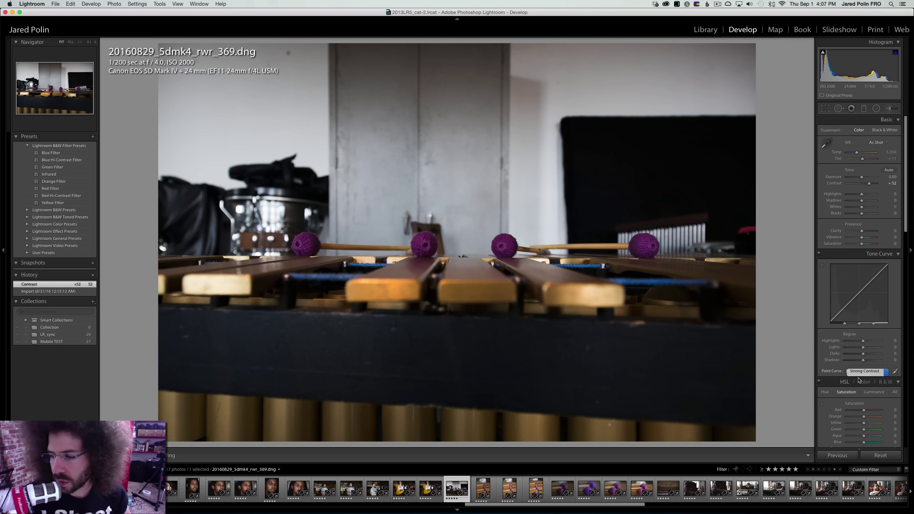
pyautogui.click(855, 371)
pyautogui.click(854, 366)
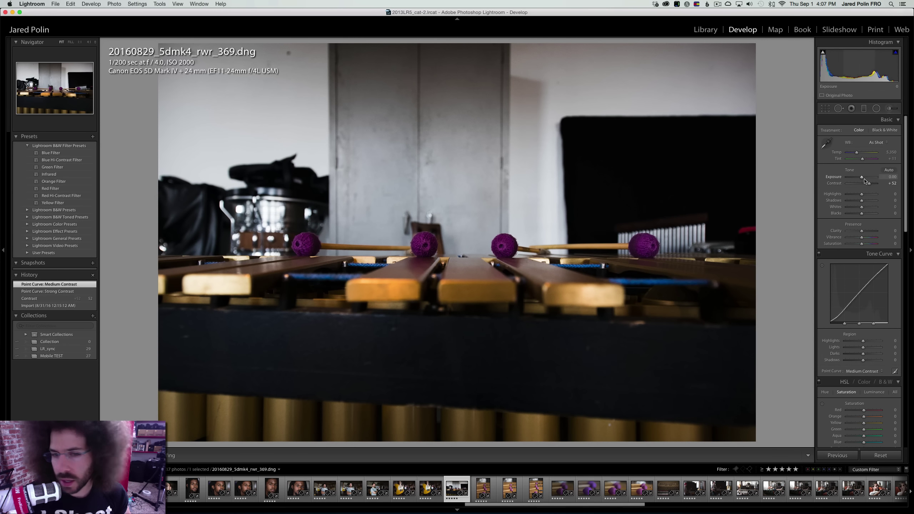
pyautogui.moveTo(864, 178); pyautogui.dragTo(866, 178)
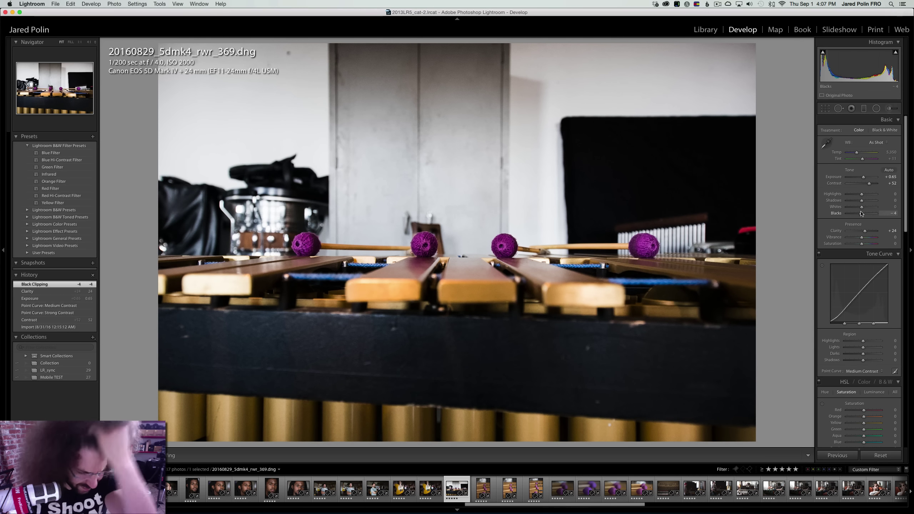
pyautogui.press('Right')
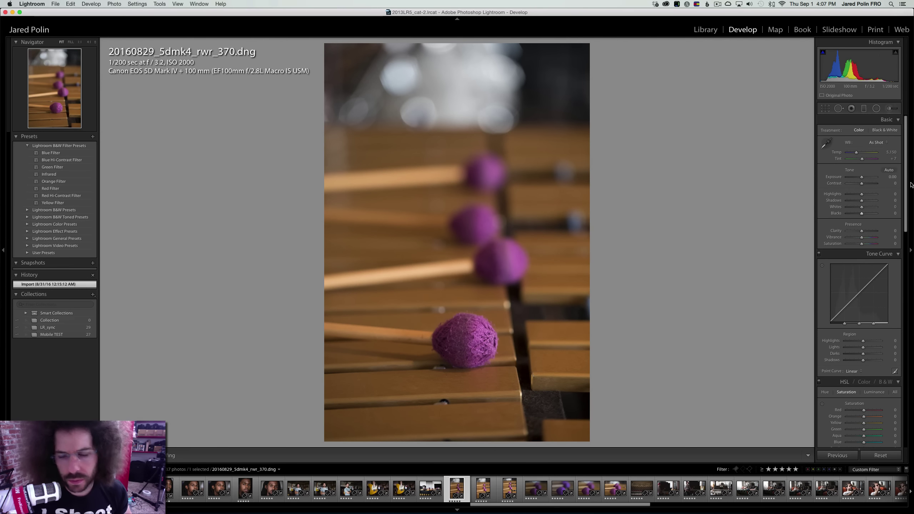
# Give shot 370 Contrast +78, a Medium Contrast point curve, Clarity +34 and Temp 4,222
pyautogui.moveTo(868, 184); pyautogui.dragTo(874, 184)
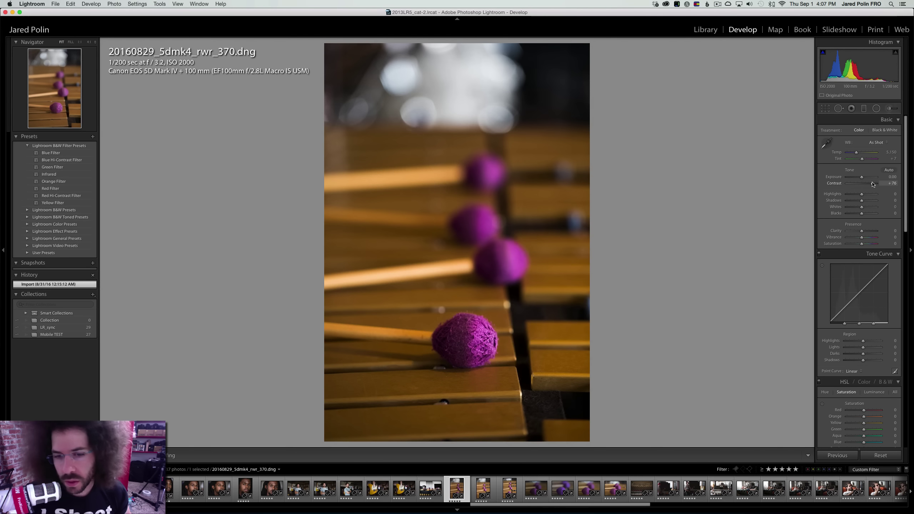
pyautogui.click(854, 372)
pyautogui.click(855, 376)
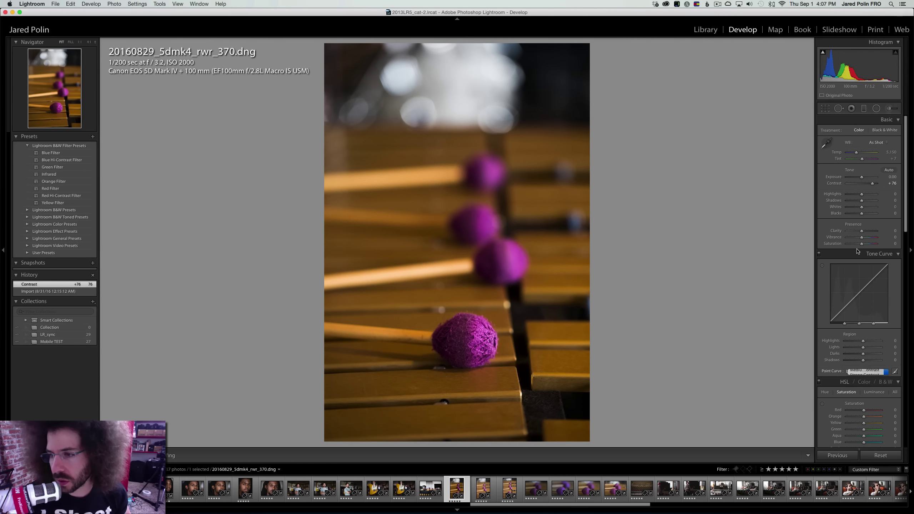
pyautogui.click(867, 230)
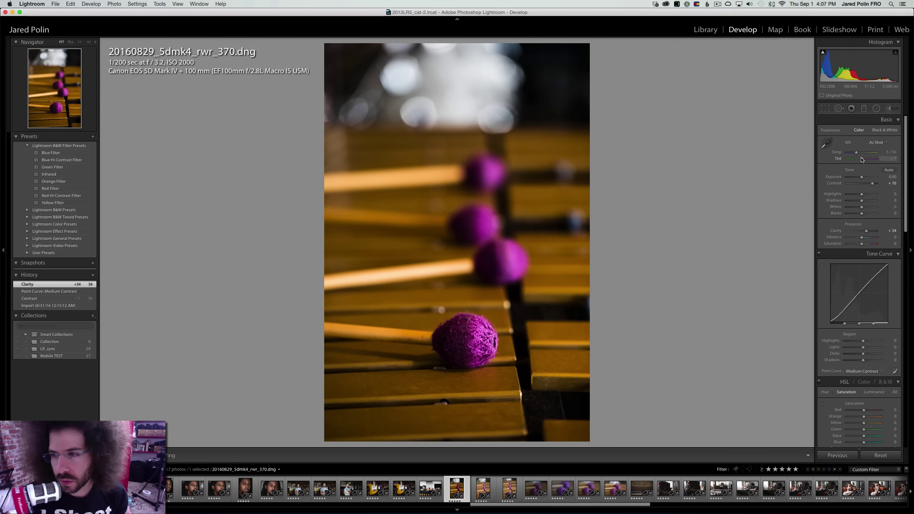
pyautogui.moveTo(858, 154); pyautogui.dragTo(855, 154)
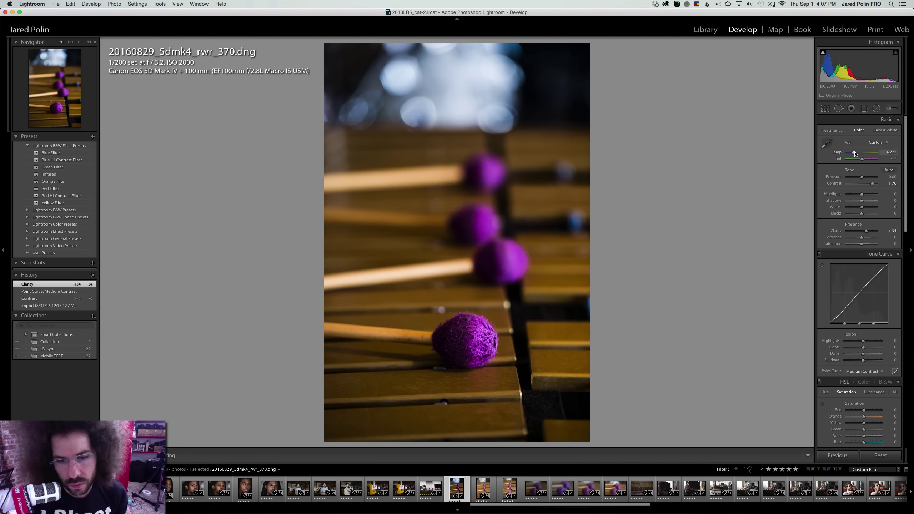
pyautogui.moveTo(856, 158); pyautogui.dragTo(857, 161)
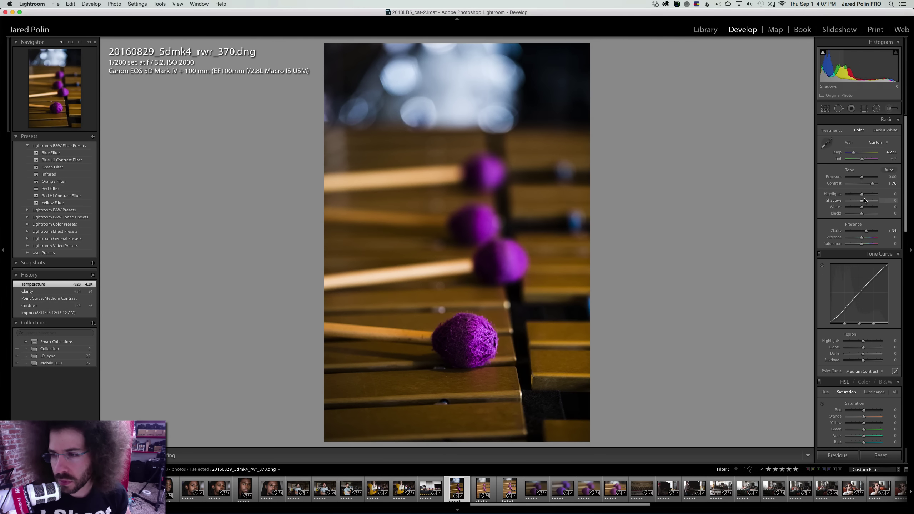
# Set Shadows +29 and Blacks -27, check mallet detail up close, and select two more shots
pyautogui.moveTo(873, 183); pyautogui.dragTo(858, 215)
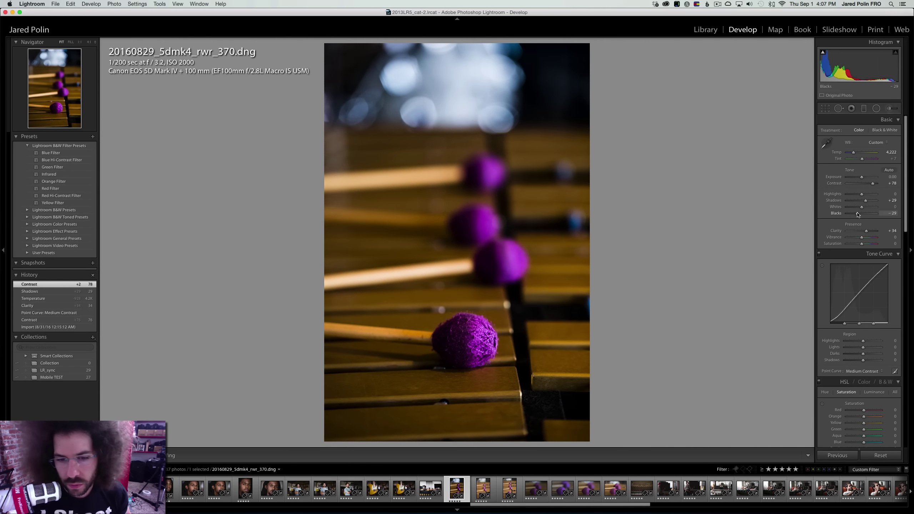
pyautogui.rightClick(401, 262)
pyautogui.click(446, 257)
pyautogui.click(457, 265)
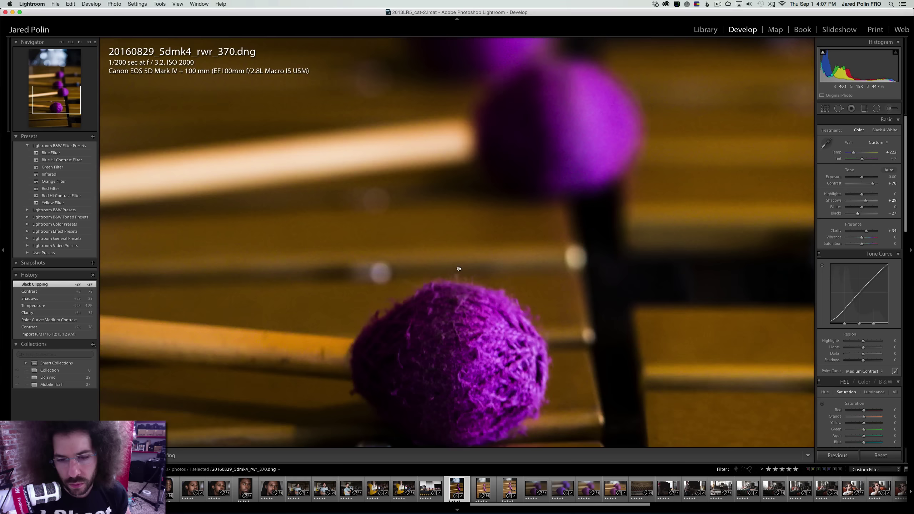
pyautogui.click(453, 209)
pyautogui.moveTo(454, 209); pyautogui.dragTo(478, 194)
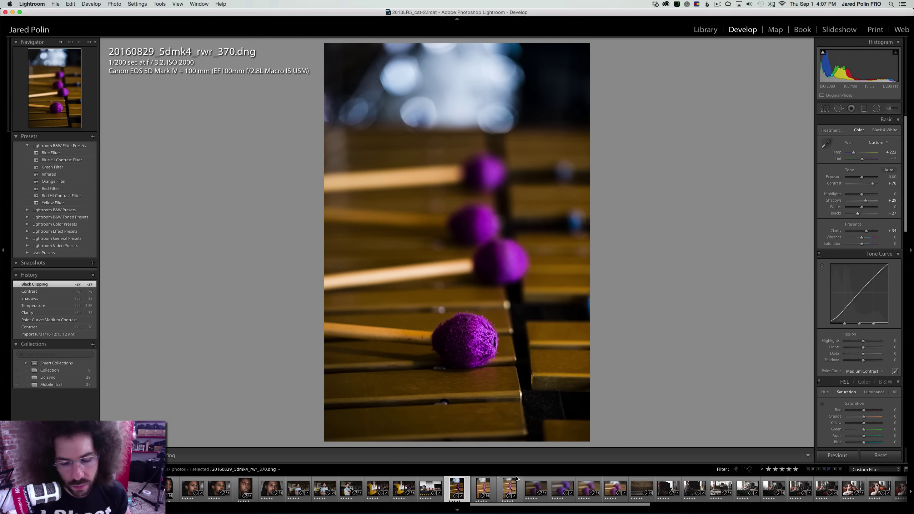
pyautogui.keyDown('shift'); pyautogui.click(509, 489); pyautogui.keyUp('shift')
# Sync shot 370's settings onto 371 and 372, then darken 371 to Exposure -0.45
pyautogui.click(833, 456)
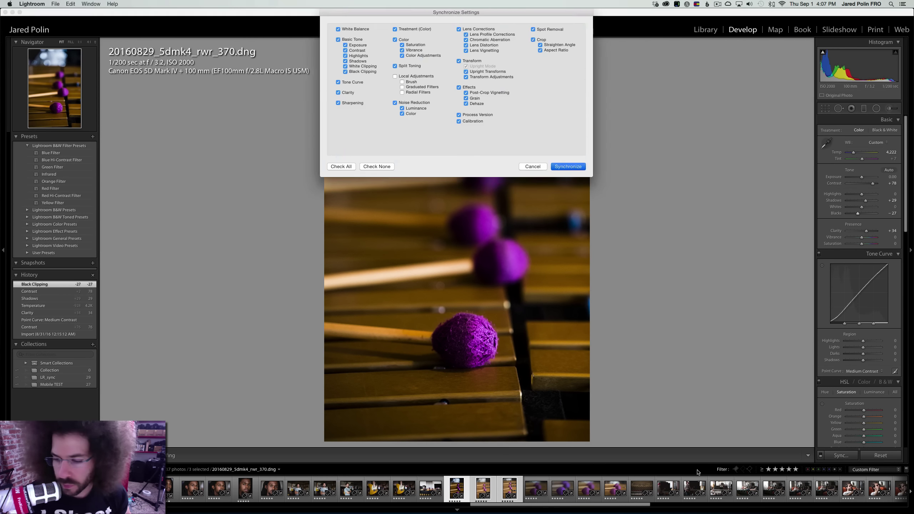
pyautogui.press('Return')
pyautogui.click(484, 489)
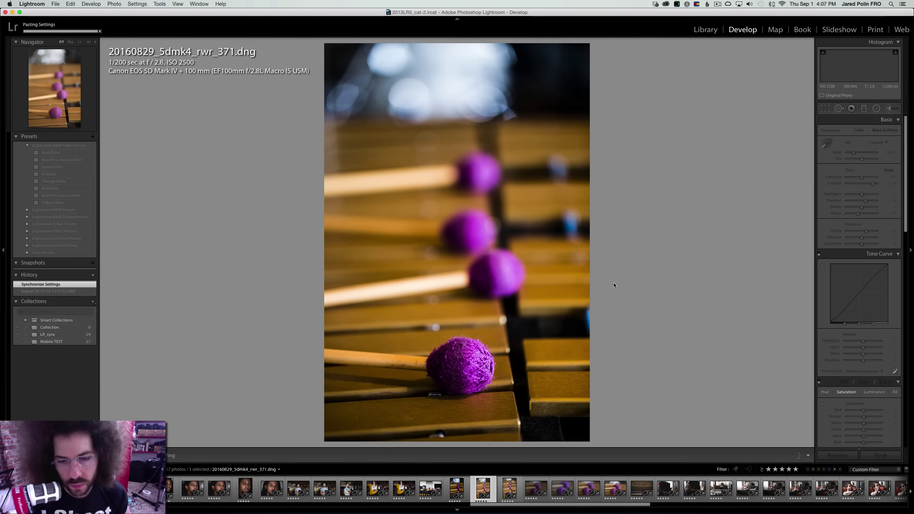
pyautogui.moveTo(862, 178); pyautogui.dragTo(854, 196)
pyautogui.press('Right')
pyautogui.press('Left')
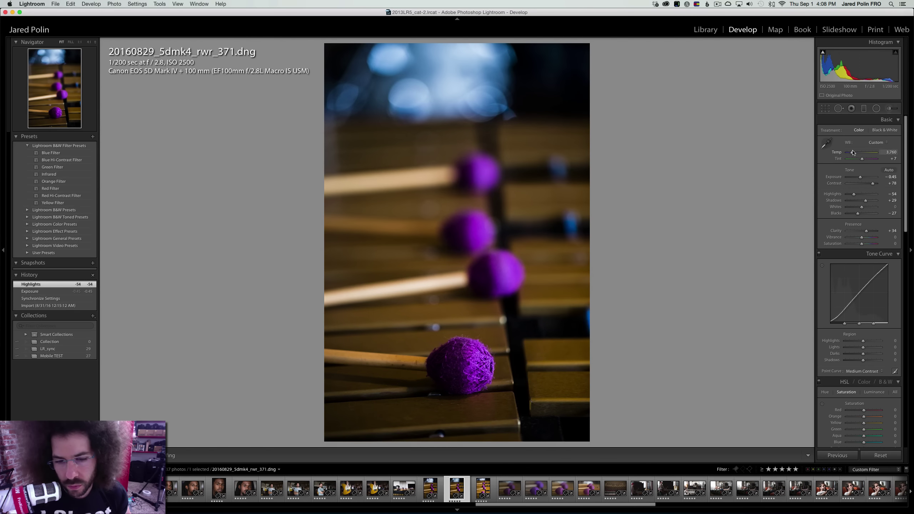
# Darken shot 372 to Exposure -0.90, then give 374 Exposure +1.10 and Contrast +68
pyautogui.press('super+z')
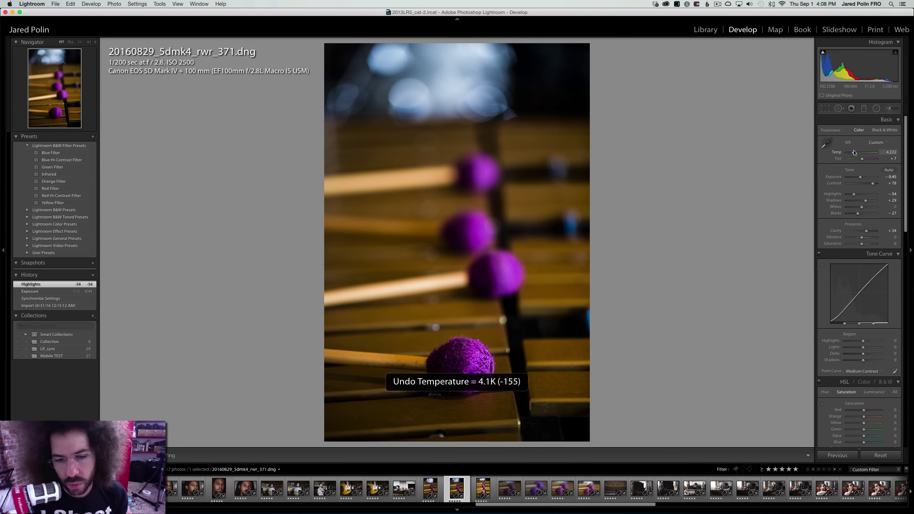
pyautogui.press('Right')
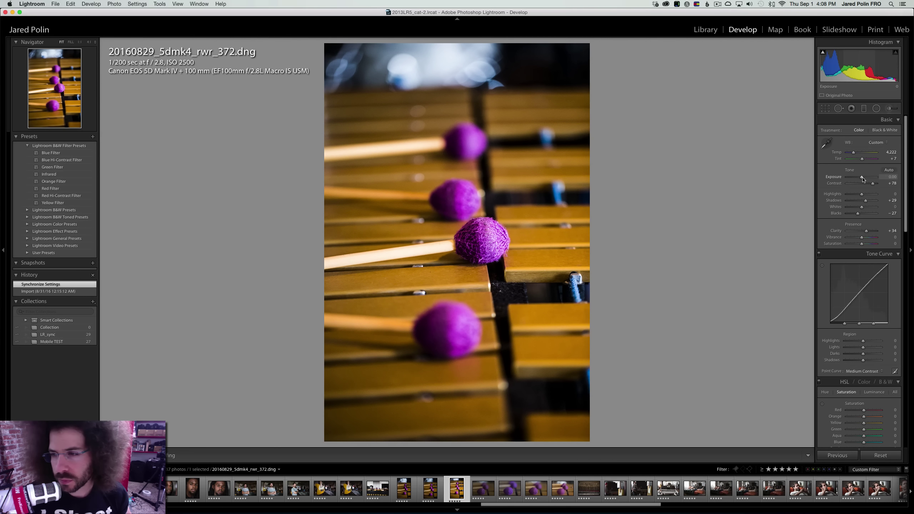
pyautogui.moveTo(860, 177); pyautogui.dragTo(860, 179)
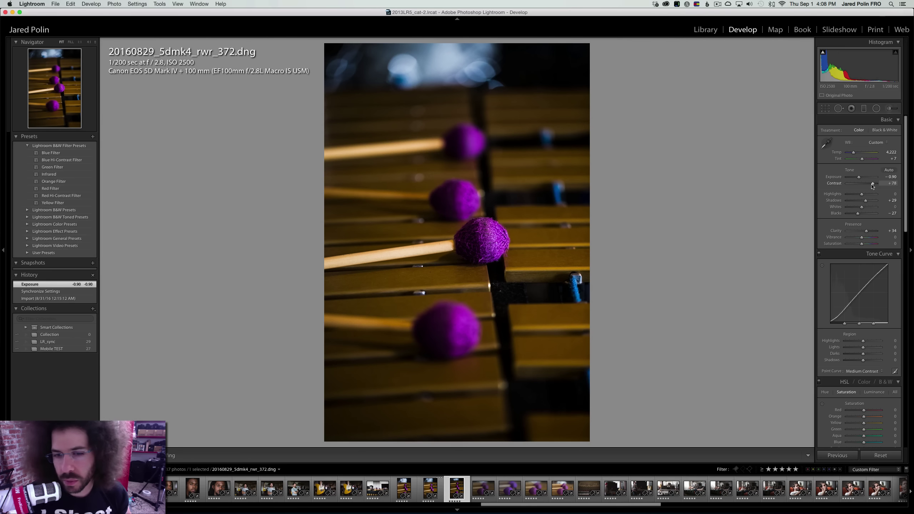
pyautogui.press('Right')
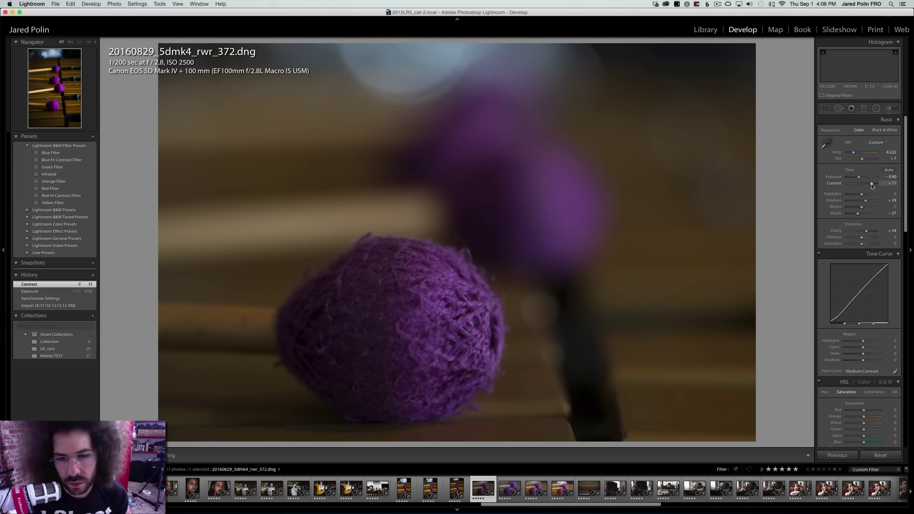
pyautogui.moveTo(862, 177); pyautogui.dragTo(872, 185)
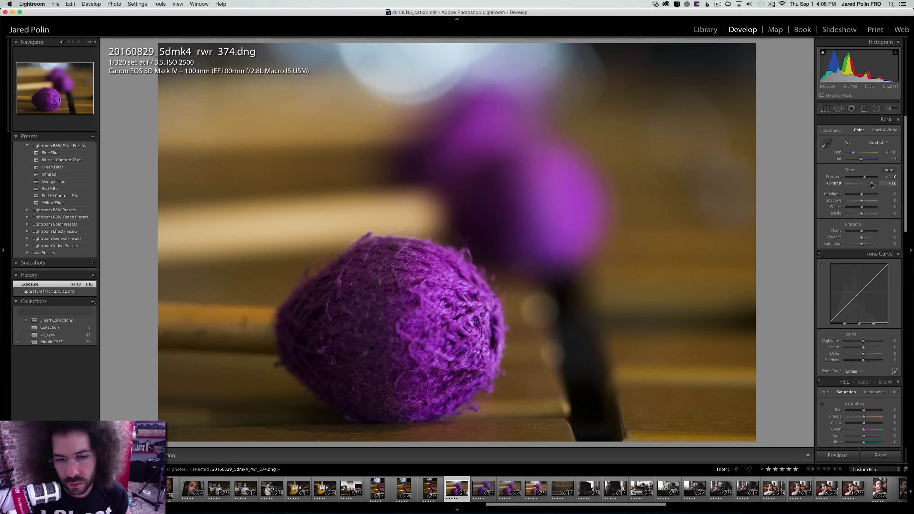
# Give shot 374 a Medium Contrast curve, Clarity +17, Blacks -41, Exposure +0.95 and Contrast +76
pyautogui.click(852, 371)
pyautogui.click(864, 378)
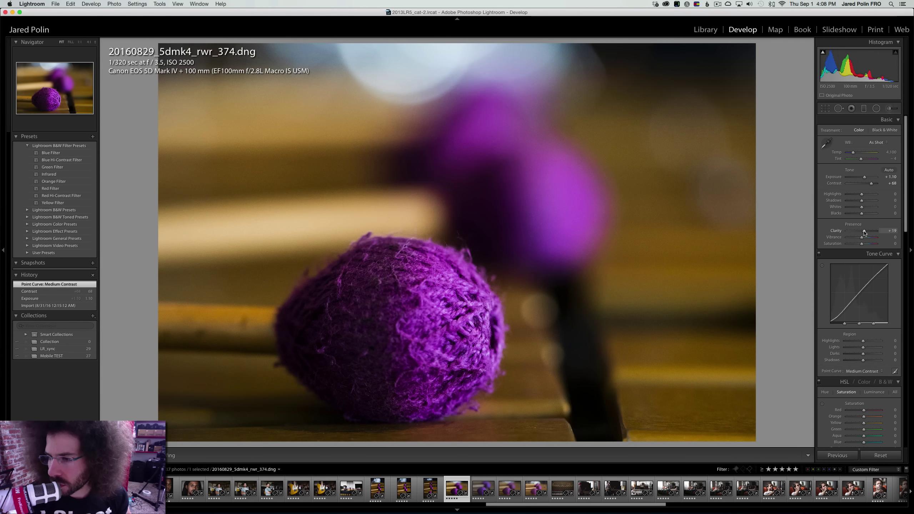
pyautogui.moveTo(867, 233); pyautogui.dragTo(866, 232)
pyautogui.click(857, 213)
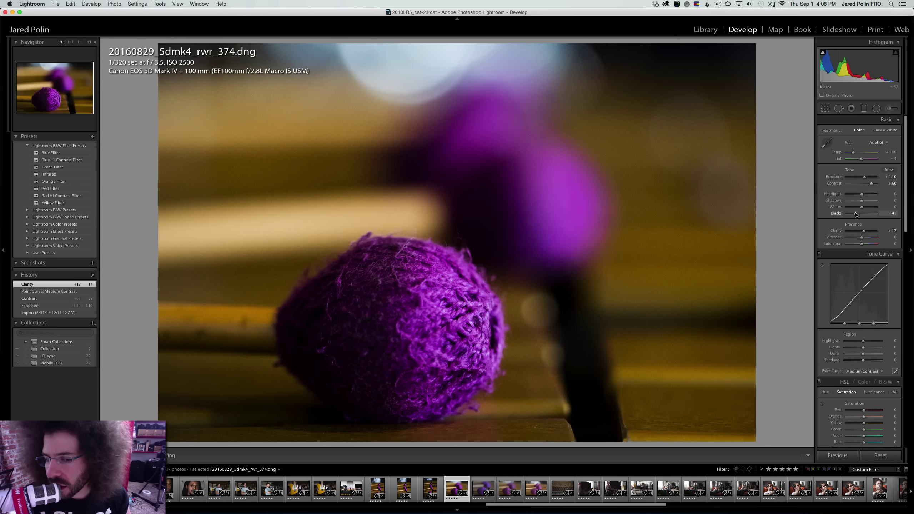
pyautogui.moveTo(867, 179); pyautogui.dragTo(870, 191)
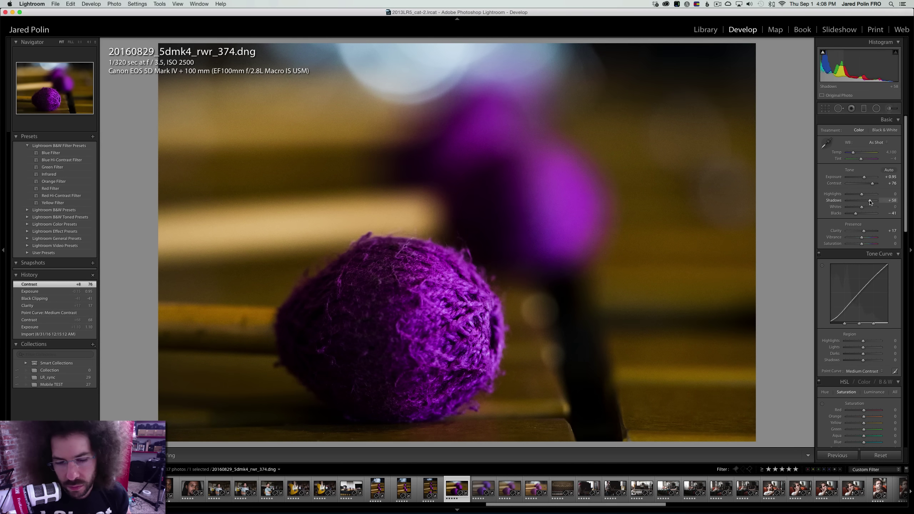
pyautogui.press('Right')
# Give shot 376 Exposure +0.85, Contrast +90, a Medium Contrast curve, Clarity +24 and Blacks -23
pyautogui.press('Left')
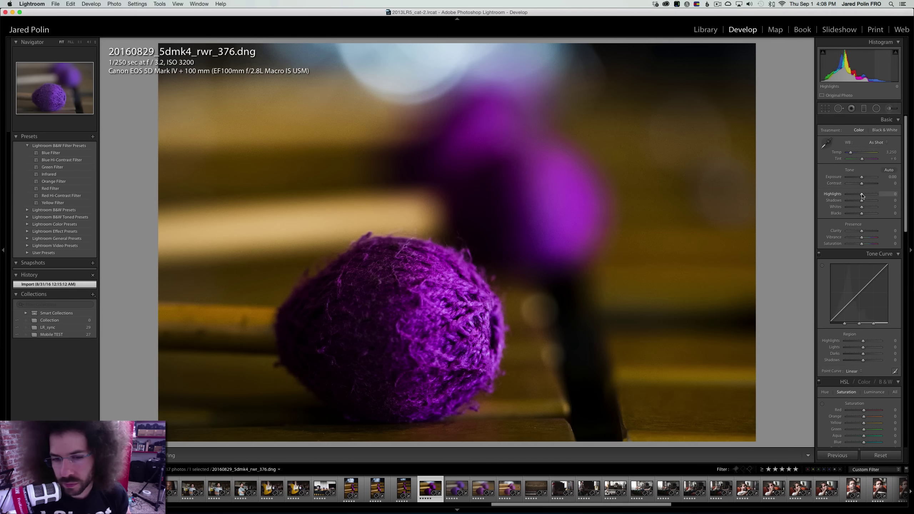
pyautogui.press('Right')
pyautogui.moveTo(864, 178); pyautogui.dragTo(864, 177)
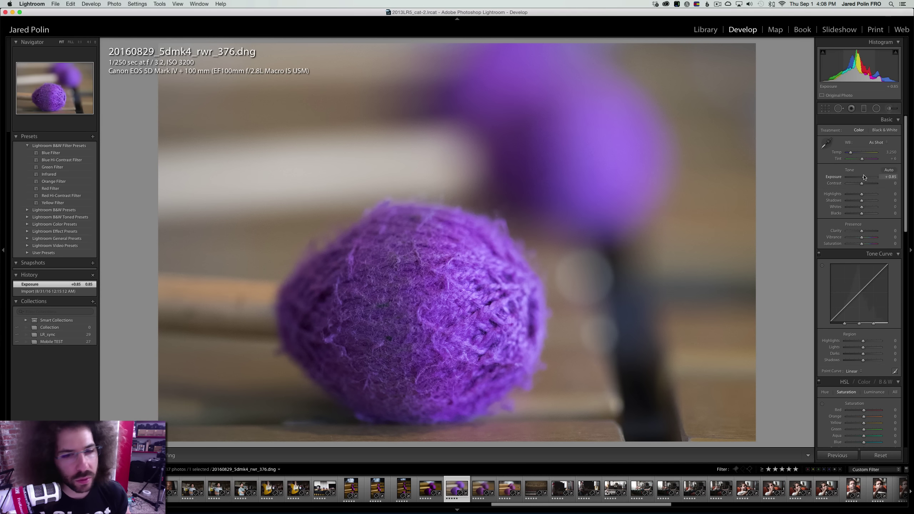
pyautogui.click(876, 183)
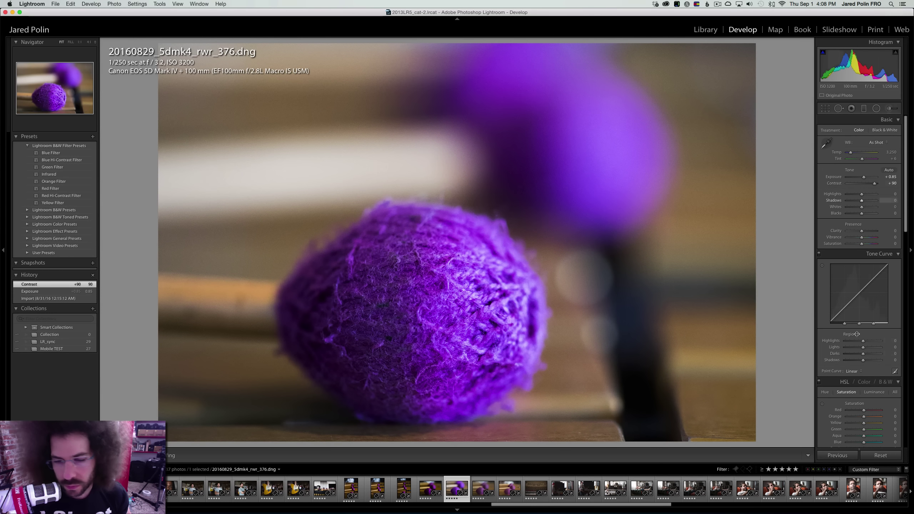
pyautogui.click(854, 371)
pyautogui.moveTo(862, 231); pyautogui.dragTo(865, 231)
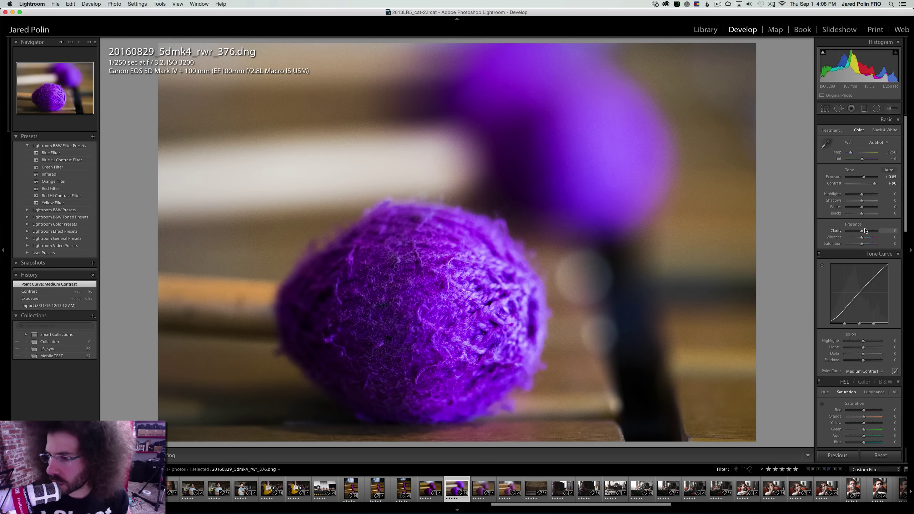
pyautogui.click(859, 213)
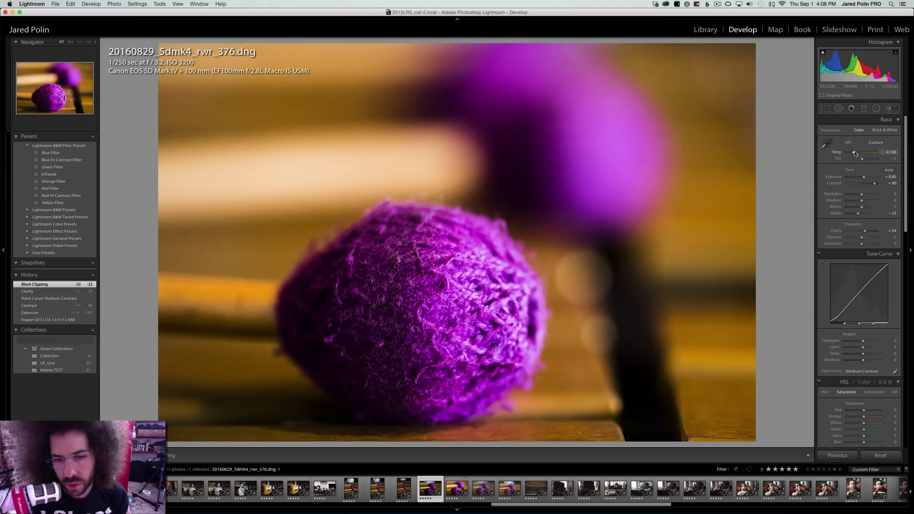
# Refine shot 376 with cooler Temp, lower exposure, Clarity +21, Blacks -40 and brighter whites
pyautogui.moveTo(855, 153); pyautogui.dragTo(856, 154)
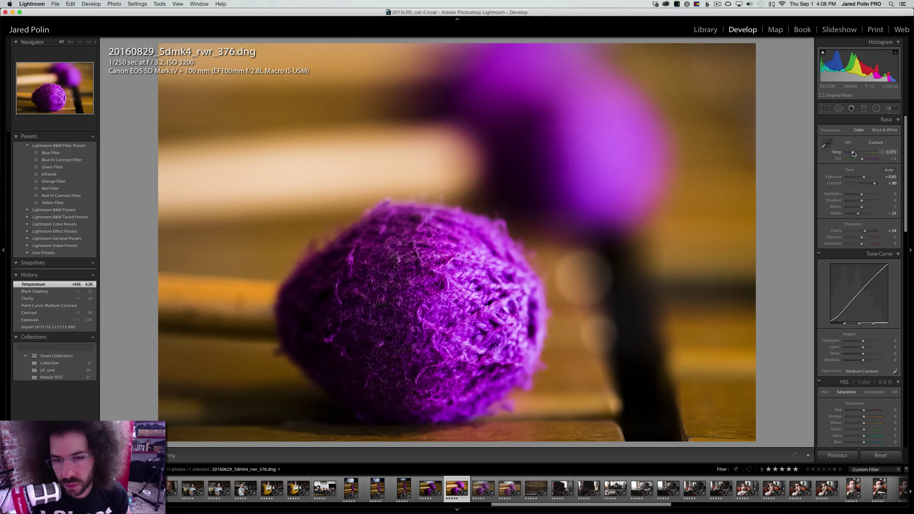
pyautogui.moveTo(864, 178)
pyautogui.mouseDown()
pyautogui.moveTo(871, 184)
pyautogui.moveTo(860, 195)
pyautogui.mouseUp()
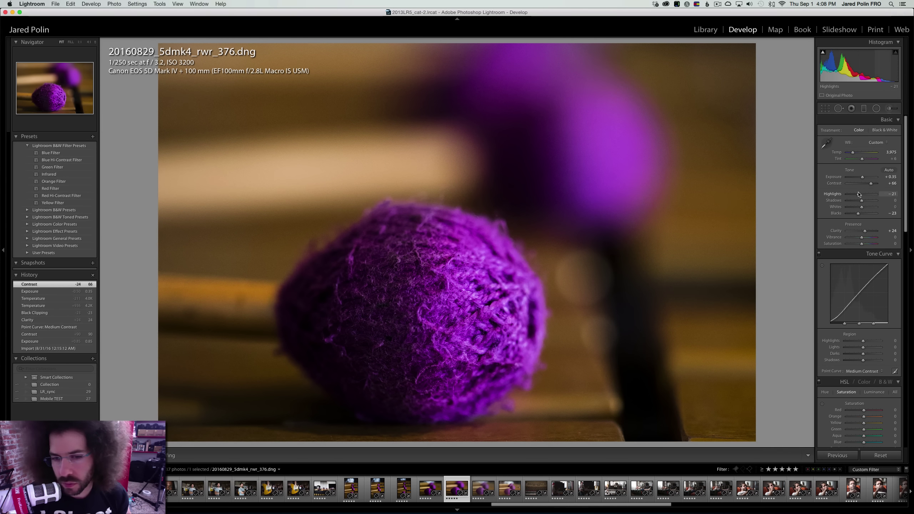
pyautogui.moveTo(866, 231); pyautogui.dragTo(864, 231)
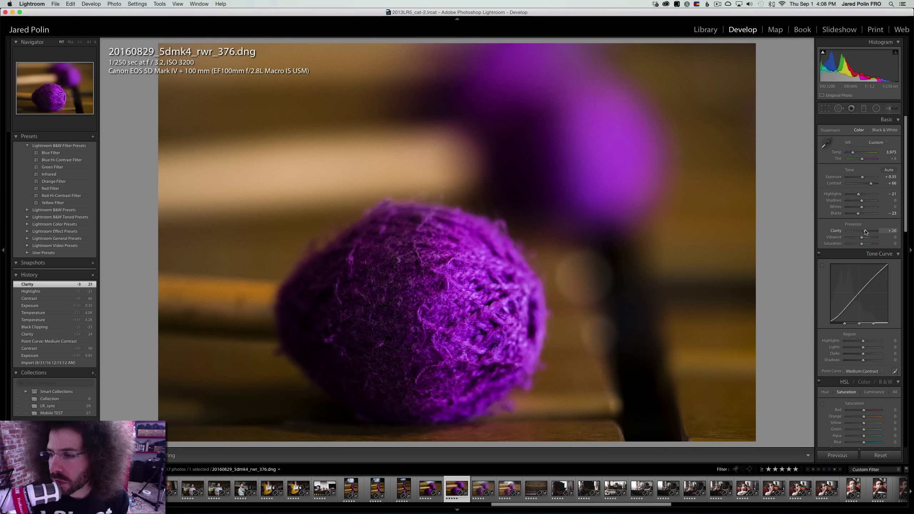
pyautogui.moveTo(859, 214); pyautogui.dragTo(865, 208)
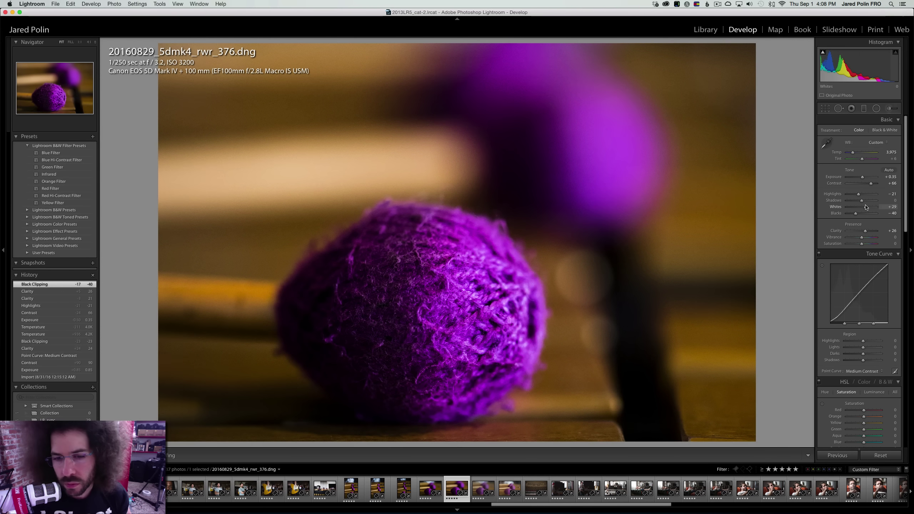
pyautogui.press('Left')
pyautogui.press('Right')
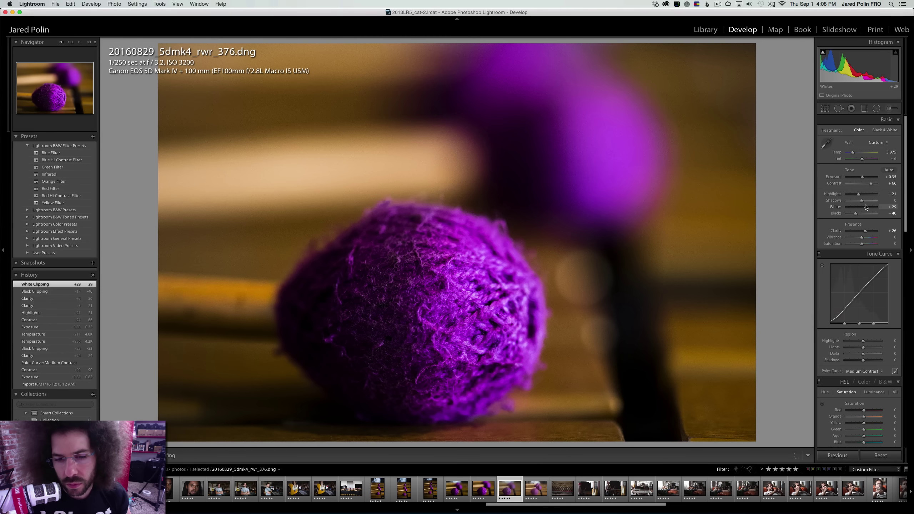
pyautogui.press('Right')
pyautogui.press('Left')
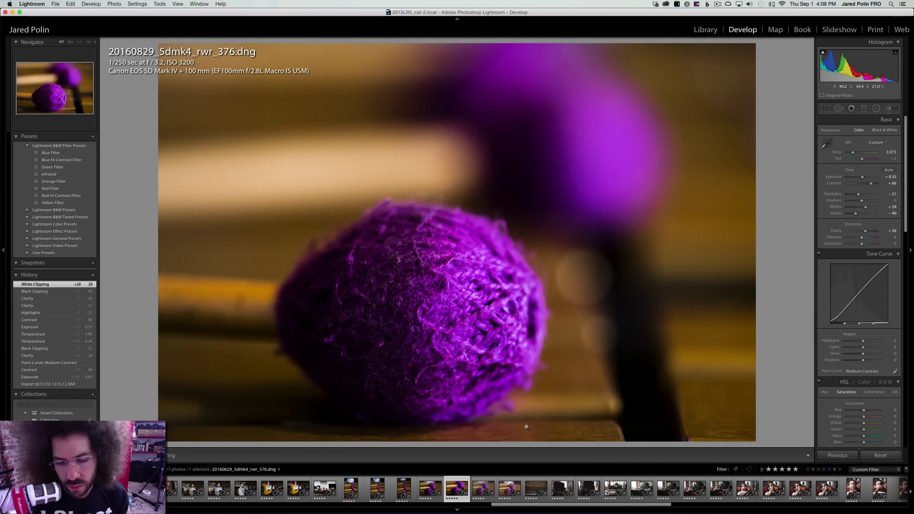
# Sync shot 376's settings onto the next two shots, 377 and 378
pyautogui.hotkey('shift', 'Right')
pyautogui.hotkey('shift', 'Right')
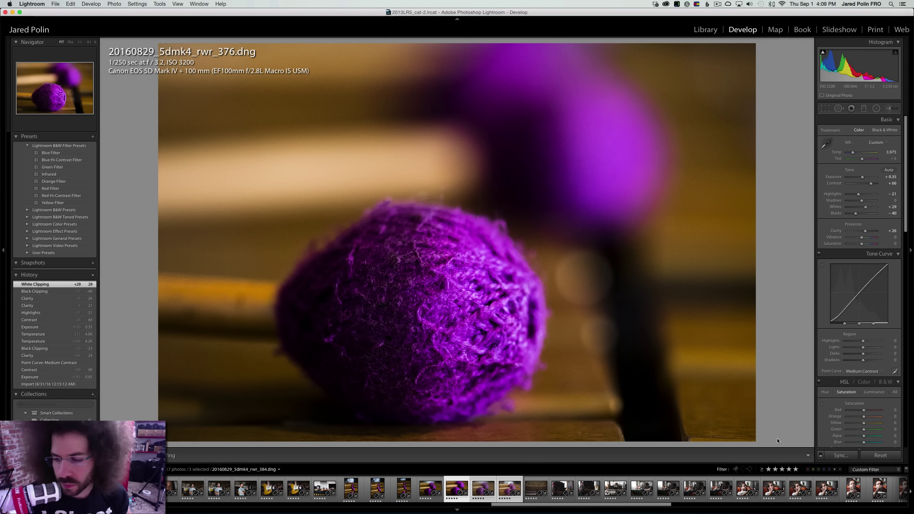
pyautogui.click(841, 456)
pyautogui.press('Return')
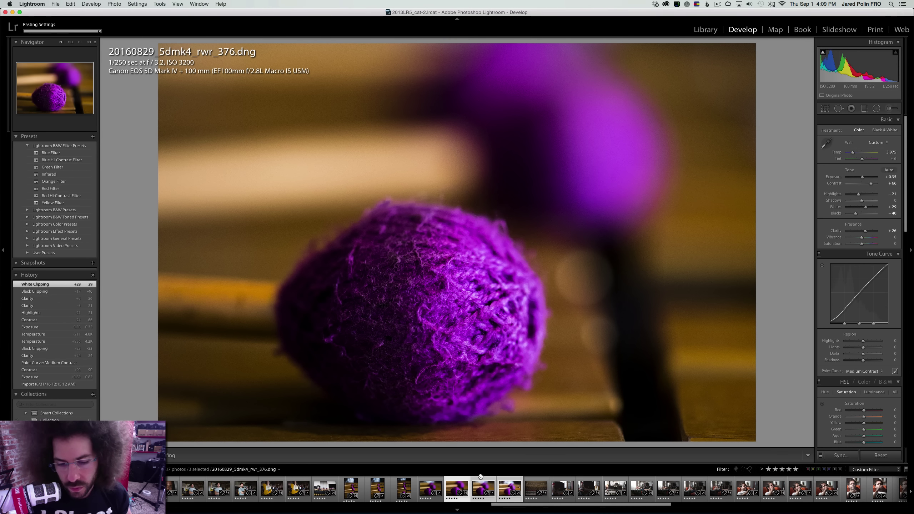
pyautogui.click(481, 478)
pyautogui.press('Right')
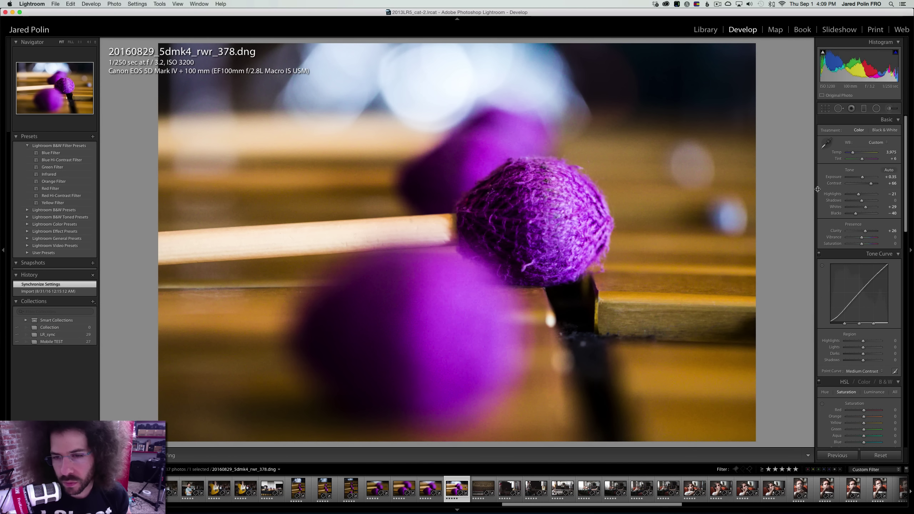
# Reset mallet shot 378's Exposure to 0.00 and check its texture at 1:1
pyautogui.doubleClick(862, 178)
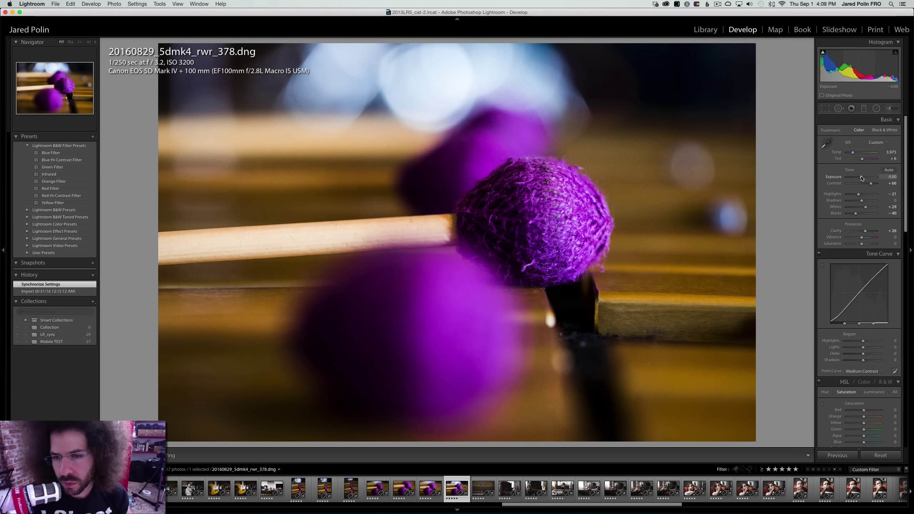
pyautogui.click(527, 177)
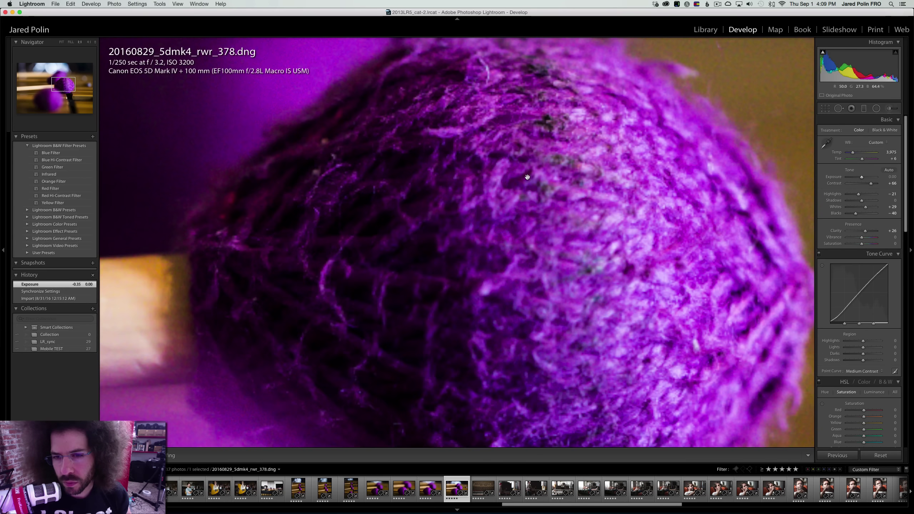
pyautogui.click(586, 167)
pyautogui.press('Right')
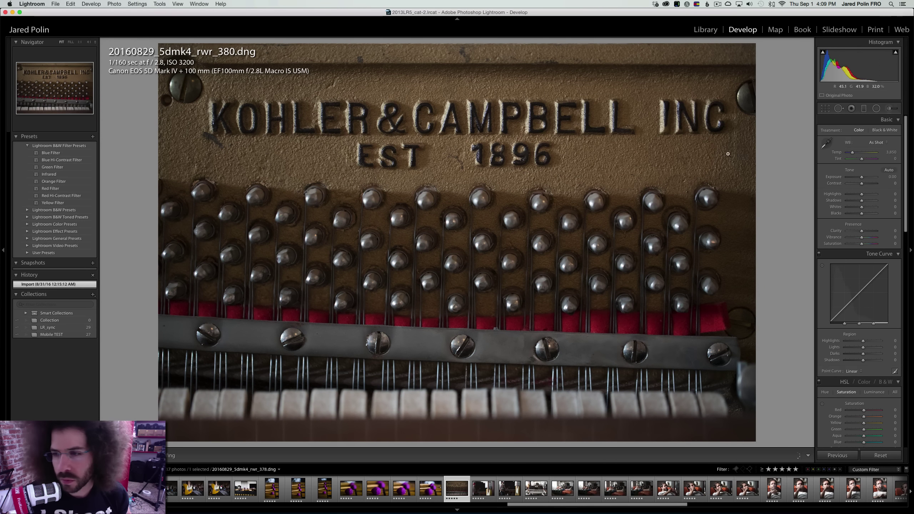
# Give piano shot 380 Contrast +44, Clarity +42 and a Medium Contrast point curve
pyautogui.click(868, 182)
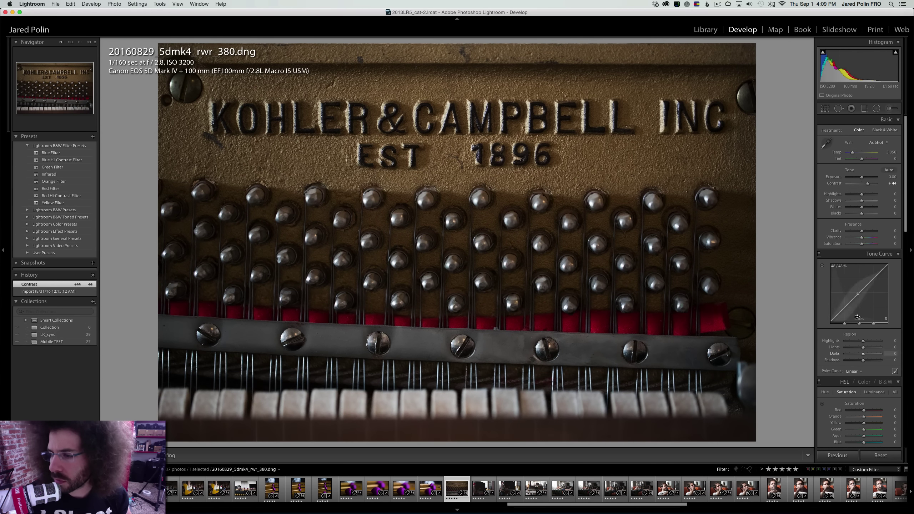
pyautogui.click(868, 230)
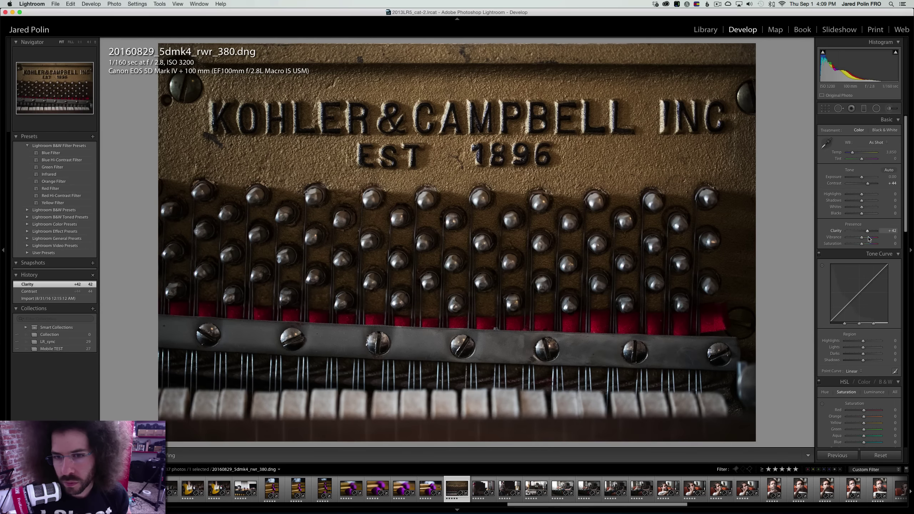
pyautogui.click(853, 372)
pyautogui.click(855, 373)
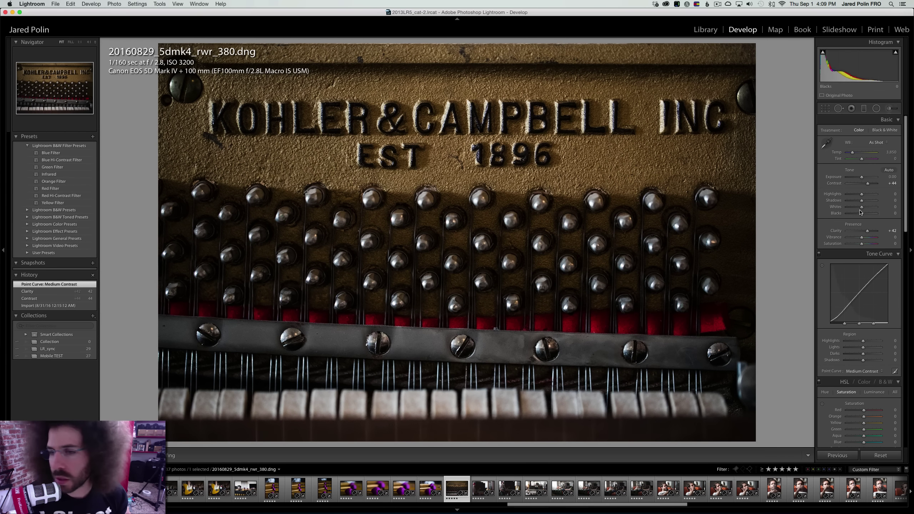
# Raise Shadows to +69, Contrast to +57 and Whites to +35, checking the KOHLER lettering at 1:1
pyautogui.click(869, 201)
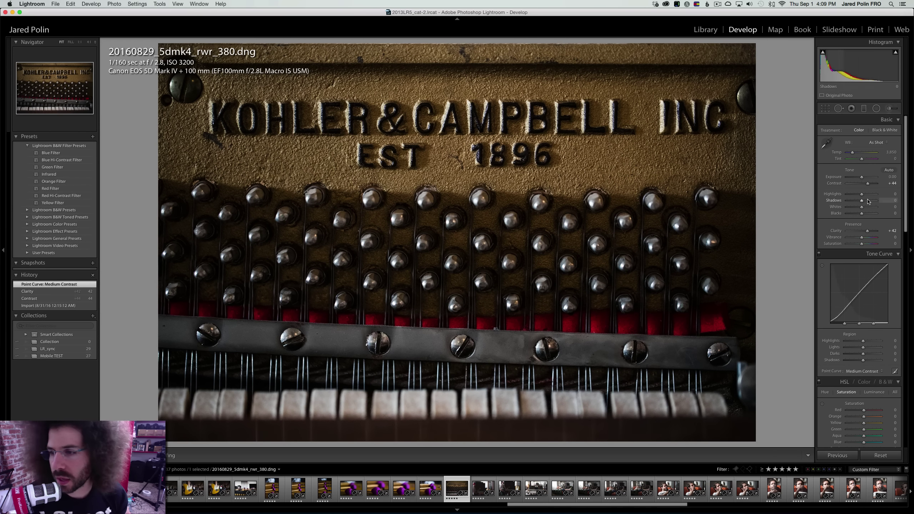
pyautogui.click(870, 183)
pyautogui.click(867, 207)
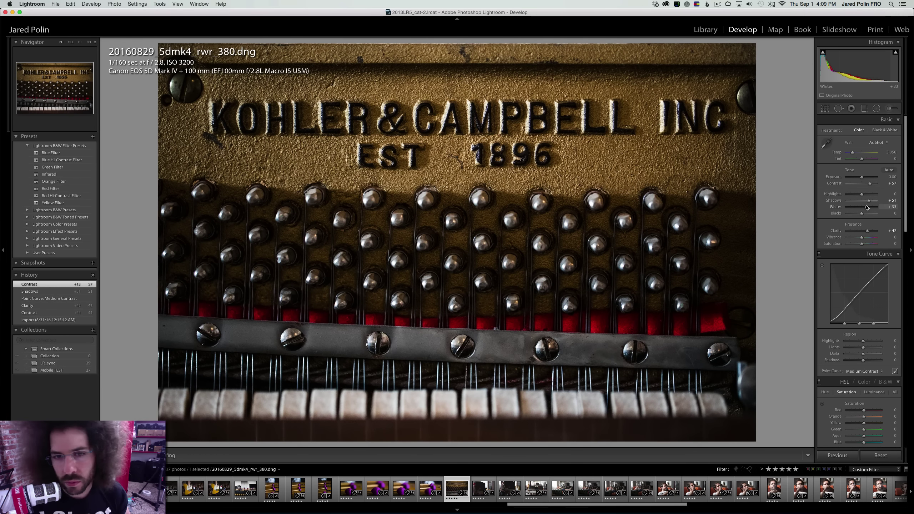
pyautogui.rightClick(366, 293)
pyautogui.click(336, 221)
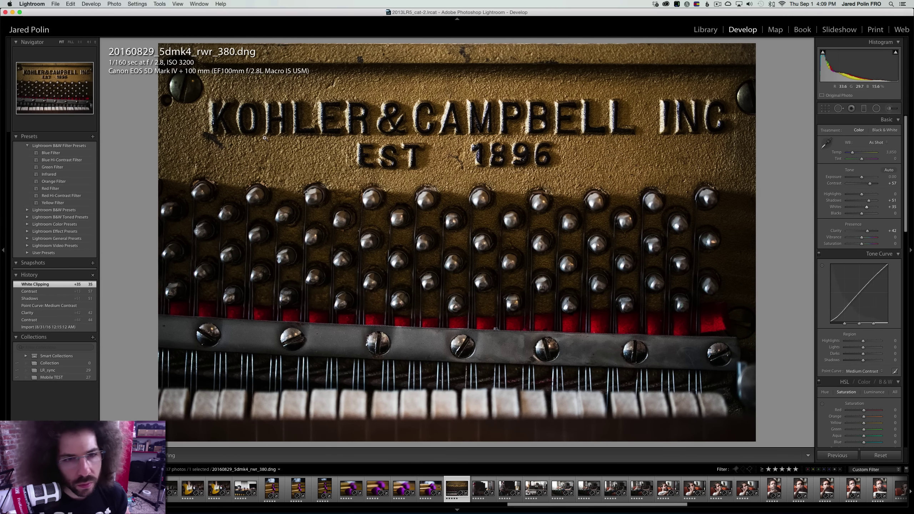
pyautogui.click(337, 221)
pyautogui.press('super+minus')
pyautogui.press('super+minus')
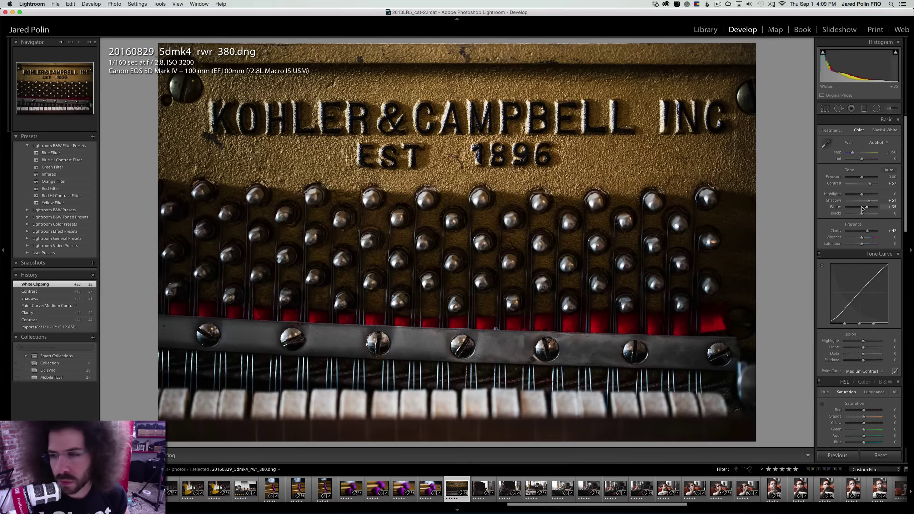
pyautogui.moveTo(875, 203)
pyautogui.mouseDown()
pyautogui.moveTo(863, 203)
pyautogui.moveTo(888, 205)
pyautogui.moveTo(872, 203)
pyautogui.mouseUp()
# Skip ahead to couch photo 390 and darken it to Exposure -1.36 with Contrast +9
pyautogui.press('Right')
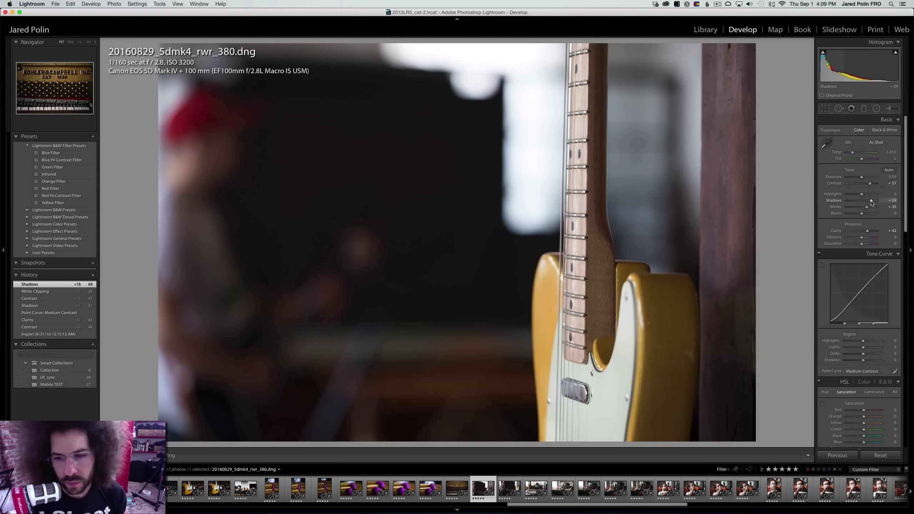
pyautogui.press('0')
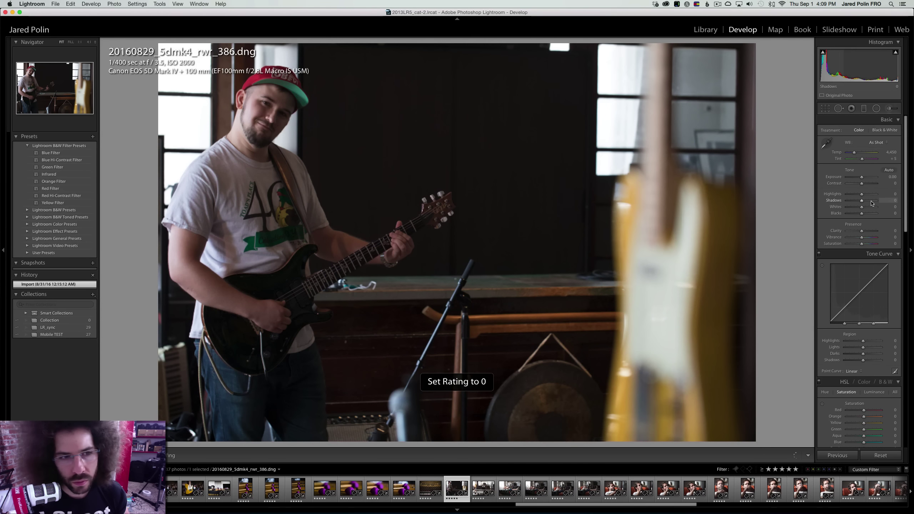
pyautogui.press('0')
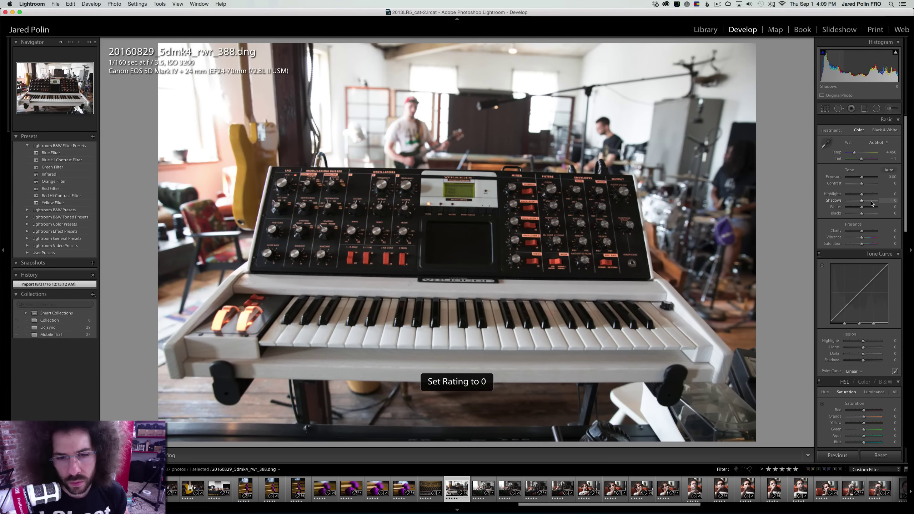
pyautogui.press('0')
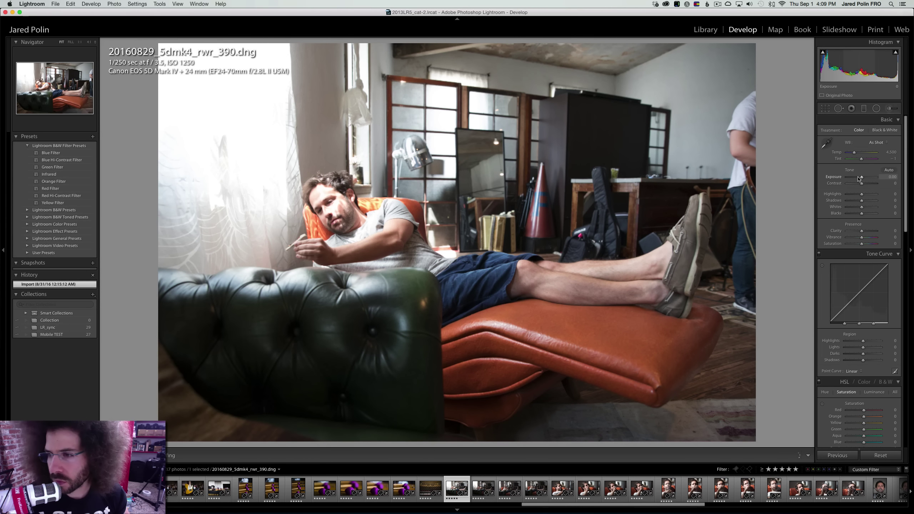
pyautogui.moveTo(862, 178); pyautogui.dragTo(859, 178)
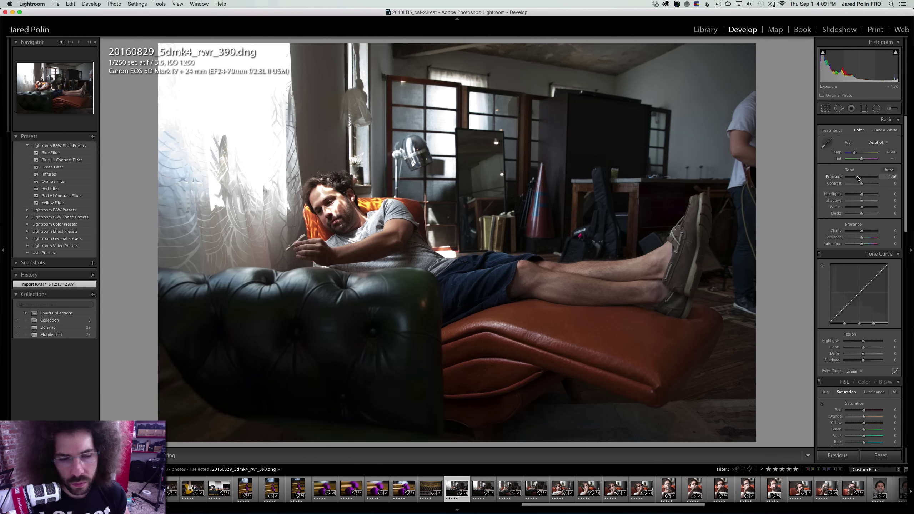
pyautogui.moveTo(869, 186)
pyautogui.mouseDown()
pyautogui.moveTo(870, 201)
pyautogui.moveTo(855, 194)
pyautogui.mouseUp()
# Apply a Medium Contrast curve, preview B&W then keep colour, set Exposure -1.05 and Whites +25
pyautogui.click(854, 371)
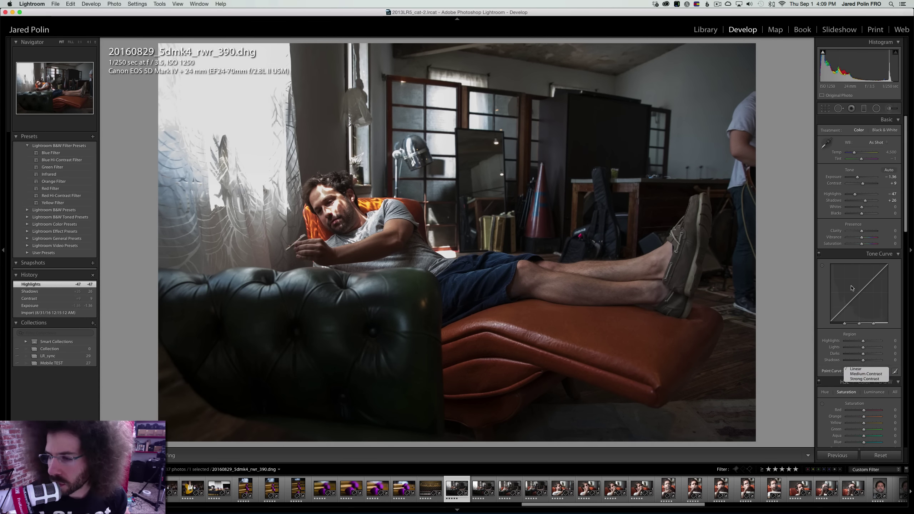
pyautogui.click(864, 377)
pyautogui.click(869, 130)
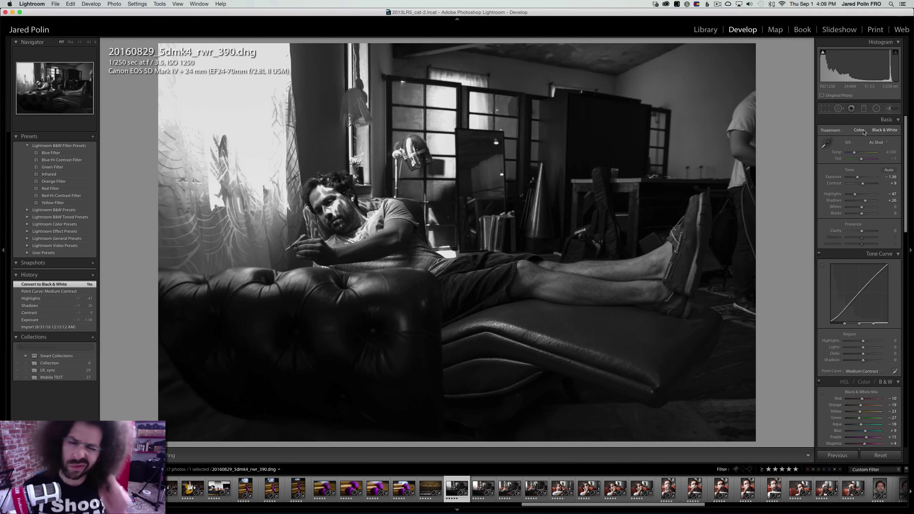
pyautogui.click(863, 131)
pyautogui.moveTo(860, 182); pyautogui.dragTo(861, 182)
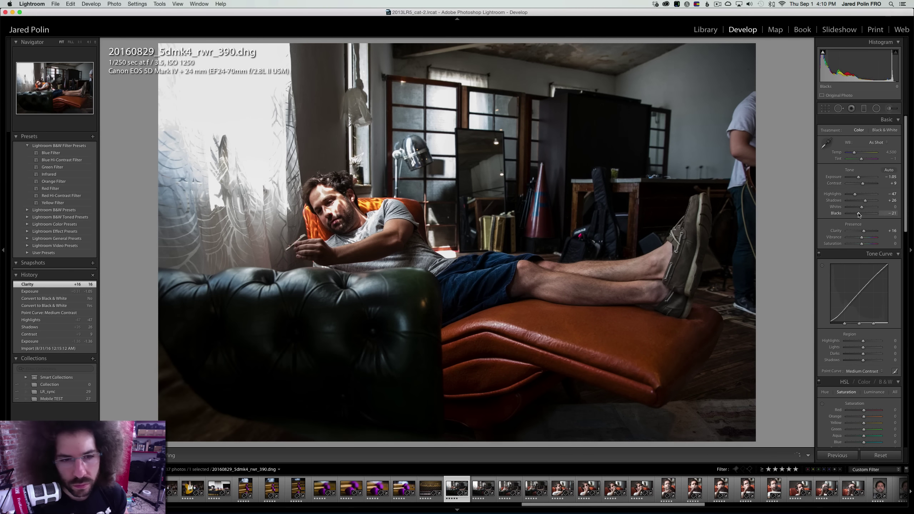
pyautogui.moveTo(861, 206); pyautogui.dragTo(855, 155)
pyautogui.rightClick(312, 237)
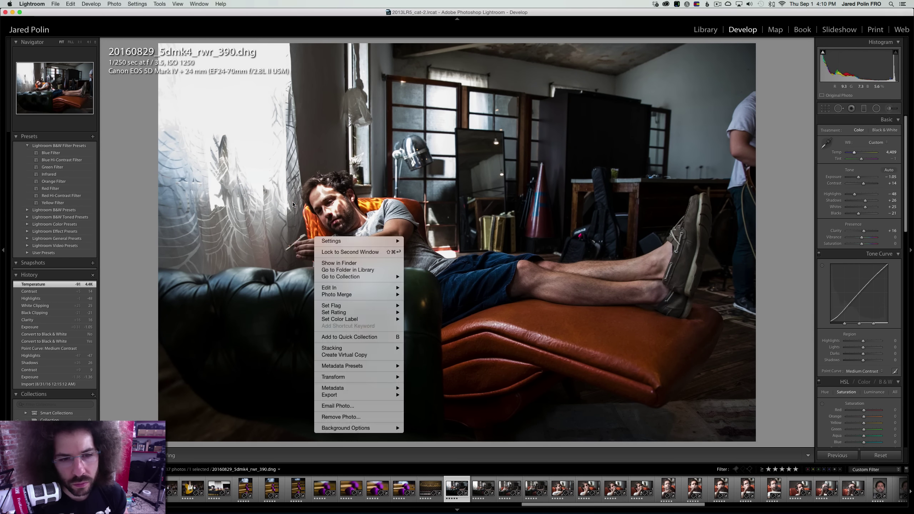
pyautogui.click(335, 202)
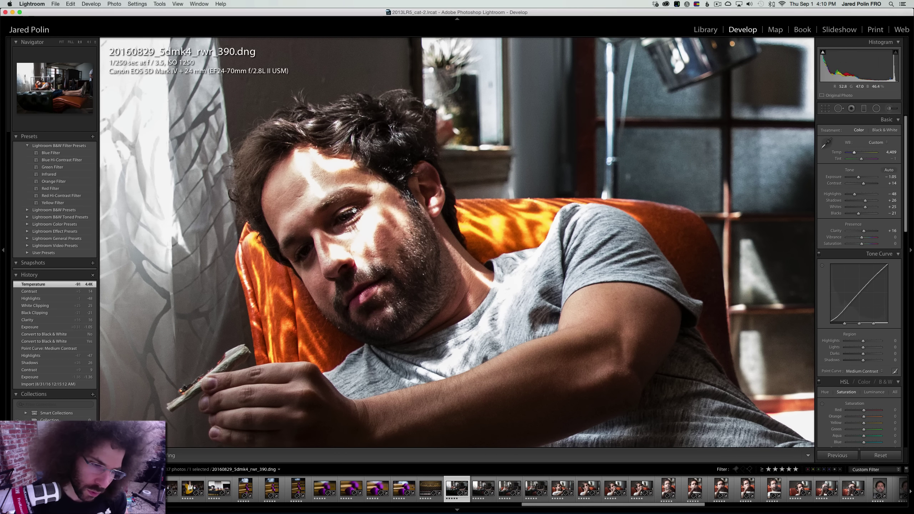
pyautogui.click(355, 211)
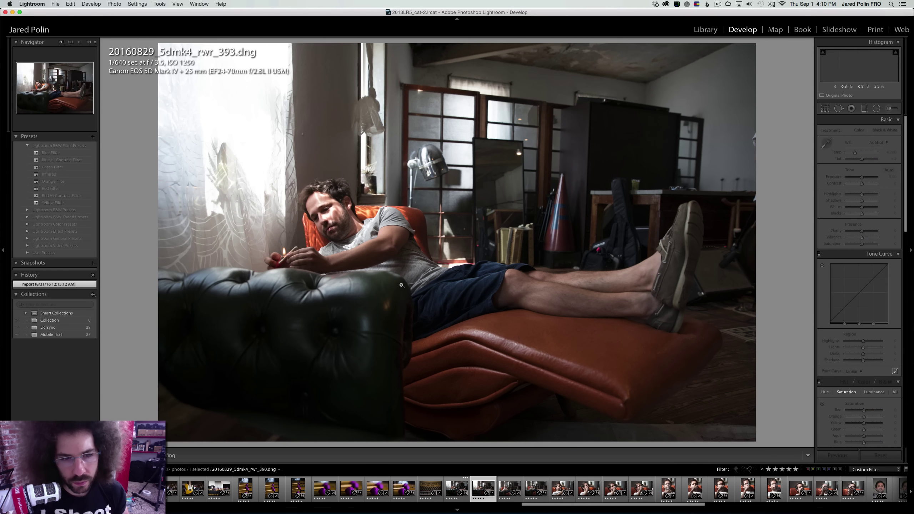
# On photo 393 raise Contrast to +42, preview B&W, and apply a Medium Contrast curve
pyautogui.press('Right')
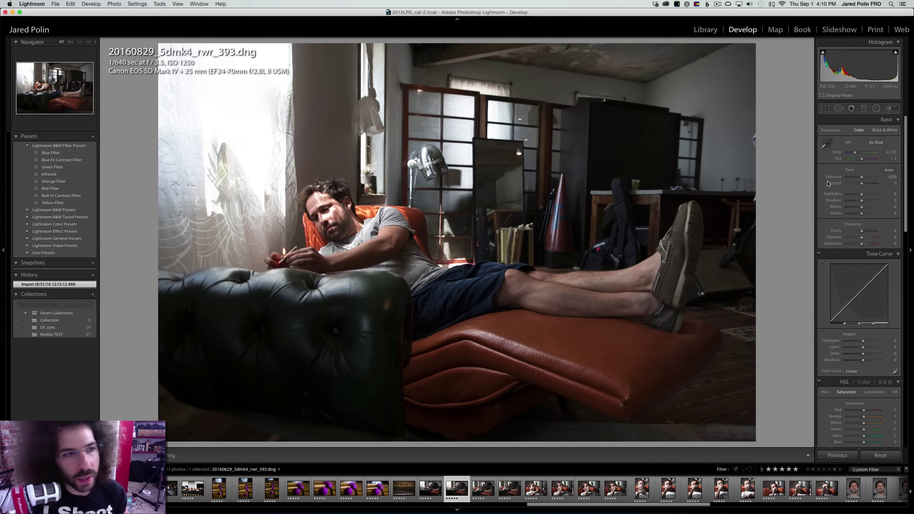
pyautogui.press('Right')
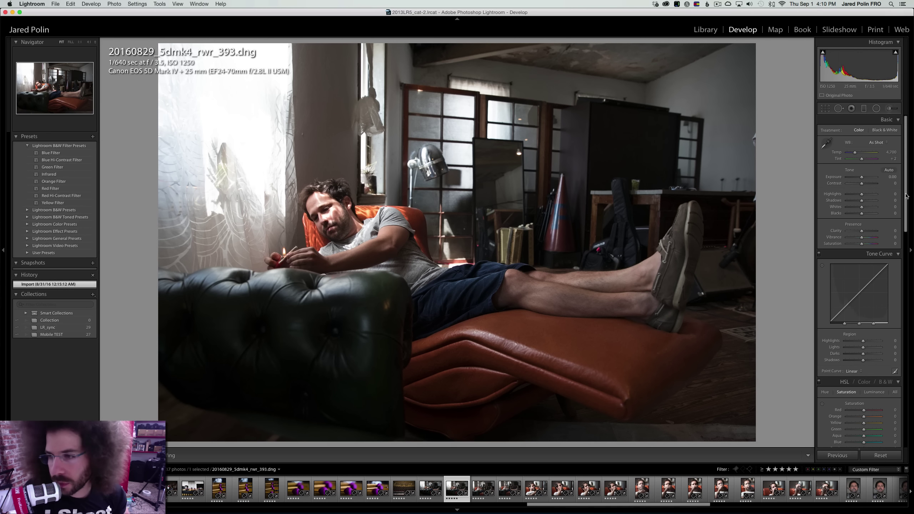
pyautogui.click(868, 185)
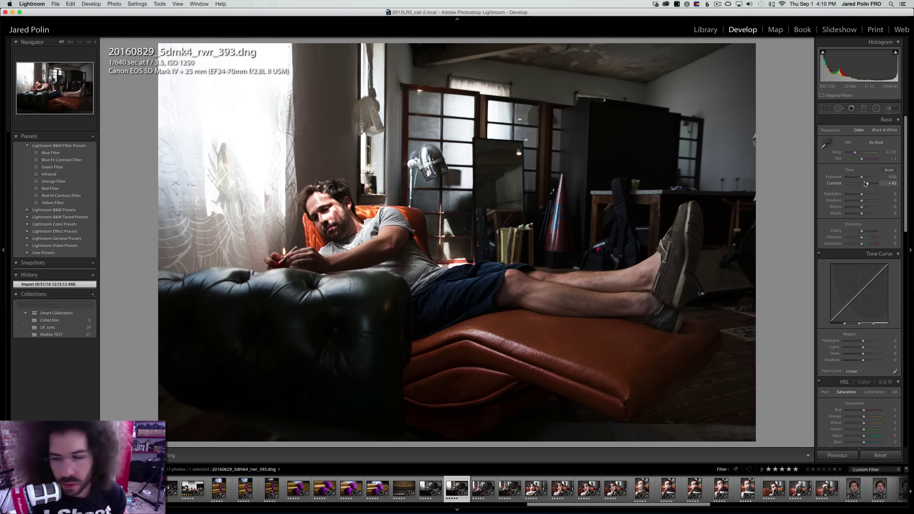
pyautogui.click(875, 131)
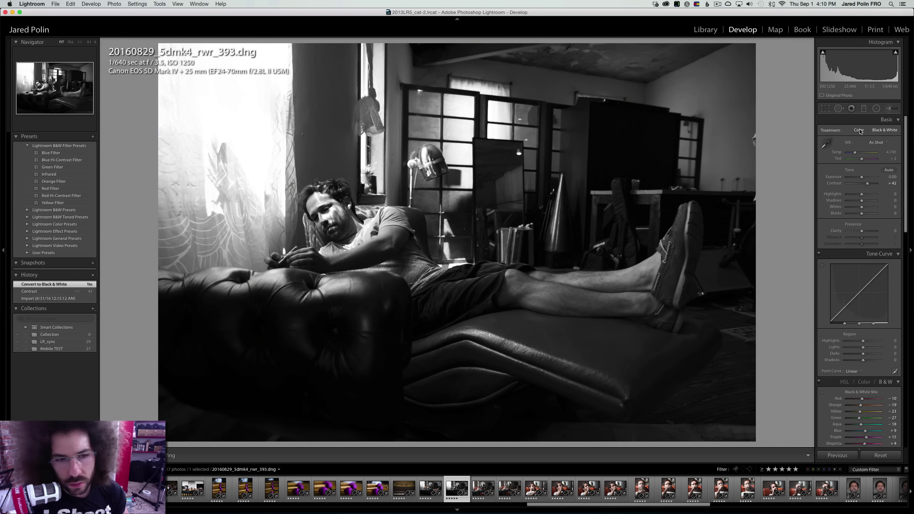
pyautogui.click(860, 130)
pyautogui.click(853, 371)
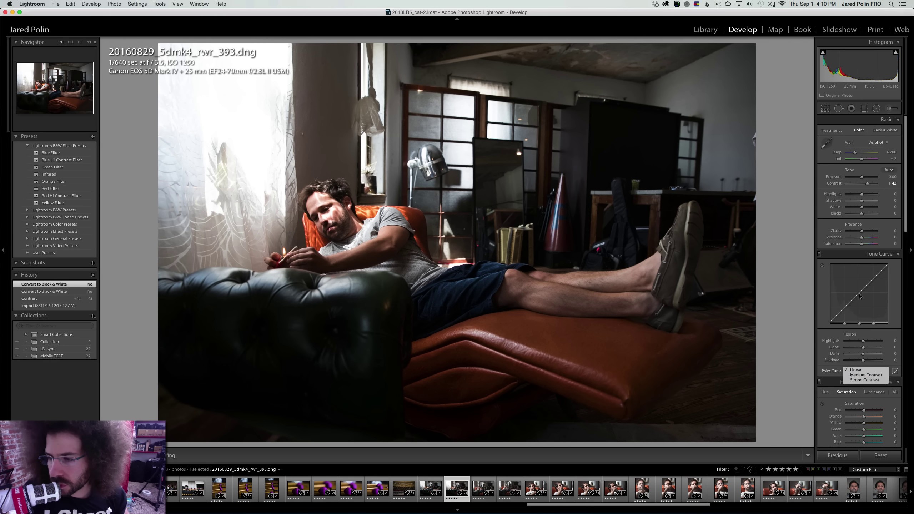
pyautogui.click(866, 375)
# Raise Clarity to +22 and Shadows to +36, ease Highlights down, and compare with 390
pyautogui.moveTo(862, 231); pyautogui.dragTo(865, 230)
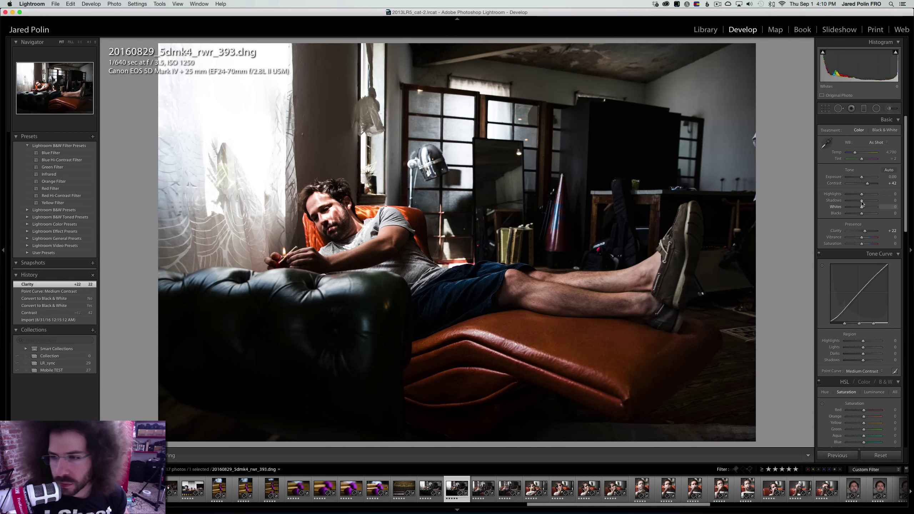
pyautogui.click(866, 201)
pyautogui.moveTo(862, 194)
pyautogui.mouseDown()
pyautogui.moveTo(860, 177)
pyautogui.moveTo(867, 186)
pyautogui.mouseUp()
pyautogui.press('\\')
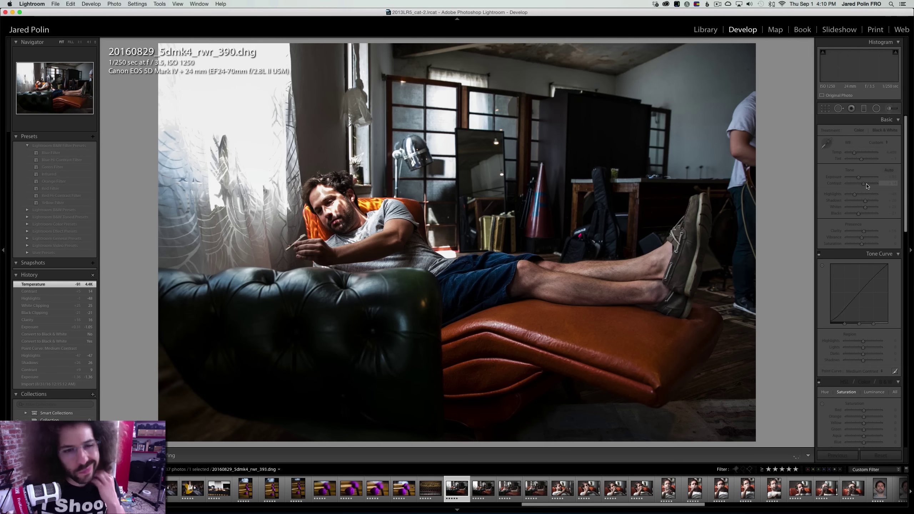
pyautogui.press('\\')
pyautogui.press('Right')
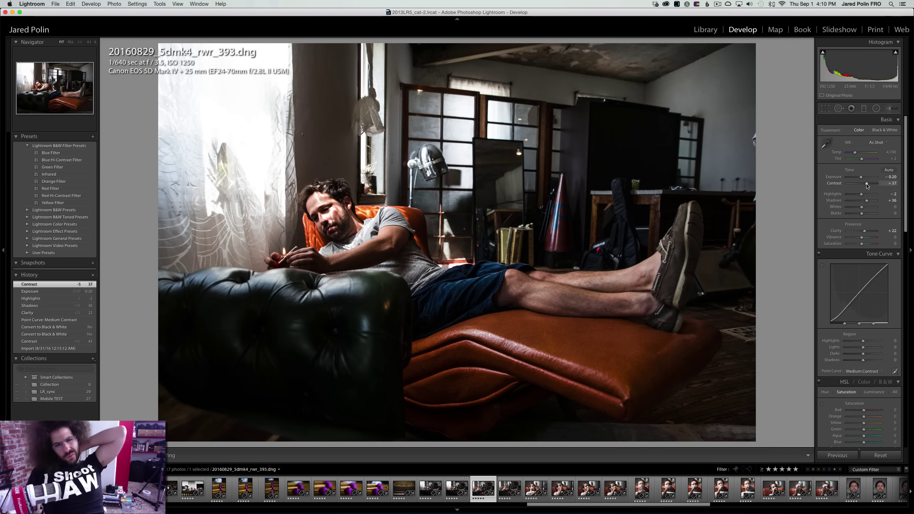
pyautogui.press('Right')
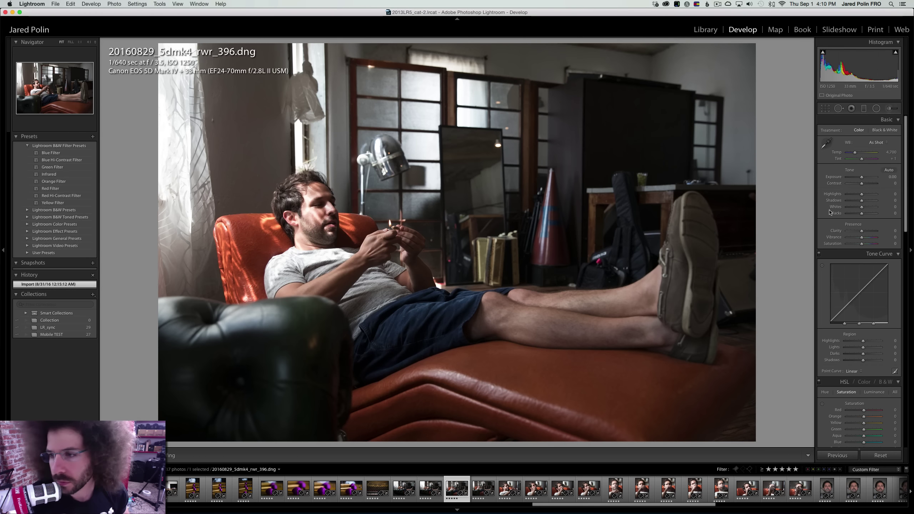
# Give shot 396 Contrast +33, a Medium Contrast curve, Clarity +31, Shadows +42, Whites +30 and adjusted Temp
pyautogui.click(867, 183)
pyautogui.click(856, 371)
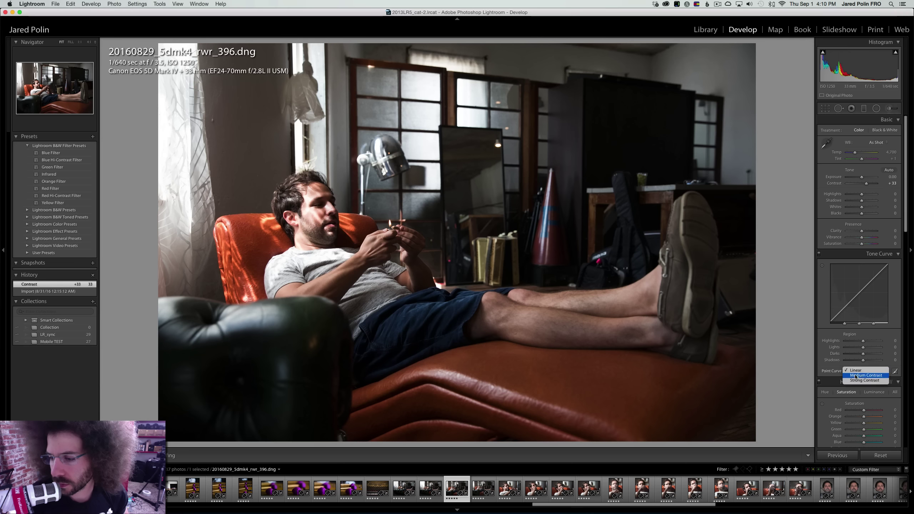
pyautogui.click(861, 377)
pyautogui.moveTo(862, 231); pyautogui.dragTo(867, 232)
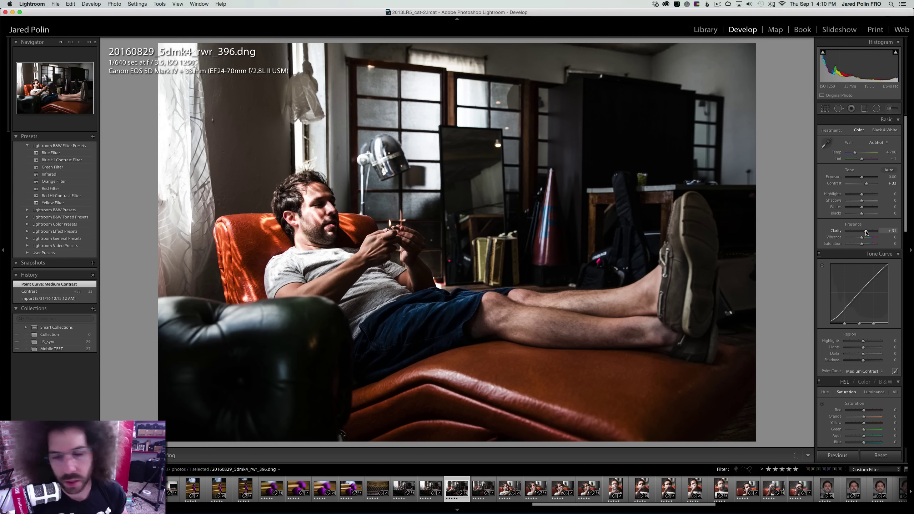
pyautogui.moveTo(862, 201); pyautogui.dragTo(868, 203)
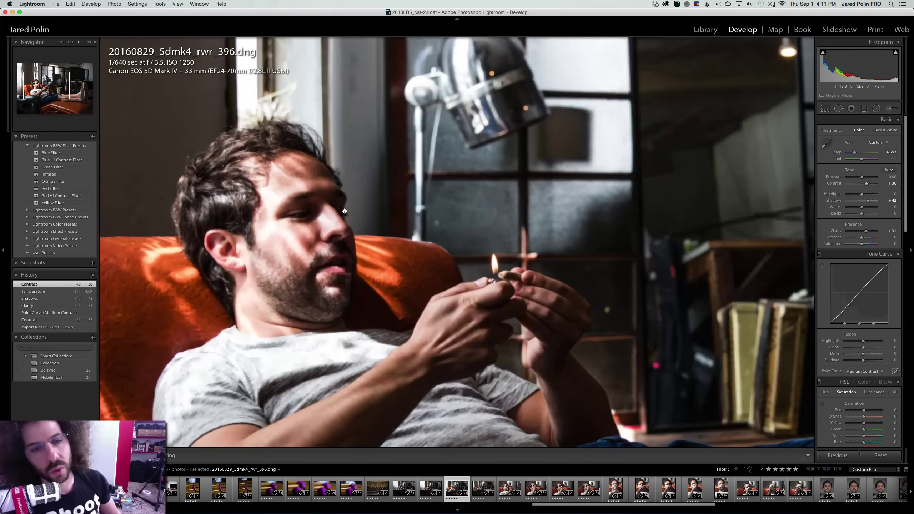
pyautogui.click(291, 223)
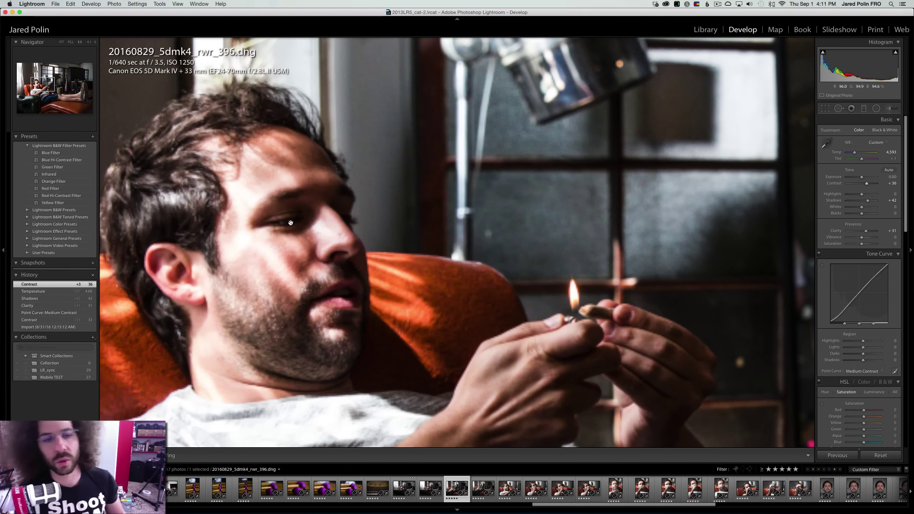
pyautogui.click(301, 204)
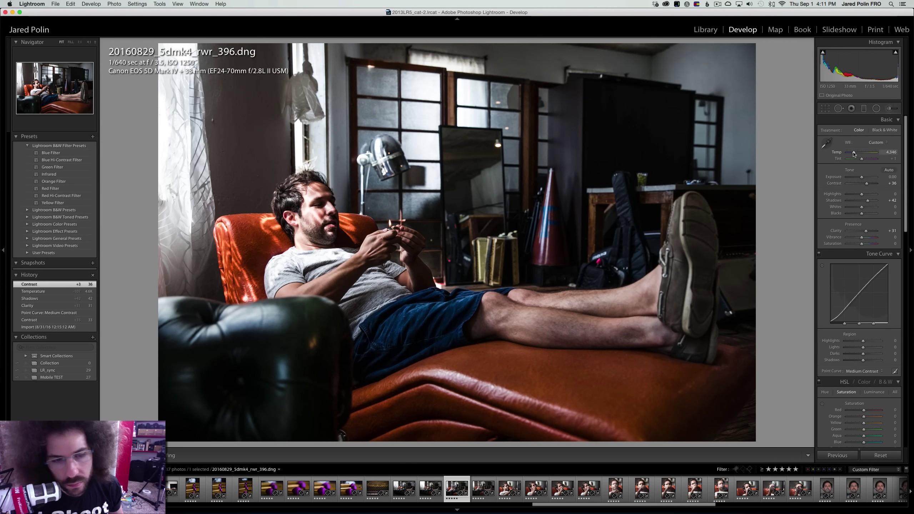
pyautogui.moveTo(854, 154); pyautogui.dragTo(855, 154)
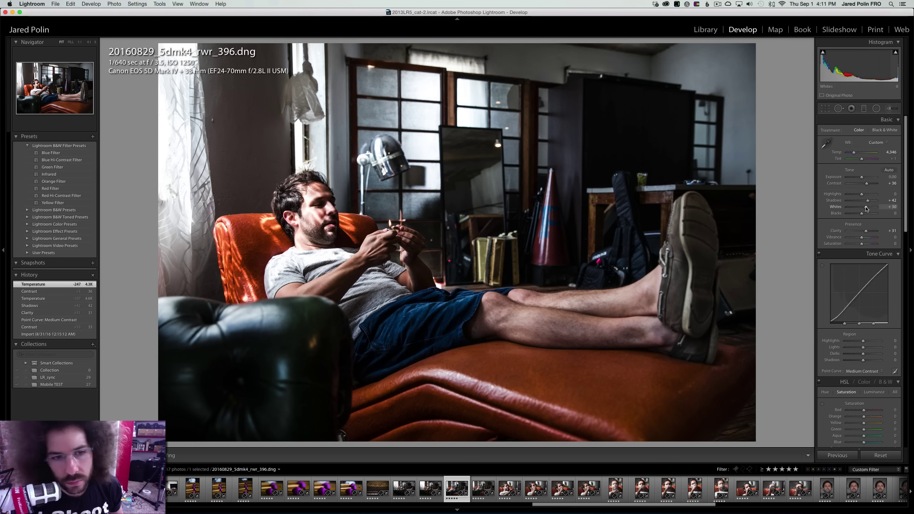
pyautogui.moveTo(867, 208); pyautogui.dragTo(867, 208)
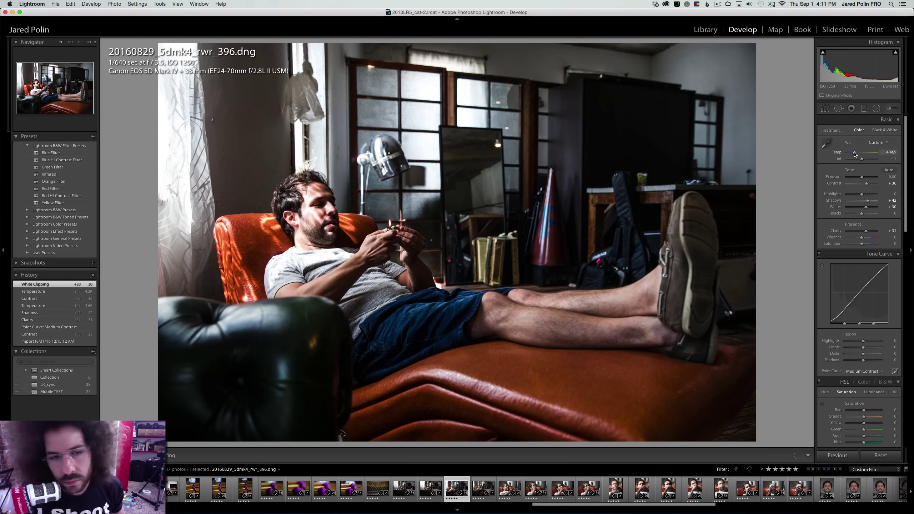
pyautogui.moveTo(856, 154); pyautogui.dragTo(855, 154)
# Sync shot 396's settings onto shot 398
pyautogui.press('Right')
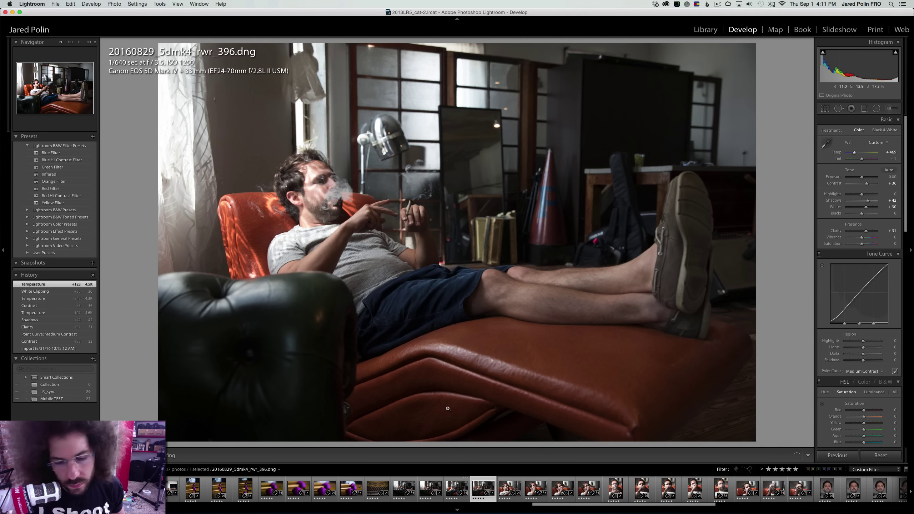
pyautogui.hotkey('shift', 'Left')
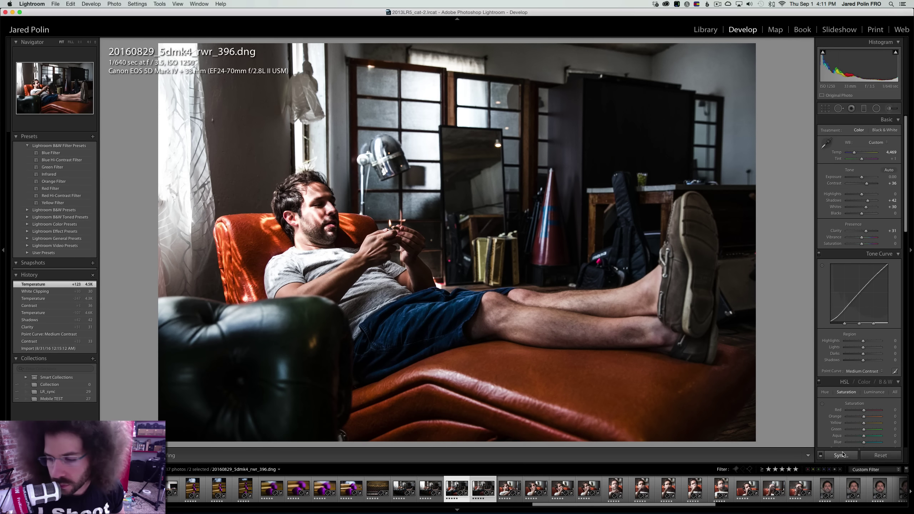
pyautogui.click(842, 455)
pyautogui.press('Return')
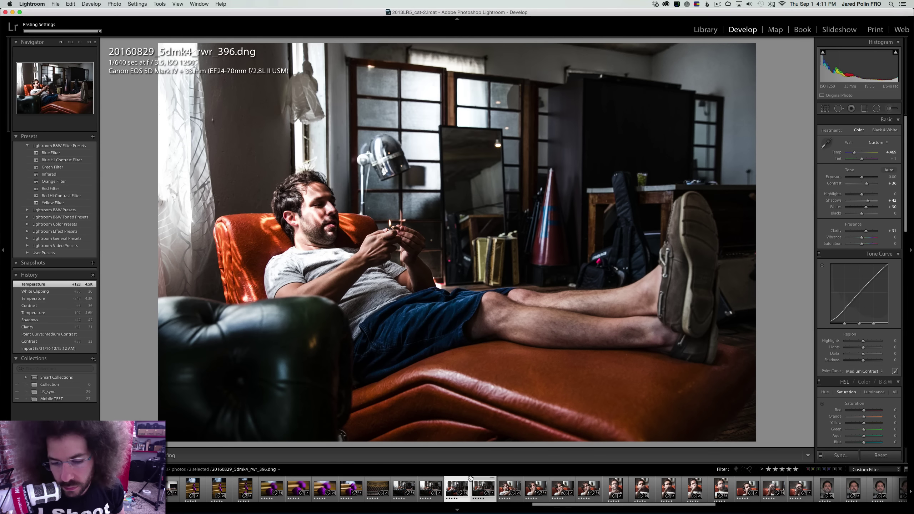
# Compare shot 398 in black and white, leaving it in colour
pyautogui.click(476, 481)
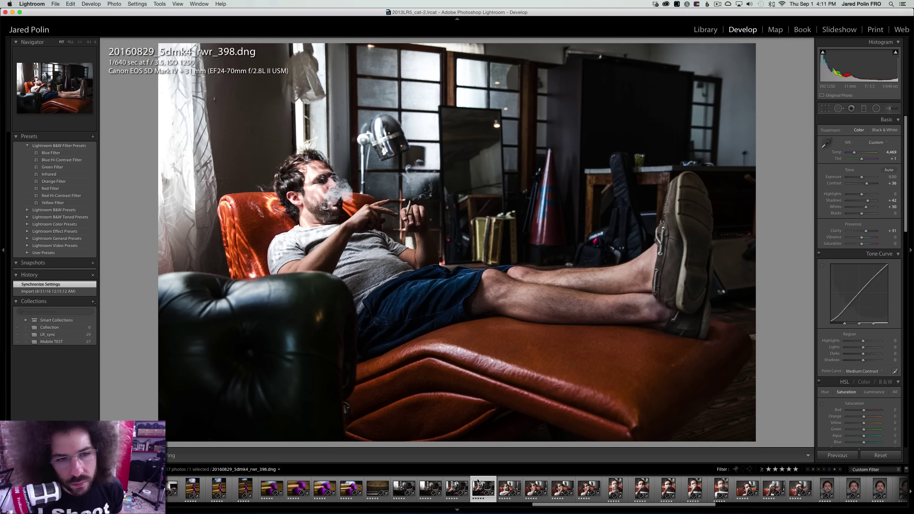
pyautogui.press('v')
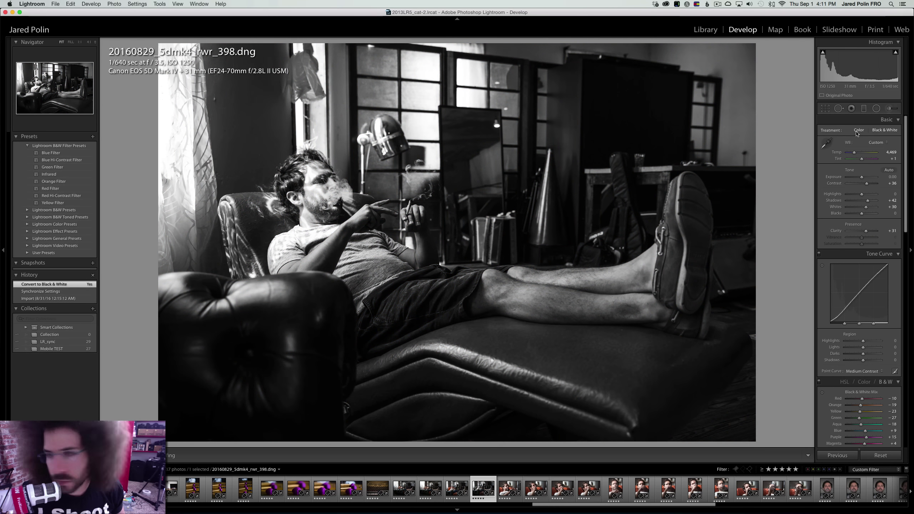
pyautogui.click(858, 131)
pyautogui.click(887, 131)
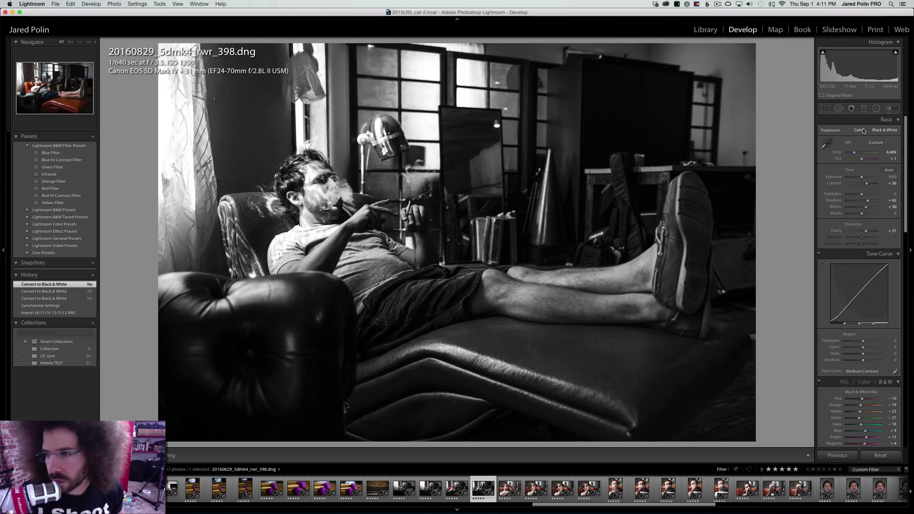
pyautogui.click(863, 131)
pyautogui.press('Right')
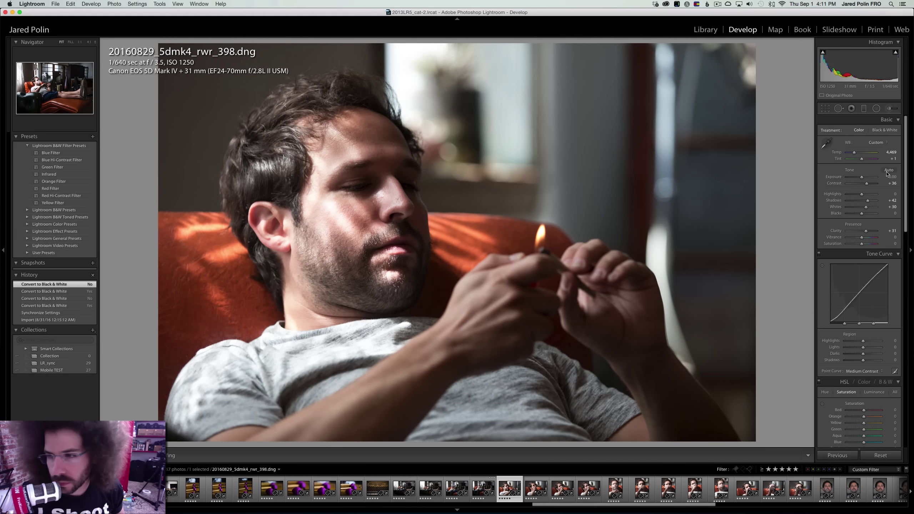
# Raise shot 400's Contrast to +46, undo a trial exposure boost, and apply a Medium Contrast curve
pyautogui.click(869, 183)
pyautogui.click(869, 177)
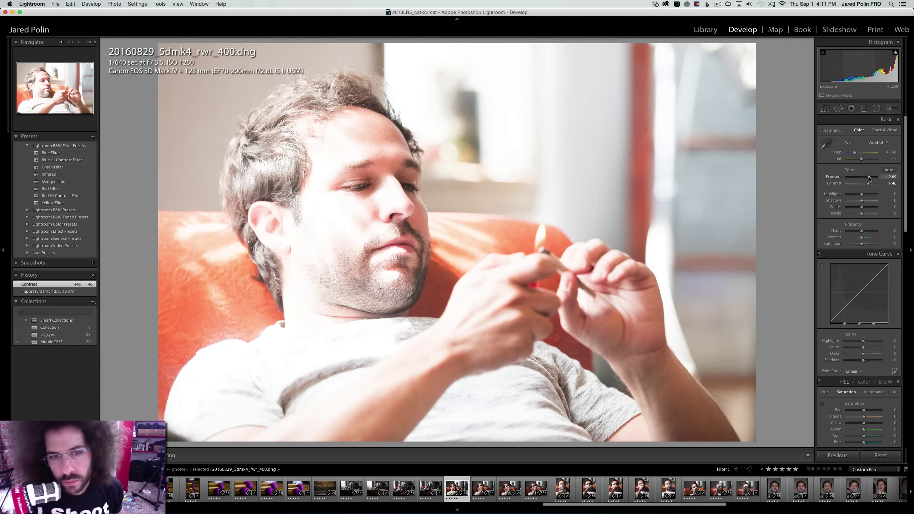
pyautogui.press('super+z')
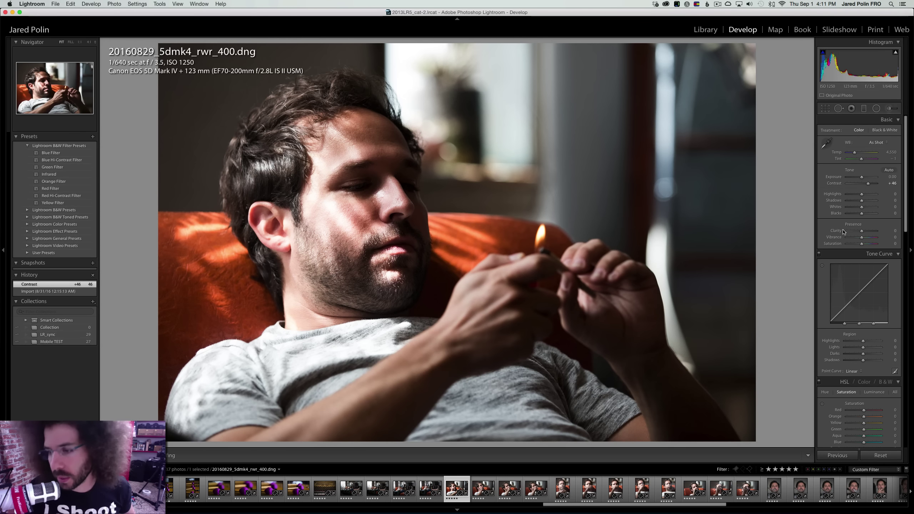
pyautogui.click(853, 371)
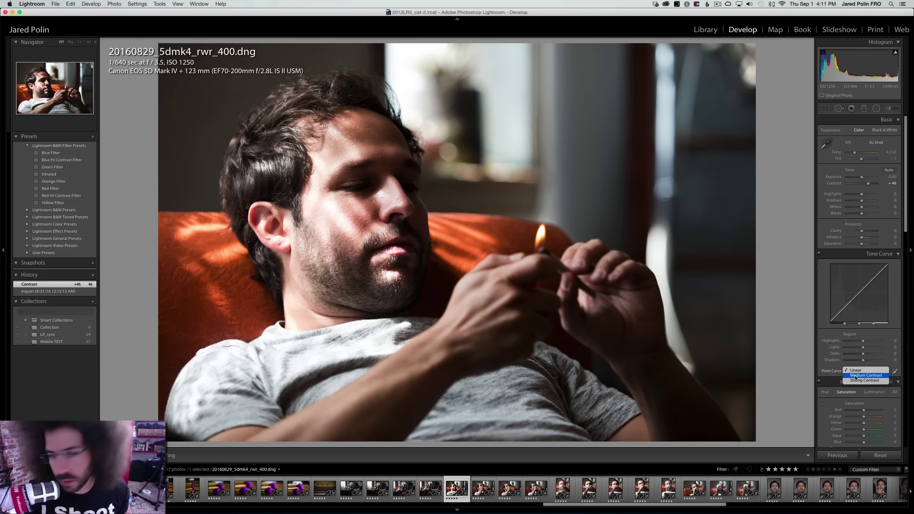
pyautogui.click(857, 377)
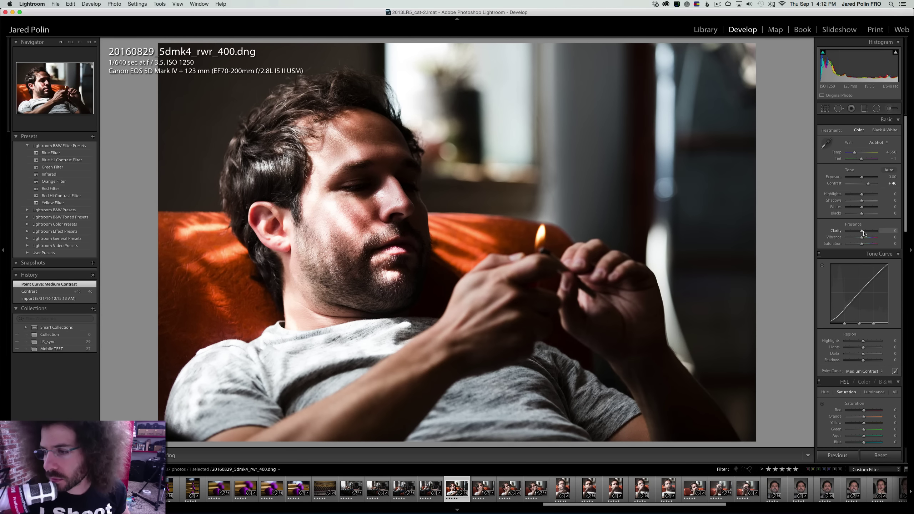
# Set Clarity +17, Shadows +40, Contrast +61, Blacks -9 and cool Temp to 4,107
pyautogui.moveTo(864, 234); pyautogui.dragTo(867, 232)
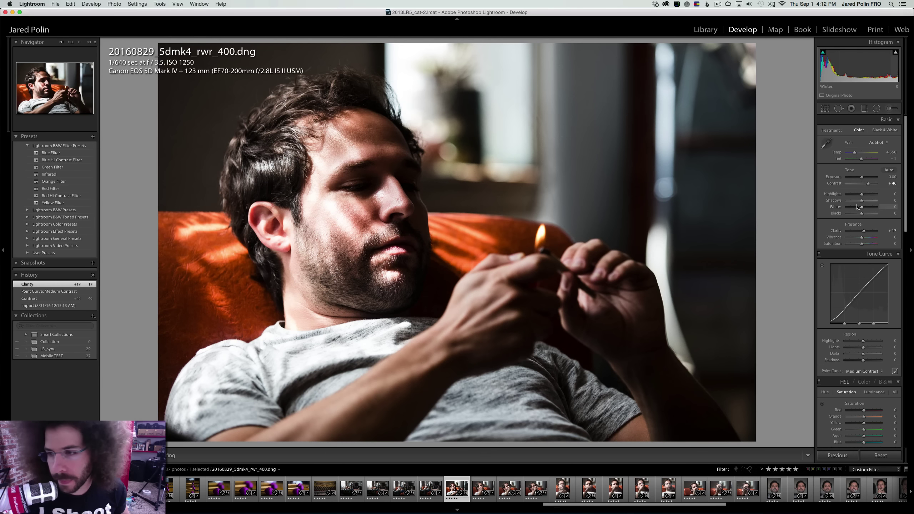
pyautogui.click(868, 200)
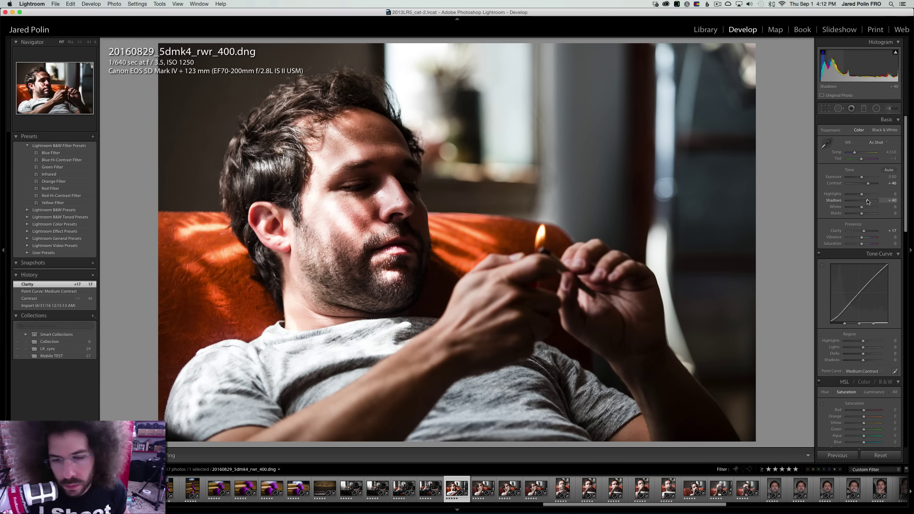
pyautogui.click(872, 186)
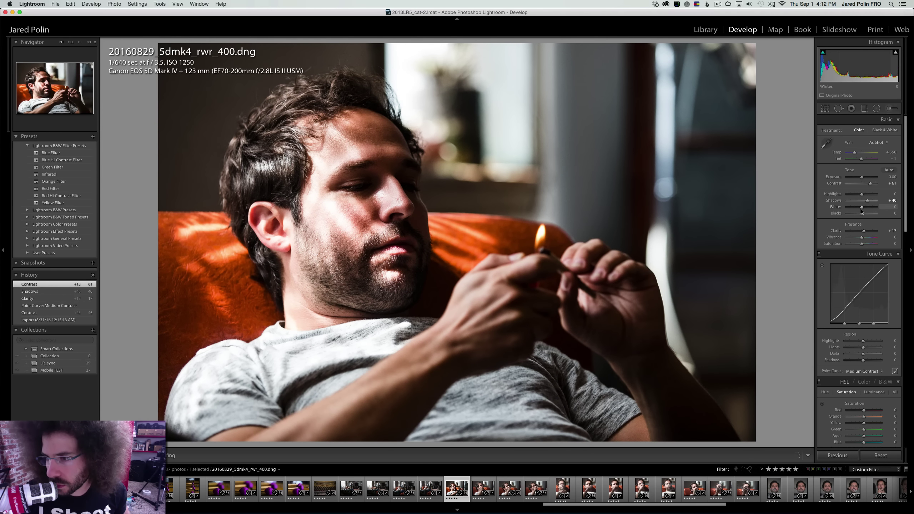
pyautogui.moveTo(861, 215); pyautogui.dragTo(860, 215)
pyautogui.moveTo(855, 155); pyautogui.dragTo(854, 155)
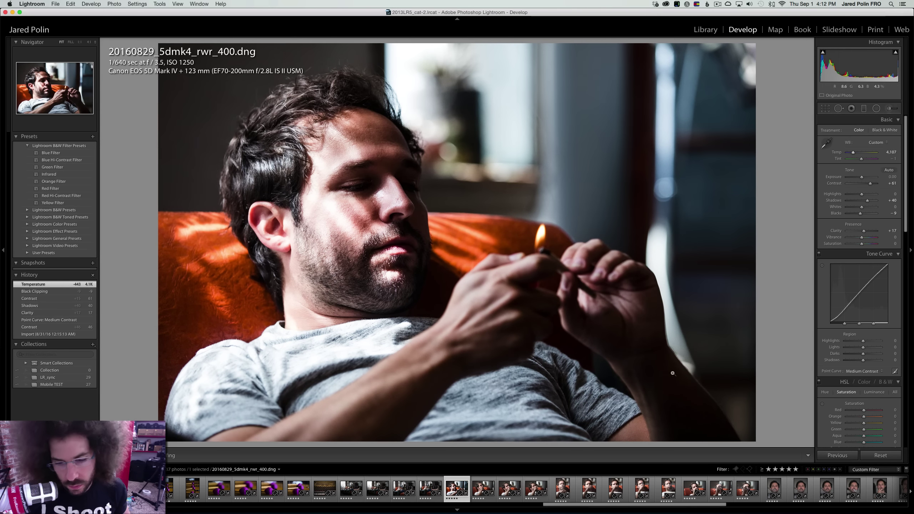
# Sync shot 400's settings onto the next three shots
pyautogui.keyDown('shift'); pyautogui.click(537, 490); pyautogui.keyUp('shift')
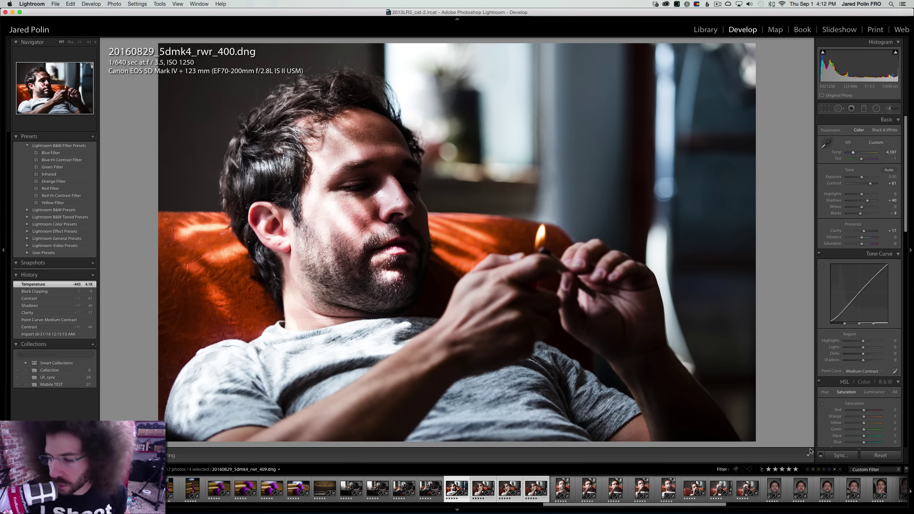
pyautogui.press('super+shift+s')
pyautogui.press('Return')
# Preview shot 402 in black and white and back, then try and undo exposure changes
pyautogui.click(475, 482)
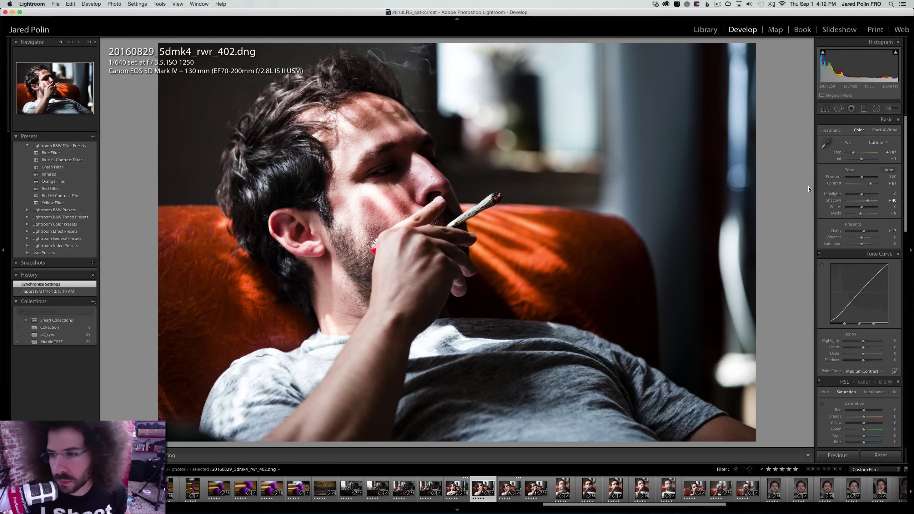
pyautogui.click(884, 130)
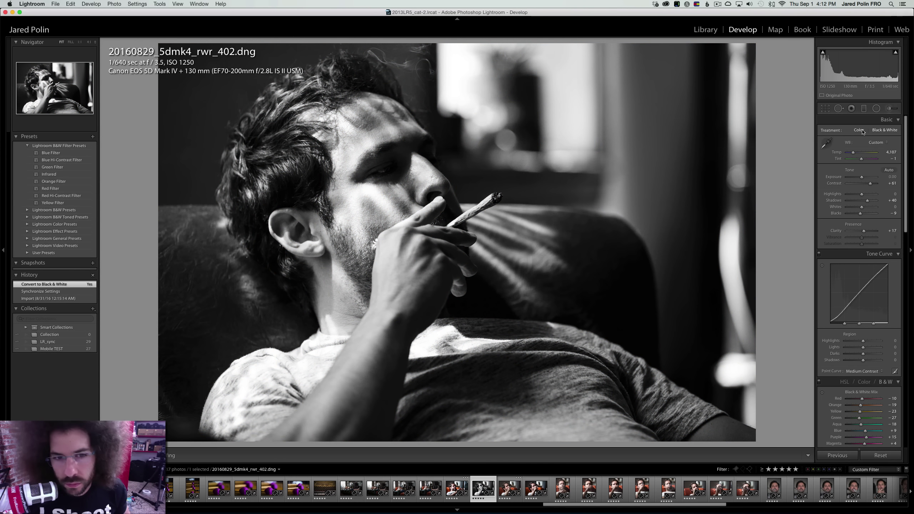
pyautogui.click(859, 130)
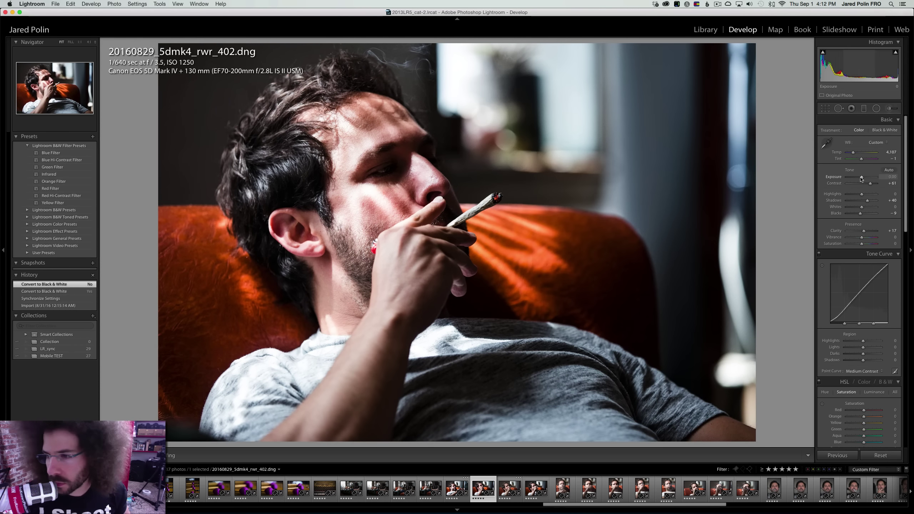
pyautogui.moveTo(861, 179); pyautogui.dragTo(866, 179)
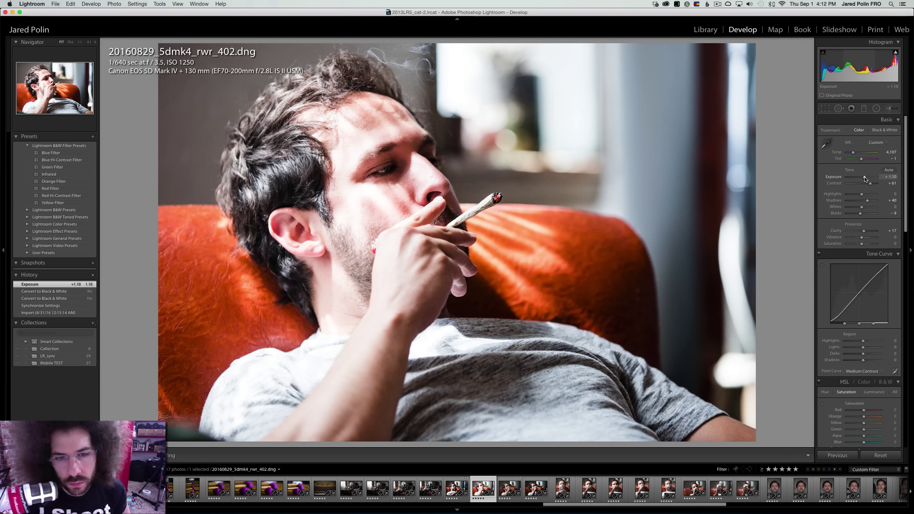
pyautogui.press('super+z')
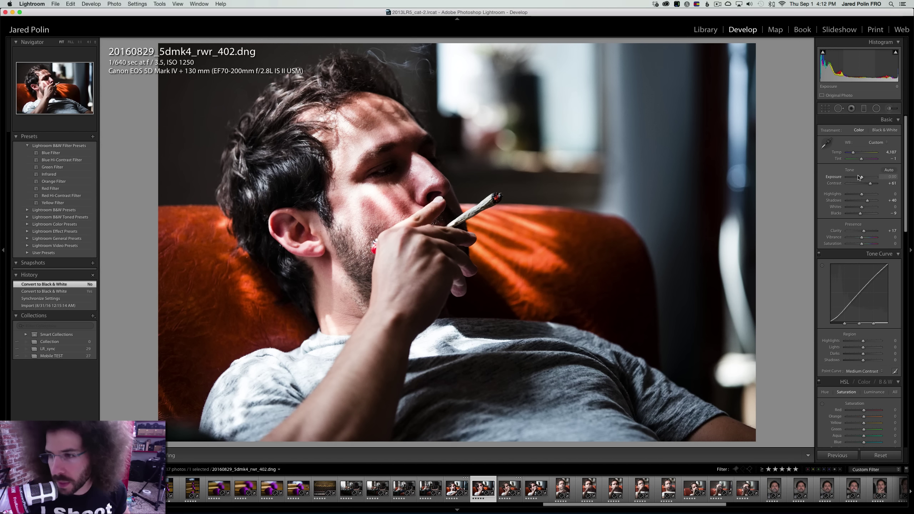
pyautogui.moveTo(861, 178); pyautogui.dragTo(860, 179)
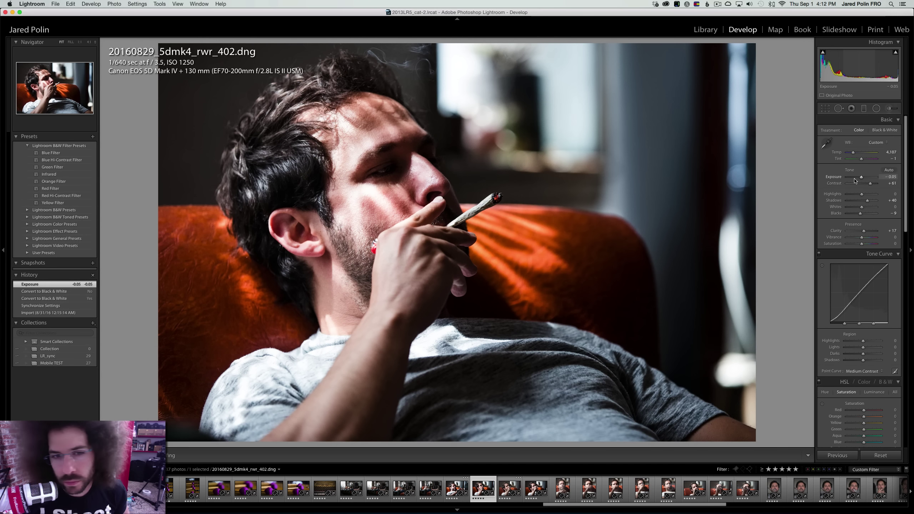
pyautogui.press('cmd+z')
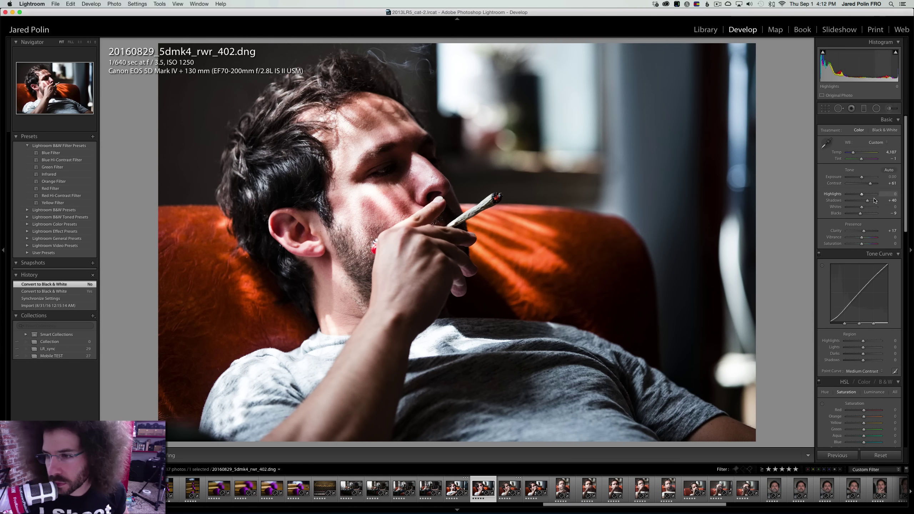
# Lift the shadows on shots 400 and 402, settling 402 at +56, and inspect it at 1:1
pyautogui.moveTo(868, 201); pyautogui.dragTo(874, 203)
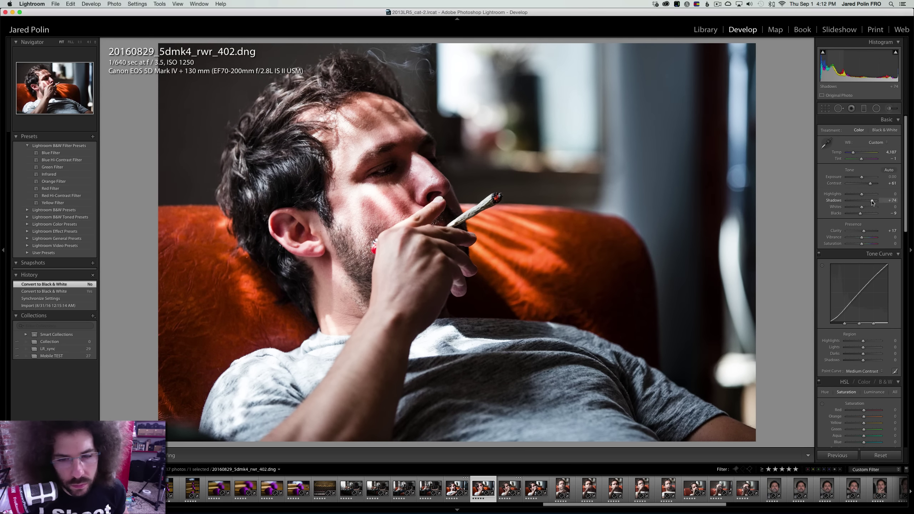
pyautogui.press('Left')
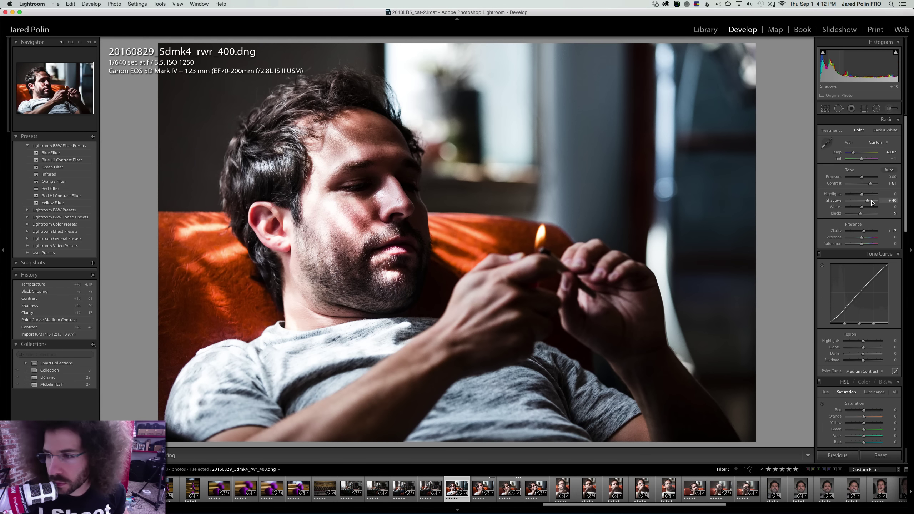
pyautogui.click(873, 203)
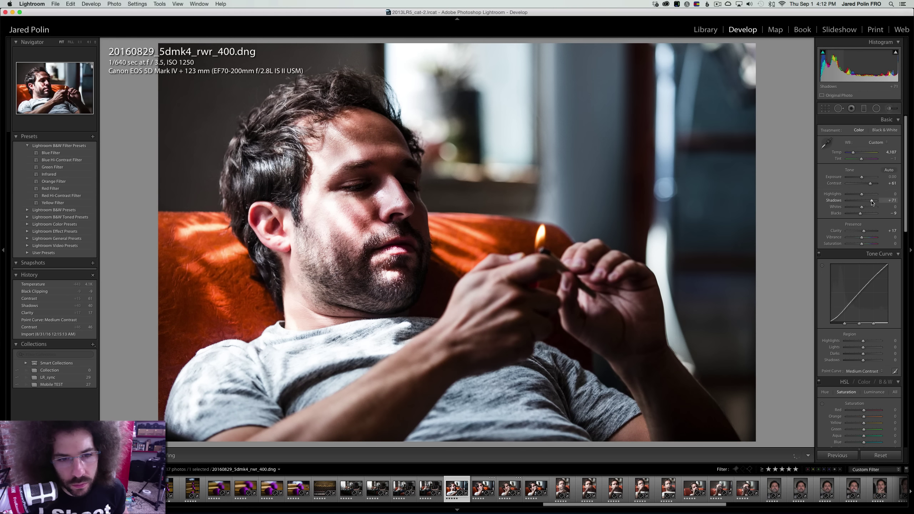
pyautogui.moveTo(871, 202); pyautogui.dragTo(873, 202)
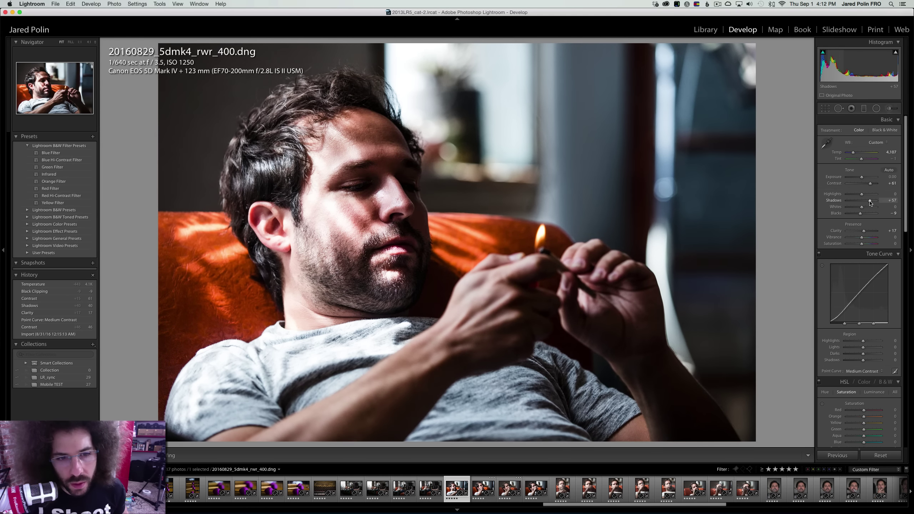
pyautogui.press('Right')
pyautogui.moveTo(871, 203); pyautogui.dragTo(858, 231)
pyautogui.click(496, 196)
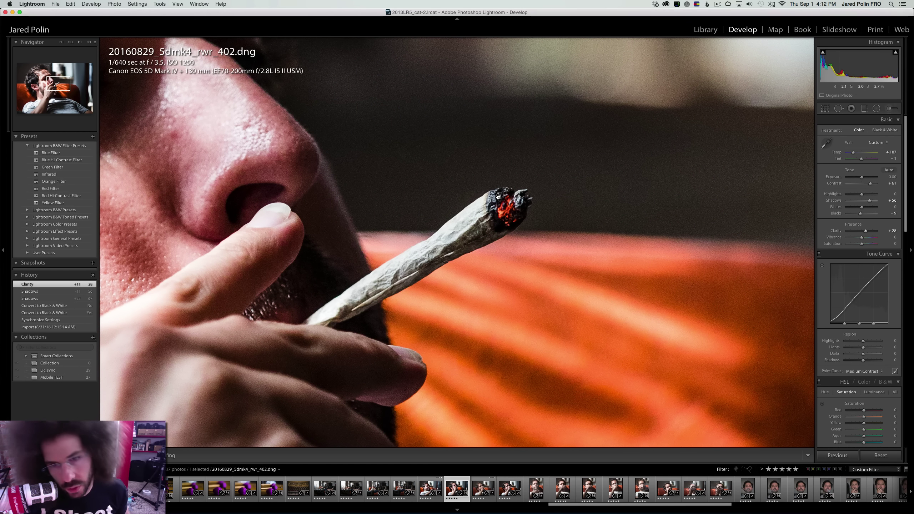
pyautogui.click(498, 197)
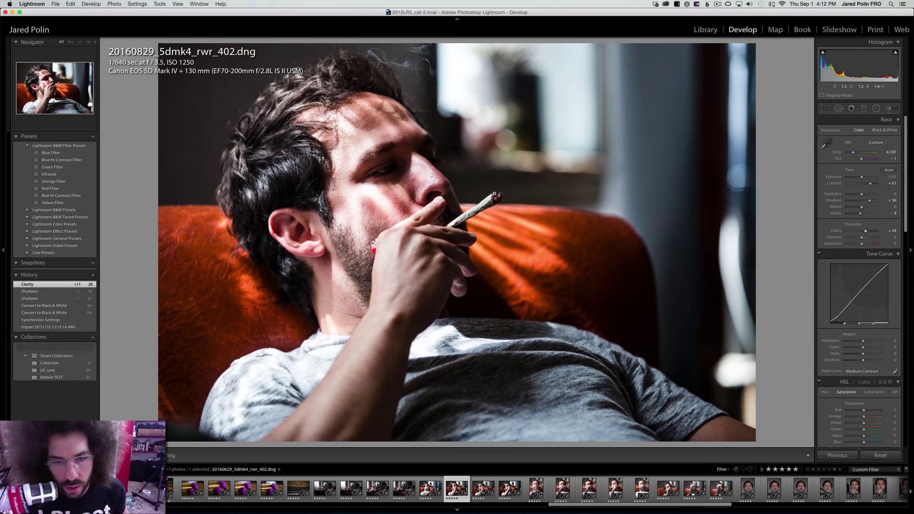
pyautogui.press('Right')
pyautogui.press('Right')
pyautogui.press('Right')
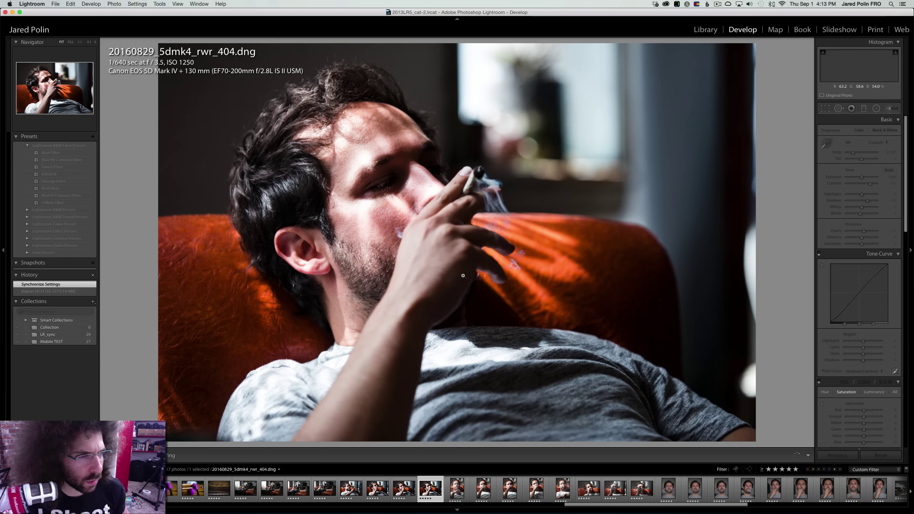
# Synchronize the current settings onto shot 409 and make it the active photo
pyautogui.keyDown('shift'); pyautogui.click(483, 489); pyautogui.keyUp('shift')
pyautogui.click(838, 456)
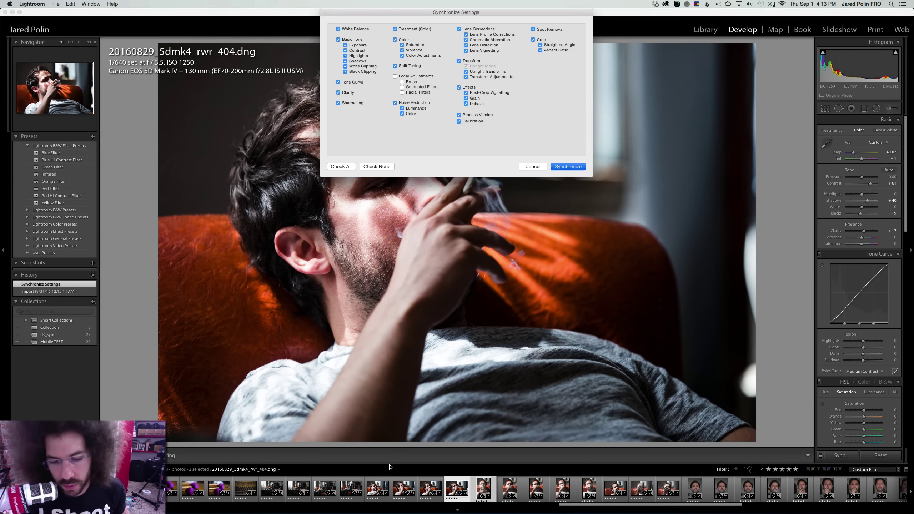
pyautogui.press('Return')
pyautogui.click(493, 490)
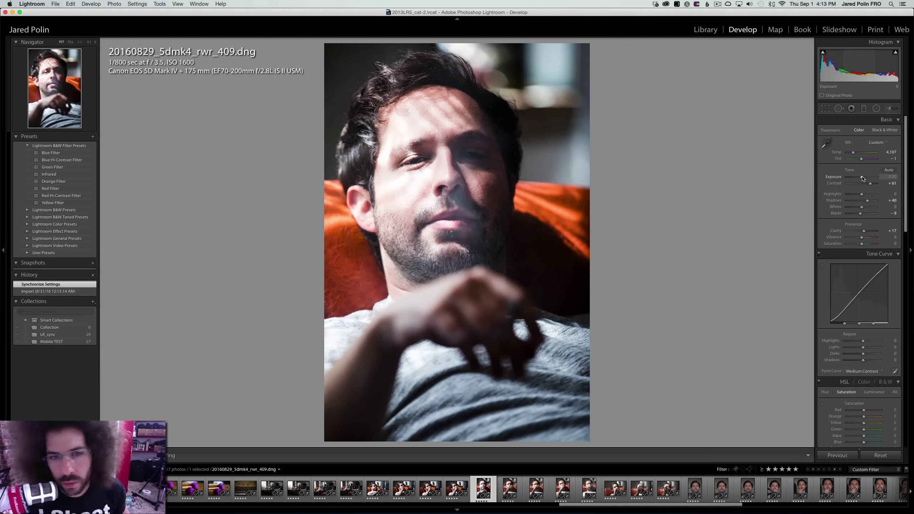
# Darken shot 409's exposure and try Dehaze, then undo the Dehaze change
pyautogui.moveTo(863, 177); pyautogui.dragTo(863, 178)
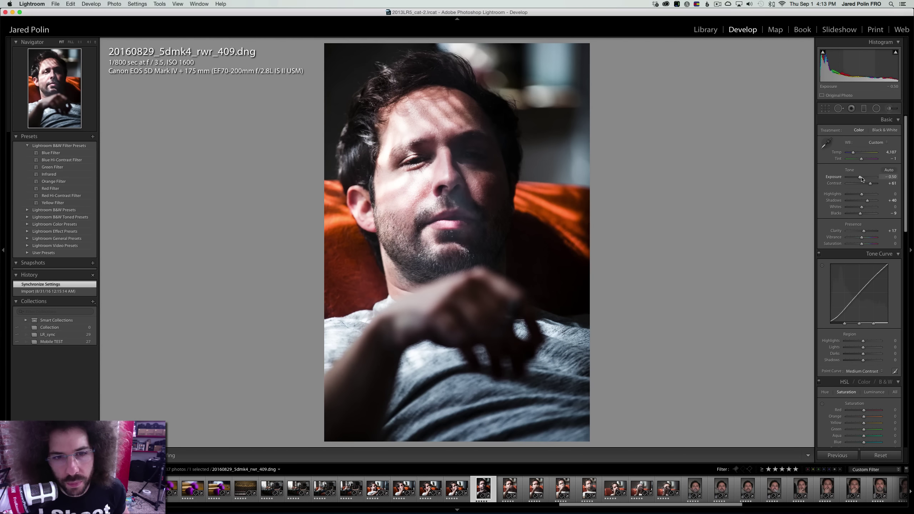
pyautogui.scroll(-10, 855, 182)
pyautogui.scroll(-5, 853, 183)
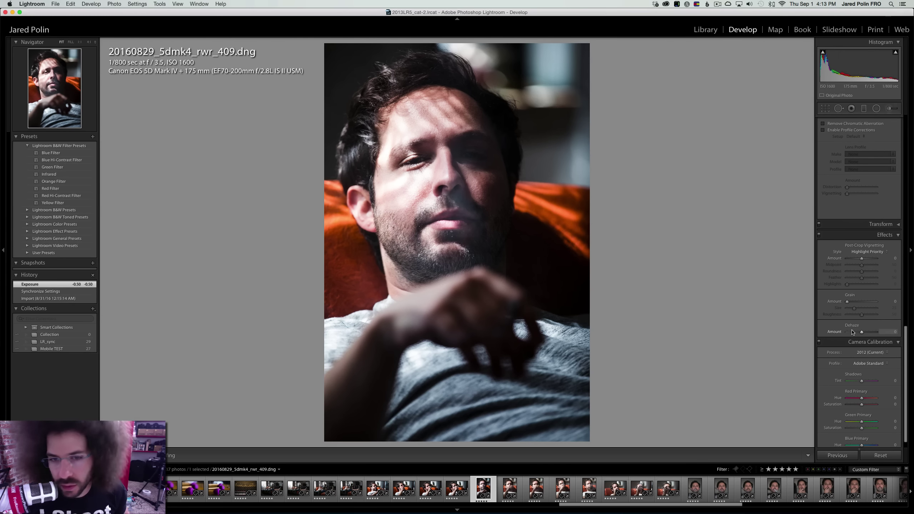
pyautogui.moveTo(853, 332); pyautogui.dragTo(864, 331)
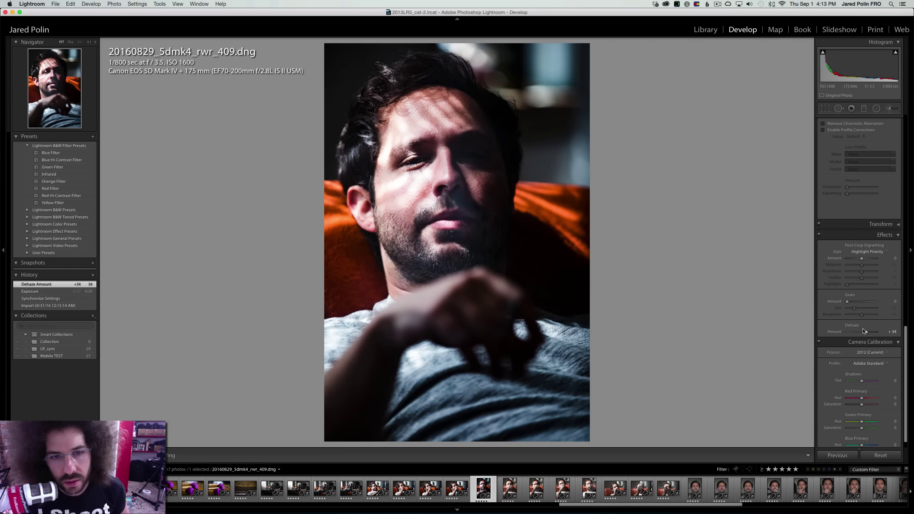
pyautogui.press('super+z')
pyautogui.scroll(10, 840, 208)
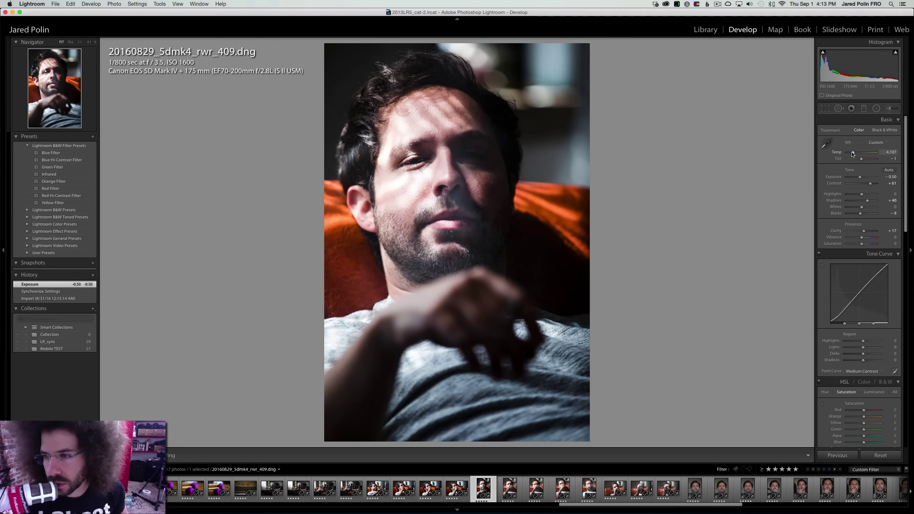
# Set 409 to Temp 4,469, Exposure -0.12, Clarity +28, lower Whites, and preview it in black and white
pyautogui.moveTo(855, 153); pyautogui.dragTo(855, 153)
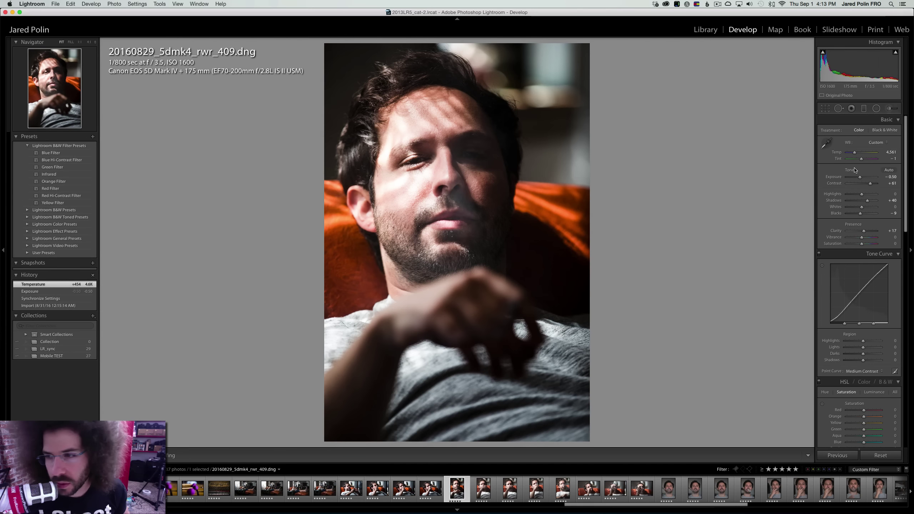
pyautogui.moveTo(861, 177)
pyautogui.mouseDown()
pyautogui.moveTo(872, 183)
pyautogui.moveTo(854, 194)
pyautogui.mouseUp()
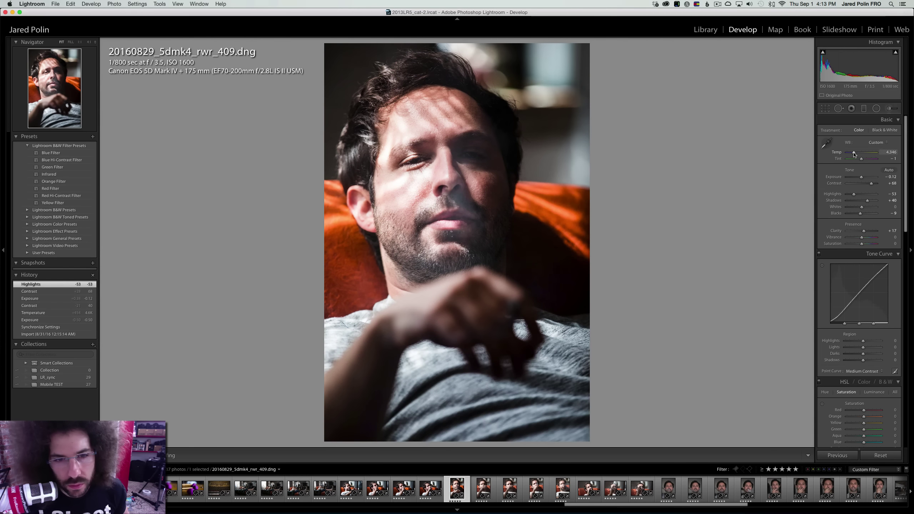
pyautogui.moveTo(855, 154); pyautogui.dragTo(855, 154)
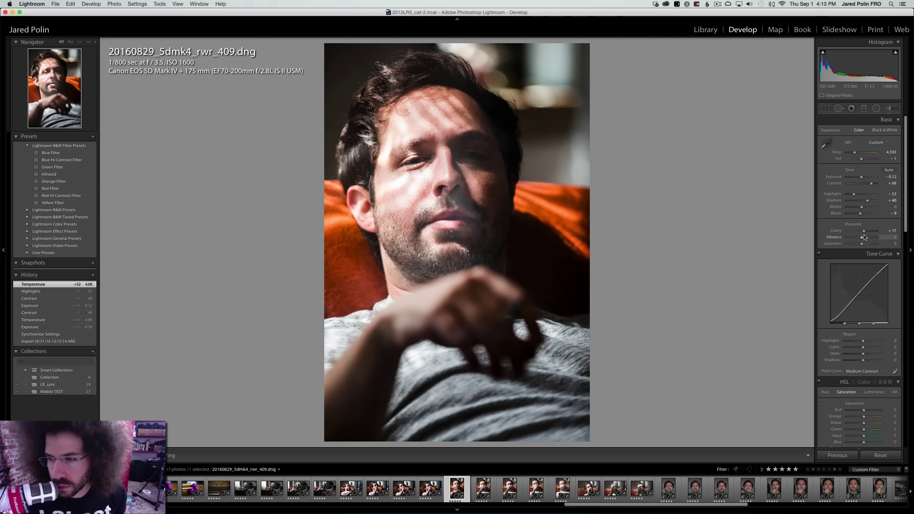
pyautogui.moveTo(864, 230); pyautogui.dragTo(859, 213)
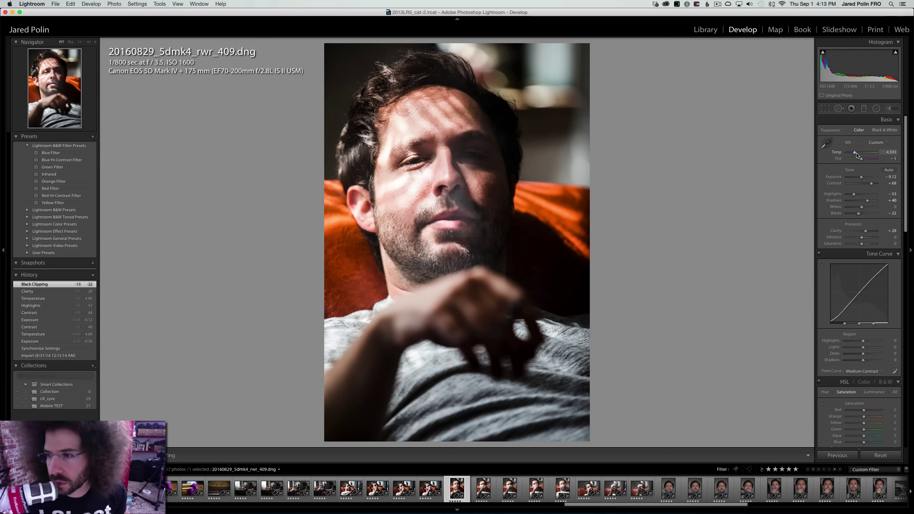
pyautogui.moveTo(856, 154); pyautogui.dragTo(856, 155)
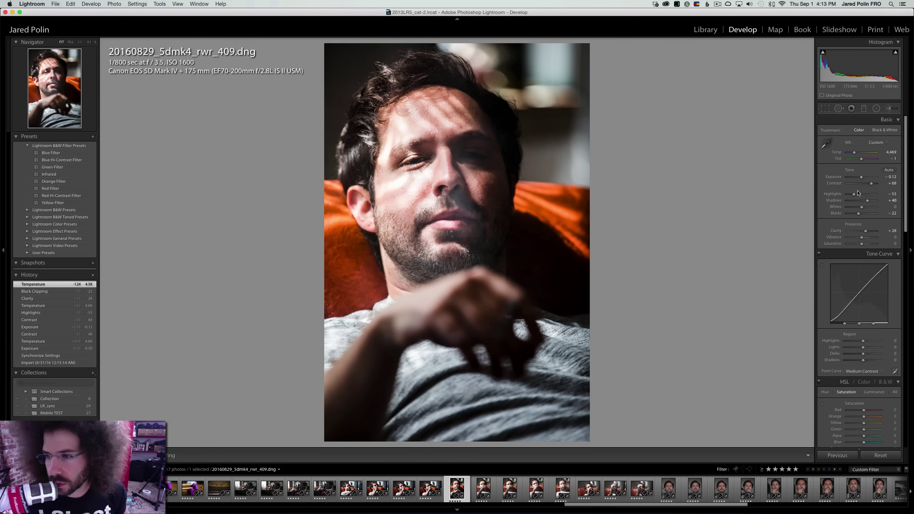
pyautogui.moveTo(862, 207); pyautogui.dragTo(858, 208)
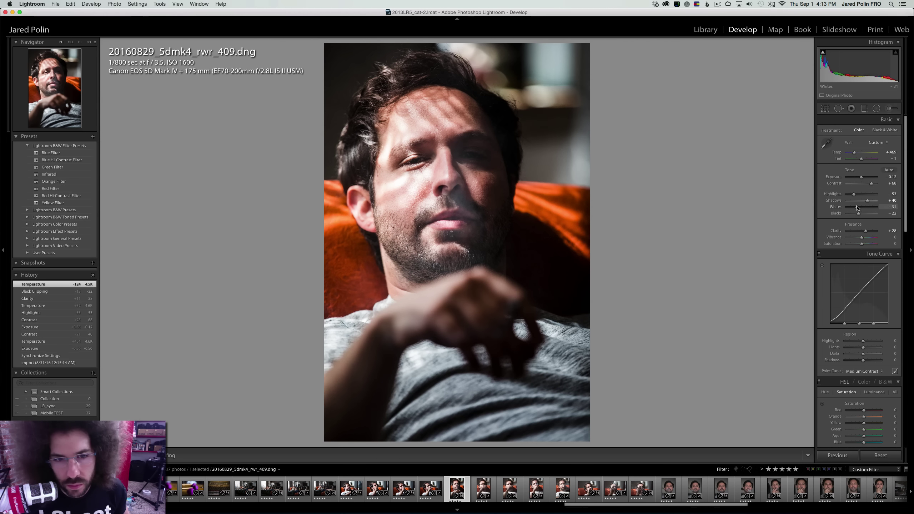
pyautogui.click(875, 132)
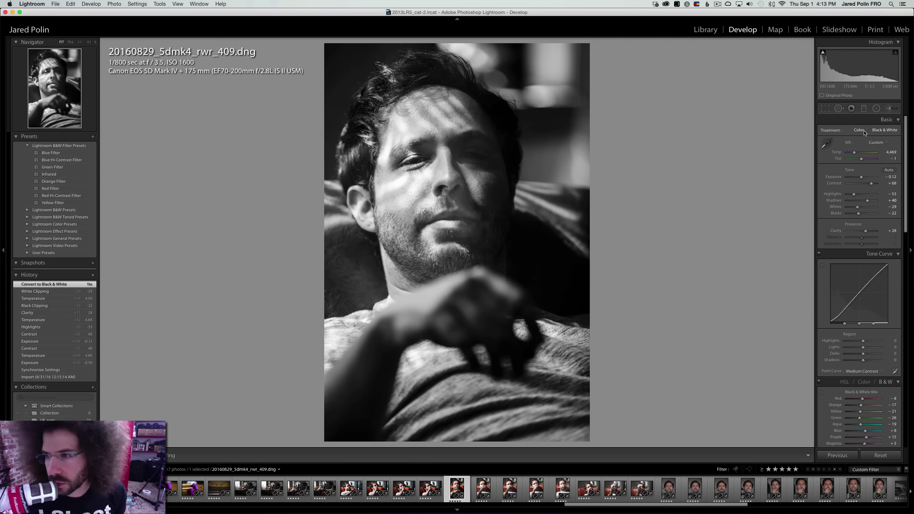
# Compare 409 in black and white, keep it in colour, and select shots 409–413
pyautogui.click(863, 132)
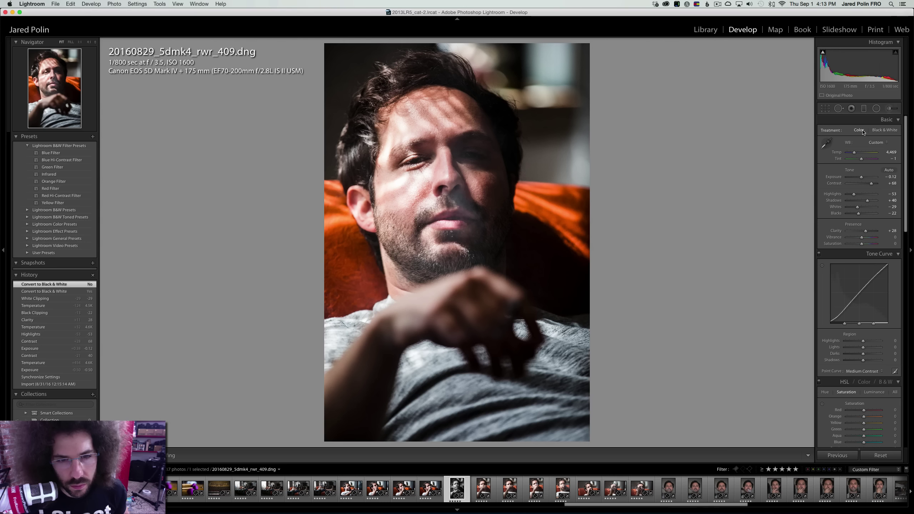
pyautogui.click(885, 131)
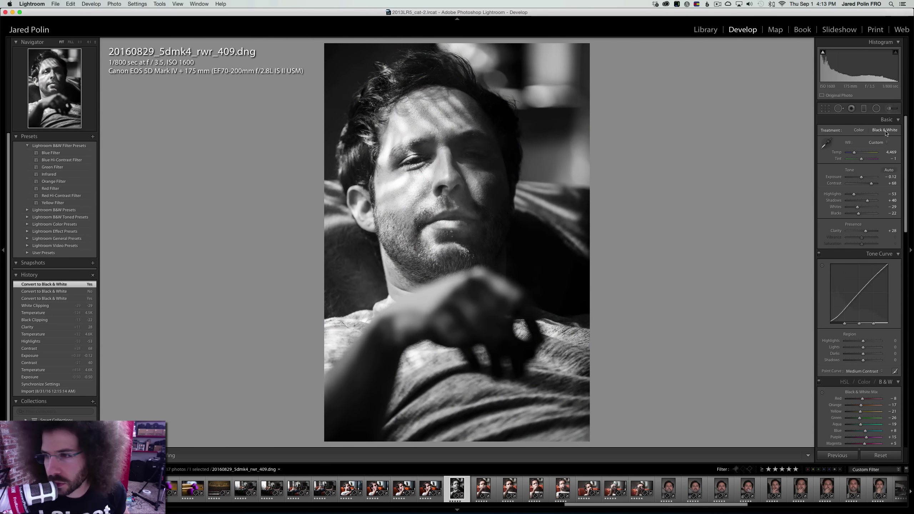
pyautogui.click(859, 130)
pyautogui.keyDown('shift'); pyautogui.click(564, 487); pyautogui.keyUp('shift')
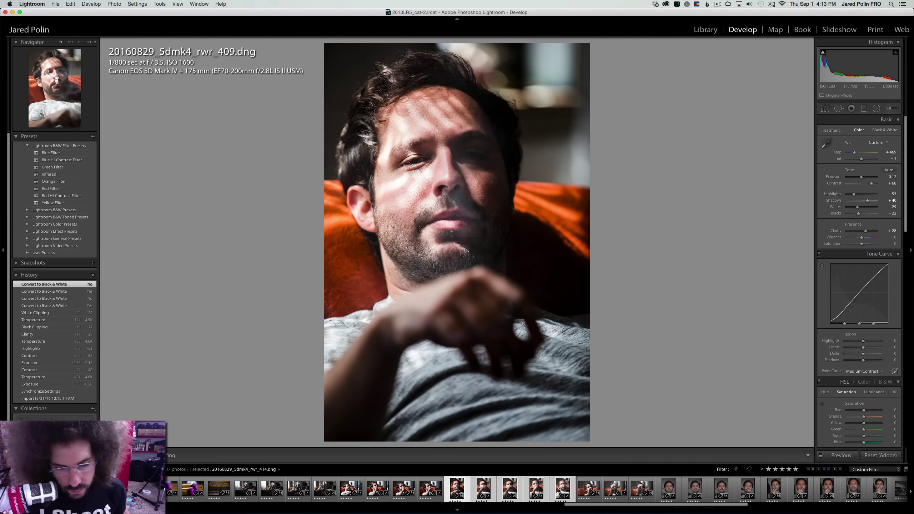
# Open shot 411 alone and try desaturating the orange couch, then undo it
pyautogui.click(492, 486)
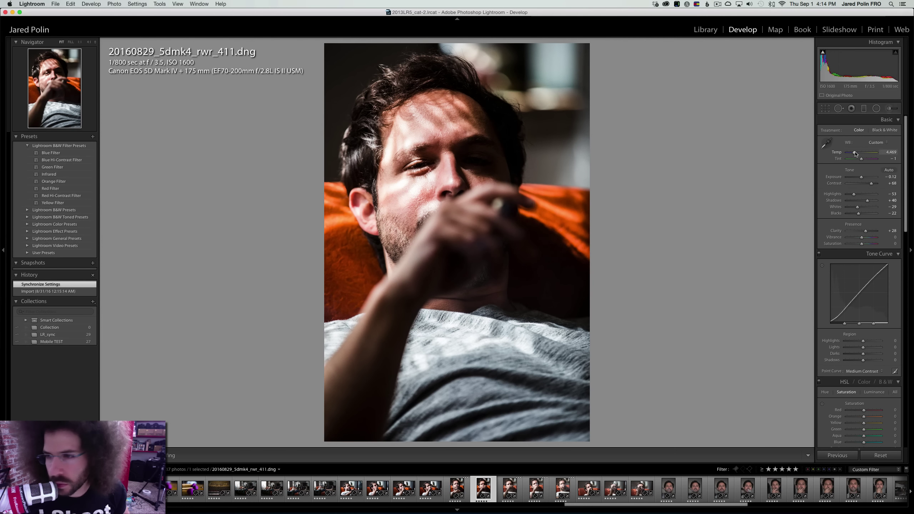
pyautogui.moveTo(854, 154); pyautogui.dragTo(854, 154)
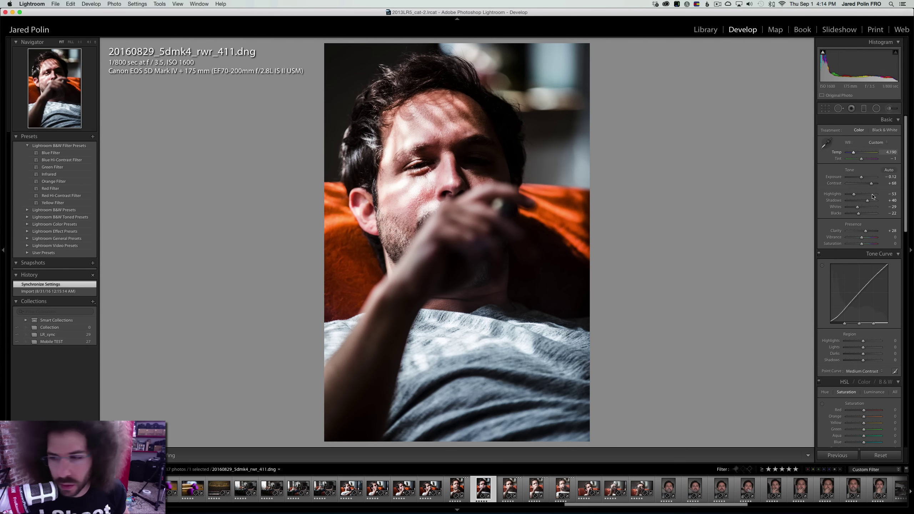
pyautogui.scroll(-6, 857, 201)
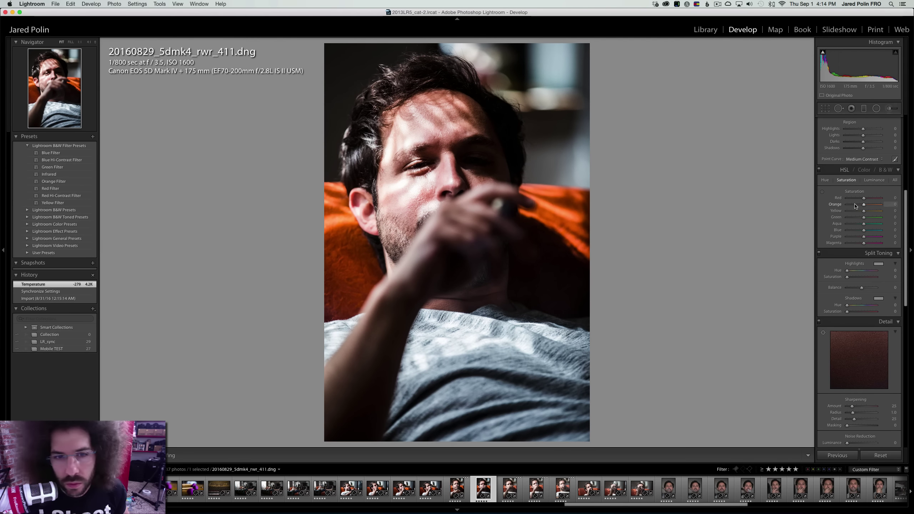
pyautogui.click(857, 205)
pyautogui.press('super+z')
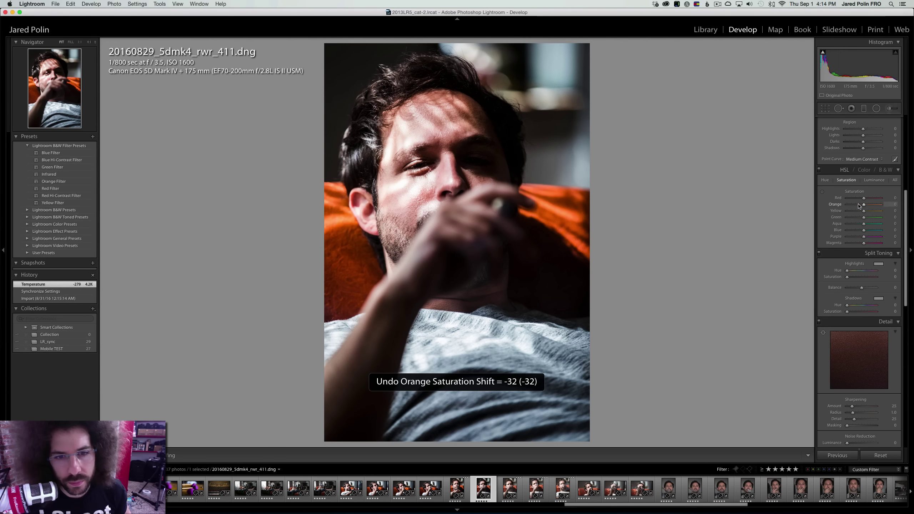
pyautogui.scroll(6, 849, 184)
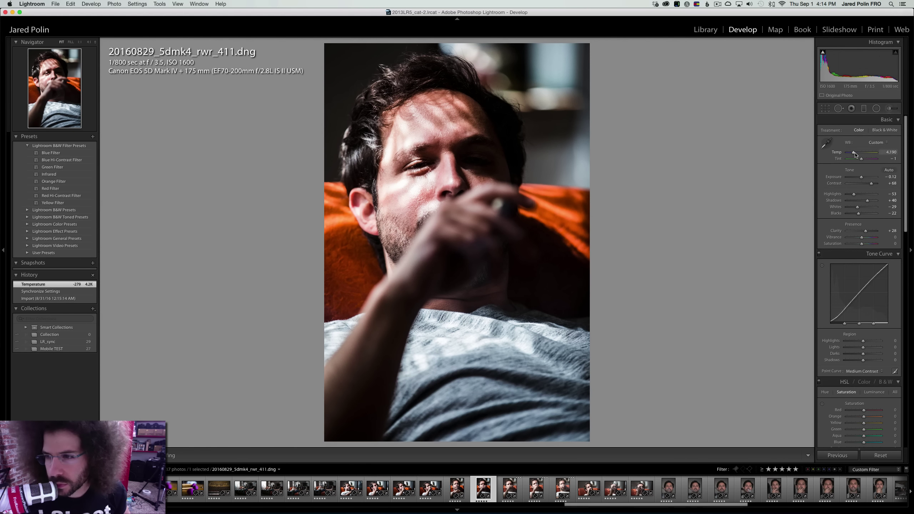
# Compare 411 against shot 409 and set its Highlights to -39
pyautogui.moveTo(855, 155); pyautogui.dragTo(856, 155)
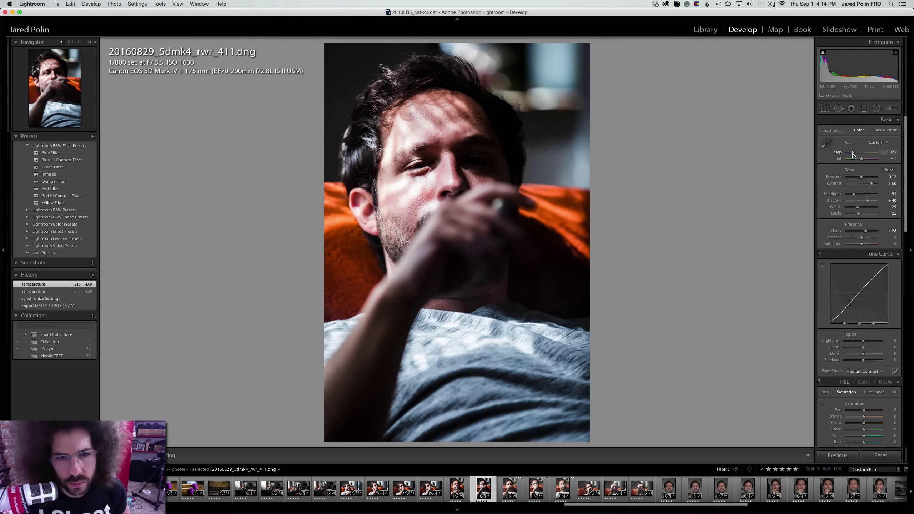
pyautogui.press('super+z')
pyautogui.press('Left')
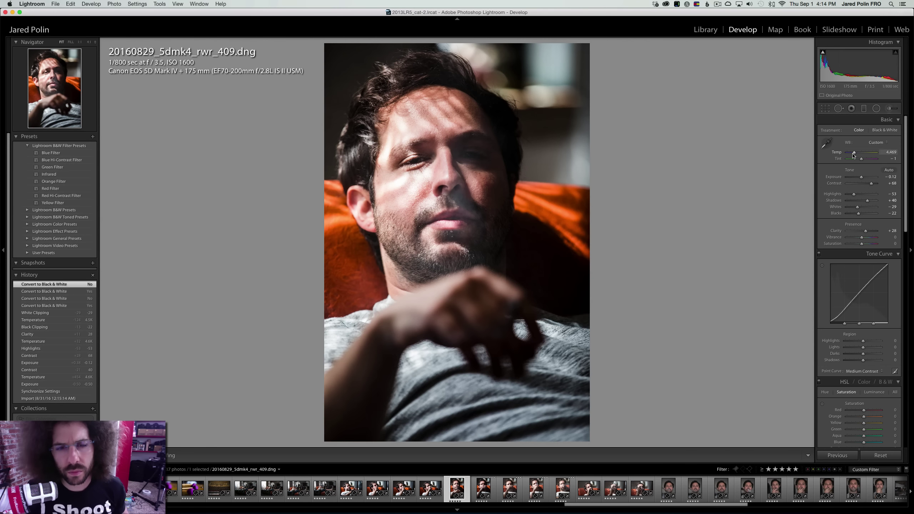
pyautogui.press('Right')
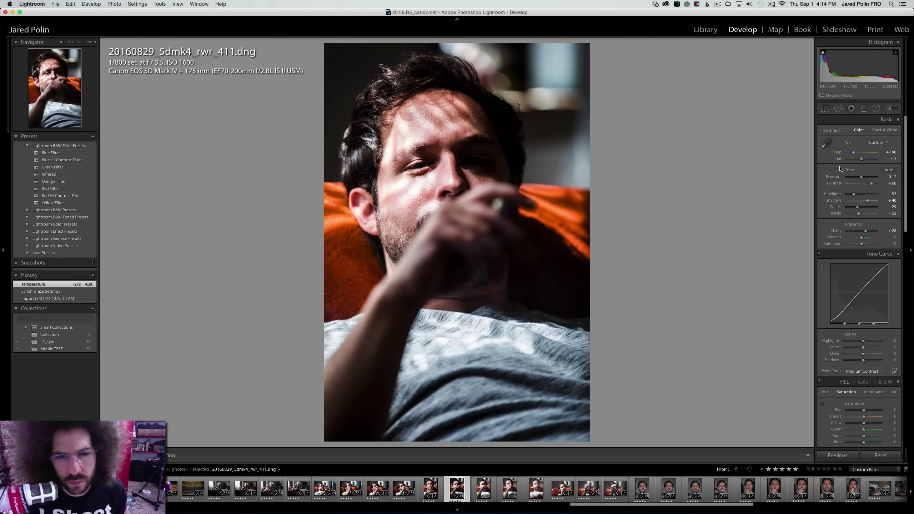
pyautogui.moveTo(856, 195); pyautogui.dragTo(873, 185)
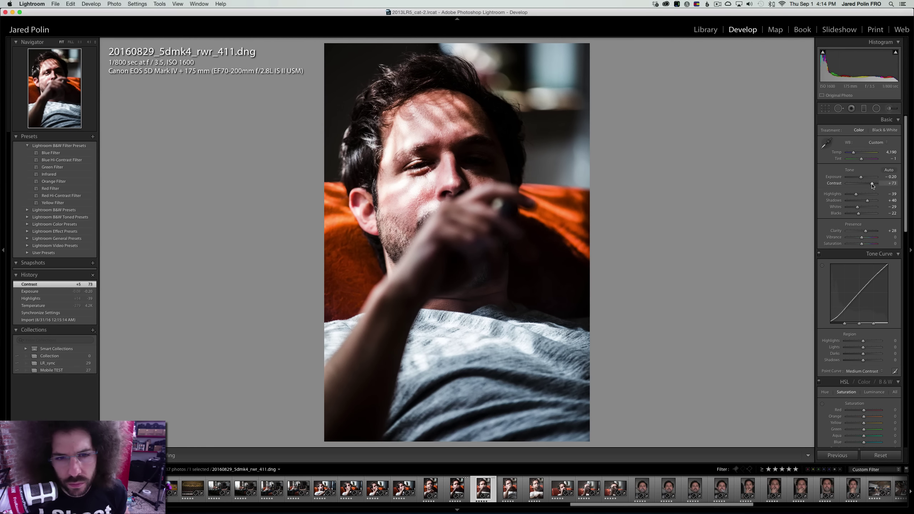
pyautogui.press('Right')
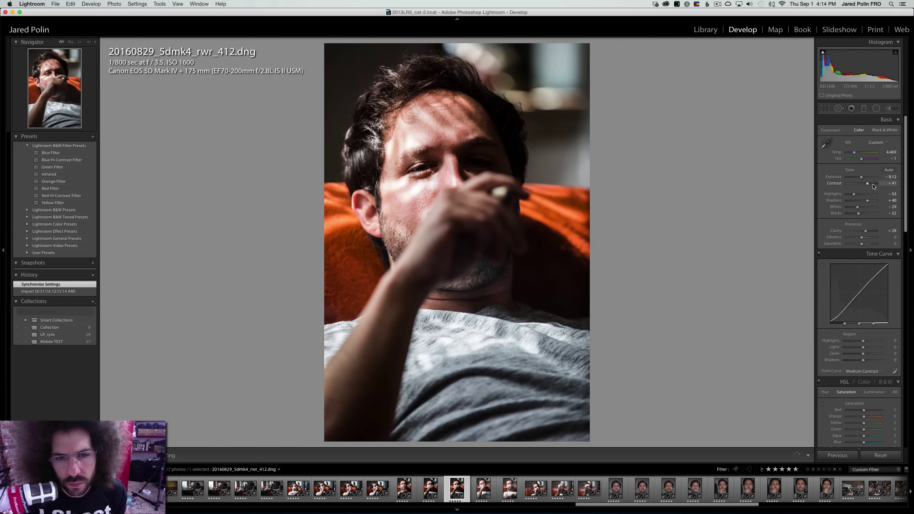
# Raise contrast, cool the temperature and brighten the whites on shot 412
pyautogui.moveTo(874, 186); pyautogui.dragTo(871, 186)
pyautogui.moveTo(857, 155); pyautogui.dragTo(855, 155)
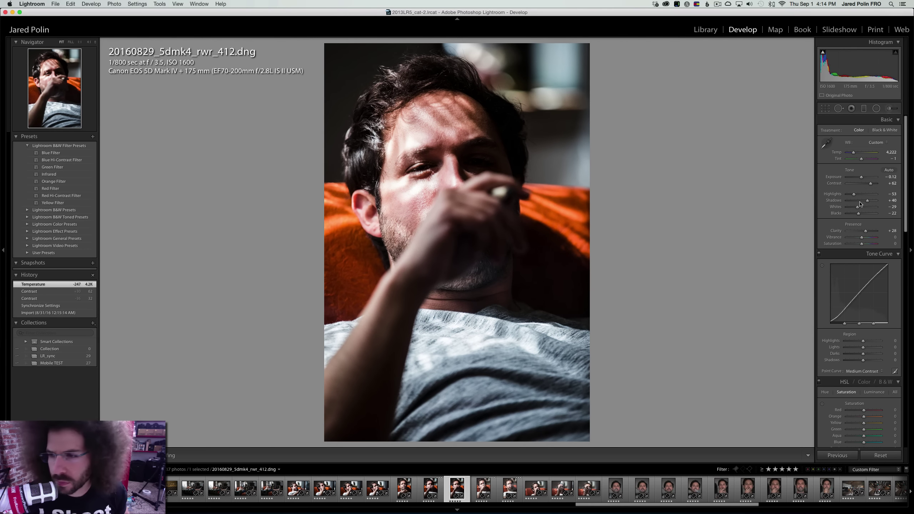
pyautogui.moveTo(858, 208); pyautogui.dragTo(860, 214)
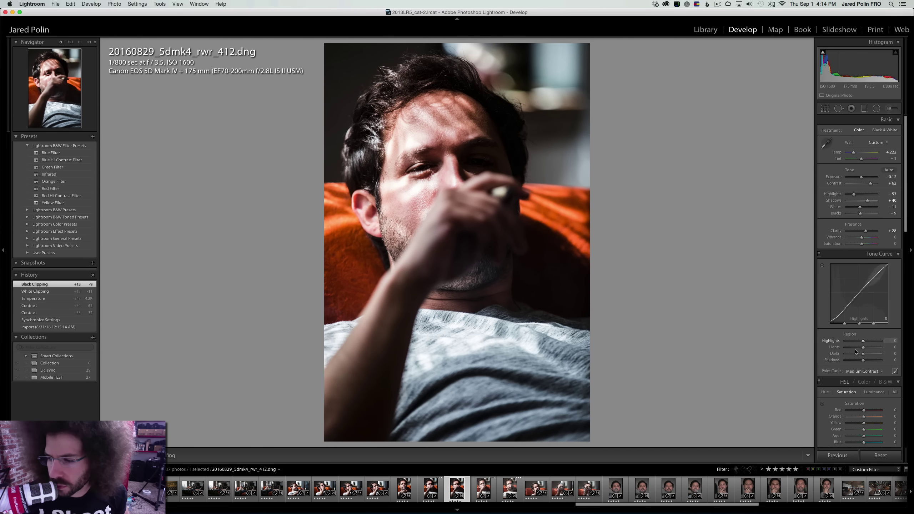
# Try the Linear and Strong Contrast point curves, then settle on Medium Contrast
pyautogui.click(859, 371)
pyautogui.click(857, 367)
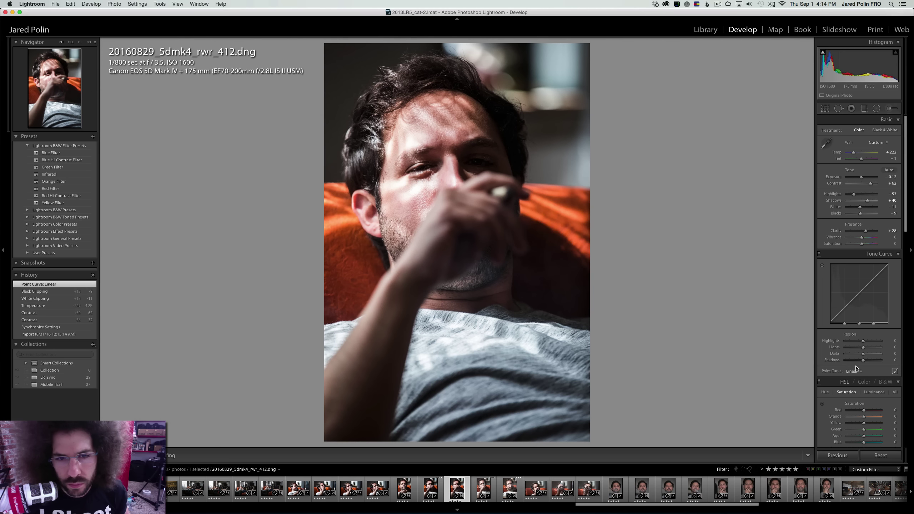
pyautogui.click(854, 371)
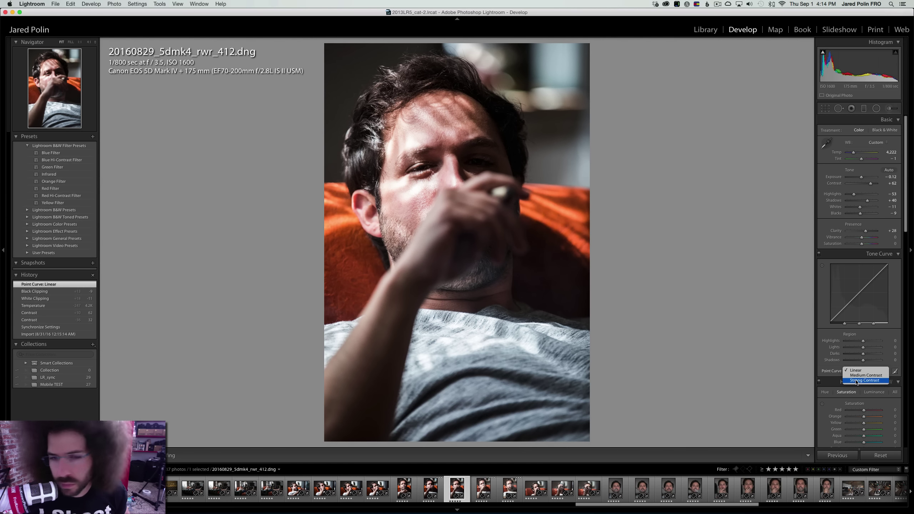
pyautogui.click(857, 383)
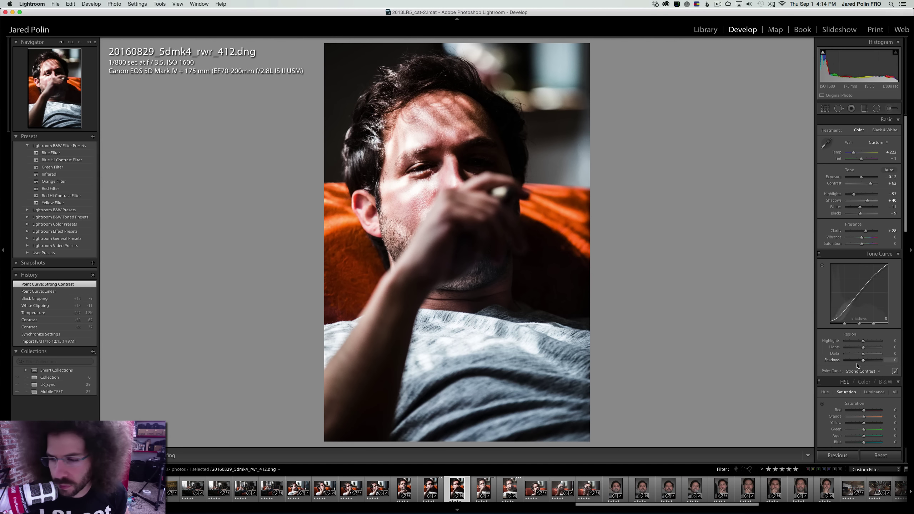
pyautogui.click(860, 371)
pyautogui.click(859, 366)
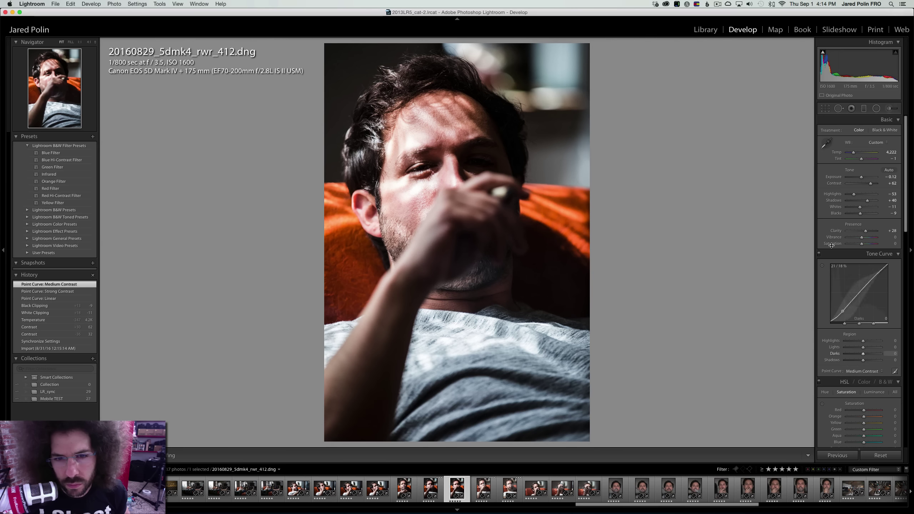
# Lift shot 412's shadows to +61, trying and undoing a Highlights drop to -67
pyautogui.click(871, 200)
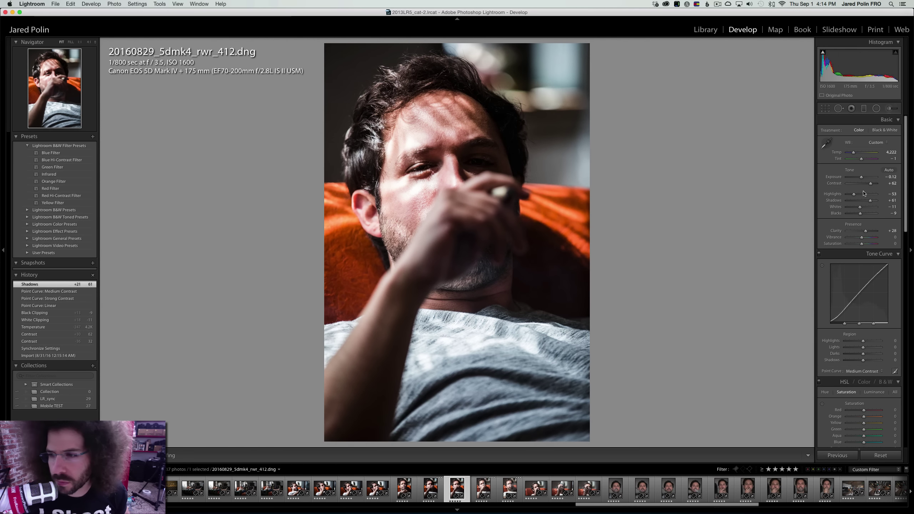
pyautogui.moveTo(863, 192); pyautogui.dragTo(853, 195)
pyautogui.press('super+z')
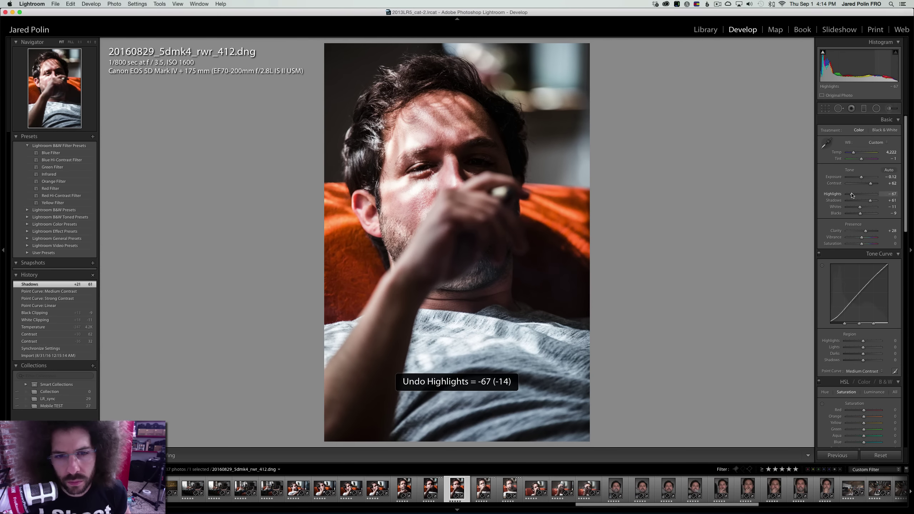
pyautogui.press('Left')
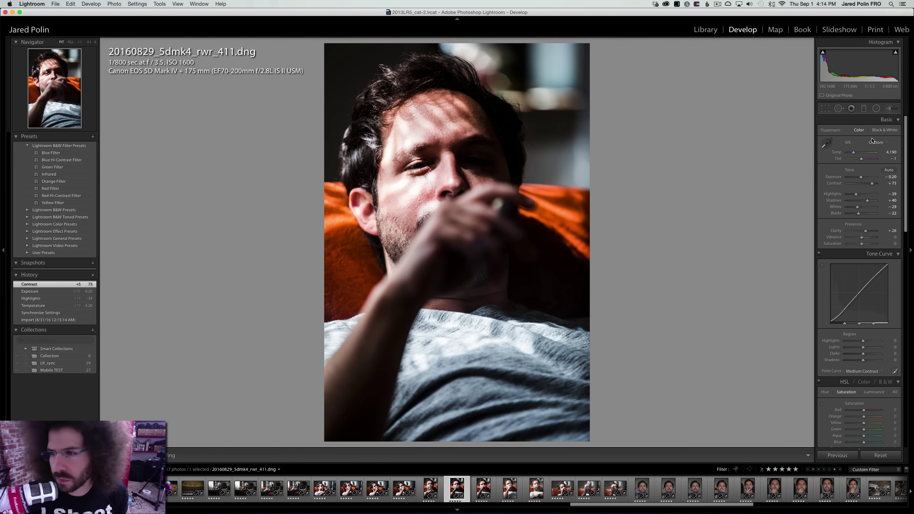
# Check shots 411 and 412 in black and white, returning both to colour
pyautogui.click(884, 130)
pyautogui.click(864, 132)
pyautogui.press('Right')
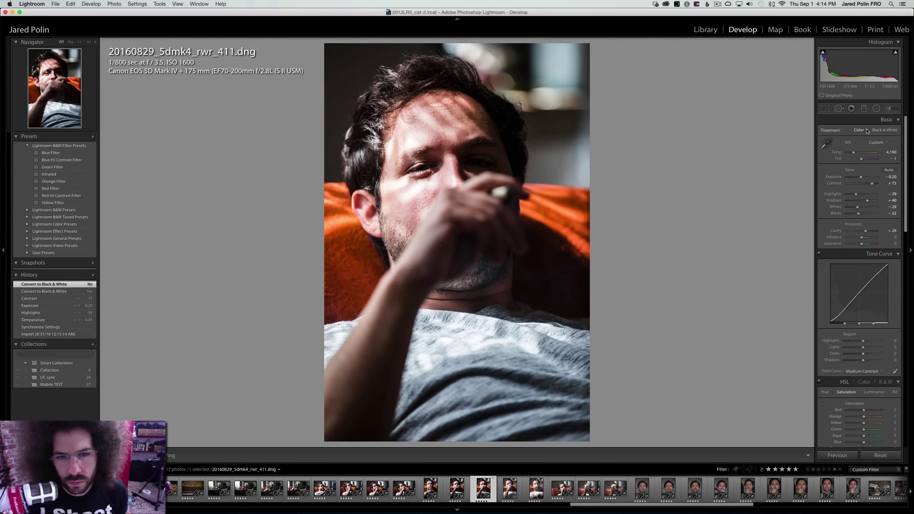
pyautogui.press('v')
pyautogui.click(865, 130)
# Give shot 413 a red label and cool its temperature to about 4,099
pyautogui.press('Right')
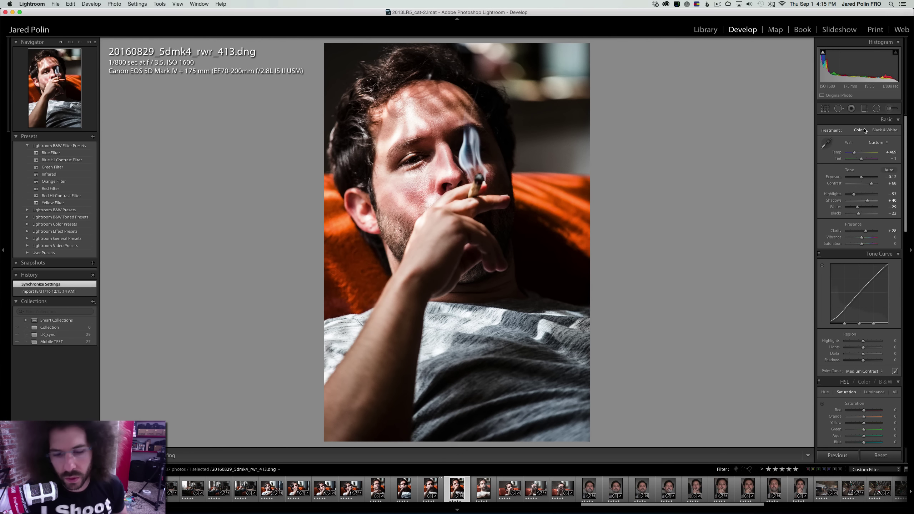
pyautogui.press('6')
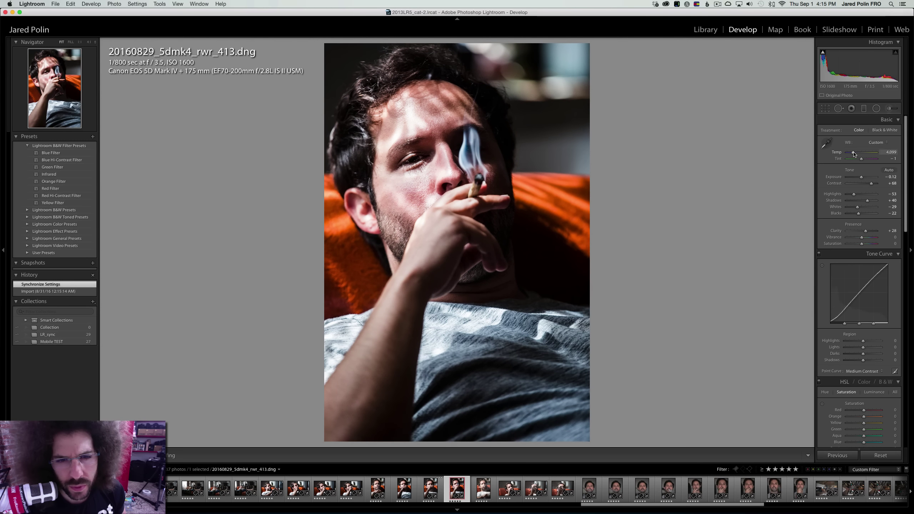
pyautogui.moveTo(854, 154); pyautogui.dragTo(854, 155)
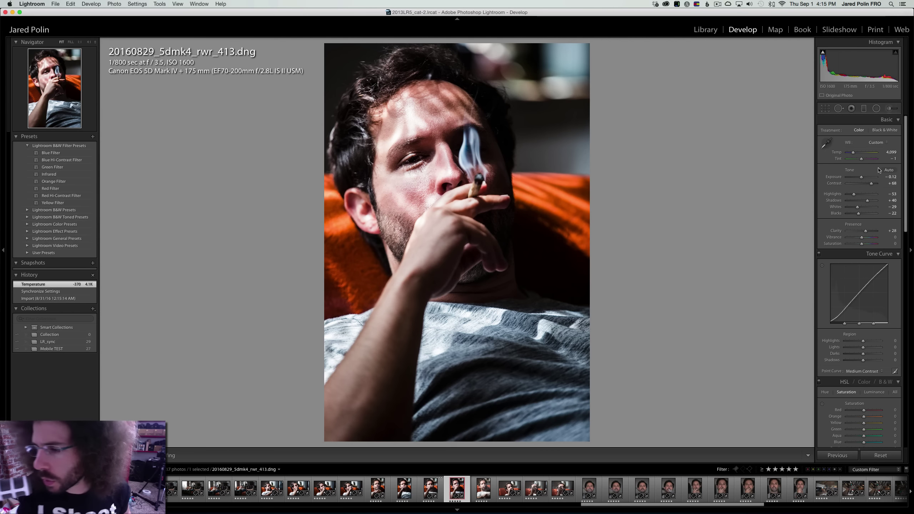
# Set the temperature to 4,099 on shots 412 and 411
pyautogui.press('Left')
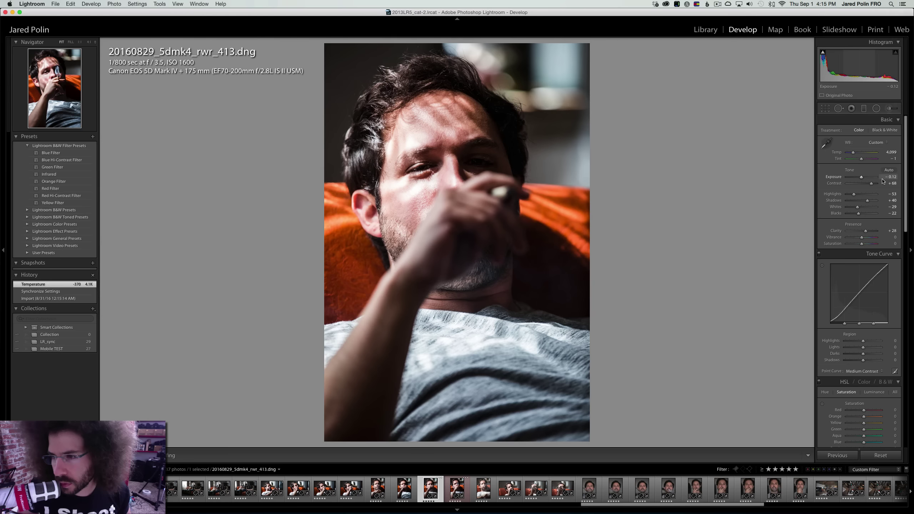
pyautogui.click(889, 152)
pyautogui.write('40')
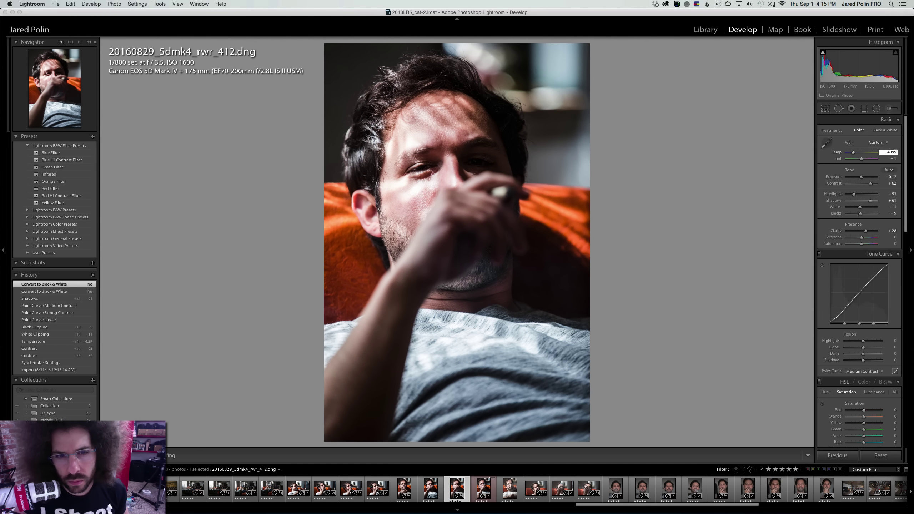
pyautogui.press('Return')
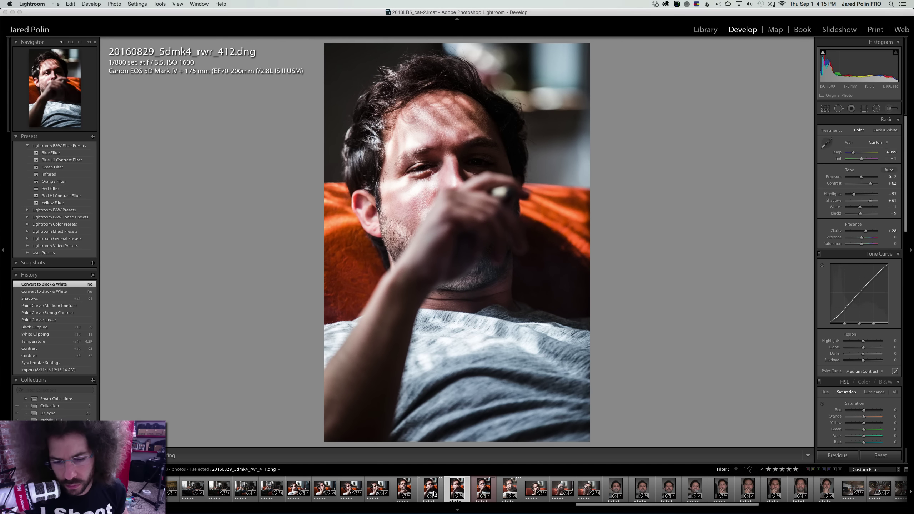
pyautogui.click(433, 492)
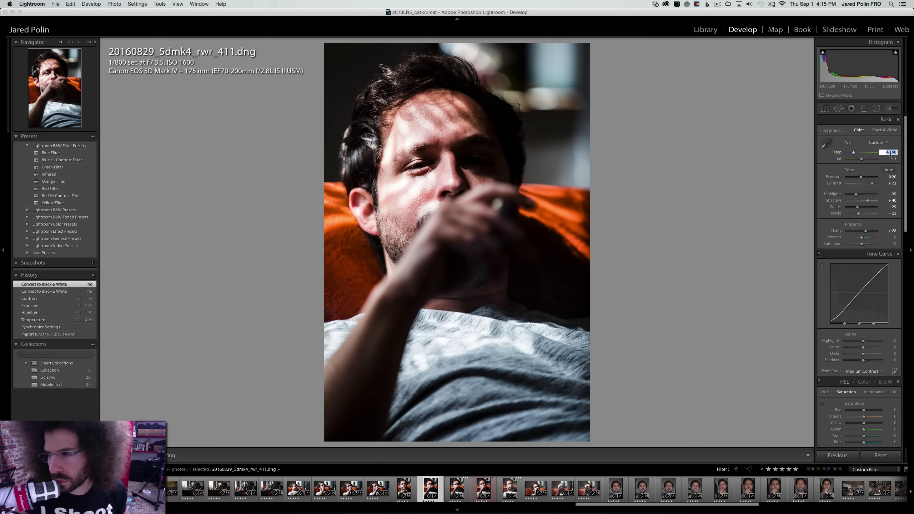
pyautogui.write('4099')
pyautogui.press('Return')
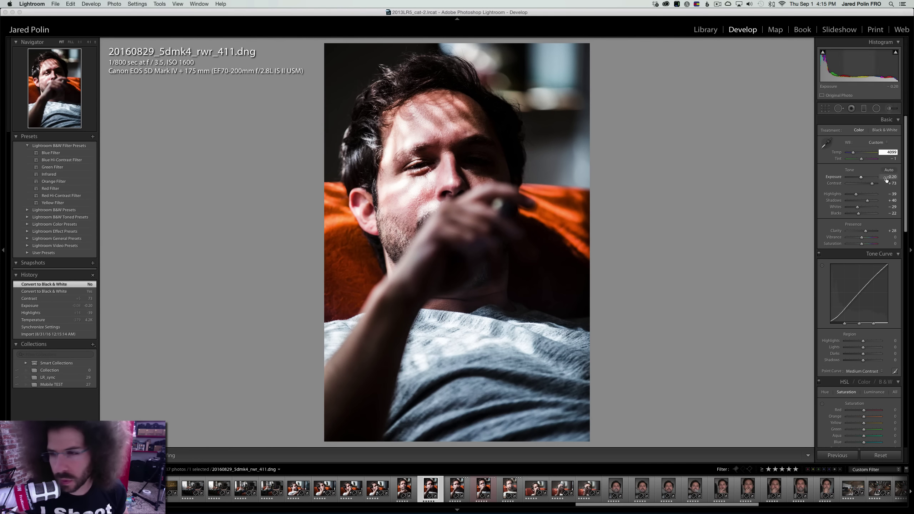
# Set contrast +47 on 411, and contrast +93 with temperature 4,199 on 409
pyautogui.click(866, 183)
pyautogui.moveTo(866, 184); pyautogui.dragTo(869, 184)
pyautogui.press('Left')
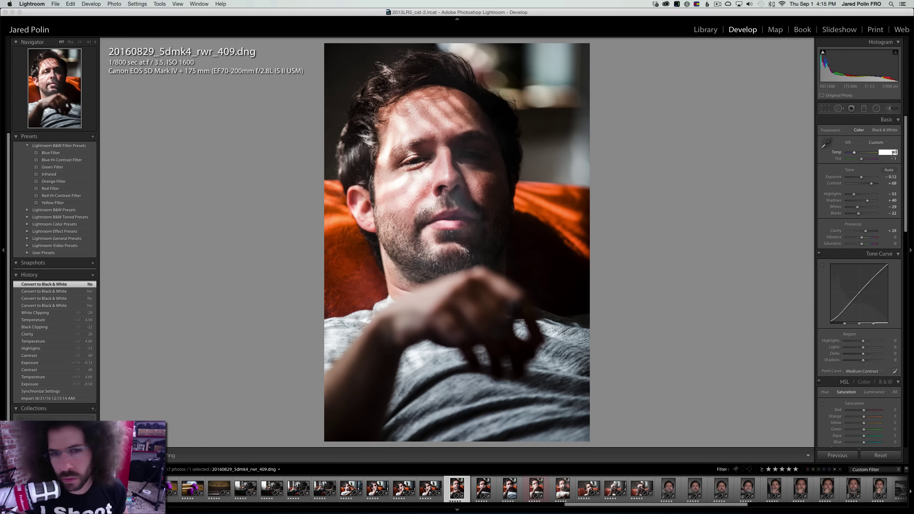
pyautogui.click(876, 184)
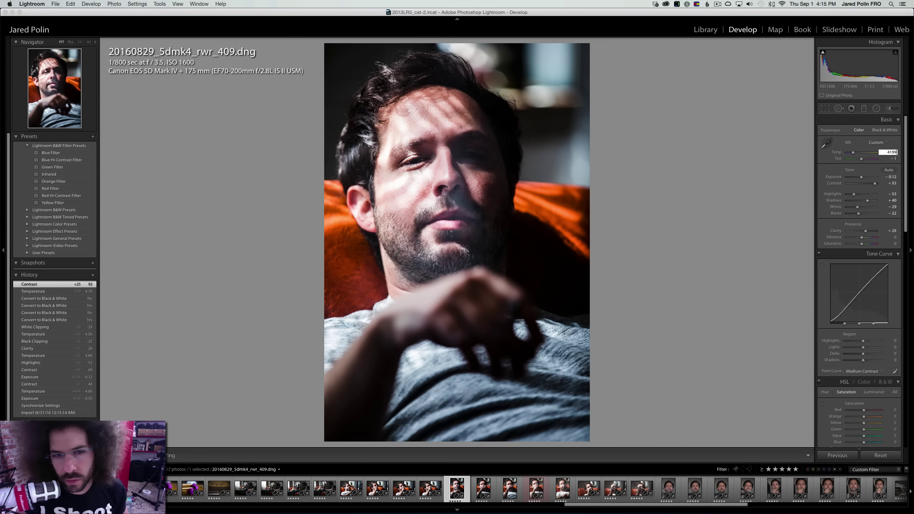
pyautogui.press('Return')
pyautogui.press('Right')
pyautogui.press('Right')
pyautogui.press('Right')
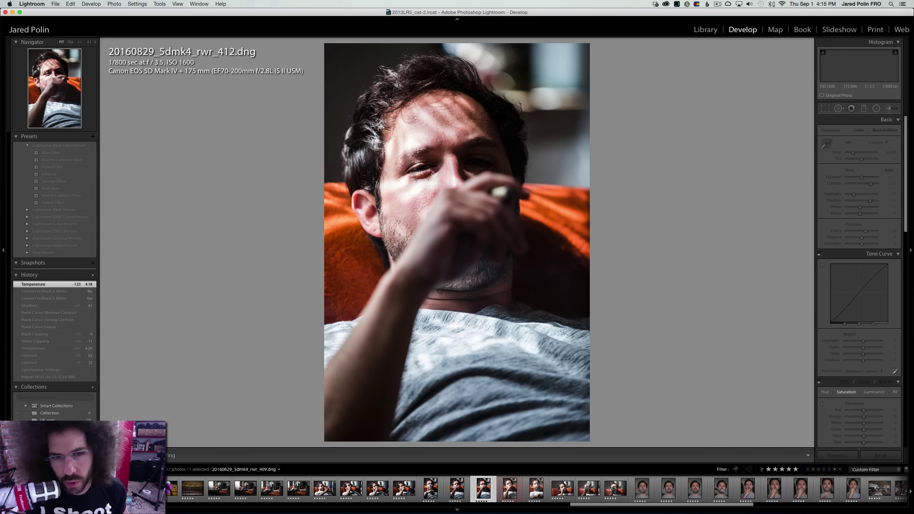
pyautogui.press('Right')
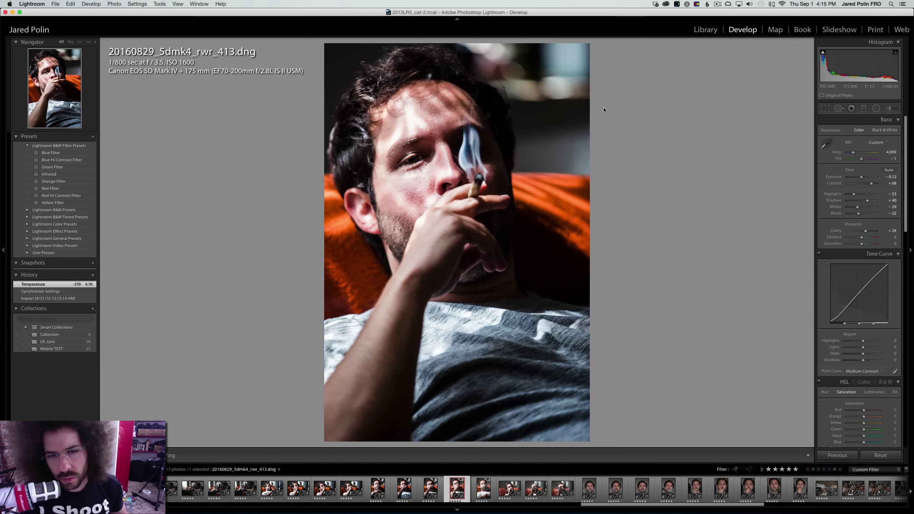
pyautogui.click(874, 130)
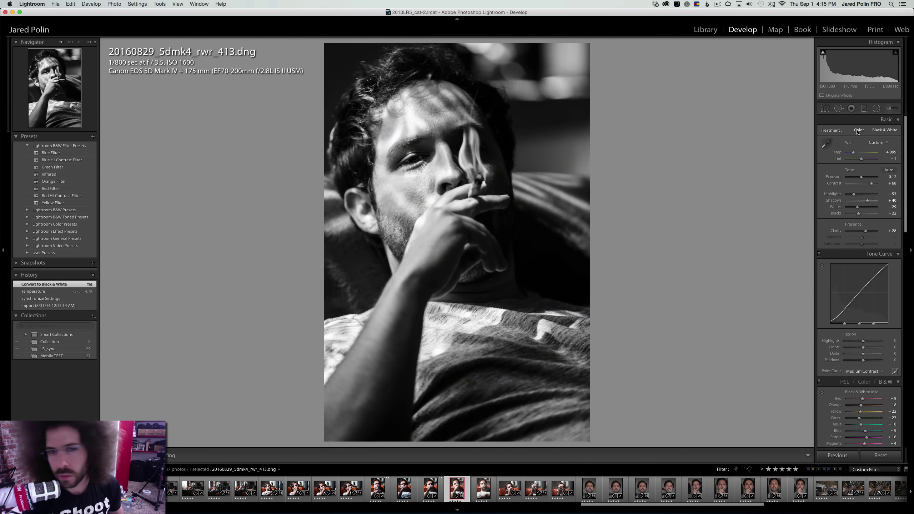
pyautogui.click(858, 130)
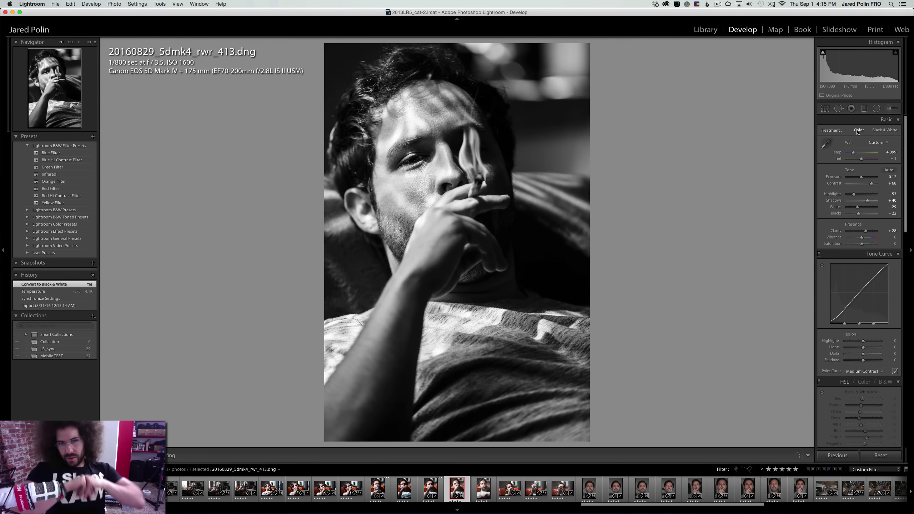
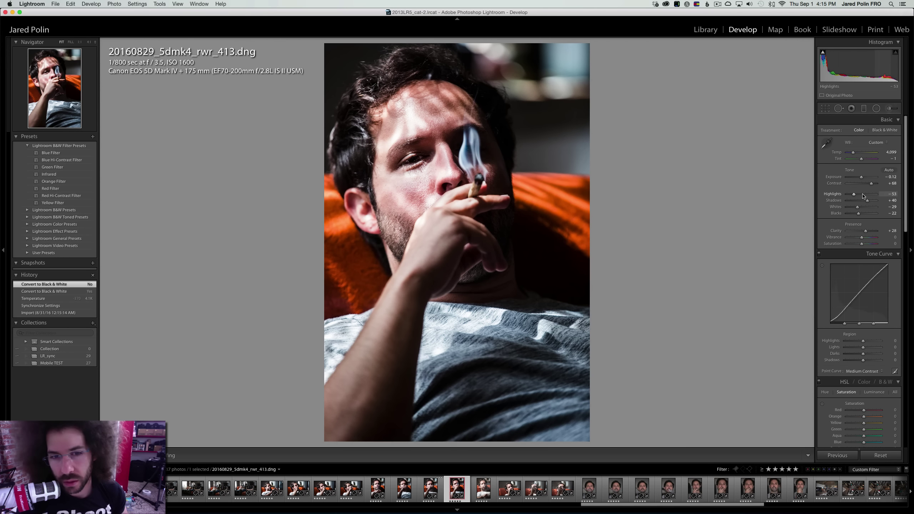
# Settle the smoking portrait's Highlights at -63, with Contrast +65 and Exposure +0.05
pyautogui.moveTo(863, 196); pyautogui.dragTo(836, 194)
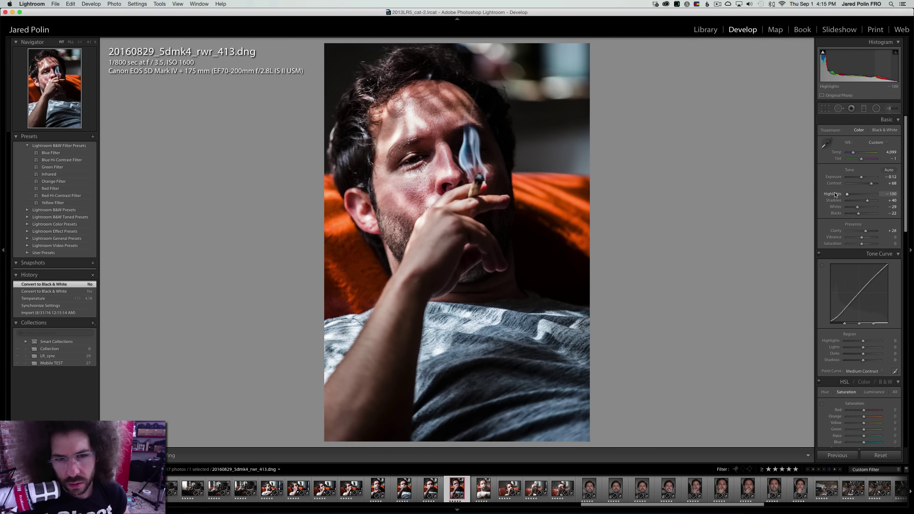
pyautogui.press('super+z')
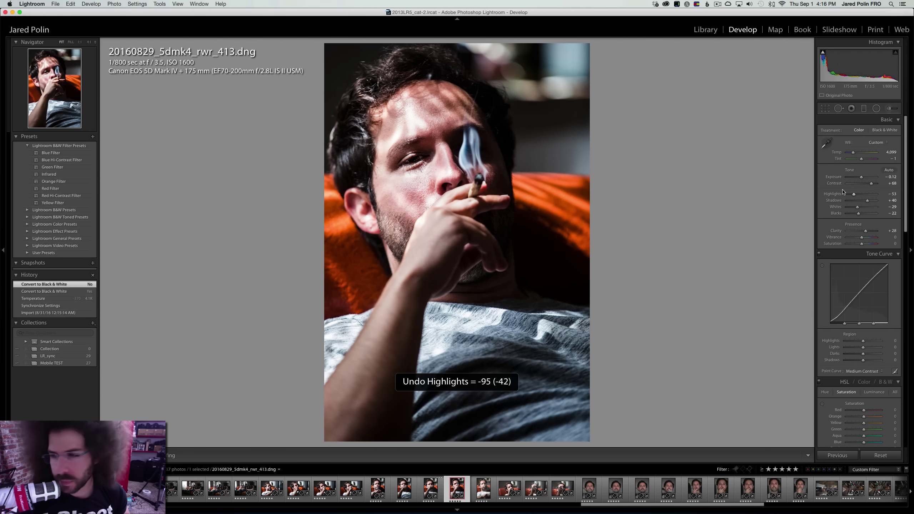
pyautogui.moveTo(878, 196); pyautogui.dragTo(848, 196)
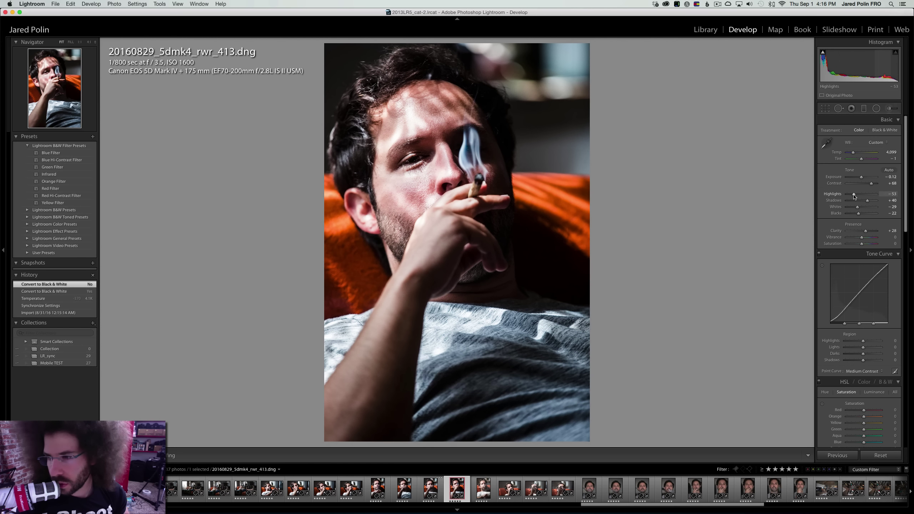
pyautogui.moveTo(855, 196); pyautogui.dragTo(852, 196)
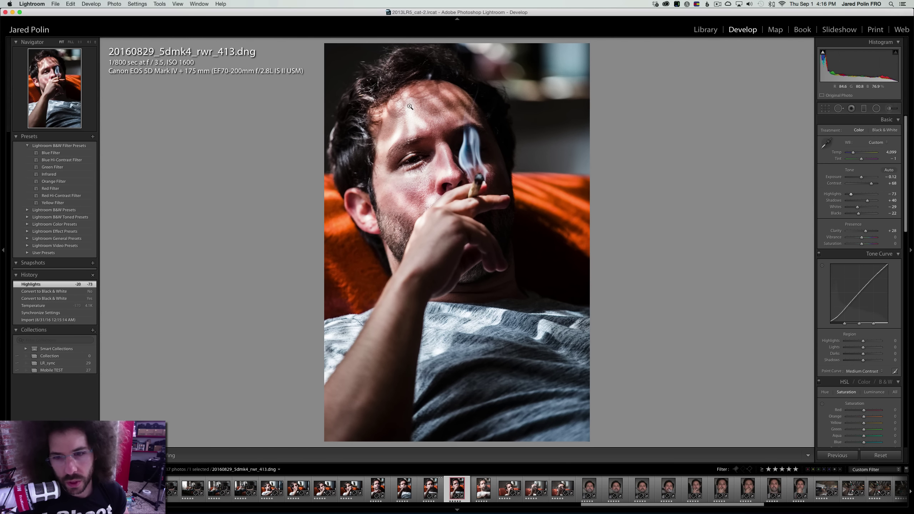
pyautogui.click(423, 107)
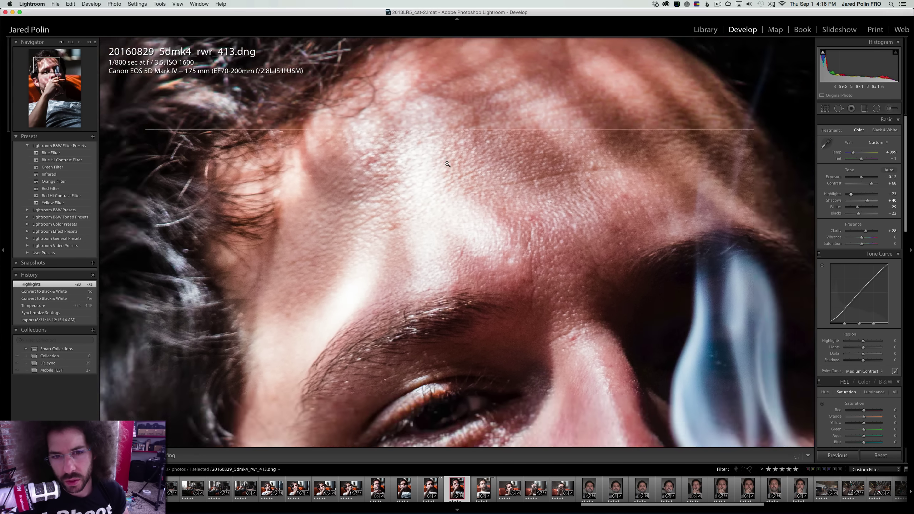
pyautogui.click(447, 164)
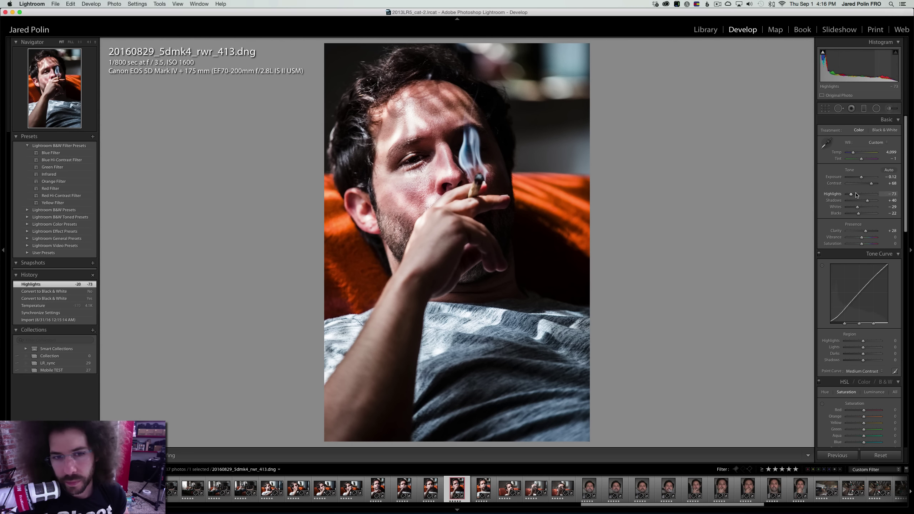
pyautogui.moveTo(852, 195)
pyautogui.mouseDown()
pyautogui.moveTo(862, 179)
pyautogui.moveTo(875, 186)
pyautogui.moveTo(853, 195)
pyautogui.mouseUp()
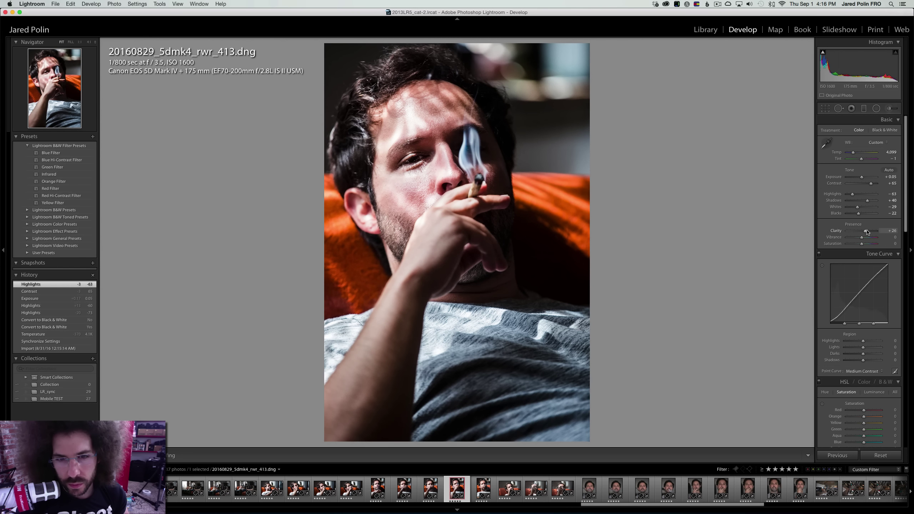
# Set Clarity to +26 and compare the portrait against its neighbouring frames
pyautogui.moveTo(868, 232); pyautogui.dragTo(868, 232)
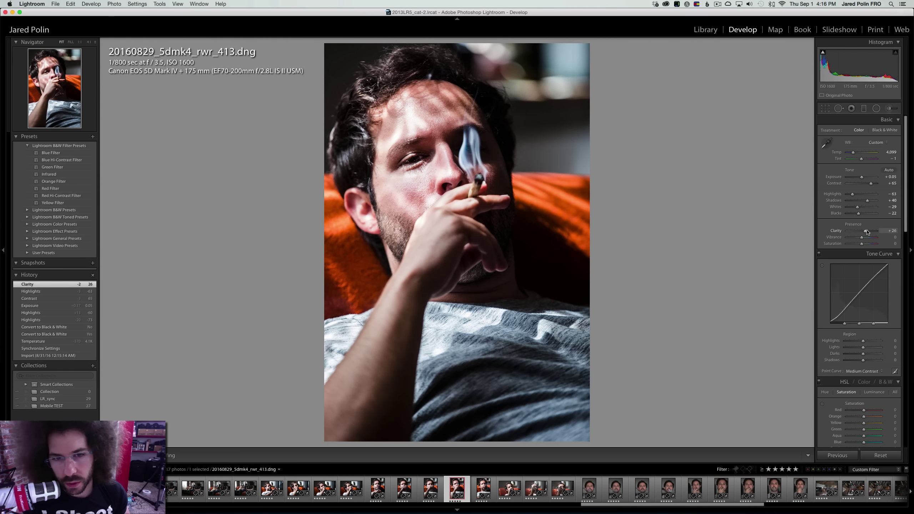
pyautogui.press('Right')
pyautogui.press('Left')
pyautogui.press('Left')
pyautogui.press('Right')
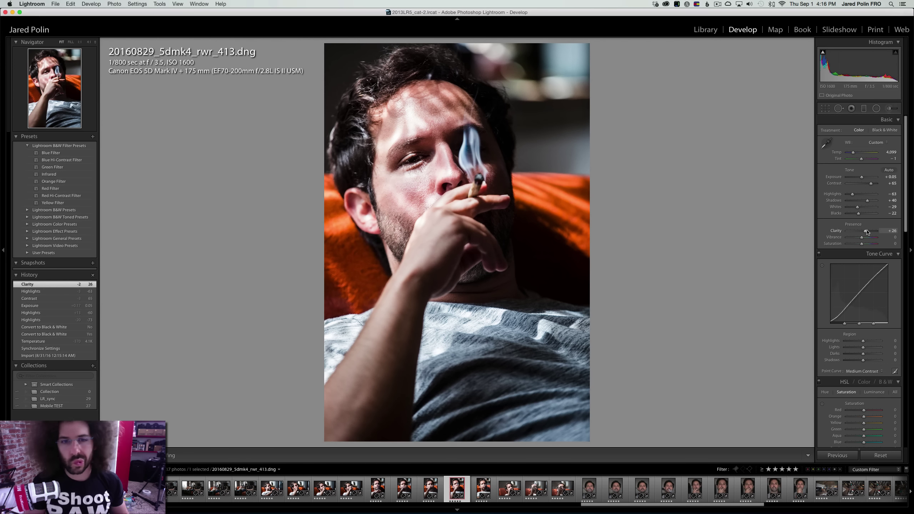
# Trial a black-and-white look, keep the portrait in colour, and leave Vibrance at +32
pyautogui.click(885, 130)
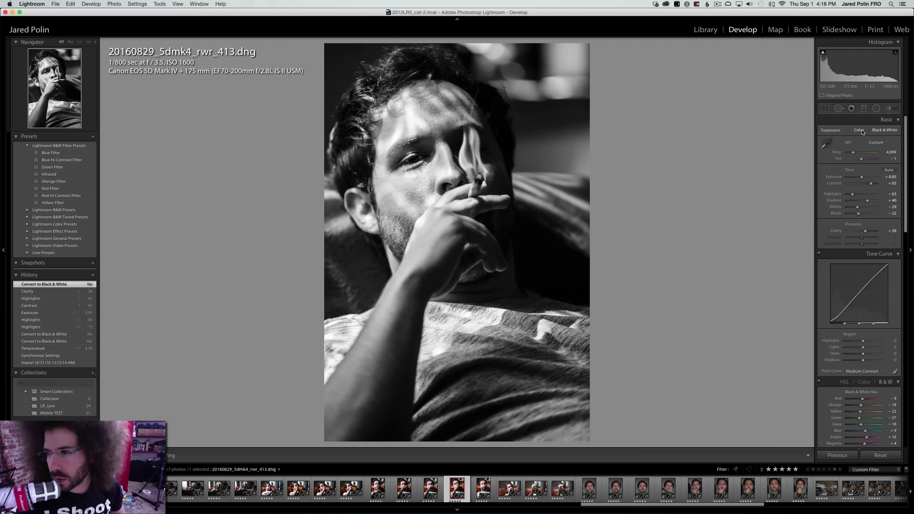
pyautogui.click(862, 131)
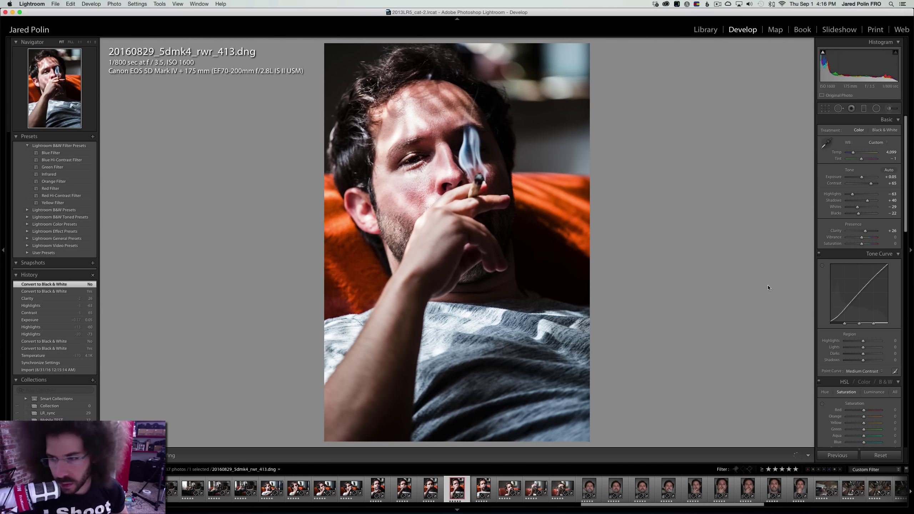
pyautogui.moveTo(859, 237)
pyautogui.mouseDown()
pyautogui.moveTo(856, 245)
pyautogui.moveTo(875, 245)
pyautogui.moveTo(866, 240)
pyautogui.mouseUp()
pyautogui.press('super+z')
pyautogui.press('super+z')
pyautogui.press('super+z')
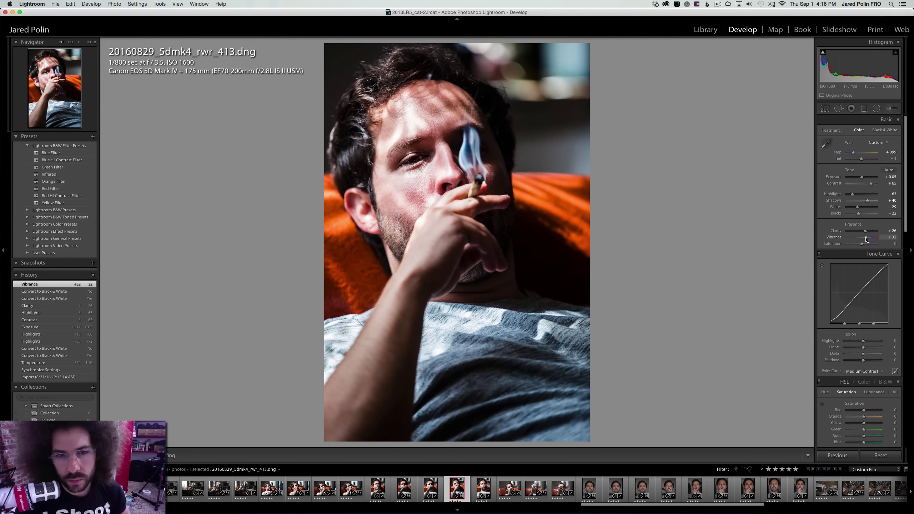
# Set Vibrance to +28, Blacks to -23 and Whites to +8, checking against photo 412
pyautogui.press('super+z')
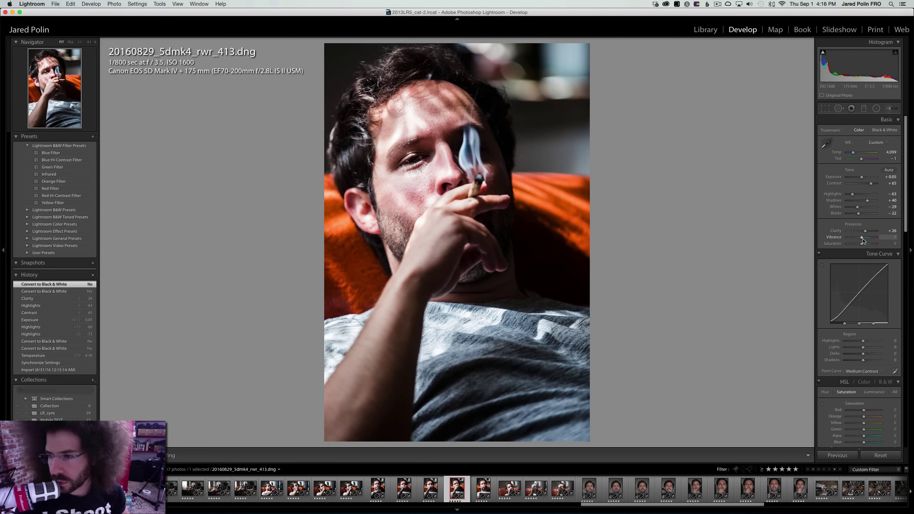
pyautogui.moveTo(867, 241); pyautogui.dragTo(858, 213)
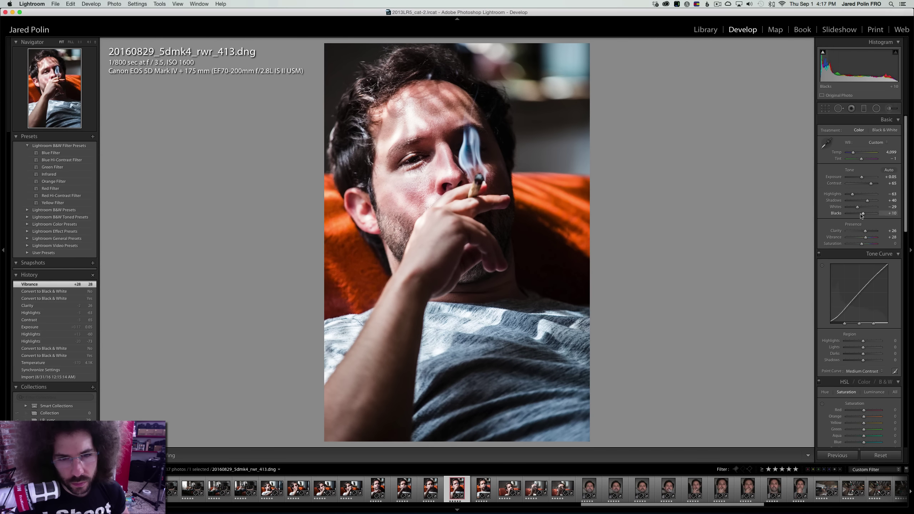
pyautogui.press('super+z')
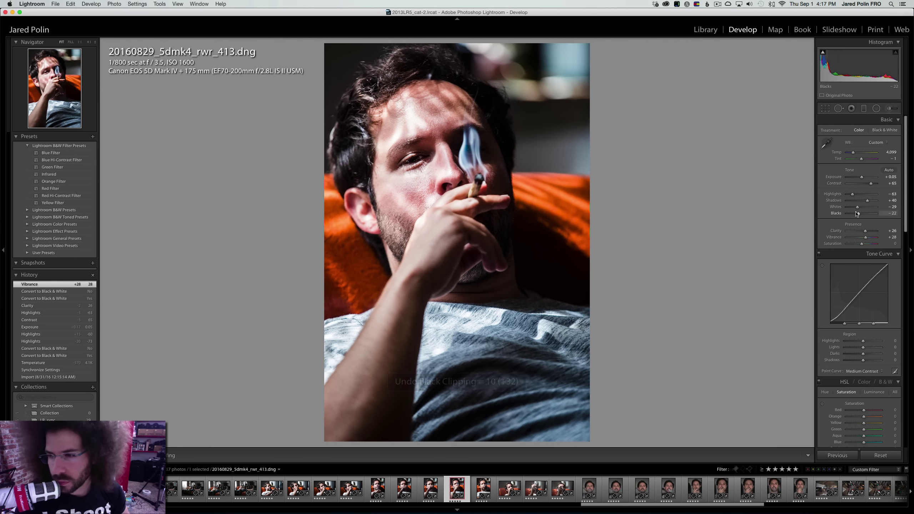
pyautogui.moveTo(858, 212); pyautogui.dragTo(863, 209)
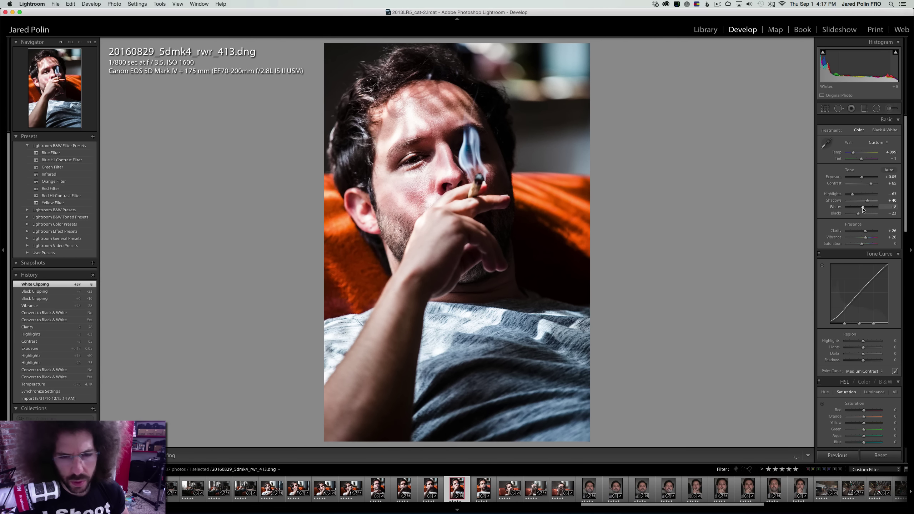
pyautogui.press('Left')
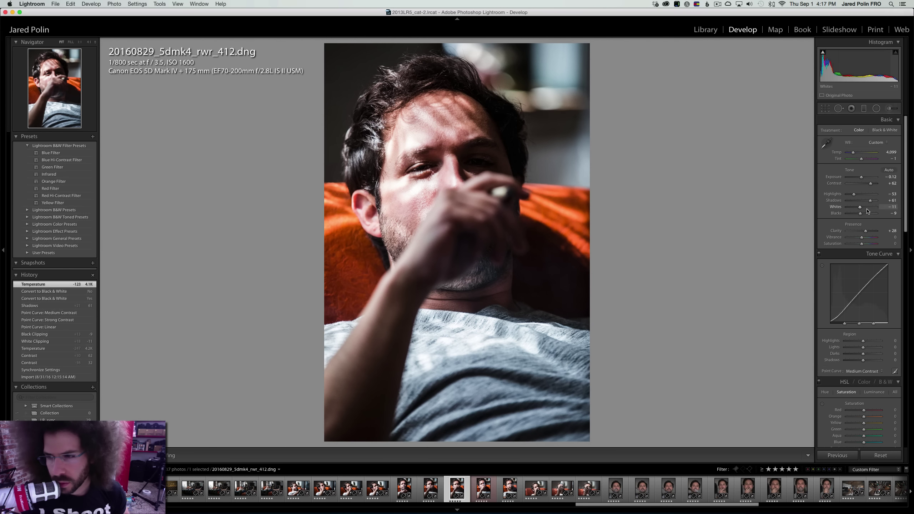
pyautogui.moveTo(859, 209); pyautogui.dragTo(862, 208)
pyautogui.press('Right')
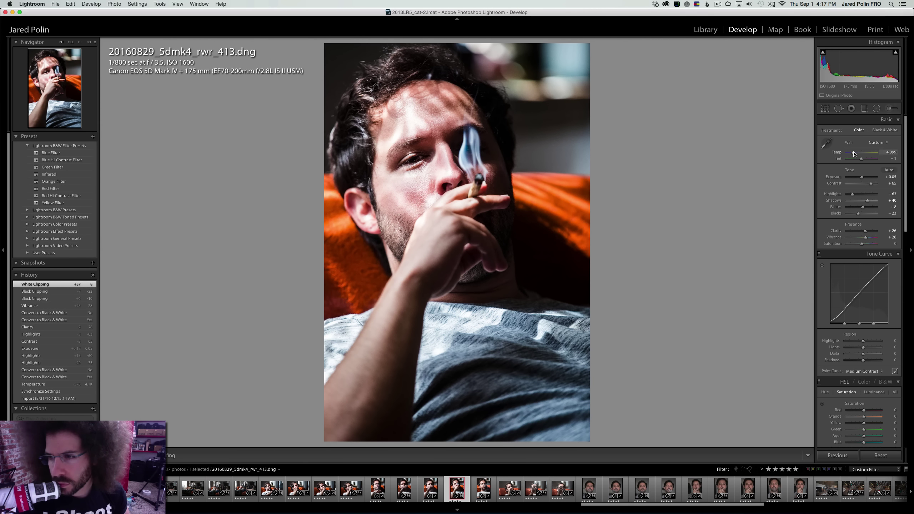
# Keep Temp at about 4,099 K after a cooler trial, check skin at 1:1, and lower Highlights to -68
pyautogui.moveTo(855, 154); pyautogui.dragTo(855, 154)
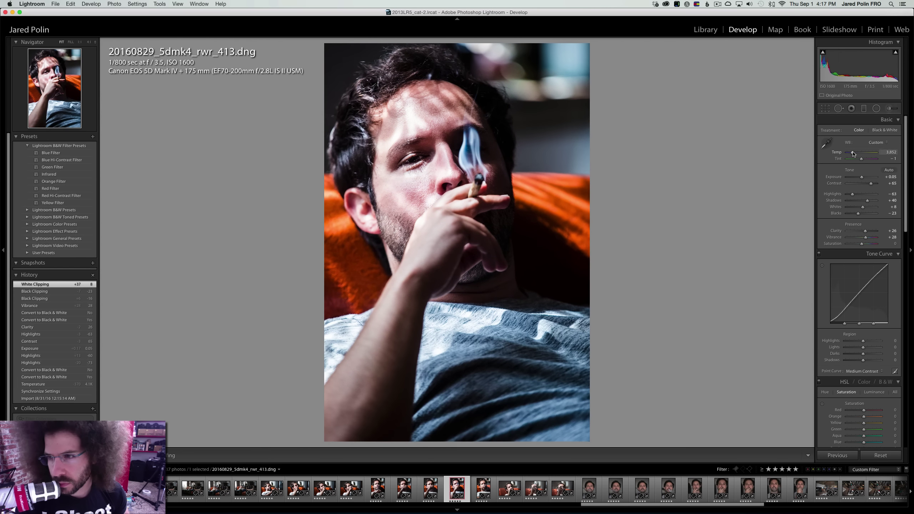
pyautogui.moveTo(854, 154); pyautogui.dragTo(855, 154)
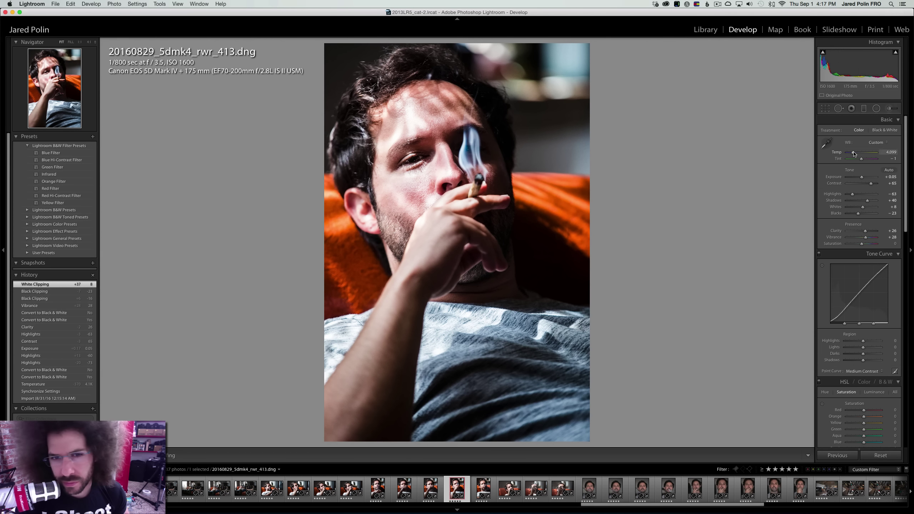
pyautogui.click(403, 169)
pyautogui.rightClick(515, 196)
pyautogui.click(485, 147)
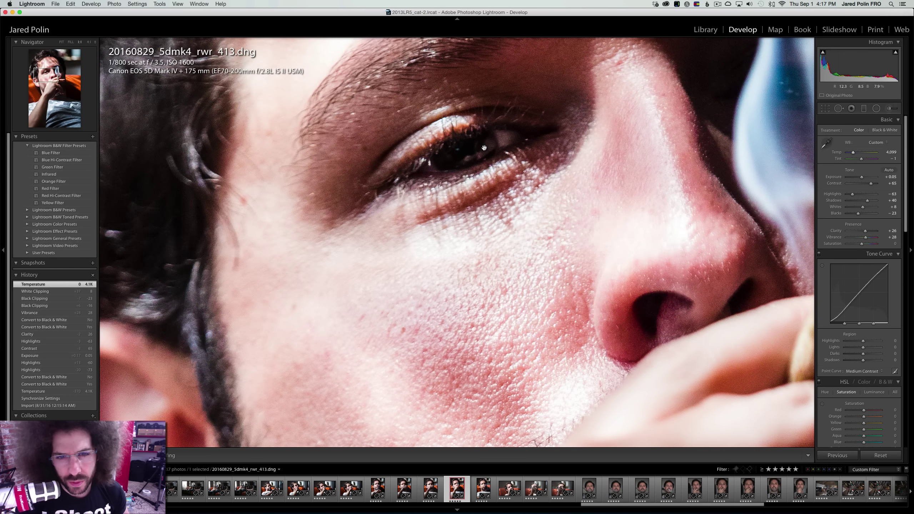
pyautogui.click(485, 148)
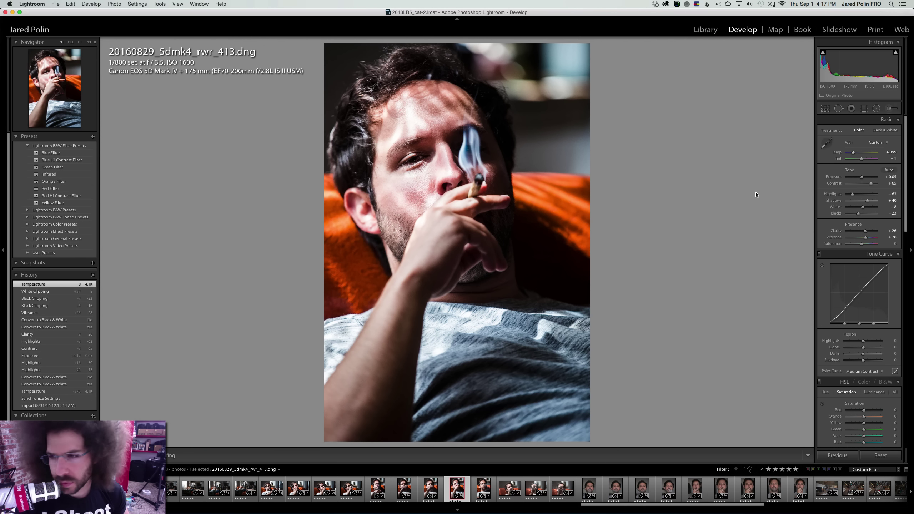
pyautogui.moveTo(870, 197); pyautogui.dragTo(853, 196)
pyautogui.press('super+z')
pyautogui.press('\\')
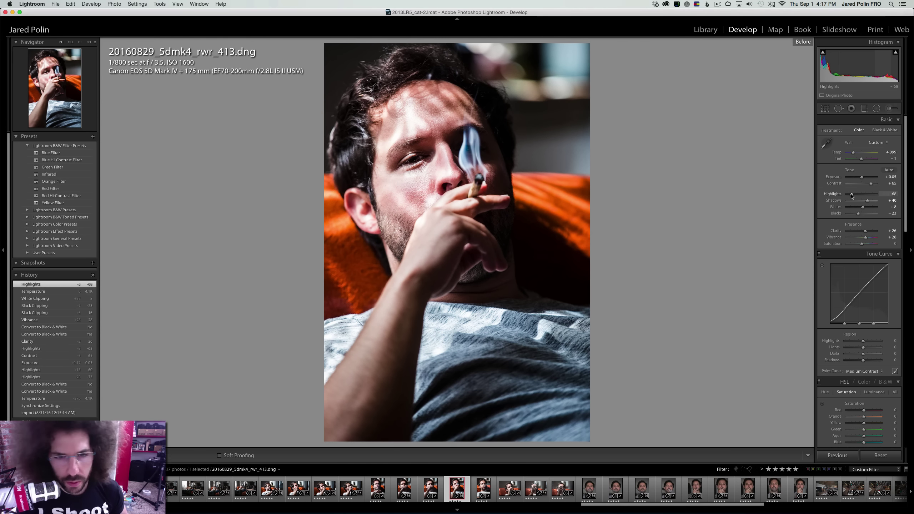
pyautogui.press('\\')
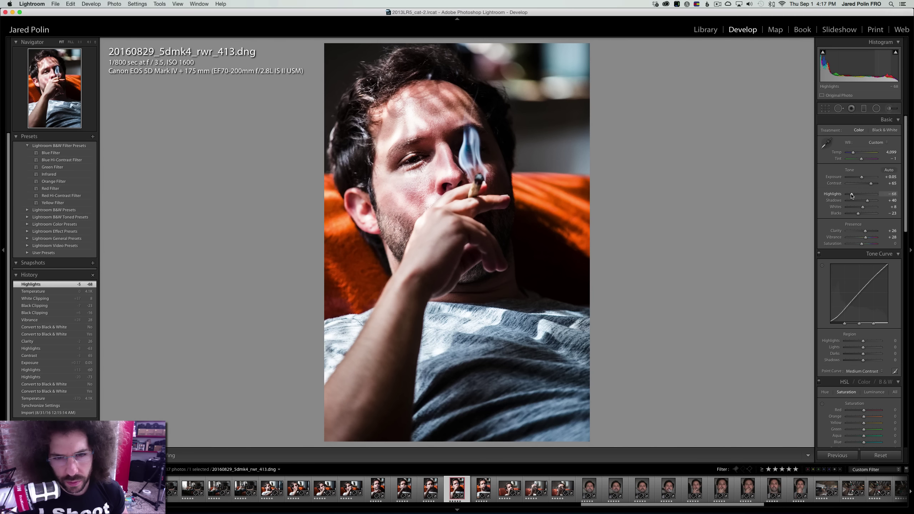
pyautogui.press('\\')
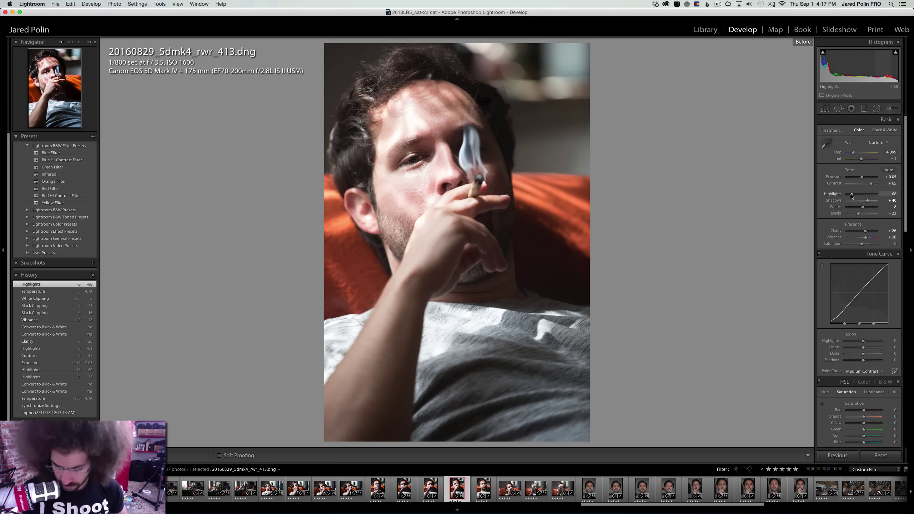
pyautogui.press('\\')
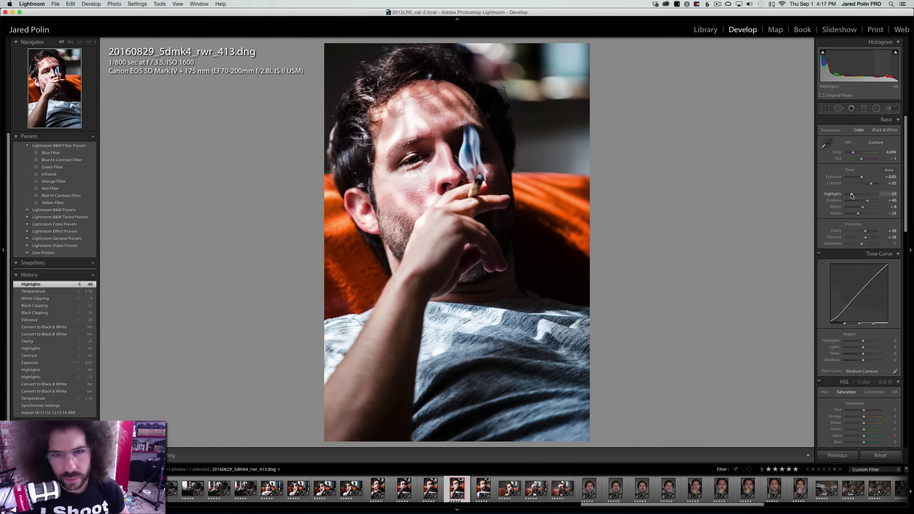
pyautogui.click(535, 87)
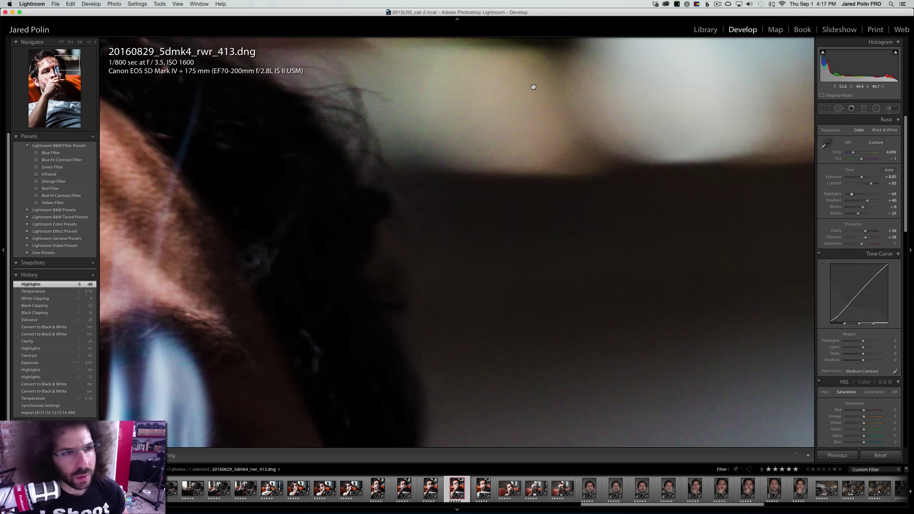
pyautogui.rightClick(485, 131)
pyautogui.click(411, 104)
pyautogui.click(411, 104)
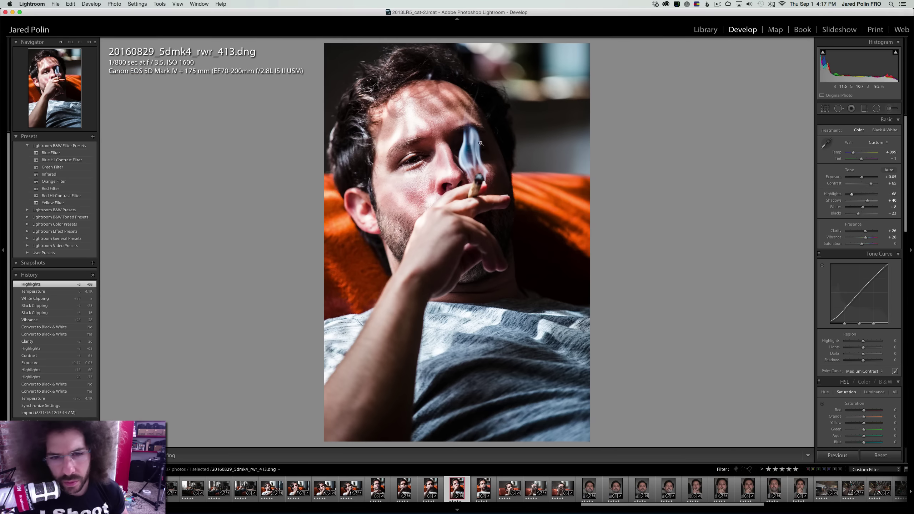
pyautogui.click(429, 157)
pyautogui.scroll(-5, 509, 198)
pyautogui.hscroll(10, 497, 186)
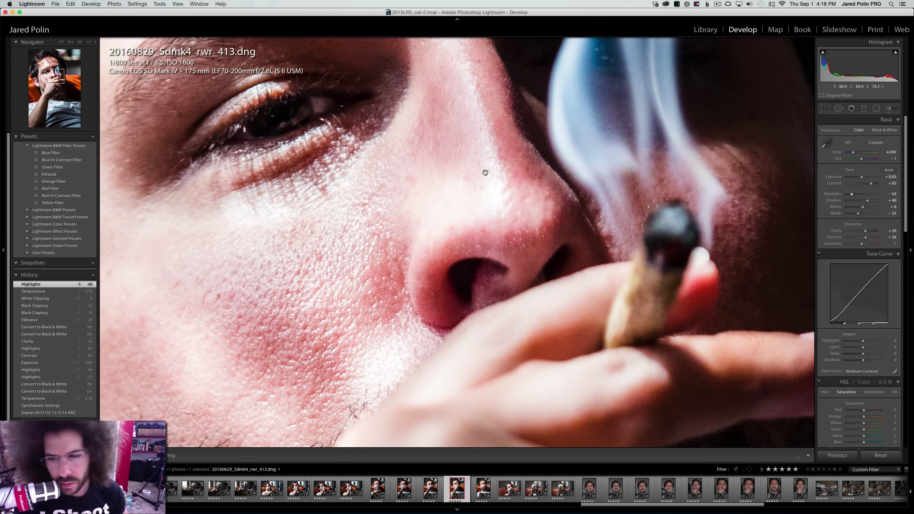
pyautogui.click(403, 145)
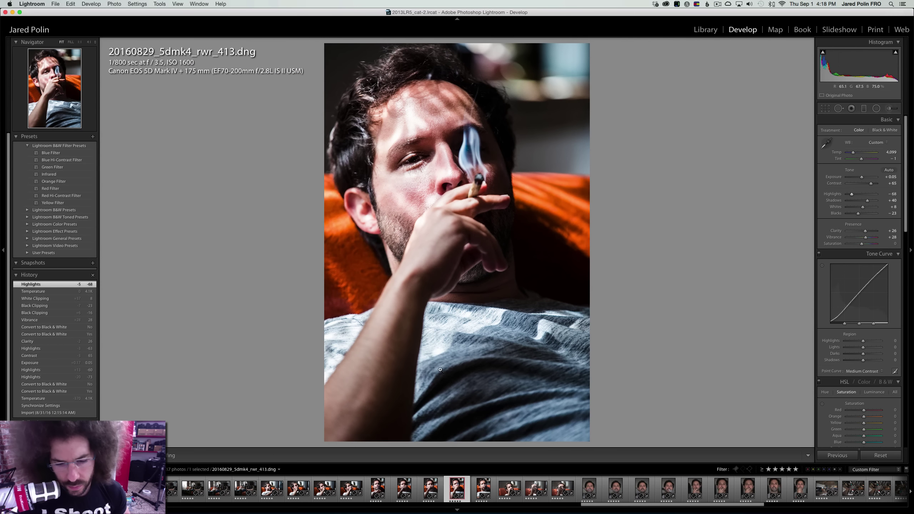
# Sync photo 413's settings onto four neighbouring frames, then show photo 414 by itself
pyautogui.keyDown('super'); pyautogui.click(478, 489); pyautogui.keyUp('super')
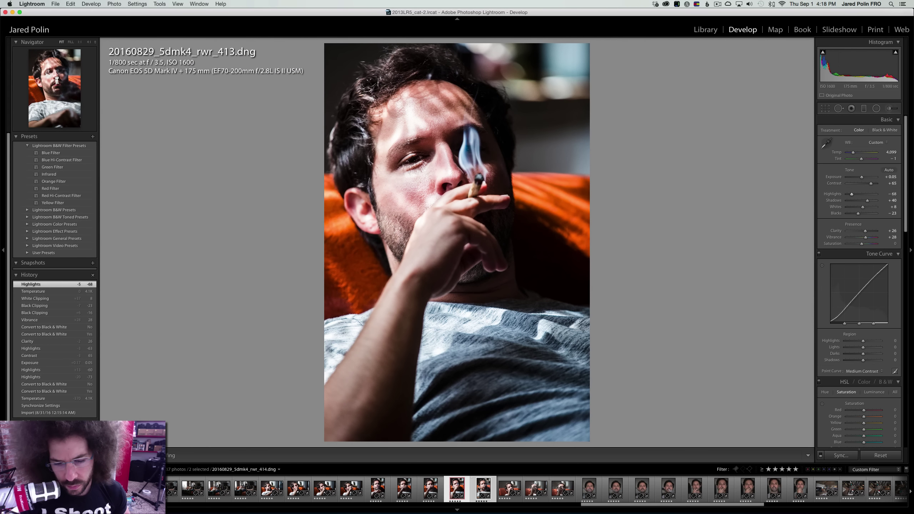
pyautogui.keyDown('shift'); pyautogui.click(563, 490); pyautogui.keyUp('shift')
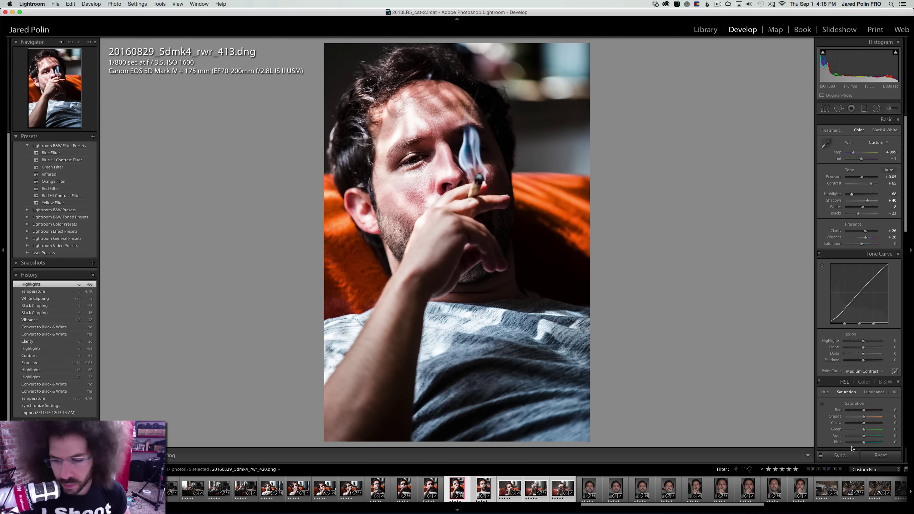
pyautogui.click(839, 456)
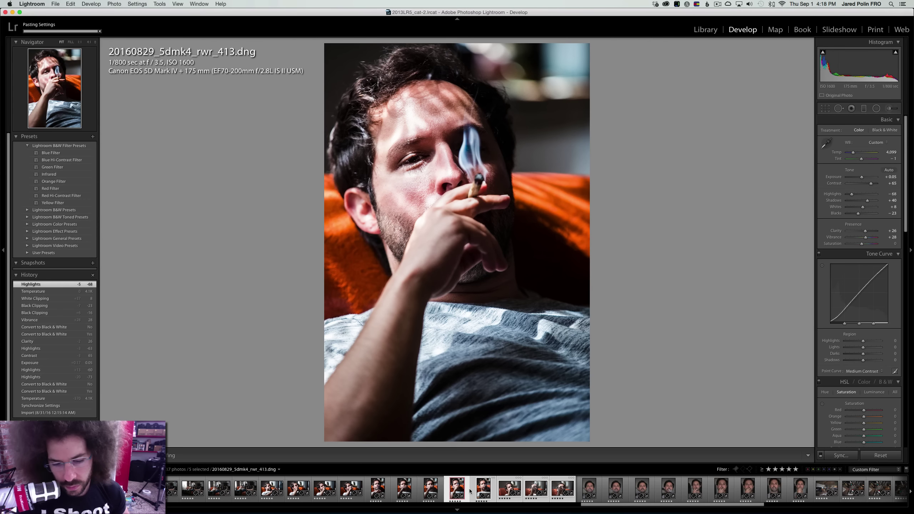
pyautogui.click(492, 491)
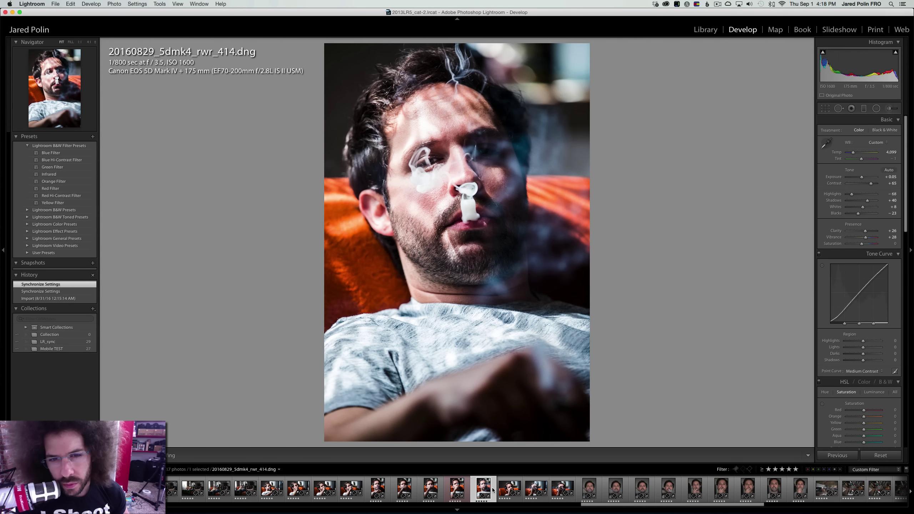
pyautogui.press('Left')
pyautogui.press('Right')
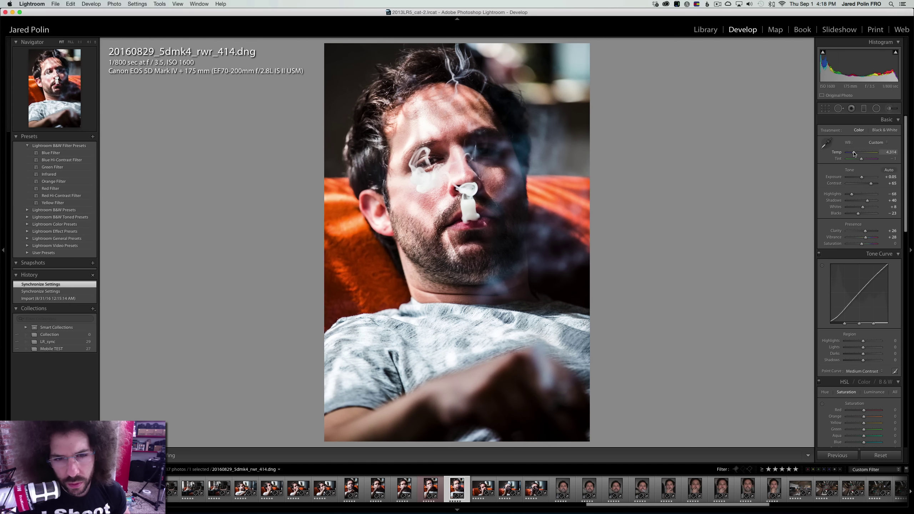
# Warm photo 414's Temp, trial black and white, and raise Contrast to +81
pyautogui.moveTo(856, 154); pyautogui.dragTo(856, 154)
pyautogui.press('Left')
pyautogui.press('Right')
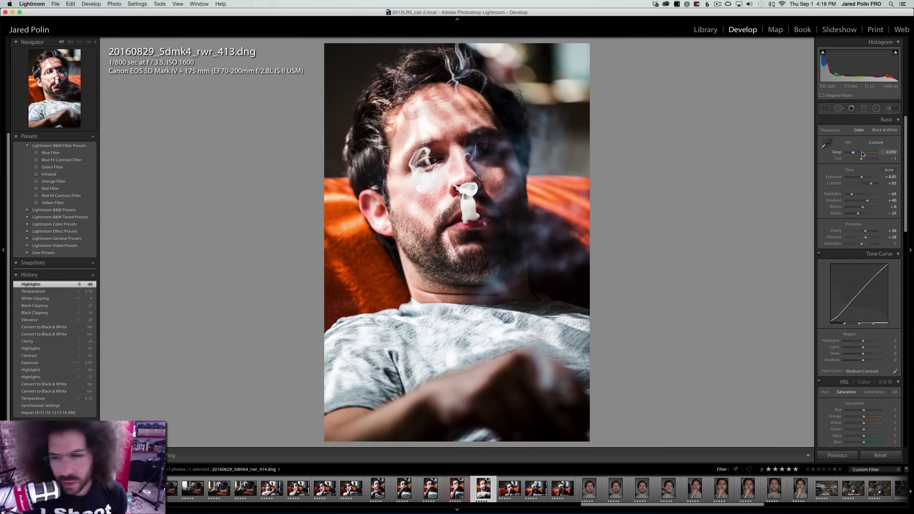
pyautogui.click(881, 131)
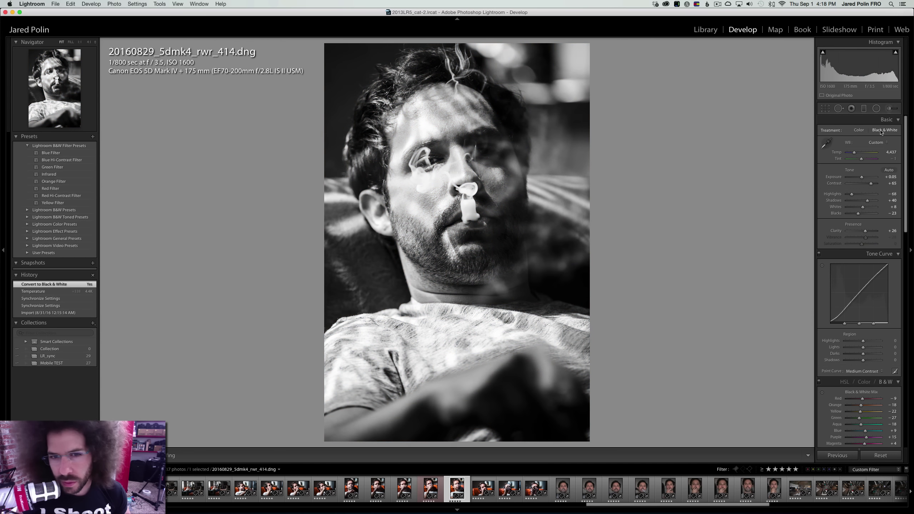
pyautogui.click(863, 131)
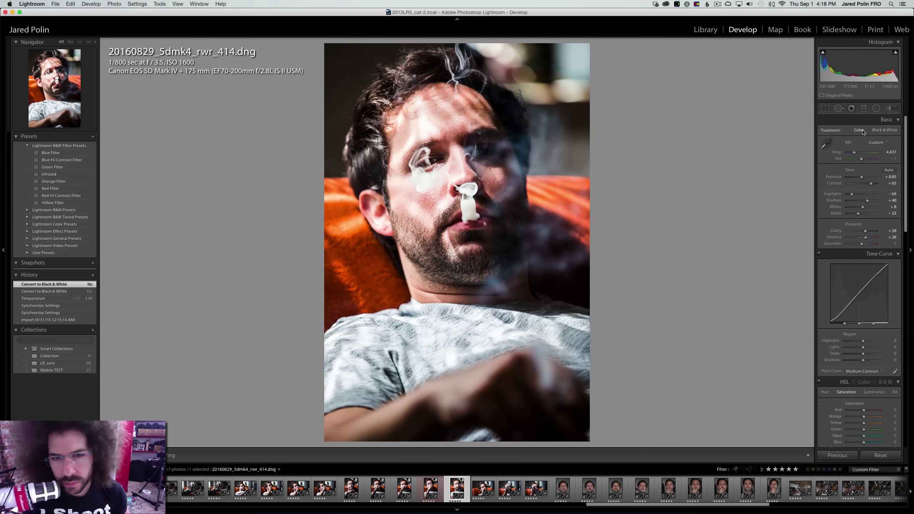
pyautogui.moveTo(872, 184); pyautogui.dragTo(850, 196)
# Compare 414 with 413, then set 414's Temp to exactly 4,199
pyautogui.press('Left')
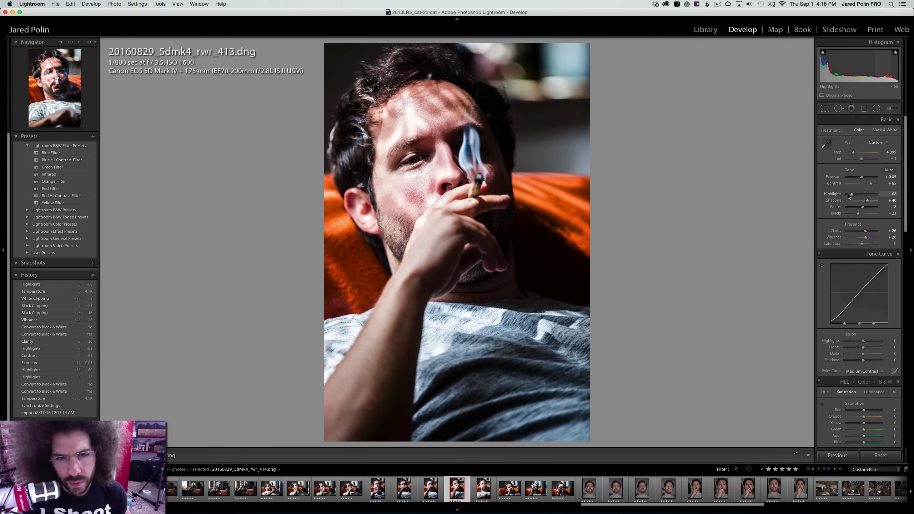
pyautogui.press('Right')
pyautogui.press('Left')
pyautogui.press('Right')
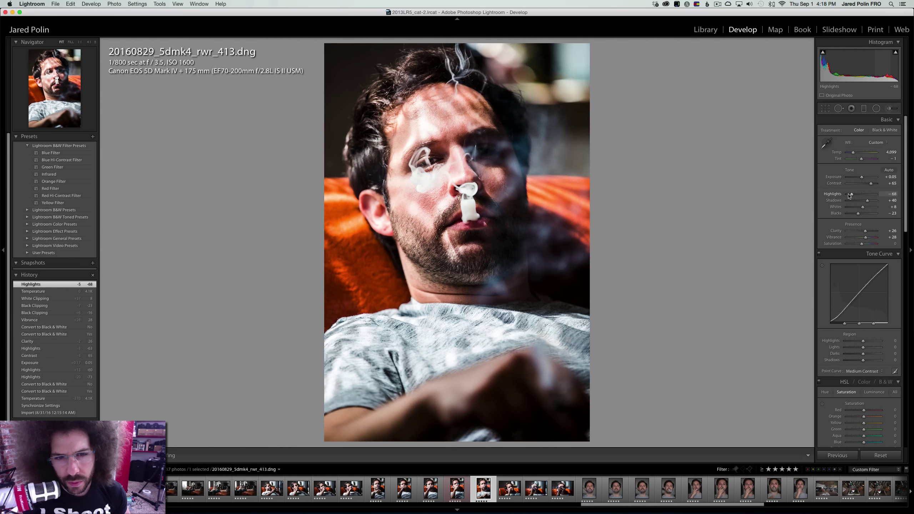
pyautogui.press('Left')
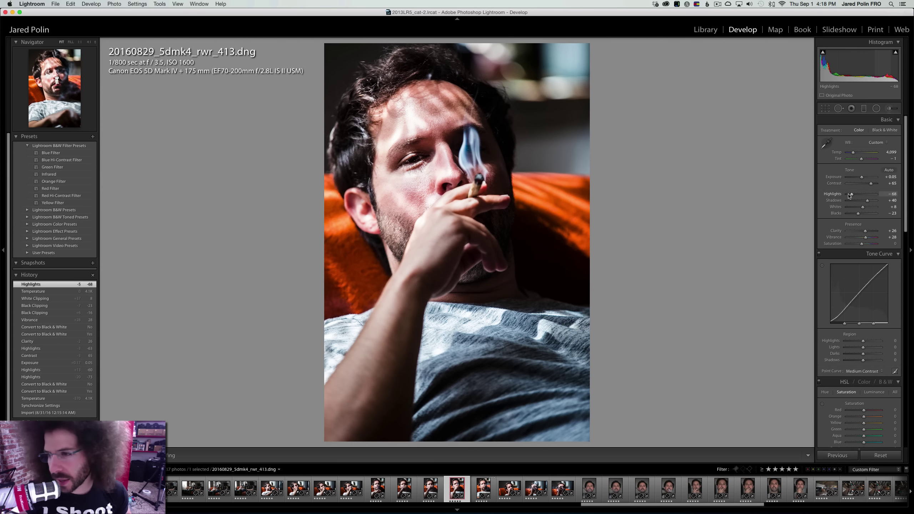
pyautogui.press('Right')
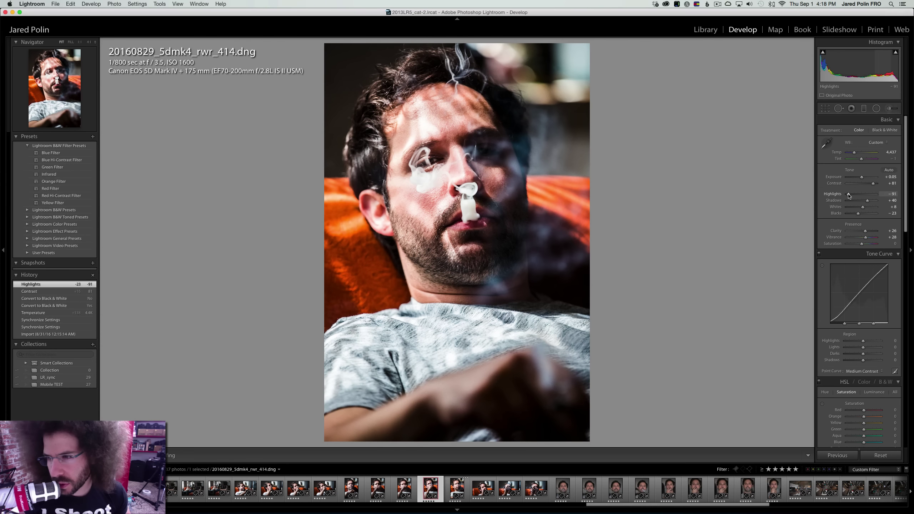
pyautogui.press('Left')
pyautogui.press('Right')
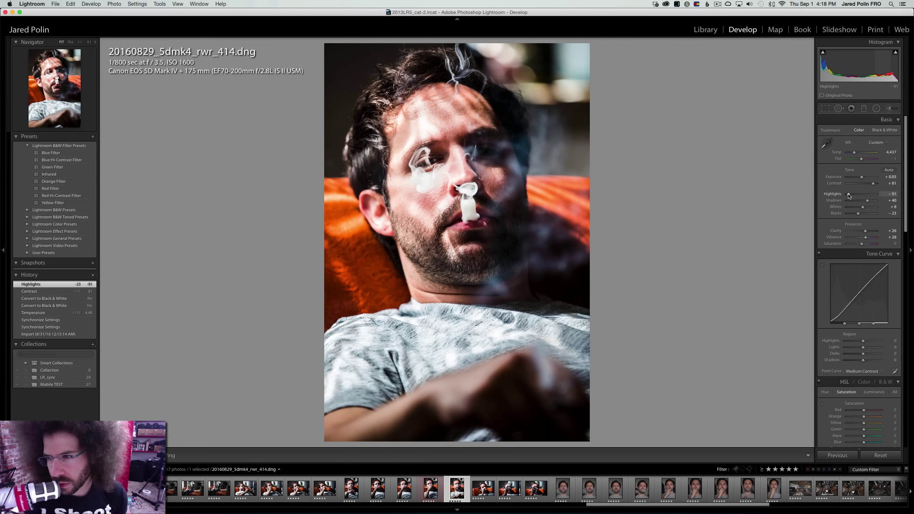
pyautogui.press('Left')
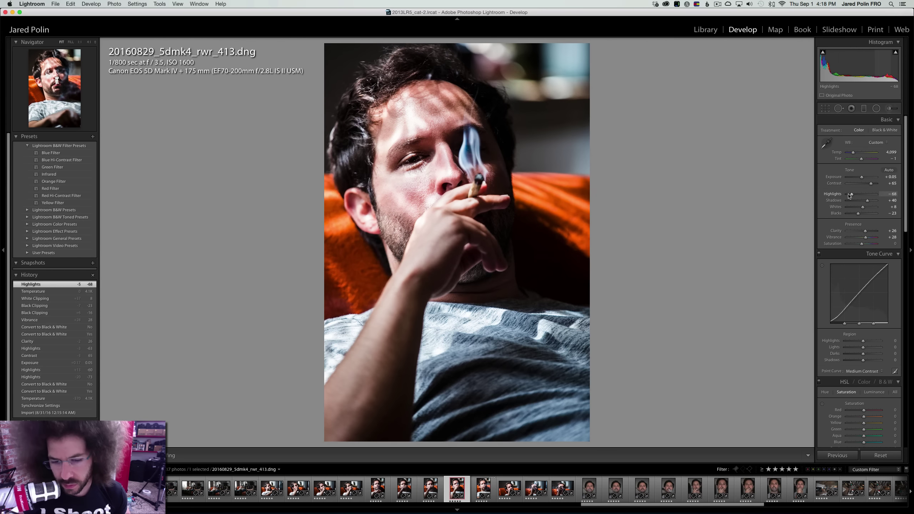
pyautogui.press('Right')
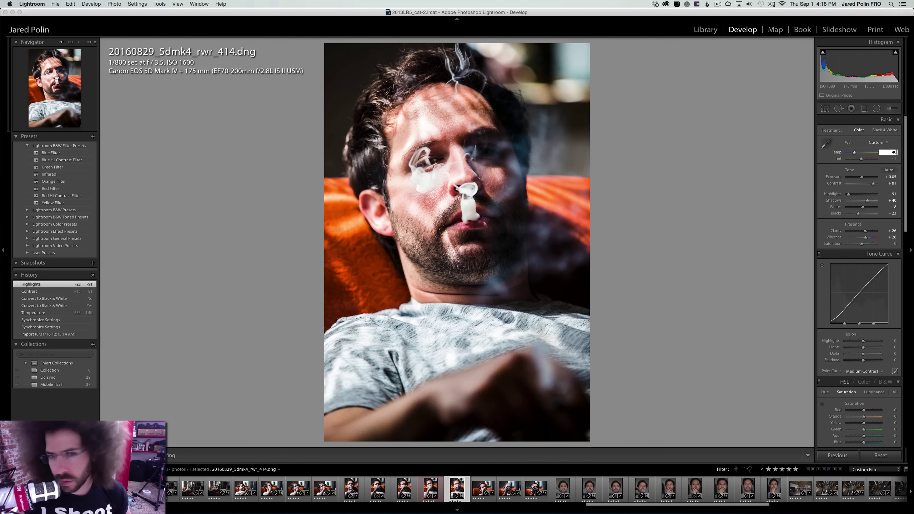
pyautogui.write('99')
pyautogui.press('Return')
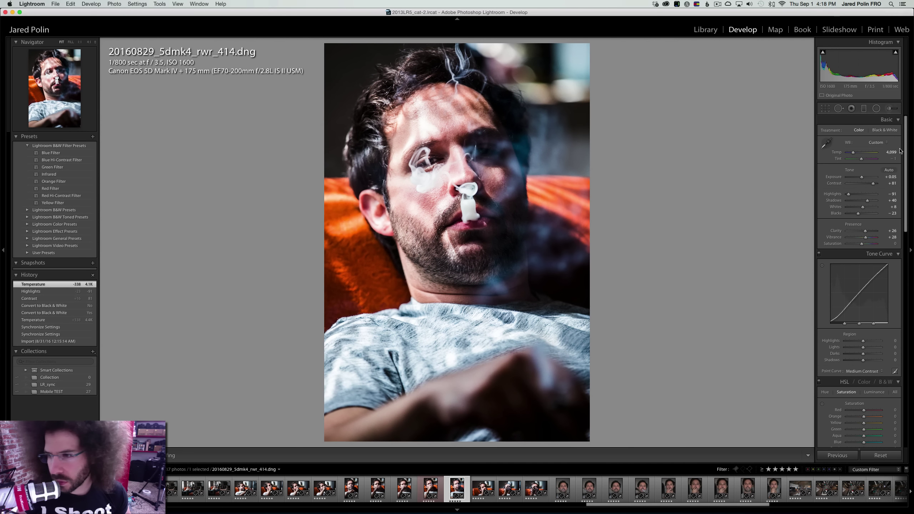
pyautogui.click(891, 152)
pyautogui.write('4')
pyautogui.press('Return')
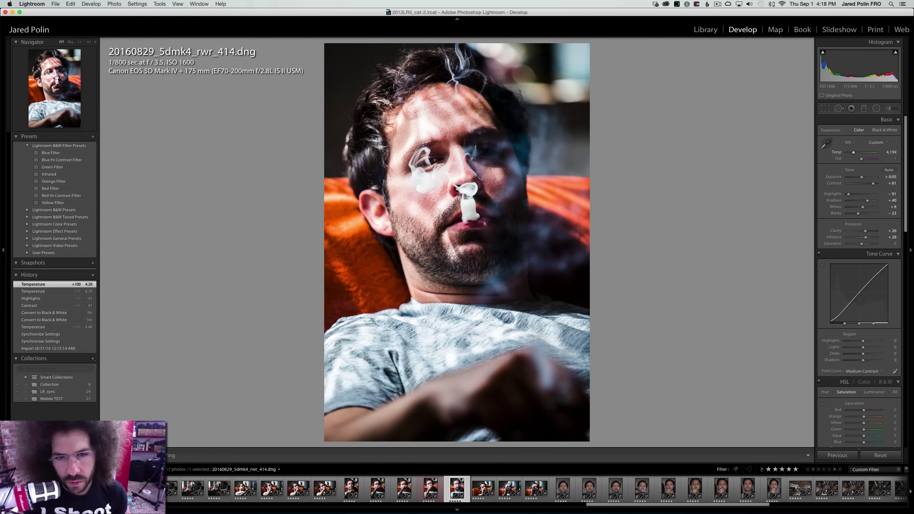
# Review the neighbouring cigarette shots 411–416, inspecting the hand at 1:1, ending on photo 413
pyautogui.press('Left')
pyautogui.press('Right')
pyautogui.press('Left')
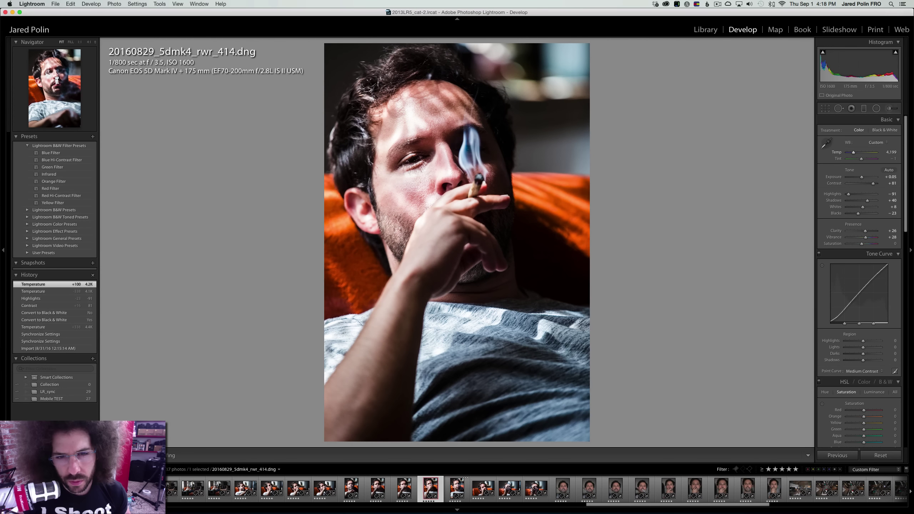
pyautogui.press('Right')
pyautogui.press('Left')
pyautogui.press('Right')
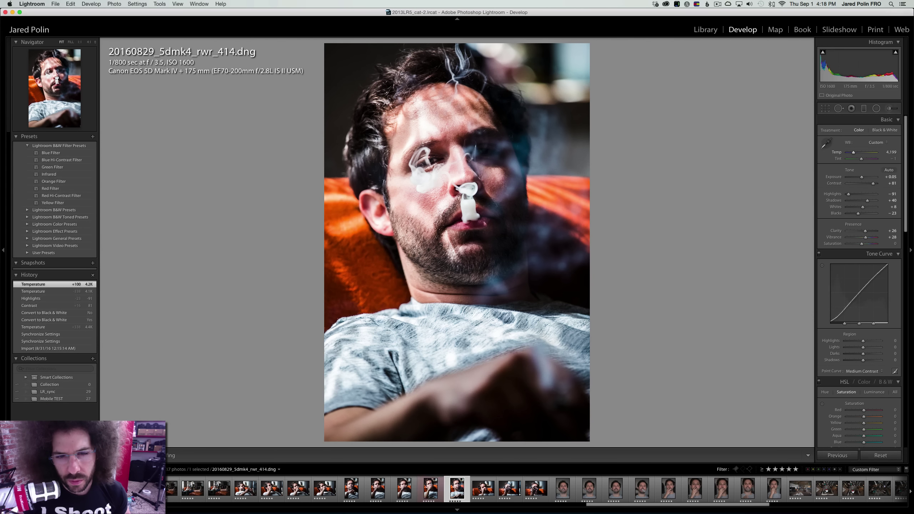
pyautogui.press('Left')
pyautogui.press('Right')
pyautogui.press('Left')
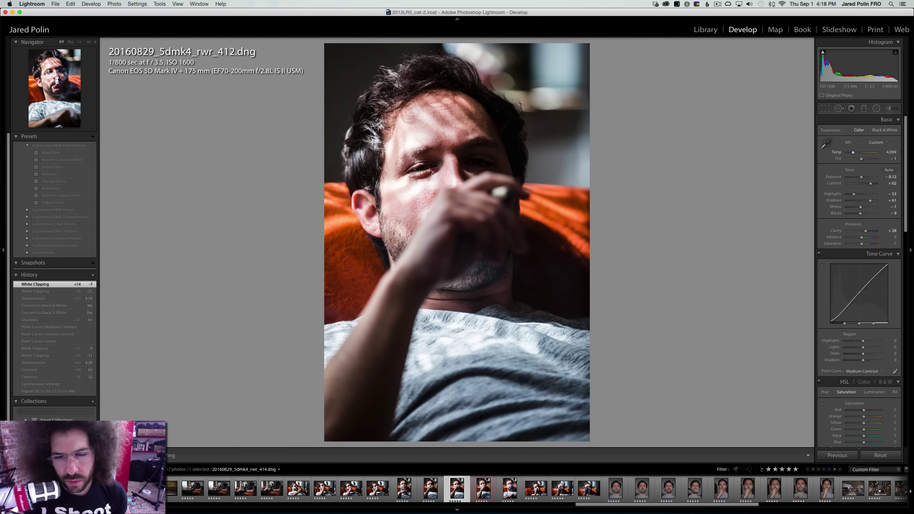
pyautogui.press('Left')
pyautogui.press('Right')
pyautogui.press('Right')
pyautogui.press('Right')
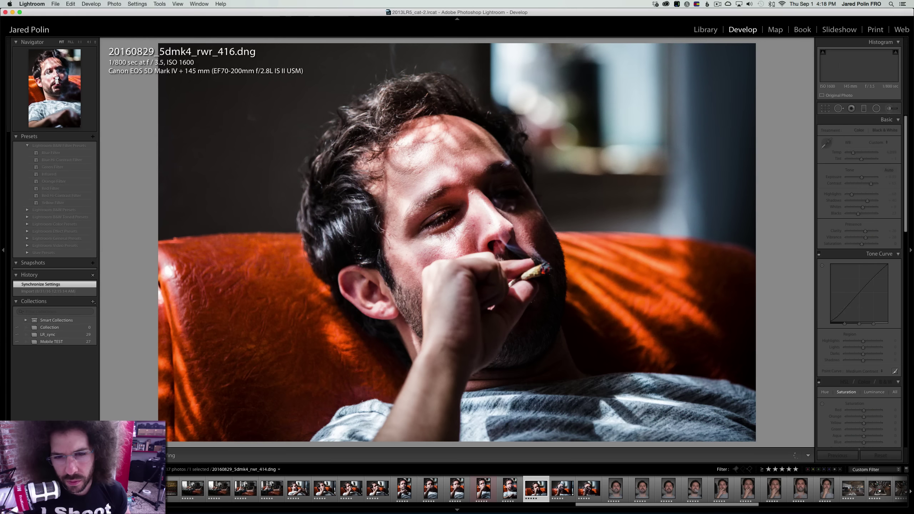
pyautogui.press('Left')
pyautogui.press('Left')
pyautogui.press('Left')
pyautogui.press('Right')
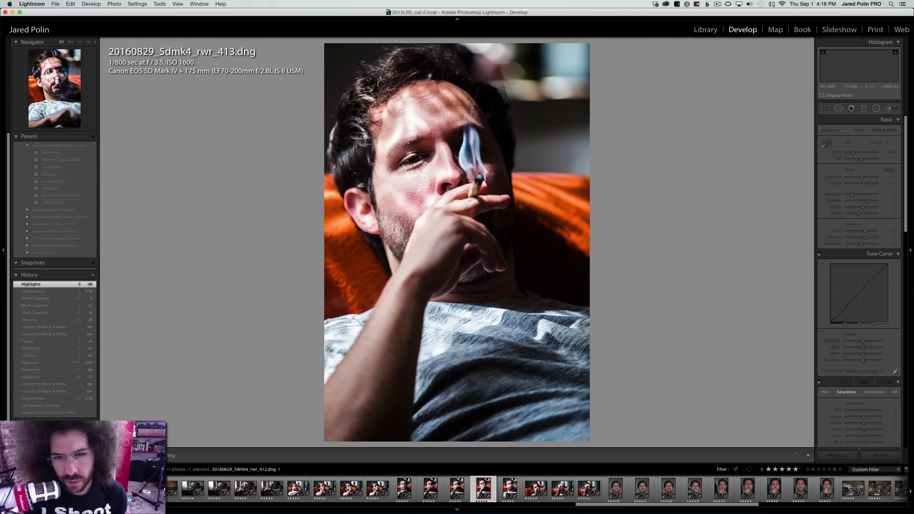
pyautogui.press('Right')
pyautogui.press('Left')
pyautogui.press('Left')
pyautogui.press('Left')
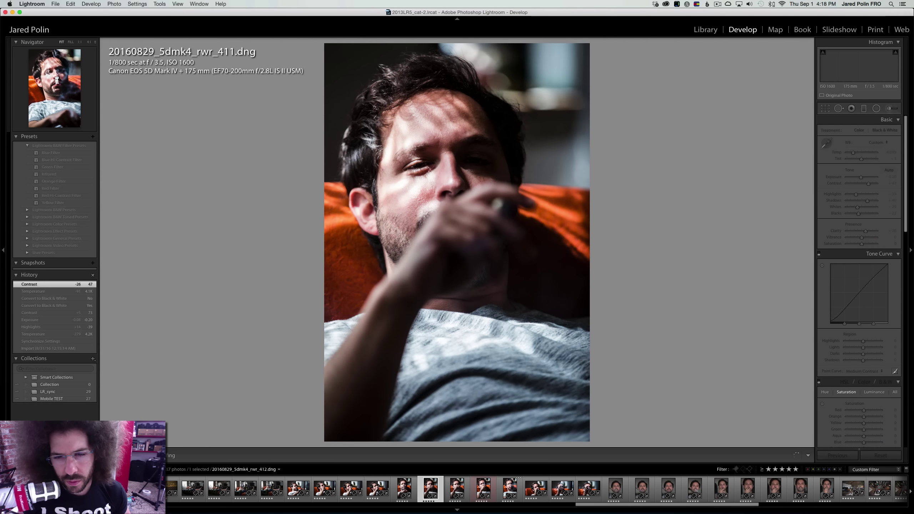
pyautogui.press('Right')
pyautogui.press('Left')
pyautogui.press('Left')
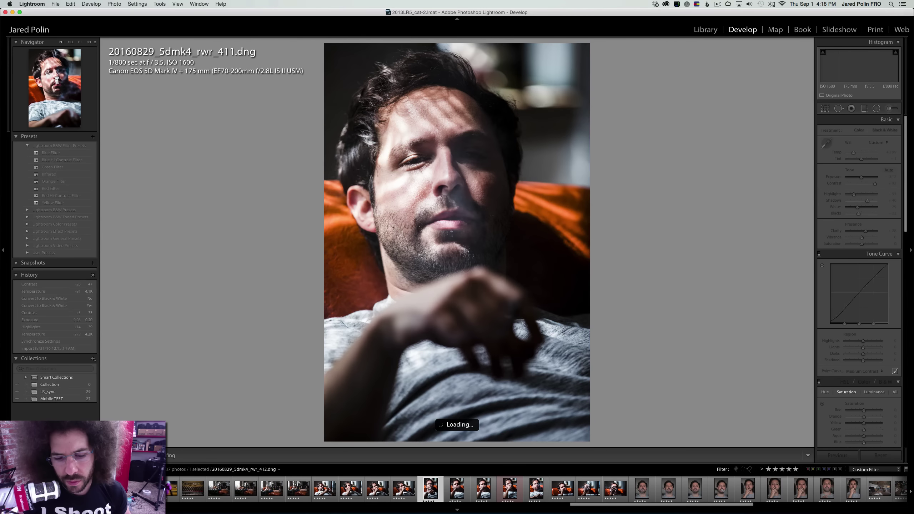
pyautogui.press('Right')
pyautogui.press('Right')
pyautogui.press('Right')
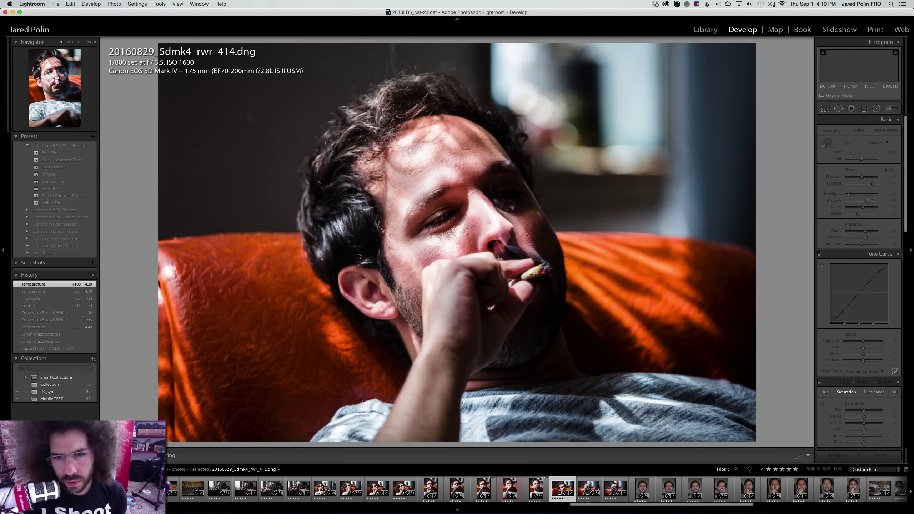
pyautogui.press('Left')
pyautogui.press('Left')
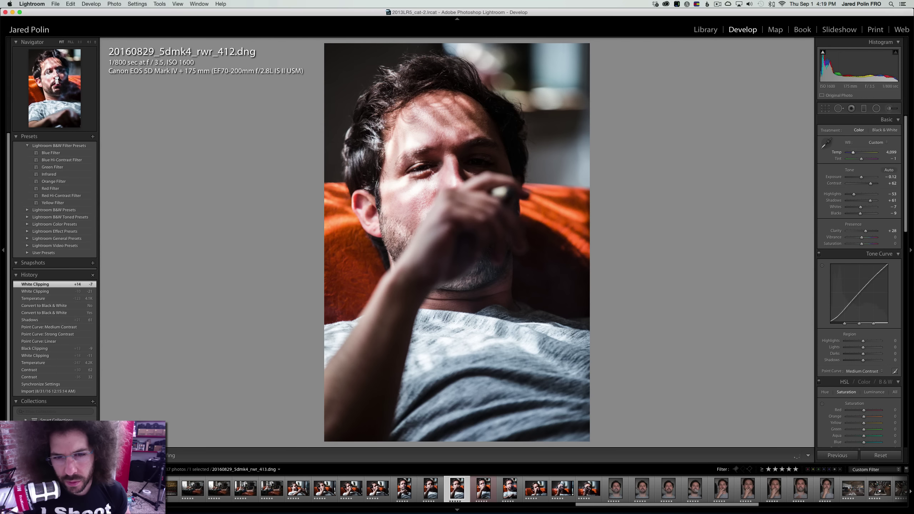
pyautogui.press('Right')
pyautogui.press('Left')
pyautogui.press('Left')
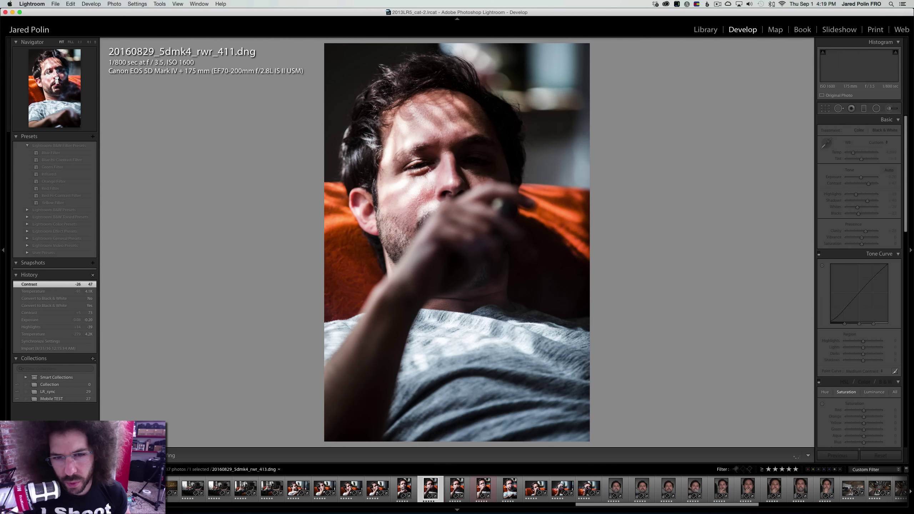
pyautogui.press('Right')
pyautogui.press('Left')
pyautogui.press('Right')
pyautogui.press('Right')
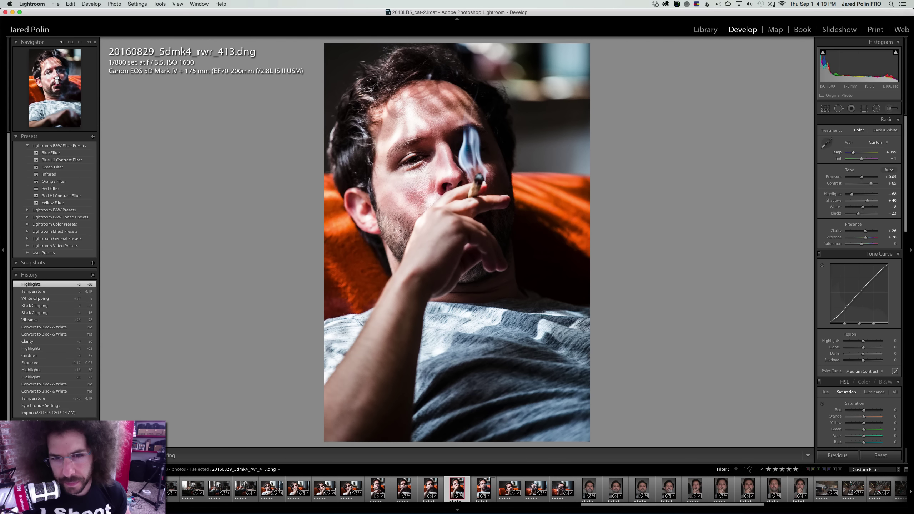
pyautogui.press('Right')
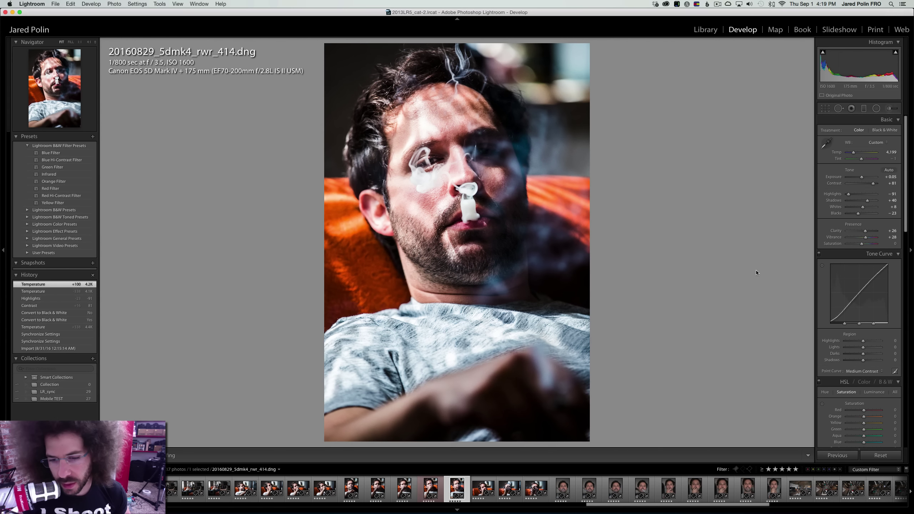
pyautogui.click(552, 379)
pyautogui.click(494, 266)
pyautogui.press('Right')
pyautogui.press('Right')
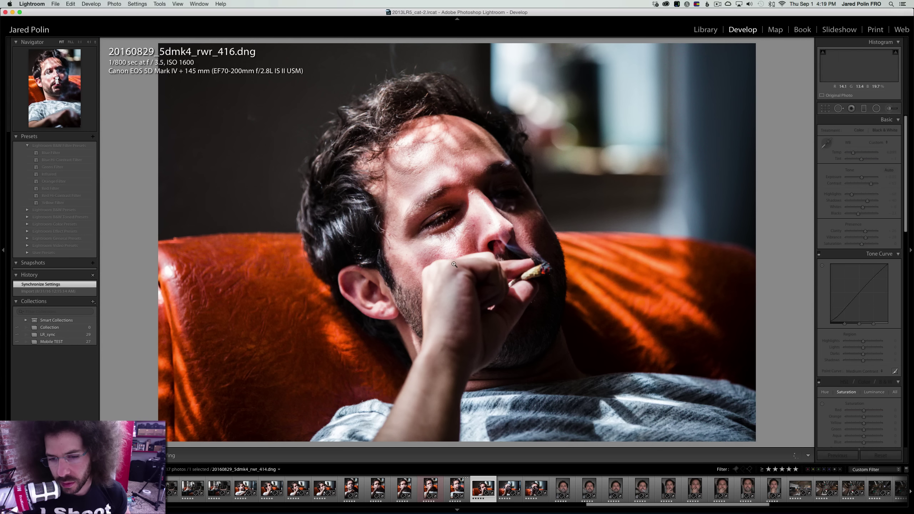
pyautogui.press('Left')
pyautogui.press('Left')
pyautogui.press('Left')
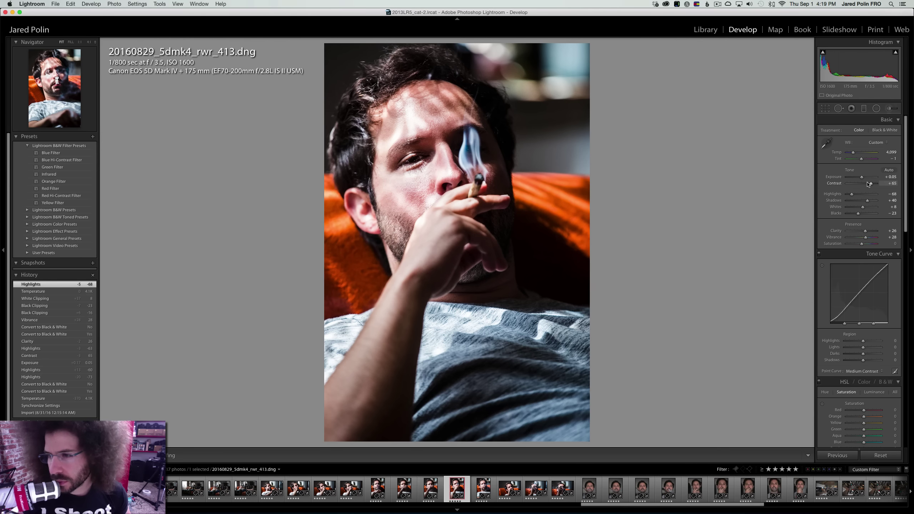
# Set photo 413's Contrast to exactly 53 after trial Contrast and Blacks changes, then advance to 414
pyautogui.moveTo(869, 184); pyautogui.dragTo(823, 185)
pyautogui.press('super+z')
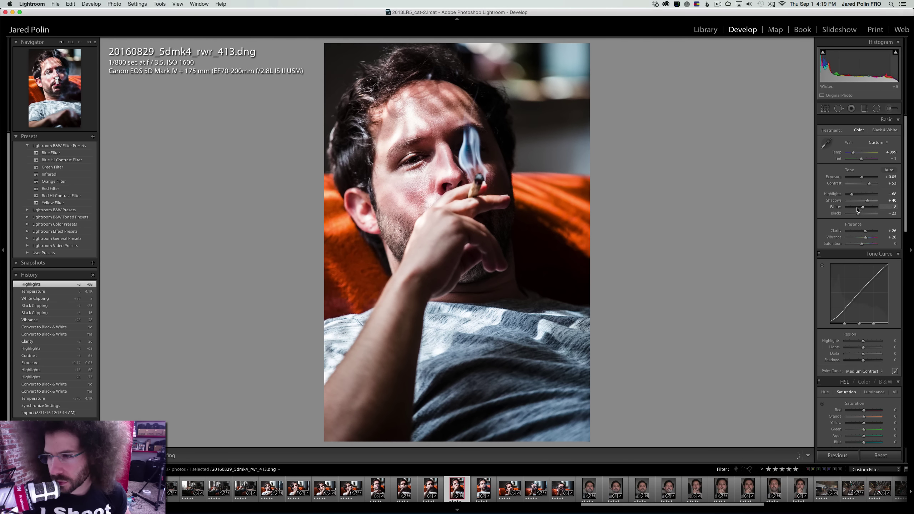
pyautogui.moveTo(863, 215); pyautogui.dragTo(871, 215)
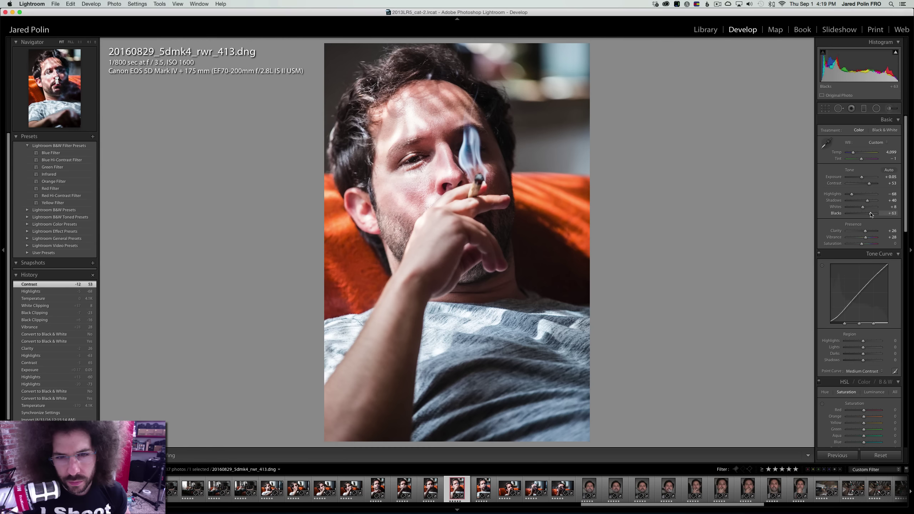
pyautogui.press('super+z')
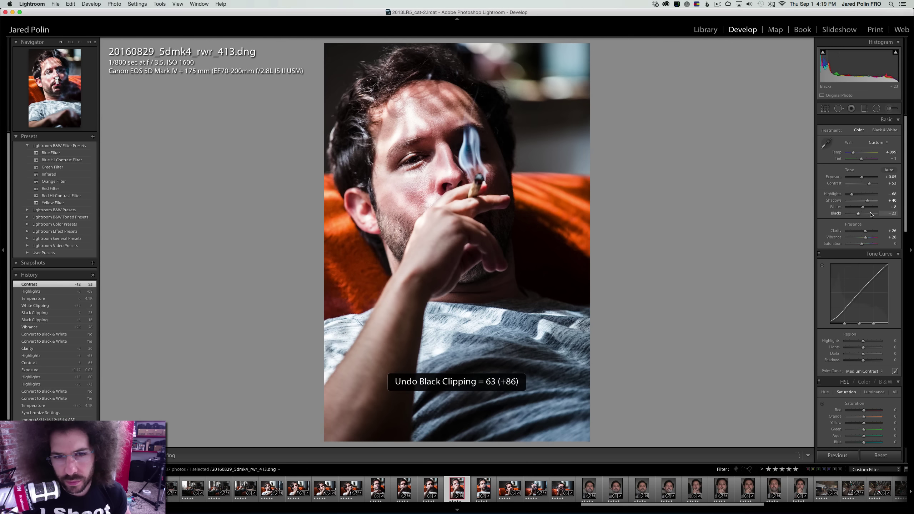
pyautogui.click(879, 184)
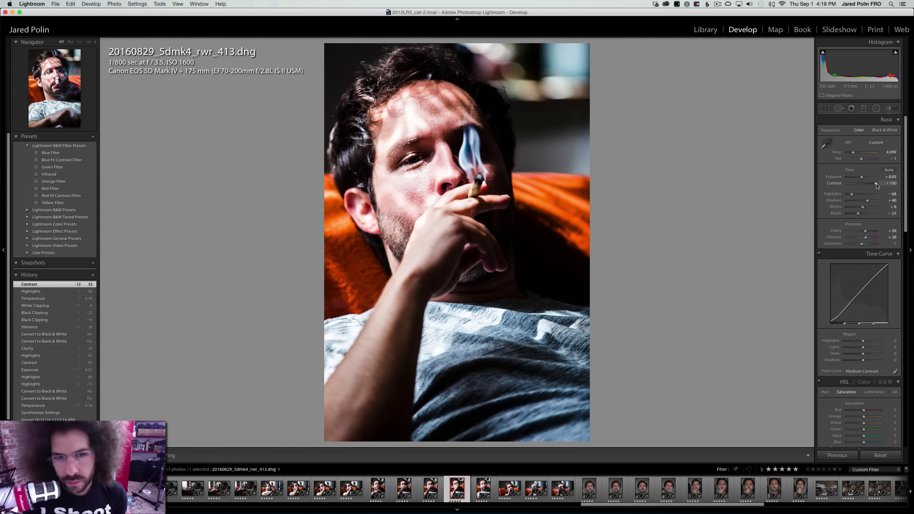
pyautogui.moveTo(872, 185); pyautogui.dragTo(871, 184)
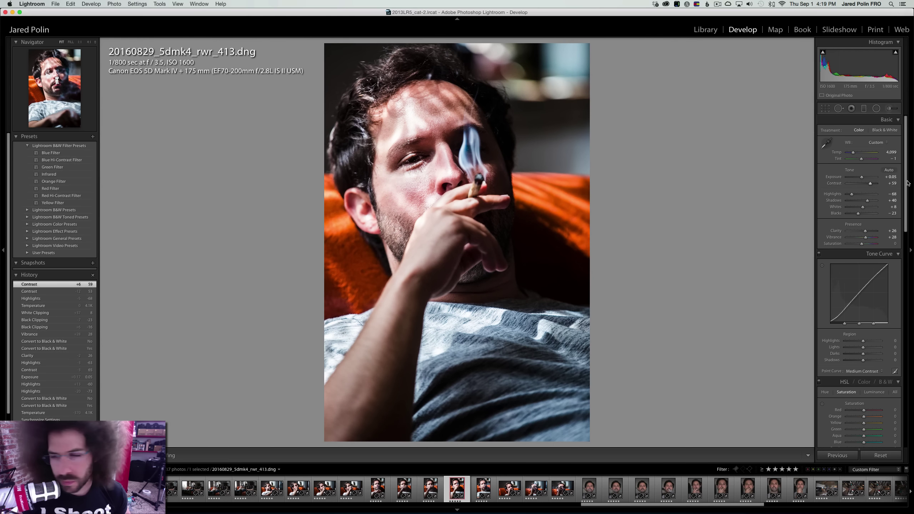
pyautogui.click(895, 183)
pyautogui.write('53')
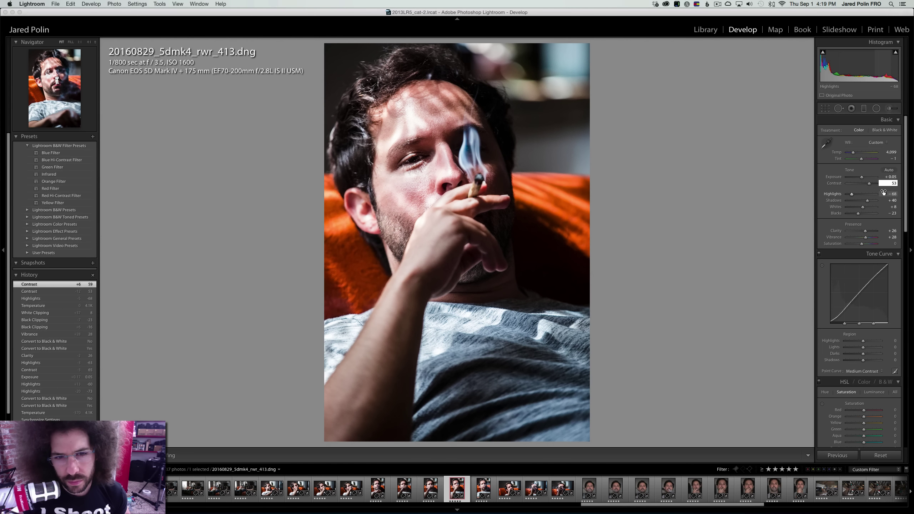
pyautogui.press('Return')
pyautogui.press('Right')
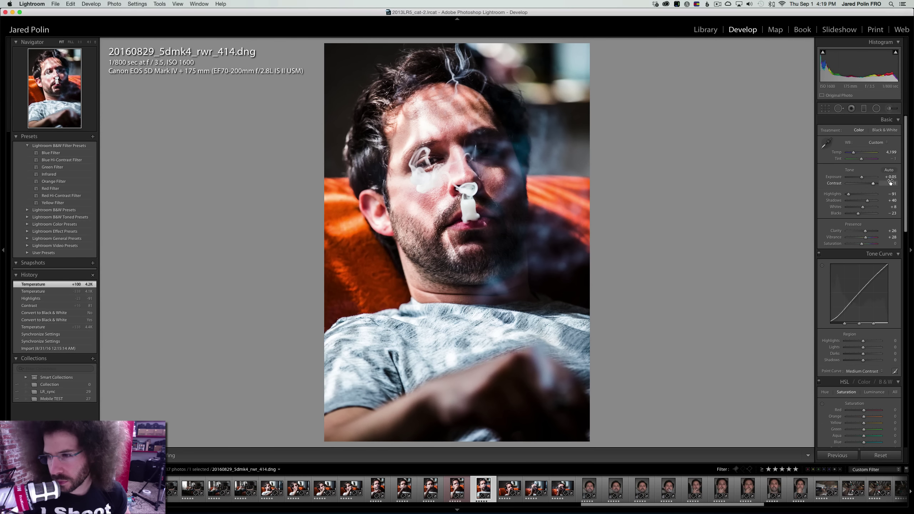
# Set photo _414's Contrast to 53, then raise it to +73
pyautogui.write('53')
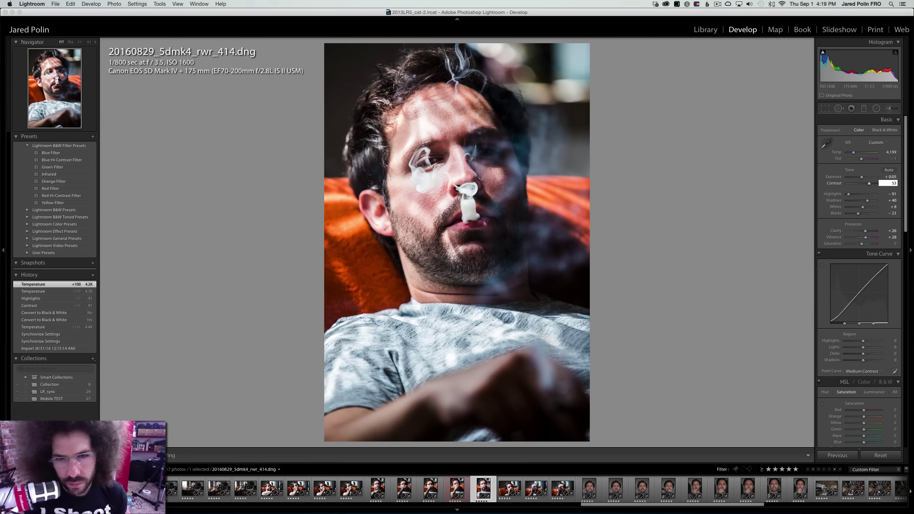
pyautogui.press('Return')
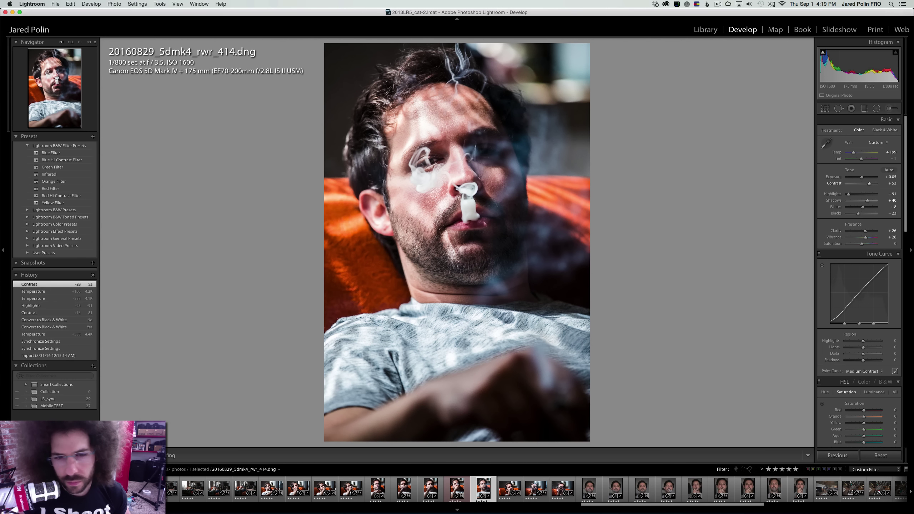
pyautogui.click(874, 184)
# Give photo _412 Contrast +53 and Blacks -14, view _411, and return to _414
pyautogui.press('Left')
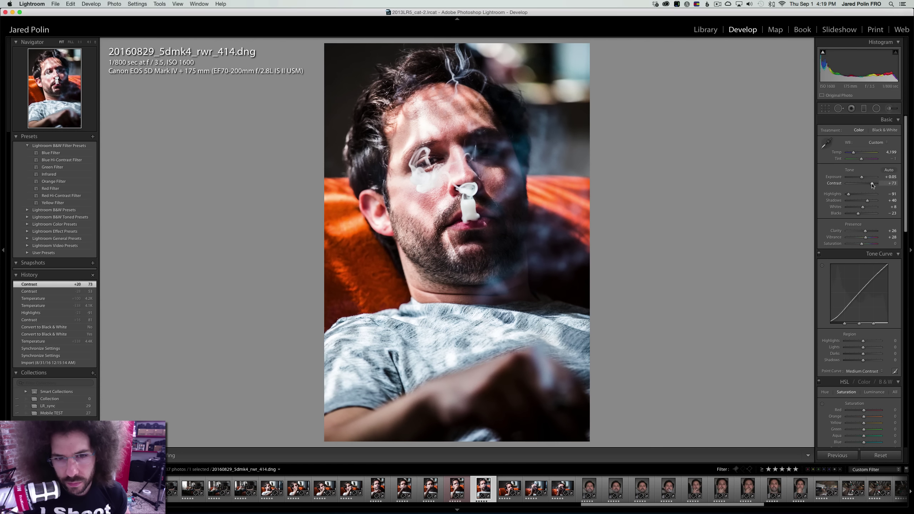
pyautogui.press('Left')
pyautogui.press('Left')
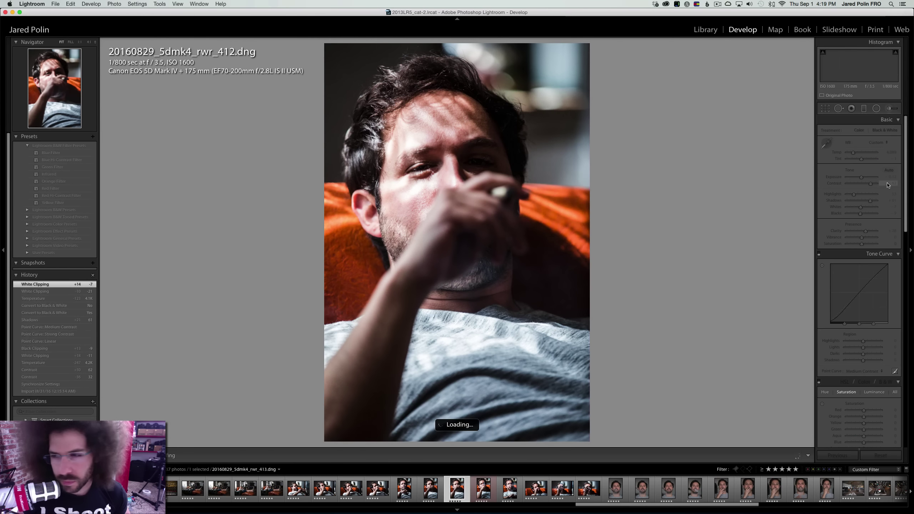
pyautogui.click(889, 183)
pyautogui.write('5')
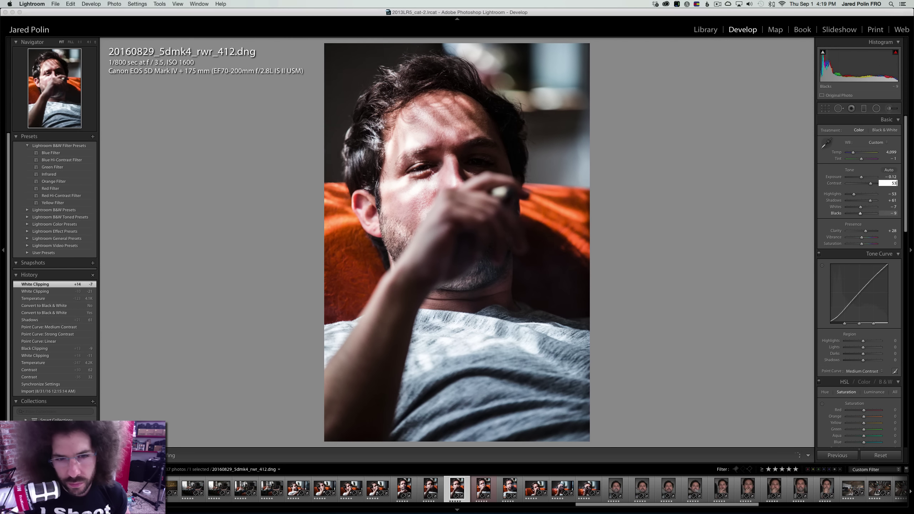
pyautogui.write('3')
pyautogui.press('Return')
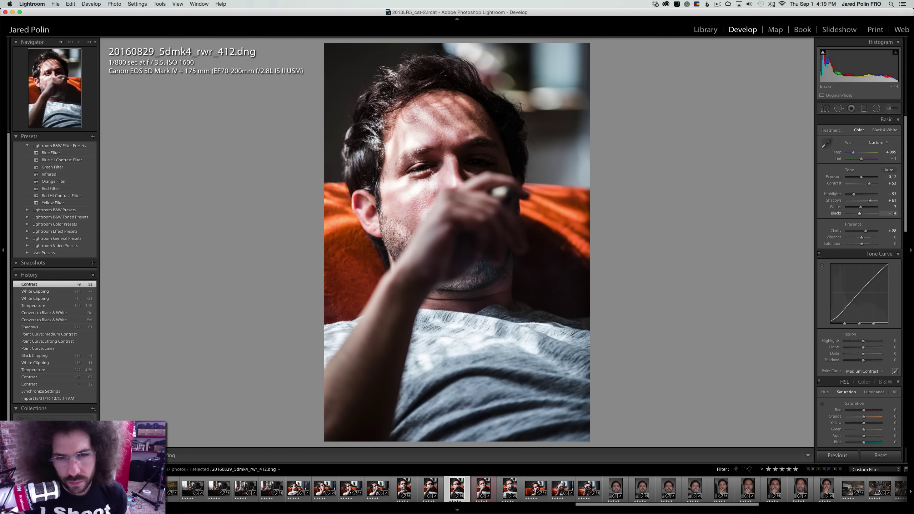
pyautogui.press('Return')
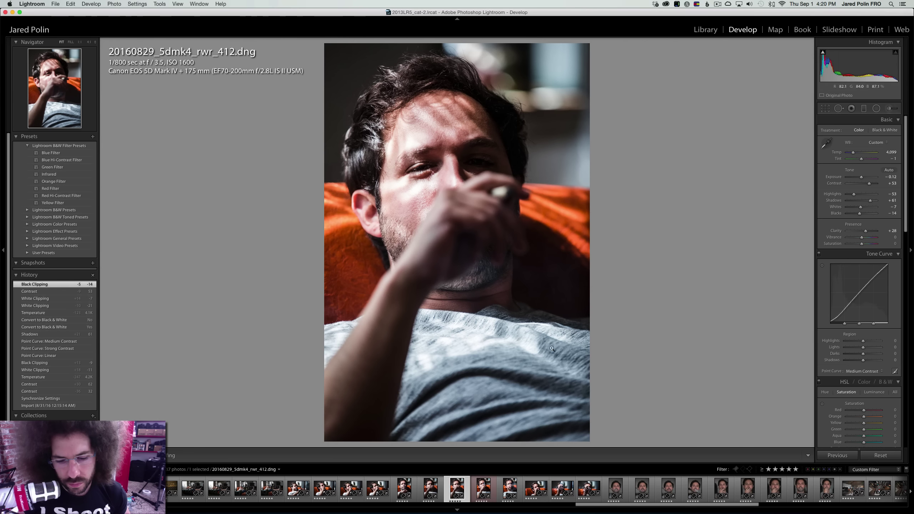
pyautogui.click(426, 489)
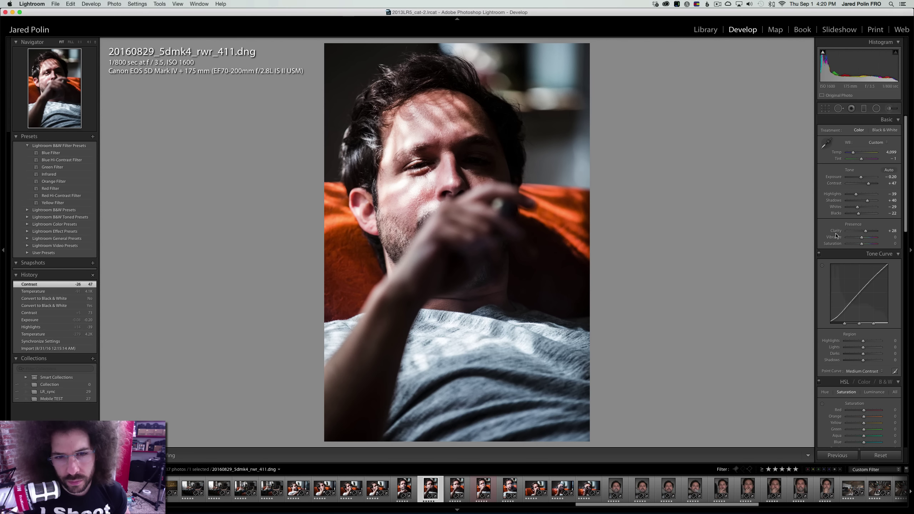
pyautogui.press('Right')
pyautogui.press('Right')
pyautogui.press('Right')
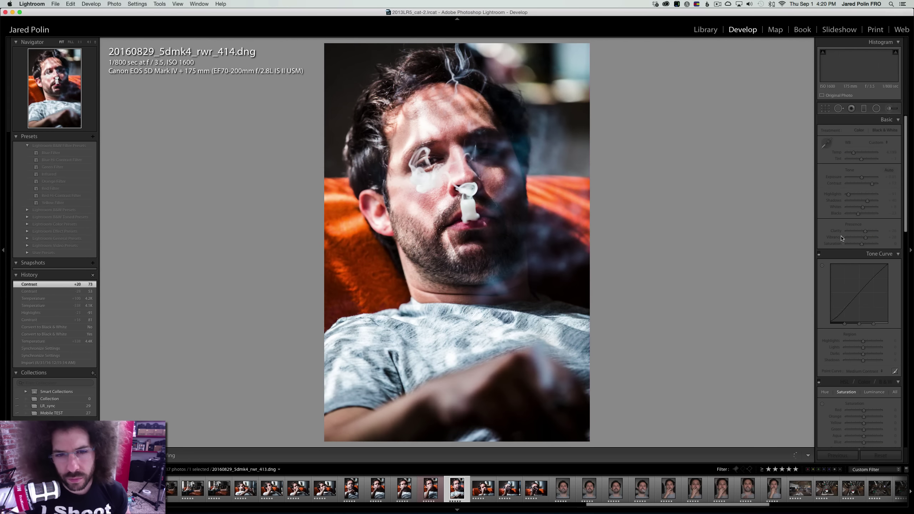
pyautogui.press('Left')
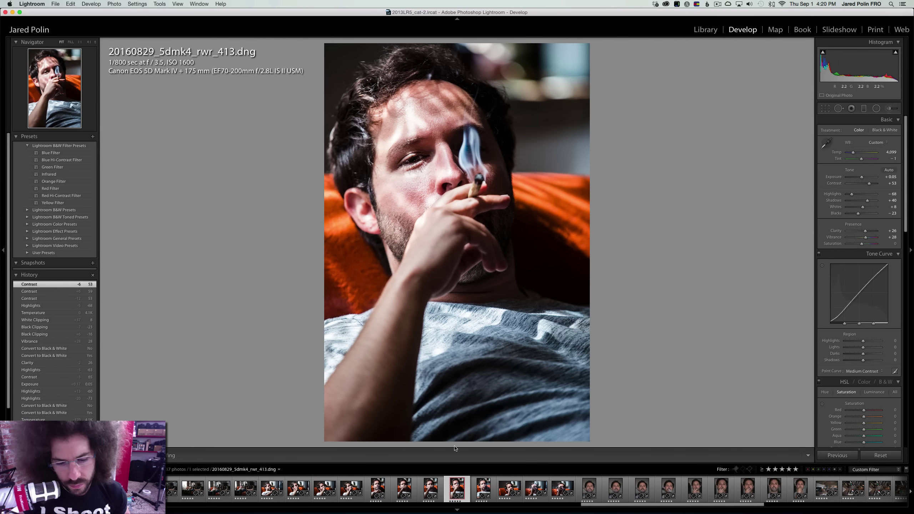
pyautogui.rightClick(457, 489)
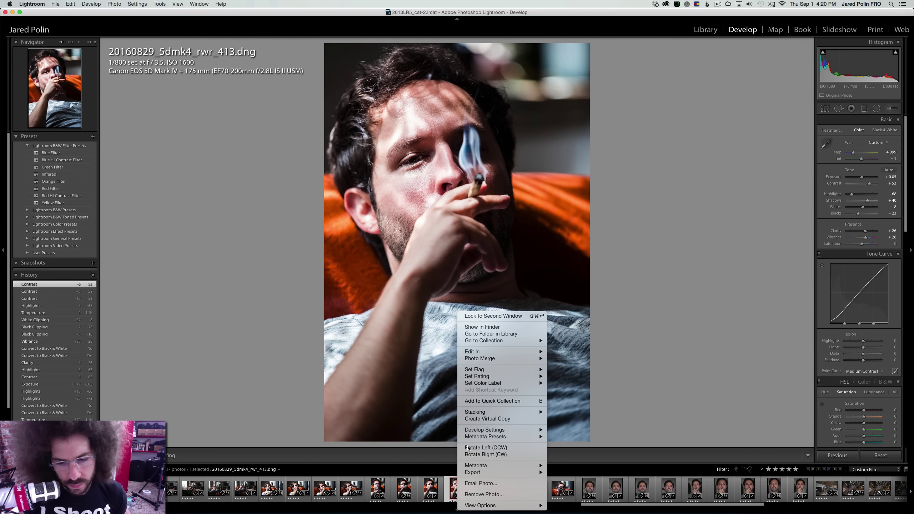
pyautogui.click(490, 418)
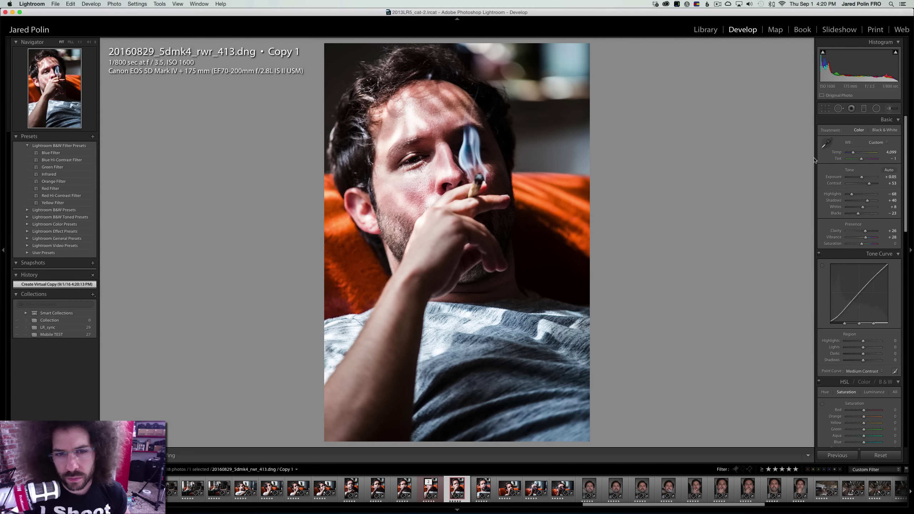
pyautogui.click(875, 131)
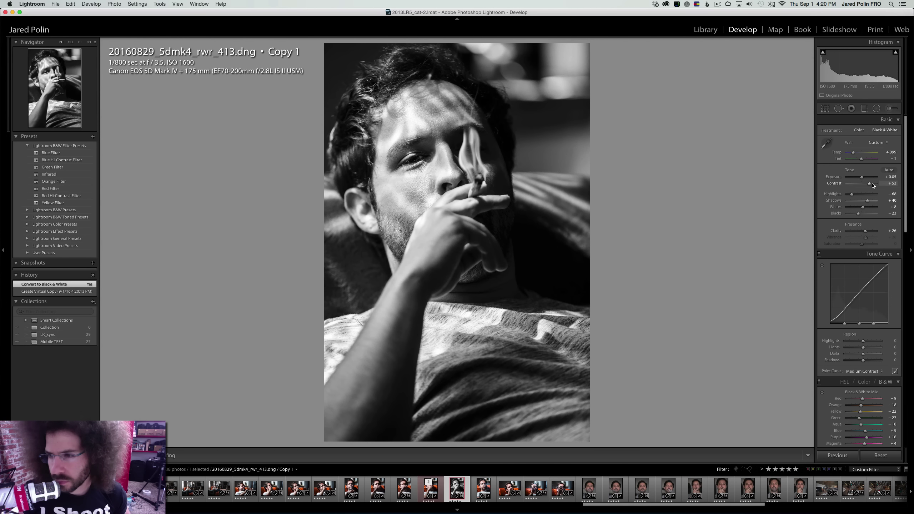
pyautogui.moveTo(872, 184); pyautogui.dragTo(865, 178)
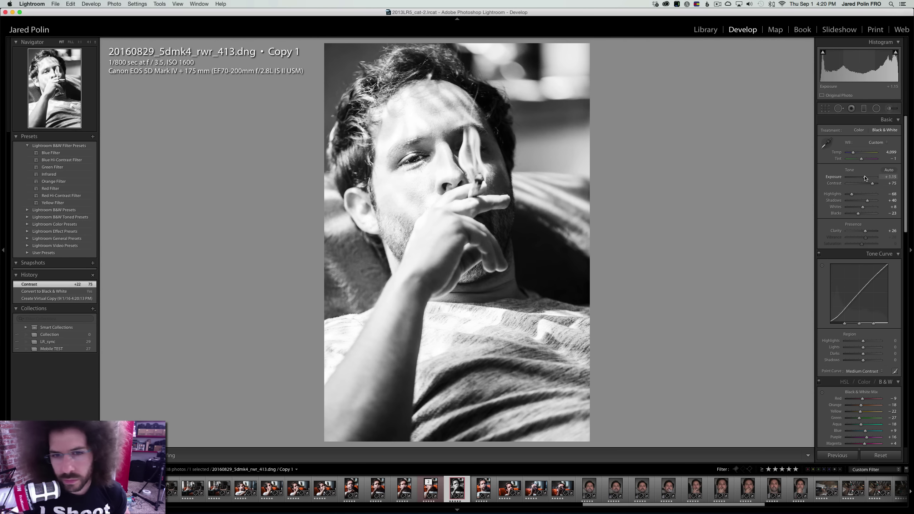
pyautogui.press('super+z')
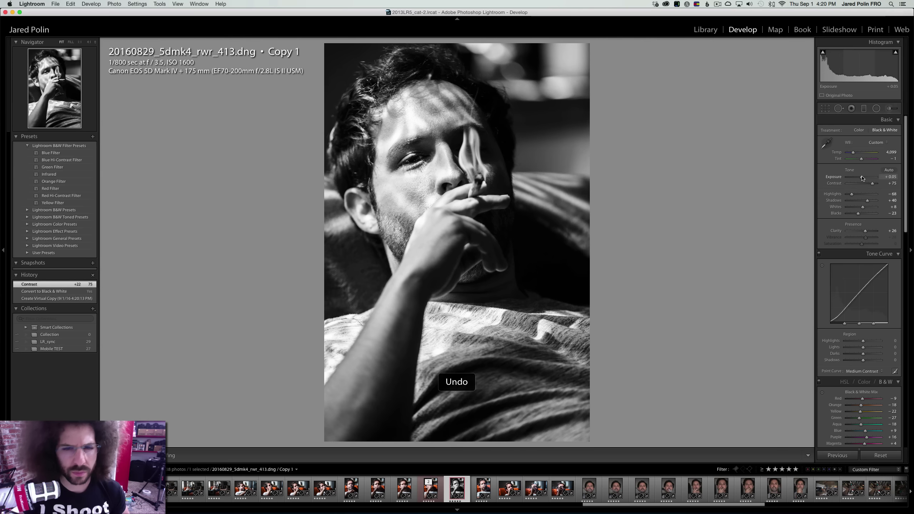
pyautogui.press('Left')
pyautogui.press('Right')
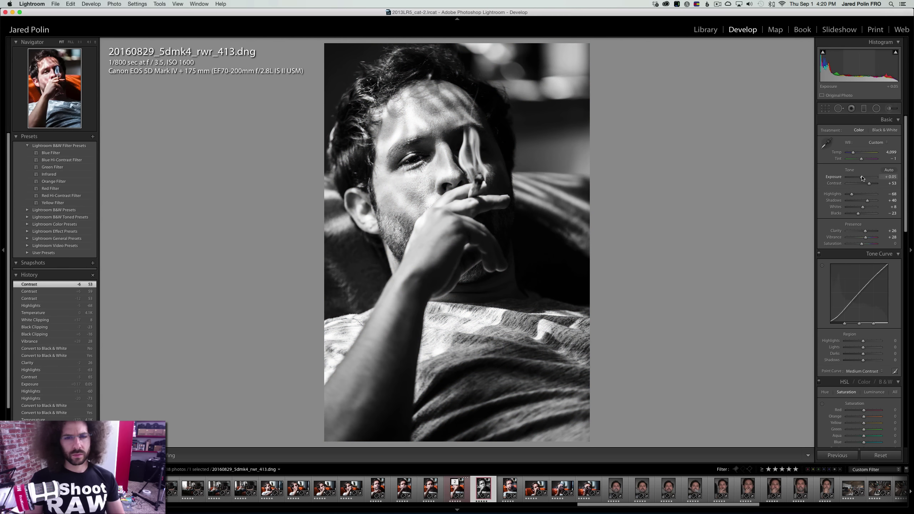
pyautogui.press('Left')
pyautogui.press('Right')
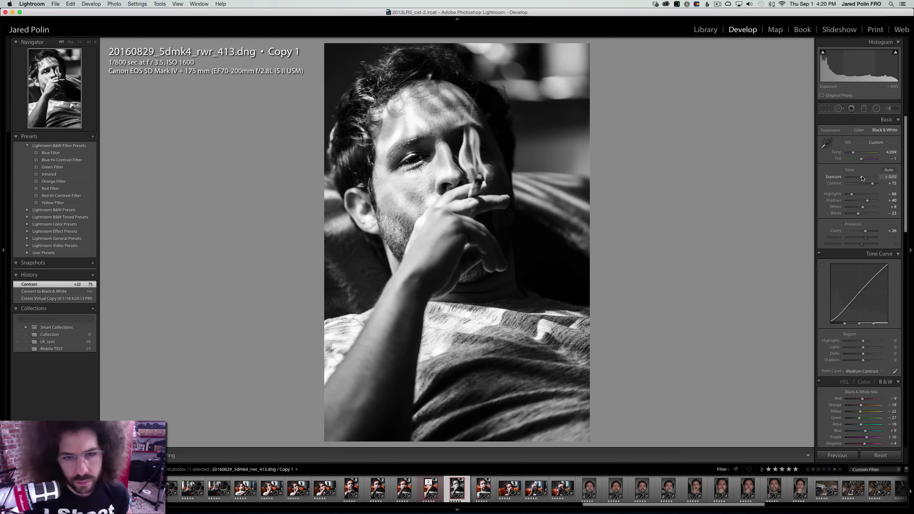
pyautogui.press('Delete')
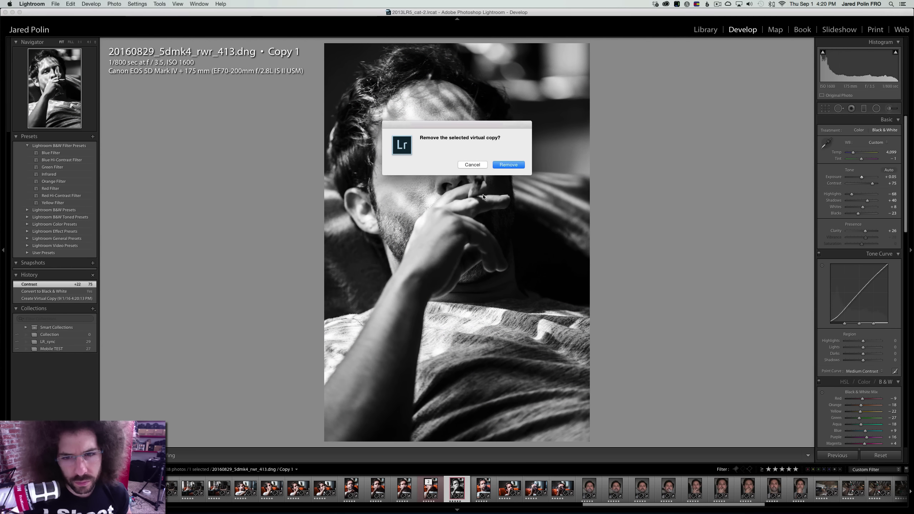
pyautogui.click(505, 165)
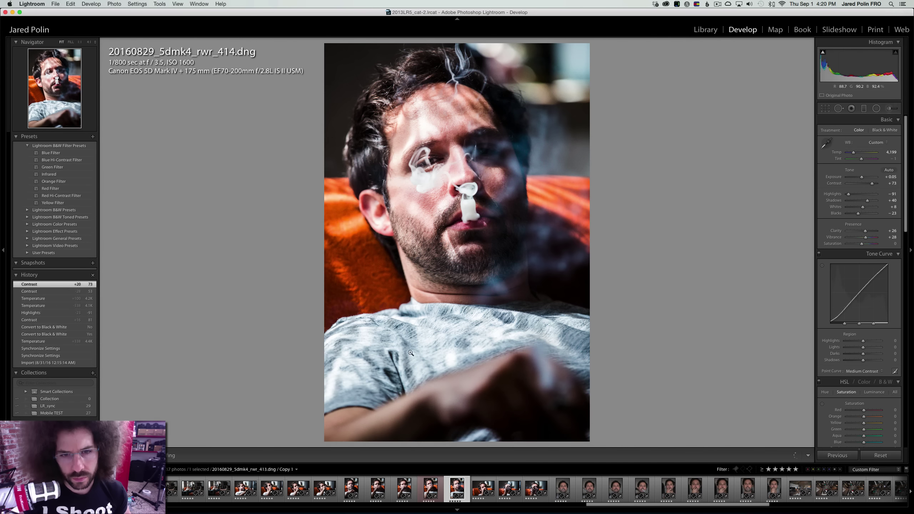
# Mark photo _414 with a red label and set _416's Contrast to 59
pyautogui.press('Left')
pyautogui.press('Right')
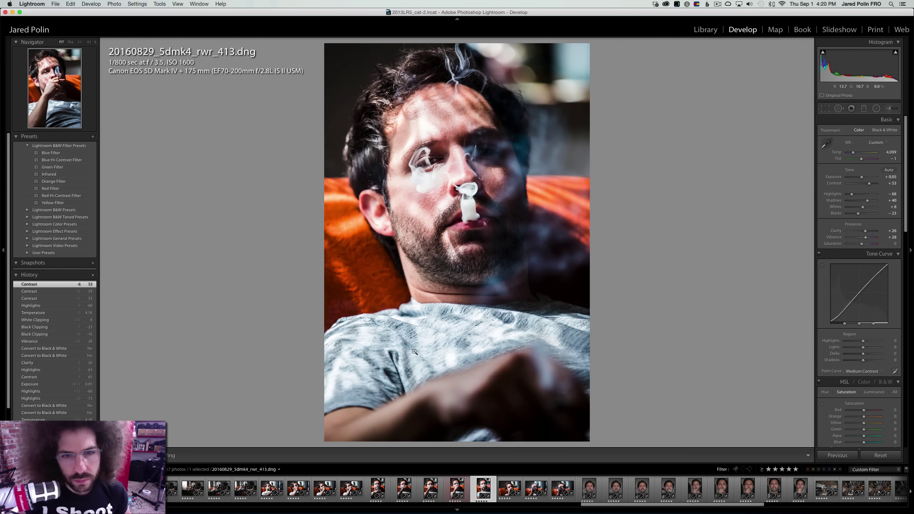
pyautogui.press('6')
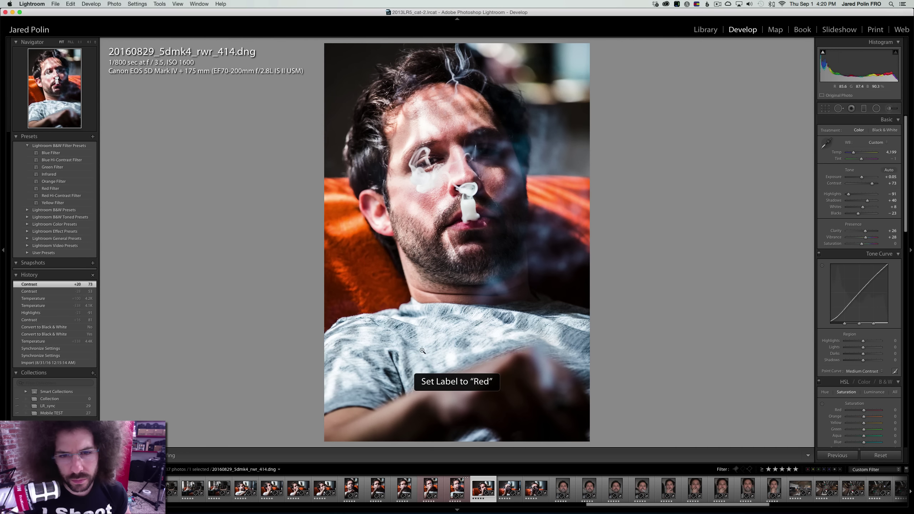
pyautogui.press('Right')
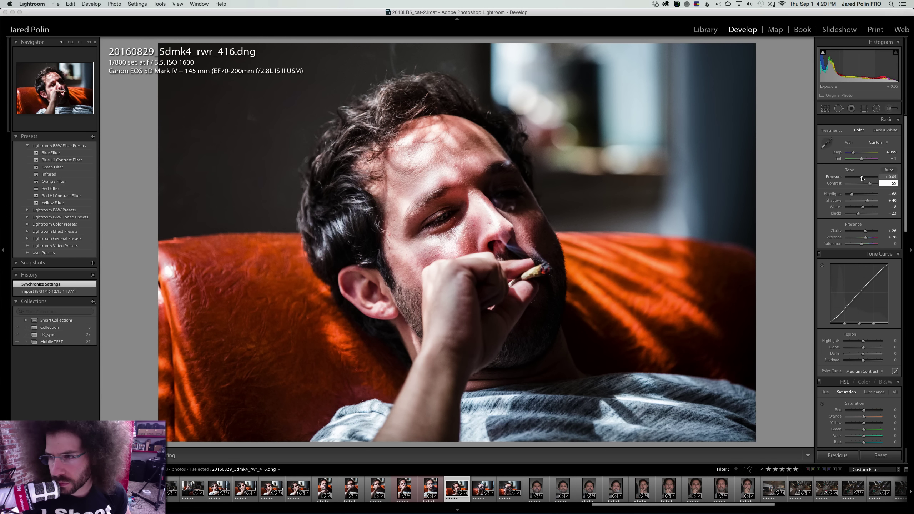
pyautogui.press('Return')
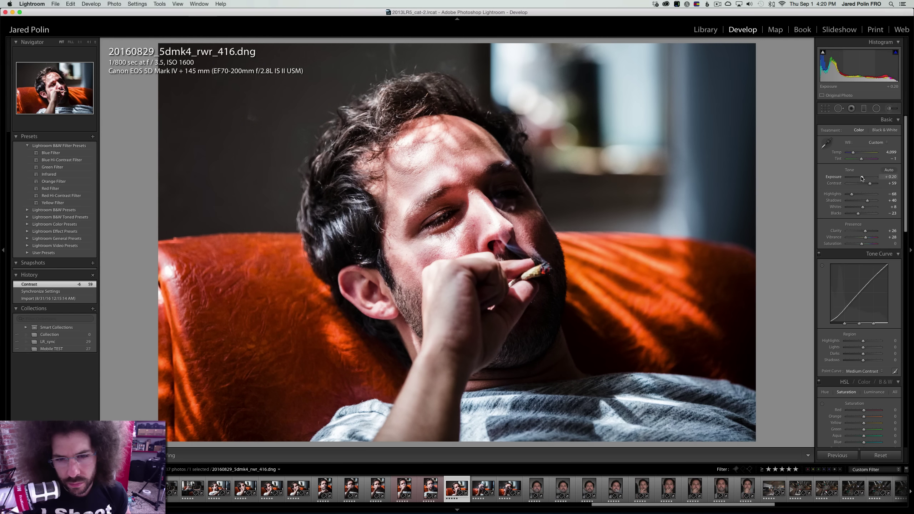
# Lift _416's Highlights to about -50, keep it in colour, and set Vibrance to +7
pyautogui.moveTo(852, 194); pyautogui.dragTo(870, 186)
pyautogui.click(885, 130)
pyautogui.click(859, 130)
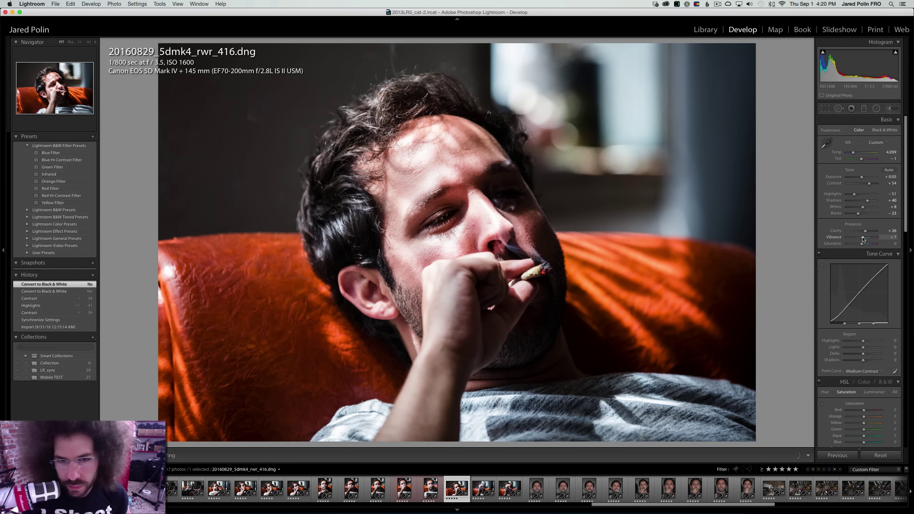
pyautogui.moveTo(863, 239); pyautogui.dragTo(864, 242)
# Compare _416 with the earlier portraits, revert a trial cooler Temp, and advance to _417
pyautogui.press('Left')
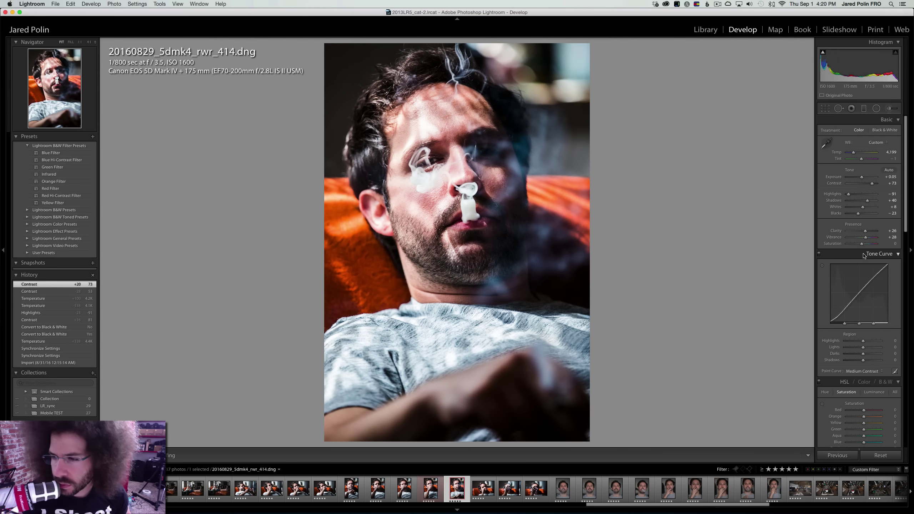
pyautogui.press('Left')
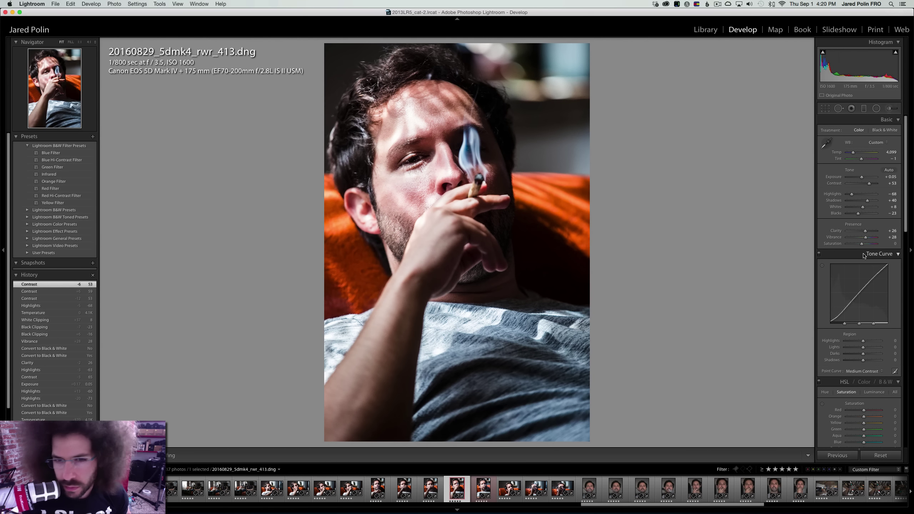
pyautogui.press('Right')
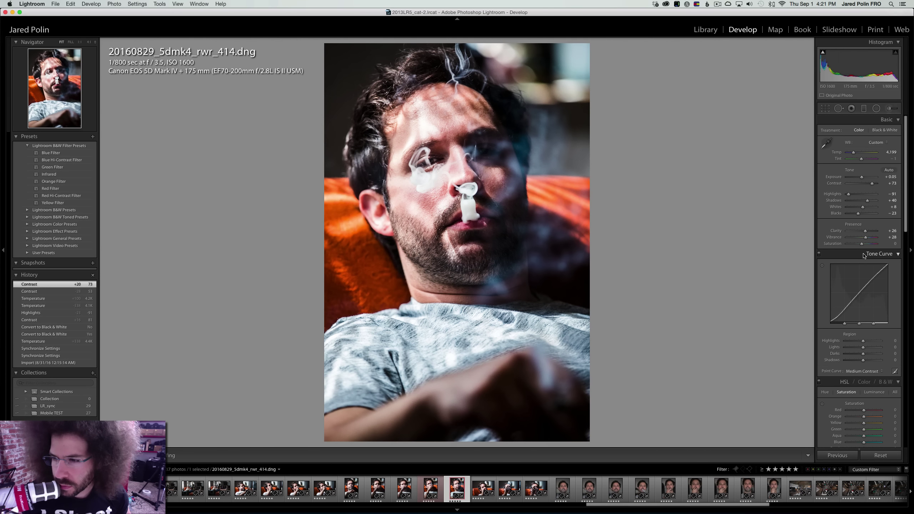
pyautogui.press('Left')
pyautogui.press('Right')
pyautogui.press('Right')
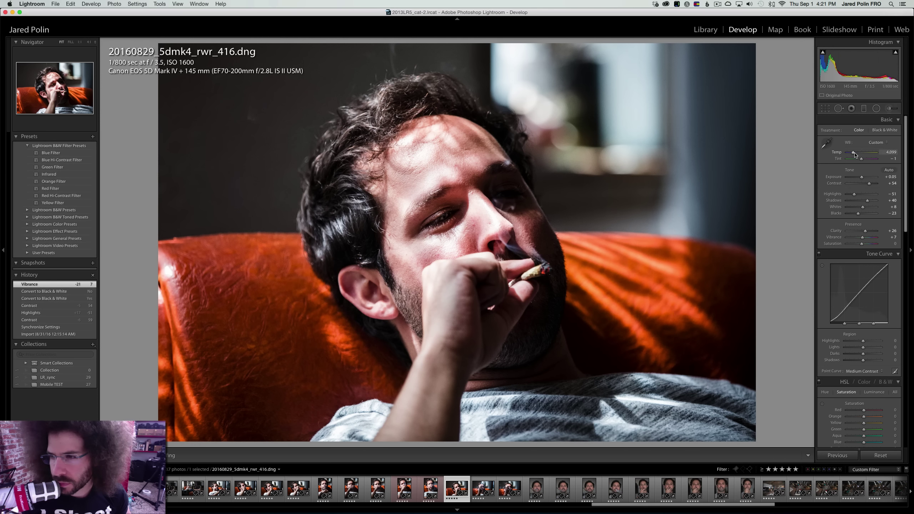
pyautogui.moveTo(856, 155); pyautogui.dragTo(854, 154)
pyautogui.press('super+z')
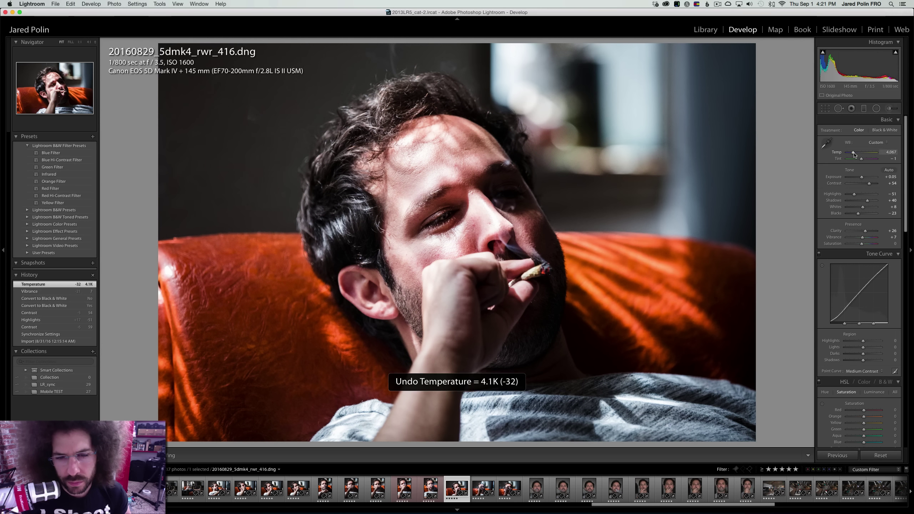
pyautogui.press('Right')
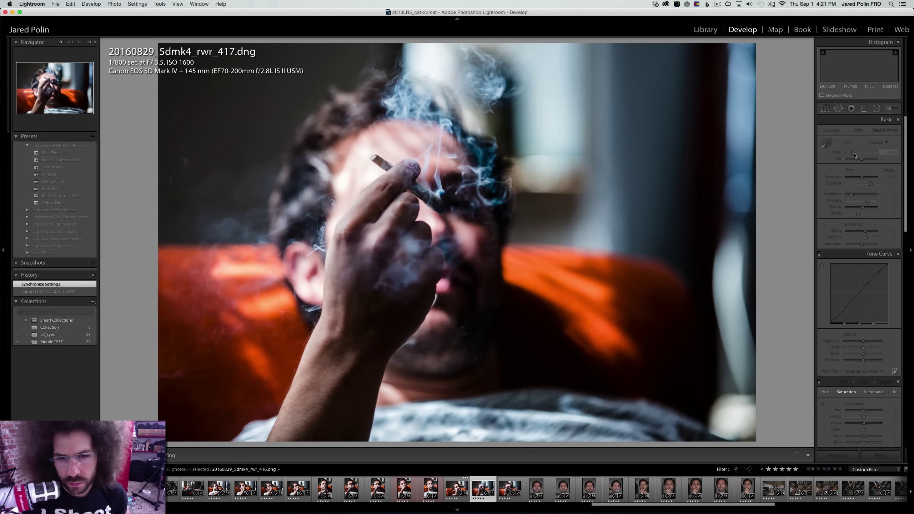
# Brighten photo _417 to Exposure +0.30 and warm its Temp to about 4,400 K
pyautogui.click(419, 197)
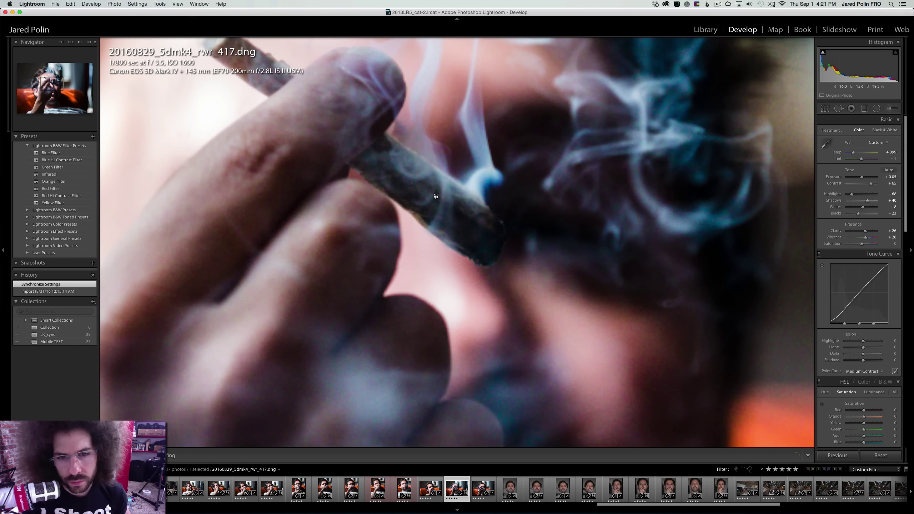
pyautogui.click(493, 169)
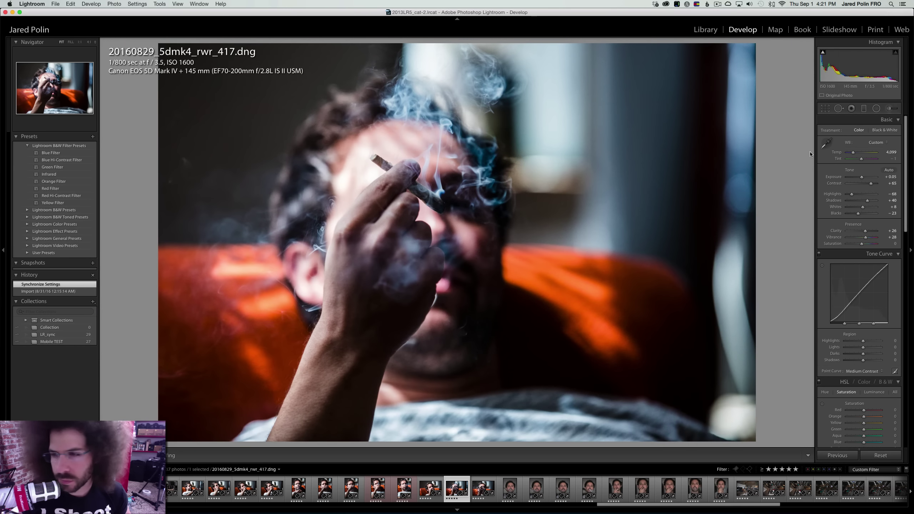
pyautogui.moveTo(866, 179); pyautogui.dragTo(864, 179)
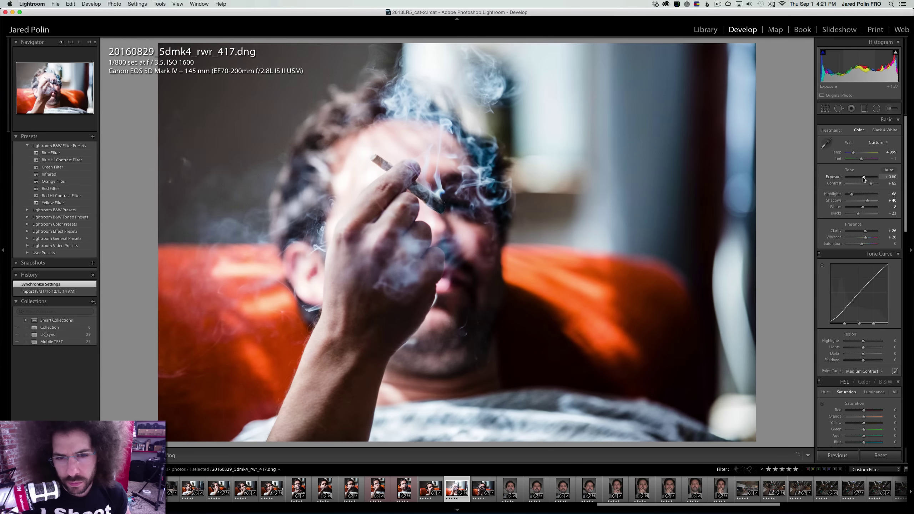
pyautogui.press('super+z')
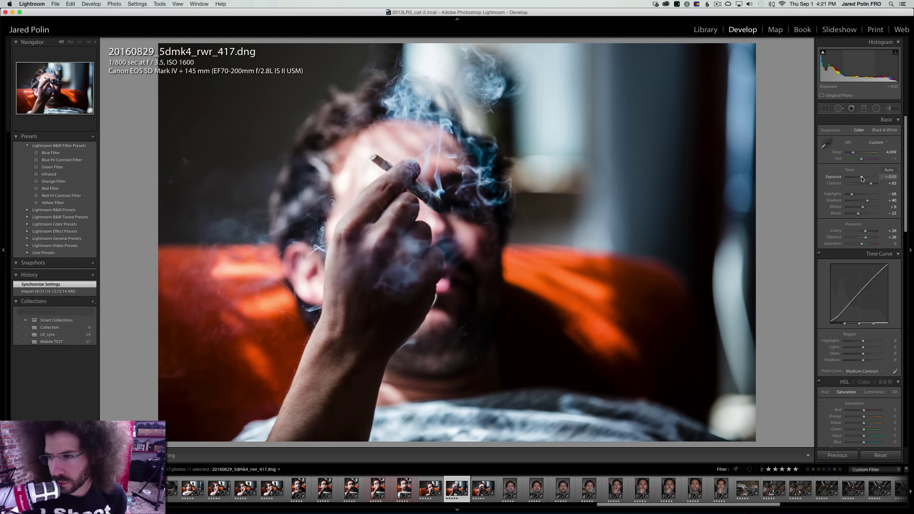
pyautogui.moveTo(862, 179); pyautogui.dragTo(872, 184)
pyautogui.moveTo(855, 153); pyautogui.dragTo(856, 154)
# Select _417 together with the next frame _419 for syncing
pyautogui.press('Left')
pyautogui.press('Right')
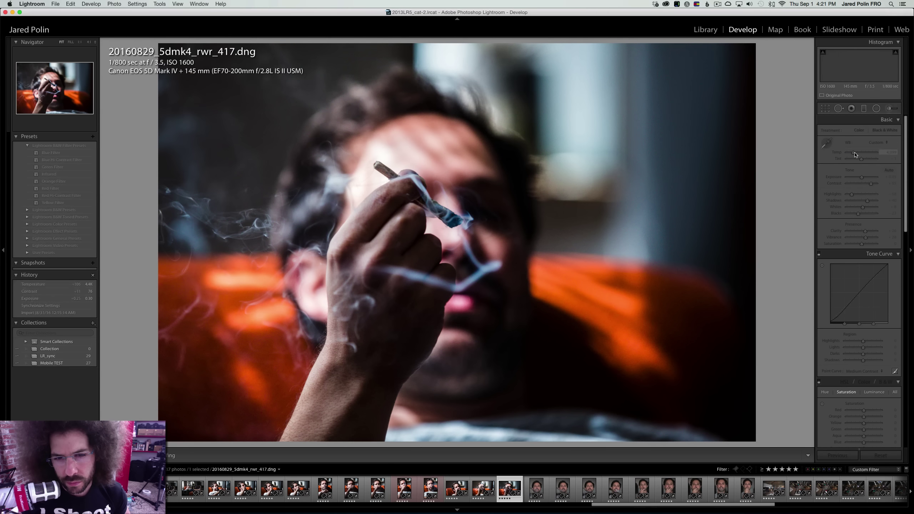
pyautogui.click(462, 488)
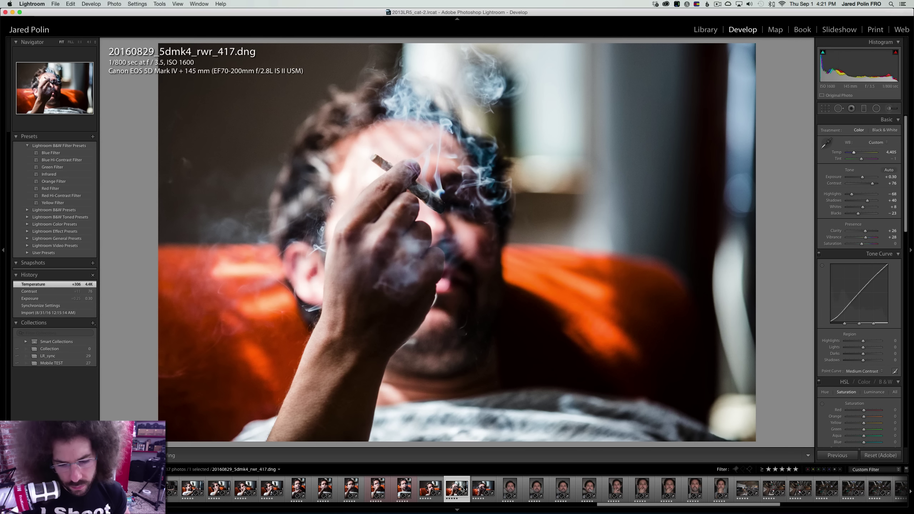
pyautogui.keyDown('super'); pyautogui.click(484, 489); pyautogui.keyUp('super')
# Synchronize _417's settings onto photo _419 and view the synced result
pyautogui.press('super+shift+s')
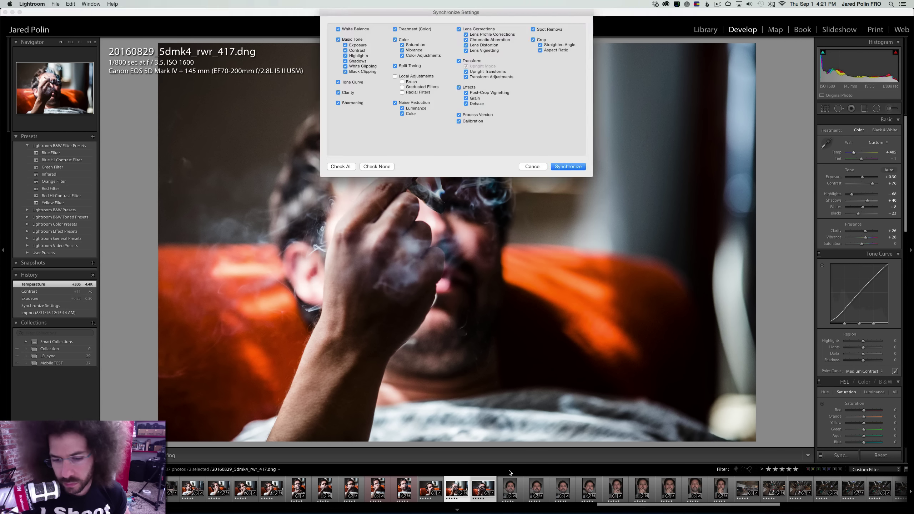
pyautogui.press('Return')
pyautogui.press('Right')
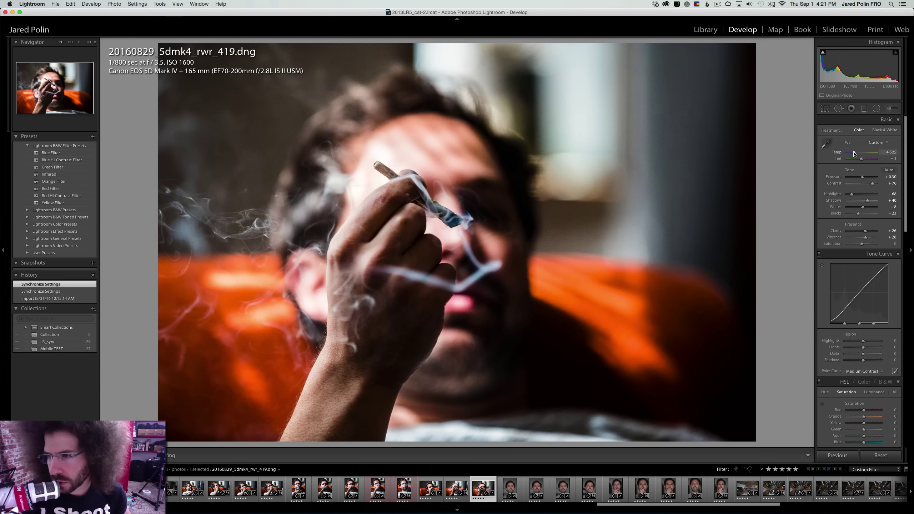
# Step back through the filmstrip from _419 toward portrait _413
pyautogui.press('Left')
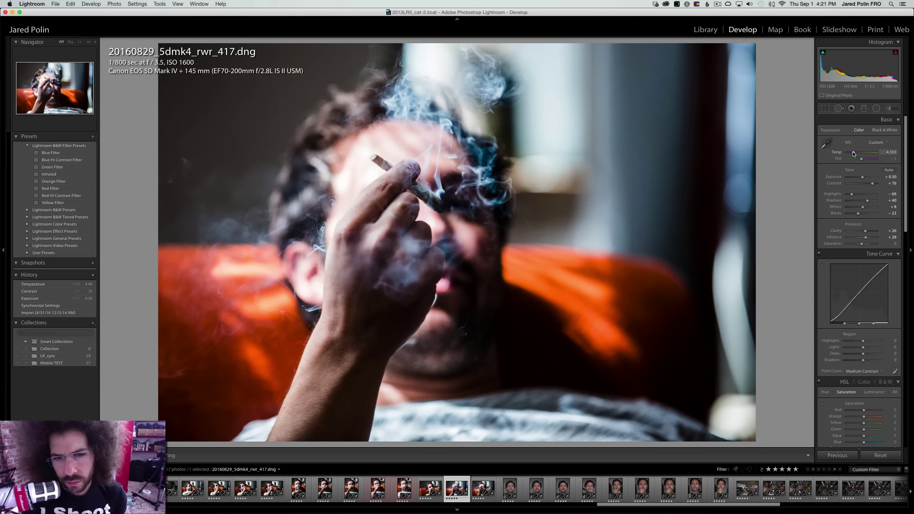
pyautogui.press('Left')
pyautogui.press('Left')
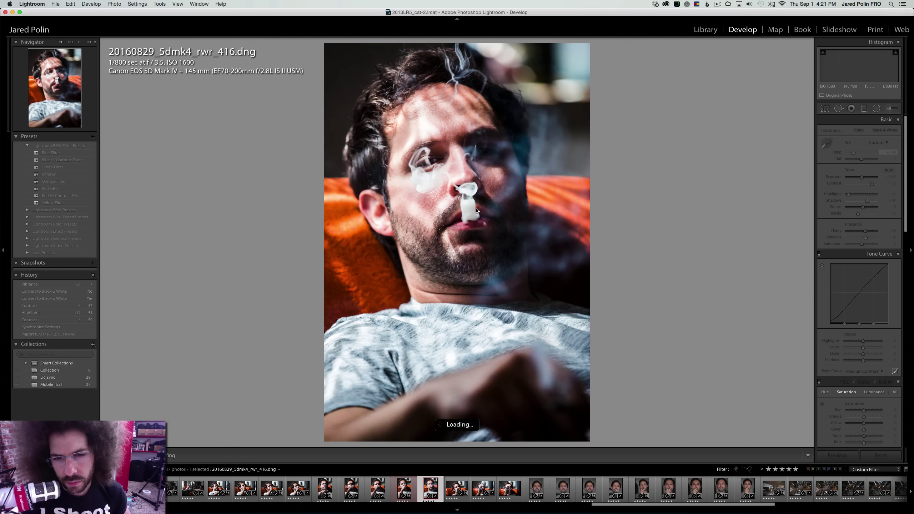
pyautogui.press('Left')
pyautogui.press('Left')
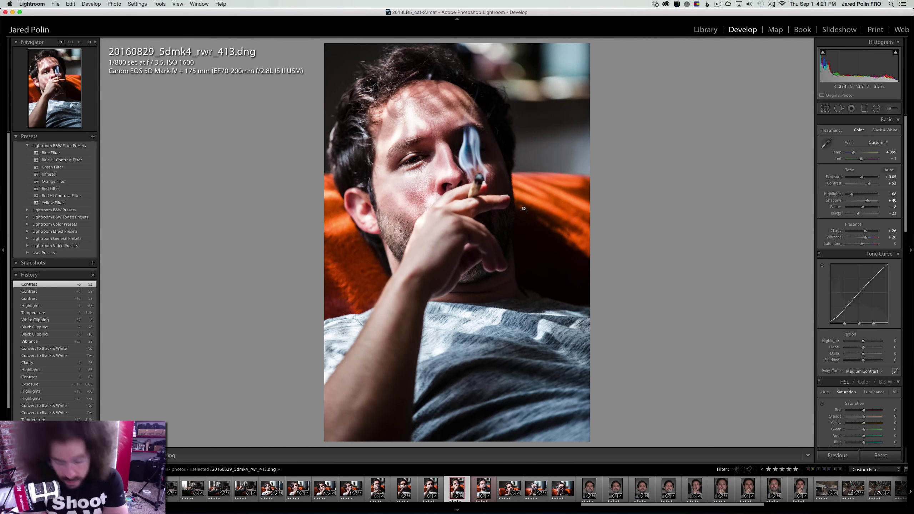
# Review the current edited photo in full-screen preview, then return to the normal view
pyautogui.press('f')
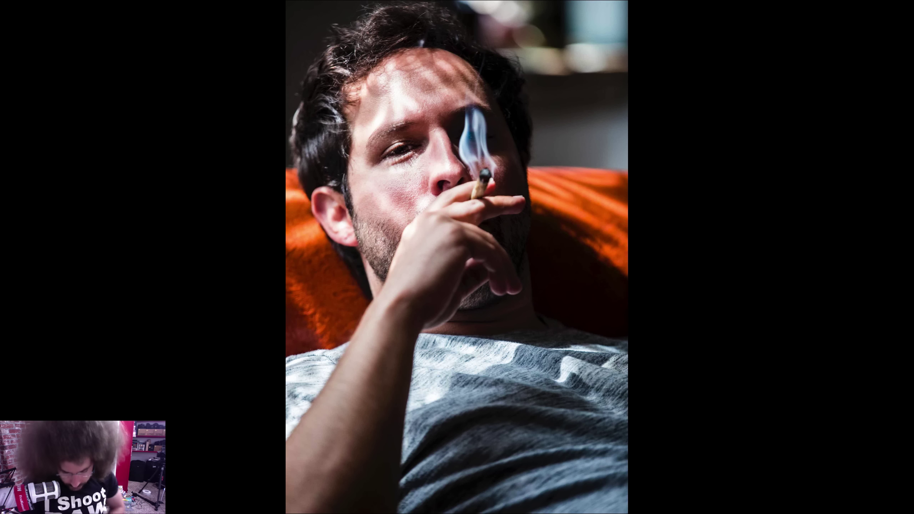
pyautogui.press('f')
pyautogui.press('Right')
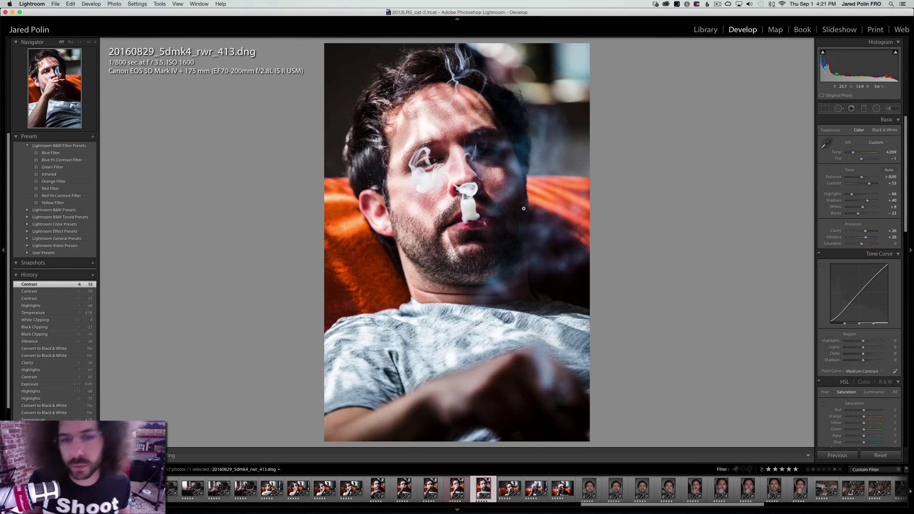
# Step forward past _414, _416, _417 and _419 to the unedited portrait _420
pyautogui.press('Right')
pyautogui.press('Left')
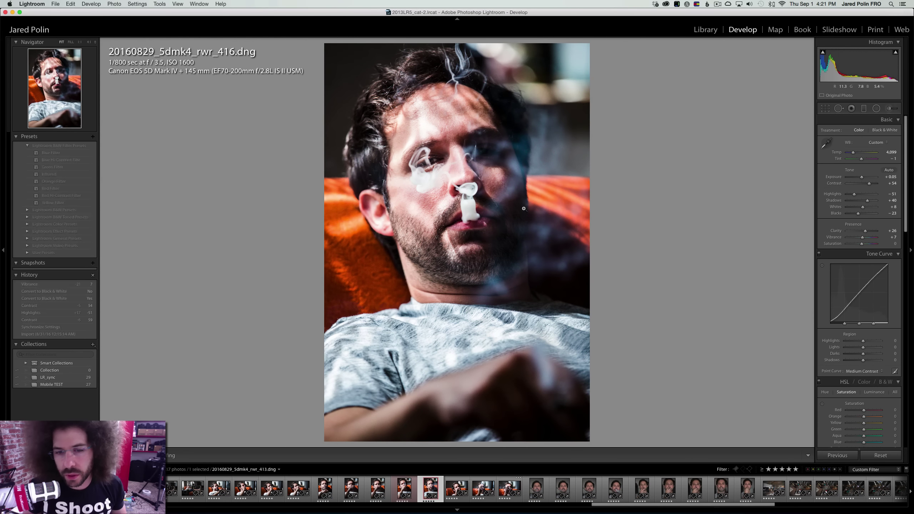
pyautogui.press('Right')
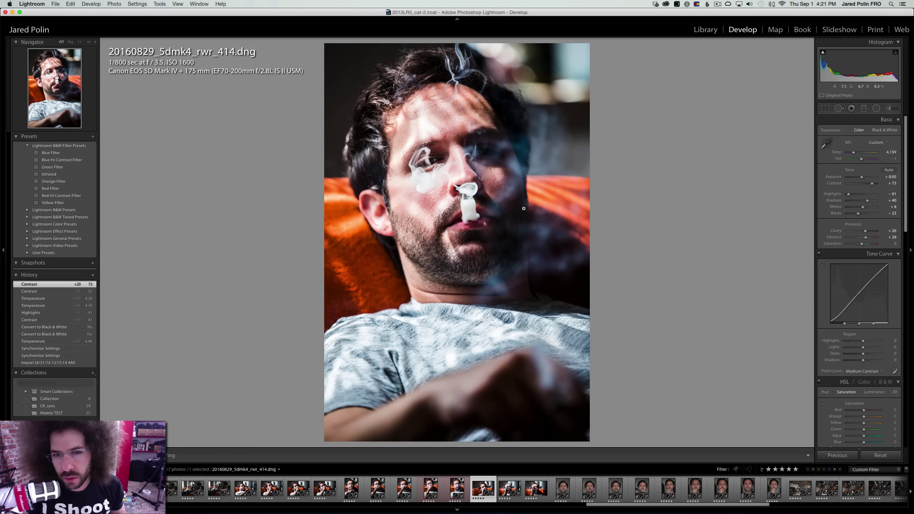
pyautogui.press('Right')
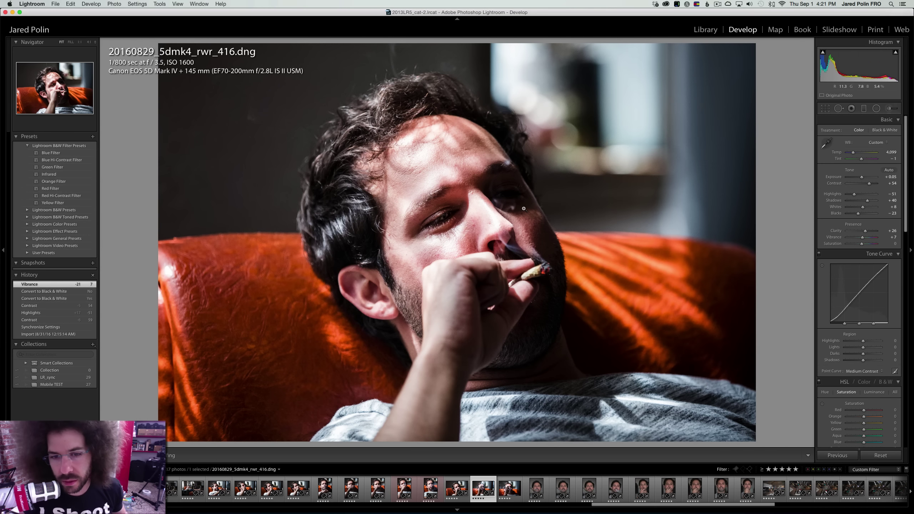
pyautogui.press('Right')
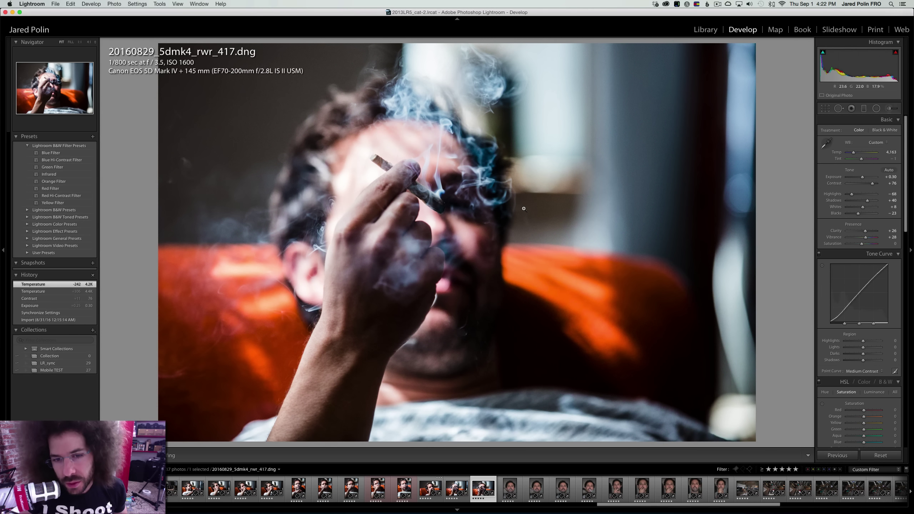
pyautogui.press('Right')
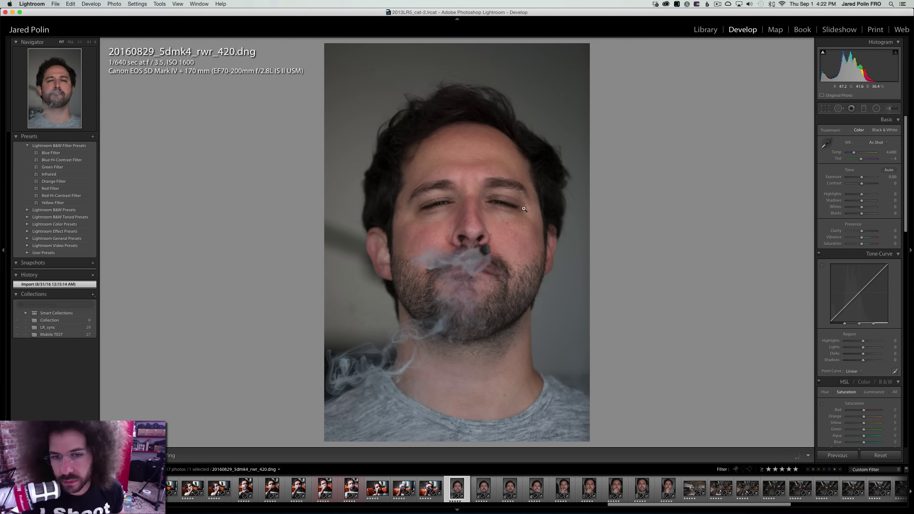
# Try a five-star rating on _420 and undo it, then check the eye at 1:1
pyautogui.press('5')
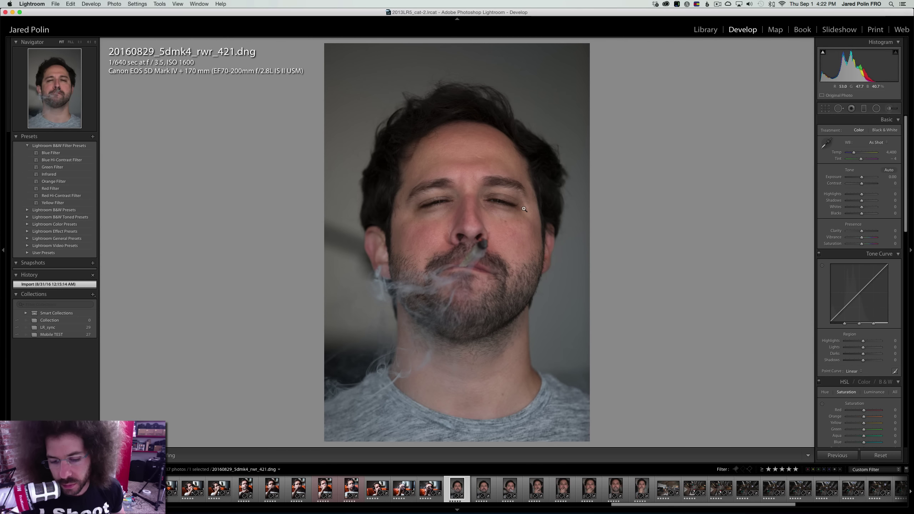
pyautogui.press('super+z')
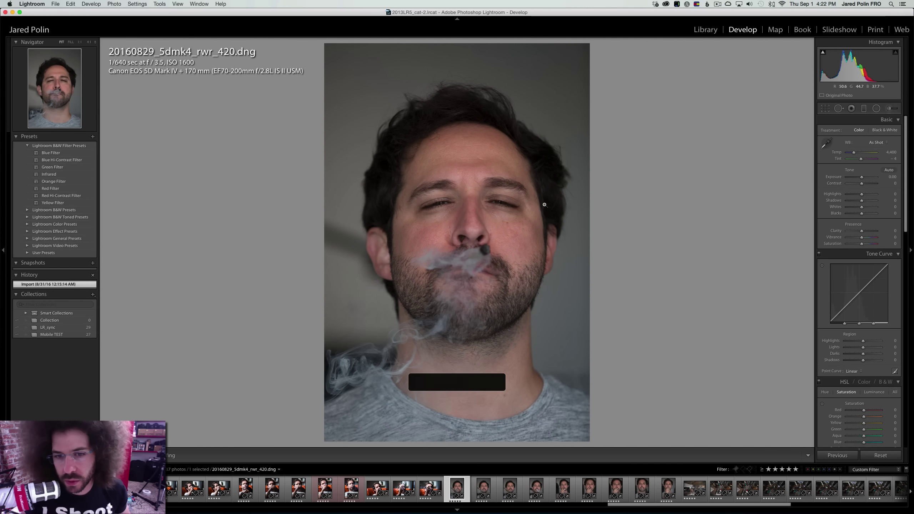
pyautogui.click(493, 200)
pyautogui.click(467, 190)
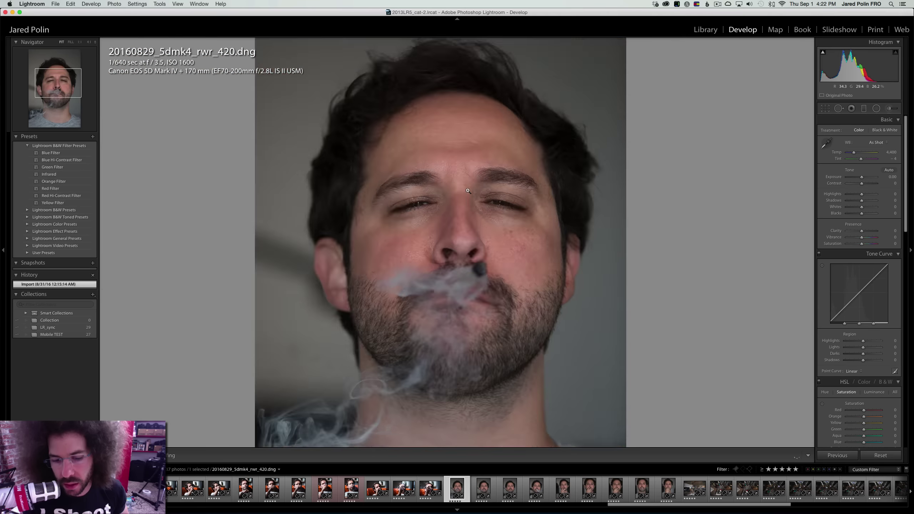
# Raise portrait _420's Exposure slightly to brighten the face, then return to _419
pyautogui.press('Left')
pyautogui.press('Left')
pyautogui.press('Left')
pyautogui.press('Left')
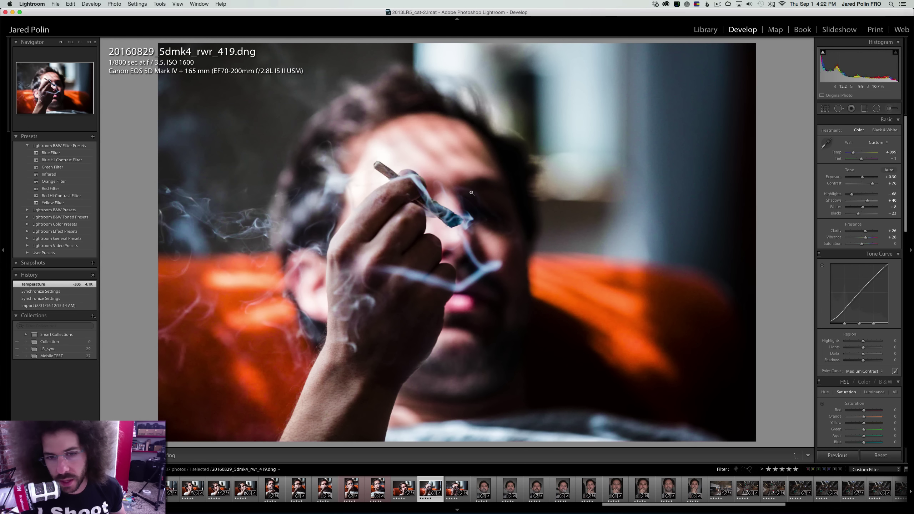
pyautogui.press('Left')
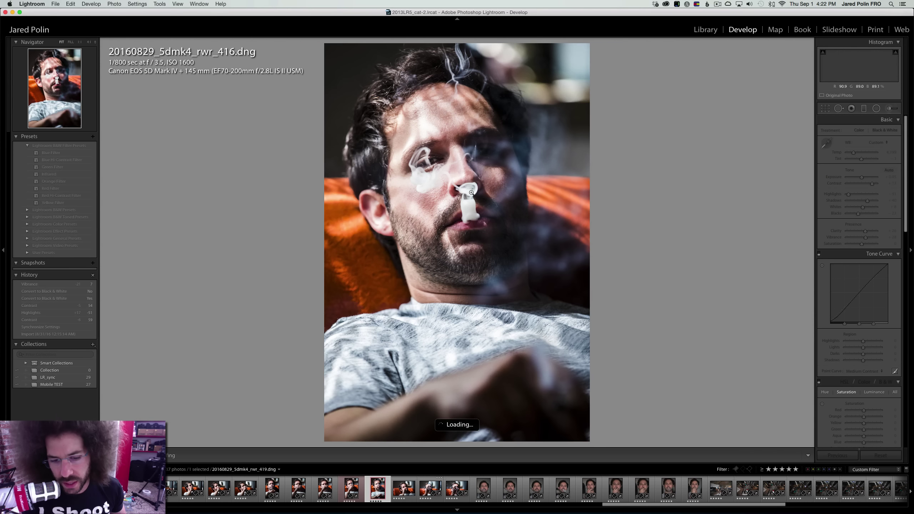
pyautogui.press('Right')
pyautogui.press('Right')
pyautogui.press('Right')
pyautogui.press('Right')
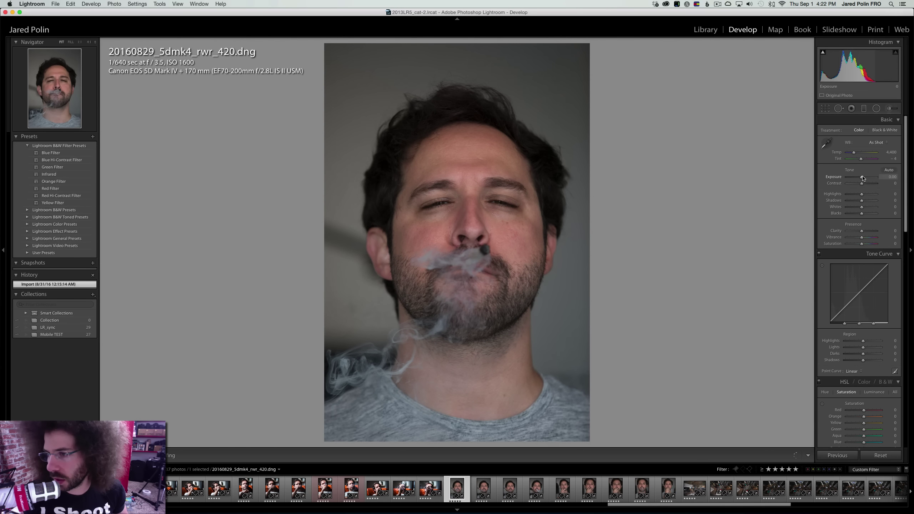
pyautogui.moveTo(862, 177); pyautogui.dragTo(864, 178)
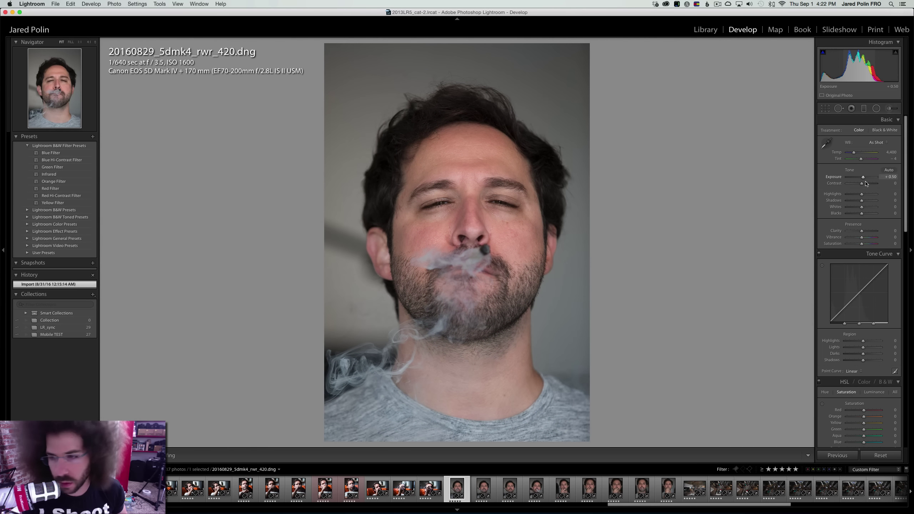
pyautogui.press('Left')
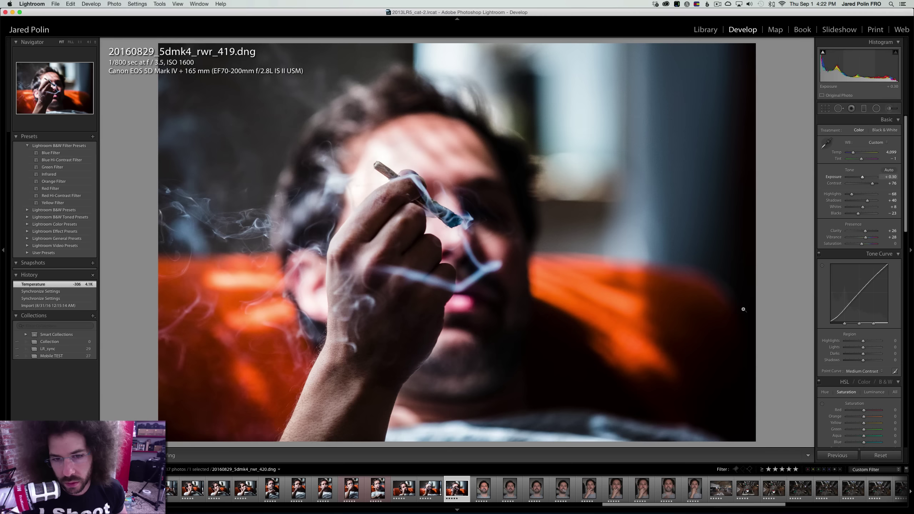
# Try a stronger +53 Dehaze on photo 419, then undo it back to +12
pyautogui.scroll(-15, 827, 313)
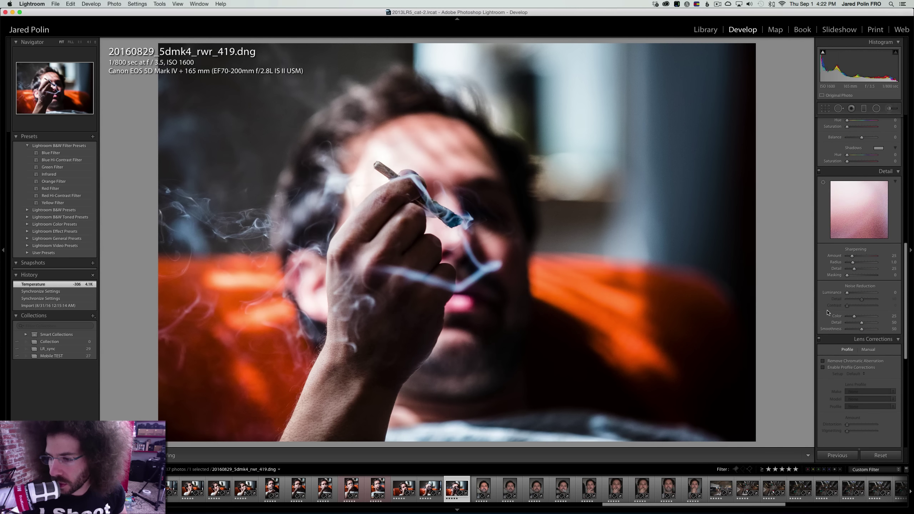
pyautogui.scroll(-1, 827, 313)
pyautogui.scroll(-20, 849, 269)
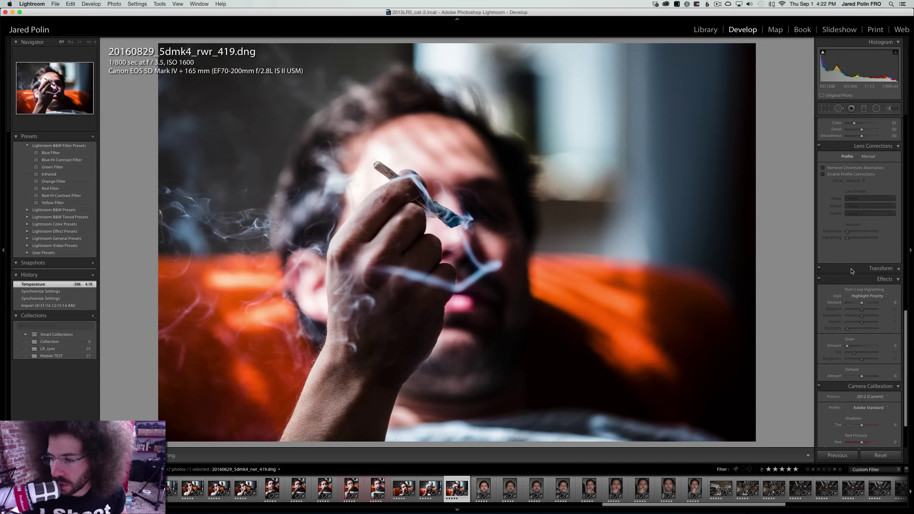
pyautogui.scroll(12, 849, 317)
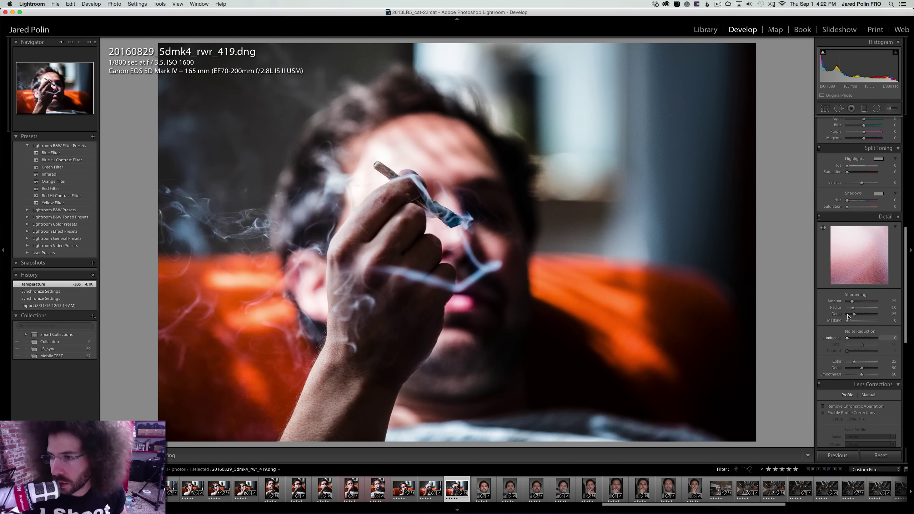
pyautogui.scroll(-10, 851, 311)
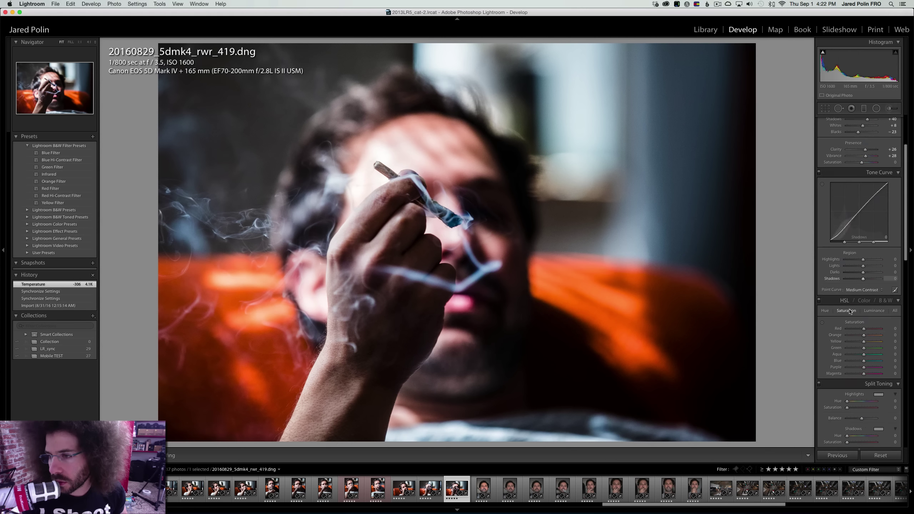
pyautogui.scroll(-1, 850, 311)
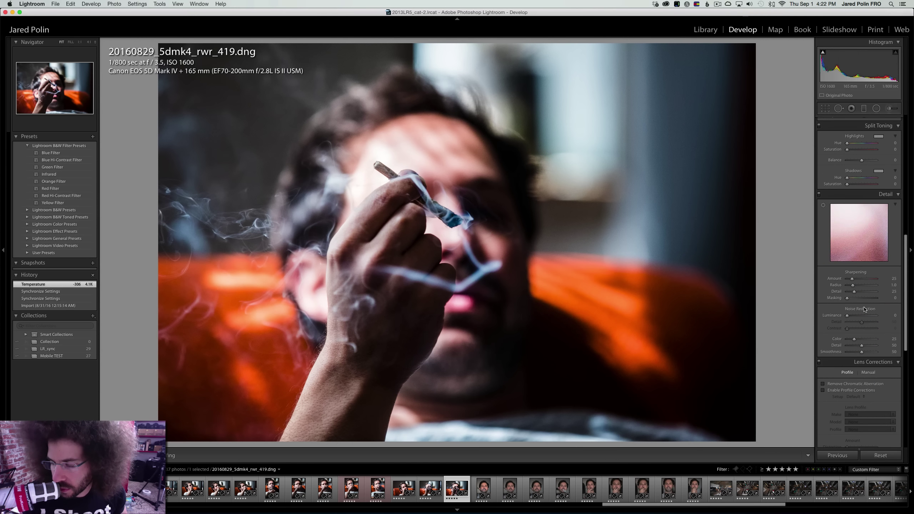
pyautogui.scroll(-15, 865, 309)
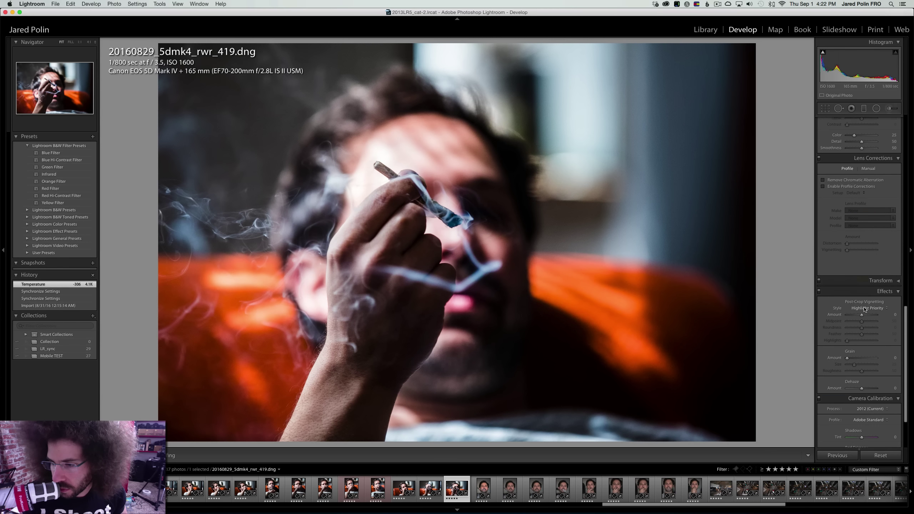
pyautogui.scroll(-1, 865, 309)
pyautogui.scroll(-3, 837, 285)
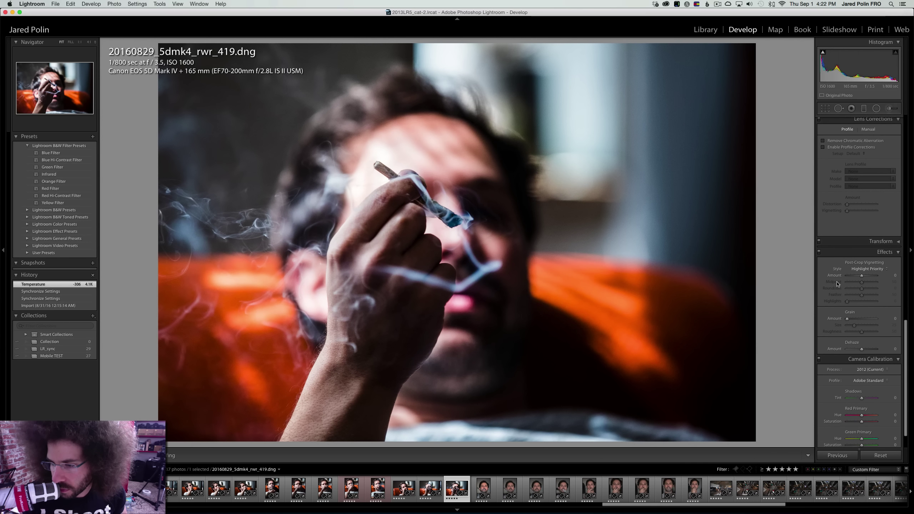
pyautogui.moveTo(854, 351)
pyautogui.mouseDown()
pyautogui.moveTo(875, 350)
pyautogui.moveTo(864, 350)
pyautogui.mouseUp()
pyautogui.press('super+z')
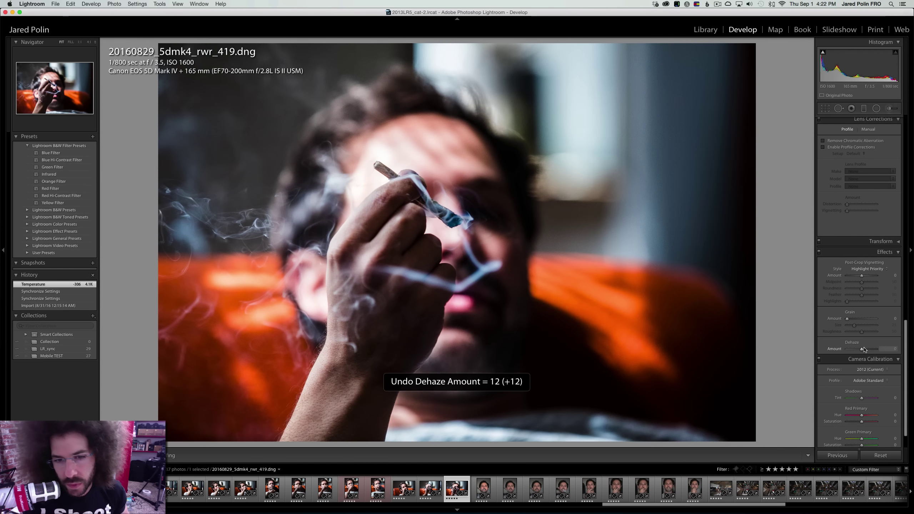
# Open portrait 420 and preview it in black and white before keeping it in colour
pyautogui.click(474, 485)
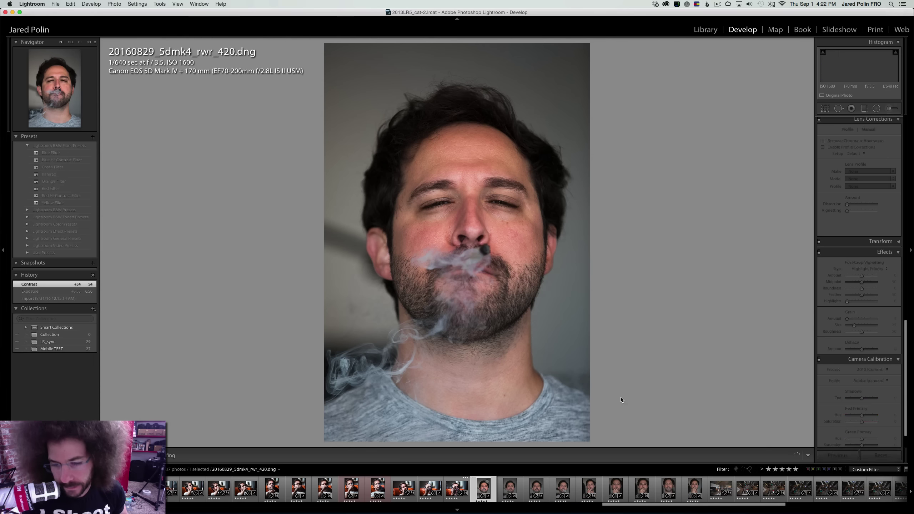
pyautogui.scroll(10, 884, 212)
pyautogui.scroll(5, 861, 144)
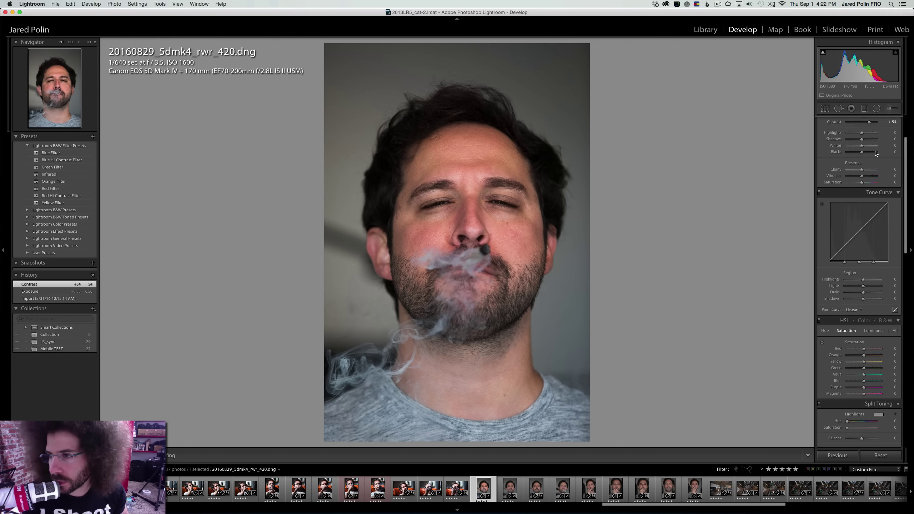
pyautogui.press('v')
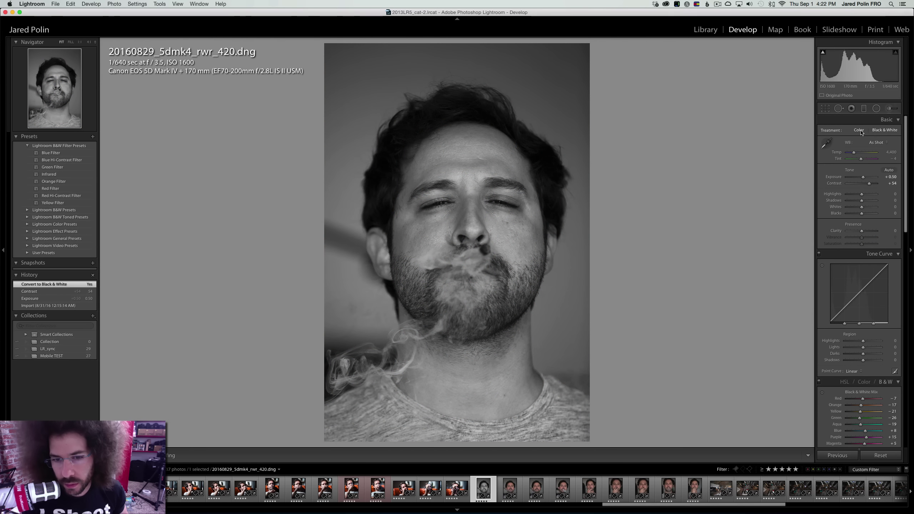
pyautogui.click(860, 130)
# Set portrait 420 to Exposure +0.55, Temp 4,227 and Clarity +22
pyautogui.moveTo(866, 178); pyautogui.dragTo(857, 194)
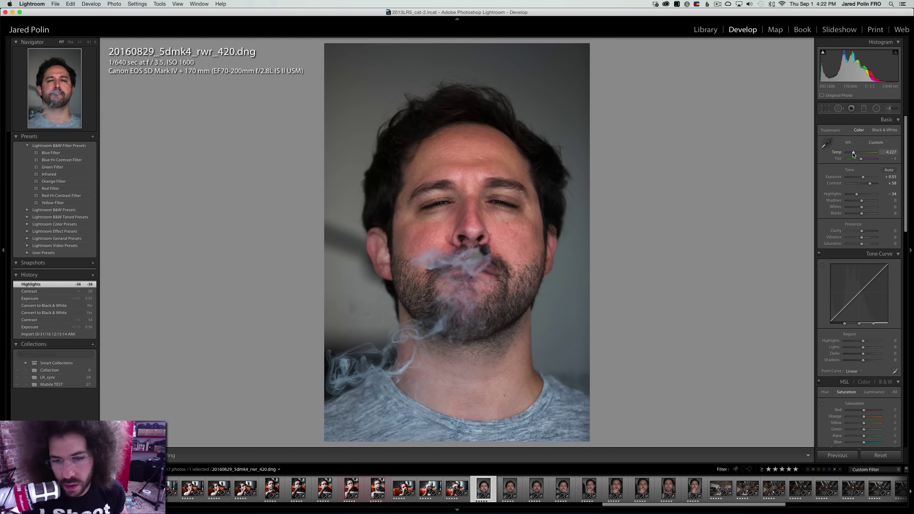
pyautogui.moveTo(854, 154); pyautogui.dragTo(854, 154)
pyautogui.moveTo(865, 231); pyautogui.dragTo(859, 216)
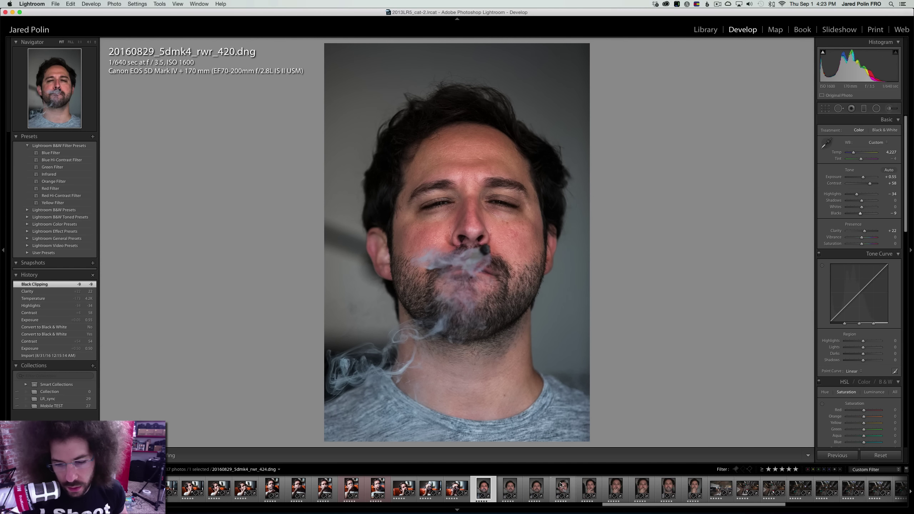
# Sync portrait 420's edits across the similar portraits, then select 421 for review
pyautogui.keyDown('shift'); pyautogui.click(695, 488); pyautogui.keyUp('shift')
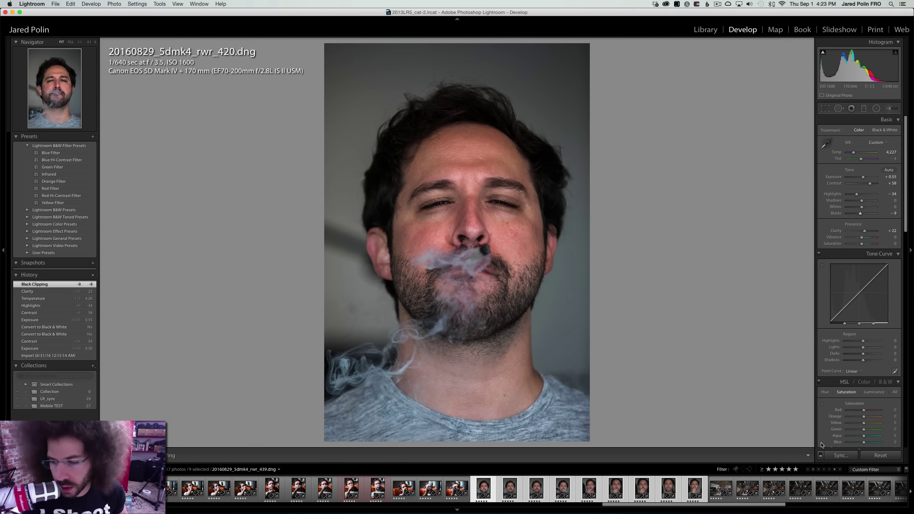
pyautogui.click(840, 456)
pyautogui.click(504, 489)
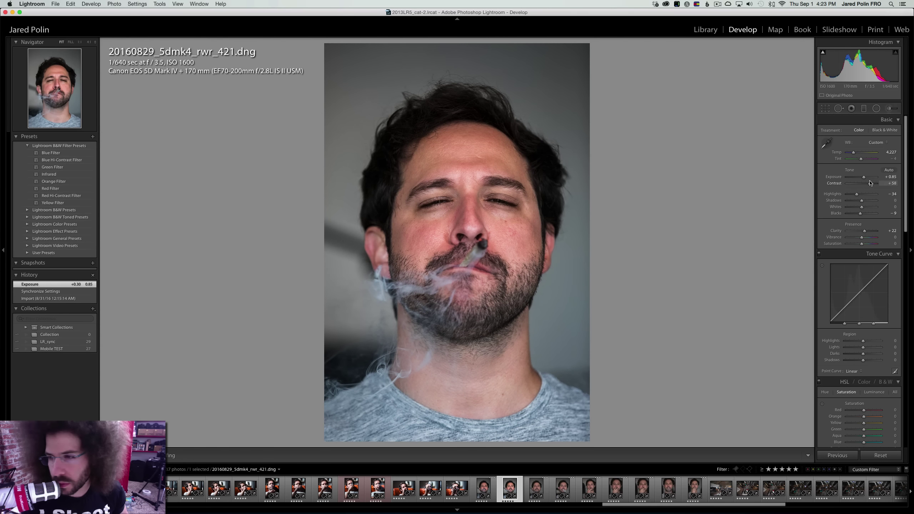
# Cool portrait 421 to Temp 4,067 and re-sync its look to the eight similar portraits
pyautogui.click(878, 131)
pyautogui.click(860, 131)
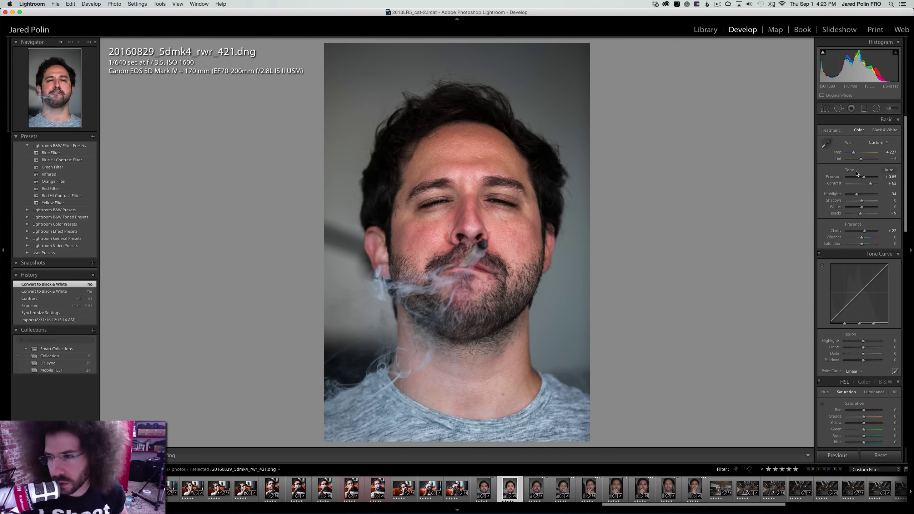
pyautogui.moveTo(854, 153); pyautogui.dragTo(854, 155)
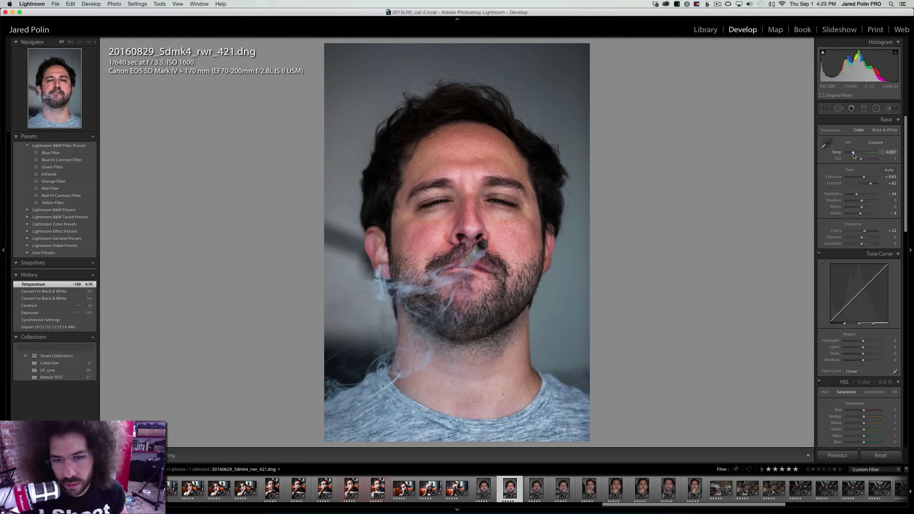
pyautogui.keyDown('shift'); pyautogui.click(695, 489); pyautogui.keyUp('shift')
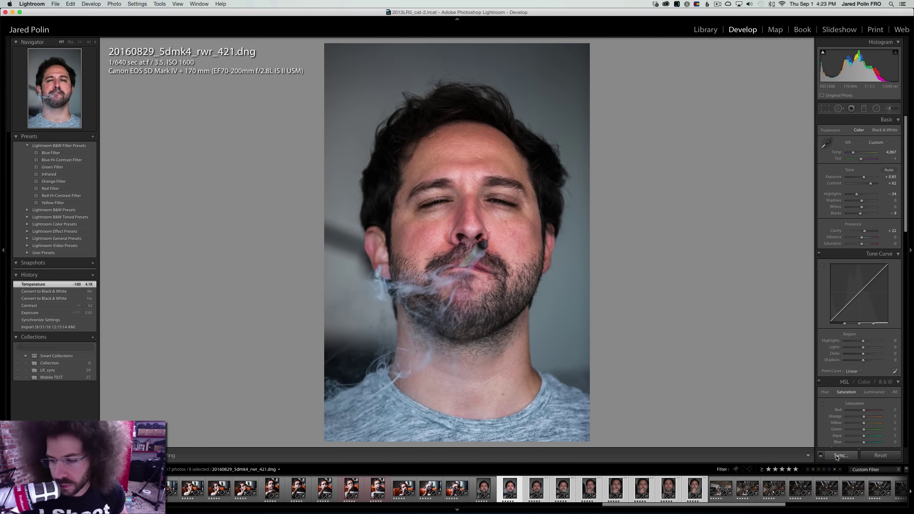
pyautogui.press('super+shift+s')
pyautogui.press('Return')
# Step through the synced photos from 422 to 424
pyautogui.click(544, 489)
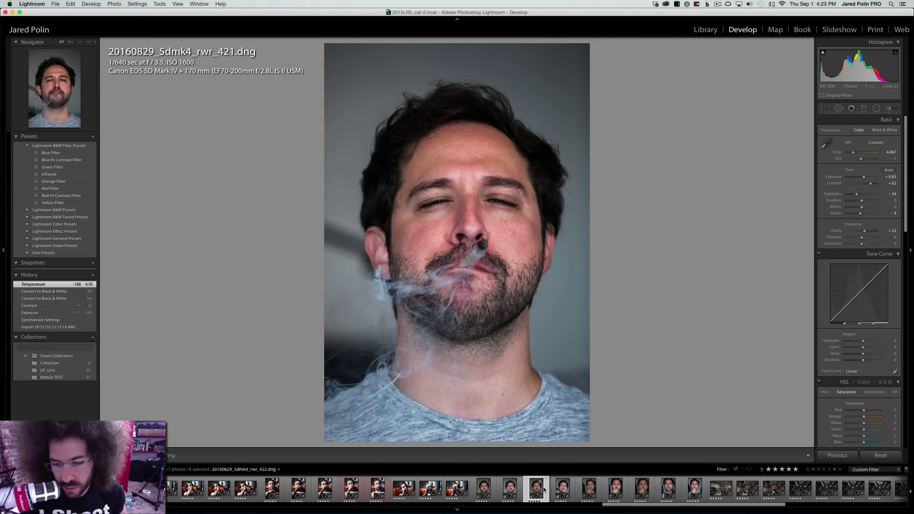
pyautogui.press('Right')
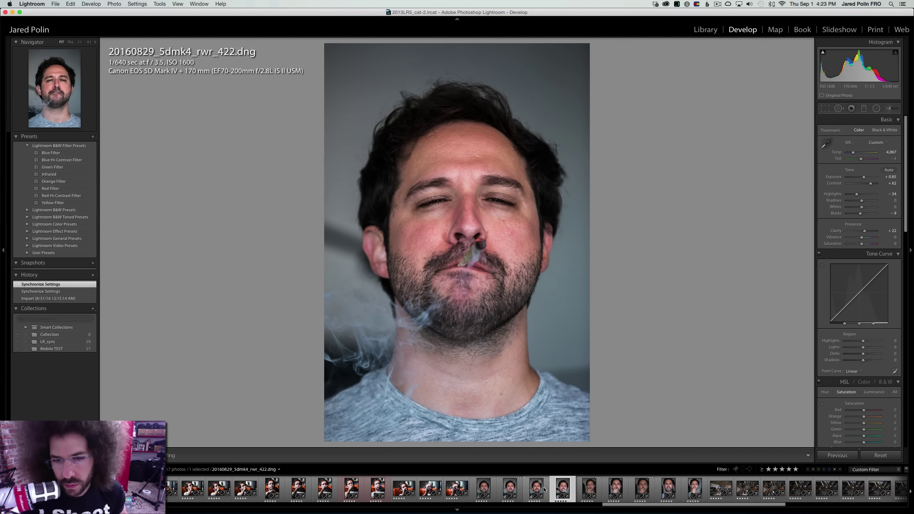
pyautogui.scroll(-4, 545, 490)
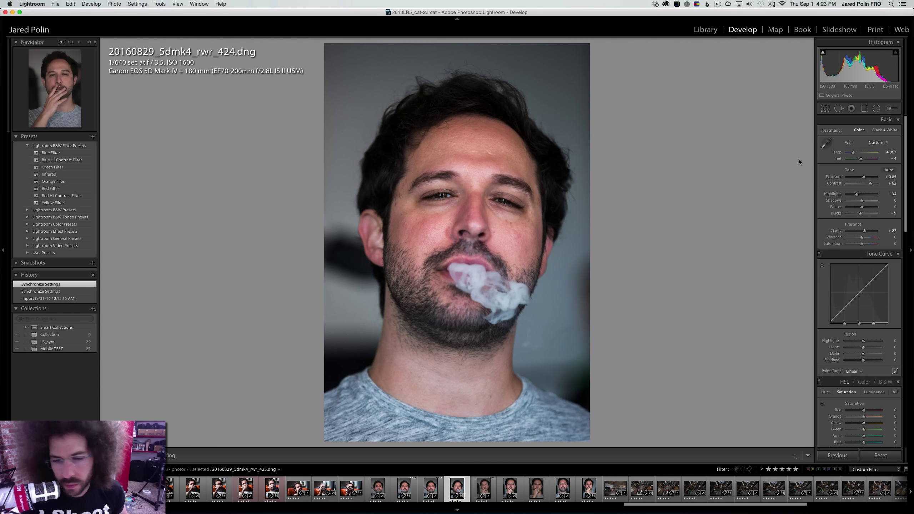
# Convert portrait 424 to black and white with Contrast +78, Highlights +4 and opened shadows
pyautogui.click(885, 130)
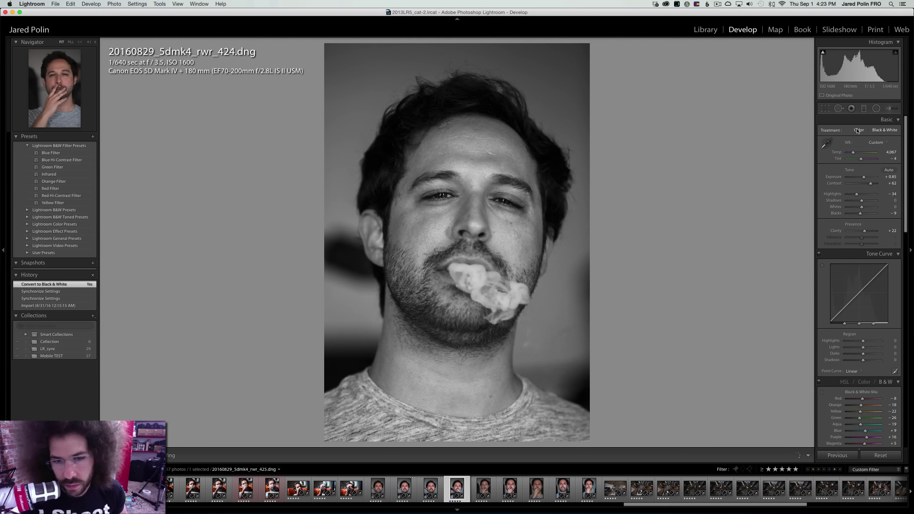
pyautogui.click(857, 130)
pyautogui.press('Right')
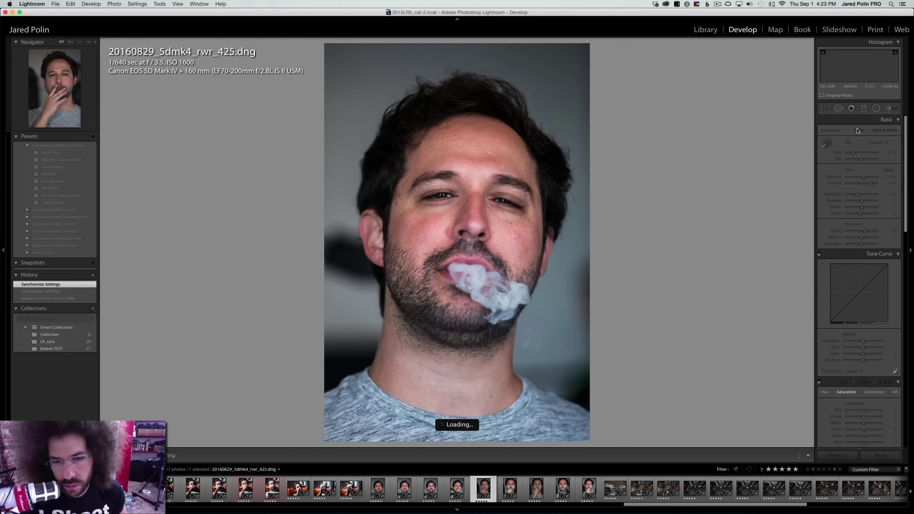
pyautogui.press('Left')
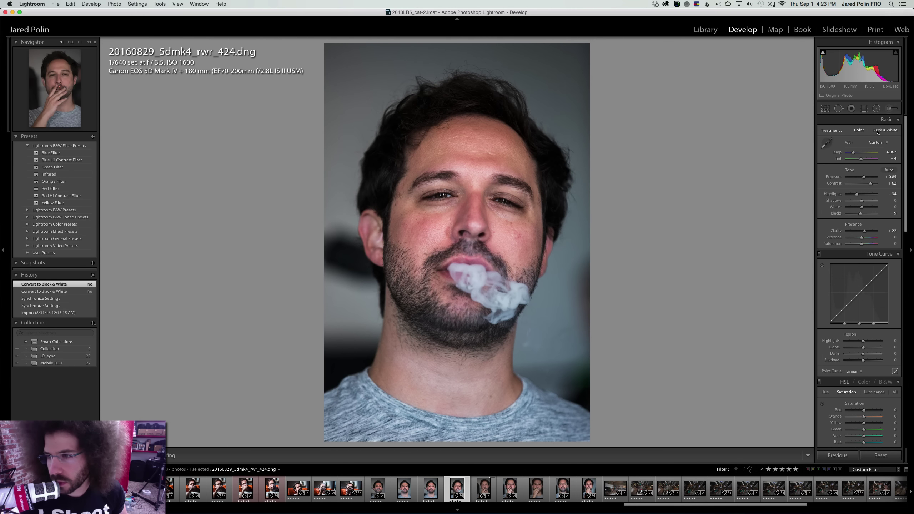
pyautogui.click(878, 131)
pyautogui.click(876, 184)
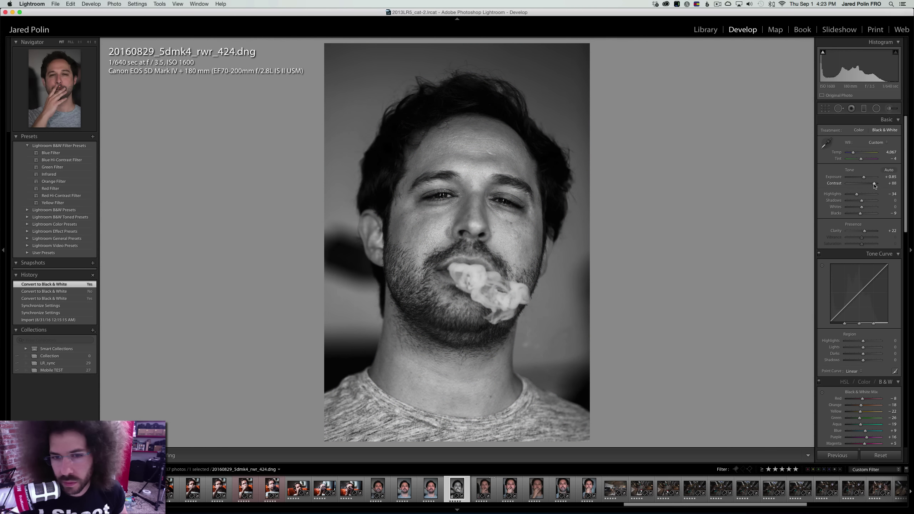
pyautogui.moveTo(874, 185); pyautogui.dragTo(863, 195)
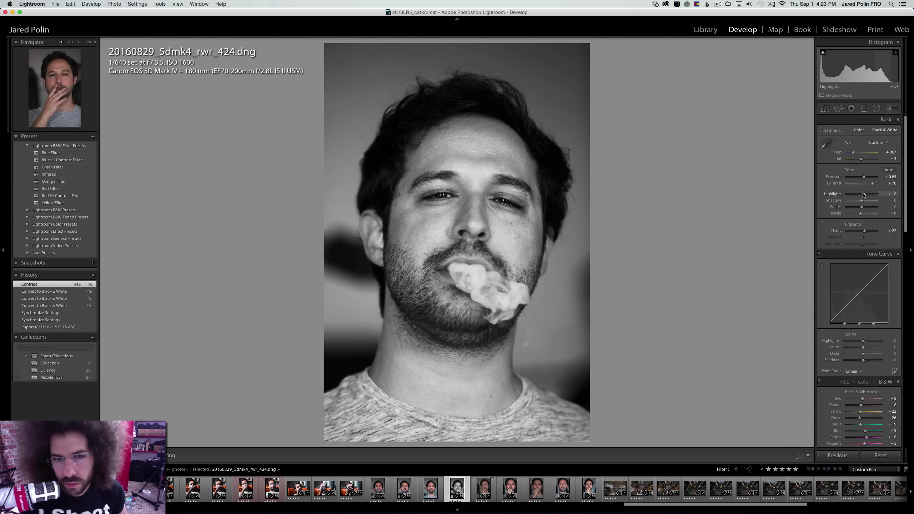
pyautogui.click(868, 201)
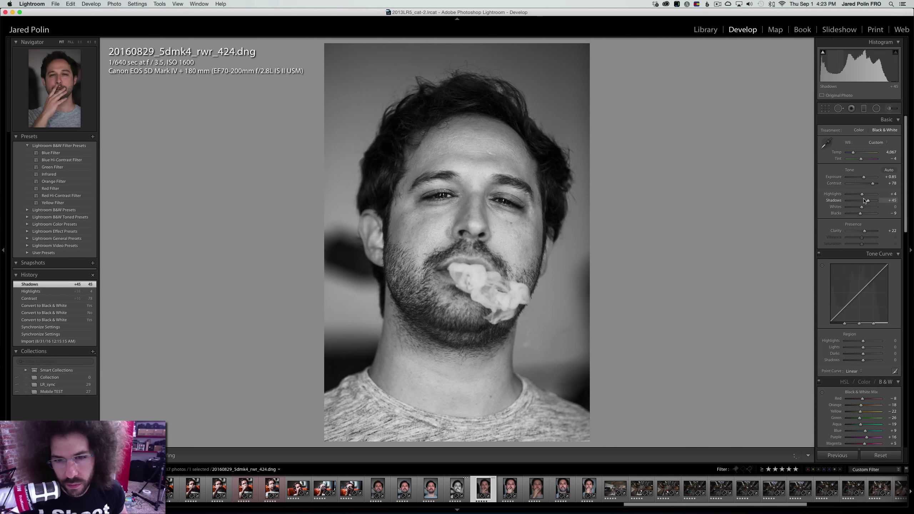
# Raise 425's contrast to +73, apply a Medium Contrast point curve, then return to rwr_422
pyautogui.press('Right')
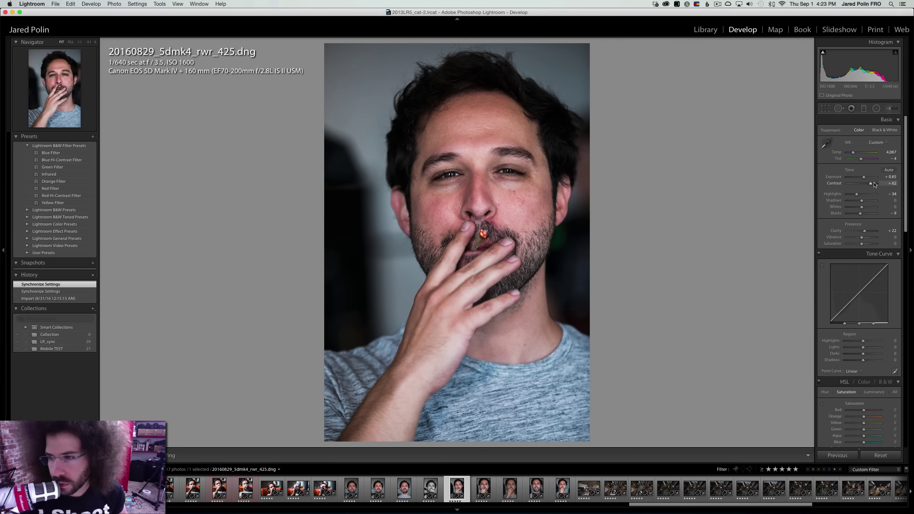
pyautogui.moveTo(873, 185); pyautogui.dragTo(872, 184)
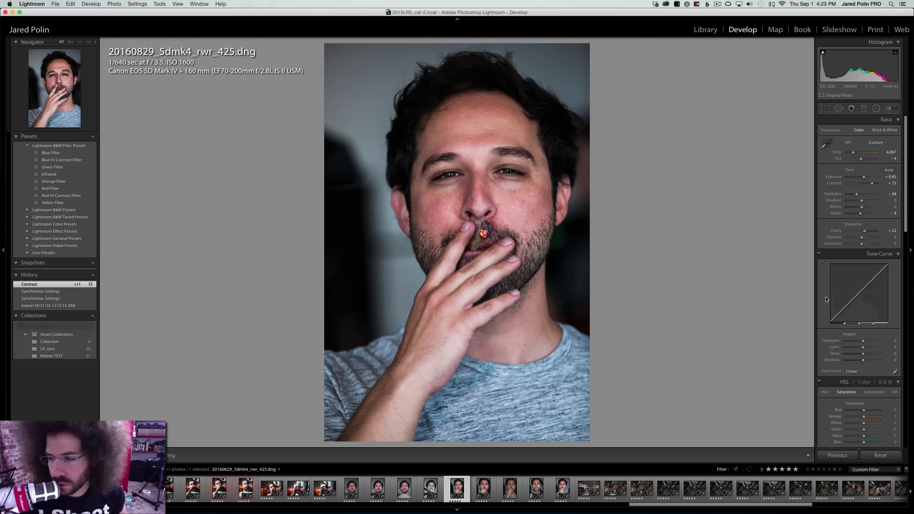
pyautogui.click(844, 370)
pyautogui.click(851, 374)
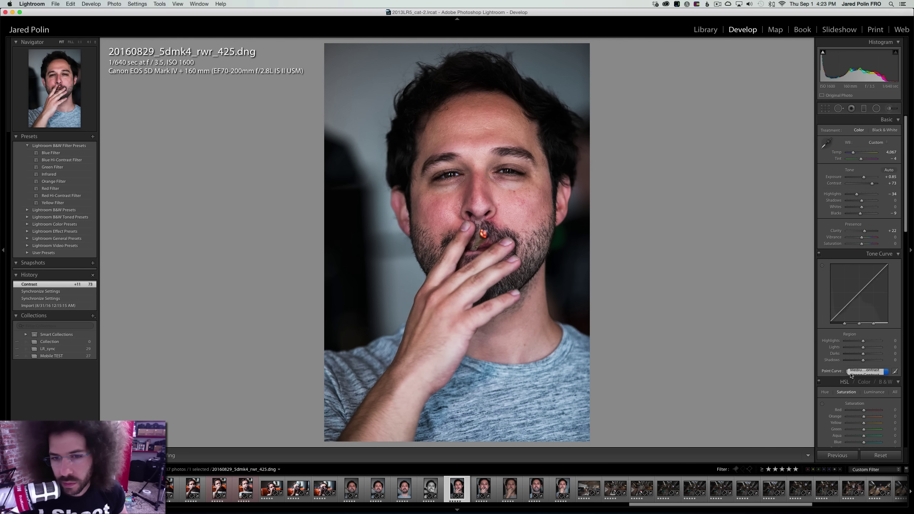
pyautogui.press('Left')
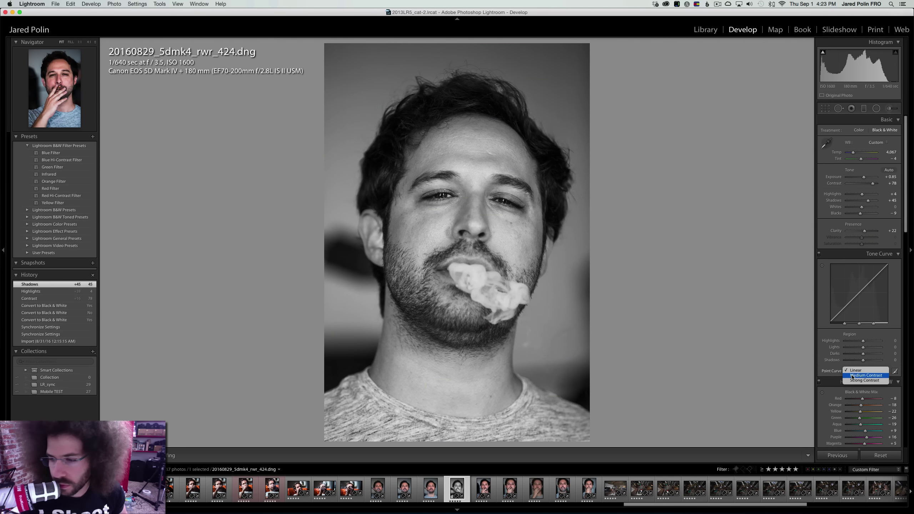
pyautogui.press('Left')
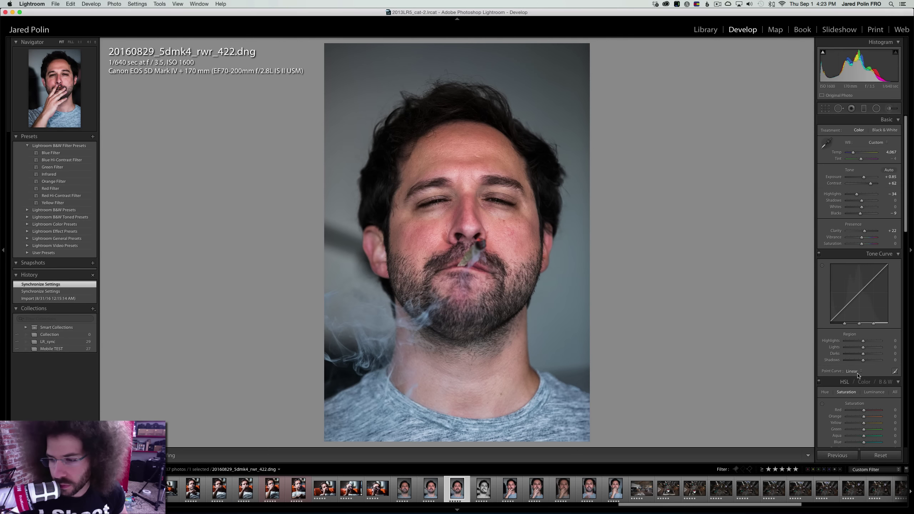
# Apply the Medium Contrast point curve to portraits rwr_422 and rwr_421
pyautogui.click(853, 372)
pyautogui.click(854, 376)
pyautogui.press('Left')
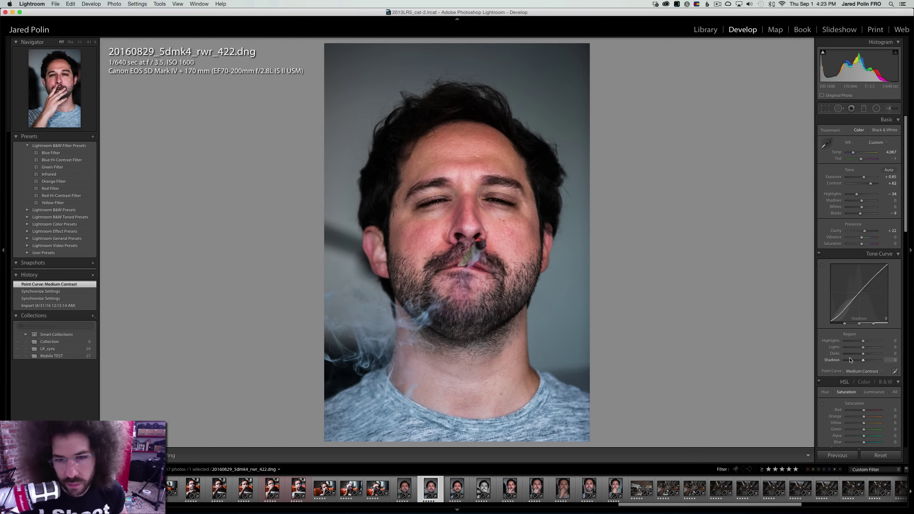
pyautogui.click(854, 372)
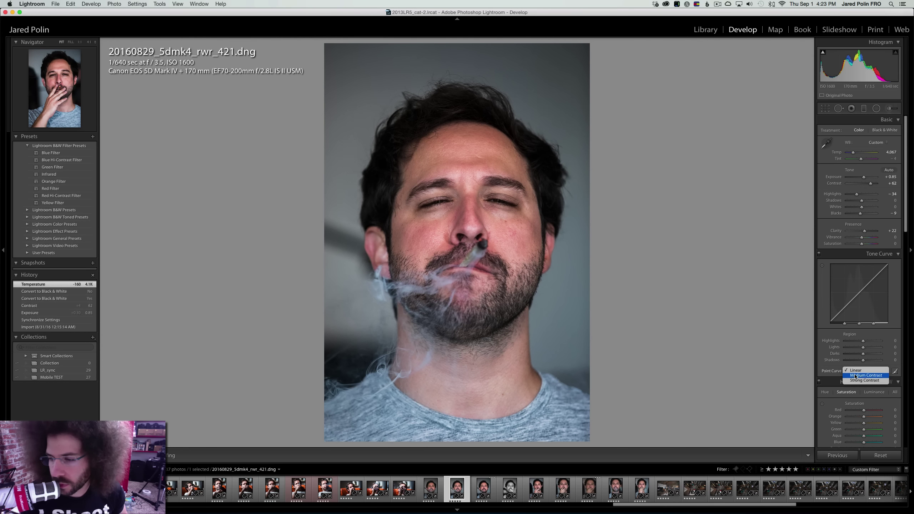
pyautogui.click(854, 375)
# Give rwr_420 the Medium Contrast curve and Exposure +0.70, then move to rwr_425
pyautogui.press('Left')
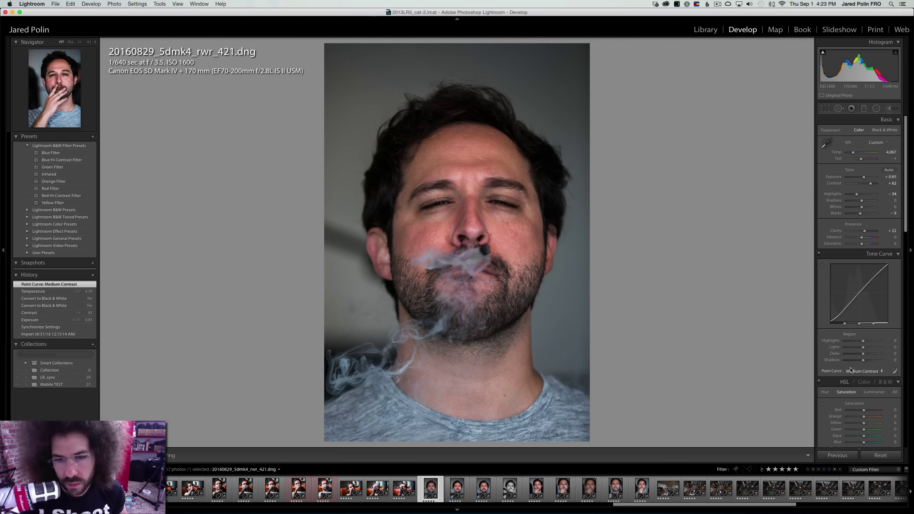
pyautogui.click(852, 372)
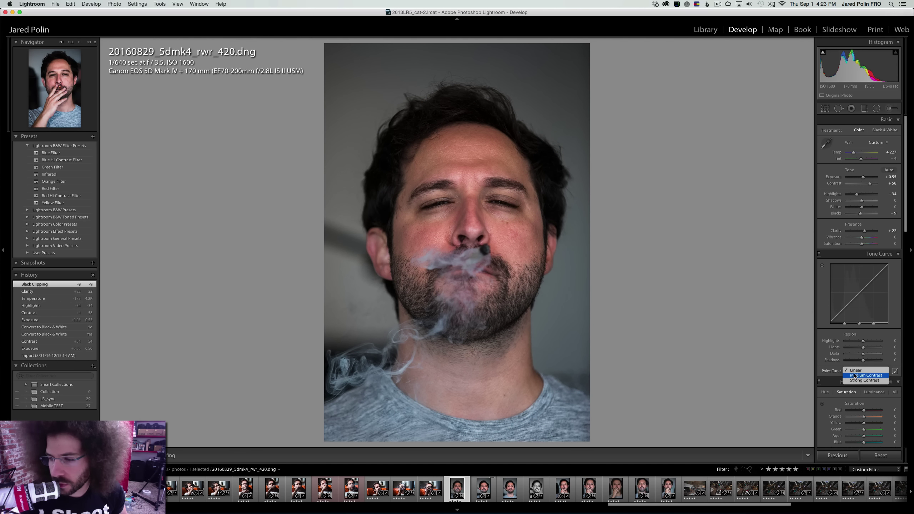
pyautogui.click(854, 375)
pyautogui.moveTo(863, 177); pyautogui.dragTo(864, 179)
pyautogui.press('Left')
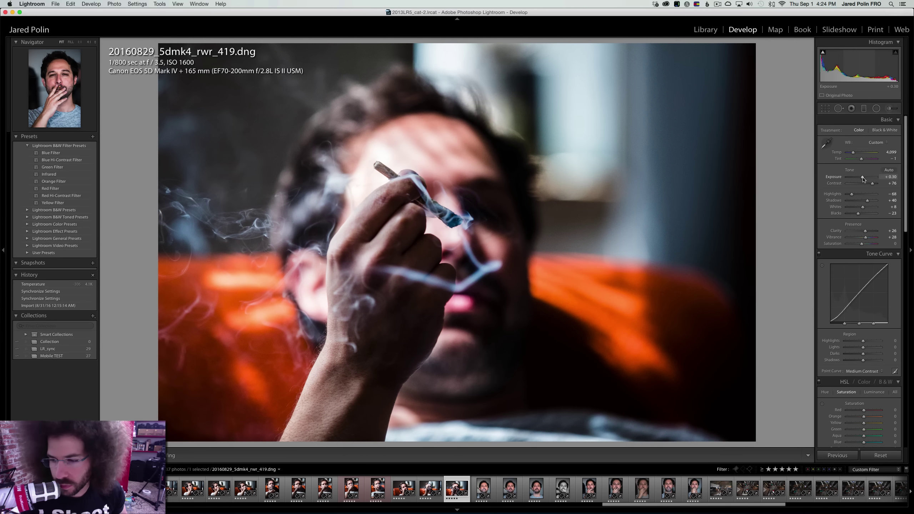
pyautogui.press('Right')
pyautogui.press('Right')
pyautogui.press('Right')
pyautogui.press('Right')
pyautogui.press('Right')
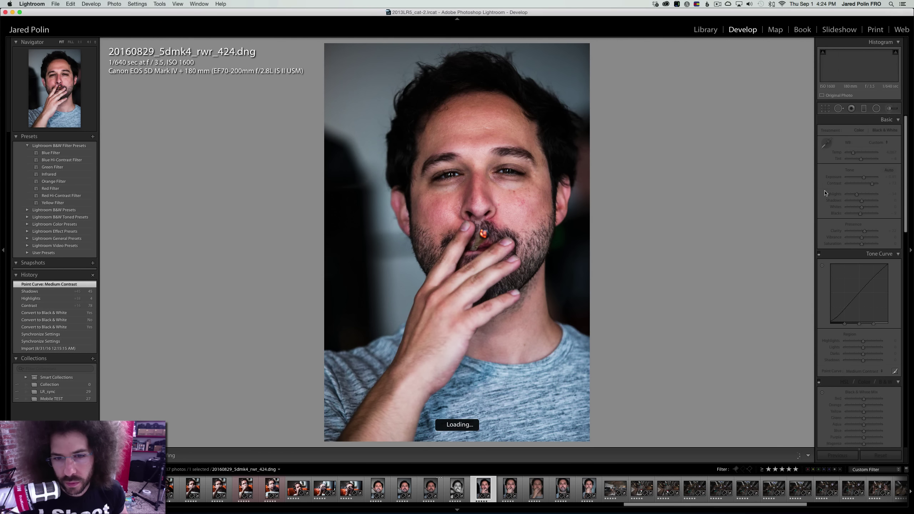
# Lift rwr_425's shadows to +27, comparing black and white and checking detail at 1:1
pyautogui.click(866, 202)
pyautogui.click(881, 131)
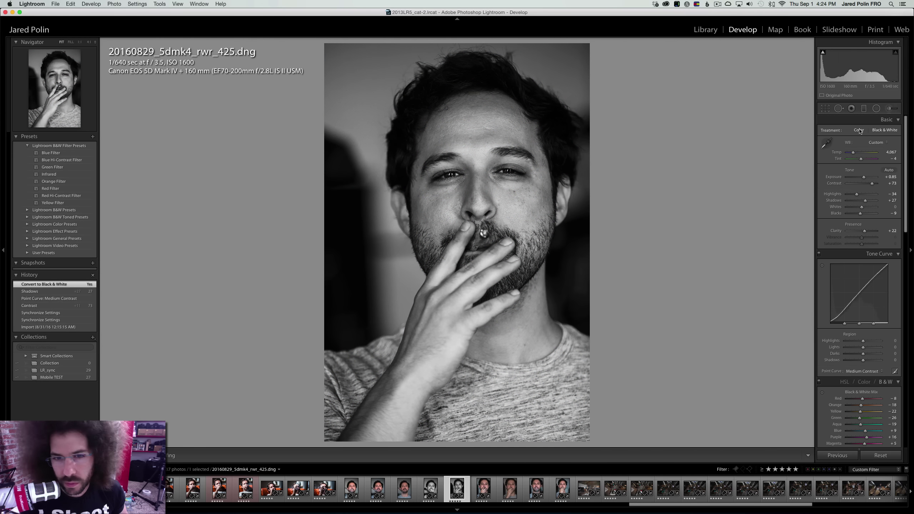
pyautogui.click(859, 130)
pyautogui.click(880, 131)
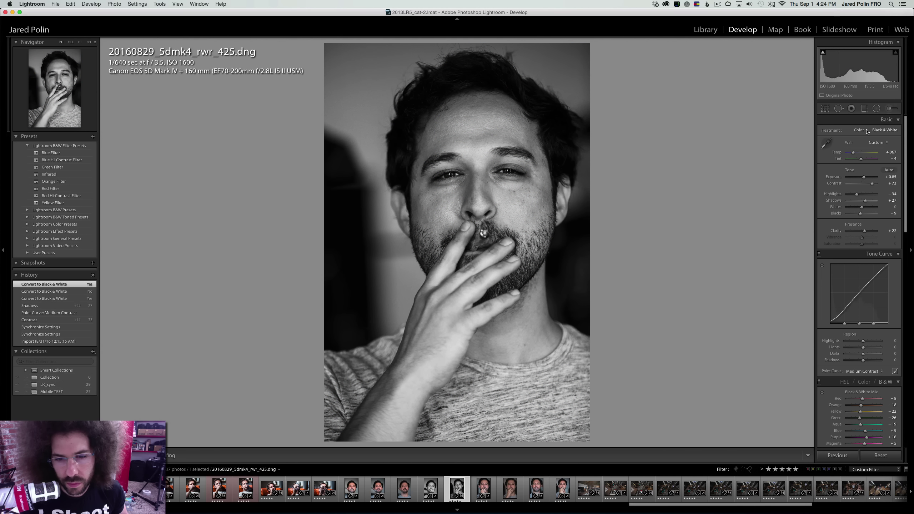
pyautogui.click(859, 130)
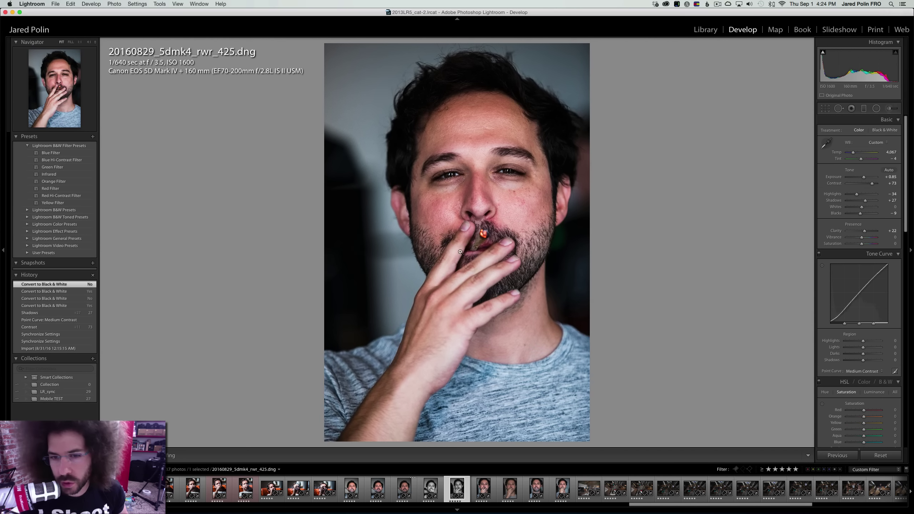
pyautogui.click(487, 231)
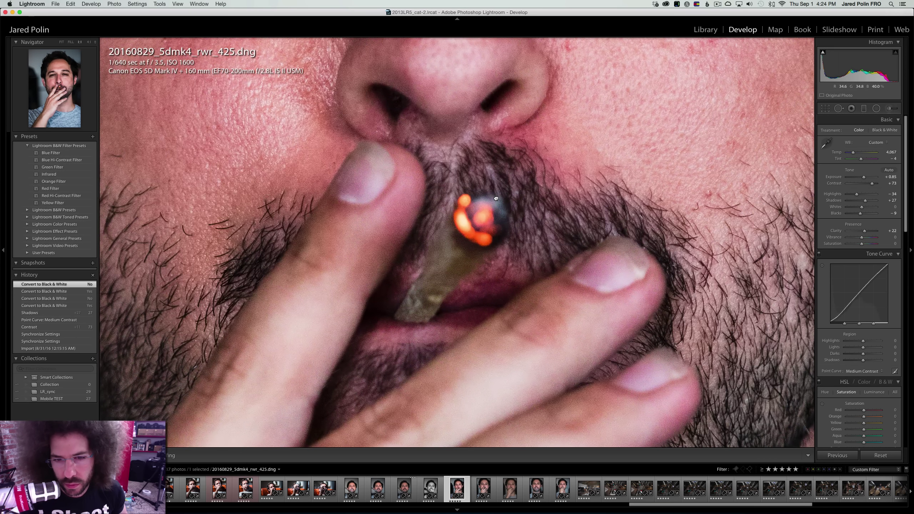
pyautogui.click(520, 201)
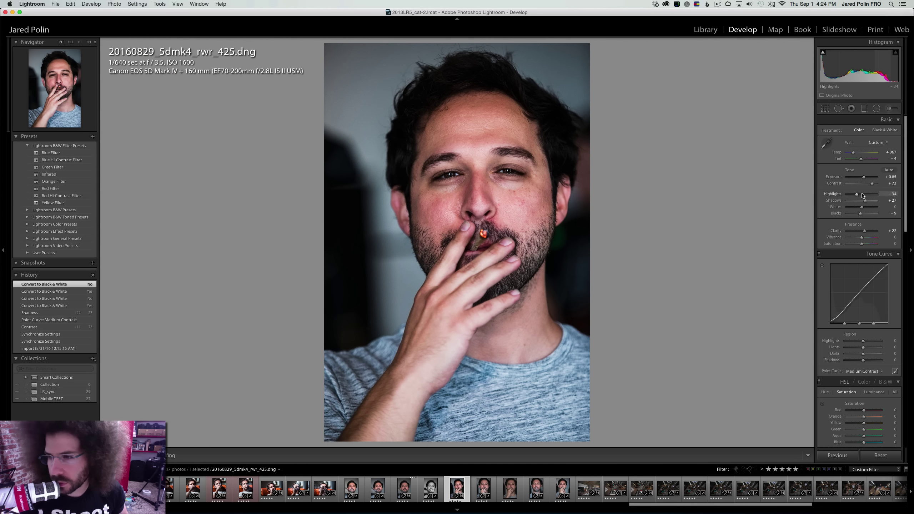
# Set Highlights -27 and Blacks -20, sync the look to five portraits, and open rwr_430
pyautogui.moveTo(863, 196); pyautogui.dragTo(859, 215)
pyautogui.keyDown('shift'); pyautogui.click(559, 485); pyautogui.keyUp('shift')
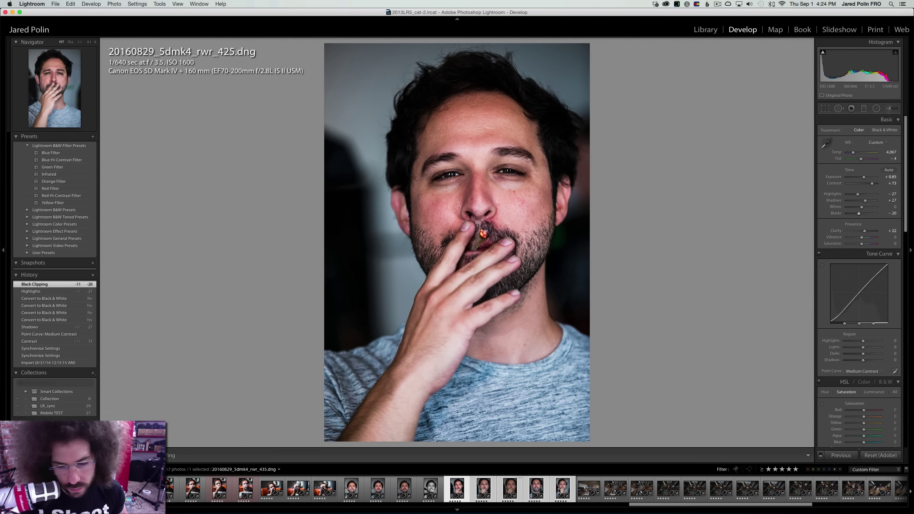
pyautogui.press('super+shift+s')
pyautogui.press('Return')
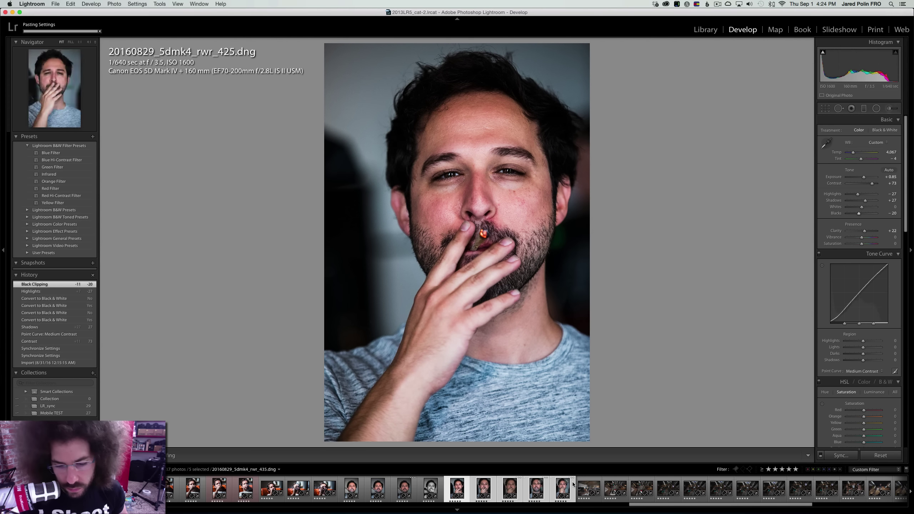
pyautogui.click(495, 487)
# Raise rwr_430's exposure to +0.95 and undo an accidental temperature change
pyautogui.click(496, 489)
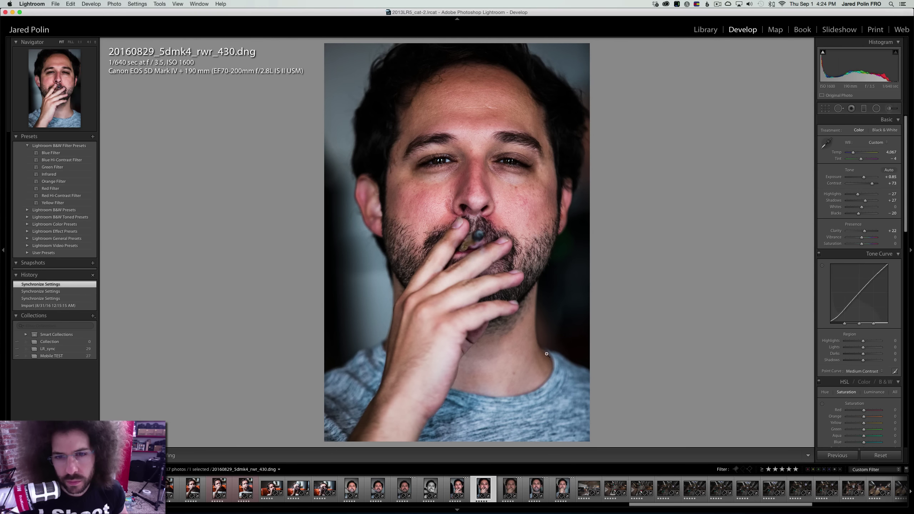
pyautogui.moveTo(865, 178); pyautogui.dragTo(866, 177)
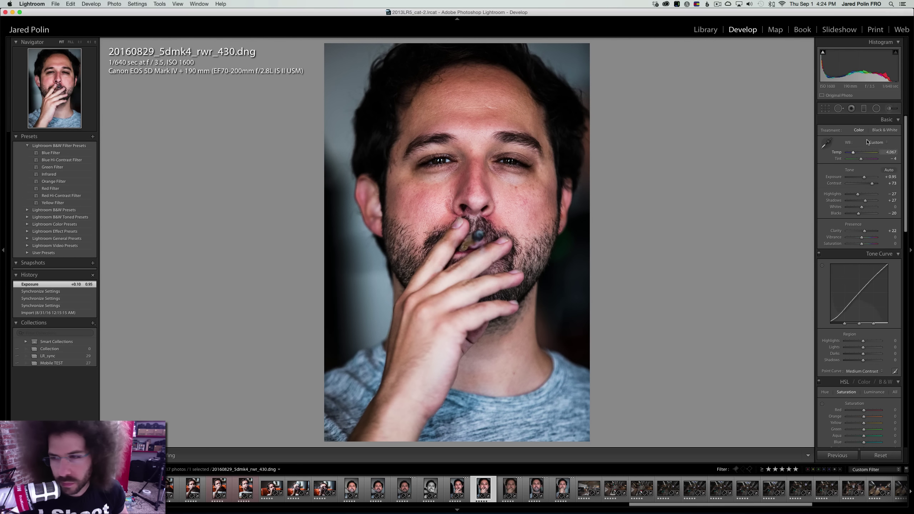
pyautogui.click(879, 132)
pyautogui.click(859, 131)
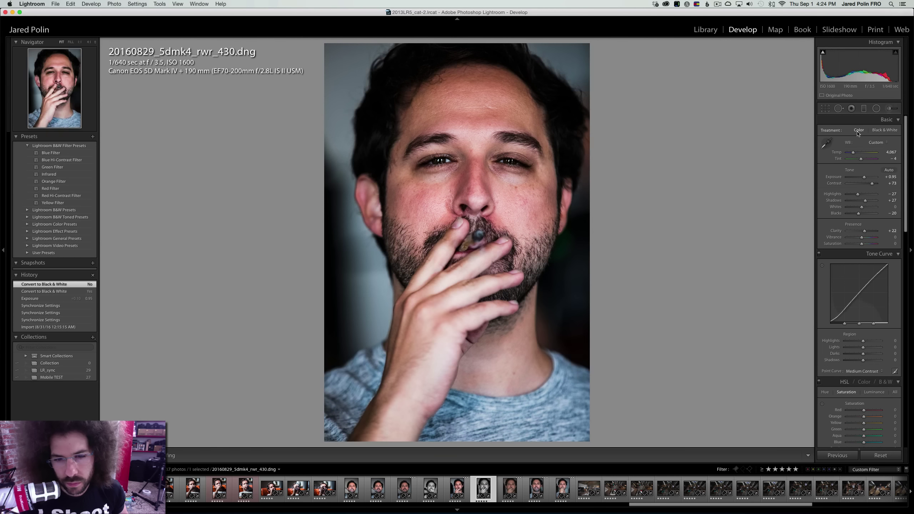
pyautogui.rightClick(505, 174)
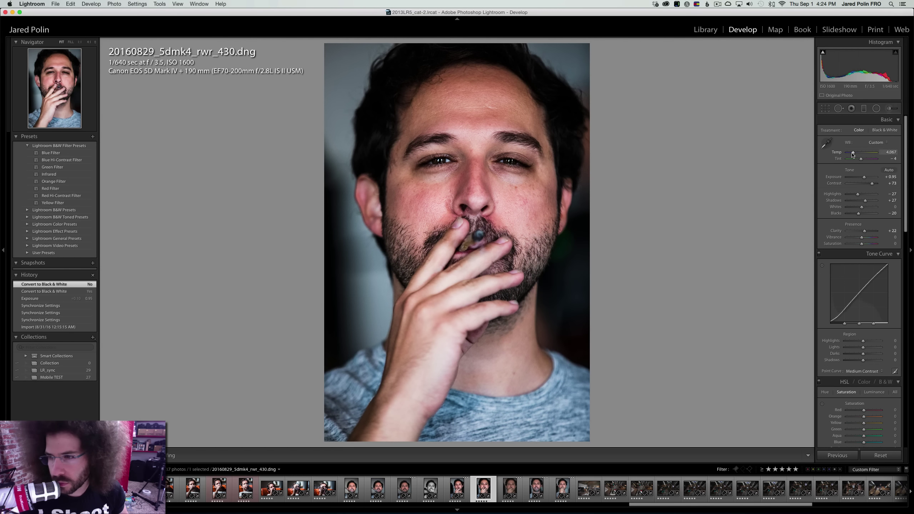
pyautogui.press('super+z')
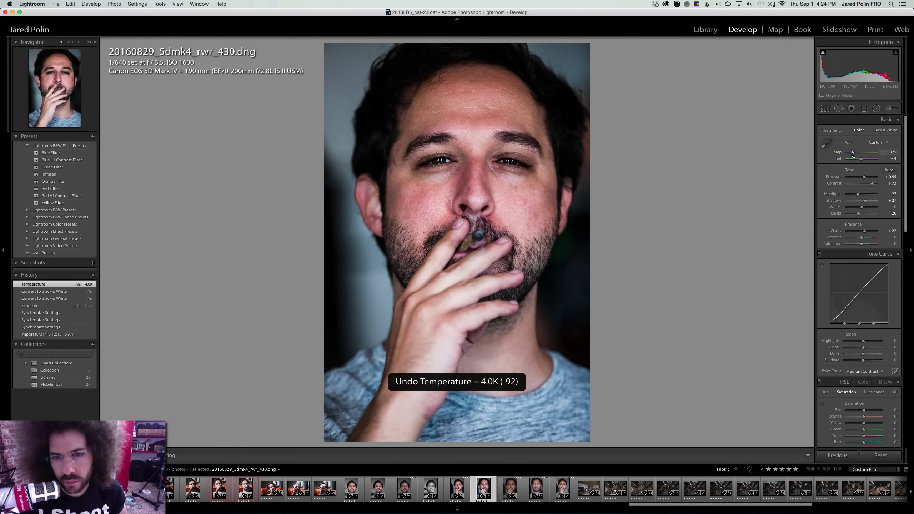
# Try lifting rwr_431's shadows to +53, then undo the change
pyautogui.press('Right')
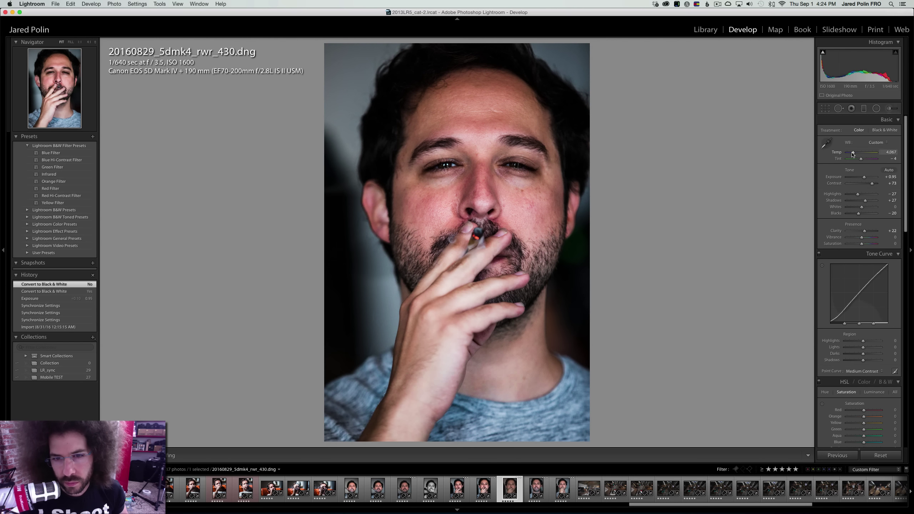
pyautogui.moveTo(868, 202); pyautogui.dragTo(852, 194)
pyautogui.press('super+z')
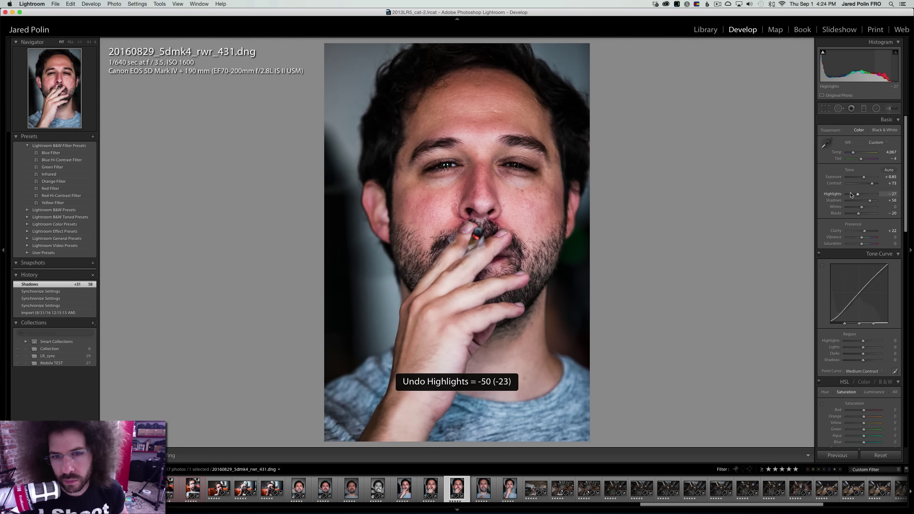
# Inspect rwr_433 at 1:1, raise its exposure to +0.95, and advance to rwr_439
pyautogui.press('Right')
pyautogui.press('Right')
pyautogui.press('Right')
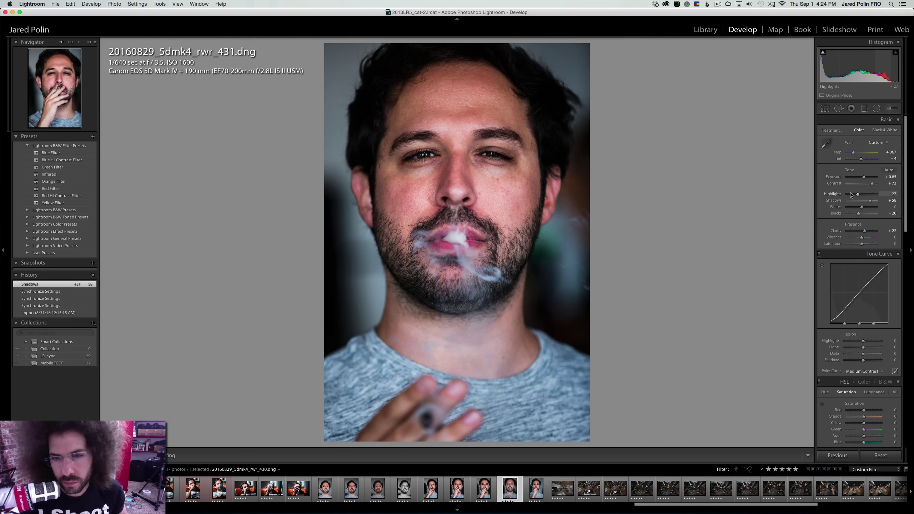
pyautogui.click(490, 153)
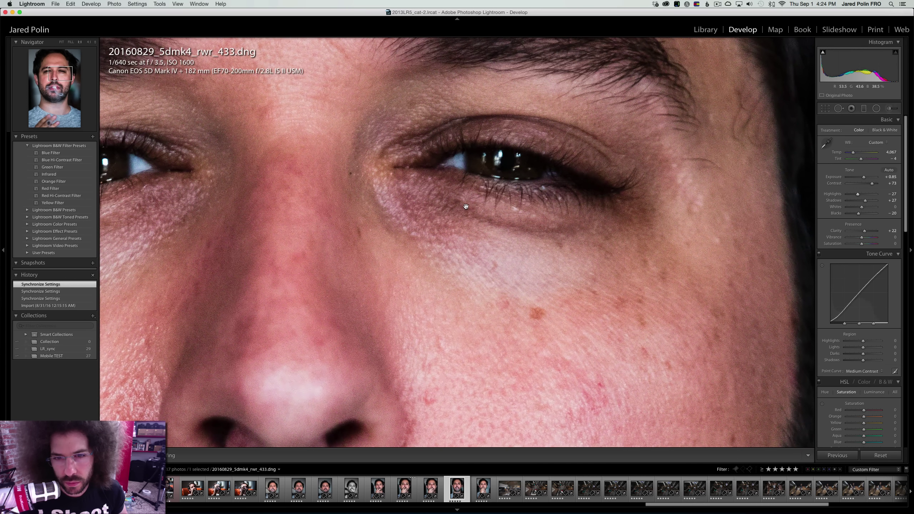
pyautogui.scroll(-15, 467, 227)
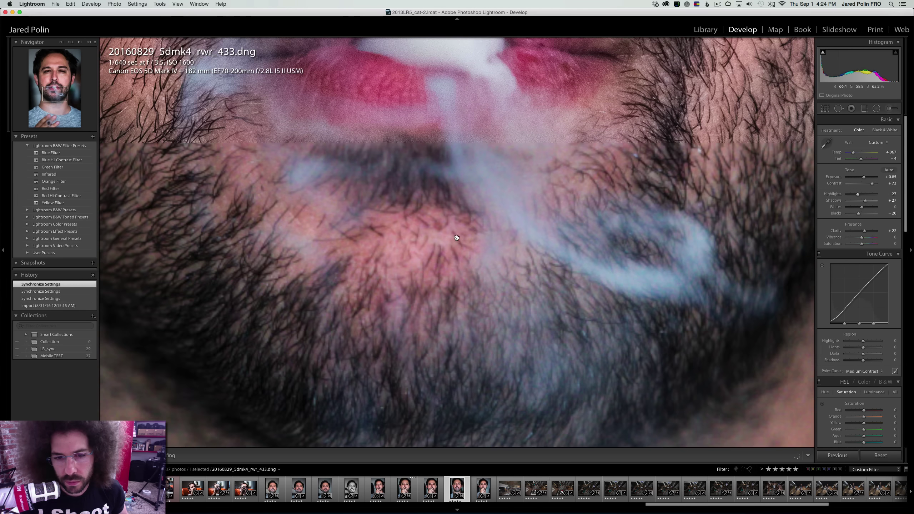
pyautogui.scroll(-4, 457, 238)
pyautogui.click(392, 326)
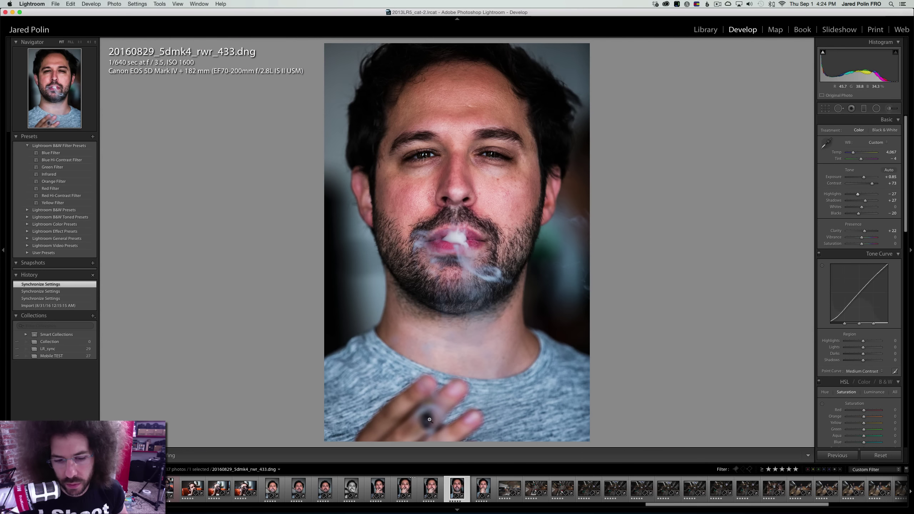
pyautogui.moveTo(430, 419); pyautogui.dragTo(561, 248)
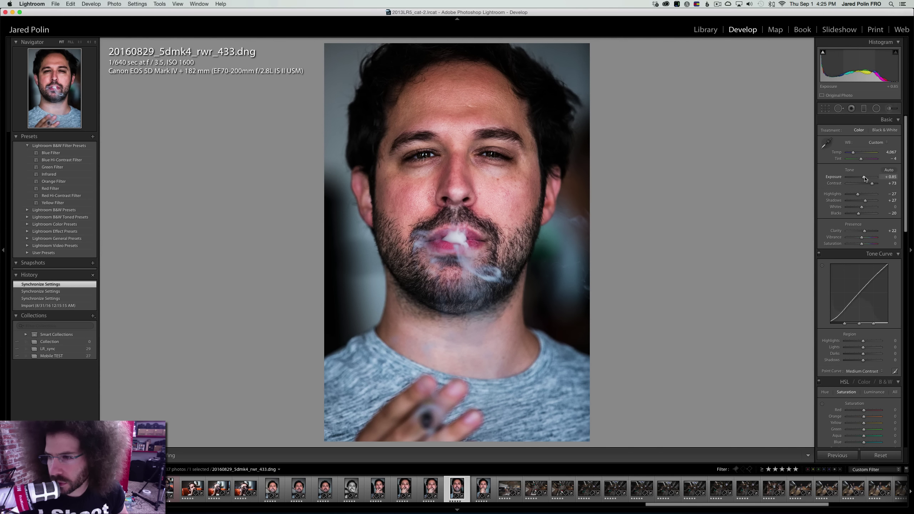
pyautogui.moveTo(865, 178); pyautogui.dragTo(866, 179)
pyautogui.press('Right')
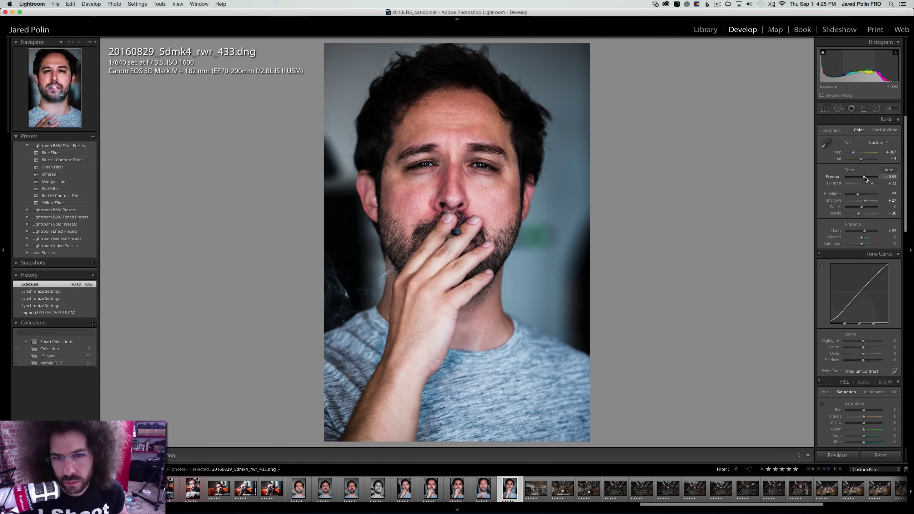
pyautogui.press('Right')
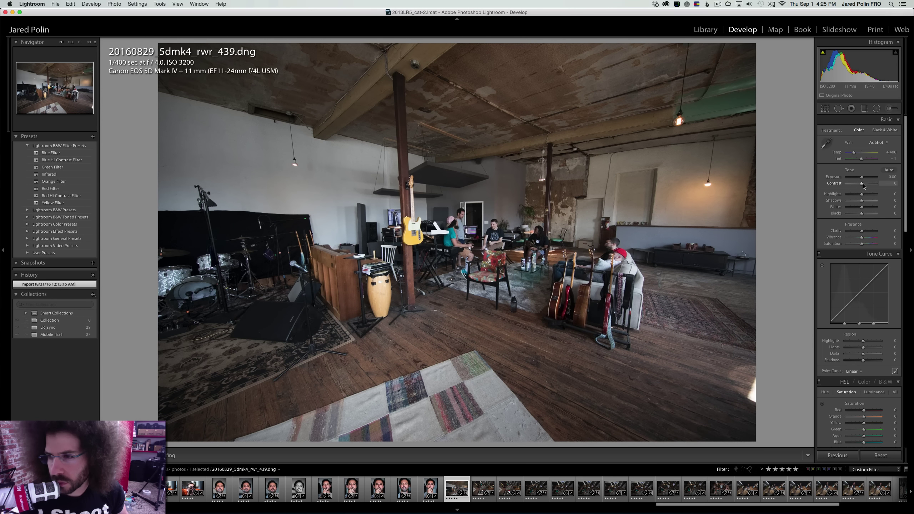
# Raise contrast to +43, apply the Medium Contrast curve, and lift exposure to +0.25 and shadows
pyautogui.click(868, 184)
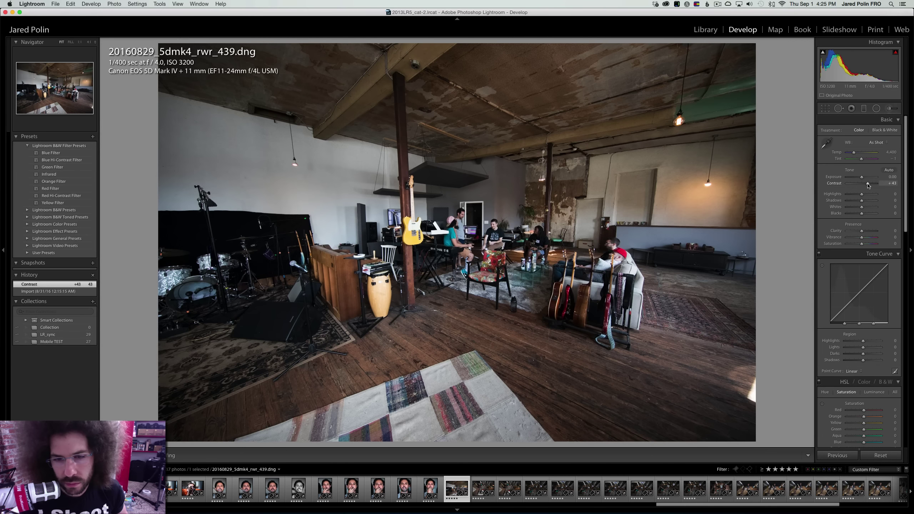
pyautogui.click(852, 372)
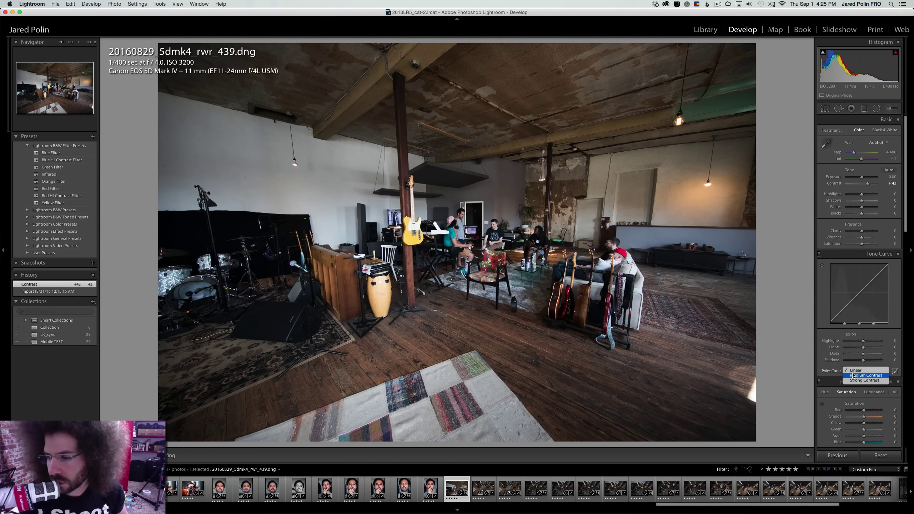
pyautogui.click(853, 375)
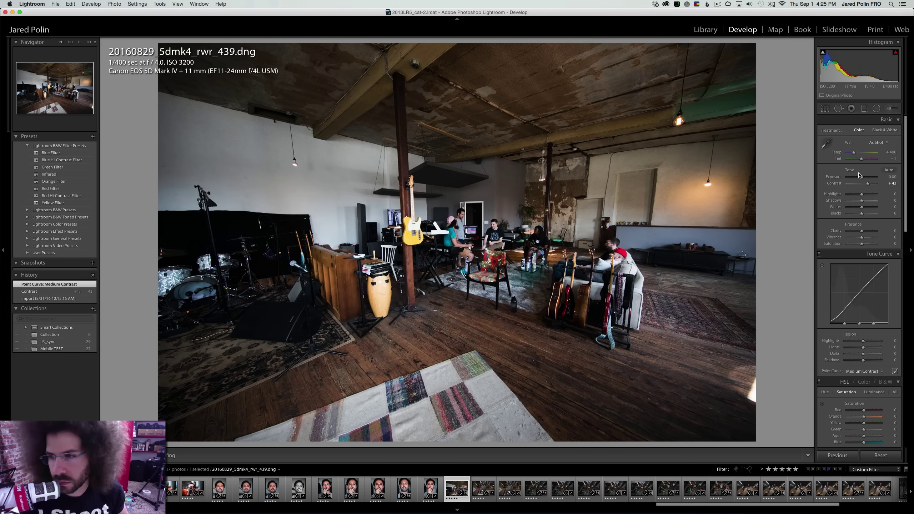
pyautogui.moveTo(860, 176)
pyautogui.mouseDown()
pyautogui.moveTo(869, 201)
pyautogui.moveTo(857, 195)
pyautogui.mouseUp()
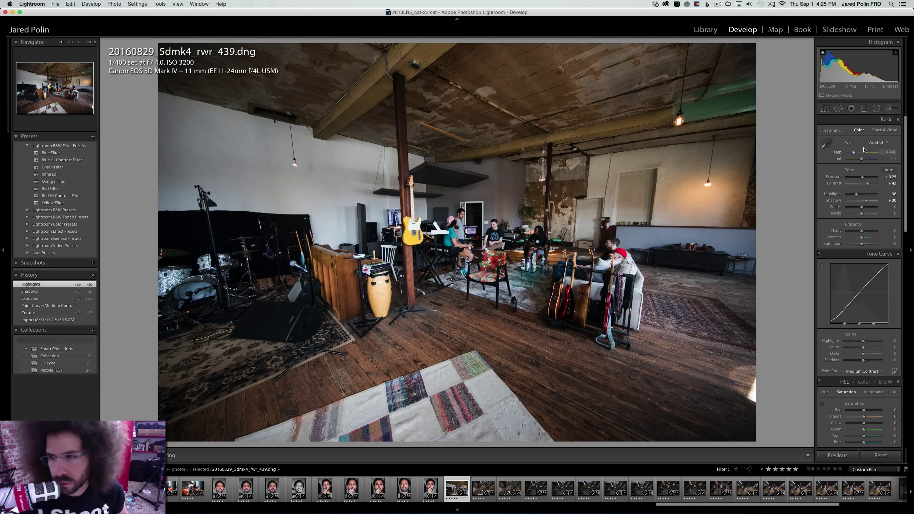
# Compare the shot in black and white, try a Strong Contrast curve, then return to Medium Contrast
pyautogui.click(881, 131)
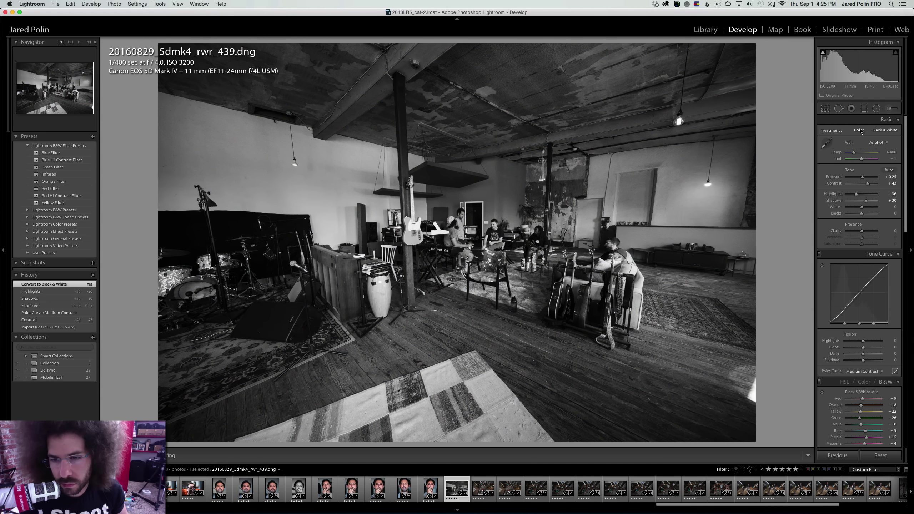
pyautogui.click(861, 130)
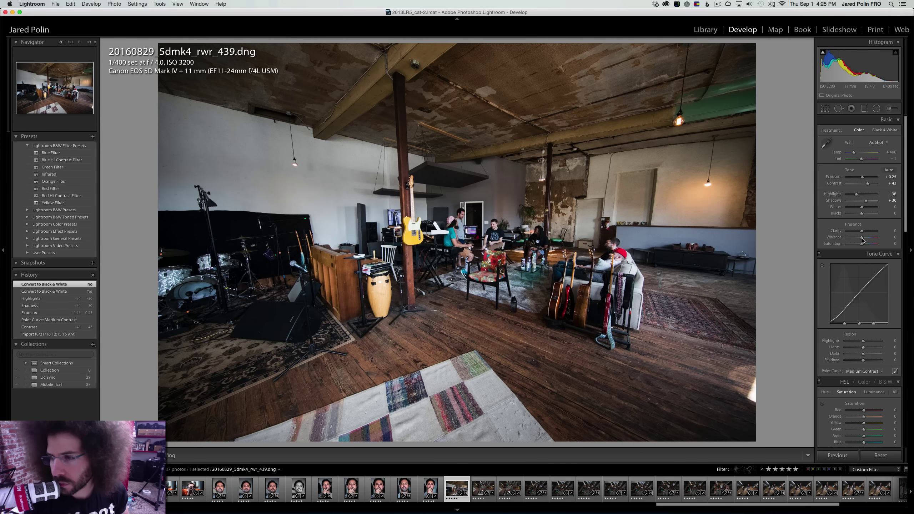
pyautogui.click(859, 372)
pyautogui.click(859, 377)
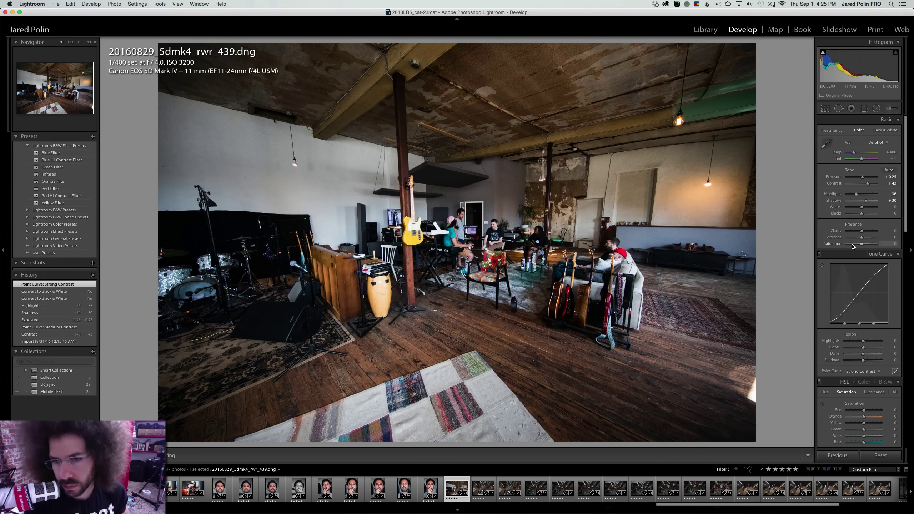
pyautogui.click(866, 376)
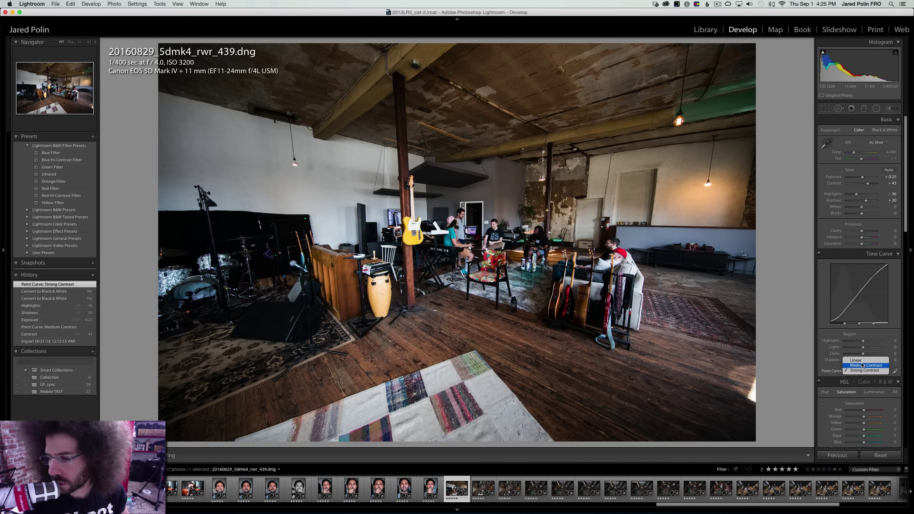
pyautogui.click(863, 365)
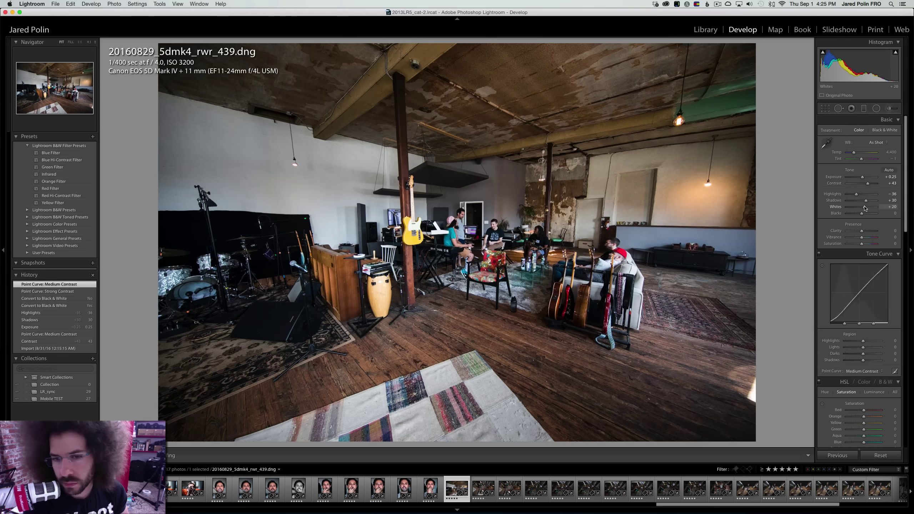
# Set Whites to +20 and Blacks to −22, checking detail on the seated people
pyautogui.moveTo(865, 208); pyautogui.dragTo(864, 231)
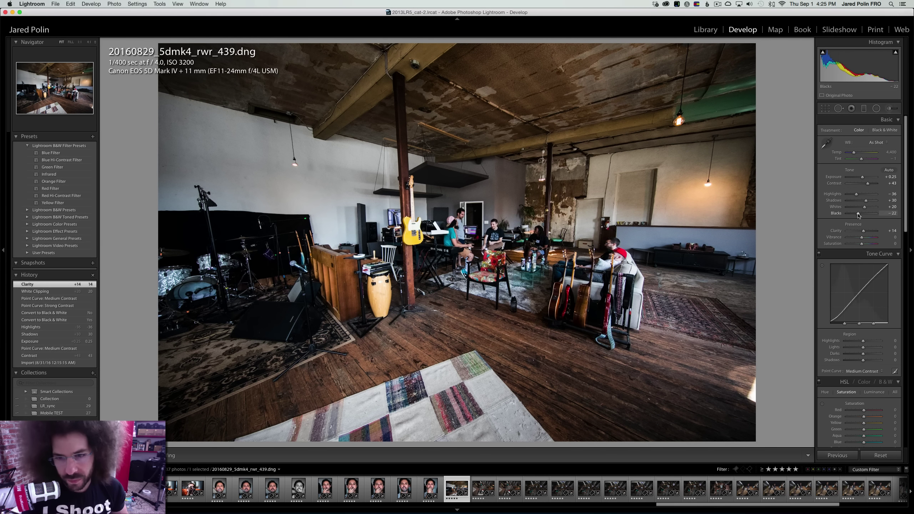
pyautogui.moveTo(859, 215); pyautogui.dragTo(859, 215)
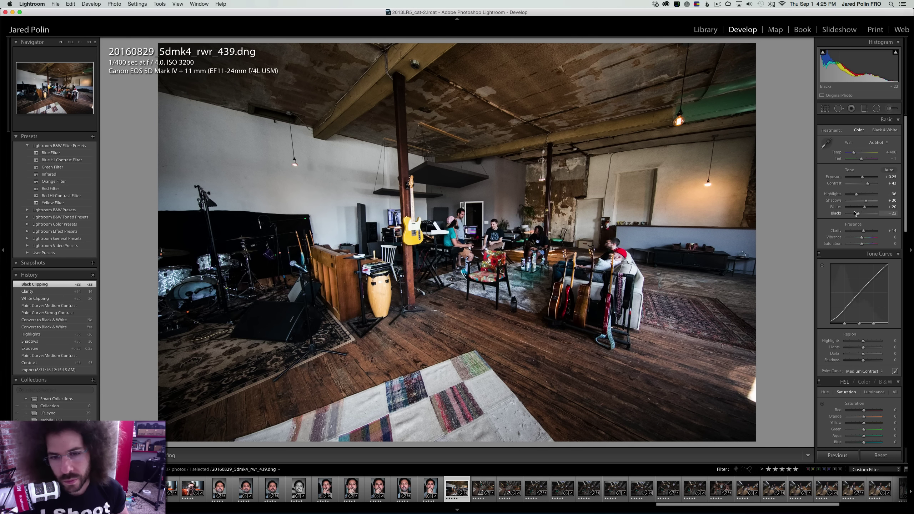
pyautogui.click(493, 224)
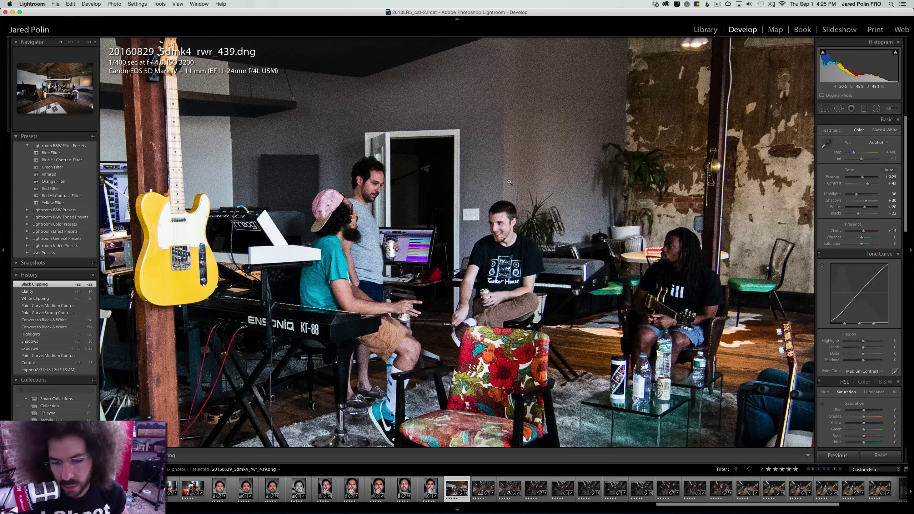
pyautogui.click(511, 182)
pyautogui.press('Right')
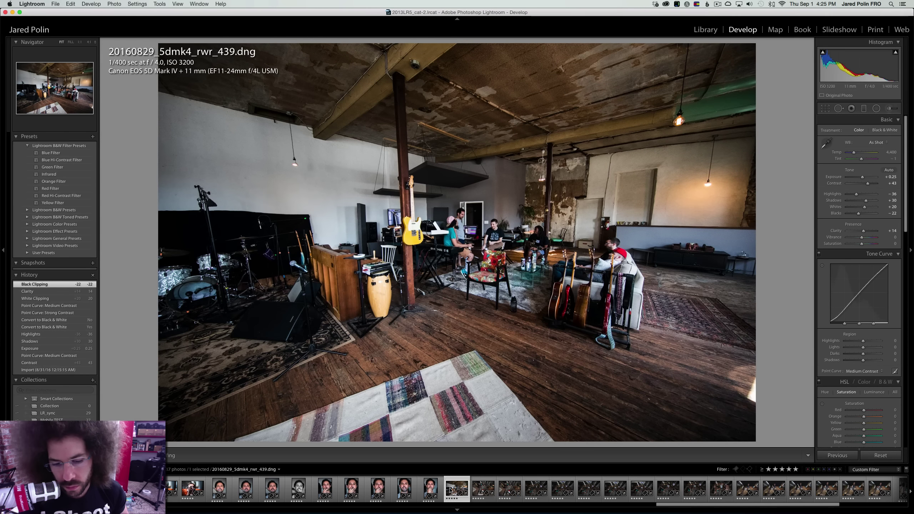
pyautogui.rightClick(451, 490)
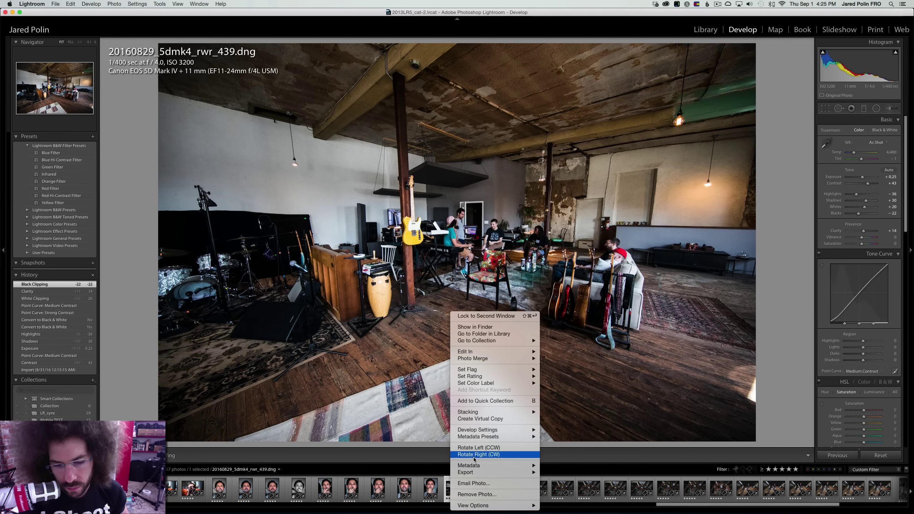
# Make a black-and-white virtual copy of 439 with Contrast +100, then move on to photo 443
pyautogui.click(486, 419)
pyautogui.press('v')
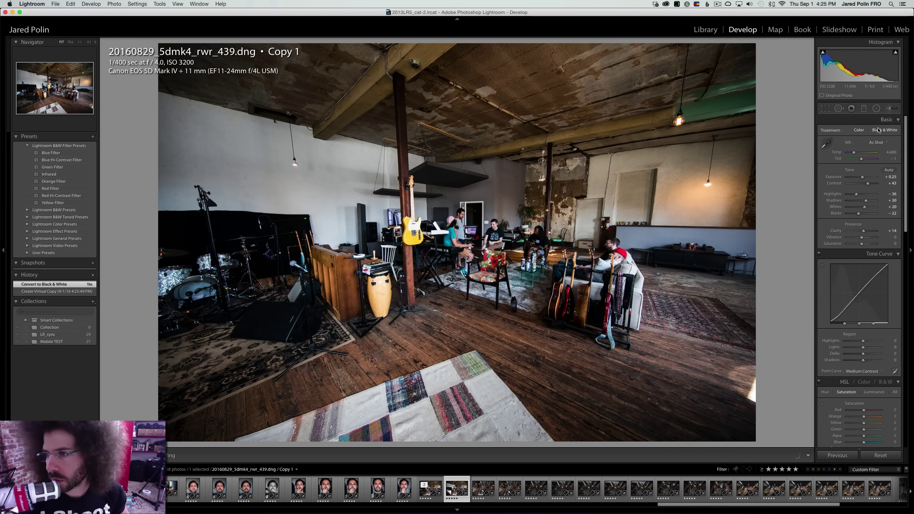
pyautogui.moveTo(868, 186); pyautogui.dragTo(856, 214)
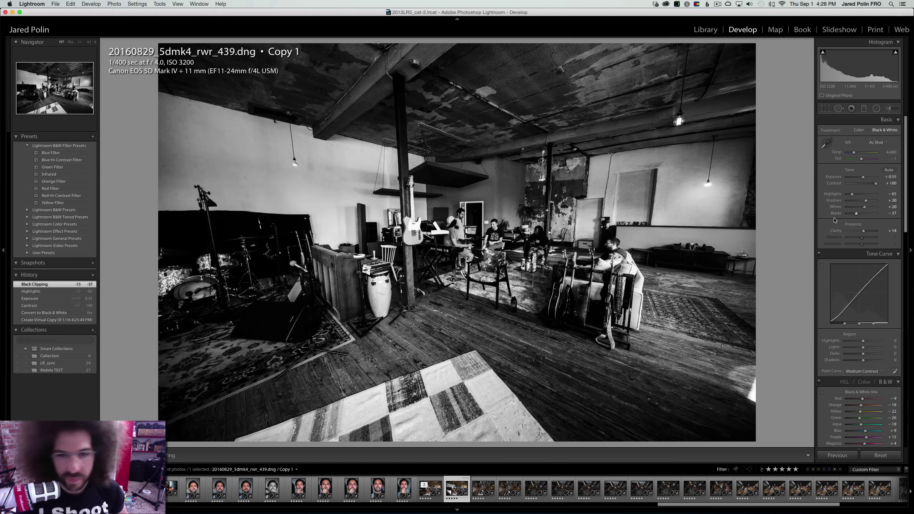
pyautogui.press('Left')
pyautogui.press('Right')
pyautogui.press('Right')
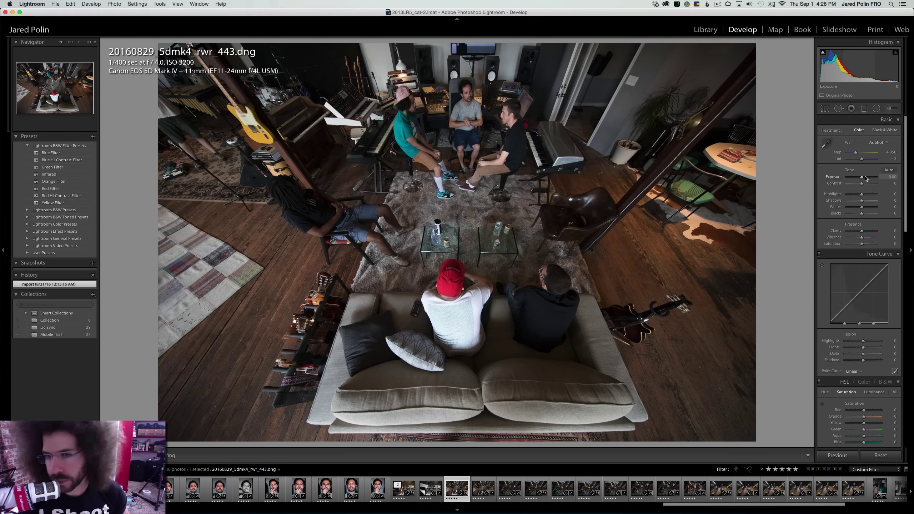
# Brighten 443, apply Medium Contrast curve, Clarity +19, Temp 4,871 and Shadows +30
pyautogui.moveTo(862, 177); pyautogui.dragTo(868, 183)
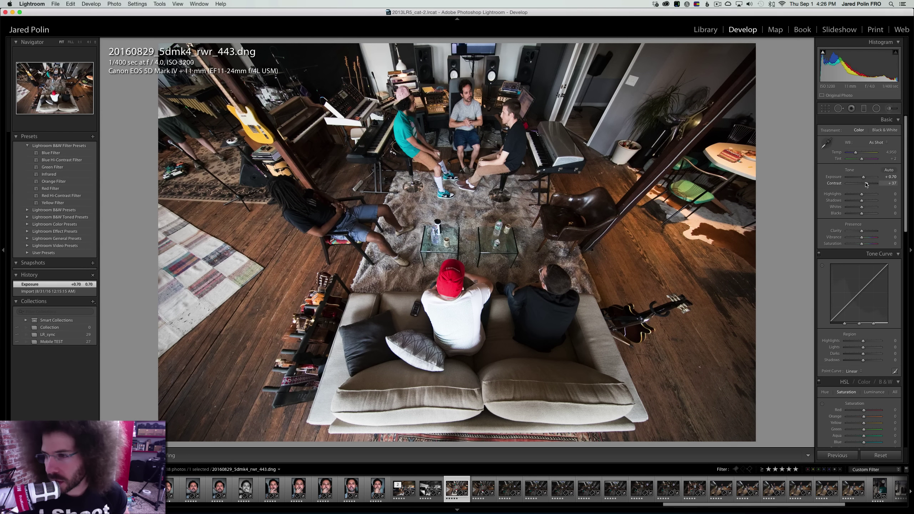
pyautogui.click(857, 371)
pyautogui.click(856, 377)
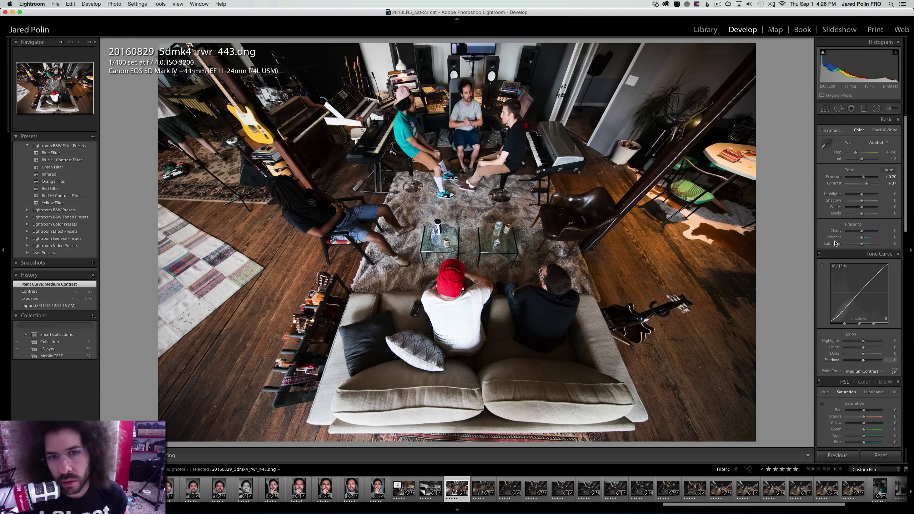
pyautogui.moveTo(861, 232); pyautogui.dragTo(858, 214)
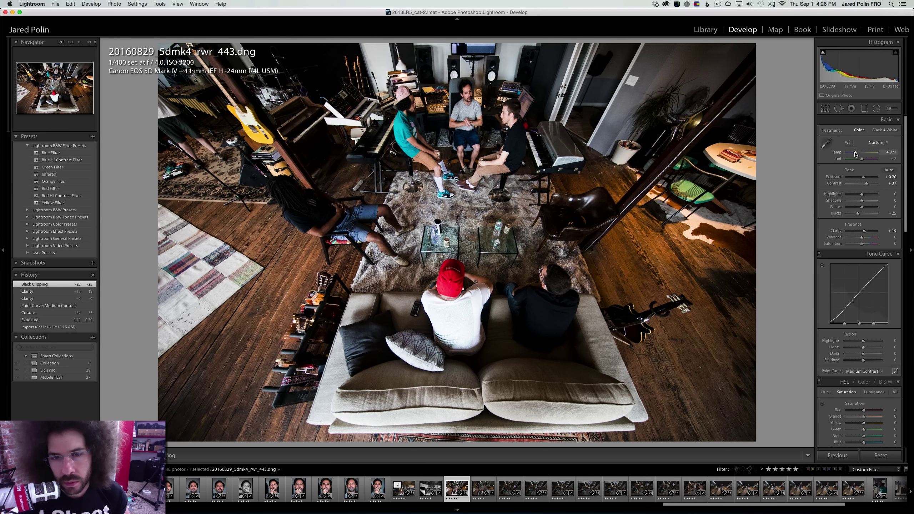
pyautogui.moveTo(857, 154); pyautogui.dragTo(856, 154)
pyautogui.moveTo(866, 202); pyautogui.dragTo(866, 202)
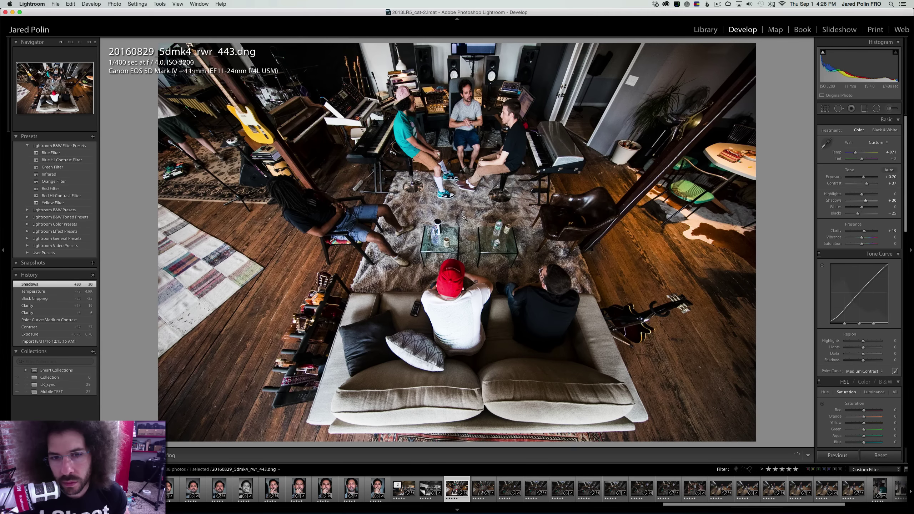
pyautogui.rightClick(445, 217)
pyautogui.press('Escape')
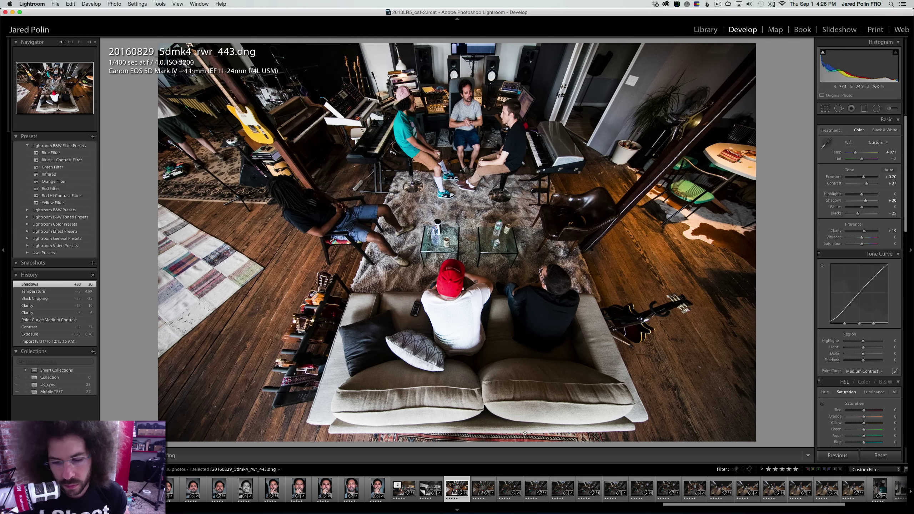
# Sync photo 443's settings onto photo 445 and move on to 447
pyautogui.keyDown('shift'); pyautogui.click(483, 489); pyautogui.keyUp('shift')
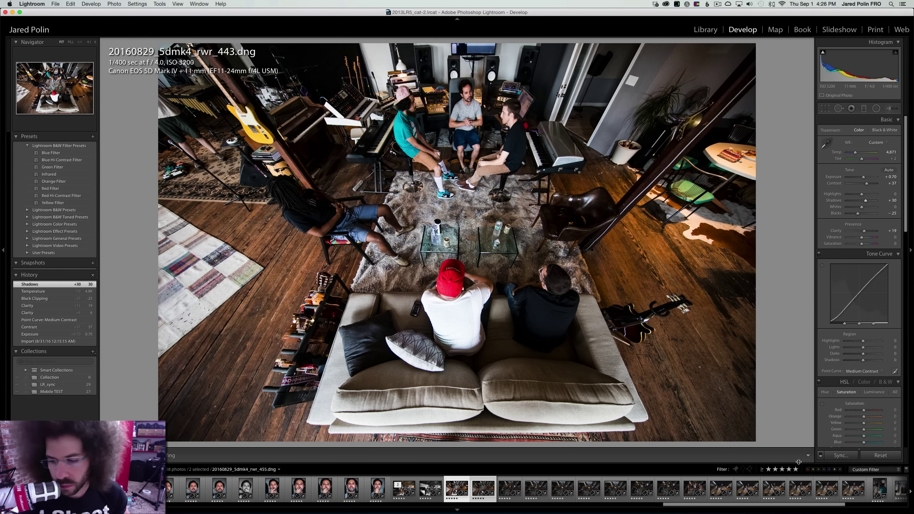
pyautogui.click(841, 456)
pyautogui.press('Return')
pyautogui.press('Right')
pyautogui.press('Right')
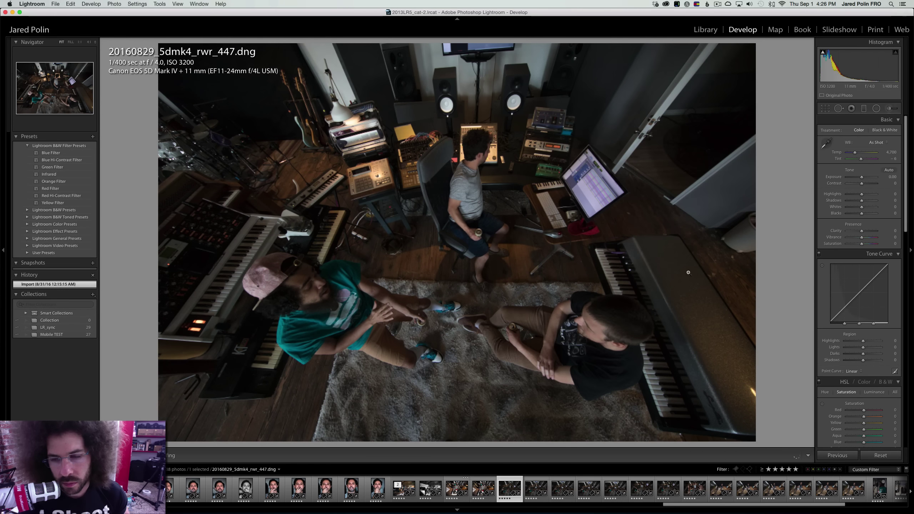
# Brighten photo 447 to Exposure +1.40, raise contrast, and inspect the capped man's face zoomed in
pyautogui.moveTo(841, 182); pyautogui.dragTo(870, 183)
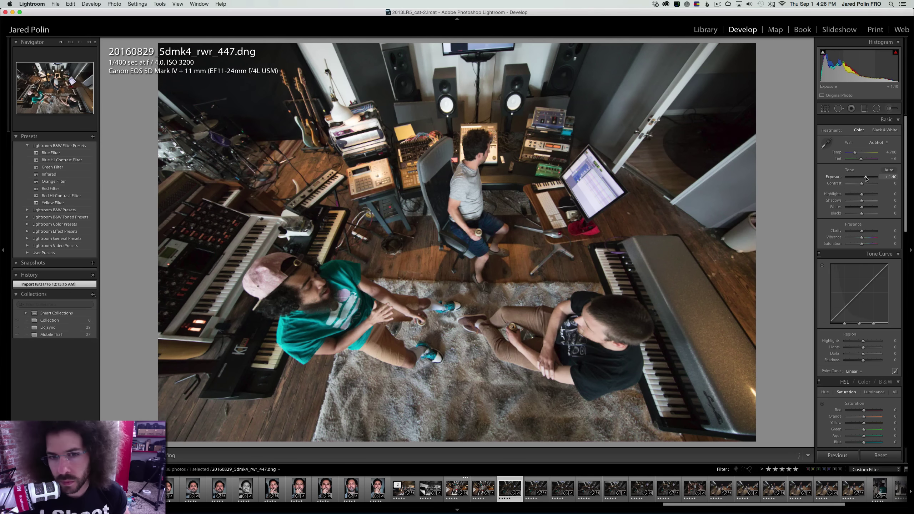
pyautogui.click(869, 183)
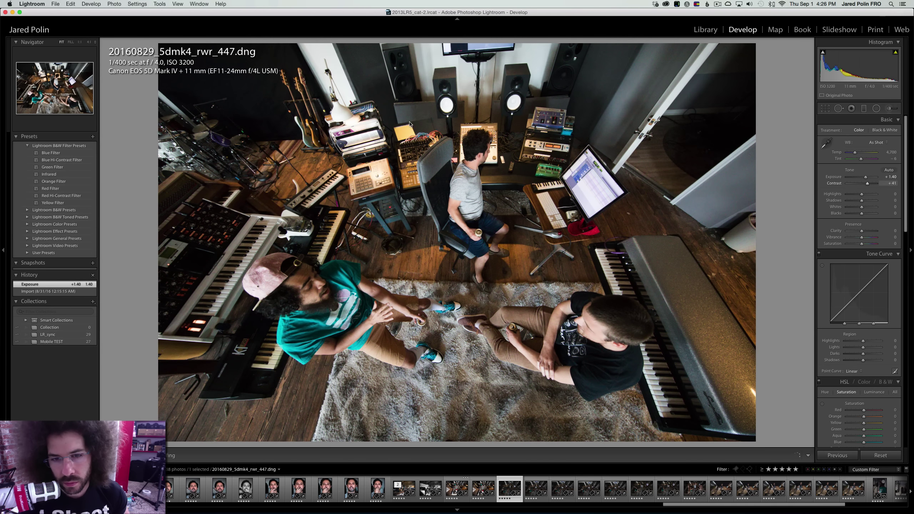
pyautogui.click(460, 154)
pyautogui.click(455, 157)
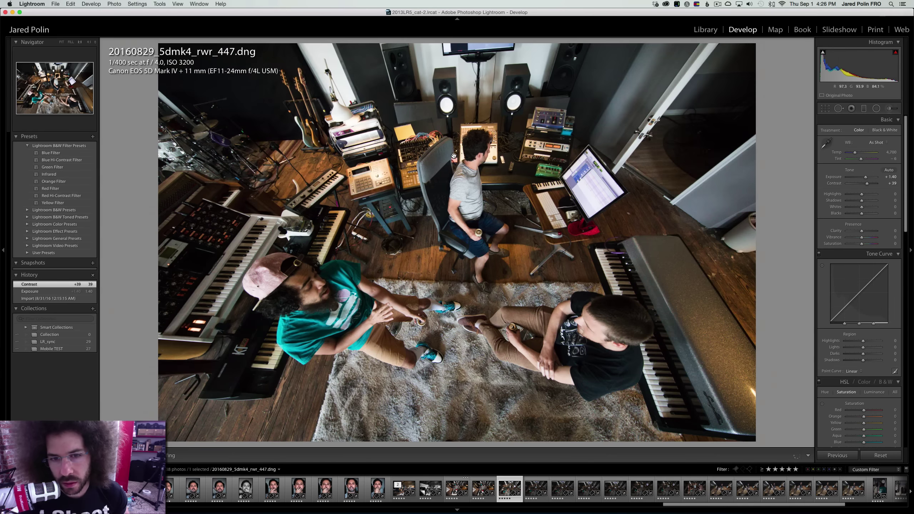
pyautogui.click(463, 162)
pyautogui.scroll(-10, 581, 144)
pyautogui.hscroll(-5, 581, 144)
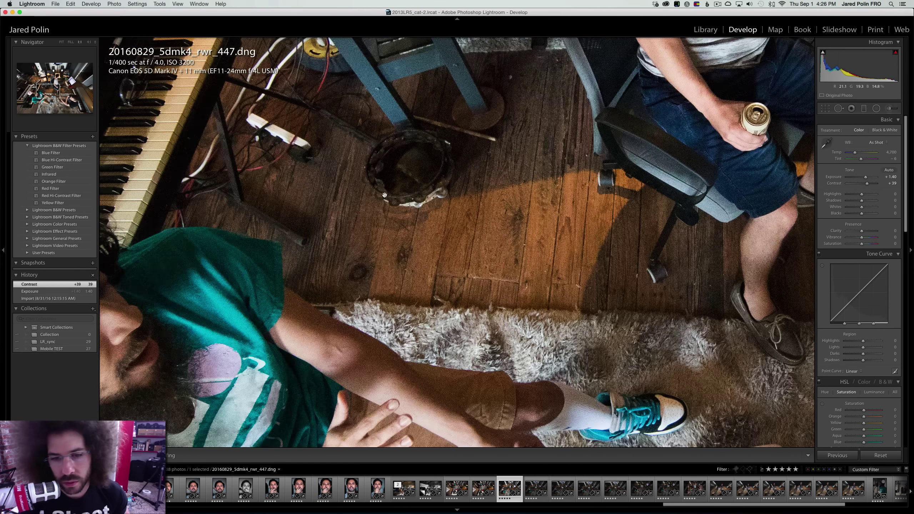
pyautogui.moveTo(384, 195); pyautogui.dragTo(504, 212)
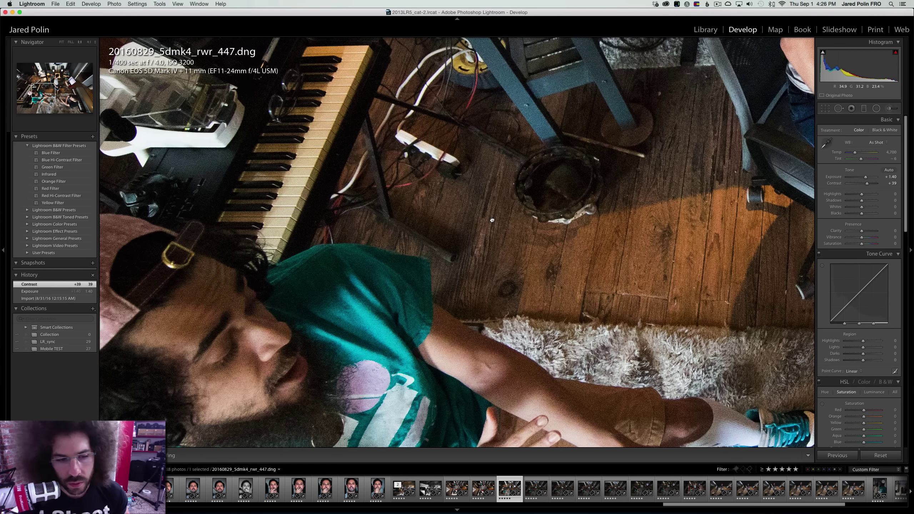
pyautogui.click(593, 208)
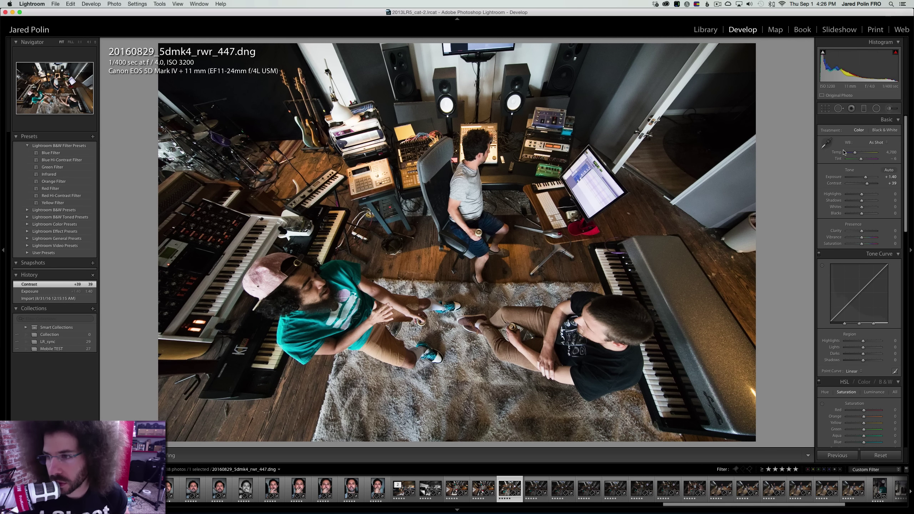
# Cool the temperature, apply the Medium Contrast curve, add Clarity +32, and compare black and white
pyautogui.moveTo(856, 154); pyautogui.dragTo(855, 154)
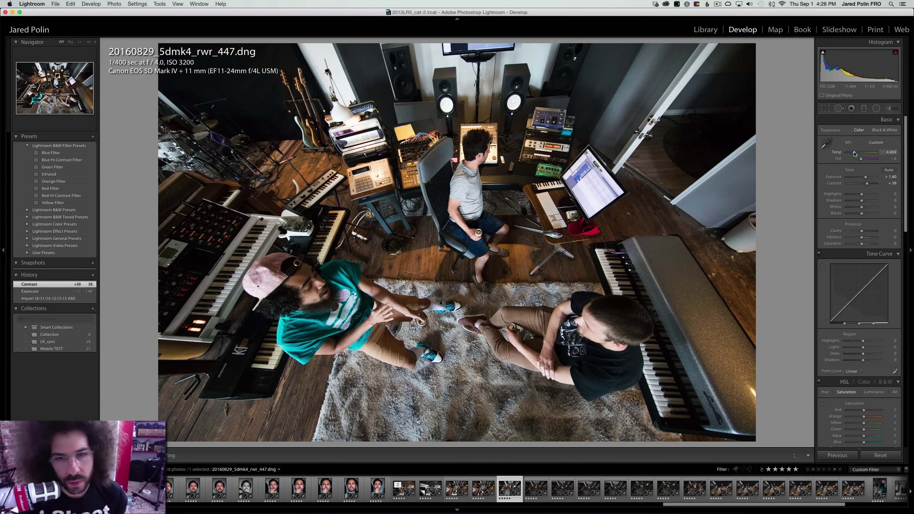
pyautogui.click(856, 372)
pyautogui.click(864, 378)
pyautogui.moveTo(862, 231); pyautogui.dragTo(867, 231)
pyautogui.click(883, 130)
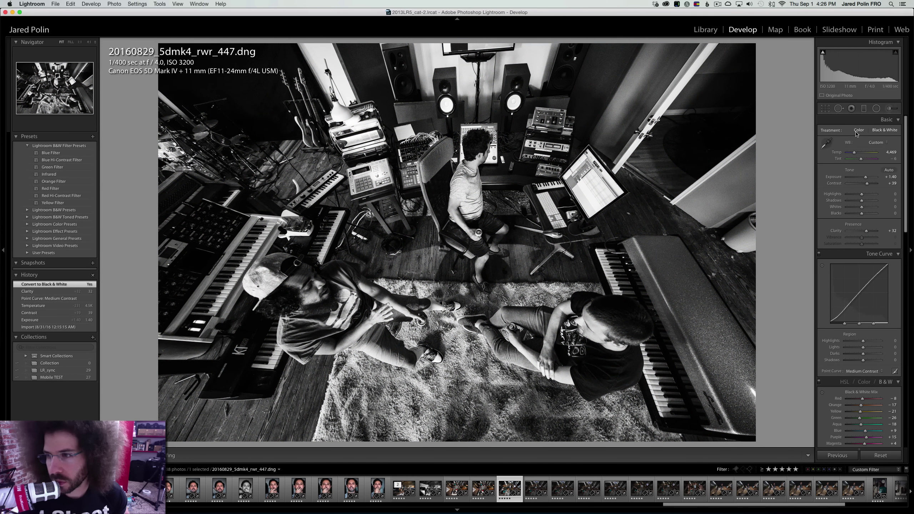
pyautogui.click(858, 131)
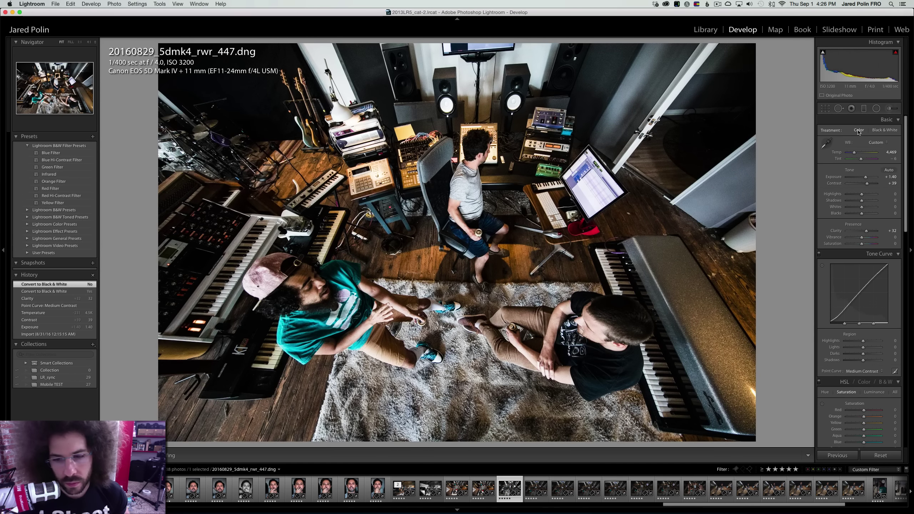
pyautogui.click(891, 131)
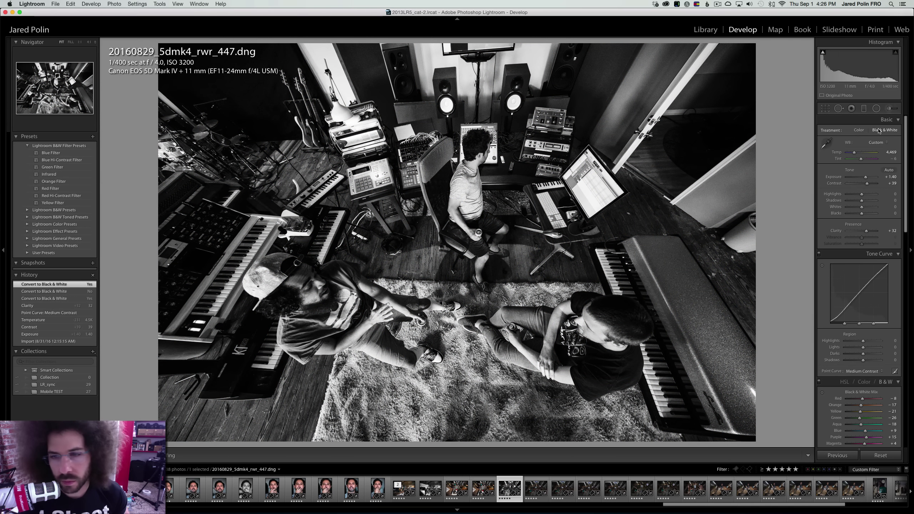
pyautogui.click(861, 130)
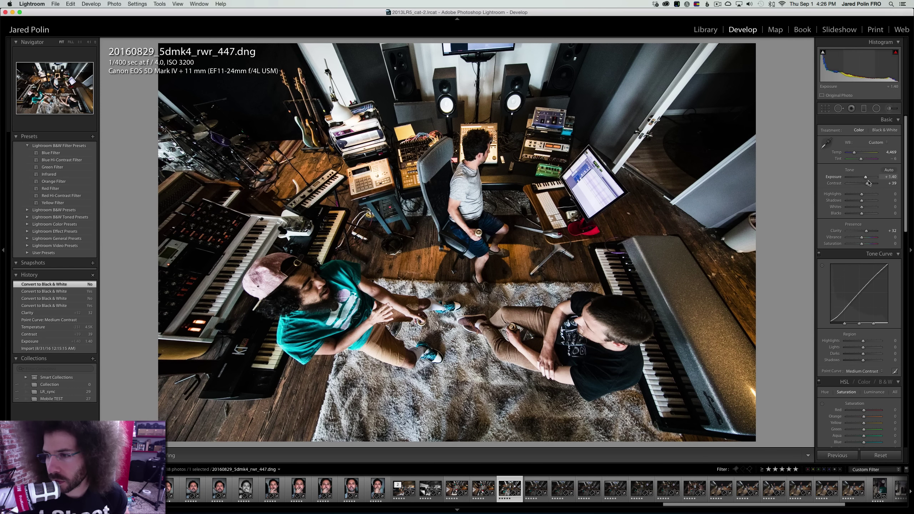
# Keep 447 in colour with Contrast +48, undo the exposure change, and set Temp to 4,346
pyautogui.moveTo(868, 184); pyautogui.dragTo(860, 178)
pyautogui.press('super+z')
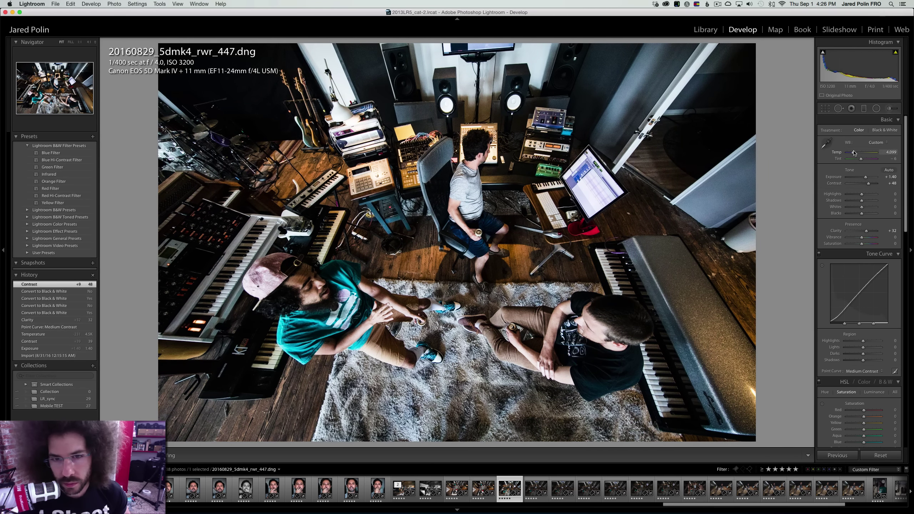
pyautogui.moveTo(855, 153); pyautogui.dragTo(856, 153)
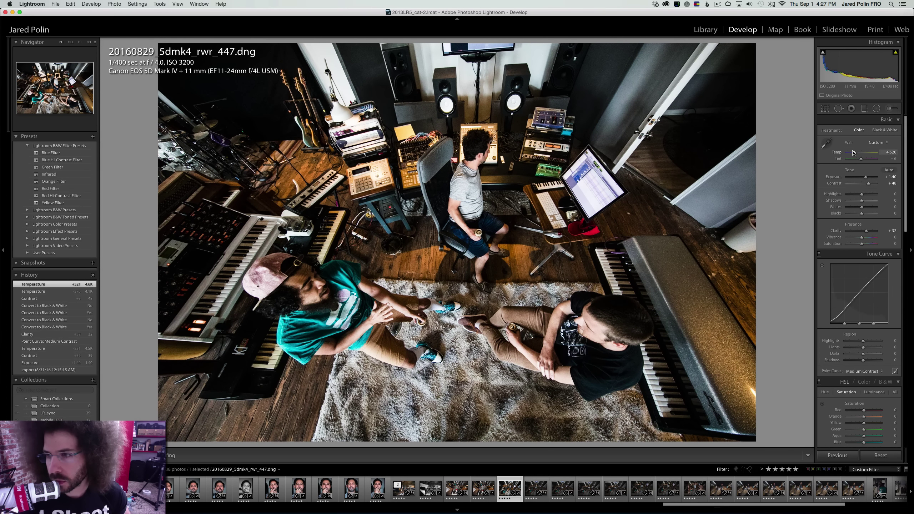
pyautogui.moveTo(854, 154); pyautogui.dragTo(854, 153)
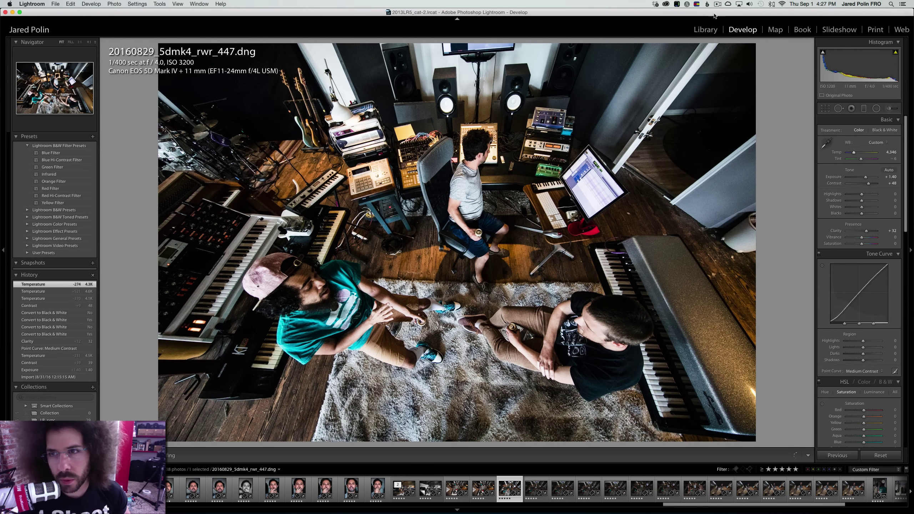
pyautogui.click(718, 4)
pyautogui.click(499, 399)
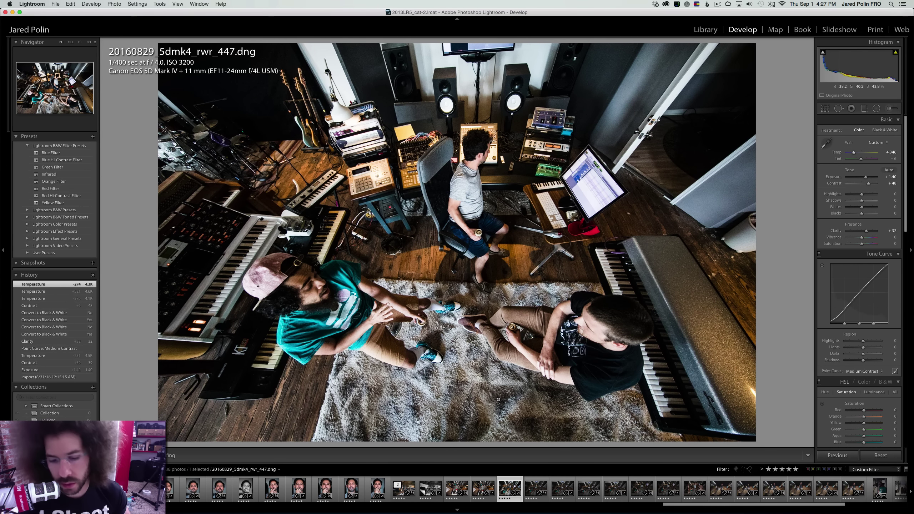
# Create a black-and-white virtual copy of 447 with Contrast +74 and Shadows +43, then go to 449
pyautogui.rightClick(510, 490)
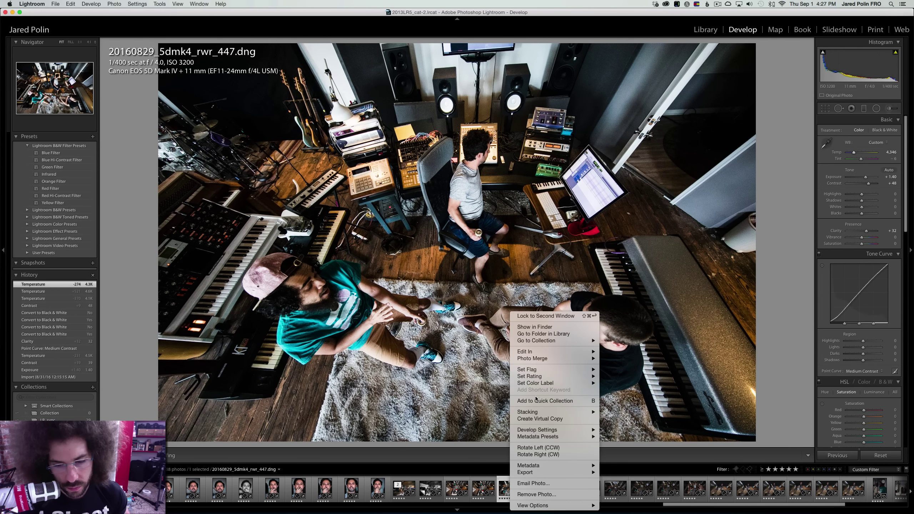
pyautogui.click(534, 419)
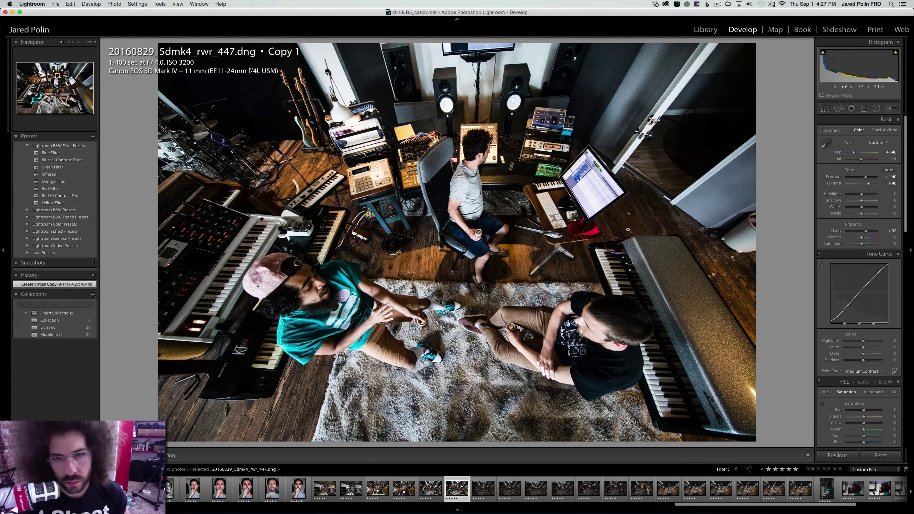
pyautogui.click(876, 130)
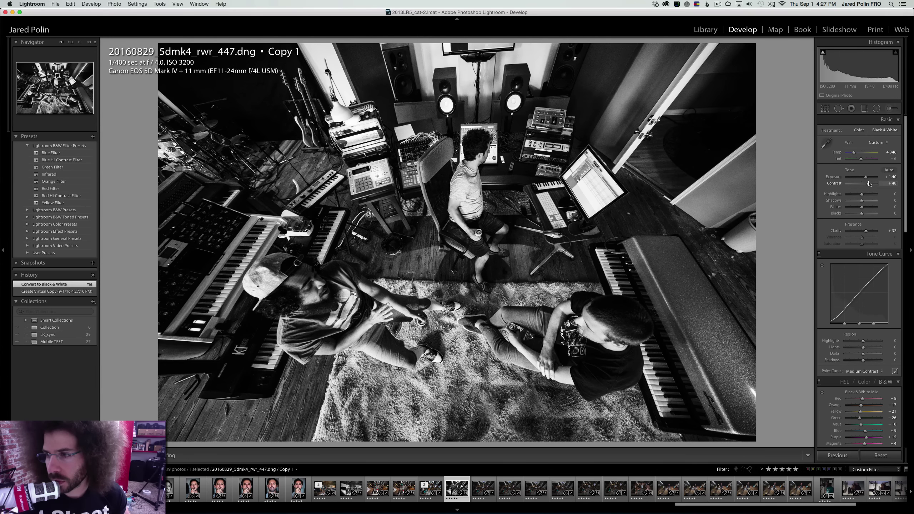
pyautogui.moveTo(872, 185); pyautogui.dragTo(867, 201)
pyautogui.press('Right')
# Set rwr_454's exposure to +0.65 and sync the edited photo's settings onto it
pyautogui.press('0')
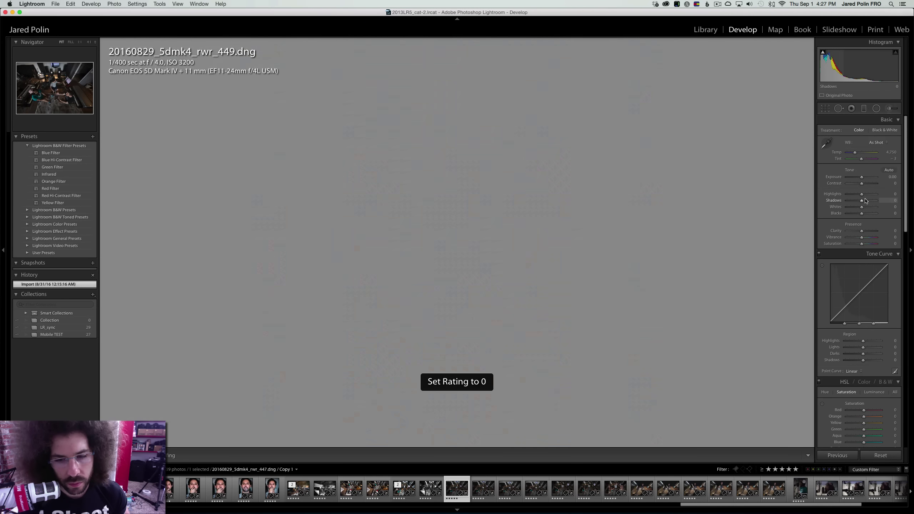
pyautogui.press('0')
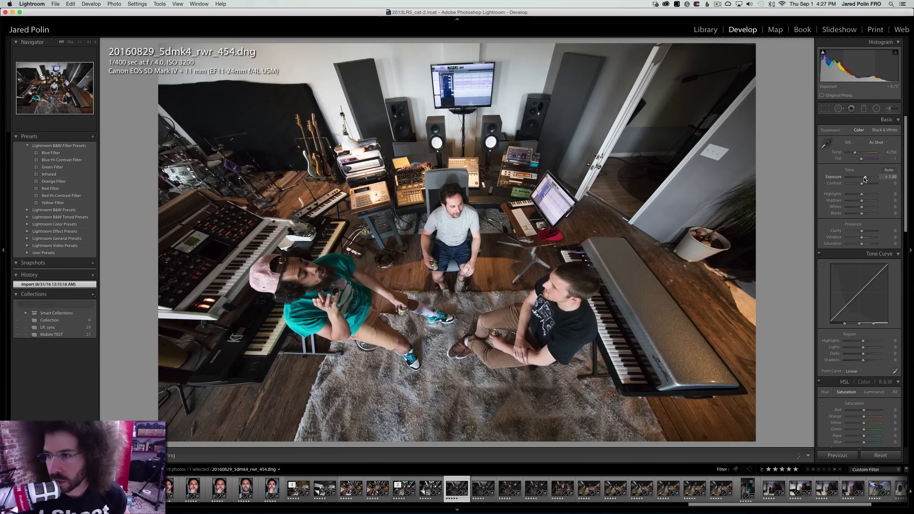
pyautogui.moveTo(863, 177)
pyautogui.mouseDown()
pyautogui.moveTo(873, 183)
pyautogui.moveTo(864, 179)
pyautogui.mouseUp()
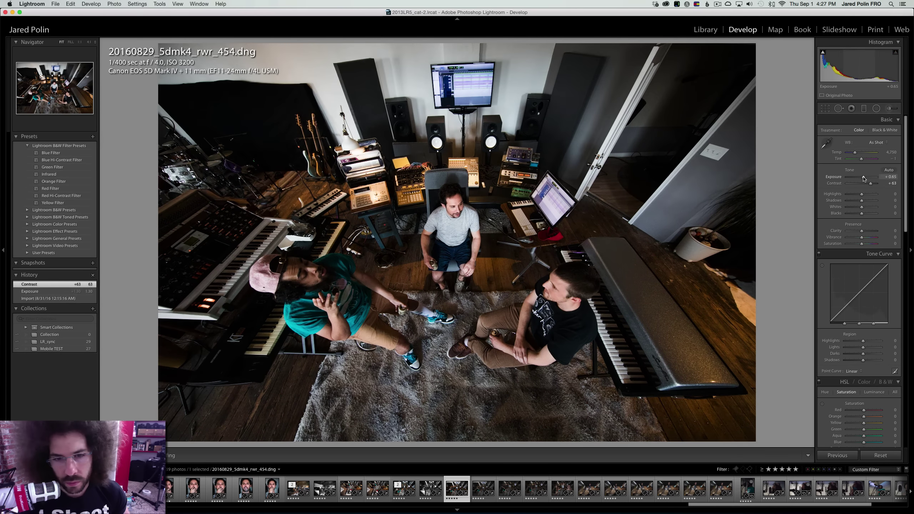
pyautogui.press('Left')
pyautogui.press('Left')
pyautogui.press('Left')
pyautogui.press('Left')
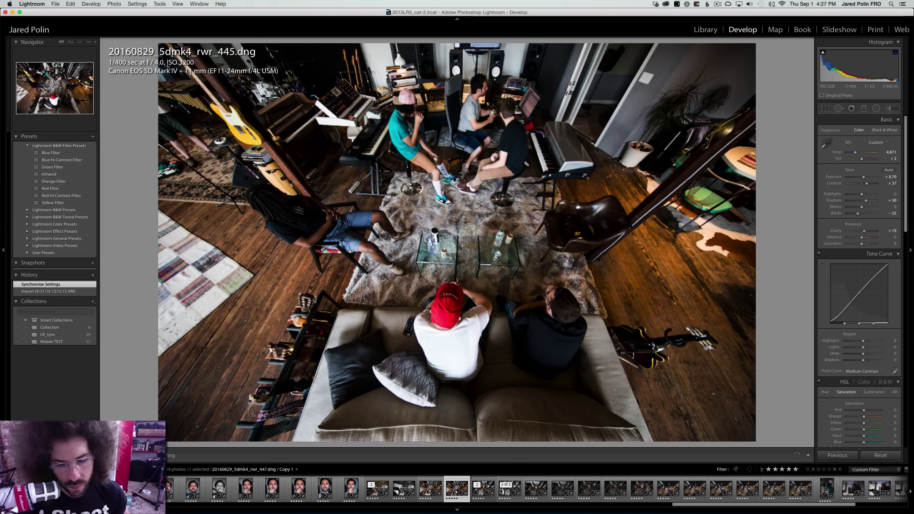
pyautogui.keyDown('super'); pyautogui.click(536, 490); pyautogui.keyUp('super')
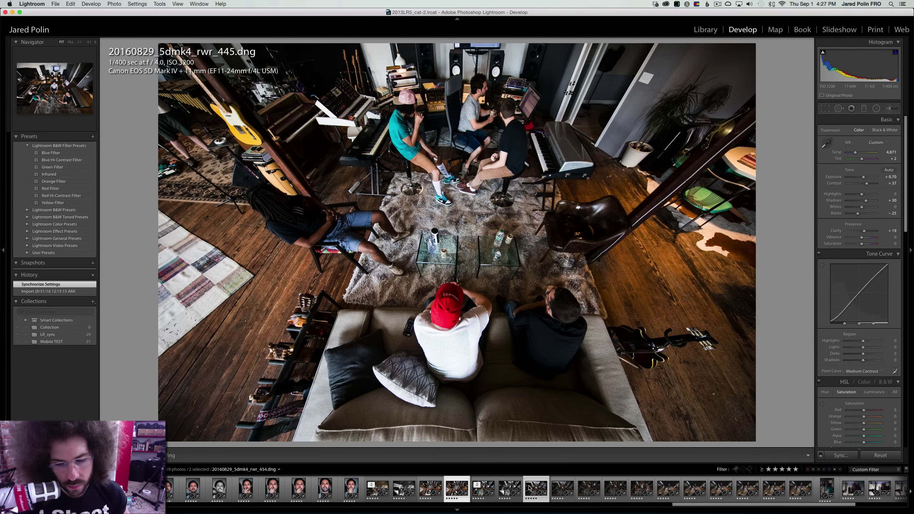
pyautogui.click(841, 456)
pyautogui.press('Return')
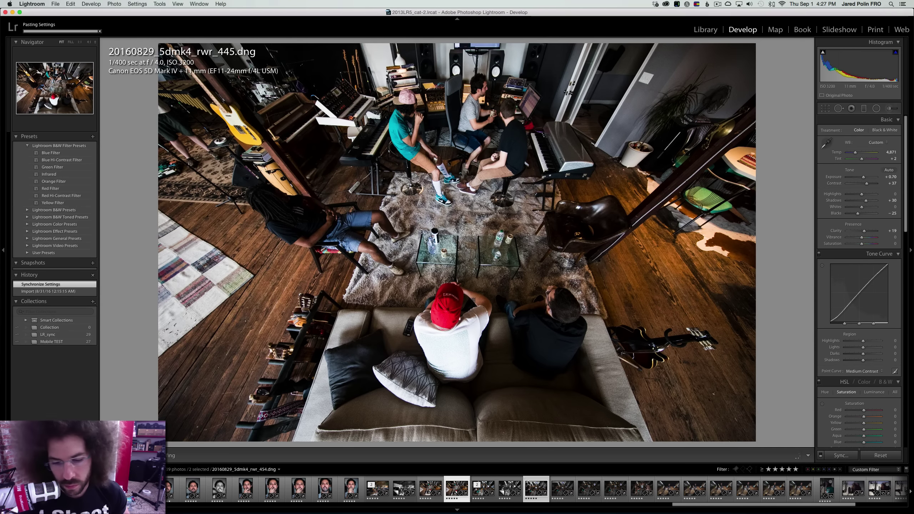
pyautogui.click(536, 482)
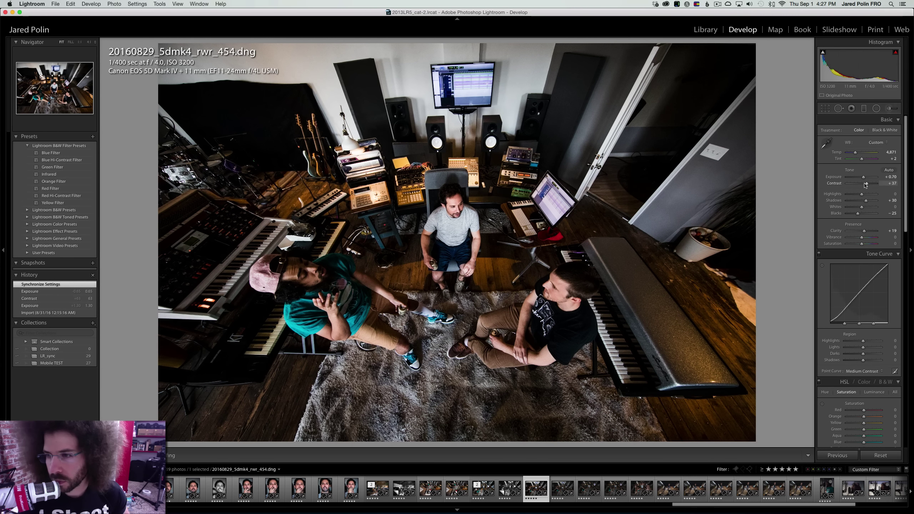
# Lower rwr_454's contrast and sync its settings onto rwr_455
pyautogui.moveTo(866, 185); pyautogui.dragTo(871, 201)
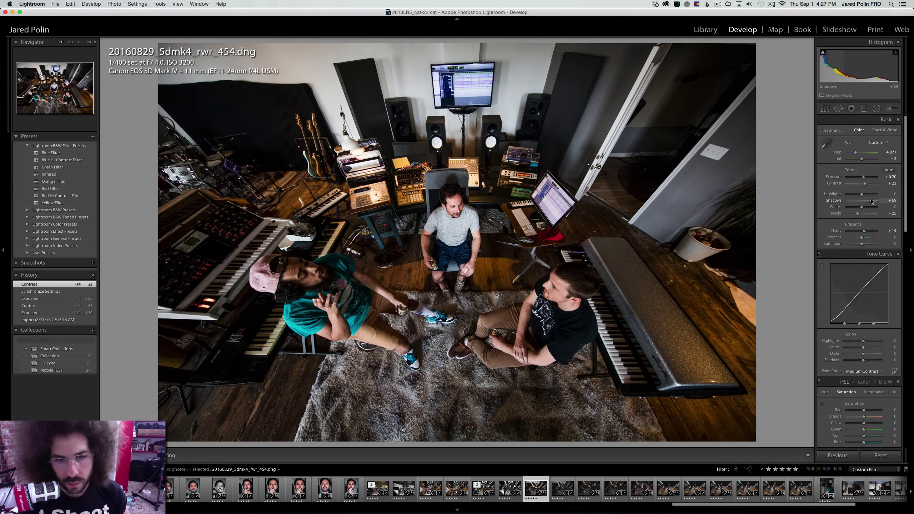
pyautogui.press('Right')
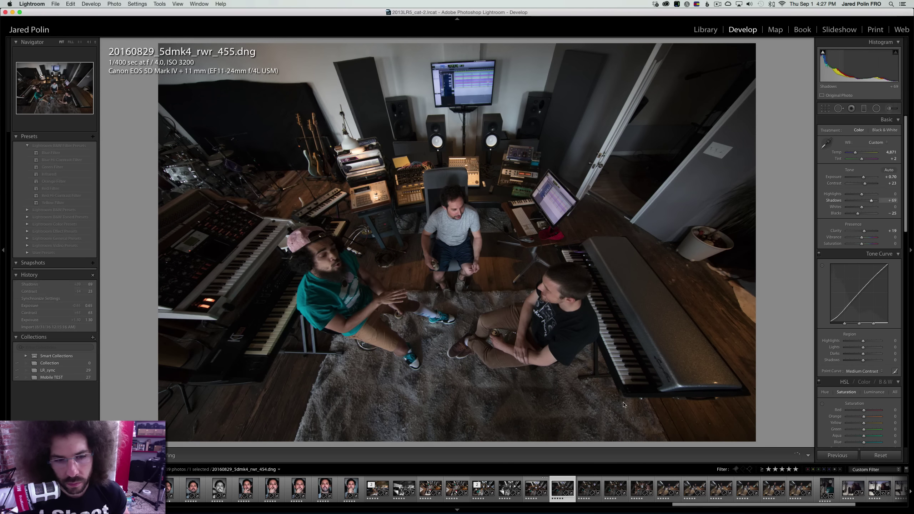
pyautogui.press('Left')
pyautogui.keyDown('super'); pyautogui.click(489, 490); pyautogui.keyUp('super')
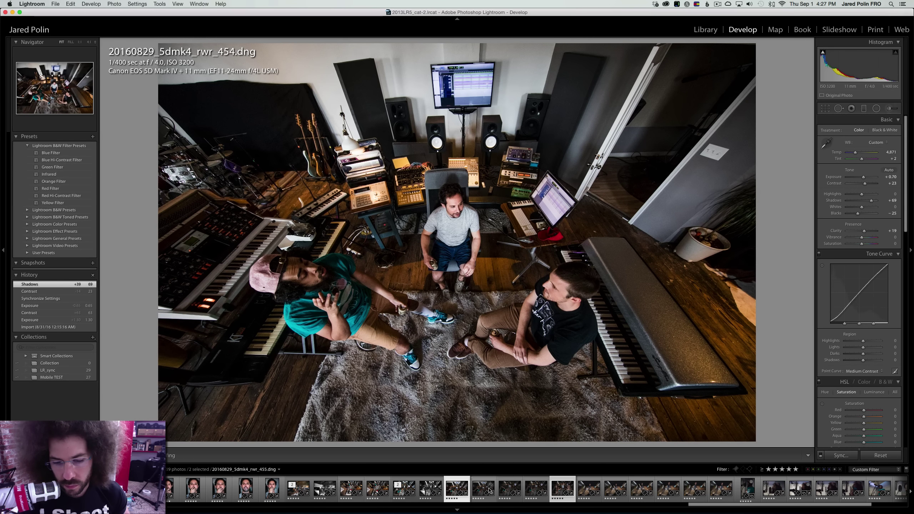
pyautogui.keyDown('super'); pyautogui.click(563, 490); pyautogui.keyUp('super')
pyautogui.keyDown('super'); pyautogui.click(490, 490); pyautogui.keyUp('super')
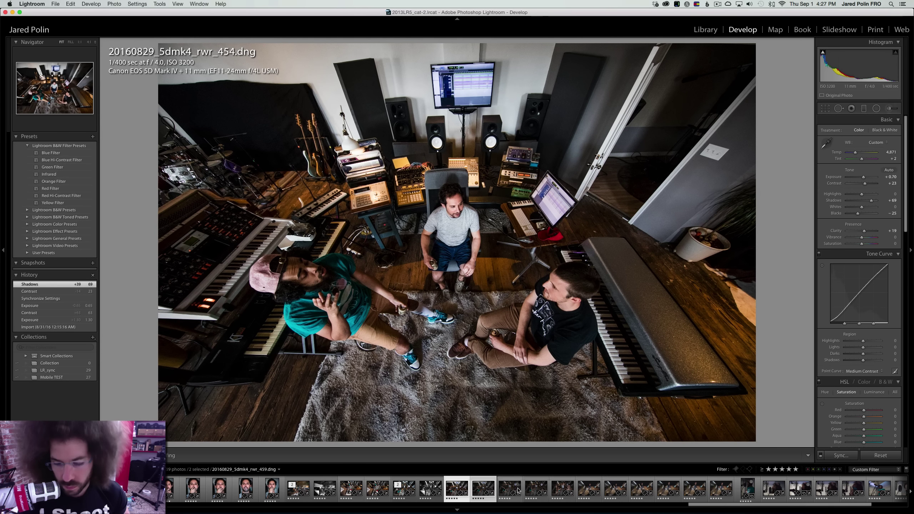
pyautogui.press('super+shift+s')
pyautogui.press('Return')
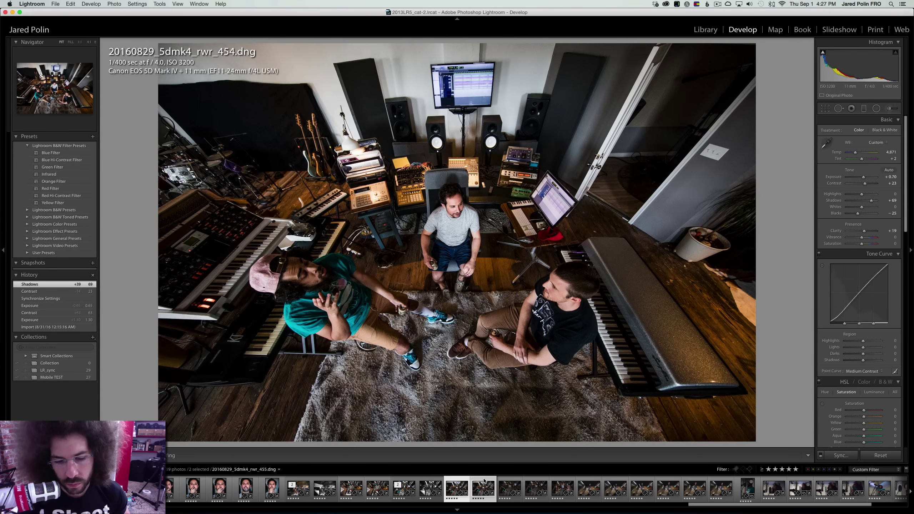
pyautogui.click(485, 482)
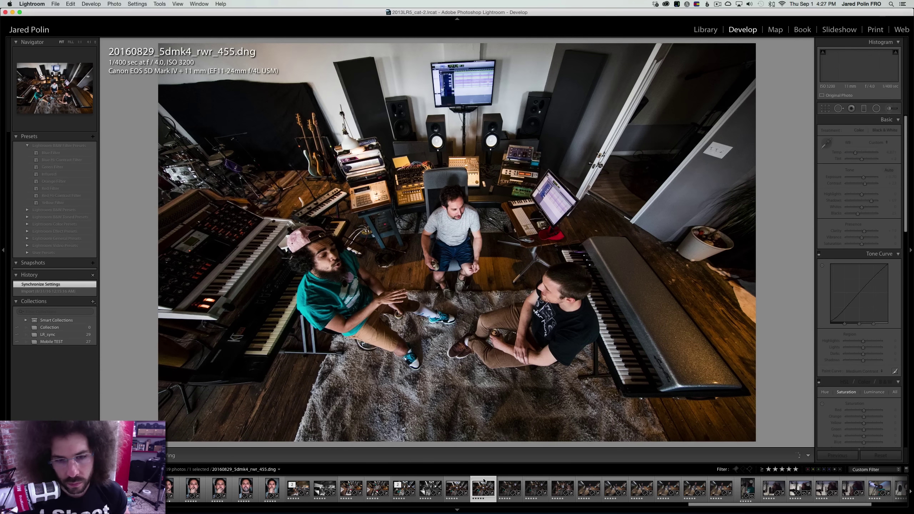
# Compare rwr_455 in black and white, then sync settings across four photos through rwr_459
pyautogui.click(880, 131)
pyautogui.click(859, 131)
pyautogui.press('Right')
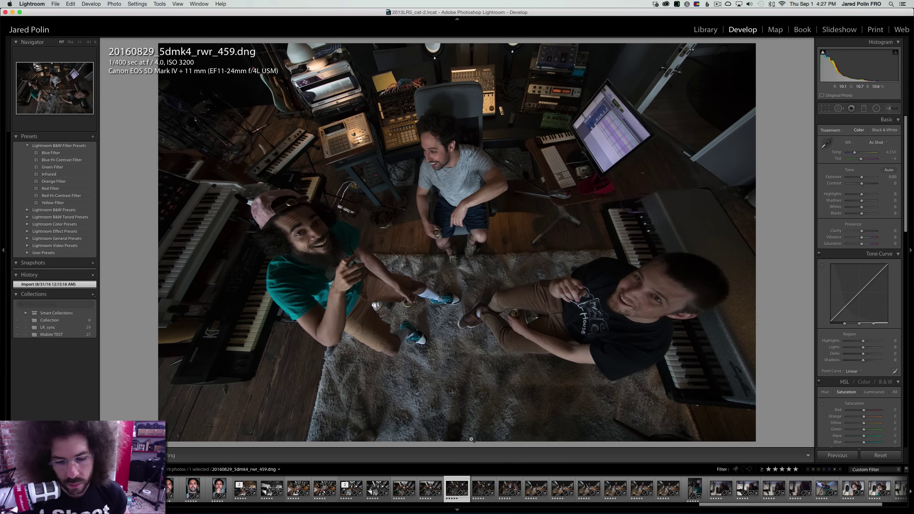
pyautogui.click(442, 477)
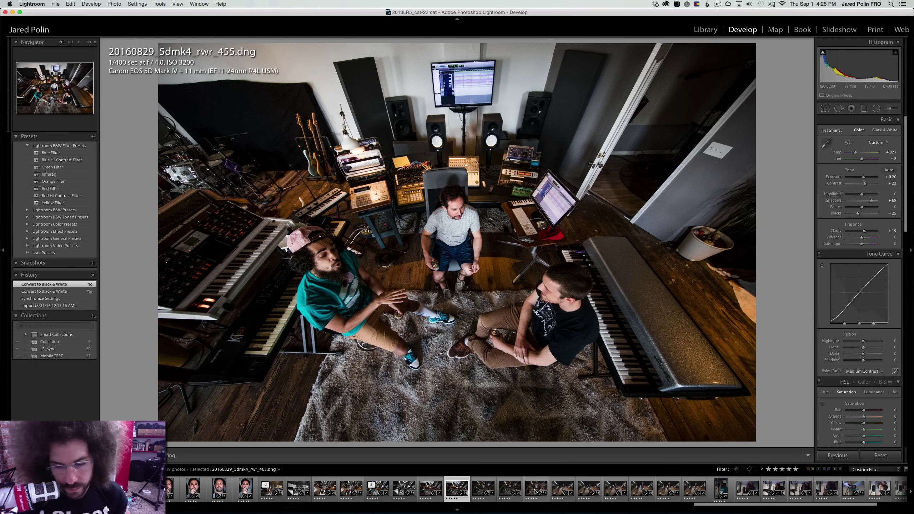
pyautogui.keyDown('shift'); pyautogui.click(536, 488); pyautogui.keyUp('shift')
pyautogui.press('super+shift+s')
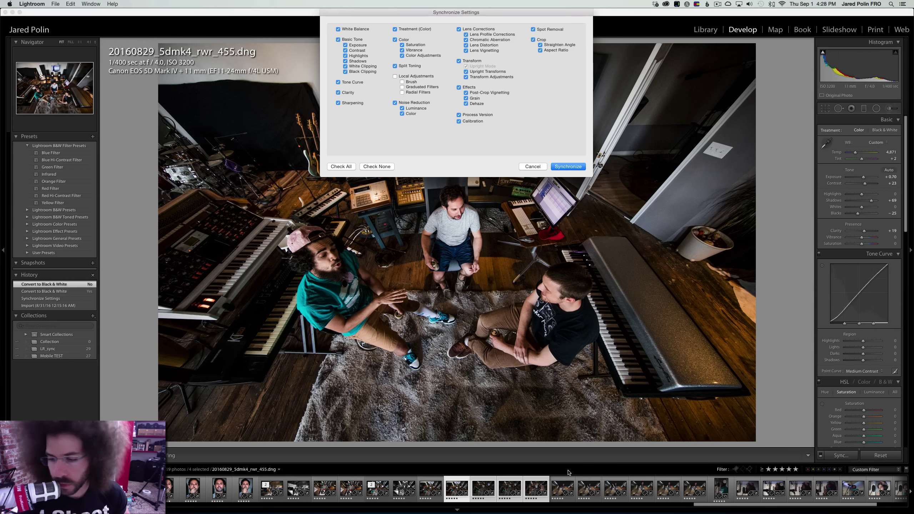
pyautogui.press('Return')
pyautogui.click(481, 486)
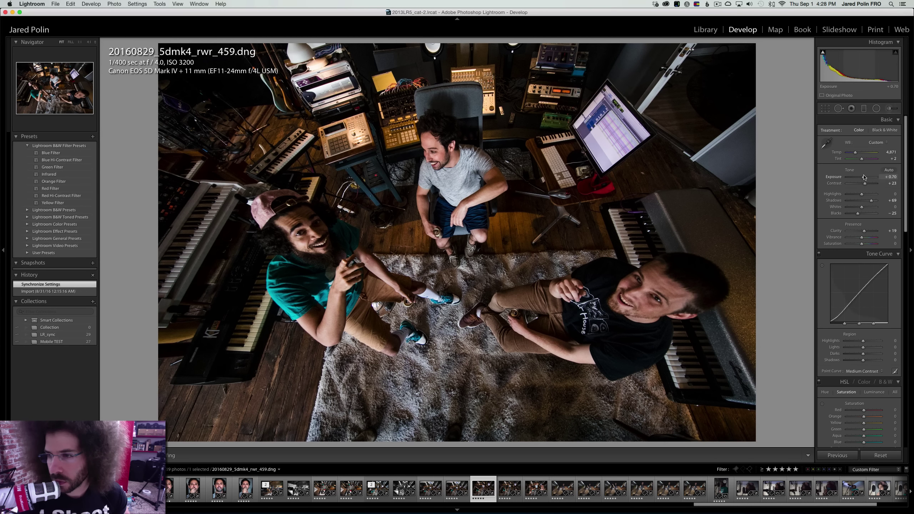
# Set rwr_459 to Exposure +1.00 and Temp 4,501, comparing it in black and white
pyautogui.moveTo(864, 176); pyautogui.dragTo(869, 186)
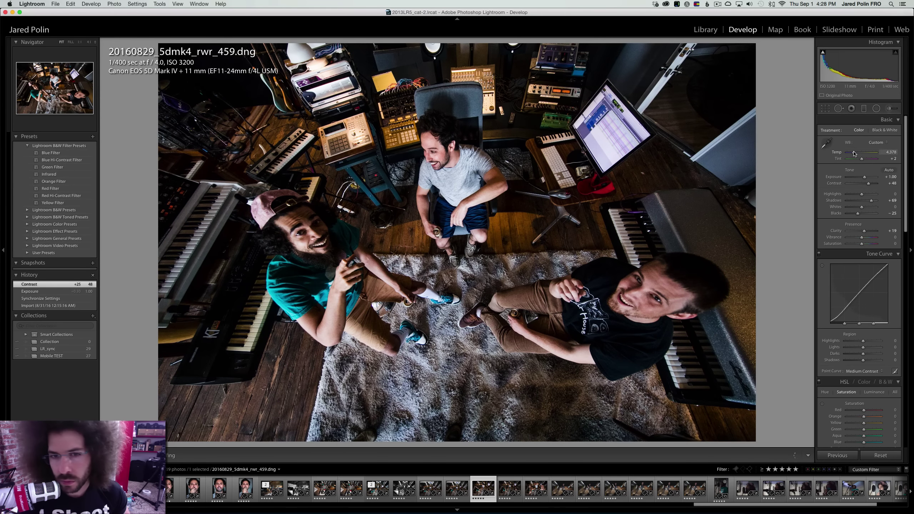
pyautogui.moveTo(854, 153); pyautogui.dragTo(856, 153)
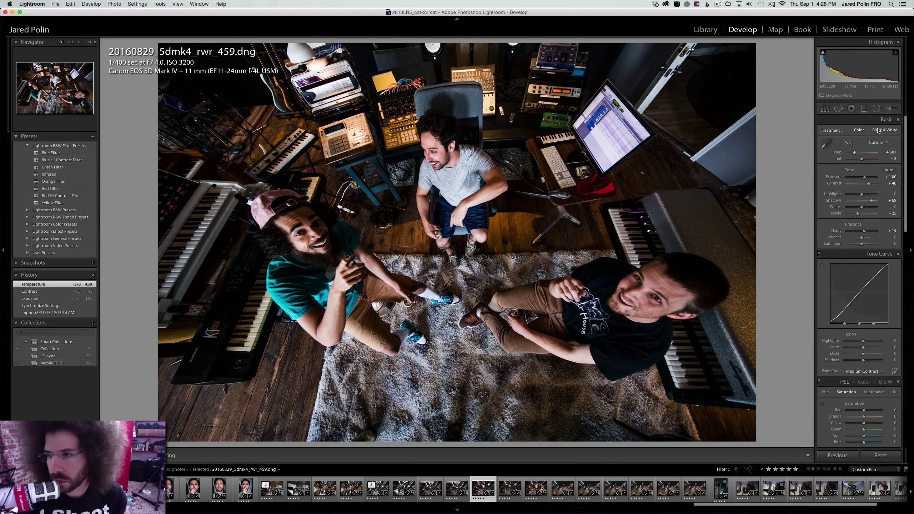
pyautogui.click(879, 130)
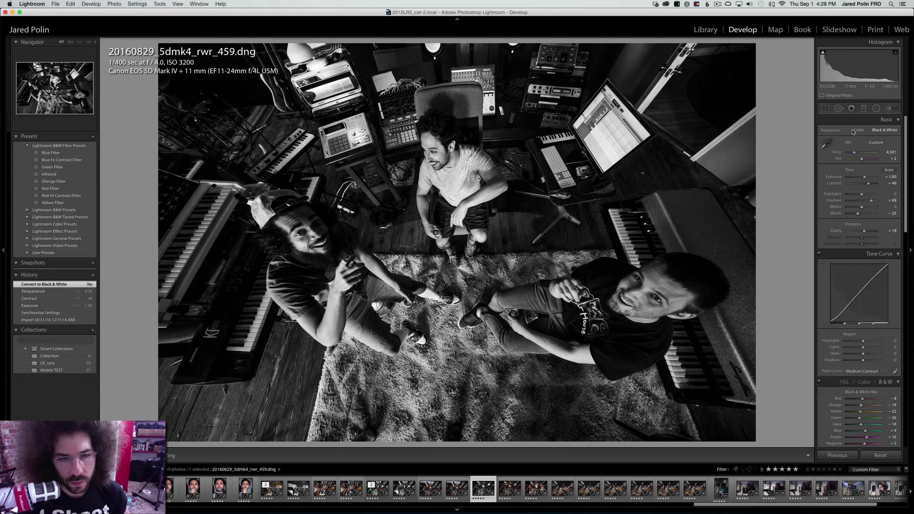
pyautogui.click(859, 131)
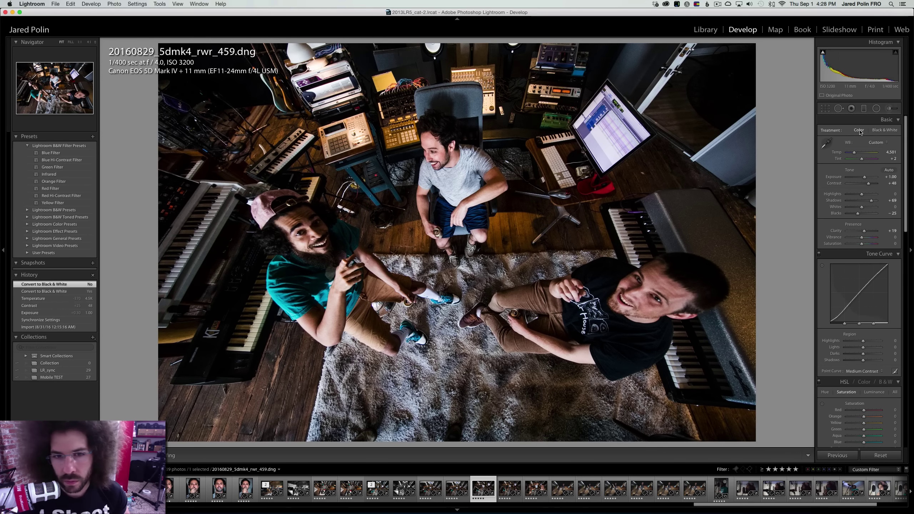
# Sync rwr_459's look onto the similar studio shots and raise Highlights on _463 to +22
pyautogui.press('Right')
pyautogui.press('Left')
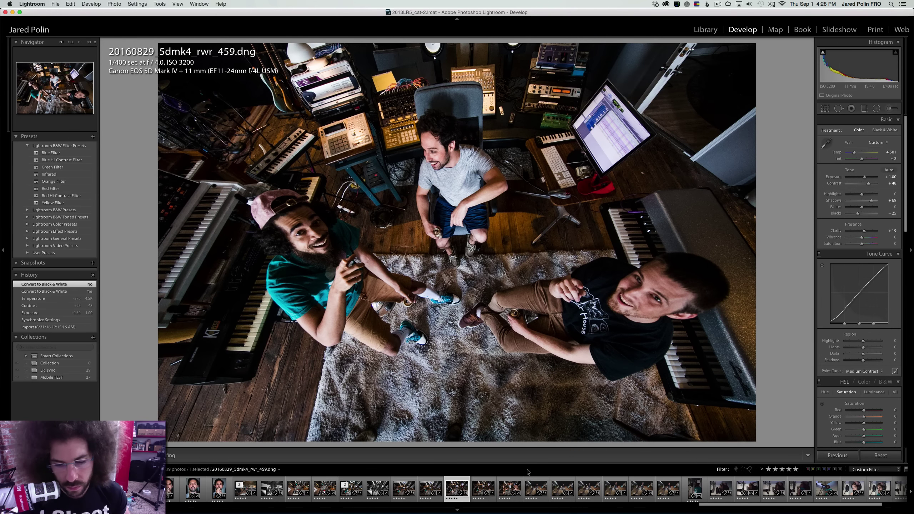
pyautogui.keyDown('shift'); pyautogui.click(510, 489); pyautogui.keyUp('shift')
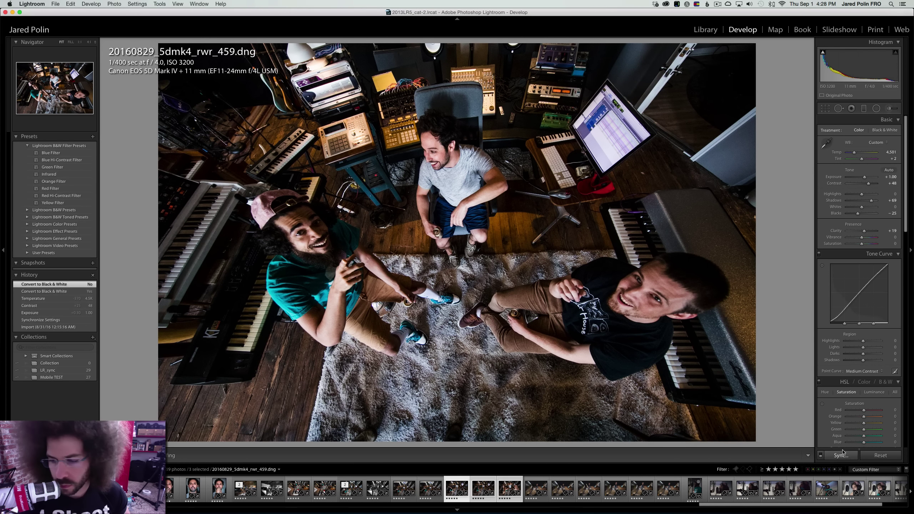
pyautogui.press('super+shift+s')
pyautogui.press('Return')
pyautogui.click(498, 480)
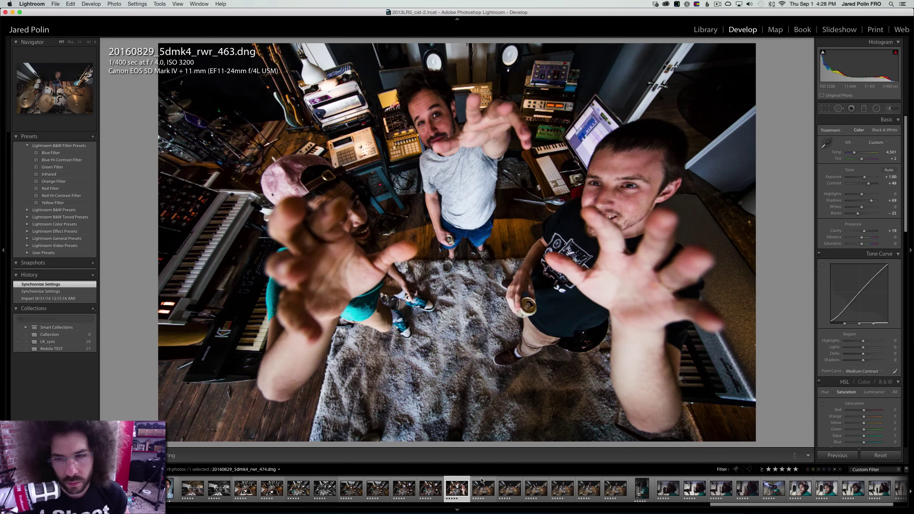
pyautogui.click(865, 195)
# Give drummer photo 474 Exposure +0.70 and Clarity +23
pyautogui.press('Right')
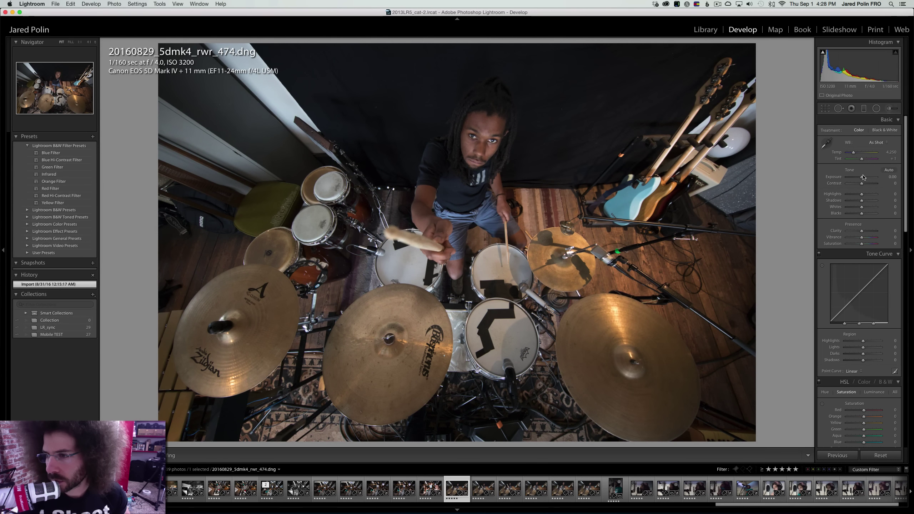
pyautogui.moveTo(864, 178); pyautogui.dragTo(865, 182)
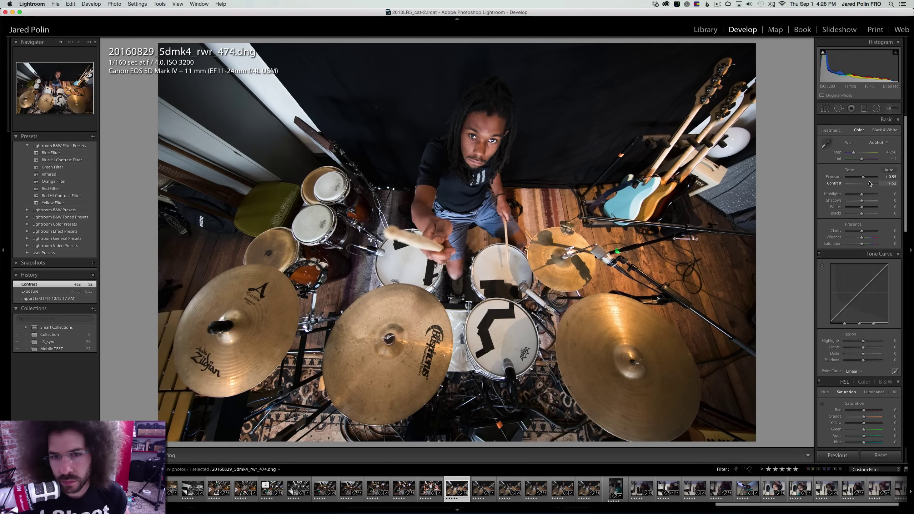
pyautogui.press('Left')
pyautogui.press('Right')
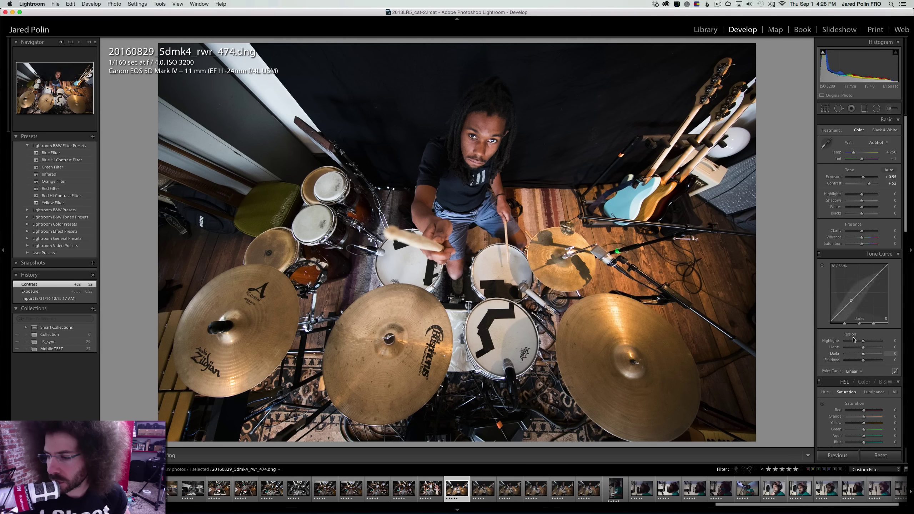
pyautogui.click(866, 231)
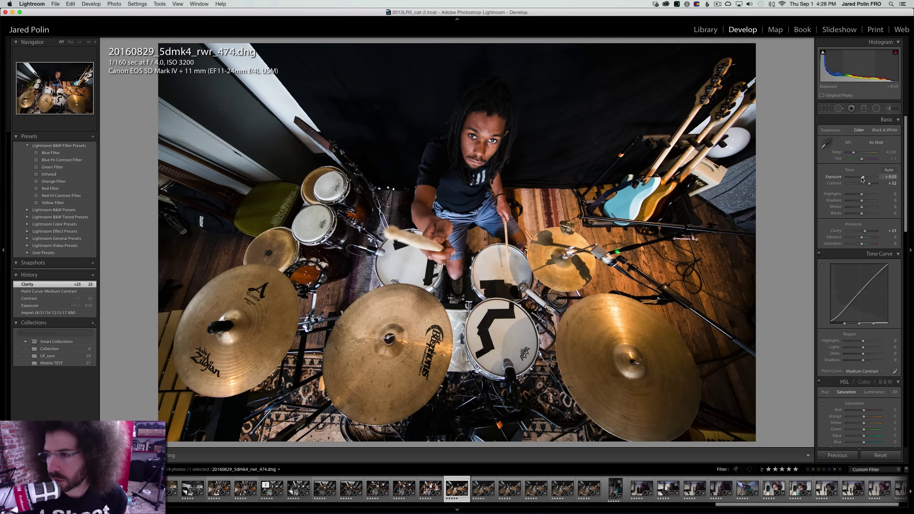
pyautogui.moveTo(863, 178); pyautogui.dragTo(866, 202)
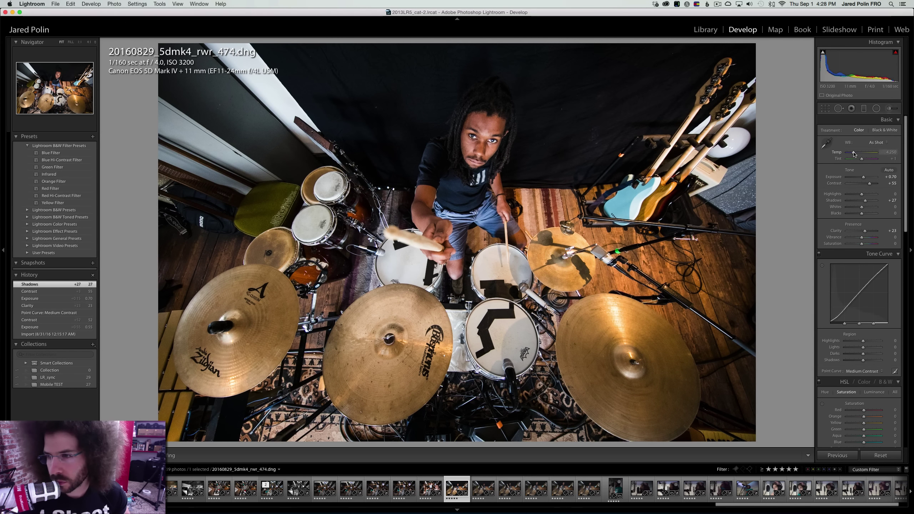
# Cool 474's Temp to 4,039, compare in black and white, and sync it to the next drum frames
pyautogui.moveTo(855, 153); pyautogui.dragTo(853, 154)
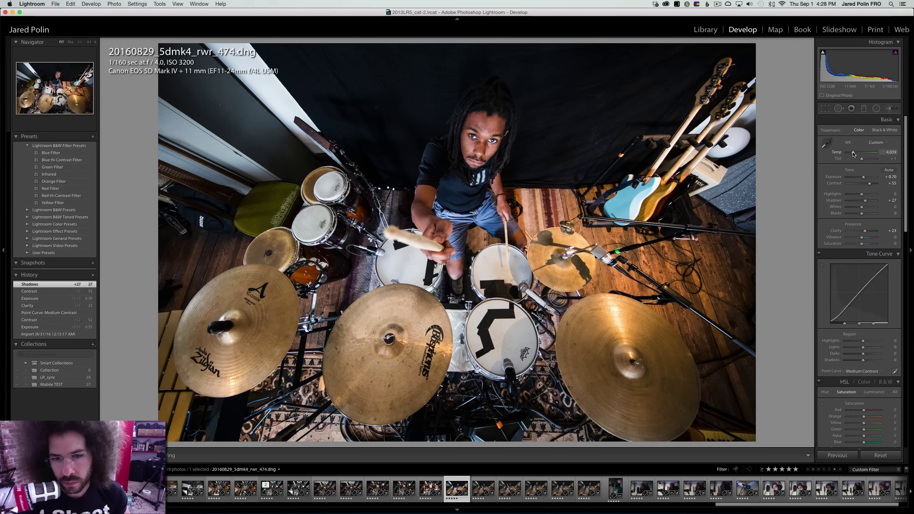
pyautogui.press('v')
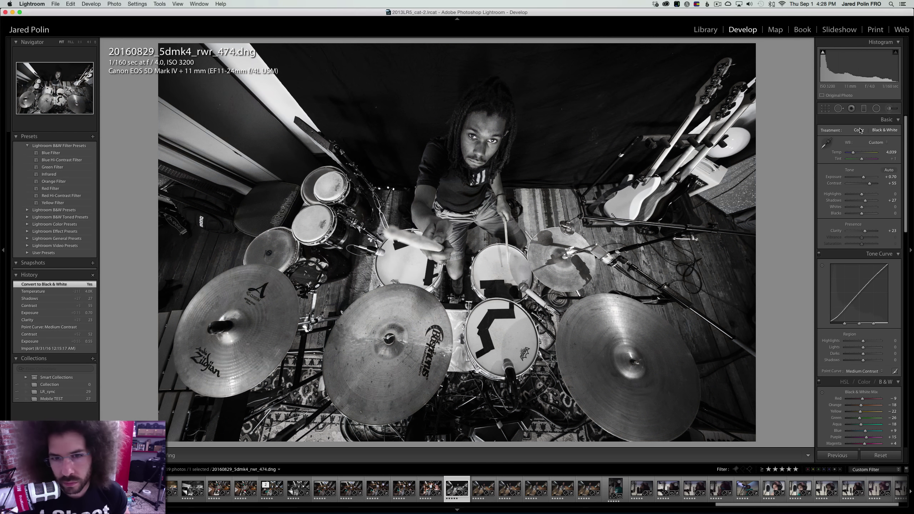
pyautogui.click(860, 130)
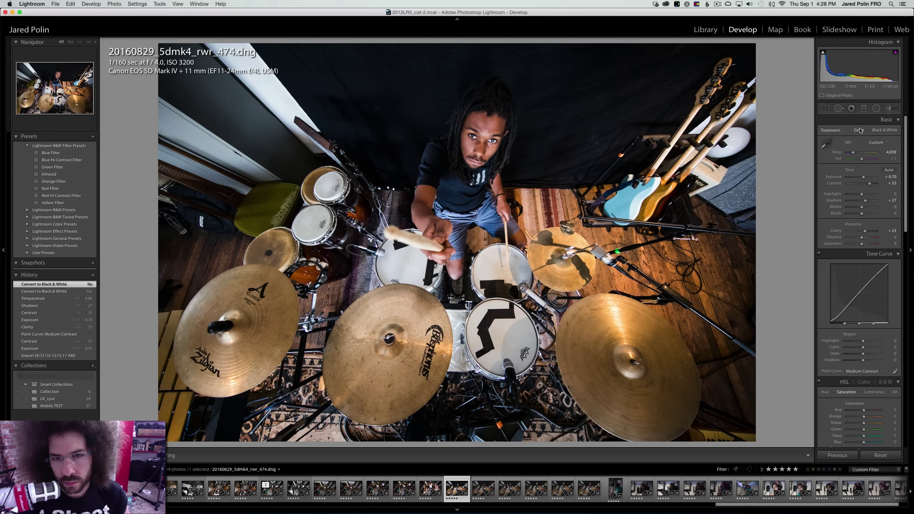
pyautogui.keyDown('shift'); pyautogui.click(590, 489); pyautogui.keyUp('shift')
pyautogui.click(841, 456)
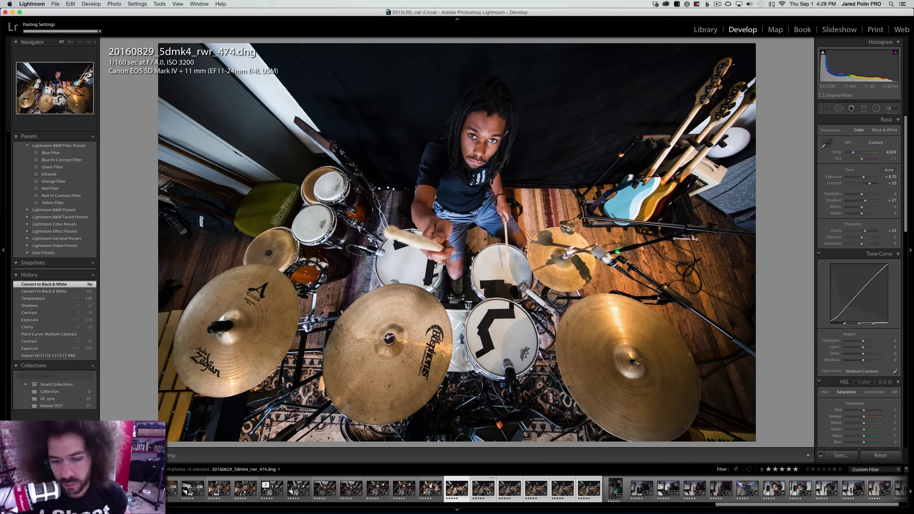
# Adjust drum photo 475 to Exposure +0.42, Clarity +25 and Blacks −10
pyautogui.click(474, 482)
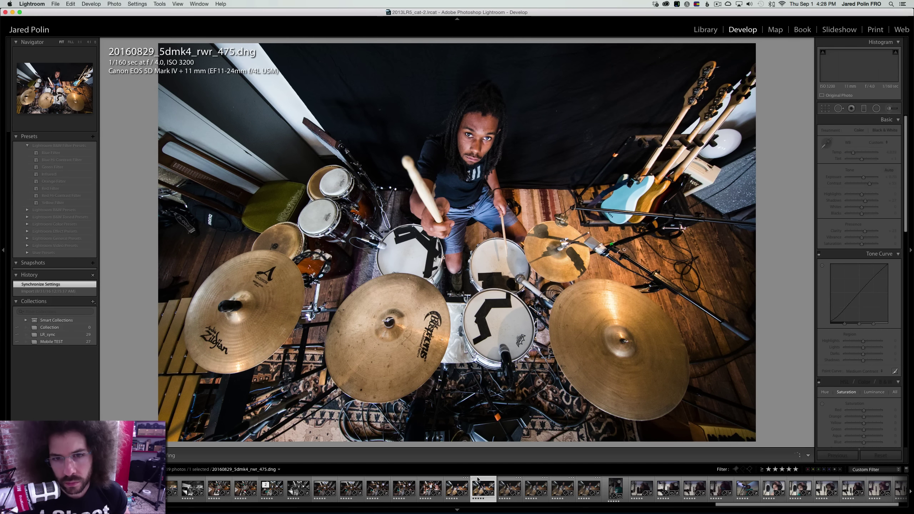
pyautogui.press('Right')
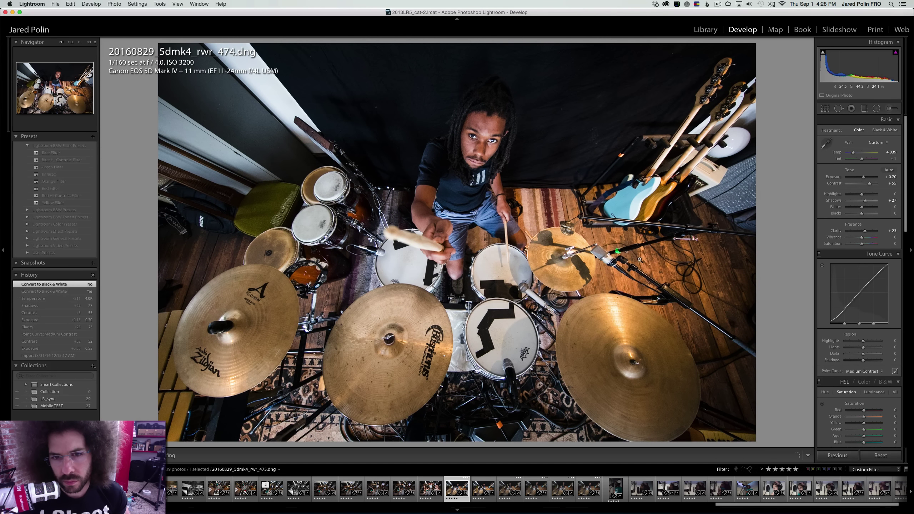
pyautogui.press('Left')
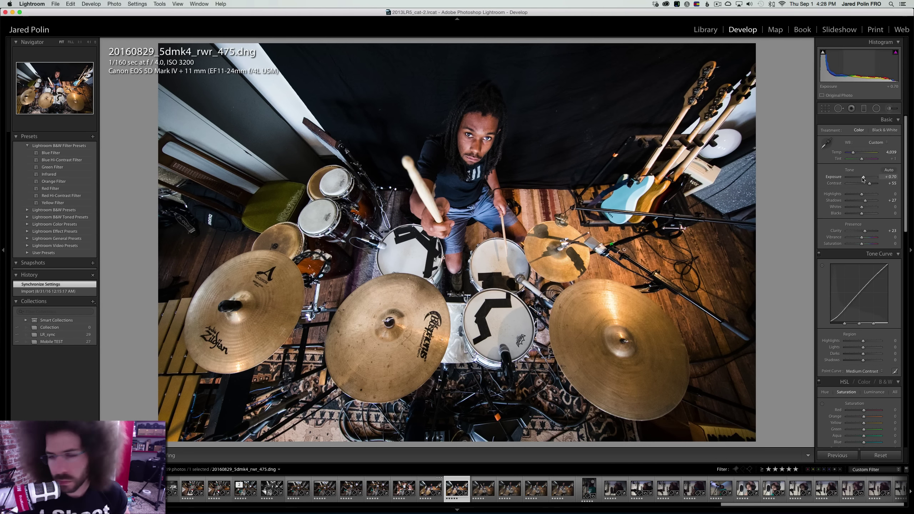
pyautogui.moveTo(864, 177); pyautogui.dragTo(863, 179)
pyautogui.press('Left')
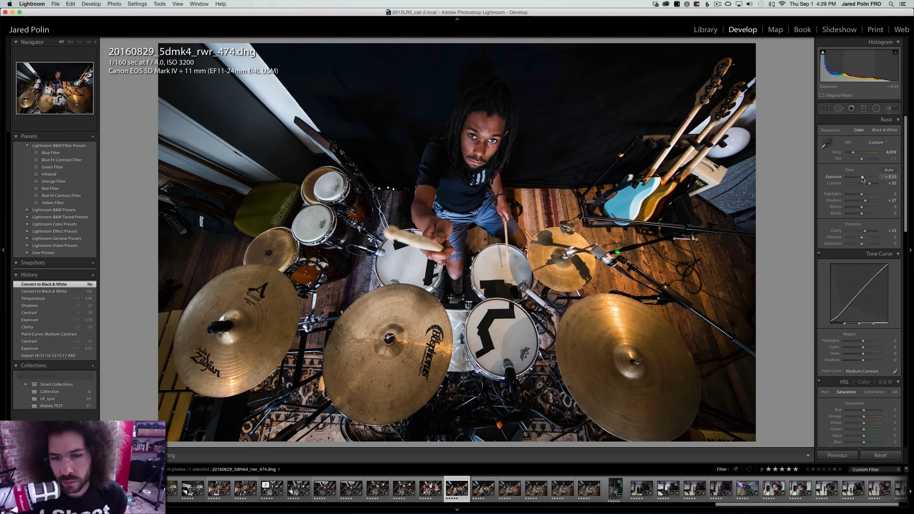
pyautogui.press('Right')
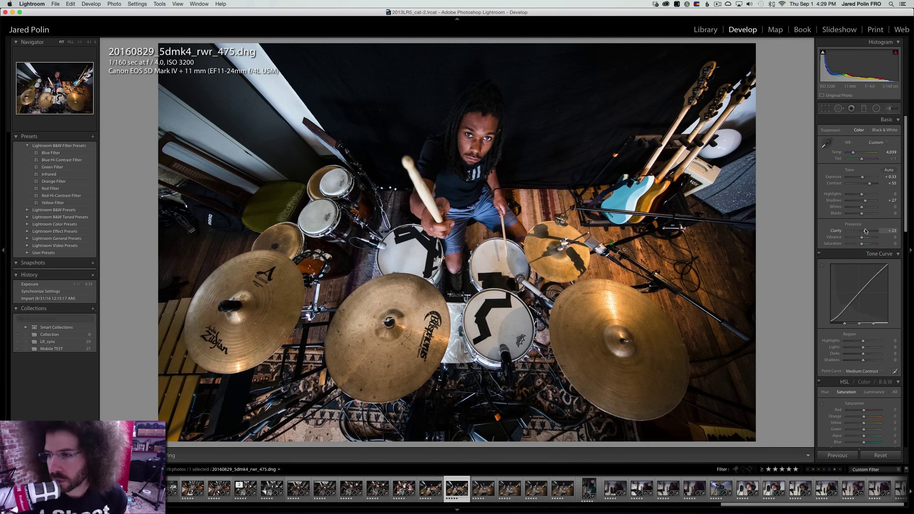
pyautogui.click(867, 231)
pyautogui.click(860, 214)
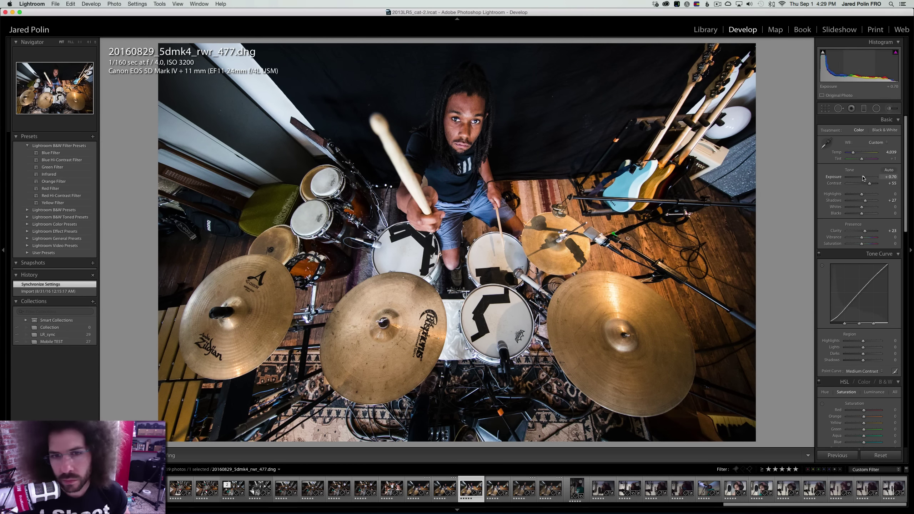
pyautogui.click(864, 178)
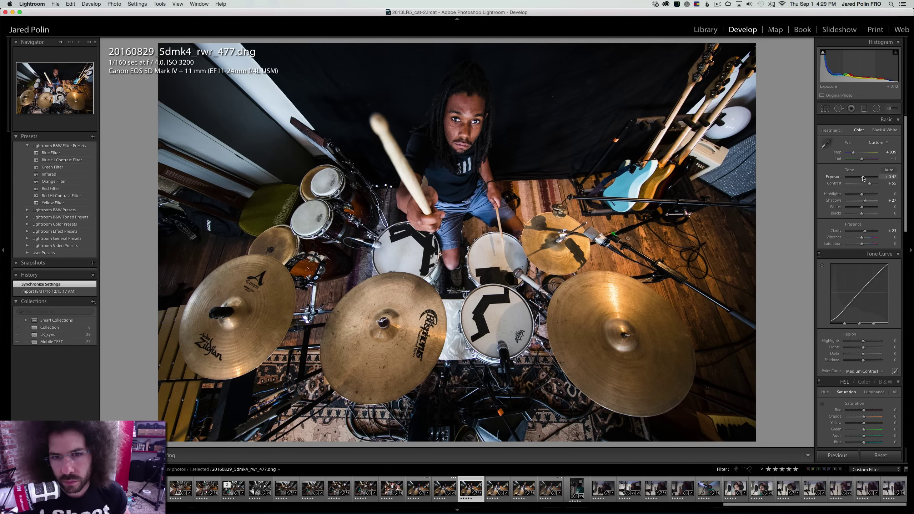
# Sync settings onto drum frames 477–480, then set photo 489 to Exposure +0.55 and Contrast +63
pyautogui.keyDown('shift'); pyautogui.click(548, 491); pyautogui.keyUp('shift')
pyautogui.press('super+shift+v')
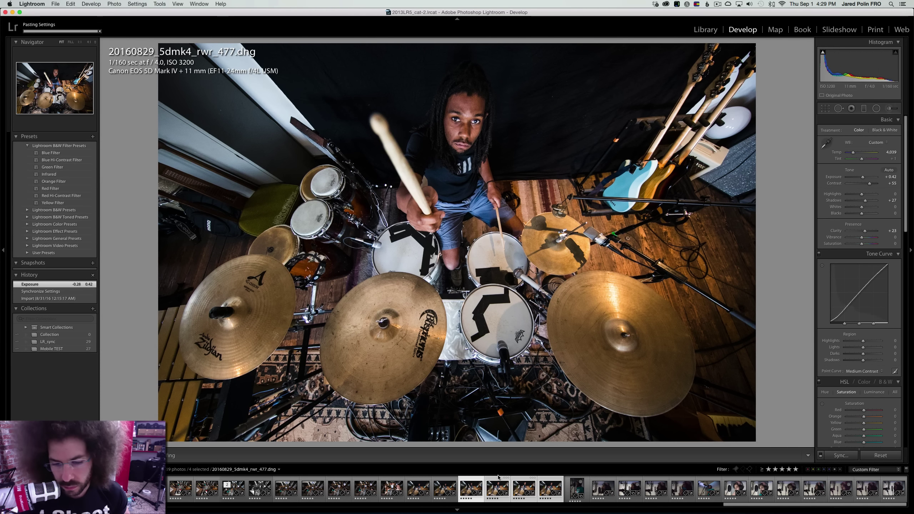
pyautogui.click(524, 488)
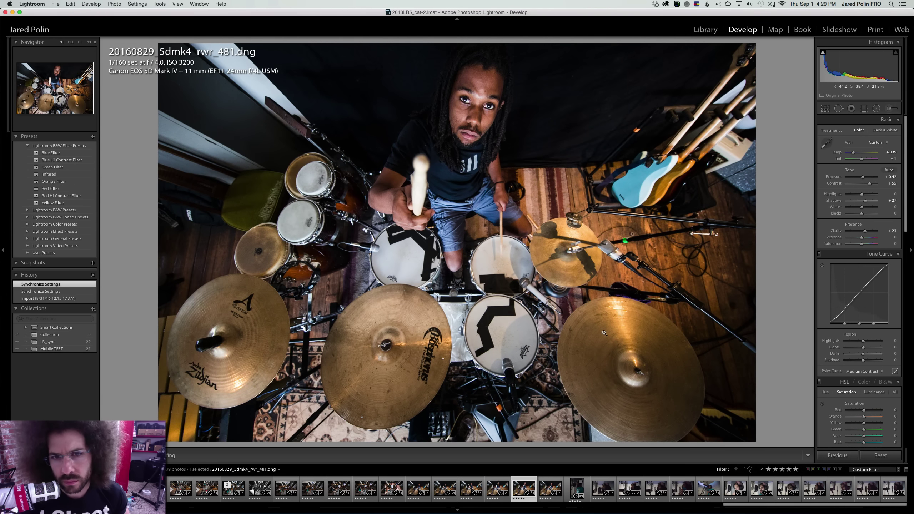
pyautogui.press('Right')
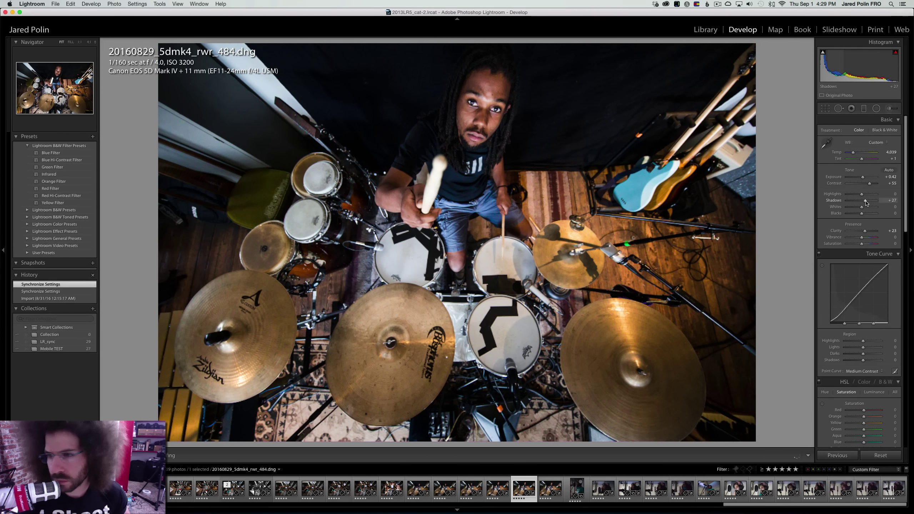
pyautogui.press('Right')
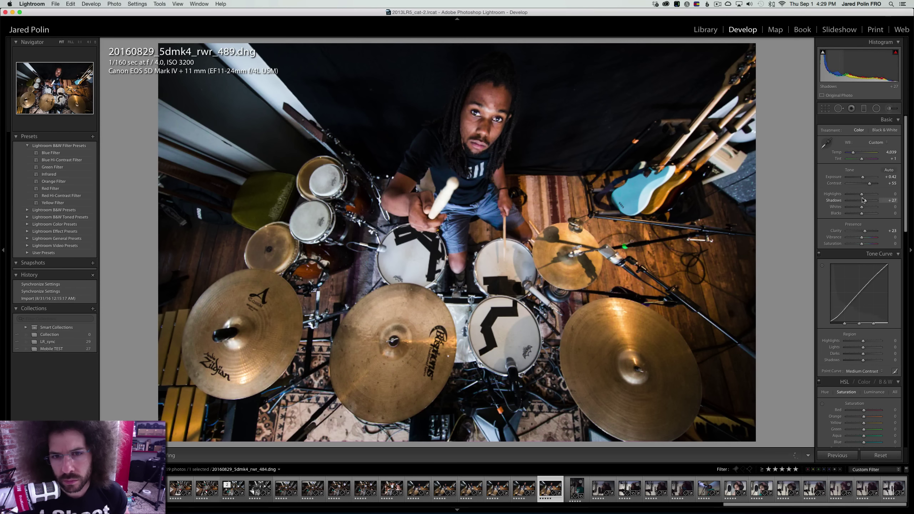
pyautogui.moveTo(862, 178); pyautogui.dragTo(871, 184)
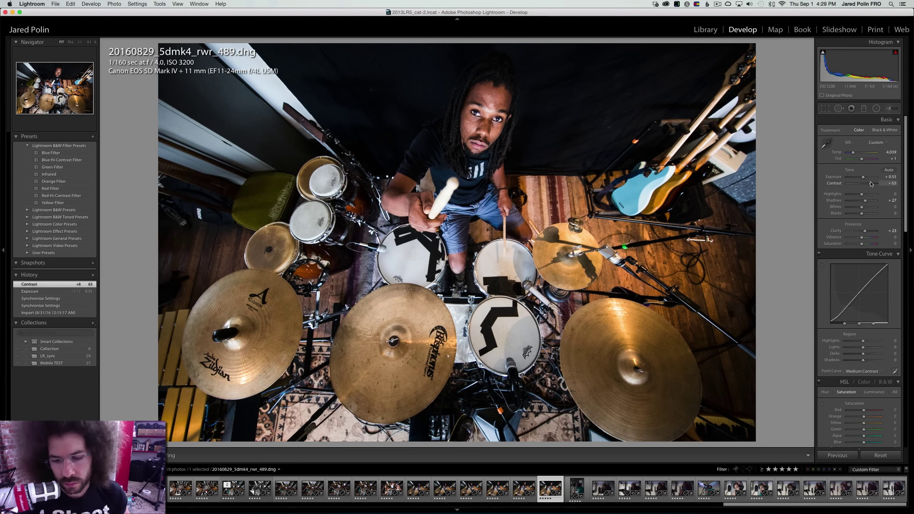
pyautogui.press('Right')
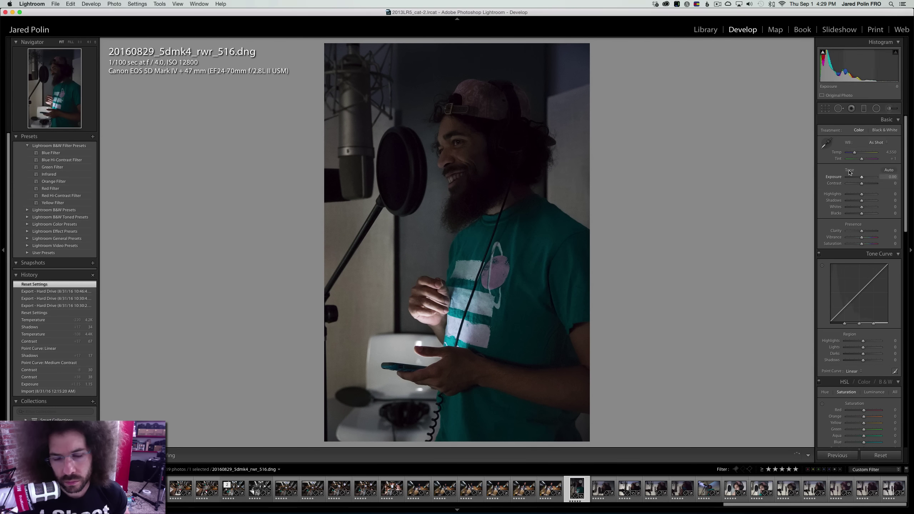
# Brighten vocalist portrait 516 to Exposure +1.59 and Contrast +44, then apply the Medium Contrast point curve
pyautogui.moveTo(862, 177); pyautogui.dragTo(866, 179)
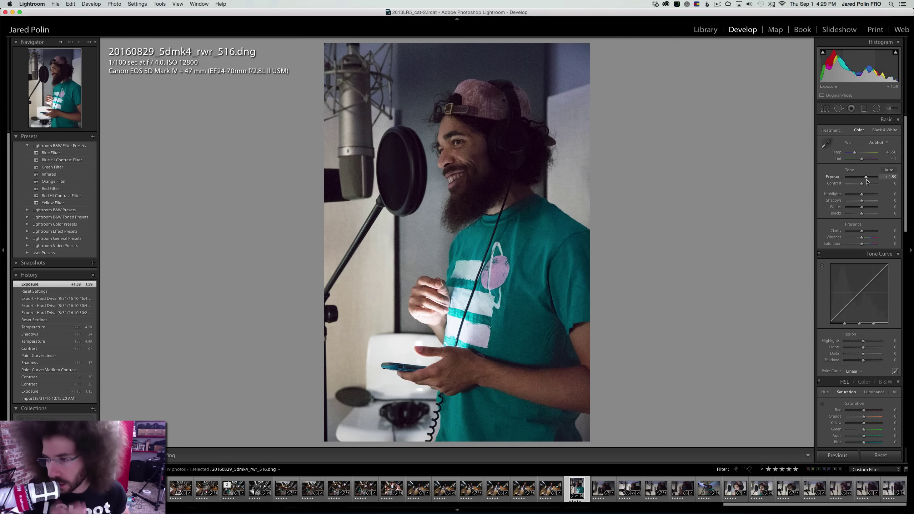
pyautogui.click(867, 184)
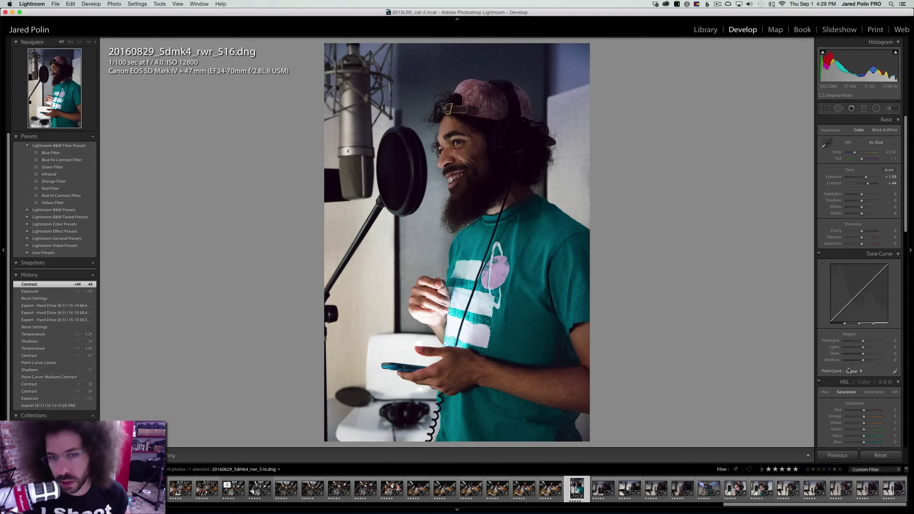
pyautogui.press('Right')
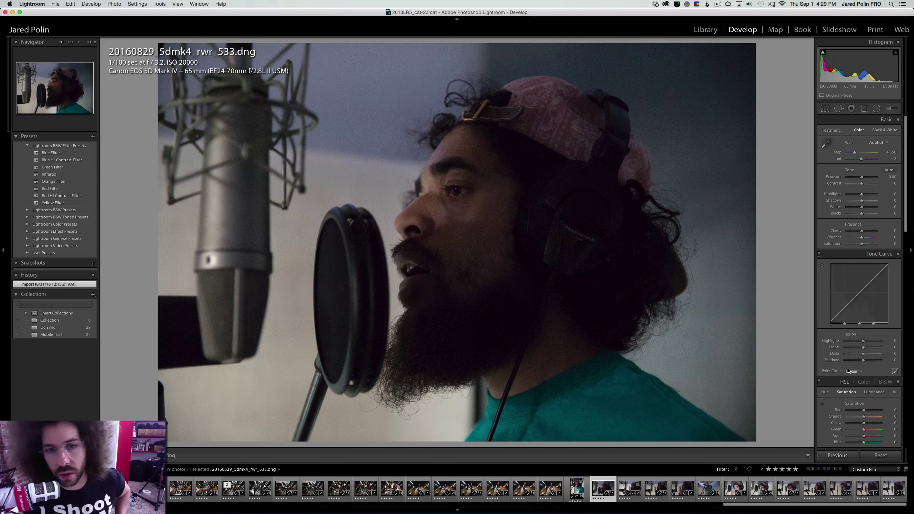
pyautogui.press('Left')
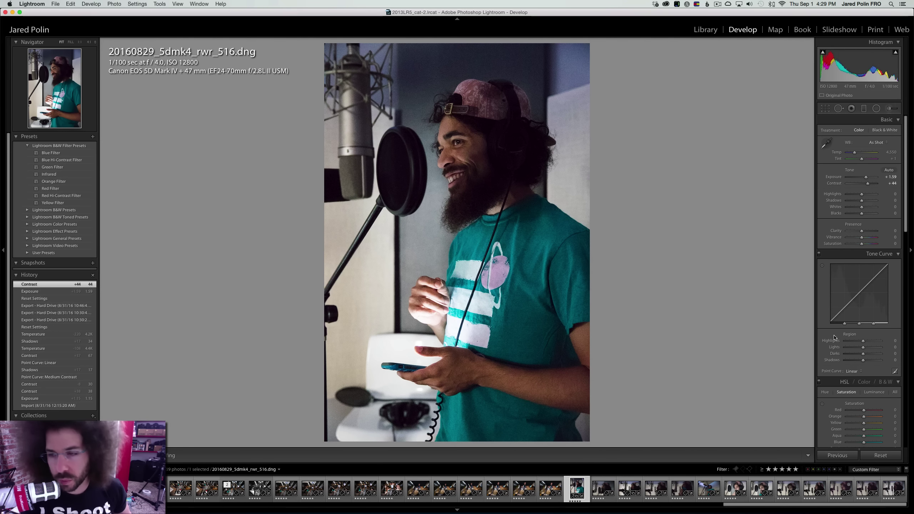
pyautogui.click(852, 371)
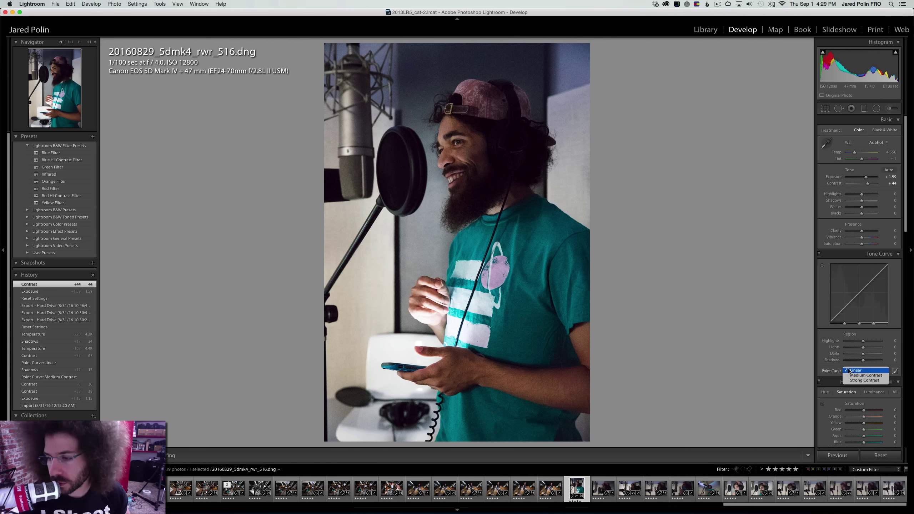
pyautogui.click(860, 377)
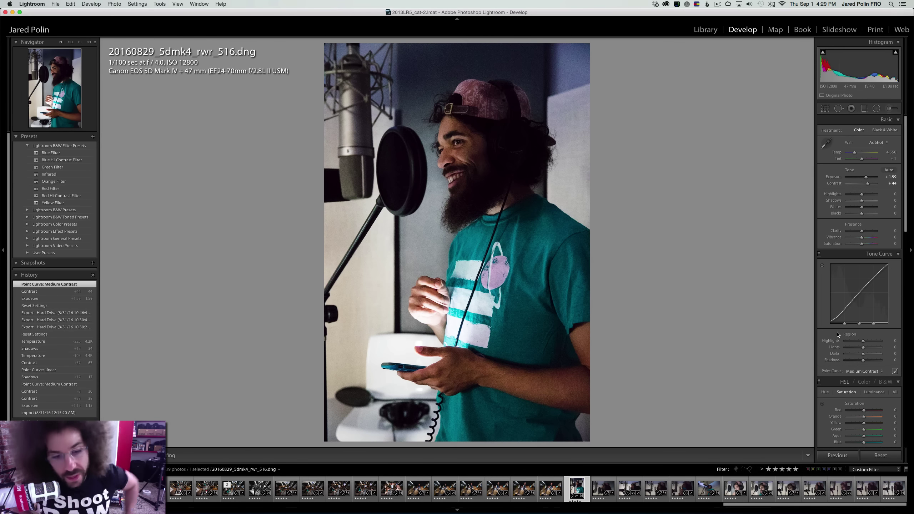
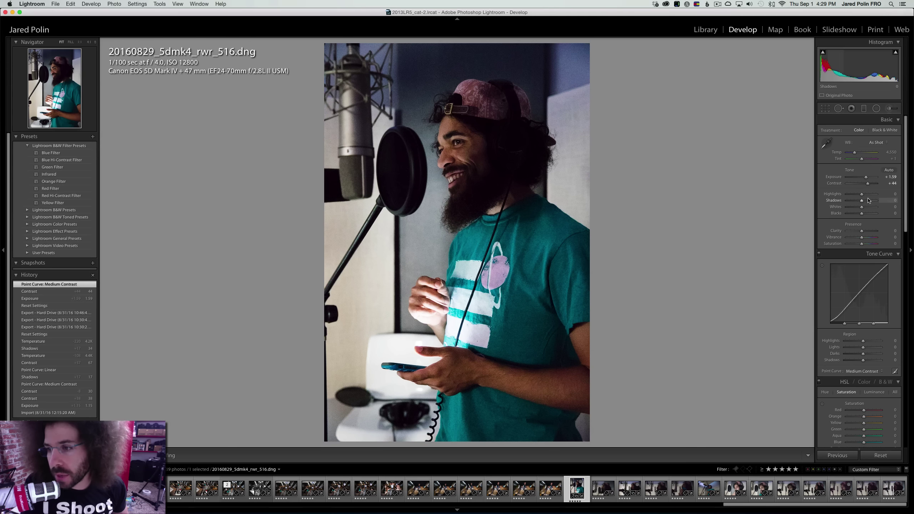
# Lift shadows to +35 and clarity to +17, testing and undoing a +100 shadows push
pyautogui.moveTo(869, 201)
pyautogui.mouseDown()
pyautogui.moveTo(879, 202)
pyautogui.moveTo(867, 203)
pyautogui.mouseUp()
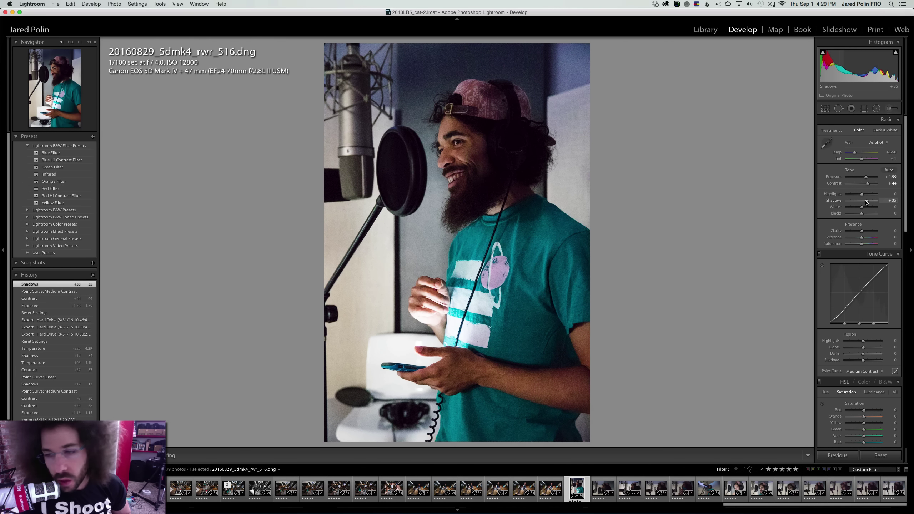
pyautogui.moveTo(866, 232); pyautogui.dragTo(865, 232)
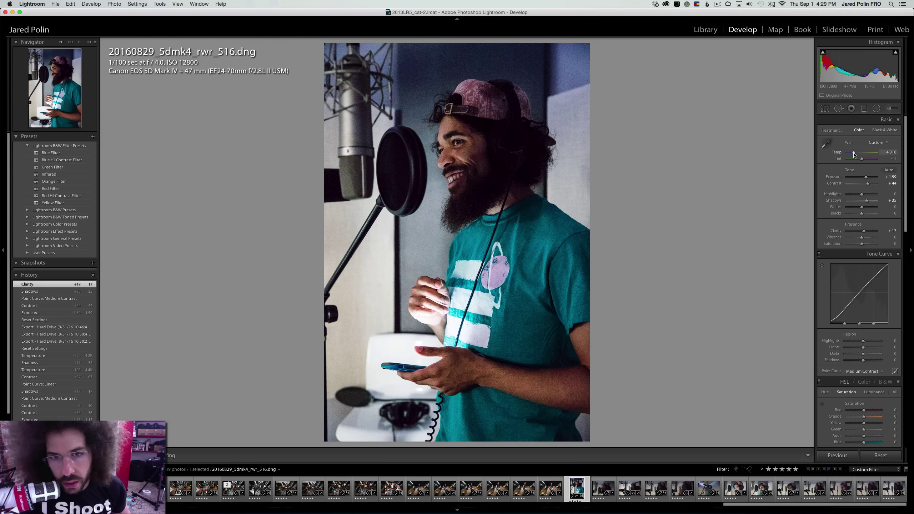
pyautogui.press('super+z')
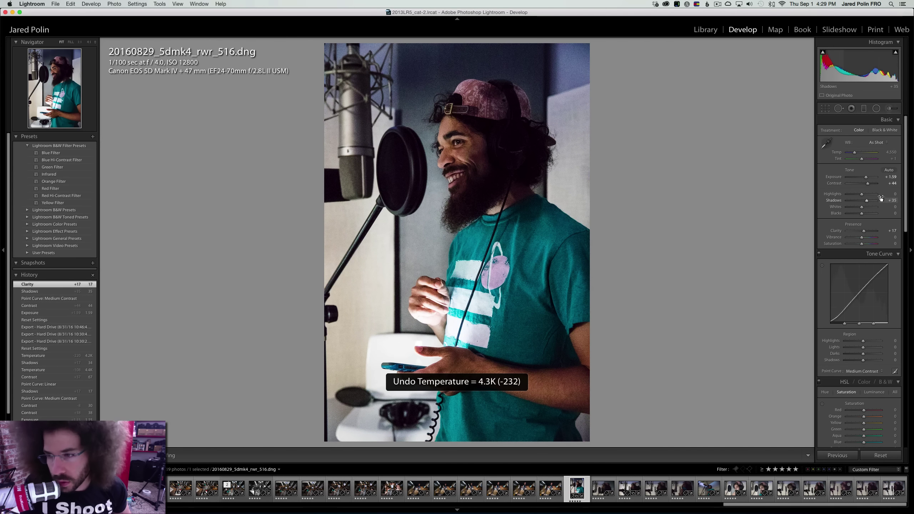
pyautogui.click(881, 199)
pyautogui.click(509, 151)
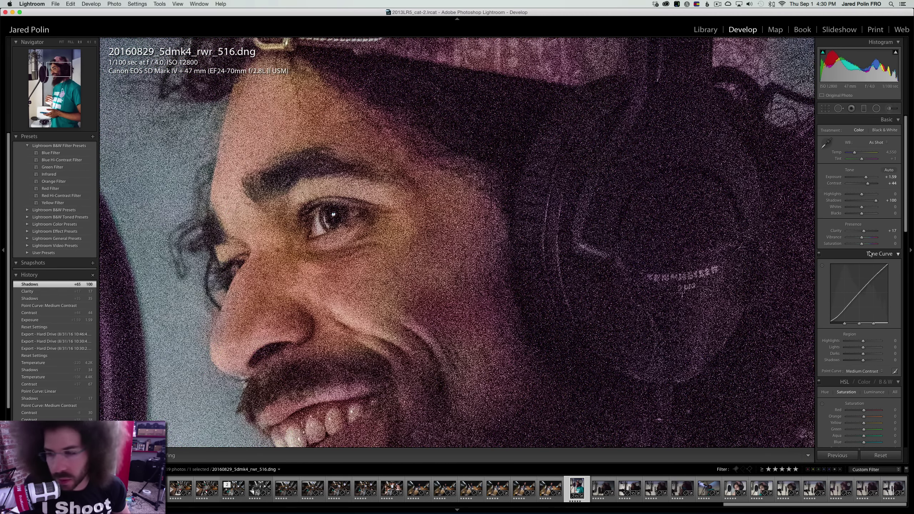
pyautogui.press('cmd+z')
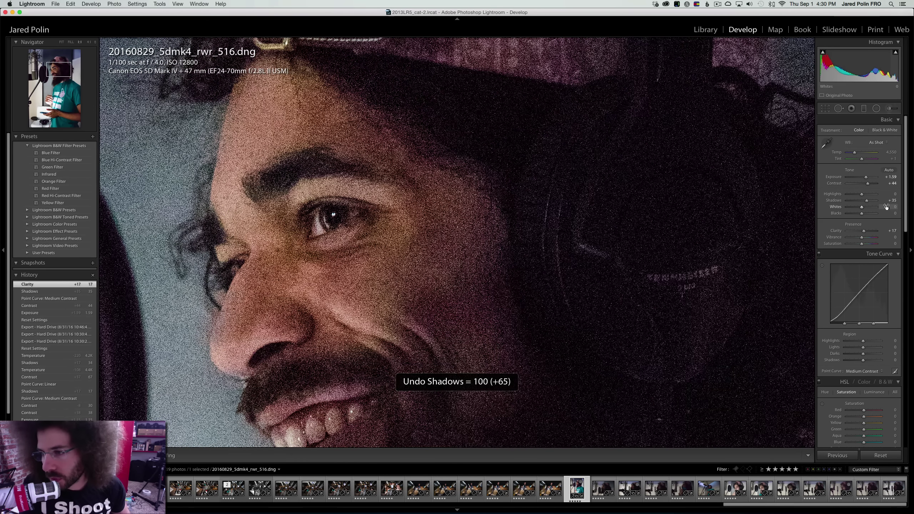
# Lower highlights to -9, apply a red label and raise contrast to +59
pyautogui.click(628, 207)
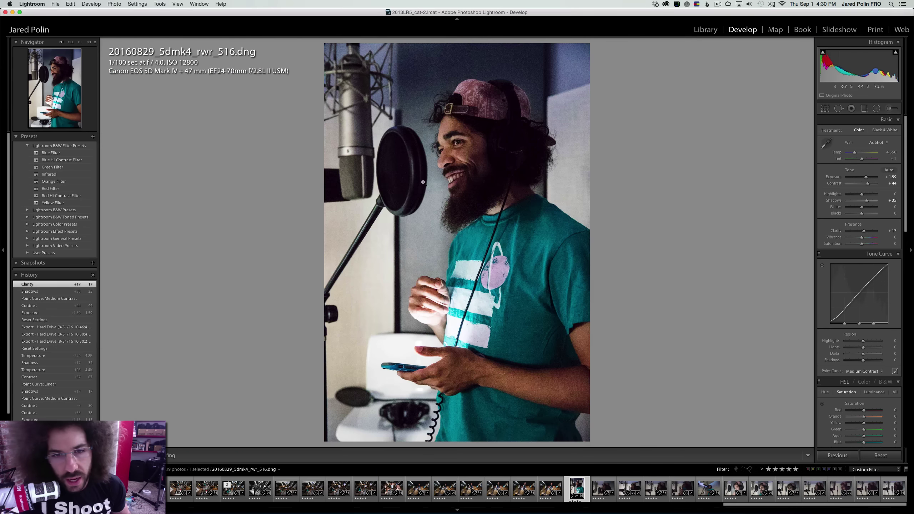
pyautogui.click(462, 141)
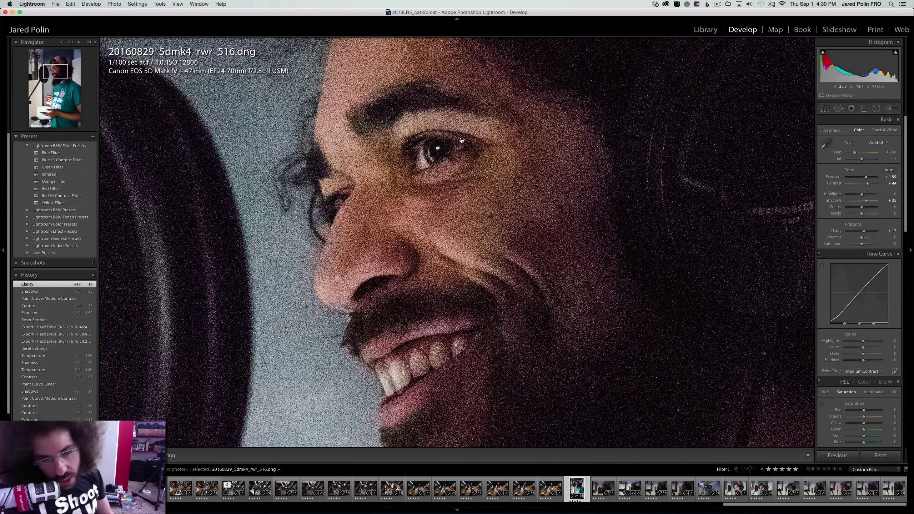
pyautogui.click(462, 140)
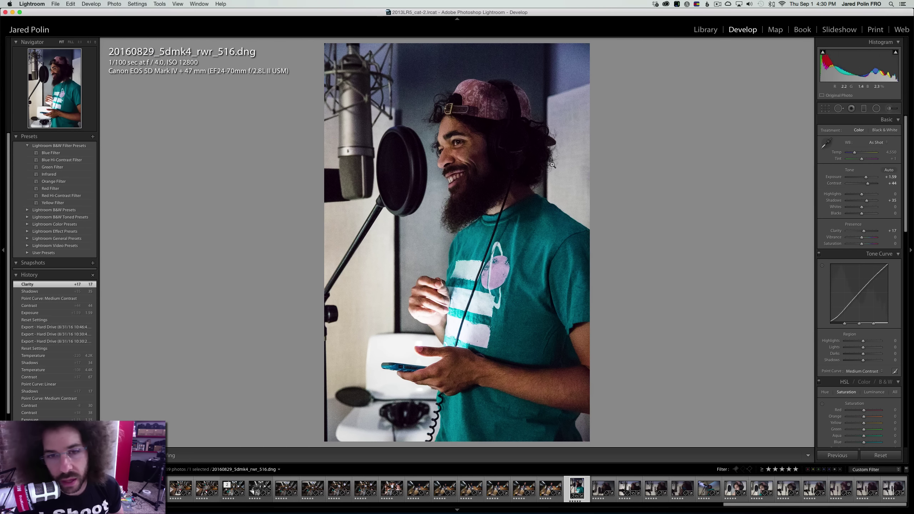
pyautogui.moveTo(862, 194); pyautogui.dragTo(861, 194)
pyautogui.press('6')
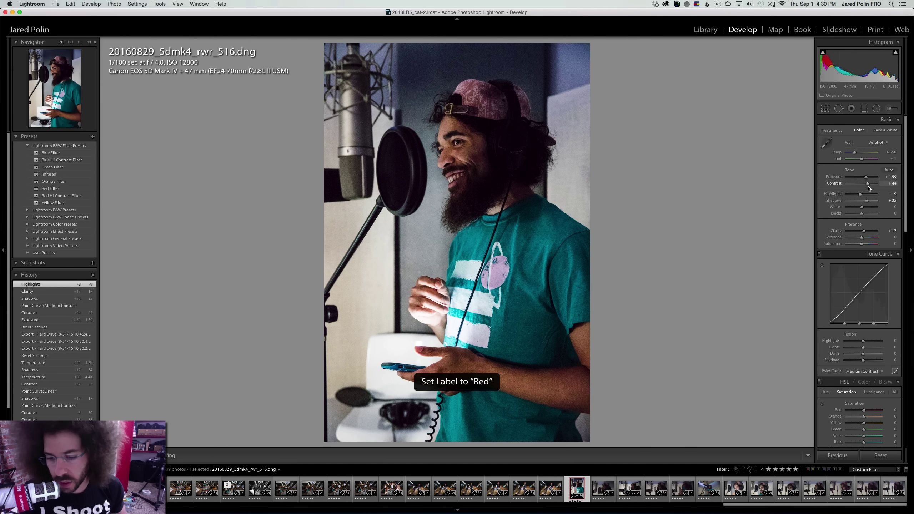
pyautogui.click(873, 184)
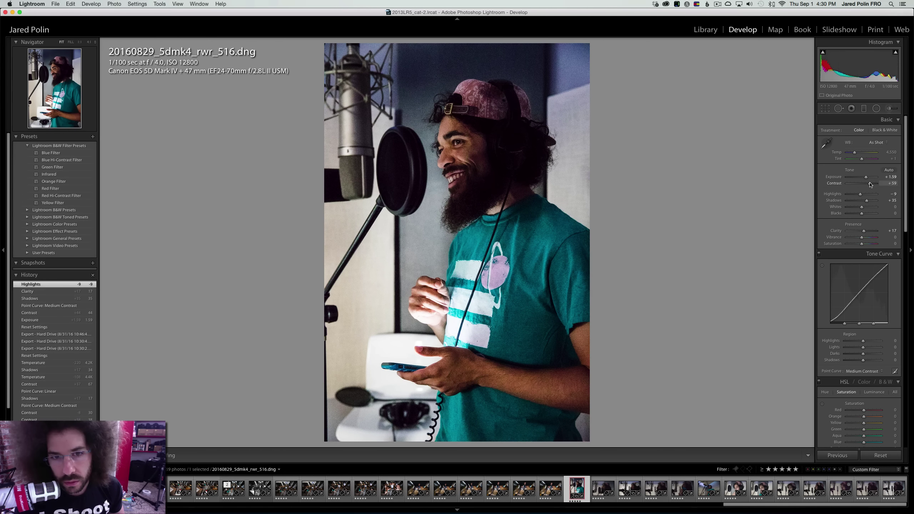
# Undo an exposure drop, then set contrast +61, whites +20, shadows +20 and clarity +18
pyautogui.moveTo(867, 179); pyautogui.dragTo(867, 195)
pyautogui.press('super+z')
pyautogui.click(871, 184)
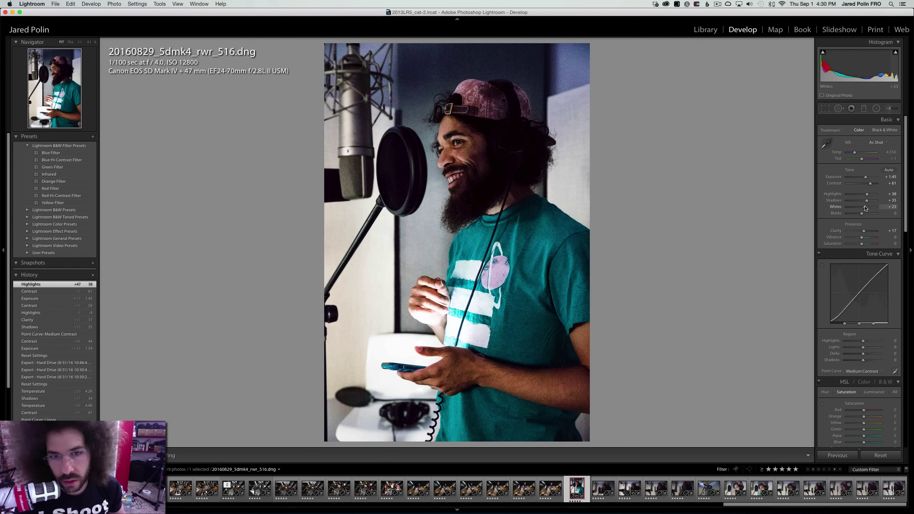
pyautogui.click(864, 208)
pyautogui.click(860, 201)
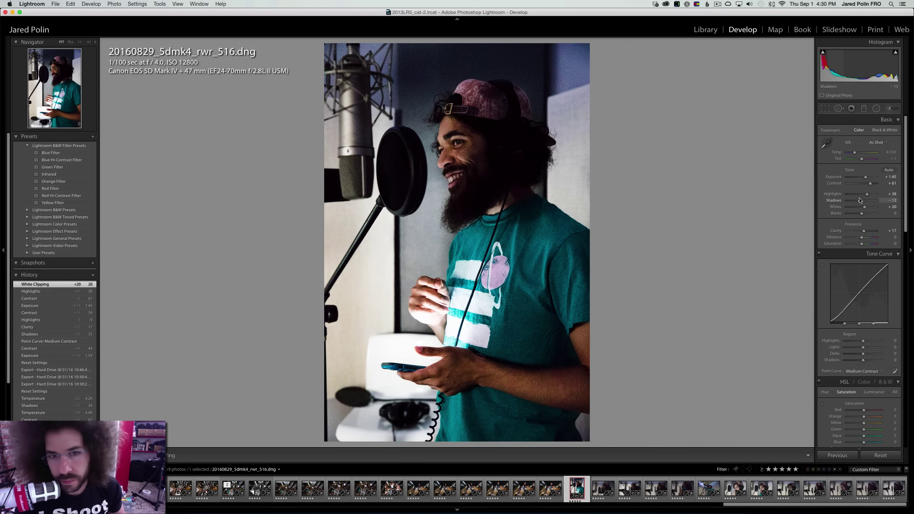
pyautogui.moveTo(865, 201); pyautogui.dragTo(866, 200)
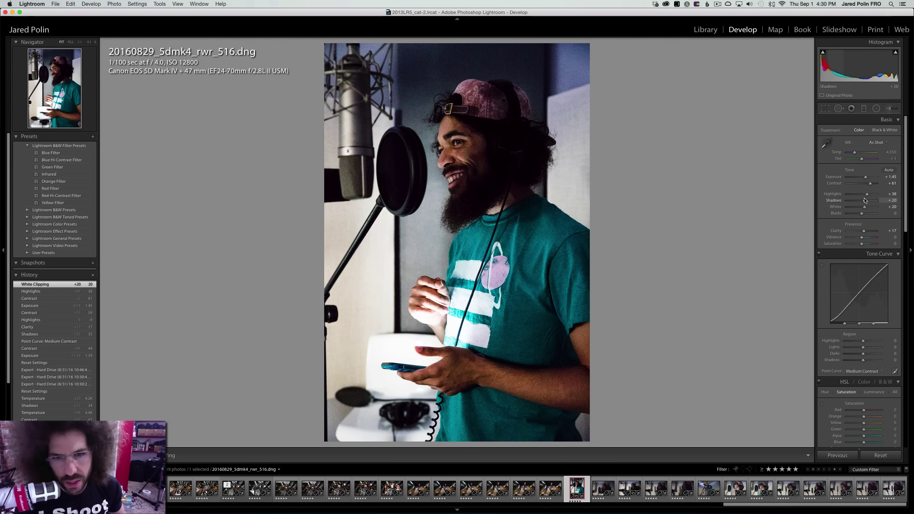
pyautogui.click(865, 230)
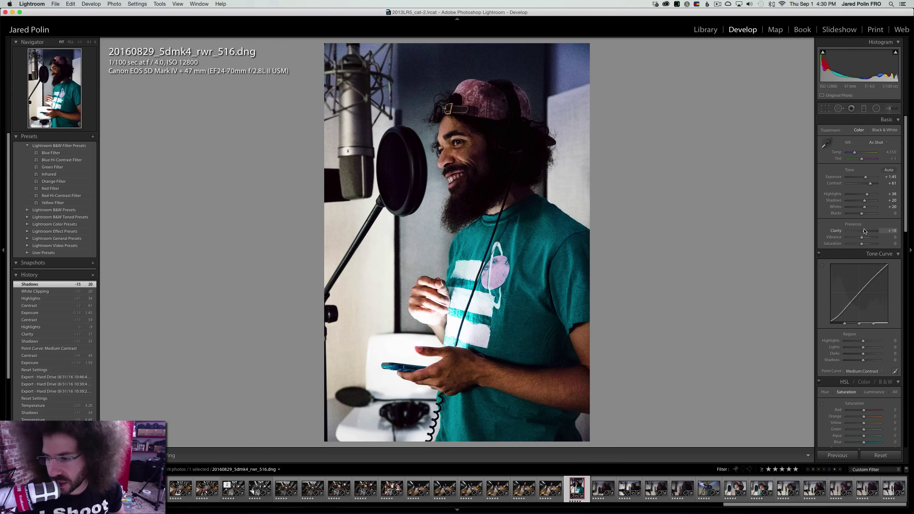
# Try Strong Contrast and Linear point curves, settling on Medium Contrast
pyautogui.click(855, 372)
pyautogui.click(857, 376)
pyautogui.click(856, 372)
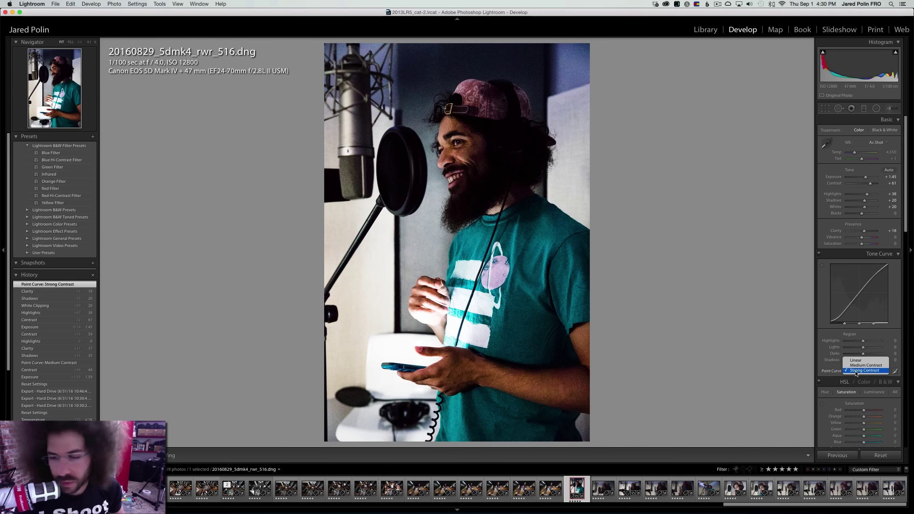
pyautogui.click(855, 361)
pyautogui.click(857, 371)
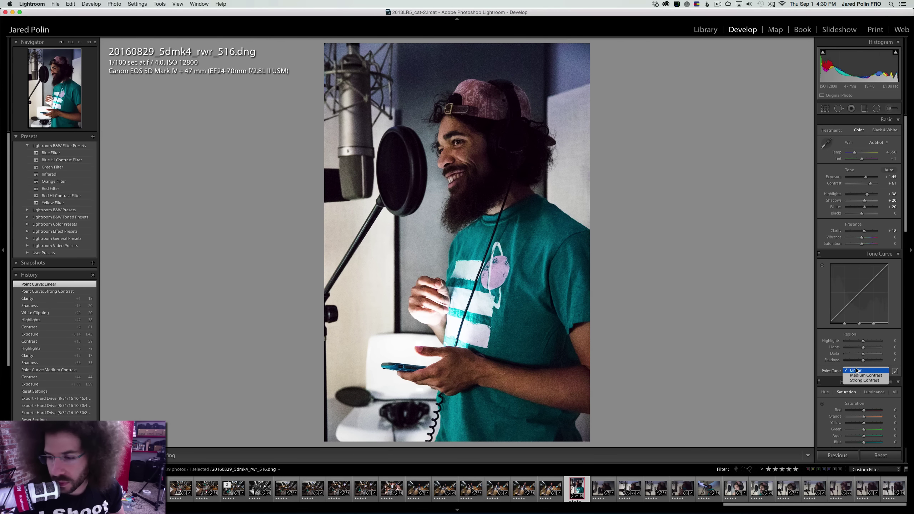
pyautogui.click(861, 376)
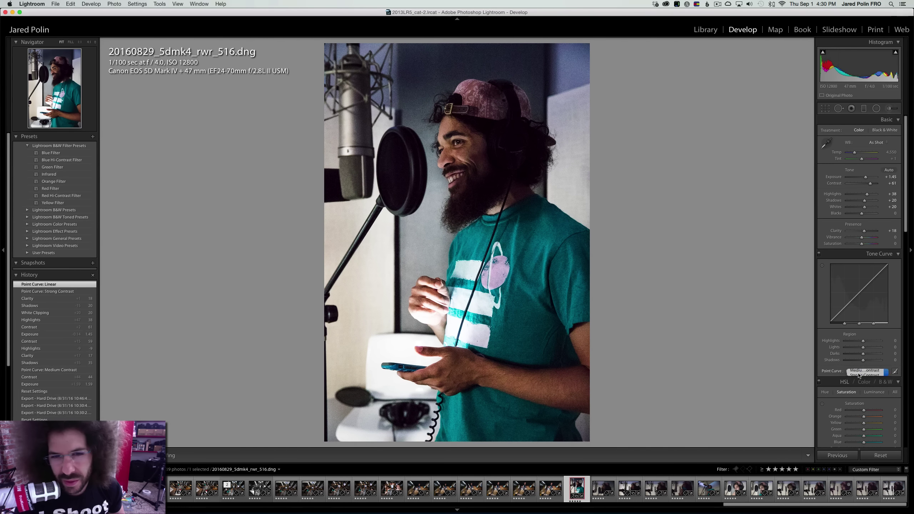
pyautogui.click(449, 146)
pyautogui.click(475, 138)
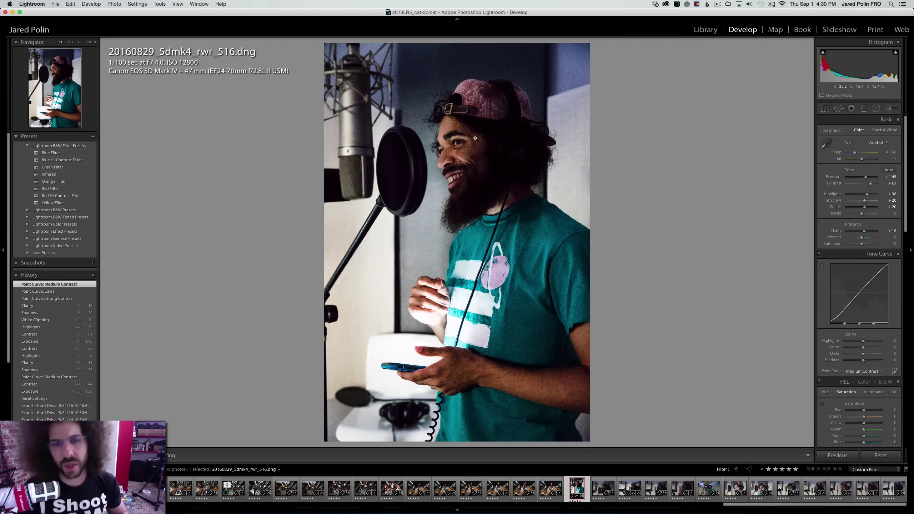
# Open rwr_533 and set exposure +0.95, contrast +34, clarity +22, shadows +20 and a Medium Contrast curve
pyautogui.press('Right')
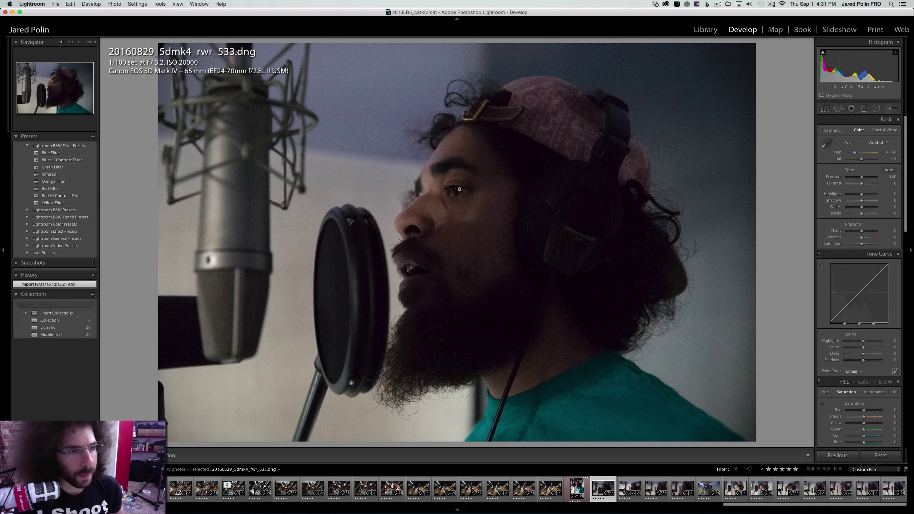
pyautogui.click(459, 188)
pyautogui.click(451, 187)
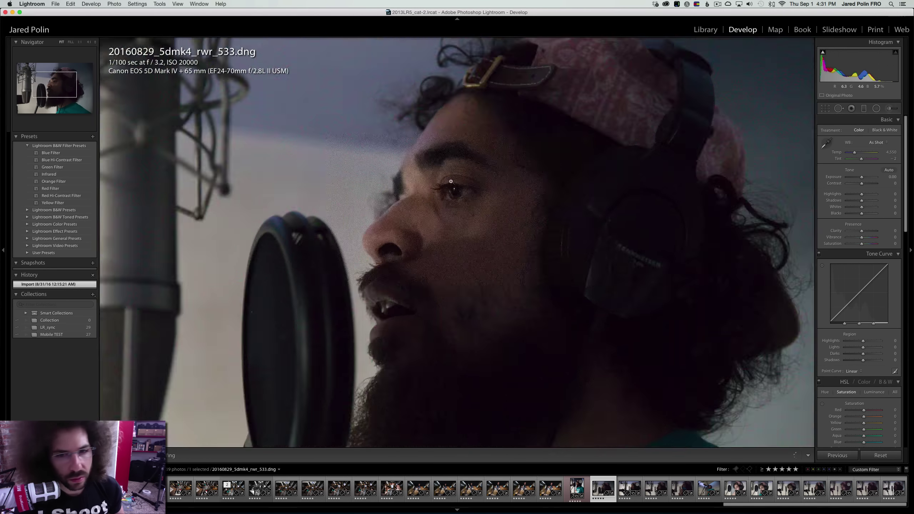
pyautogui.moveTo(865, 178); pyautogui.dragTo(867, 185)
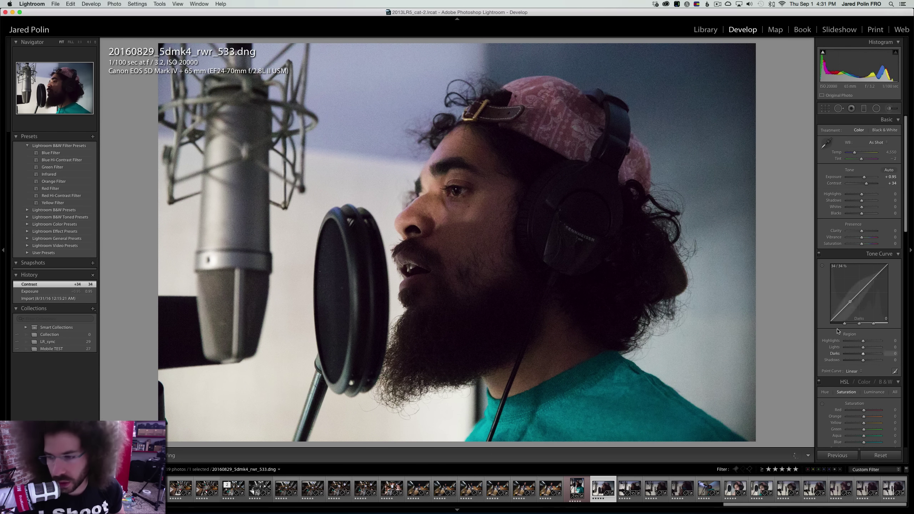
pyautogui.click(855, 371)
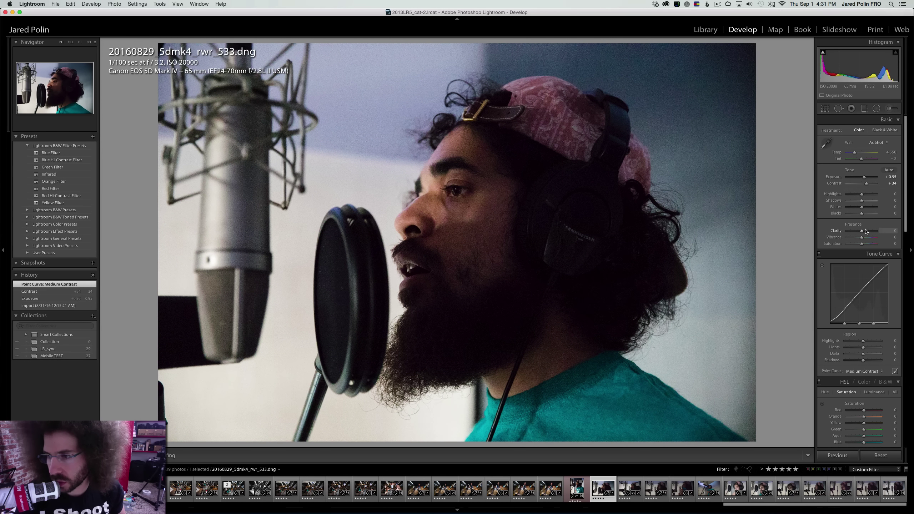
pyautogui.moveTo(865, 231); pyautogui.dragTo(865, 203)
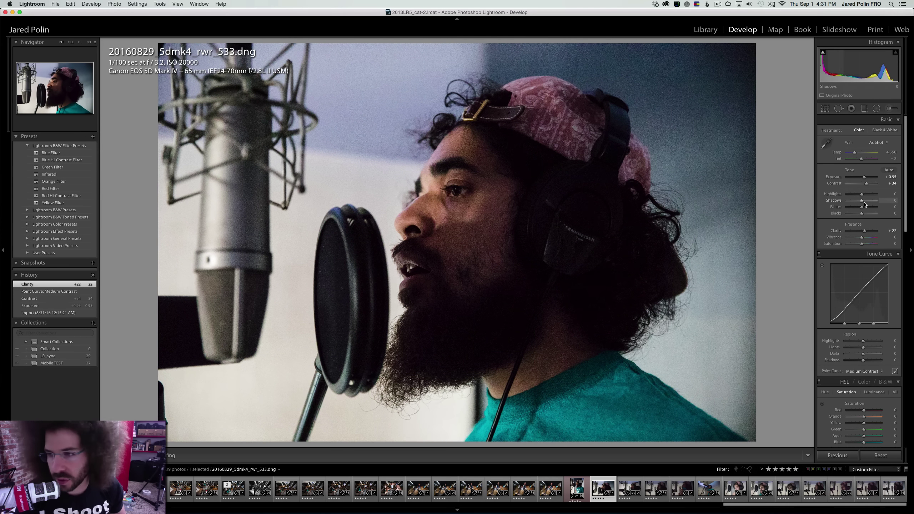
# Preview rwr_533 in black & white, then keep it in colour and check the face at 1:1
pyautogui.press('v')
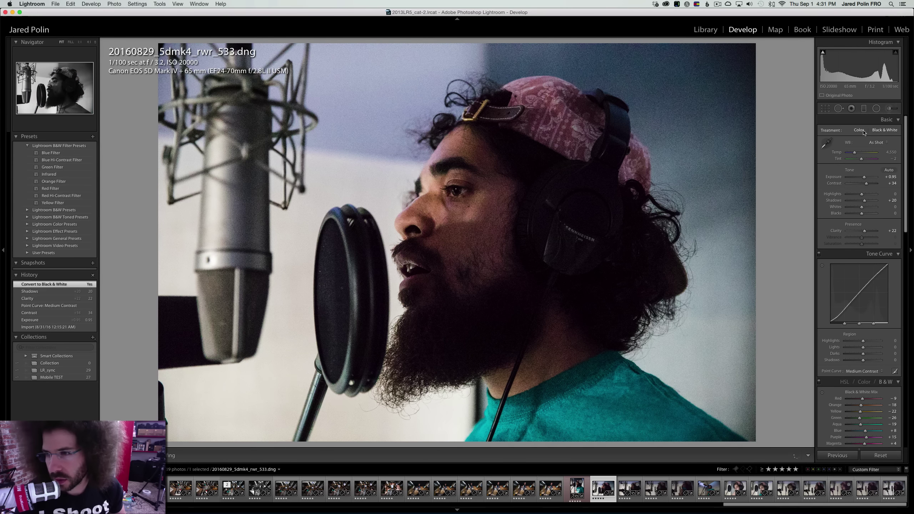
pyautogui.click(860, 130)
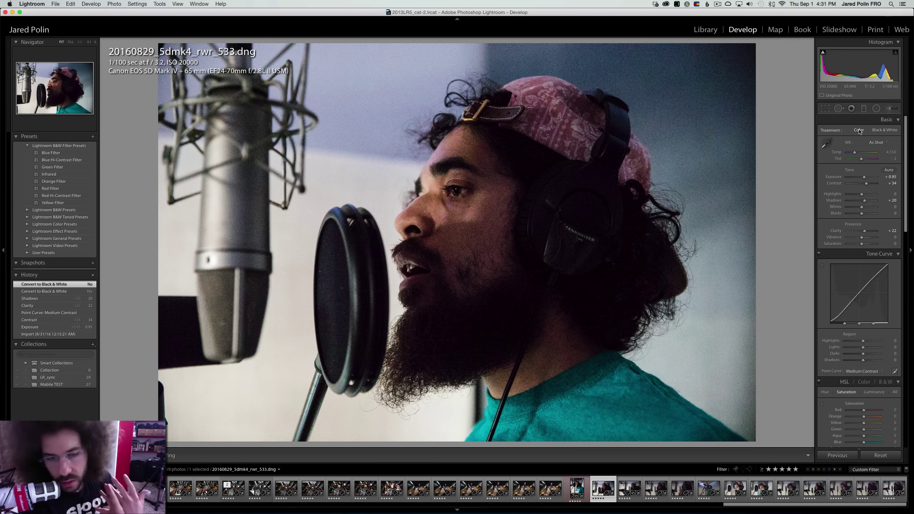
pyautogui.rightClick(455, 190)
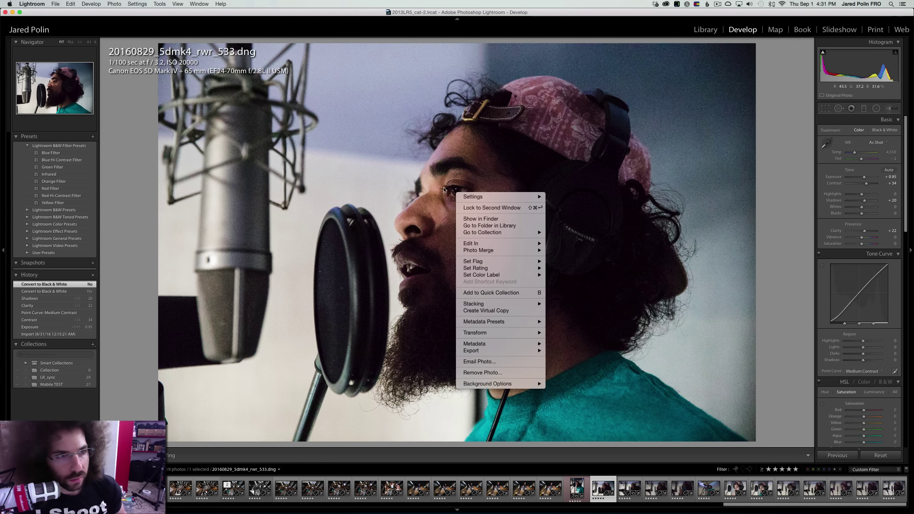
pyautogui.click(432, 174)
pyautogui.click(437, 178)
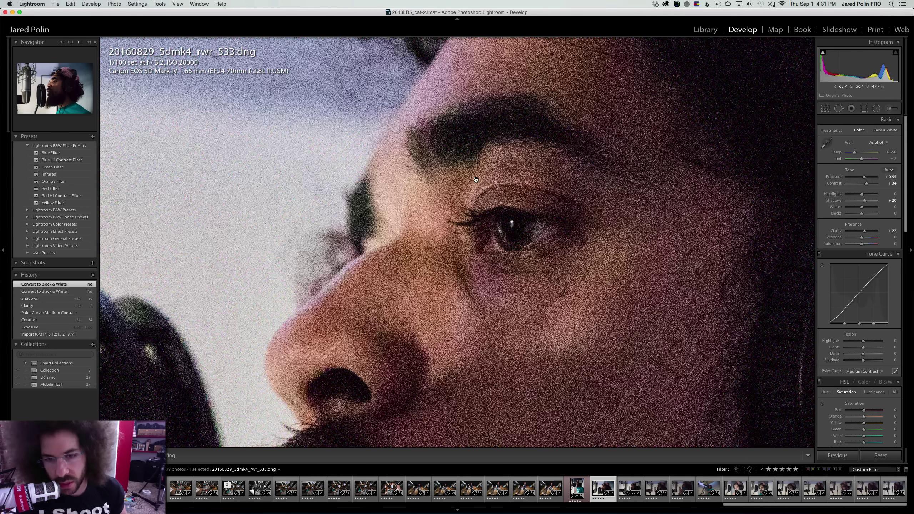
pyautogui.click(477, 180)
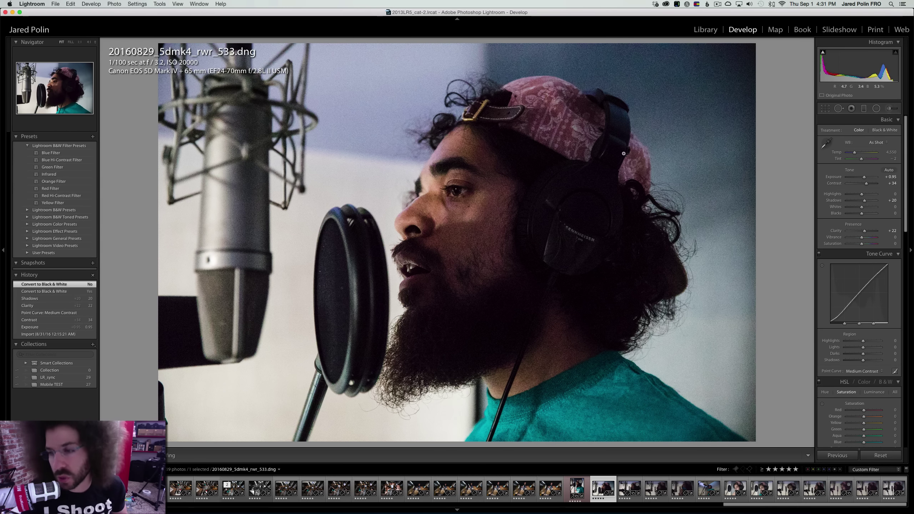
# Try a higher-contrast black & white version, return to colour and undo the exposure change
pyautogui.click(882, 130)
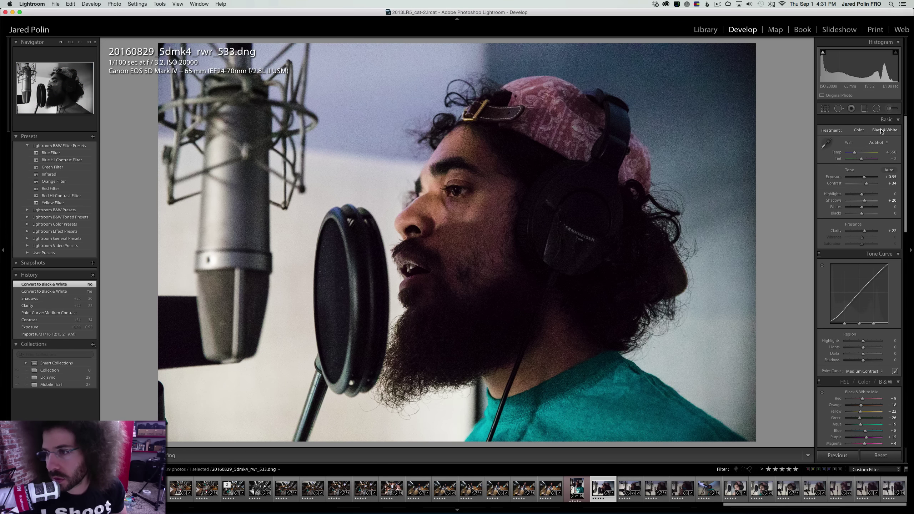
pyautogui.moveTo(866, 184); pyautogui.dragTo(866, 177)
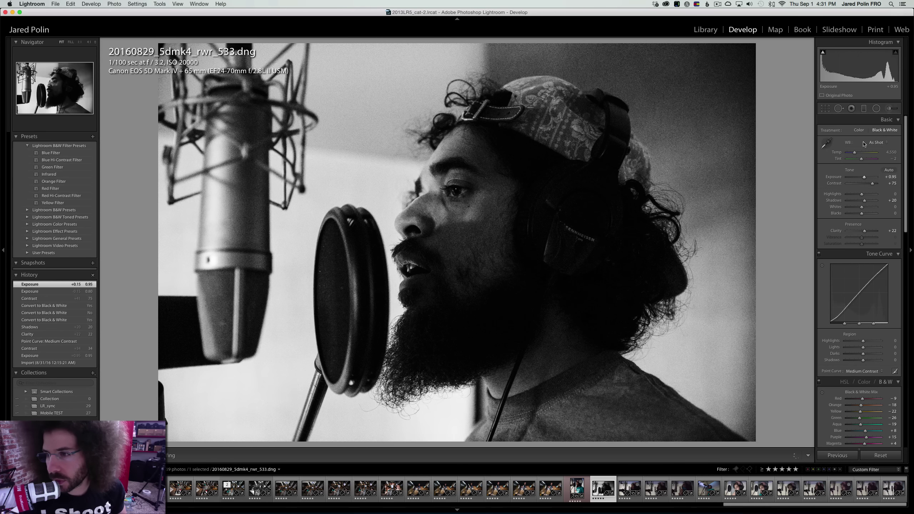
pyautogui.click(859, 131)
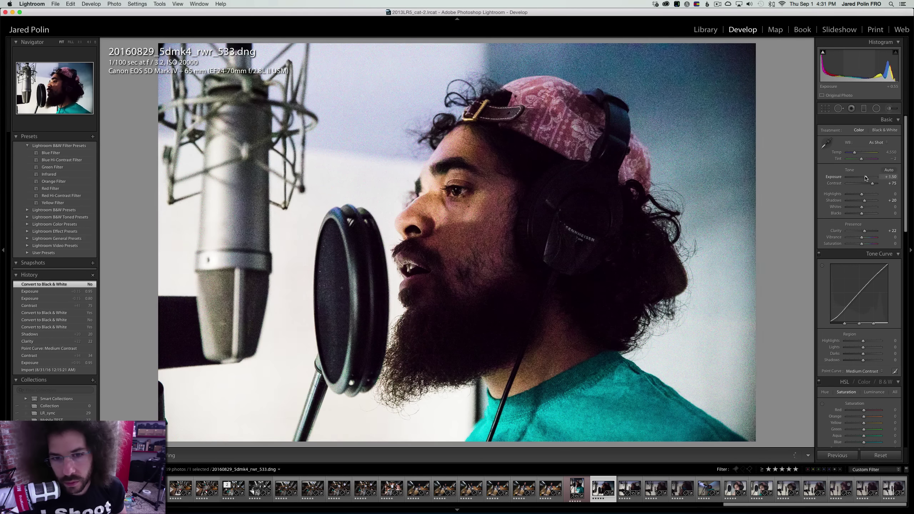
pyautogui.press('super+z')
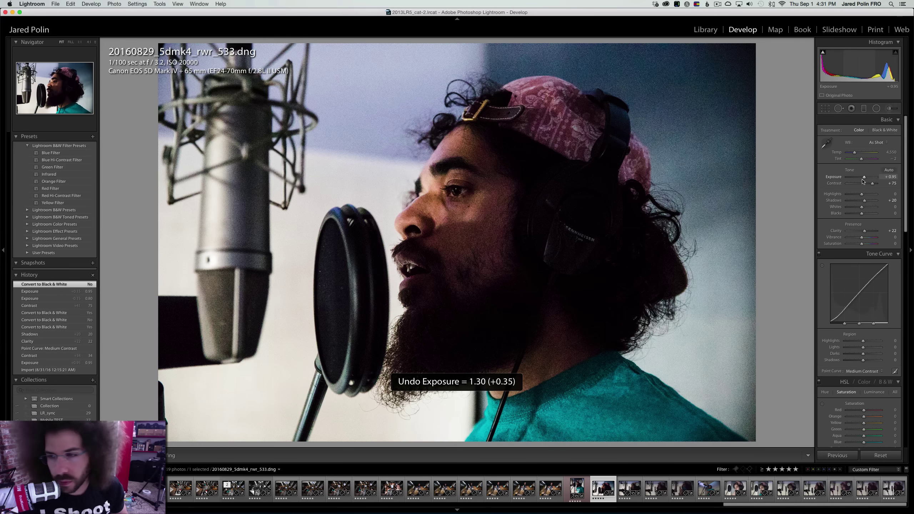
# Set highlights -6, whites +23, shadows +28 and a warmer temperature, then move to rwr_540
pyautogui.moveTo(863, 194); pyautogui.dragTo(861, 194)
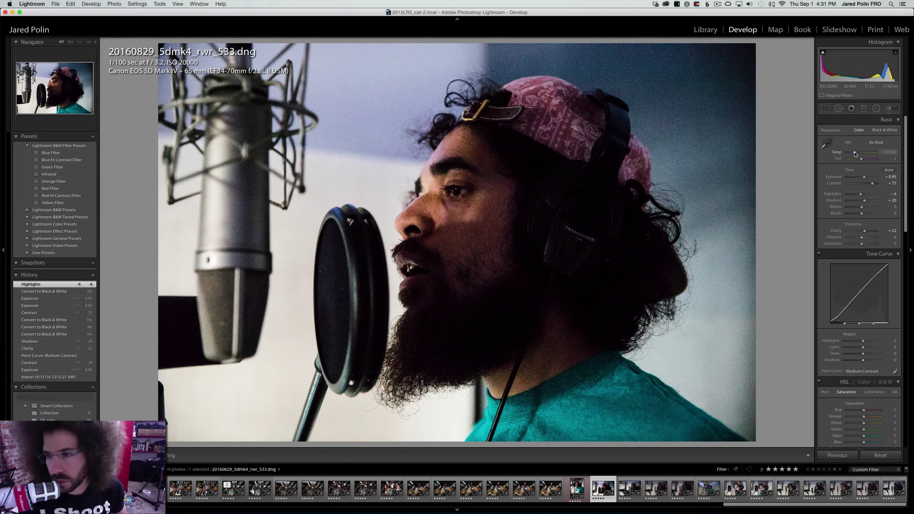
pyautogui.moveTo(855, 152); pyautogui.dragTo(855, 154)
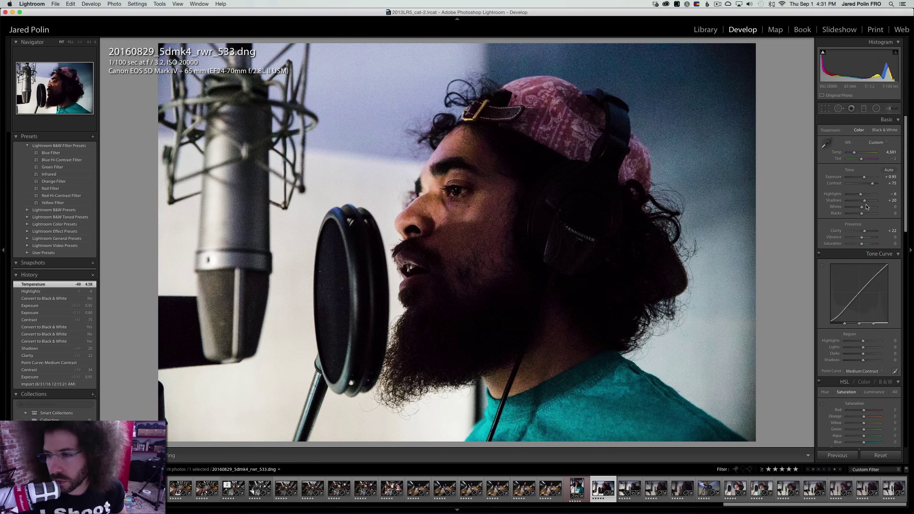
pyautogui.moveTo(867, 207); pyautogui.dragTo(866, 209)
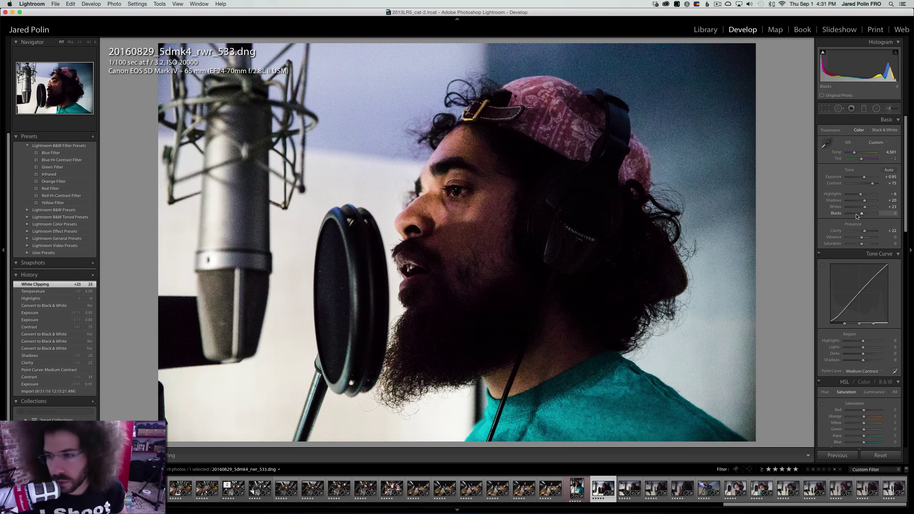
pyautogui.moveTo(863, 213); pyautogui.dragTo(866, 201)
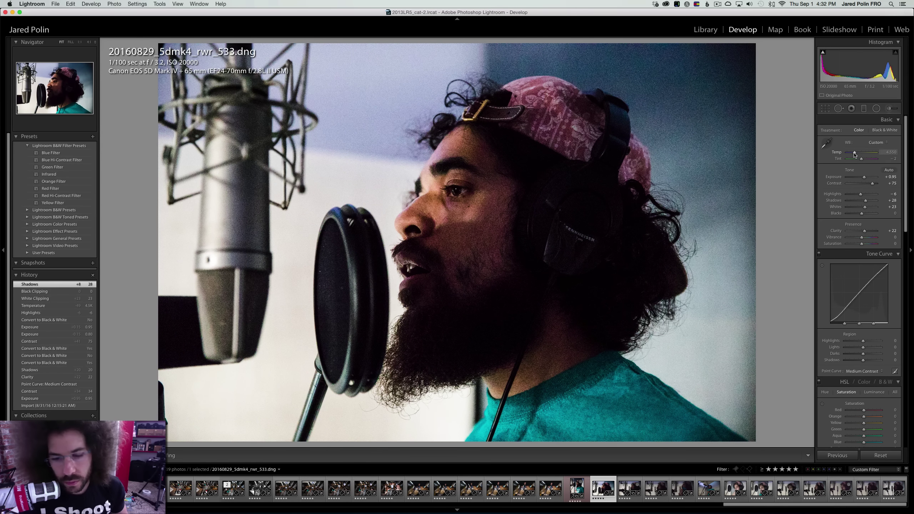
pyautogui.moveTo(855, 155); pyautogui.dragTo(855, 155)
pyautogui.press('Right')
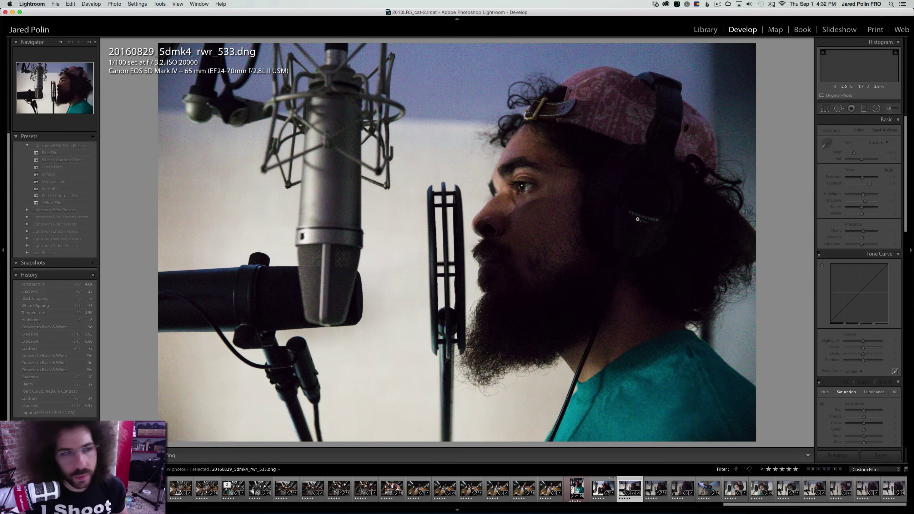
pyautogui.press('Left')
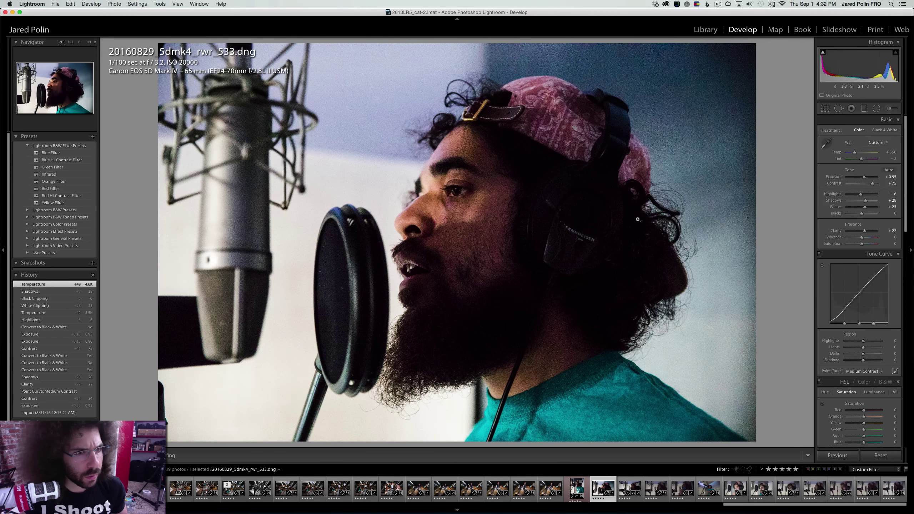
pyautogui.press('Right')
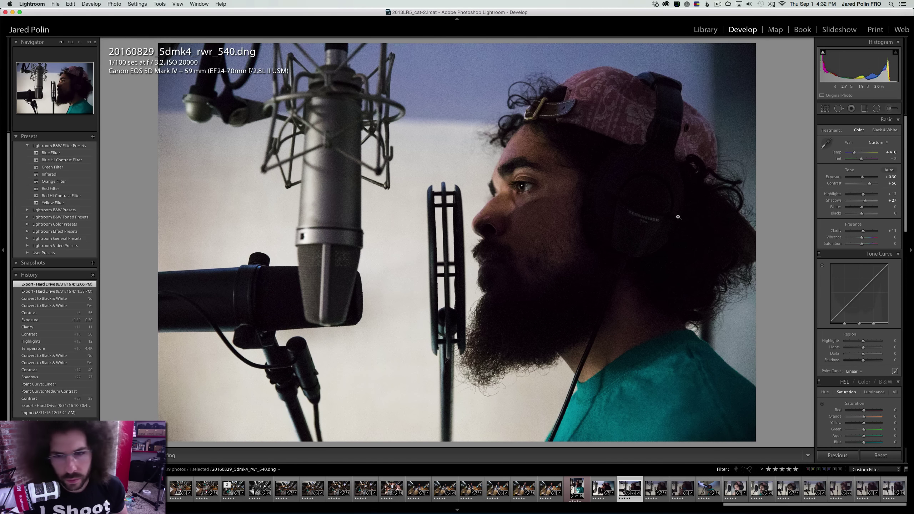
# Sync rwr_533's settings onto rwr_540 and lower its exposure to +0.70
pyautogui.keyDown('super'); pyautogui.click(604, 489); pyautogui.keyUp('super')
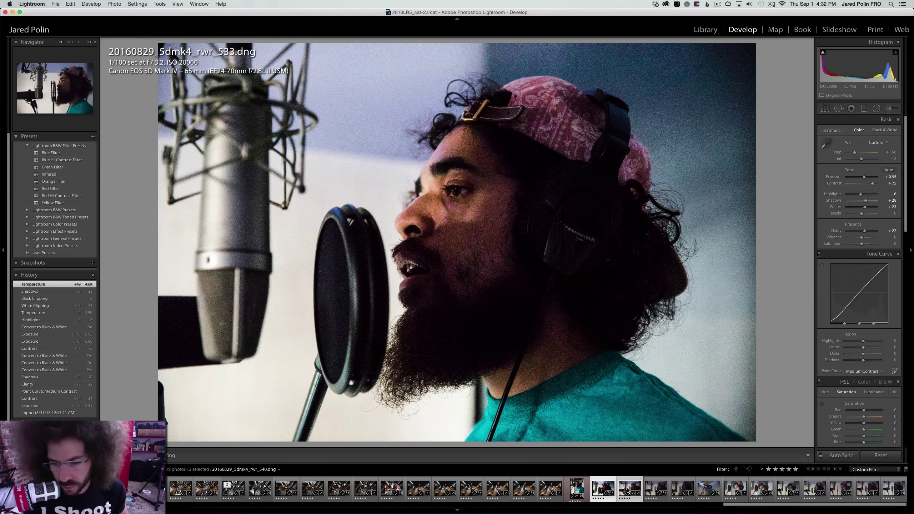
pyautogui.press('super+shift+v')
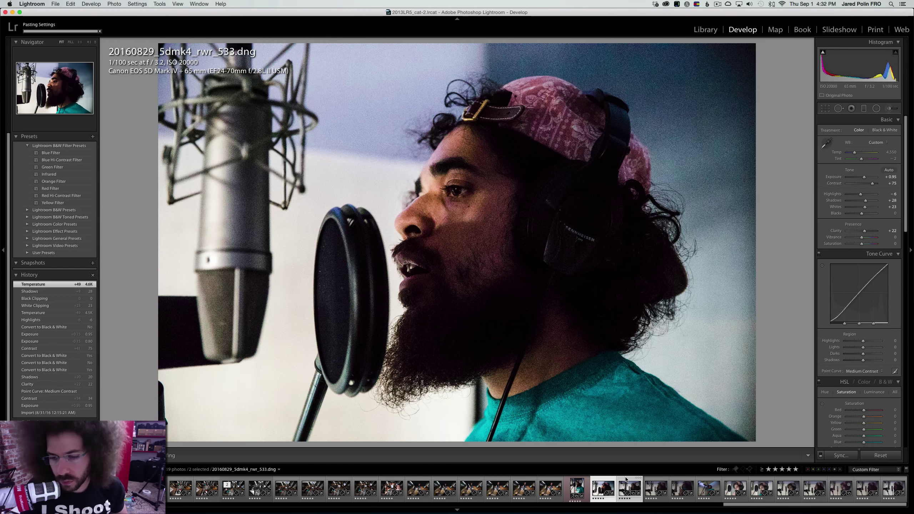
pyautogui.click(626, 482)
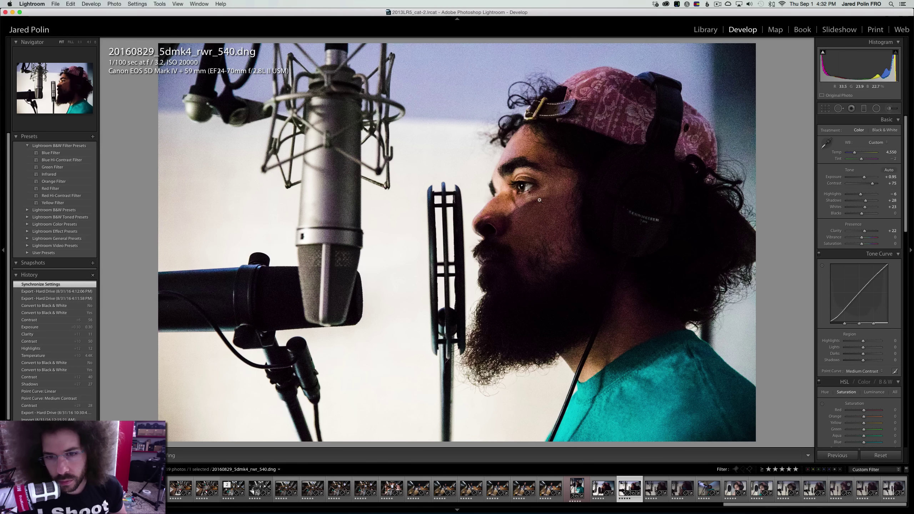
pyautogui.moveTo(864, 177); pyautogui.dragTo(855, 194)
# Compare black & white against colour, keep rwr_540 in colour, and undo a temperature tweak
pyautogui.click(885, 130)
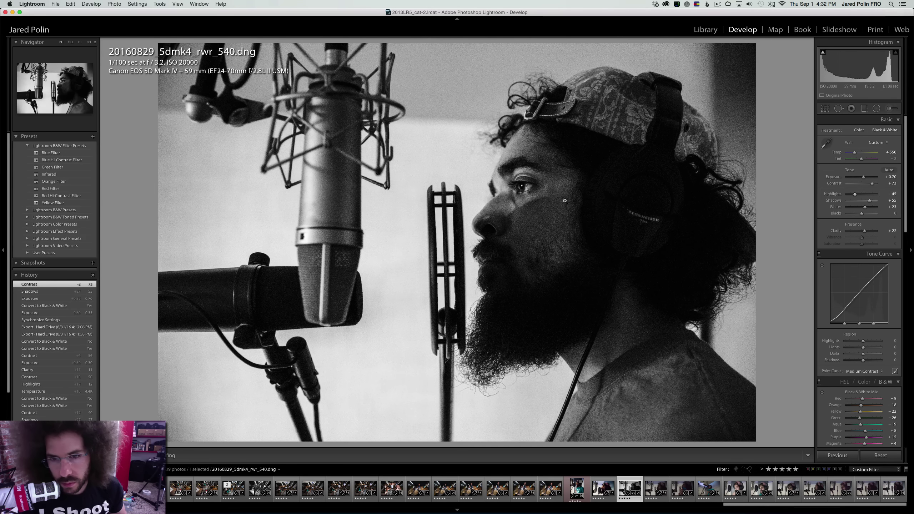
pyautogui.click(565, 201)
pyautogui.rightClick(525, 172)
pyautogui.click(521, 160)
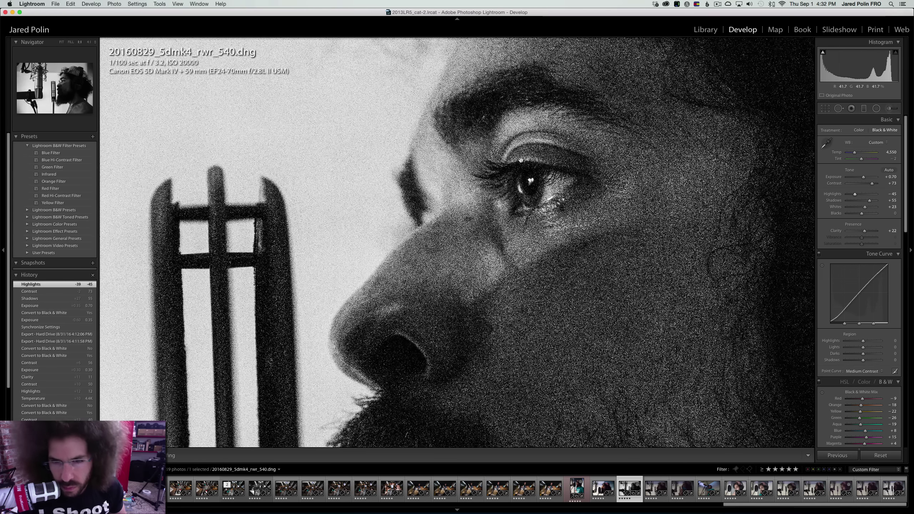
pyautogui.click(546, 165)
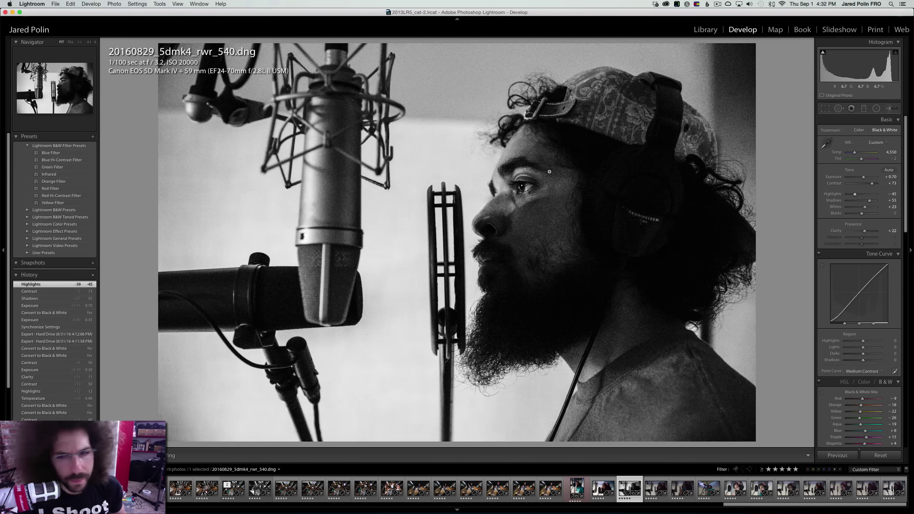
pyautogui.click(860, 130)
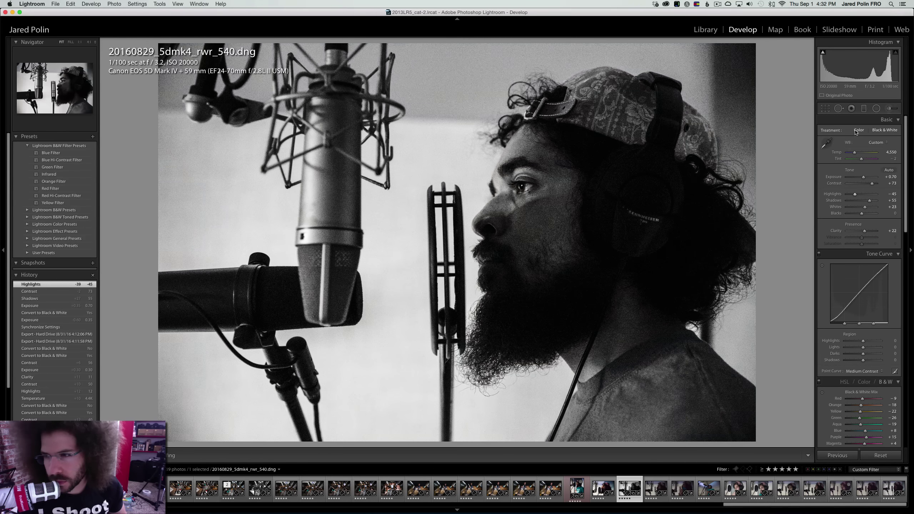
pyautogui.click(883, 132)
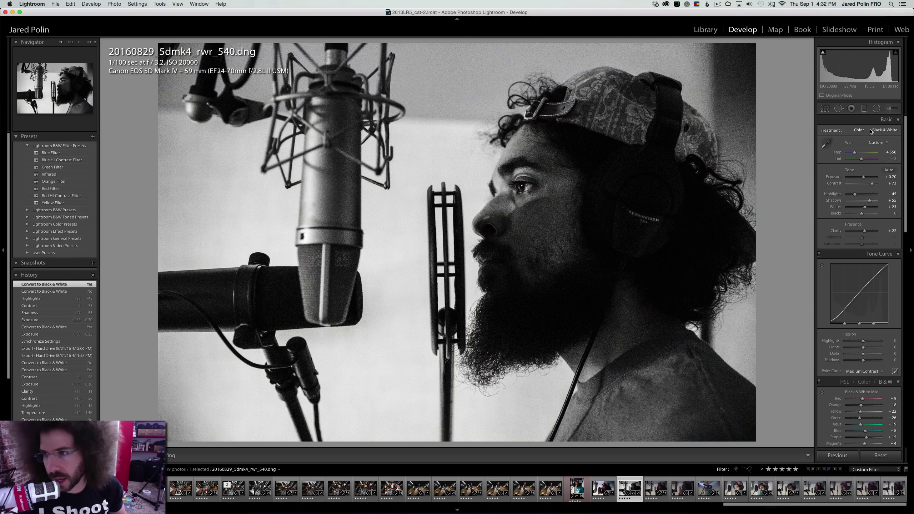
pyautogui.press('v')
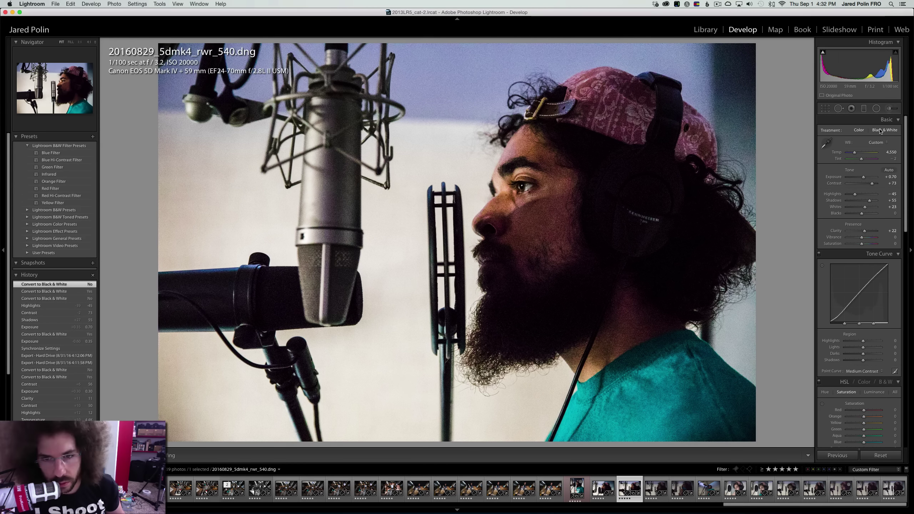
pyautogui.click(881, 131)
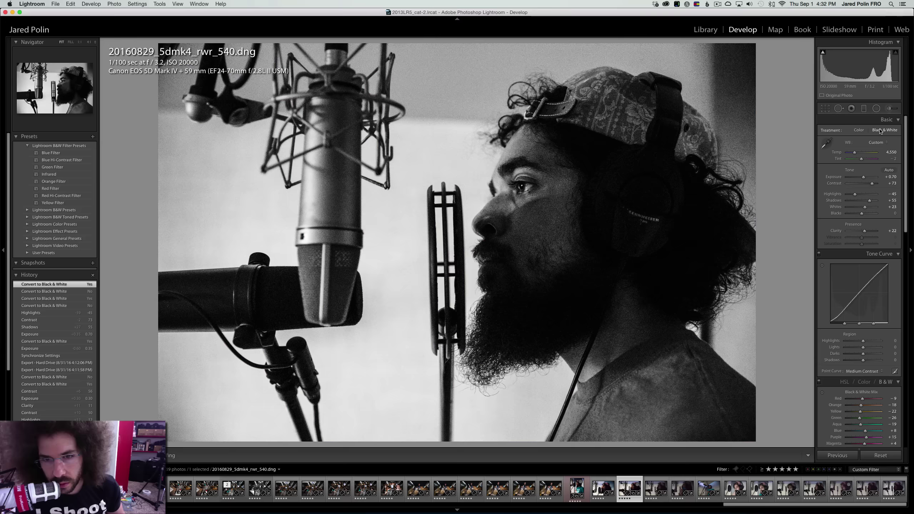
pyautogui.click(859, 130)
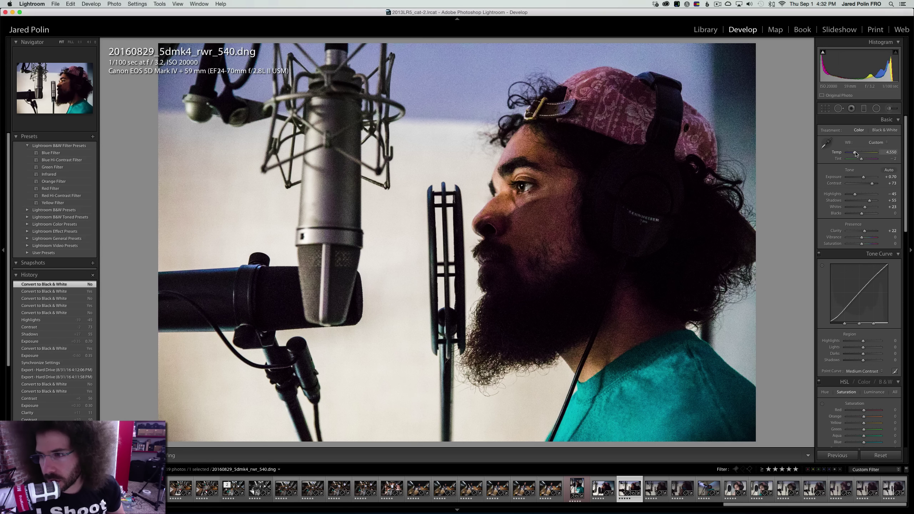
pyautogui.moveTo(857, 154); pyautogui.dragTo(856, 155)
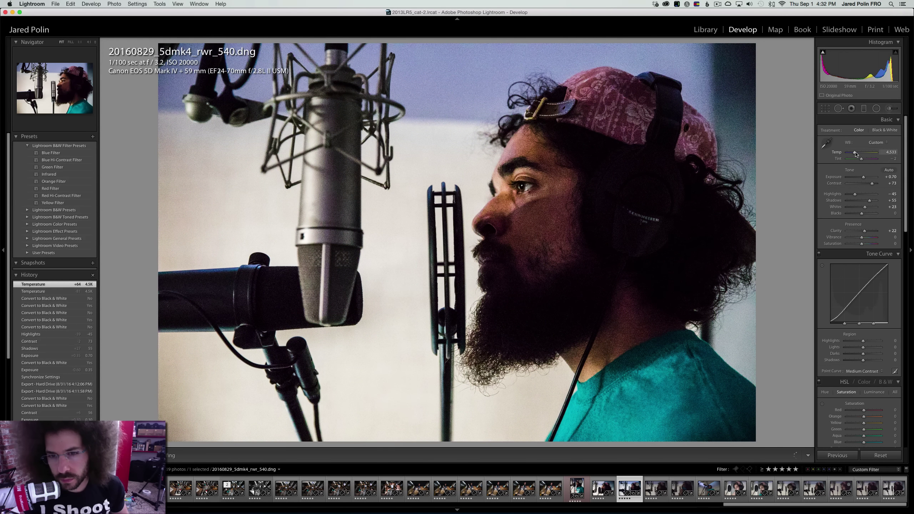
pyautogui.press('cmd+z')
# Open rwr_544, raise contrast to +59 and apply the Medium Contrast curve
pyautogui.press('Right')
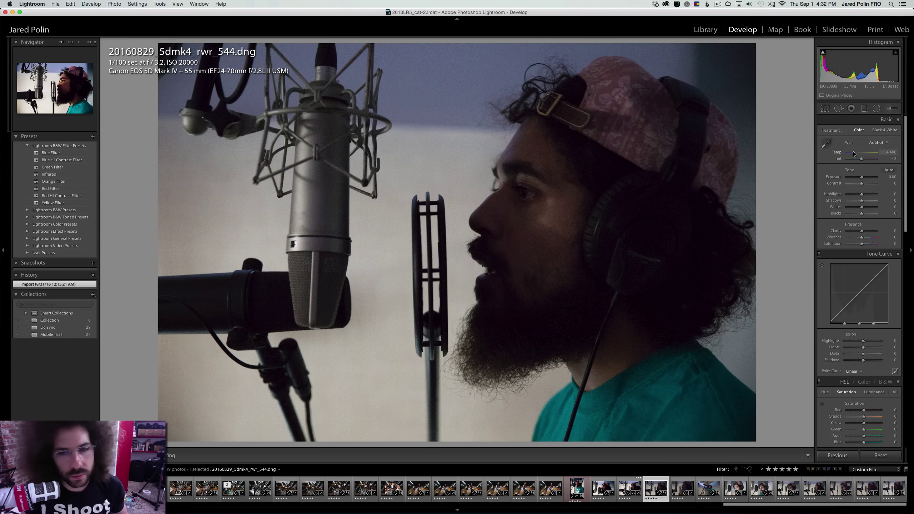
pyautogui.click(522, 197)
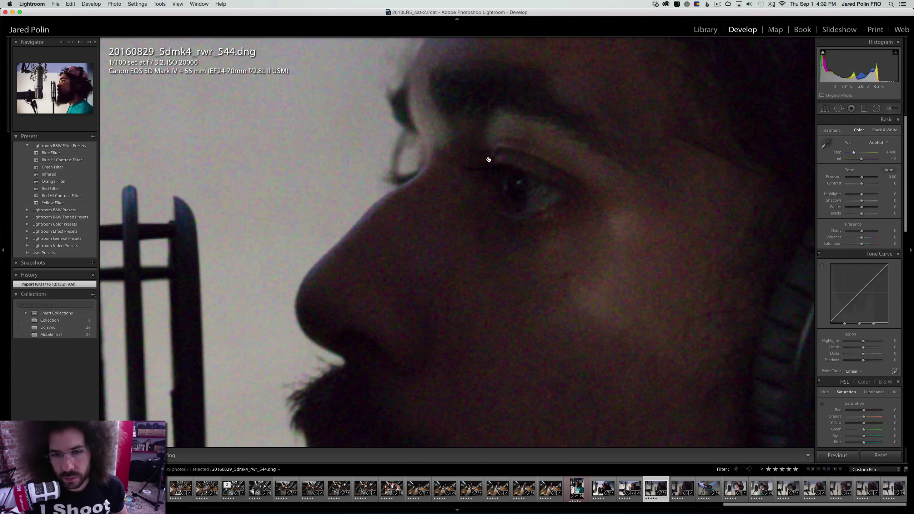
pyautogui.click(489, 159)
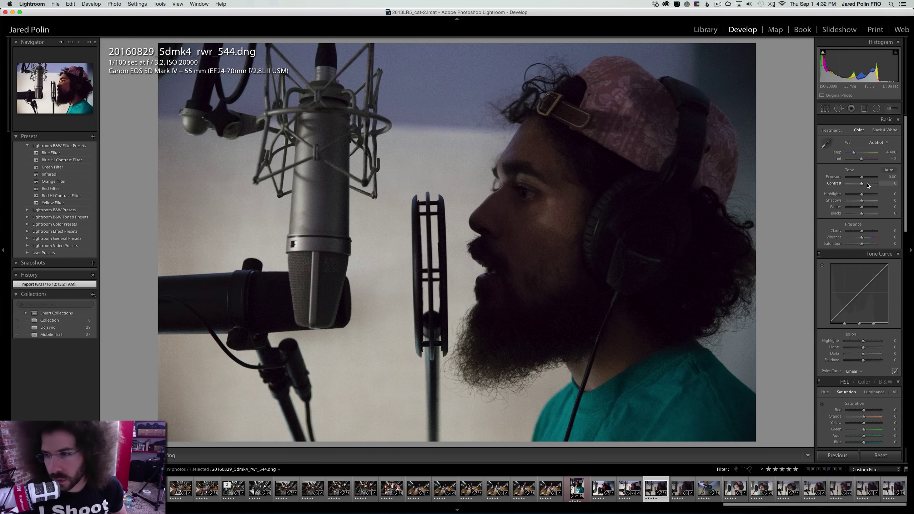
pyautogui.moveTo(862, 184)
pyautogui.mouseDown()
pyautogui.moveTo(867, 177)
pyautogui.moveTo(872, 201)
pyautogui.moveTo(871, 184)
pyautogui.mouseUp()
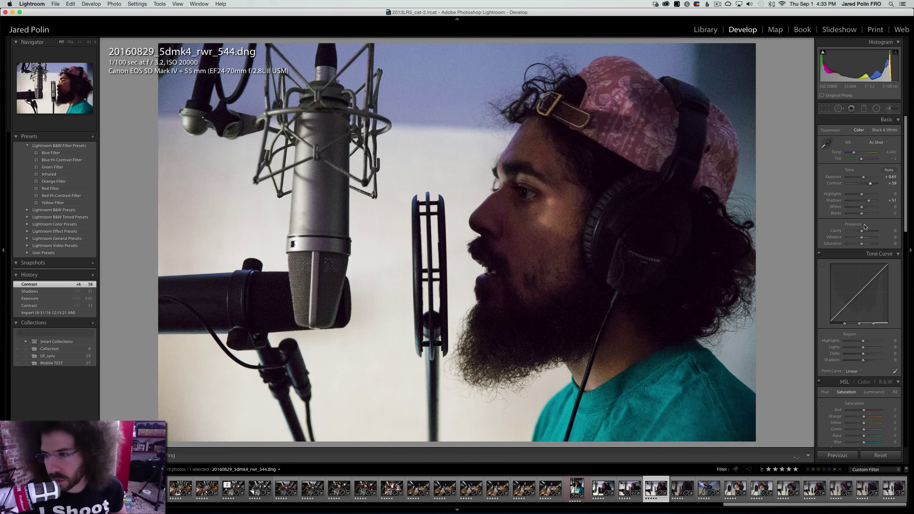
pyautogui.click(854, 373)
pyautogui.click(861, 376)
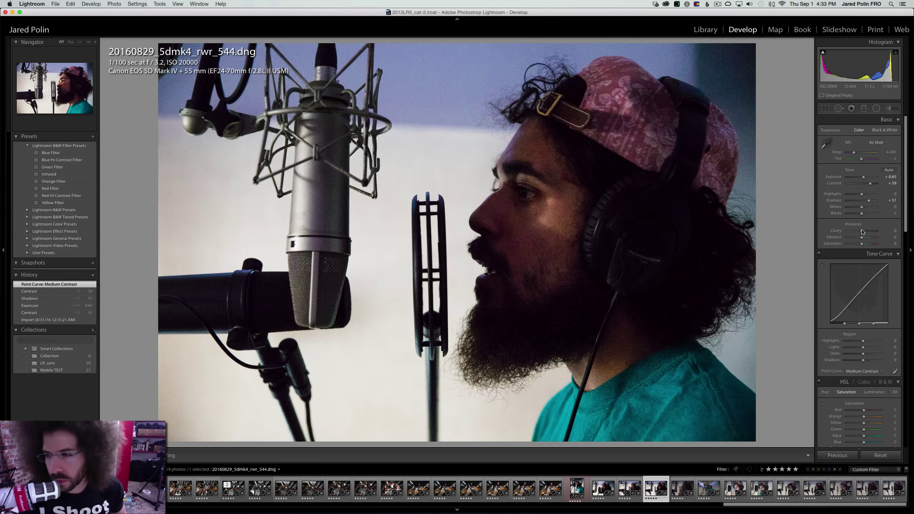
# Set clarity +14, a cooler temperature, highlights -38 and exposure +0.80
pyautogui.moveTo(863, 232); pyautogui.dragTo(866, 232)
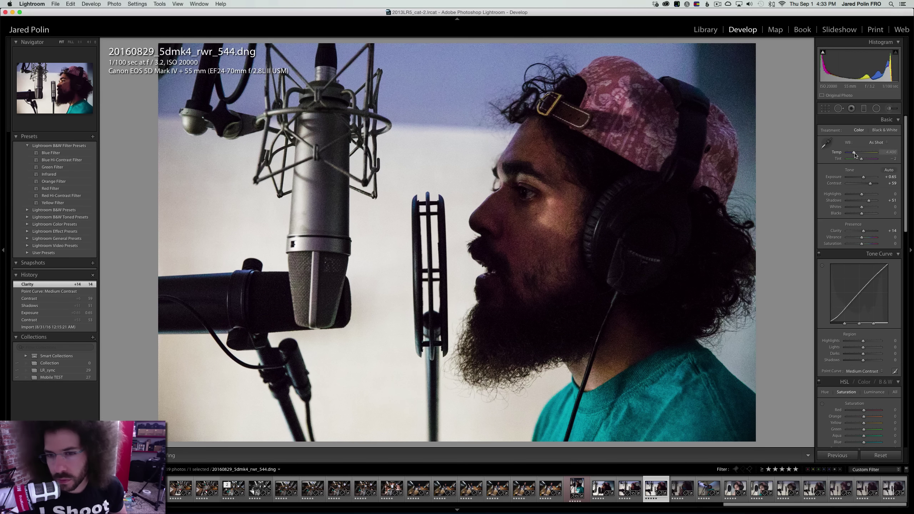
pyautogui.moveTo(855, 155); pyautogui.dragTo(855, 155)
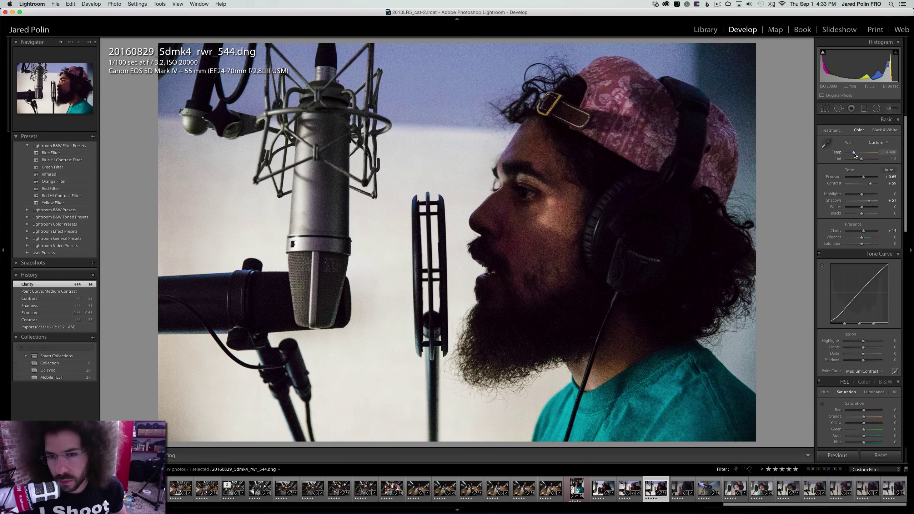
pyautogui.click(857, 194)
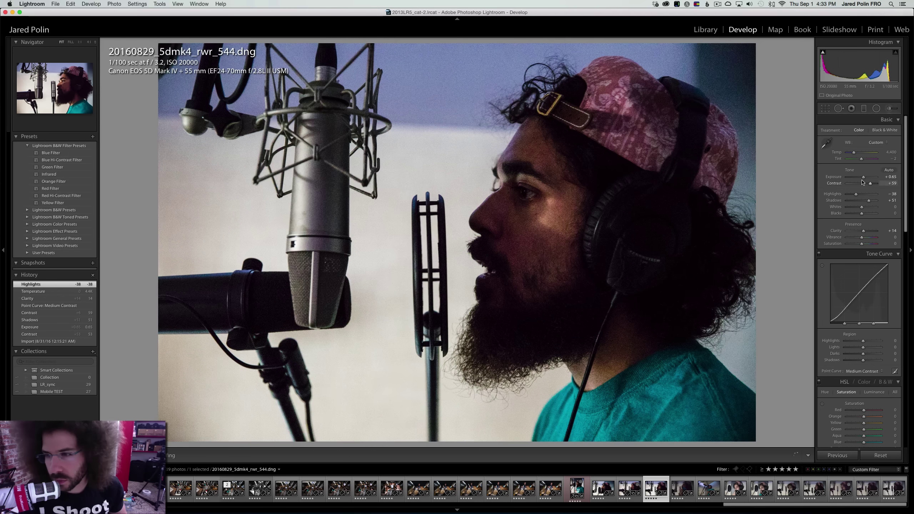
pyautogui.moveTo(864, 177); pyautogui.dragTo(865, 179)
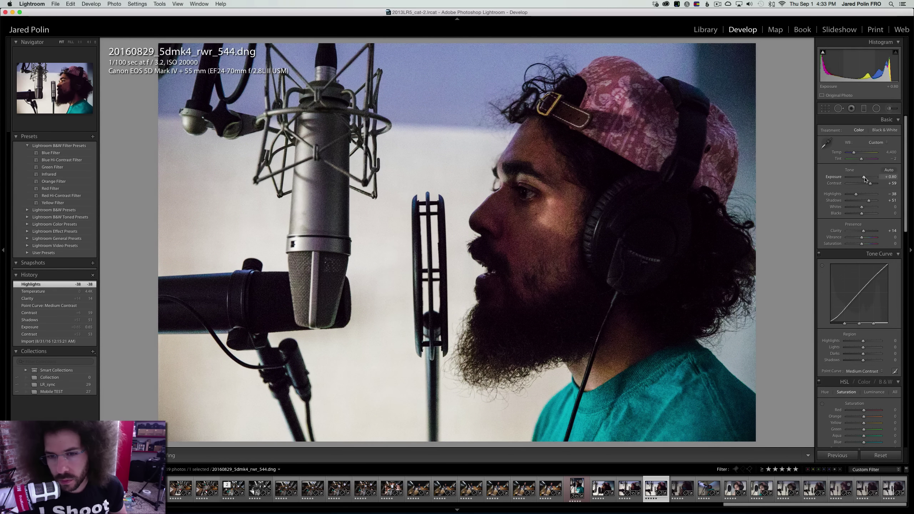
# Open rwr_564, raise exposure and contrast, apply Medium Contrast curve and convert to black & white
pyautogui.press('Right')
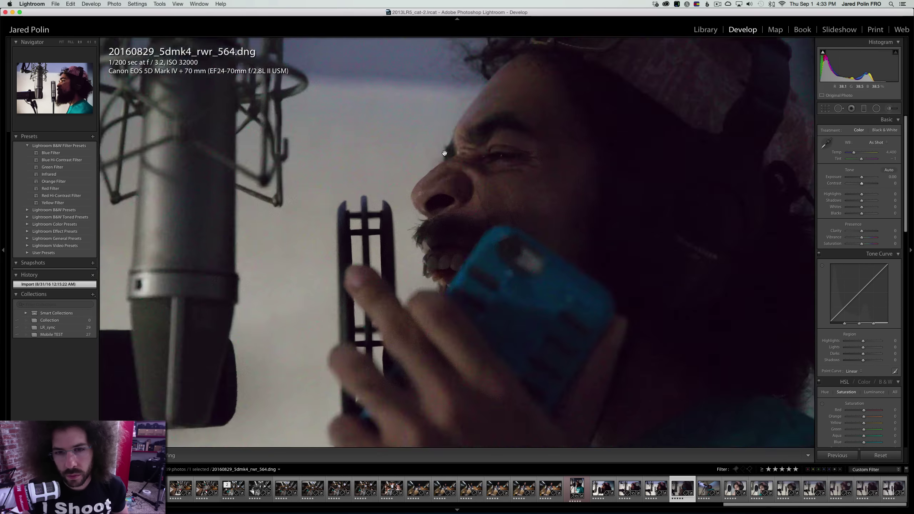
pyautogui.click(556, 138)
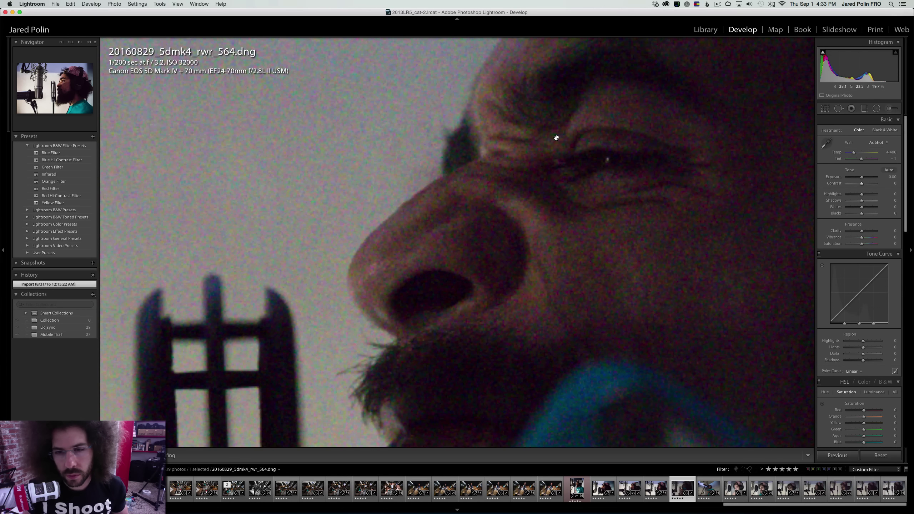
pyautogui.click(595, 142)
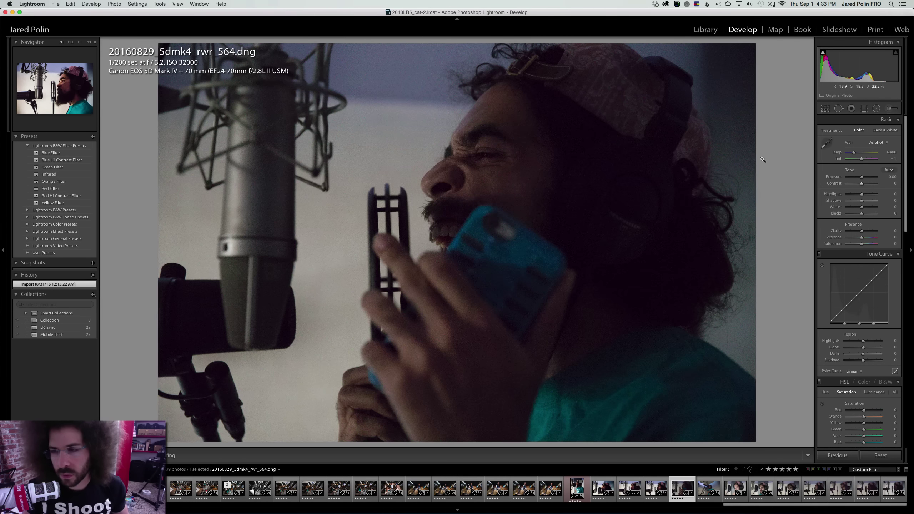
pyautogui.moveTo(869, 178); pyautogui.dragTo(873, 183)
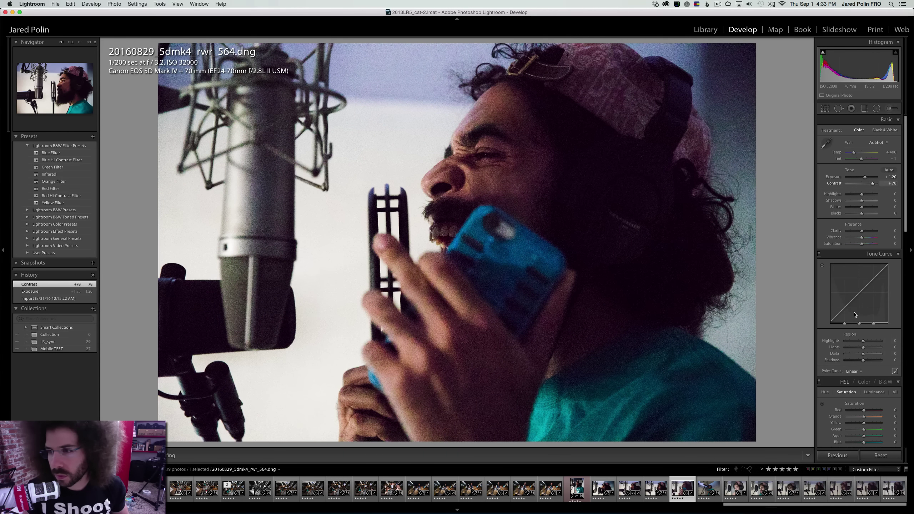
pyautogui.click(854, 371)
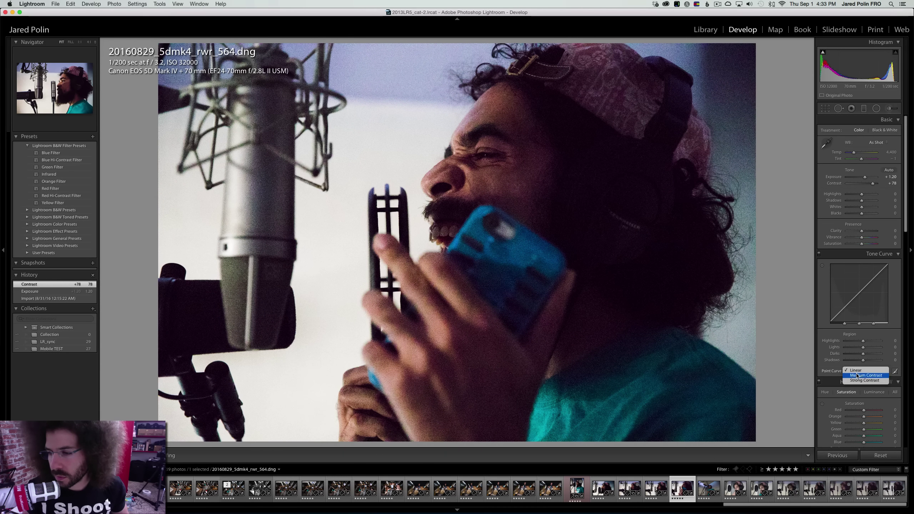
pyautogui.click(864, 377)
pyautogui.click(881, 130)
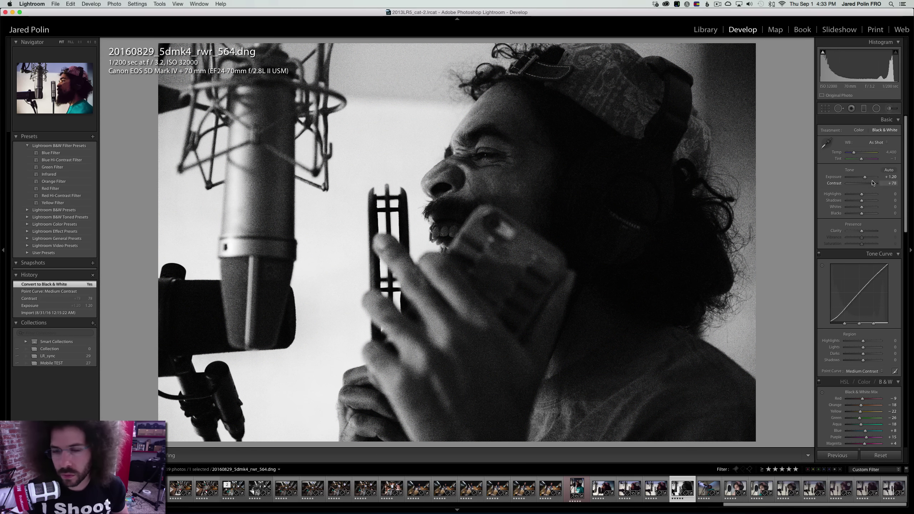
# Push exposure to +1.50 and clarity to +21, lower highlights, then advance to rwr_565
pyautogui.moveTo(865, 177); pyautogui.dragTo(874, 183)
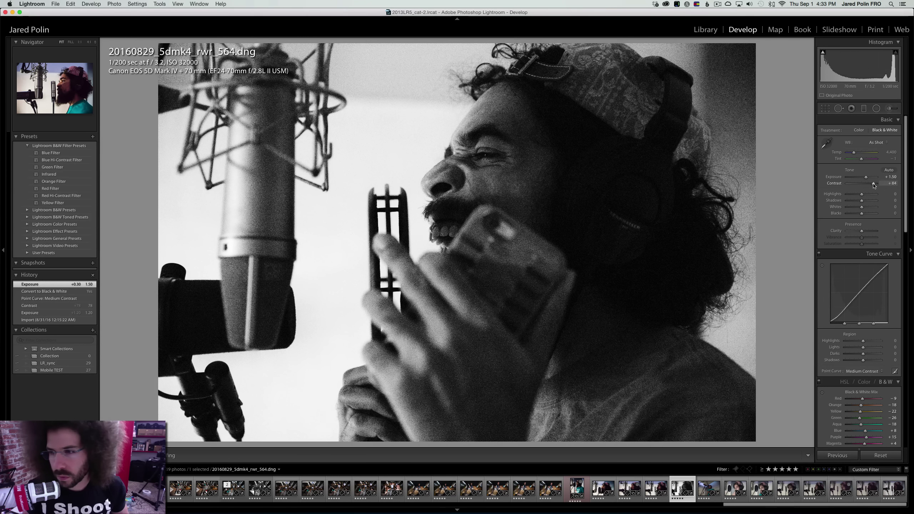
pyautogui.moveTo(864, 231)
pyautogui.mouseDown()
pyautogui.moveTo(886, 233)
pyautogui.moveTo(863, 233)
pyautogui.moveTo(862, 216)
pyautogui.mouseUp()
pyautogui.press('\\')
pyautogui.press('\\')
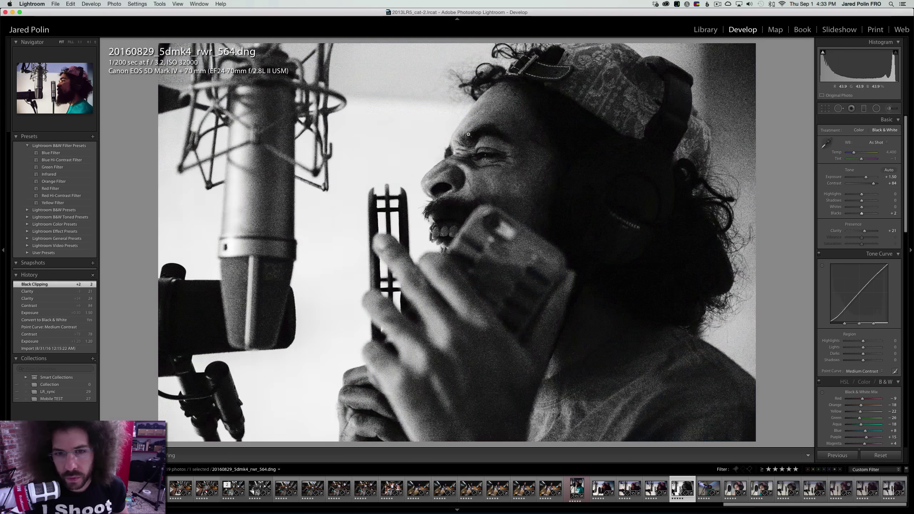
pyautogui.moveTo(469, 134); pyautogui.dragTo(462, 138)
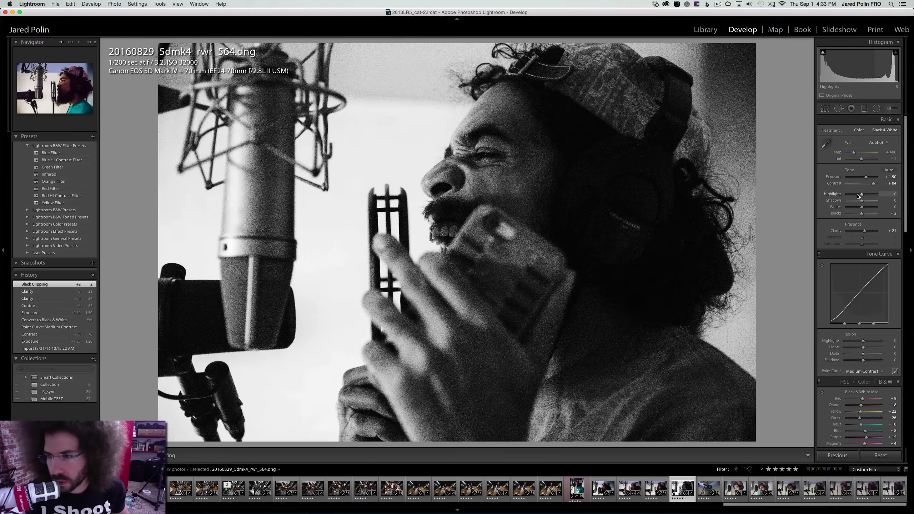
pyautogui.moveTo(856, 197); pyautogui.dragTo(859, 197)
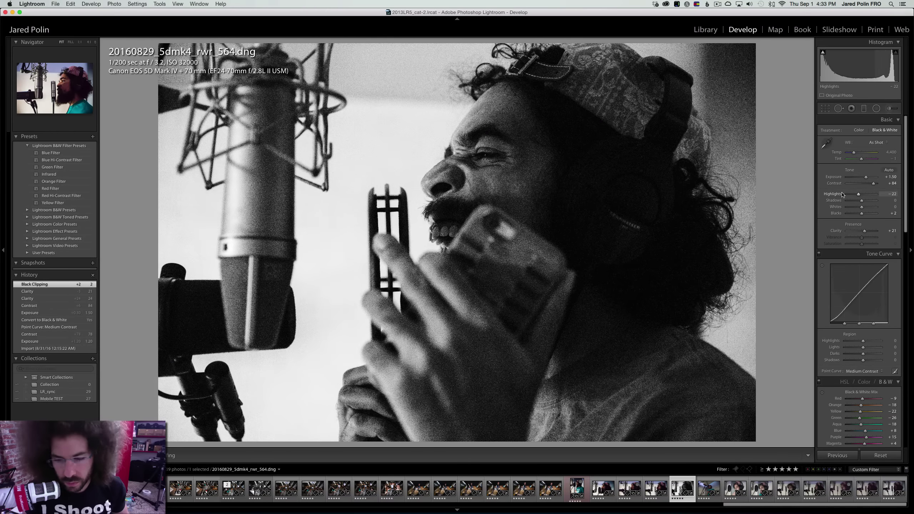
pyautogui.press('Right')
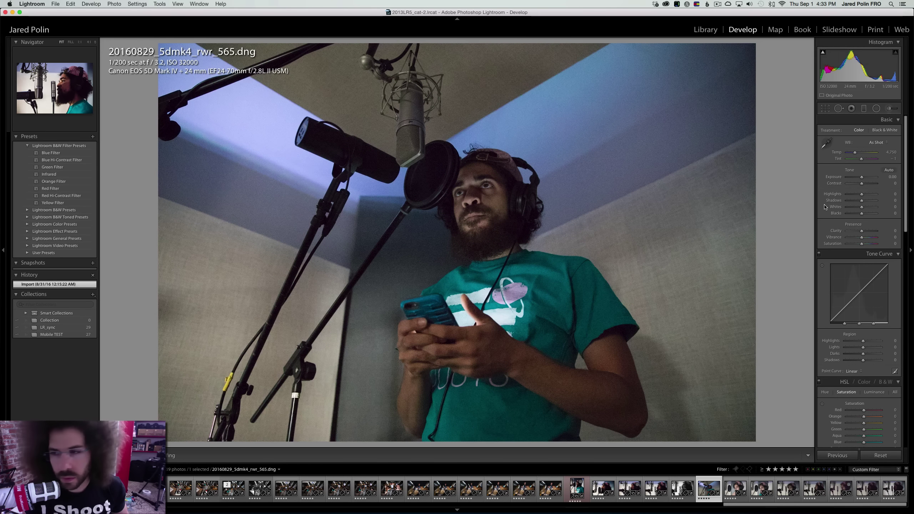
# Raise contrast and exposure on the booth photo, briefly previewing black & white
pyautogui.moveTo(871, 187); pyautogui.dragTo(872, 184)
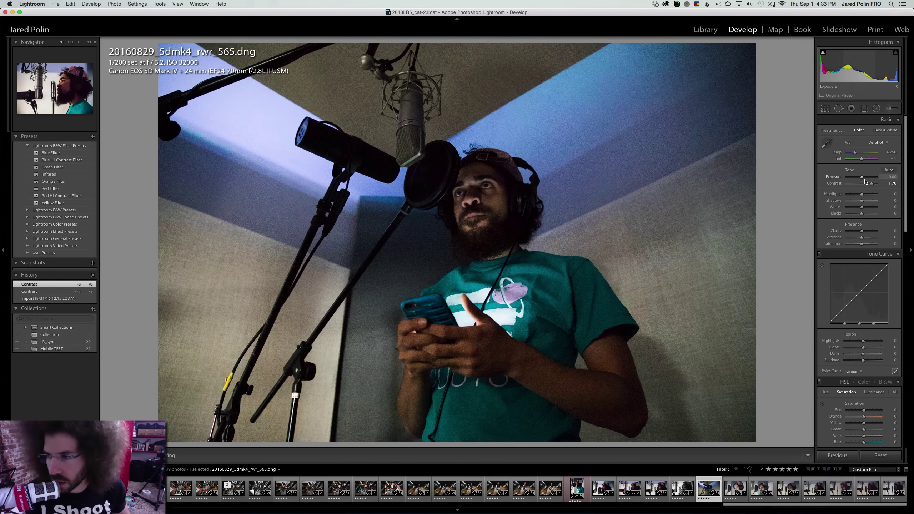
pyautogui.moveTo(864, 180)
pyautogui.mouseDown()
pyautogui.moveTo(873, 180)
pyautogui.moveTo(857, 196)
pyautogui.mouseUp()
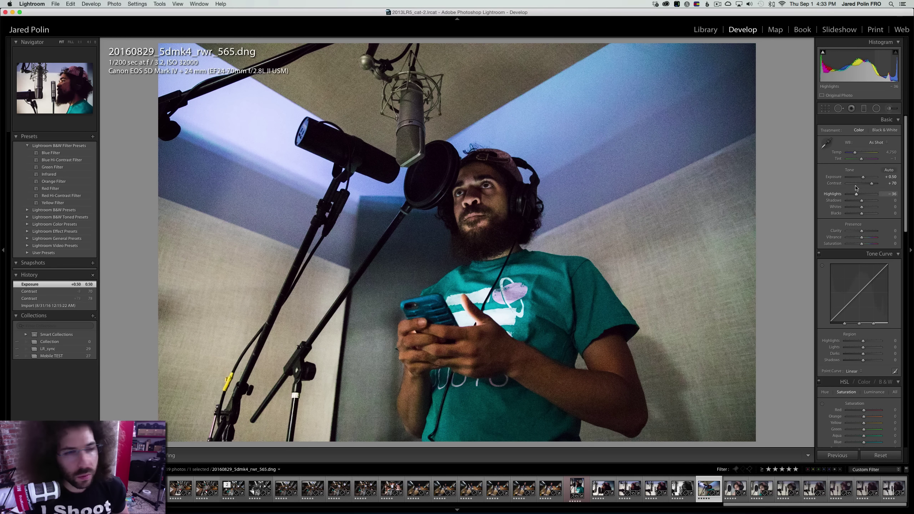
pyautogui.click(880, 131)
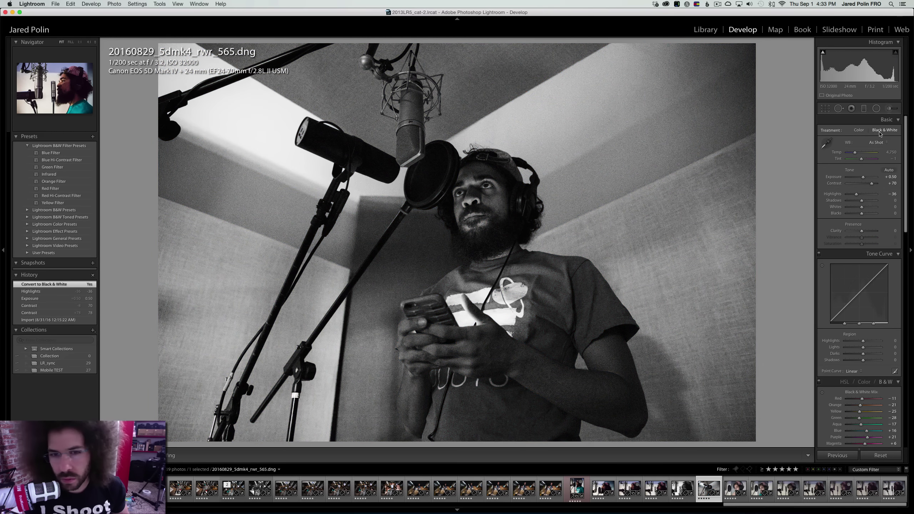
pyautogui.click(862, 131)
# Apply a Medium Contrast curve, clarity +26, exposure +0.55 and Temp 4,716
pyautogui.click(854, 372)
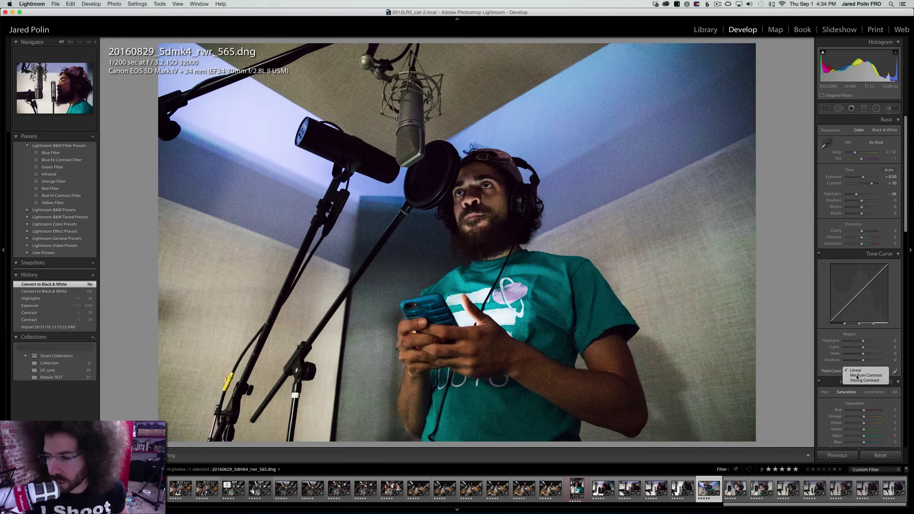
pyautogui.click(858, 376)
pyautogui.click(867, 232)
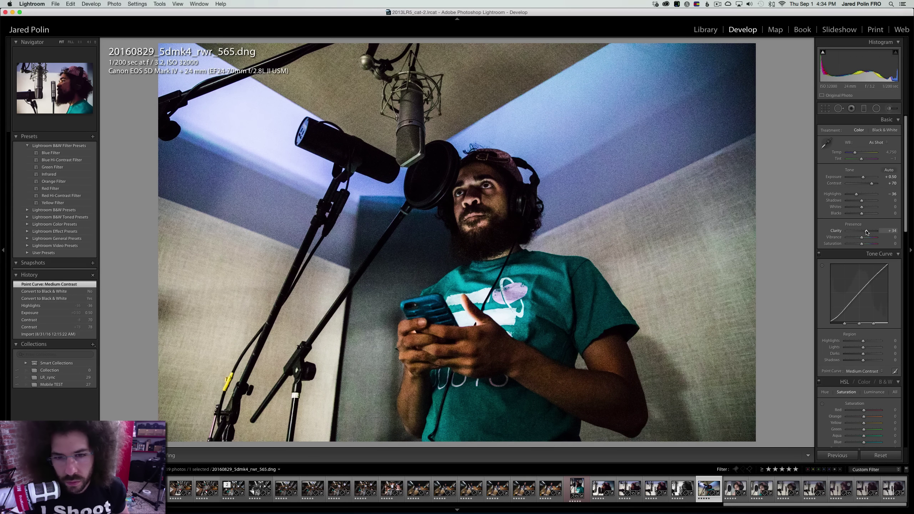
pyautogui.moveTo(863, 177); pyautogui.dragTo(871, 185)
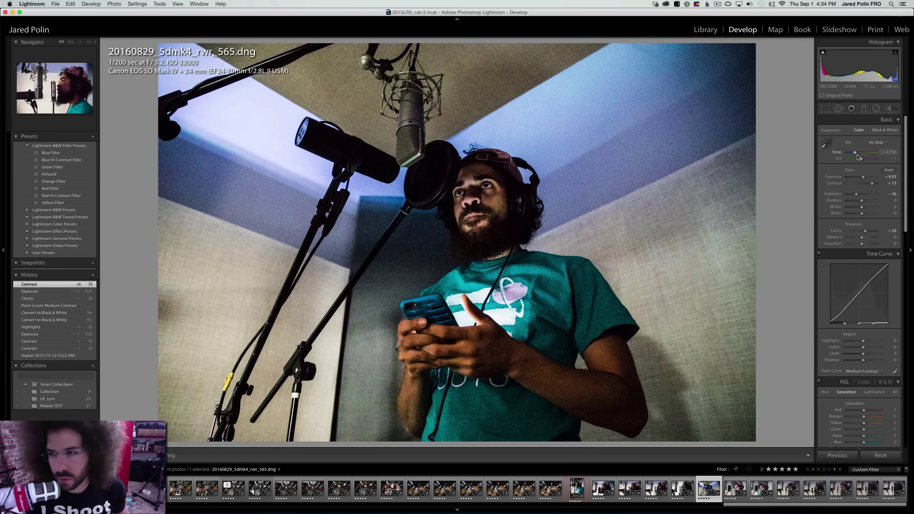
pyautogui.moveTo(856, 155); pyautogui.dragTo(863, 161)
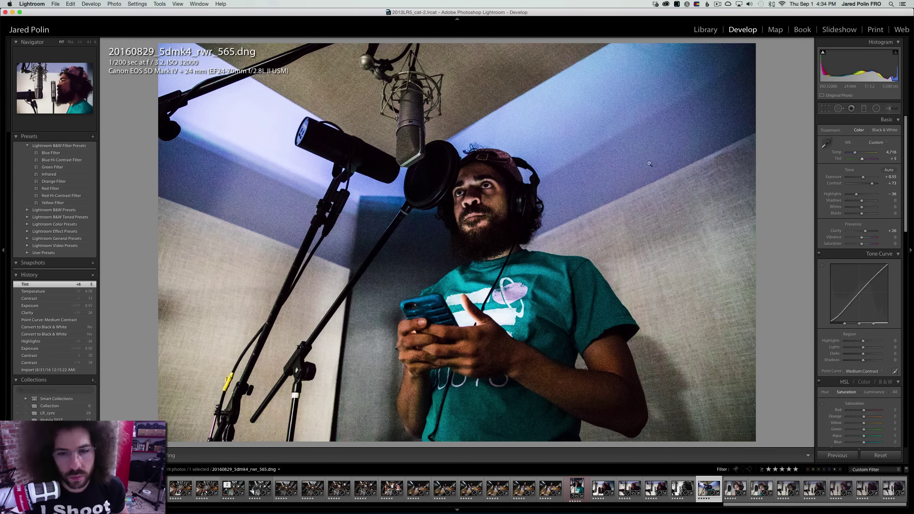
pyautogui.click(489, 186)
pyautogui.click(486, 162)
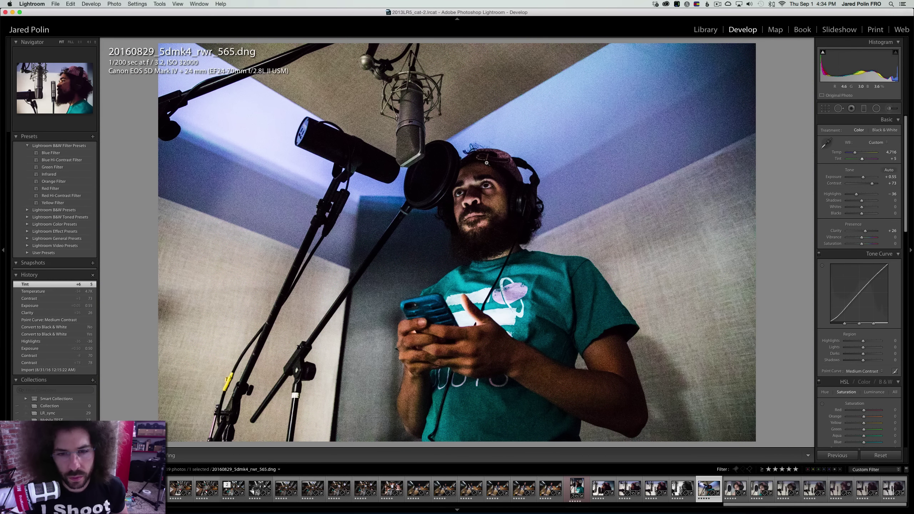
# Open photo 574 and set exposure +0.55, clarity +36 and a Medium Contrast curve
pyautogui.press('Right')
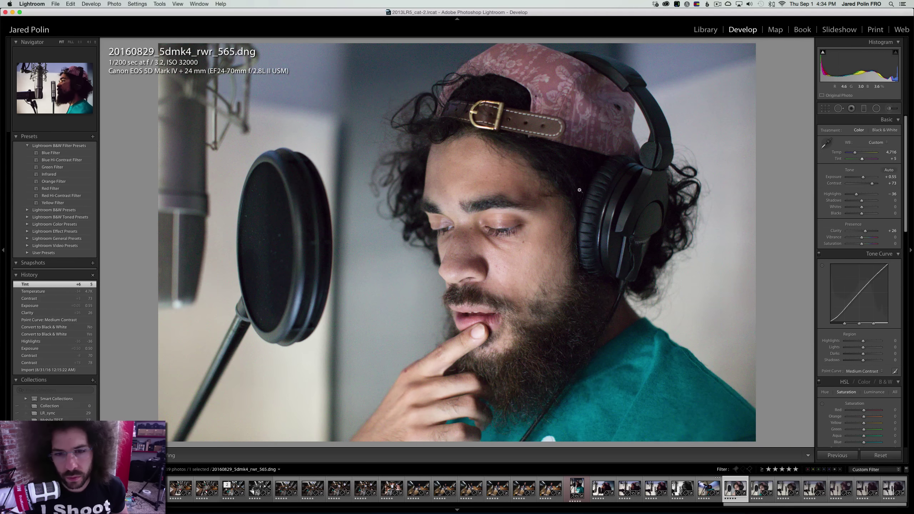
pyautogui.moveTo(863, 184); pyautogui.dragTo(859, 177)
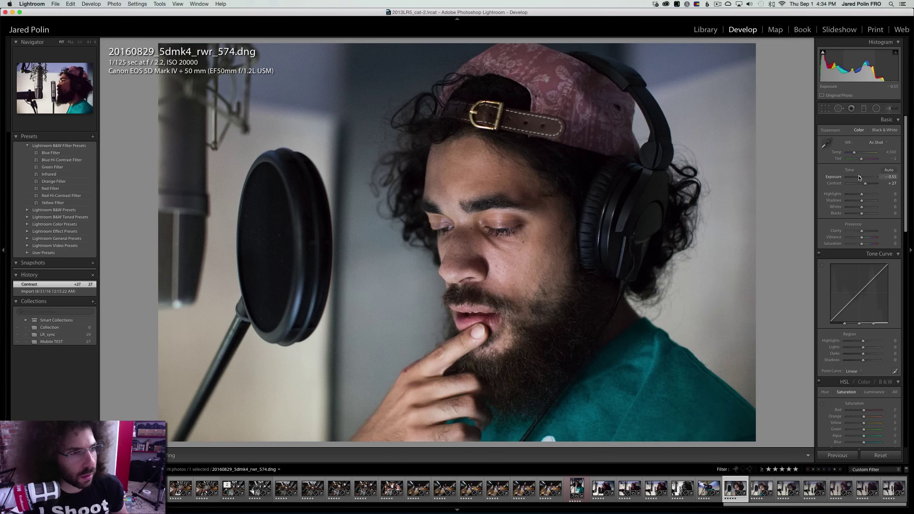
pyautogui.moveTo(859, 178); pyautogui.dragTo(868, 185)
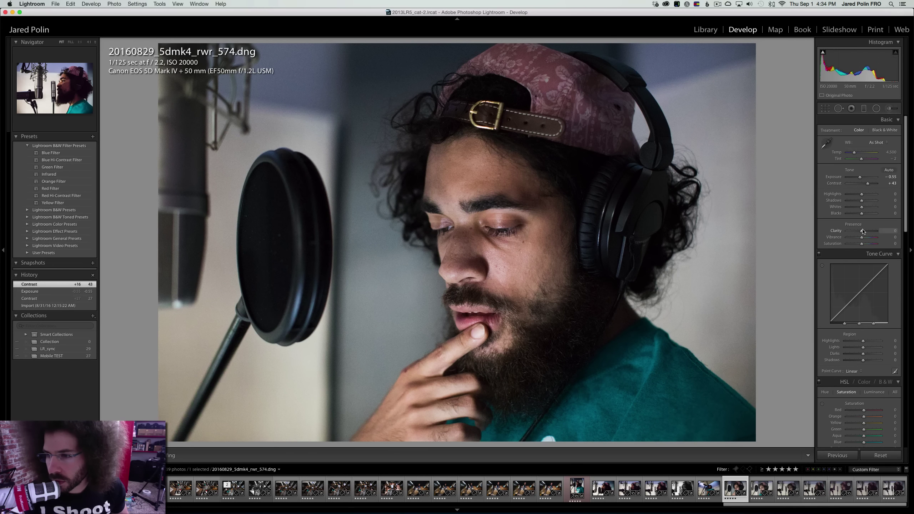
pyautogui.moveTo(864, 231); pyautogui.dragTo(868, 231)
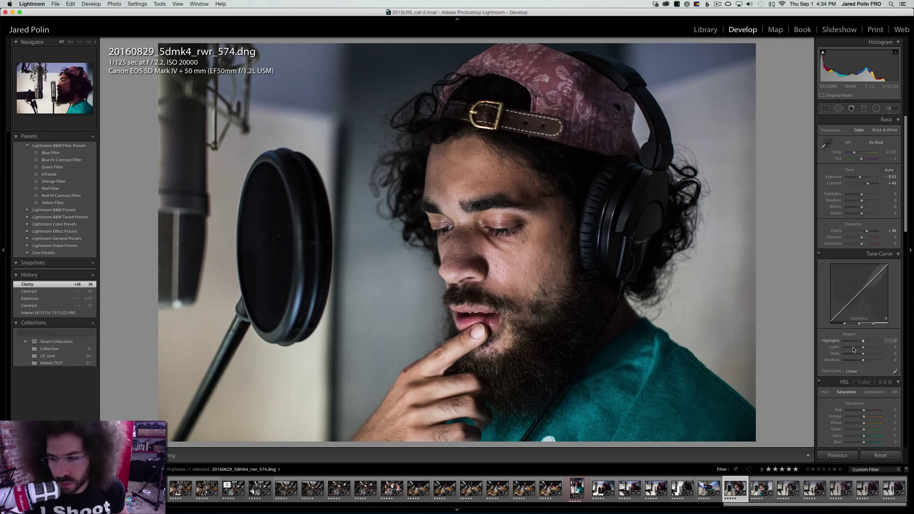
pyautogui.click(856, 371)
pyautogui.click(864, 378)
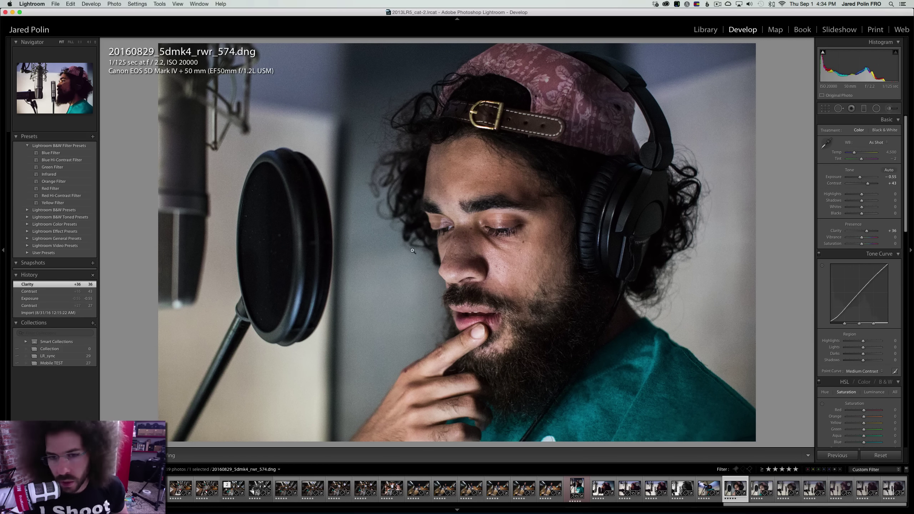
pyautogui.click(491, 232)
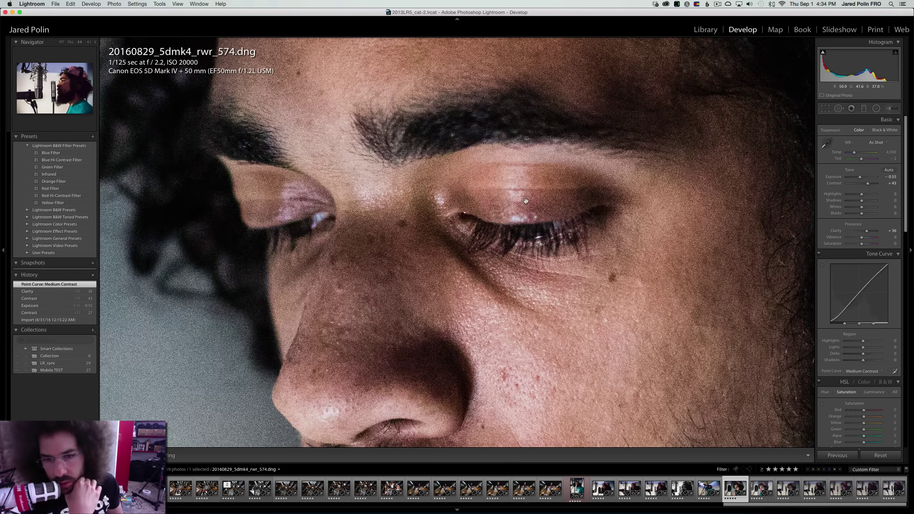
pyautogui.click(527, 202)
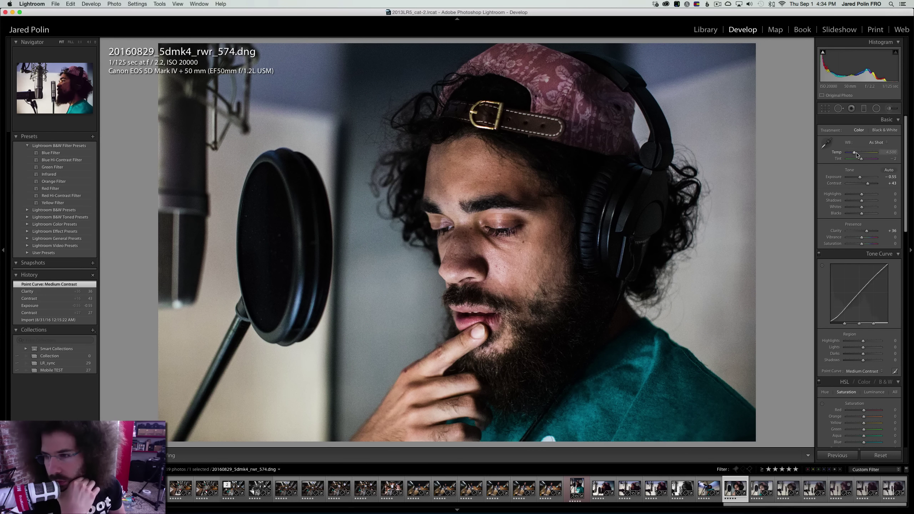
# Preview black & white, set contrast +61 and shadows +18, undoing a larger shadows boost
pyautogui.moveTo(855, 154); pyautogui.dragTo(855, 153)
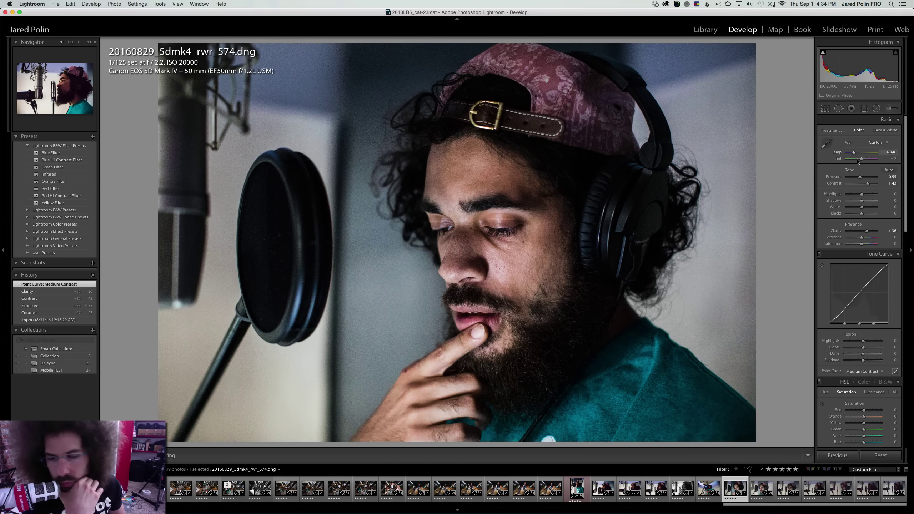
pyautogui.click(865, 132)
pyautogui.click(856, 131)
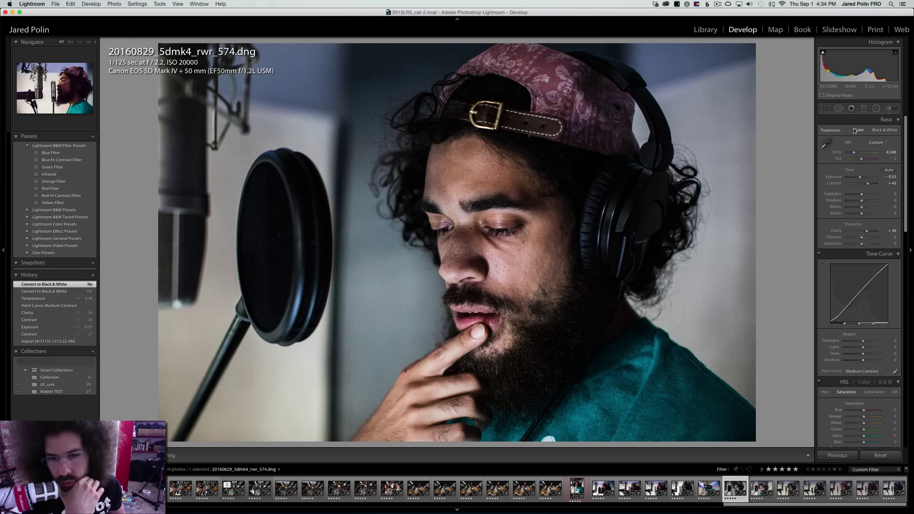
pyautogui.click(868, 184)
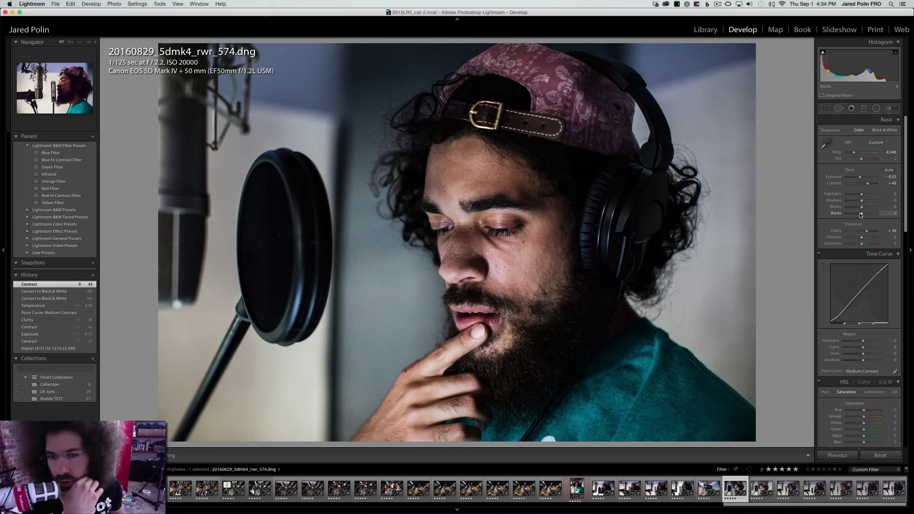
pyautogui.moveTo(860, 215); pyautogui.dragTo(877, 202)
pyautogui.press('super+z')
pyautogui.press('z')
pyautogui.press('z')
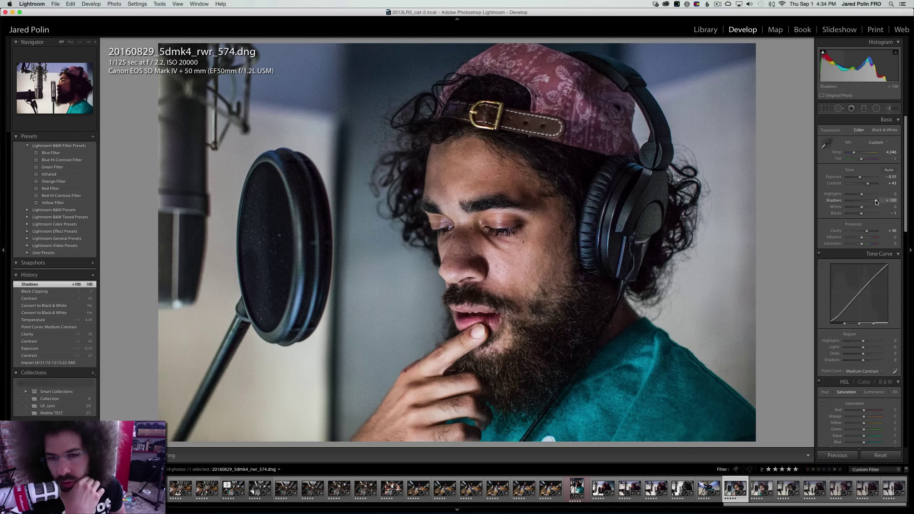
pyautogui.press('super+z')
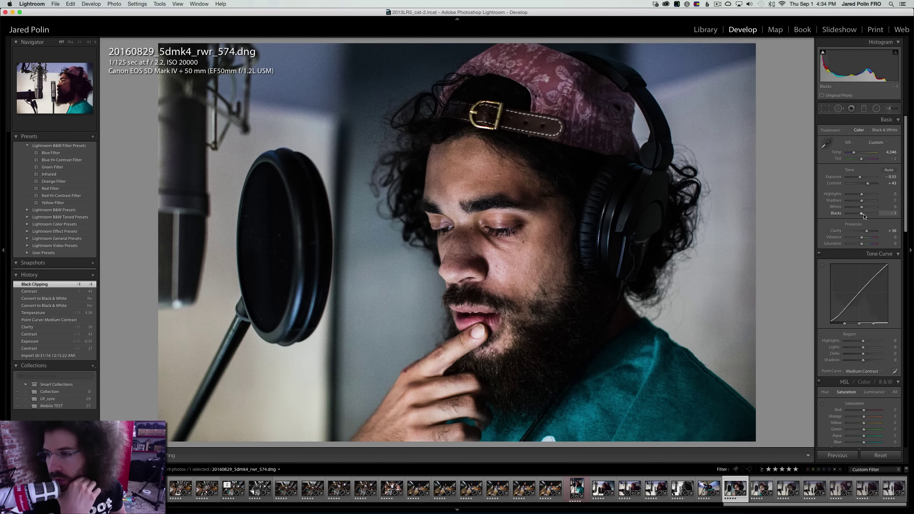
# Lower highlights to -23, undo tint and temperature tests, and settle back on 574
pyautogui.moveTo(862, 195)
pyautogui.mouseDown()
pyautogui.moveTo(871, 185)
pyautogui.moveTo(864, 202)
pyautogui.mouseUp()
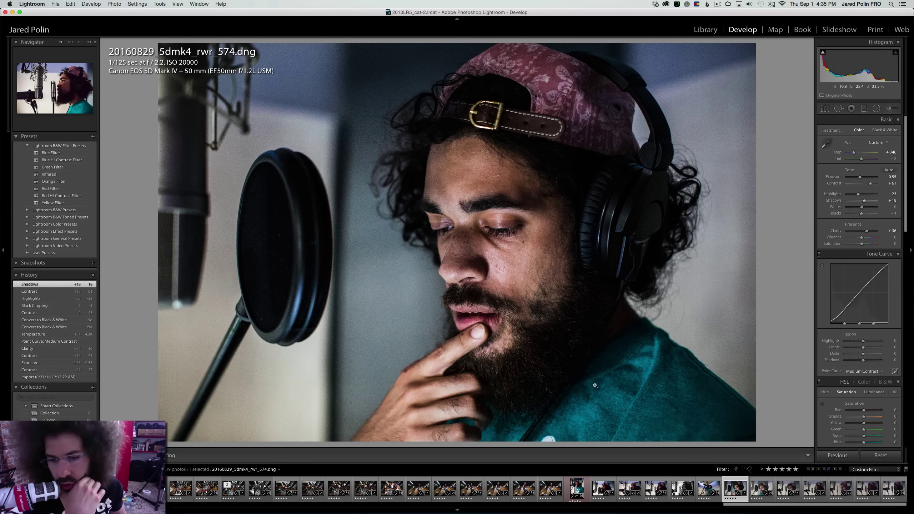
pyautogui.rightClick(444, 386)
pyautogui.press('Escape')
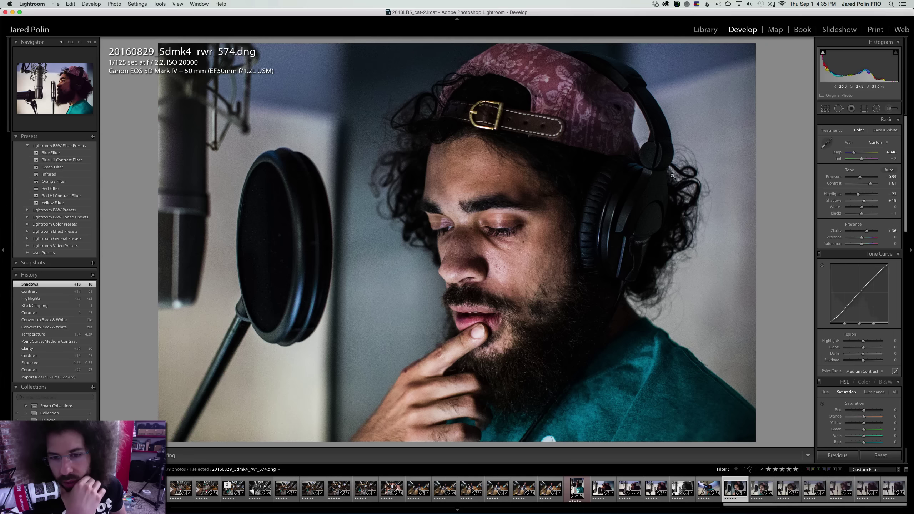
pyautogui.click(861, 160)
pyautogui.press('super+z')
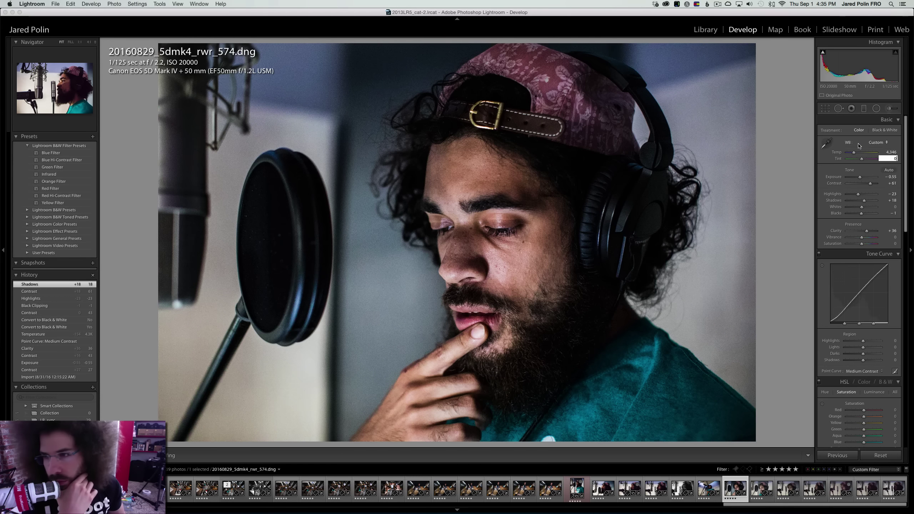
pyautogui.moveTo(854, 153); pyautogui.dragTo(856, 155)
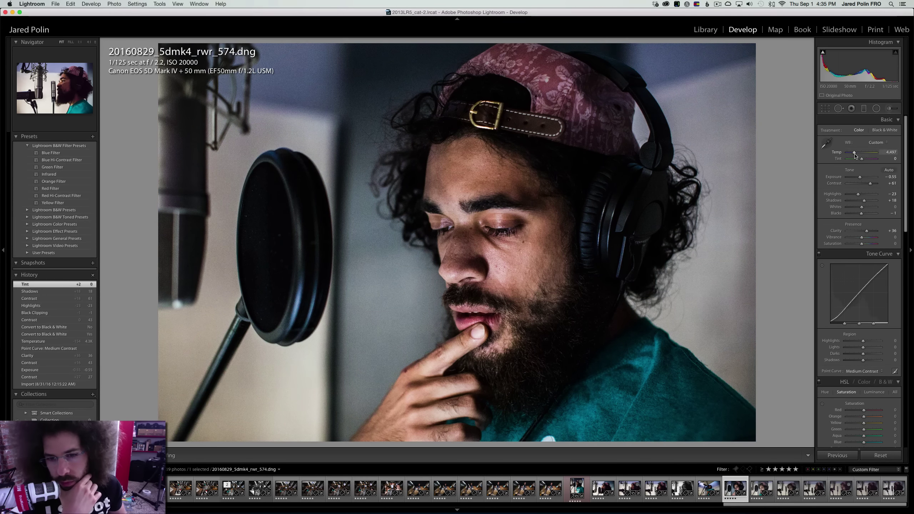
pyautogui.press('super+z')
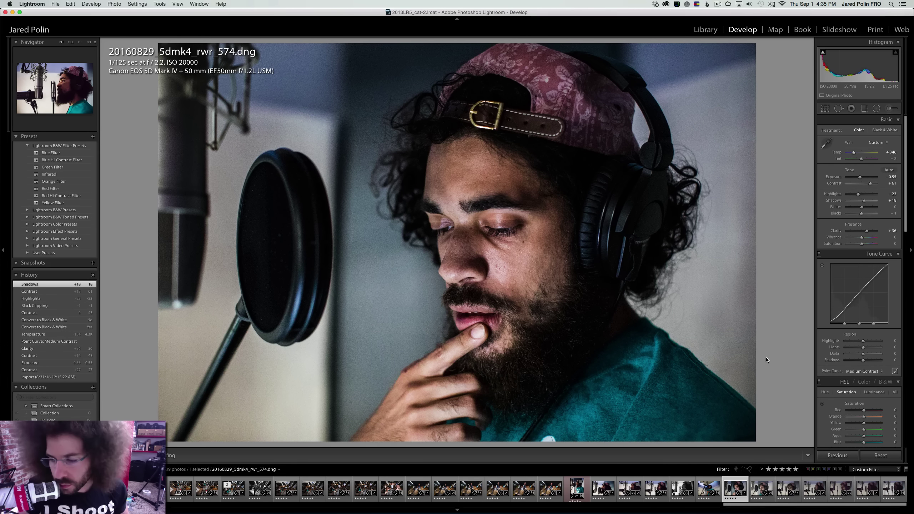
pyautogui.press('Right')
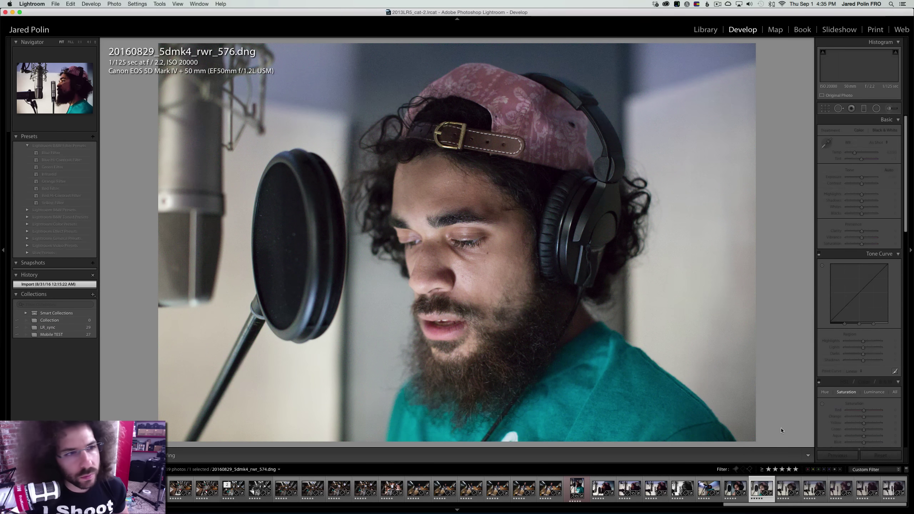
pyautogui.press('Left')
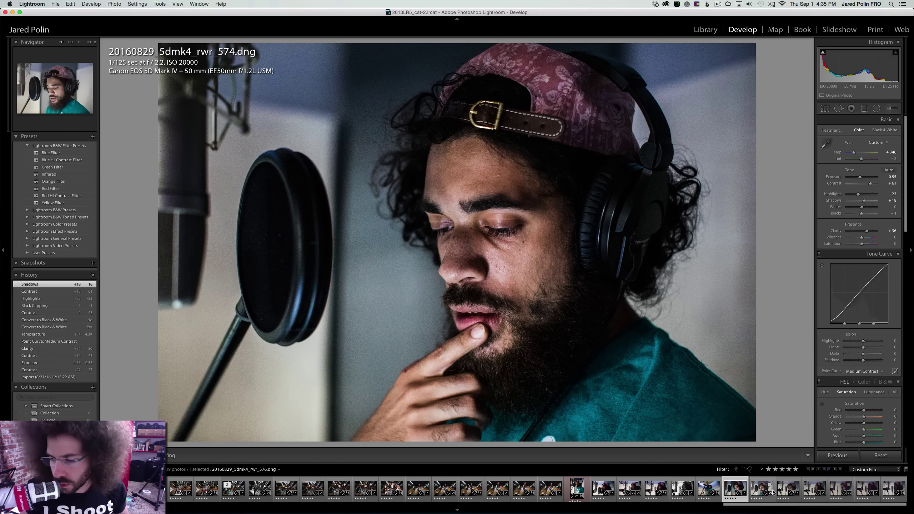
# Sync photo 574's settings onto 576 and 579, then preview 576 in black & white
pyautogui.keyDown('shift'); pyautogui.click(788, 489); pyautogui.keyUp('shift')
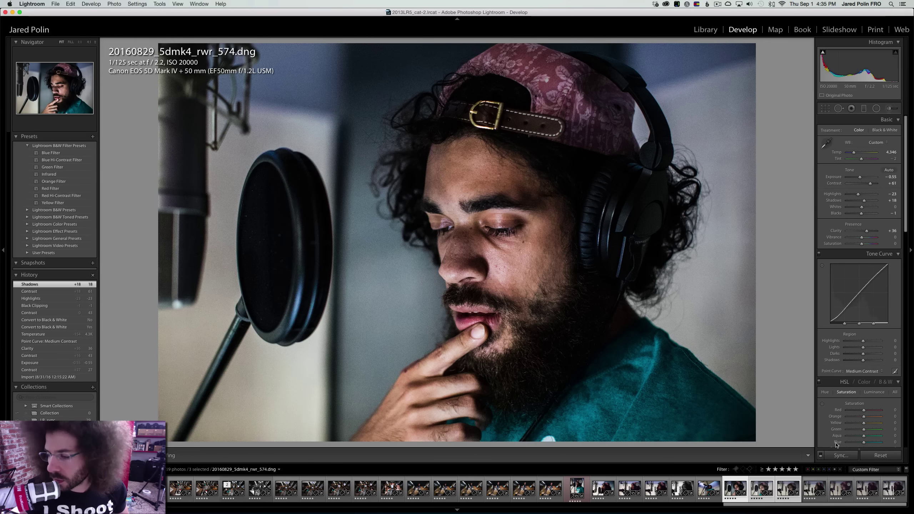
pyautogui.click(843, 456)
pyautogui.press('Return')
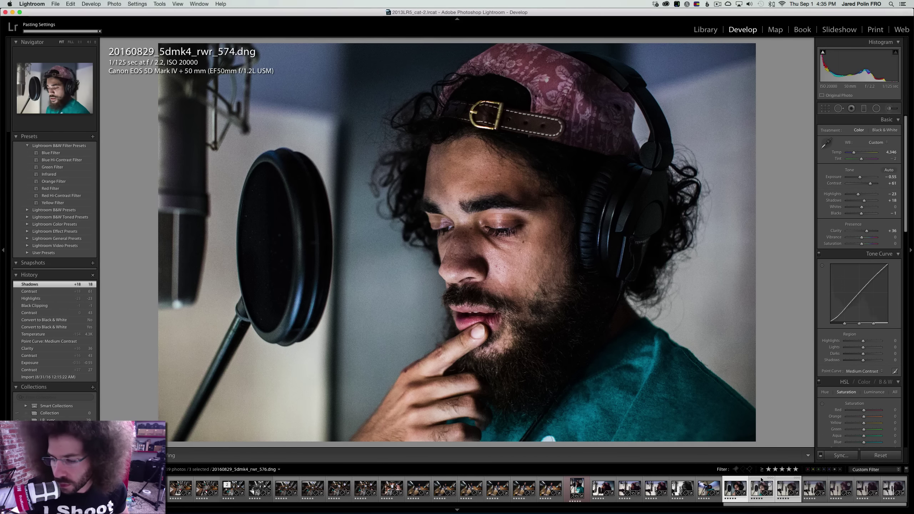
pyautogui.click(760, 488)
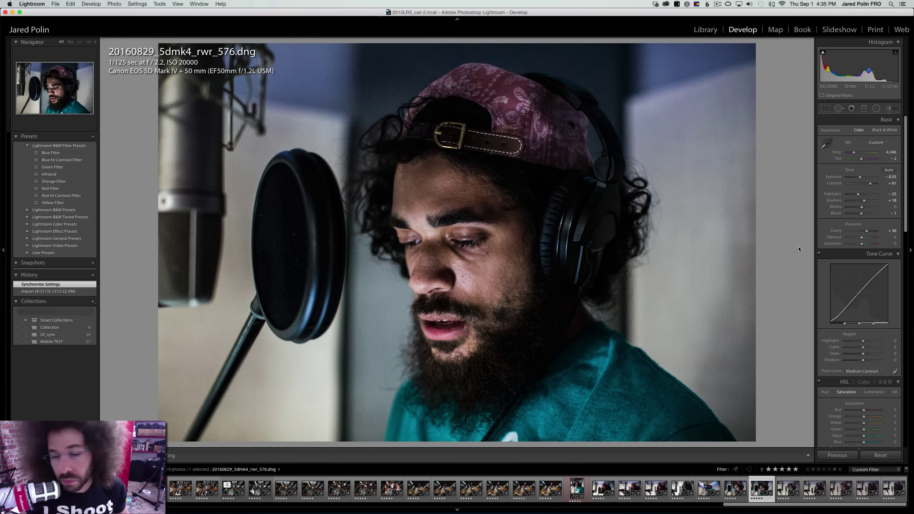
pyautogui.click(878, 131)
pyautogui.click(858, 130)
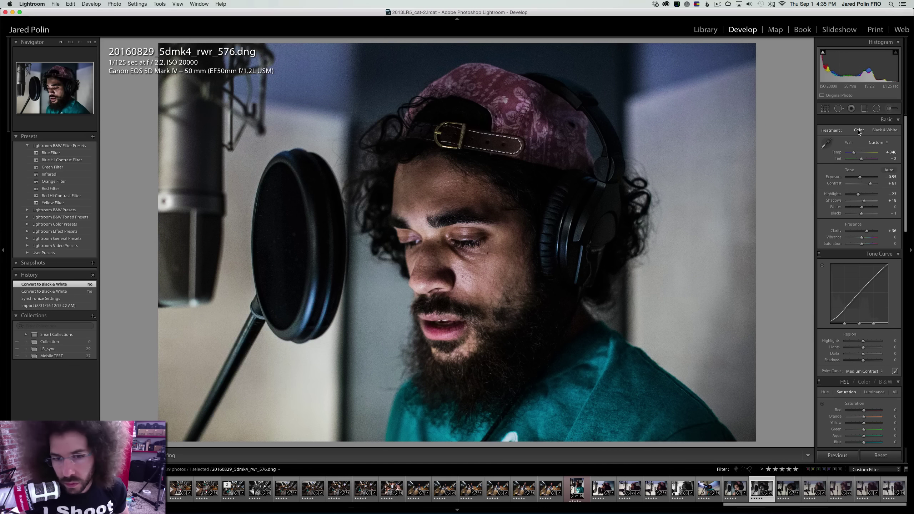
# Flip between photos 576 and 579 to compare, ending on 579
pyautogui.press('Right')
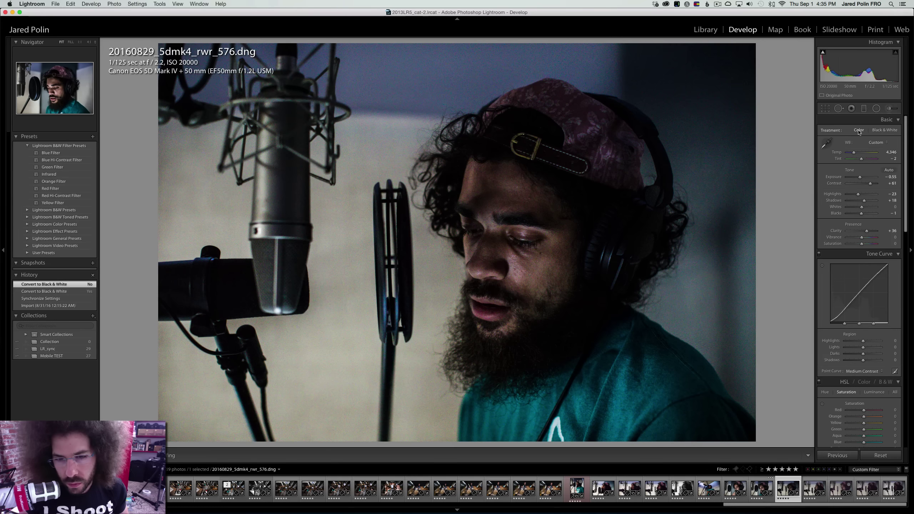
pyautogui.press('Left')
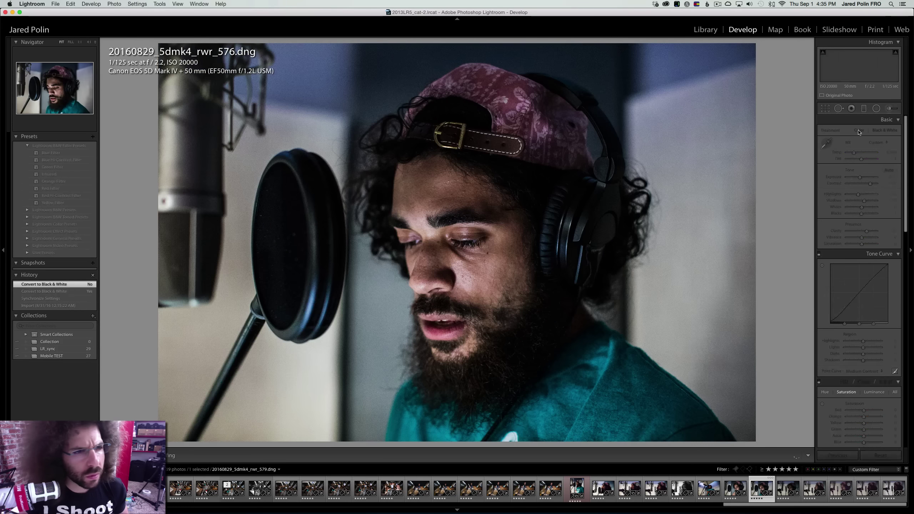
pyautogui.press('Right')
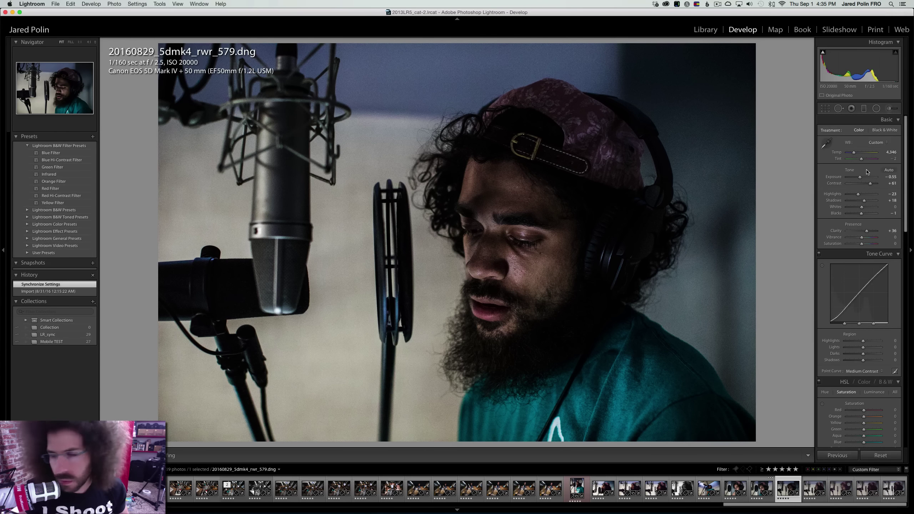
pyautogui.press('Left')
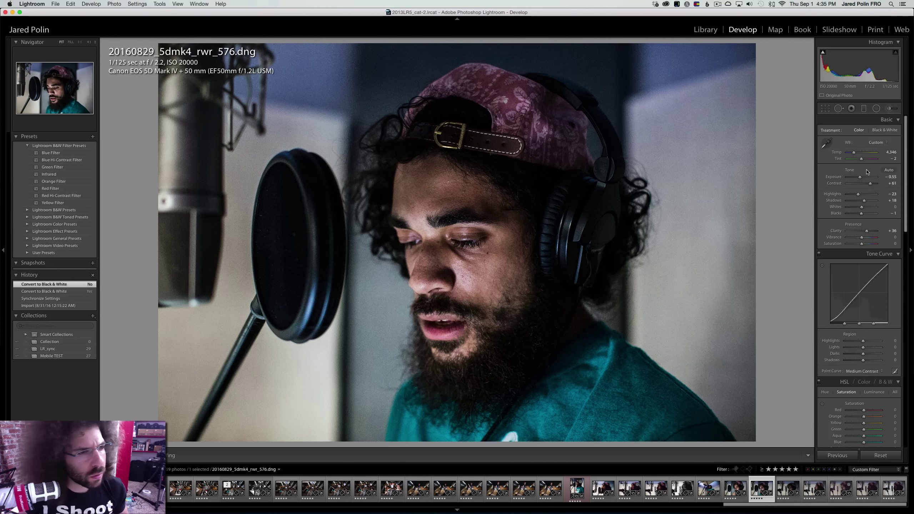
pyautogui.press('Right')
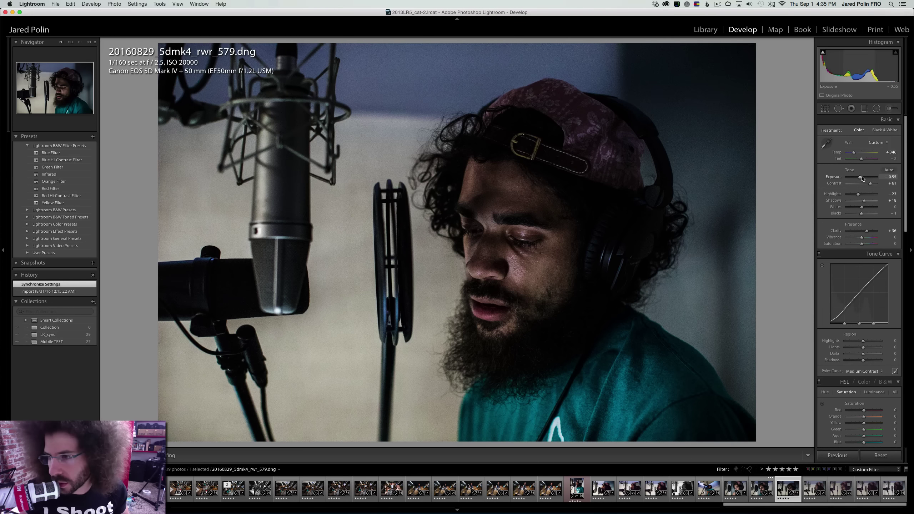
# Make photo 579 black and white with Exposure +0.25 and Contrast +69, and adjust Highlights
pyautogui.moveTo(863, 178); pyautogui.dragTo(863, 178)
pyautogui.press('v')
pyautogui.press('v')
pyautogui.press('v')
pyautogui.moveTo(871, 183); pyautogui.dragTo(874, 183)
pyautogui.moveTo(858, 194); pyautogui.dragTo(861, 195)
pyautogui.click(512, 232)
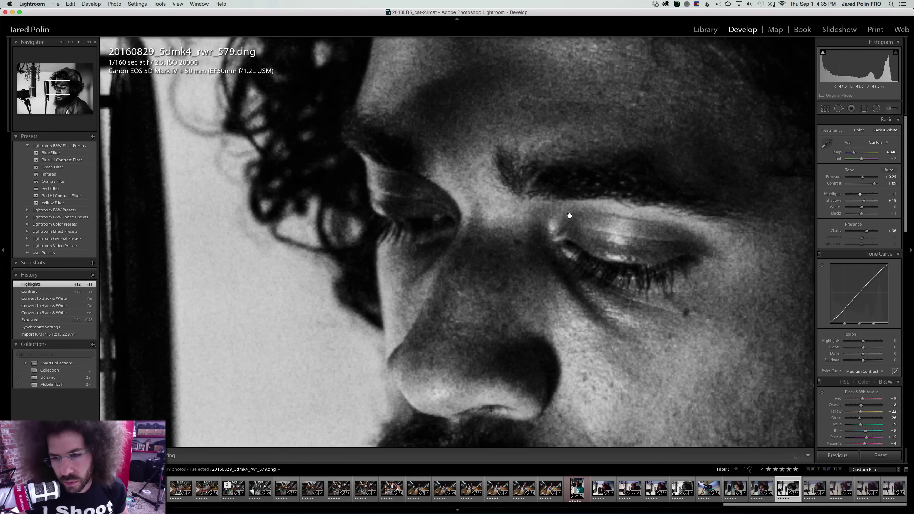
pyautogui.click(576, 216)
# Red-label photo 579 and the previous colour photo, then move on to photo 612
pyautogui.press('6')
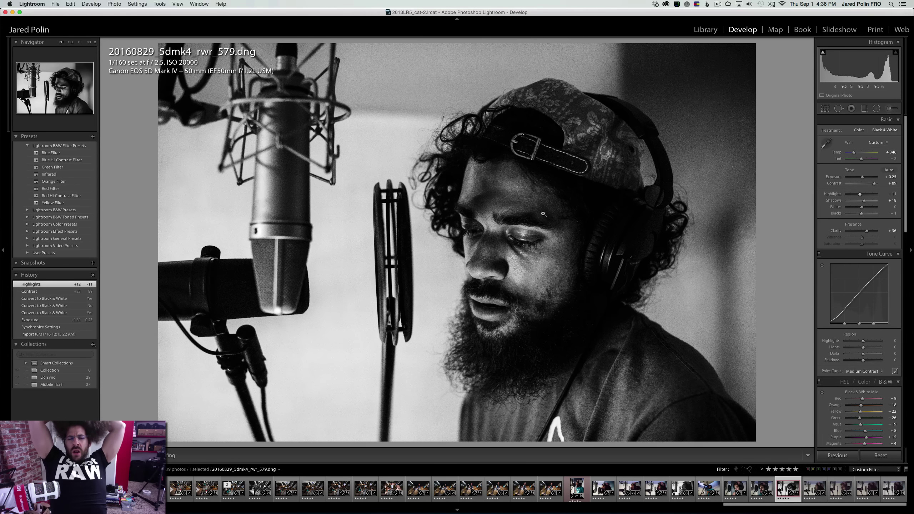
pyautogui.press('Left')
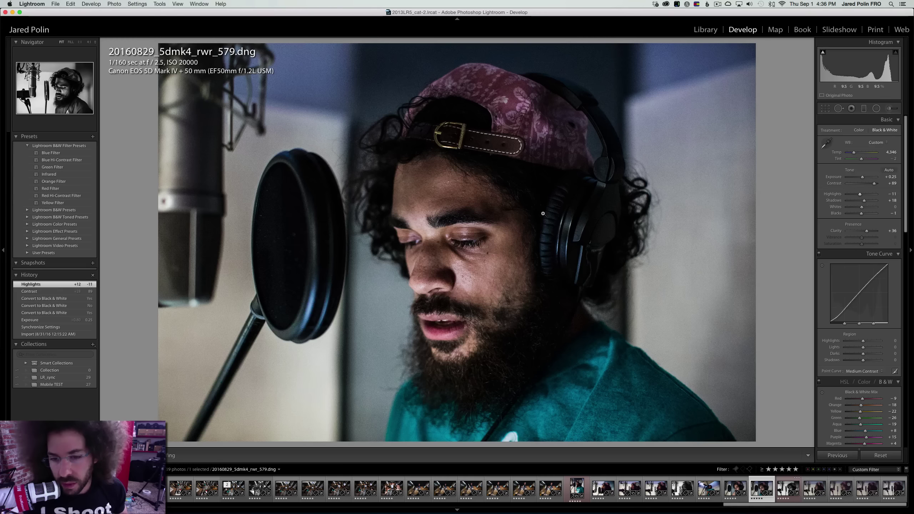
pyautogui.press('Right')
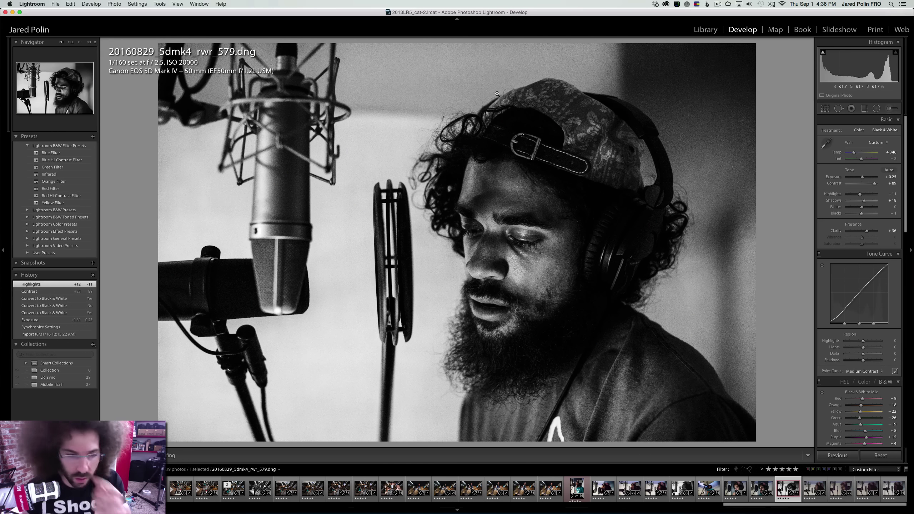
pyautogui.press('Left')
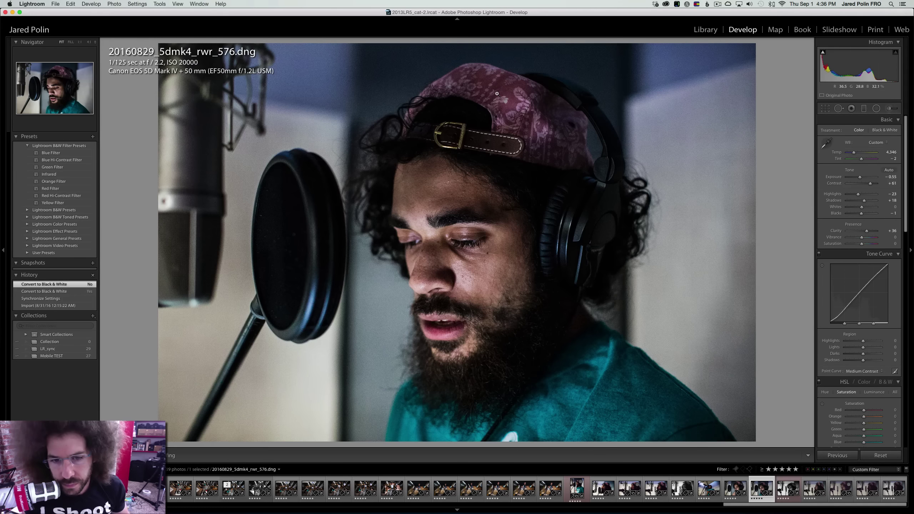
pyautogui.press('Right')
pyautogui.press('Right')
pyautogui.press('Left')
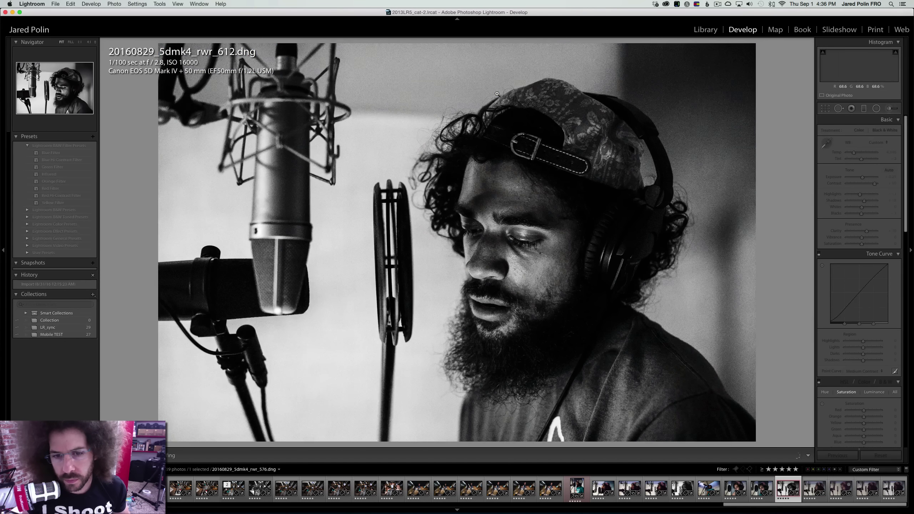
pyautogui.press('Left')
pyautogui.press('6')
pyautogui.press('Right')
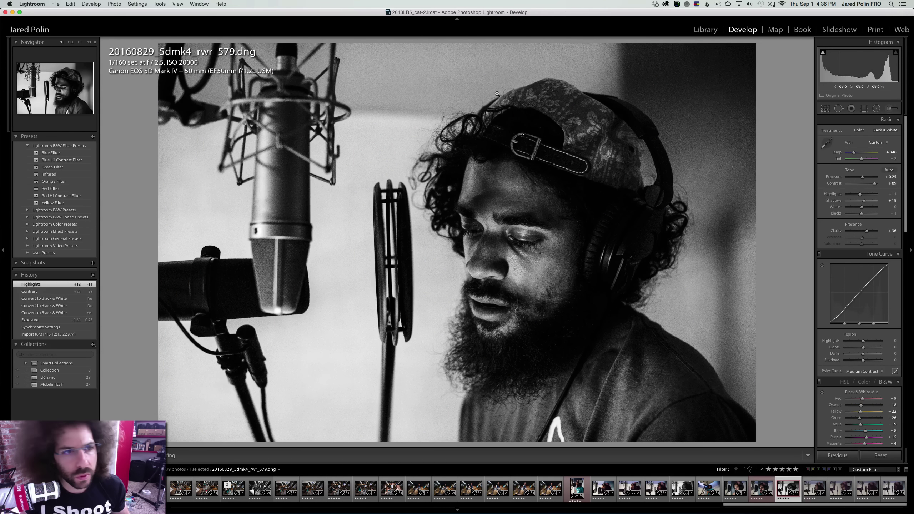
pyautogui.press('Right')
pyautogui.press('5')
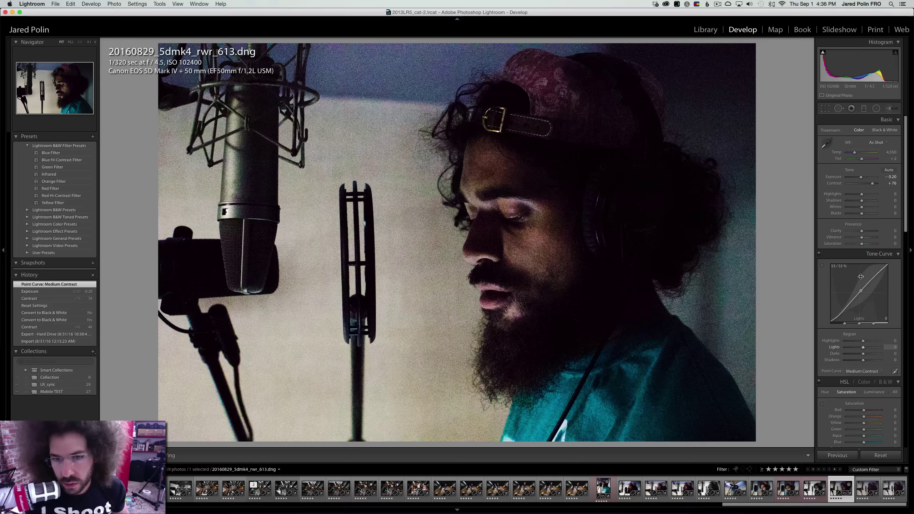
# Keep photo 613 in colour with Clarity +26 and Shadows +20, undo the exposure change, and tweak Temp
pyautogui.click(865, 231)
pyautogui.click(879, 130)
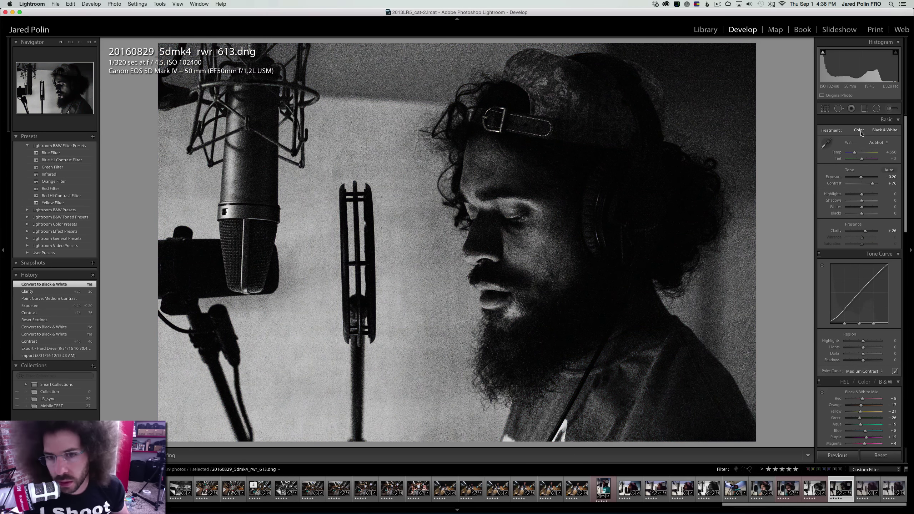
pyautogui.click(861, 131)
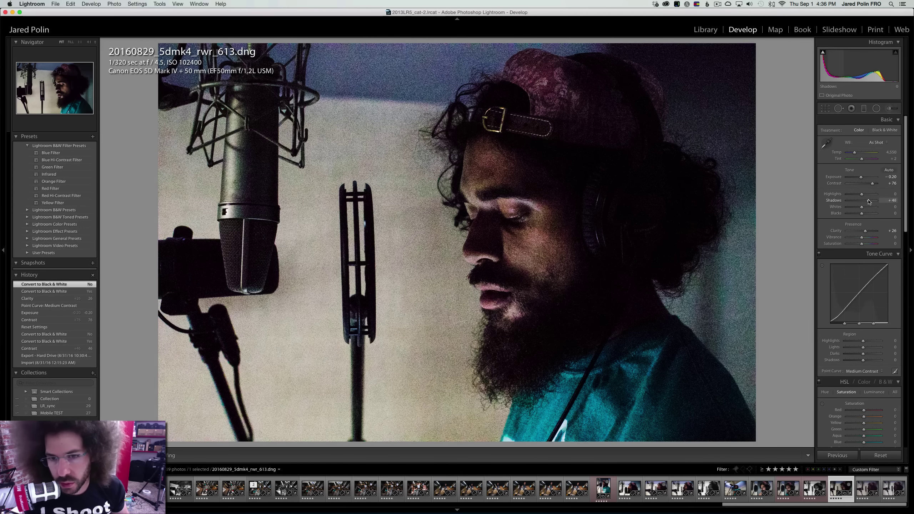
pyautogui.moveTo(868, 201); pyautogui.dragTo(861, 178)
pyautogui.press('super+z')
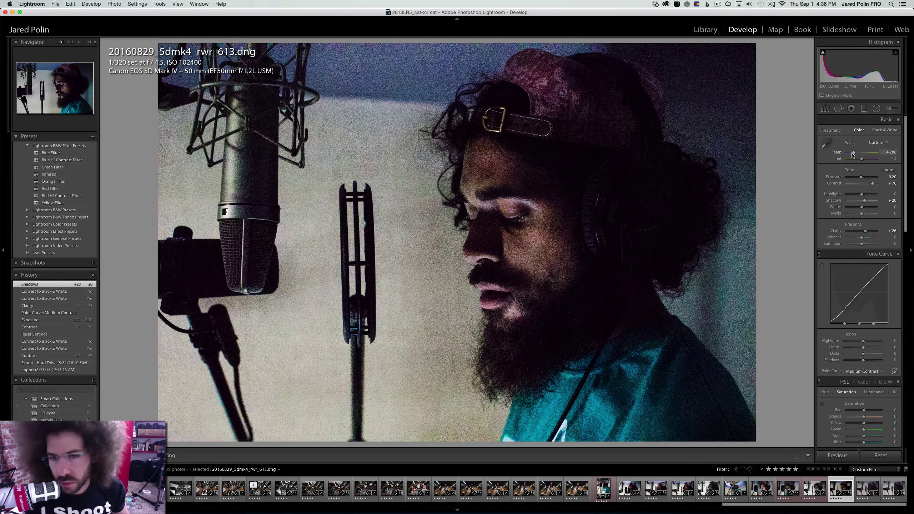
pyautogui.moveTo(854, 153); pyautogui.dragTo(855, 153)
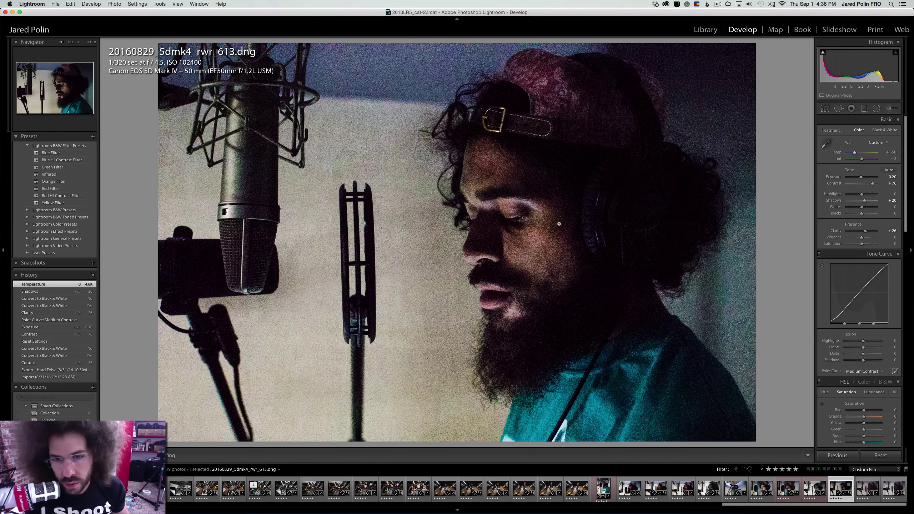
pyautogui.click(525, 217)
pyautogui.click(525, 218)
# Reset photo 627, raise Exposure to +0.40, and try the Medium Contrast curve before returning to Linear
pyautogui.press('Right')
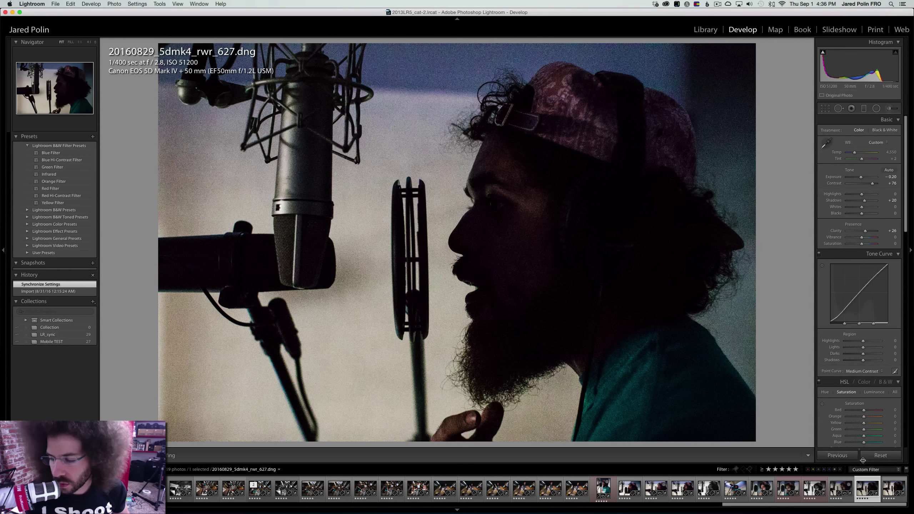
pyautogui.click(881, 456)
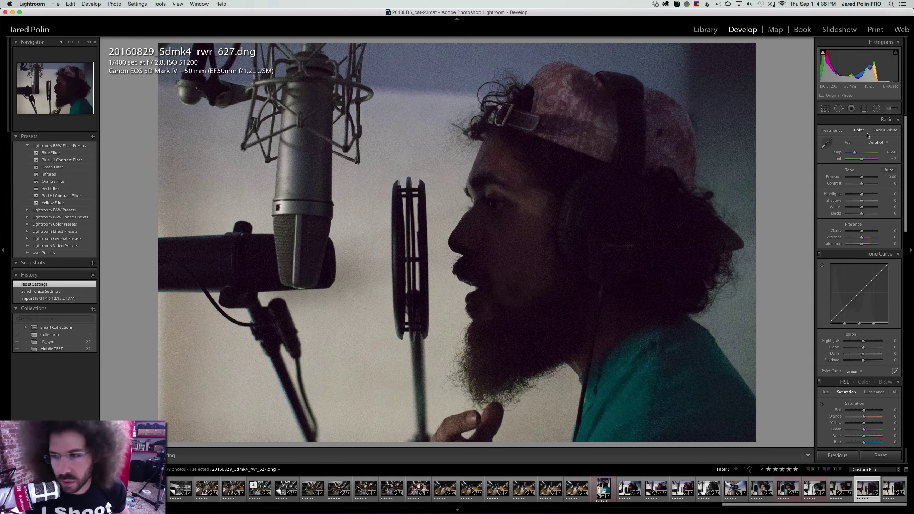
pyautogui.moveTo(863, 176); pyautogui.dragTo(874, 185)
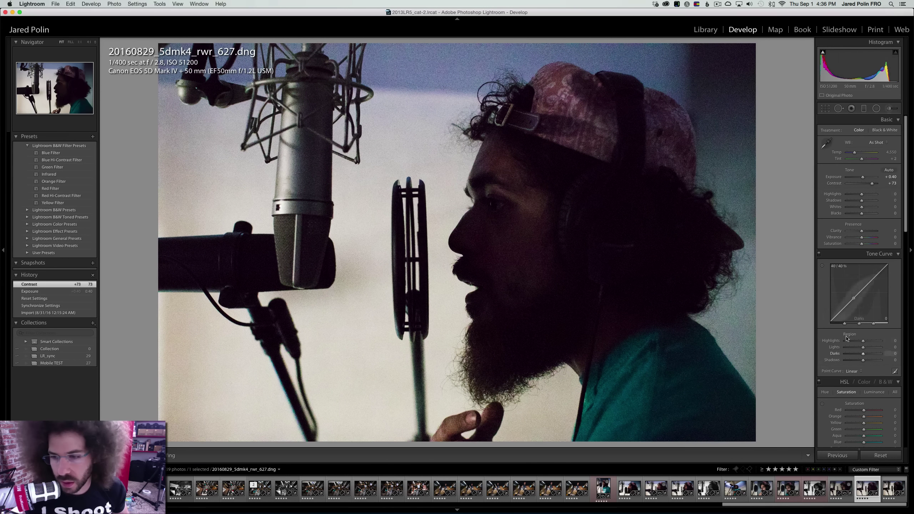
pyautogui.click(853, 371)
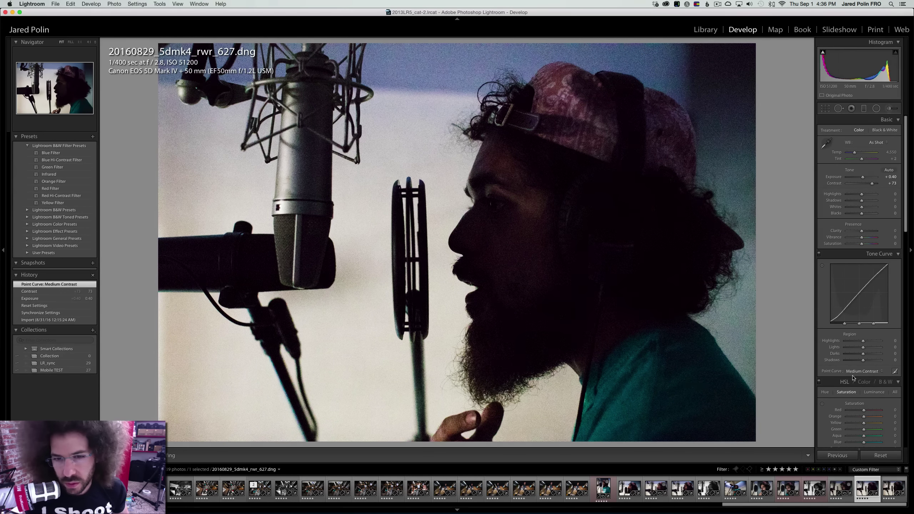
pyautogui.click(860, 372)
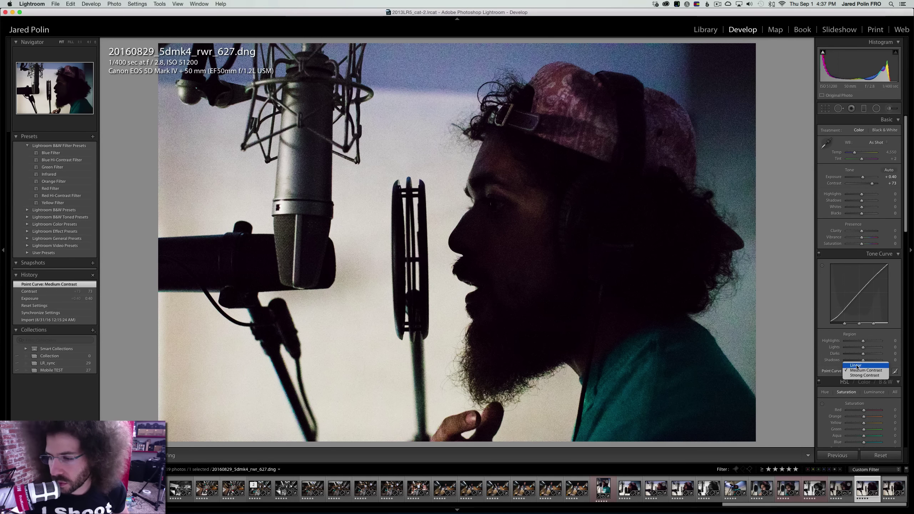
pyautogui.click(857, 366)
# Make 627 black and white (Exposure +0.05, Contrast +69, Clarity +14), then reset photo _631 to defaults
pyautogui.moveTo(859, 178); pyautogui.dragTo(862, 178)
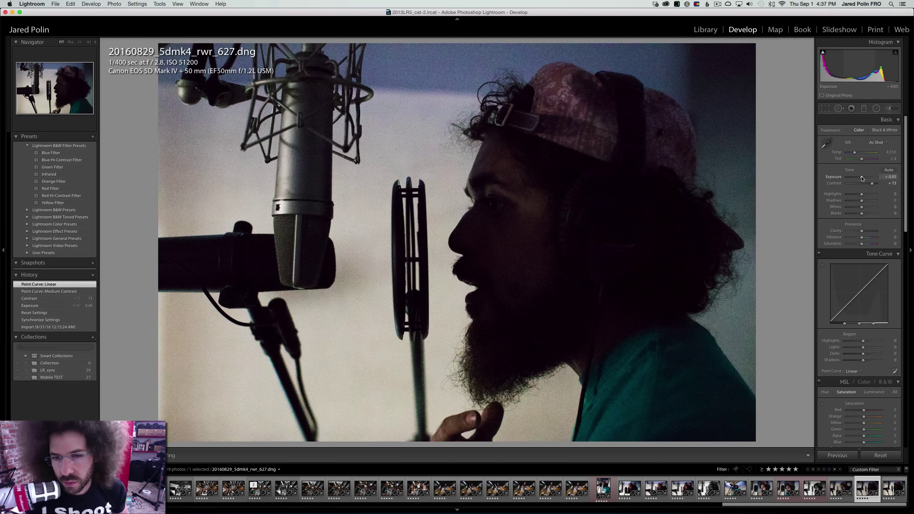
pyautogui.press('v')
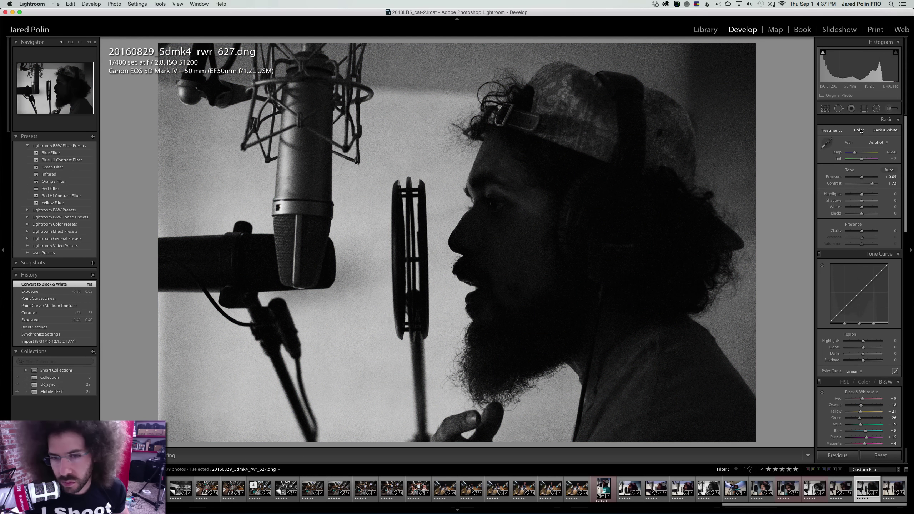
pyautogui.moveTo(875, 183); pyautogui.dragTo(872, 183)
pyautogui.moveTo(862, 231); pyautogui.dragTo(868, 201)
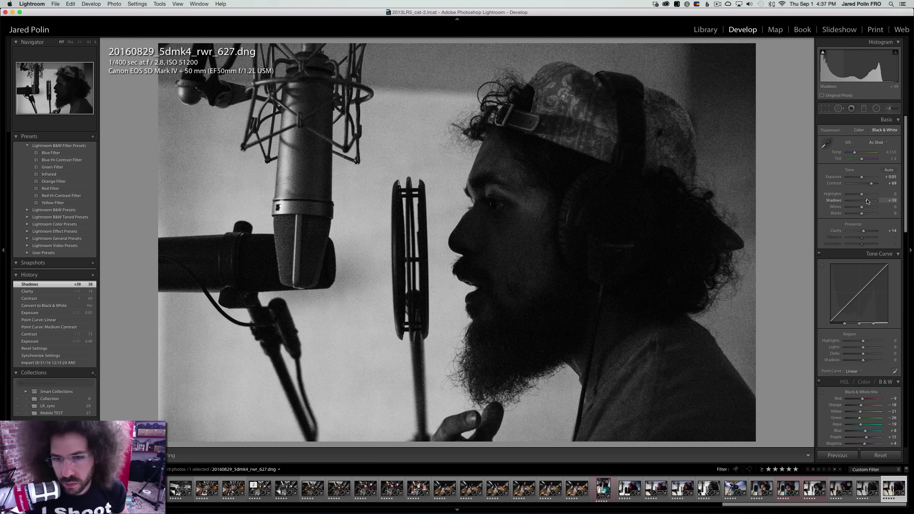
pyautogui.press('Right')
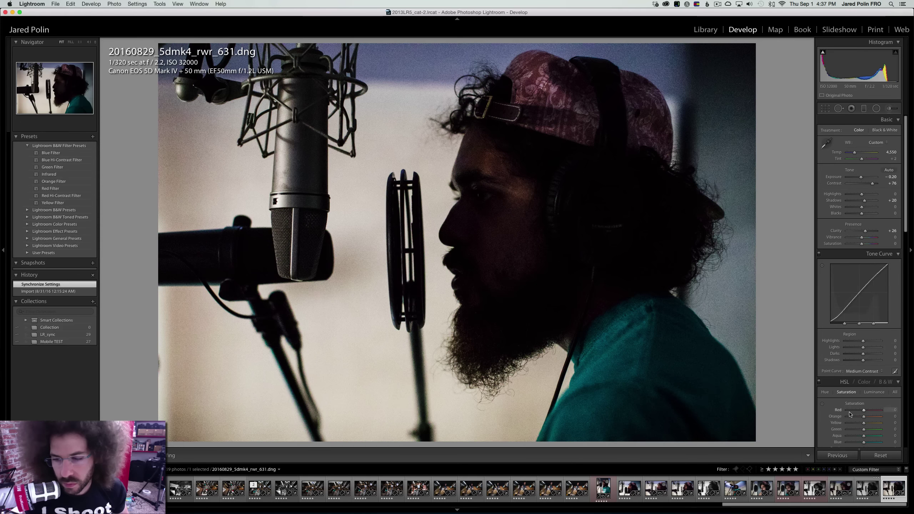
pyautogui.click(879, 456)
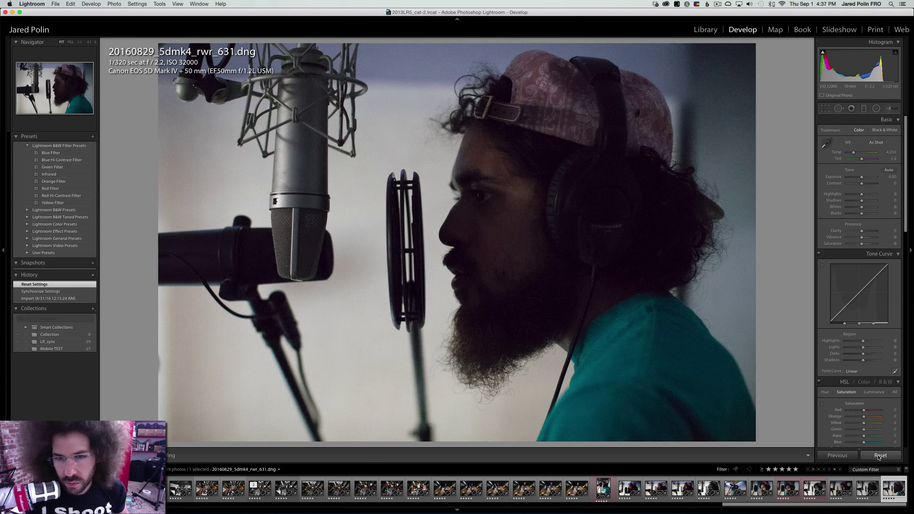
# Give photo _631 Contrast +26, then browse back via _613 to the black-and-white shot _627
pyautogui.moveTo(850, 183); pyautogui.dragTo(863, 179)
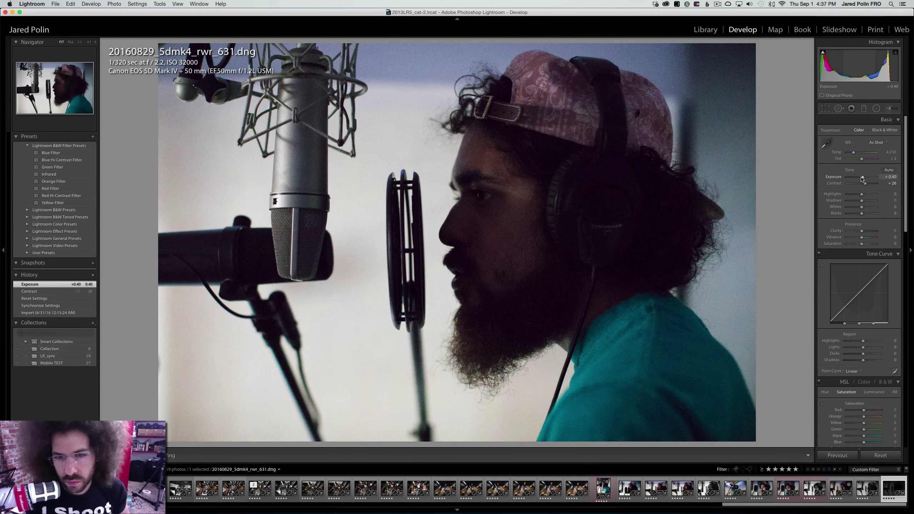
pyautogui.press('super+z')
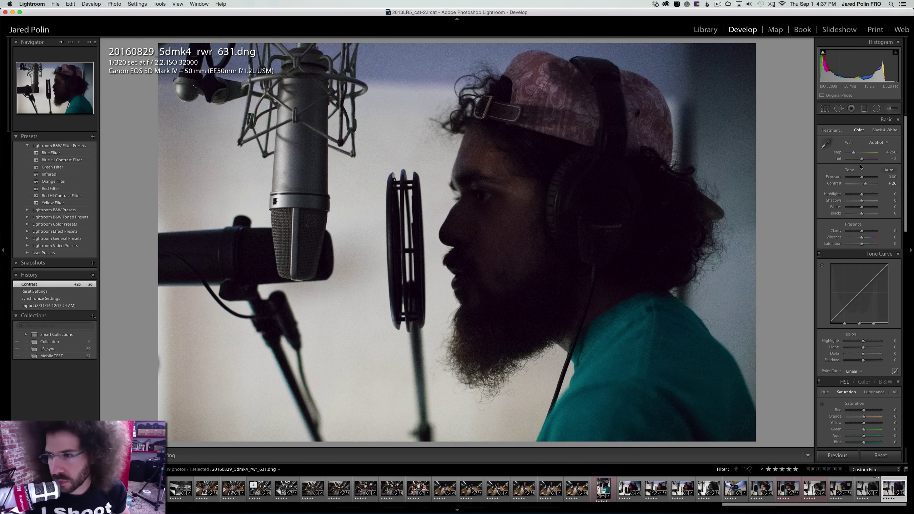
pyautogui.press('Left')
pyautogui.press('Left')
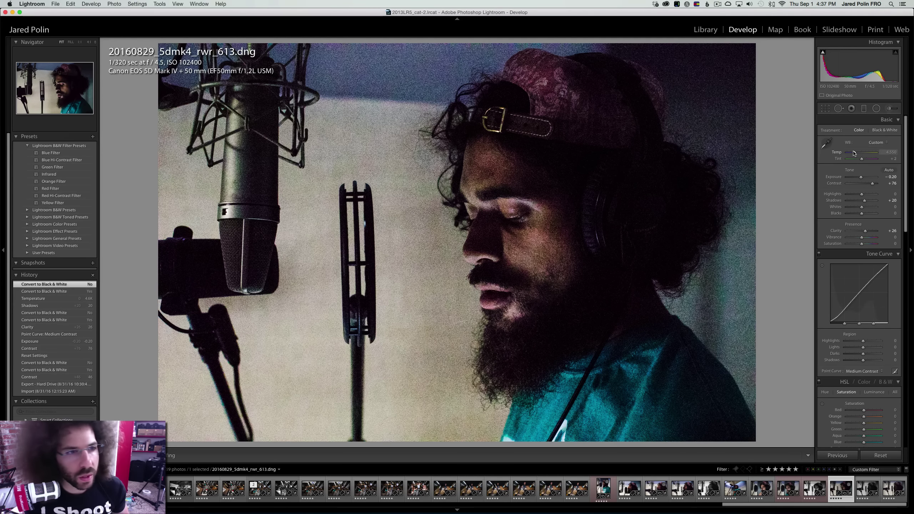
pyautogui.press('Right')
pyautogui.press('Left')
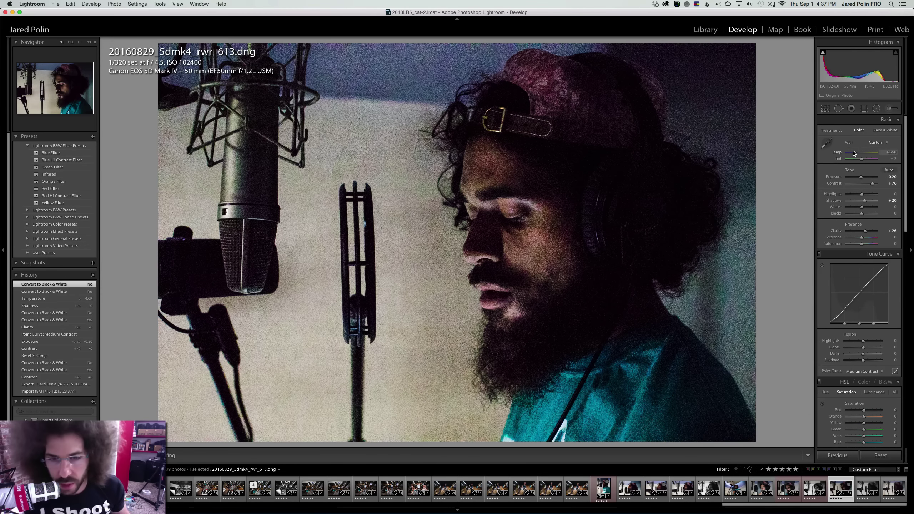
pyautogui.press('Right')
pyautogui.press('Right')
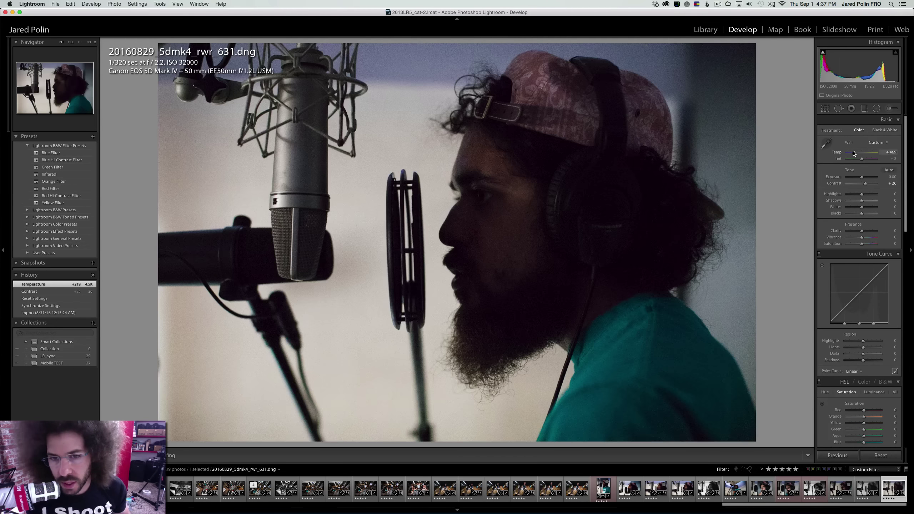
pyautogui.press('0')
pyautogui.press('Left')
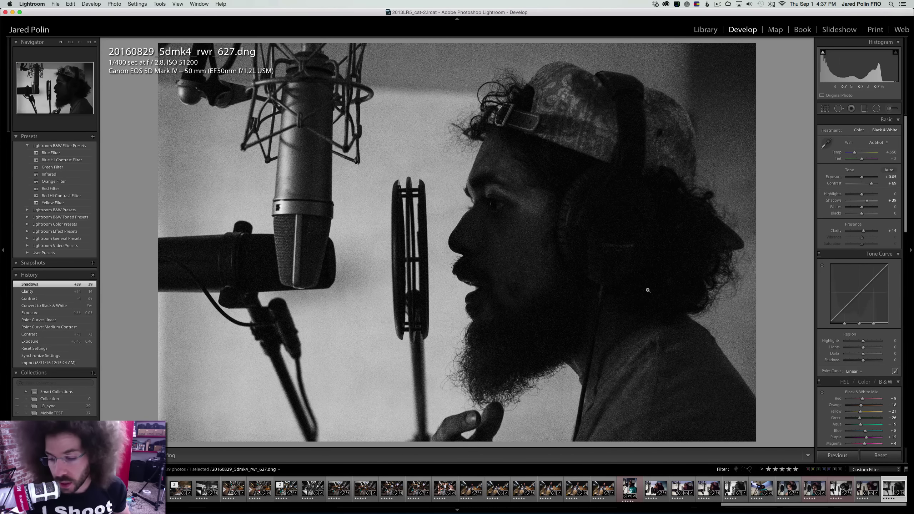
pyautogui.scroll(15, 432, 486)
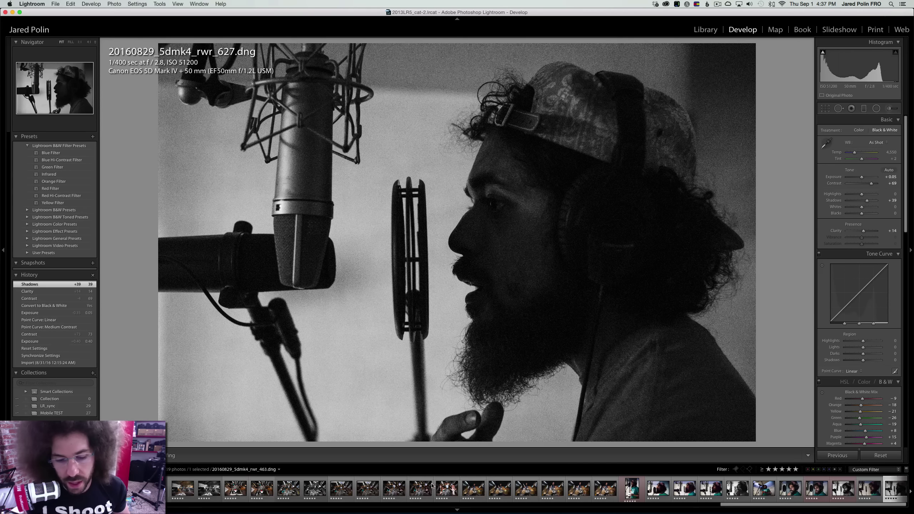
pyautogui.scroll(10, 433, 486)
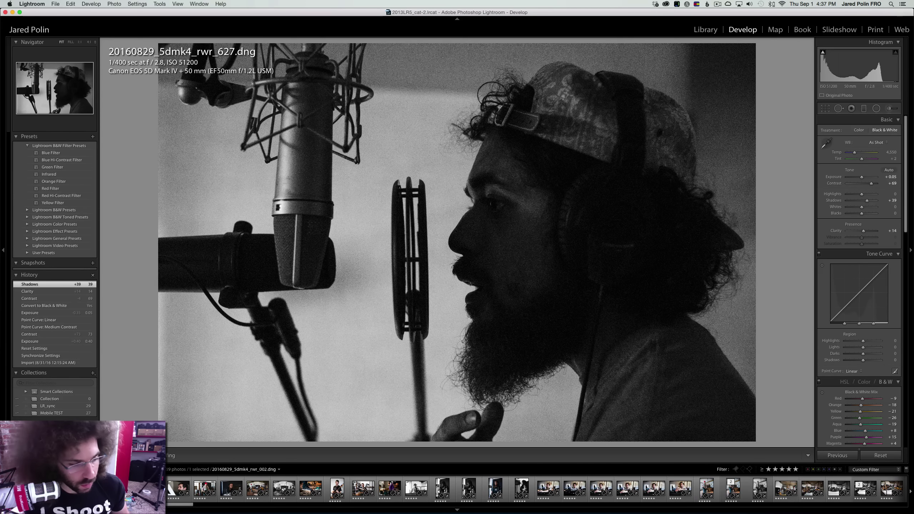
# Open the wide band room photo _002 and give it a red label
pyautogui.click(179, 488)
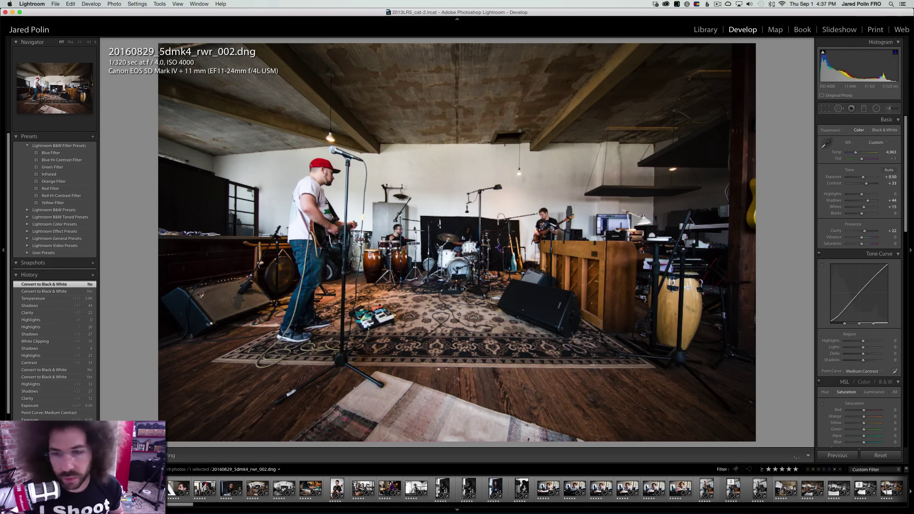
pyautogui.click(718, 4)
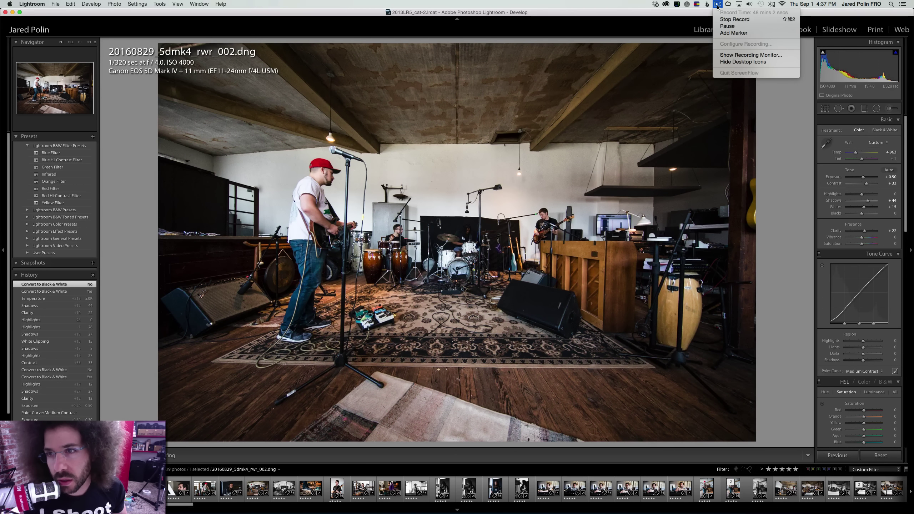
pyautogui.click(629, 9)
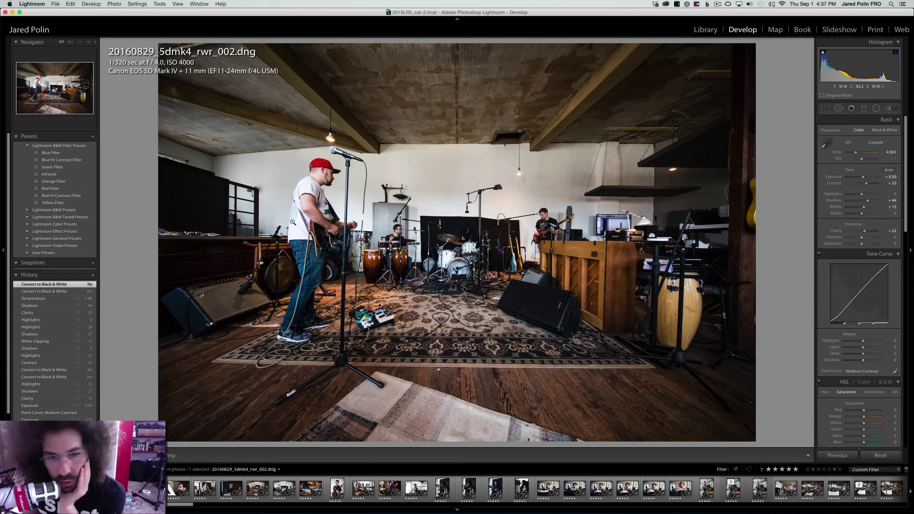
pyautogui.press('6')
pyautogui.press('Right')
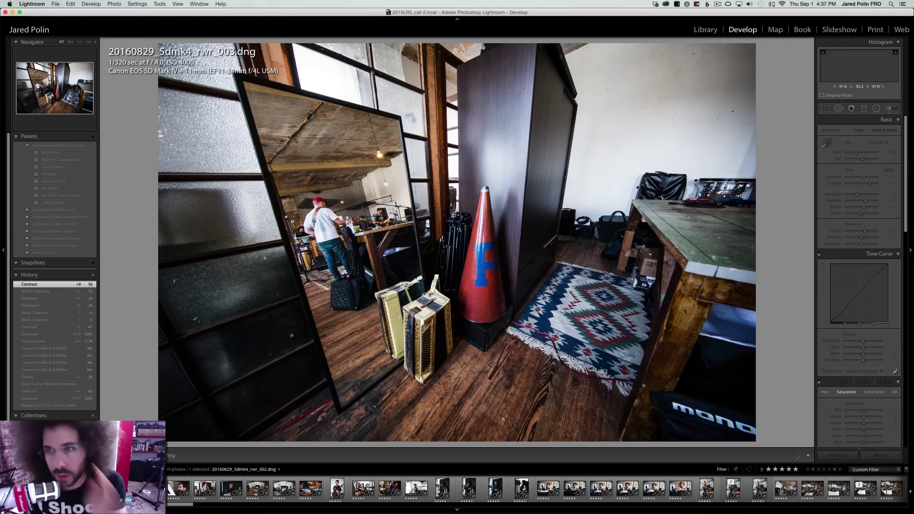
# In the Library, red-label photos _003 and _010
pyautogui.click(706, 28)
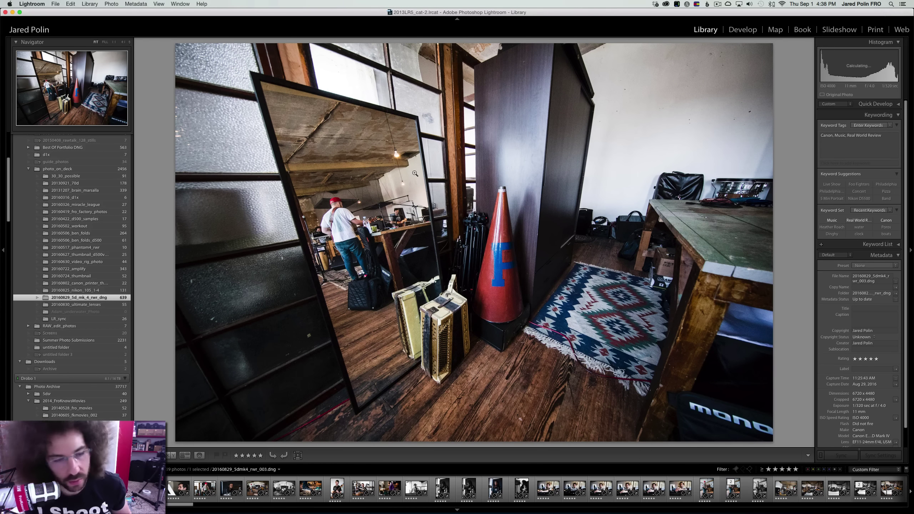
pyautogui.press('6')
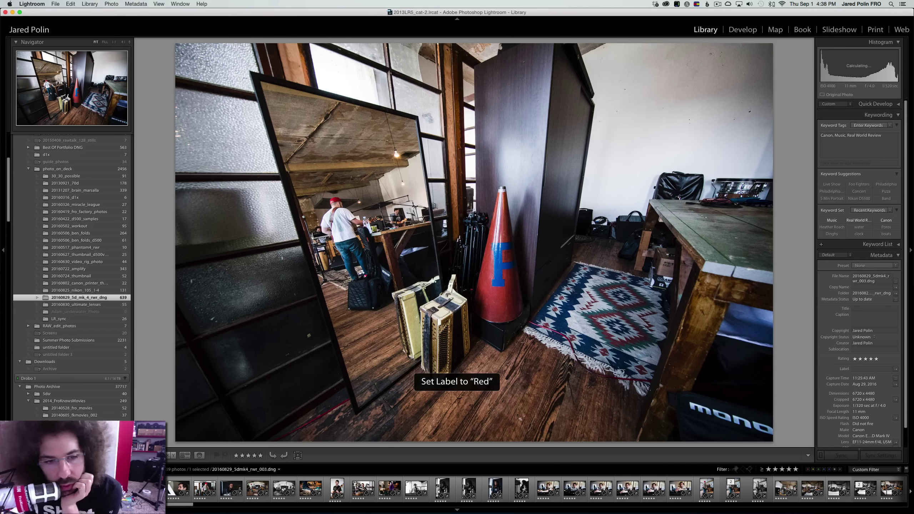
pyautogui.press('Right')
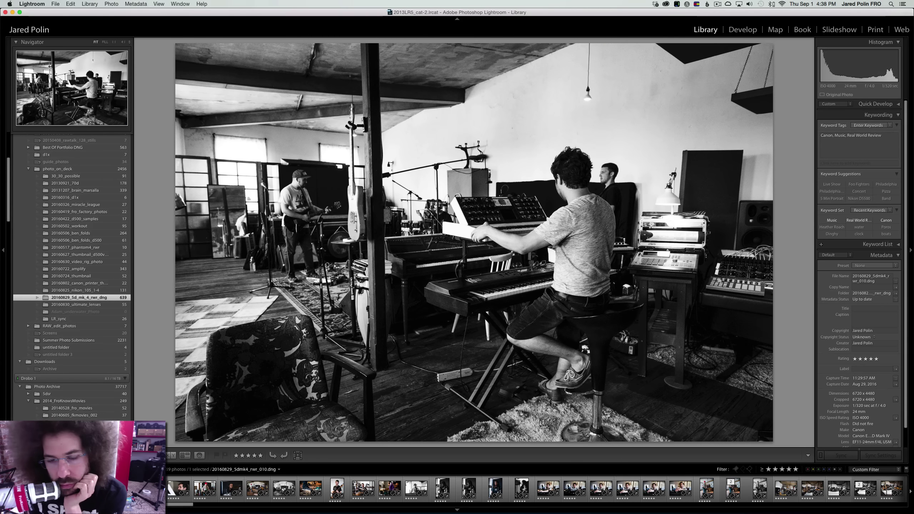
pyautogui.press('6')
pyautogui.press('Right')
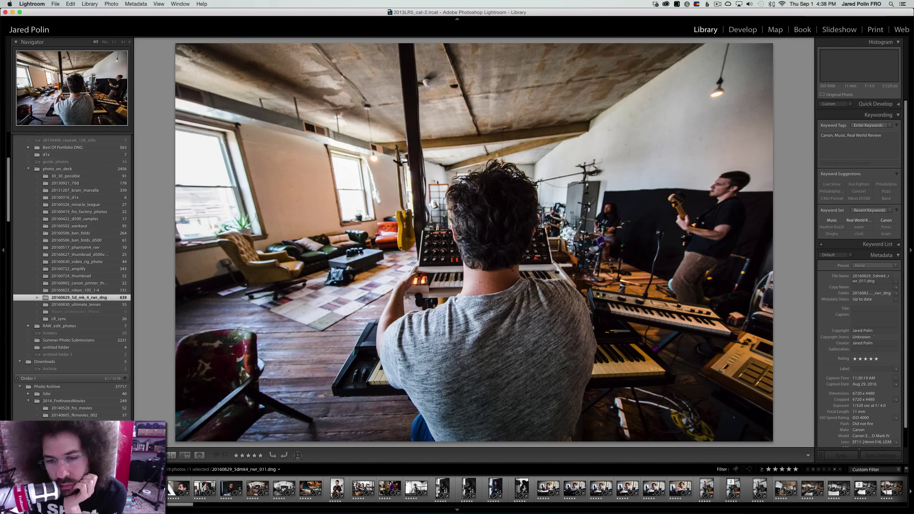
# Create a black-and-white virtual copy of photo _011, comparing it with the colour version
pyautogui.press('v')
pyautogui.press('super+apostrophe')
pyautogui.press('v')
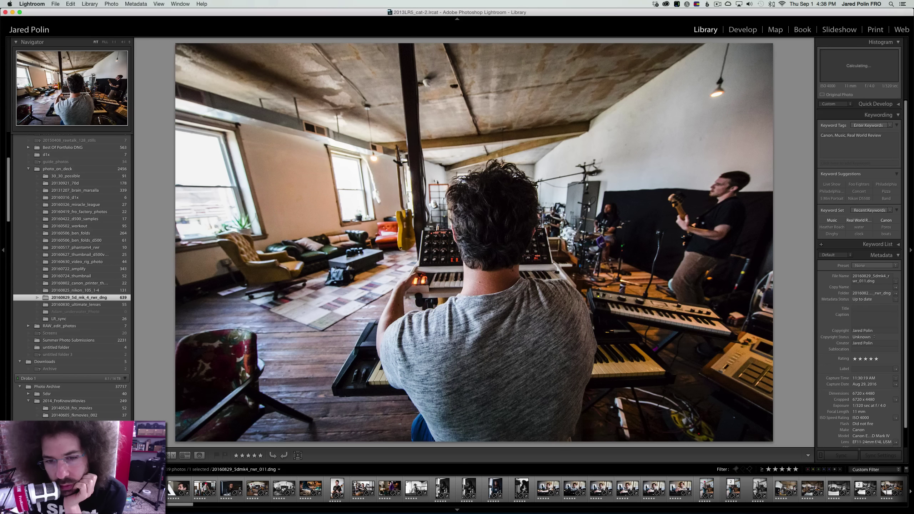
pyautogui.press('v')
pyautogui.press('super+z')
pyautogui.press('super+z')
pyautogui.press('super+z')
pyautogui.press('super+z')
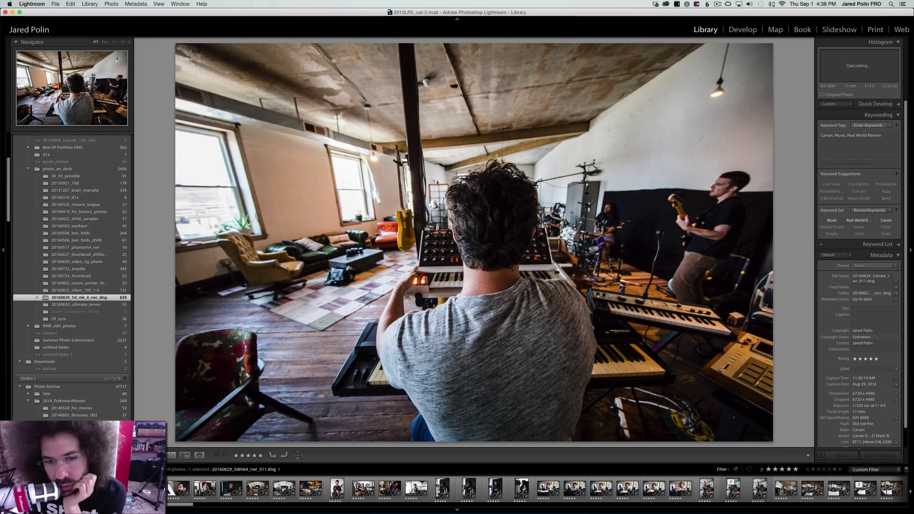
pyautogui.press('super+shift+z')
pyautogui.press('super+shift+z')
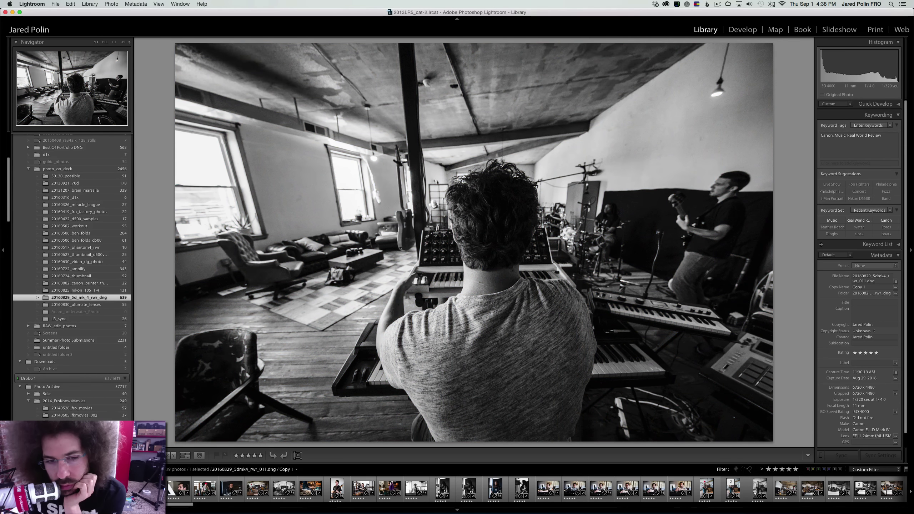
pyautogui.press('v')
pyautogui.press('v')
pyautogui.press('v')
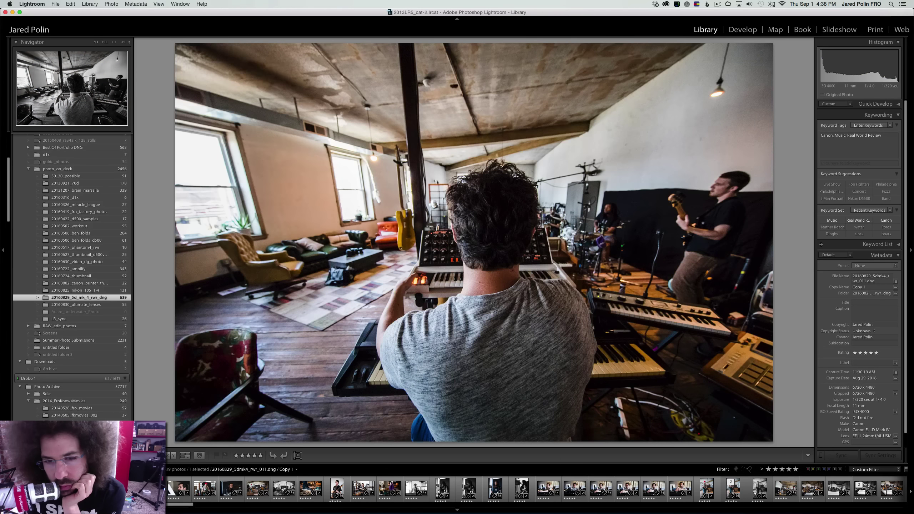
# Step through photos _025 to _057 and red-label the drummer portrait _070
pyautogui.press('Right')
pyautogui.press('Right')
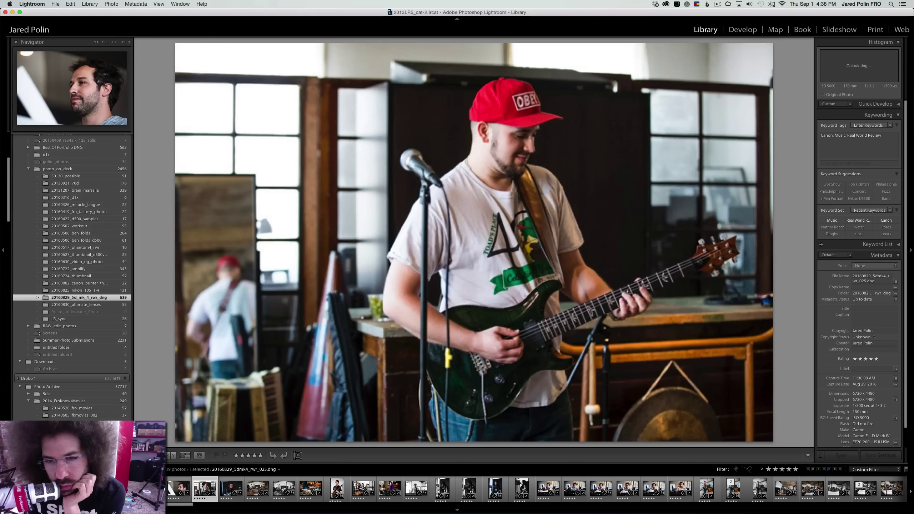
pyautogui.press('Right')
pyautogui.press('Right')
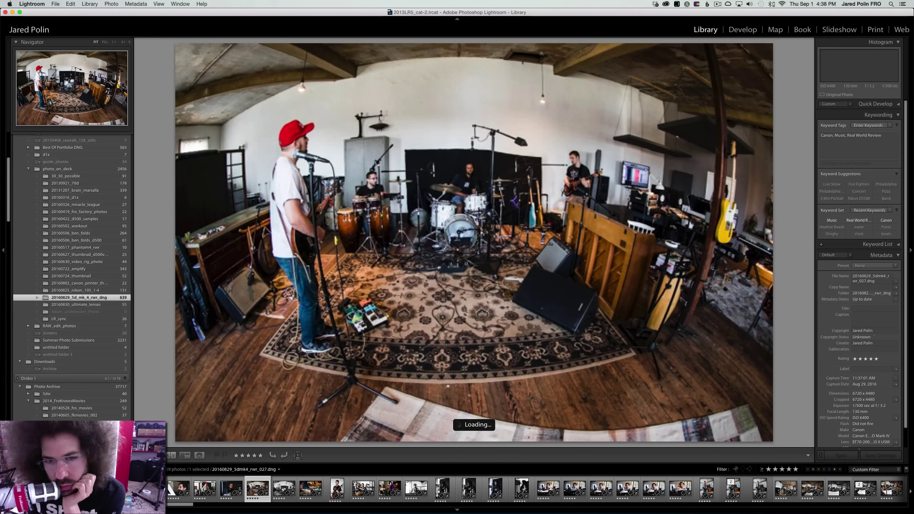
pyautogui.press('Right')
pyautogui.press('Right')
pyautogui.press('Right')
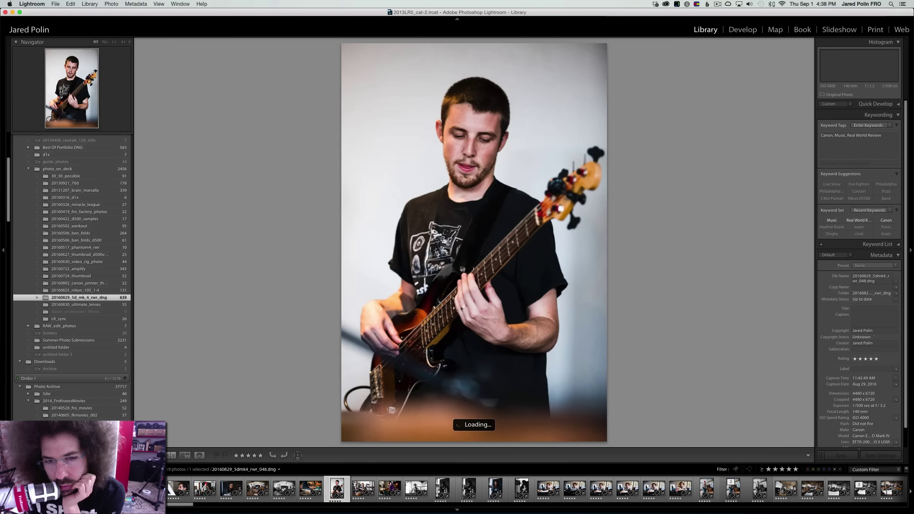
pyautogui.press('Right')
pyautogui.press('Right')
pyautogui.press('Right')
pyautogui.press('Right')
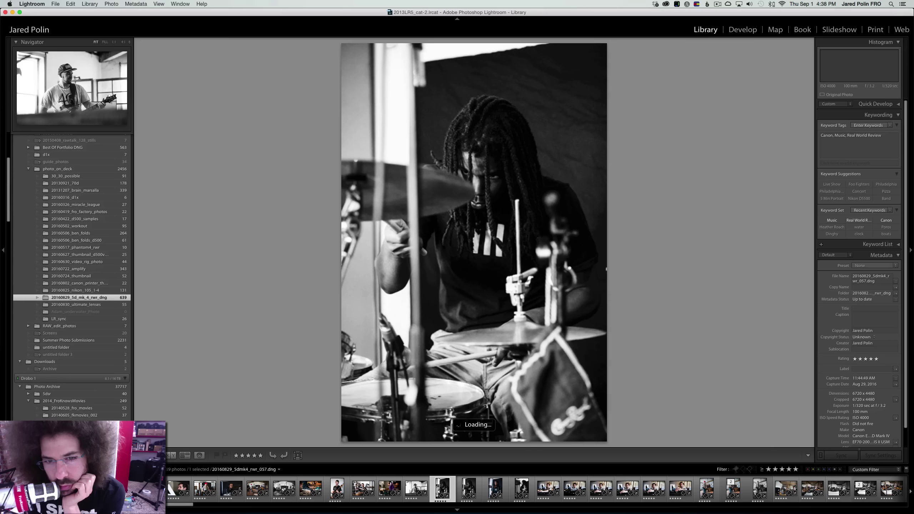
pyautogui.press('Right')
pyautogui.press('Right')
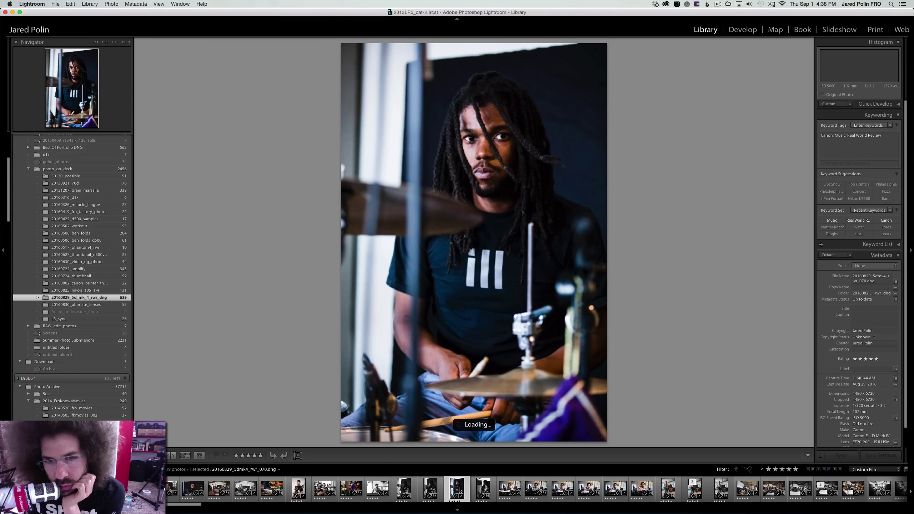
pyautogui.press('6')
pyautogui.press('Right')
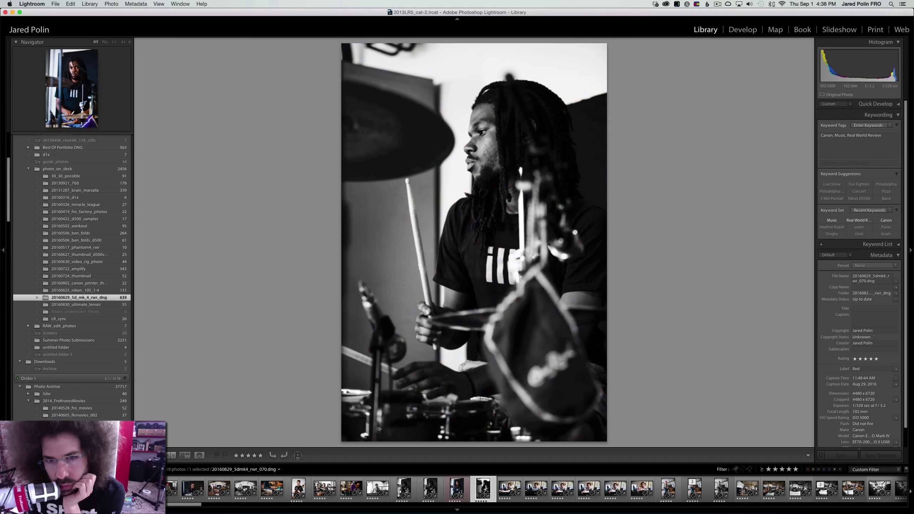
pyautogui.press('Left')
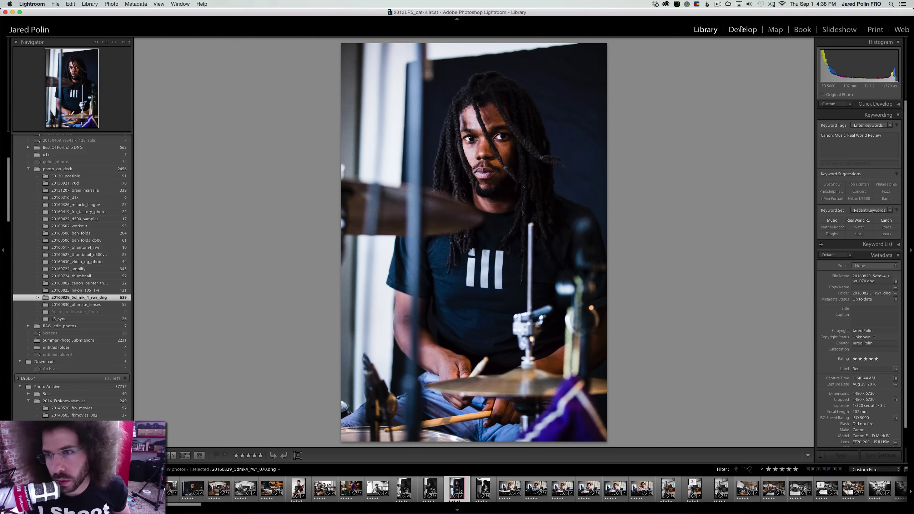
# Revert the drummer portrait _070 to Contrast +56 via History, keeping the temperature at 4.3K
pyautogui.click(741, 29)
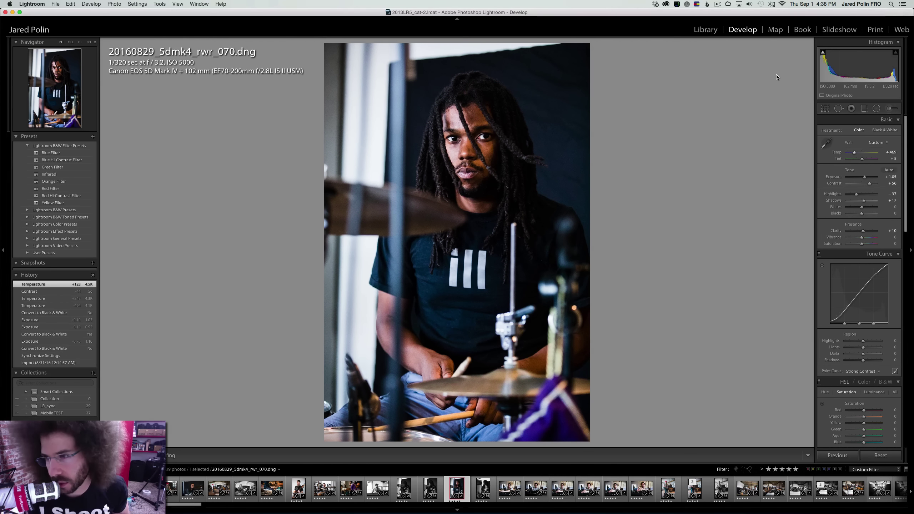
pyautogui.press('super+z')
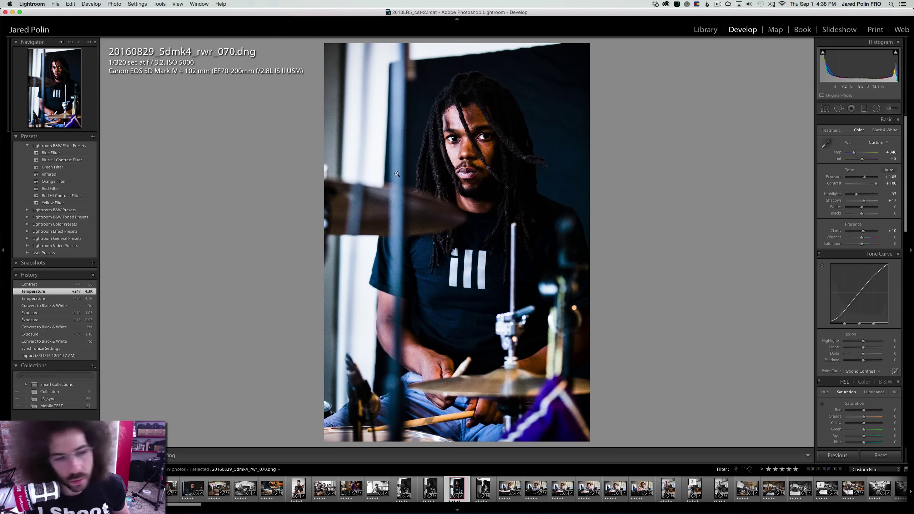
pyautogui.click(36, 285)
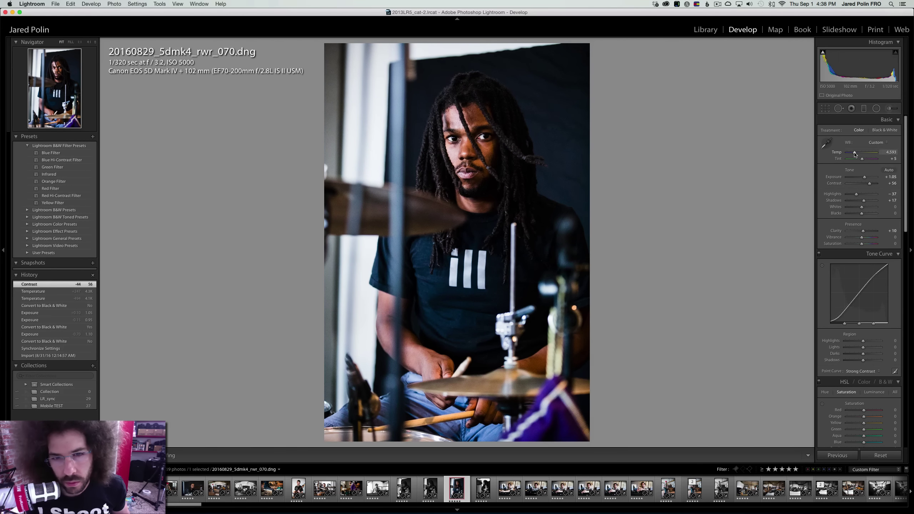
pyautogui.click(854, 153)
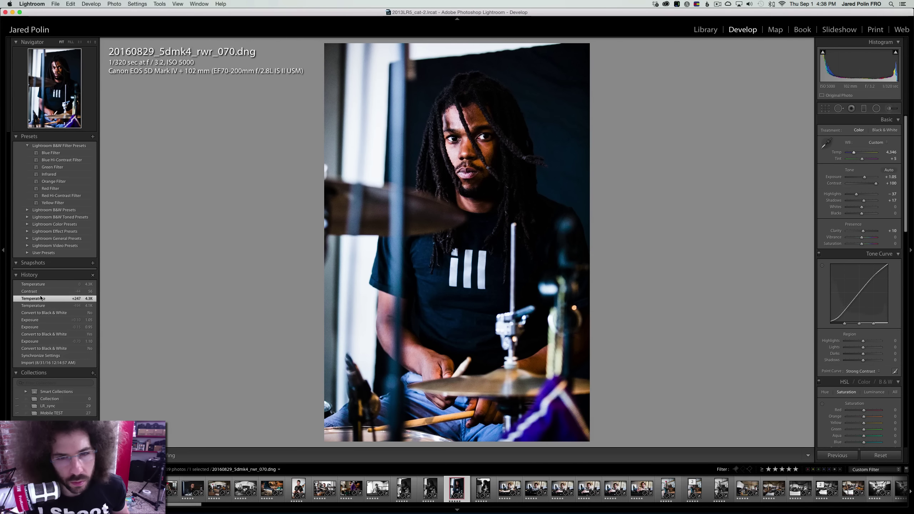
pyautogui.click(45, 293)
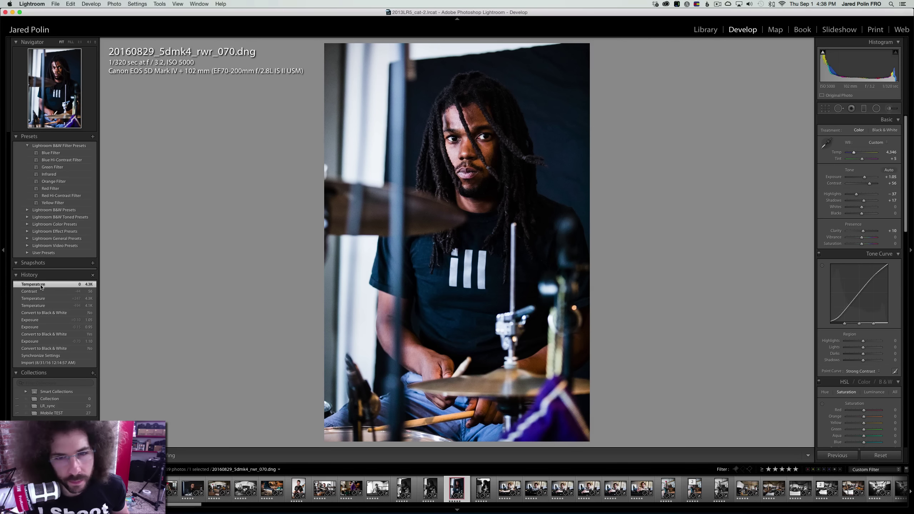
# Step through the next Library photos, adding and then removing a red label on one
pyautogui.click(705, 29)
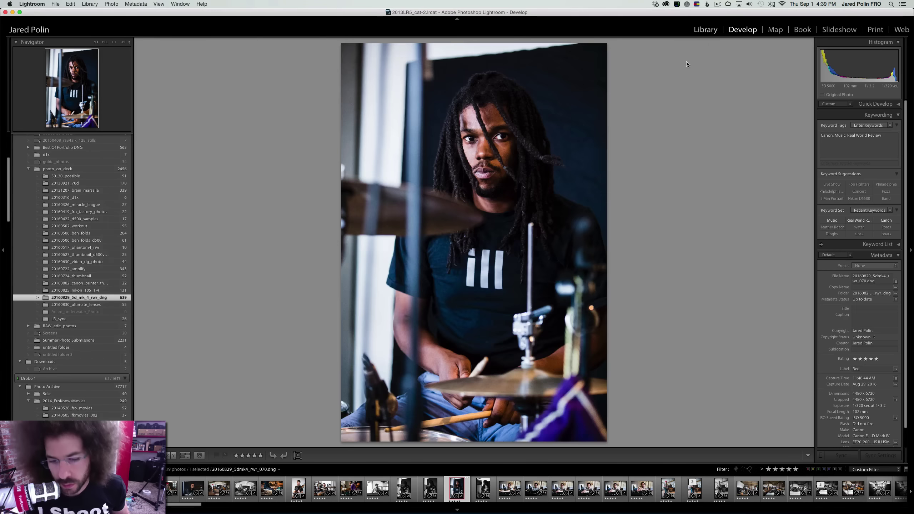
pyautogui.press('Right')
pyautogui.press('Right')
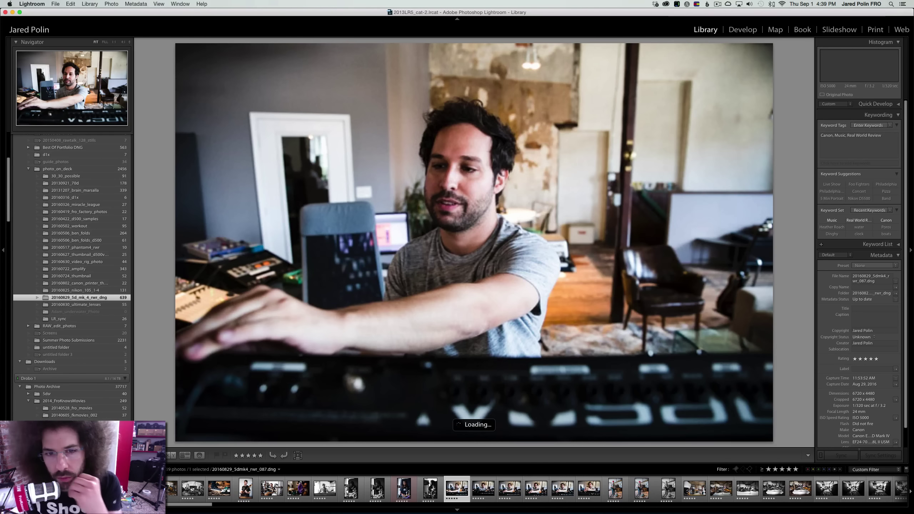
pyautogui.press('Right')
pyautogui.press('Right')
pyautogui.press('Right')
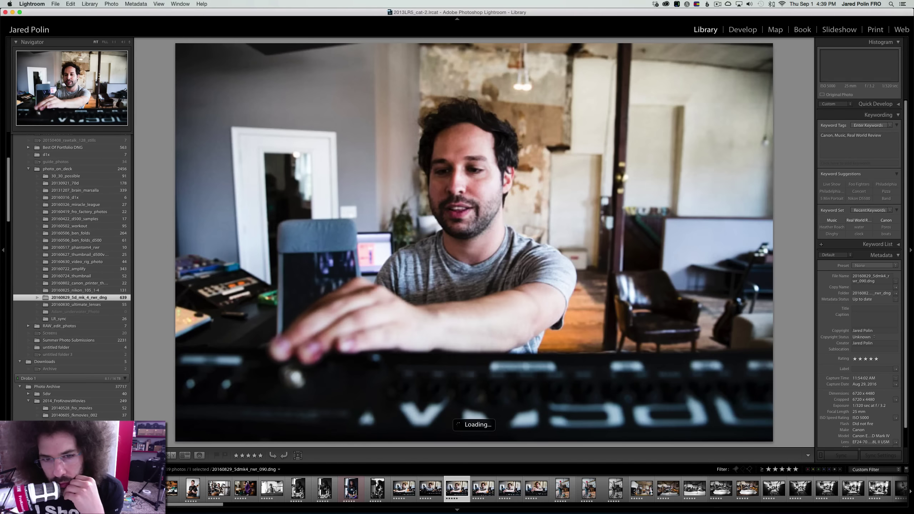
pyautogui.press('Right')
pyautogui.press('6')
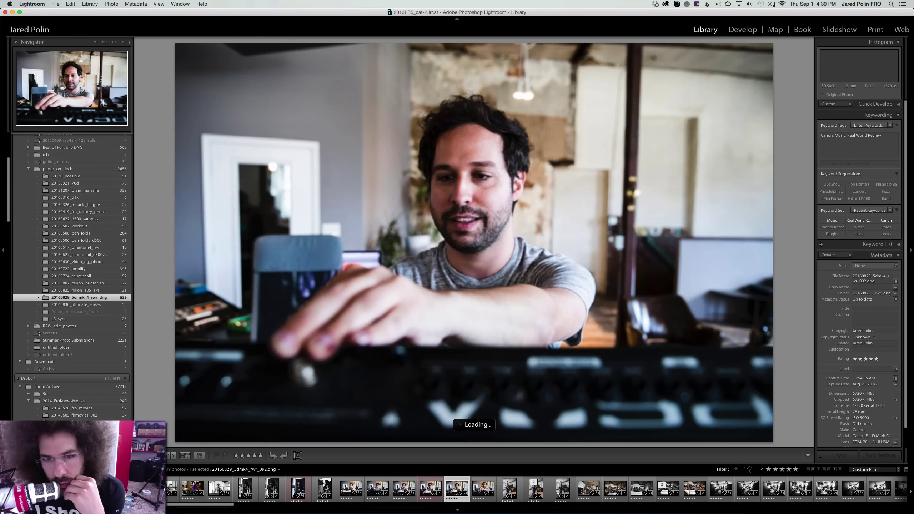
pyautogui.press('Right')
pyautogui.press('Left')
pyautogui.press('6')
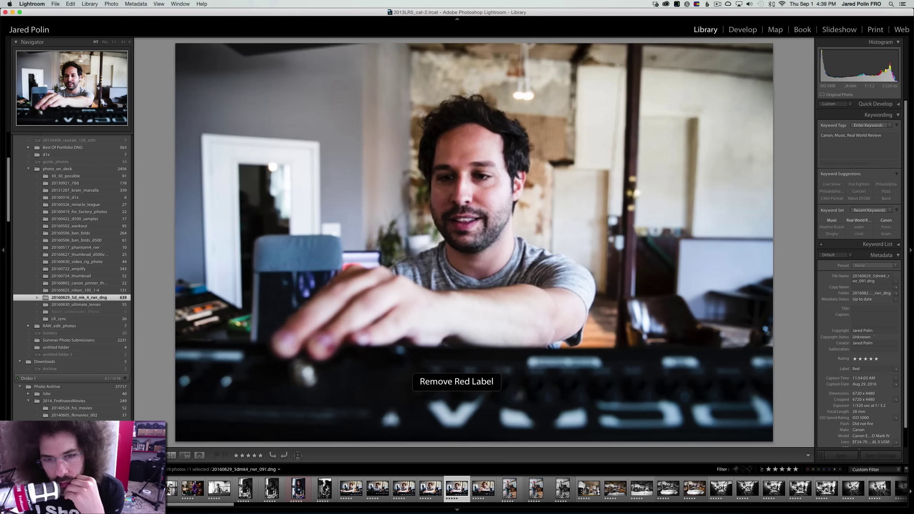
pyautogui.press('Right')
pyautogui.press('Right')
pyautogui.press('6')
pyautogui.press('Right')
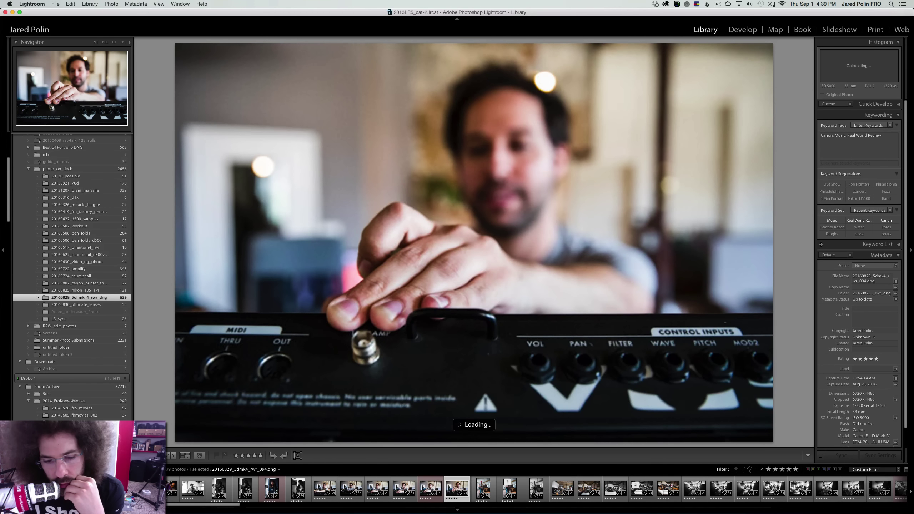
# Red-label the guitarist photo and the mixing-desk photo
pyautogui.press('Right')
pyautogui.press('Right')
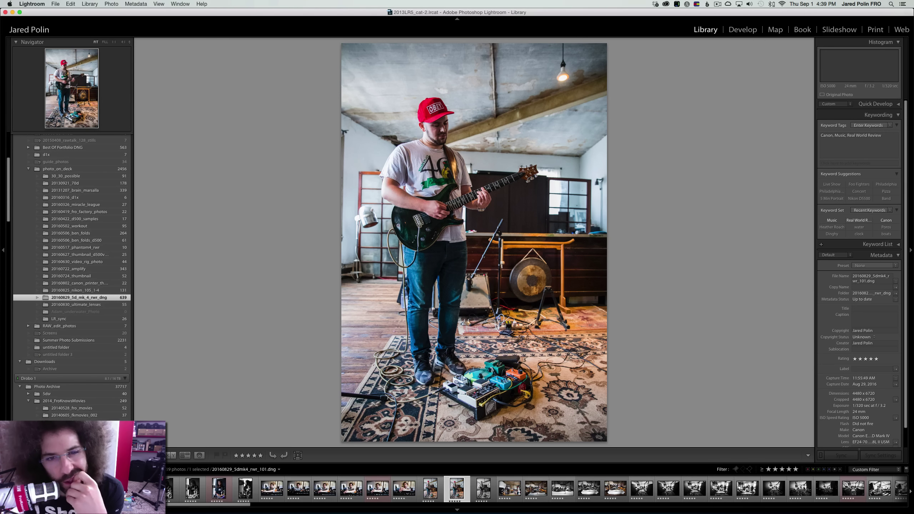
pyautogui.press('v')
pyautogui.press('6')
pyautogui.press('Right')
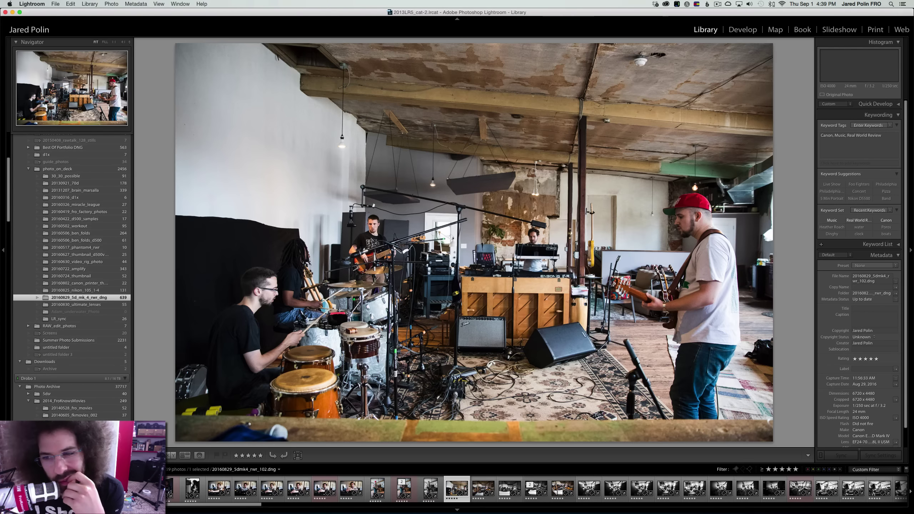
pyautogui.press('Right')
pyautogui.press('v')
pyautogui.press('Right')
pyautogui.press('Right')
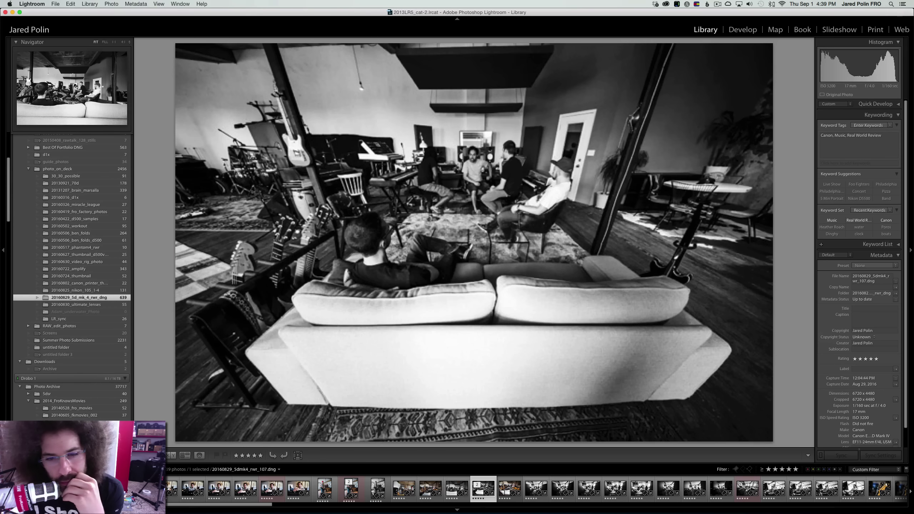
pyautogui.press('Right')
pyautogui.press('Right')
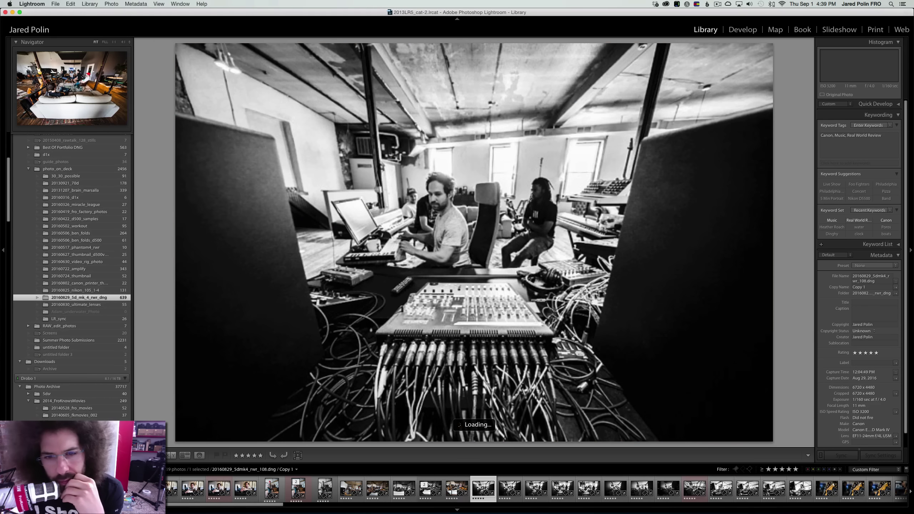
pyautogui.press('Right')
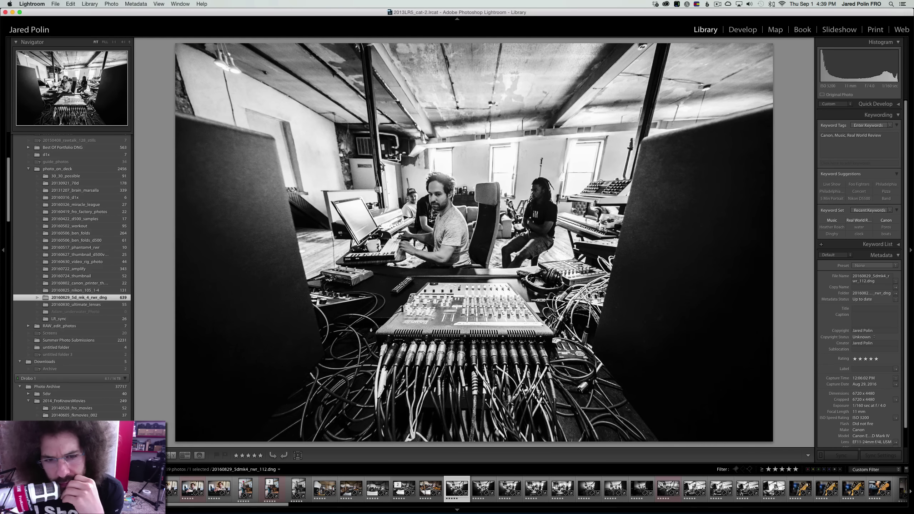
pyautogui.press('Right')
# Red-label the keyboard-player photo
pyautogui.press('Right')
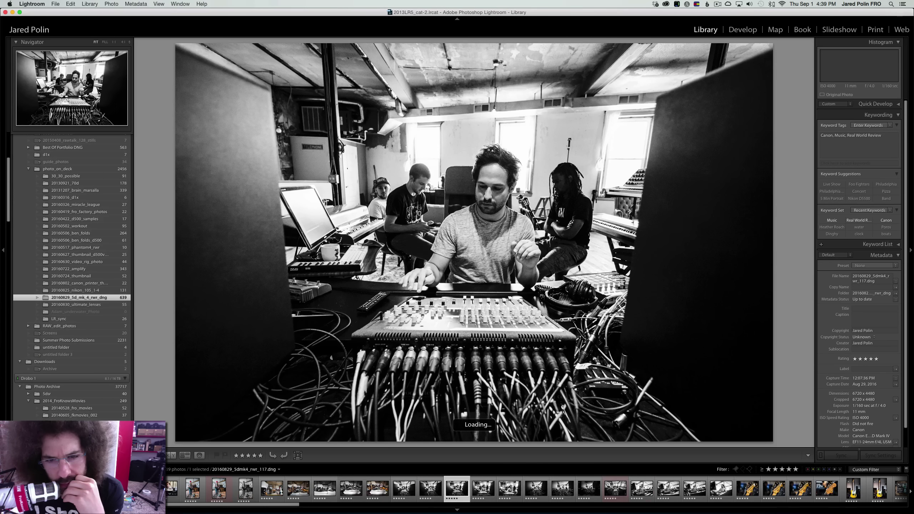
pyautogui.press('6')
pyautogui.press('Right')
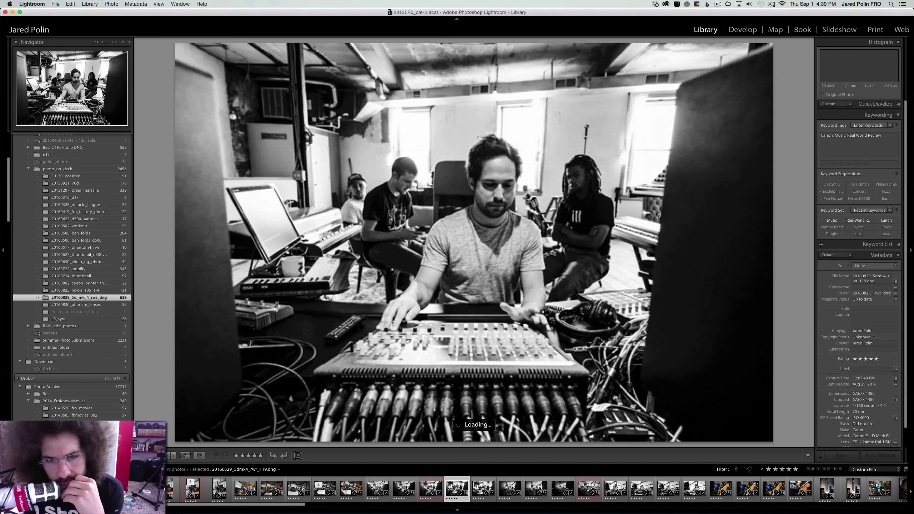
pyautogui.press('Right')
pyautogui.press('Right')
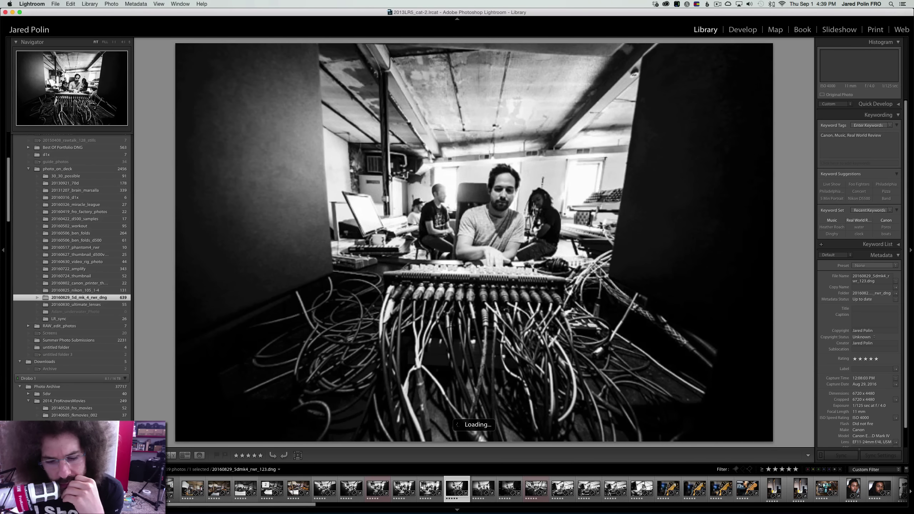
pyautogui.press('Right')
pyautogui.press('Right')
pyautogui.press('Right')
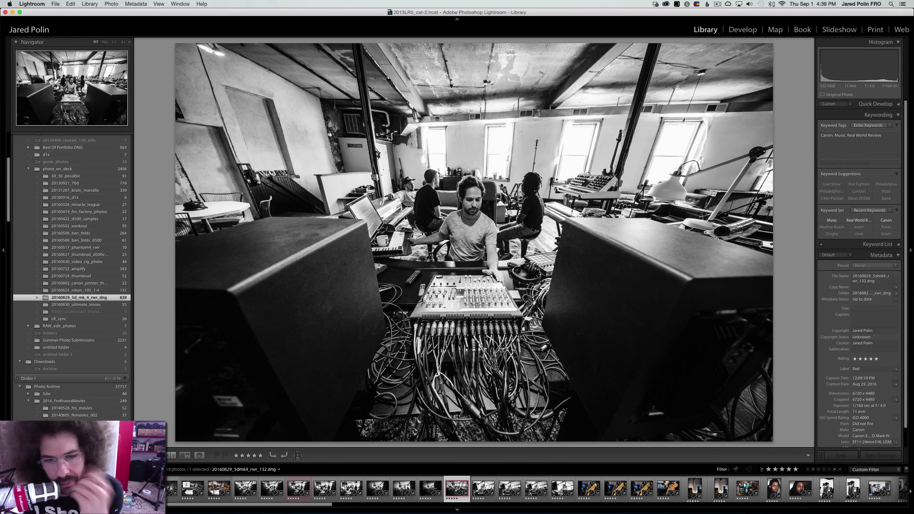
pyautogui.press('Right')
pyautogui.press('Right')
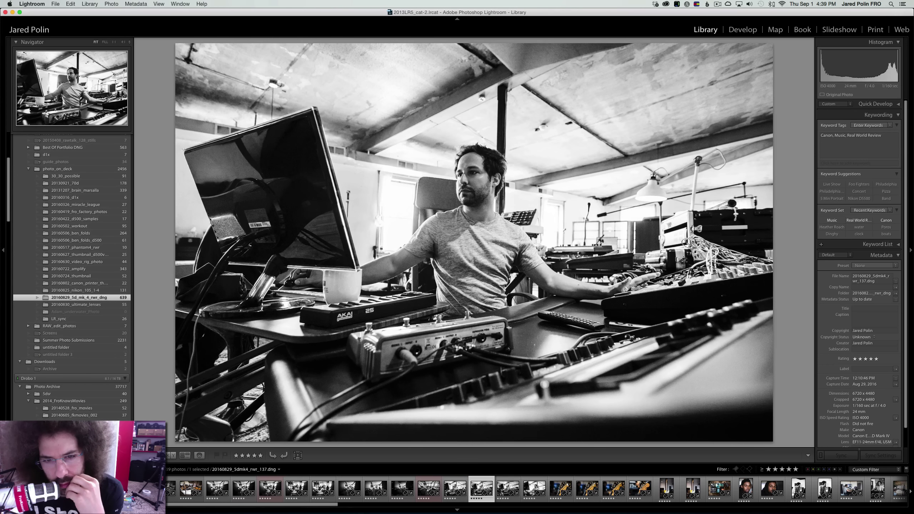
pyautogui.press('6')
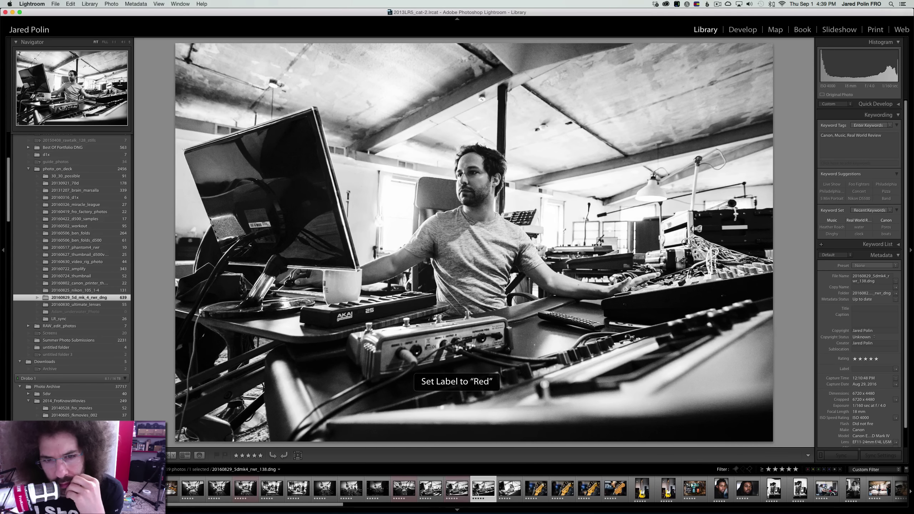
# Move past the guitar headstock photo and red-label the room shot
pyautogui.press('Right')
pyautogui.press('Right')
pyautogui.press('Right')
pyautogui.press('Right')
pyautogui.press('Right')
pyautogui.press('Right')
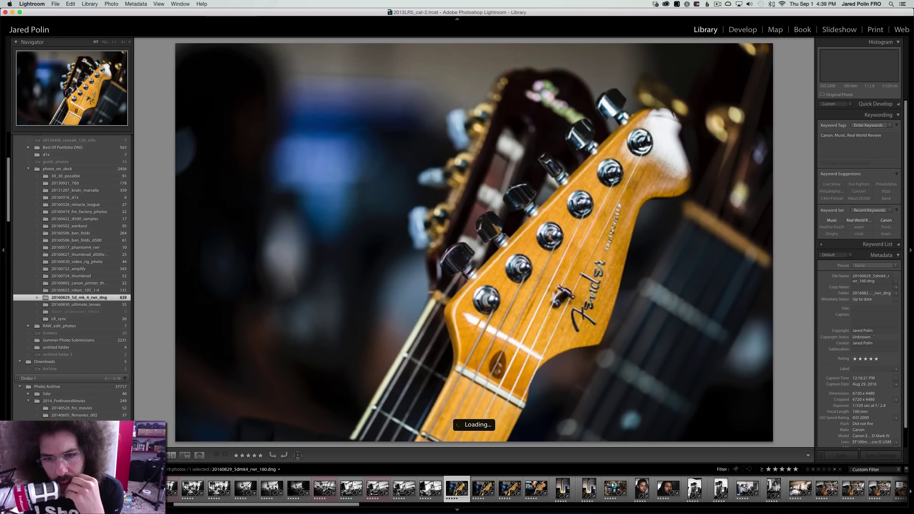
pyautogui.press('Right')
pyautogui.press('Right')
pyautogui.press('Right')
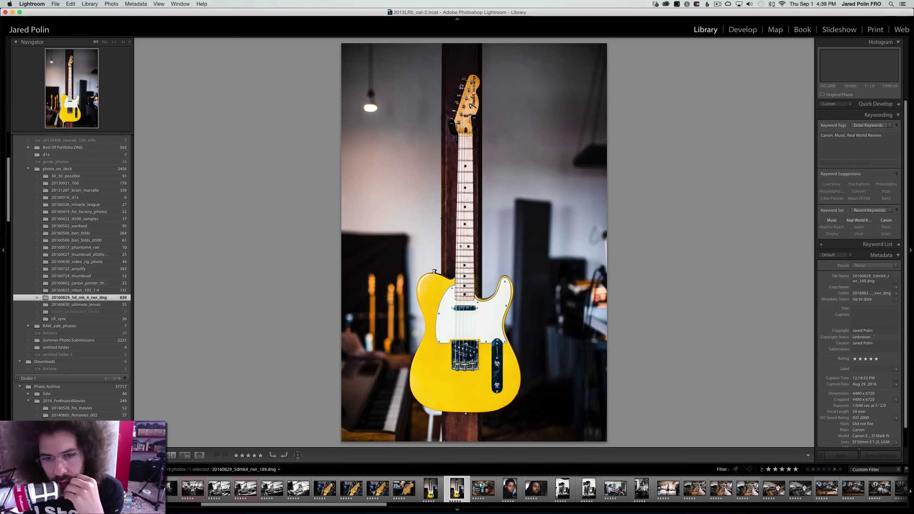
pyautogui.press('Left')
pyautogui.press('Left')
pyautogui.press('Left')
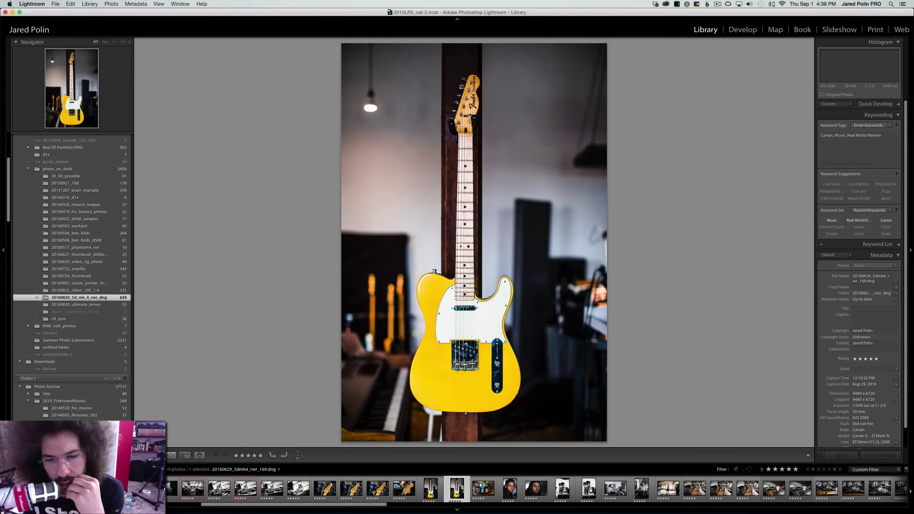
pyautogui.press('Right')
pyautogui.press('Right')
pyautogui.press('Right')
pyautogui.press('Right')
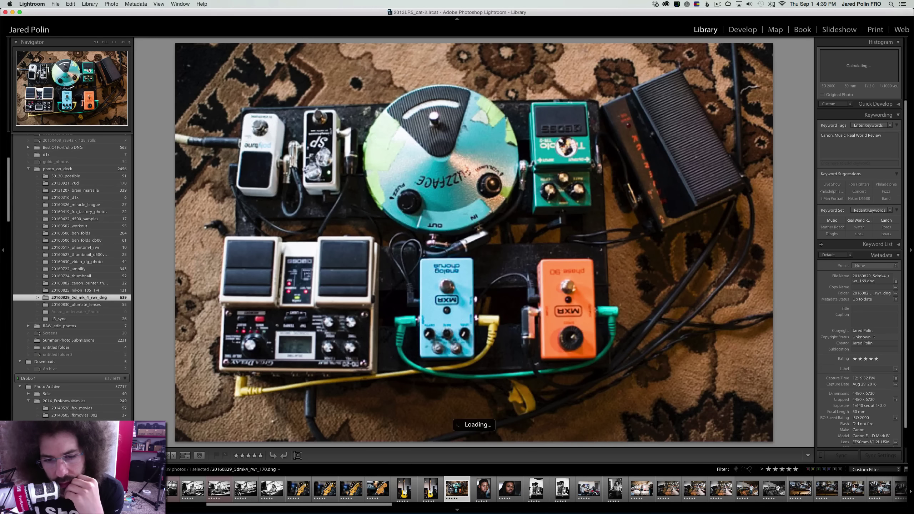
pyautogui.press('Right')
pyautogui.press('Right')
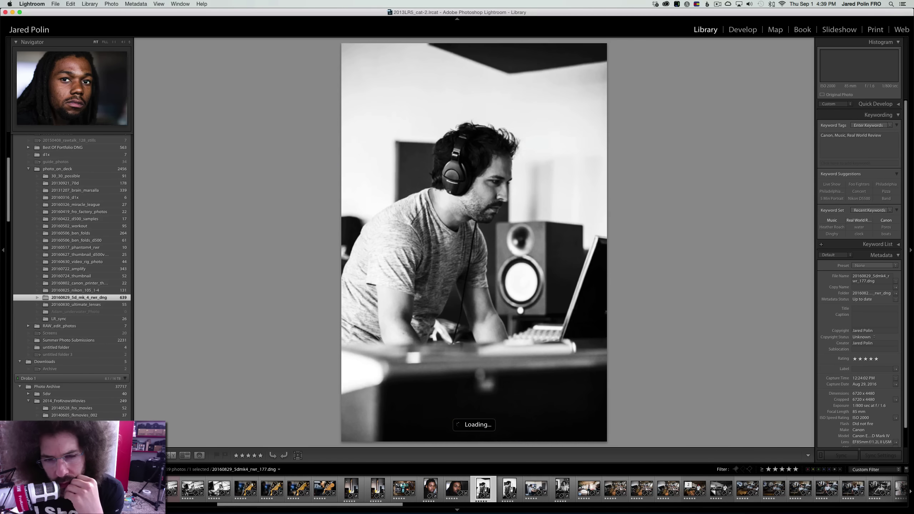
pyautogui.press('Right')
pyautogui.press('Right')
pyautogui.press('Right')
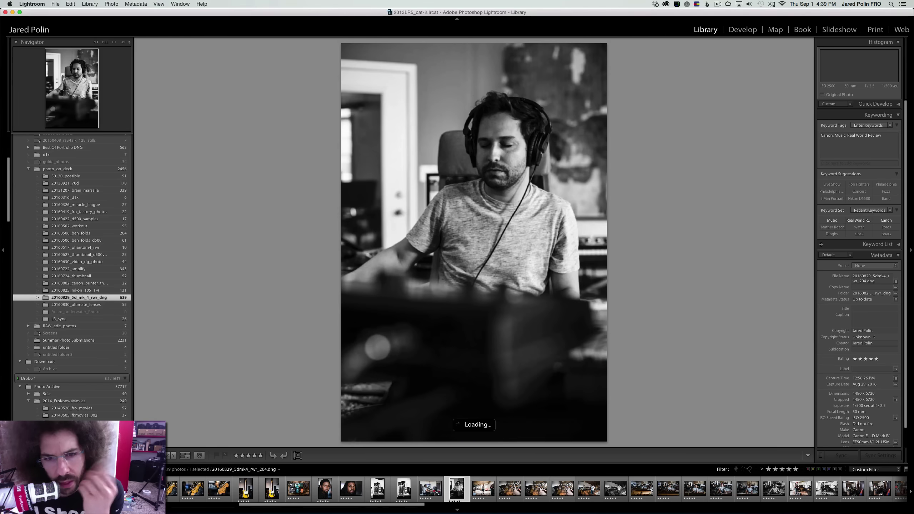
pyautogui.press('Left')
pyautogui.press('Left')
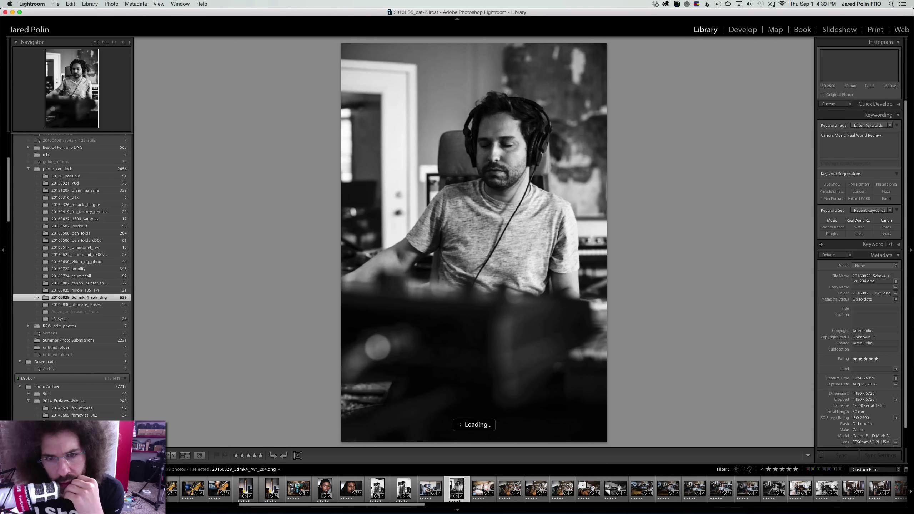
pyautogui.press('Right')
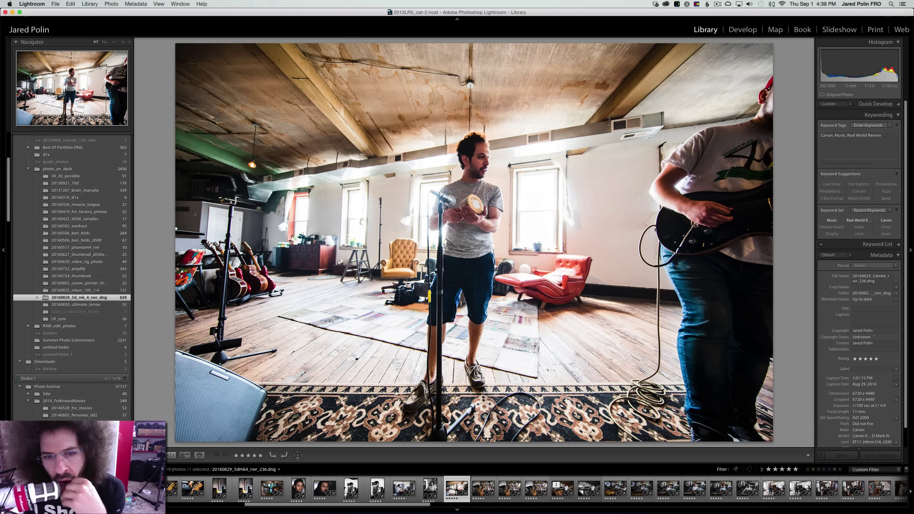
pyautogui.press('6')
# Red-label the piano photo and the pianist portrait
pyautogui.press('Right')
pyautogui.press('Right')
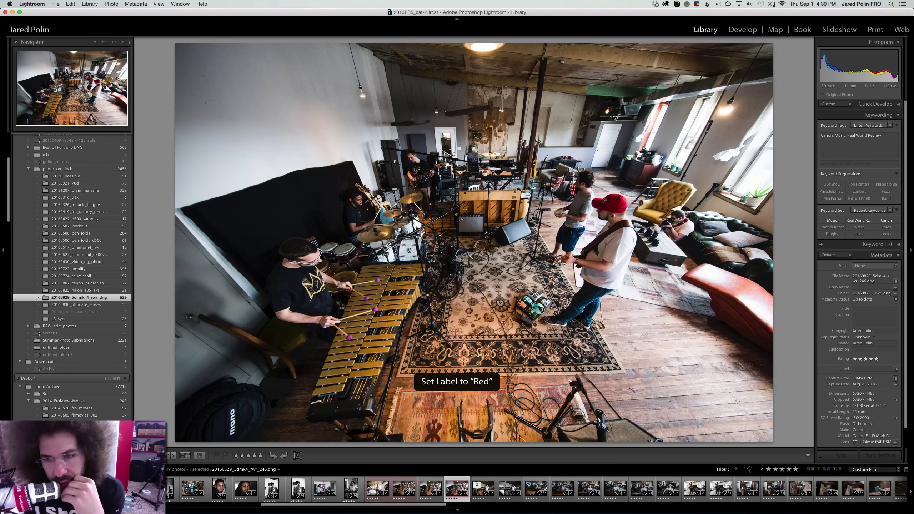
pyautogui.press('Right')
pyautogui.press('Right')
pyautogui.press('Right')
pyautogui.press('Right')
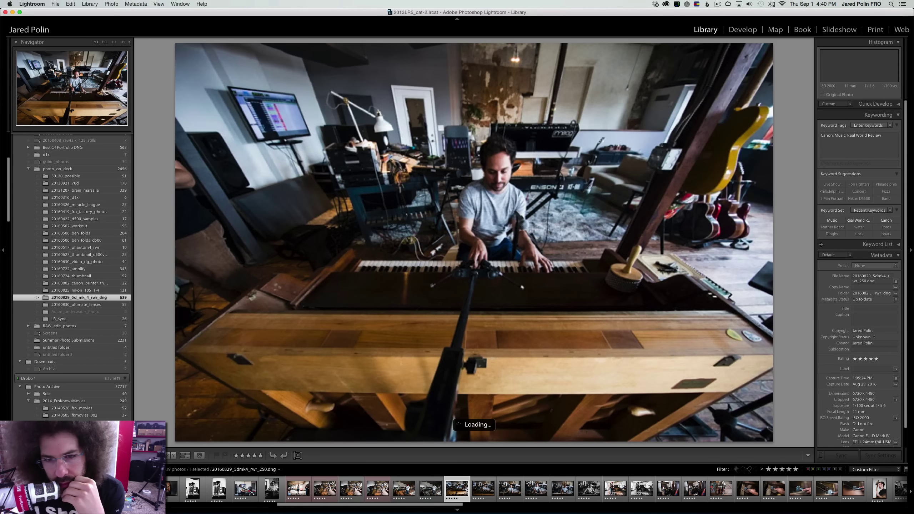
pyautogui.press('Right')
pyautogui.press('Right')
pyautogui.press('Right')
pyautogui.press('Right')
pyautogui.press('Right')
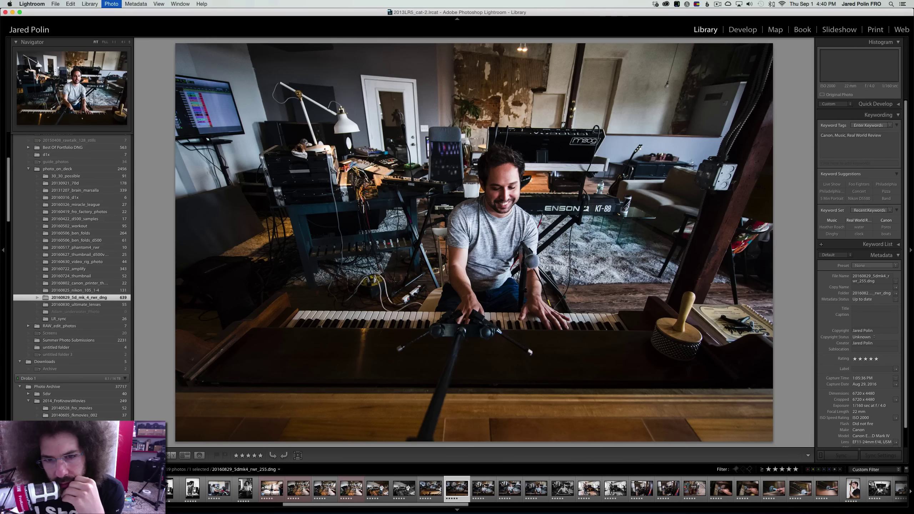
pyautogui.press('6')
pyautogui.press('Right')
pyautogui.press('Right')
pyautogui.press('Right')
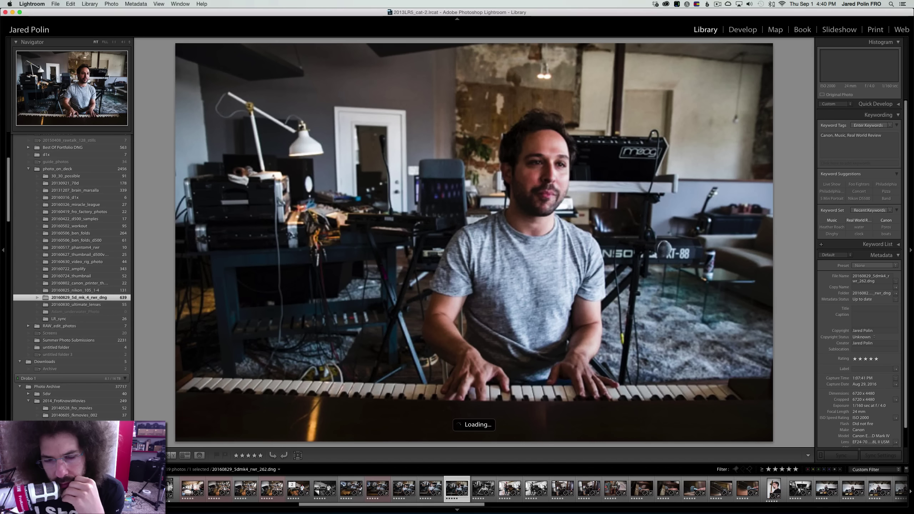
pyautogui.press('Right')
pyautogui.press('Left')
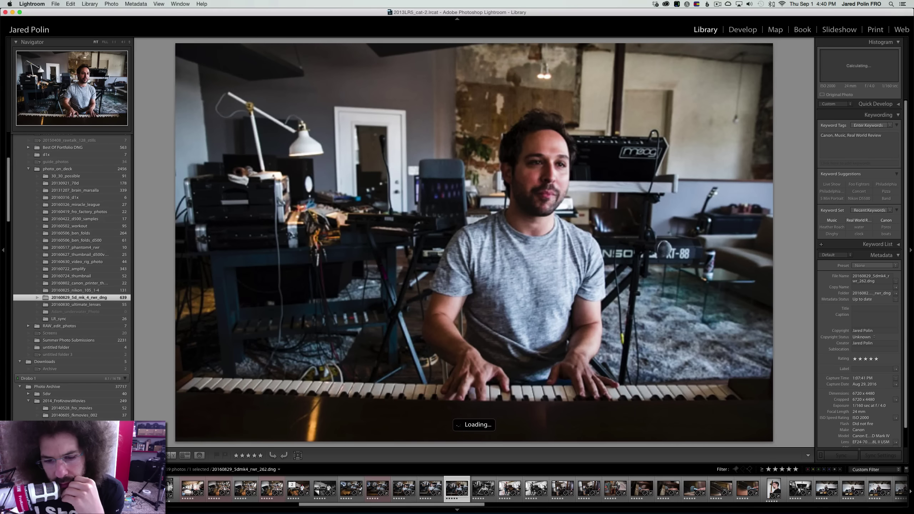
pyautogui.press('6')
# Move past the guitarist, microphone and vibraphone shots and red-label the mirror selfie
pyautogui.press('Right')
pyautogui.press('Right')
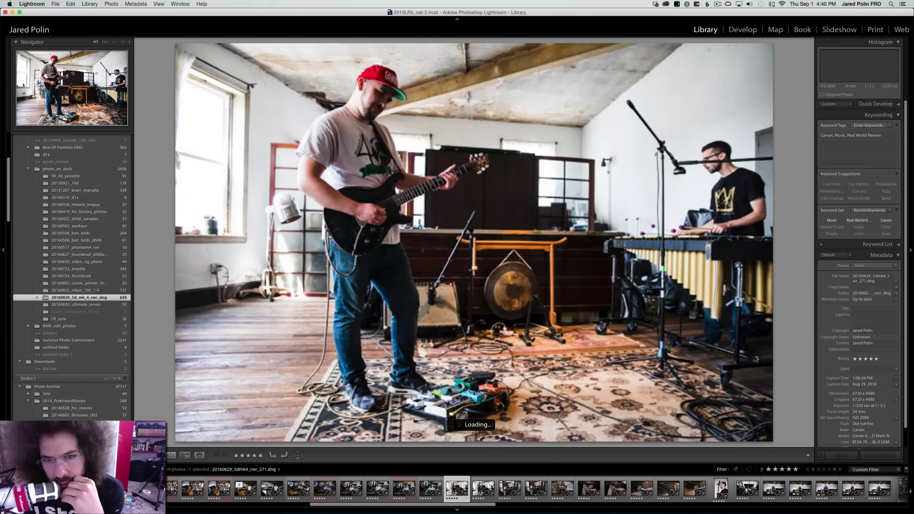
pyautogui.press('Right')
pyautogui.press('Right')
pyautogui.press('Right')
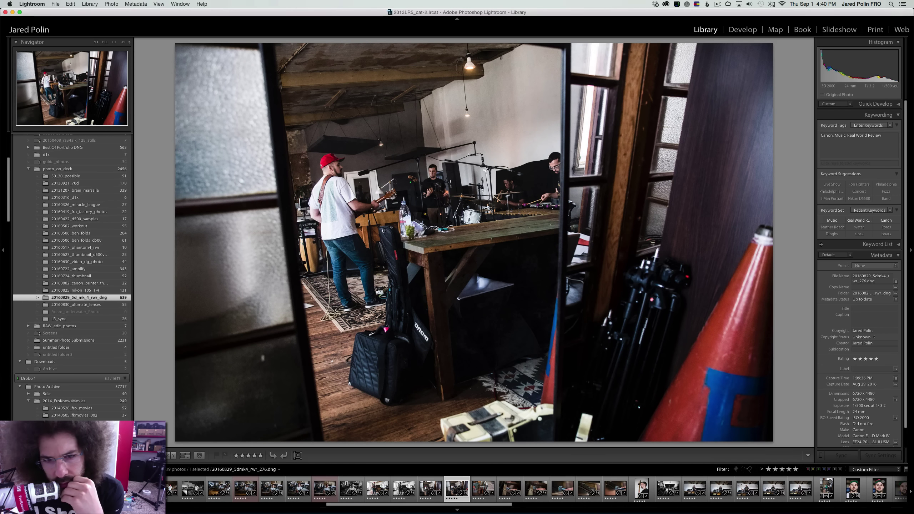
pyautogui.press('Right')
pyautogui.press('Right')
pyautogui.press('Right')
pyautogui.press('Right')
pyautogui.press('Right')
pyautogui.press('Right')
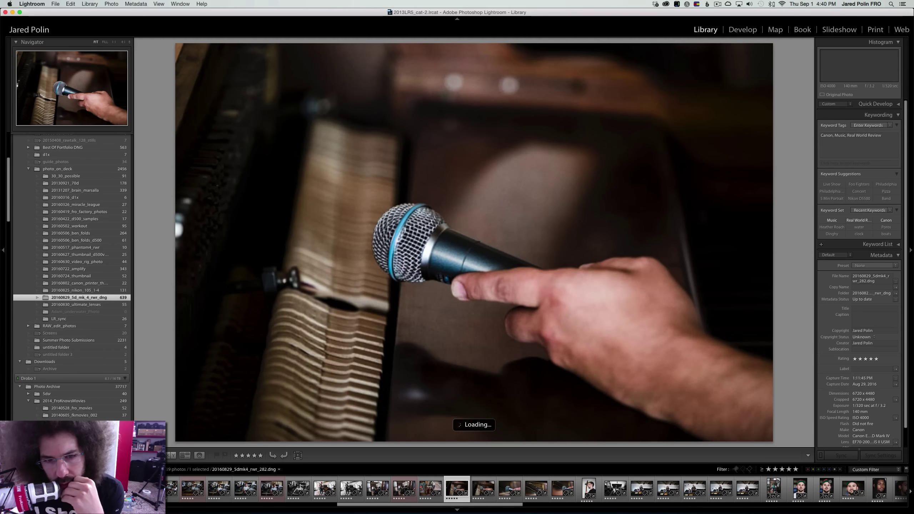
pyautogui.press('Right')
pyautogui.press('Right')
pyautogui.press('Right')
pyautogui.press('Right')
pyautogui.press('Right')
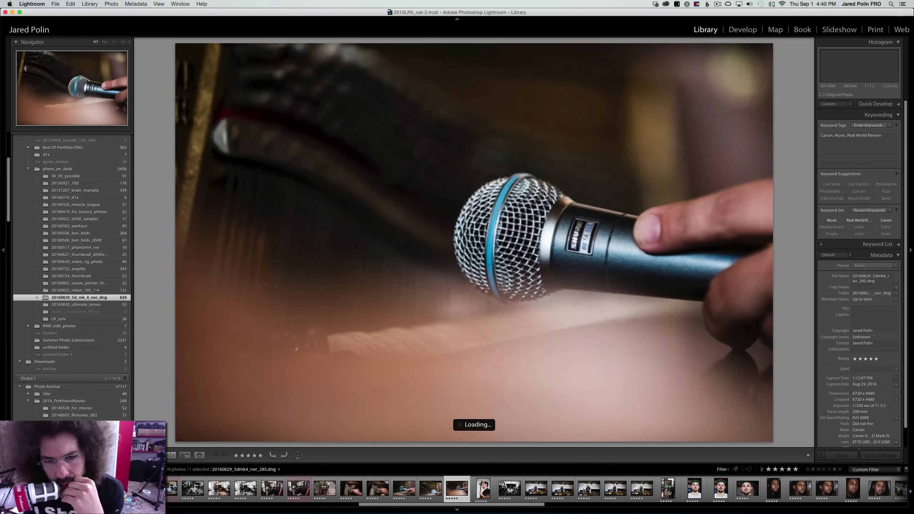
pyautogui.press('Right')
pyautogui.press('Right')
pyautogui.press('Right')
pyautogui.press('Right')
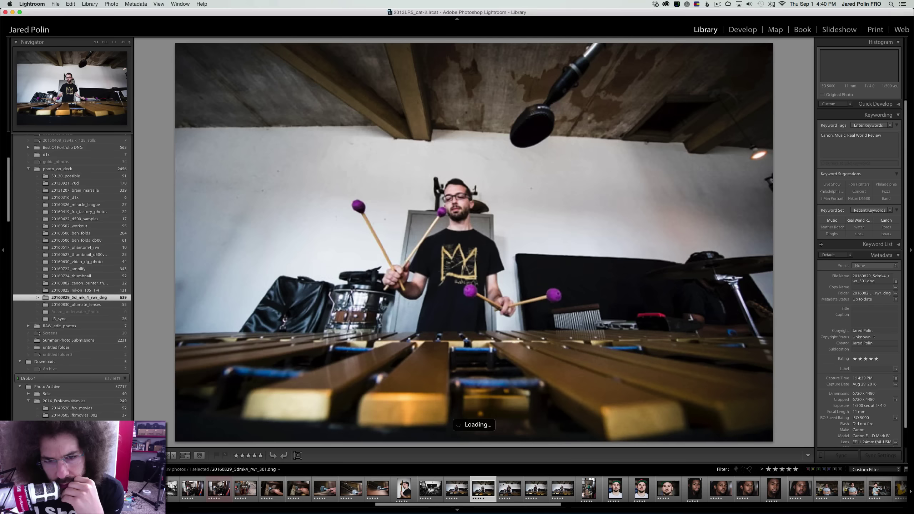
pyautogui.press('Right')
pyautogui.press('Right')
pyautogui.press('Right')
pyautogui.press('Right')
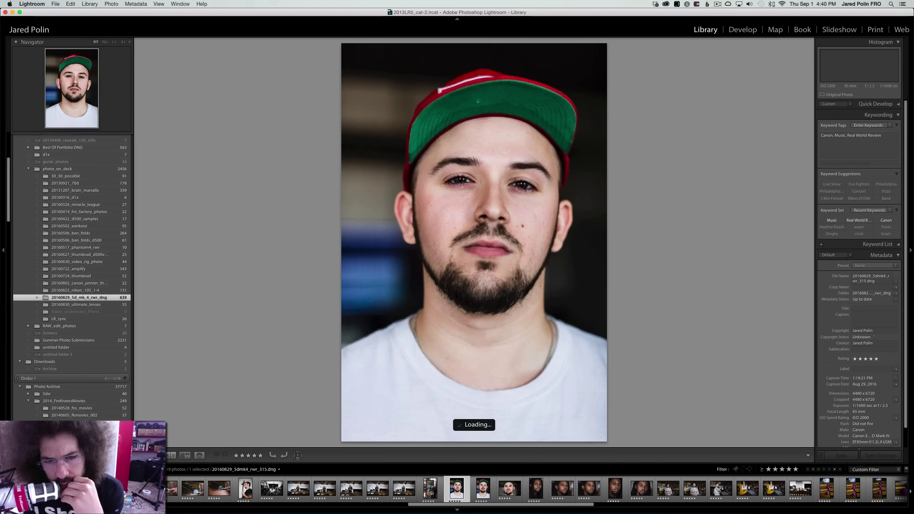
pyautogui.press('Left')
pyautogui.press('6')
# Red-label the cap portrait, then advance to the crossed-arms portrait _350
pyautogui.press('Right')
pyautogui.press('Right')
pyautogui.press('Right')
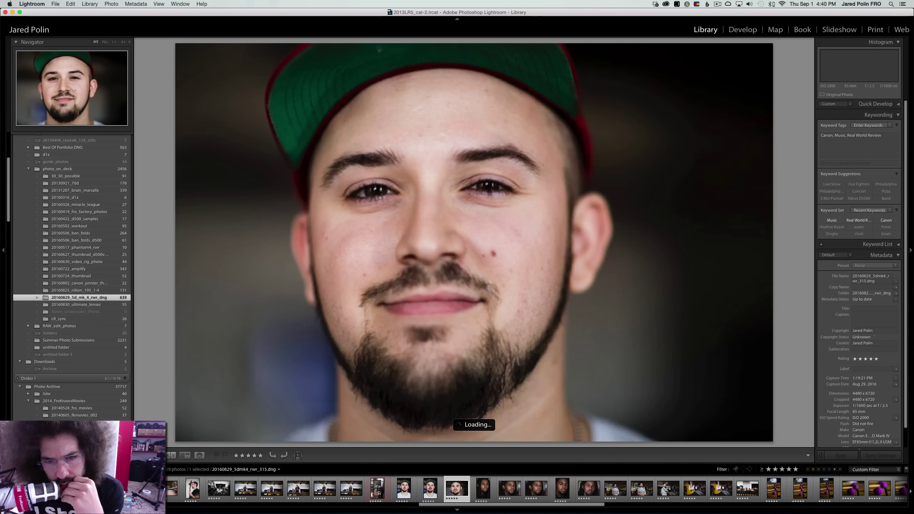
pyautogui.press('Left')
pyautogui.press('Left')
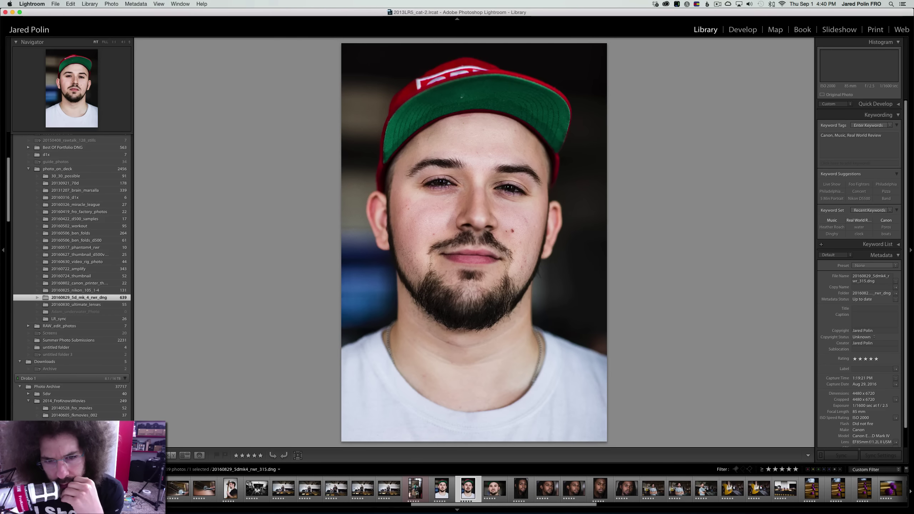
pyautogui.press('6')
pyautogui.press('Right')
pyautogui.press('Right')
pyautogui.press('Right')
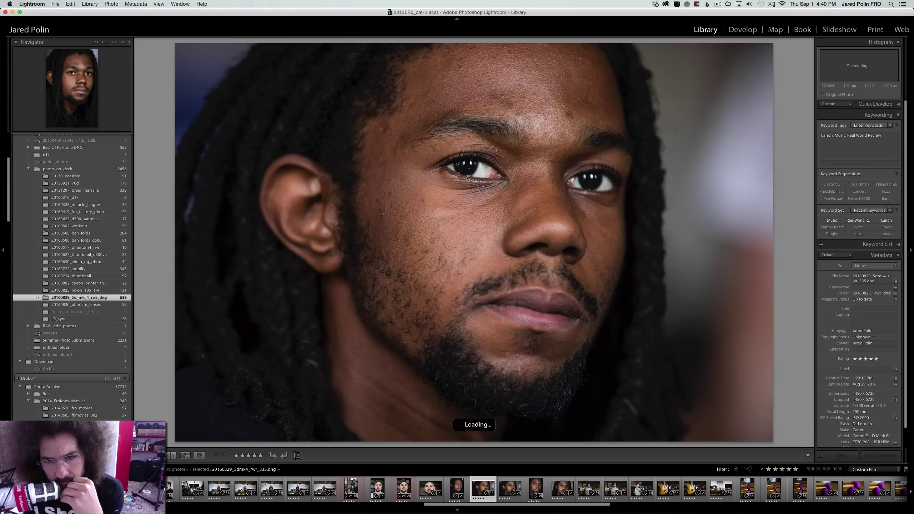
pyautogui.press('Right')
pyautogui.press('Right')
pyautogui.press('Right')
pyautogui.press('Right')
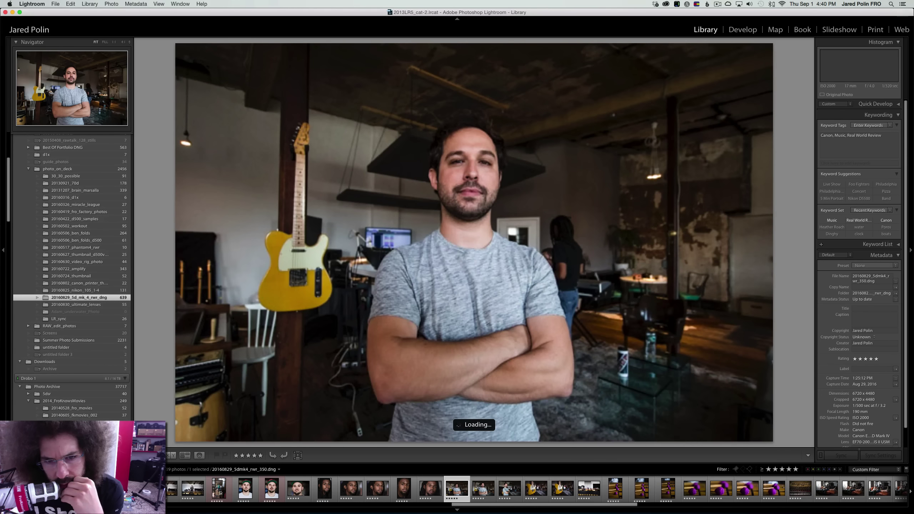
pyautogui.press('Right')
pyautogui.press('Right')
pyautogui.press('Right')
pyautogui.press('Right')
pyautogui.press('Right')
pyautogui.press('Right')
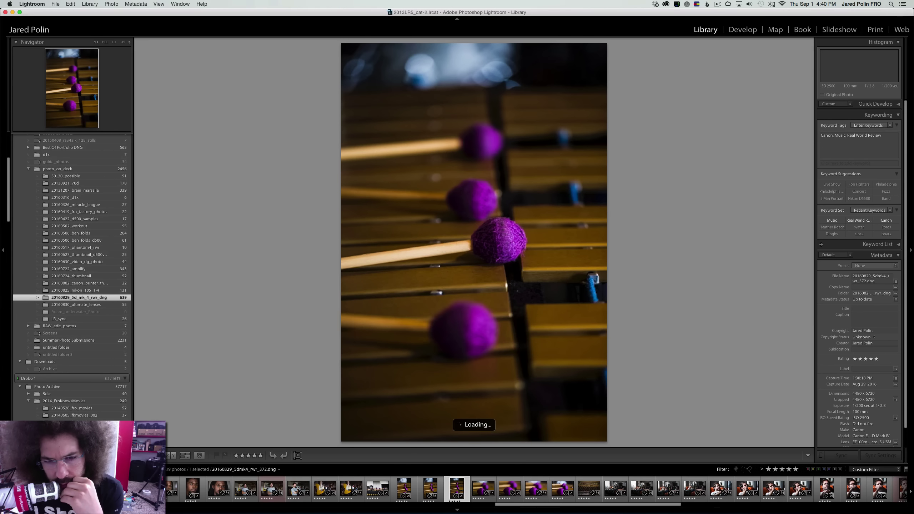
# Compare the mallet close-ups and give the chosen mallet photo a Red label
pyautogui.press('Left')
pyautogui.press('Left')
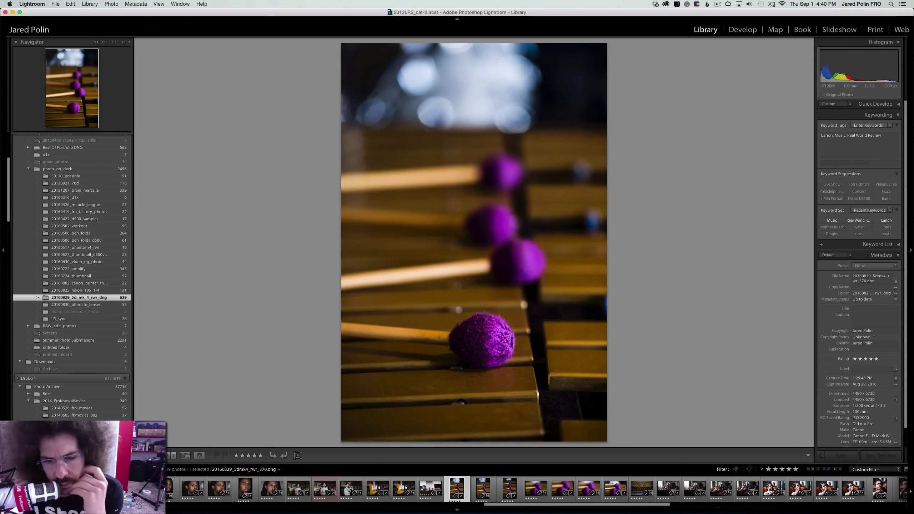
pyautogui.press('Right')
pyautogui.press('Right')
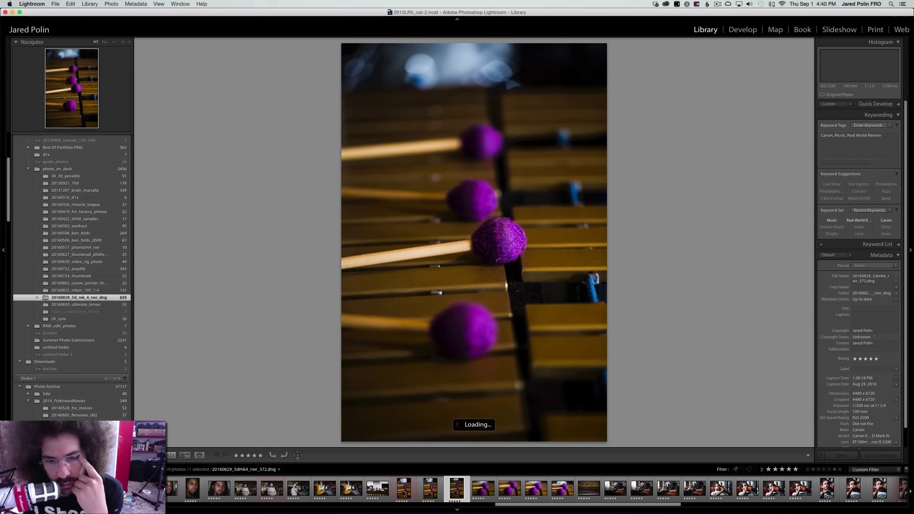
pyautogui.press('Right')
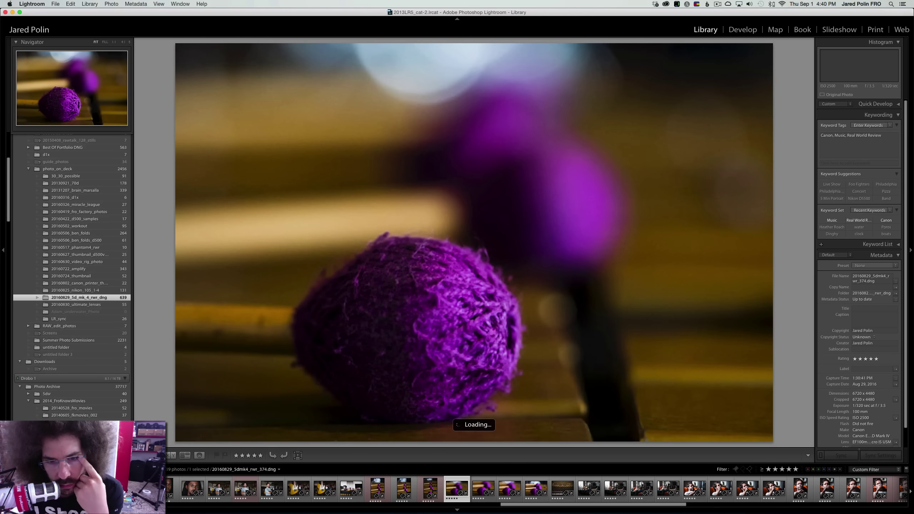
pyautogui.press('Right')
pyautogui.press('Right')
pyautogui.press('Right')
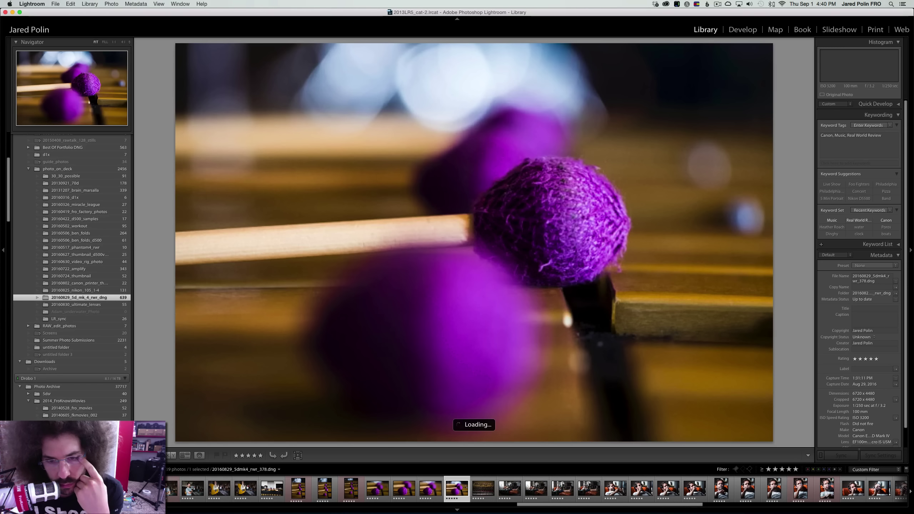
pyautogui.press('Left')
pyautogui.press('Left')
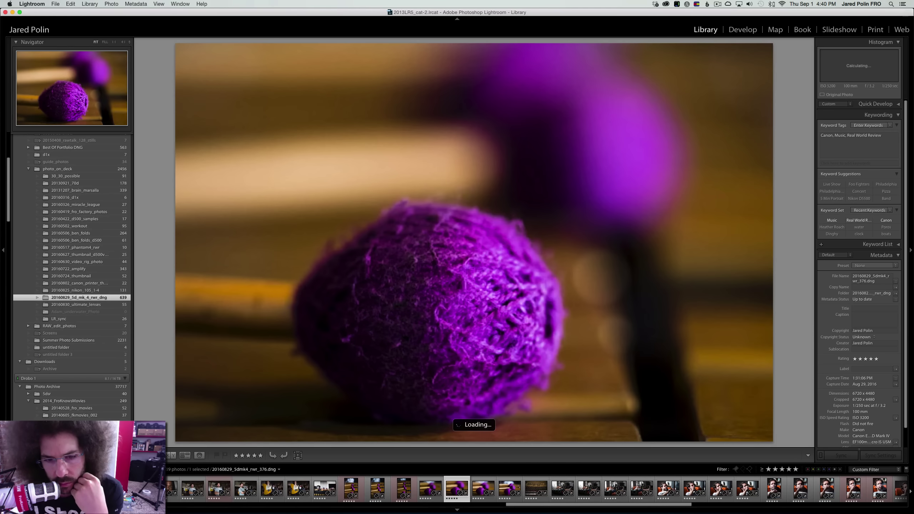
pyautogui.press('Left')
pyautogui.press('Right')
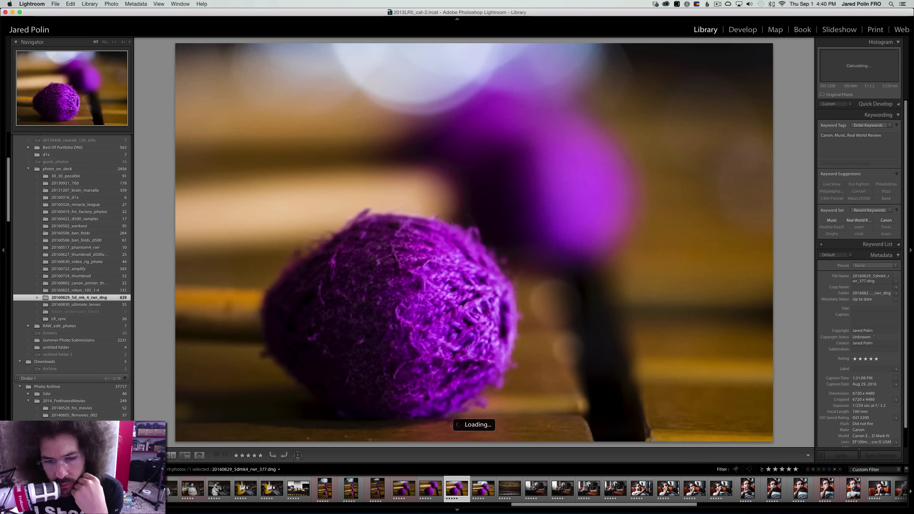
pyautogui.press('Right')
pyautogui.press('Right')
pyautogui.press('Right')
pyautogui.press('6')
# Red-label the reclining man shots and the match-lighting close-up
pyautogui.press('6')
pyautogui.press('Right')
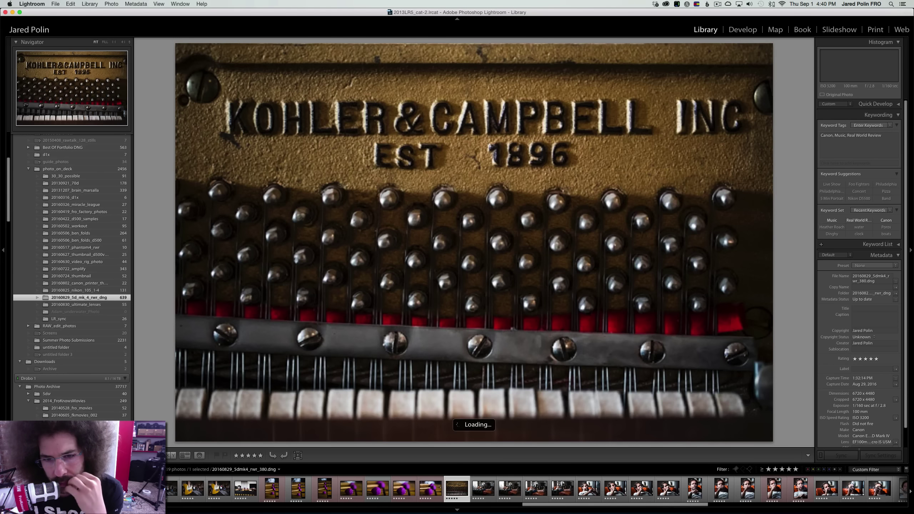
pyautogui.press('Right')
pyautogui.press('Left')
pyautogui.press('Right')
pyautogui.press('6')
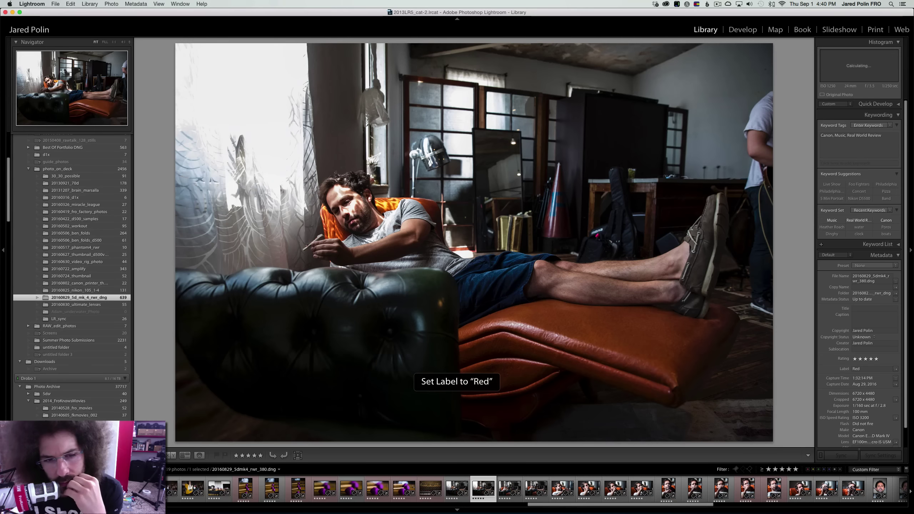
pyautogui.press('Right')
pyautogui.press('Left')
pyautogui.press('Left')
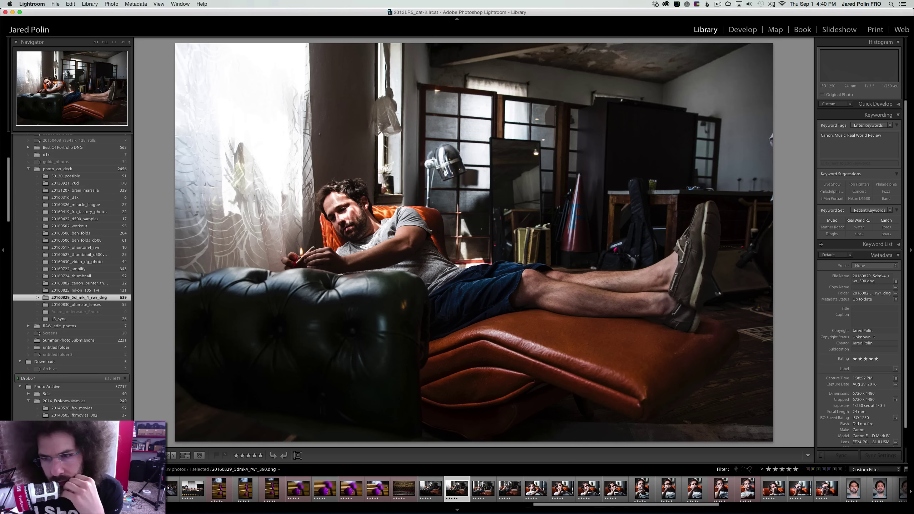
pyautogui.press('Right')
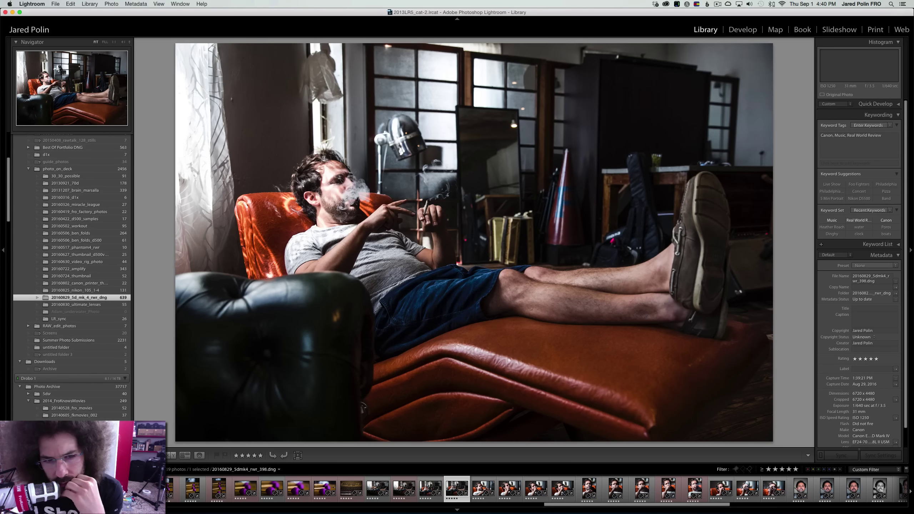
pyautogui.press('Right')
# Red-label the smoking reclining shot and the vertical smoking portraits
pyautogui.press('Right')
pyautogui.press('6')
pyautogui.press('Right')
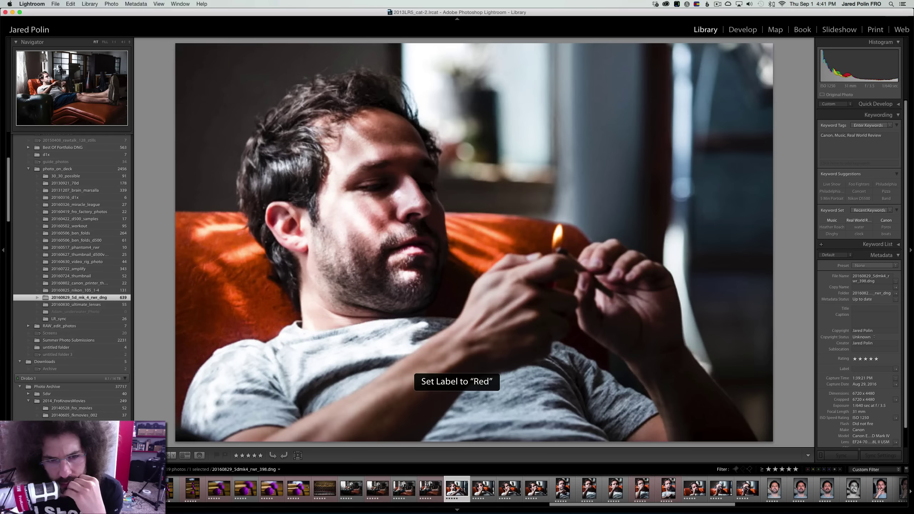
pyautogui.press('Right')
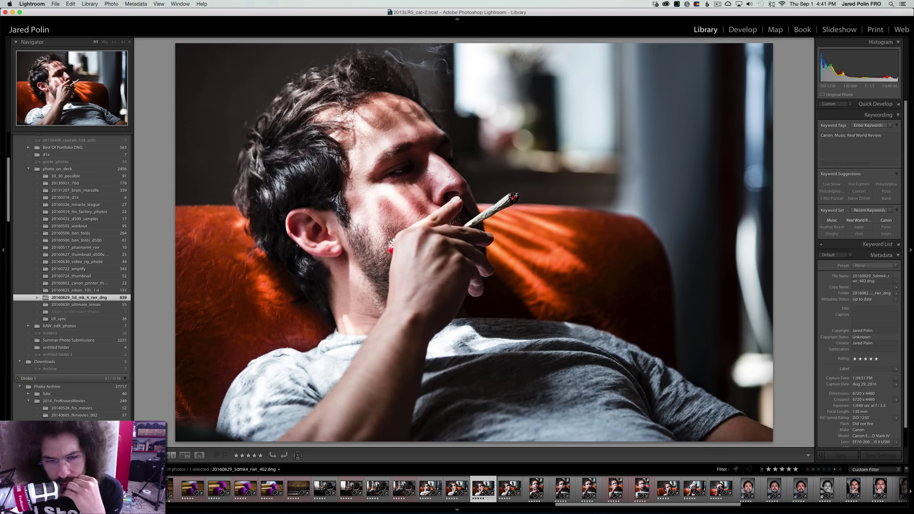
pyautogui.press('Right')
pyautogui.press('Right')
pyautogui.press('6')
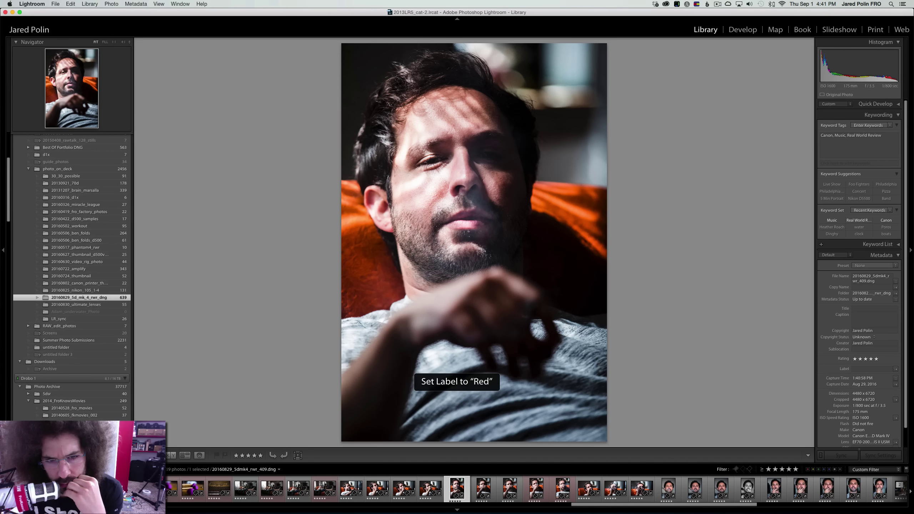
pyautogui.press('Right')
pyautogui.press('Right')
pyautogui.press('6')
# Give the smoke-filled close-ups Red labels
pyautogui.press('Right')
pyautogui.press('6')
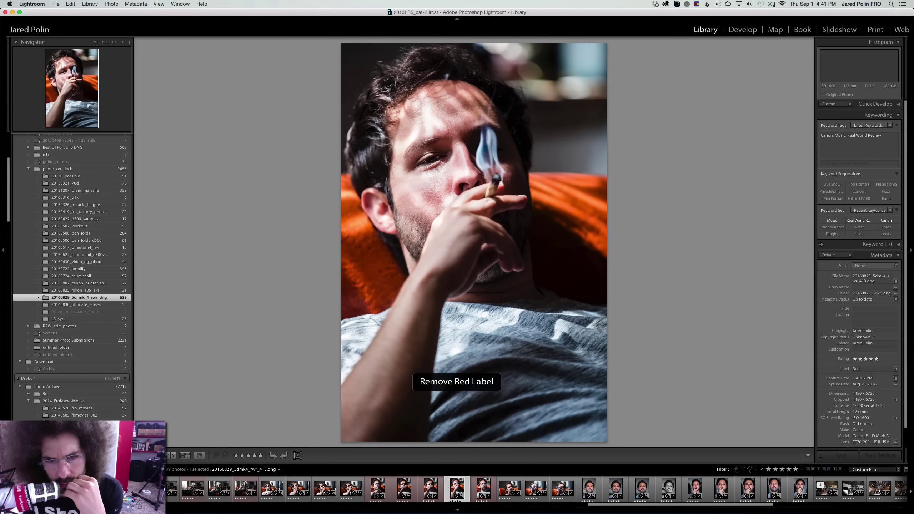
pyautogui.press('Right')
pyautogui.press('Right')
pyautogui.press('6')
pyautogui.press('6')
pyautogui.press('Right')
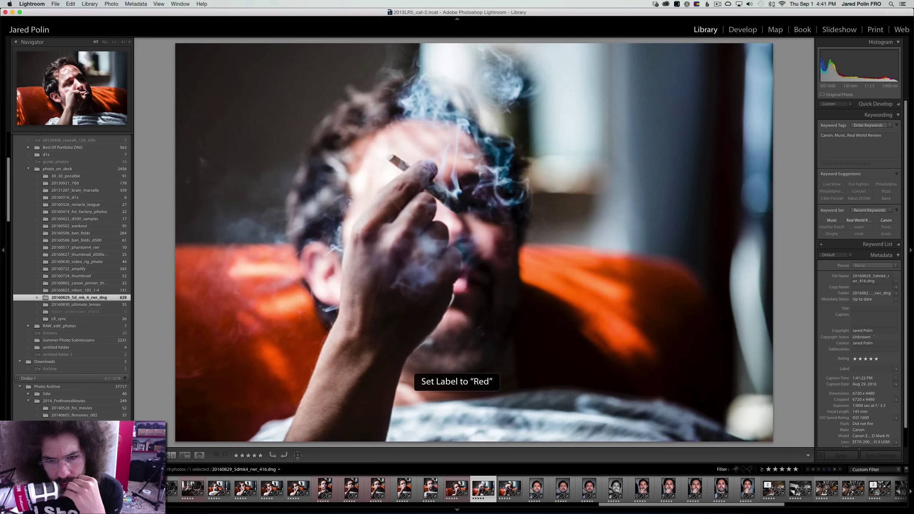
pyautogui.press('Right')
pyautogui.press('Right')
pyautogui.press('Right')
pyautogui.press('6')
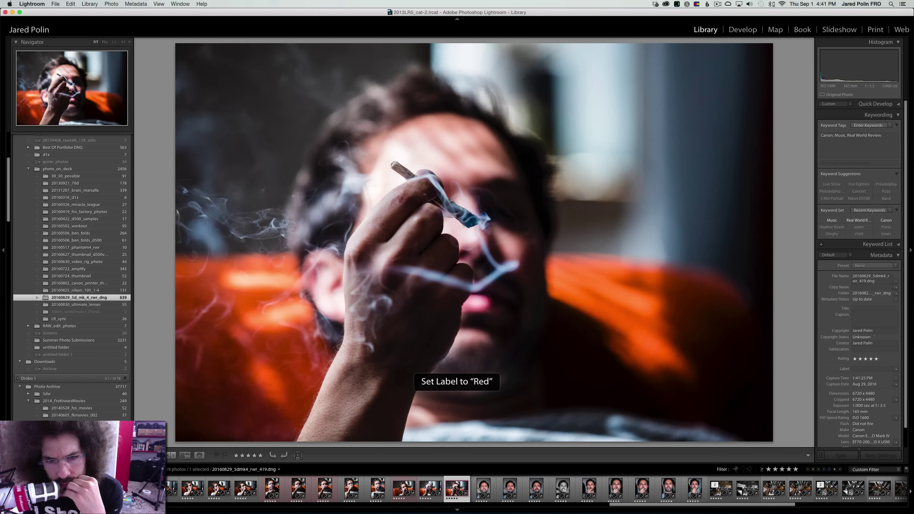
pyautogui.press('Right')
pyautogui.press('Left')
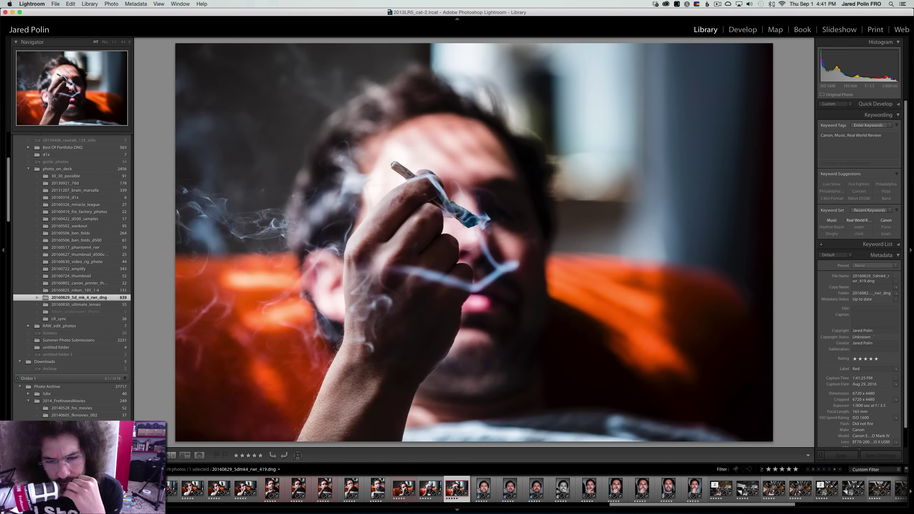
pyautogui.press('Left')
pyautogui.press('Right')
pyautogui.press('6')
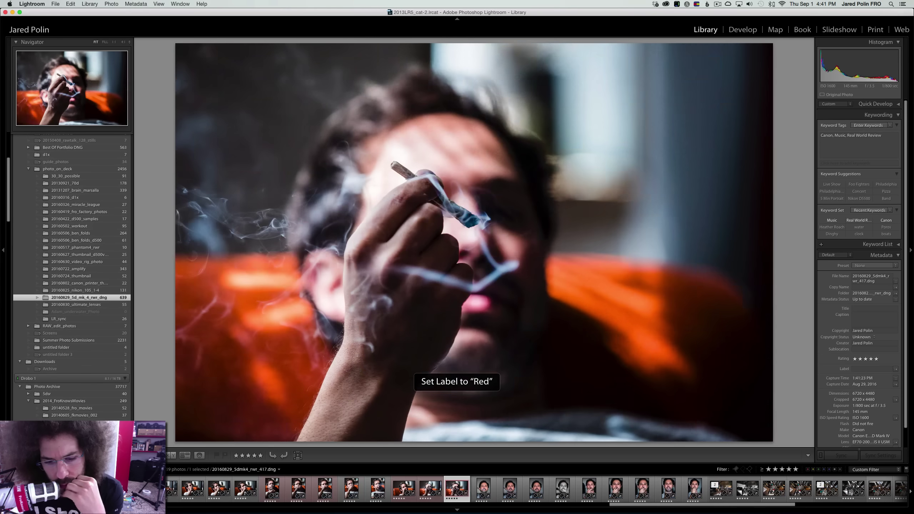
# Red-label the colour smoking portrait with the lit cigarette, including 433
pyautogui.press('Right')
pyautogui.press('Right')
pyautogui.press('Right')
pyautogui.press('Right')
pyautogui.press('Right')
pyautogui.press('Right')
pyautogui.press('Right')
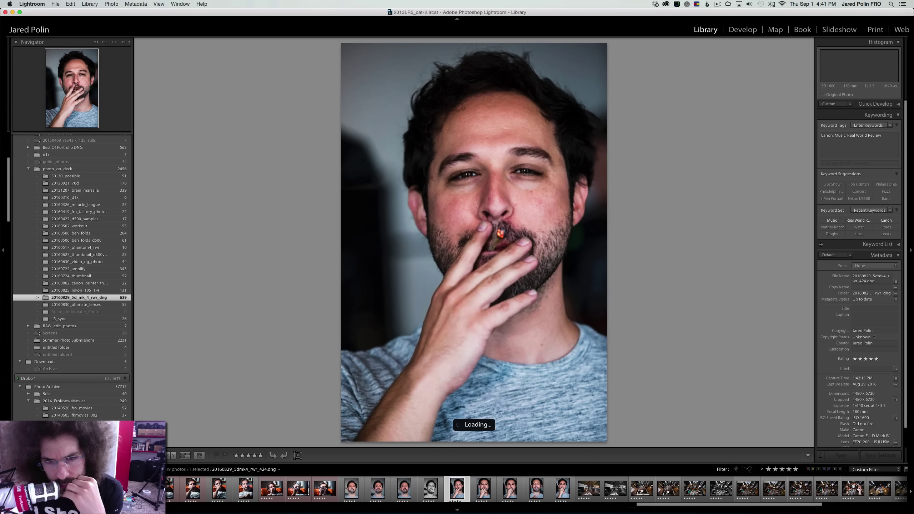
pyautogui.press('Right')
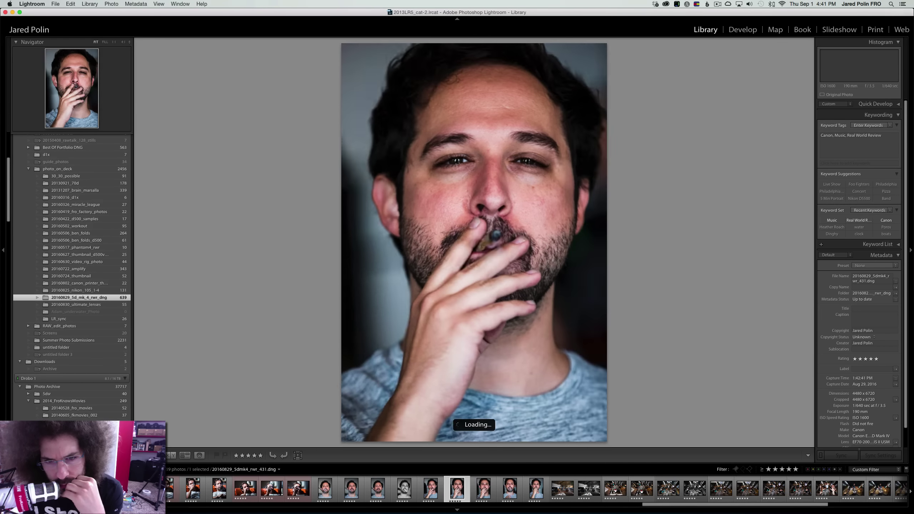
pyautogui.press('Right')
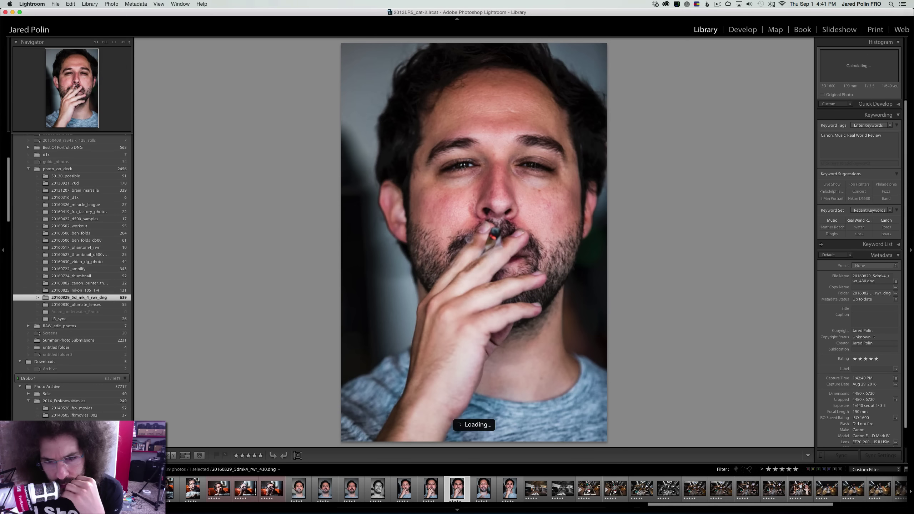
pyautogui.press('Right')
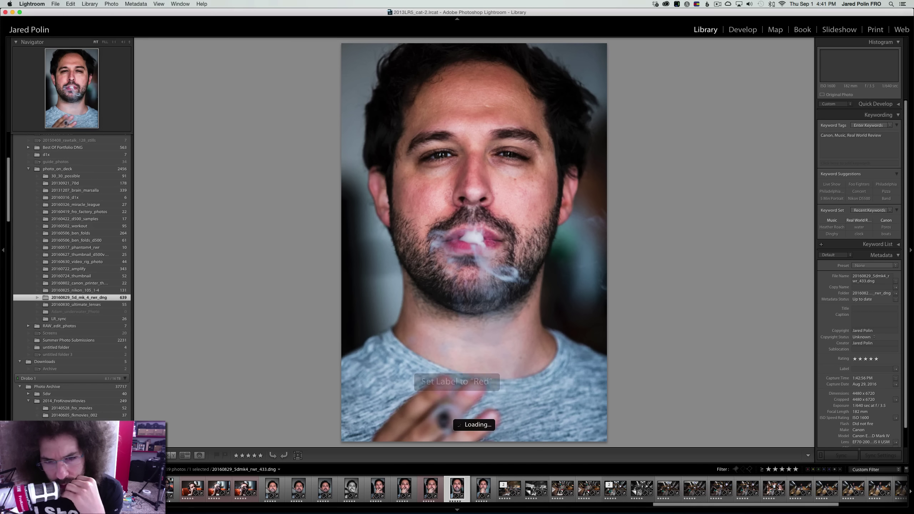
pyautogui.press('Right')
pyautogui.press('Left')
pyautogui.press('6')
pyautogui.press('Right')
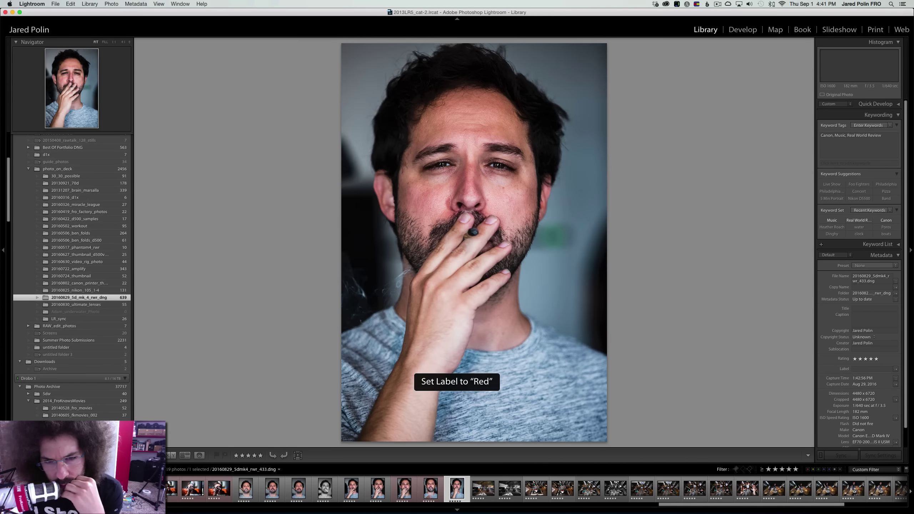
pyautogui.press('Right')
pyautogui.press('Left')
pyautogui.press('Right')
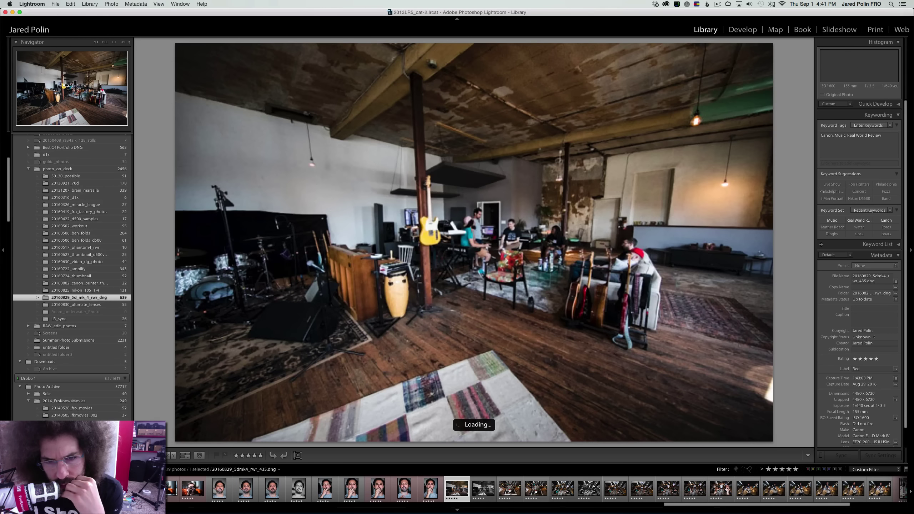
# Give the wide studio shot and the colour studio photo Red labels
pyautogui.press('6')
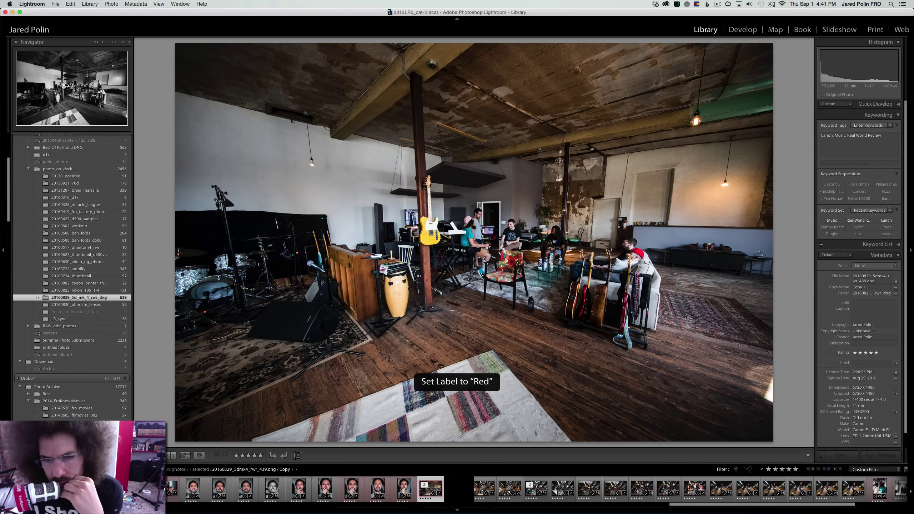
pyautogui.press('Right')
pyautogui.press('Left')
pyautogui.press('Right')
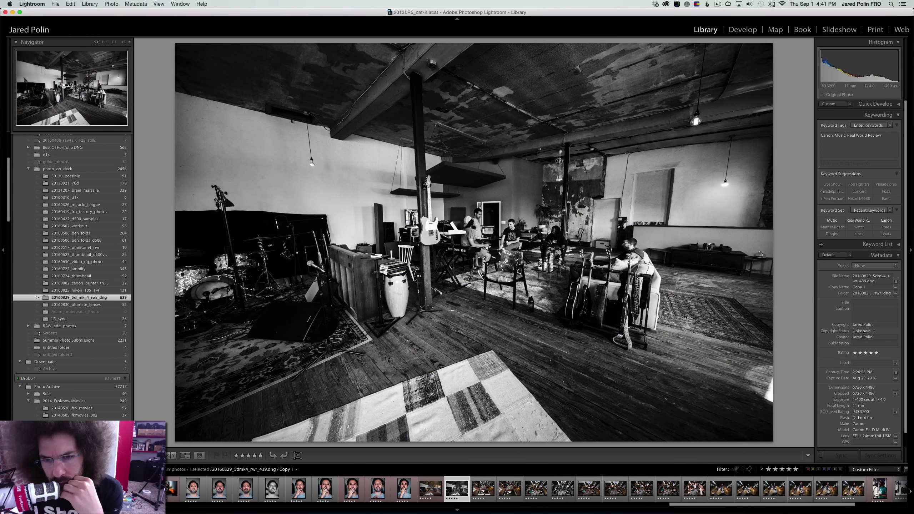
pyautogui.press('6')
pyautogui.press('Right')
pyautogui.press('Right')
pyautogui.press('6')
# Red-label overhead band photos 454 and 460
pyautogui.press('Right')
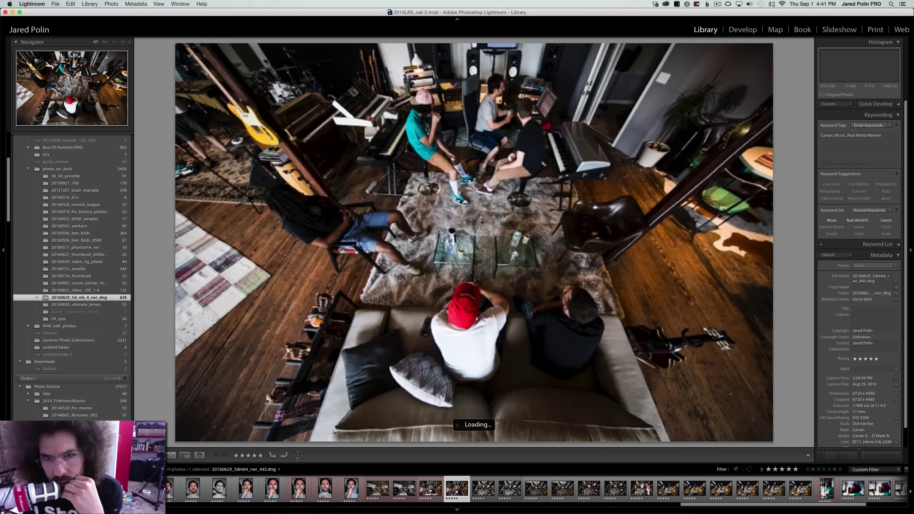
pyautogui.press('Right')
pyautogui.press('Right')
pyautogui.press('Right')
pyautogui.press('Right')
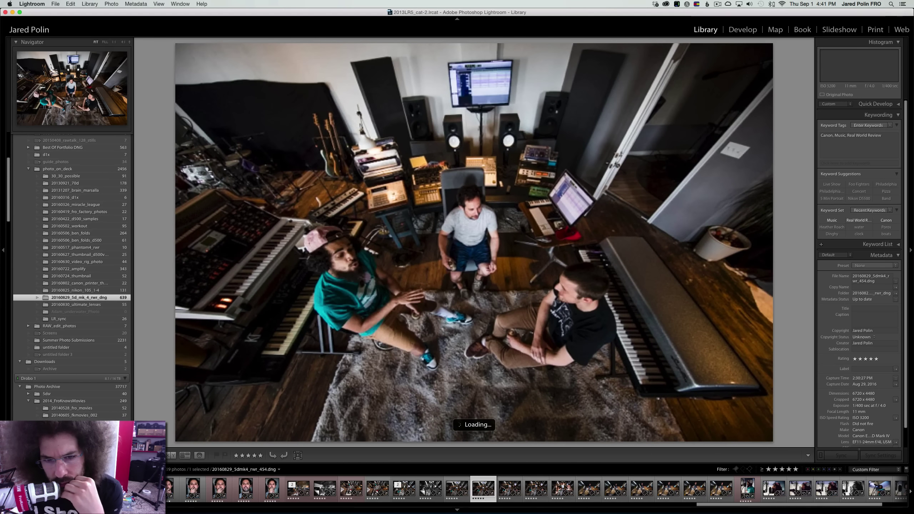
pyautogui.press('Right')
pyautogui.press('Right')
pyautogui.press('Right')
pyautogui.press('Right')
pyautogui.press('Right')
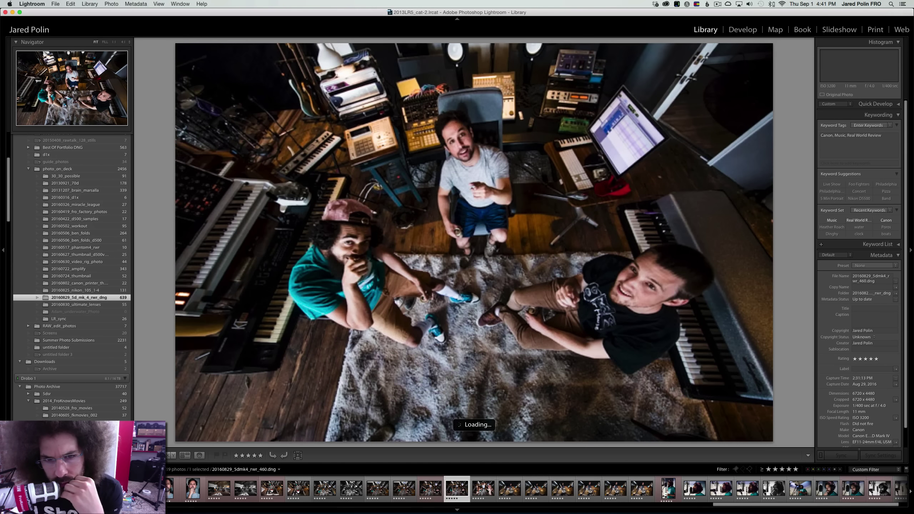
pyautogui.press('Left')
pyautogui.press('Left')
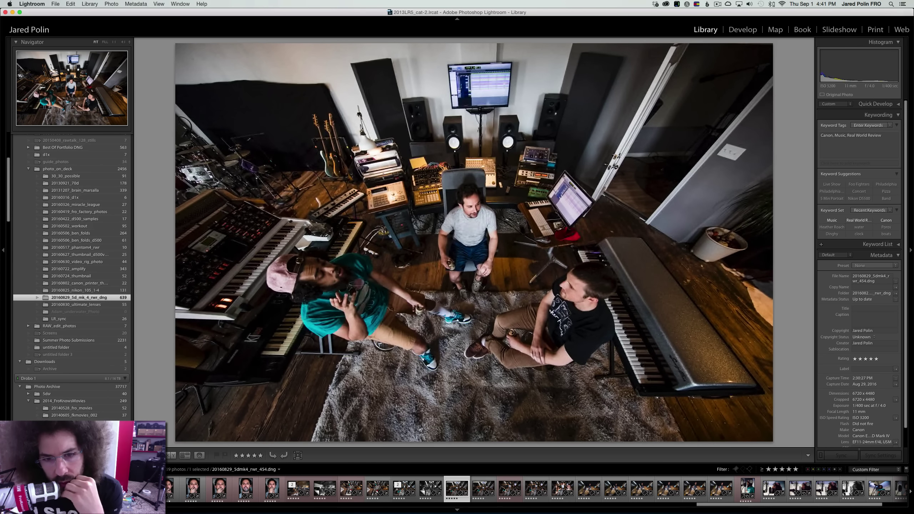
pyautogui.press('Right')
pyautogui.press('Left')
pyautogui.press('6')
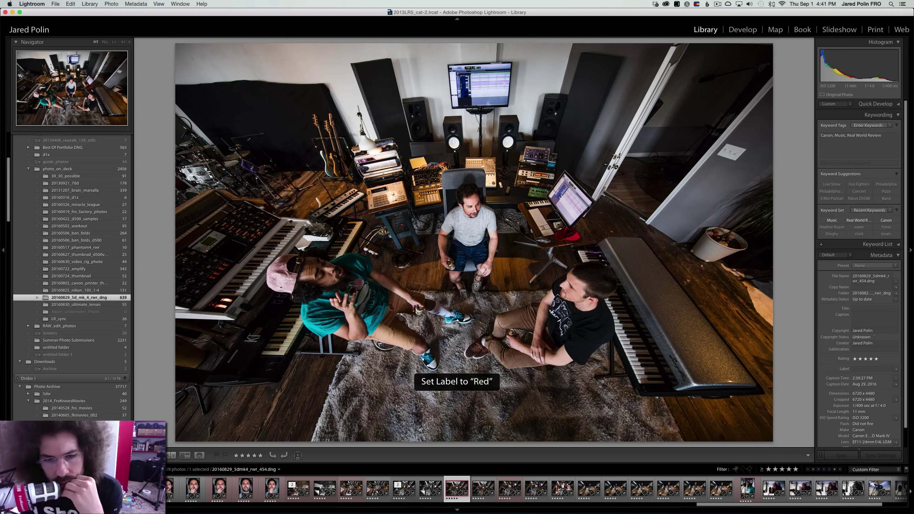
pyautogui.press('Right')
pyautogui.press('Right')
pyautogui.press('Right')
pyautogui.press('Right')
pyautogui.press('Right')
pyautogui.press('Right')
pyautogui.press('Right')
pyautogui.press('Right')
pyautogui.press('Right')
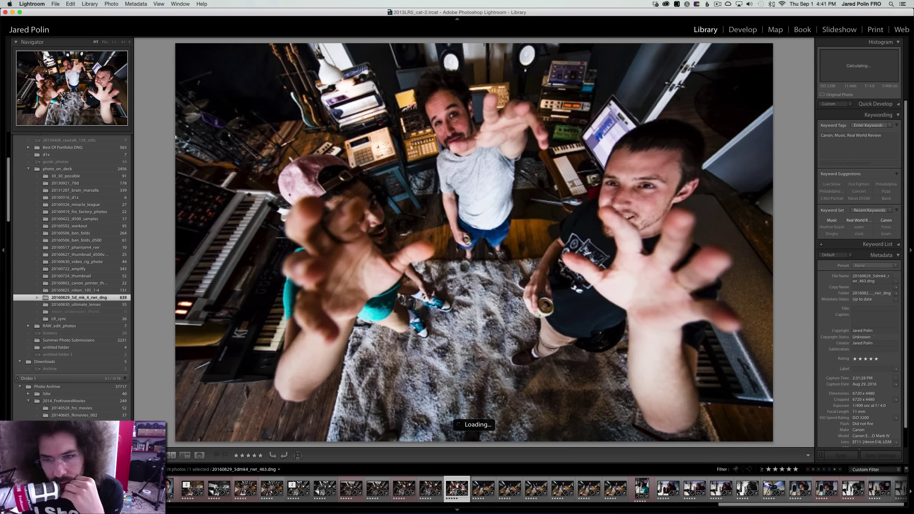
pyautogui.press('Left')
pyautogui.press('Left')
pyautogui.press('Left')
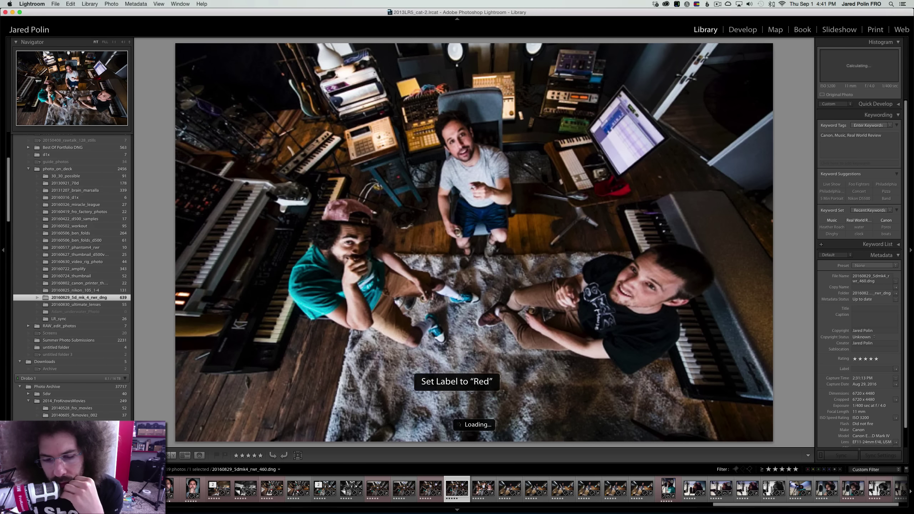
# Compare drummer shots 474, 475 and 481 and red-label the chosen drummer shot
pyautogui.press('Right')
pyautogui.press('Right')
pyautogui.press('Right')
pyautogui.press('Right')
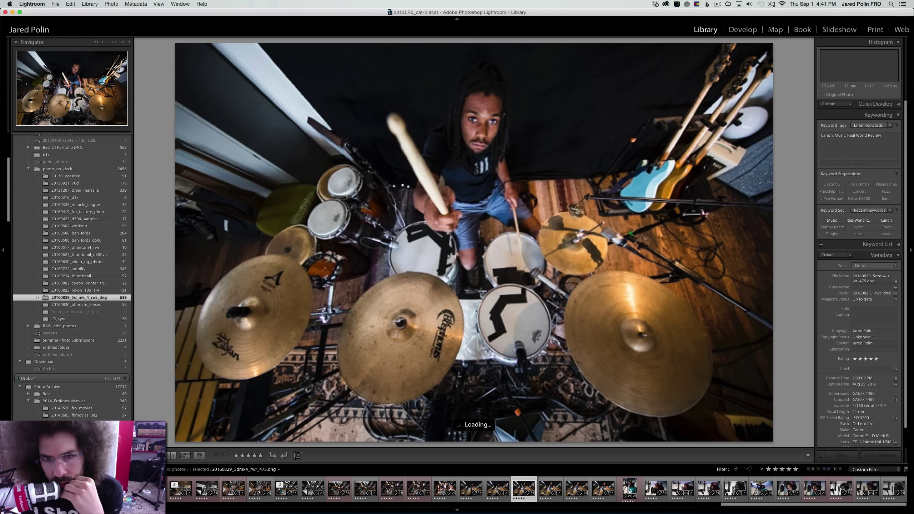
pyautogui.press('Left')
pyautogui.press('Left')
pyautogui.press('Right')
pyautogui.press('Right')
pyautogui.press('Right')
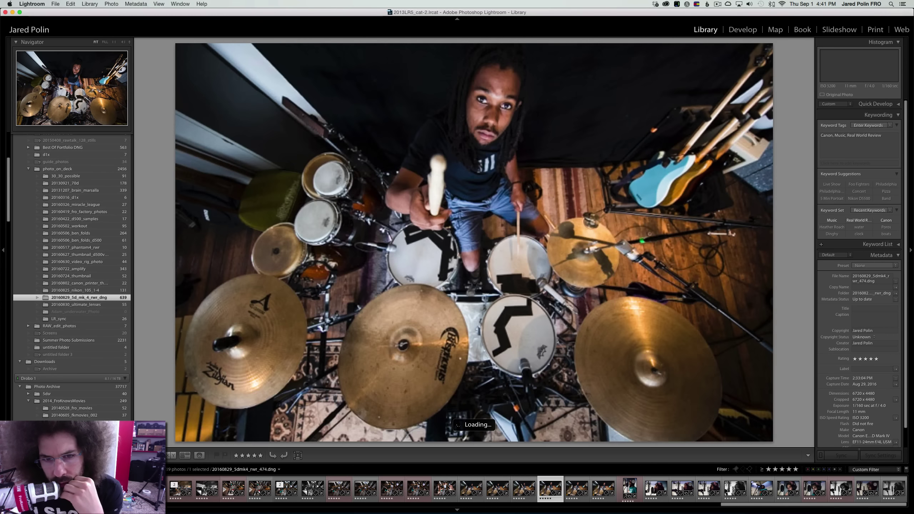
pyautogui.press('Left')
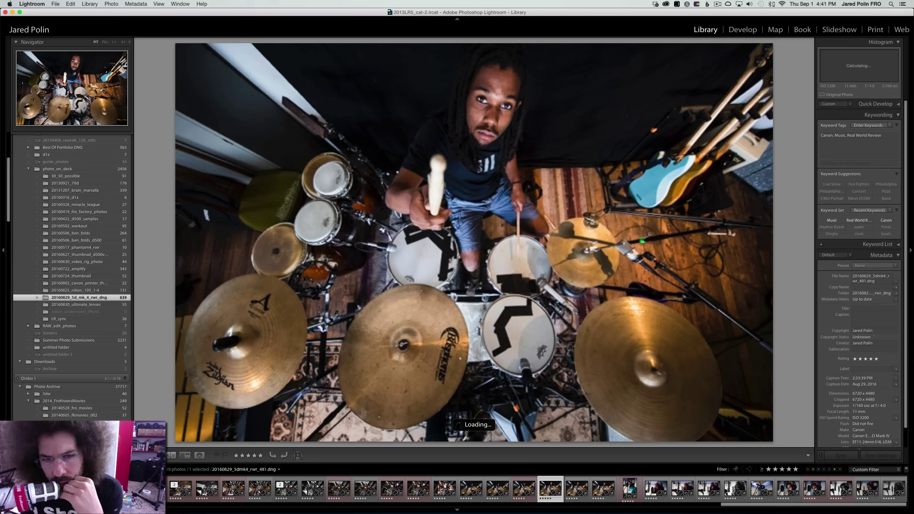
pyautogui.click(577, 489)
pyautogui.press('Right')
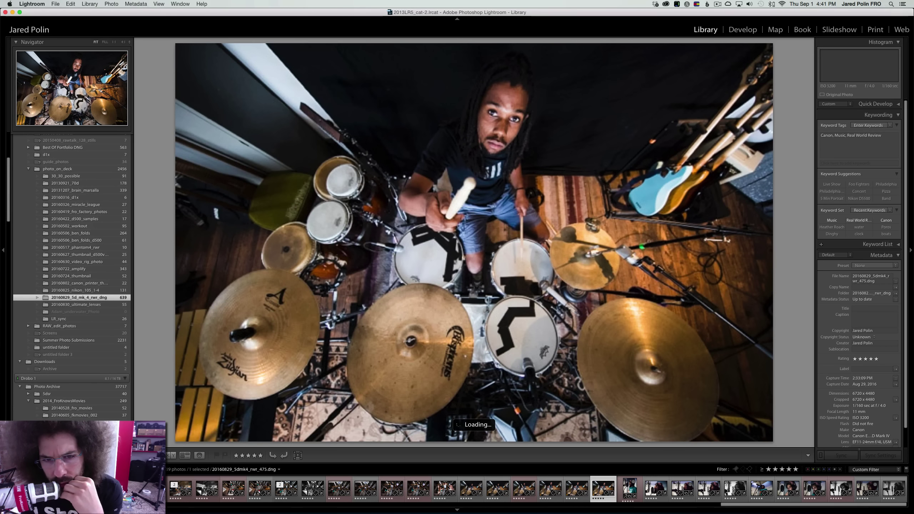
pyautogui.press('Right')
# Give vocalist photos 533, 540 and 564 Red labels
pyautogui.press('6')
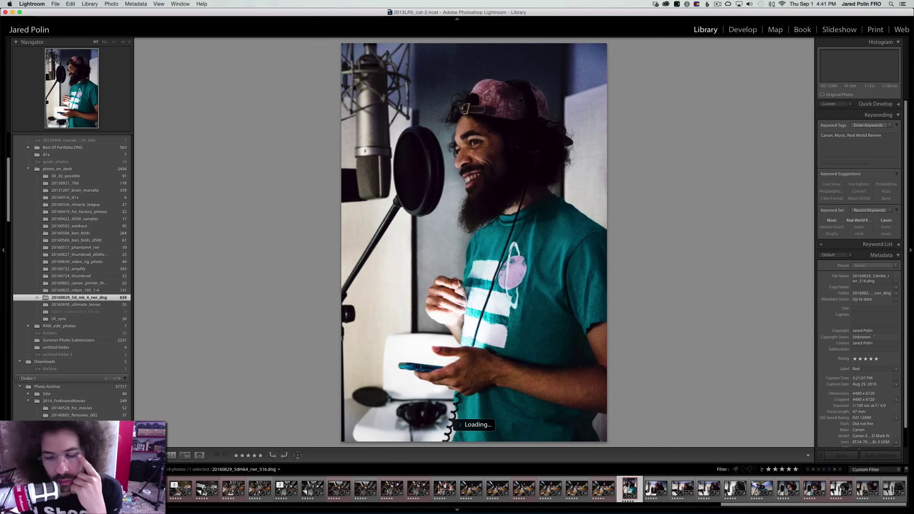
pyautogui.press('Right')
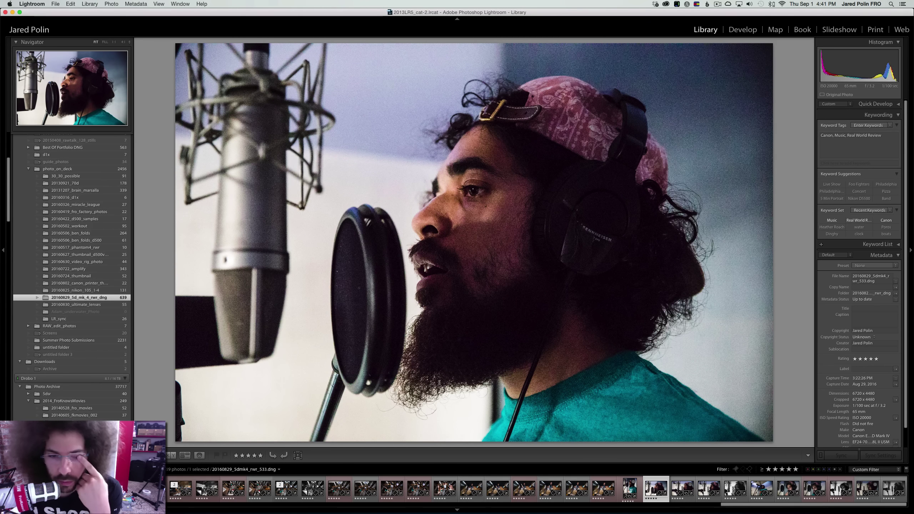
pyautogui.press('6')
pyautogui.press('Right')
pyautogui.press('Right')
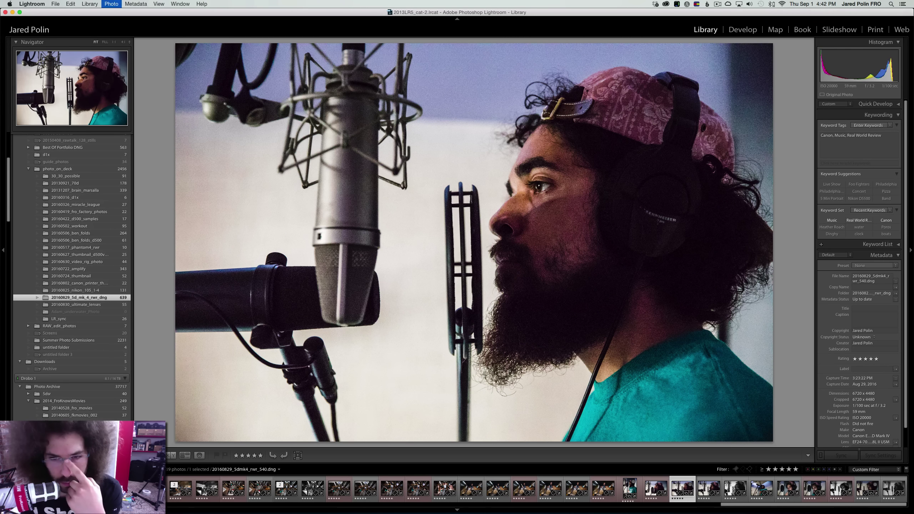
pyautogui.press('6')
pyautogui.press('Right')
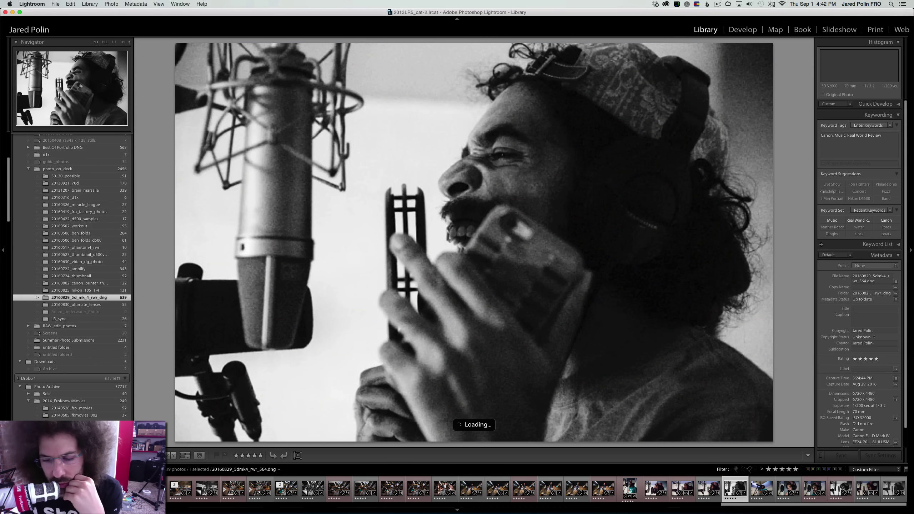
pyautogui.press('6')
# Red-label vocalist photos 574, 576 and the hat photo
pyautogui.press('Right')
pyautogui.press('Right')
pyautogui.press('6')
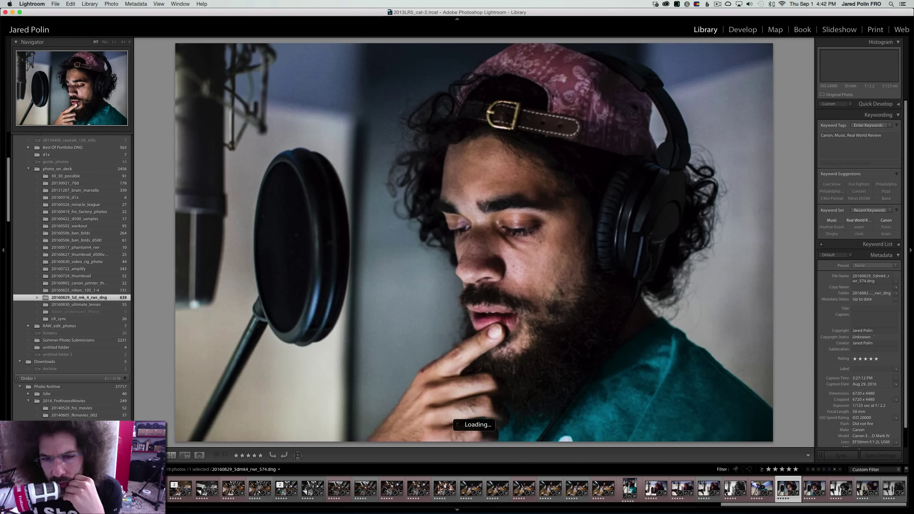
pyautogui.press('Right')
pyautogui.press('6')
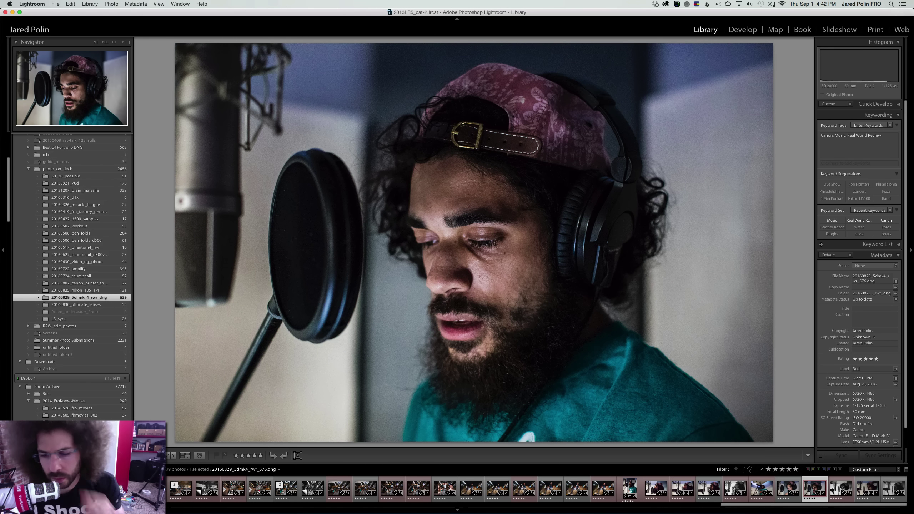
pyautogui.press('Right')
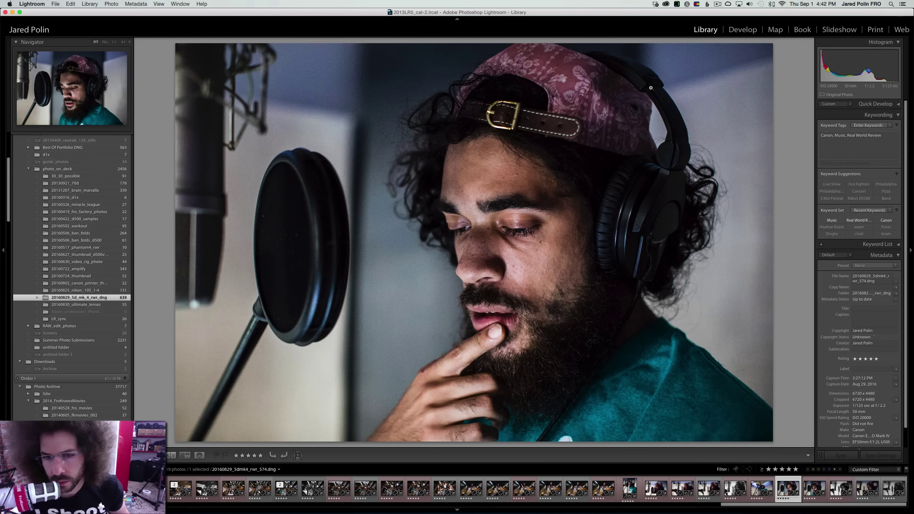
pyautogui.press('Right')
pyautogui.press('6')
# Remove the red label from black-and-white photo 579 and red-label the low-angle booth shot
pyautogui.press('Right')
pyautogui.press('6')
pyautogui.press('6')
pyautogui.press('6')
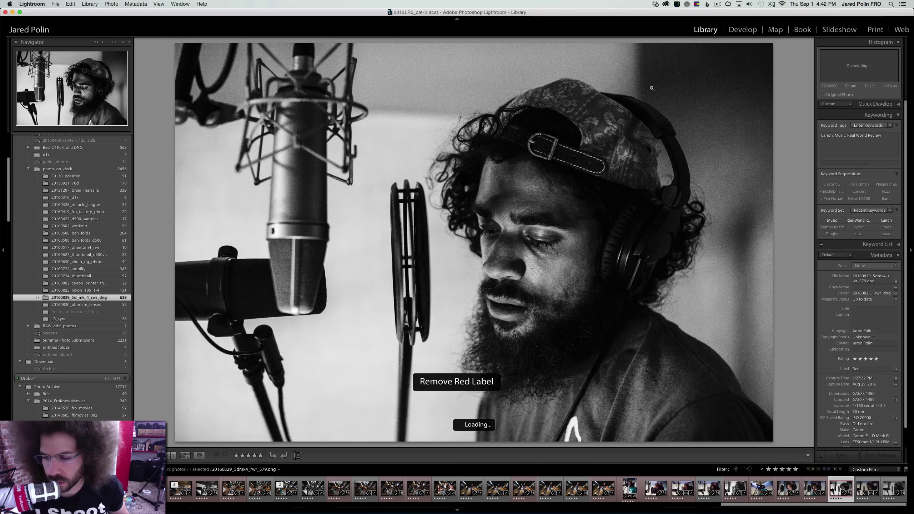
pyautogui.press('Right')
pyautogui.press('Left')
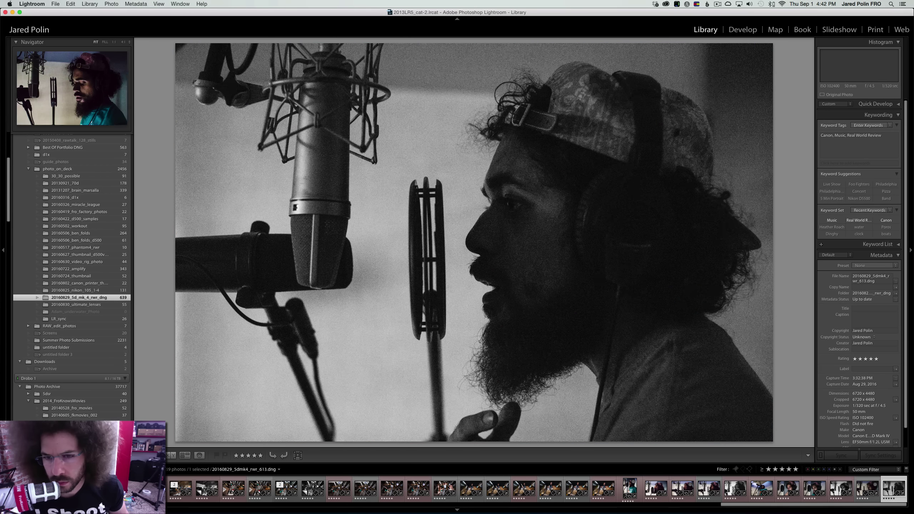
pyautogui.press('Left')
pyautogui.press('Left')
pyautogui.press('6')
pyautogui.press('Left')
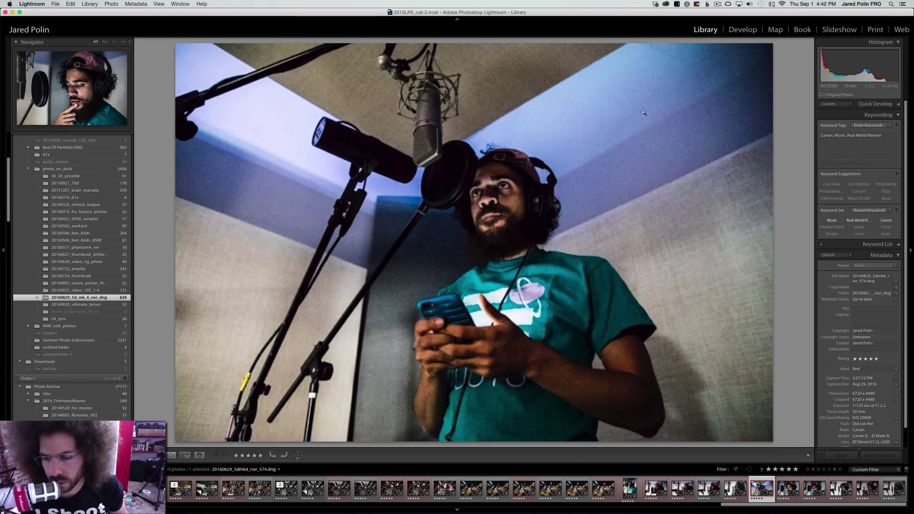
# Open the low-angle vocalist photo in Develop and reset its Exposure to 0
pyautogui.click(737, 30)
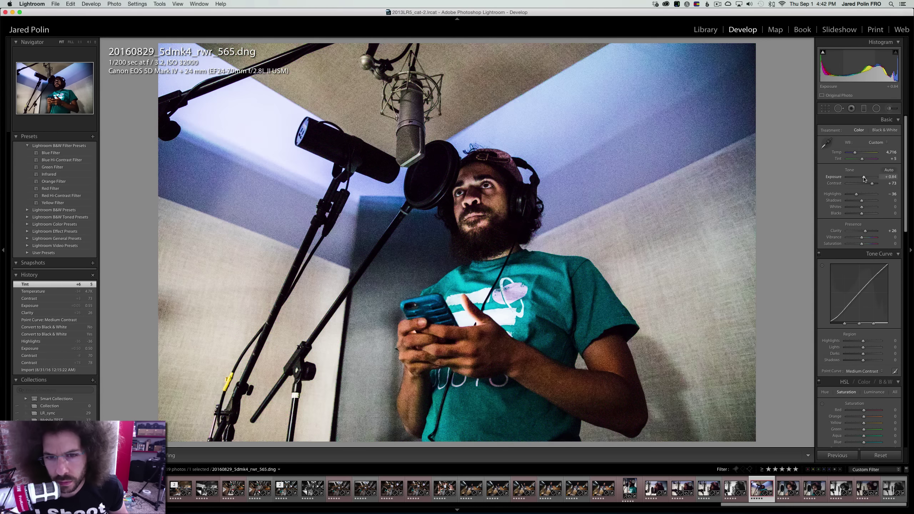
pyautogui.moveTo(864, 179); pyautogui.dragTo(859, 178)
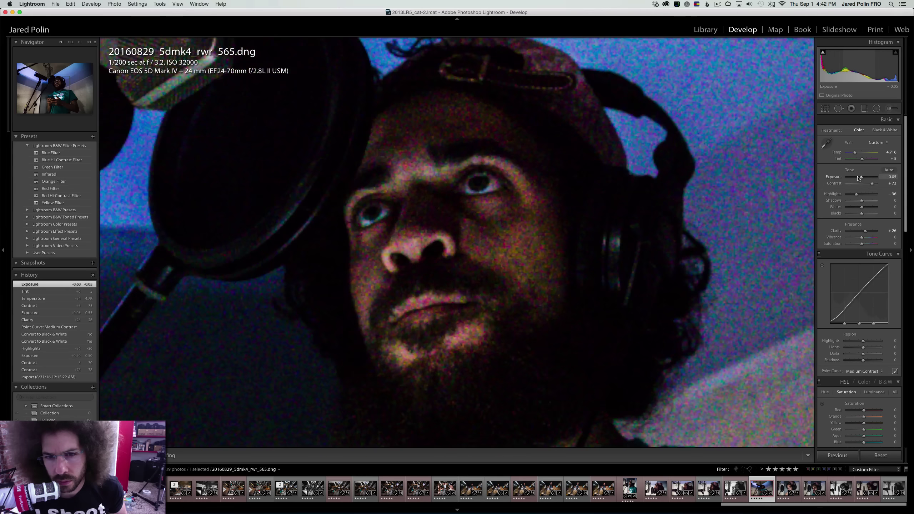
pyautogui.press('super+z')
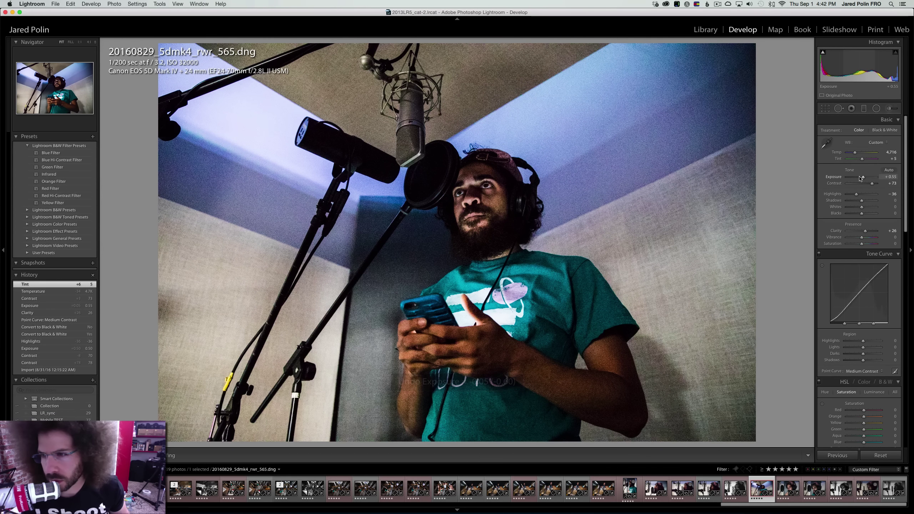
pyautogui.click(889, 177)
pyautogui.write('0')
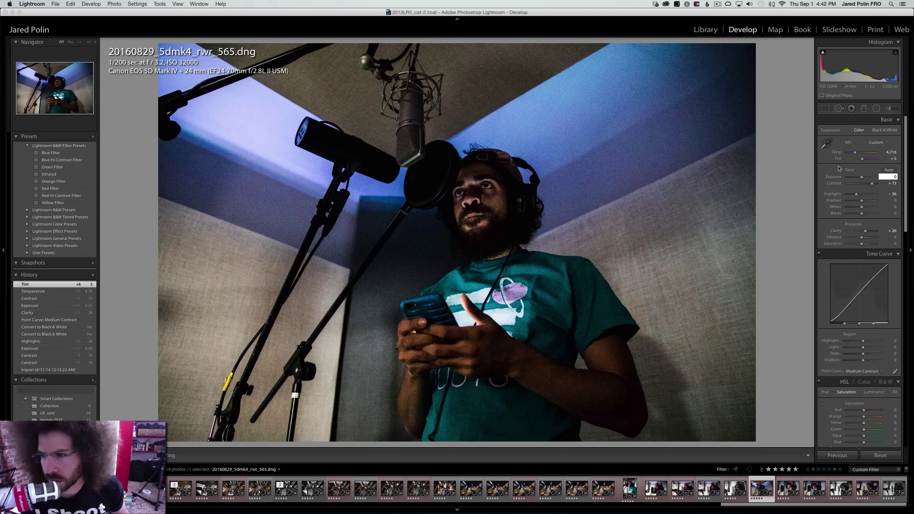
# Cool the temperature to 4,656, try Black & White then Color, and set Exposure to +0.25
pyautogui.moveTo(855, 154); pyautogui.dragTo(855, 154)
pyautogui.click(869, 131)
pyautogui.click(860, 130)
pyautogui.click(891, 177)
pyautogui.write('.25')
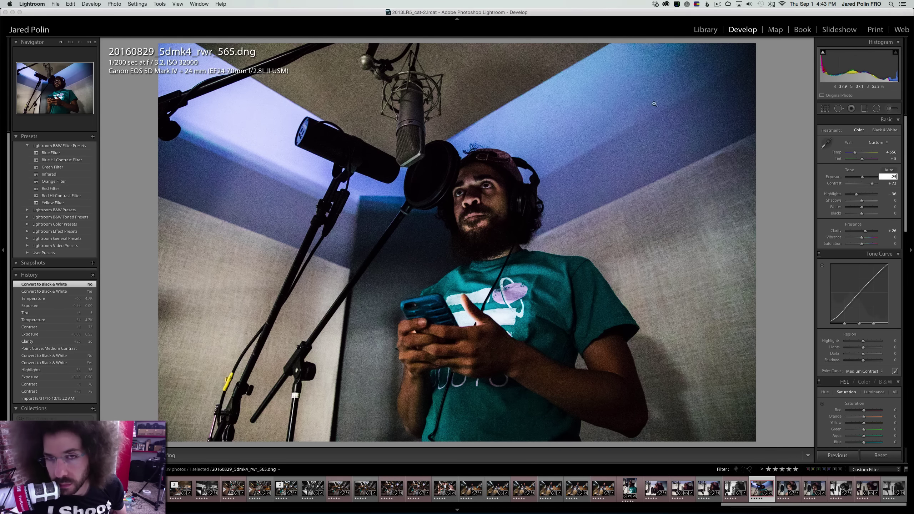